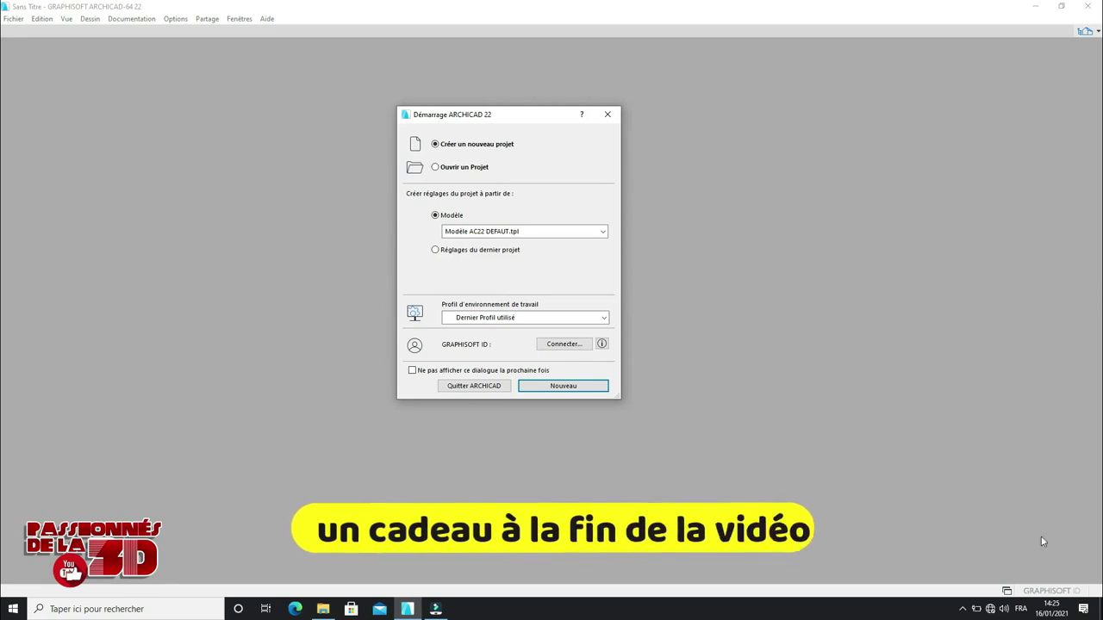
# Step: Compare the startup options for creating a new project and opening an existing one
pyautogui.moveTo(501, 117)
pyautogui.mouseDown()
pyautogui.moveTo(435, 90)
pyautogui.moveTo(512, 101)
pyautogui.mouseUp()
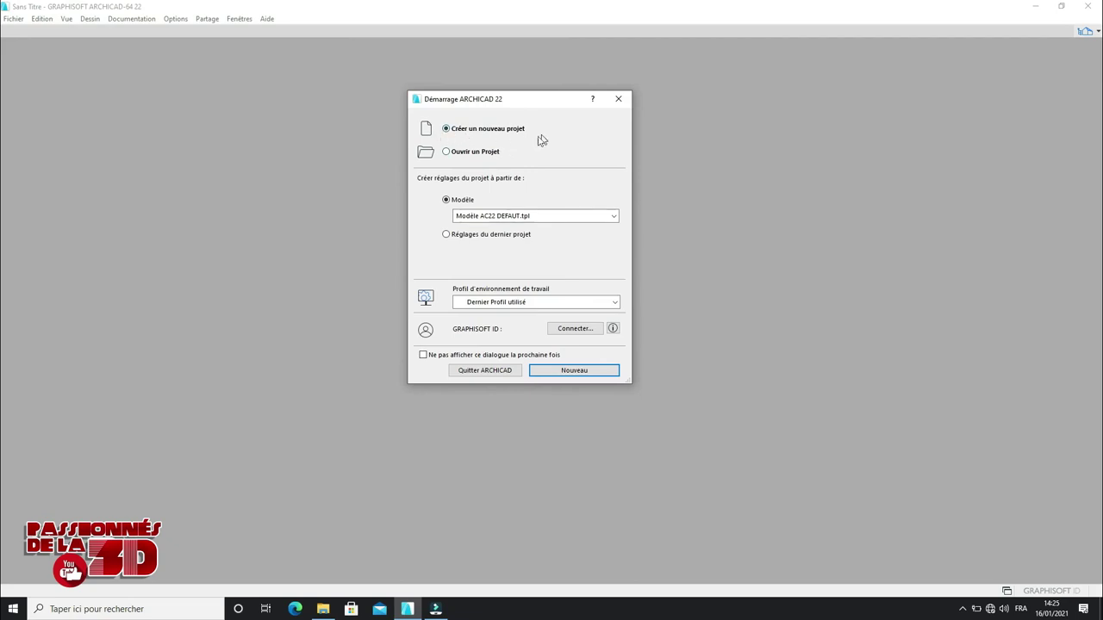
pyautogui.click(485, 154)
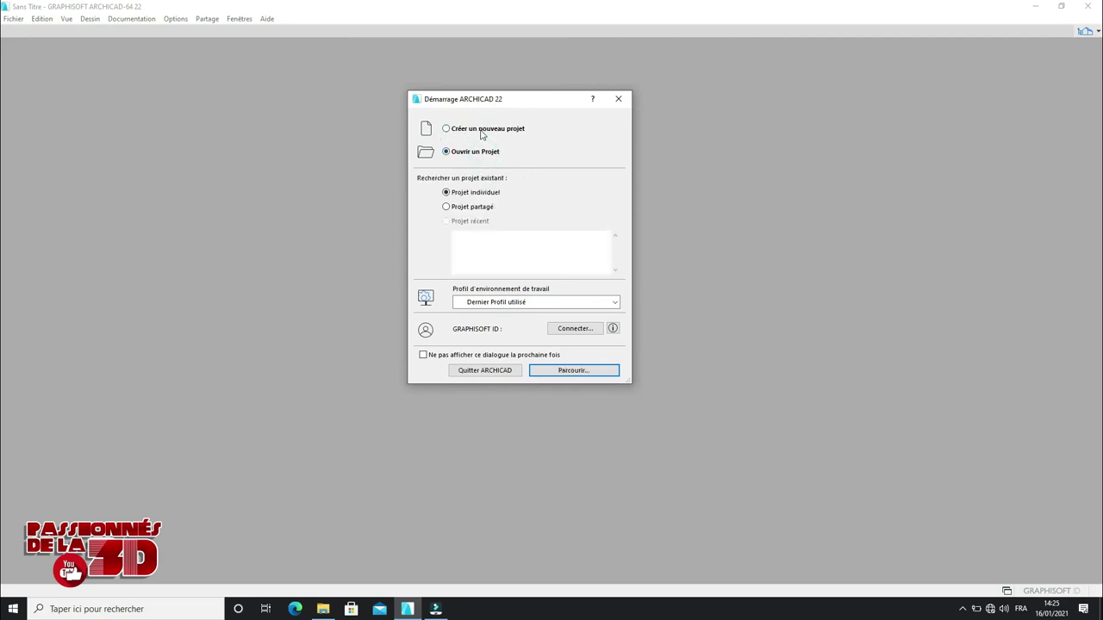
pyautogui.click(483, 131)
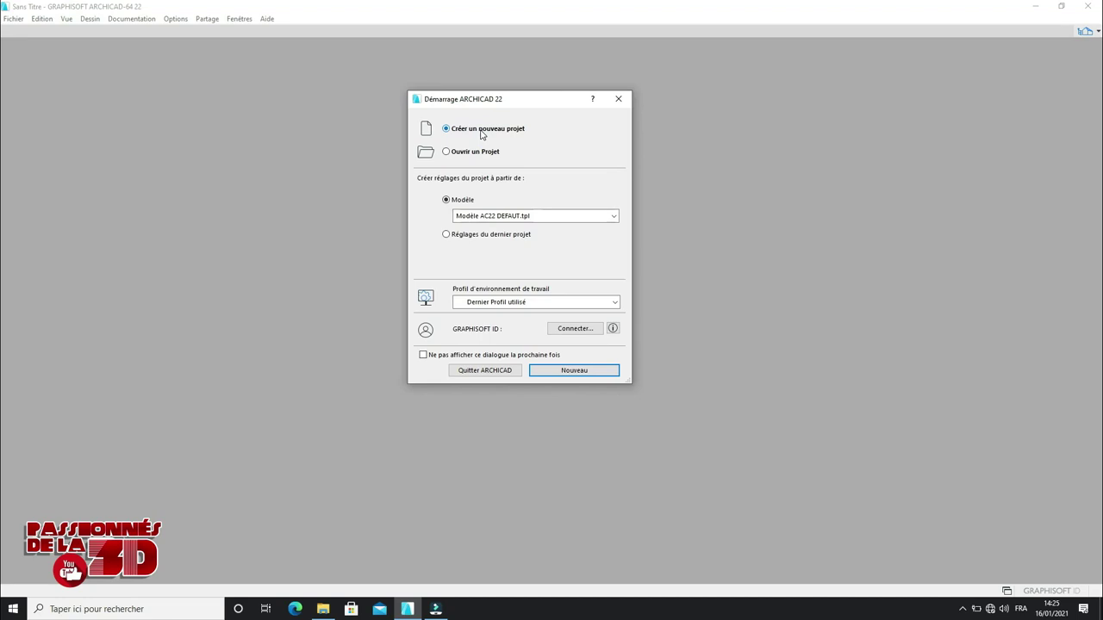
pyautogui.click(478, 155)
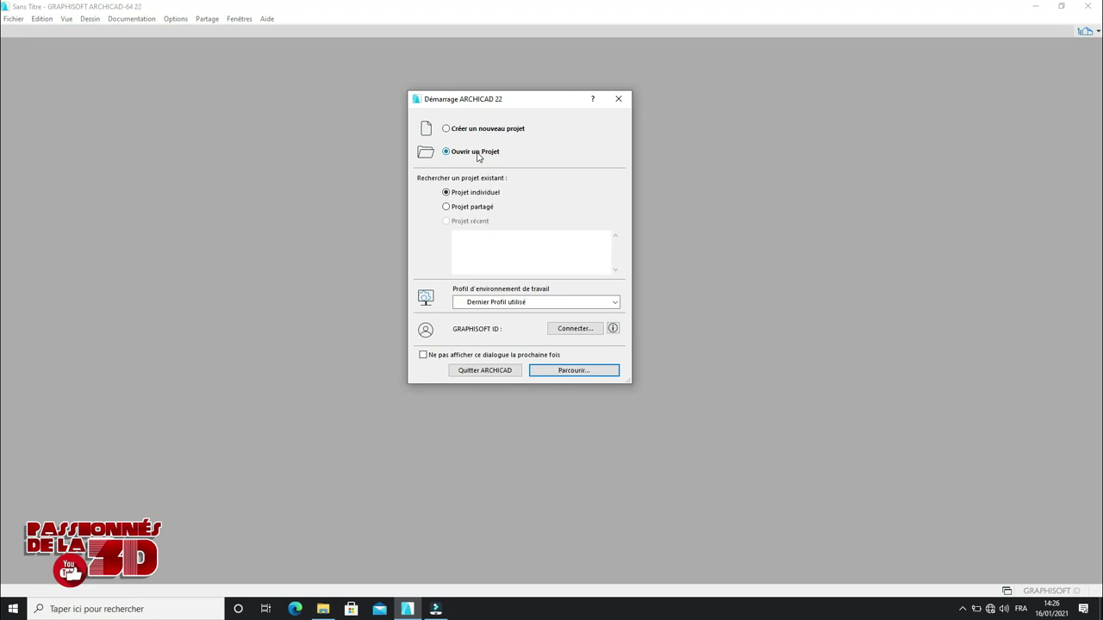
pyautogui.click(474, 155)
pyautogui.click(456, 133)
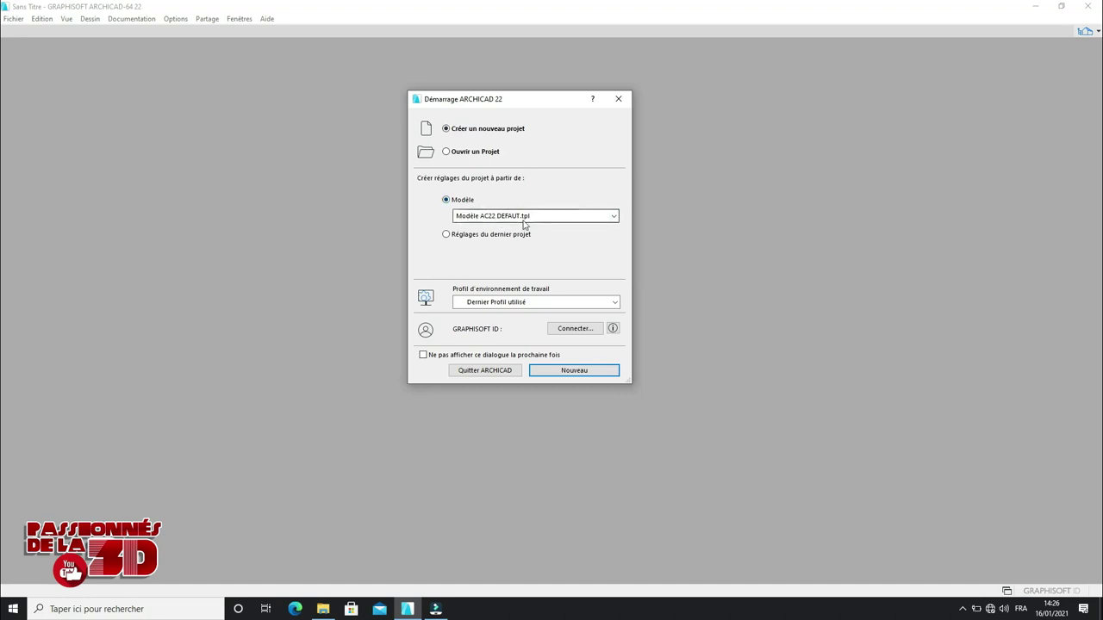
# Step: Create a new project from the Modèle AC22 DEFAUT.tpl template with the Profil par défaut work environment
pyautogui.click(616, 222)
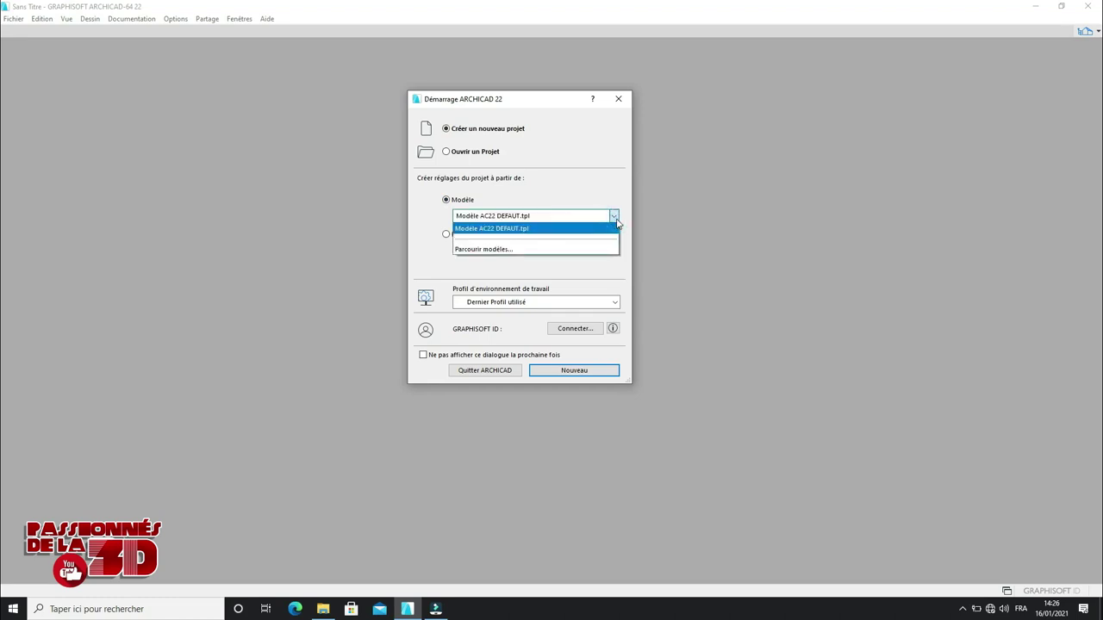
pyautogui.click(615, 219)
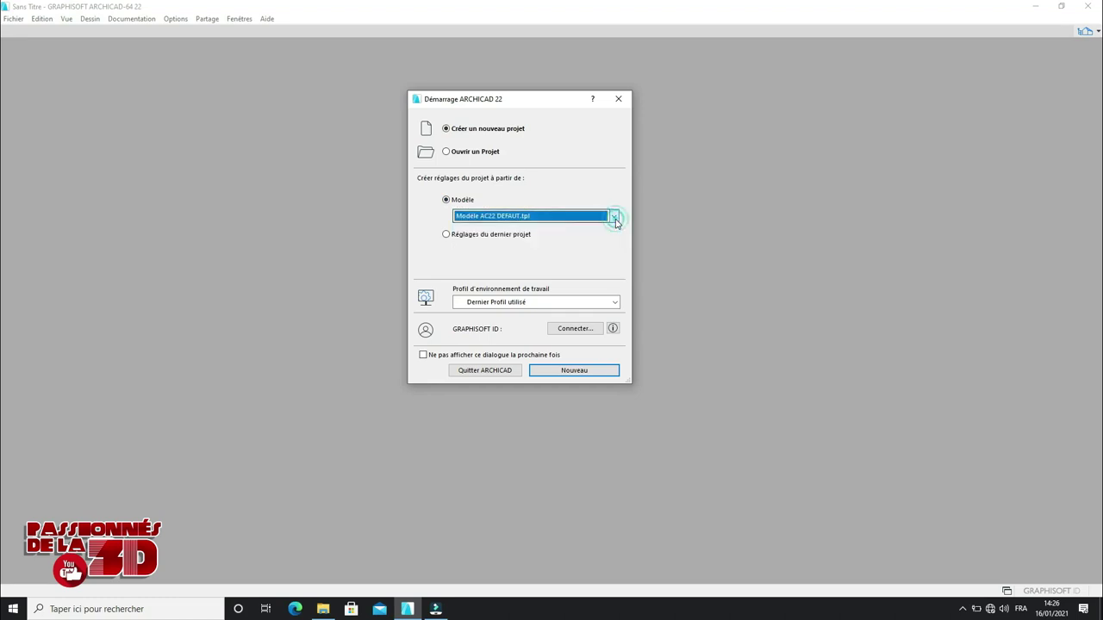
pyautogui.click(463, 241)
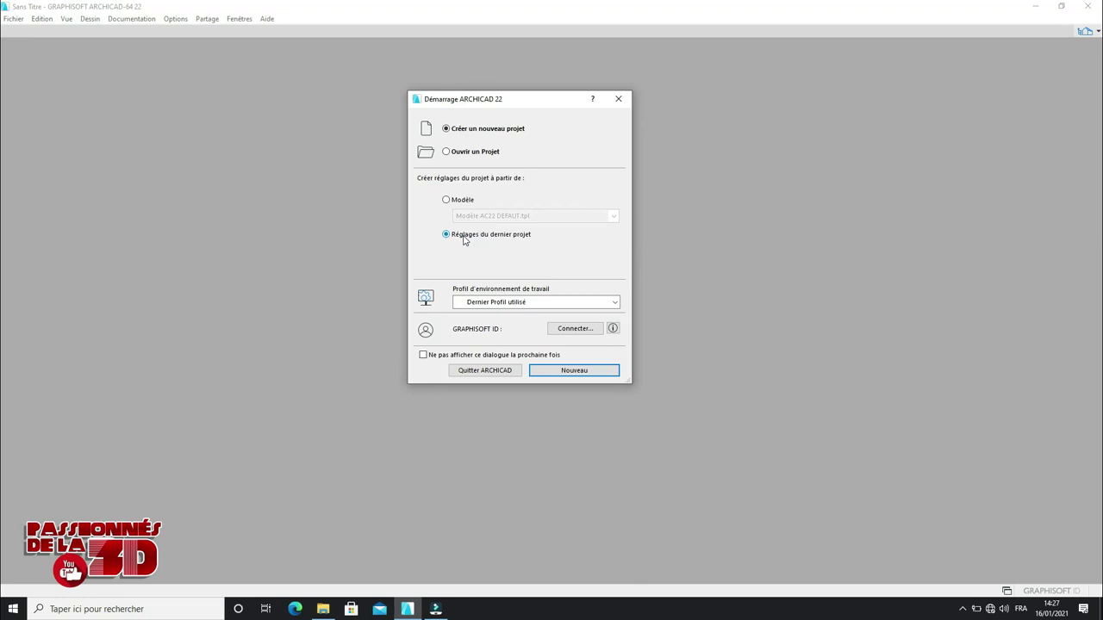
pyautogui.click(447, 200)
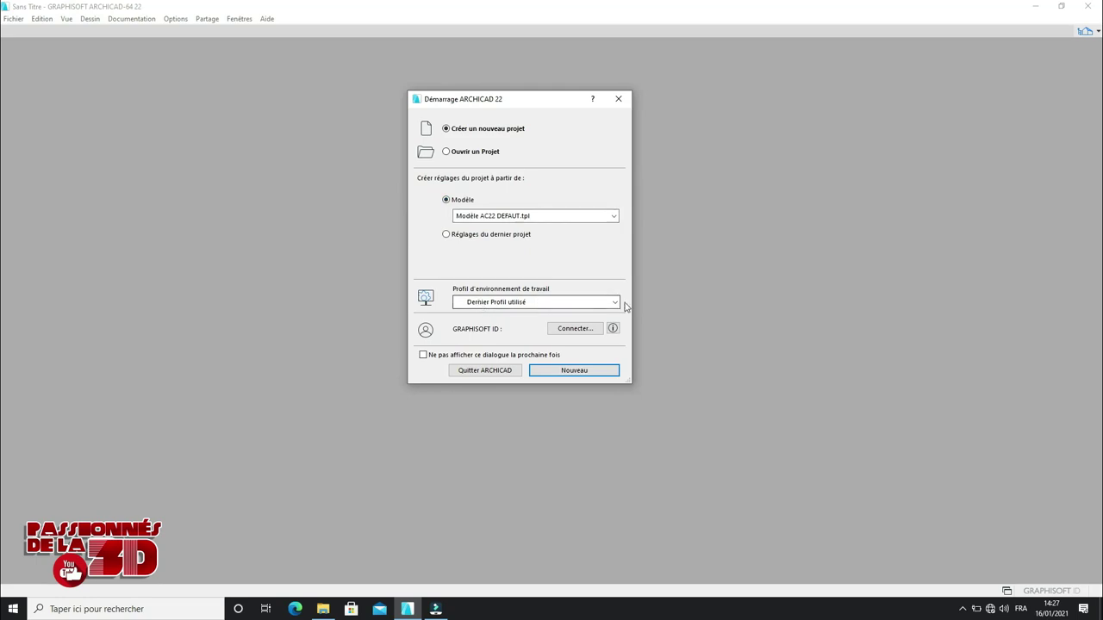
pyautogui.click(615, 302)
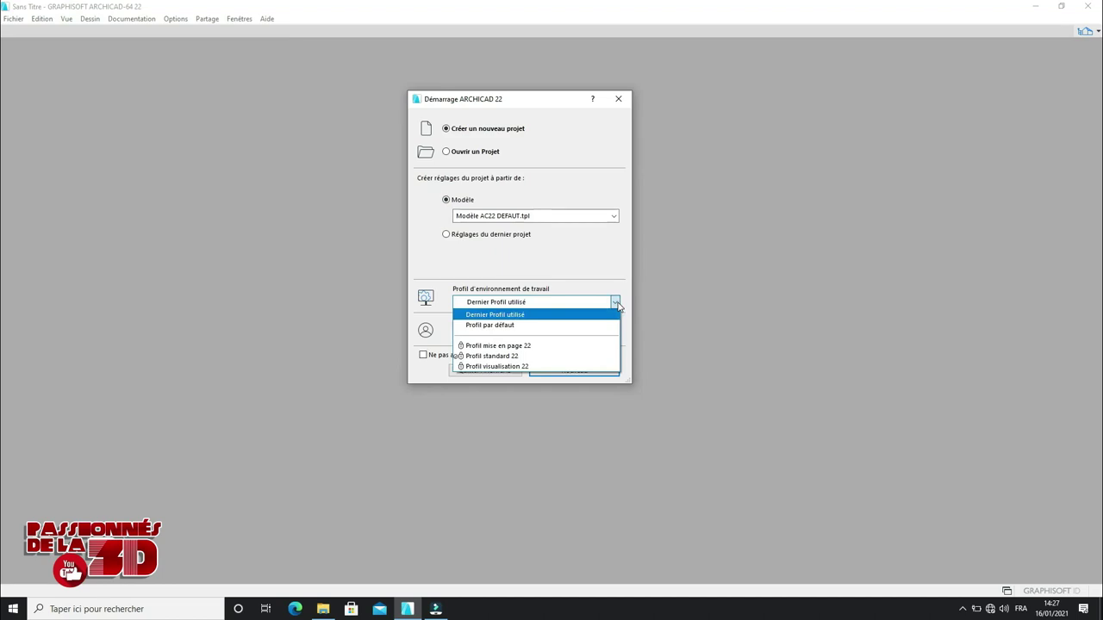
pyautogui.click(496, 326)
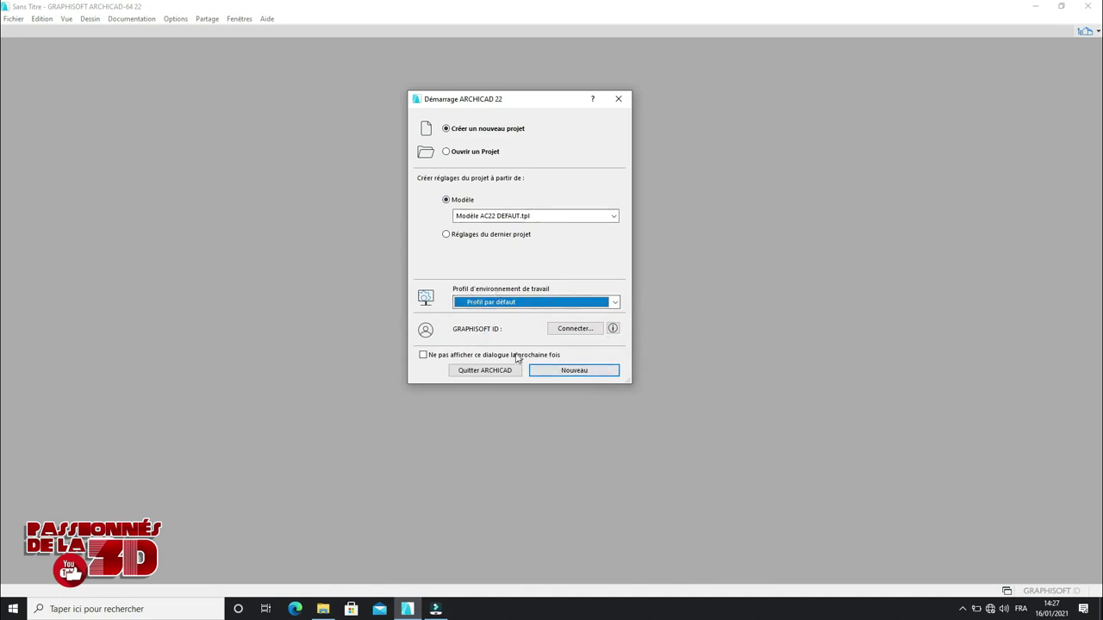
pyautogui.click(600, 374)
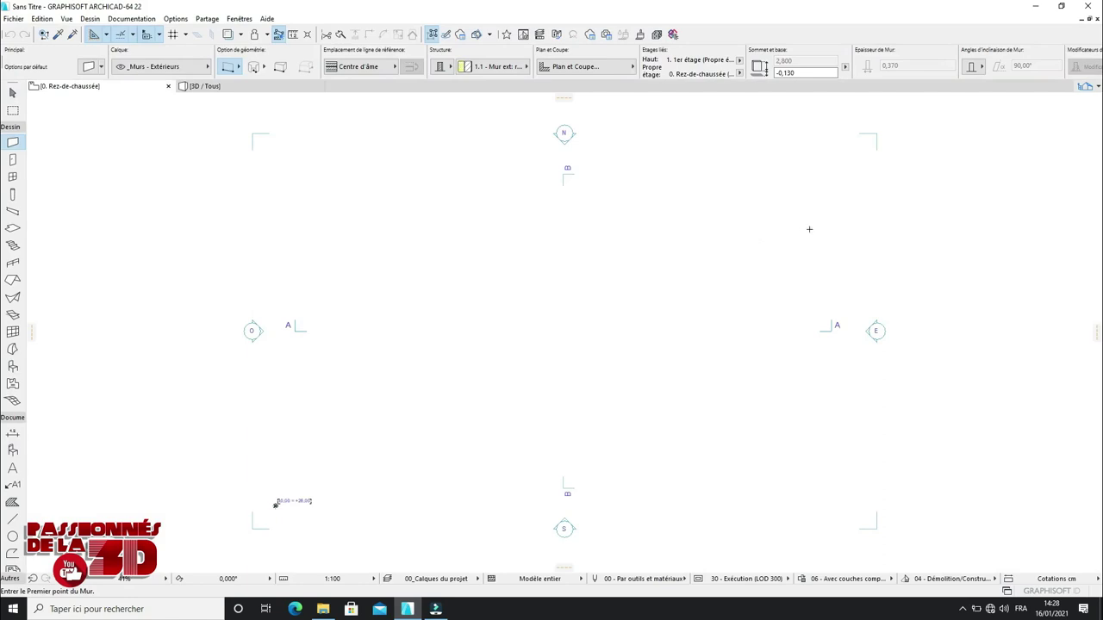
pyautogui.scroll(-2, 628, 222)
pyautogui.scroll(4, 626, 295)
pyautogui.scroll(-1, 551, 223)
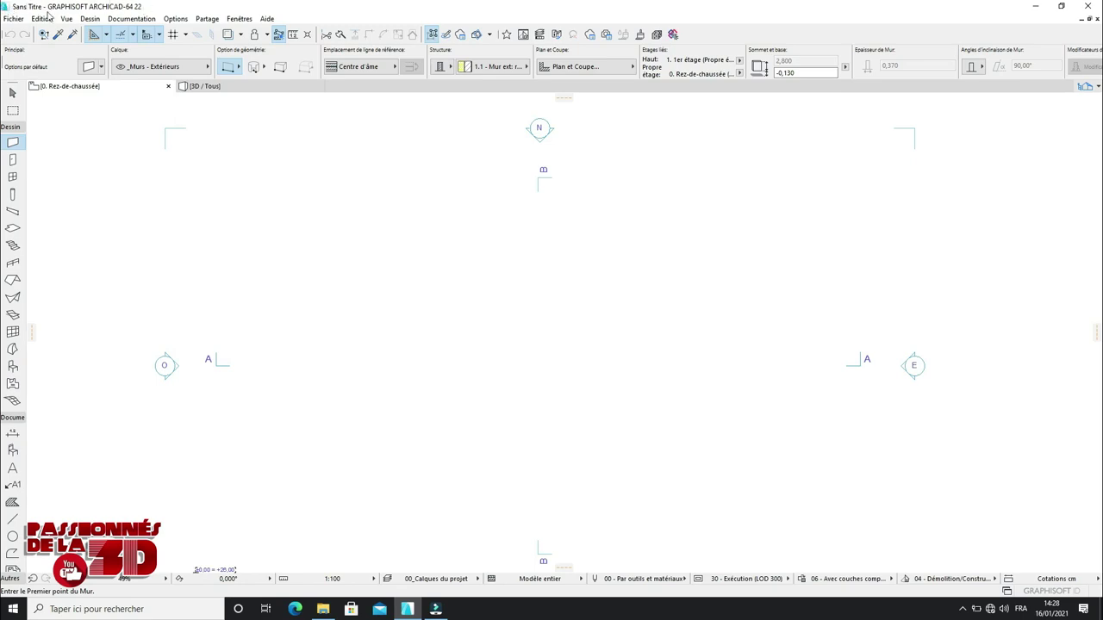
pyautogui.click(21, 18)
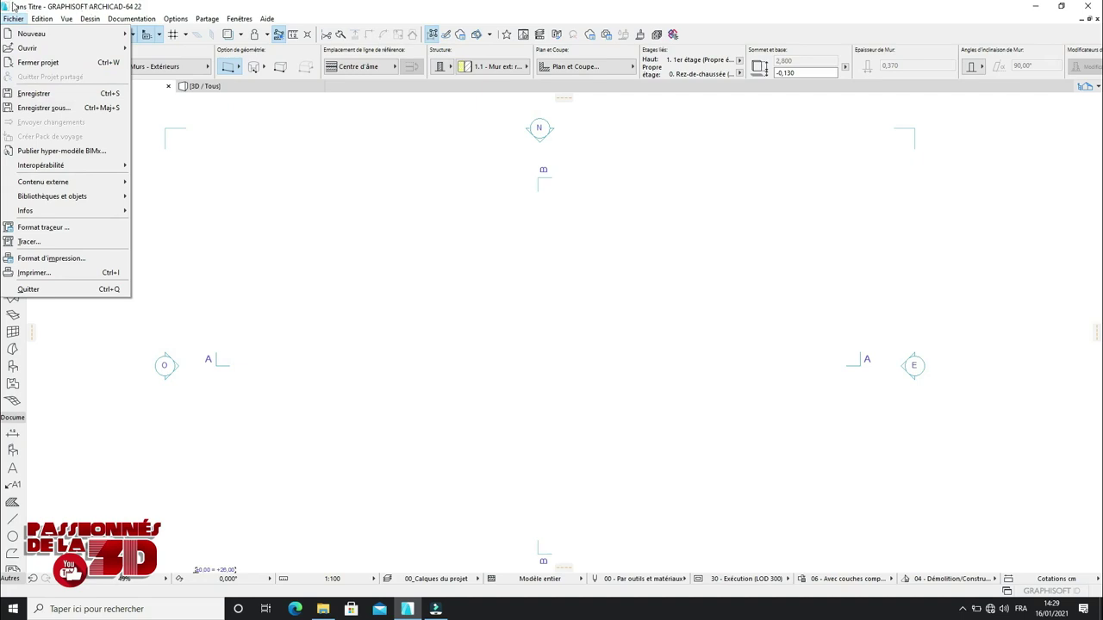
pyautogui.click(62, 4)
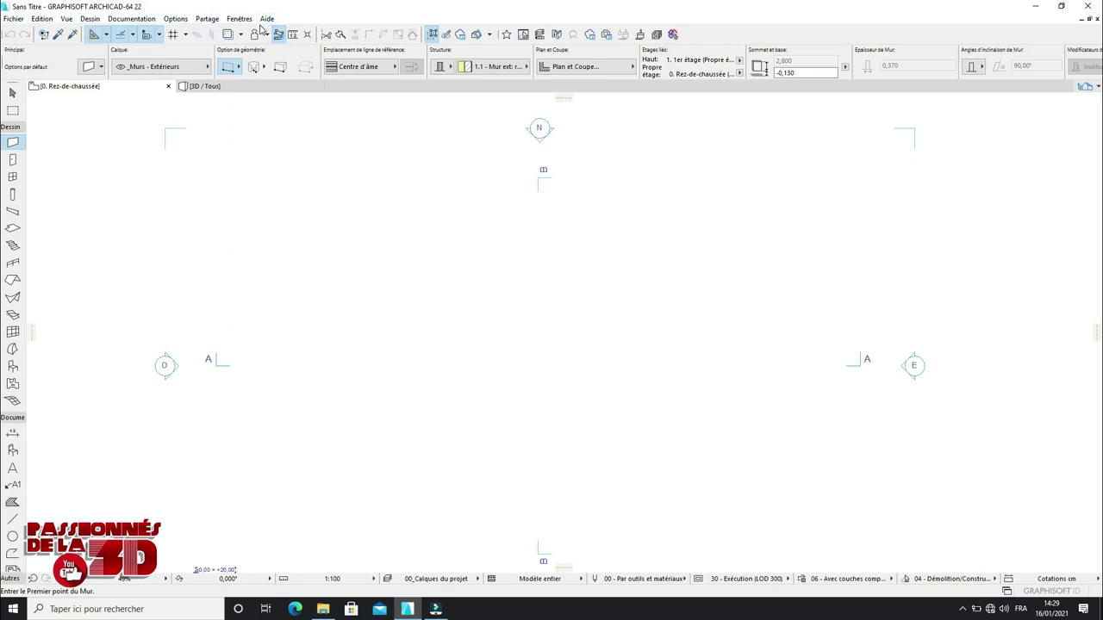
pyautogui.click(12, 19)
pyautogui.moveTo(18, 34)
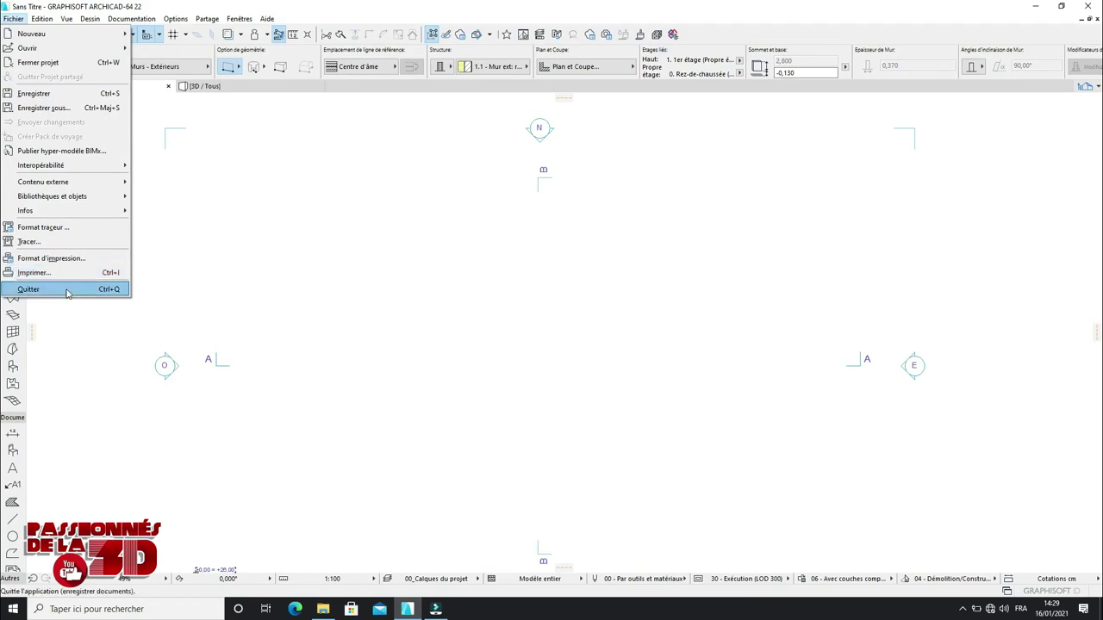
pyautogui.click(78, 326)
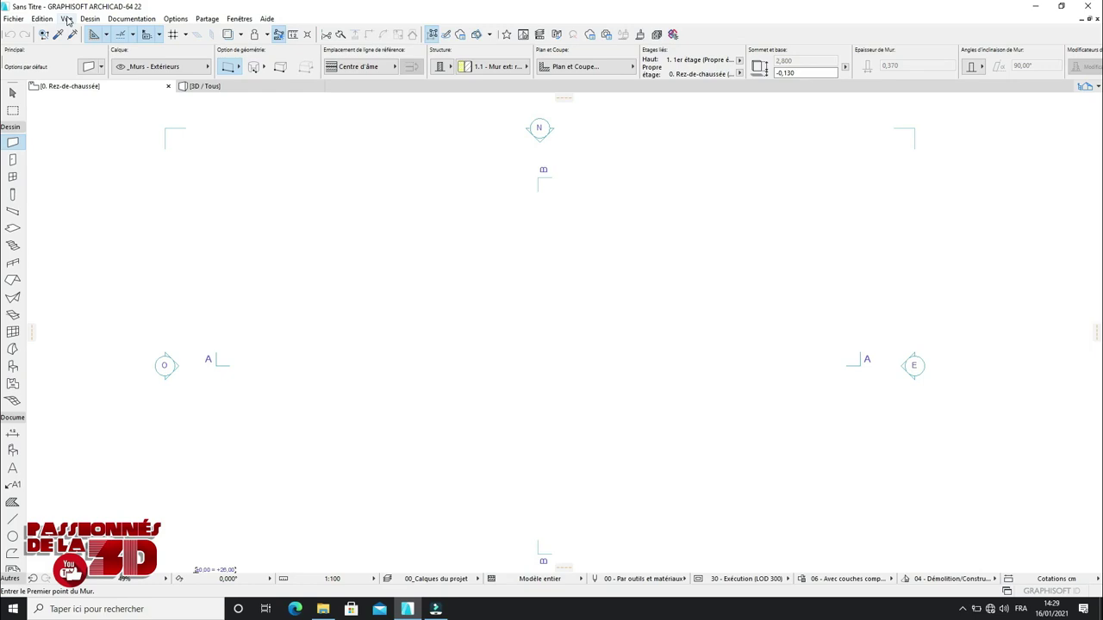
pyautogui.click(239, 20)
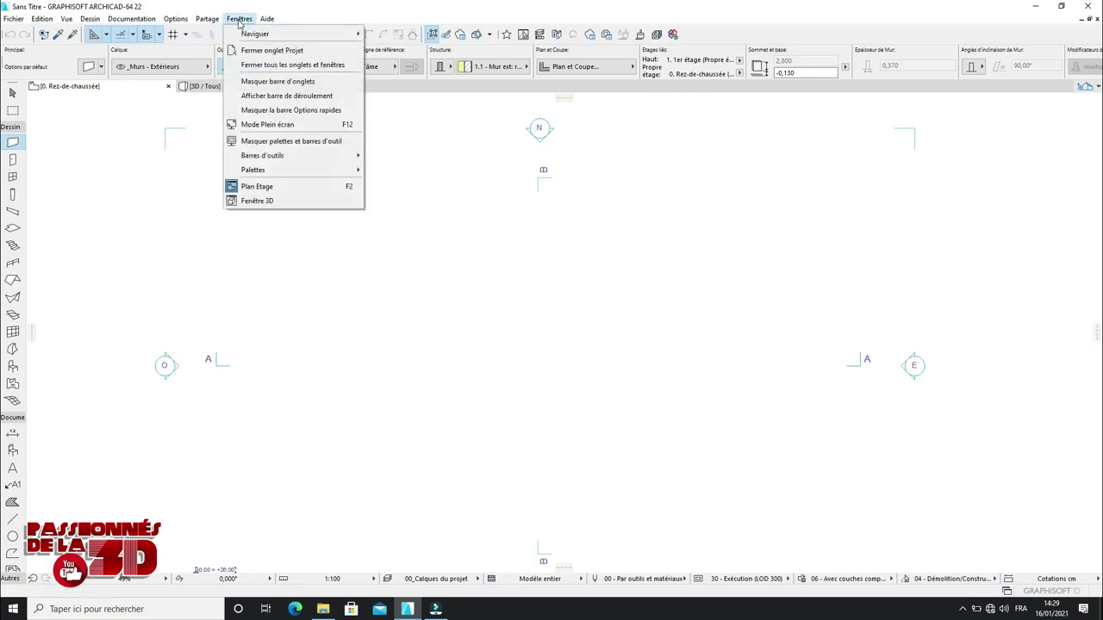
pyautogui.moveTo(258, 171)
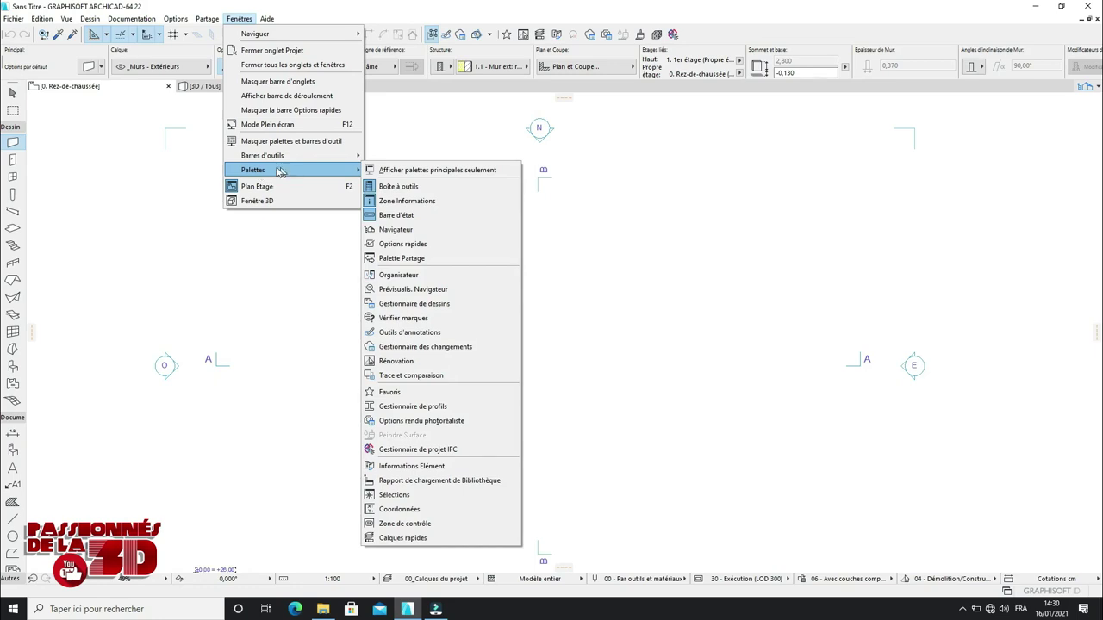
pyautogui.click(178, 244)
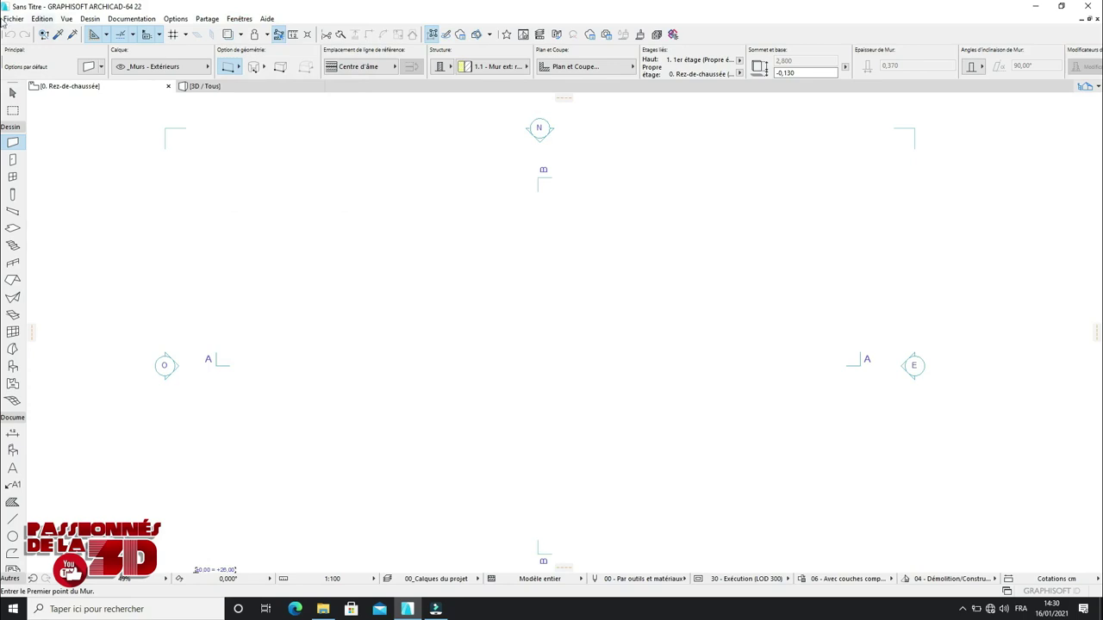
# Step: Configure the project's working length units to metres with 2 decimals
pyautogui.click(176, 18)
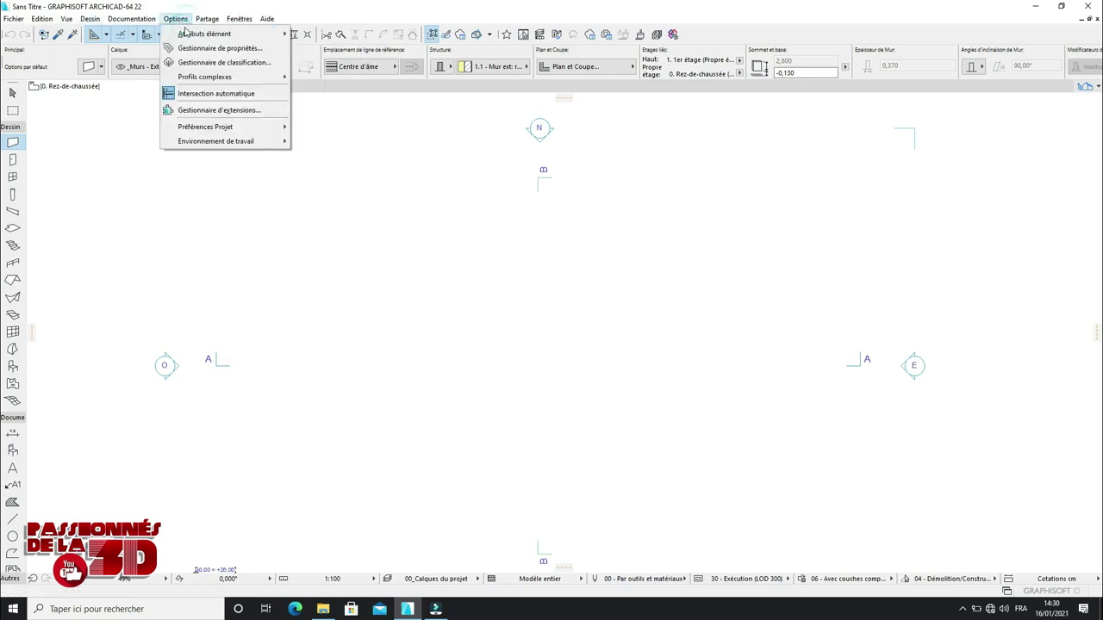
pyautogui.moveTo(224, 129)
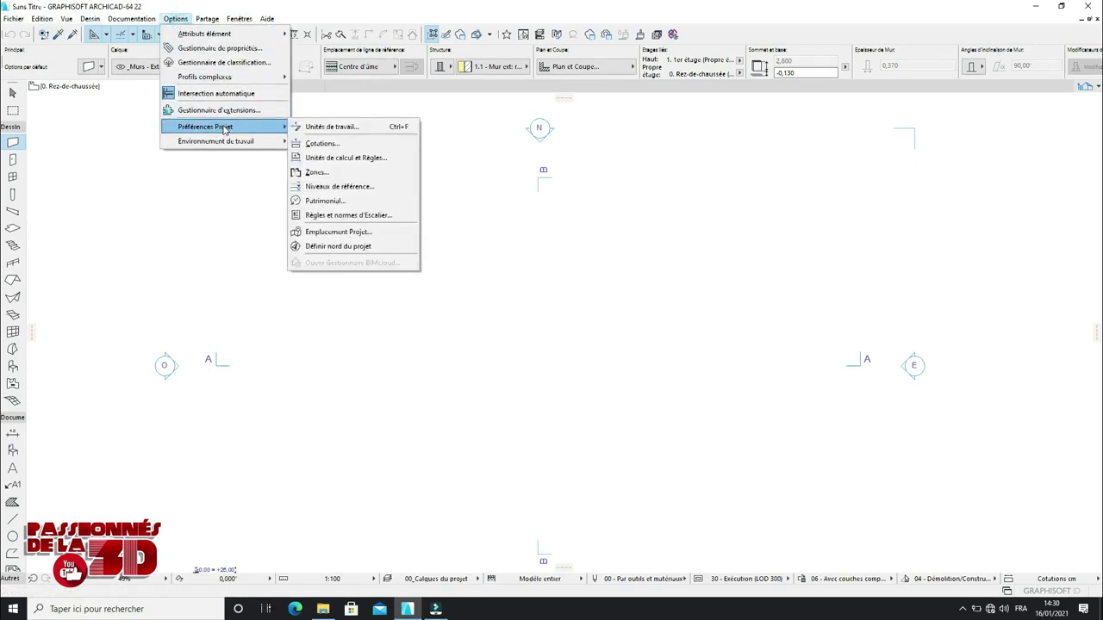
pyautogui.click(317, 130)
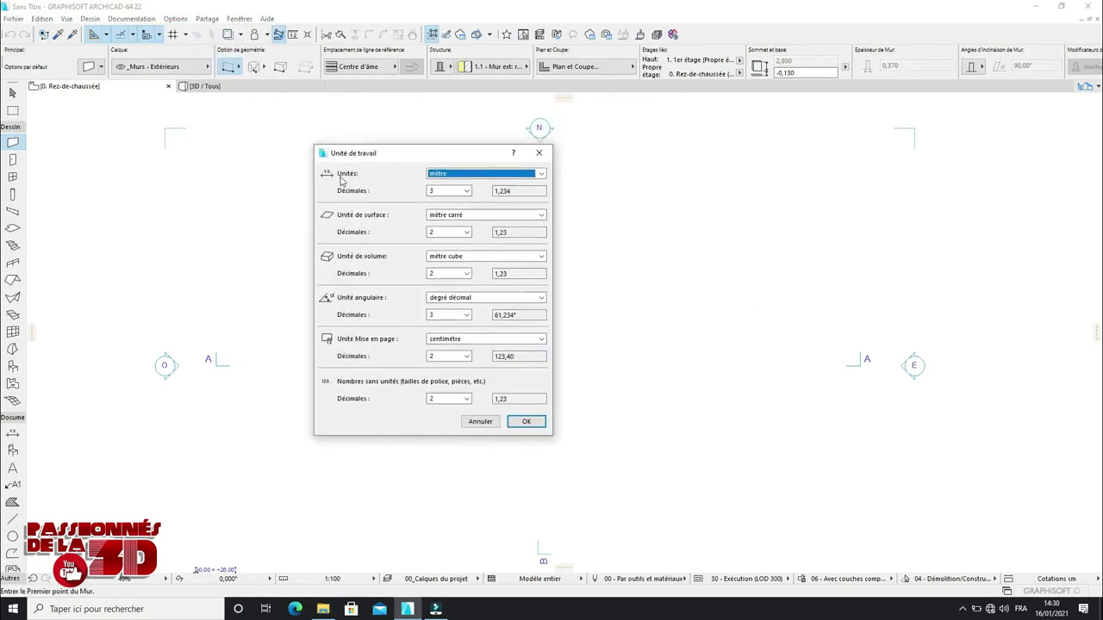
pyautogui.click(466, 191)
pyautogui.click(437, 217)
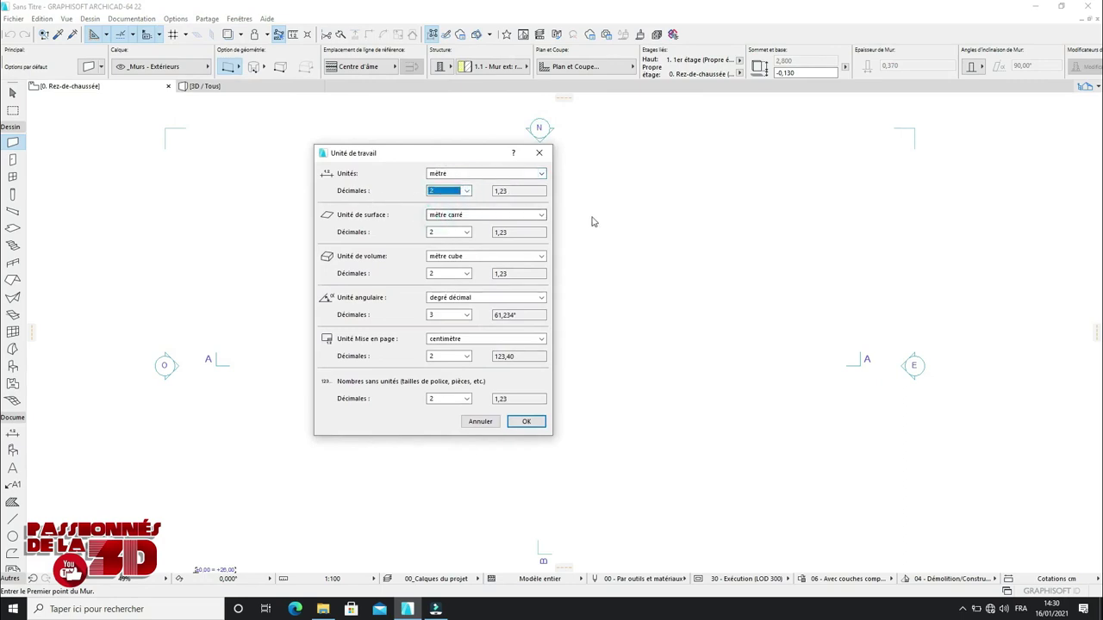
pyautogui.moveTo(468, 162); pyautogui.dragTo(429, 145)
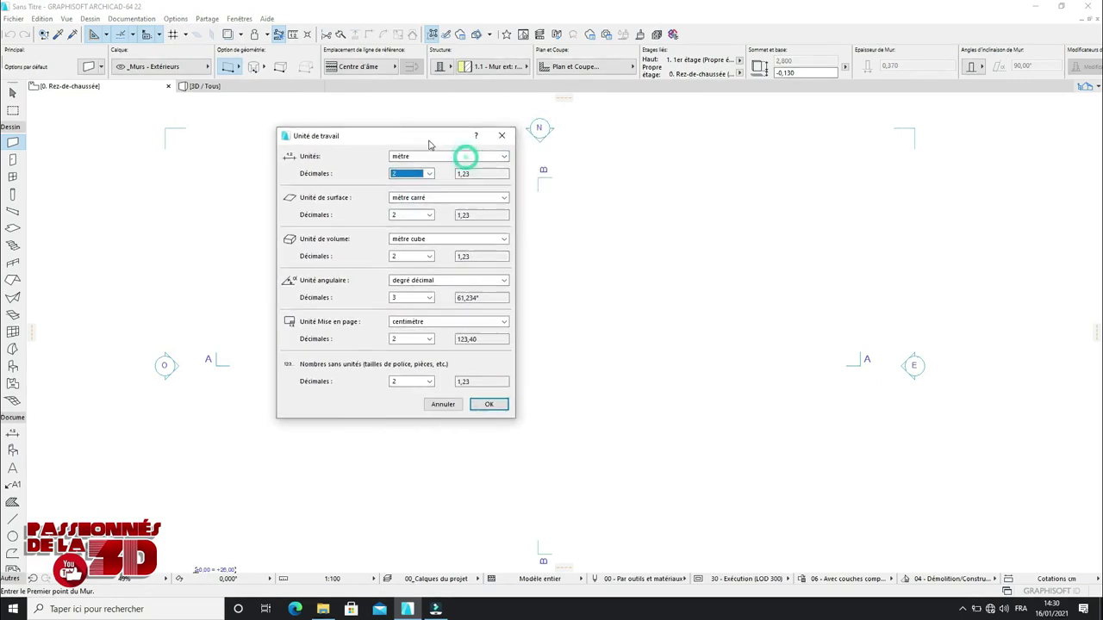
pyautogui.click(504, 156)
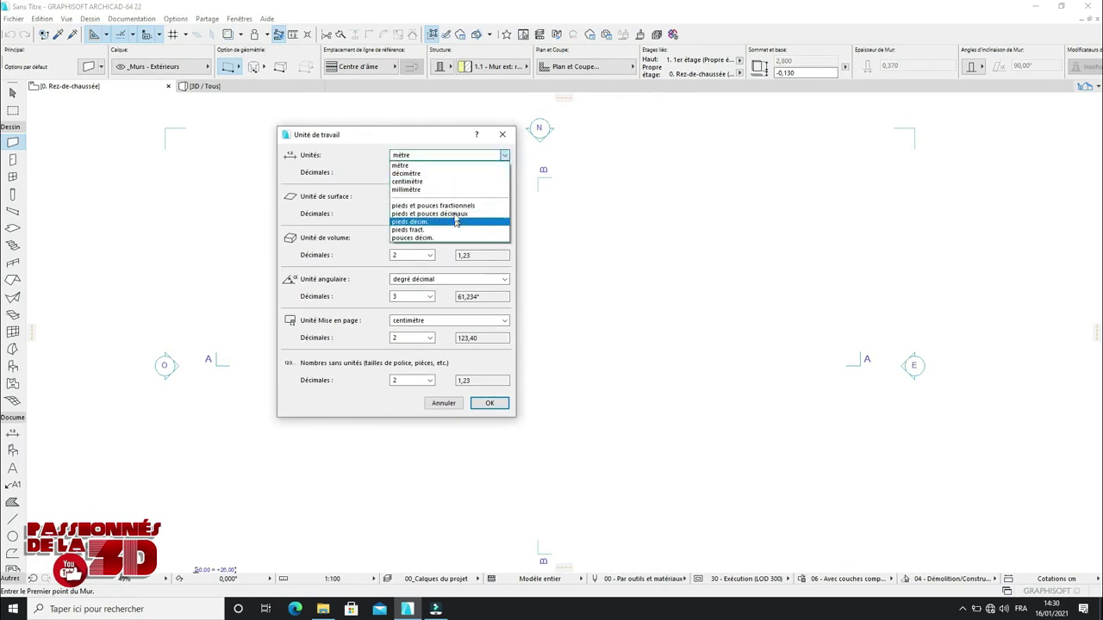
pyautogui.click(433, 169)
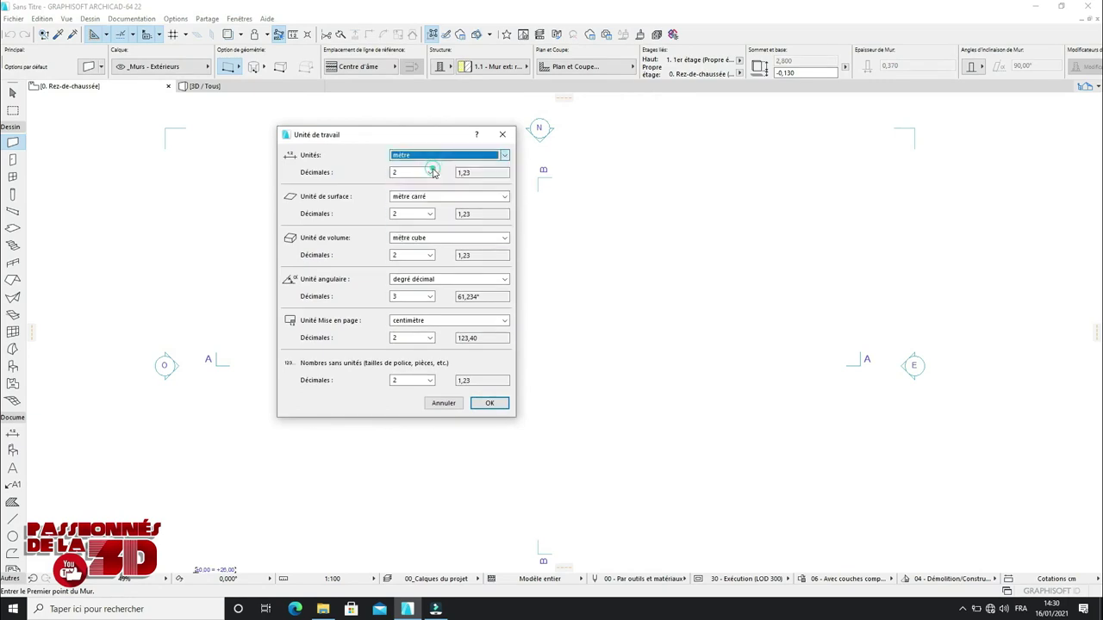
pyautogui.click(490, 404)
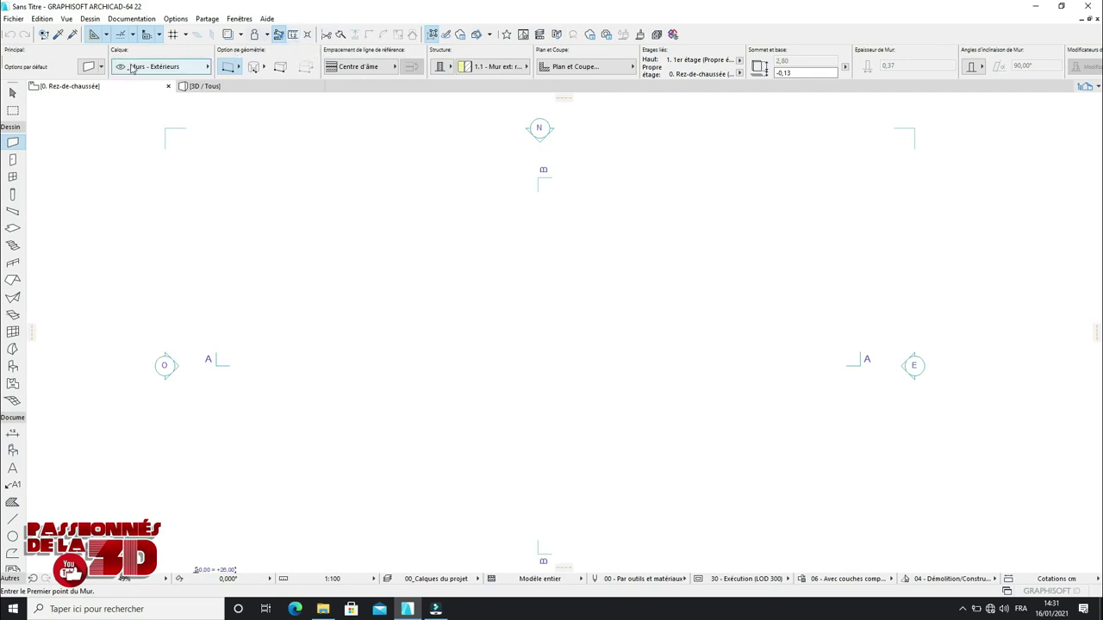
# Step: Draw a horizontal exterior wall 5 m long in the upper left area of the ground-floor plan
pyautogui.click(331, 231)
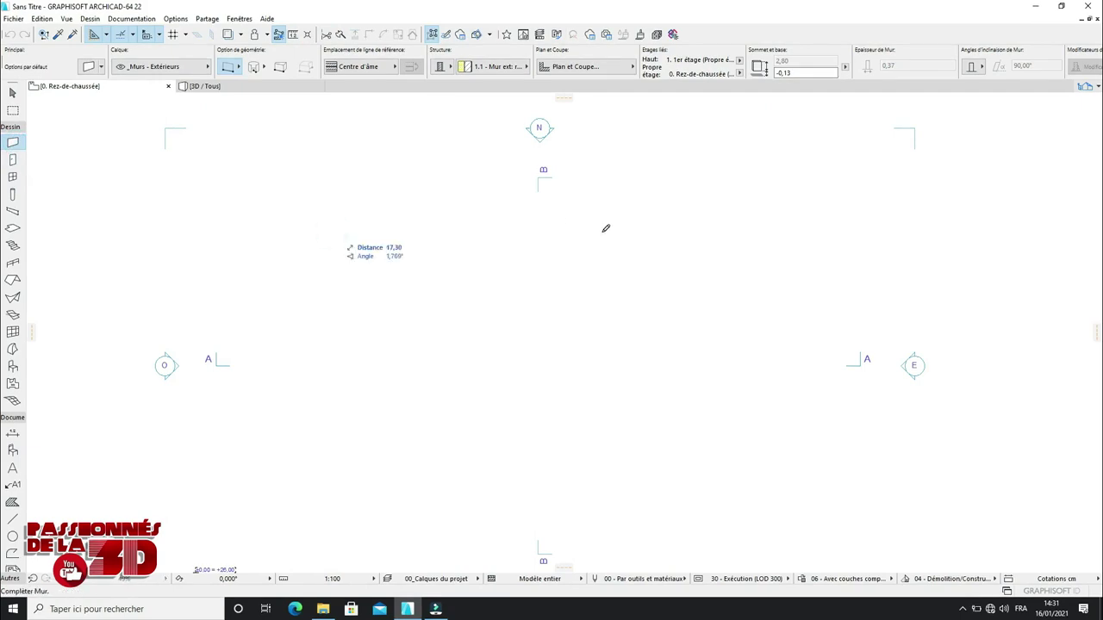
pyautogui.write('5')
pyautogui.press('Return')
# Step: Measure the length of the new wall along its upper edge, from one end corner to the other
pyautogui.scroll(5, 350, 224)
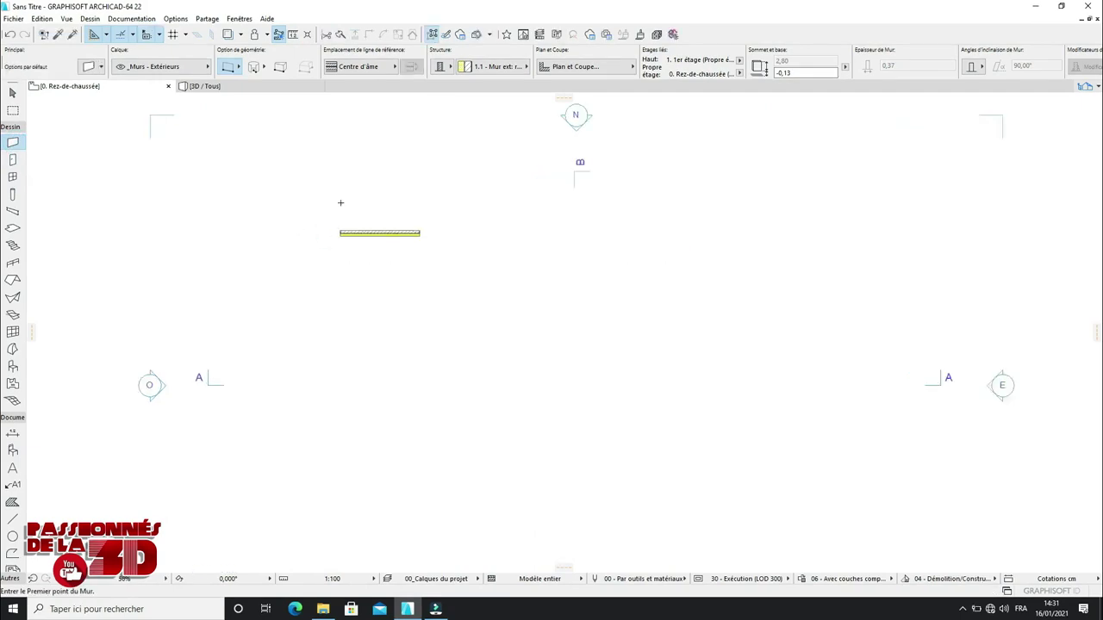
pyautogui.scroll(1, 356, 236)
pyautogui.press('m')
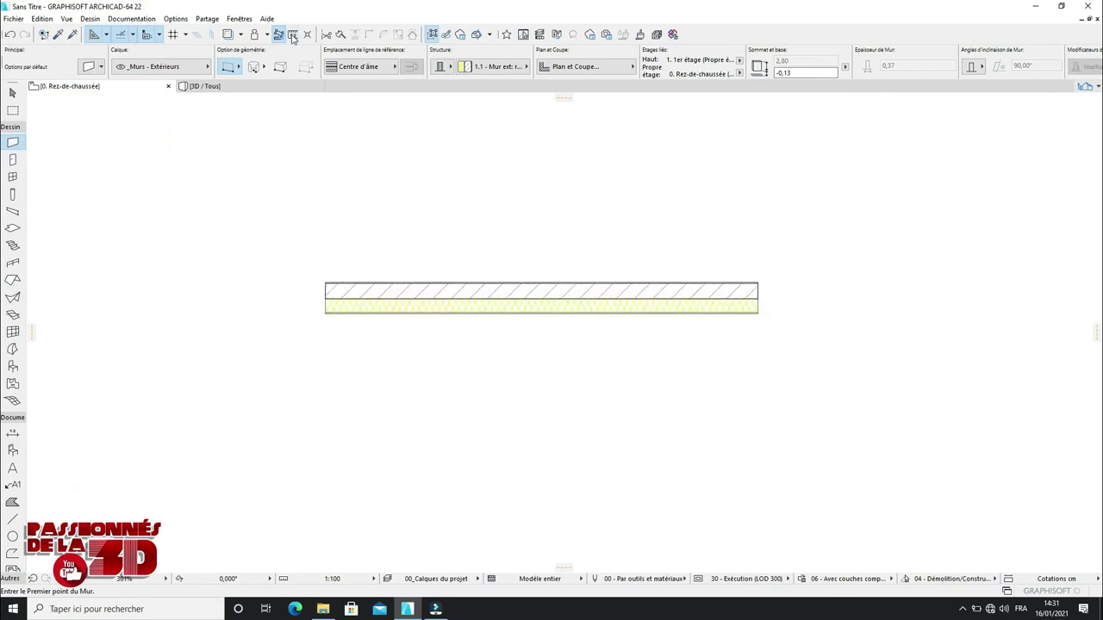
pyautogui.click(325, 283)
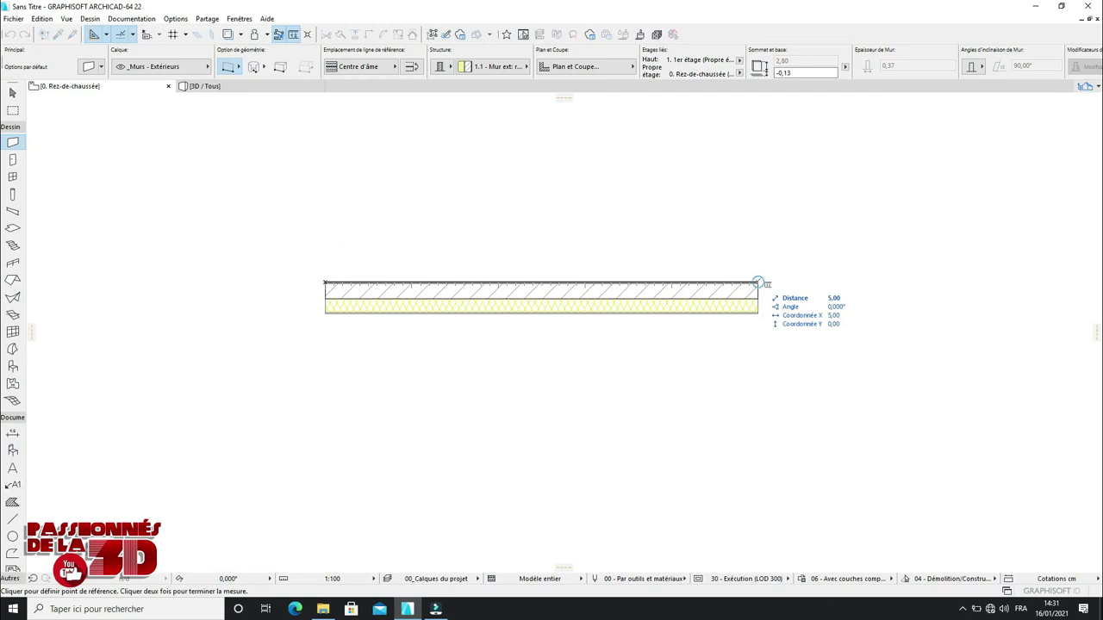
pyautogui.press('Escape')
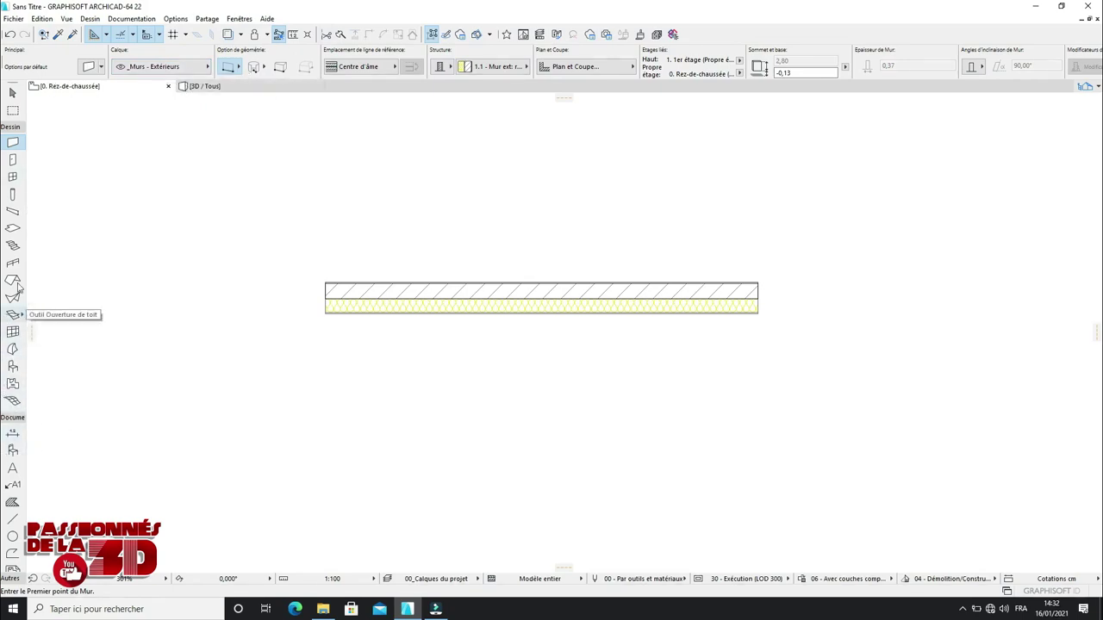
# Step: Review the Door tool's default settings for Porte 22 from the Portes battantes 22 library, and close them without changes
pyautogui.click(12, 161)
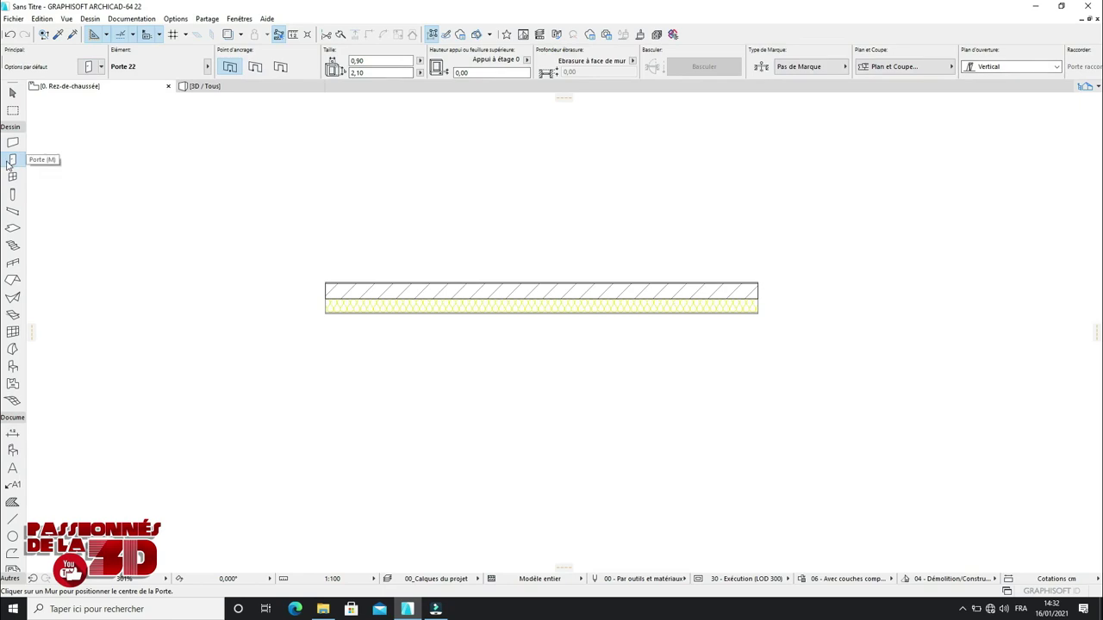
pyautogui.click(89, 68)
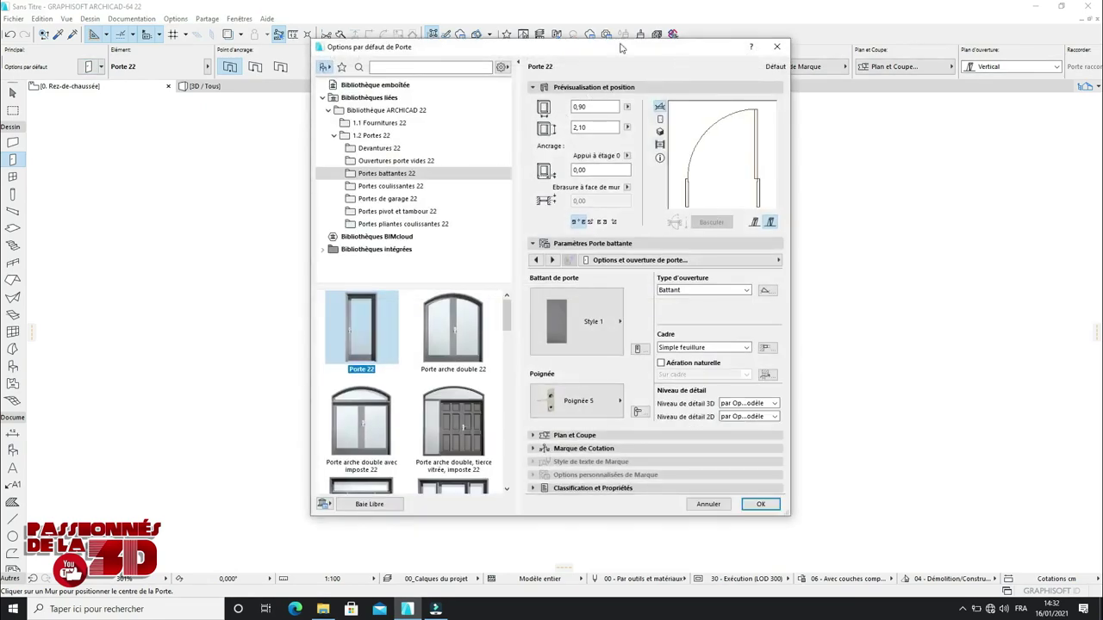
pyautogui.moveTo(604, 43); pyautogui.dragTo(579, 96)
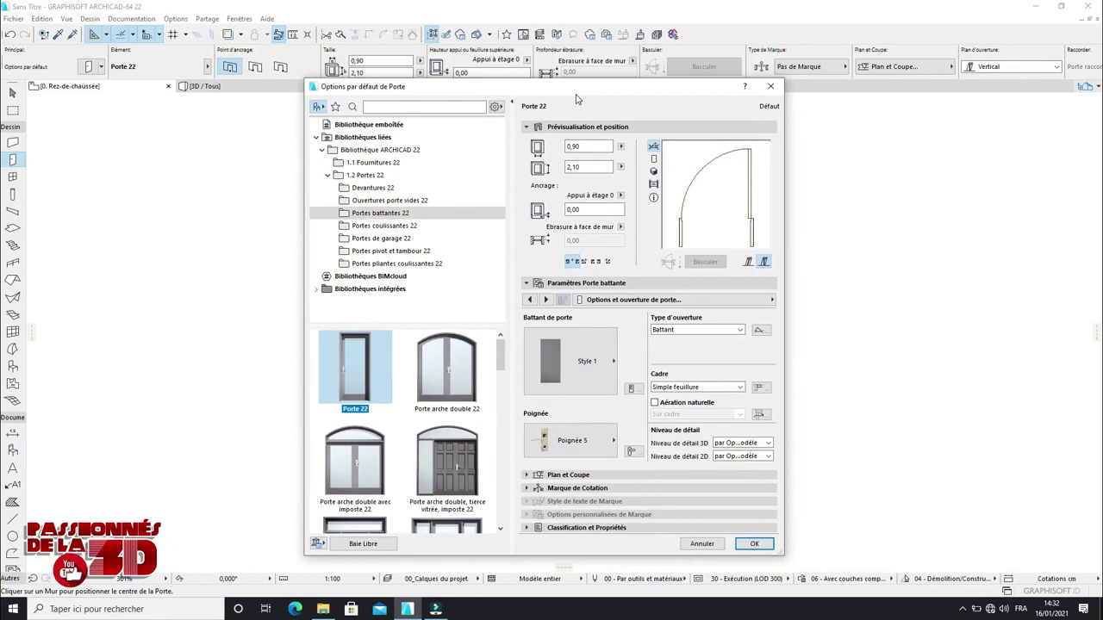
pyautogui.moveTo(579, 90); pyautogui.dragTo(553, 74)
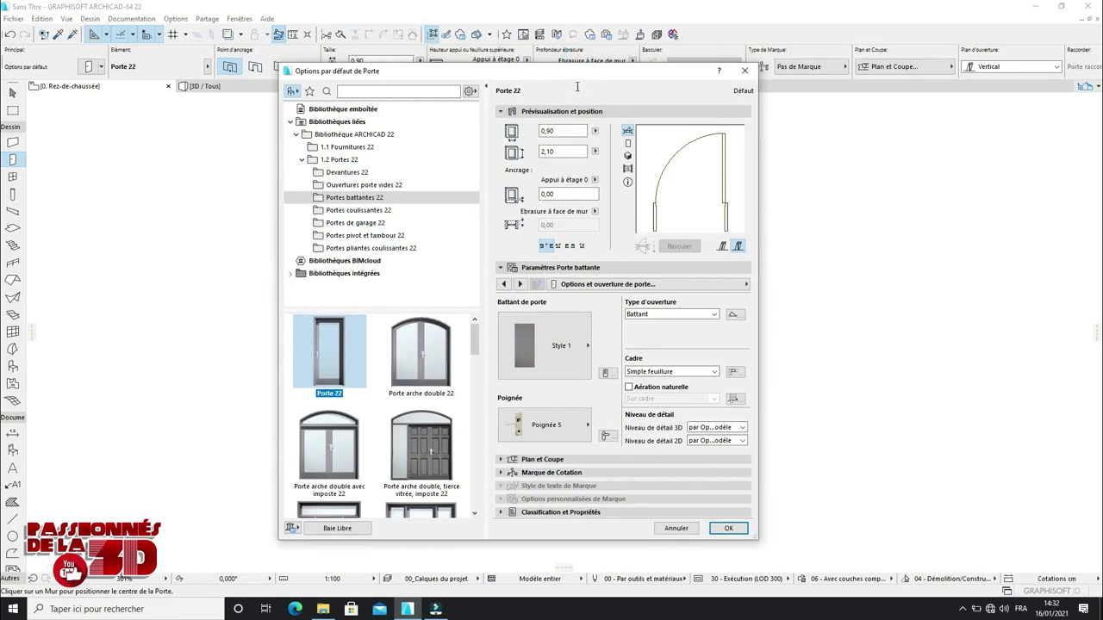
pyautogui.moveTo(575, 79); pyautogui.dragTo(590, 104)
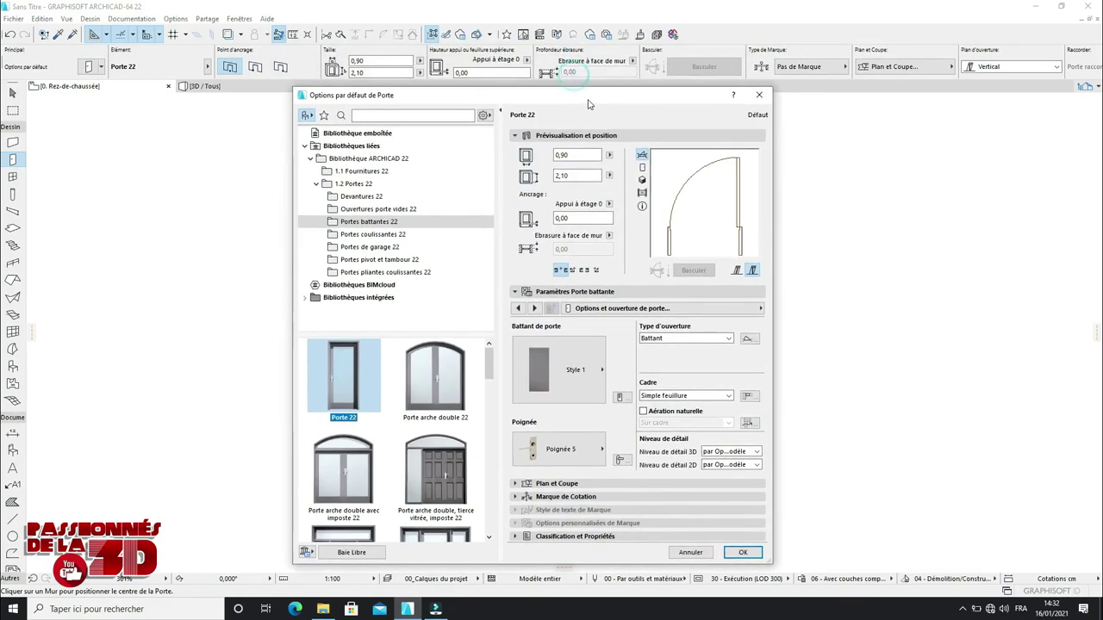
pyautogui.click(758, 95)
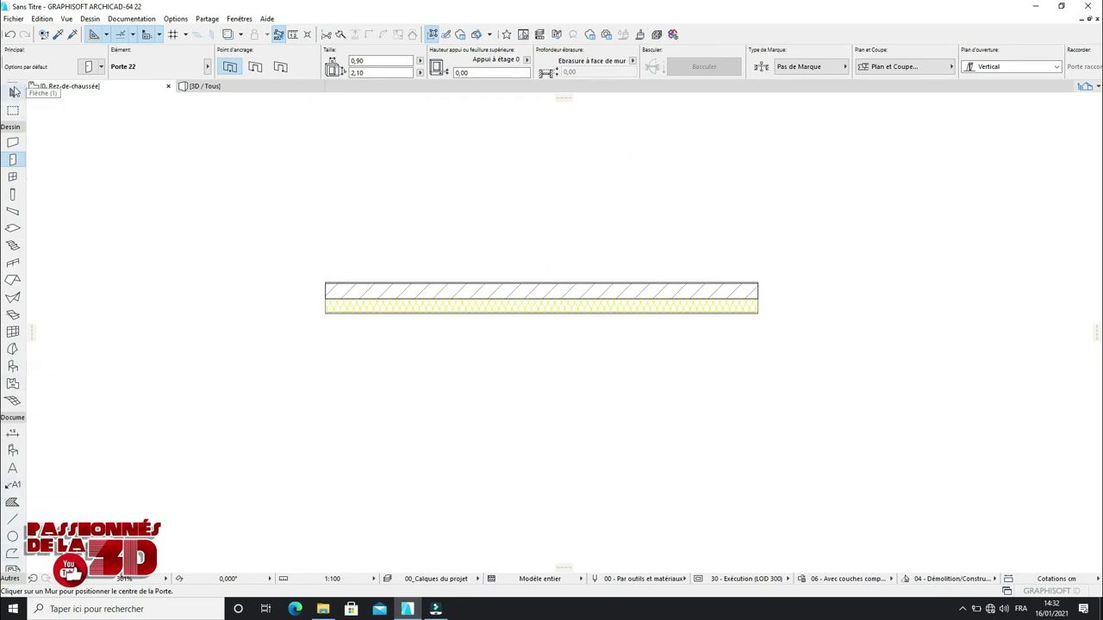
# Step: Collapse the Dessin and Document tool groups and expand them again
pyautogui.click(11, 128)
pyautogui.click(8, 138)
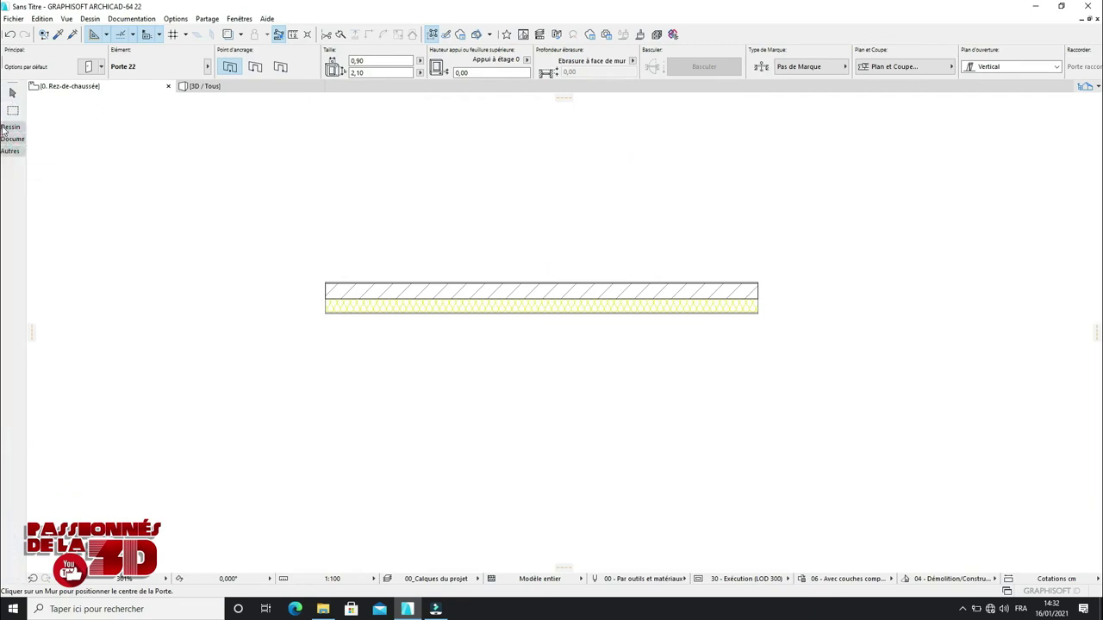
pyautogui.click(4, 128)
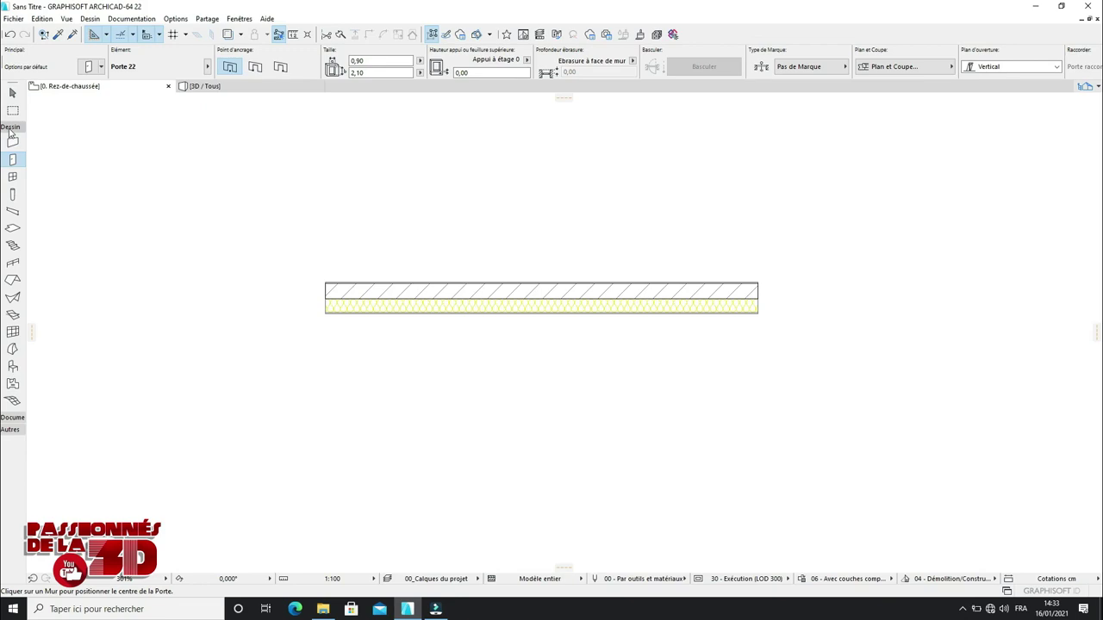
pyautogui.click(12, 417)
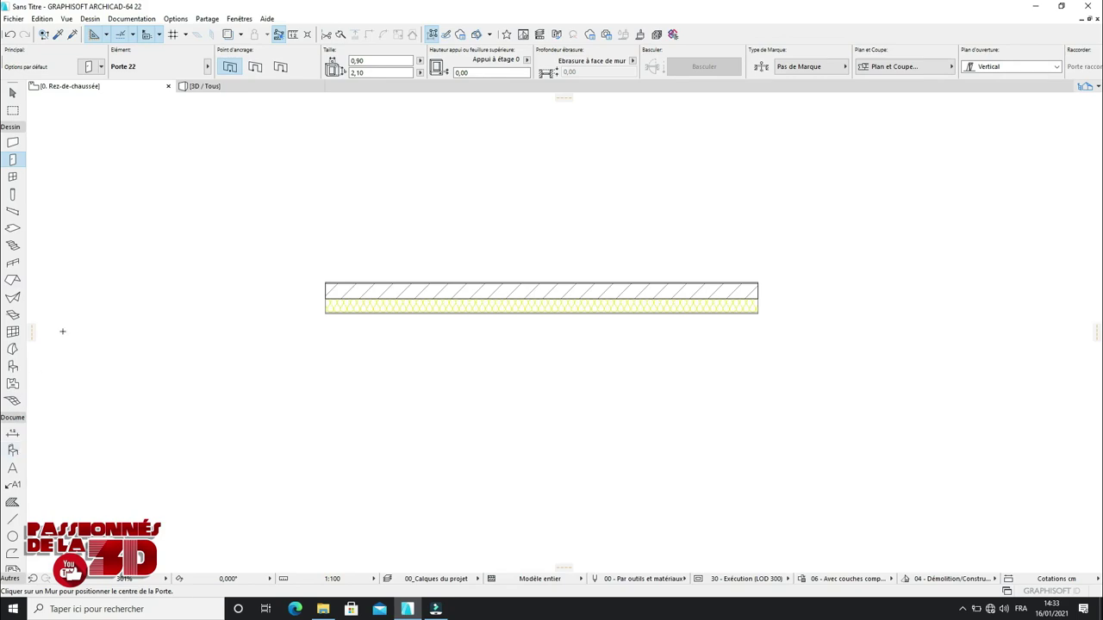
# Step: Open the Object tool's default settings and browse the models in the Chaises et sièges 22 library folder
pyautogui.click(14, 367)
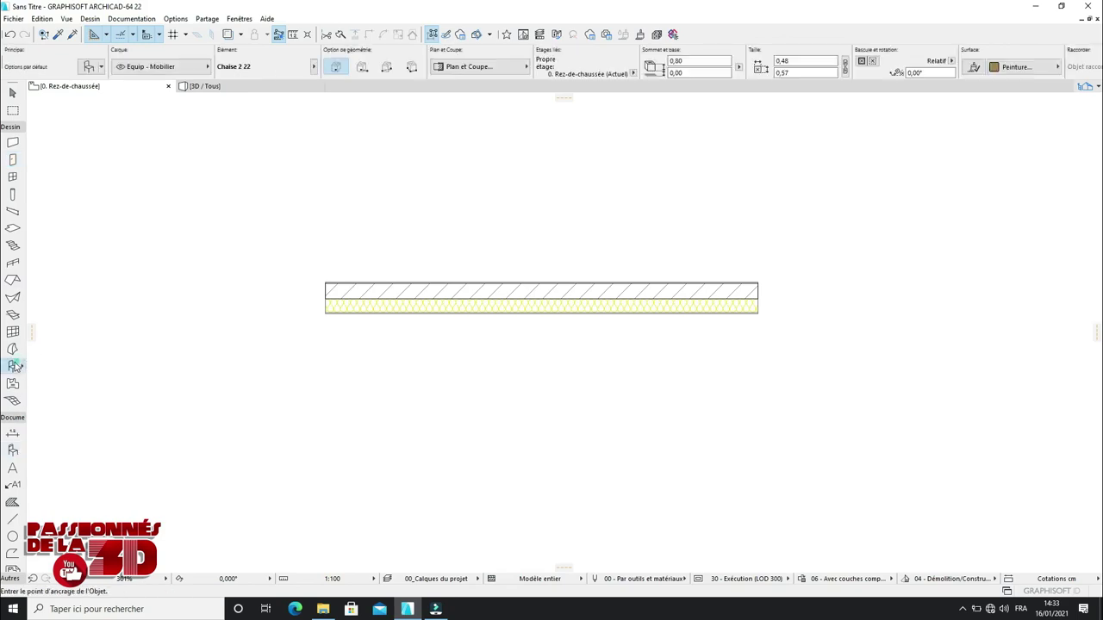
pyautogui.doubleClick(14, 366)
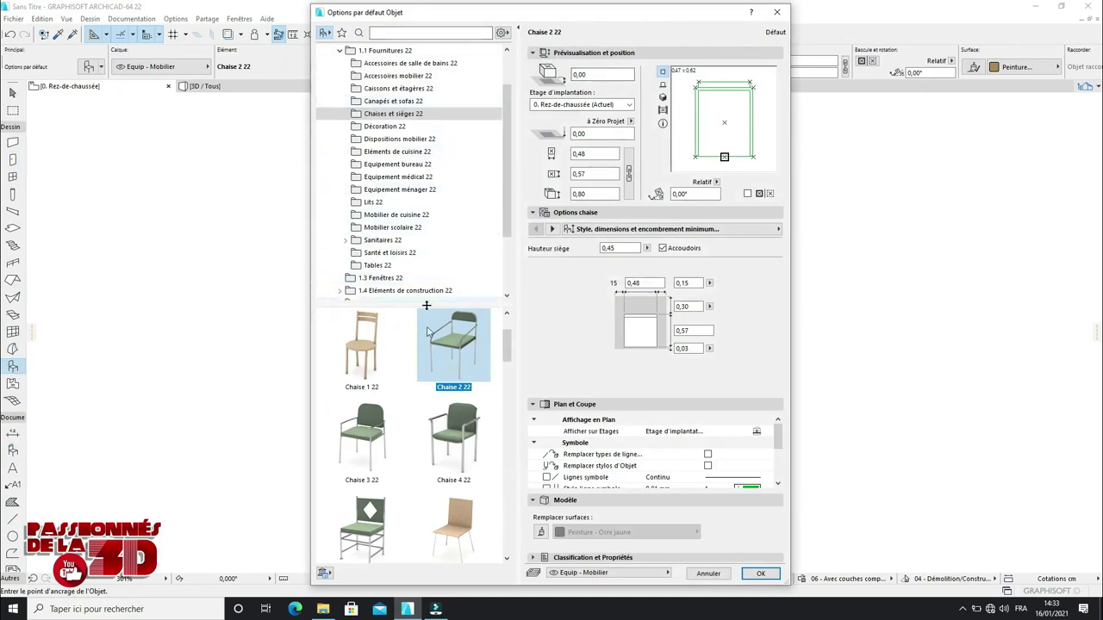
pyautogui.scroll(-10, 503, 414)
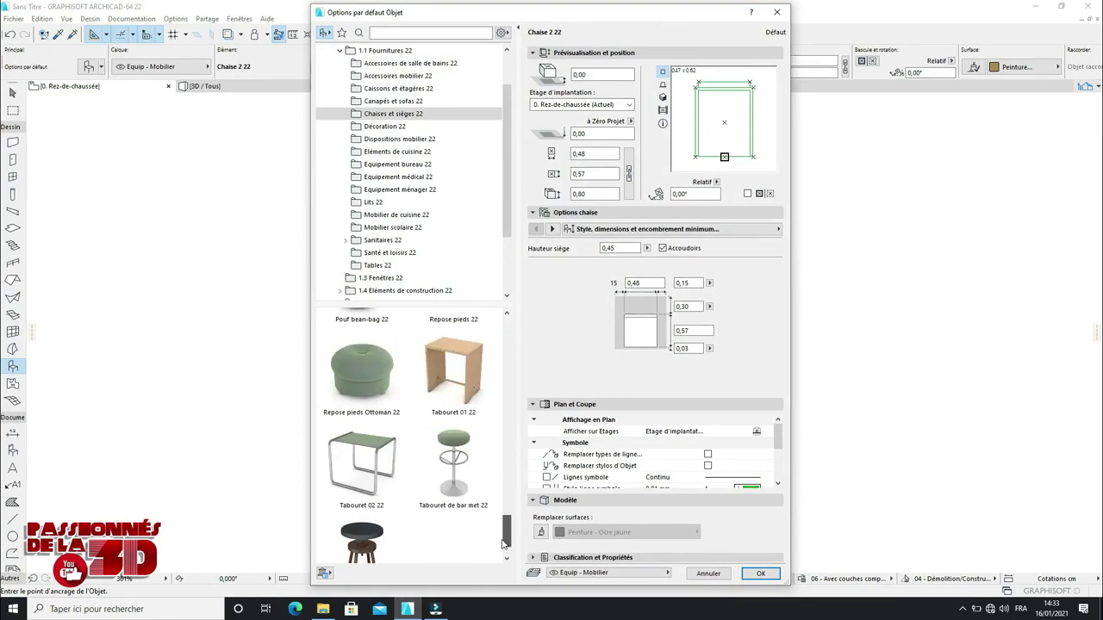
pyautogui.scroll(5, 502, 455)
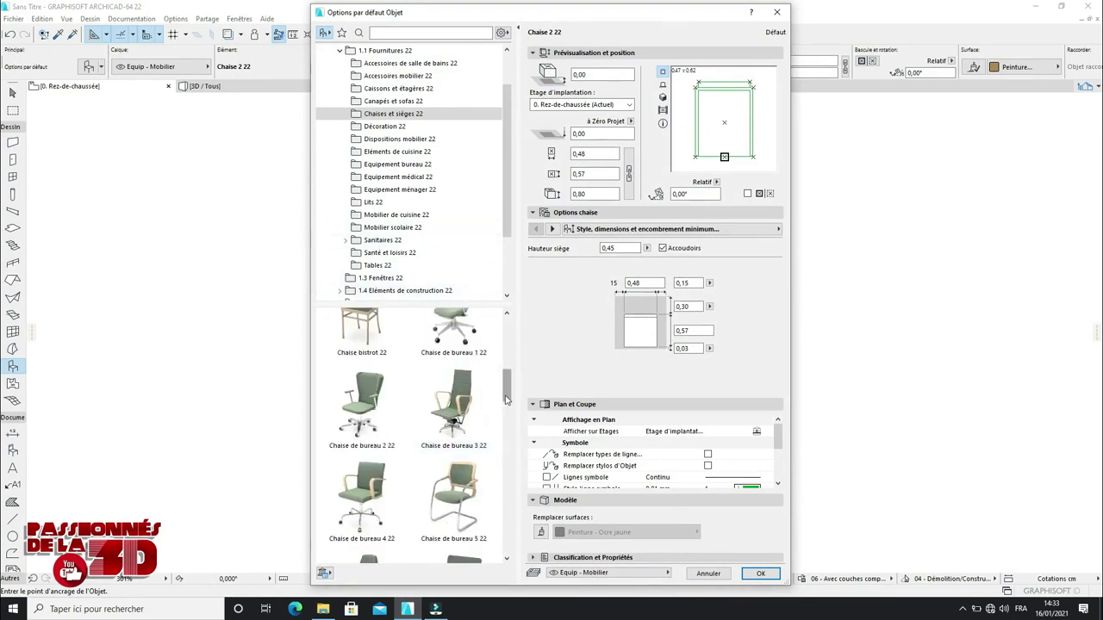
pyautogui.moveTo(506, 398); pyautogui.dragTo(507, 365)
pyautogui.scroll(2, 507, 365)
pyautogui.click(388, 113)
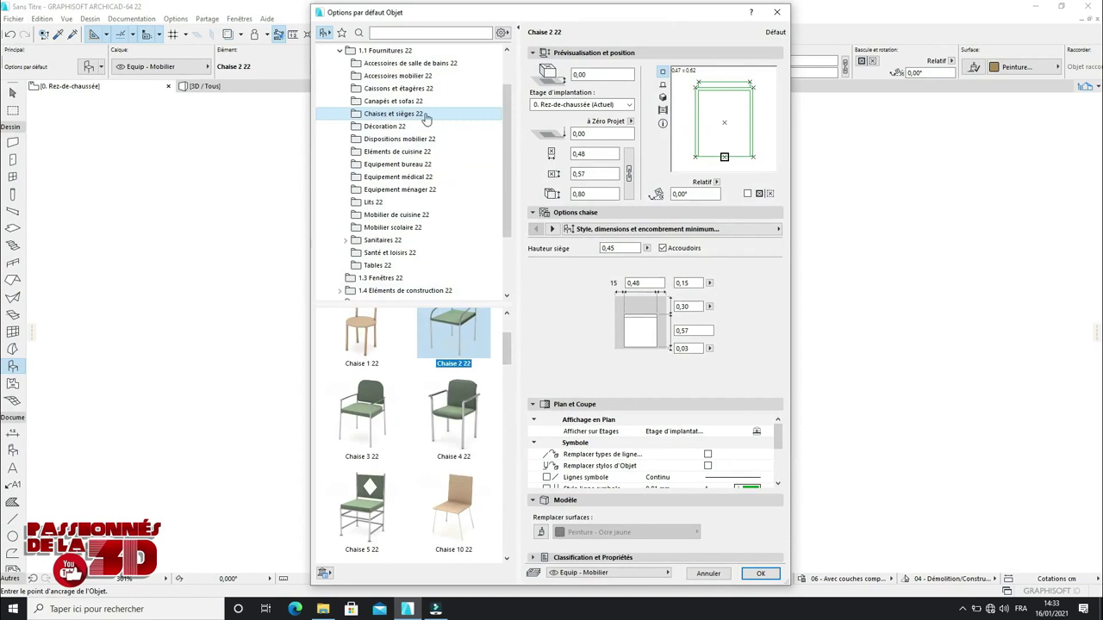
# Step: Browse the Décoration, Dispositions mobilier, Equipement médical, Sanitaires and Tables object folders, and close the settings without choosing an object
pyautogui.click(386, 126)
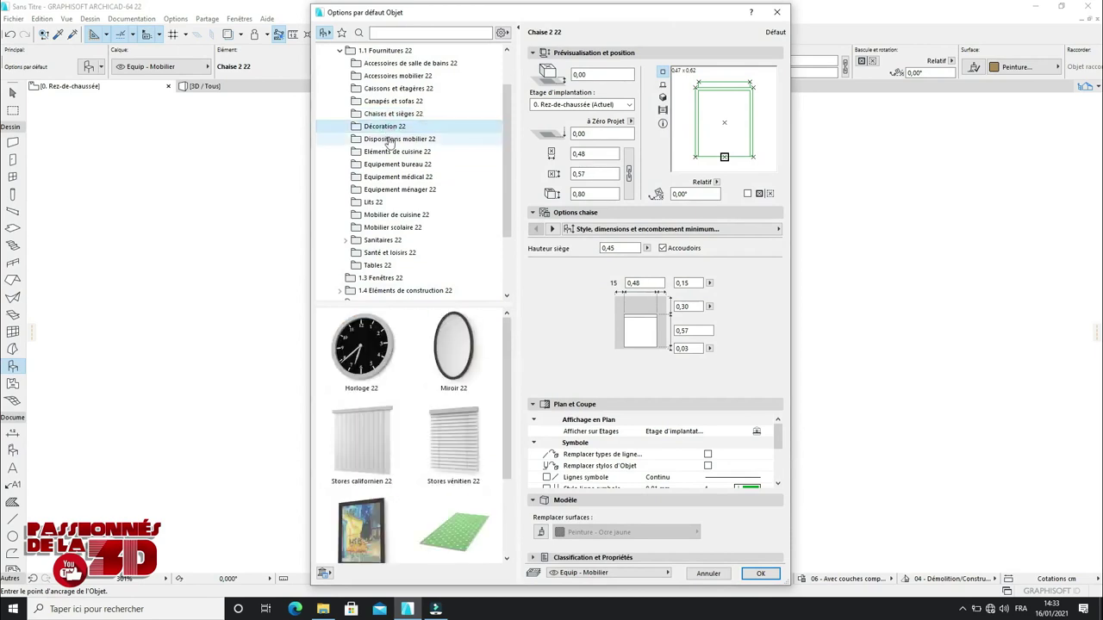
pyautogui.click(393, 139)
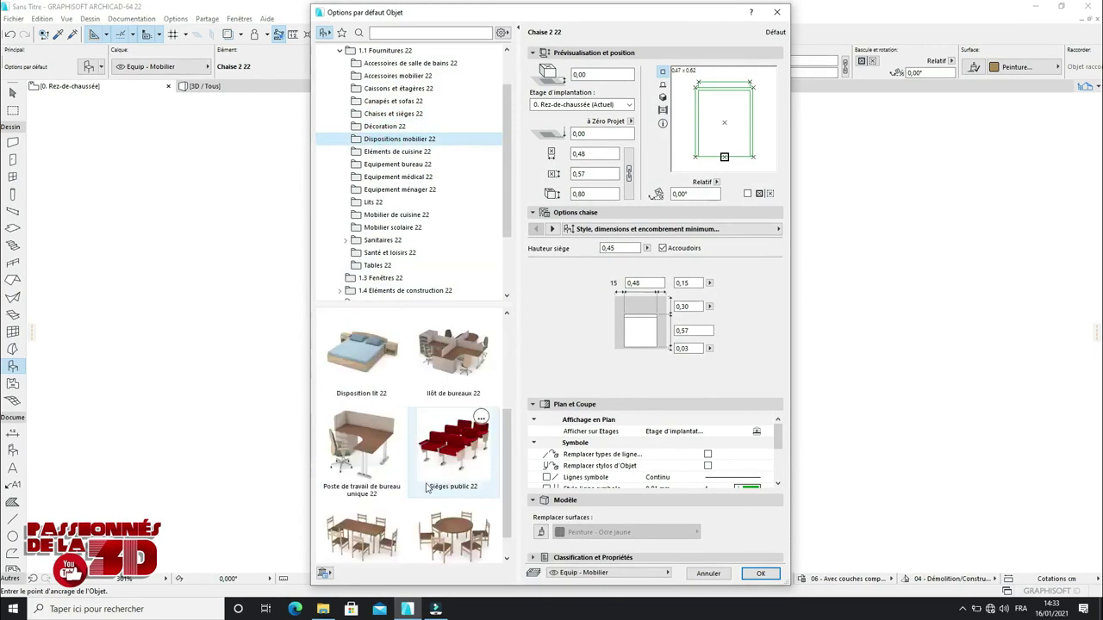
pyautogui.click(411, 178)
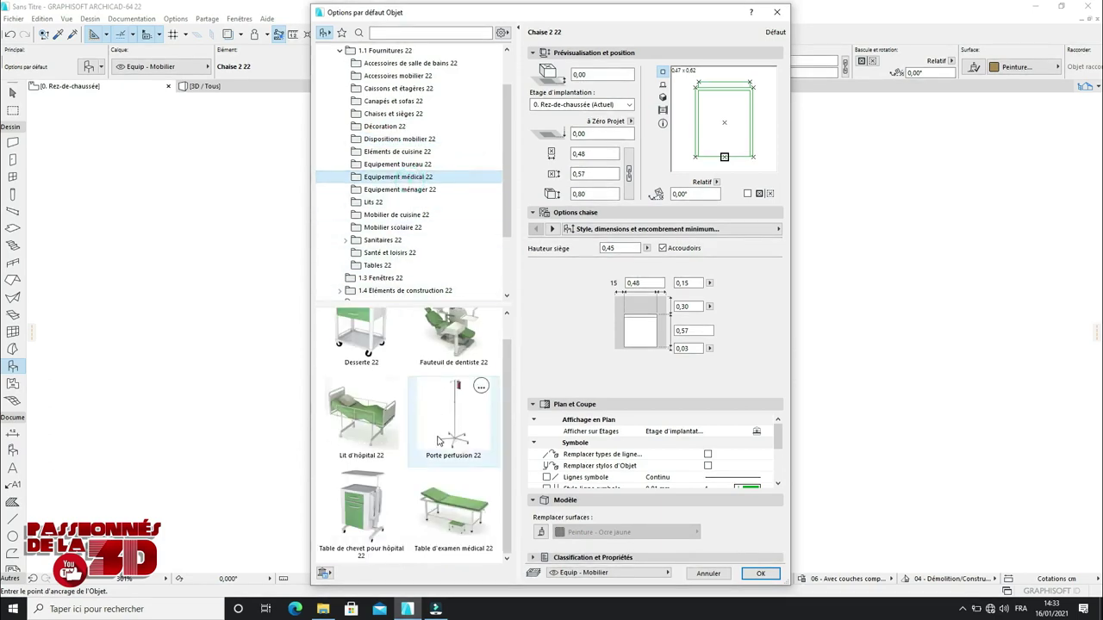
pyautogui.scroll(1, 396, 414)
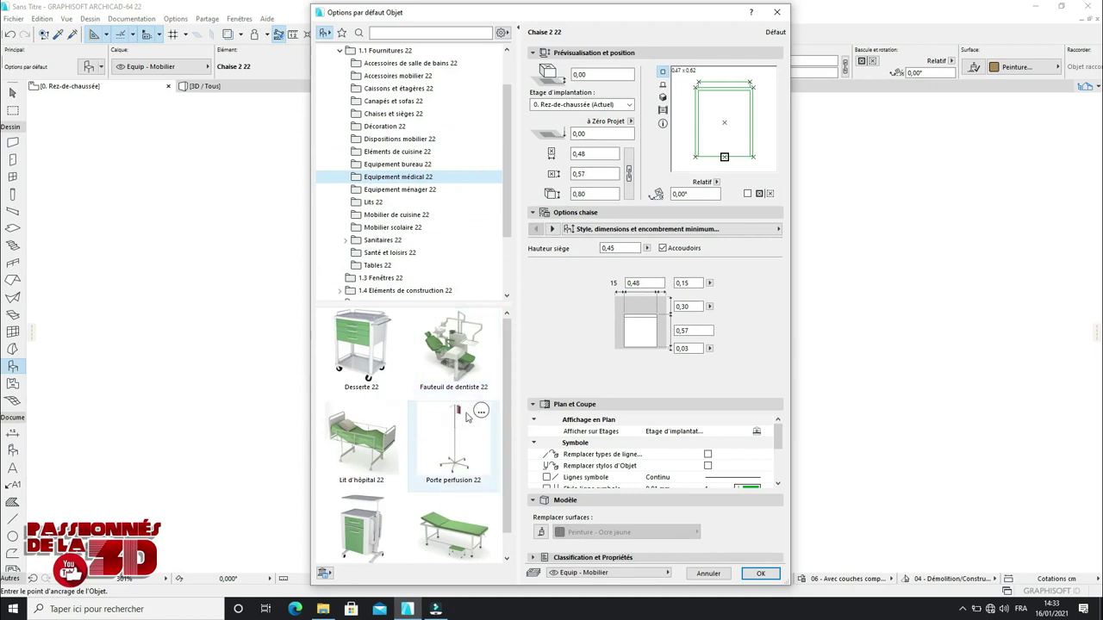
pyautogui.scroll(-1, 464, 422)
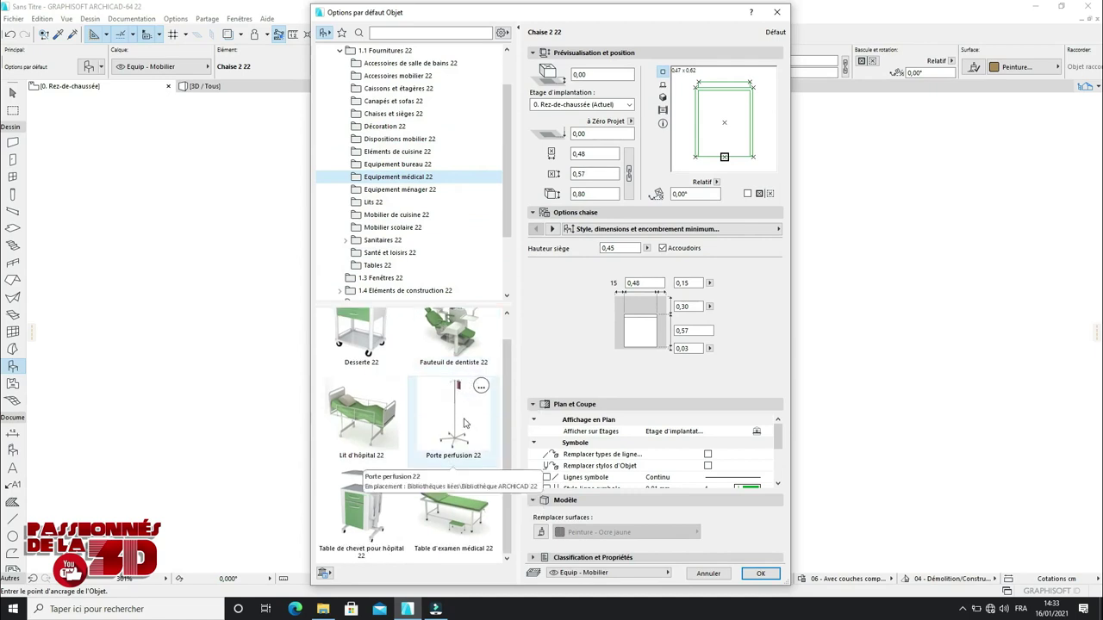
pyautogui.click(384, 242)
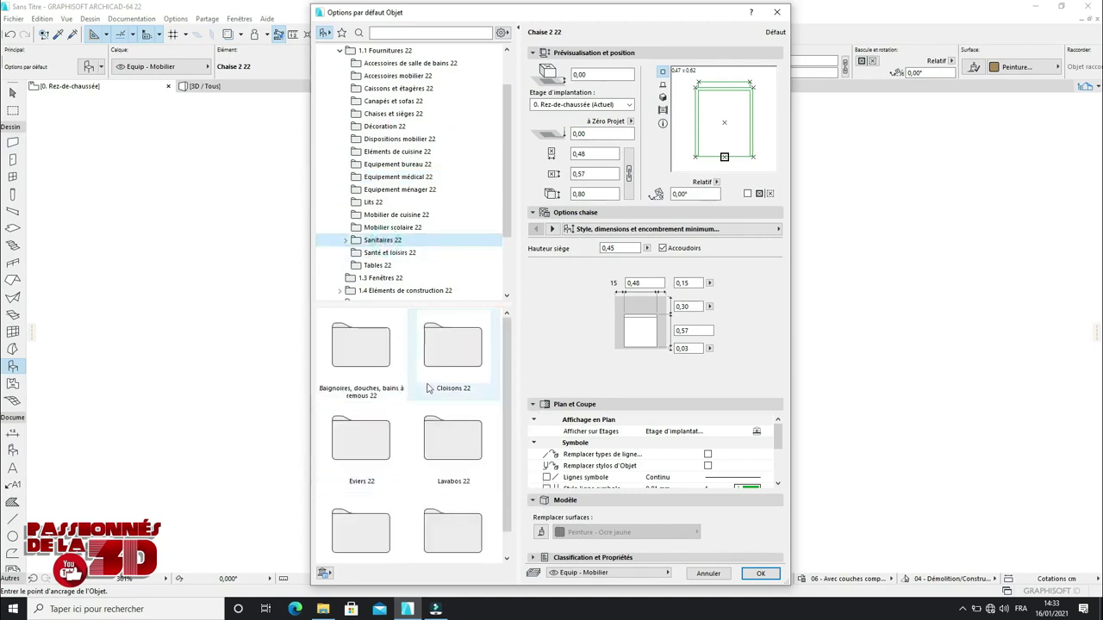
pyautogui.click(378, 265)
pyautogui.scroll(-5, 411, 412)
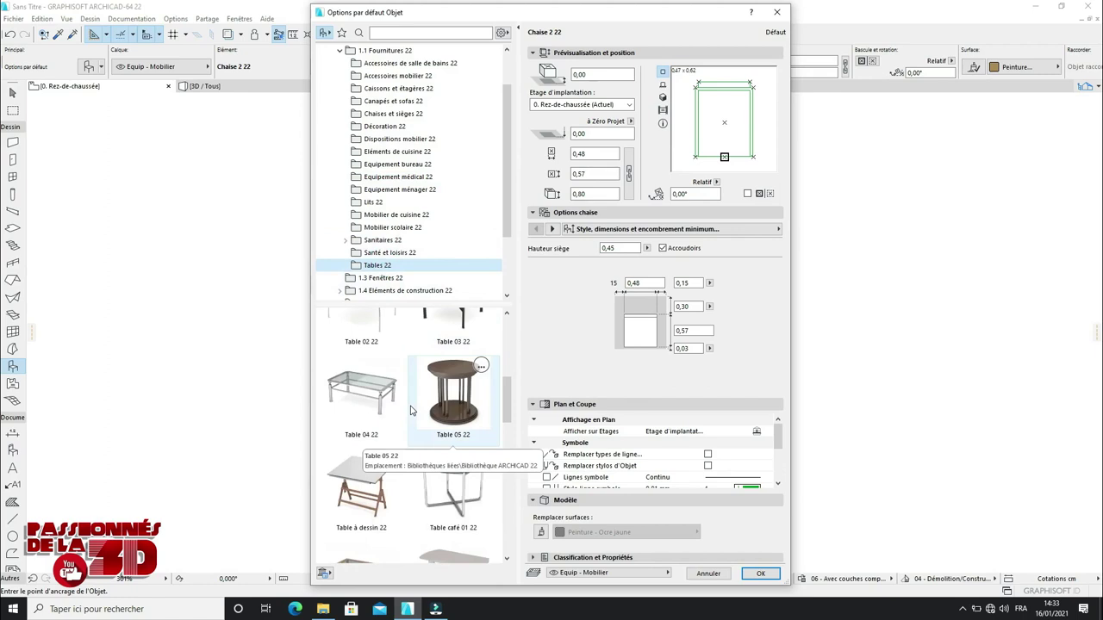
pyautogui.doubleClick(411, 411)
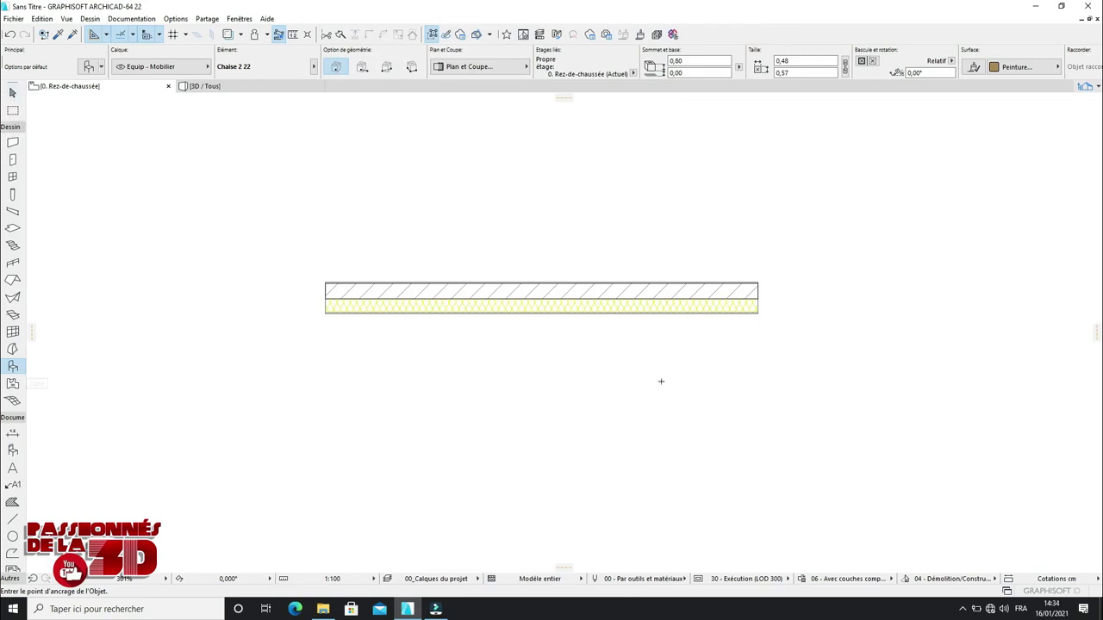
pyautogui.scroll(-3, 556, 287)
pyautogui.scroll(5, 525, 253)
pyautogui.scroll(1, 537, 301)
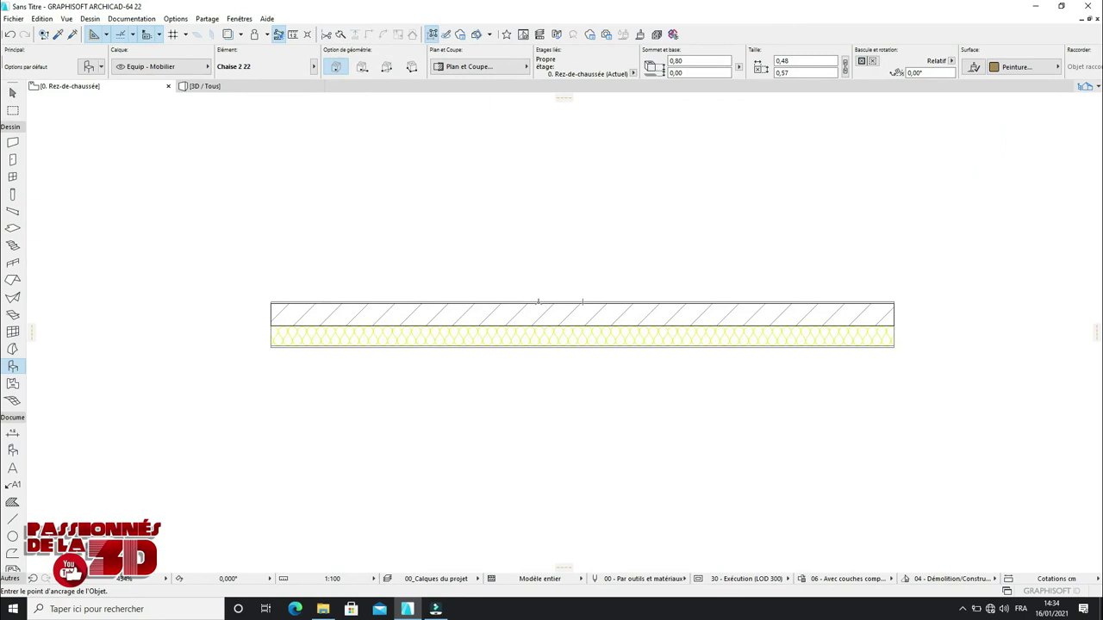
pyautogui.scroll(-2, 531, 303)
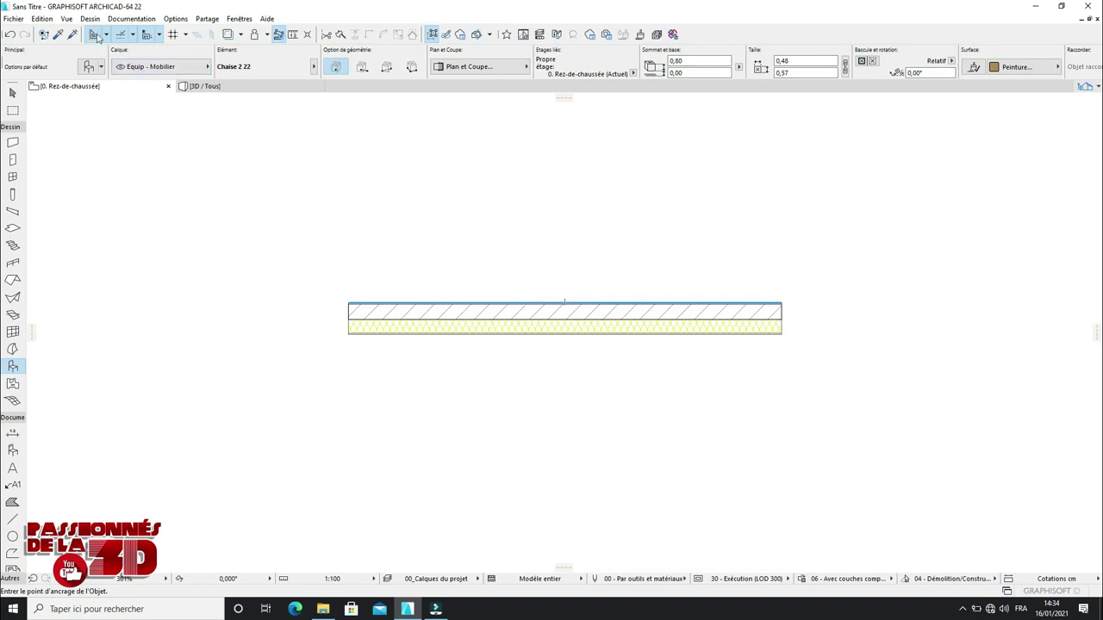
# Step: Display the construction grid on the ground-floor plan
pyautogui.click(67, 18)
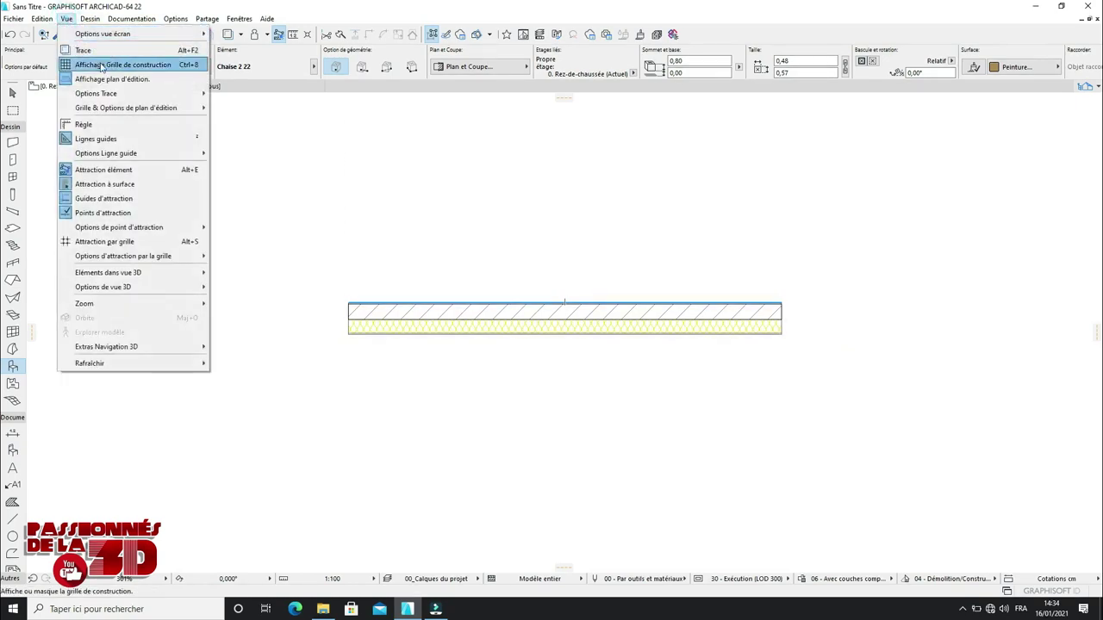
pyautogui.click(101, 65)
pyautogui.scroll(-4, 448, 231)
pyautogui.scroll(3, 452, 231)
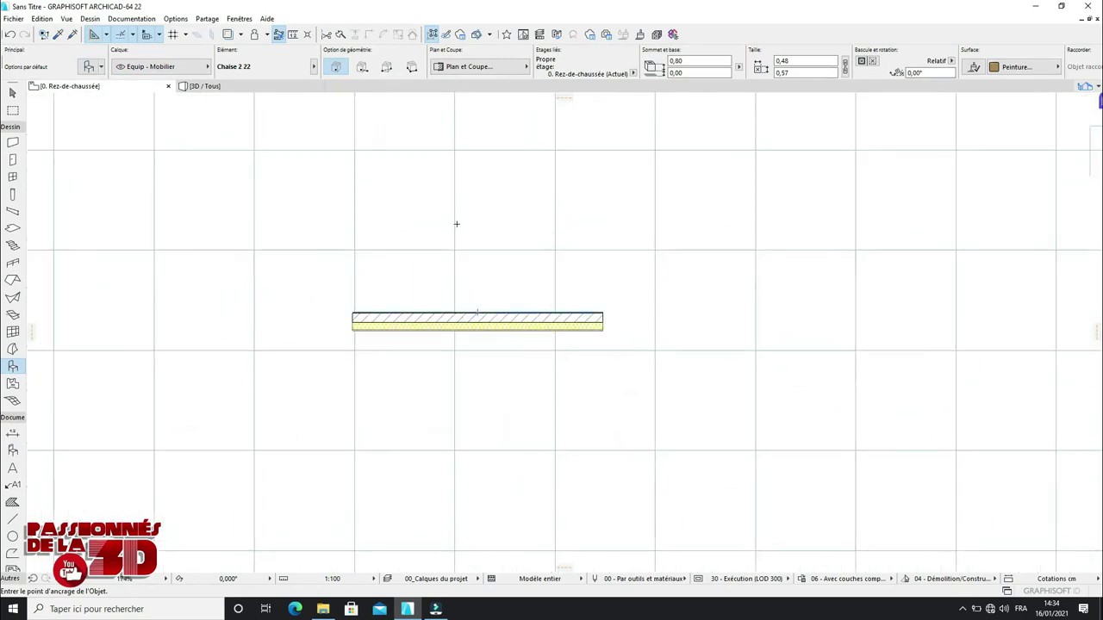
# Step: Examine the N, S, E and O façade markers and the A and B section markers around the ground-floor plan
pyautogui.scroll(-8, 433, 274)
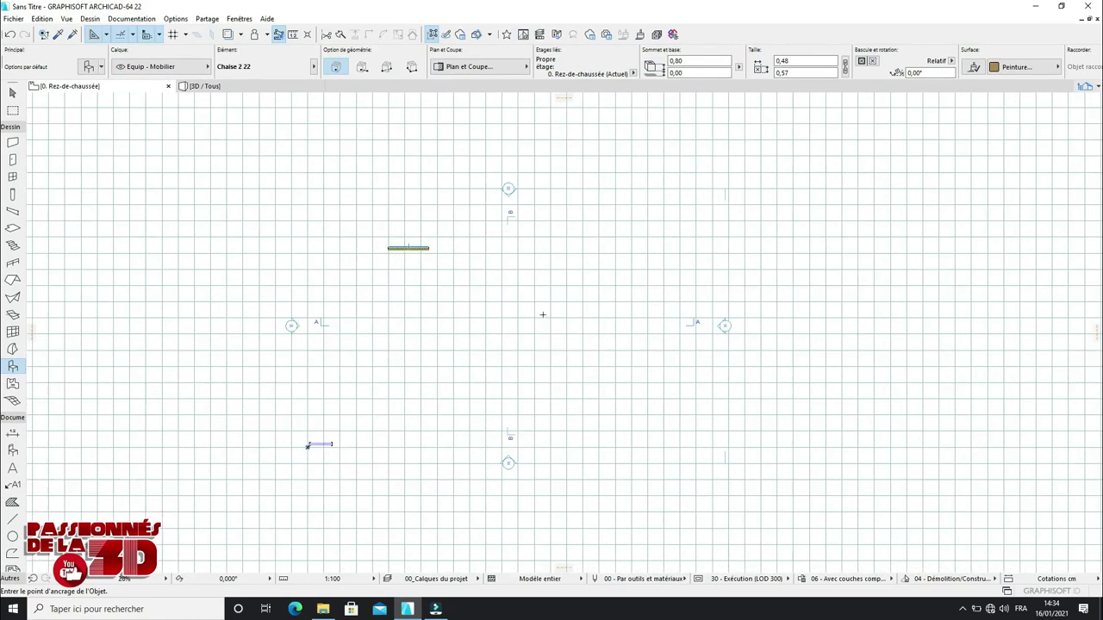
pyautogui.scroll(1, 551, 306)
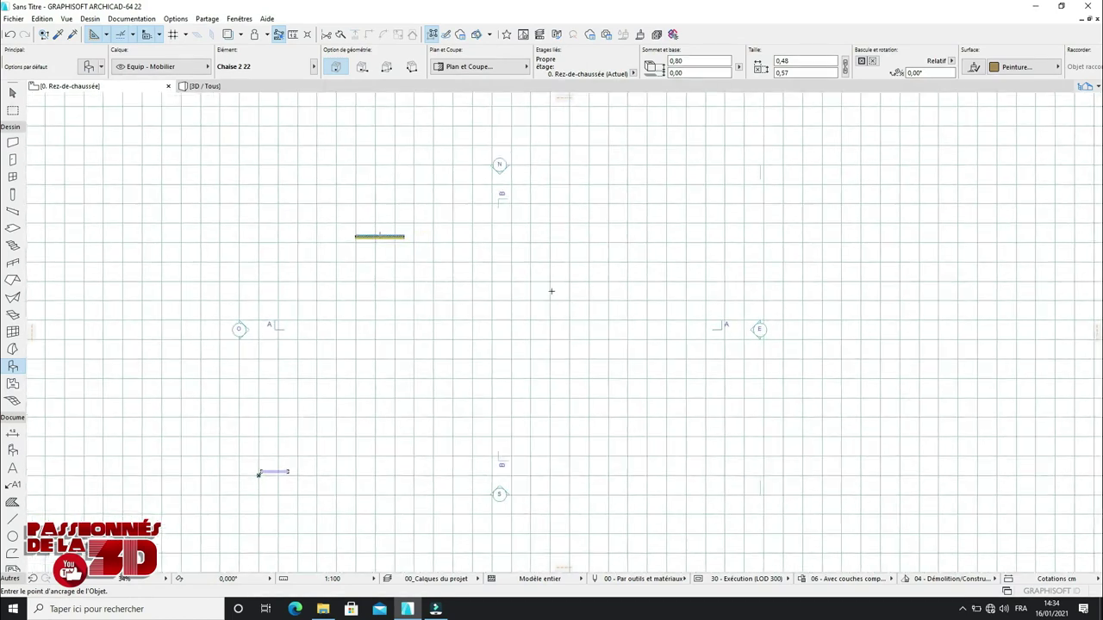
pyautogui.scroll(1, 535, 239)
pyautogui.scroll(1, 490, 147)
pyautogui.scroll(-1, 515, 145)
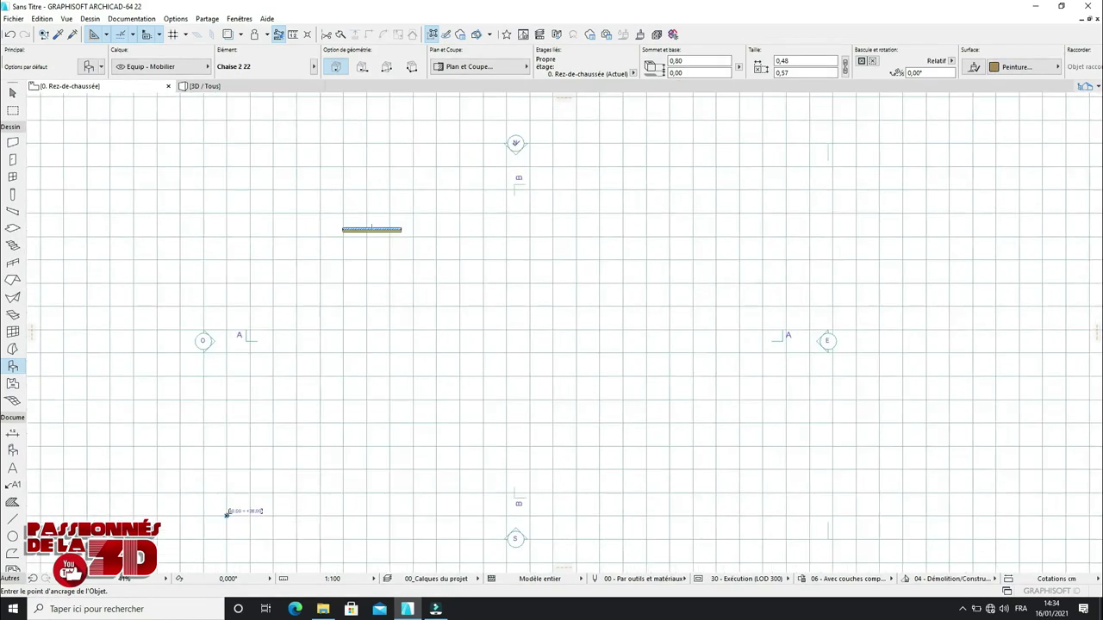
pyautogui.scroll(1, 551, 130)
pyautogui.scroll(-2, 259, 387)
pyautogui.moveTo(376, 558); pyautogui.dragTo(413, 454, button='middle')
pyautogui.scroll(2, 429, 461)
pyautogui.scroll(1, 554, 394)
pyautogui.scroll(-2, 847, 190)
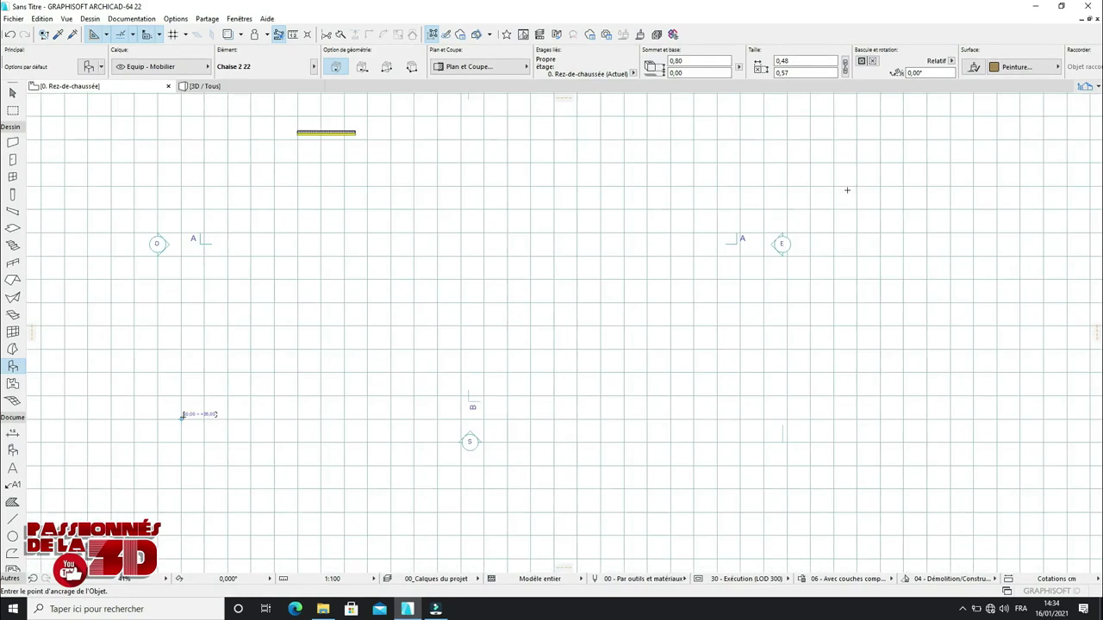
pyautogui.scroll(2, 786, 248)
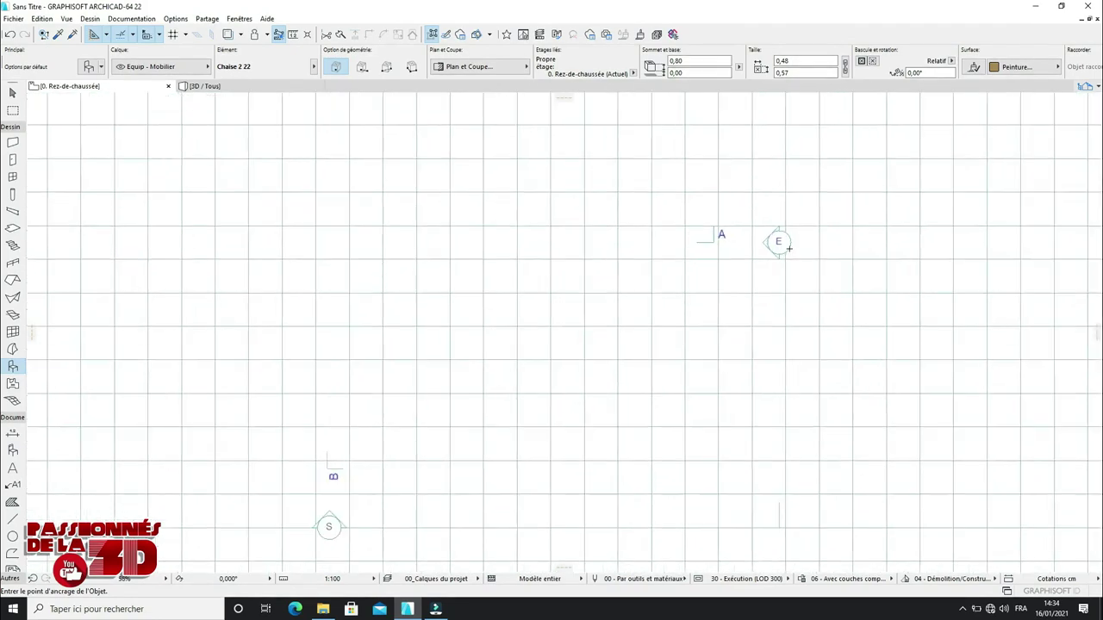
pyautogui.scroll(-2, 786, 247)
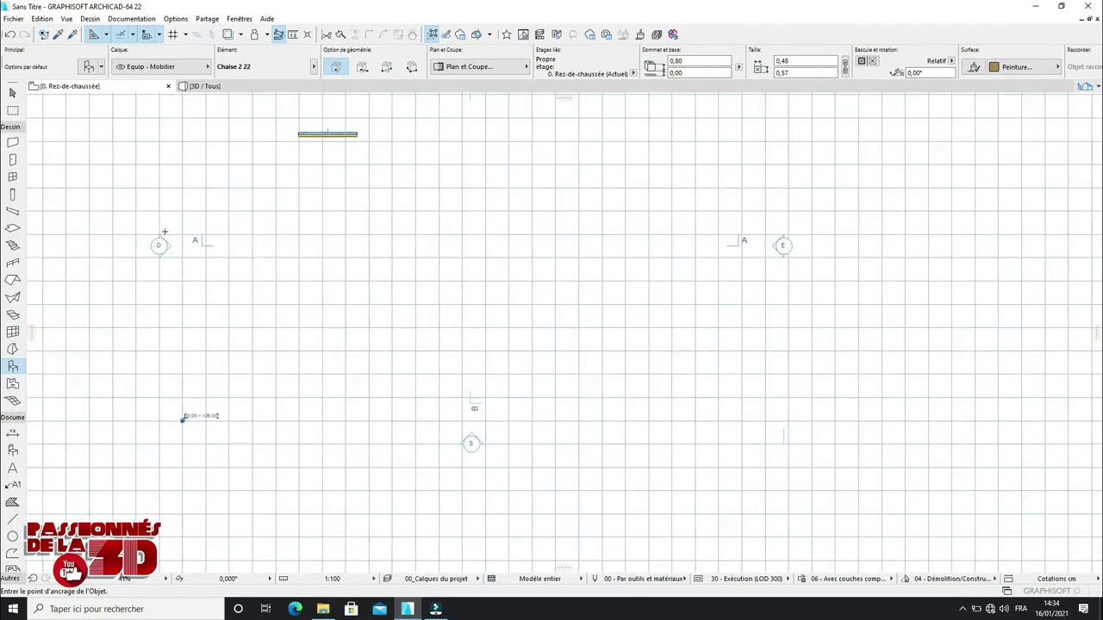
pyautogui.scroll(-3, 529, 249)
pyautogui.scroll(3, 498, 150)
pyautogui.scroll(-1, 481, 418)
pyautogui.scroll(-1, 481, 417)
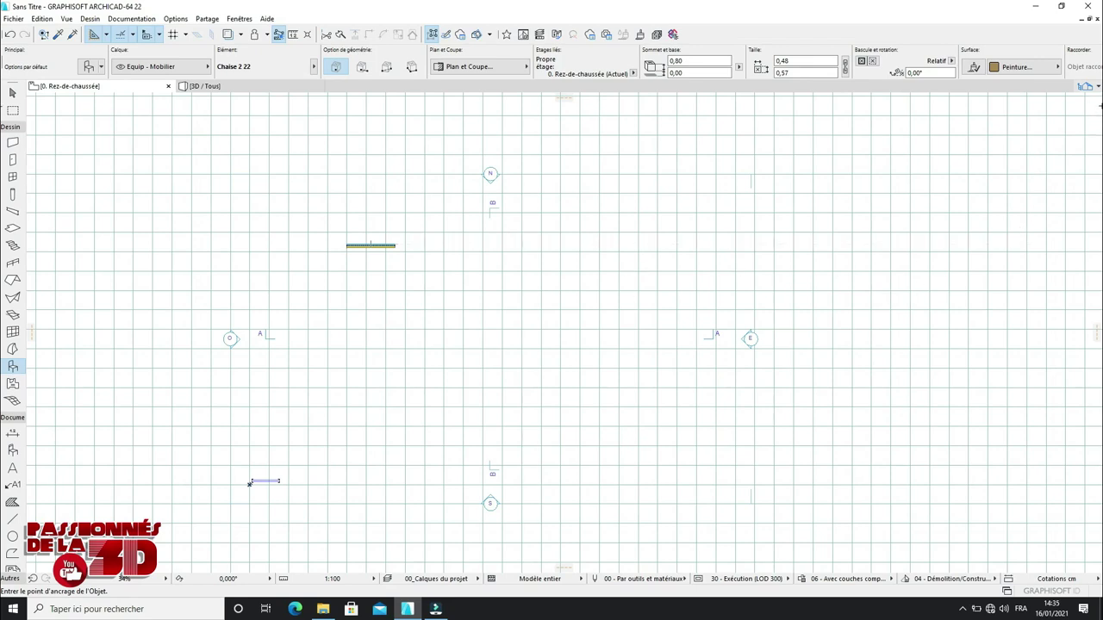
# Step: View the project map's storeys, sections, façades and worksheets in the navigator, and close it again
pyautogui.click(1092, 87)
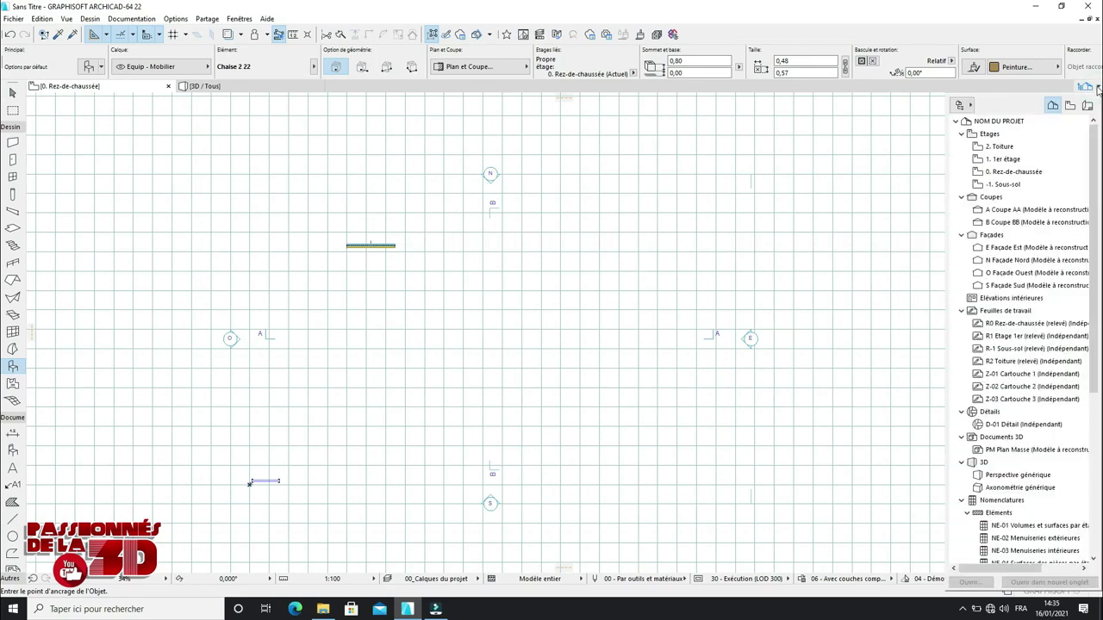
pyautogui.click(1098, 90)
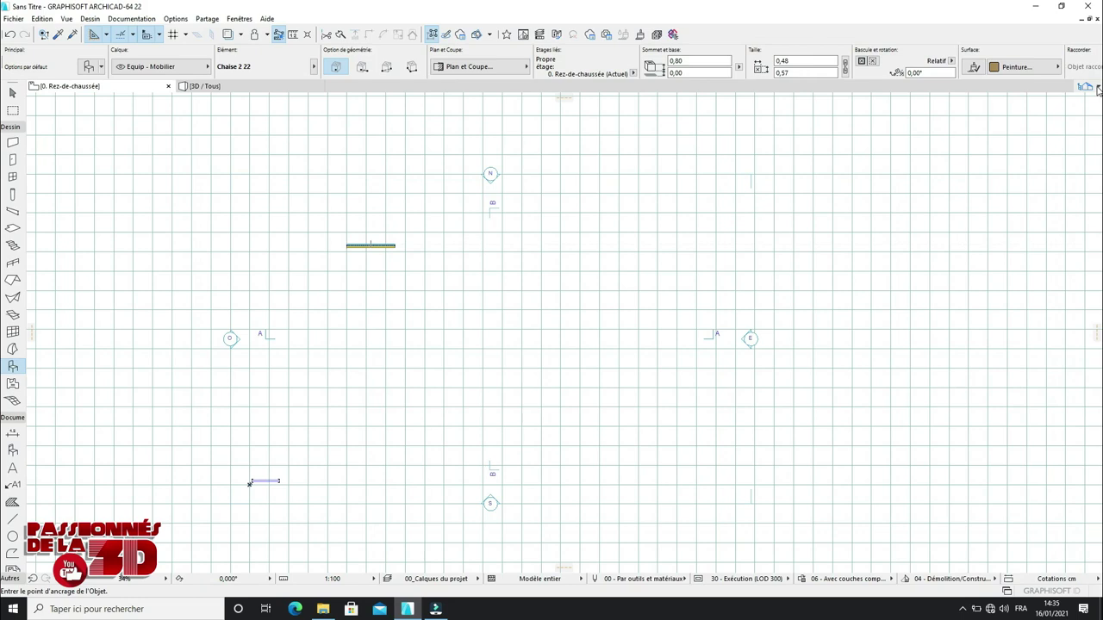
# Step: Delete the basement storey "-1. Sous-sol" from the project map
pyautogui.click(1093, 88)
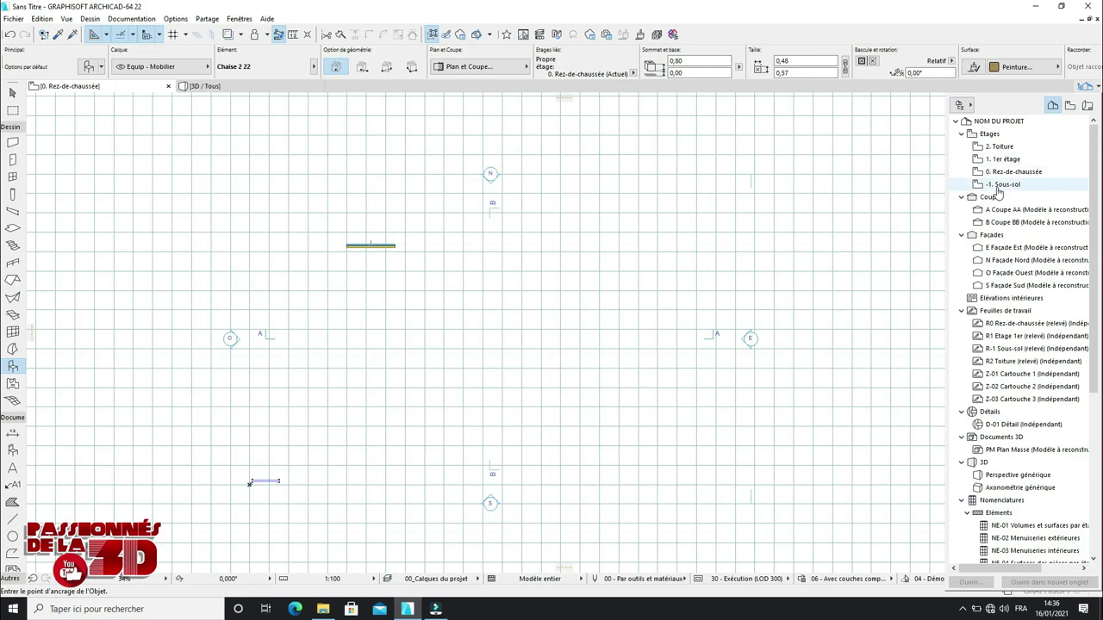
pyautogui.click(1008, 188)
pyautogui.rightClick(1008, 188)
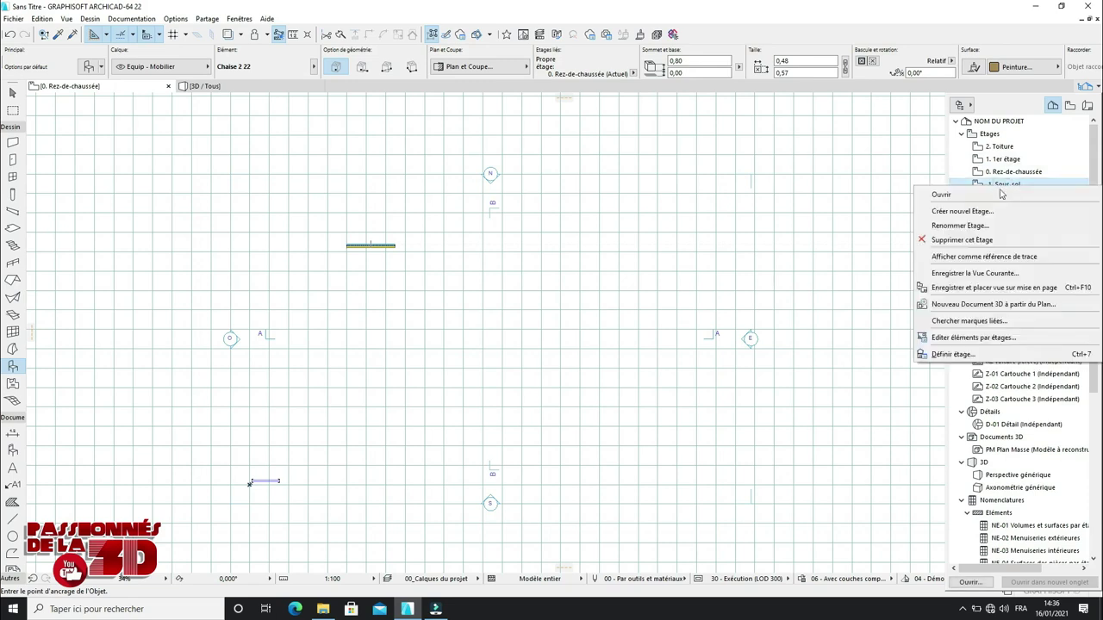
pyautogui.click(964, 245)
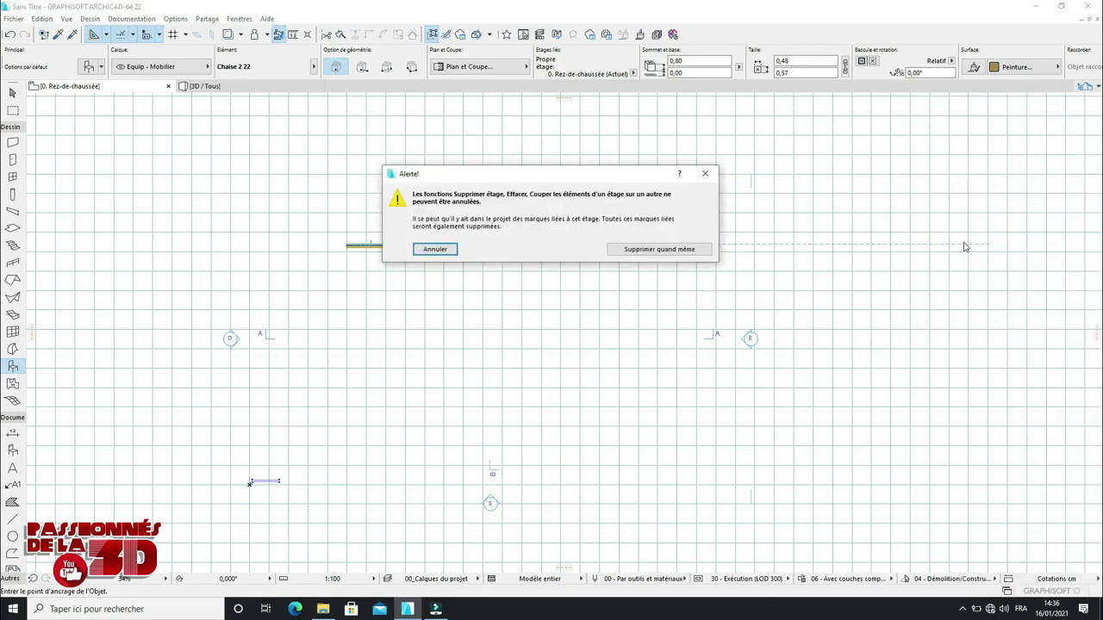
pyautogui.click(650, 248)
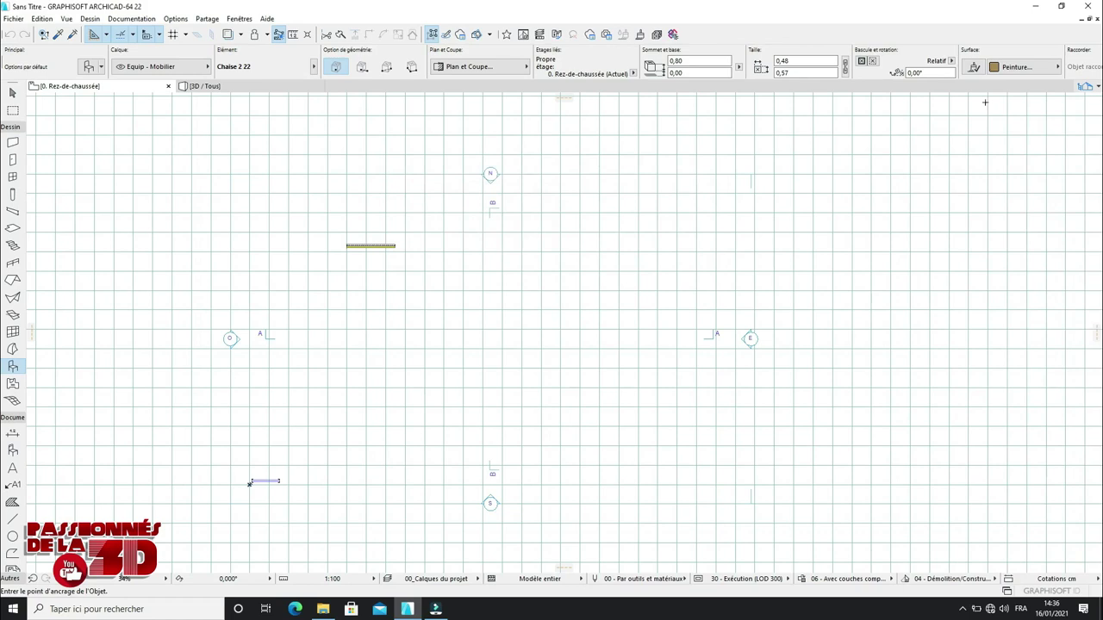
# Step: Create a storey named "Etage 2" above the 1er étage, with a height of 3,00
pyautogui.click(1085, 86)
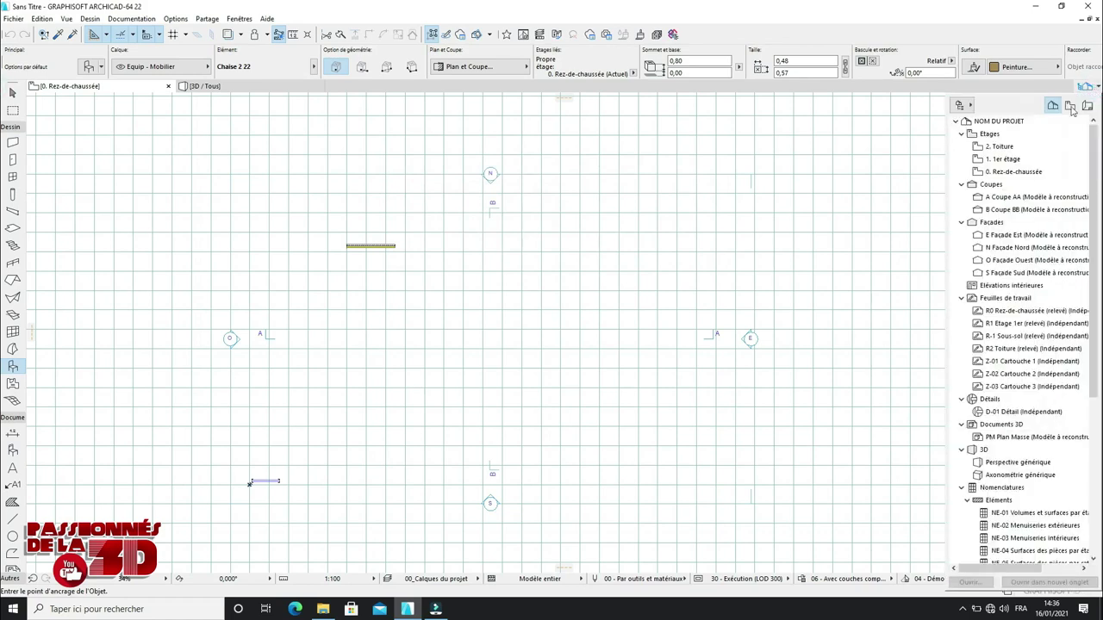
pyautogui.click(1010, 162)
pyautogui.rightClick(1010, 163)
pyautogui.click(969, 183)
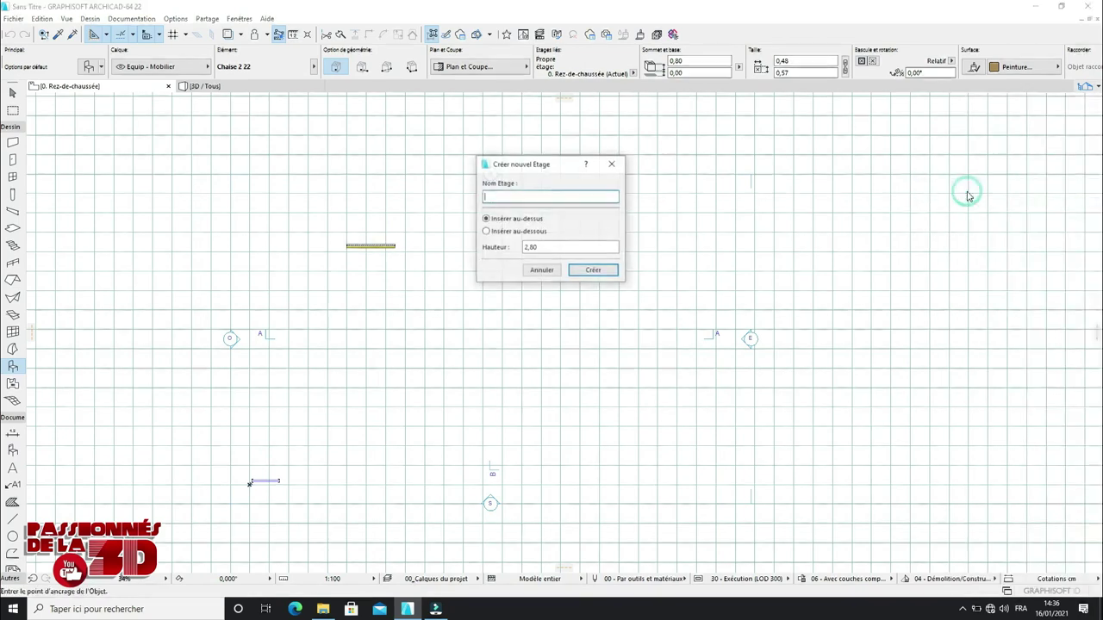
pyautogui.moveTo(502, 169); pyautogui.dragTo(585, 165)
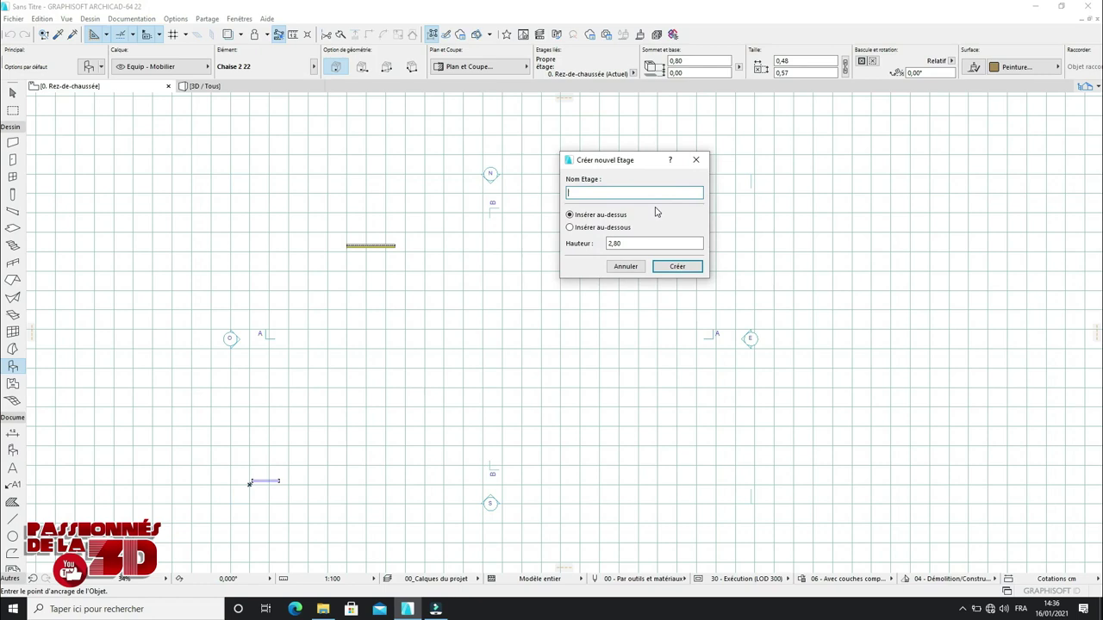
pyautogui.write('Etage 2')
pyautogui.moveTo(638, 244); pyautogui.dragTo(579, 250)
pyautogui.write('3,00')
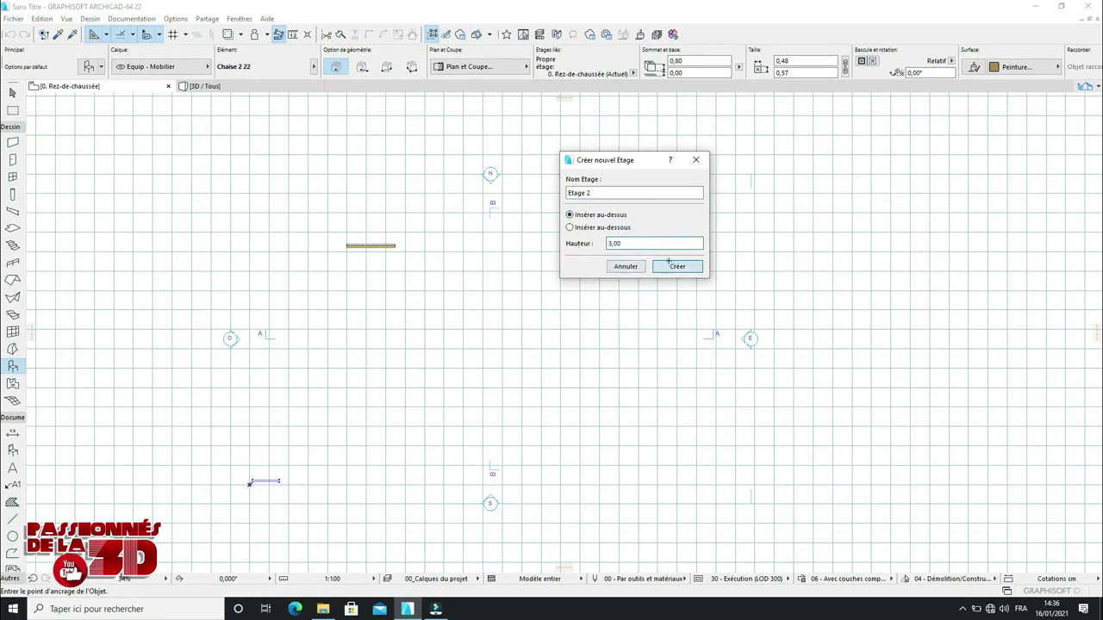
pyautogui.click(669, 266)
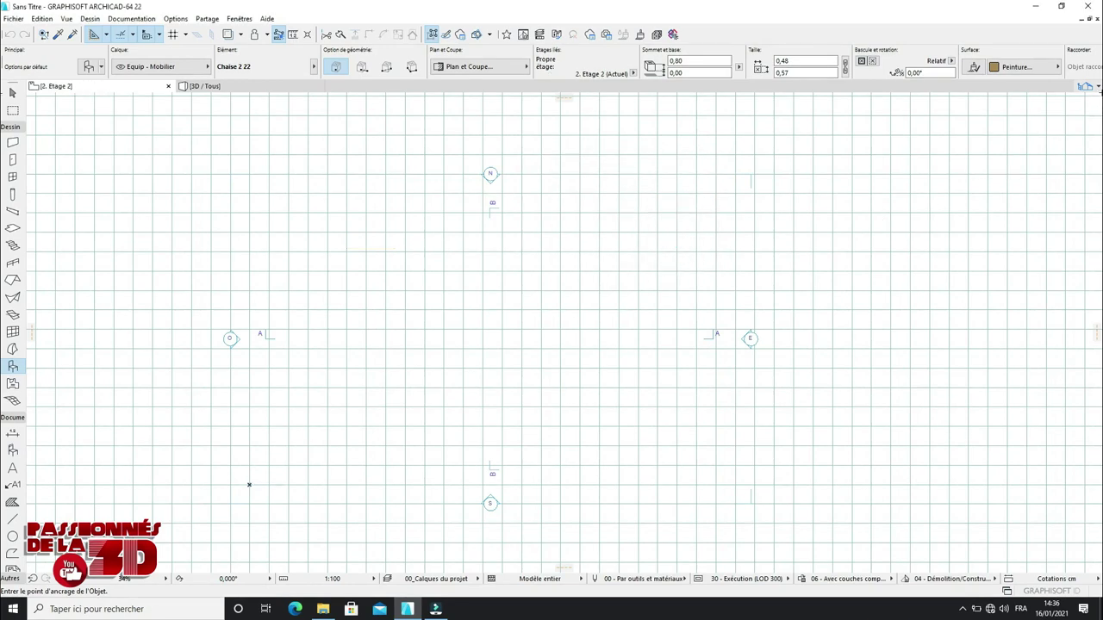
# Step: Draw a closed rectangle of exterior walls between the façade markers on the Etage 2 plan, using the rectangular wall geometry
pyautogui.click(1087, 87)
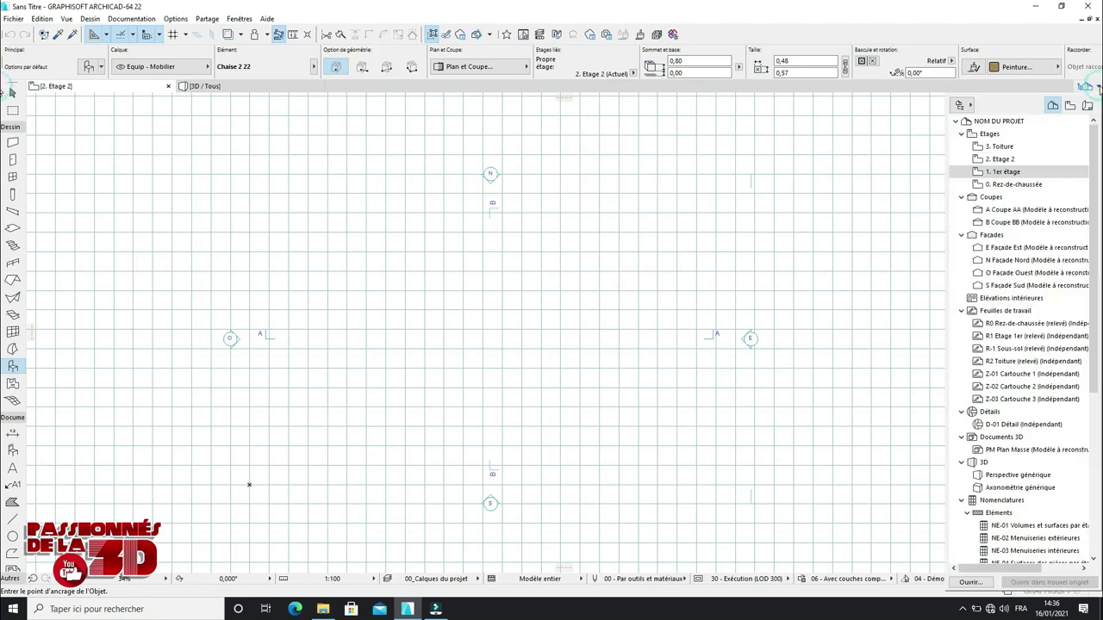
pyautogui.click(1004, 159)
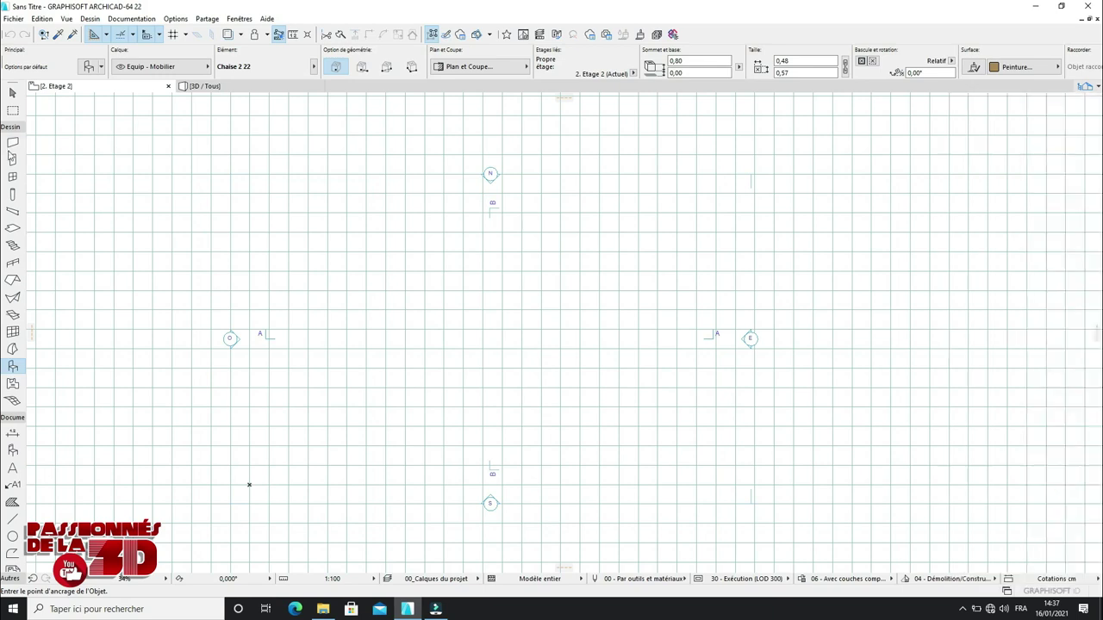
pyautogui.click(413, 284)
pyautogui.click(10, 34)
pyautogui.click(12, 143)
pyautogui.click(239, 66)
pyautogui.click(289, 53)
pyautogui.click(461, 285)
pyautogui.click(552, 408)
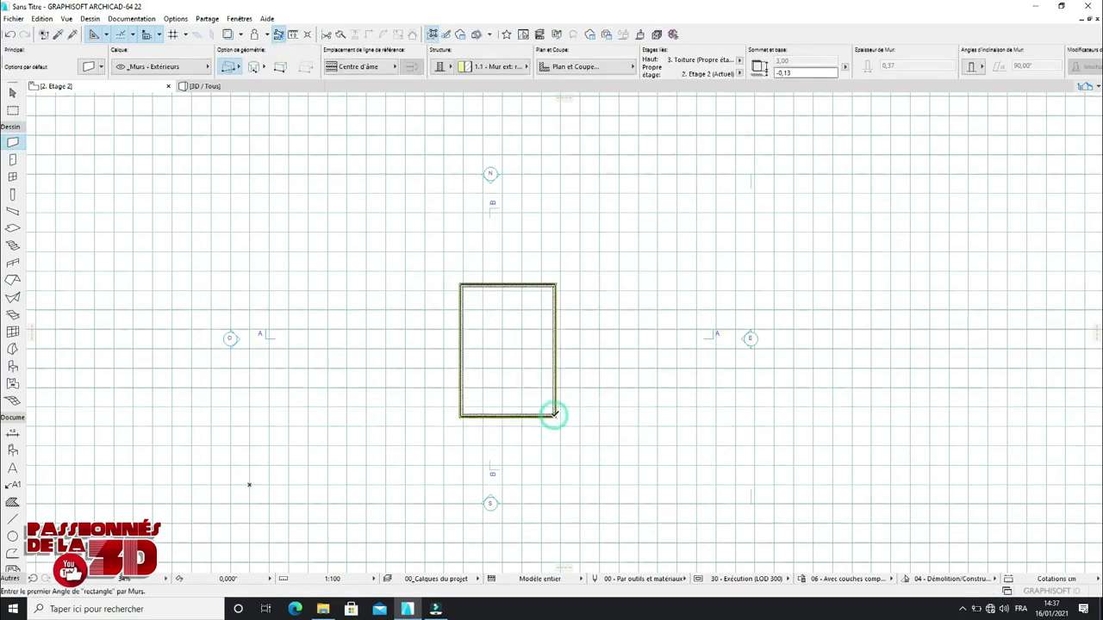
# Step: Place two outward-opening doors, 0,90 wide and 2,10 high, in the east wall of the Etage 2 rectangle
pyautogui.scroll(2, 543, 401)
pyautogui.click(12, 160)
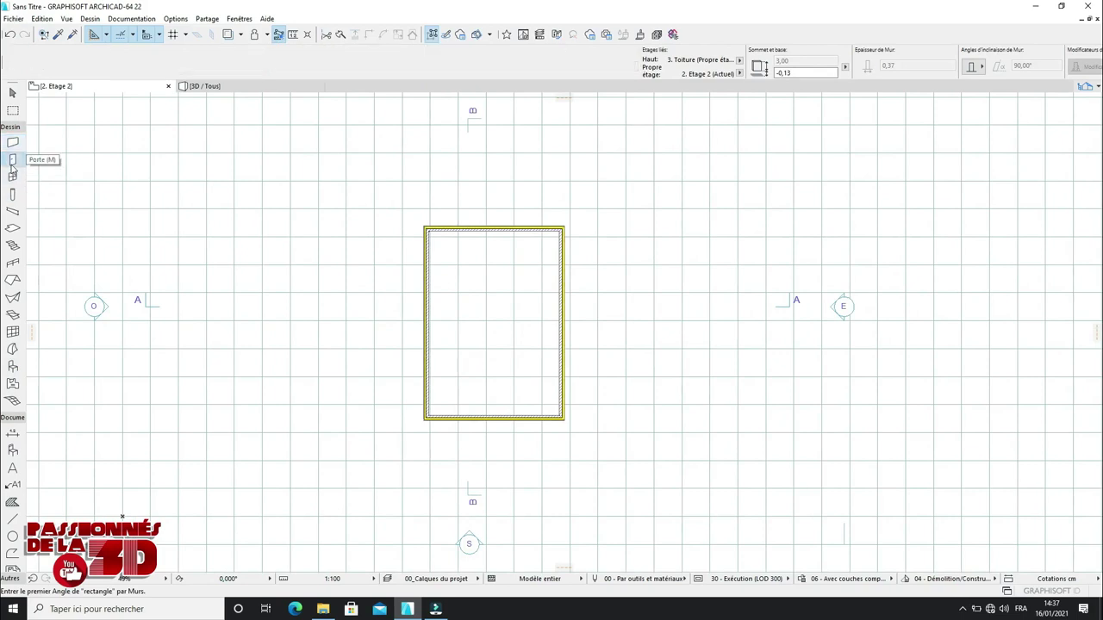
pyautogui.click(565, 306)
pyautogui.click(583, 291)
pyautogui.click(564, 362)
pyautogui.click(610, 362)
pyautogui.moveTo(887, 271); pyautogui.dragTo(847, 298, button='middle')
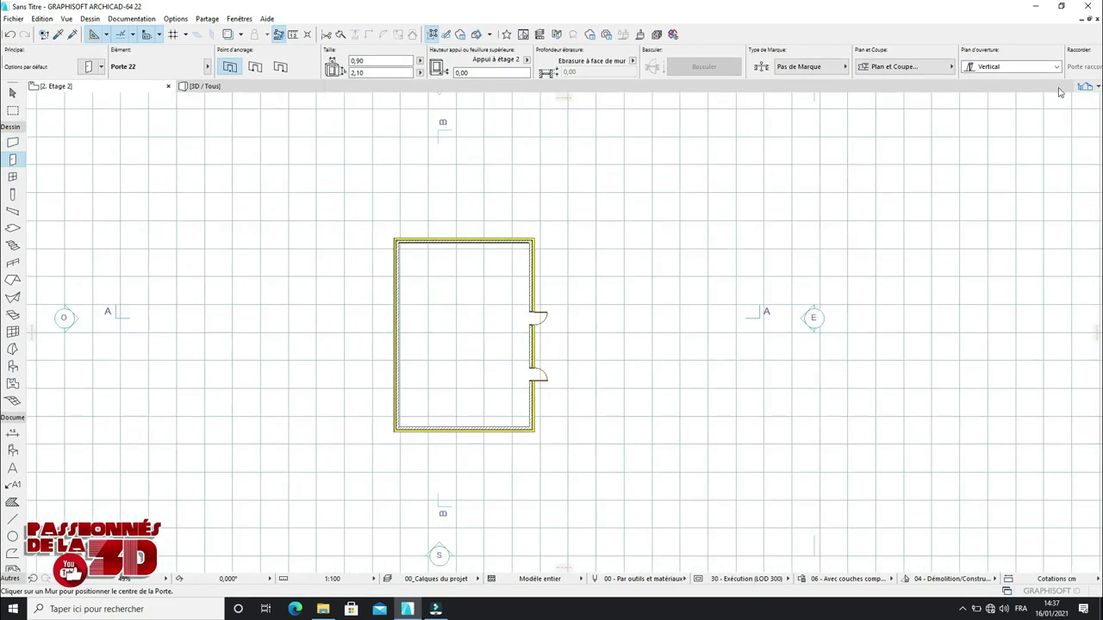
# Step: Open the E Façade Est view and examine the wall, its doors and the storey levels
pyautogui.click(1086, 86)
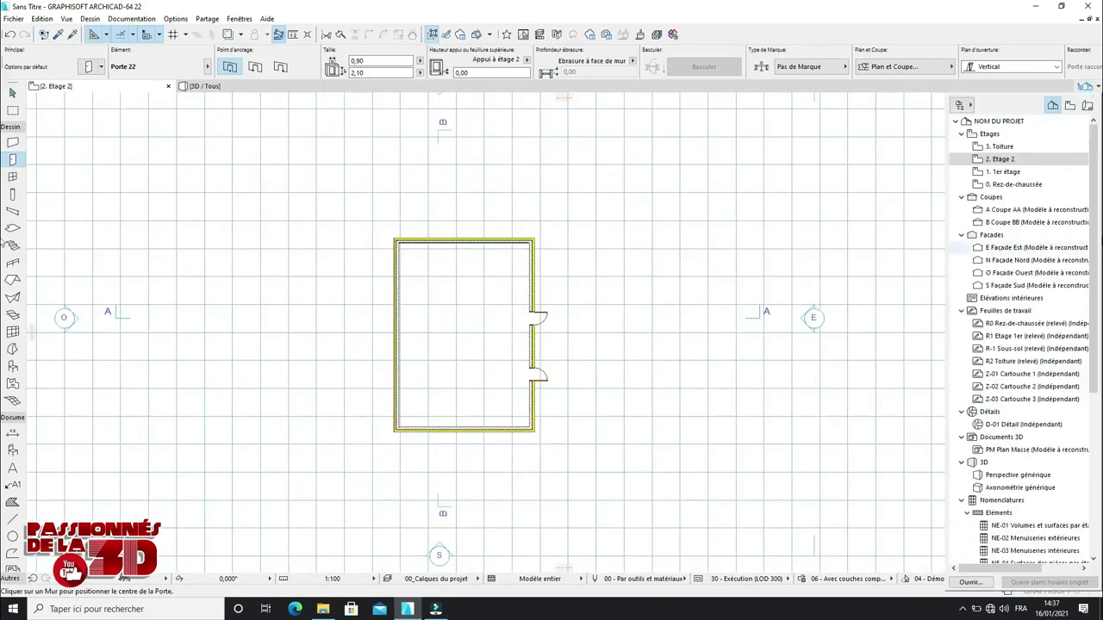
pyautogui.doubleClick(1010, 248)
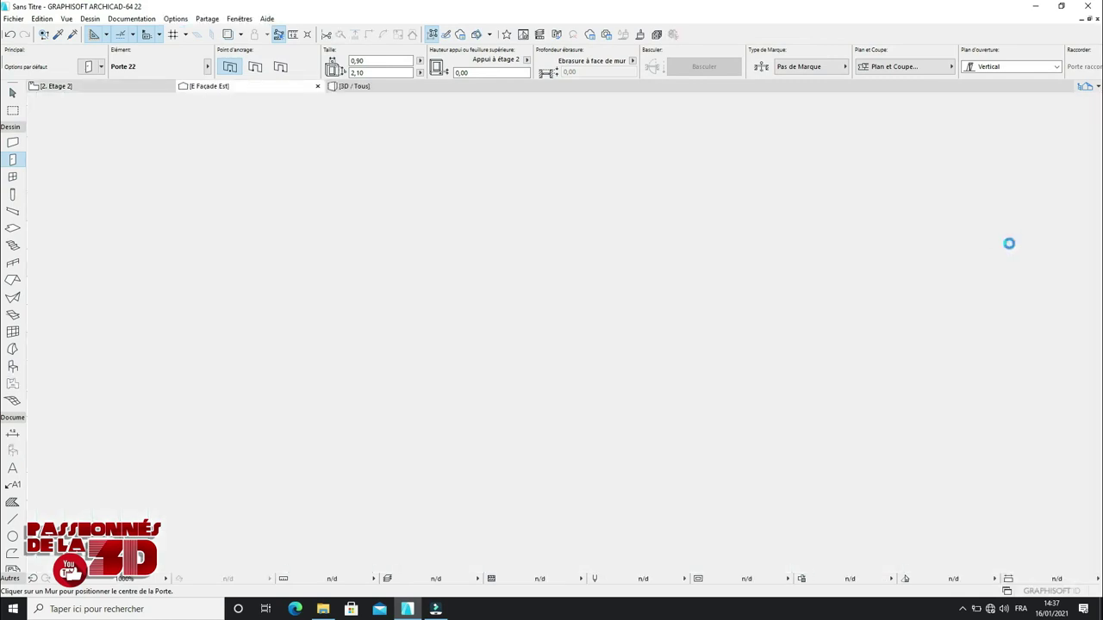
pyautogui.scroll(2, 506, 171)
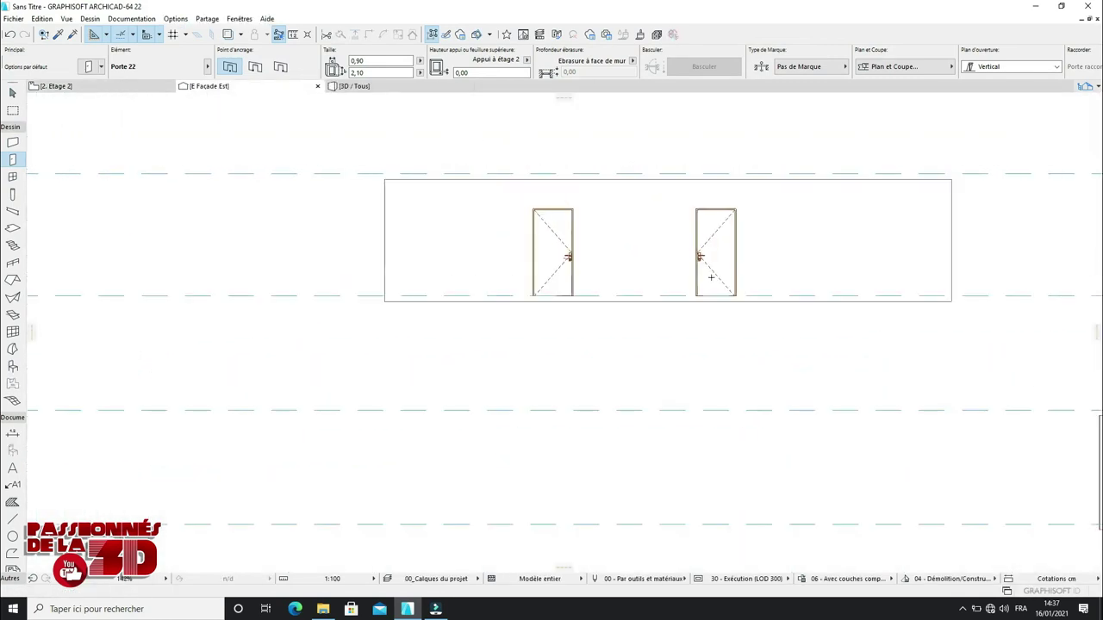
pyautogui.scroll(1, 670, 230)
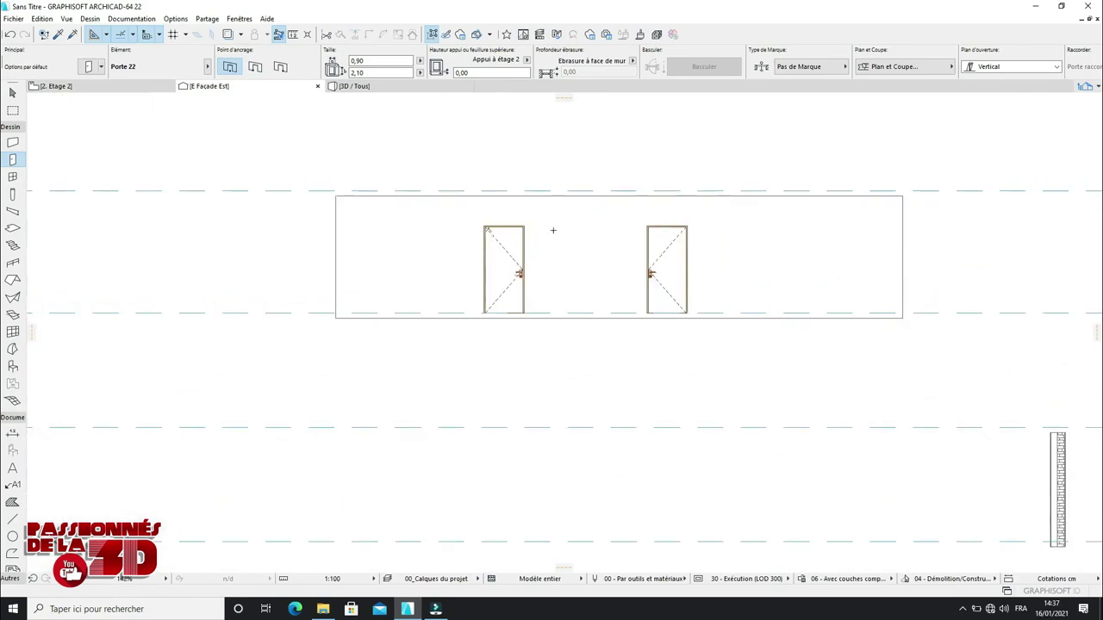
pyautogui.scroll(-5, 557, 282)
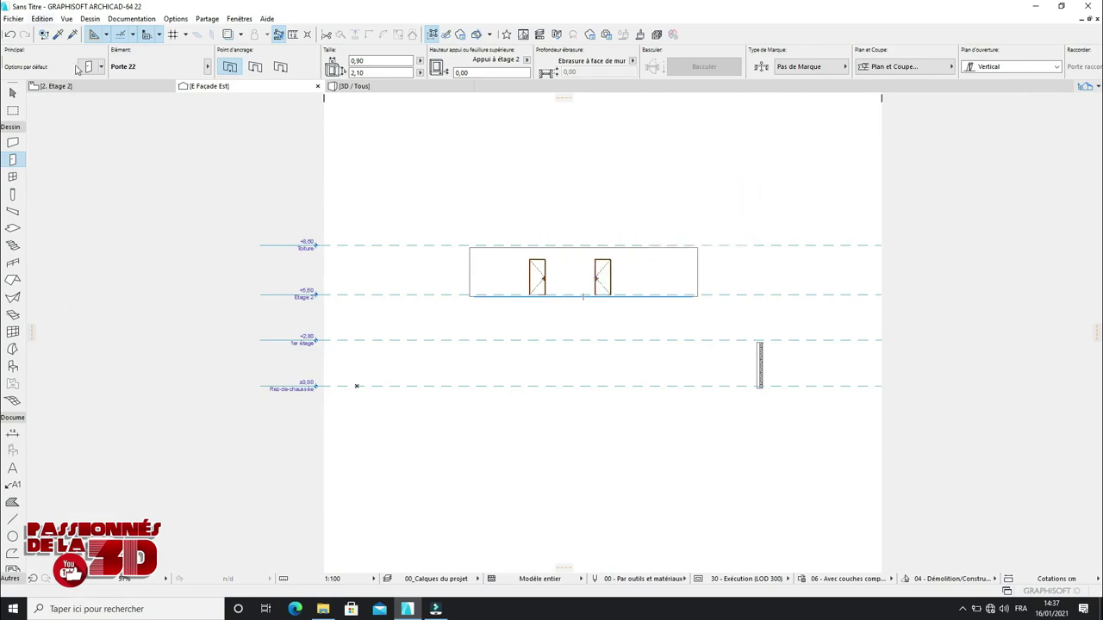
# Step: Return to the Etage 2 plan and collapse the design tools to show the documentation tools
pyautogui.click(56, 86)
pyautogui.scroll(-5, 639, 308)
pyautogui.scroll(5, 400, 347)
pyautogui.scroll(2, 400, 346)
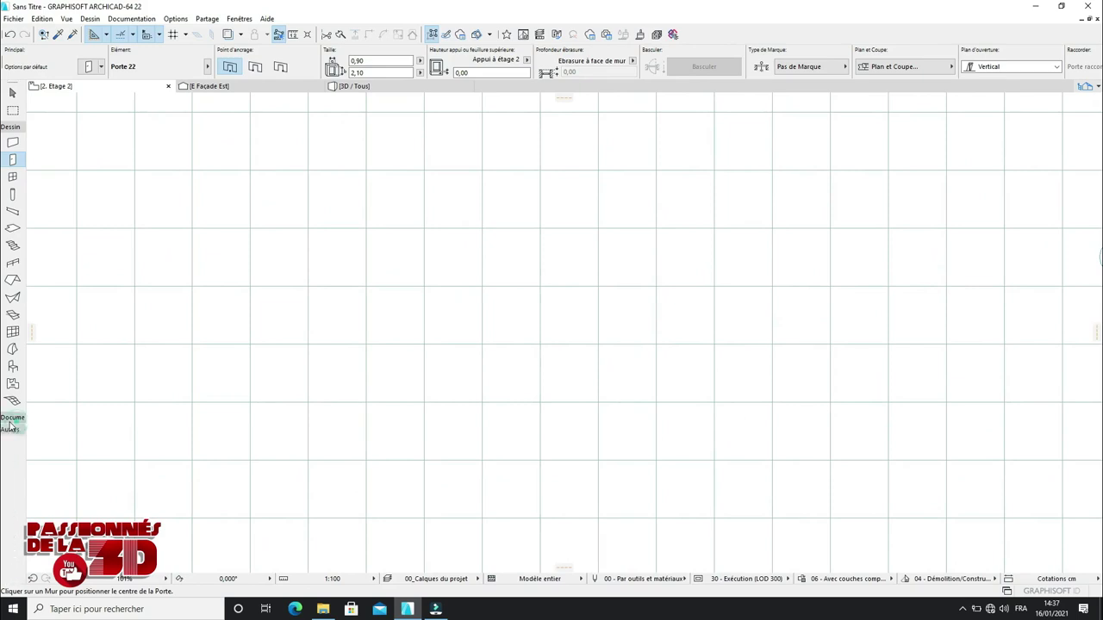
pyautogui.click(10, 127)
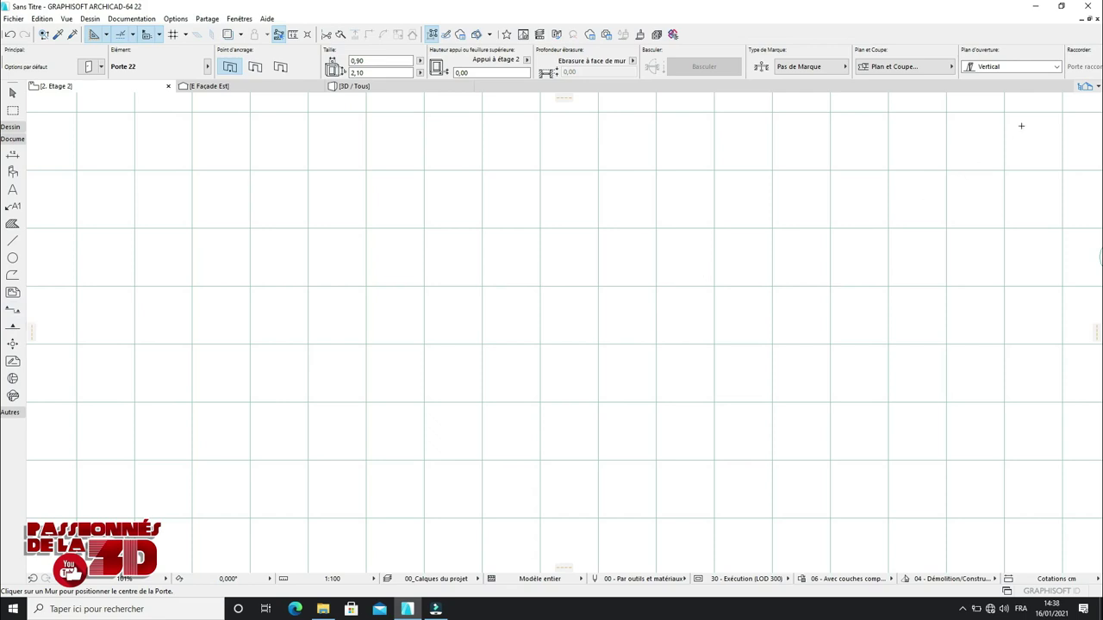
# Step: Browse the project map's façades, worksheets, details, 3D views and schedules
pyautogui.click(1086, 87)
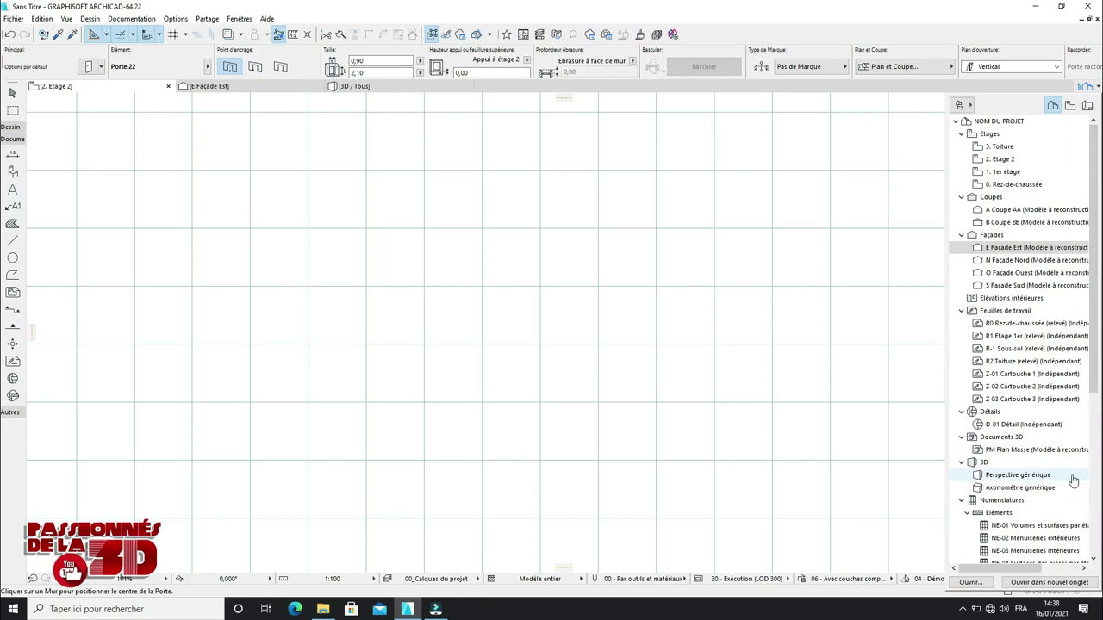
pyautogui.scroll(-7, 1055, 423)
pyautogui.scroll(4, 1046, 465)
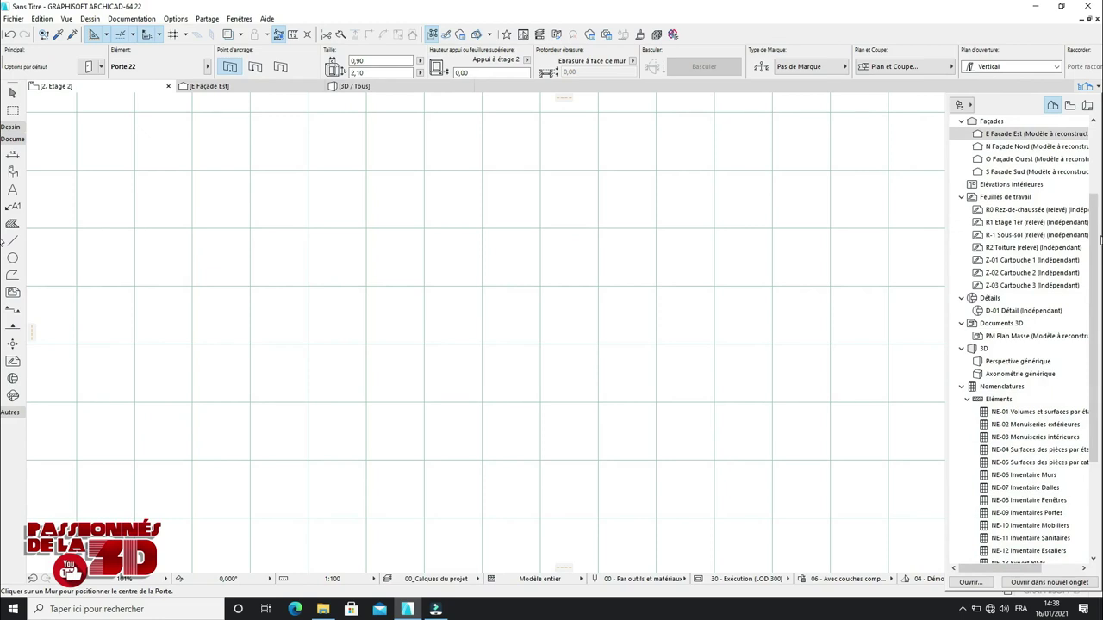
pyautogui.scroll(-3, 1026, 344)
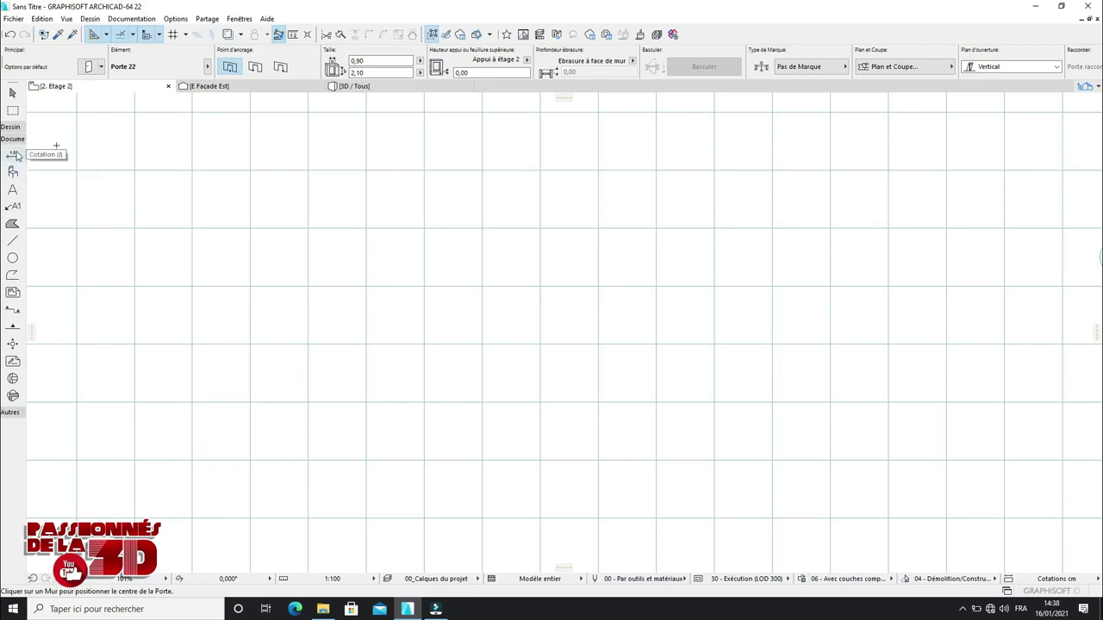
# Step: Open the Etage 2, 1er étage and Rez-de-chaussée plans in turn, ending on the ground floor
pyautogui.click(1093, 87)
pyautogui.doubleClick(1001, 158)
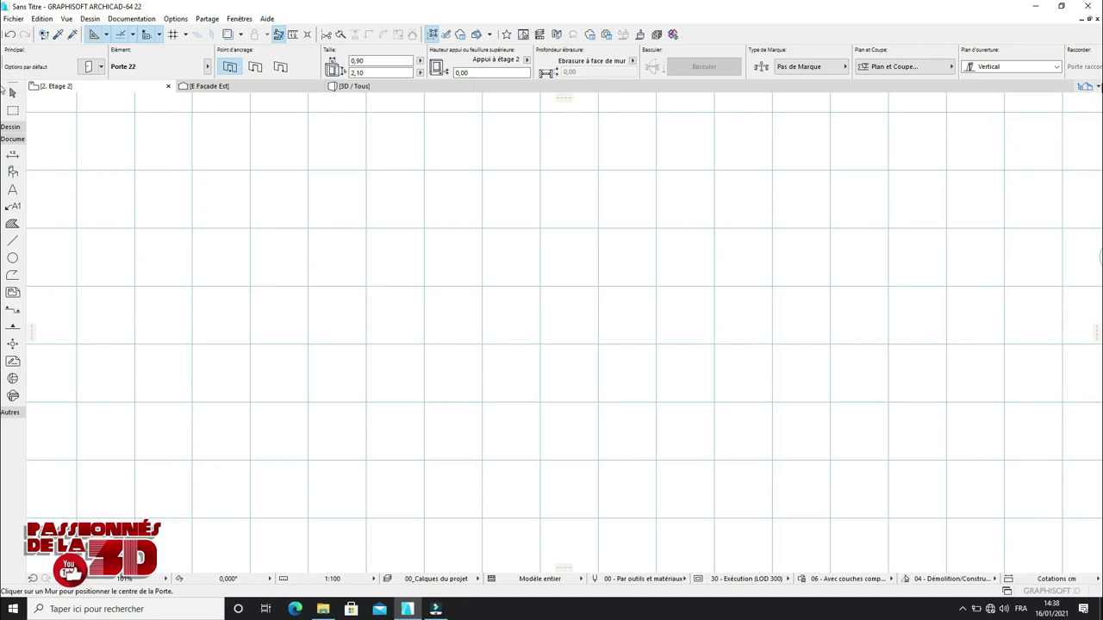
pyautogui.click(1093, 87)
pyautogui.doubleClick(1004, 175)
pyautogui.click(1093, 87)
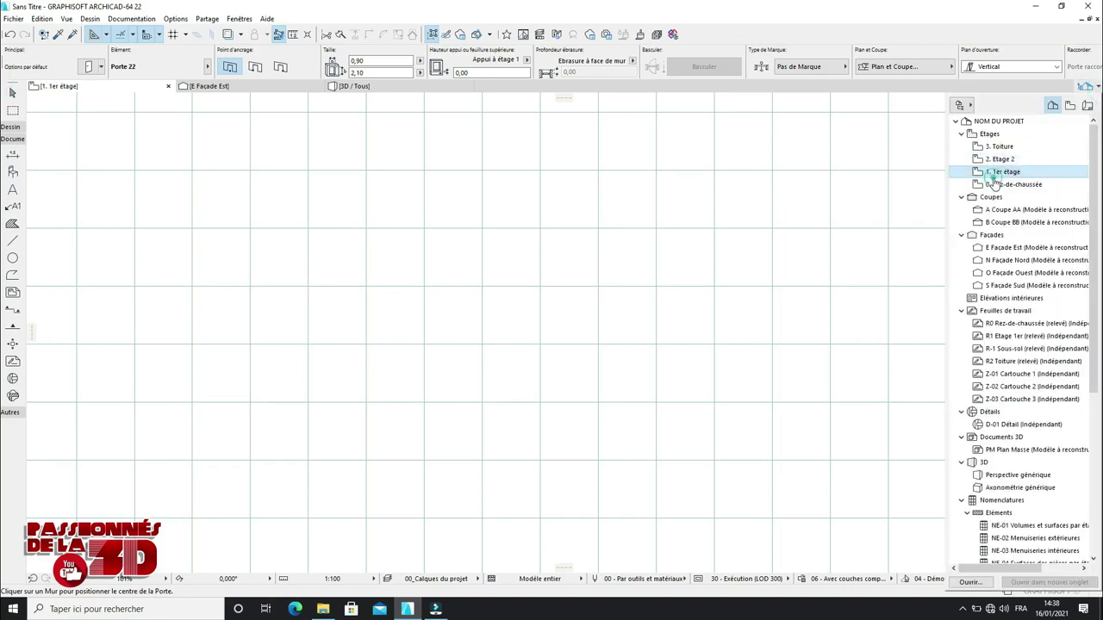
pyautogui.doubleClick(999, 185)
pyautogui.scroll(-3, 866, 246)
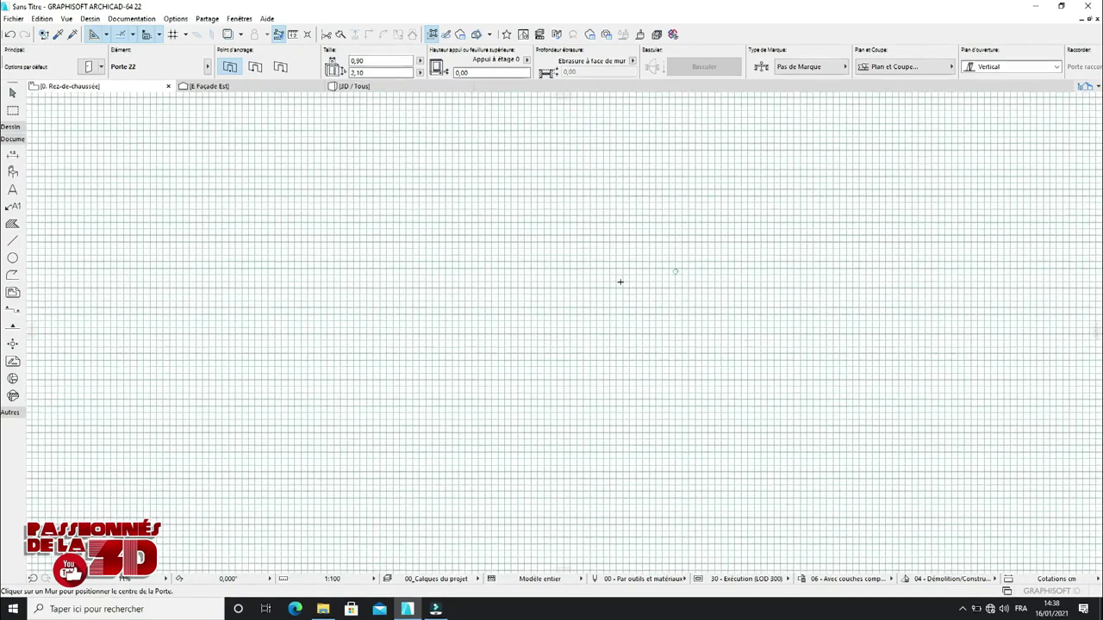
pyautogui.scroll(4, 712, 222)
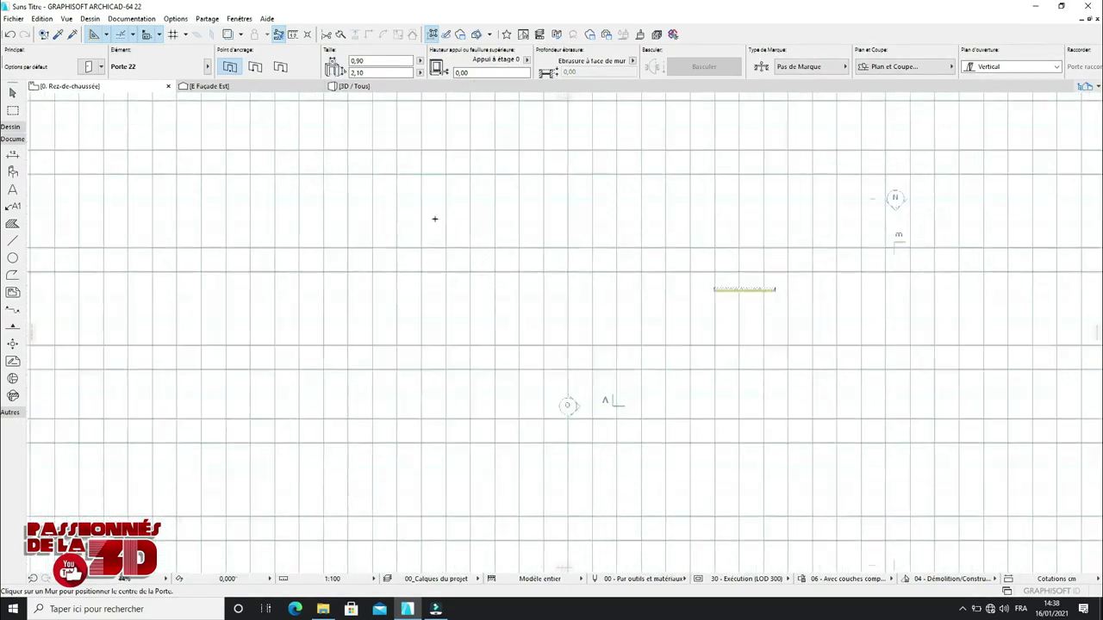
# Step: Draw a closed rectangle of exterior walls on the ground-floor plan, west of the existing single wall
pyautogui.click(26, 127)
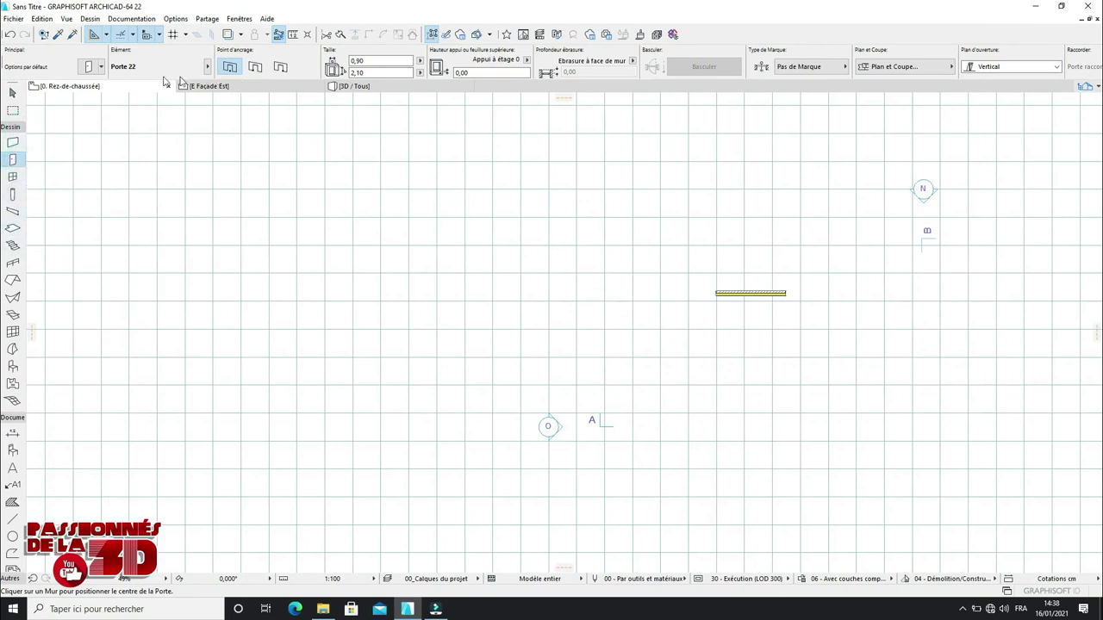
pyautogui.click(12, 144)
pyautogui.click(369, 231)
pyautogui.click(486, 373)
# Step: Examine the ground-floor rectangle's wall layers up close at its southwest corner and along its north wall
pyautogui.scroll(1, 354, 263)
pyautogui.scroll(1, 354, 263)
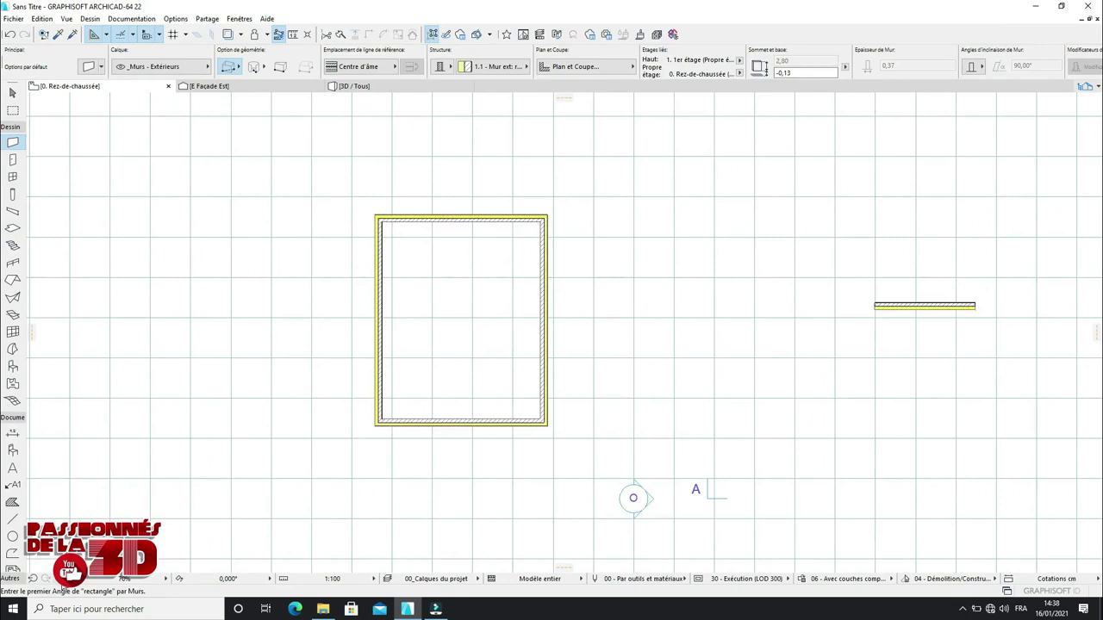
pyautogui.click(46, 578)
pyautogui.click(336, 385)
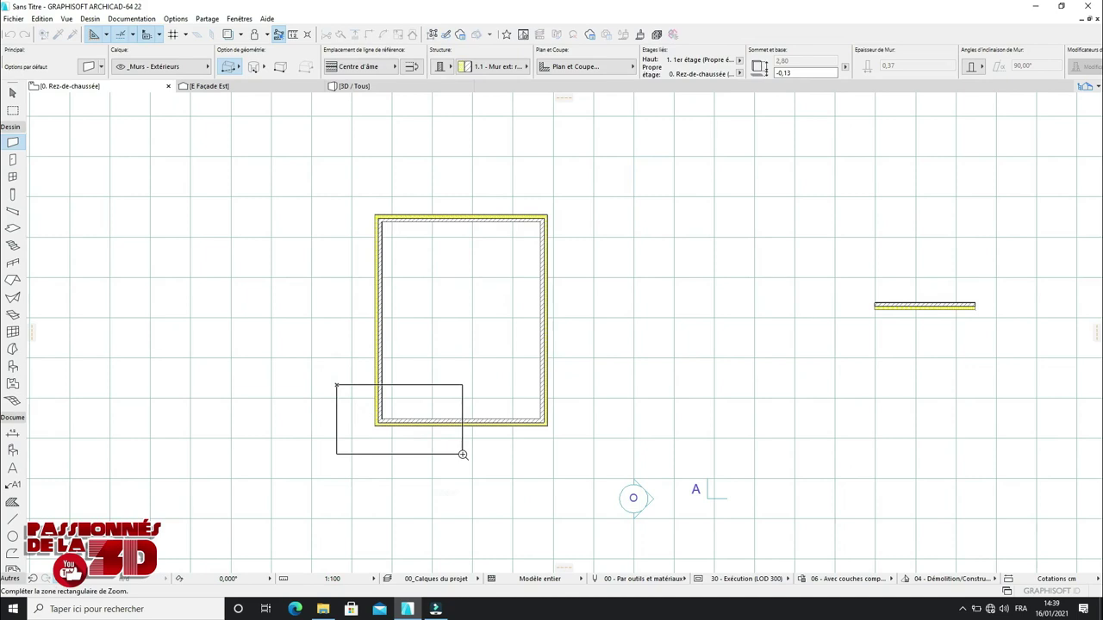
pyautogui.click(462, 454)
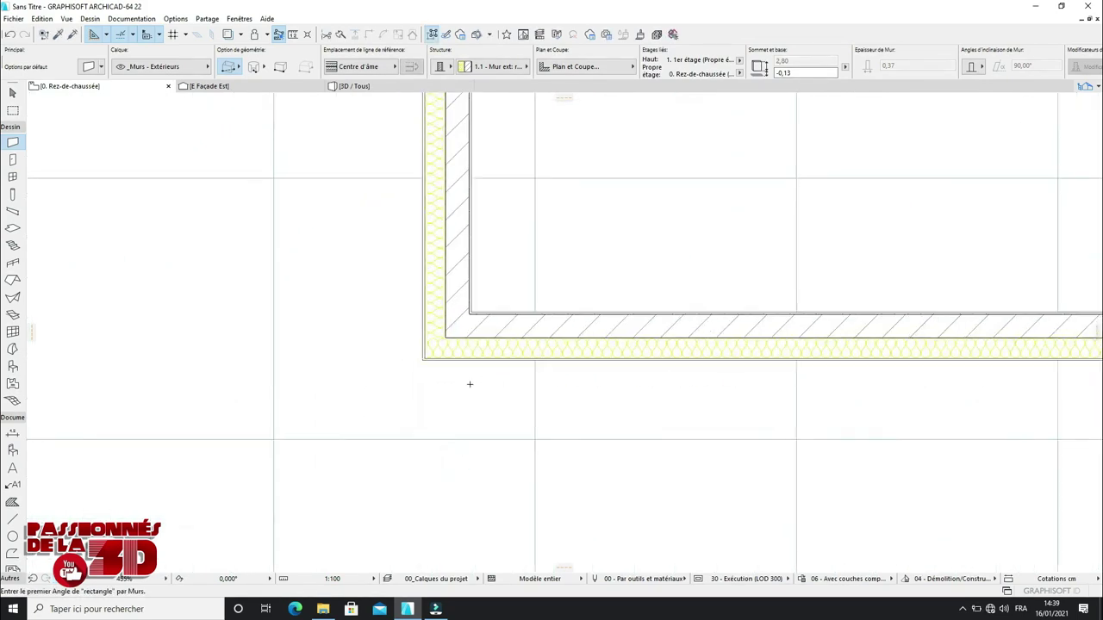
pyautogui.scroll(-5, 469, 384)
pyautogui.scroll(-3, 453, 385)
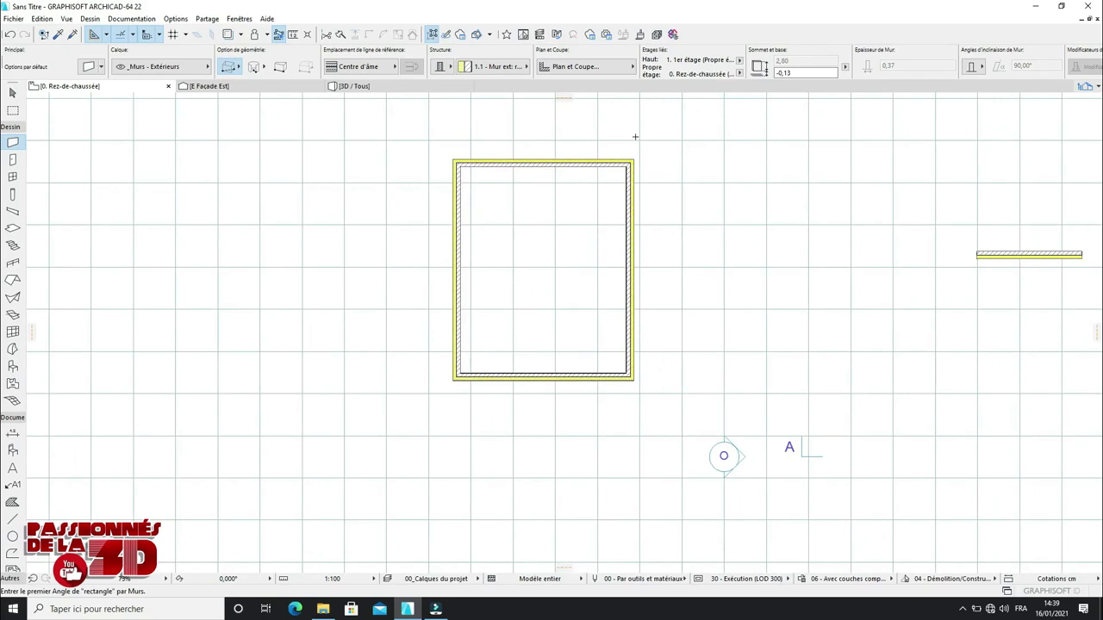
pyautogui.scroll(2, 602, 168)
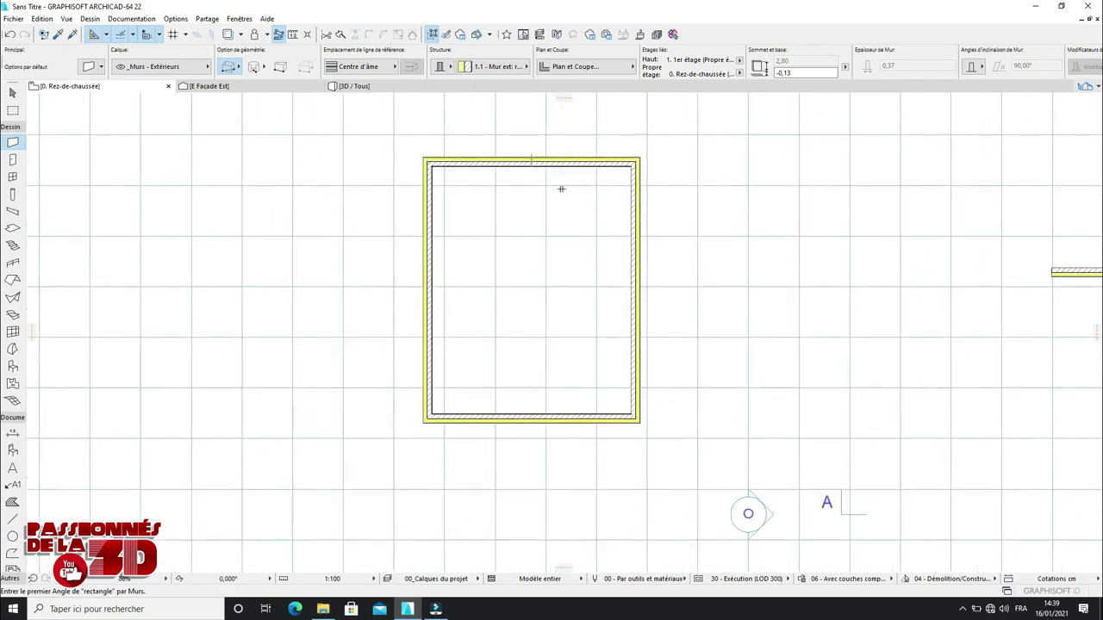
pyautogui.scroll(3, 560, 131)
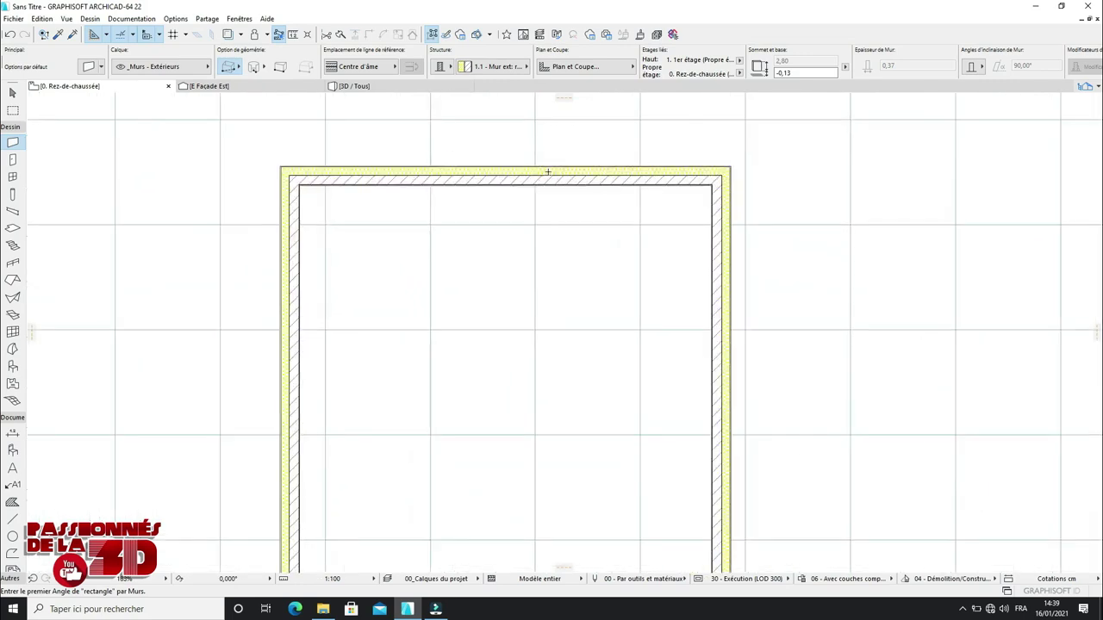
# Step: Examine the ground-floor rectangle's wall layers along its north wall and at its northeast corner
pyautogui.scroll(4, 547, 172)
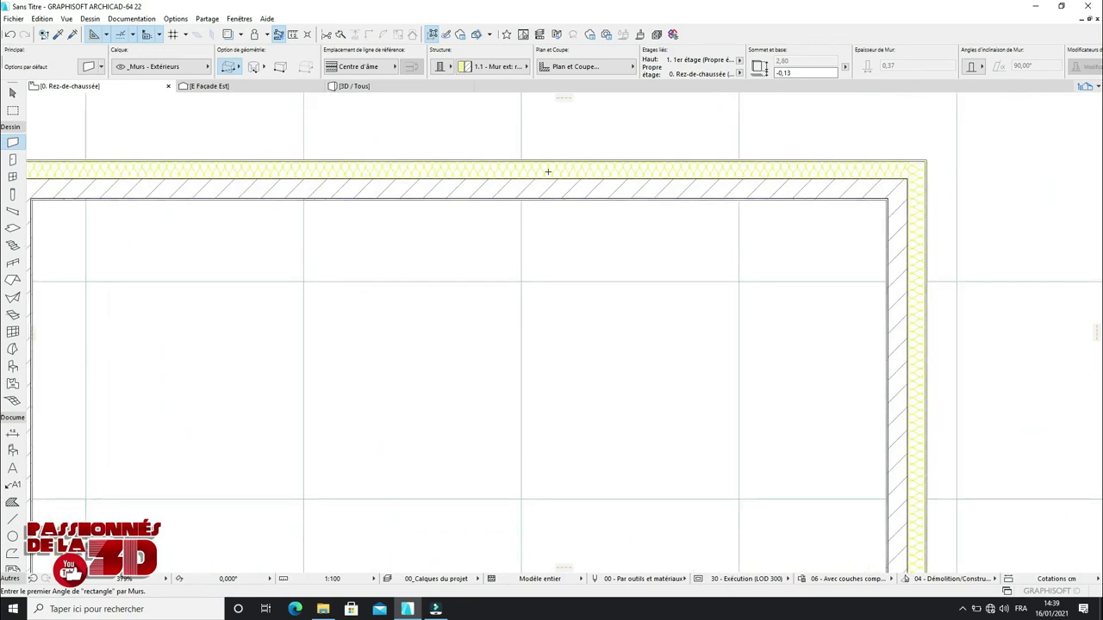
pyautogui.scroll(-2, 548, 172)
pyautogui.scroll(-8, 547, 171)
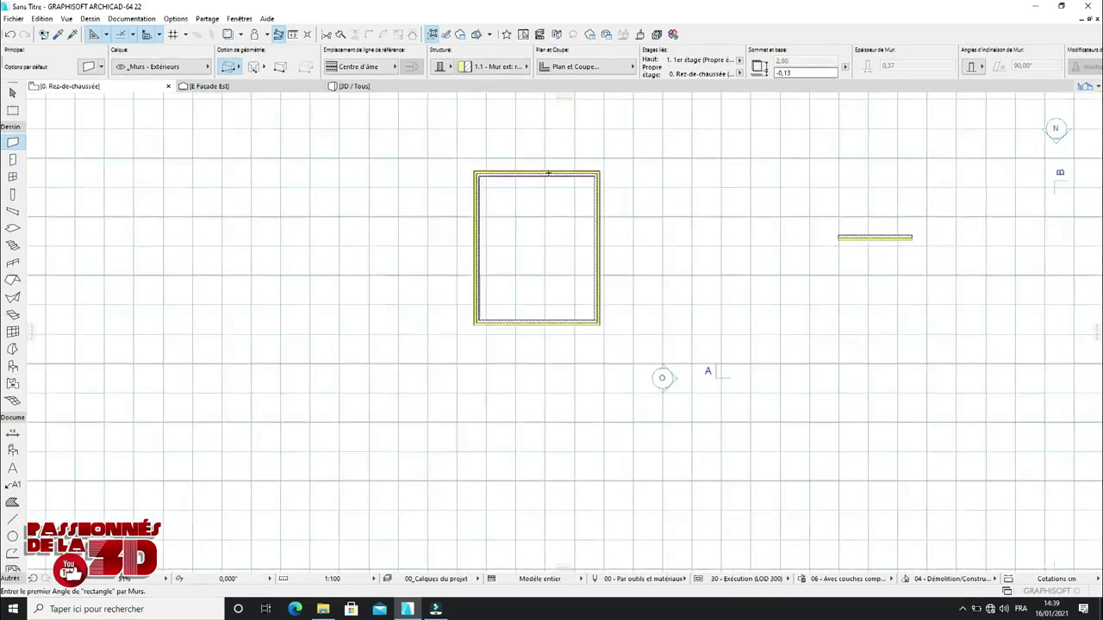
pyautogui.scroll(2, 548, 178)
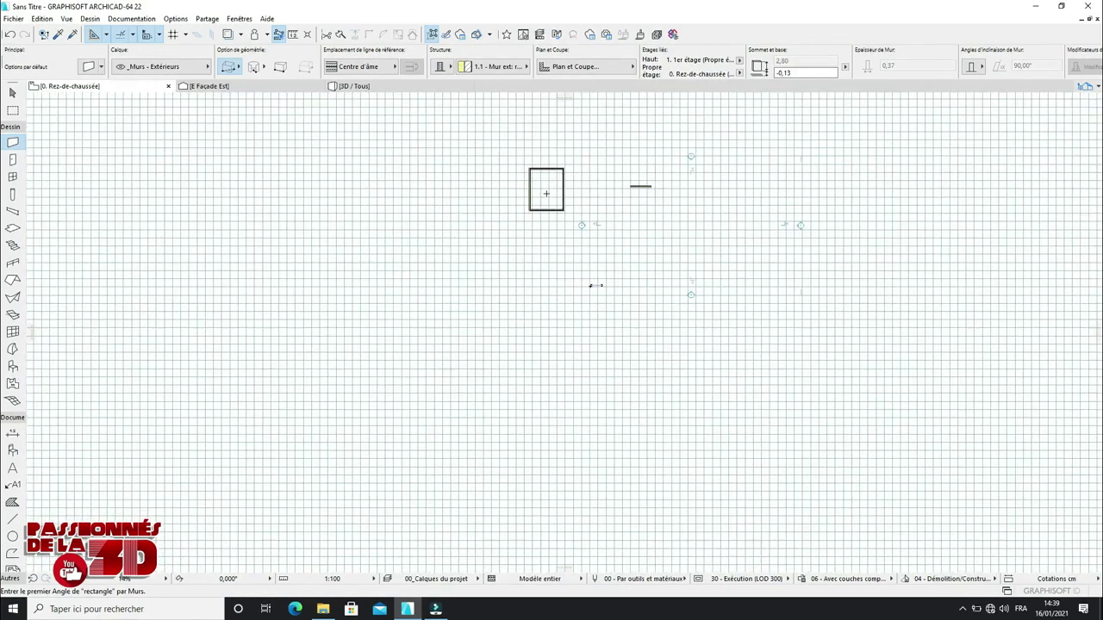
pyautogui.scroll(8, 546, 169)
pyautogui.scroll(5, 534, 171)
pyautogui.scroll(-5, 542, 184)
pyautogui.scroll(-6, 544, 187)
pyautogui.scroll(8, 576, 185)
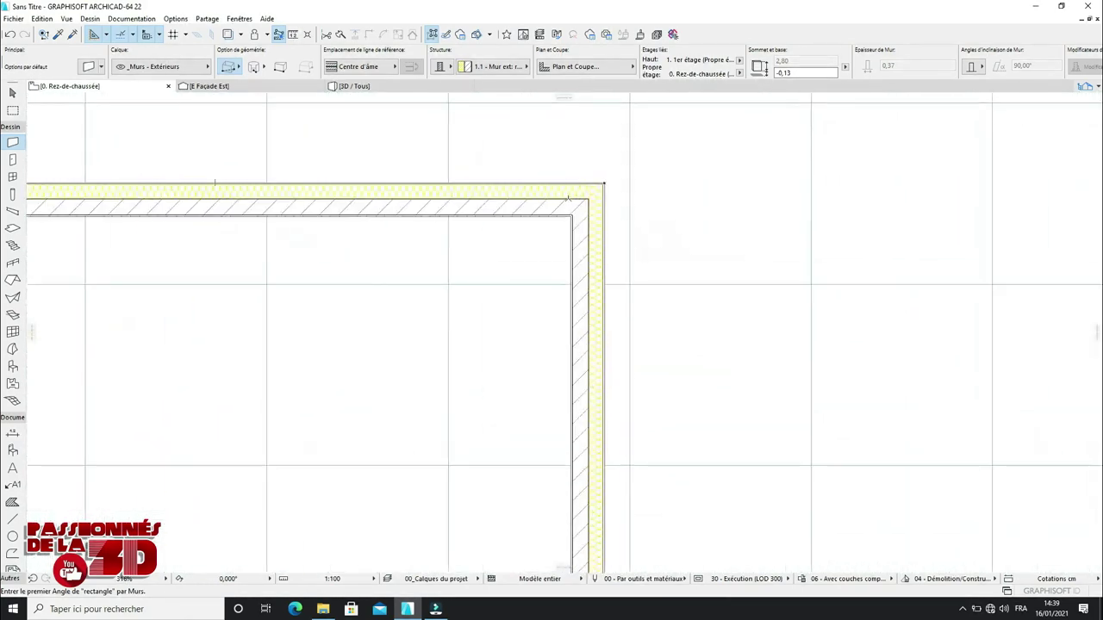
pyautogui.scroll(2, 568, 199)
pyautogui.scroll(2, 573, 188)
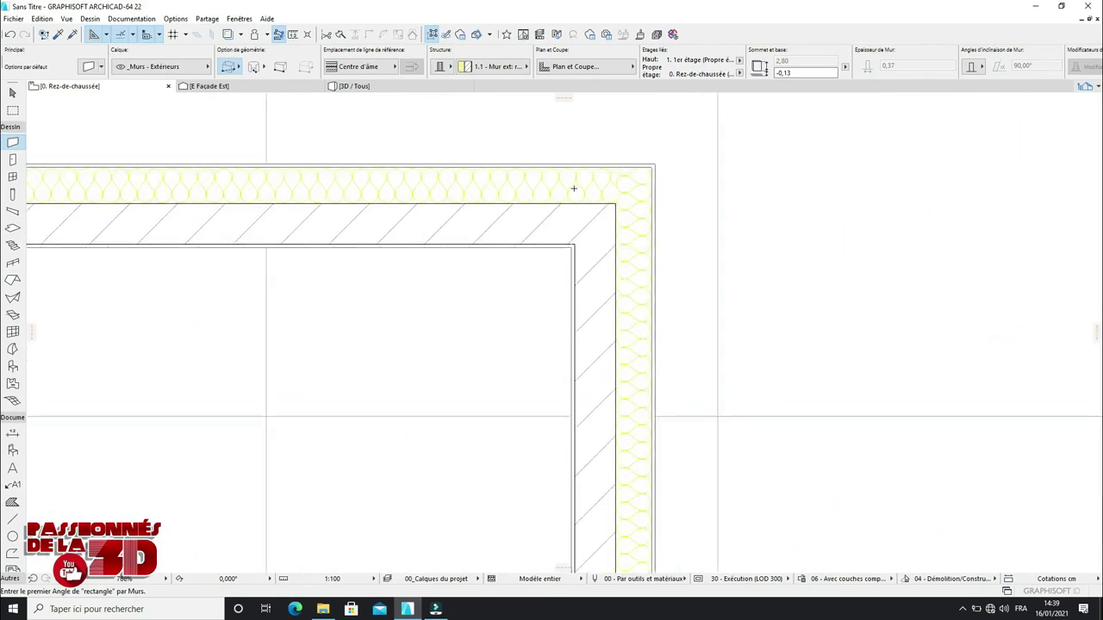
pyautogui.scroll(-8, 581, 190)
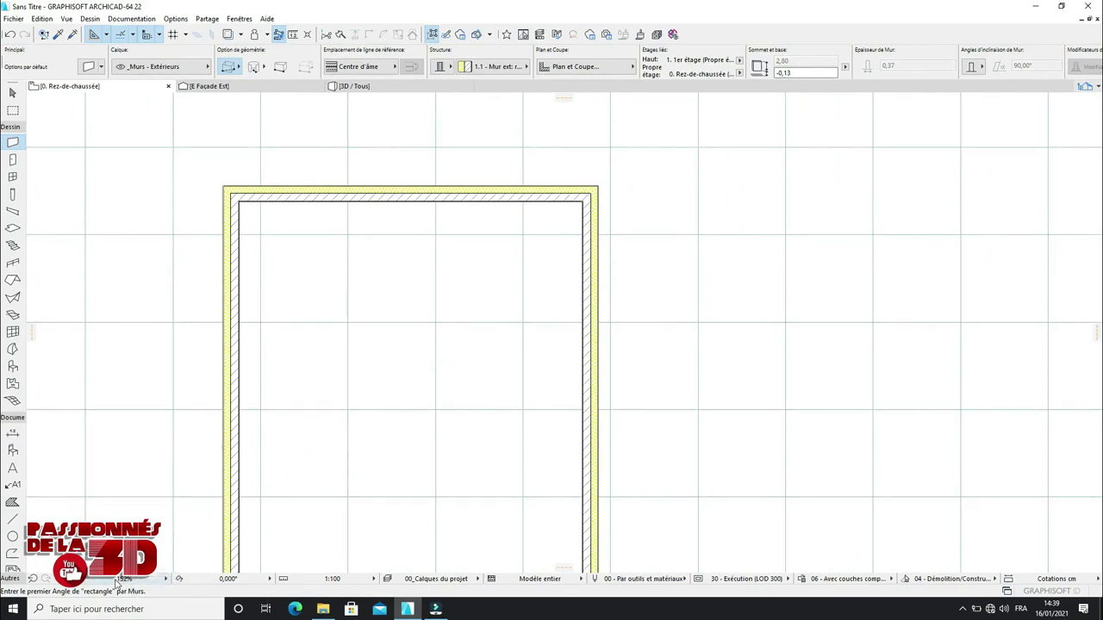
# Step: Navigate around the ground-floor plan and fit the whole drawing in the view
pyautogui.scroll(-5, 233, 254)
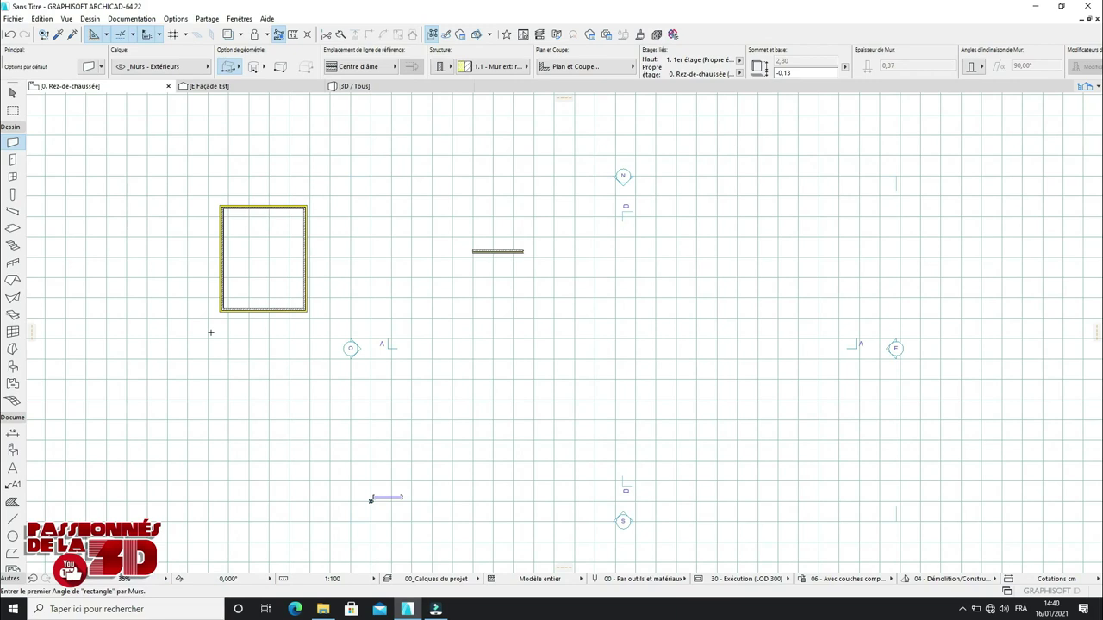
pyautogui.scroll(-5, 194, 216)
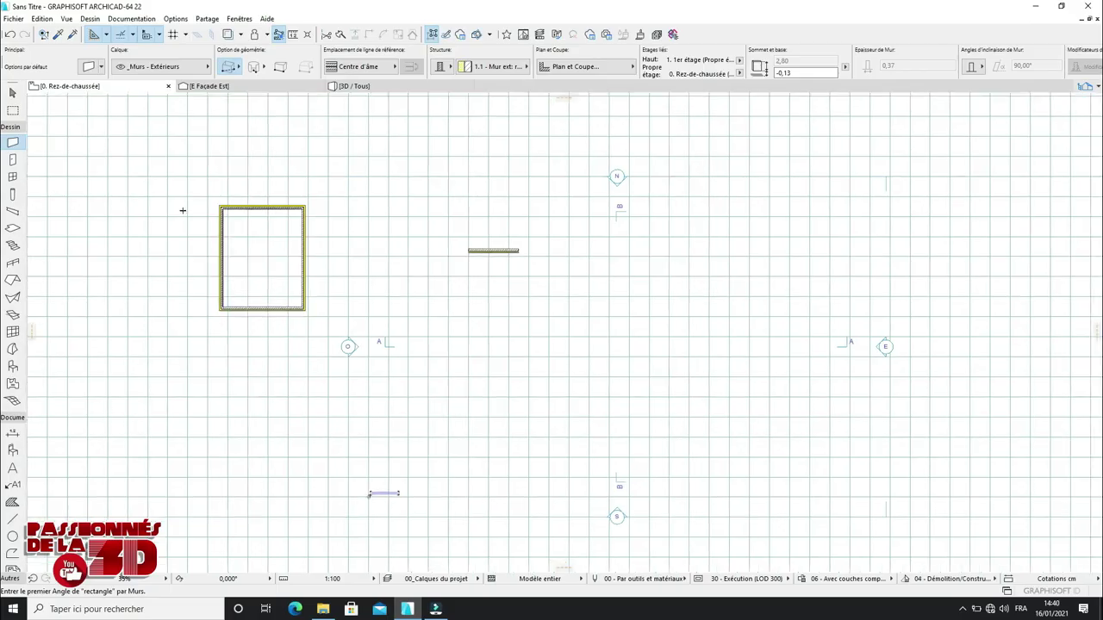
pyautogui.scroll(5, 463, 194)
pyautogui.scroll(1, 463, 197)
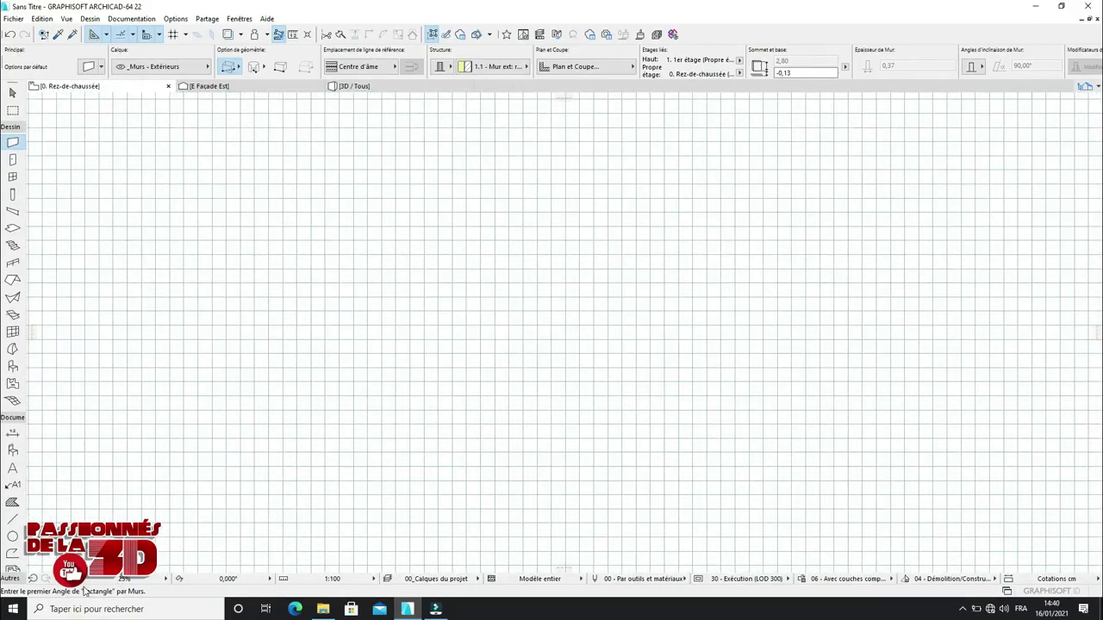
pyautogui.middleClick(337, 512)
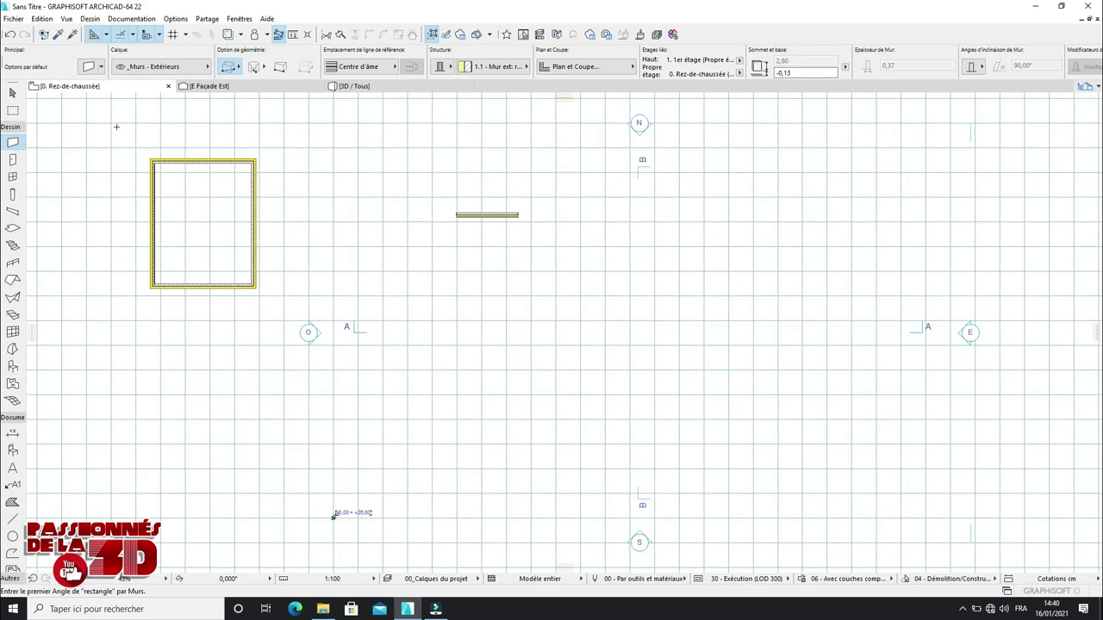
# Step: Display the entire model in 3D from the ground-floor plan
pyautogui.scroll(4, 106, 460)
pyautogui.rightClick(171, 458)
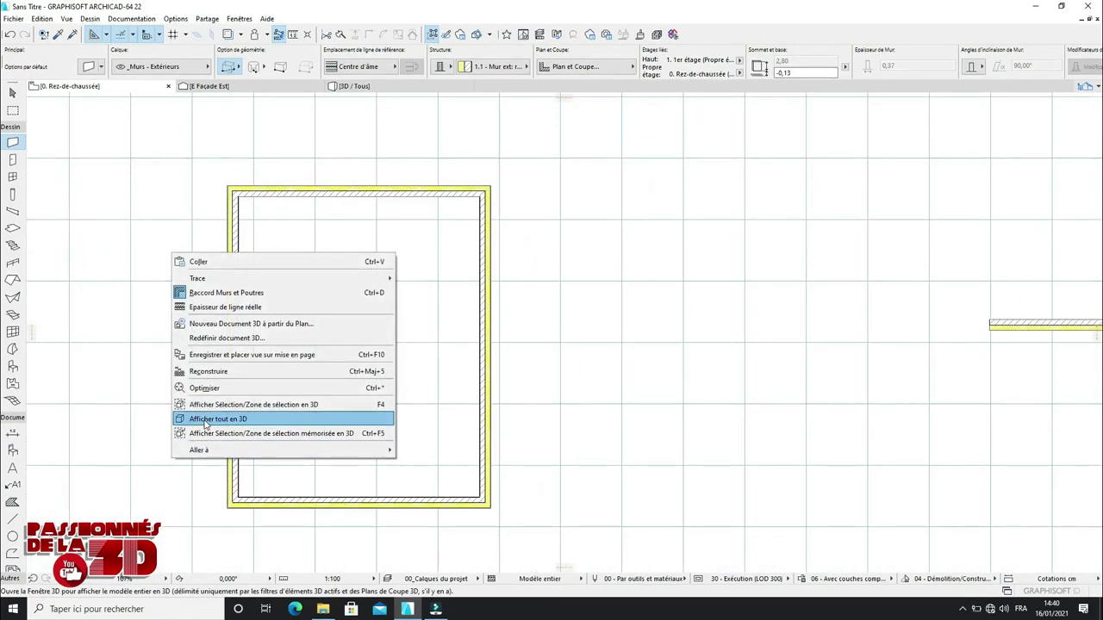
pyautogui.click(259, 421)
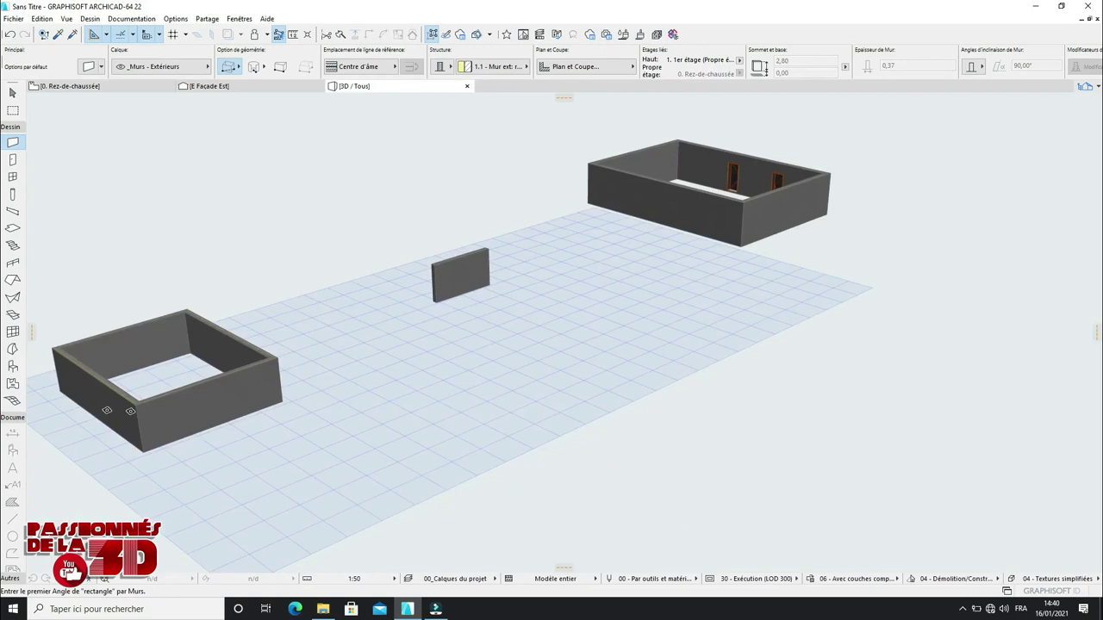
# Step: Use Orbit mode to examine the two wall enclosures, the doors and the single wall from several sides
pyautogui.scroll(6, 862, 164)
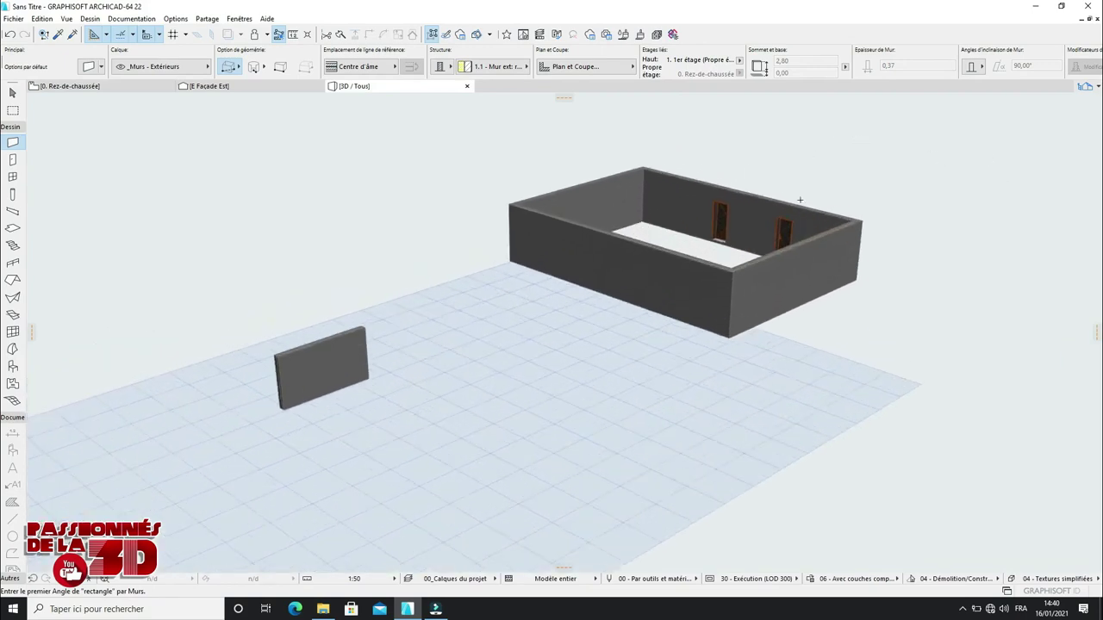
pyautogui.rightClick(872, 165)
pyautogui.press('Escape')
pyautogui.rightClick(834, 155)
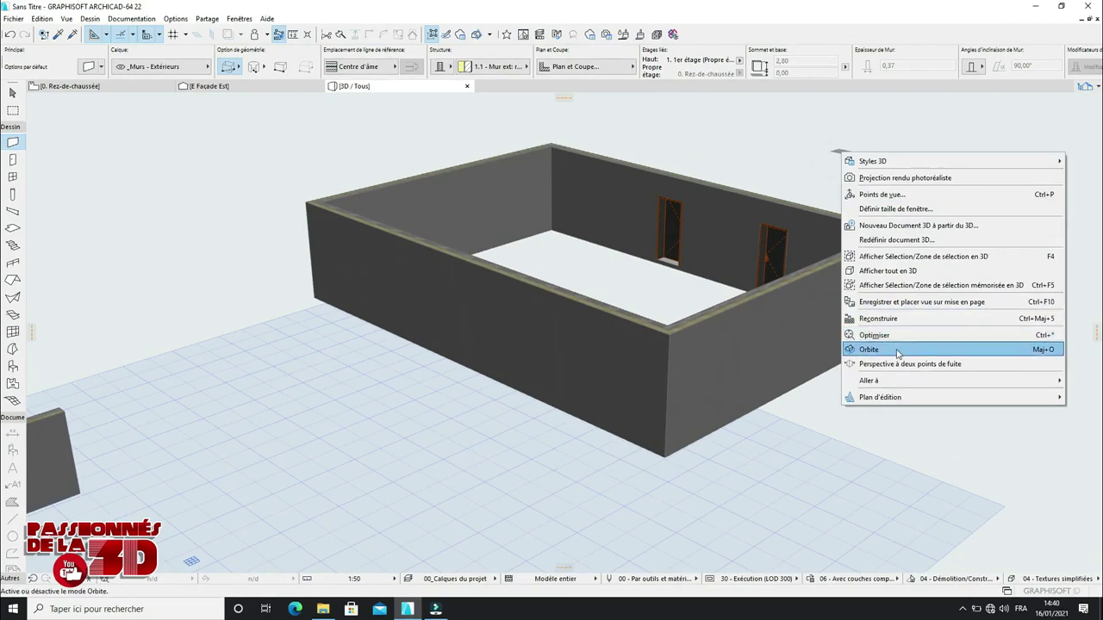
pyautogui.click(899, 346)
pyautogui.moveTo(899, 347); pyautogui.dragTo(364, 340)
pyautogui.scroll(-3, 331, 236)
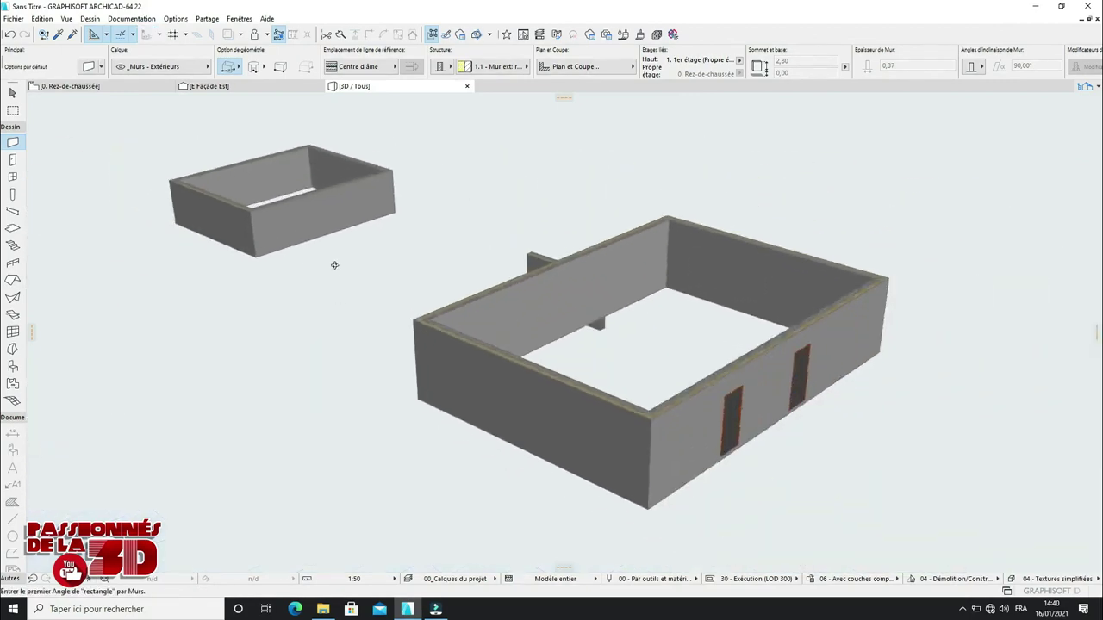
pyautogui.scroll(6, 867, 451)
pyautogui.moveTo(781, 429); pyautogui.dragTo(451, 305)
pyautogui.scroll(-3, 603, 311)
pyautogui.scroll(-5, 451, 305)
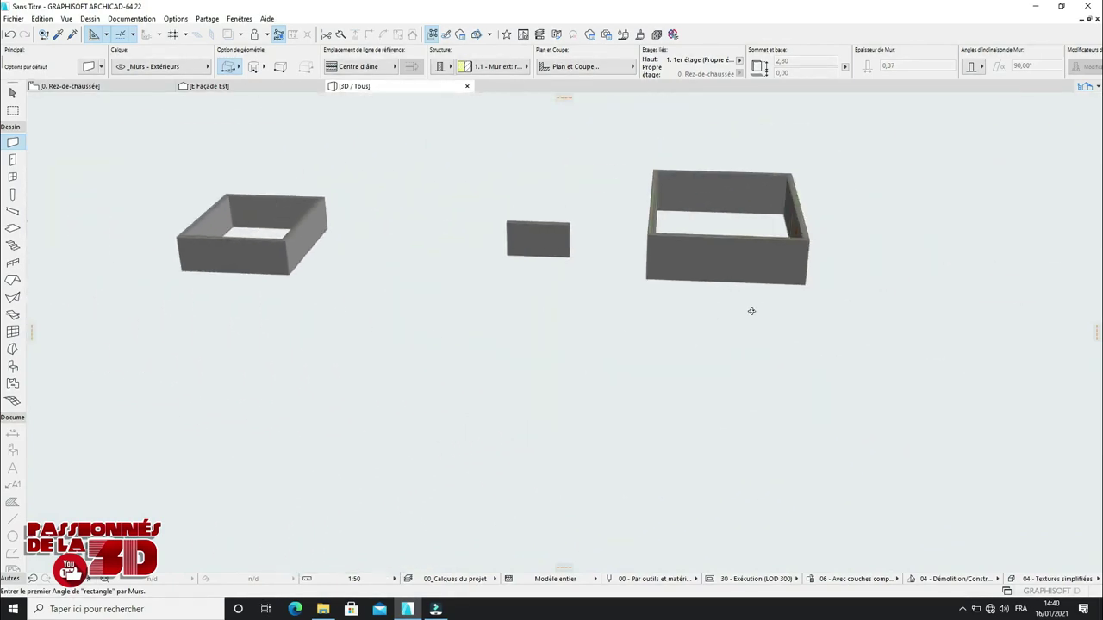
pyautogui.scroll(6, 879, 232)
pyautogui.scroll(8, 986, 184)
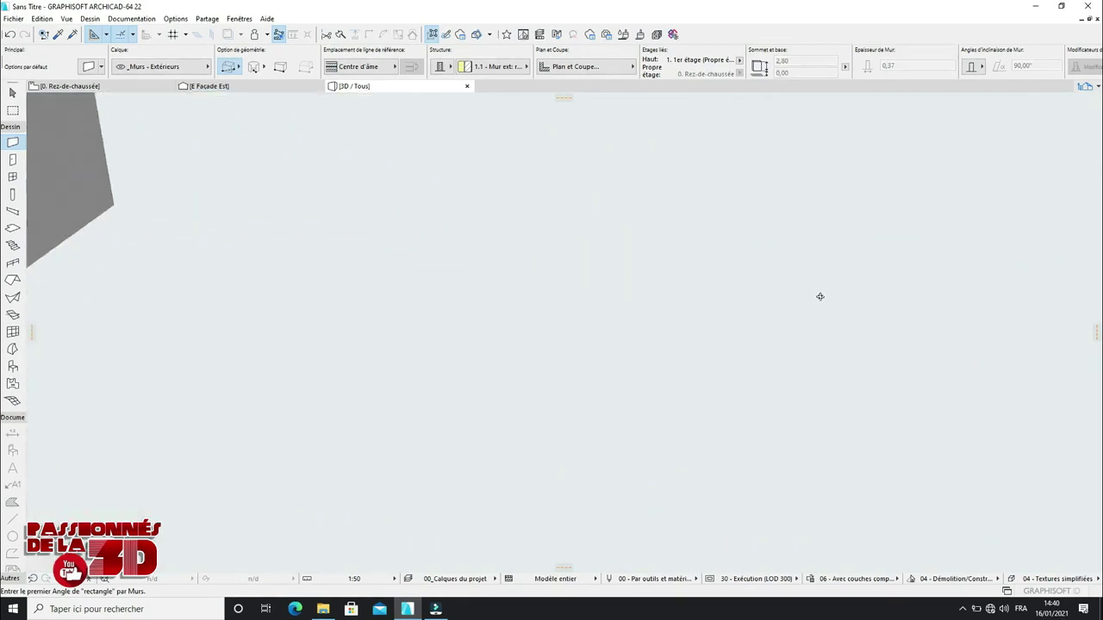
pyautogui.moveTo(781, 320)
pyautogui.mouseDown()
pyautogui.moveTo(766, 172)
pyautogui.moveTo(207, 389)
pyautogui.mouseUp()
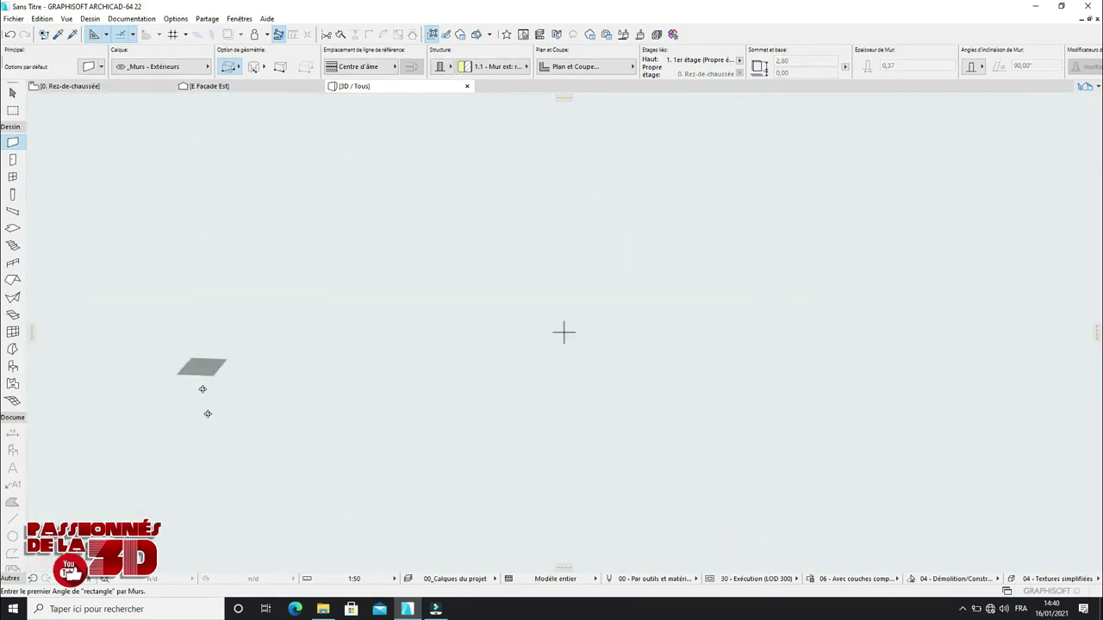
# Step: Fit the 3D model back into view and inspect the wall with the two doors from above and at eye level
pyautogui.click(103, 582)
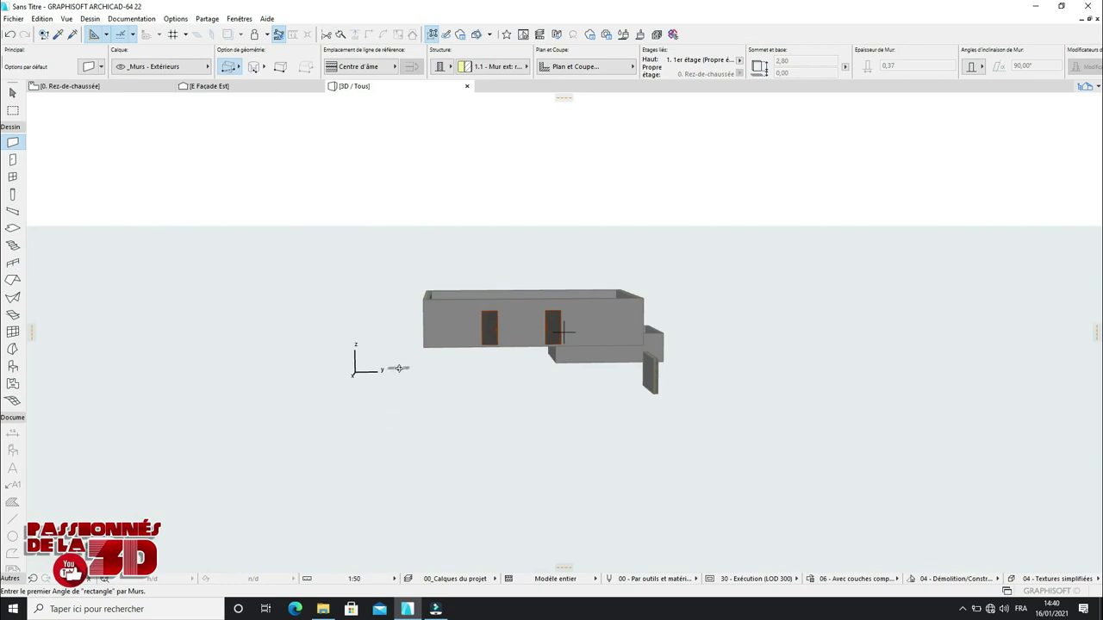
pyautogui.keyDown('shift'); pyautogui.moveTo(374, 302); pyautogui.dragTo(285, 321, button='middle'); pyautogui.keyUp('shift')
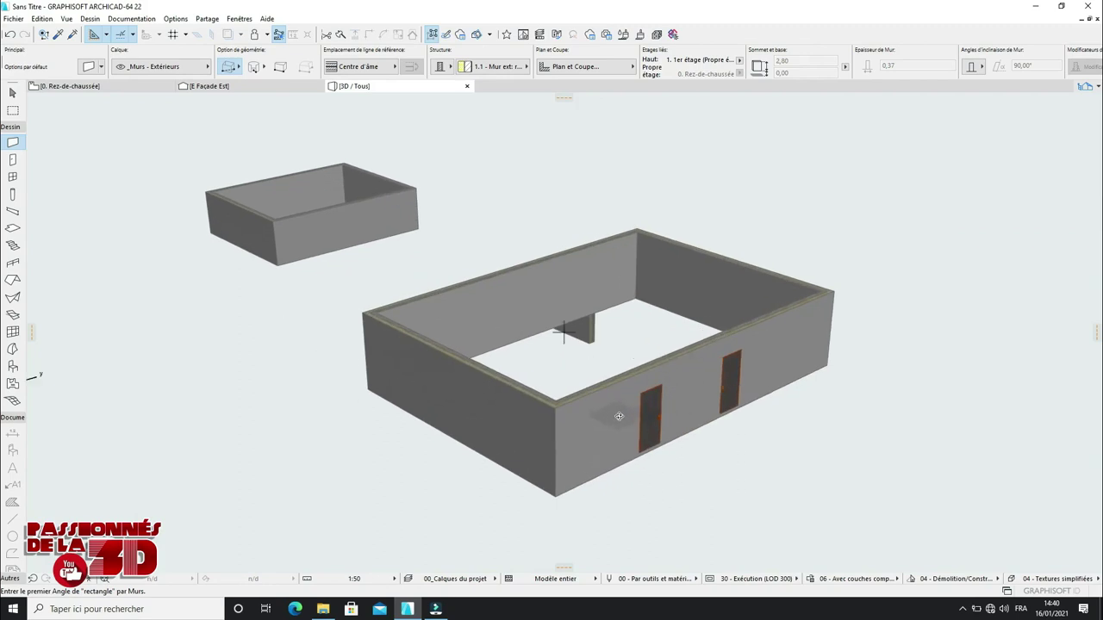
pyautogui.keyDown('shift'); pyautogui.moveTo(611, 384); pyautogui.dragTo(360, 343, button='middle'); pyautogui.keyUp('shift')
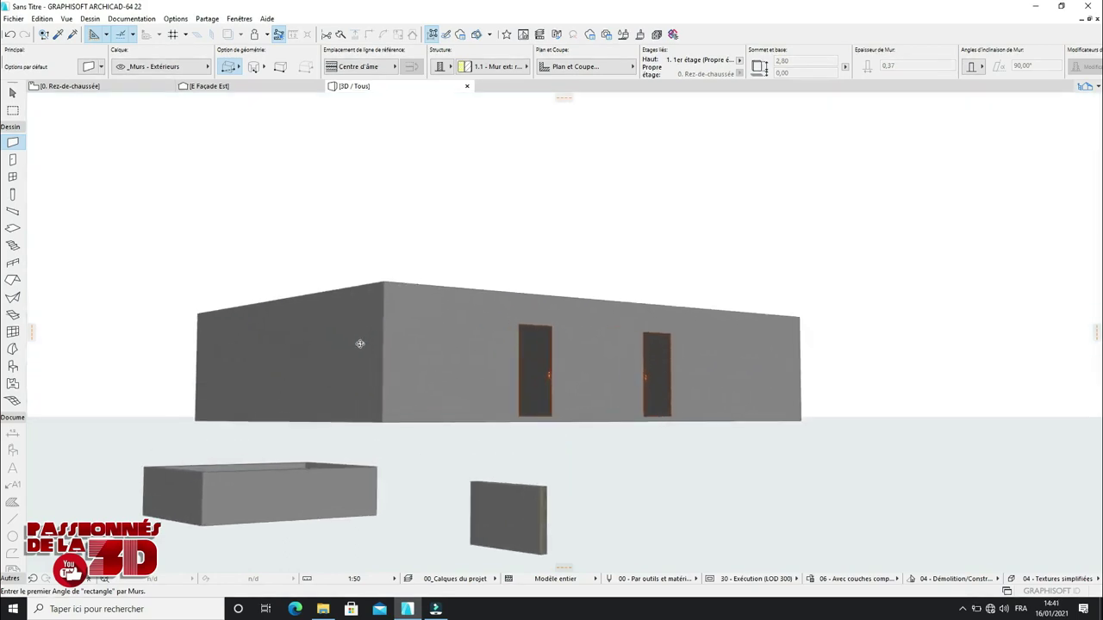
pyautogui.scroll(-3, 441, 426)
pyautogui.keyDown('shift'); pyautogui.moveTo(310, 394); pyautogui.dragTo(472, 321, button='middle'); pyautogui.keyUp('shift')
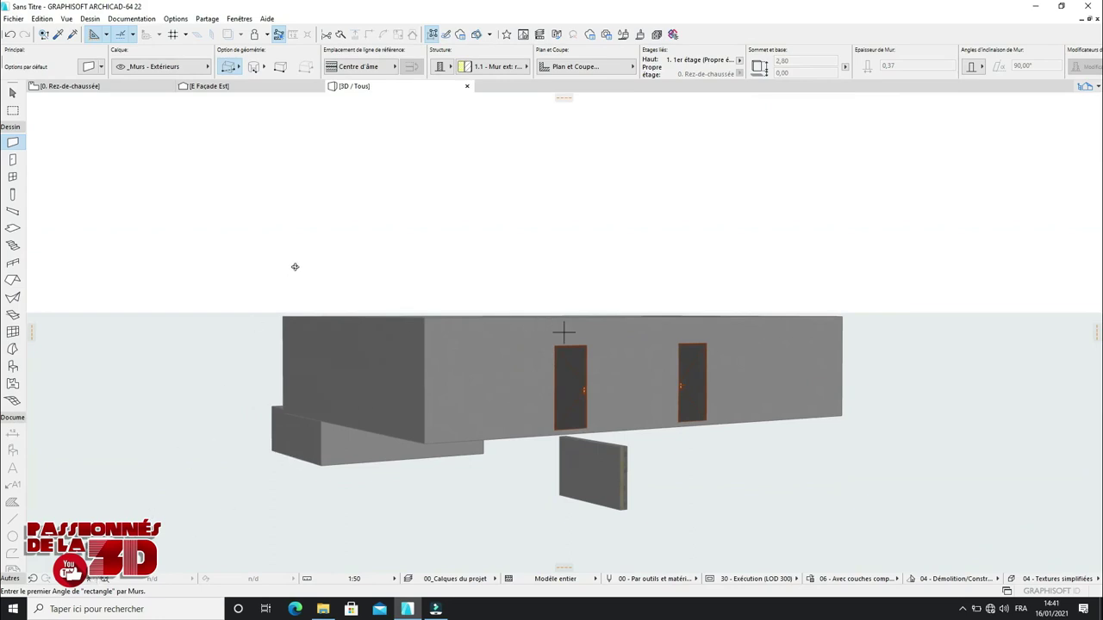
pyautogui.scroll(1, 422, 359)
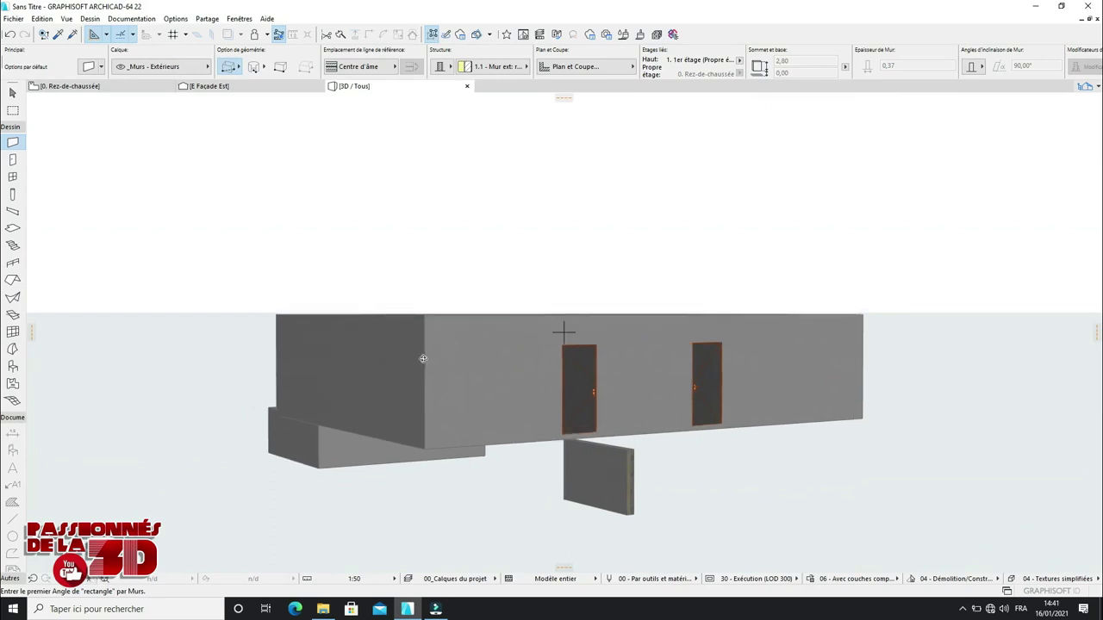
# Step: Switch back and forth between the ground-floor plan and the 3D view, ending on the plan
pyautogui.press('F2')
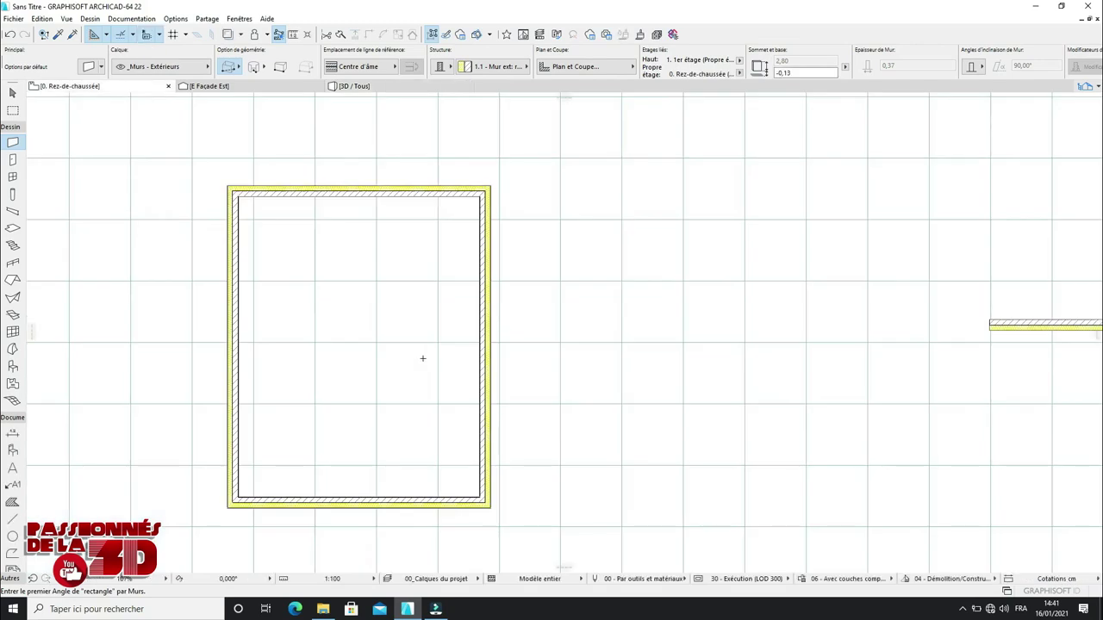
pyautogui.press('F3')
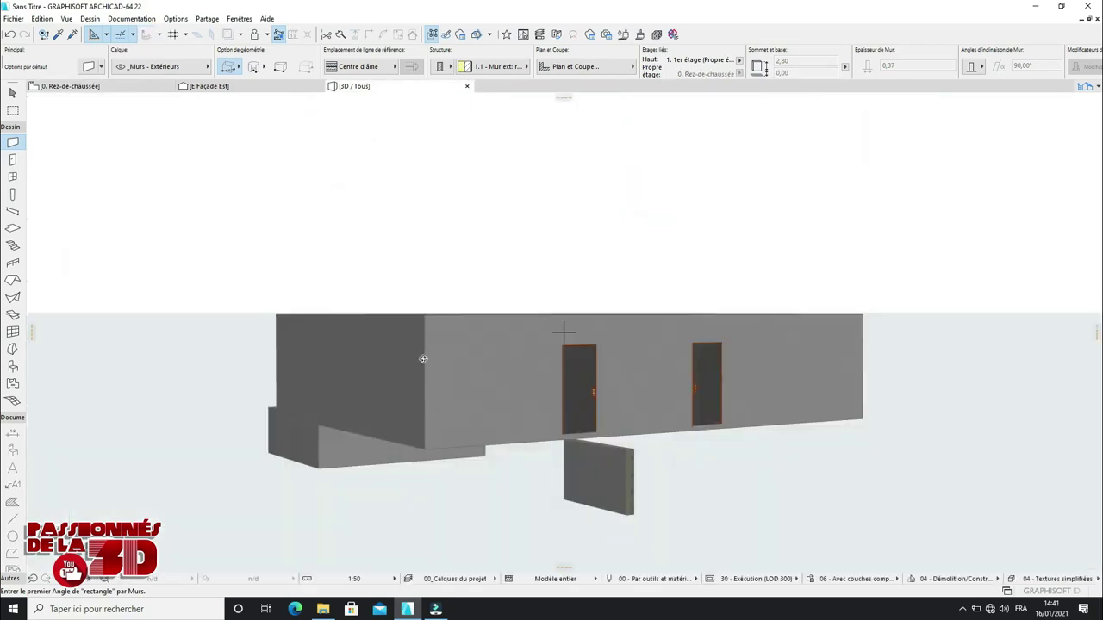
pyautogui.press('F2')
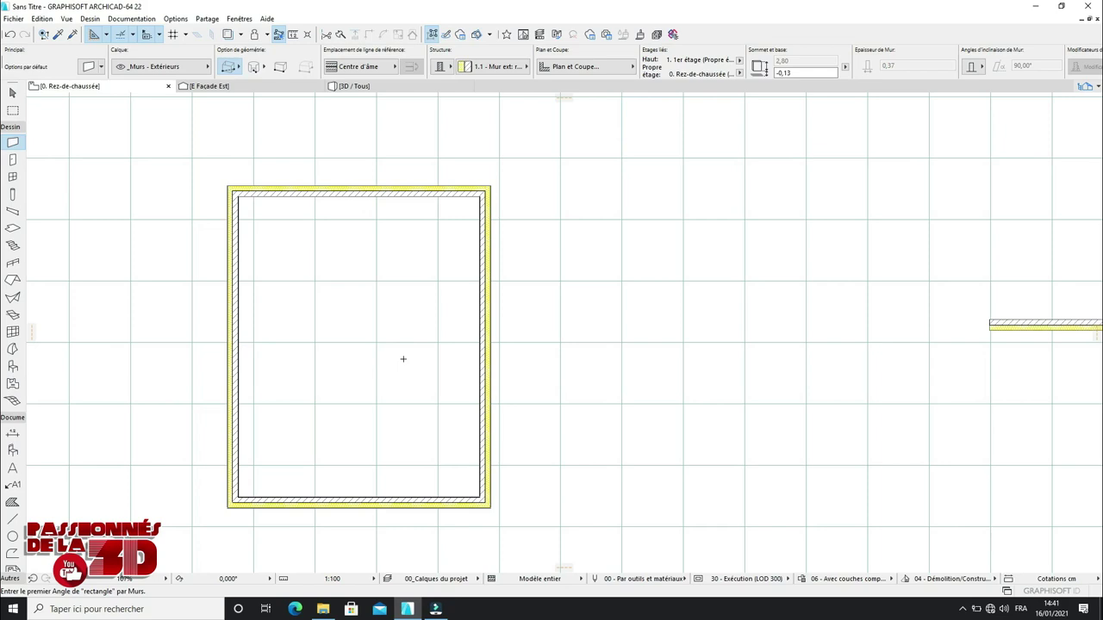
pyautogui.scroll(2, 172, 201)
pyautogui.scroll(-3, 517, 270)
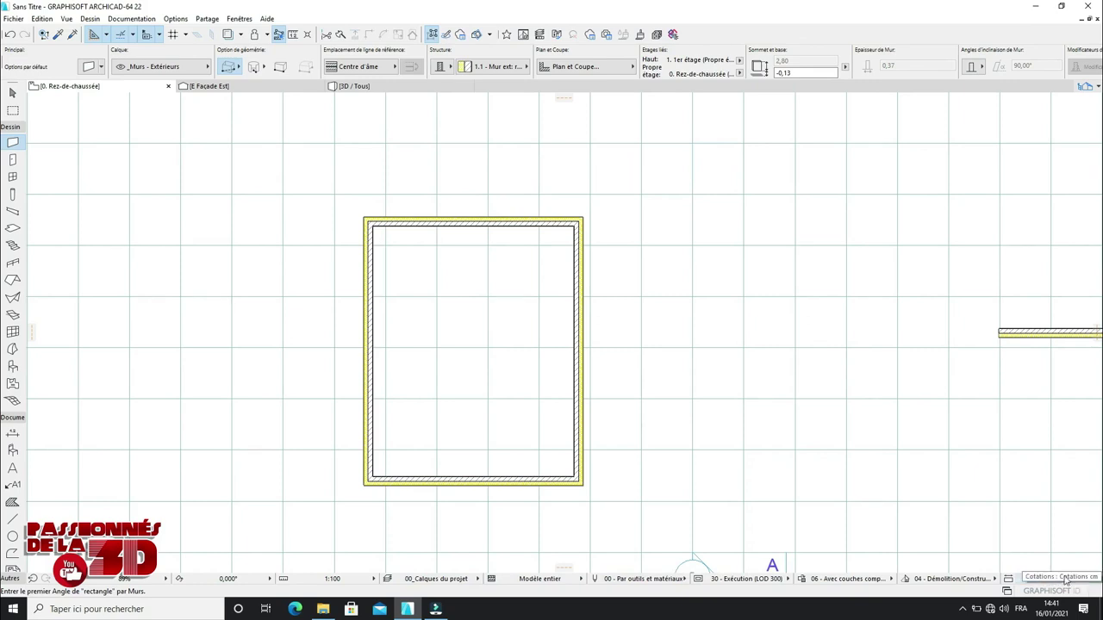
pyautogui.scroll(-3, 520, 285)
pyautogui.scroll(2, 522, 285)
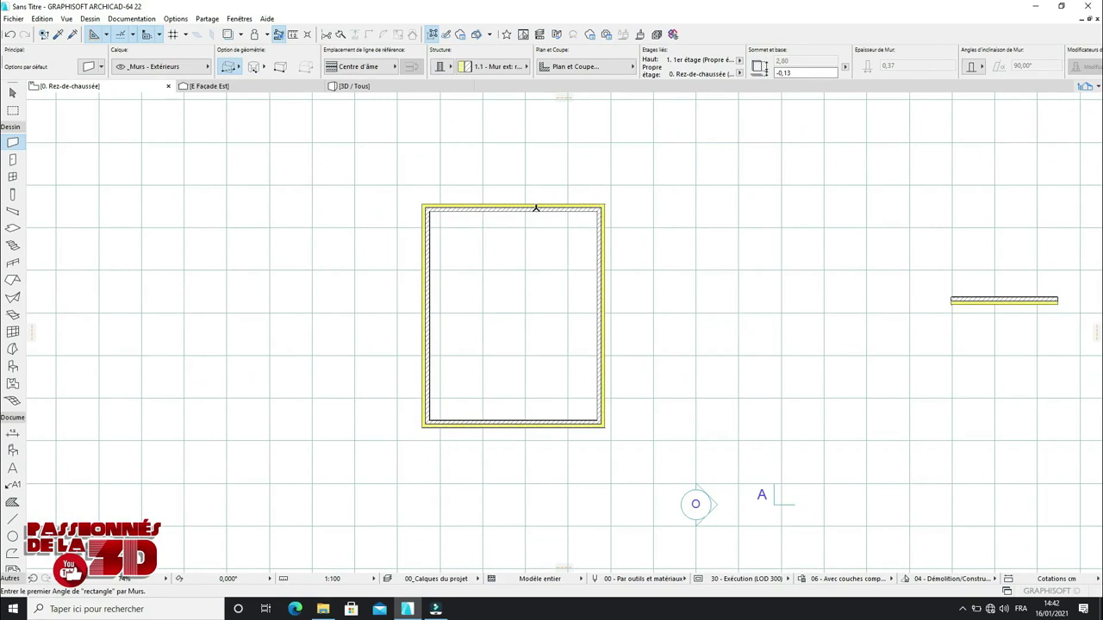
pyautogui.click(10, 111)
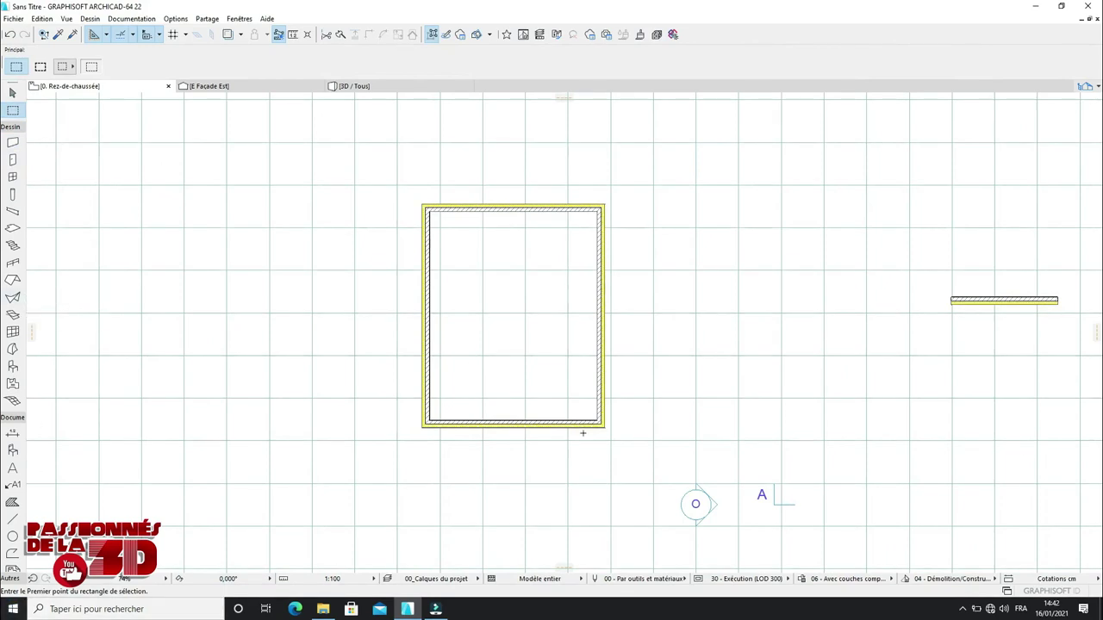
# Step: Place a 0,90 by 1,50 Fenêtre 22 window near the middle of the rectangle's west wall, choosing its orientation from the exterior side
pyautogui.click(13, 177)
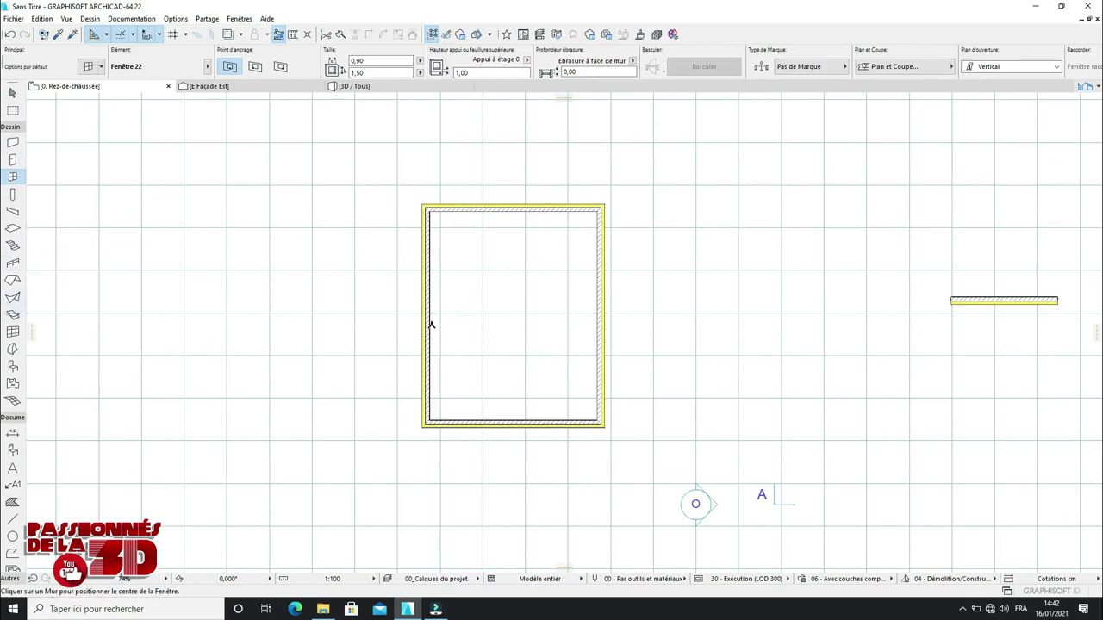
pyautogui.scroll(4, 428, 314)
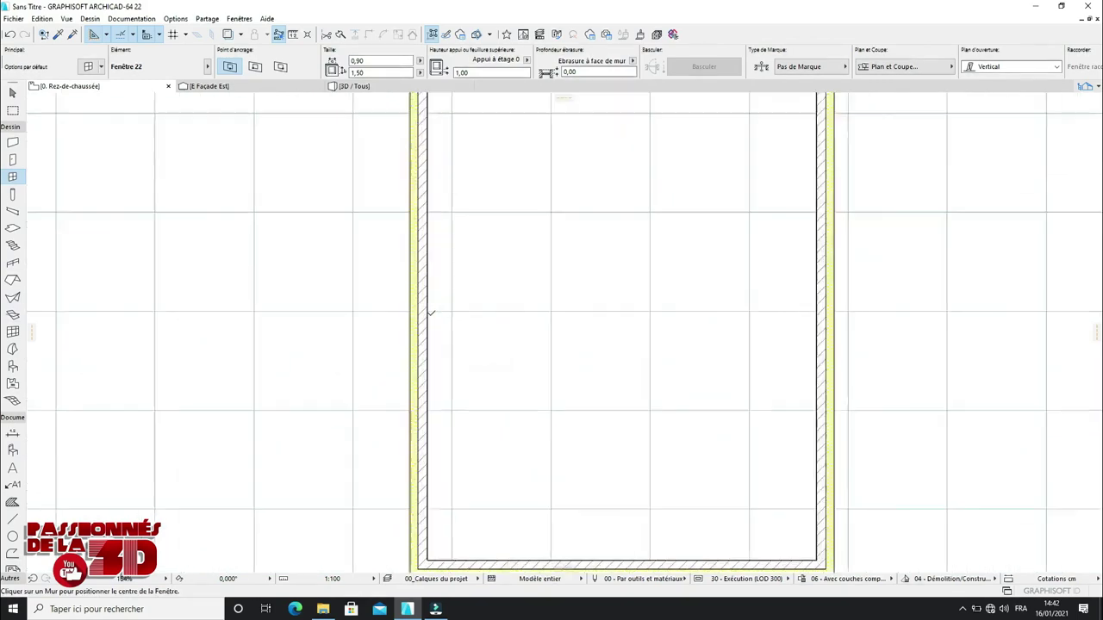
pyautogui.click(428, 315)
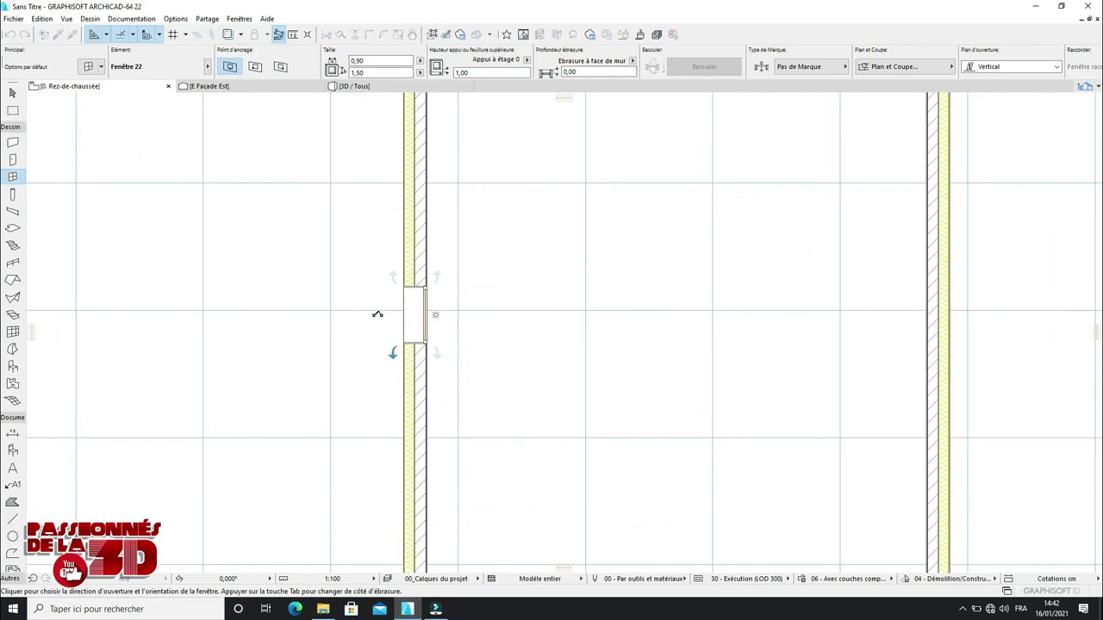
pyautogui.click(378, 315)
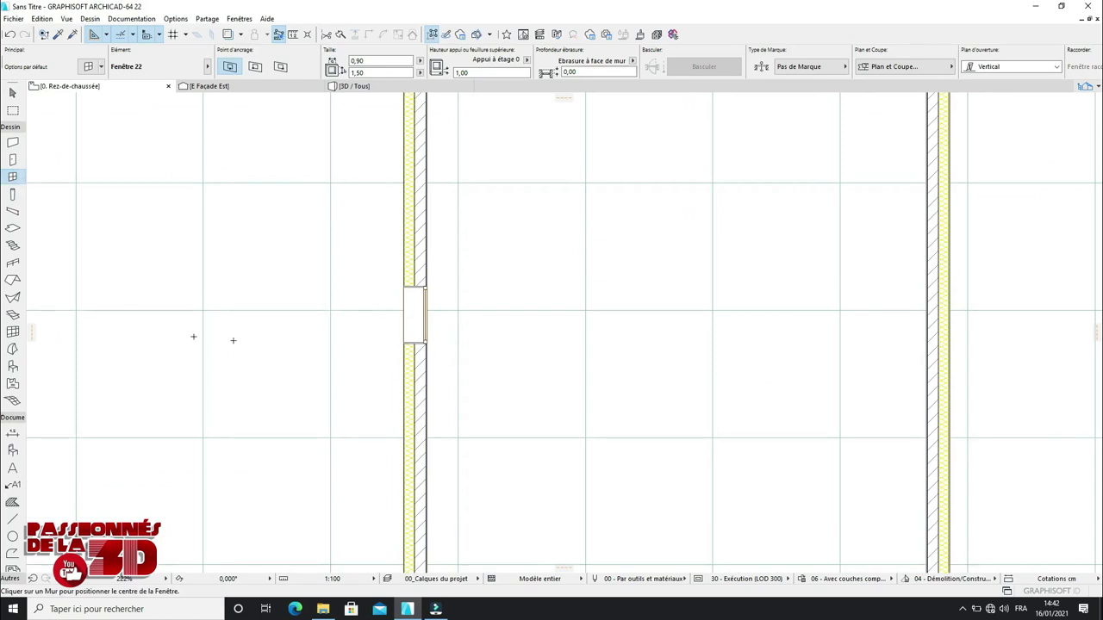
# Step: Try to place a second Fenêtre 22 window on the enclosure's west wall, north of the existing window
pyautogui.click(395, 193)
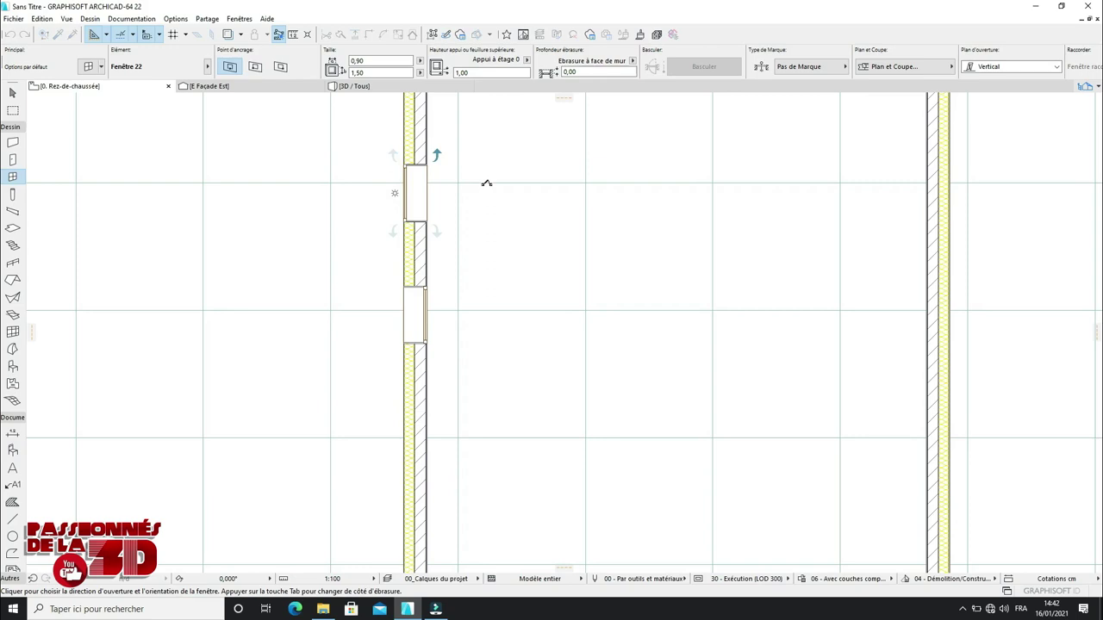
pyautogui.scroll(-2, 449, 188)
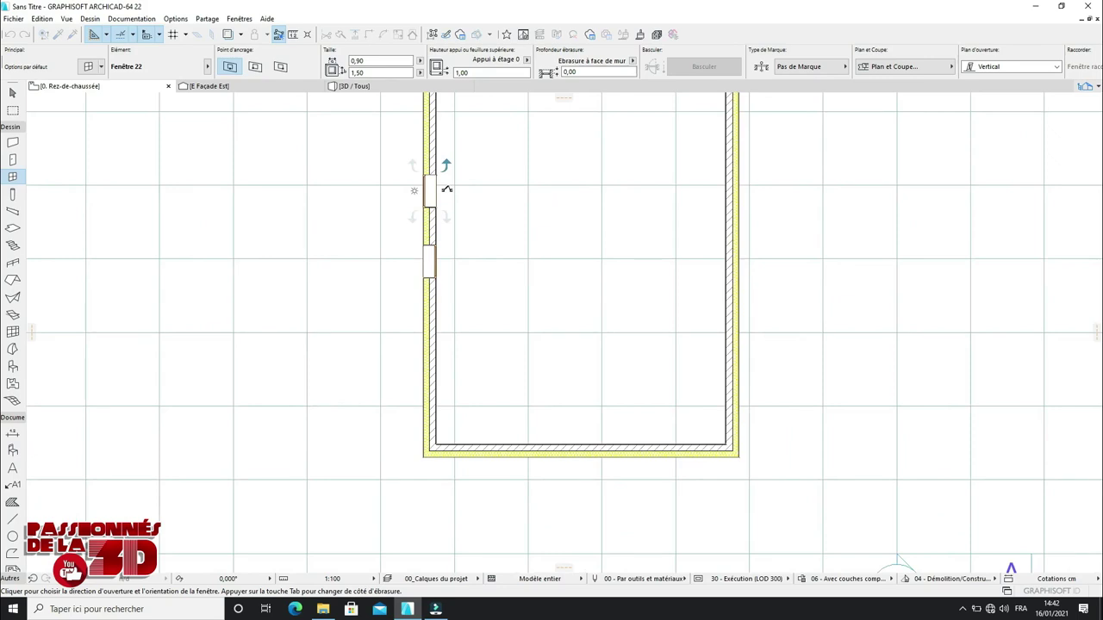
pyautogui.scroll(-3, 444, 189)
pyautogui.scroll(1, 449, 123)
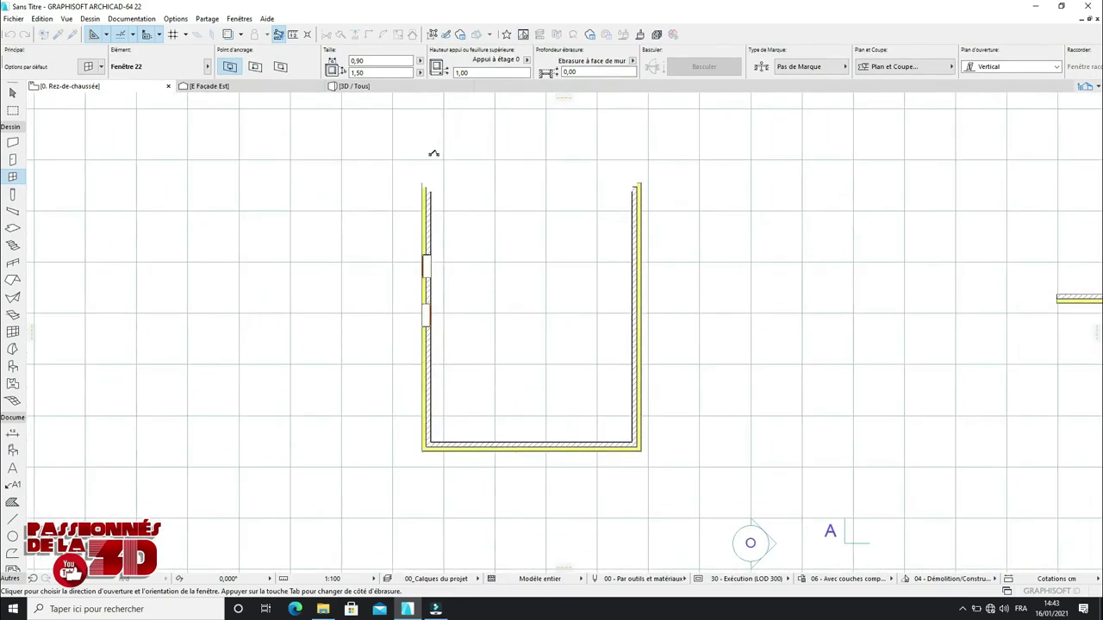
pyautogui.click(434, 154)
# Step: Pan and zoom around the ground-floor plan to examine the enclosure with the window, the single wall and the elevation markers
pyautogui.scroll(-3, 556, 178)
pyautogui.scroll(2, 559, 175)
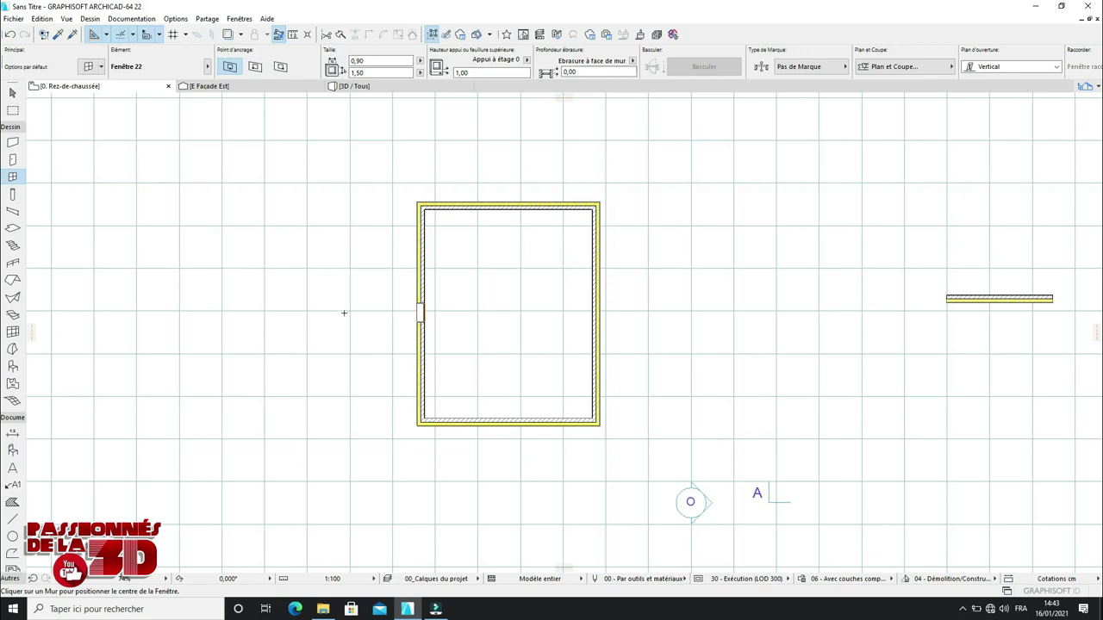
pyautogui.moveTo(347, 314); pyautogui.dragTo(754, 267, button='middle')
pyautogui.moveTo(555, 337)
pyautogui.mouseDown(button='middle')
pyautogui.moveTo(633, 298)
pyautogui.moveTo(480, 226)
pyautogui.moveTo(2, 194)
pyautogui.mouseUp(button='middle')
pyautogui.moveTo(89, 191)
pyautogui.mouseDown(button='middle')
pyautogui.moveTo(66, 196)
pyautogui.moveTo(98, 454)
pyautogui.moveTo(544, 359)
pyautogui.moveTo(906, 264)
pyautogui.moveTo(953, 202)
pyautogui.moveTo(1030, 165)
pyautogui.moveTo(859, 190)
pyautogui.moveTo(382, 201)
pyautogui.moveTo(83, 162)
pyautogui.mouseUp(button='middle')
pyautogui.scroll(-2, 81, 198)
pyautogui.scroll(-1, 98, 454)
pyautogui.moveTo(153, 212); pyautogui.dragTo(540, 319, button='middle')
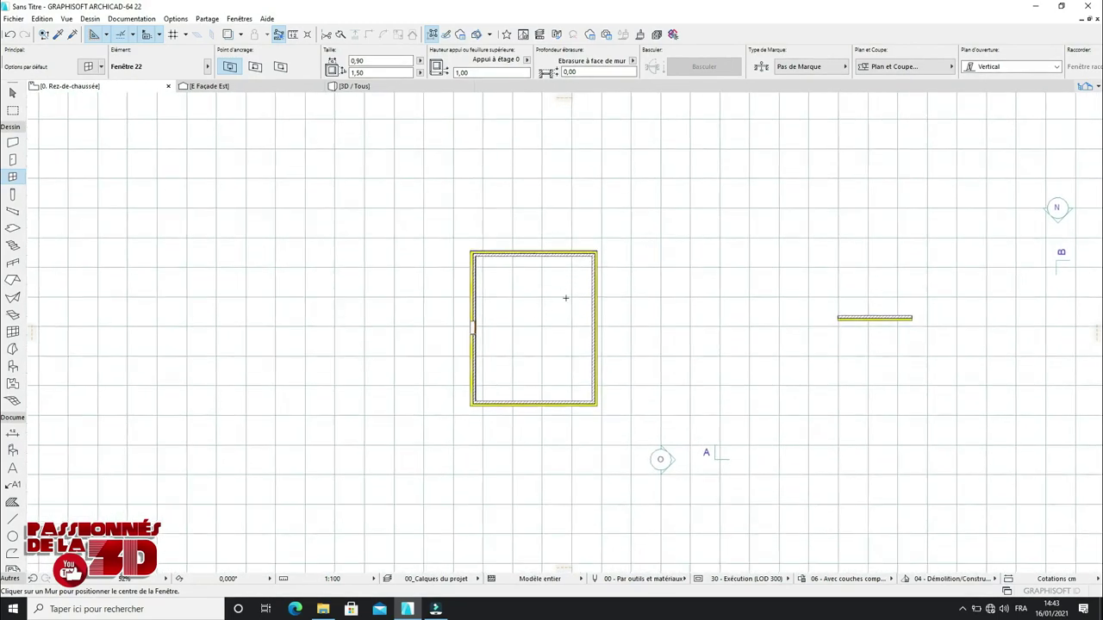
pyautogui.scroll(1, 558, 324)
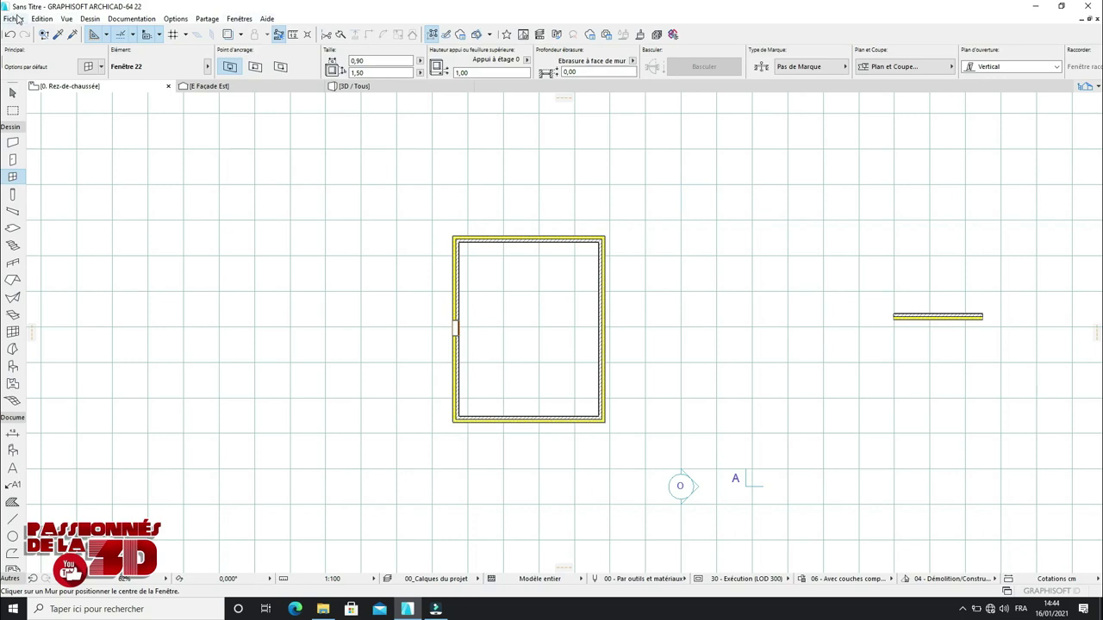
# Step: Undock the Boîte à outils palette and close it
pyautogui.click(239, 19)
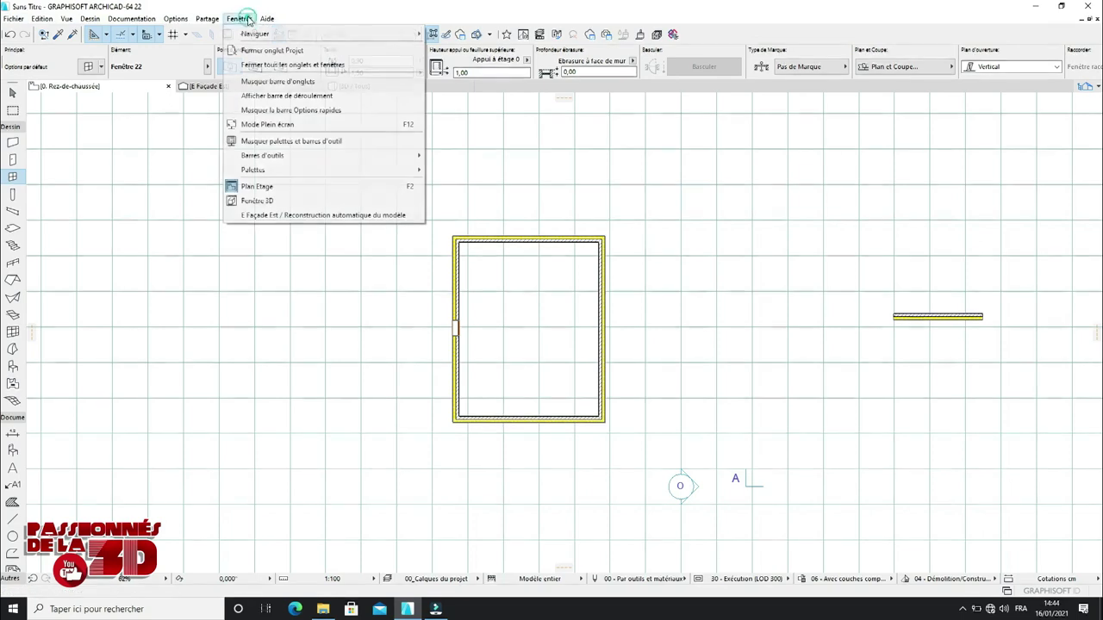
pyautogui.moveTo(357, 175)
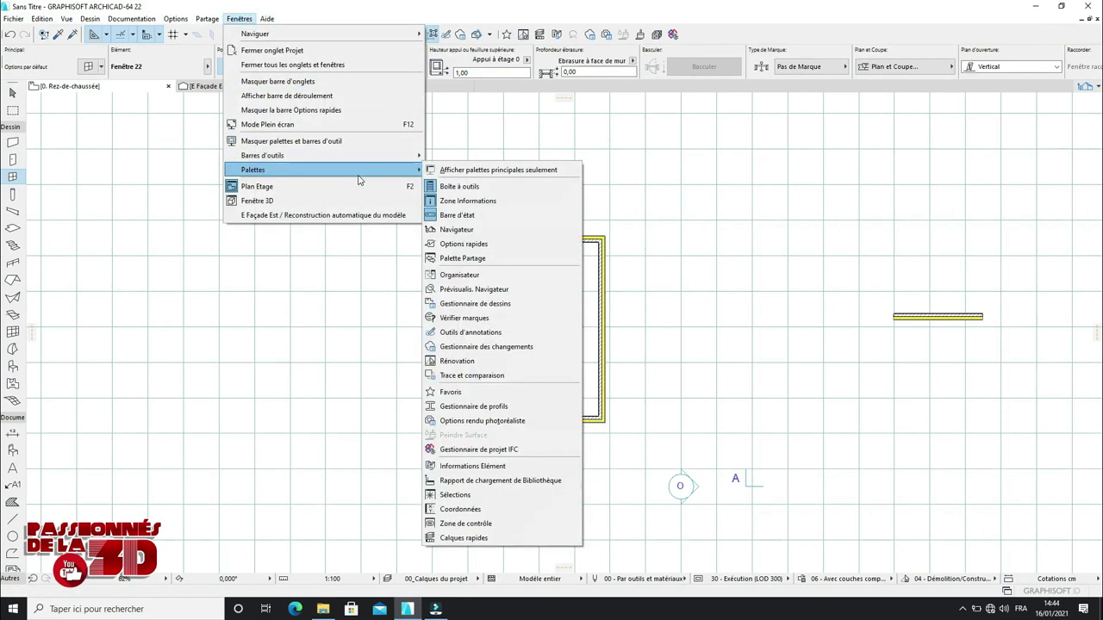
pyautogui.click(366, 240)
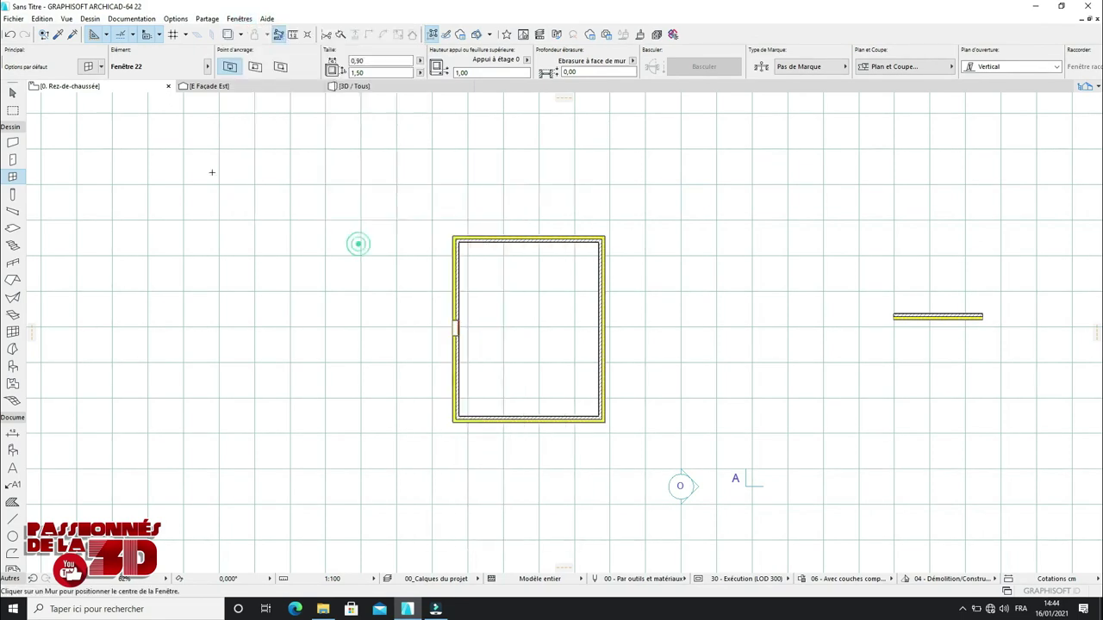
pyautogui.moveTo(12, 79); pyautogui.dragTo(200, 164)
pyautogui.click(193, 139)
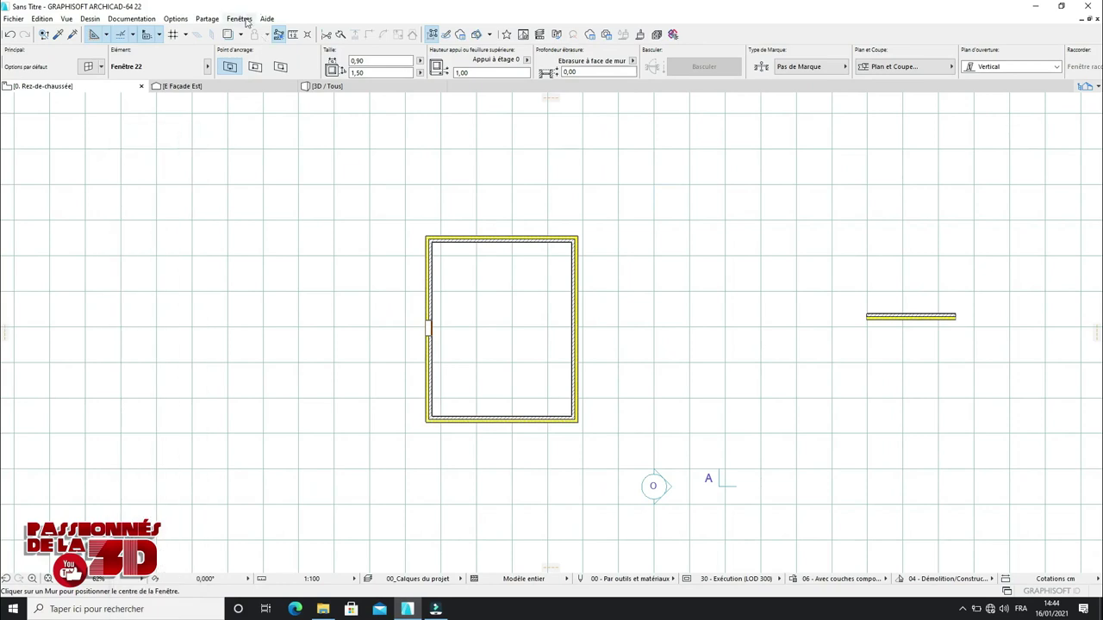
# Step: Restore the Boîte à outils palette, dock it beside the drawing area and widen it until the tool names show
pyautogui.click(241, 19)
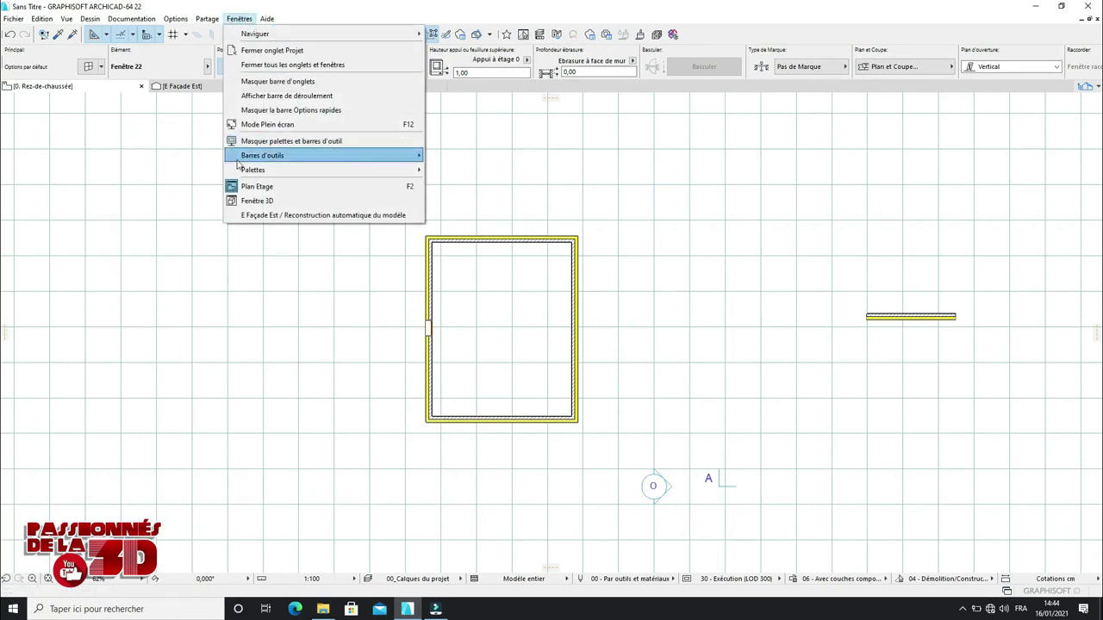
pyautogui.moveTo(284, 169)
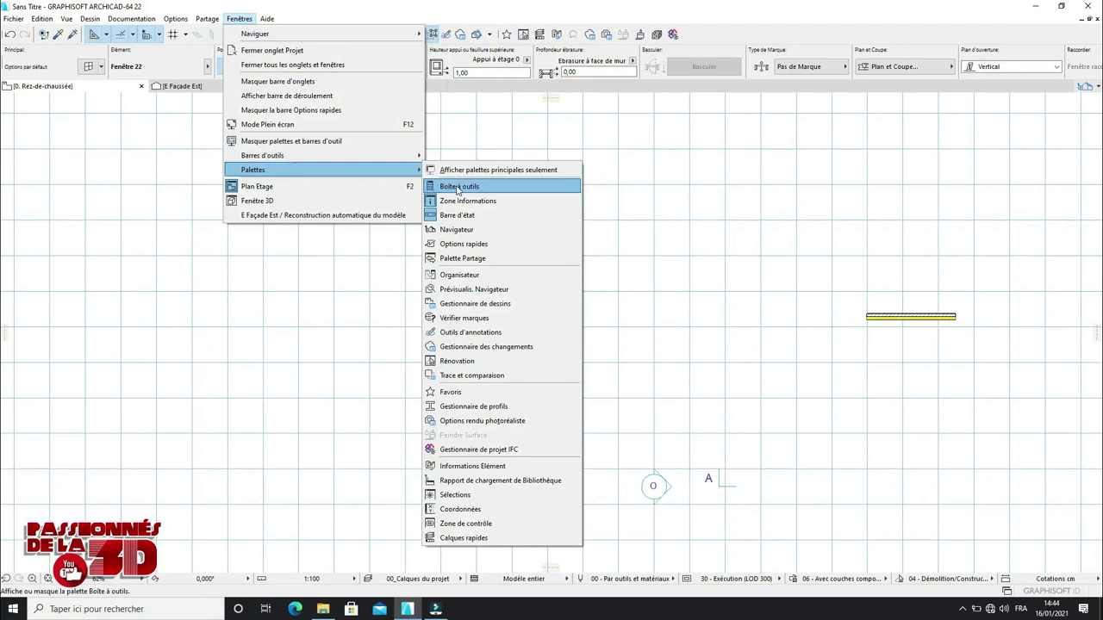
pyautogui.click(457, 188)
pyautogui.moveTo(148, 143)
pyautogui.mouseDown()
pyautogui.moveTo(69, 129)
pyautogui.moveTo(9, 95)
pyautogui.moveTo(10, 69)
pyautogui.moveTo(7, 92)
pyautogui.mouseUp()
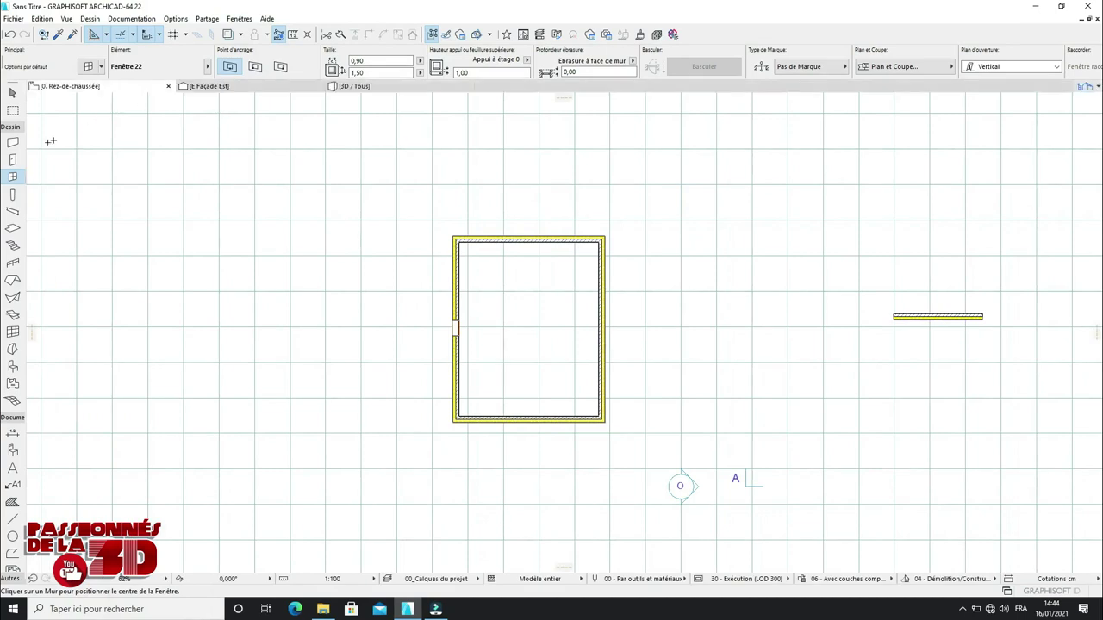
pyautogui.moveTo(26, 145); pyautogui.dragTo(60, 147)
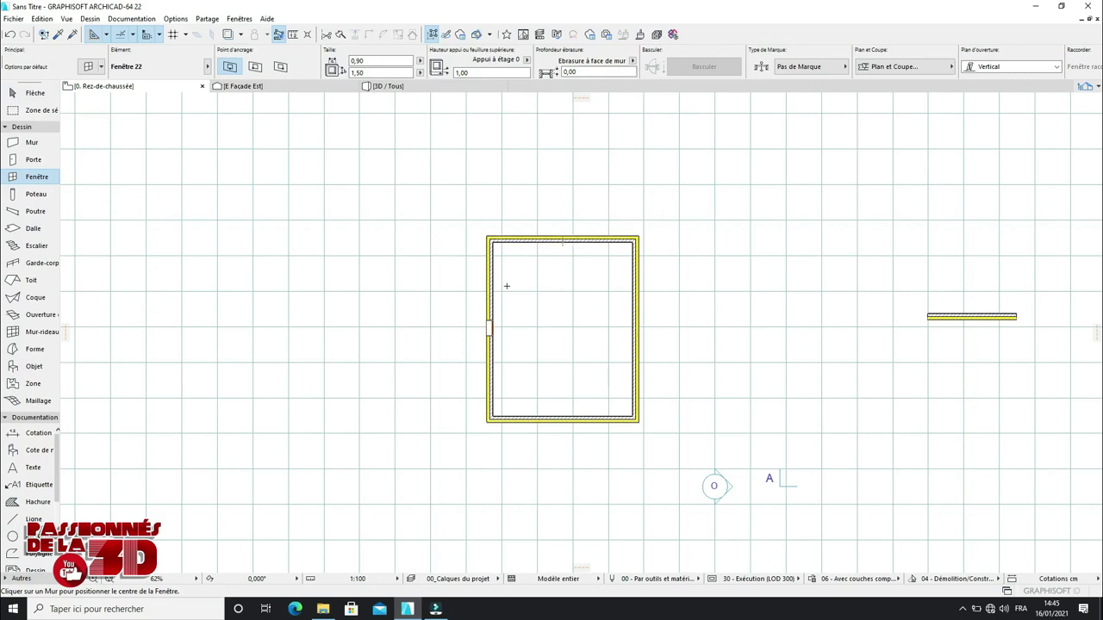
# Step: Browse the project navigator's tree of storeys, sections, façades, worksheets, 3D views and schedules, and close it
pyautogui.click(1087, 86)
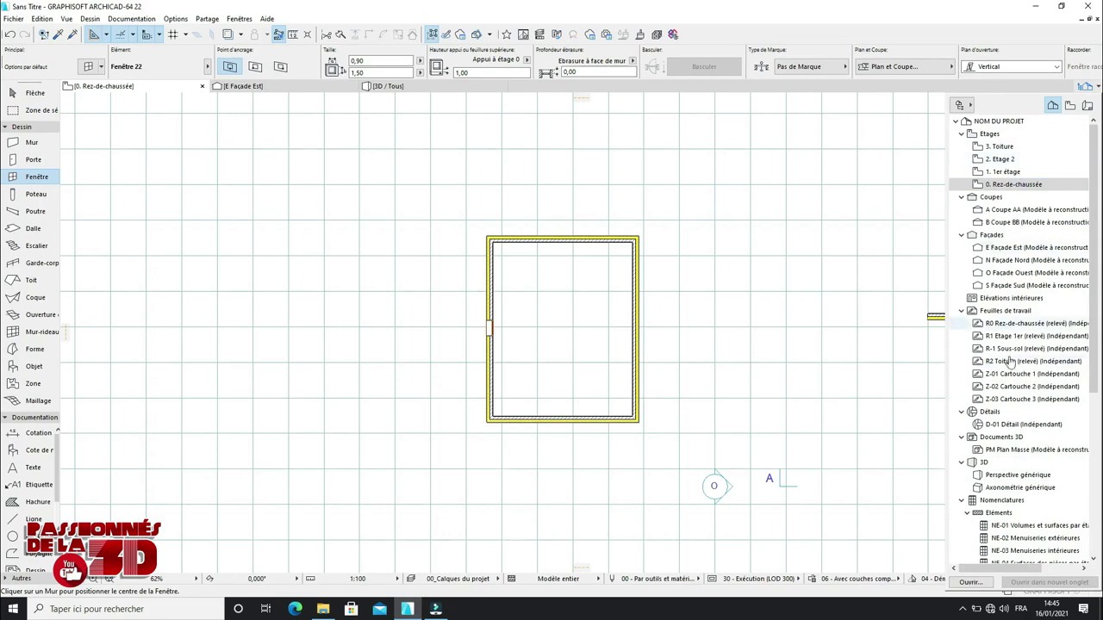
pyautogui.scroll(-3, 1025, 482)
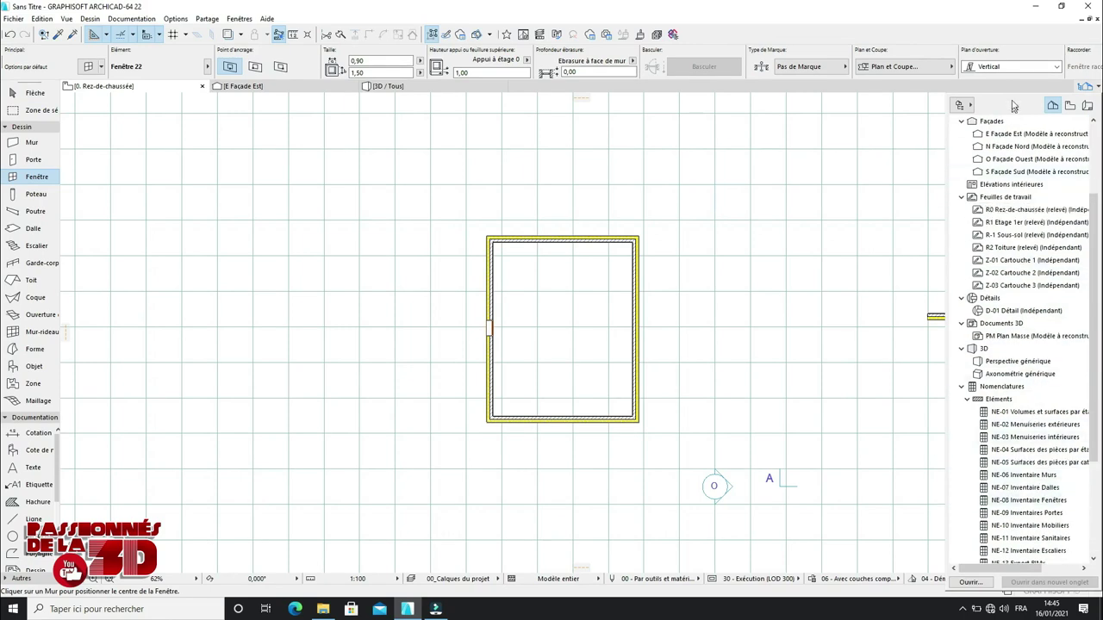
pyautogui.click(1097, 90)
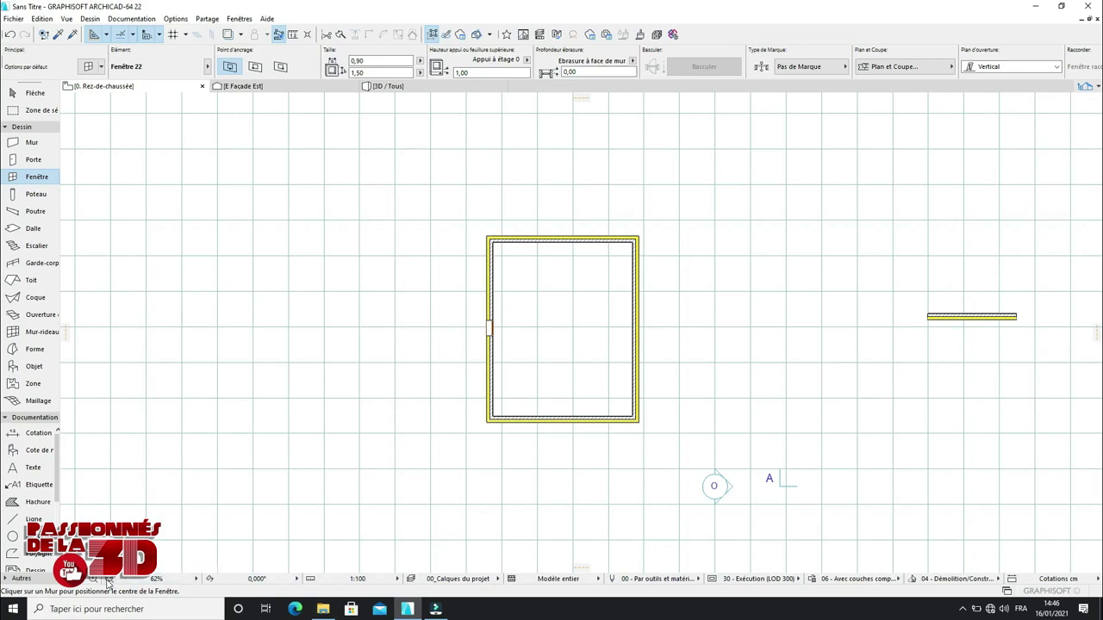
# Step: Zoom in on the enclosure with the window and fit the whole ground-floor plan back into view
pyautogui.scroll(1, 573, 316)
pyautogui.scroll(5, 573, 316)
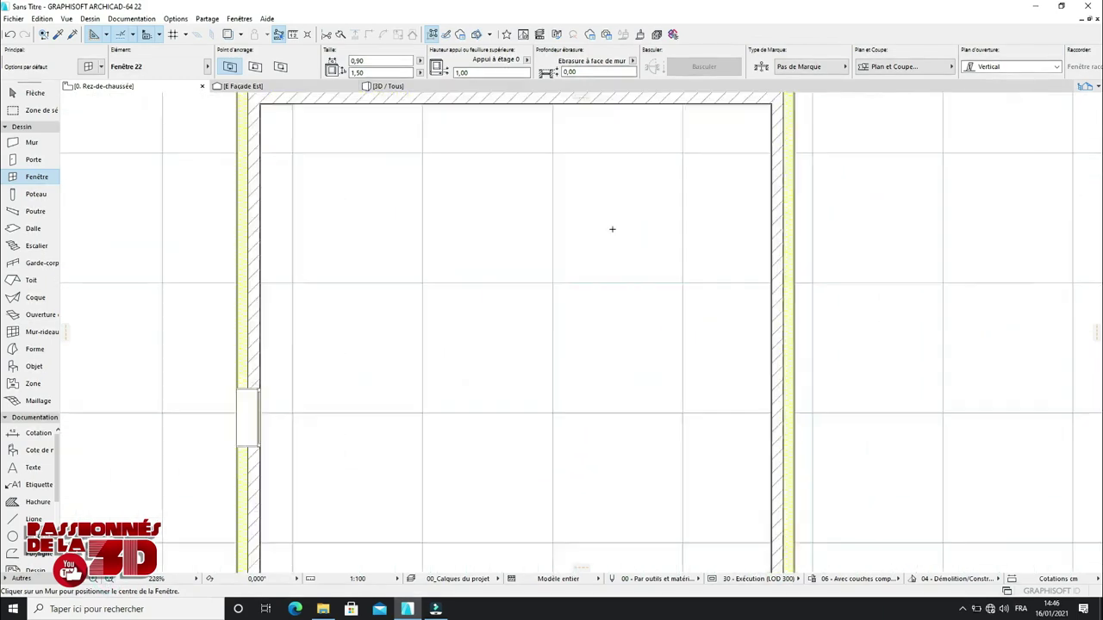
pyautogui.click(110, 578)
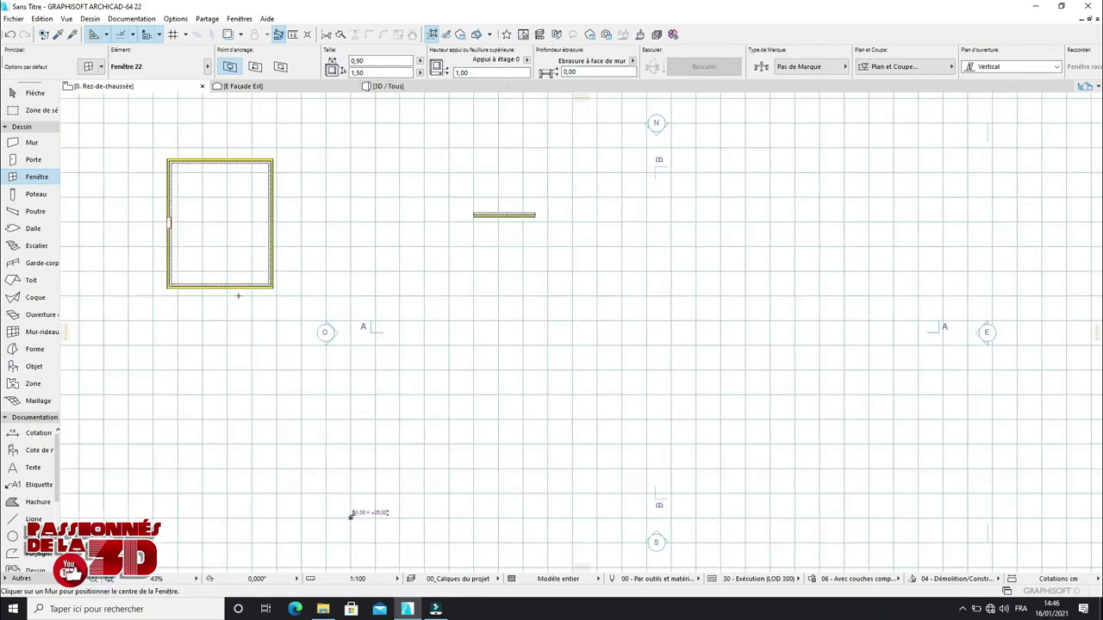
# Step: Show the entire model in 3D and orbit around the enclosures and doors before returning to the floor plan
pyautogui.rightClick(213, 523)
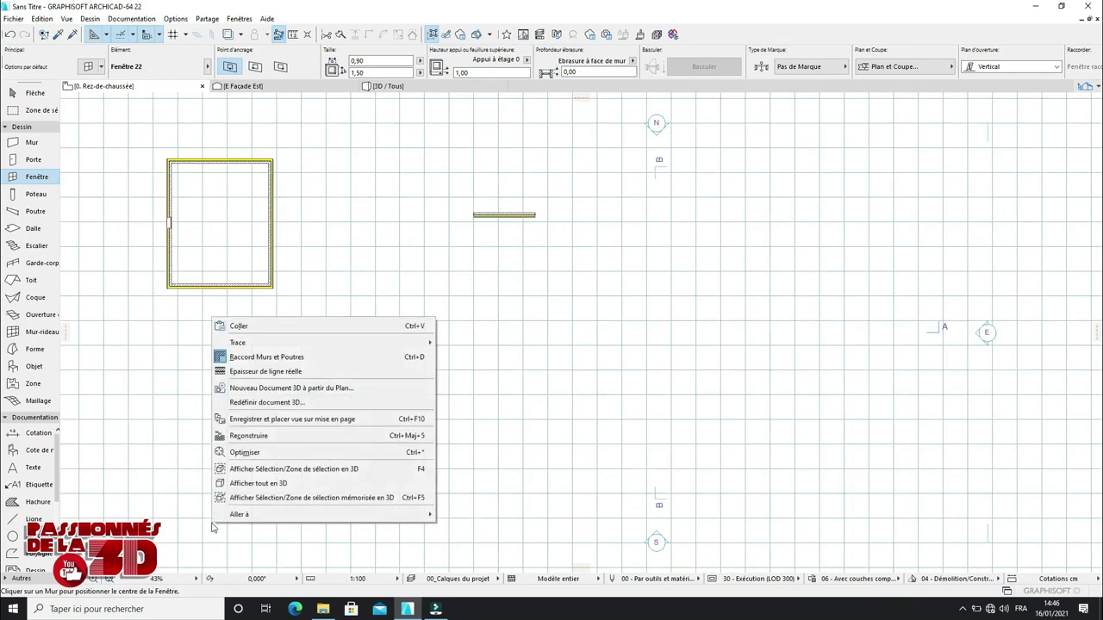
pyautogui.click(192, 495)
pyautogui.rightClick(192, 500)
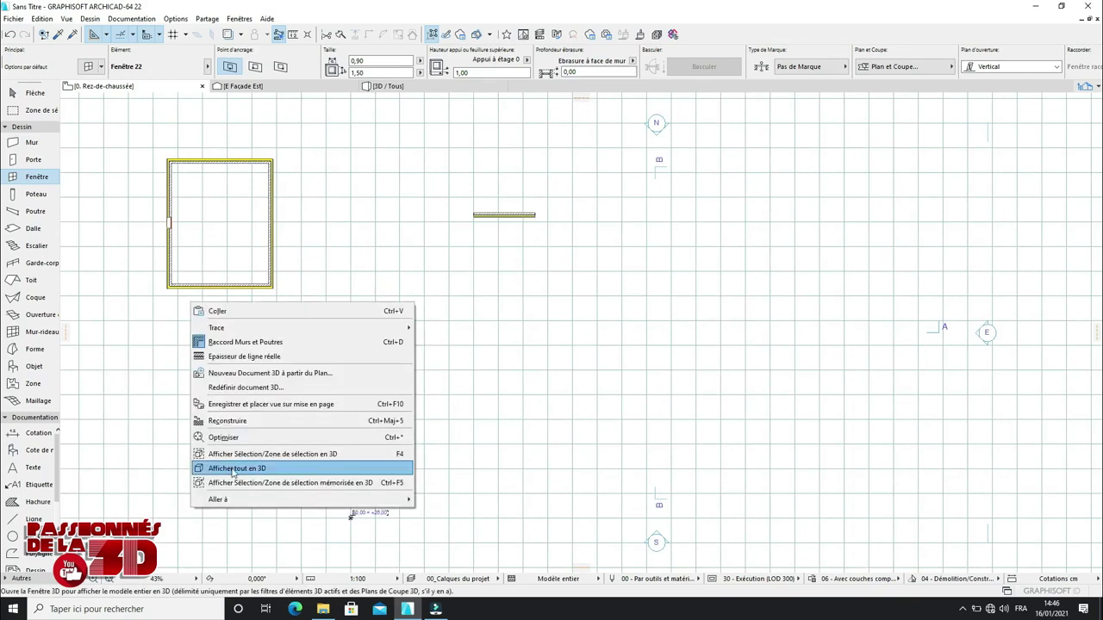
pyautogui.click(229, 465)
pyautogui.rightClick(216, 276)
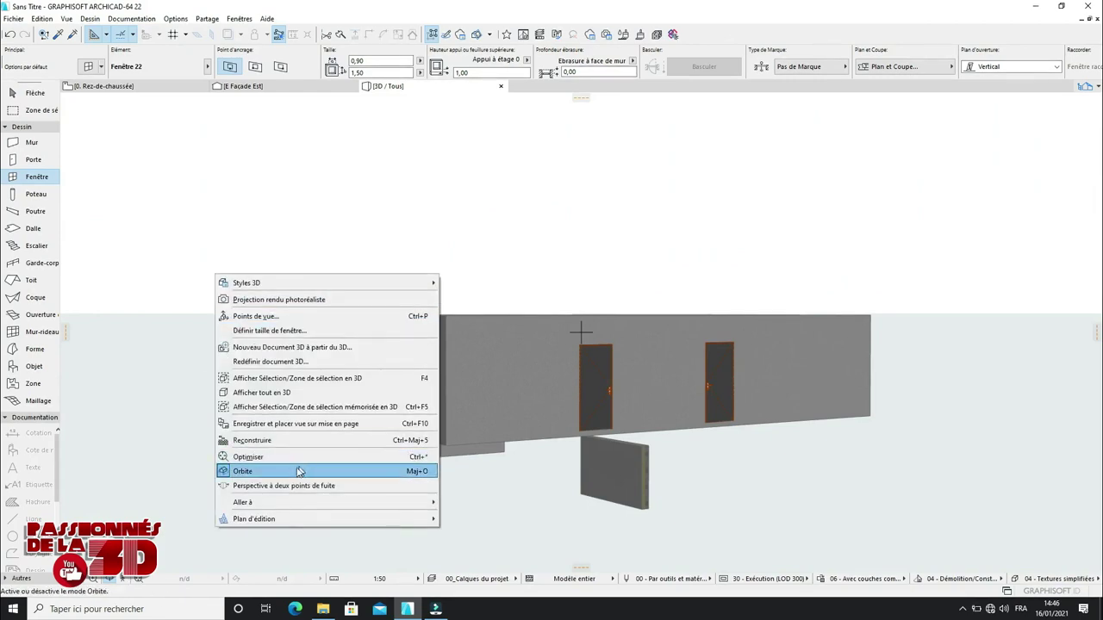
pyautogui.click(421, 248)
pyautogui.moveTo(257, 287); pyautogui.dragTo(368, 390)
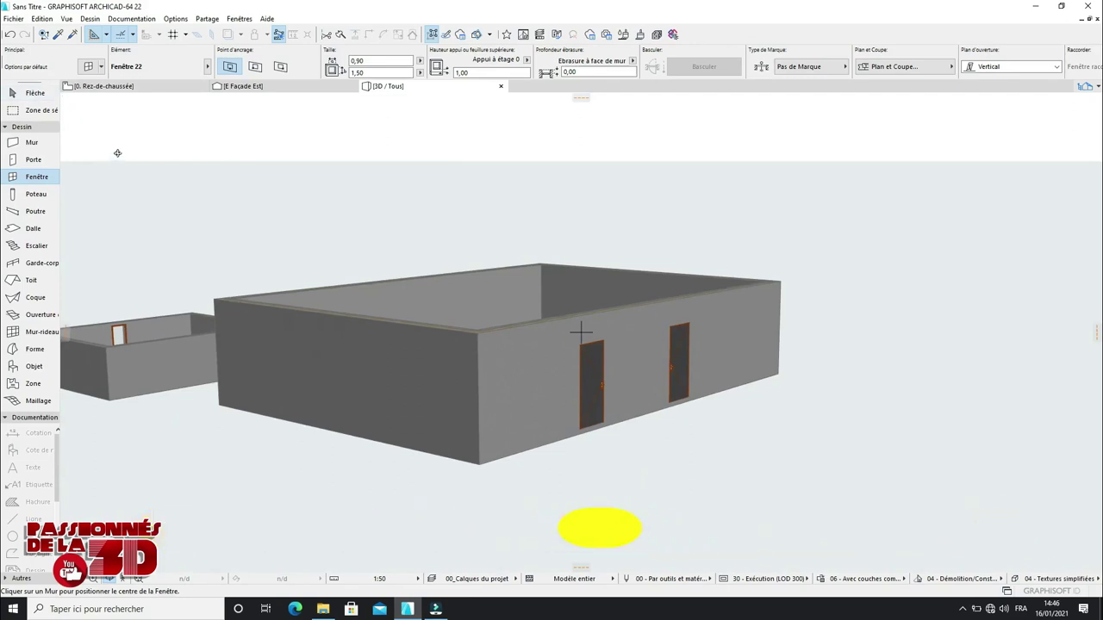
pyautogui.press('F2')
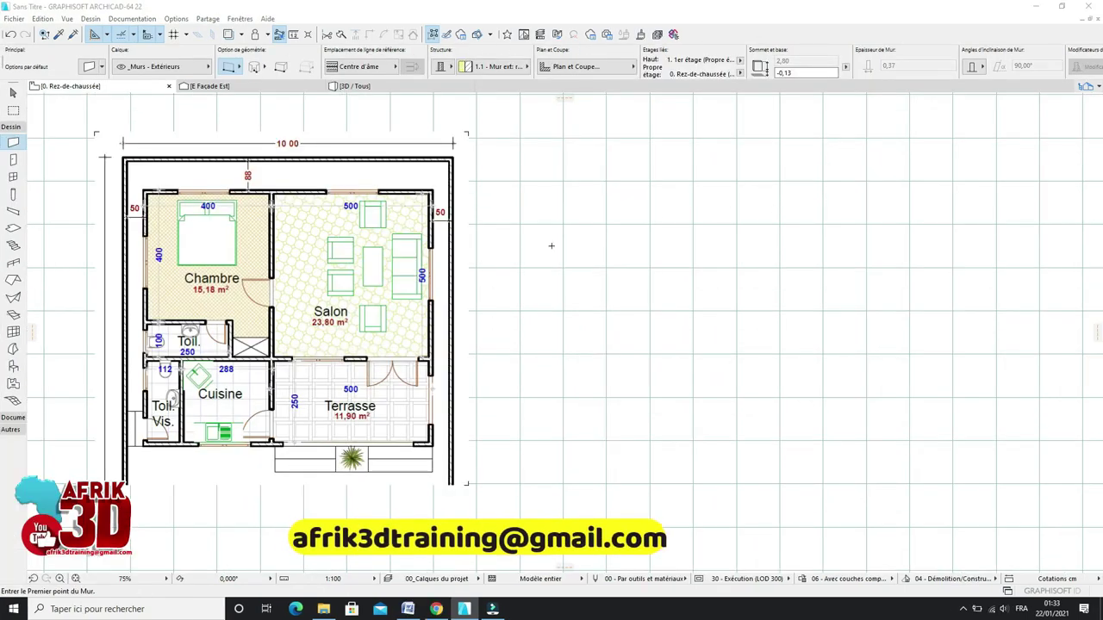
pyautogui.scroll(2, 243, 293)
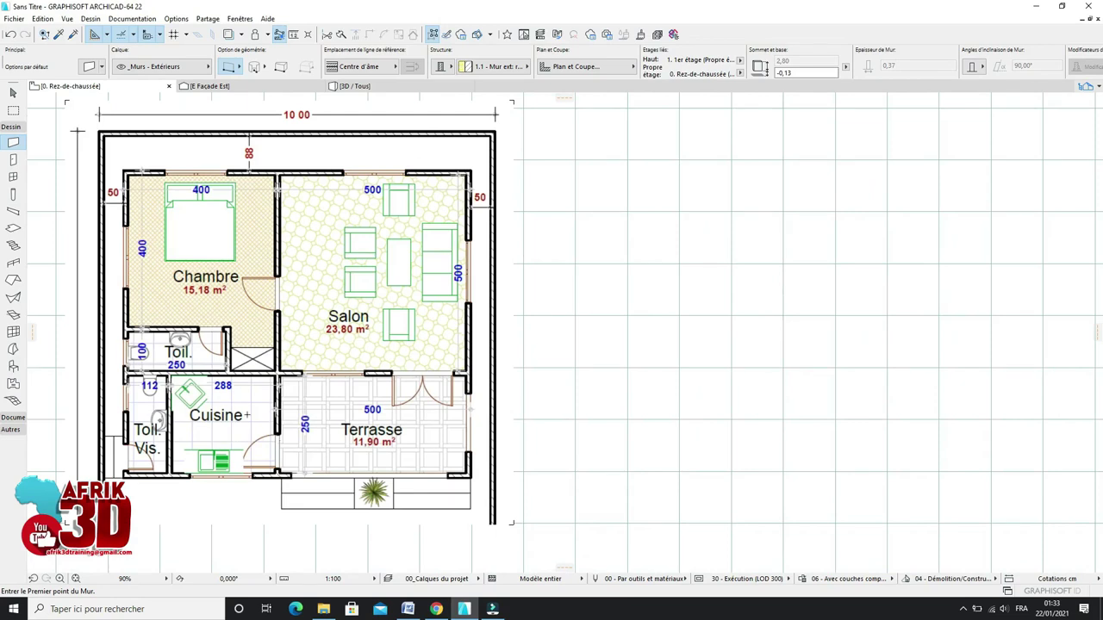
pyautogui.scroll(-2, 244, 416)
pyautogui.scroll(2, 201, 457)
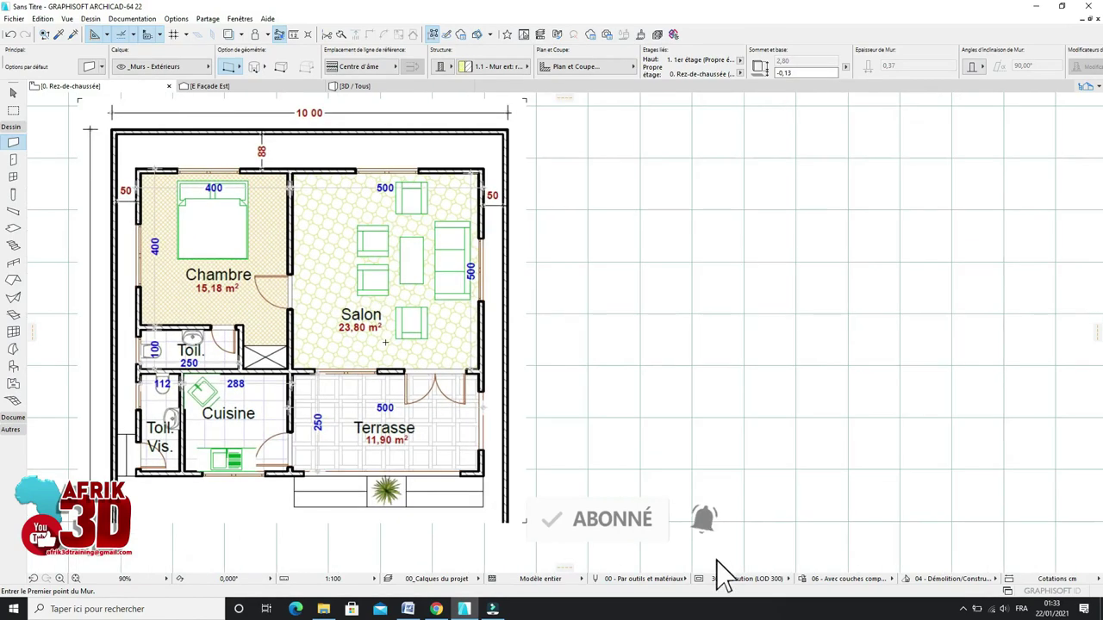
# Step: Set the length unit to mètre in the project's working units preferences
pyautogui.click(176, 19)
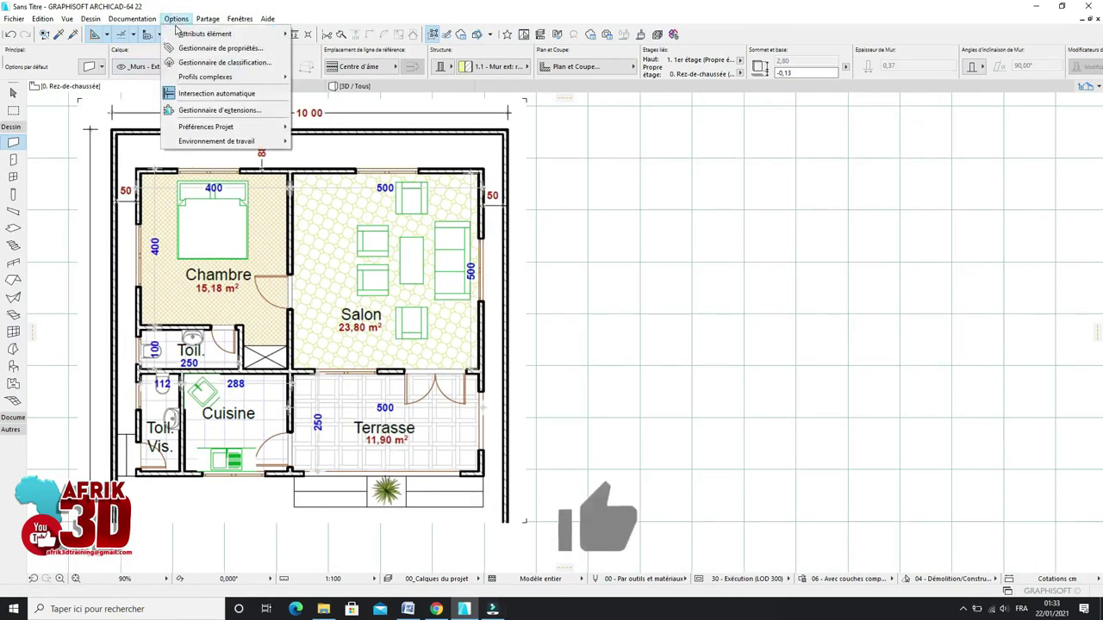
pyautogui.click(178, 21)
pyautogui.click(177, 19)
pyautogui.moveTo(259, 126)
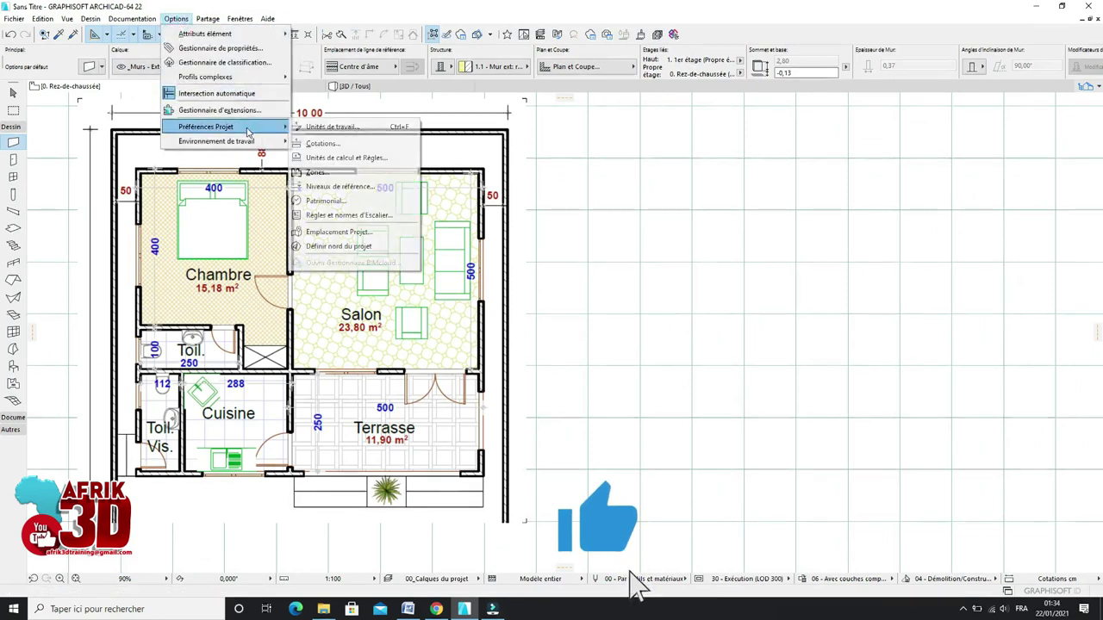
pyautogui.click(327, 129)
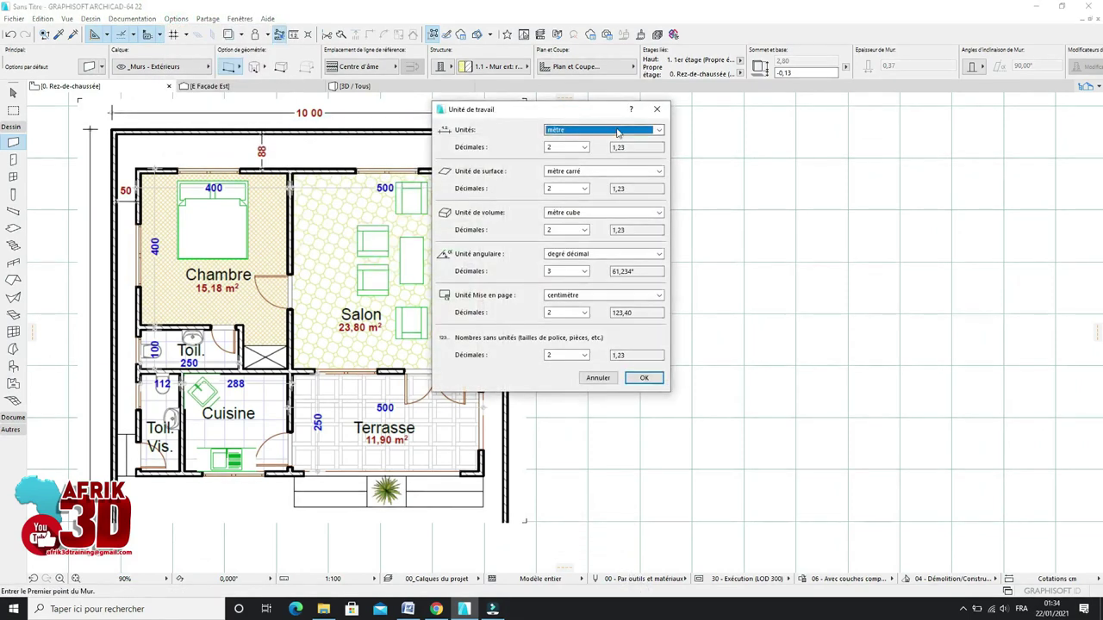
pyautogui.moveTo(577, 118); pyautogui.dragTo(696, 128)
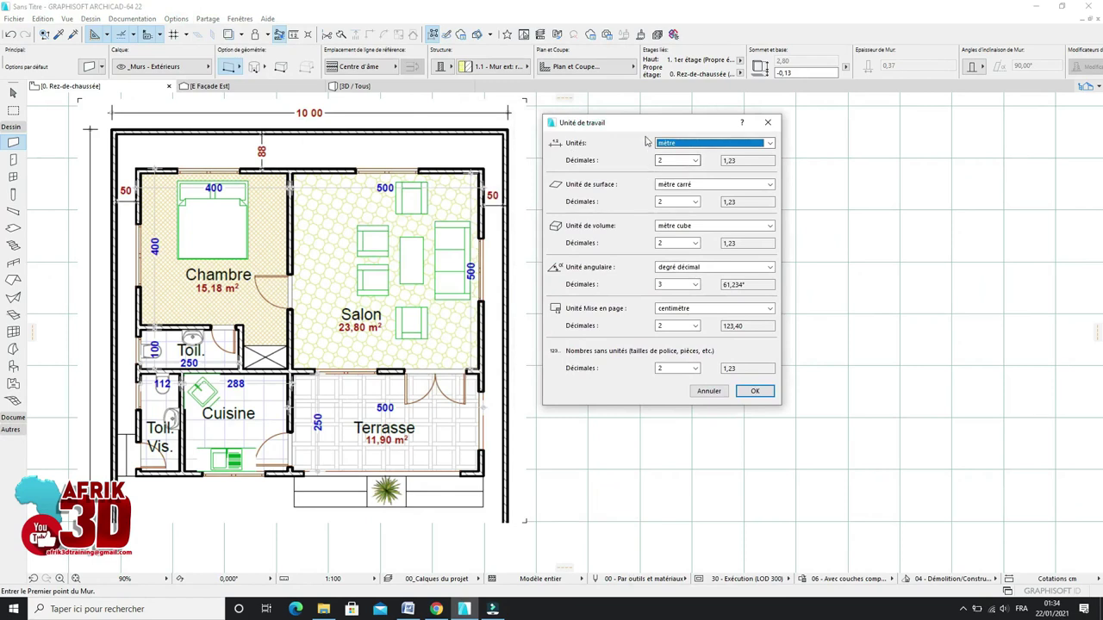
pyautogui.click(770, 143)
pyautogui.click(685, 152)
pyautogui.click(755, 392)
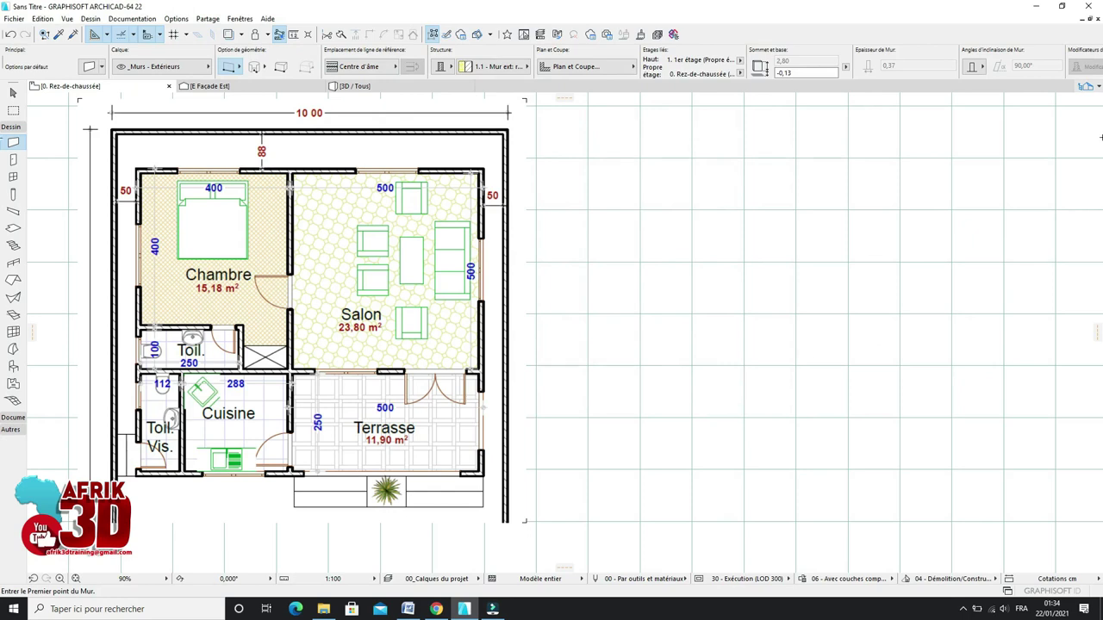
# Step: Switch to the Door tool and return to the Wall tool
pyautogui.click(1087, 87)
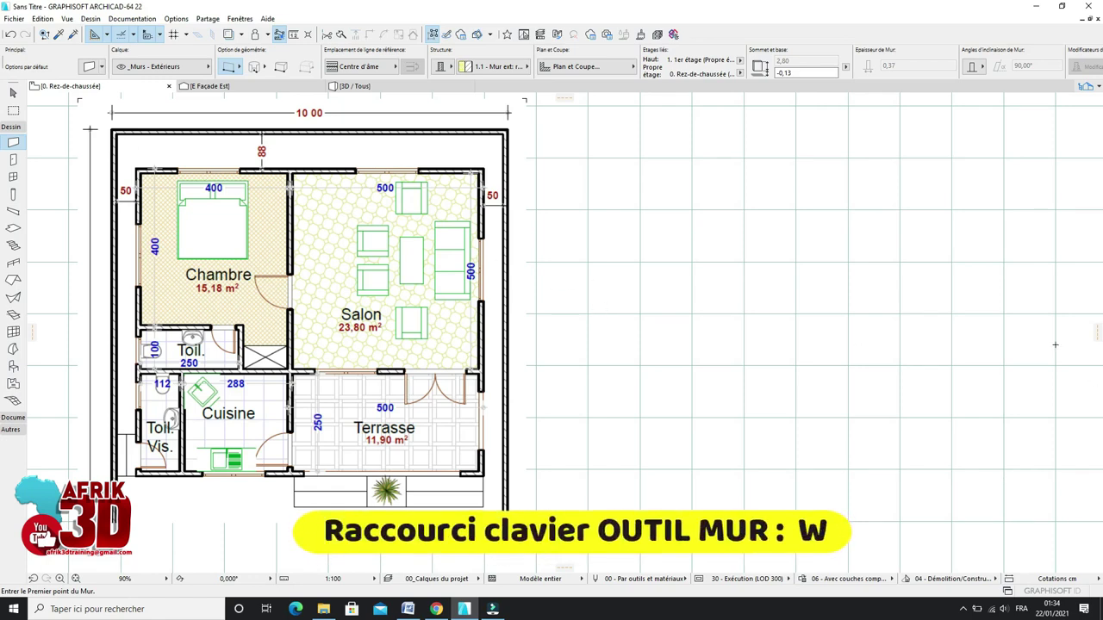
pyautogui.click(13, 160)
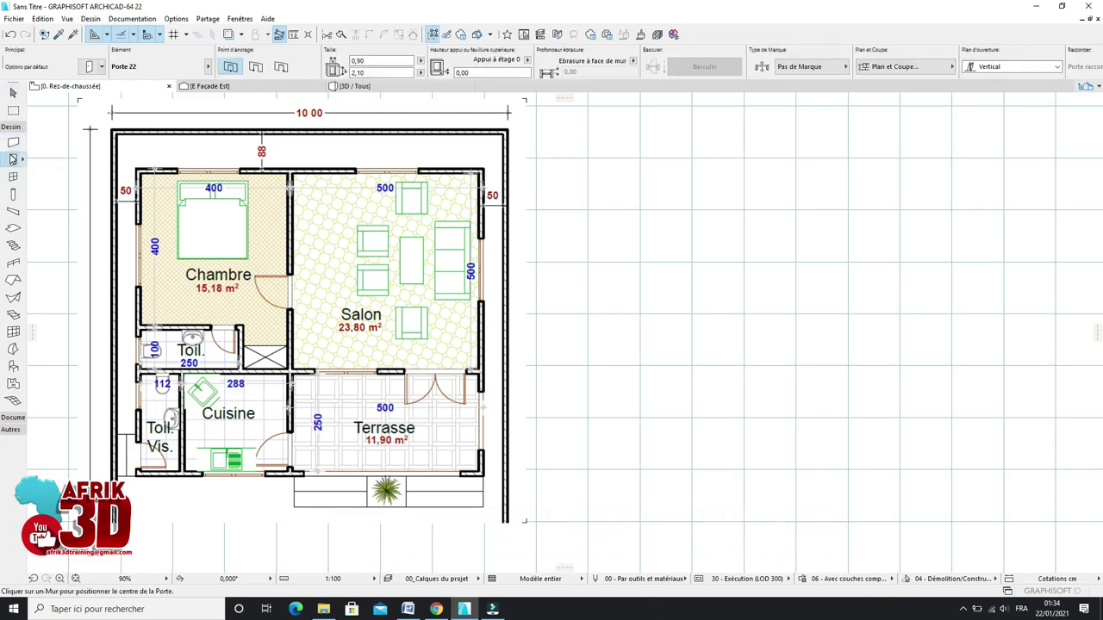
pyautogui.press('w')
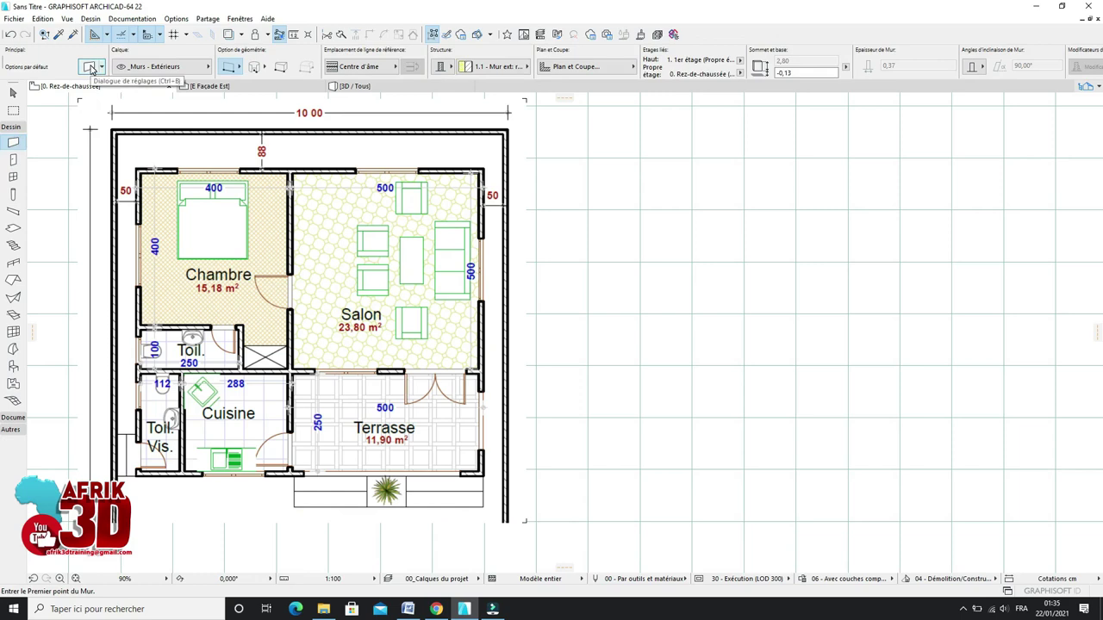
# Step: Open the Wall tool's default settings twice, moving the dialog clear of the plan, and close it each time
pyautogui.click(92, 68)
pyautogui.moveTo(580, 38); pyautogui.dragTo(640, 28)
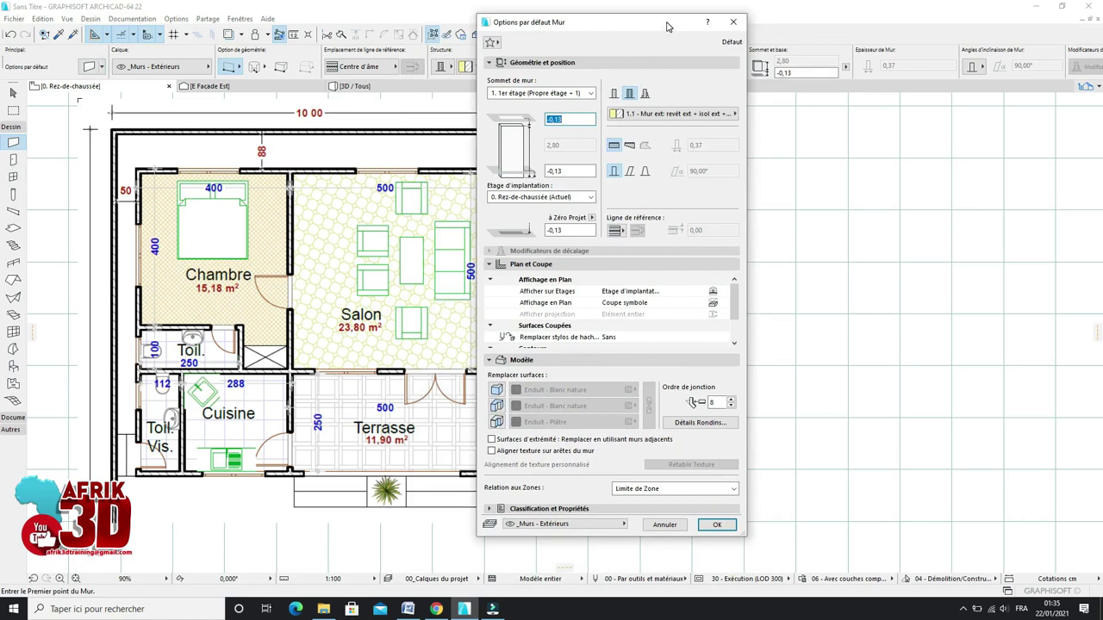
pyautogui.moveTo(668, 27); pyautogui.dragTo(725, 32)
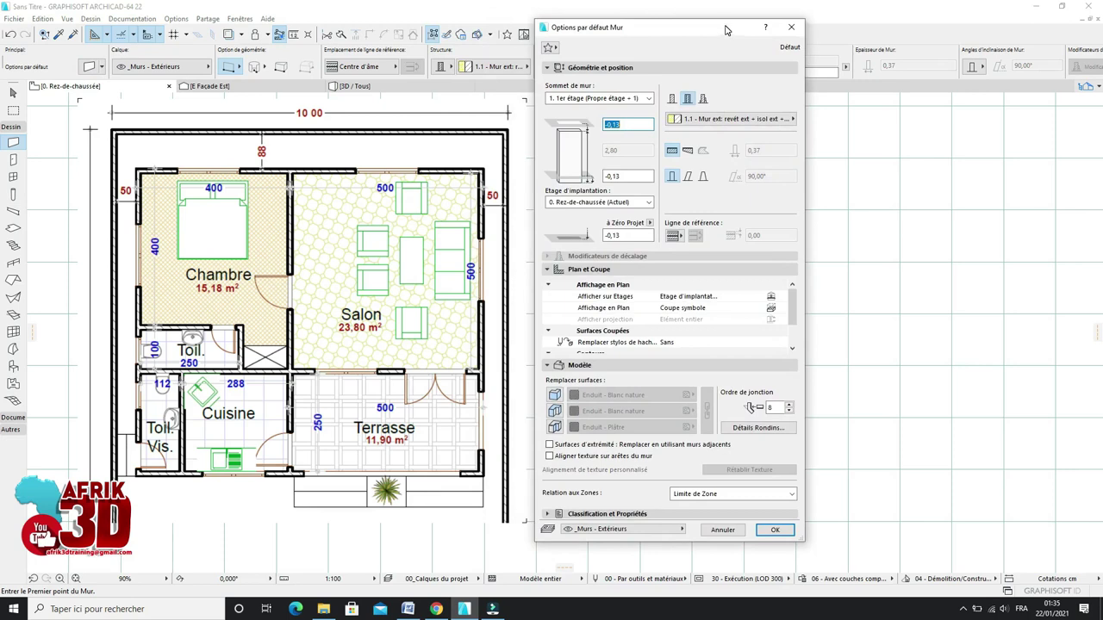
pyautogui.click(791, 27)
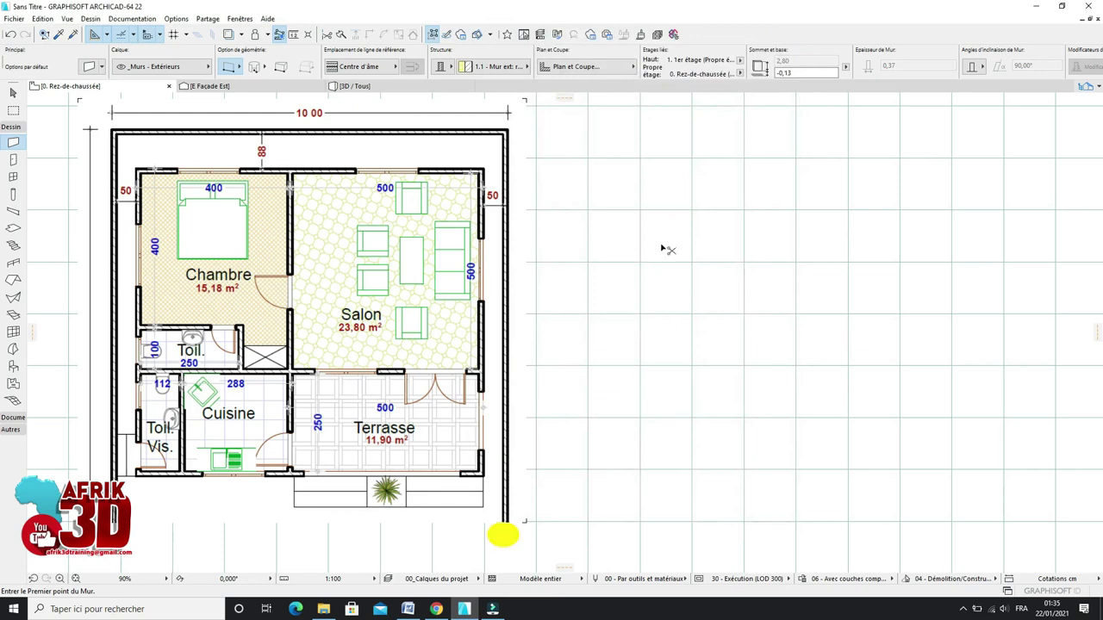
pyautogui.hotkey('ctrl', 'b')
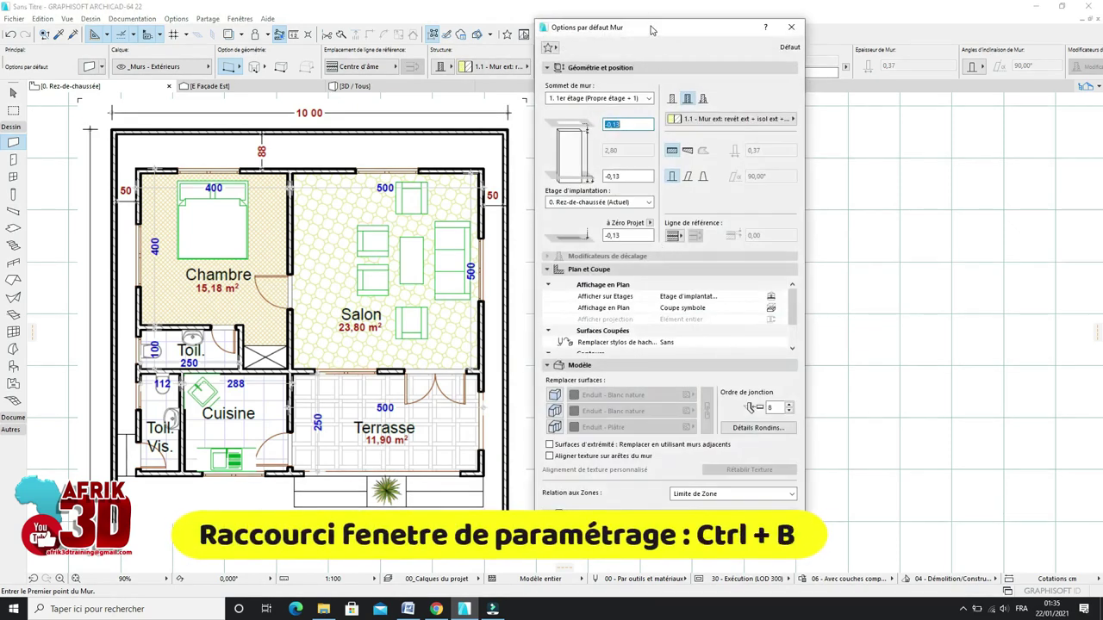
pyautogui.moveTo(654, 31); pyautogui.dragTo(699, 64)
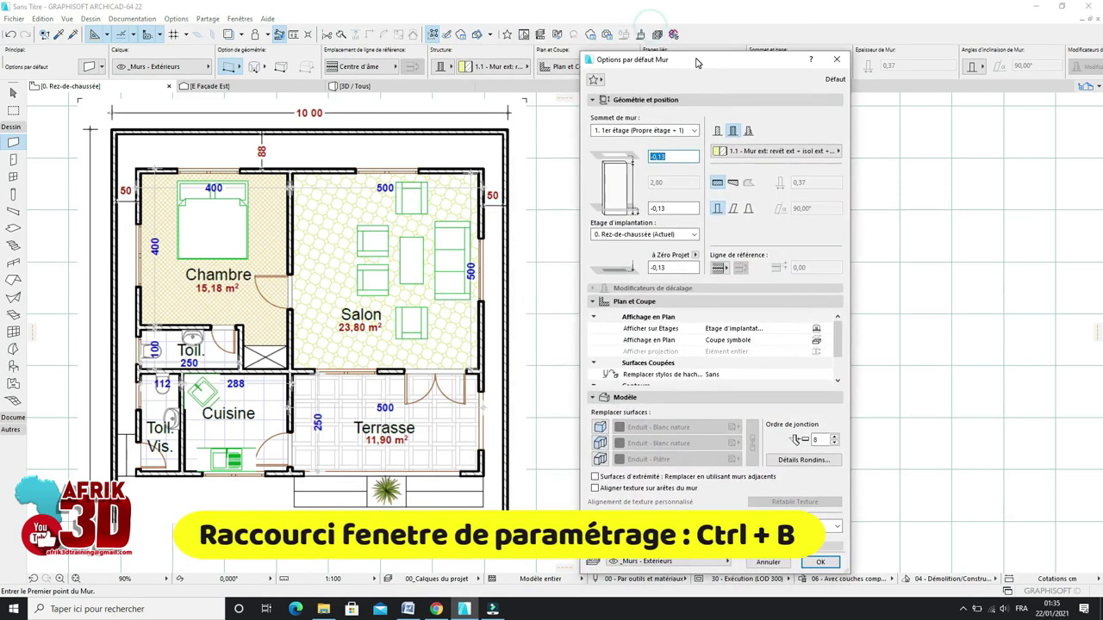
pyautogui.click(835, 61)
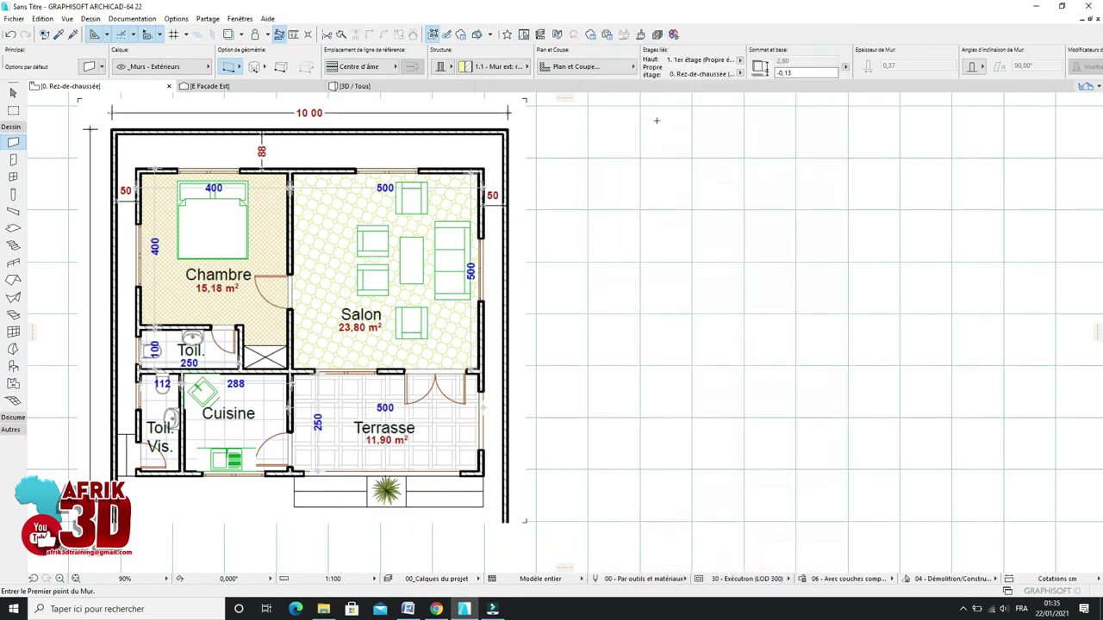
# Step: Reopen the wall default settings, collapse the Plan et Coupe section and keep Géométrie et position expanded
pyautogui.hotkey('ctrl', 't')
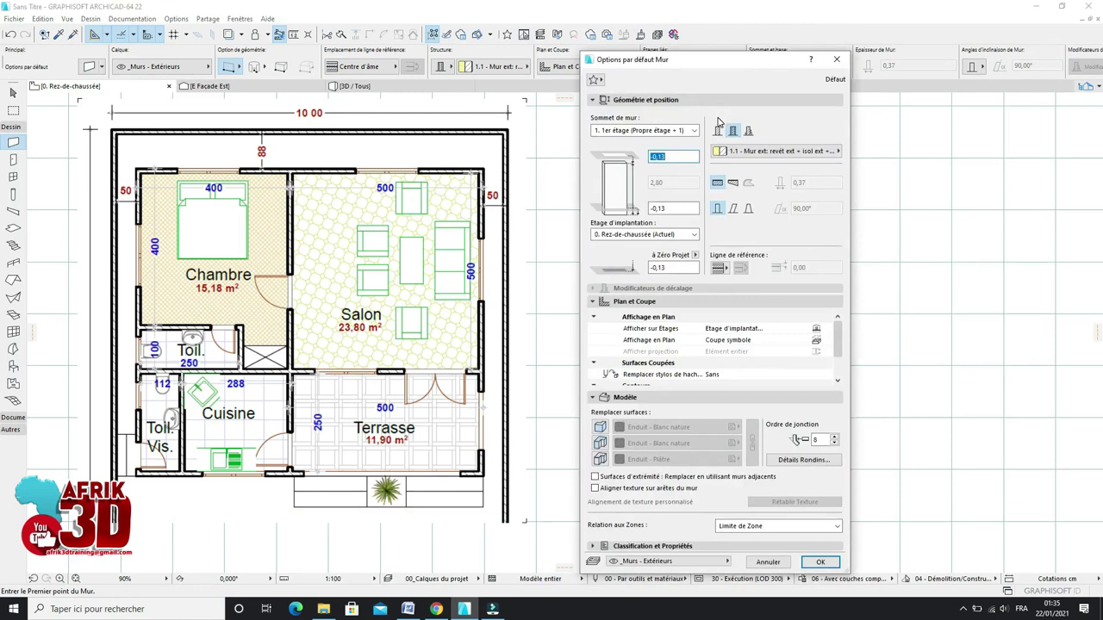
pyautogui.click(595, 100)
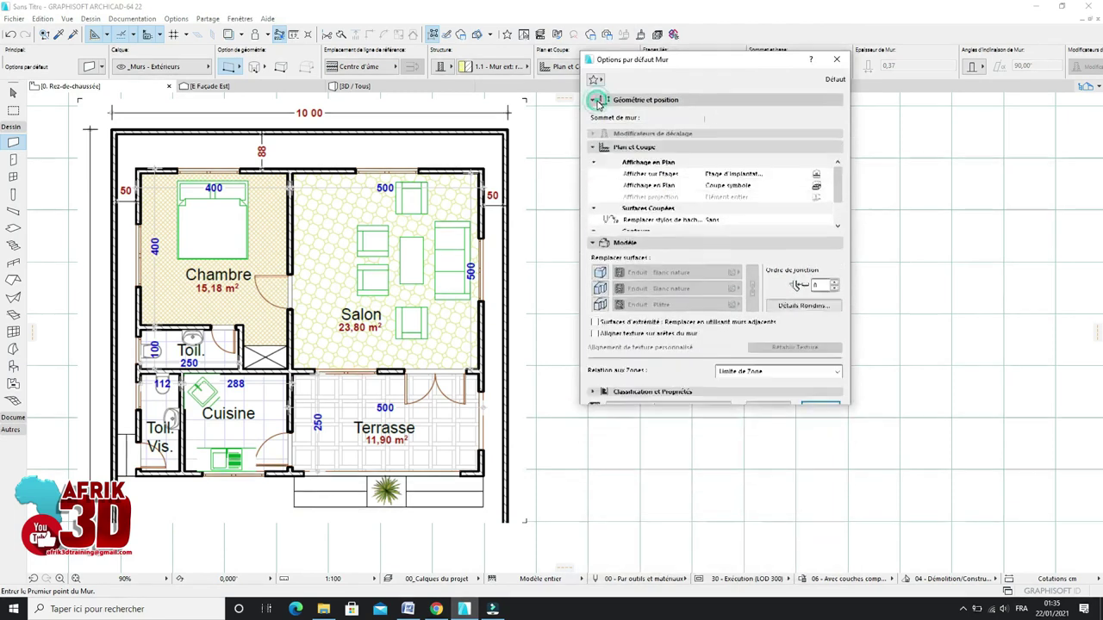
pyautogui.click(595, 127)
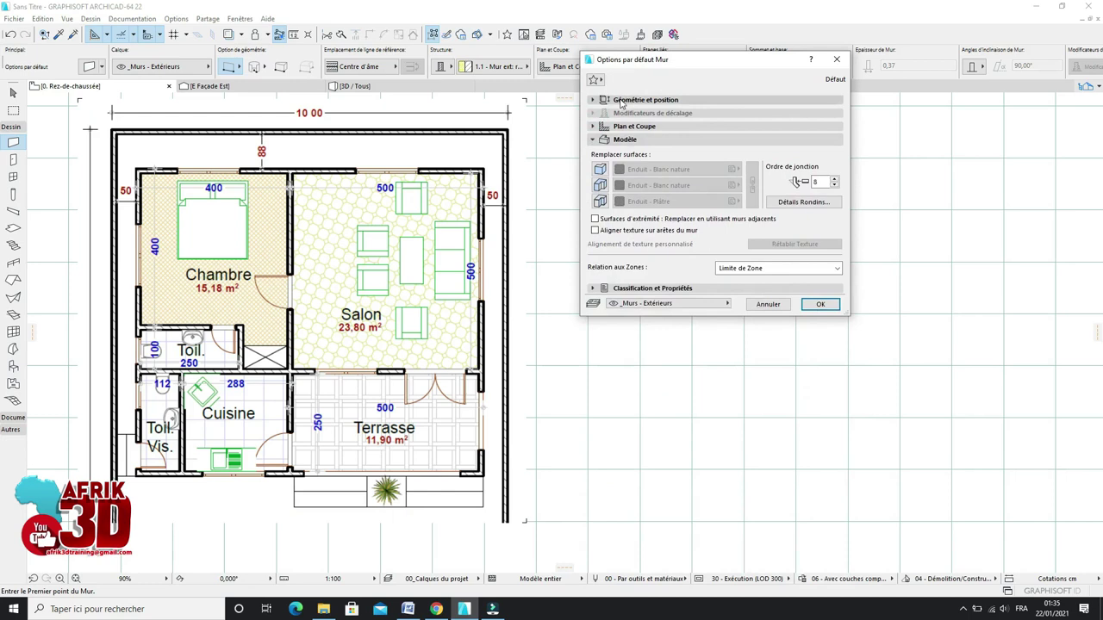
pyautogui.click(593, 101)
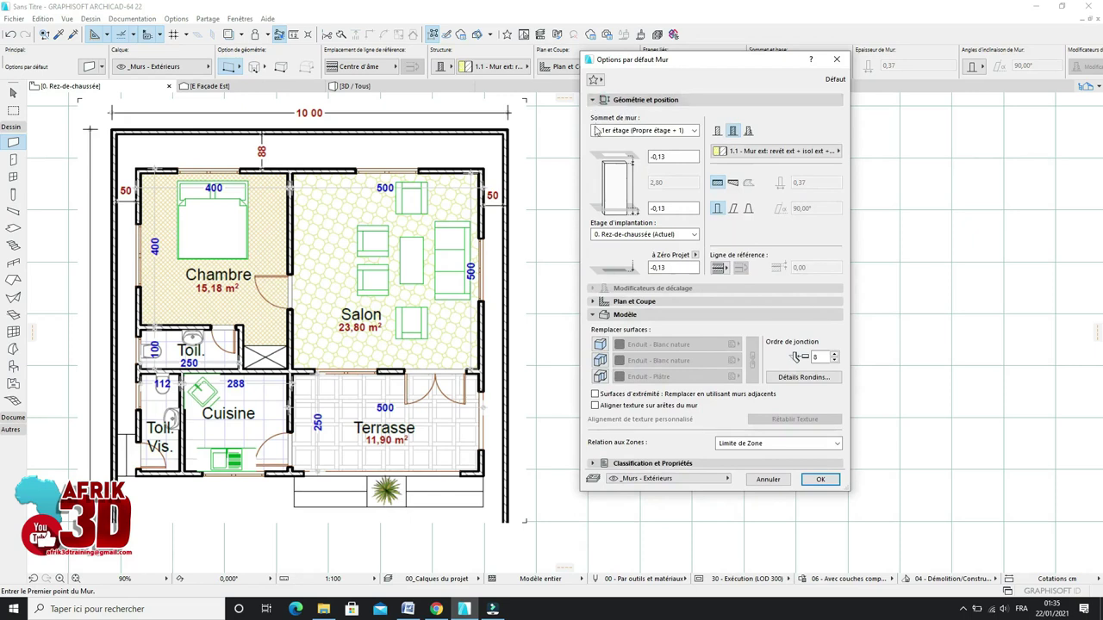
# Step: Set the wall top to Non lié and the wall height to 3,00 m
pyautogui.click(690, 131)
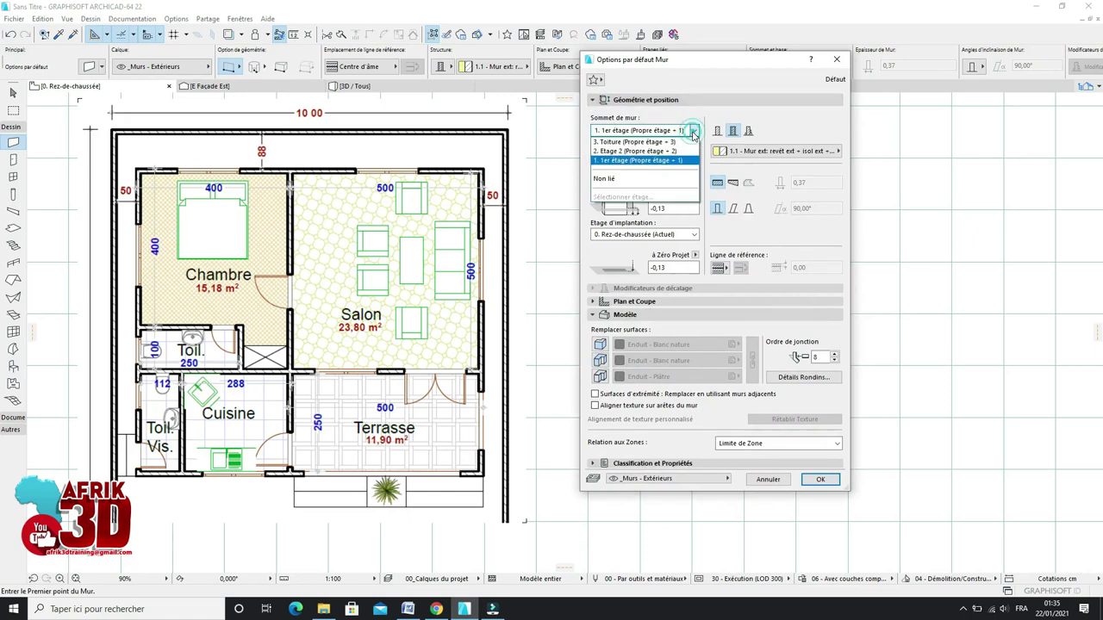
pyautogui.click(620, 178)
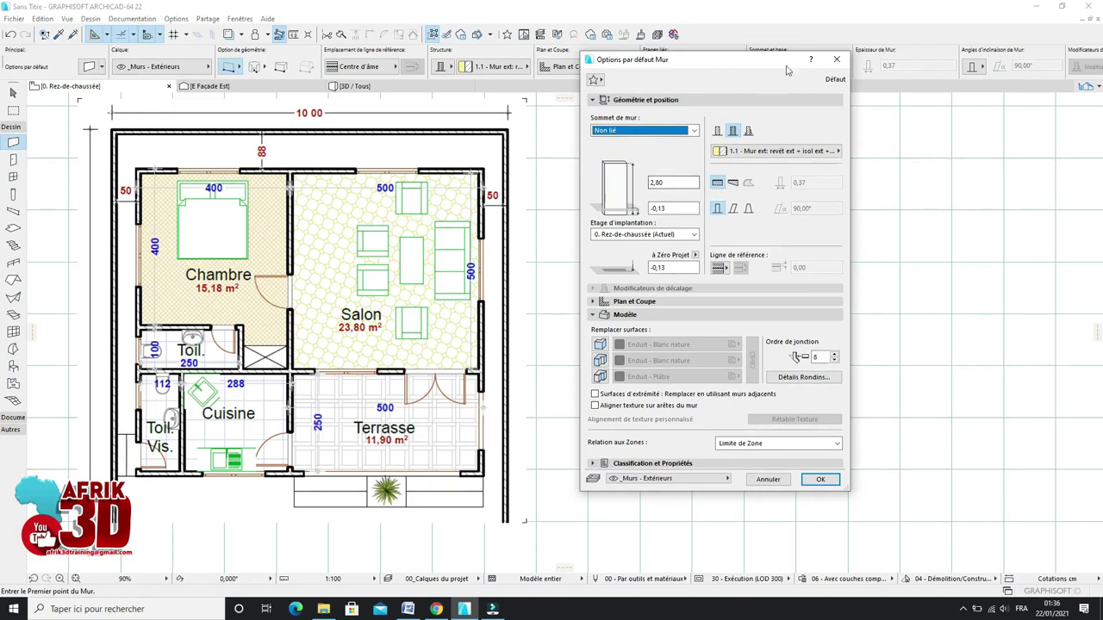
pyautogui.click(672, 183)
pyautogui.write('3')
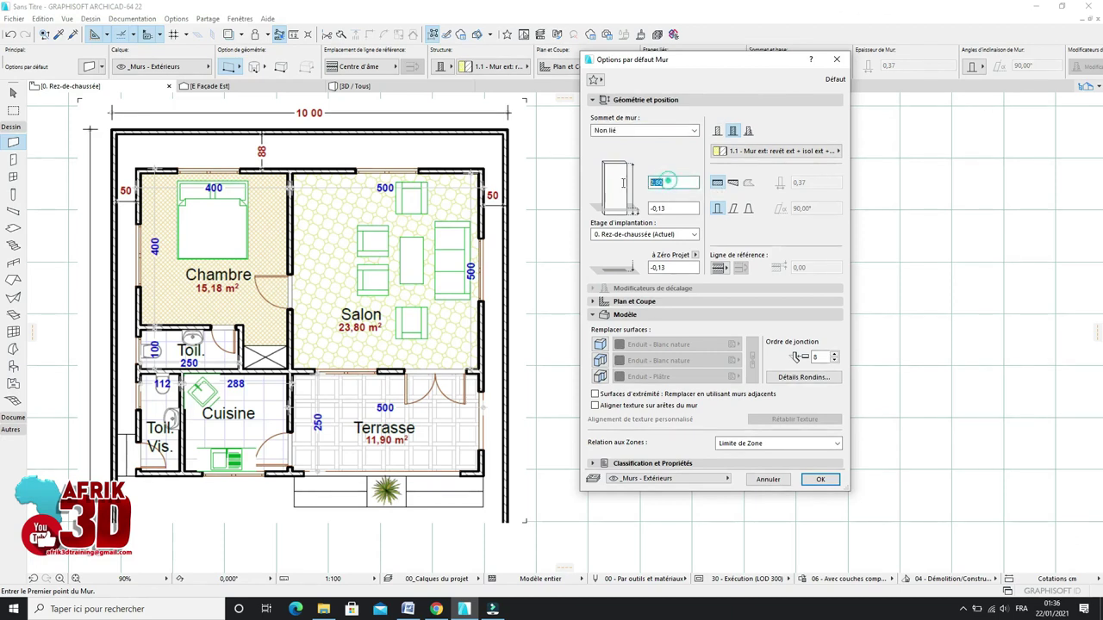
pyautogui.write(',00')
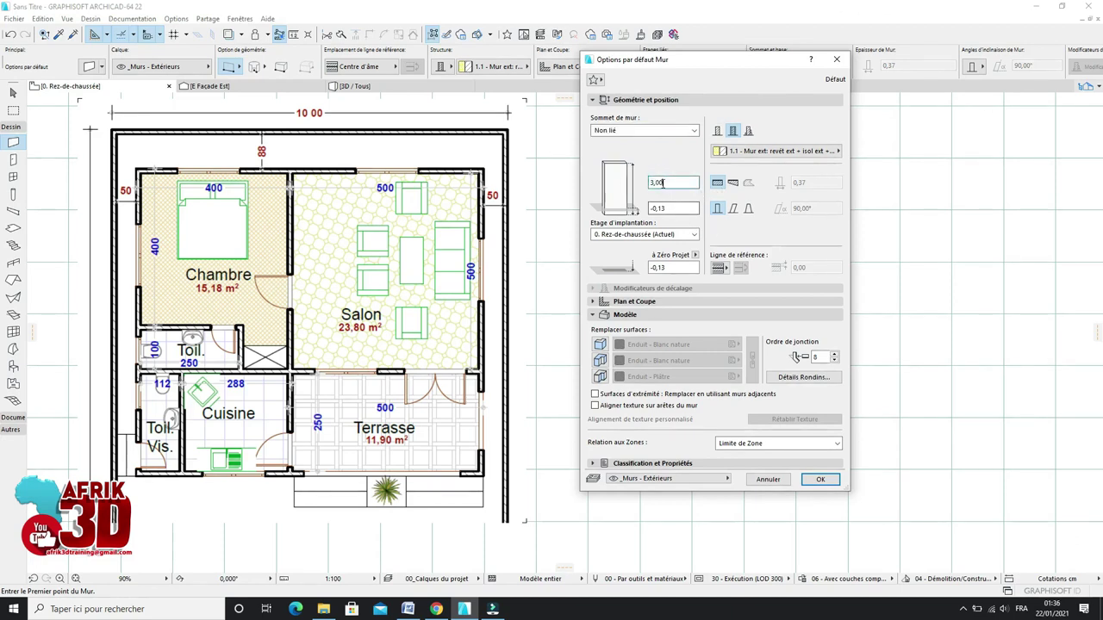
# Step: Set the wall's base offset from its home storey to 0,00 m, keeping the wall top at Non lié
pyautogui.click(671, 209)
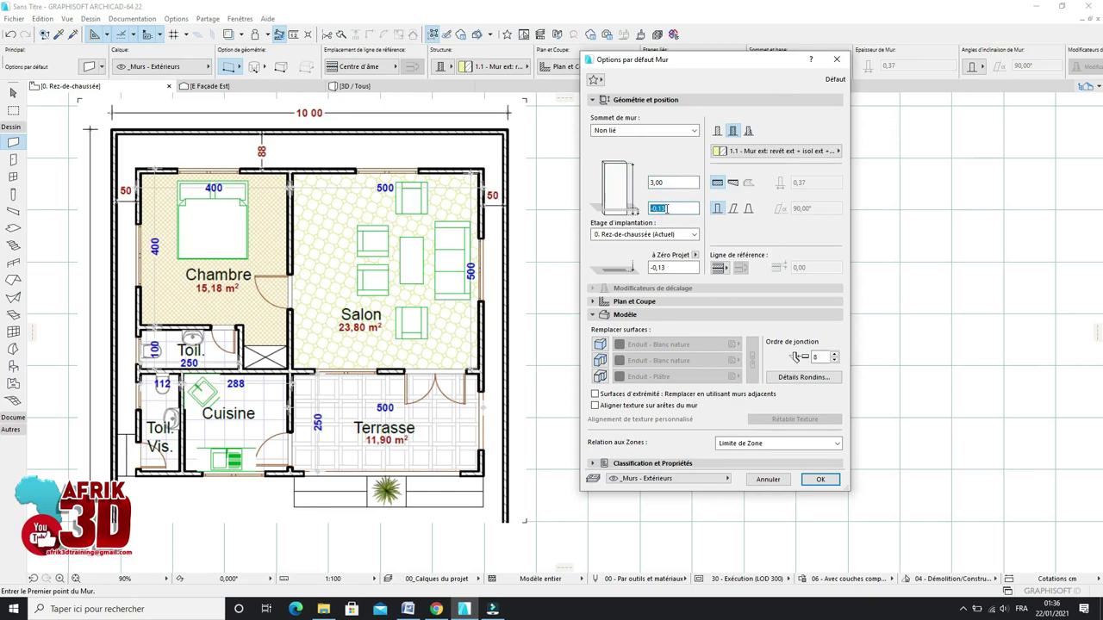
pyautogui.write('0')
pyautogui.press('Return')
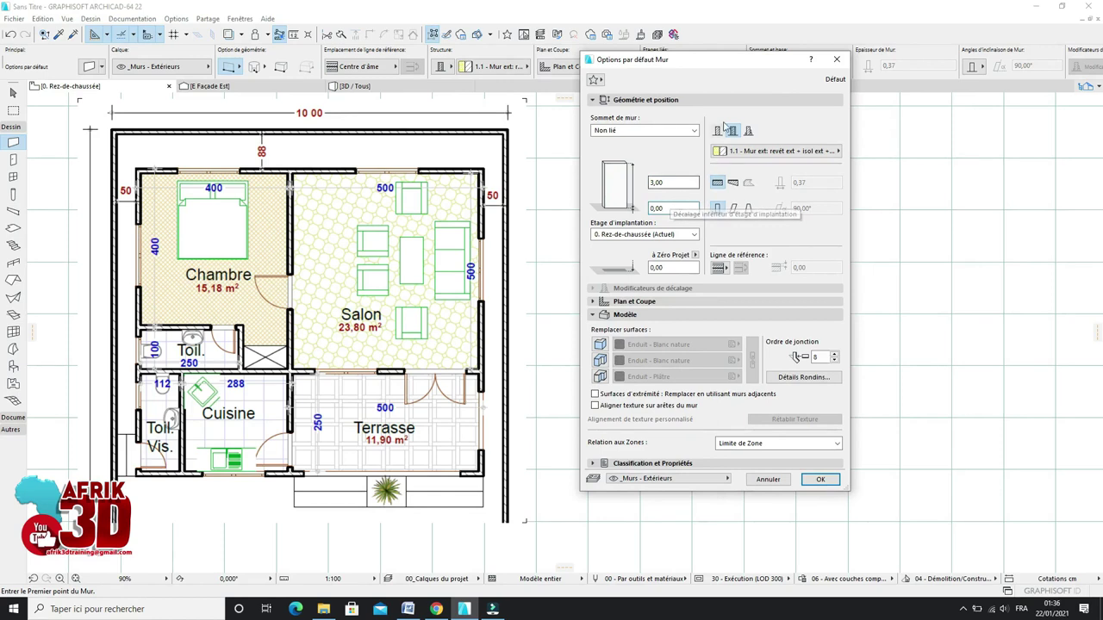
pyautogui.click(634, 131)
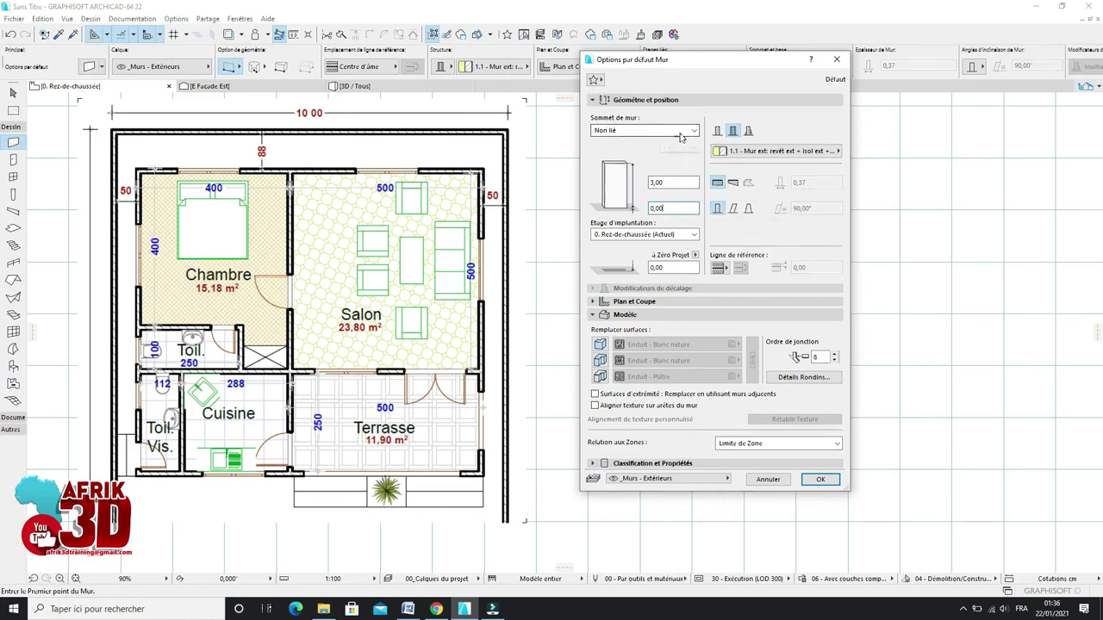
pyautogui.click(645, 166)
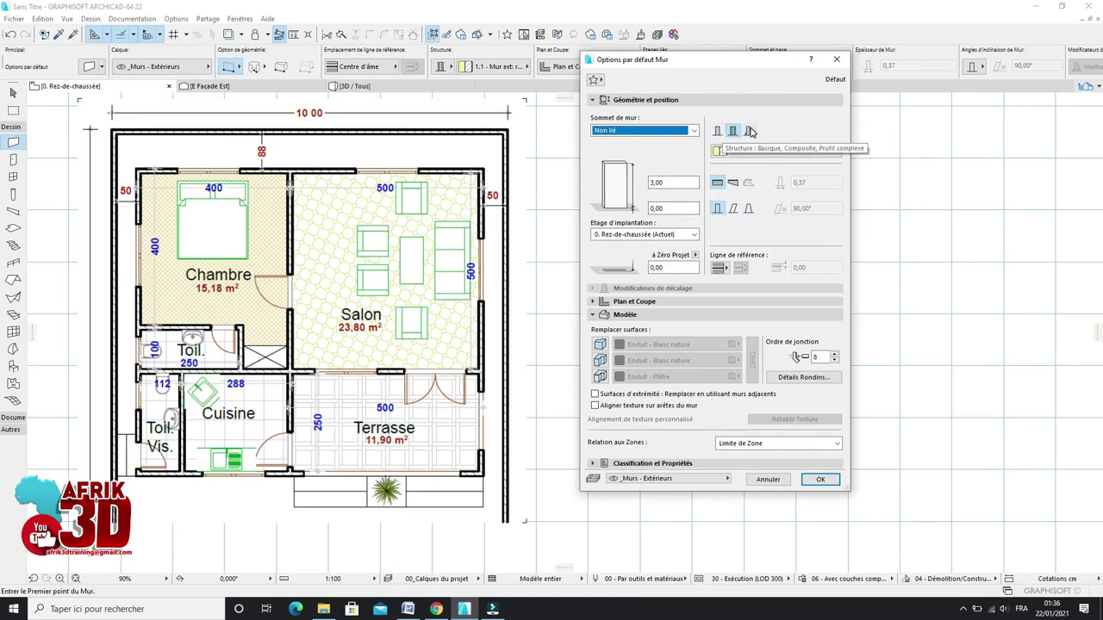
# Step: Compare the basic, composite and complex profile wall structures by selecting each in turn
pyautogui.click(717, 131)
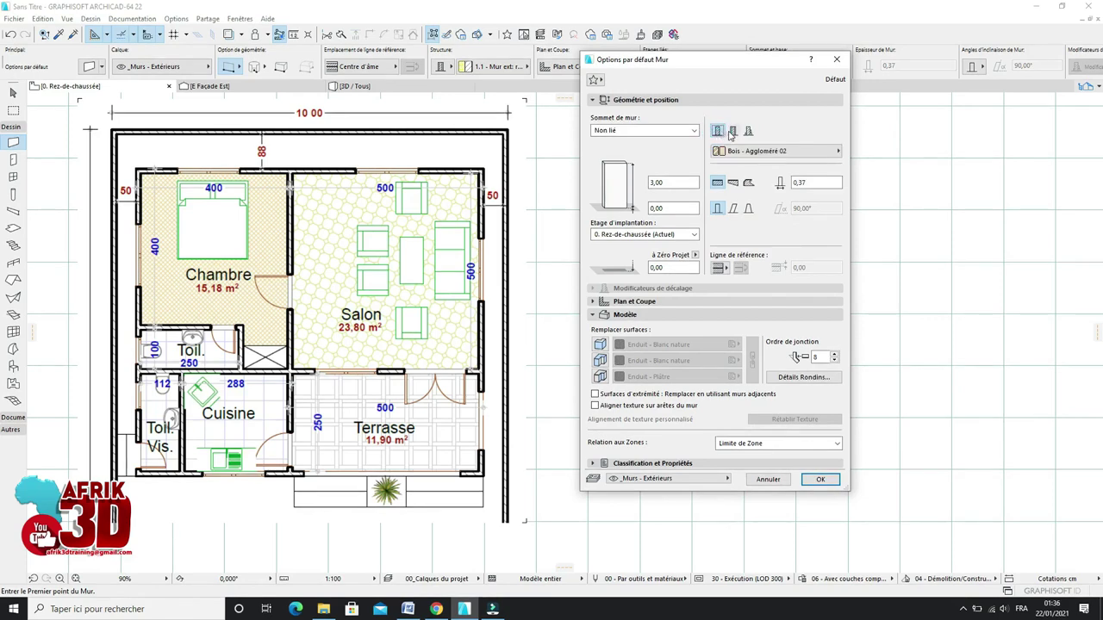
pyautogui.click(733, 132)
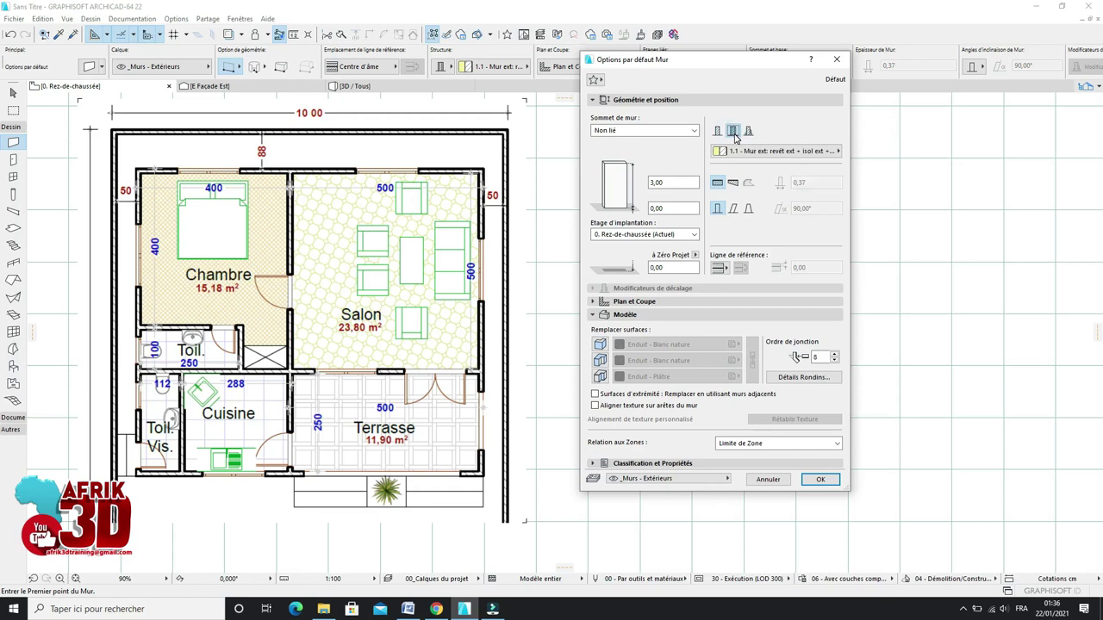
pyautogui.click(749, 131)
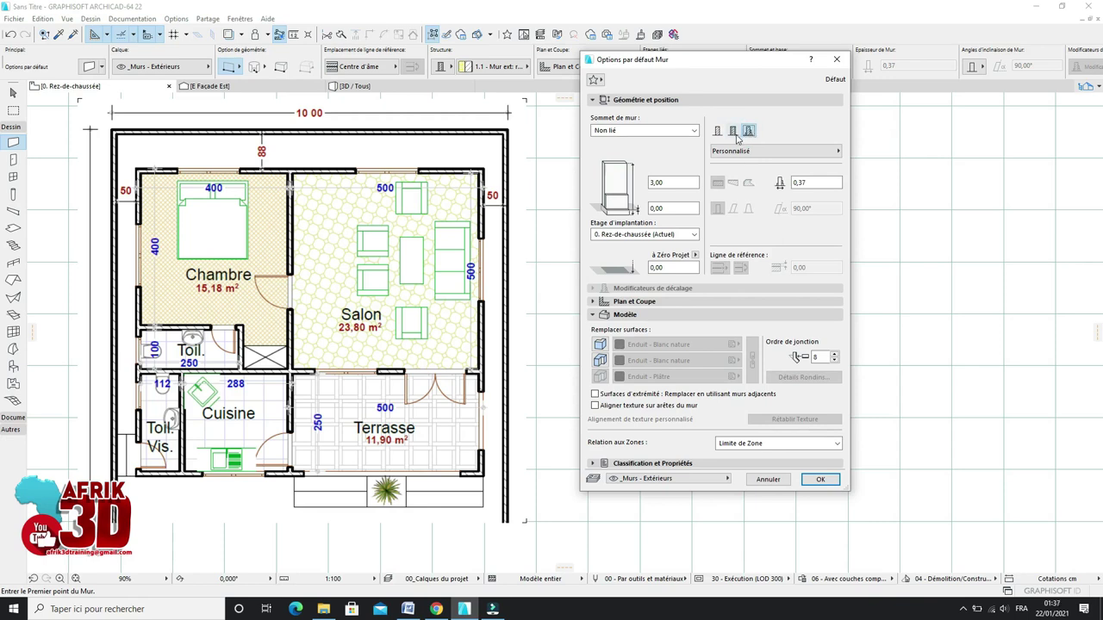
# Step: Choose the basic wall structure, look through its building materials and dismiss the list
pyautogui.click(717, 133)
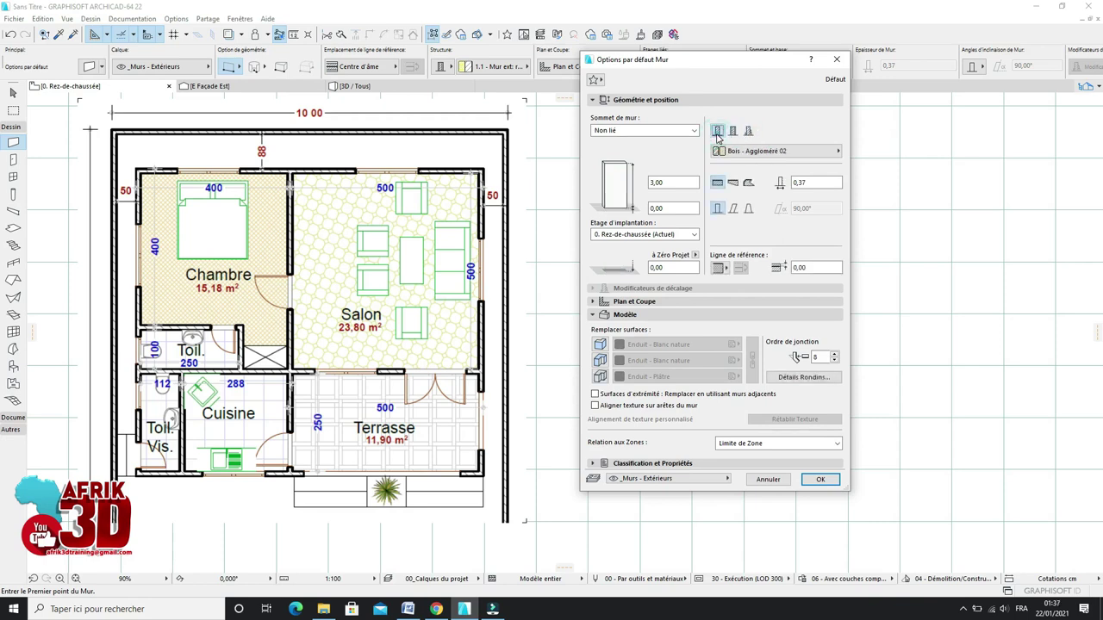
pyautogui.click(754, 151)
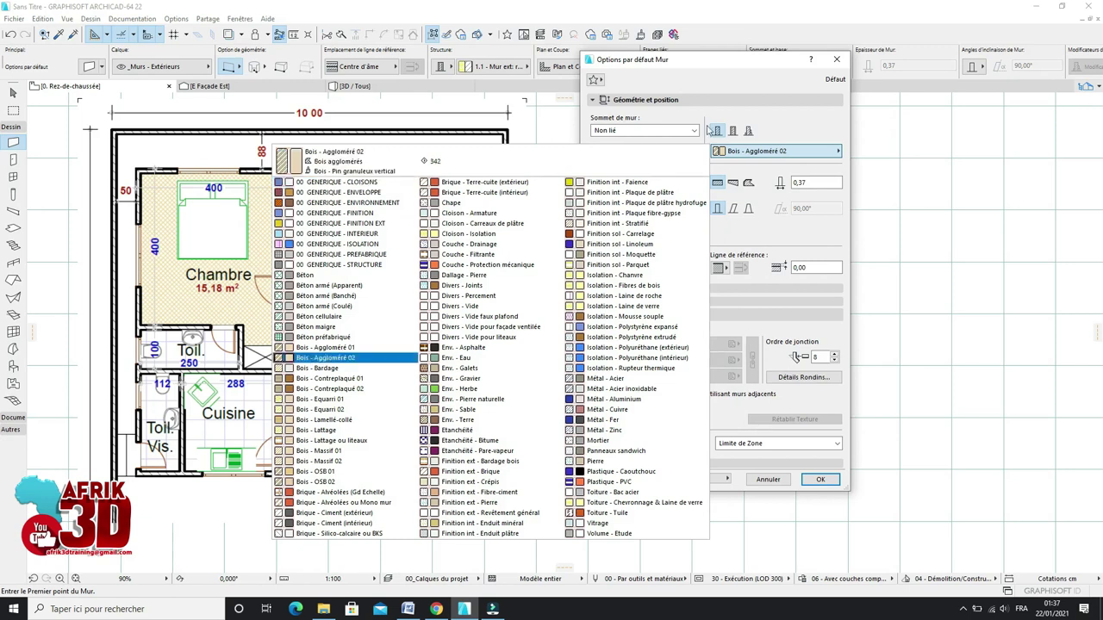
pyautogui.click(734, 136)
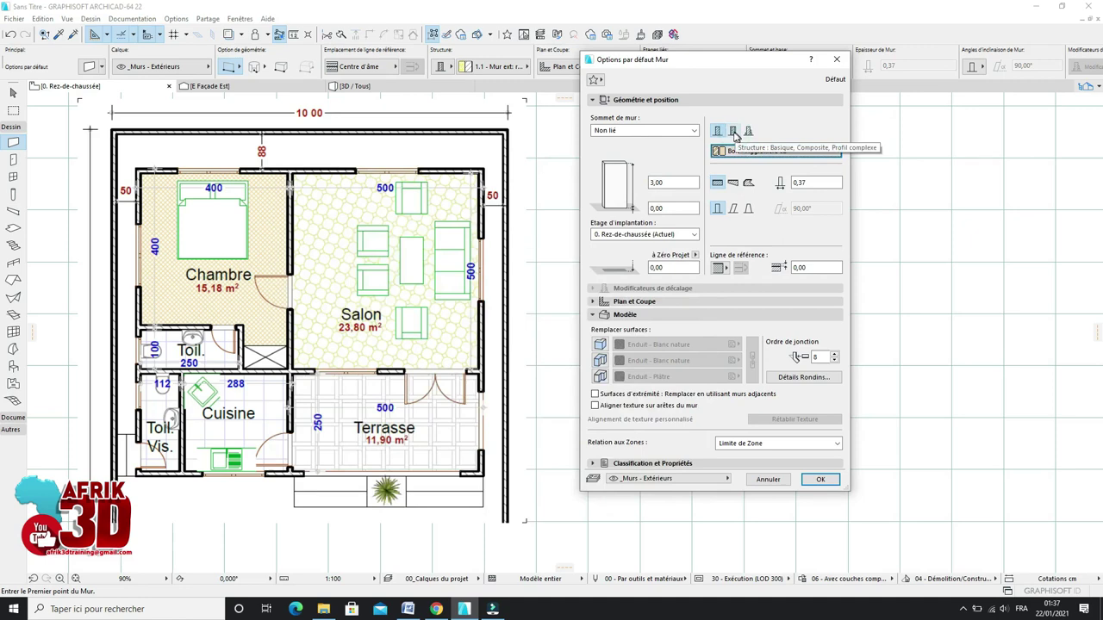
# Step: Choose the composite wall structure and examine the available composites, moving the settings dialog to make room for the list
pyautogui.click(734, 133)
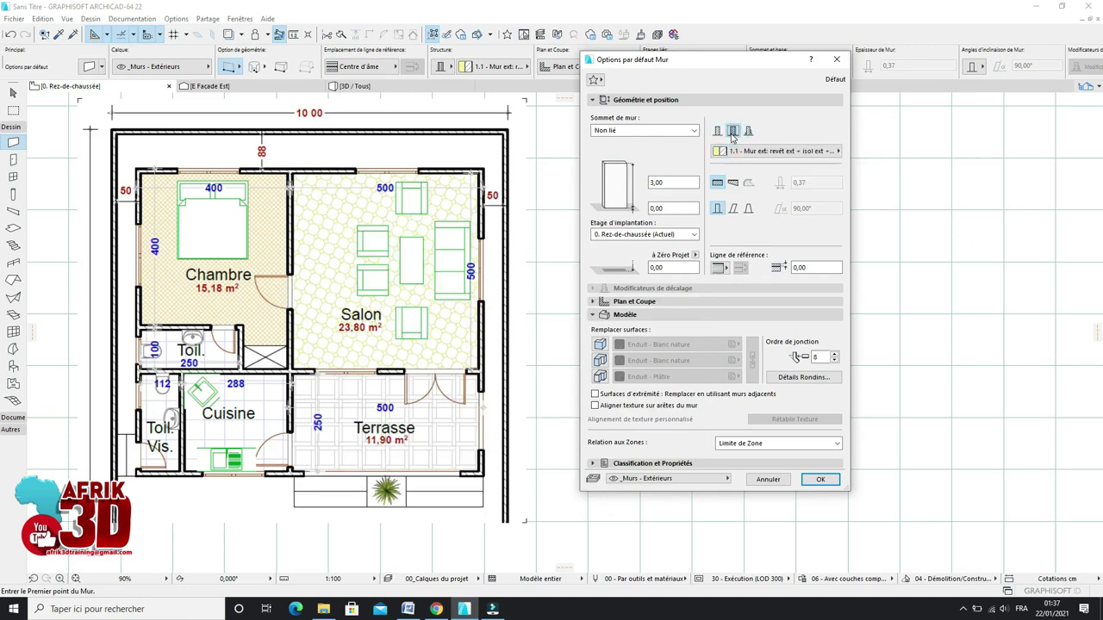
pyautogui.click(762, 154)
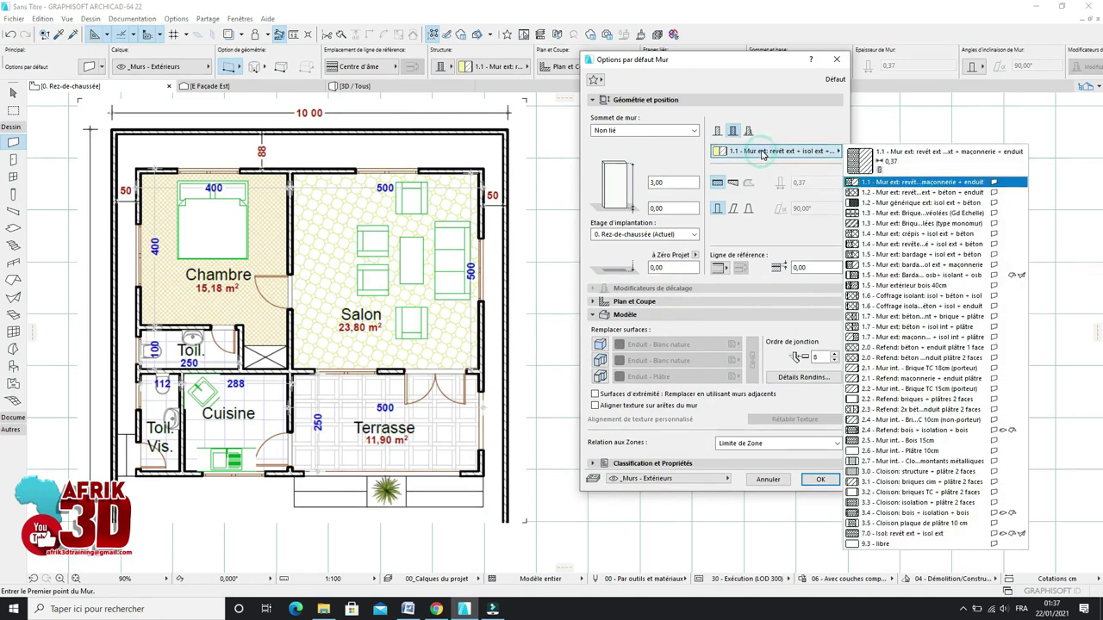
pyautogui.click(819, 152)
pyautogui.click(815, 150)
pyautogui.click(825, 152)
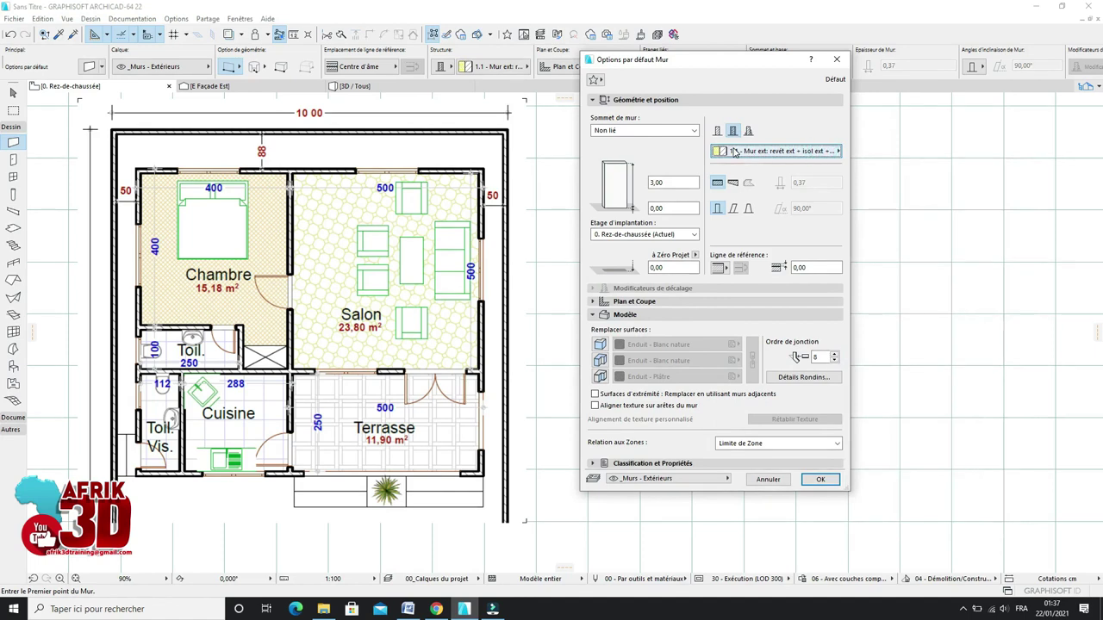
pyautogui.click(815, 152)
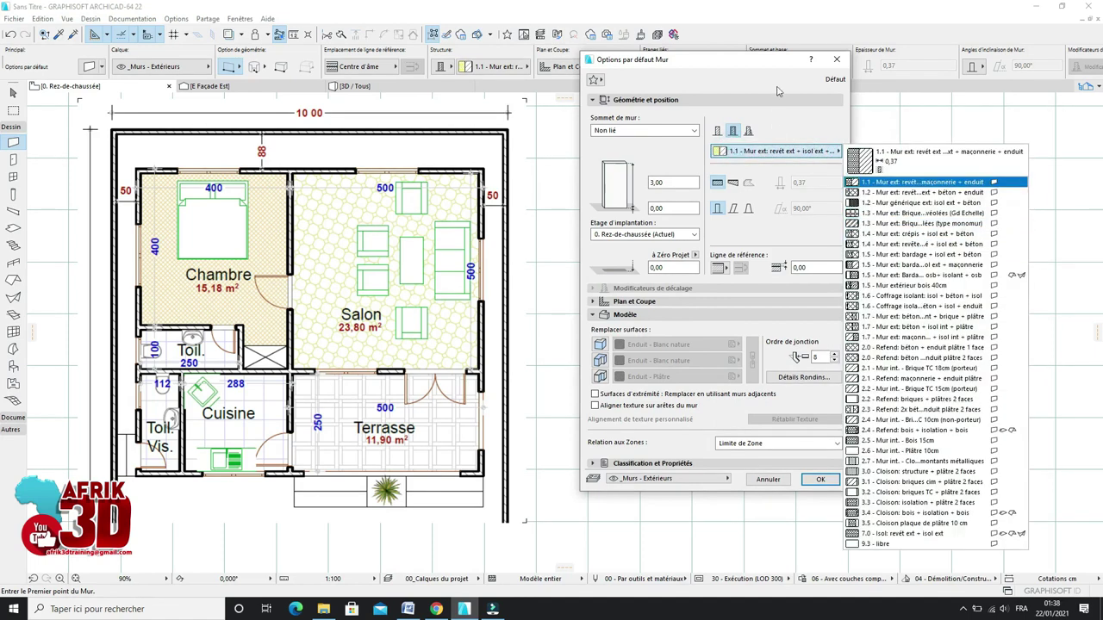
pyautogui.click(767, 61)
pyautogui.moveTo(767, 60); pyautogui.dragTo(491, 54)
pyautogui.click(538, 147)
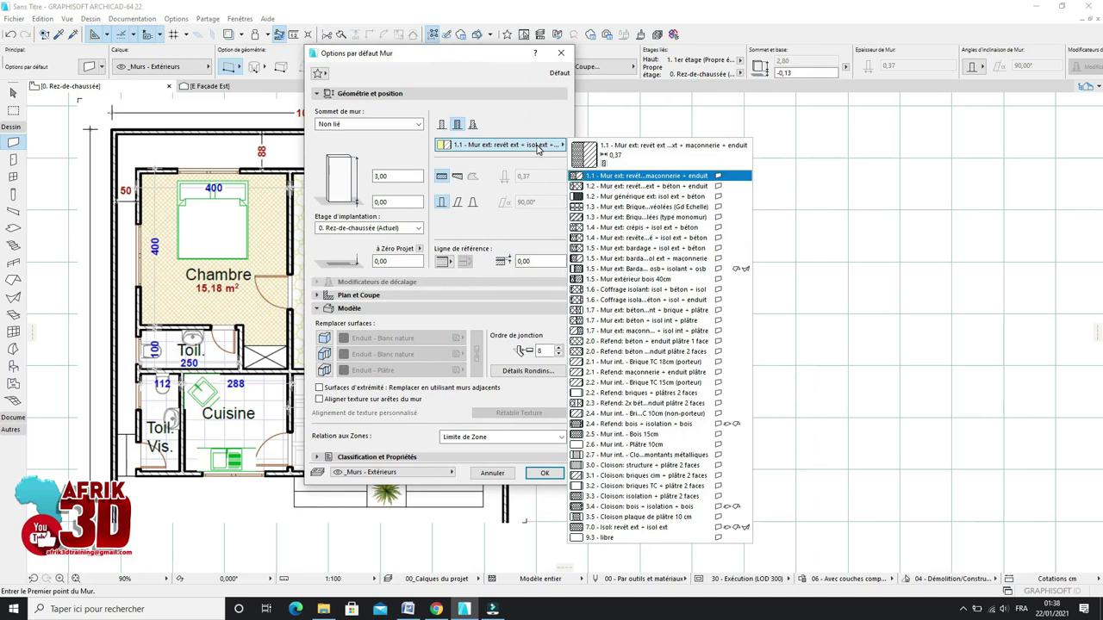
pyautogui.click(538, 148)
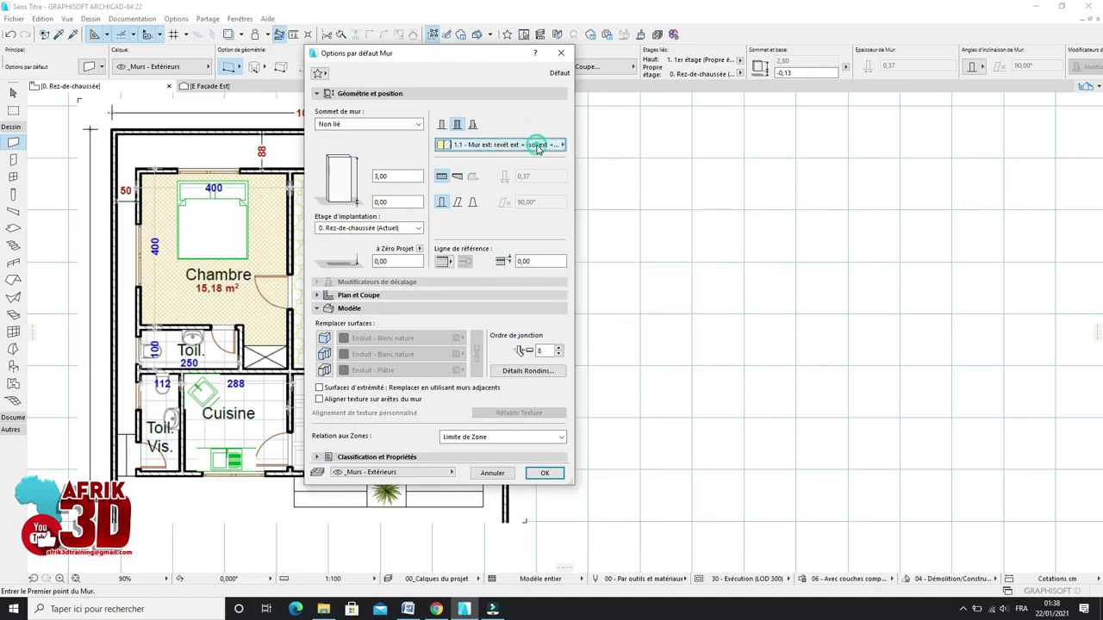
# Step: Switch the wall to the basic structure and assign the Finition sol - Linoleum building material
pyautogui.click(441, 124)
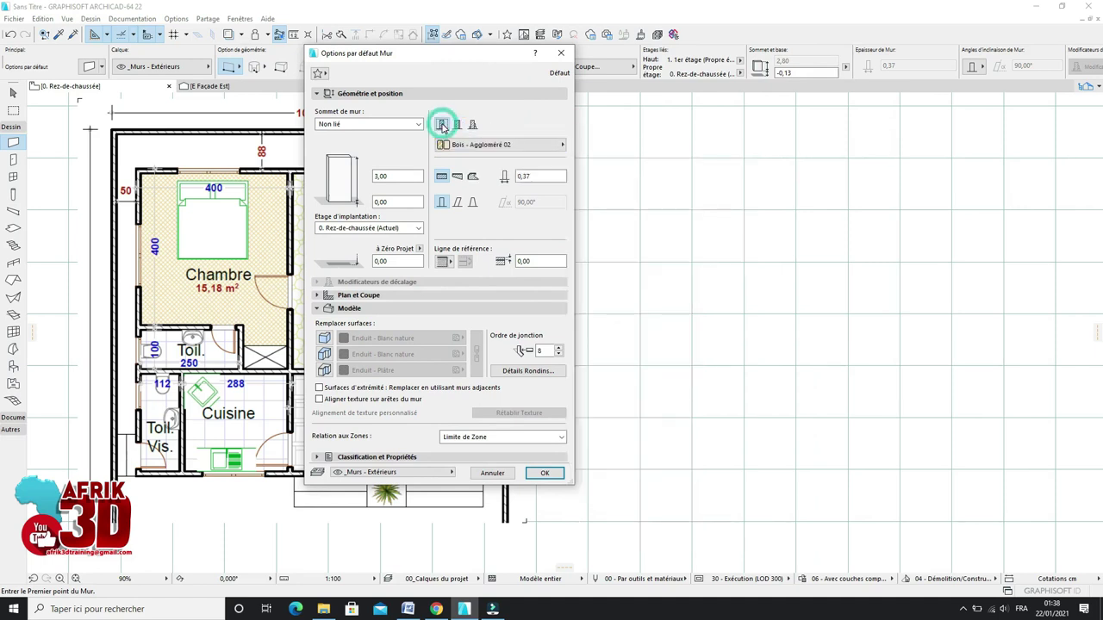
pyautogui.click(500, 145)
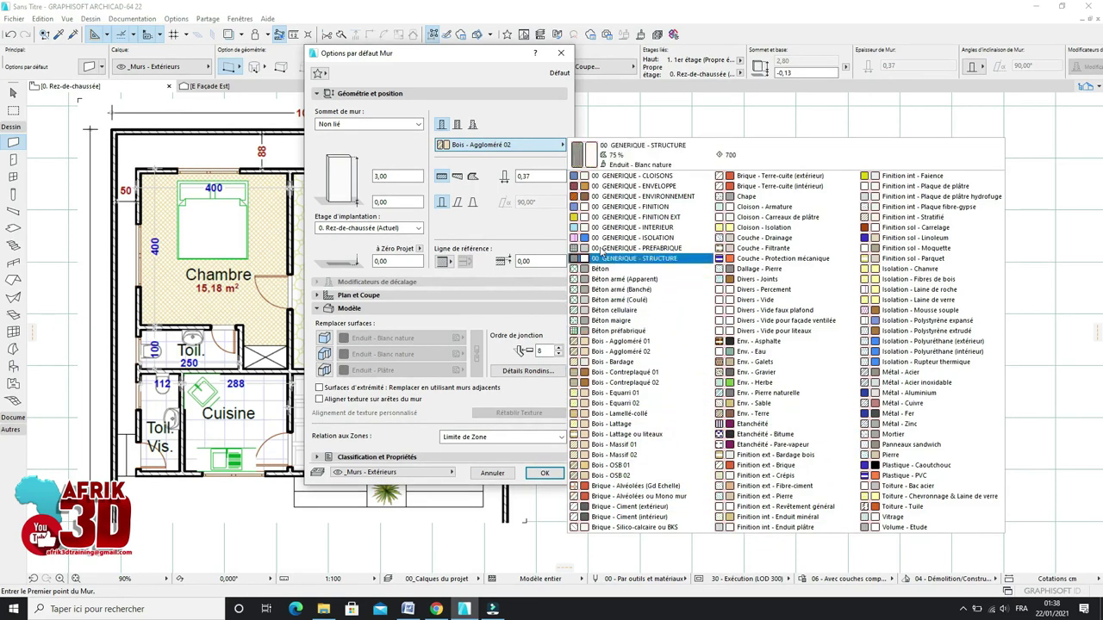
pyautogui.click(871, 237)
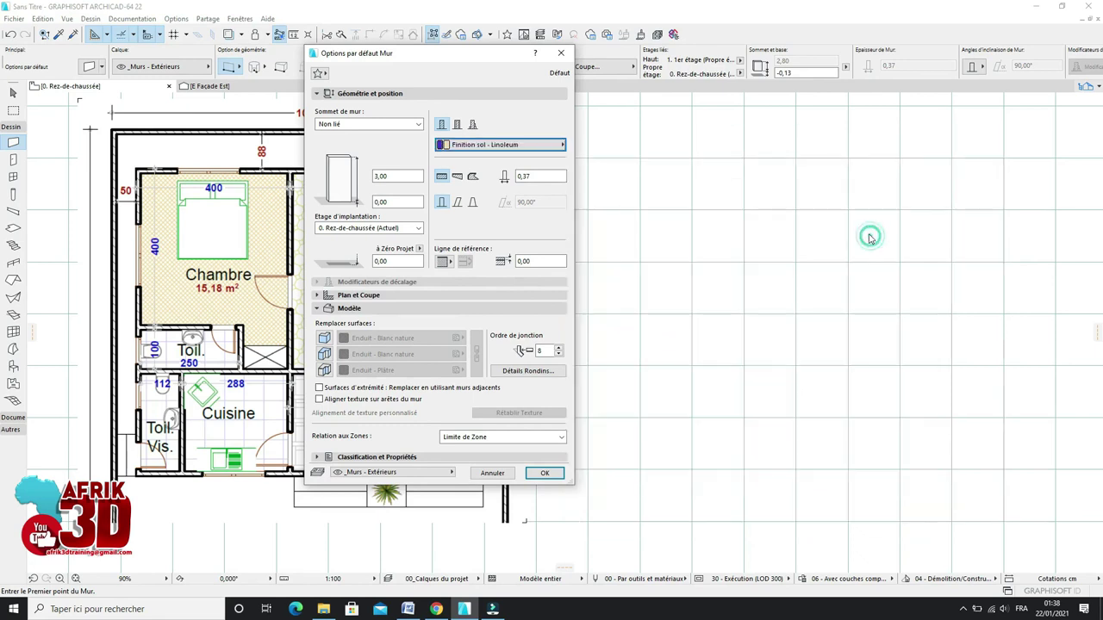
# Step: Uncover the plan by moving the wall settings dialog aside and set the wall thickness to 0,12 m
pyautogui.moveTo(463, 54); pyautogui.dragTo(718, 42)
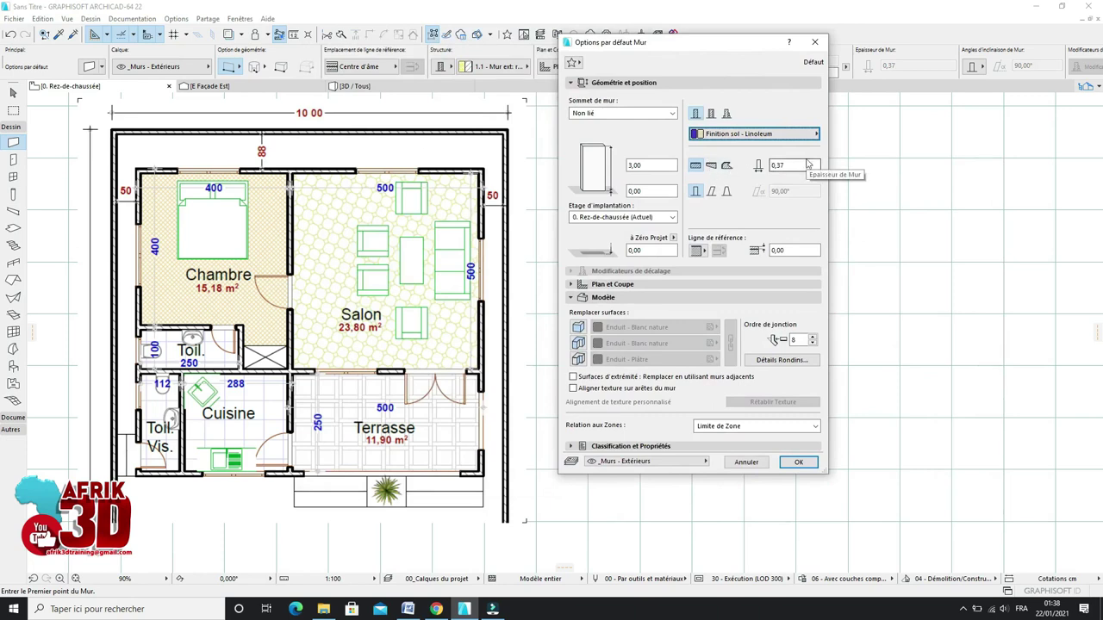
pyautogui.doubleClick(772, 167)
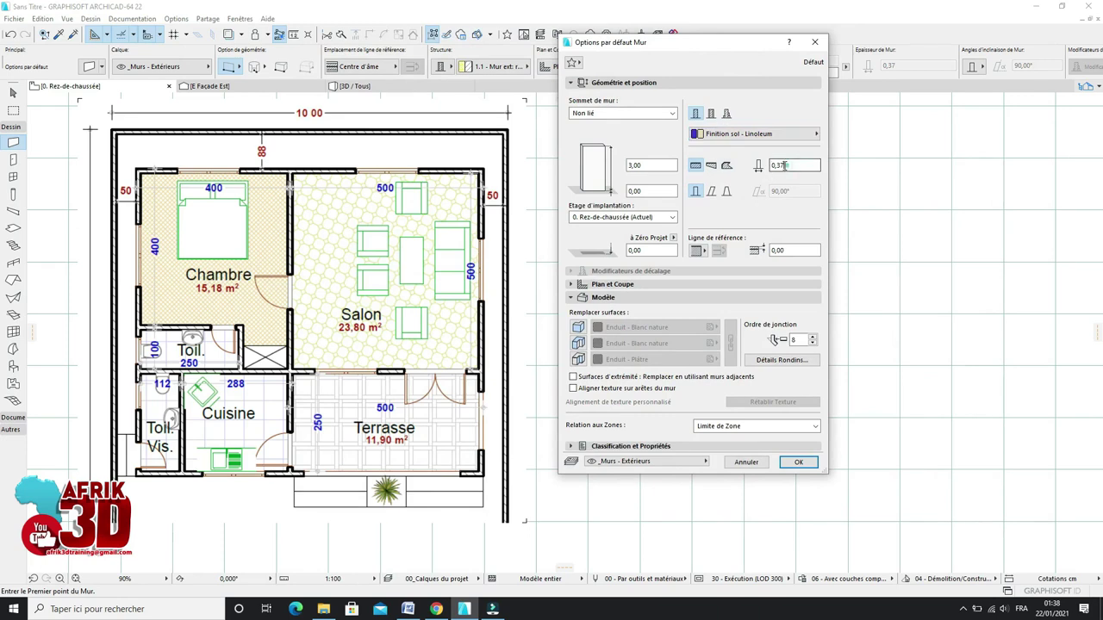
pyautogui.write('0,12')
pyautogui.click(804, 167)
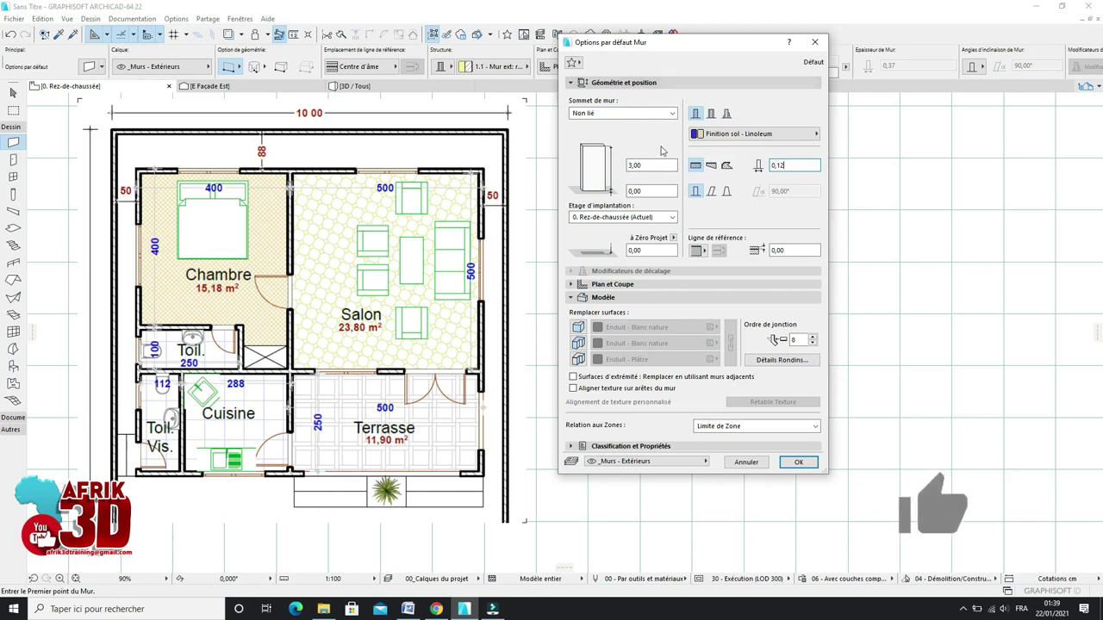
# Step: Examine the wall's floor plan and section display settings, including cut surfaces and contours, and collapse them again
pyautogui.click(666, 284)
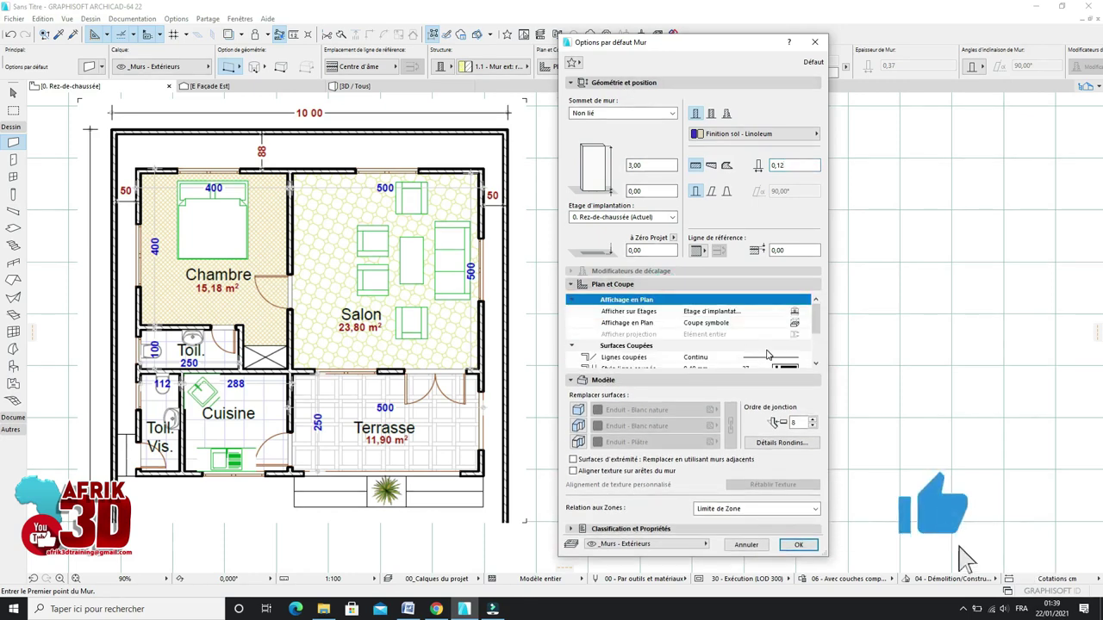
pyautogui.moveTo(816, 320)
pyautogui.mouseDown()
pyautogui.moveTo(819, 362)
pyautogui.moveTo(815, 319)
pyautogui.mouseUp()
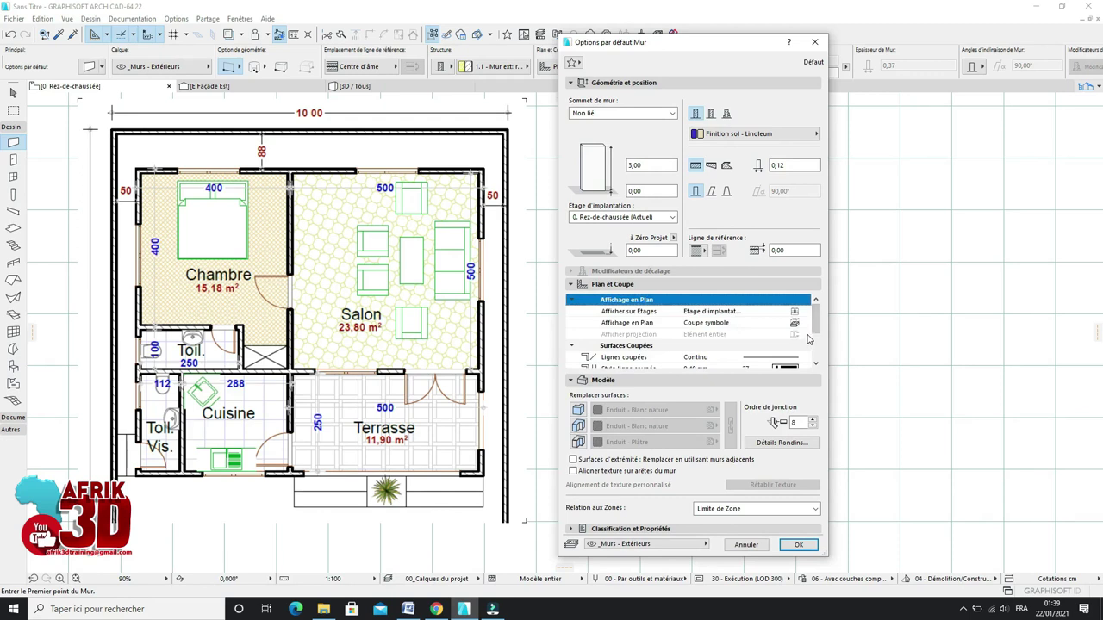
pyautogui.scroll(-3, 808, 337)
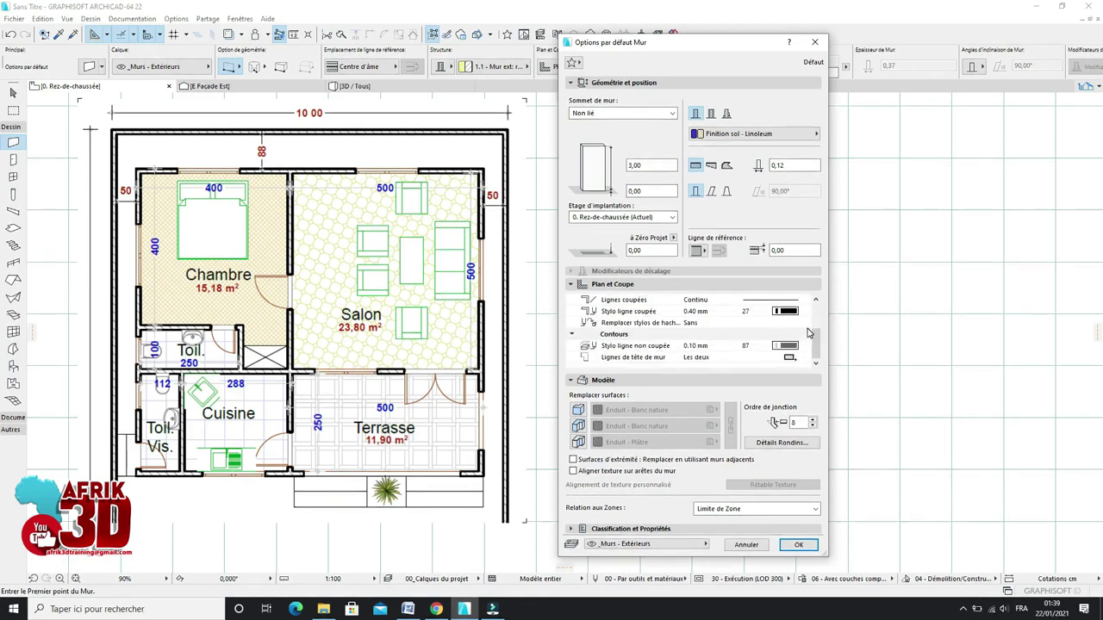
pyautogui.scroll(3, 811, 343)
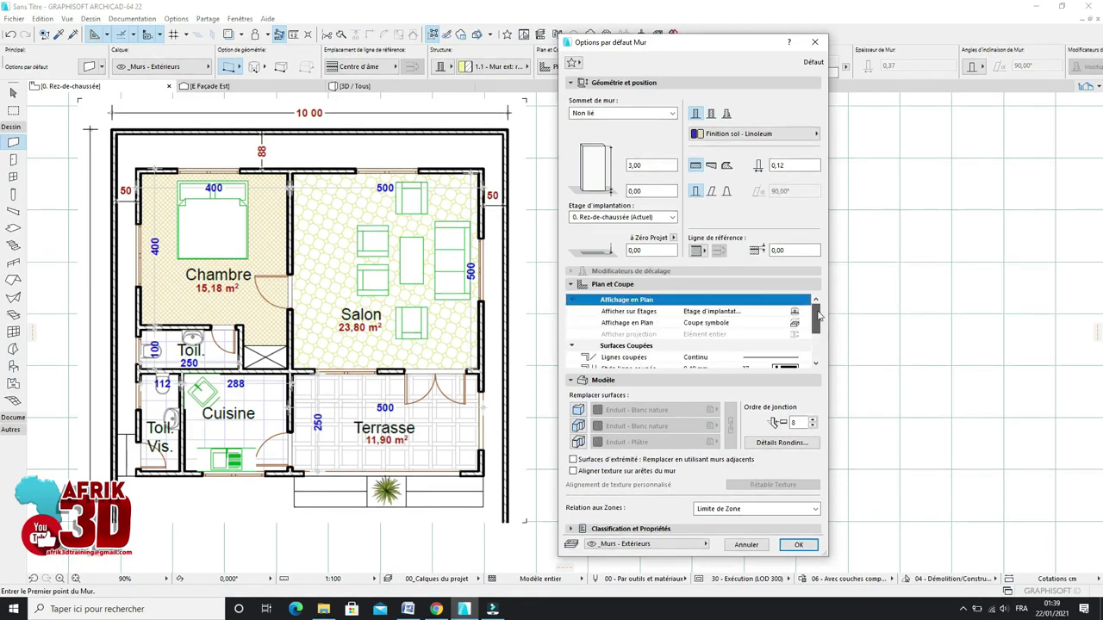
pyautogui.click(573, 285)
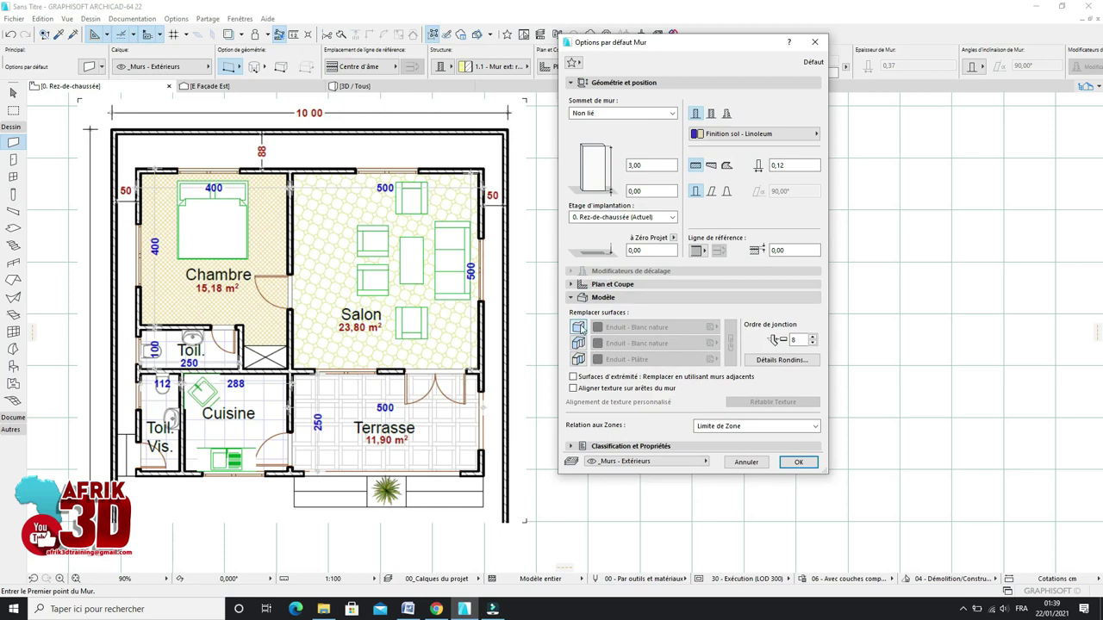
# Step: Enable the surface overrides for the wall's exterior face, lateral edges and interior face
pyautogui.click(578, 327)
pyautogui.click(579, 343)
pyautogui.click(580, 359)
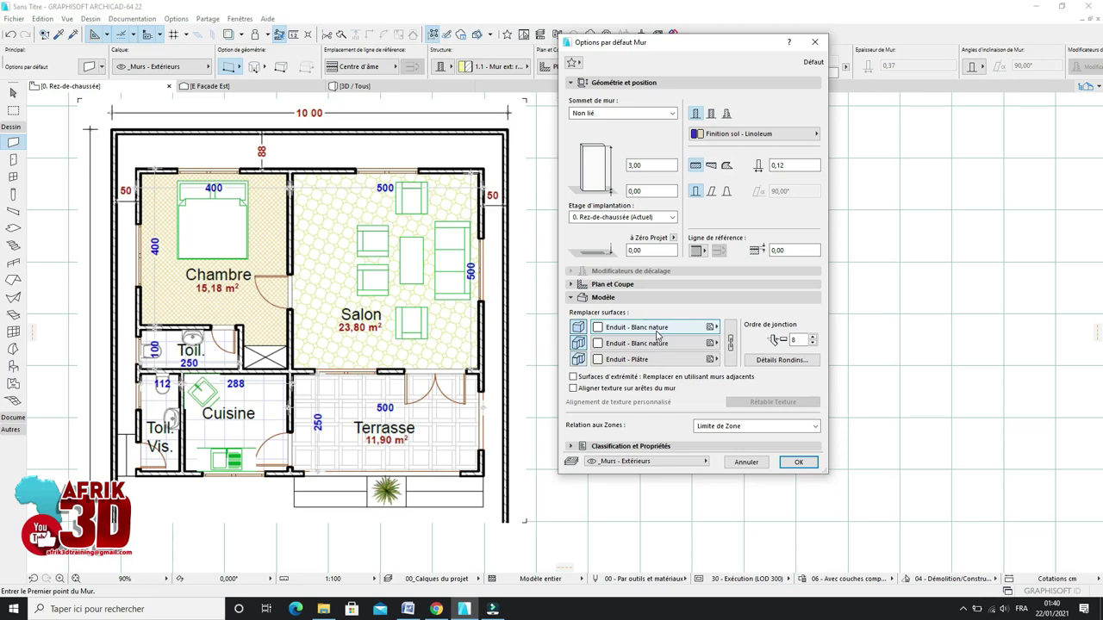
# Step: Browse the available surfaces and override the wall's exterior face with Peinture - Beige sable
pyautogui.click(666, 334)
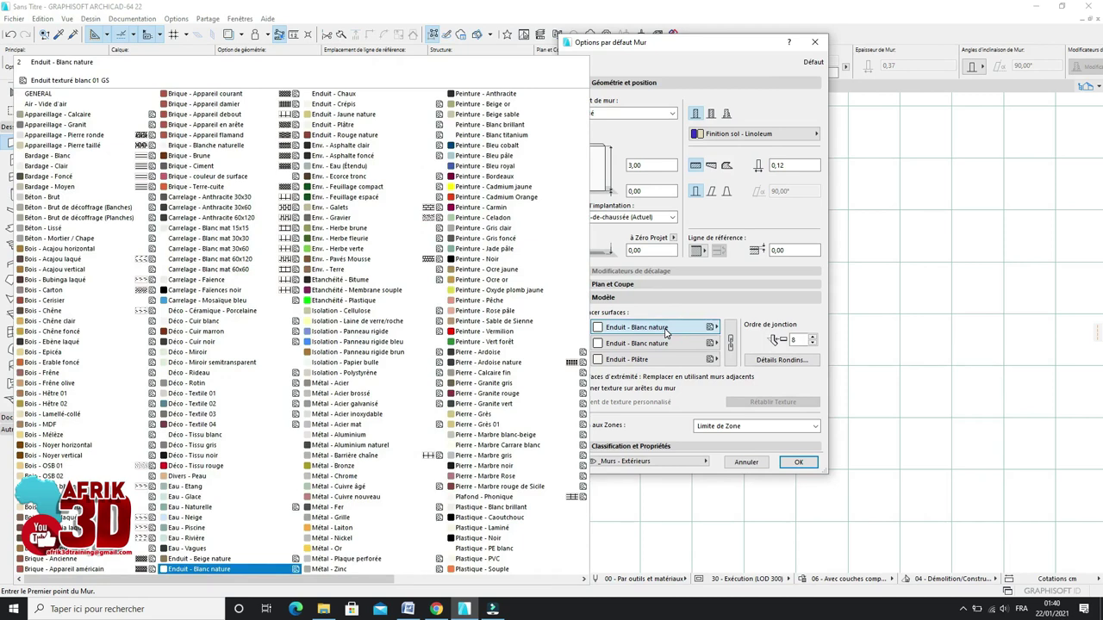
pyautogui.click(664, 329)
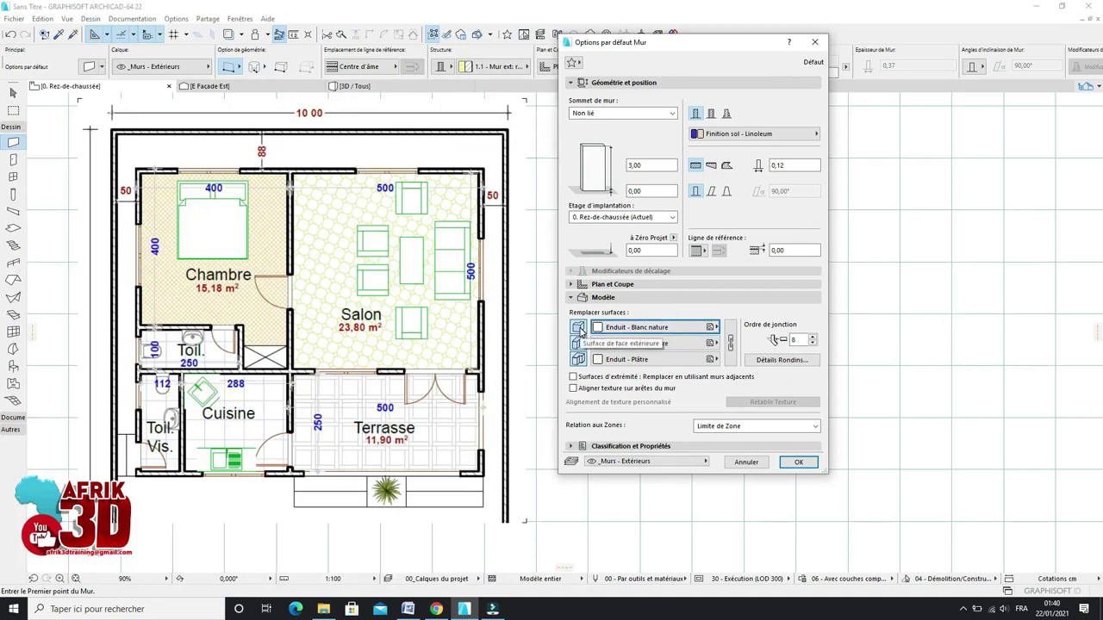
pyautogui.click(646, 327)
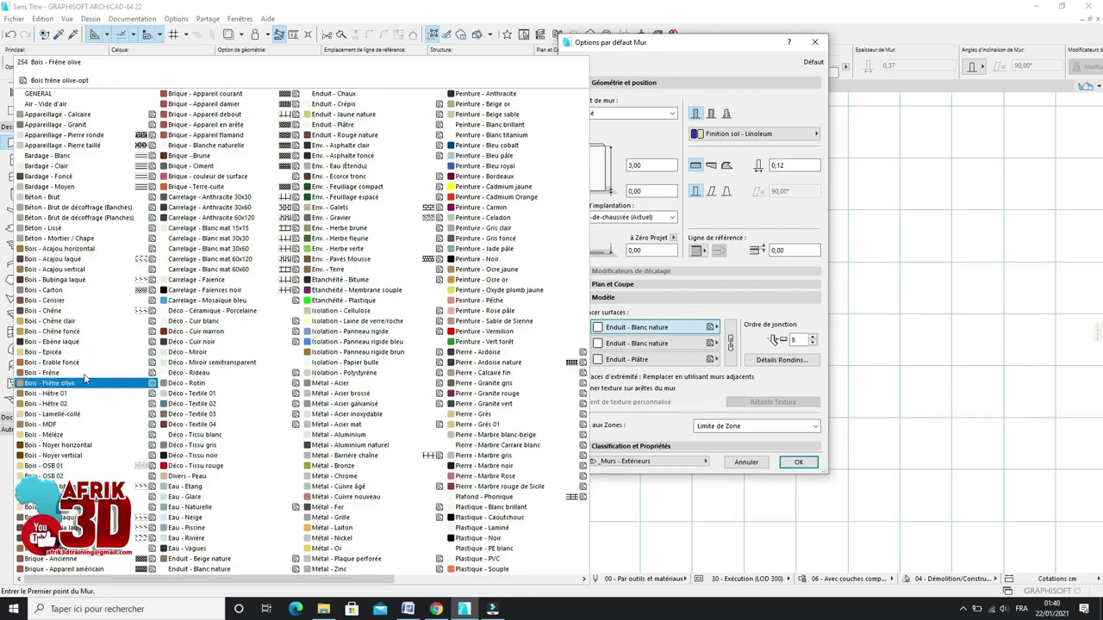
pyautogui.scroll(-2, 86, 552)
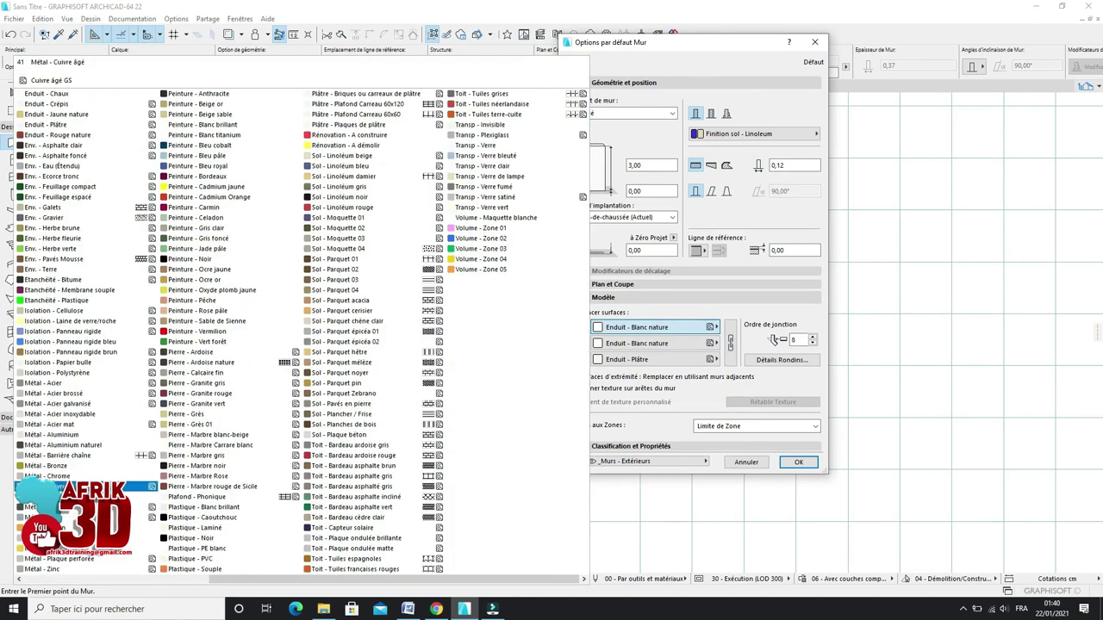
pyautogui.scroll(2, 103, 487)
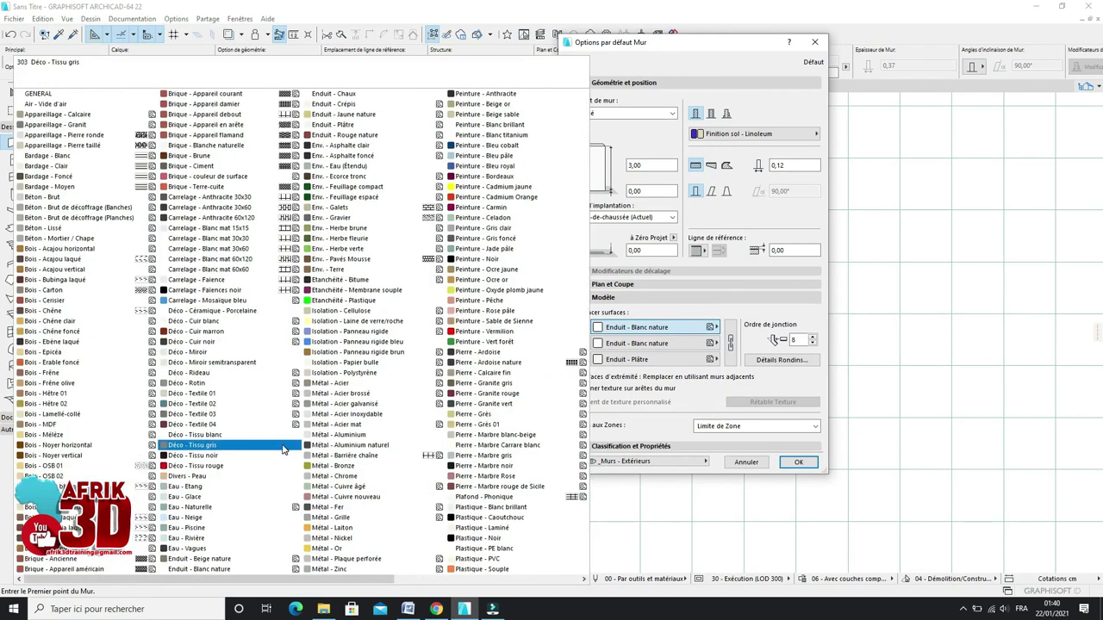
pyautogui.scroll(-2, 283, 449)
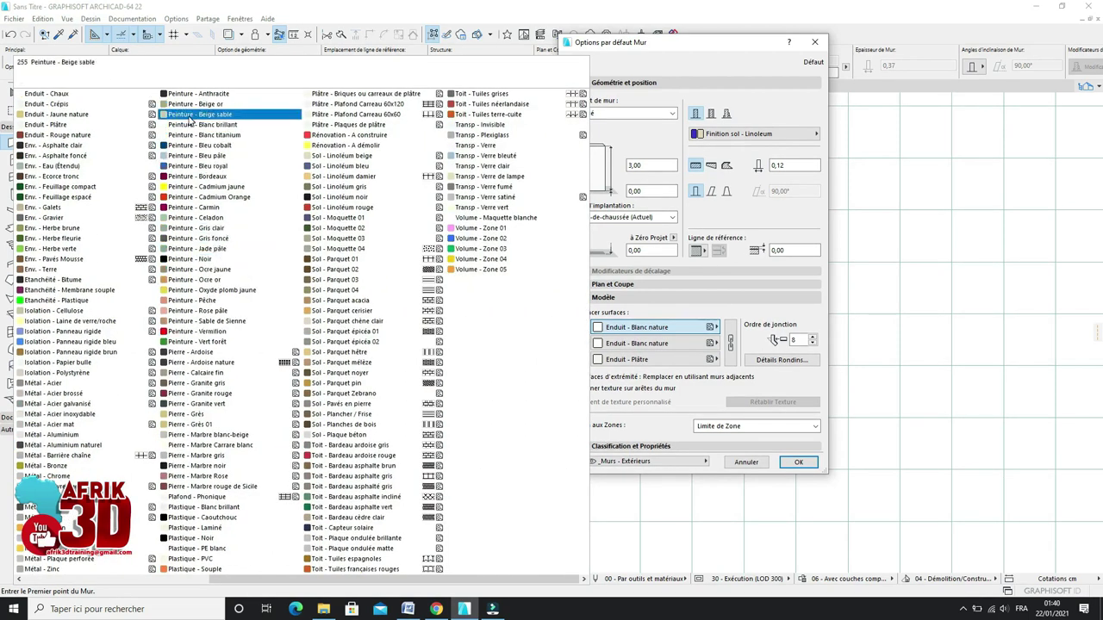
pyautogui.click(208, 117)
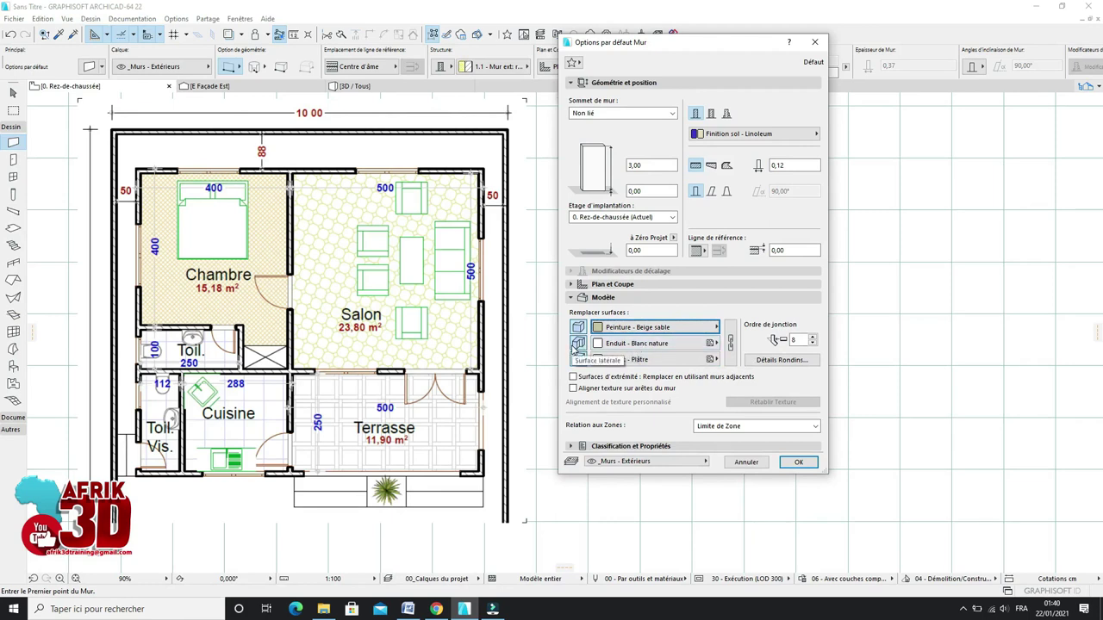
# Step: Override the wall's lateral surface with Peinture - Blanc brillant
pyautogui.click(712, 344)
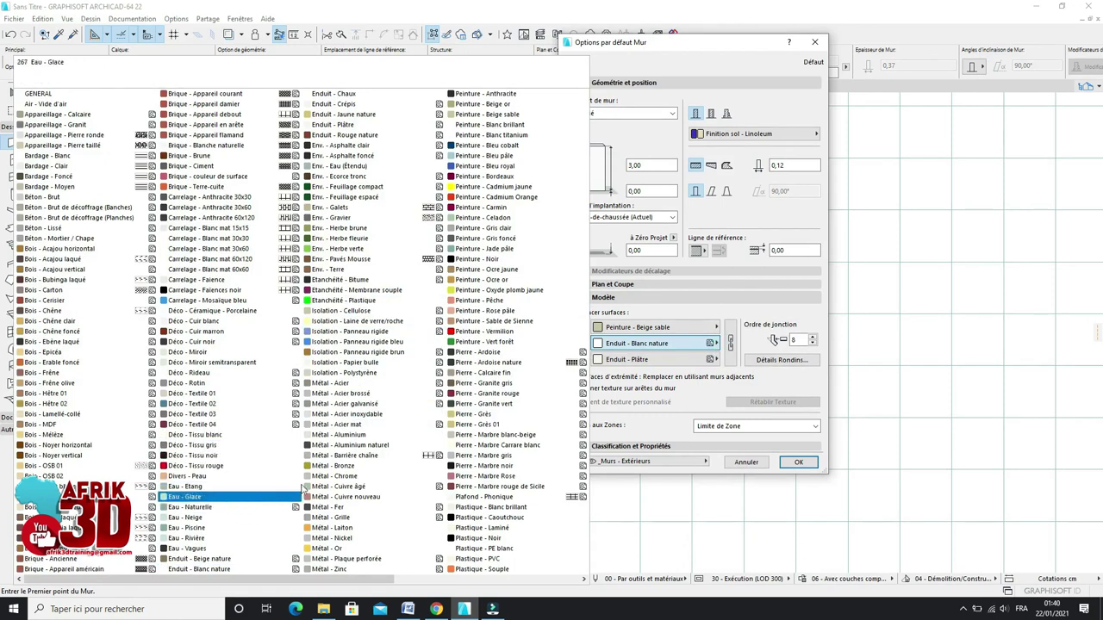
pyautogui.scroll(-2, 324, 472)
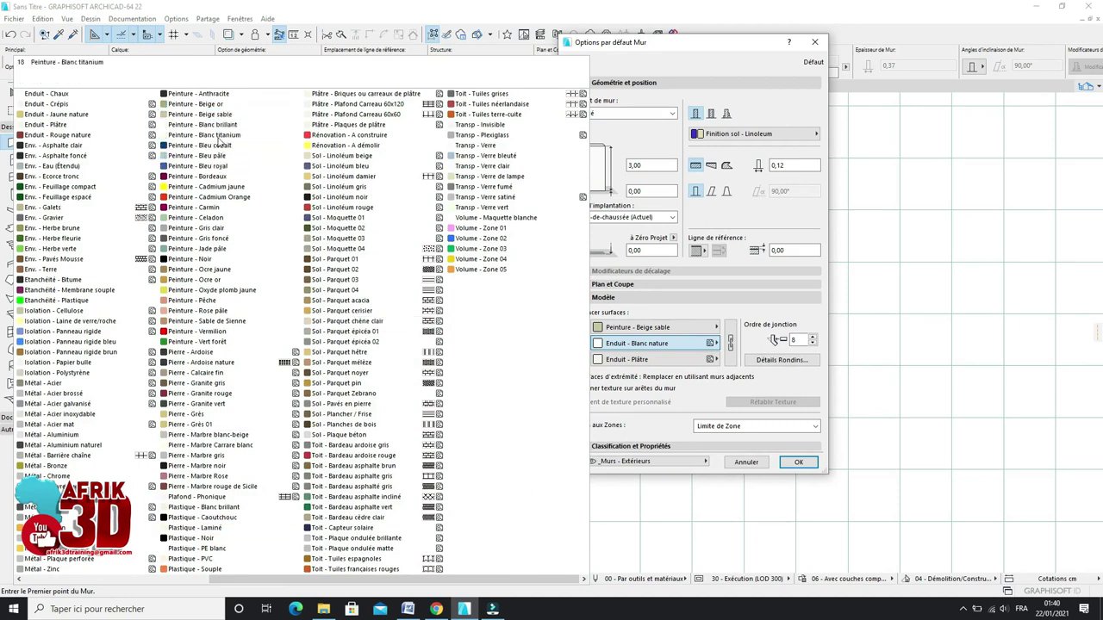
pyautogui.click(219, 126)
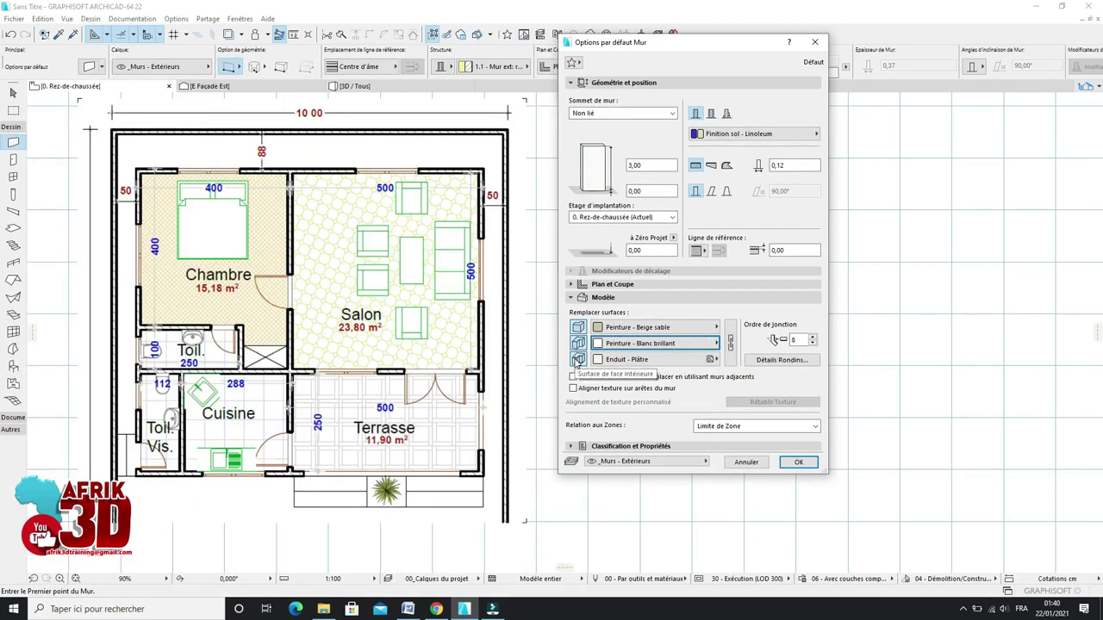
# Step: Override the wall's interior and exterior faces with Brique - Ciment and accept the wall defaults
pyautogui.click(669, 363)
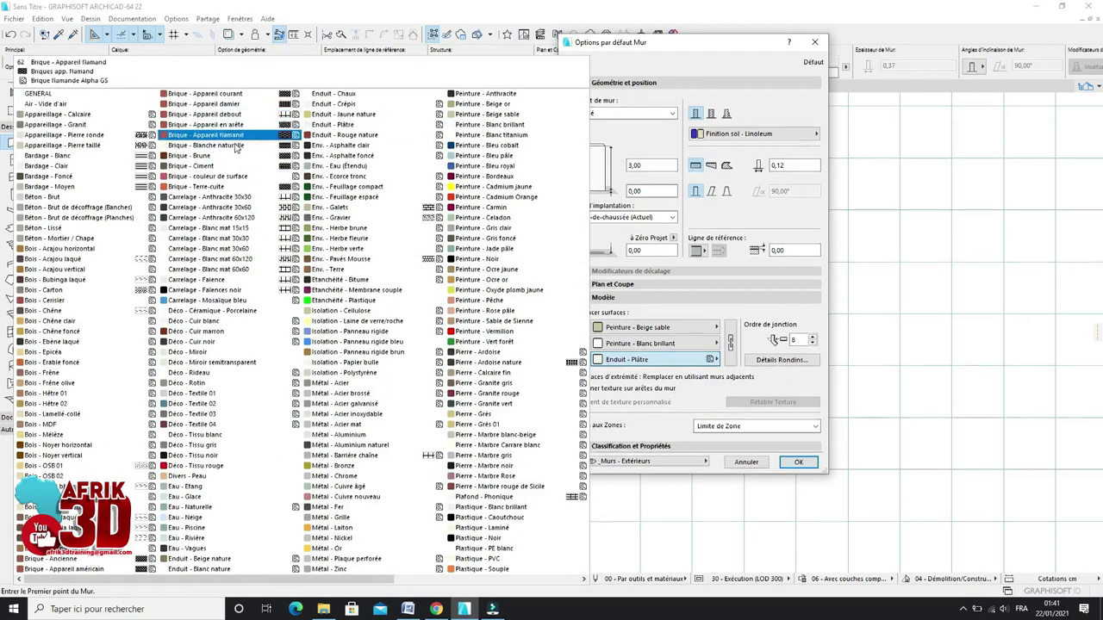
pyautogui.click(184, 170)
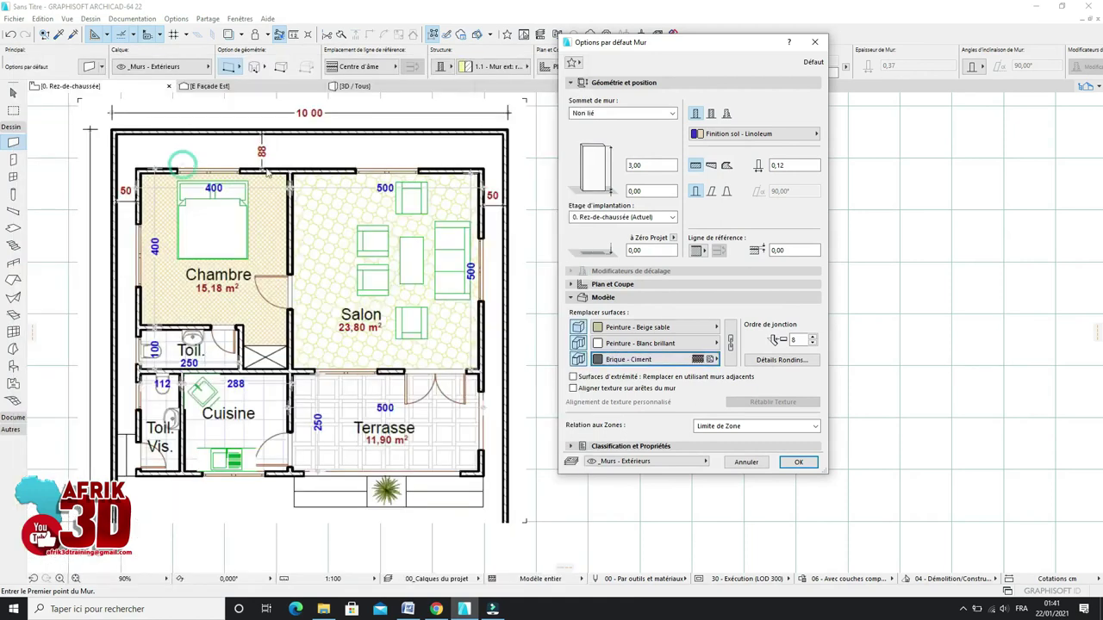
pyautogui.click(638, 332)
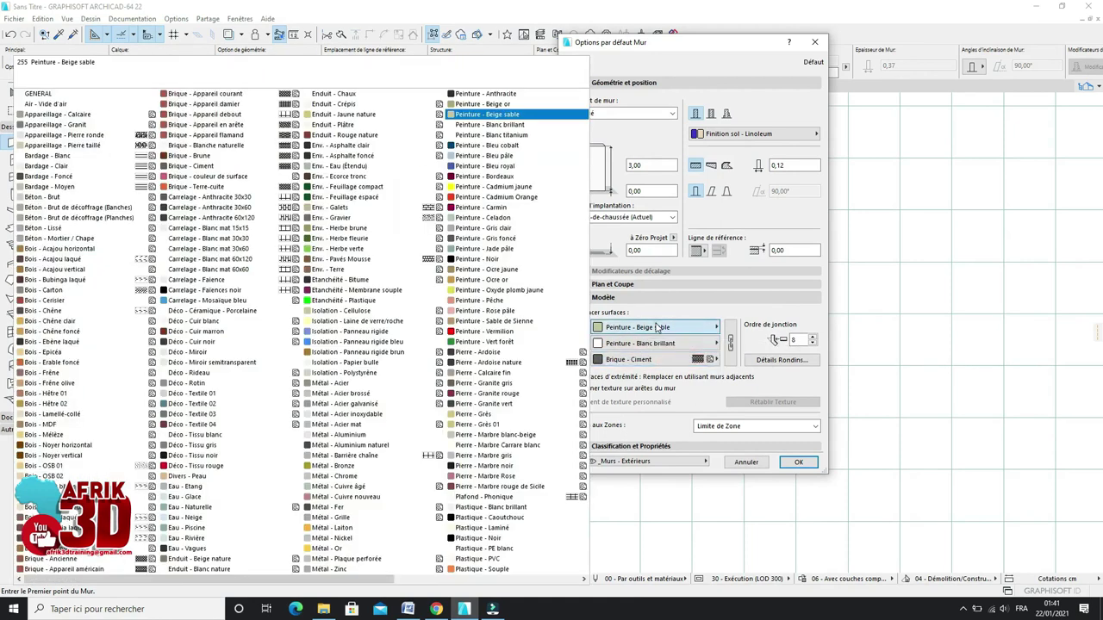
pyautogui.click(214, 170)
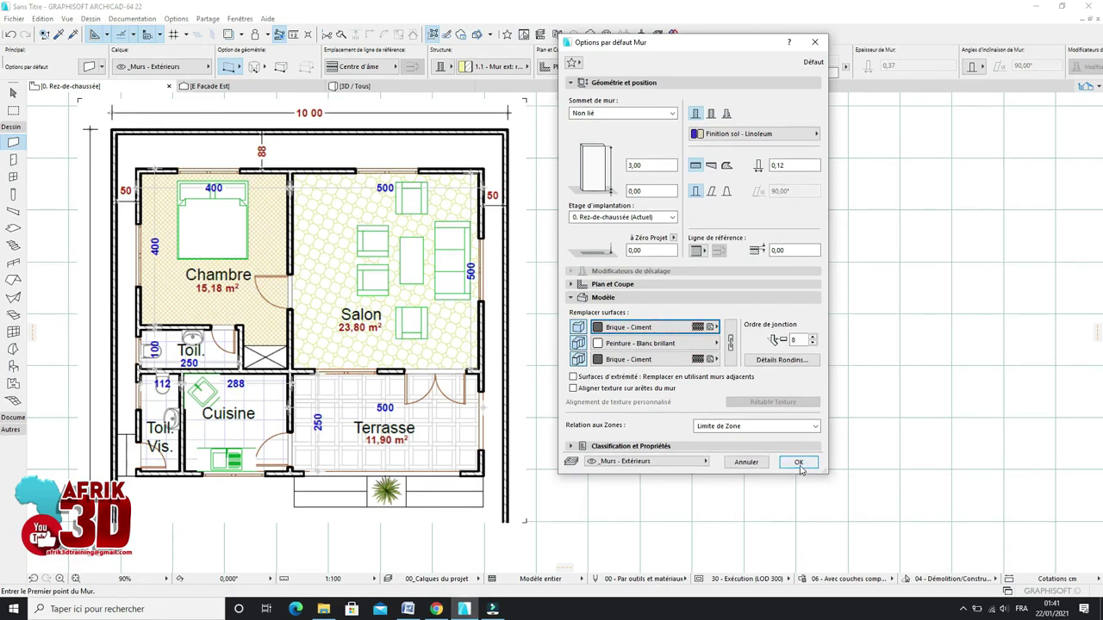
pyautogui.click(798, 462)
# Step: Draw a vertical wall 10 m long downward in the empty area beside the house plan
pyautogui.scroll(-2, 575, 286)
pyautogui.scroll(2, 576, 278)
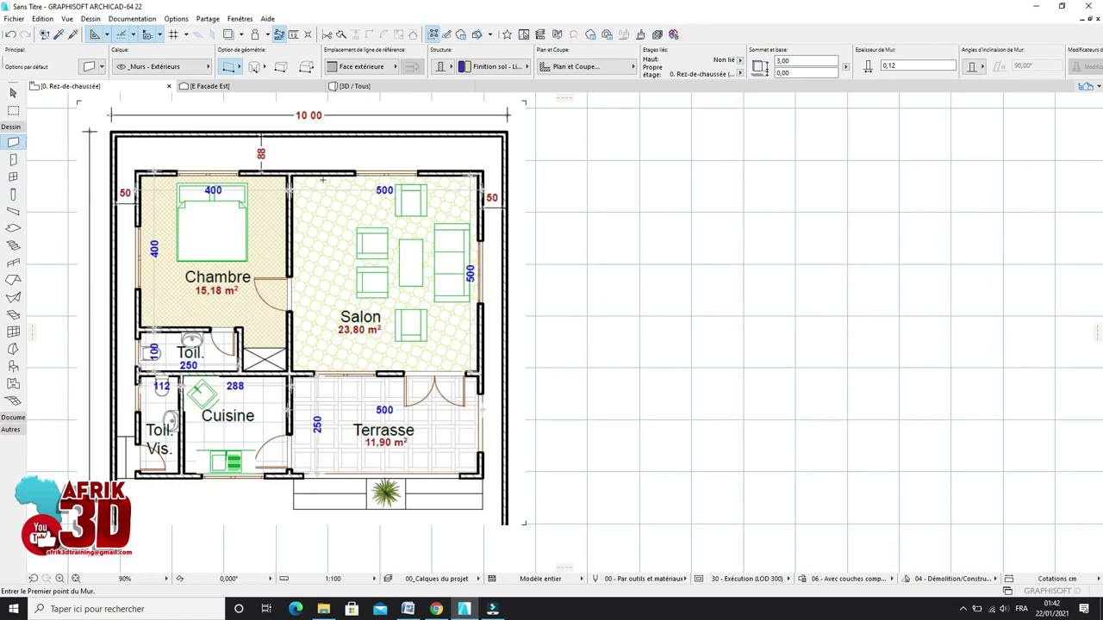
pyautogui.click(597, 134)
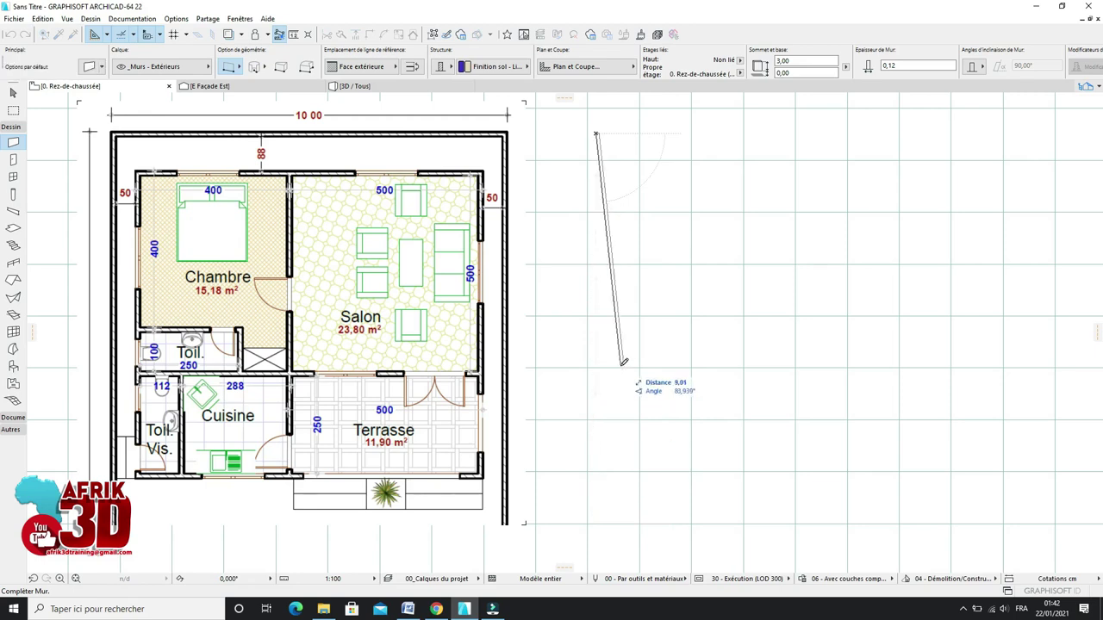
pyautogui.press('shift')
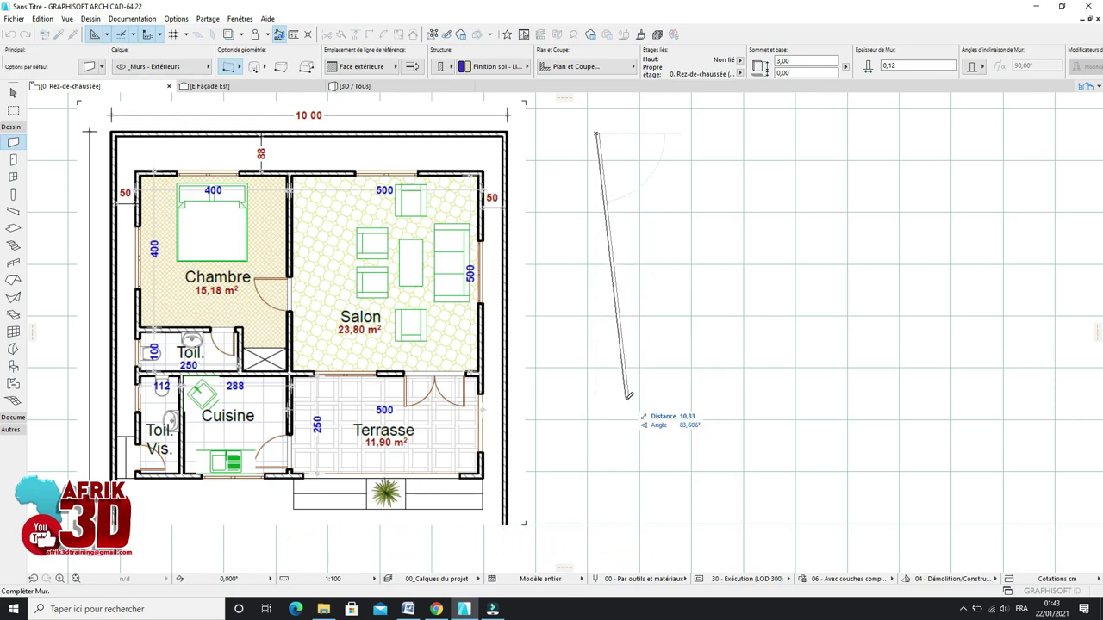
pyautogui.press('shift')
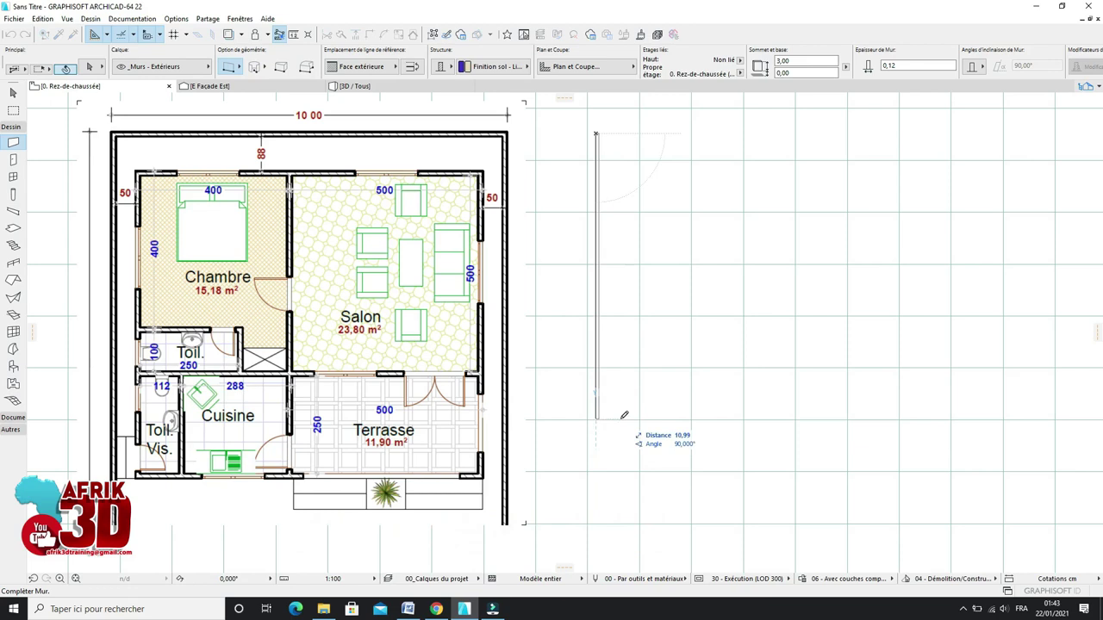
pyautogui.hotkey('shift', 'r')
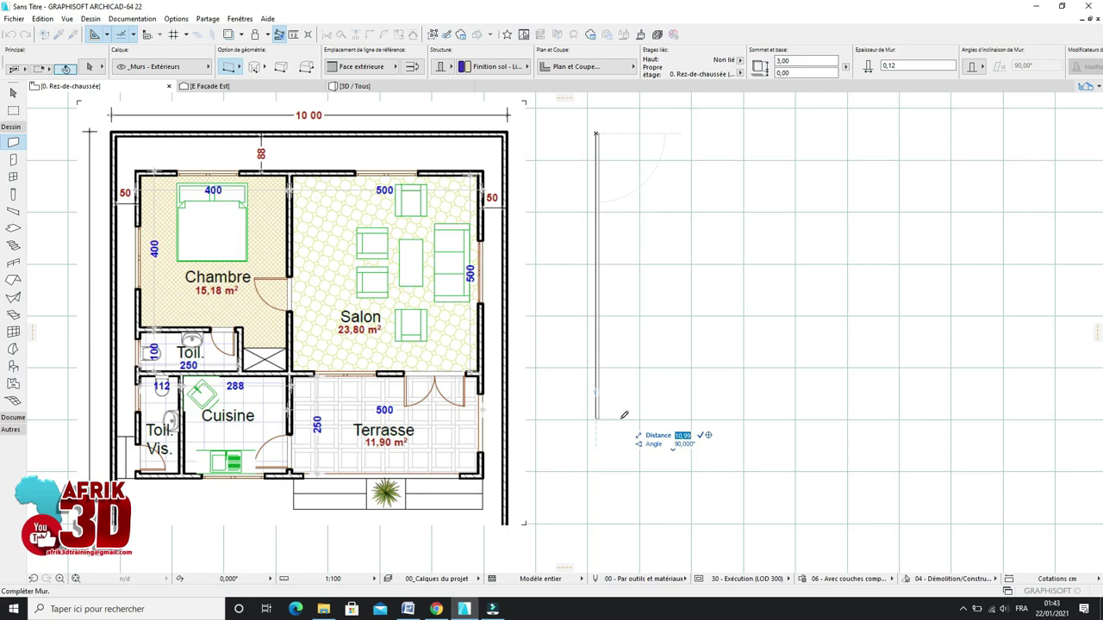
pyautogui.write('10')
pyautogui.press('Return')
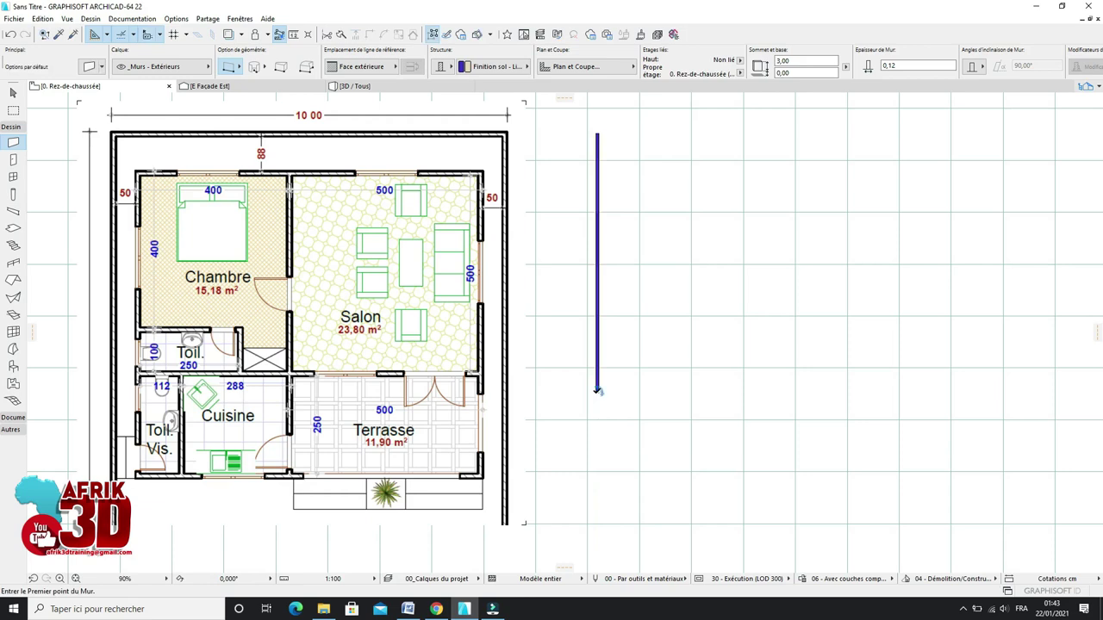
# Step: Measure the vertical wall beside the house plan from its upper end to its lower end
pyautogui.scroll(3, 603, 155)
pyautogui.scroll(-3, 602, 156)
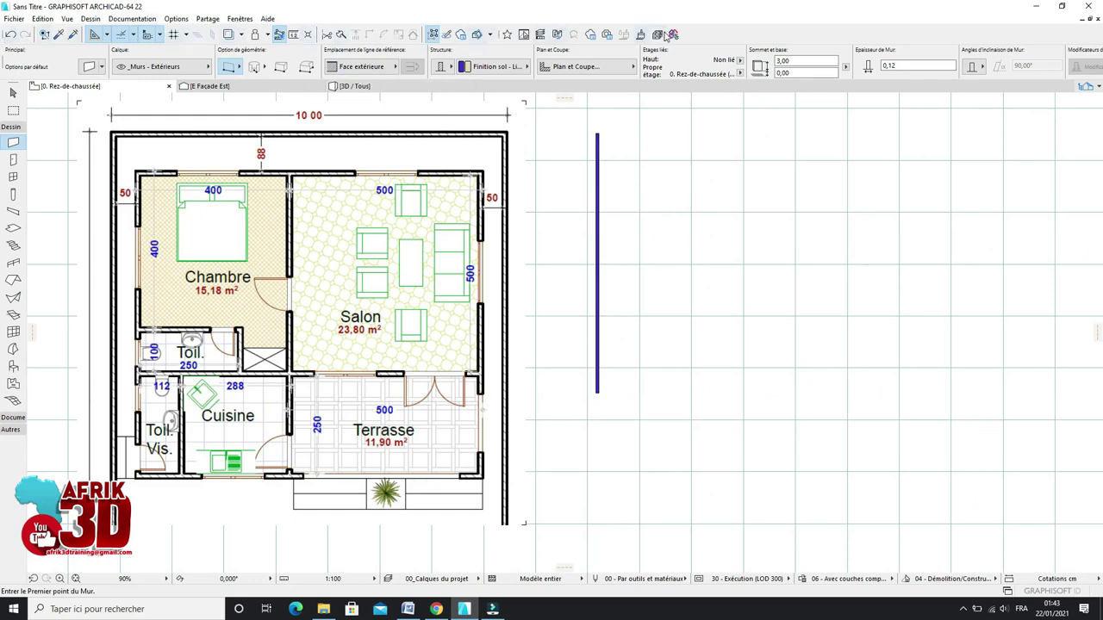
pyautogui.click(293, 35)
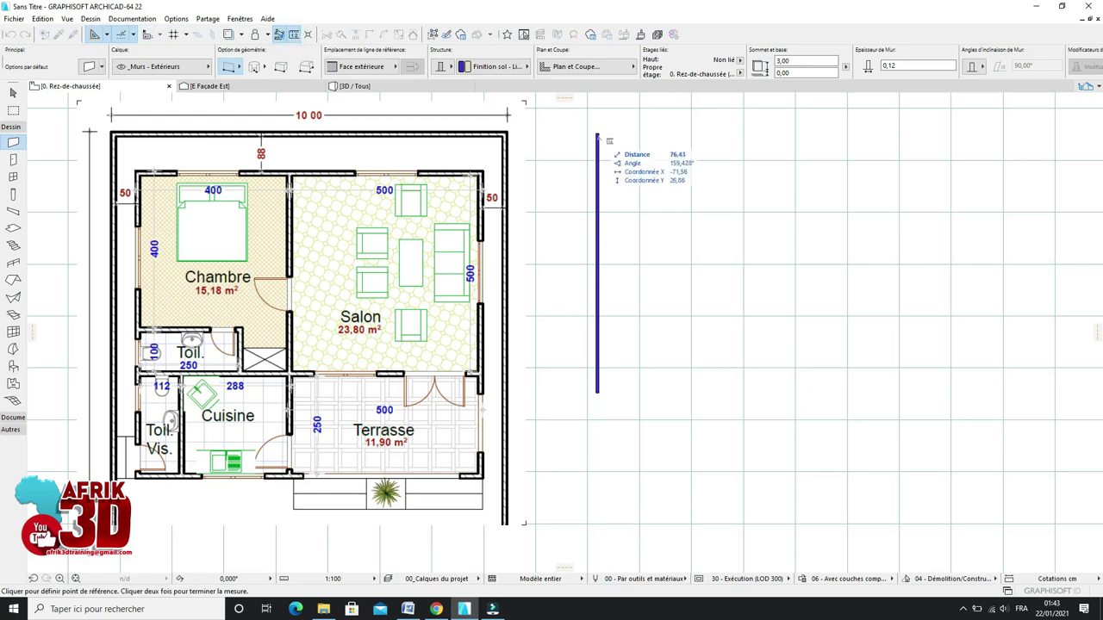
pyautogui.scroll(1, 598, 135)
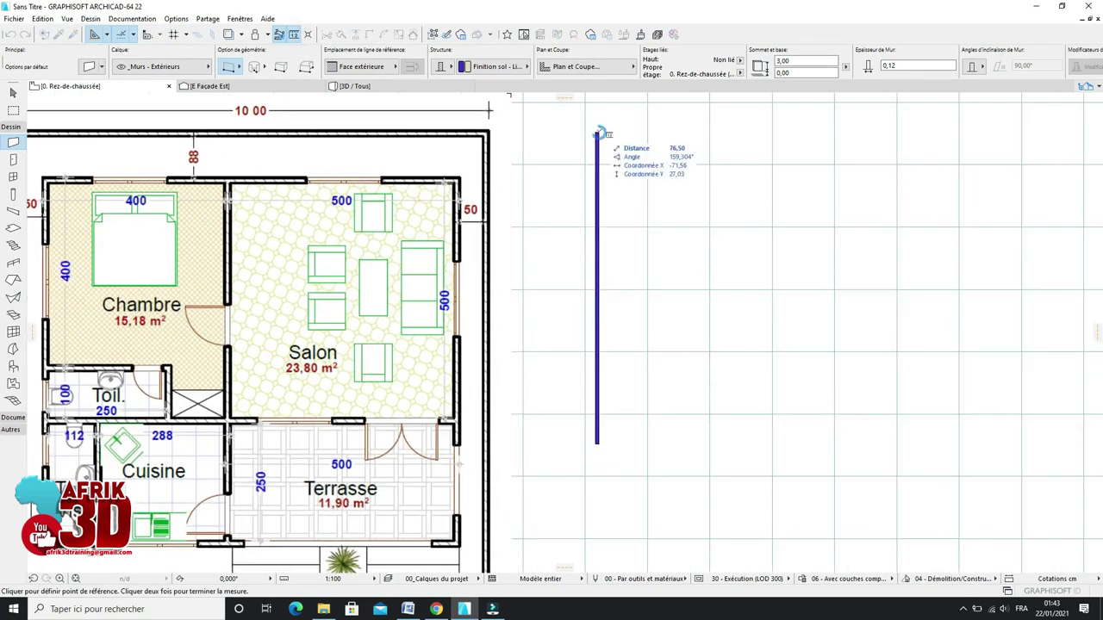
pyautogui.click(598, 135)
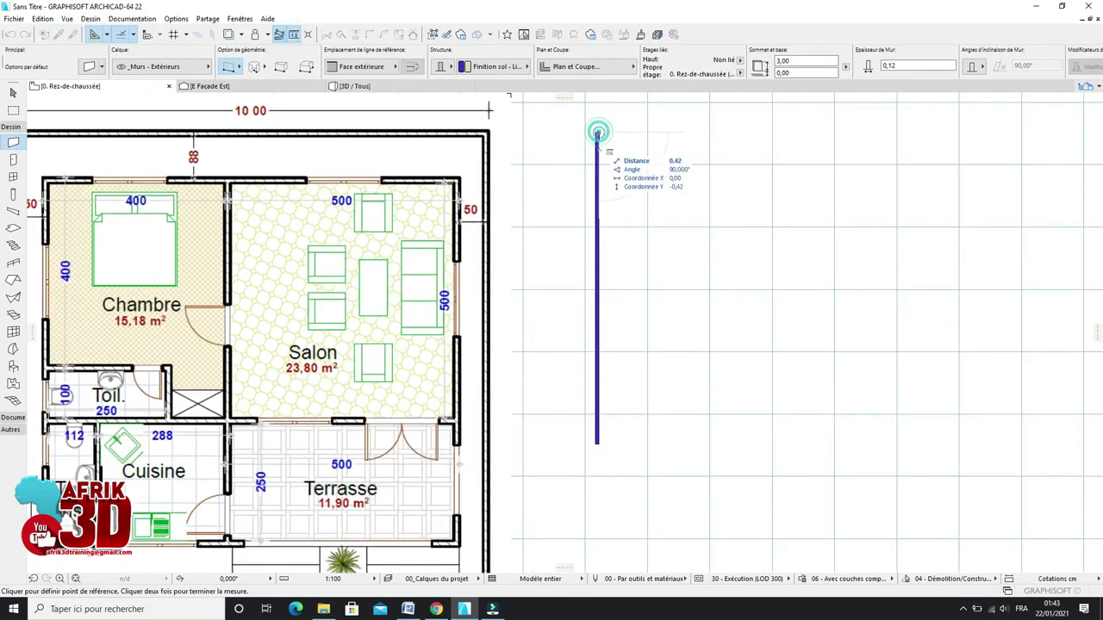
pyautogui.click(598, 445)
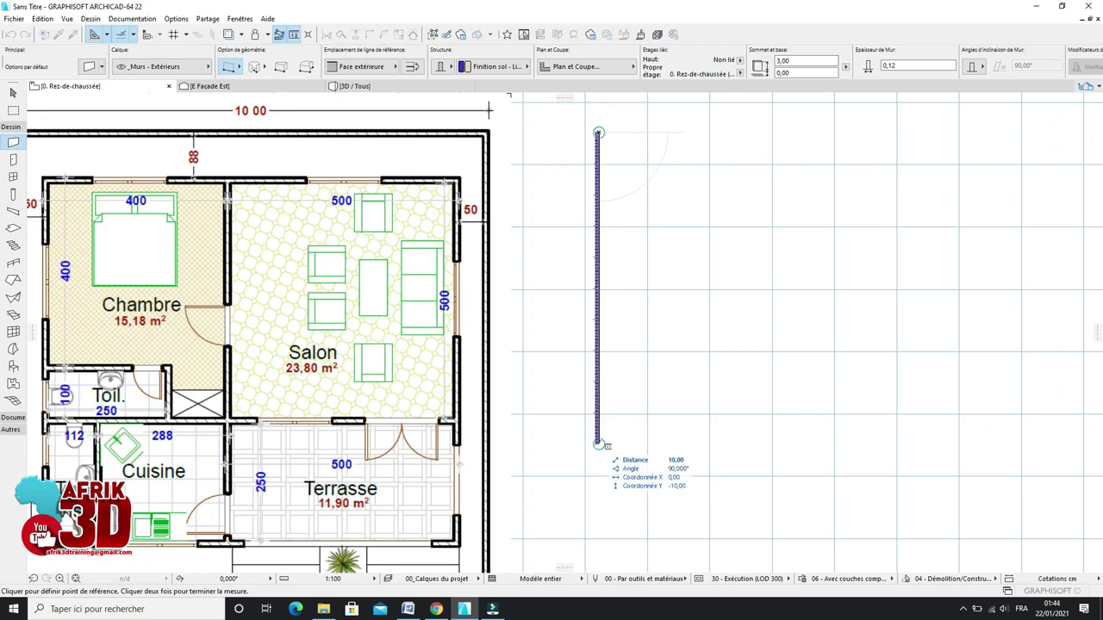
pyautogui.press('Escape')
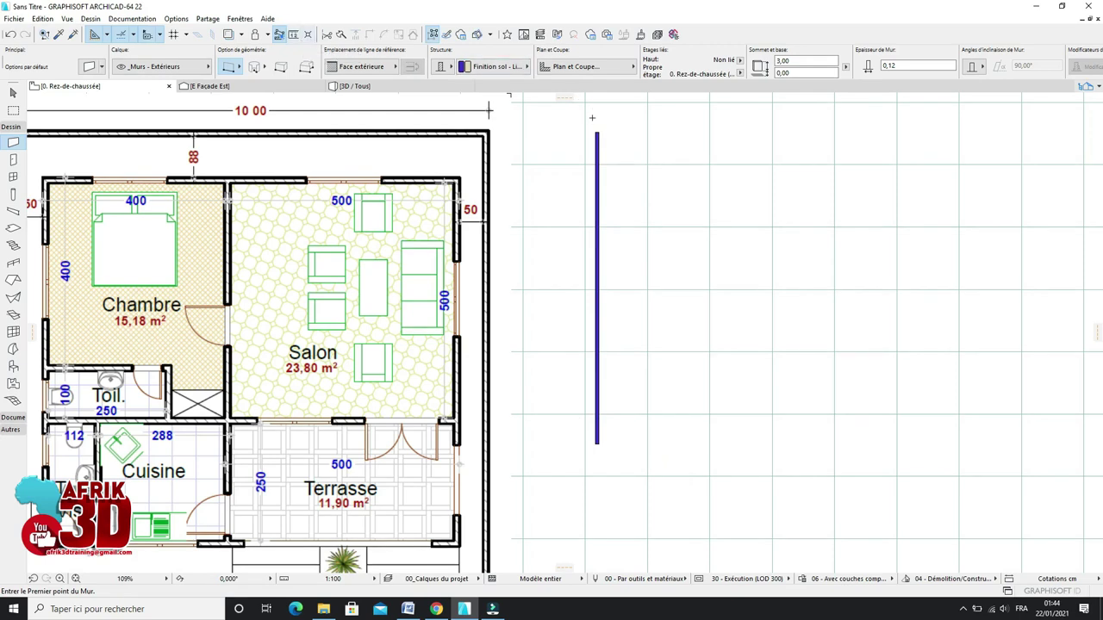
# Step: Select the vertical wall beside the house plan and examine its end points up close
pyautogui.scroll(-2, 640, 274)
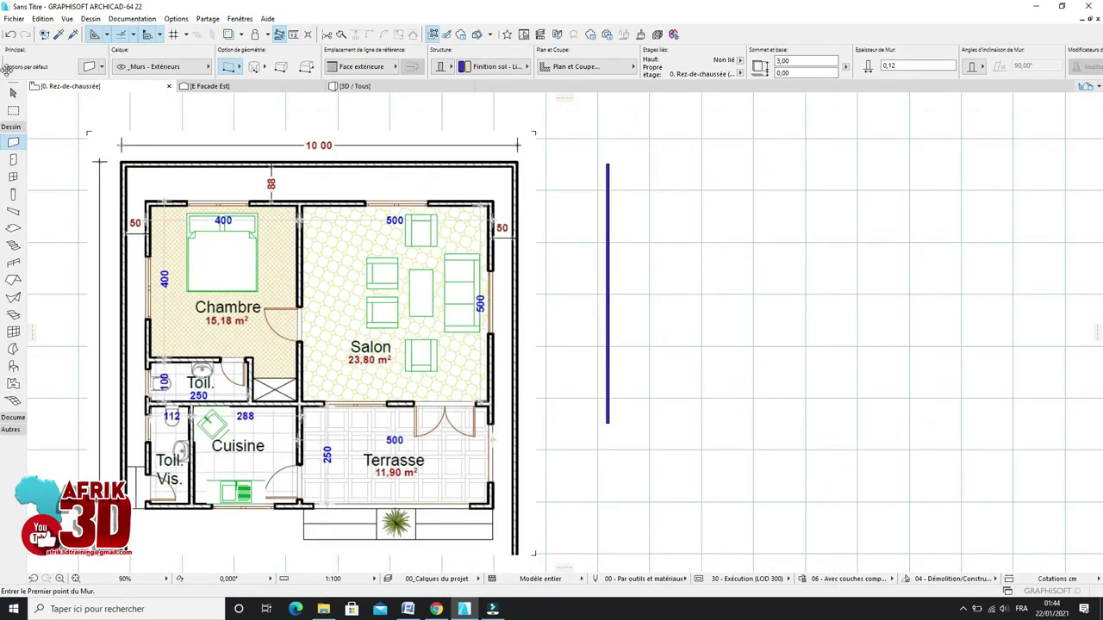
pyautogui.click(14, 93)
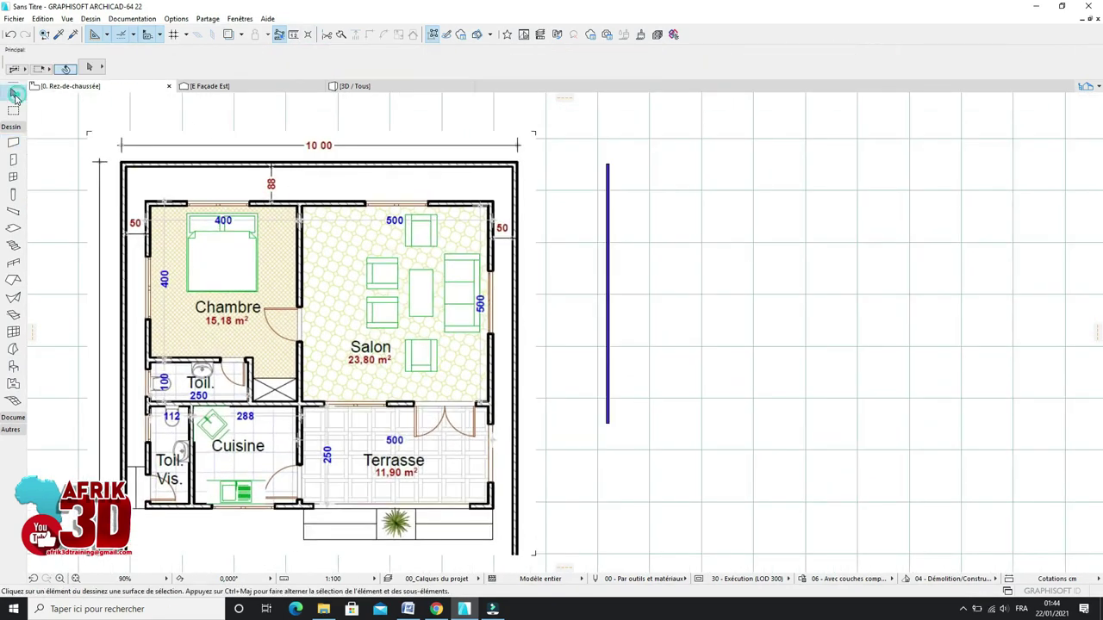
pyautogui.click(608, 250)
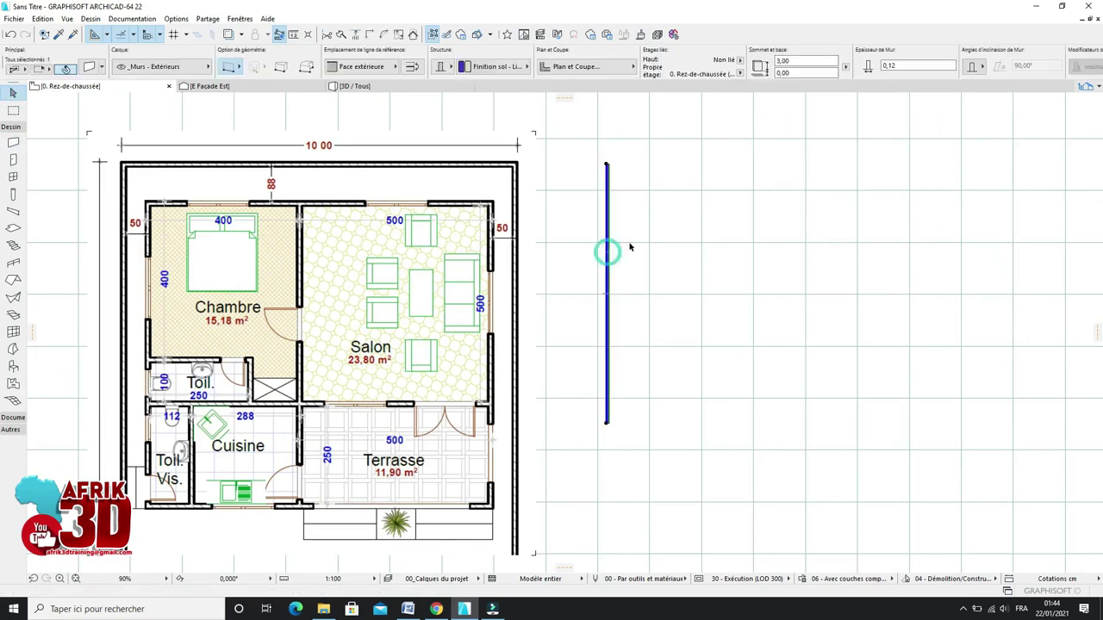
pyautogui.rightClick(665, 183)
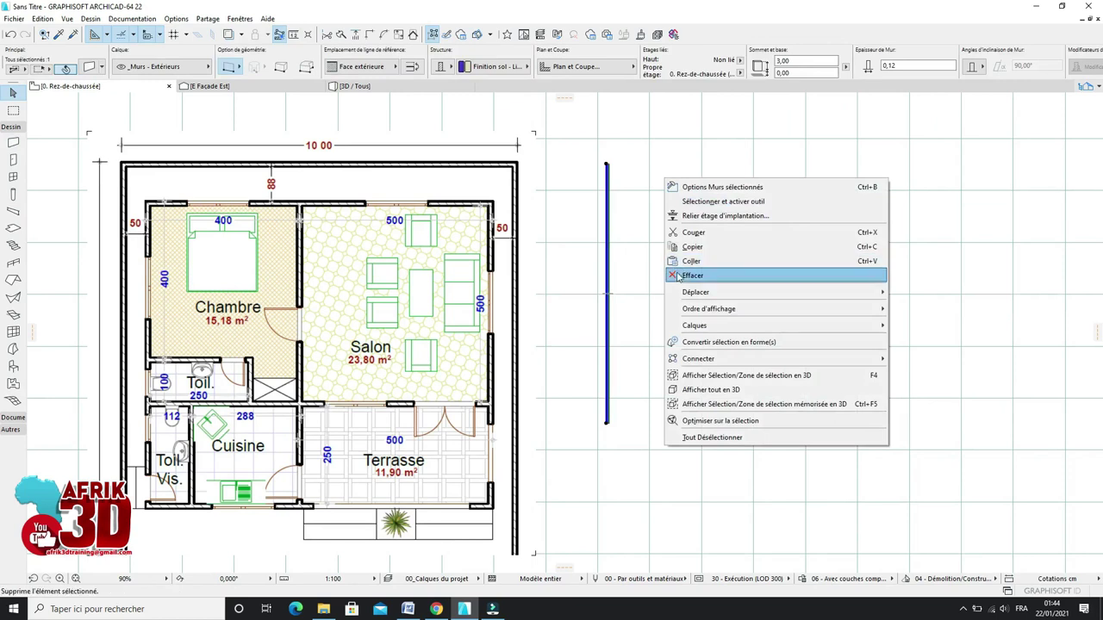
pyautogui.click(638, 199)
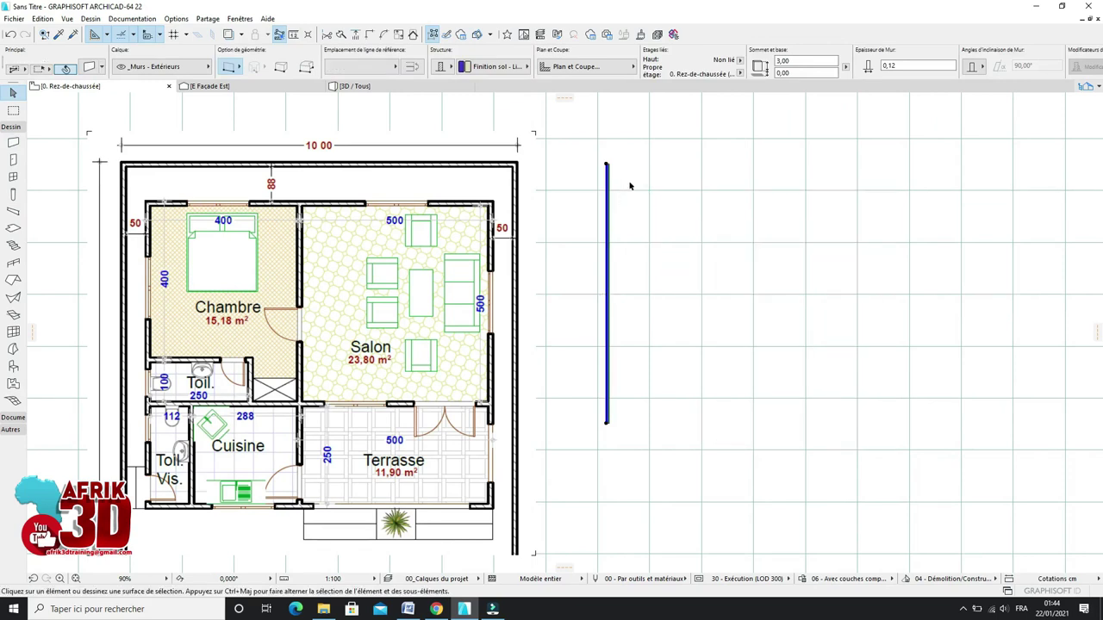
pyautogui.scroll(4, 624, 169)
pyautogui.scroll(-3, 623, 165)
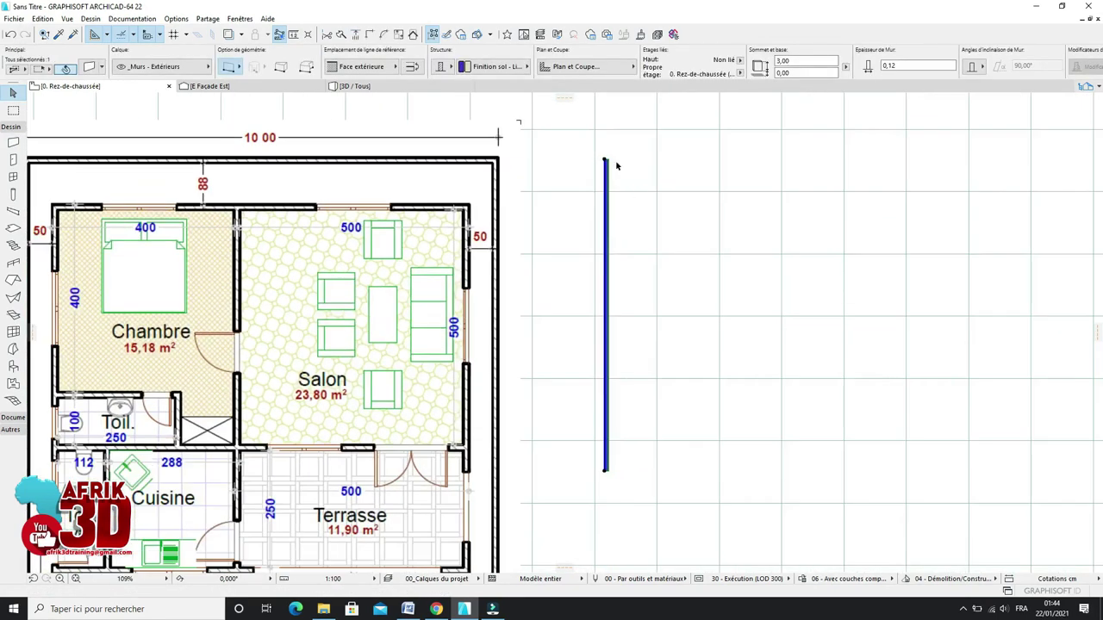
pyautogui.scroll(7, 624, 162)
pyautogui.scroll(-4, 622, 158)
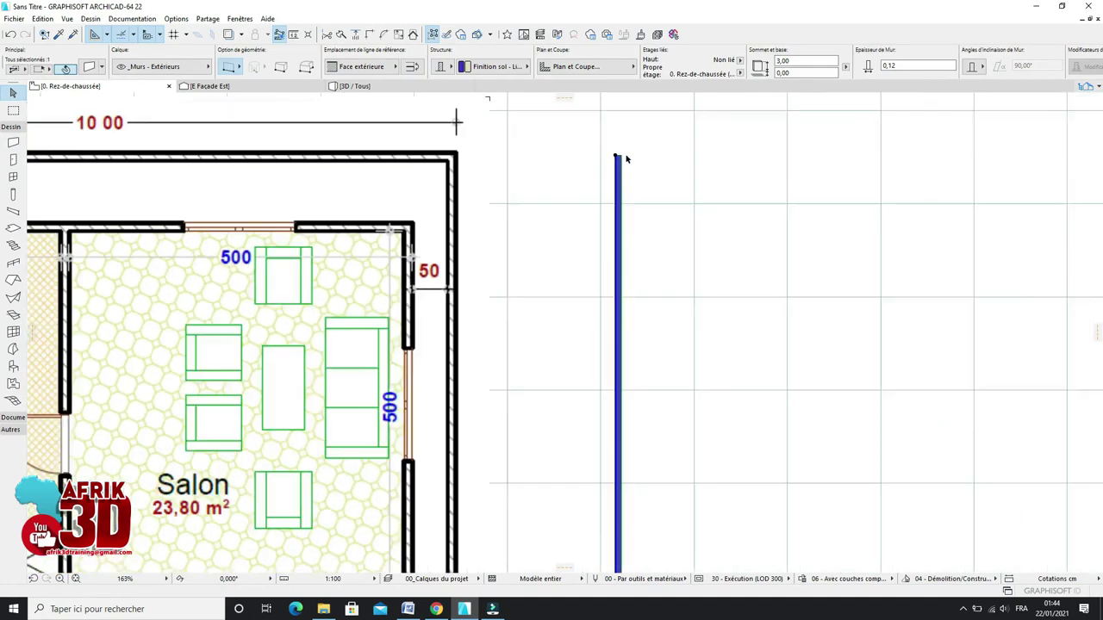
pyautogui.scroll(-2, 651, 207)
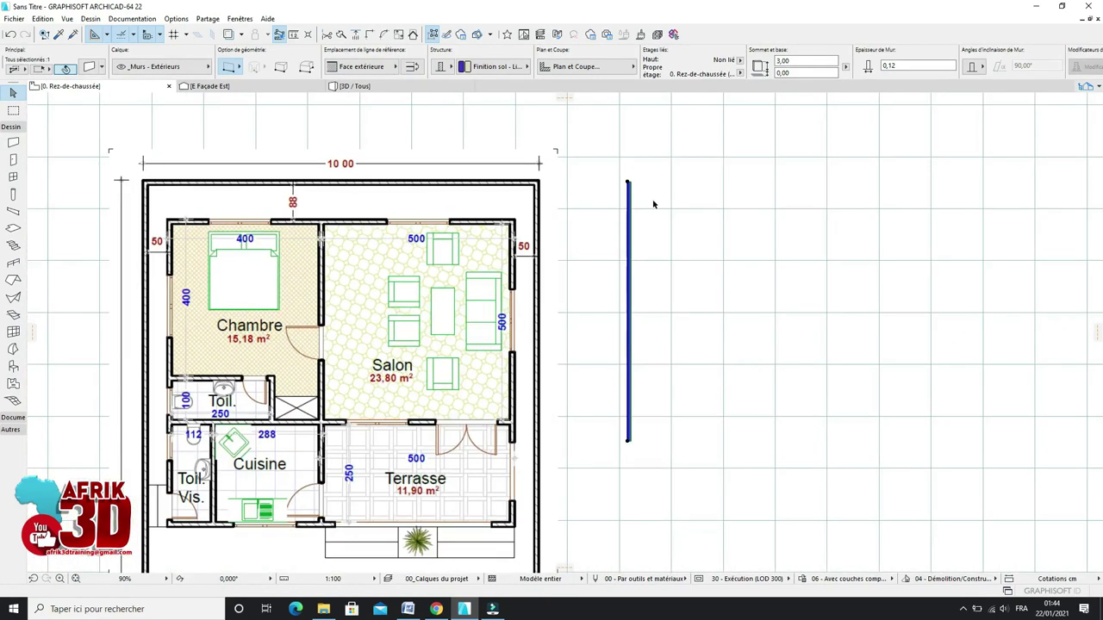
# Step: Select the vertical wall again, delete it and undo the deletion
pyautogui.click(662, 200)
pyautogui.click(630, 204)
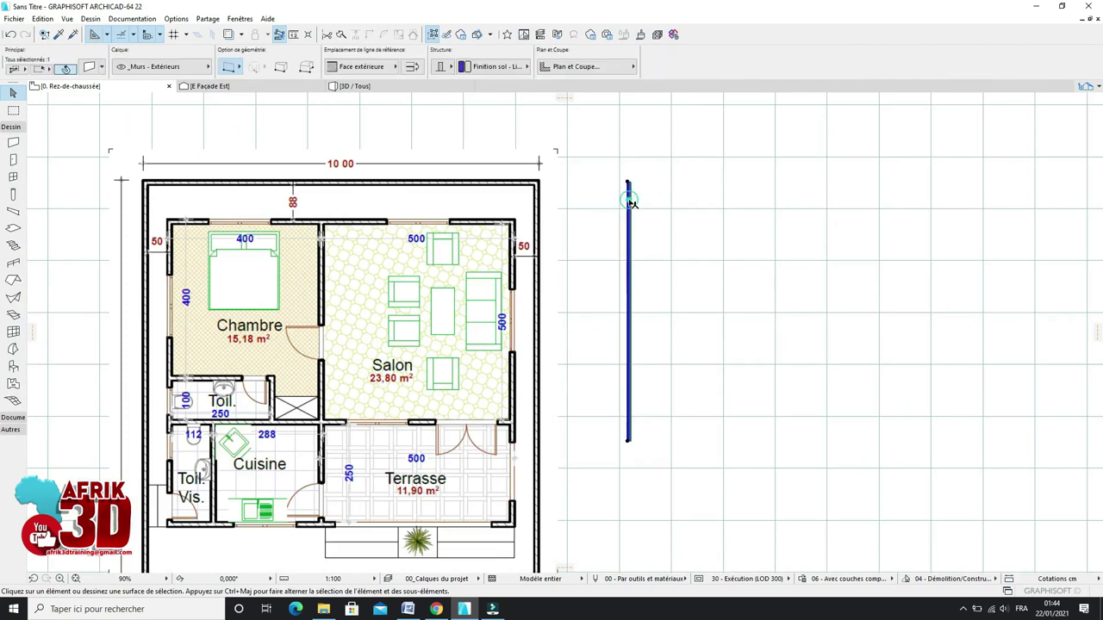
pyautogui.scroll(3, 624, 345)
pyautogui.scroll(-2, 627, 465)
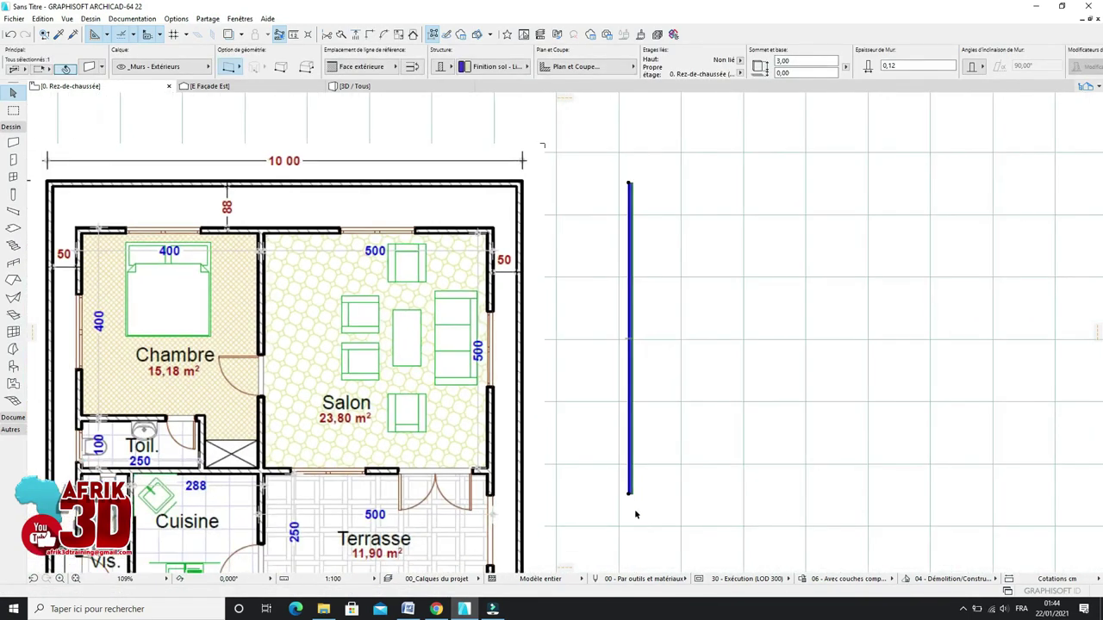
pyautogui.rightClick(670, 202)
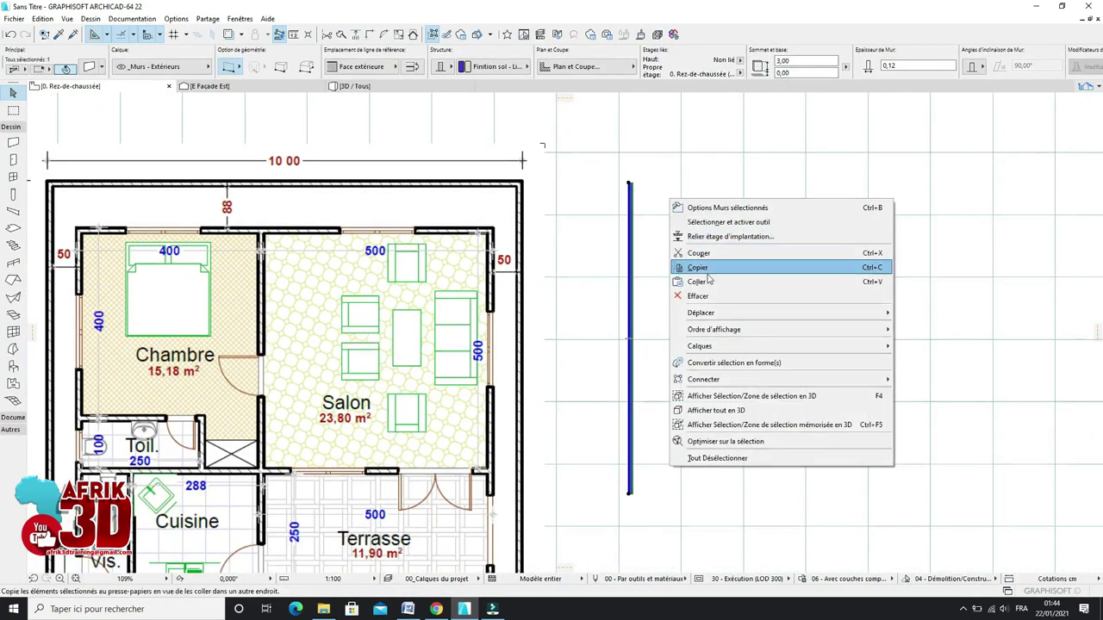
pyautogui.click(706, 293)
pyautogui.scroll(1, 679, 192)
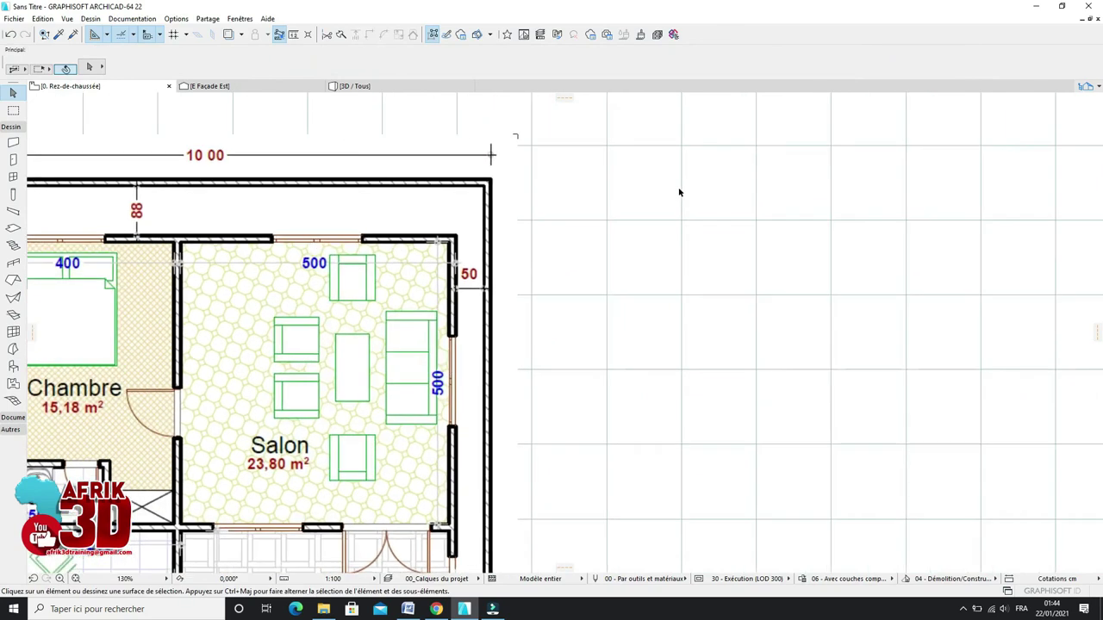
pyautogui.scroll(-1, 657, 207)
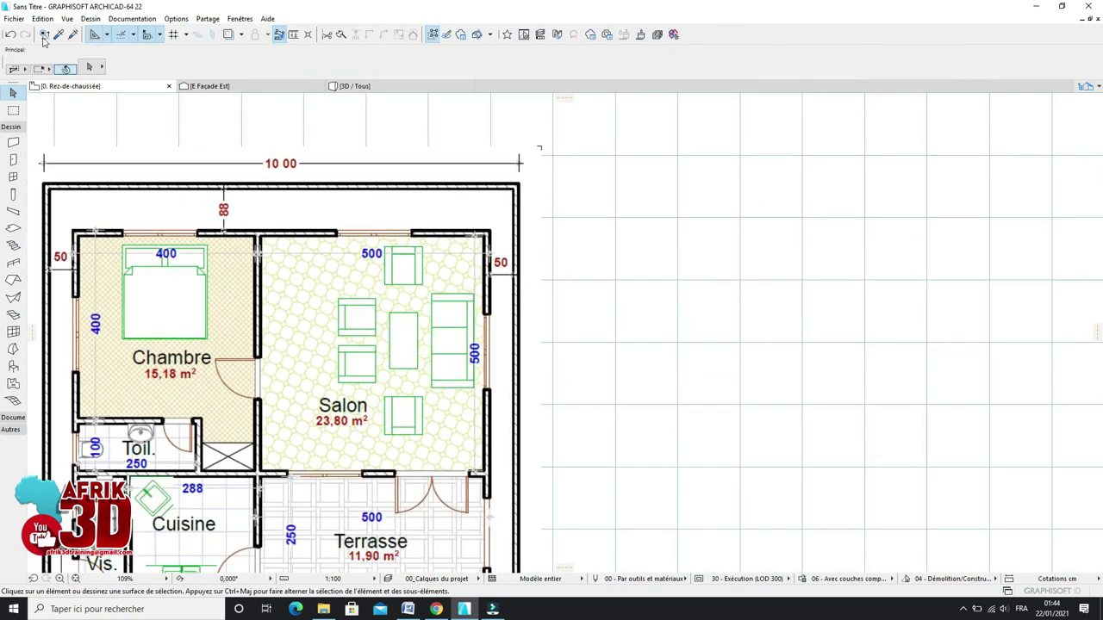
pyautogui.click(10, 35)
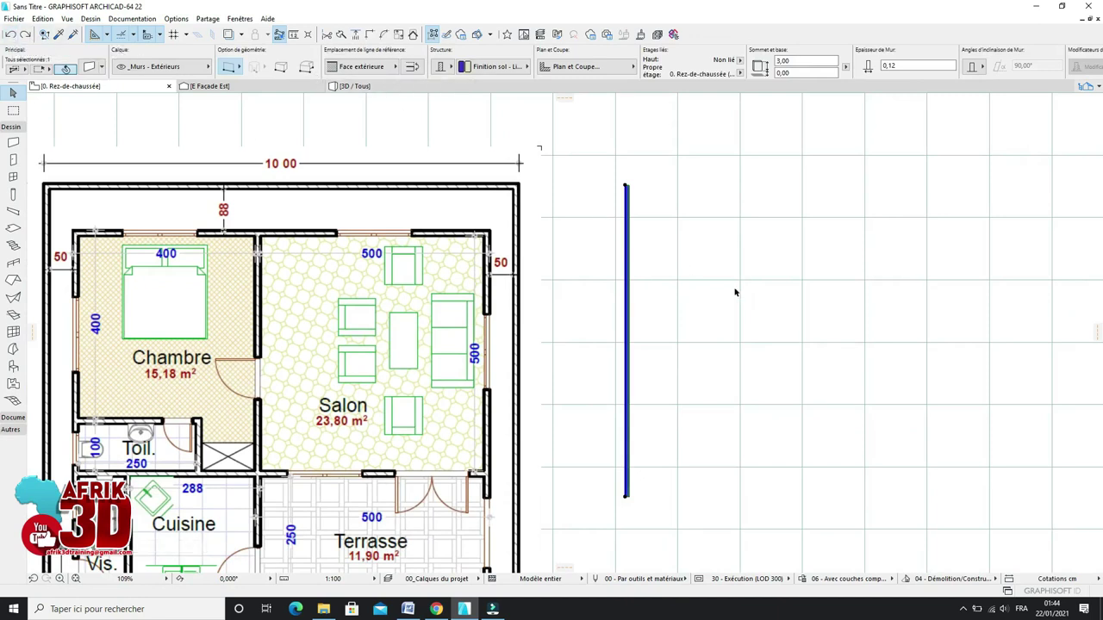
# Step: Repeat the deletion of the vertical wall, undo it and clear the selection
pyautogui.click(697, 261)
pyautogui.click(629, 222)
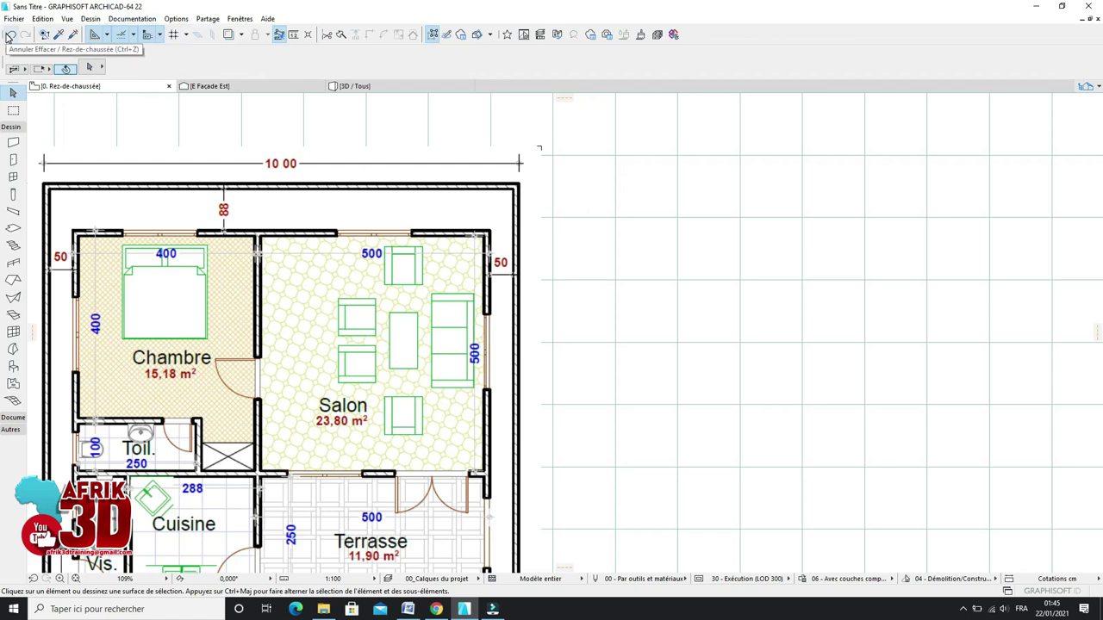
pyautogui.hotkey('ctrl', 'z')
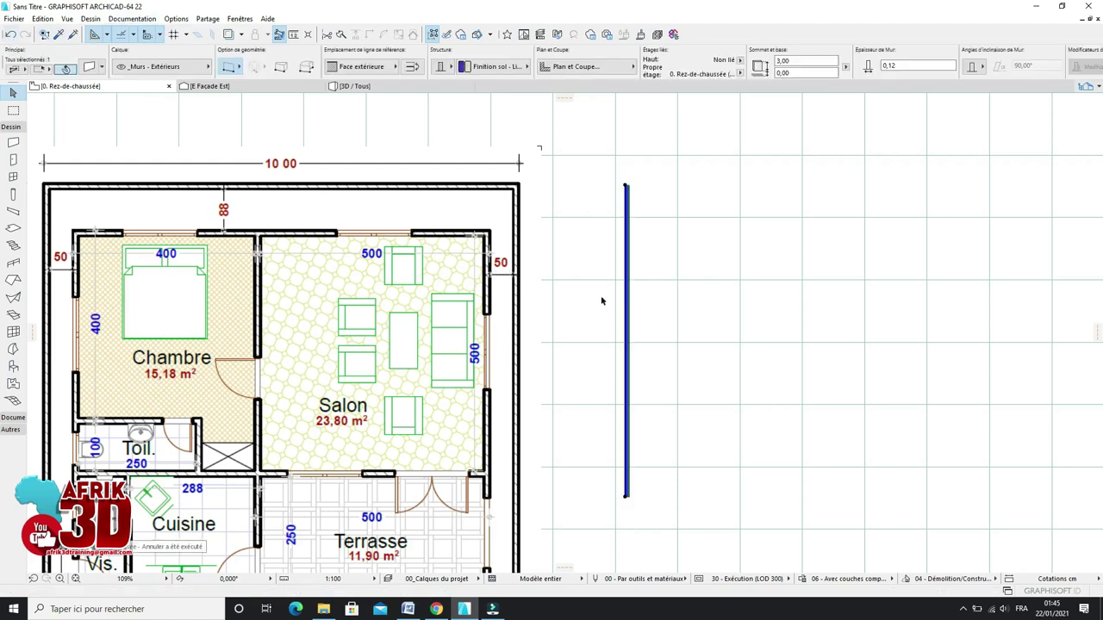
pyautogui.press('Escape')
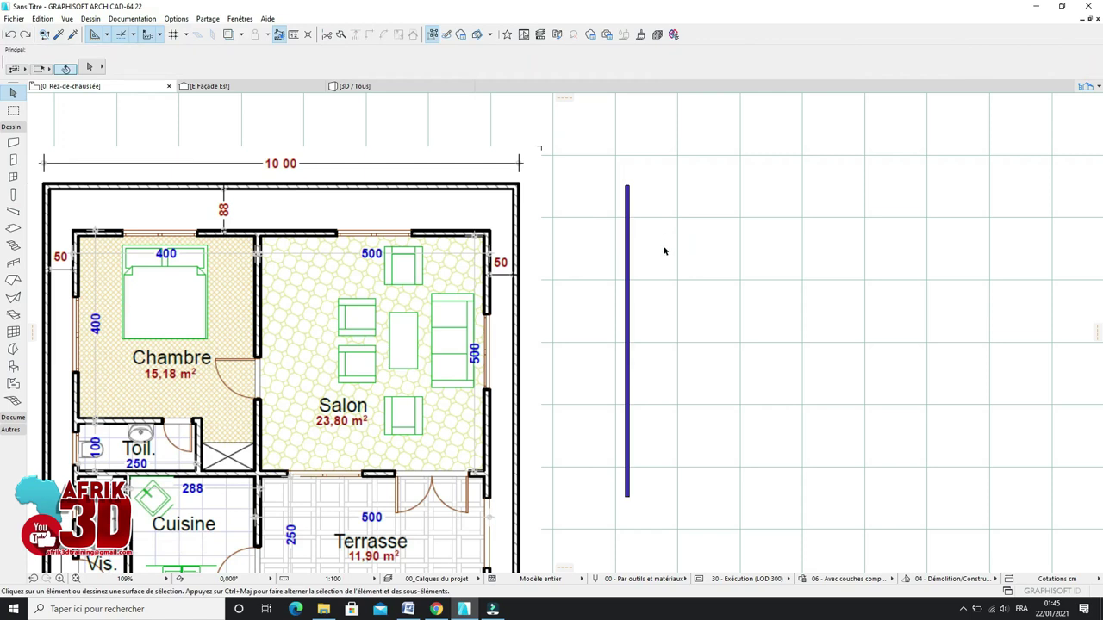
pyautogui.scroll(-2, 663, 250)
pyautogui.scroll(2, 662, 245)
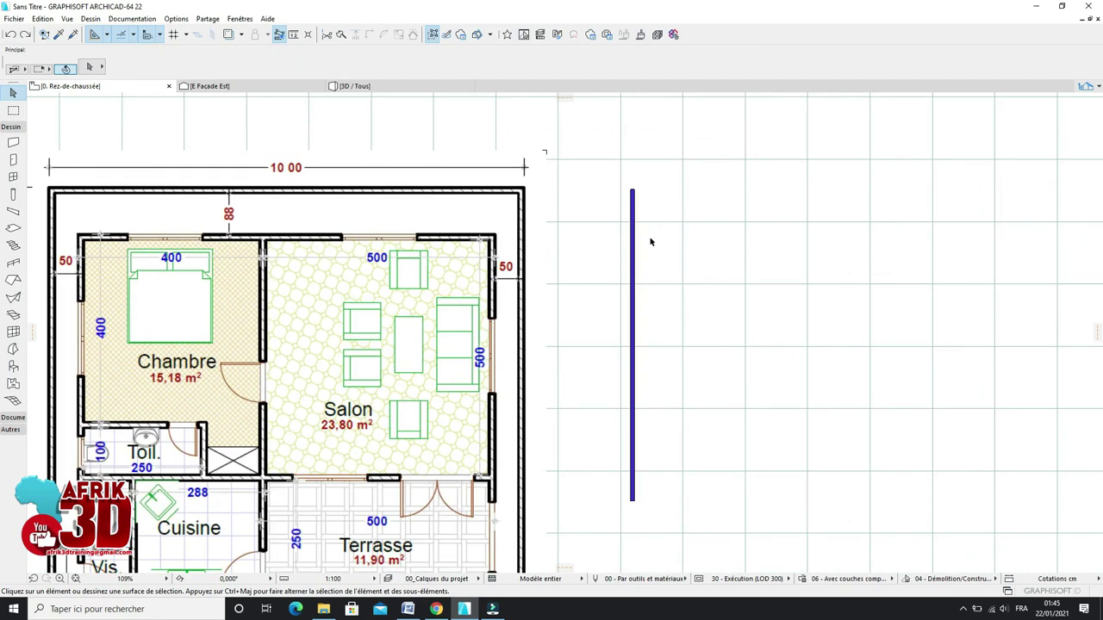
pyautogui.scroll(-2, 592, 288)
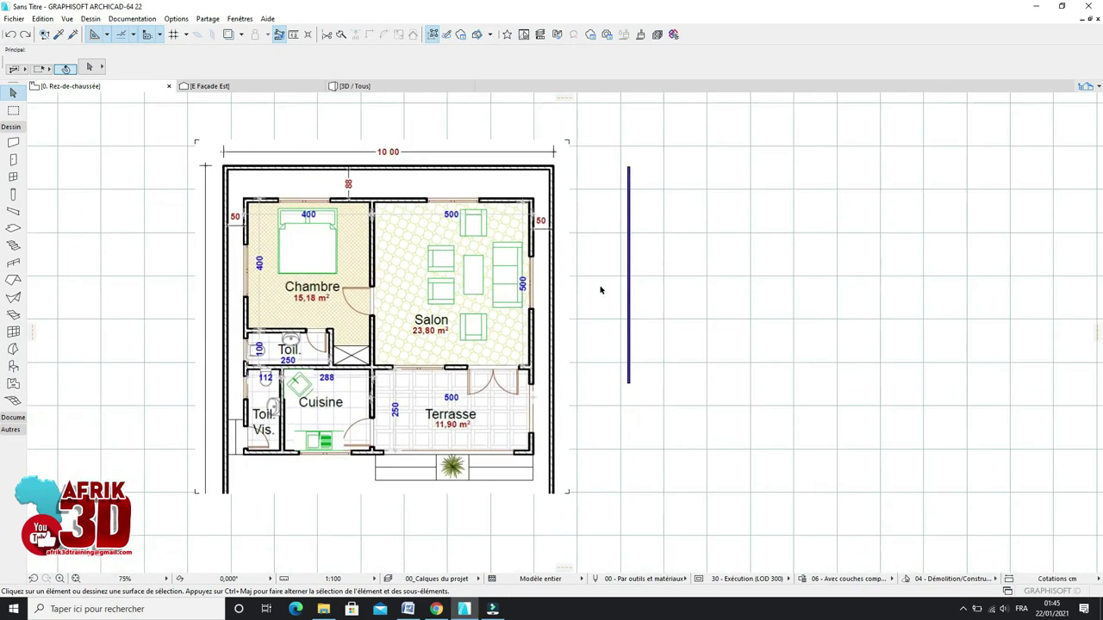
pyautogui.scroll(1, 601, 290)
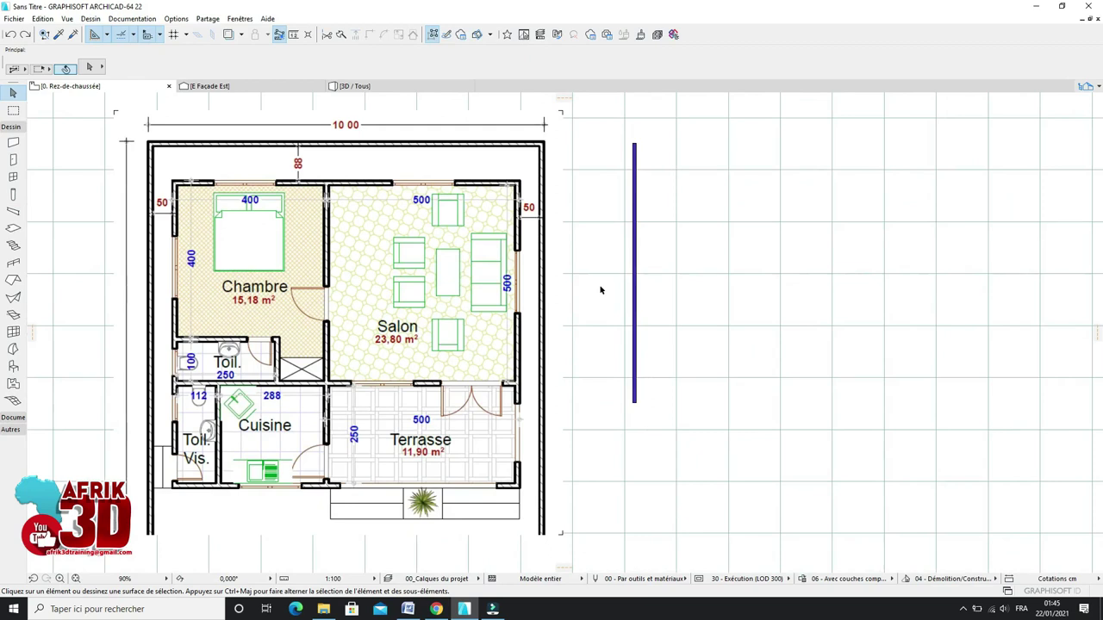
# Step: Activate the Wall tool and review its default settings without changing them
pyautogui.press('w')
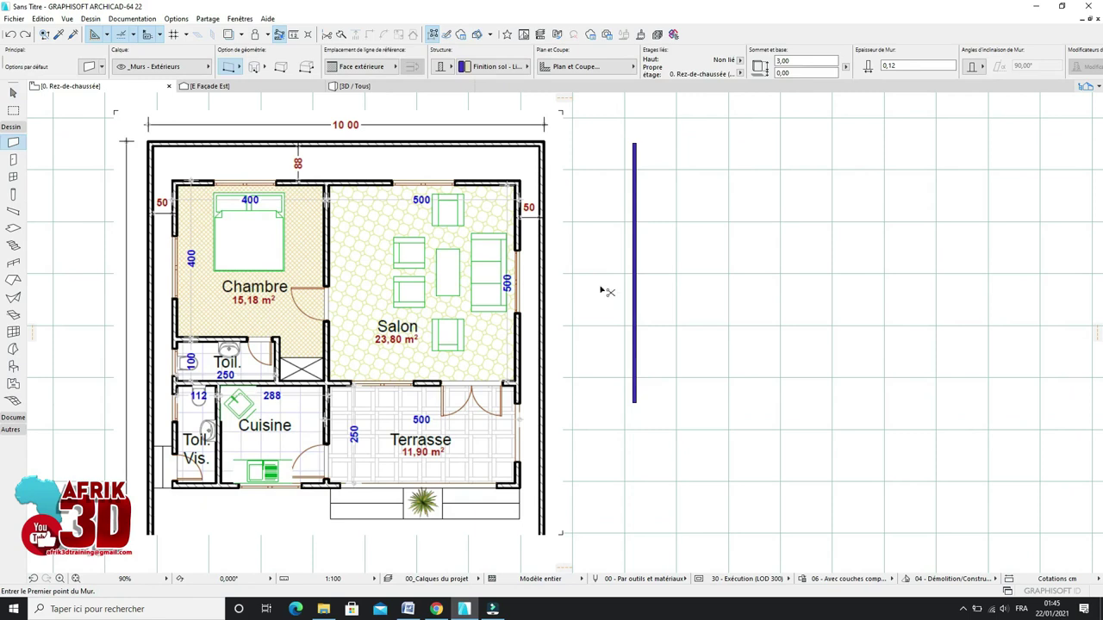
pyautogui.hotkey('ctrl', 't')
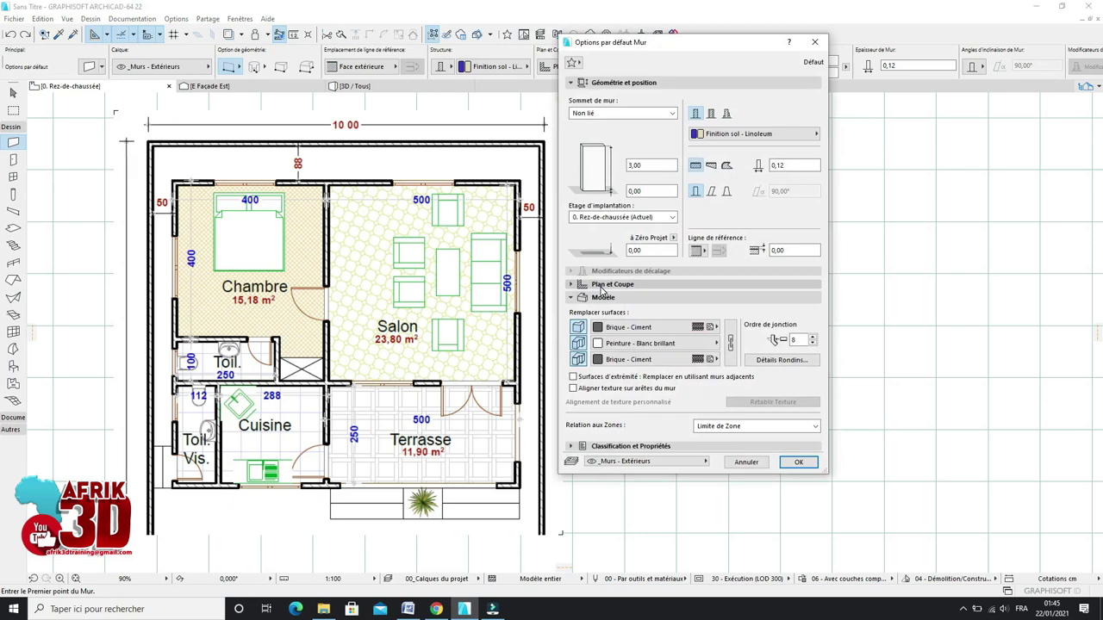
pyautogui.click(823, 43)
# Step: Accept the wall defaults and draw a second vertical wall 10 m long downward, to the right of the first wall
pyautogui.scroll(-2, 760, 142)
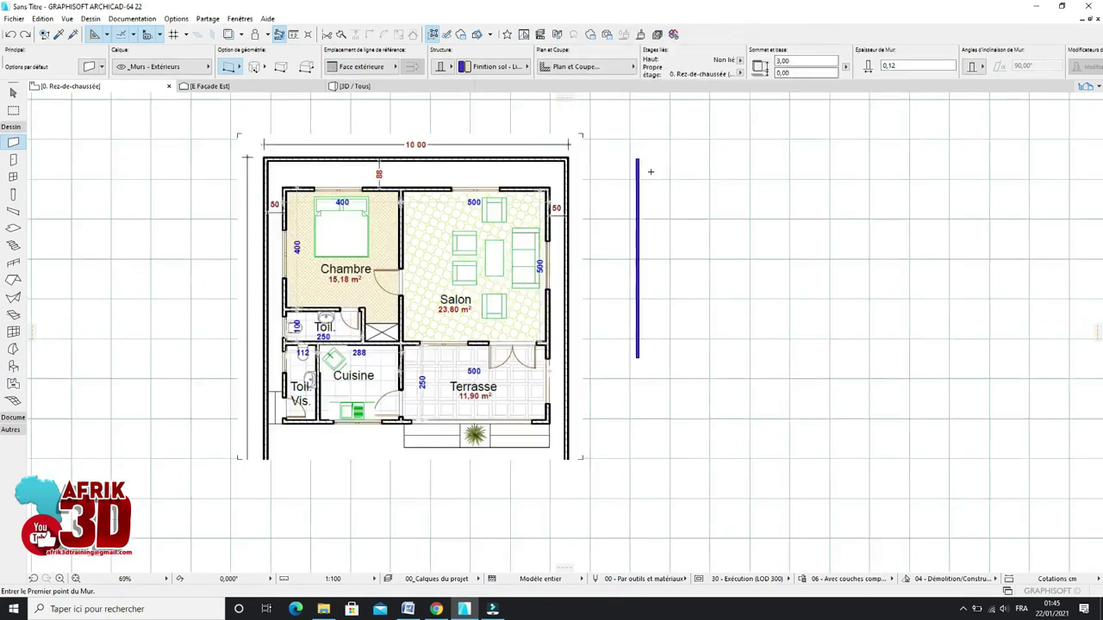
pyautogui.scroll(2, 645, 195)
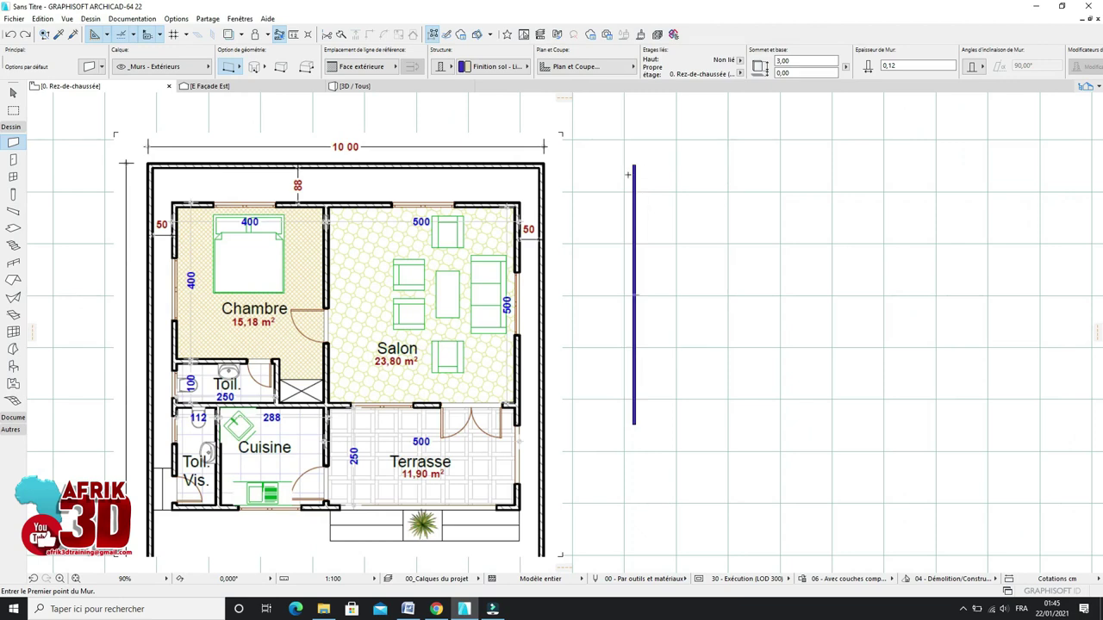
pyautogui.scroll(-3, 625, 179)
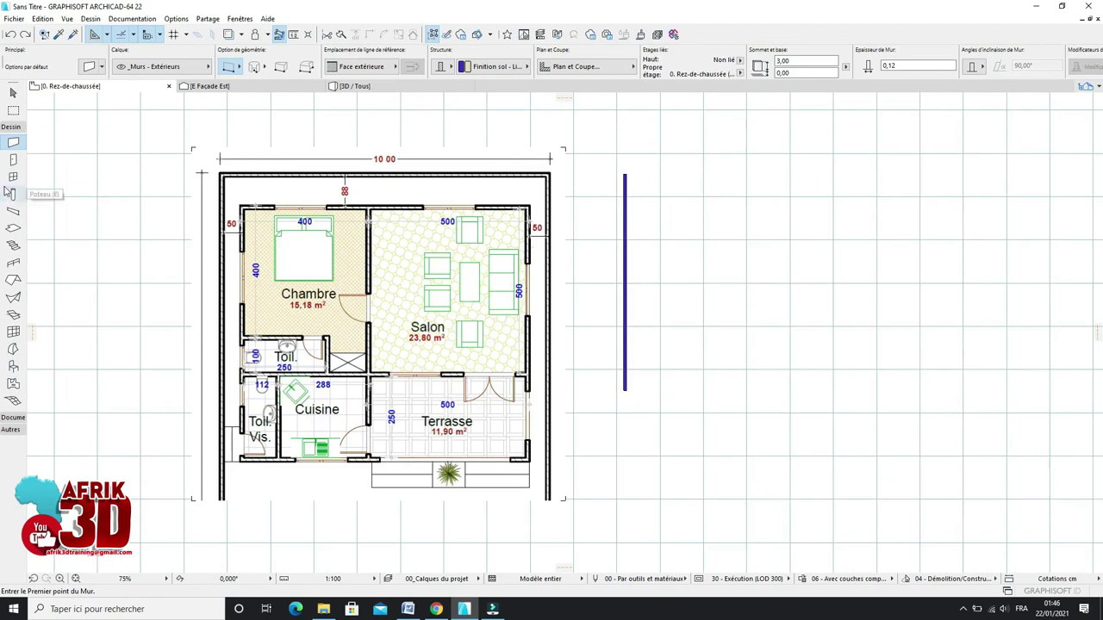
pyautogui.click(90, 68)
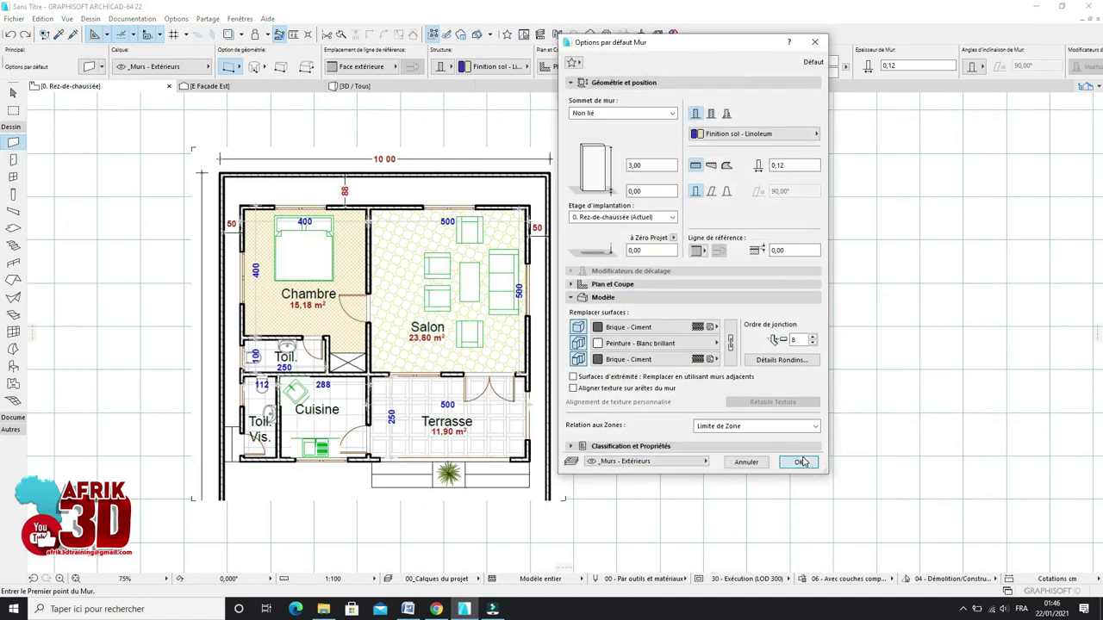
pyautogui.click(798, 462)
pyautogui.click(714, 186)
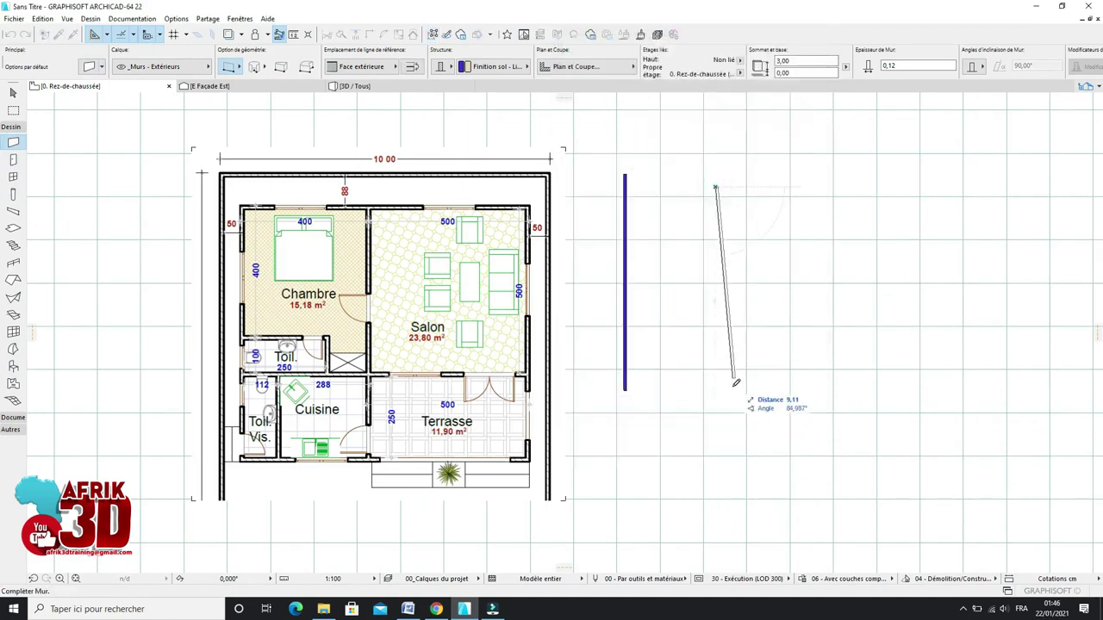
pyautogui.press('Tab')
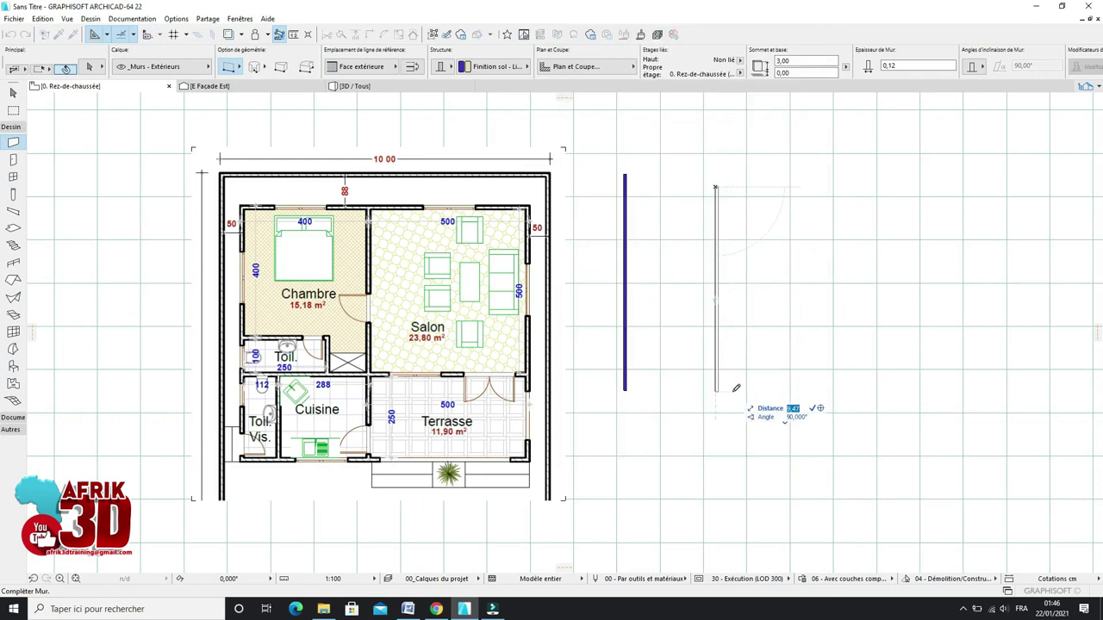
pyautogui.write('10')
pyautogui.press('Return')
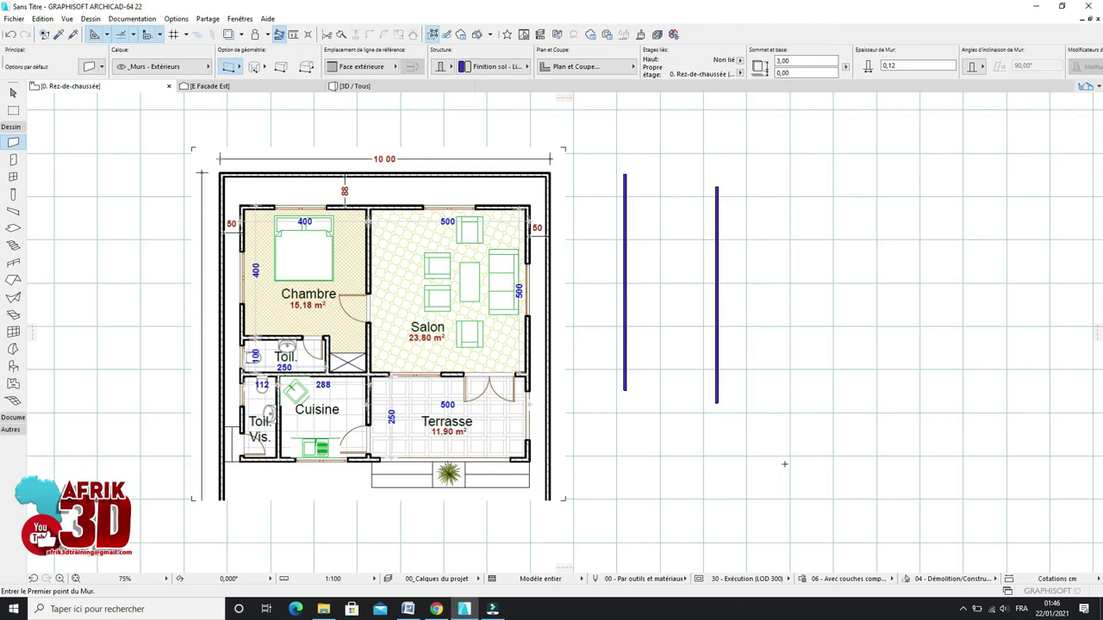
# Step: Open the 3D view and examine the two parallel vertical walls from several angles
pyautogui.press('F3')
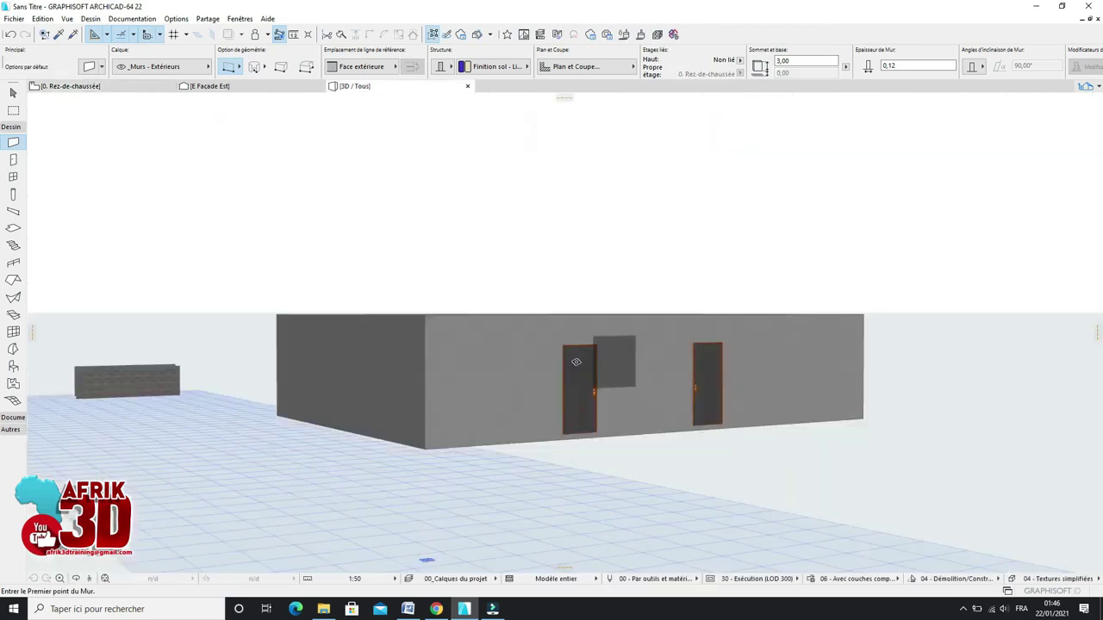
pyautogui.scroll(3, 134, 378)
pyautogui.scroll(5, 133, 377)
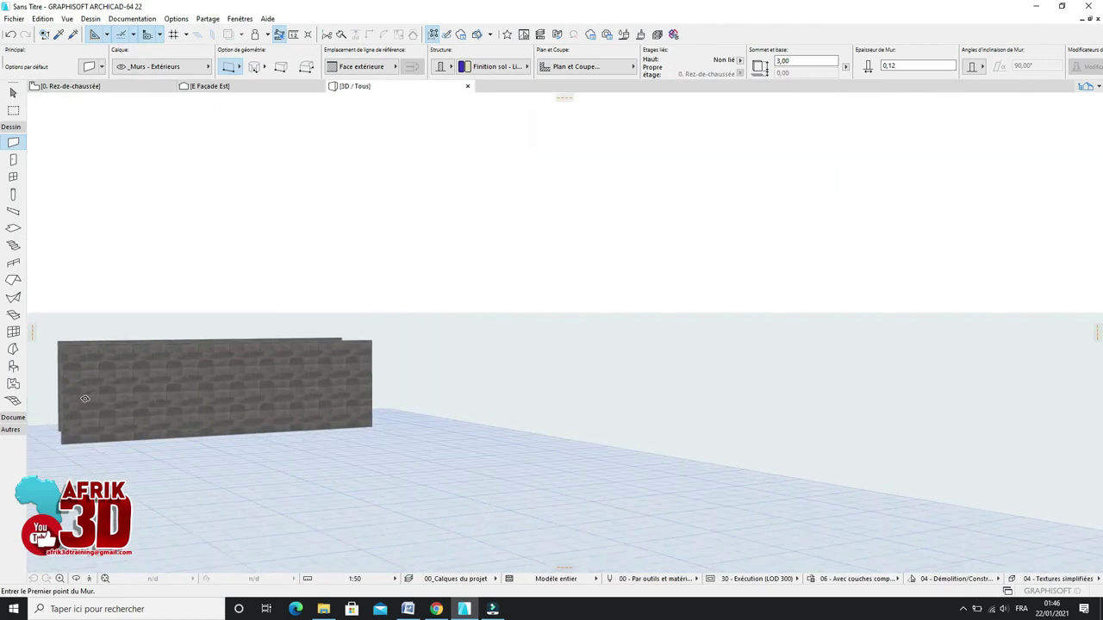
pyautogui.rightClick(505, 390)
pyautogui.click(560, 522)
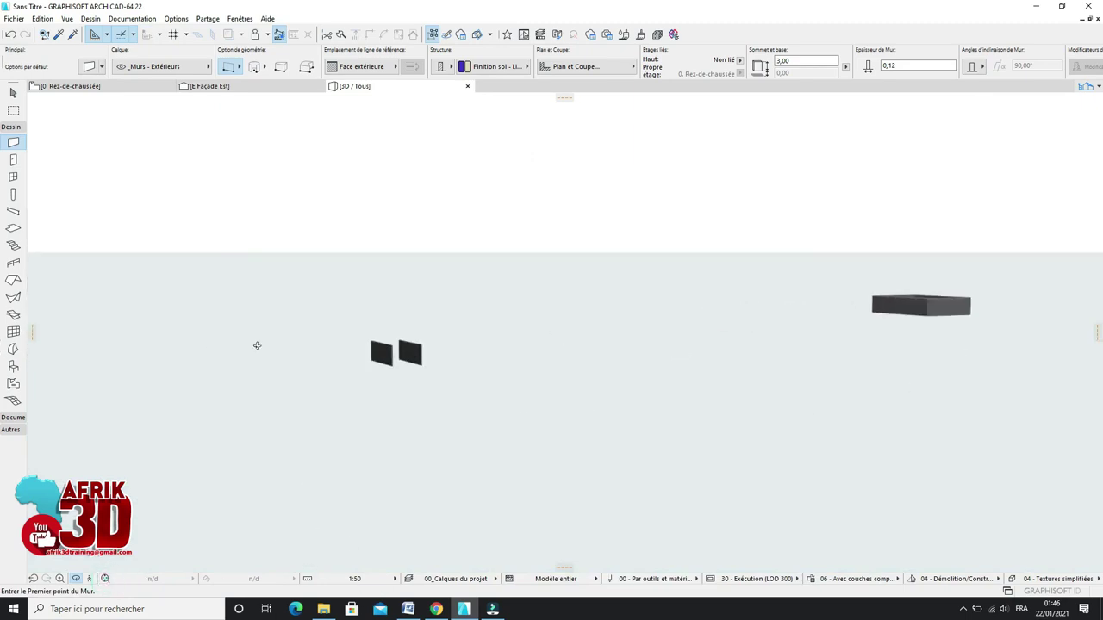
pyautogui.press('w')
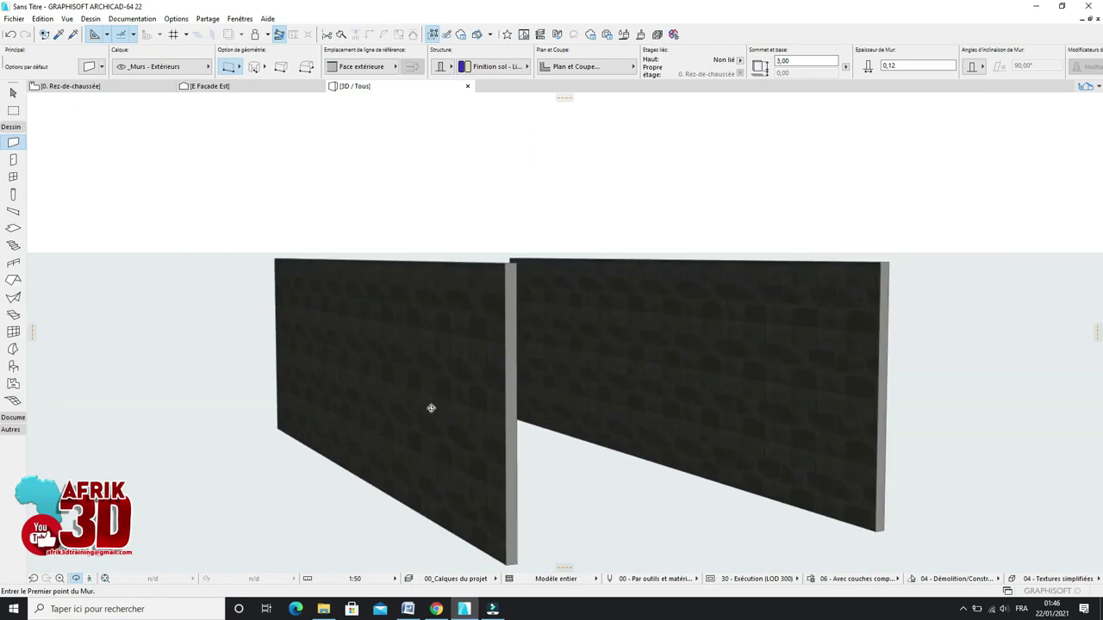
pyautogui.press('w')
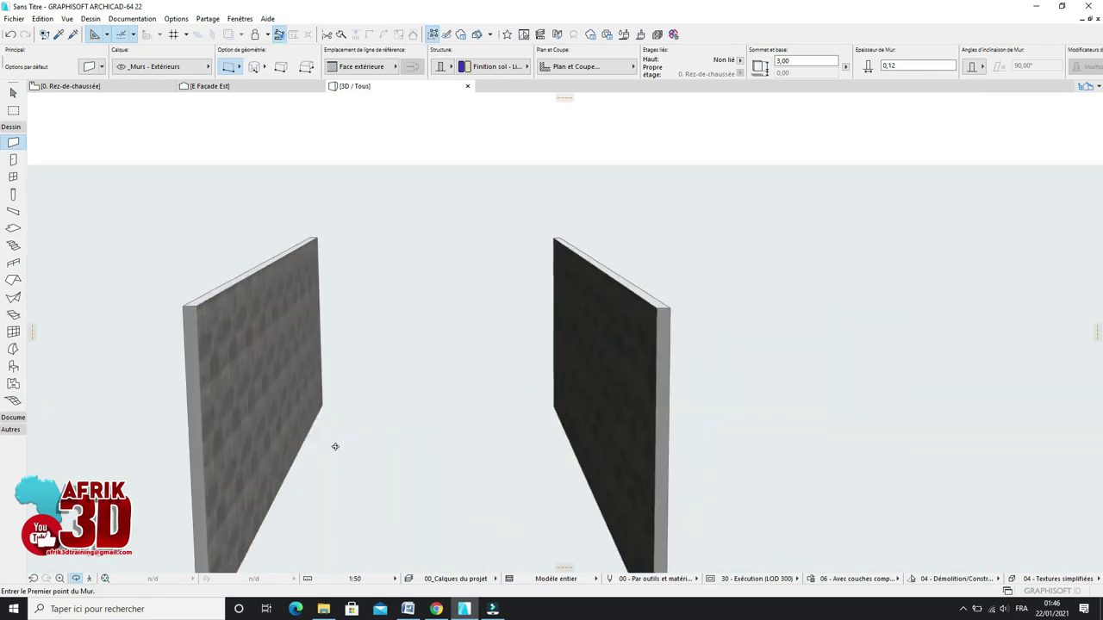
pyautogui.press('w')
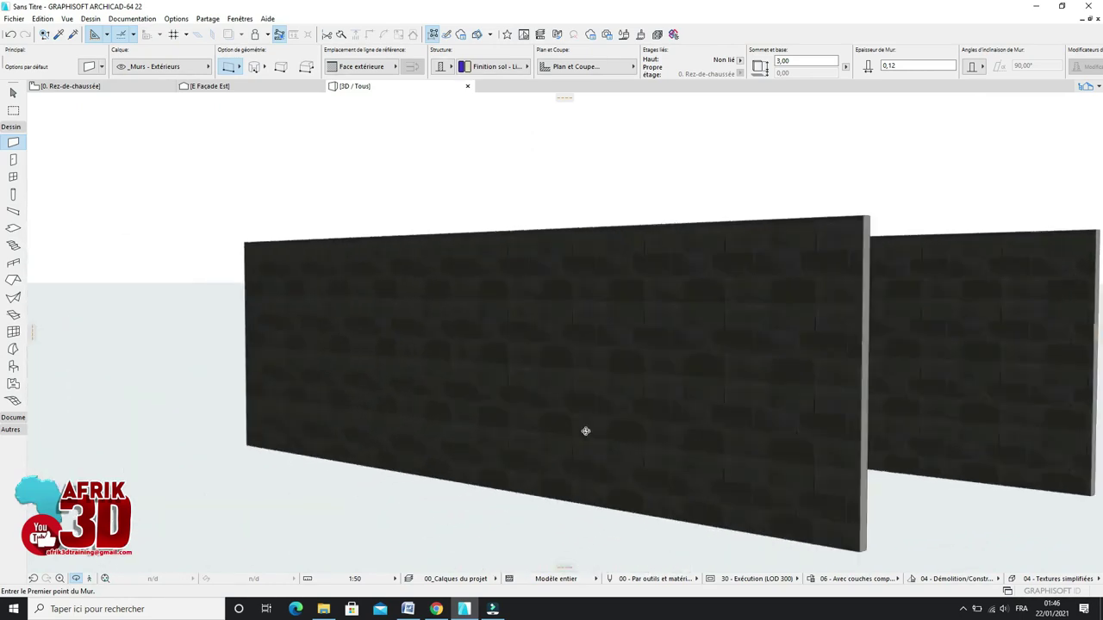
pyautogui.press('w')
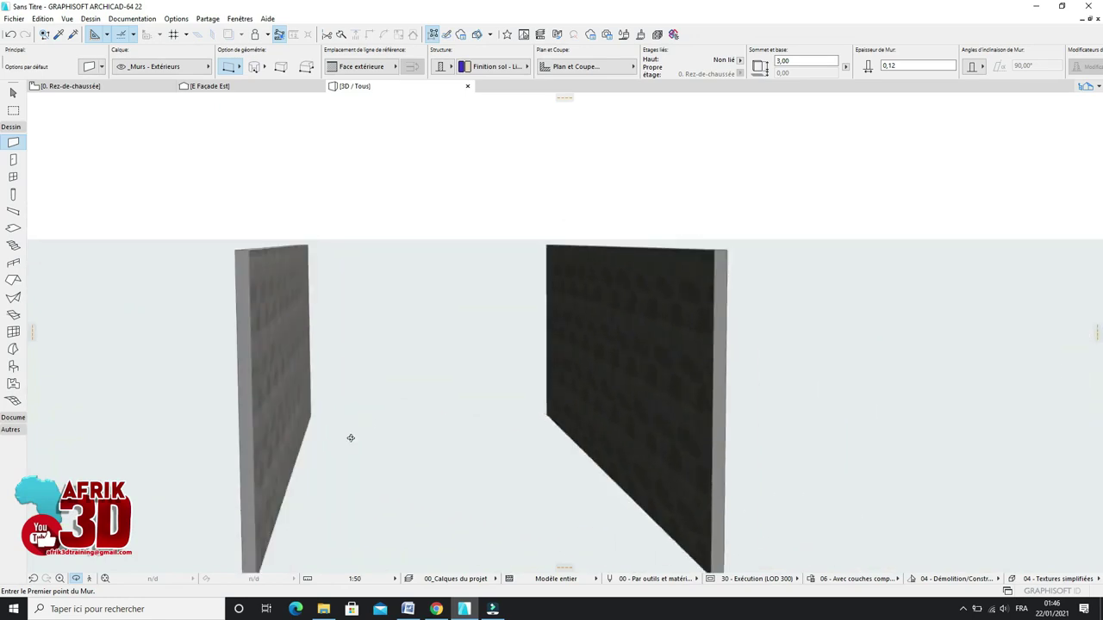
pyautogui.press('w')
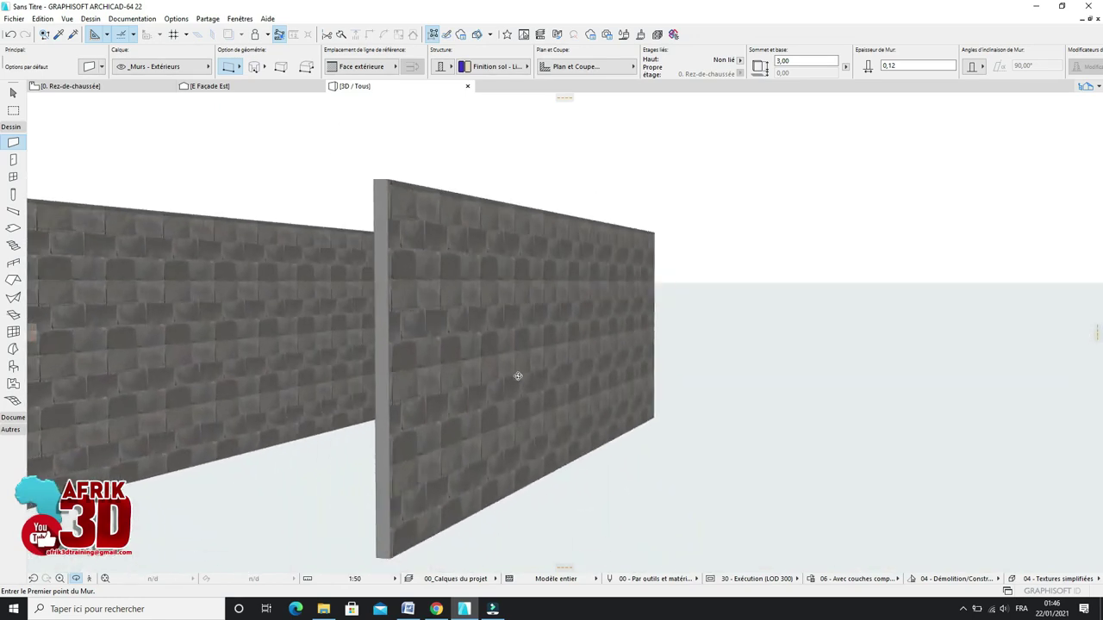
pyautogui.press('a')
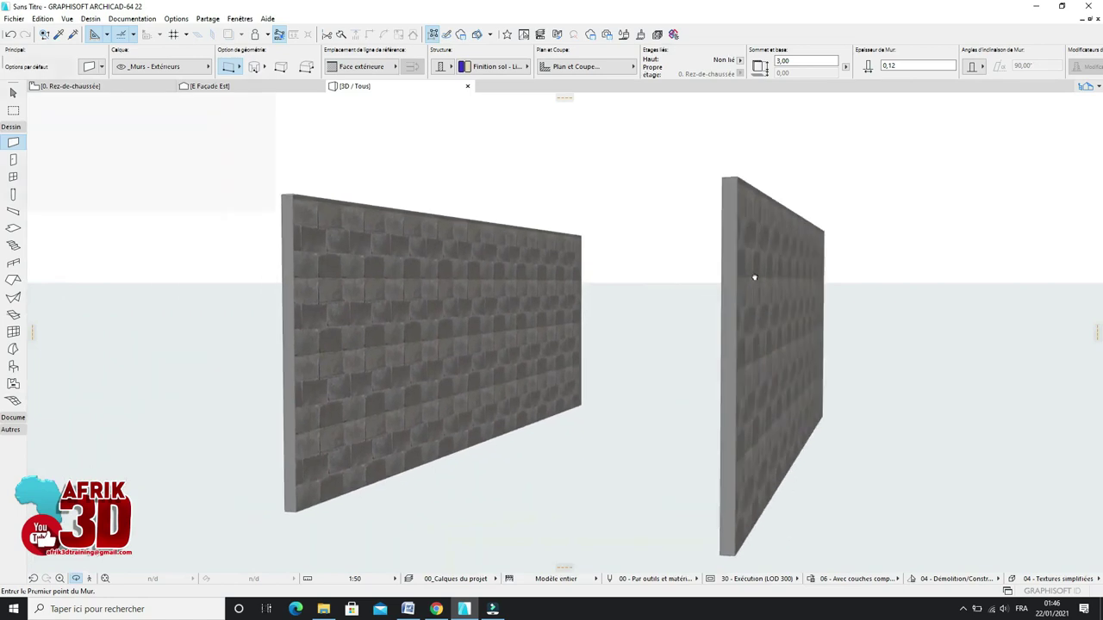
pyautogui.press('w')
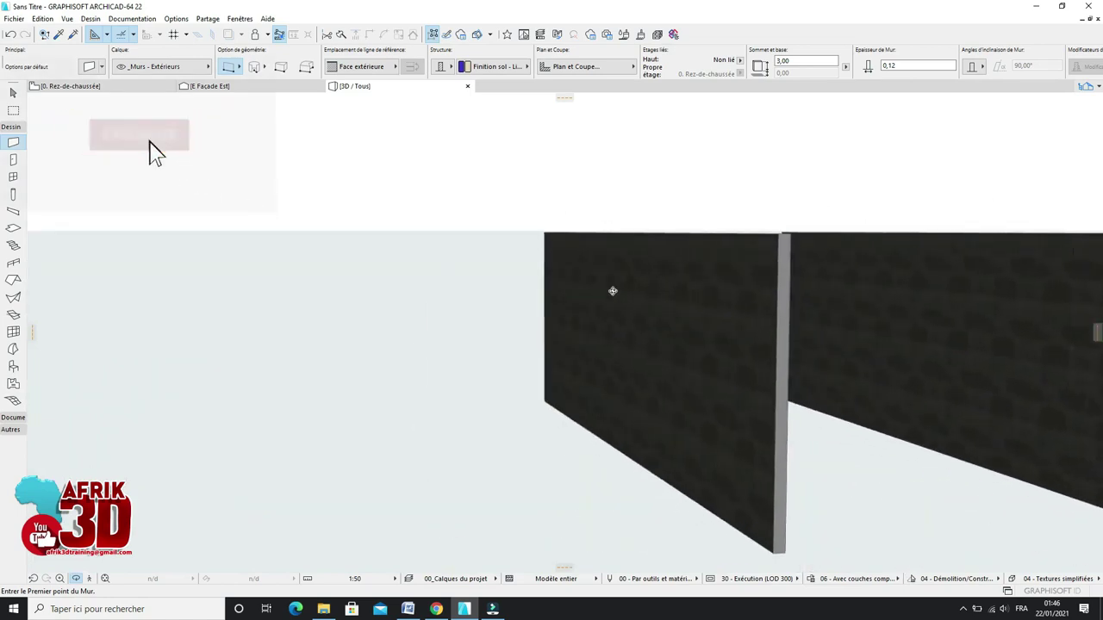
pyautogui.press('w')
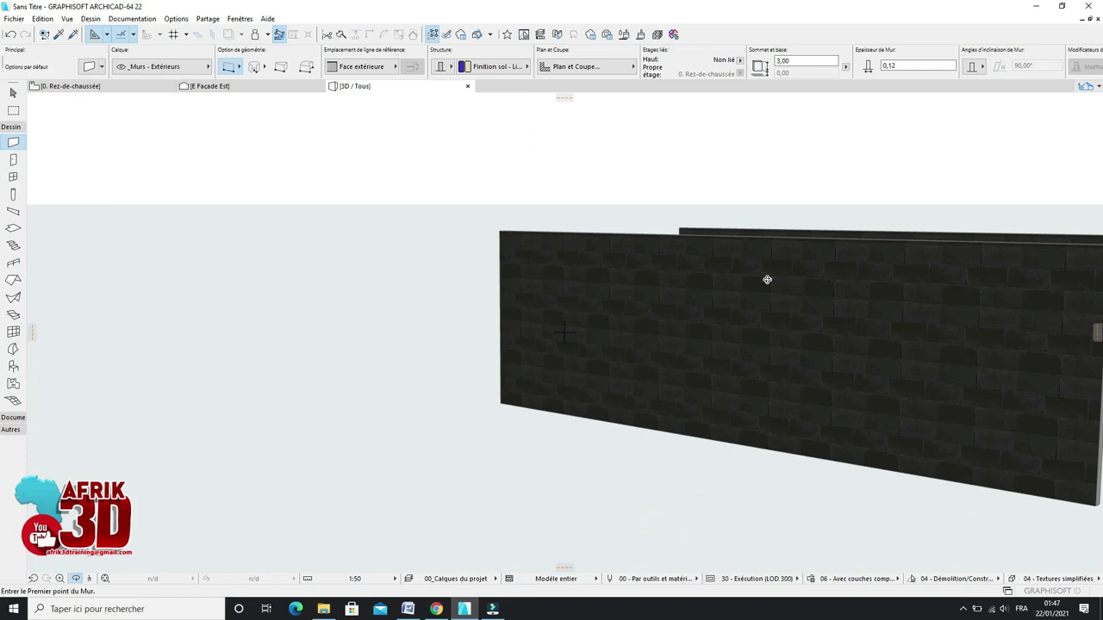
pyautogui.keyDown('shift'); pyautogui.moveTo(767, 279); pyautogui.dragTo(825, 352, button='middle'); pyautogui.keyUp('shift')
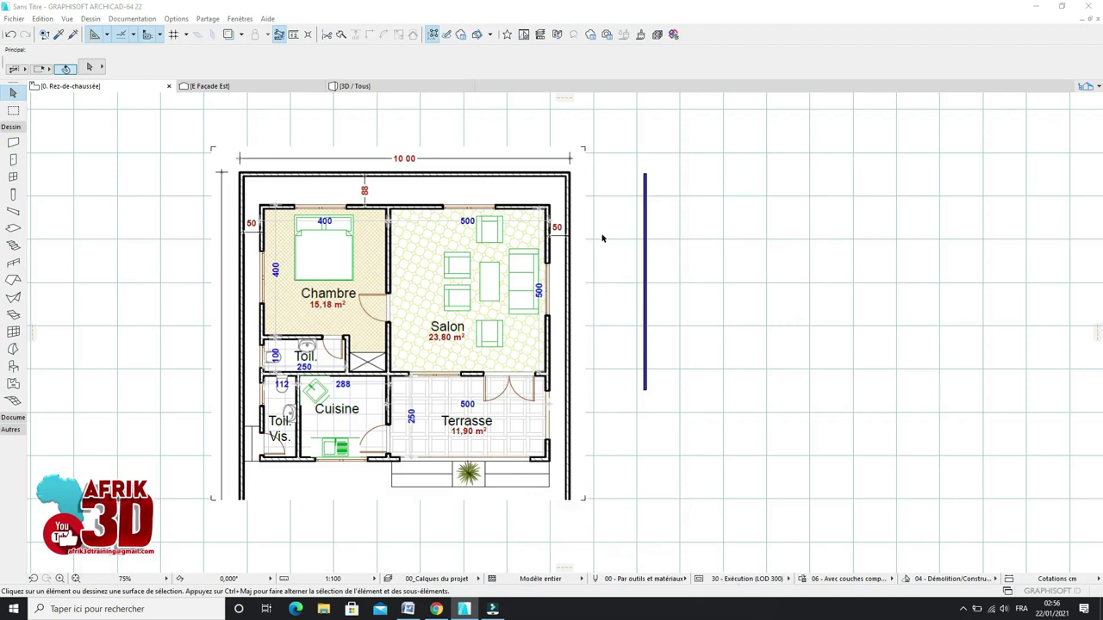
# Step: Select the vertical wall beside the floor plan and clear the selection, doing this twice
pyautogui.scroll(1, 603, 239)
pyautogui.scroll(1, 591, 239)
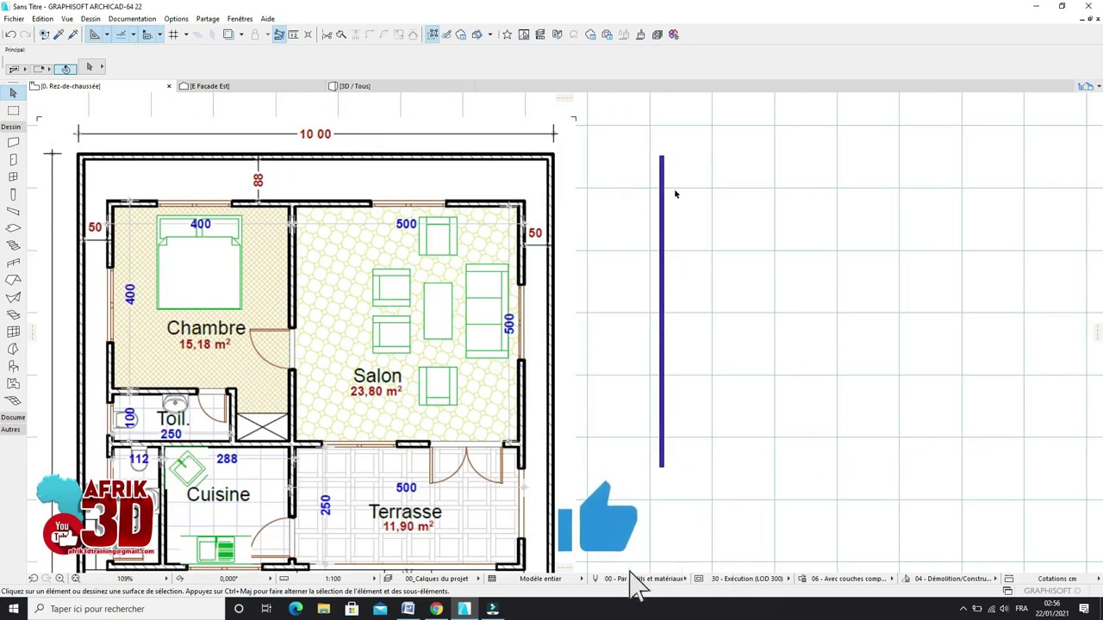
pyautogui.scroll(-2, 635, 226)
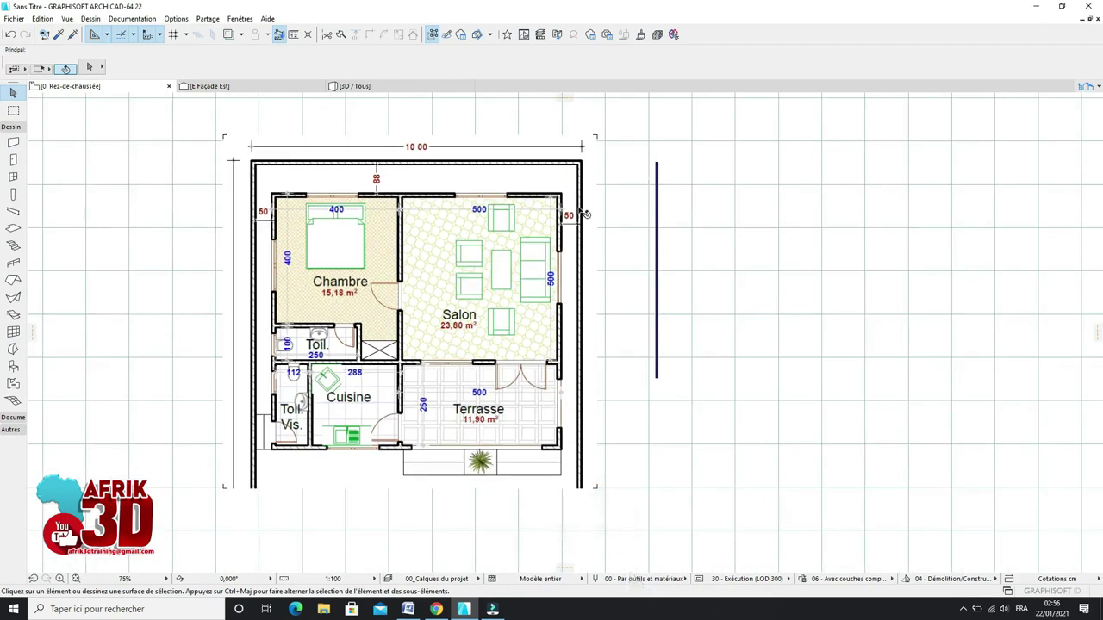
pyautogui.click(659, 196)
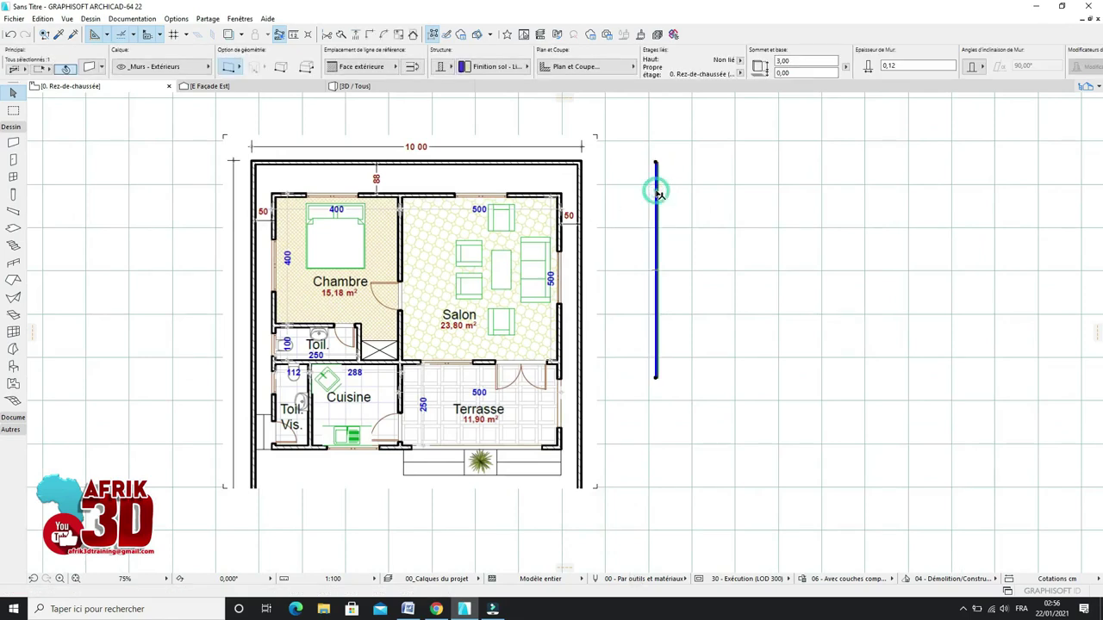
pyautogui.click(717, 207)
pyautogui.click(660, 198)
pyautogui.click(692, 172)
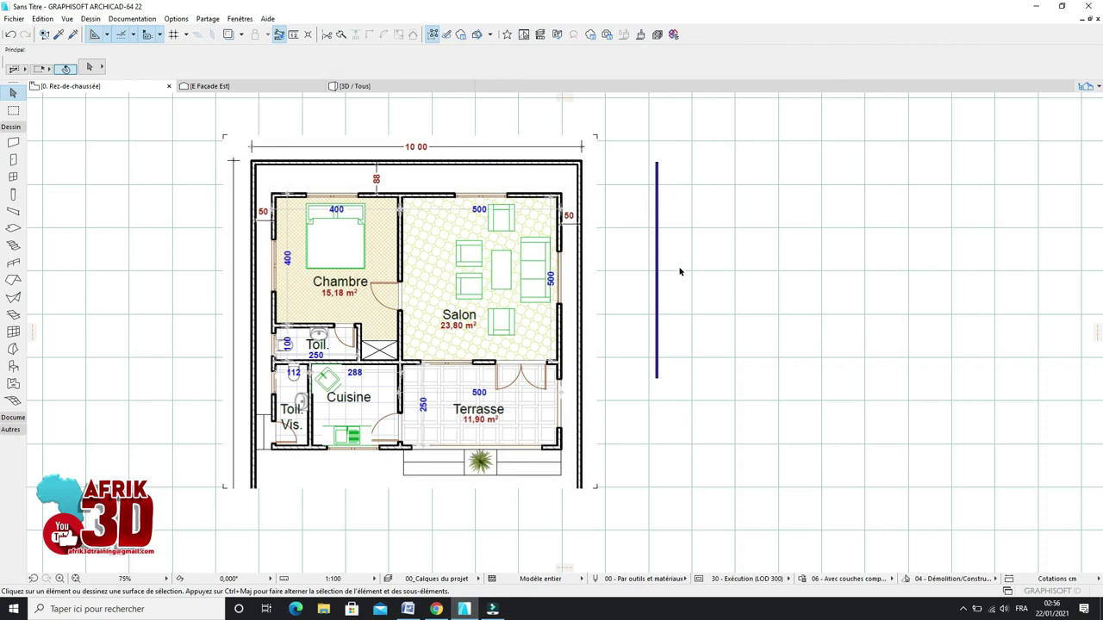
pyautogui.scroll(-2, 608, 239)
pyautogui.scroll(2, 628, 221)
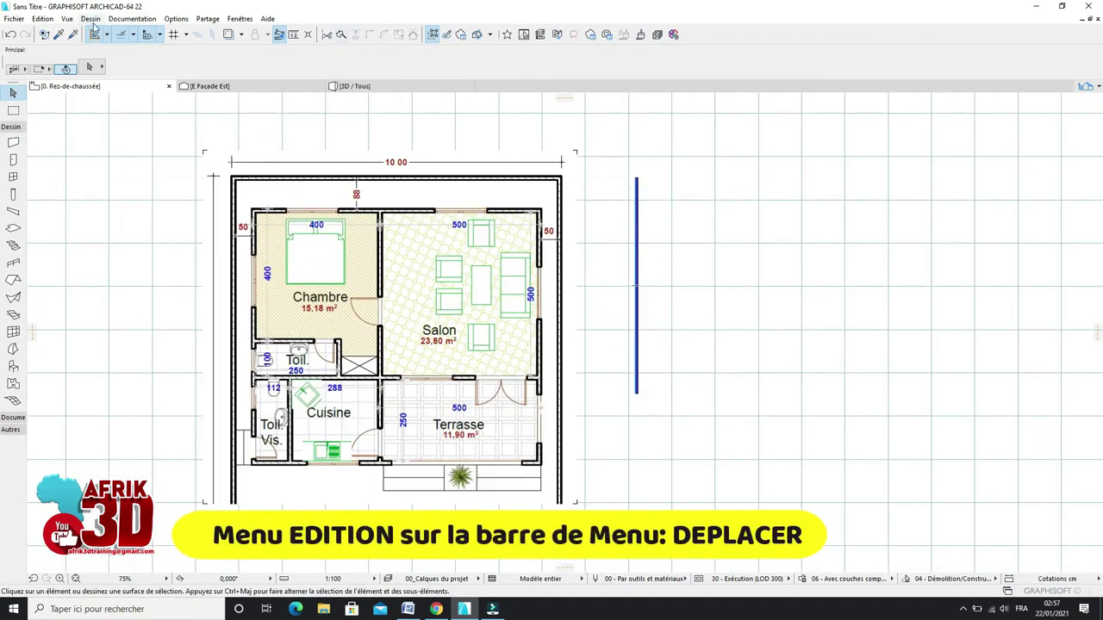
# Step: Look through the Dessin and Edition commands and find the Déplacer options with no element selected
pyautogui.click(93, 20)
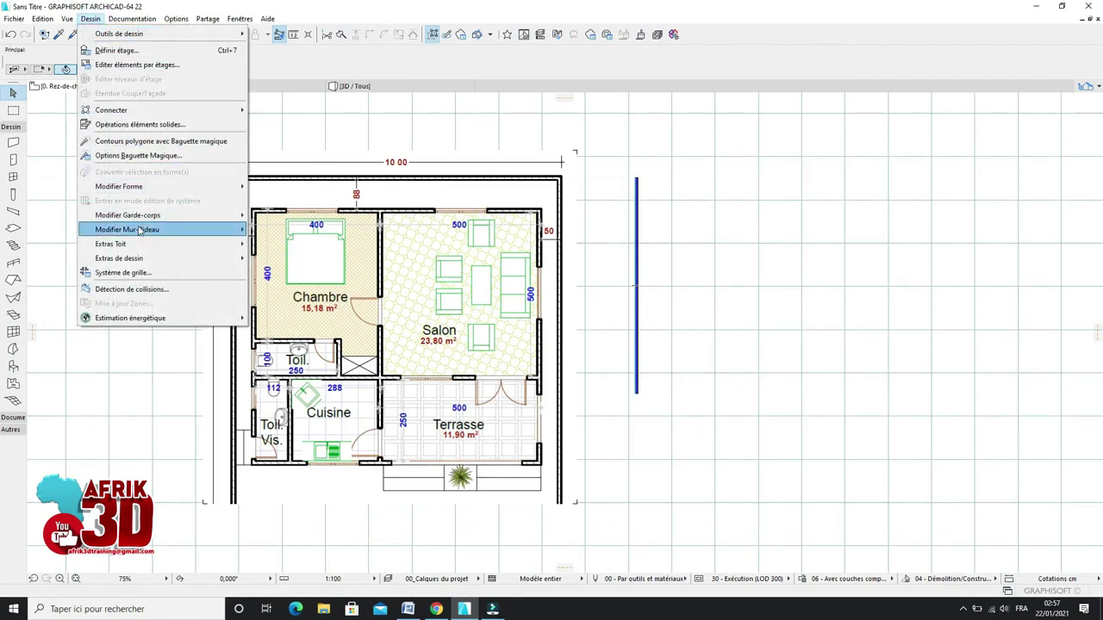
pyautogui.moveTo(70, 19)
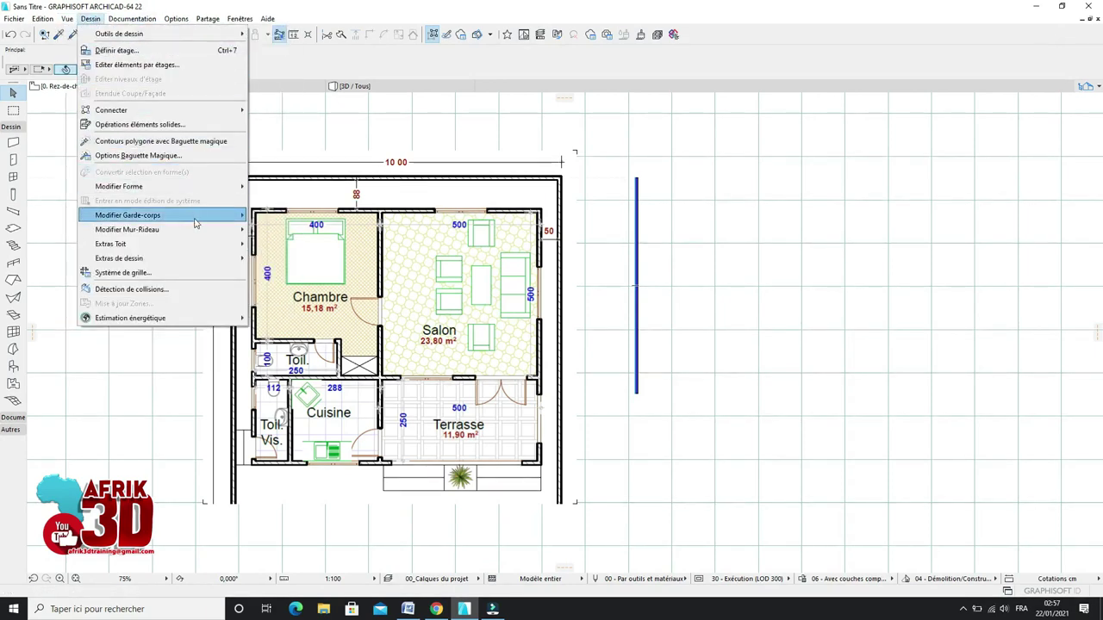
pyautogui.click(115, 21)
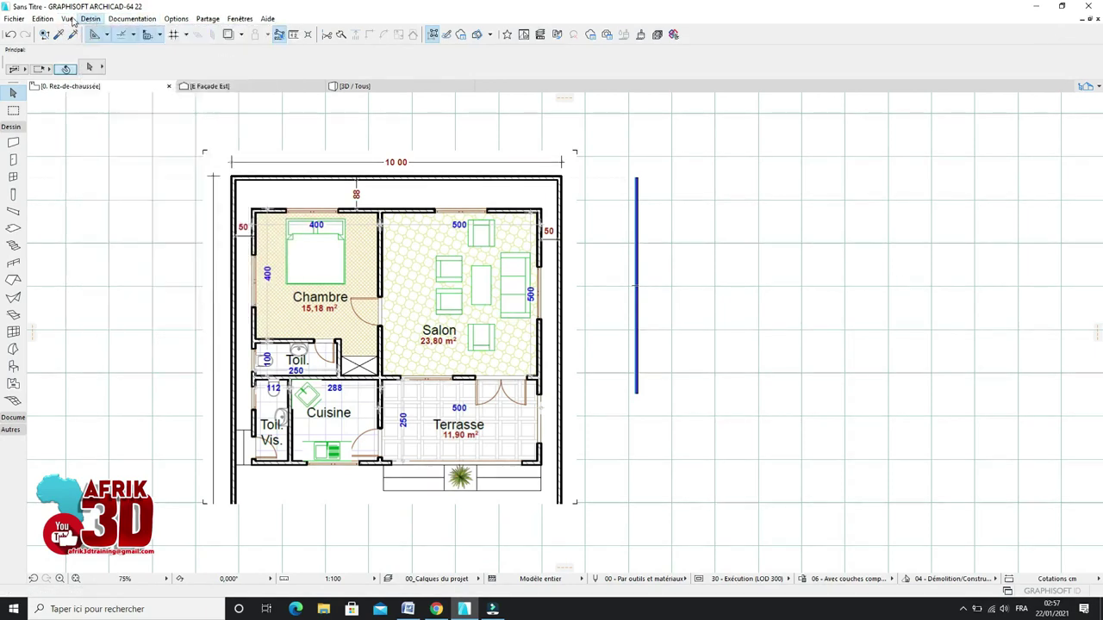
pyautogui.click(43, 19)
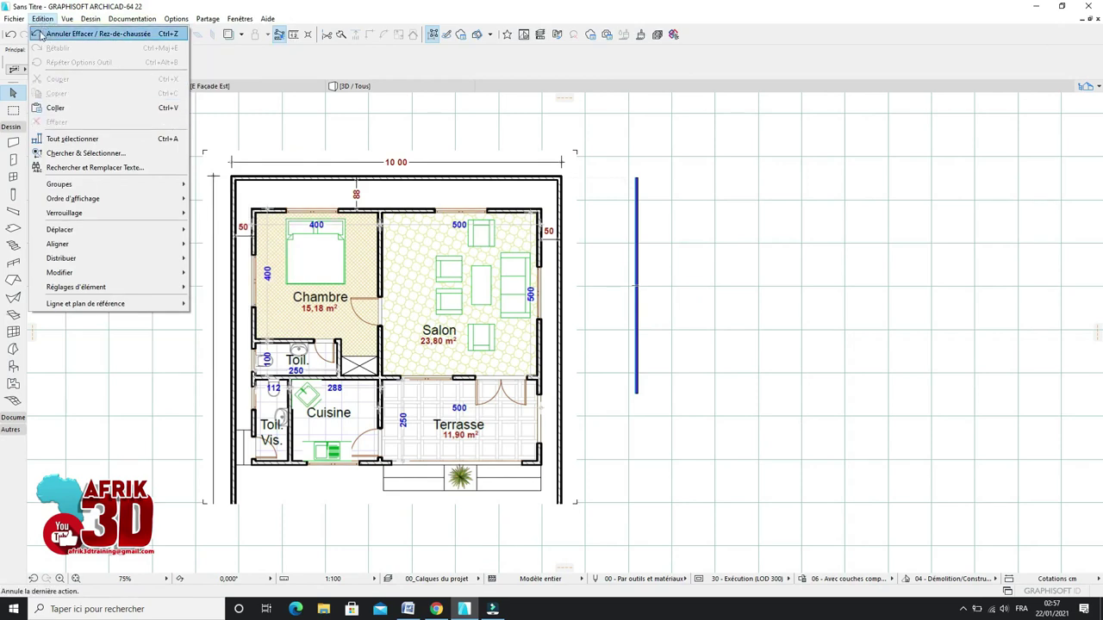
pyautogui.moveTo(165, 233)
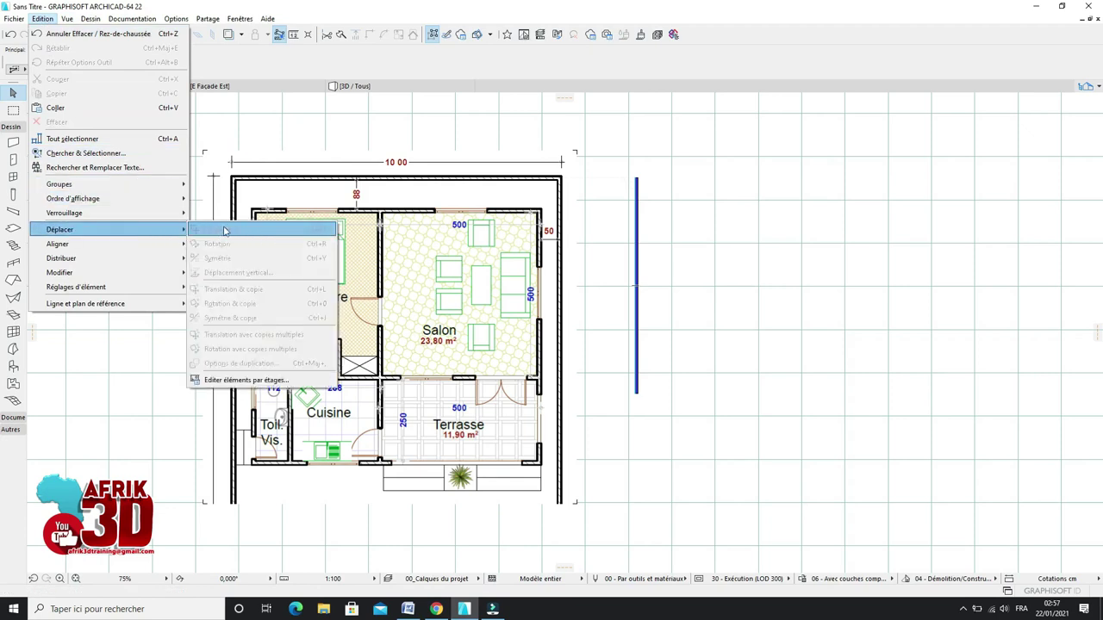
pyautogui.click(732, 283)
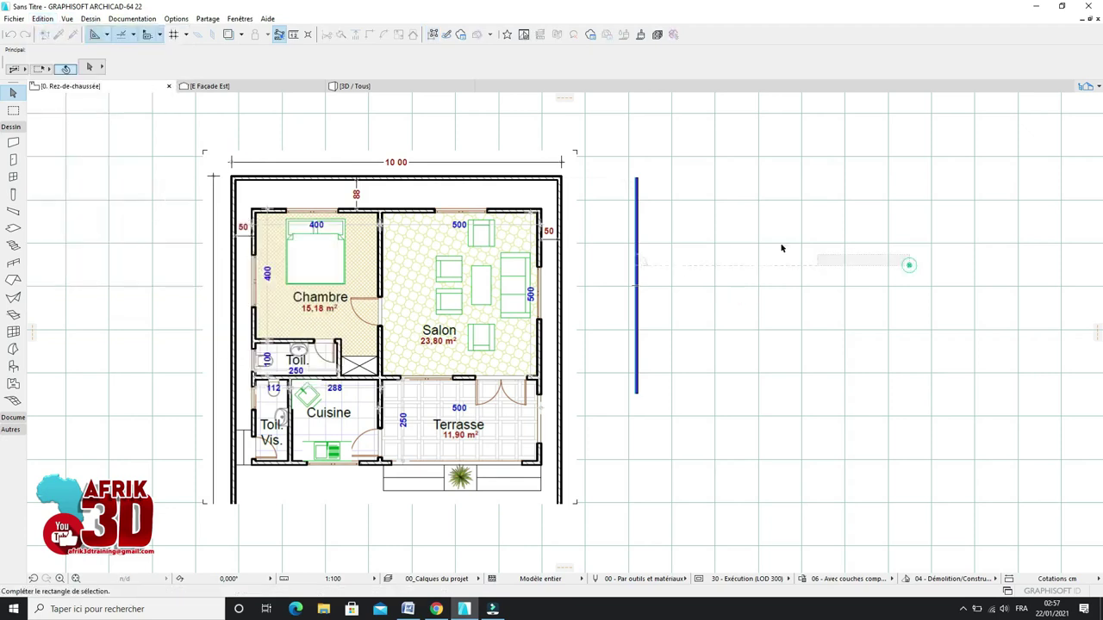
# Step: Select the vertical wall and review the Déplacer commands available for it
pyautogui.click(636, 206)
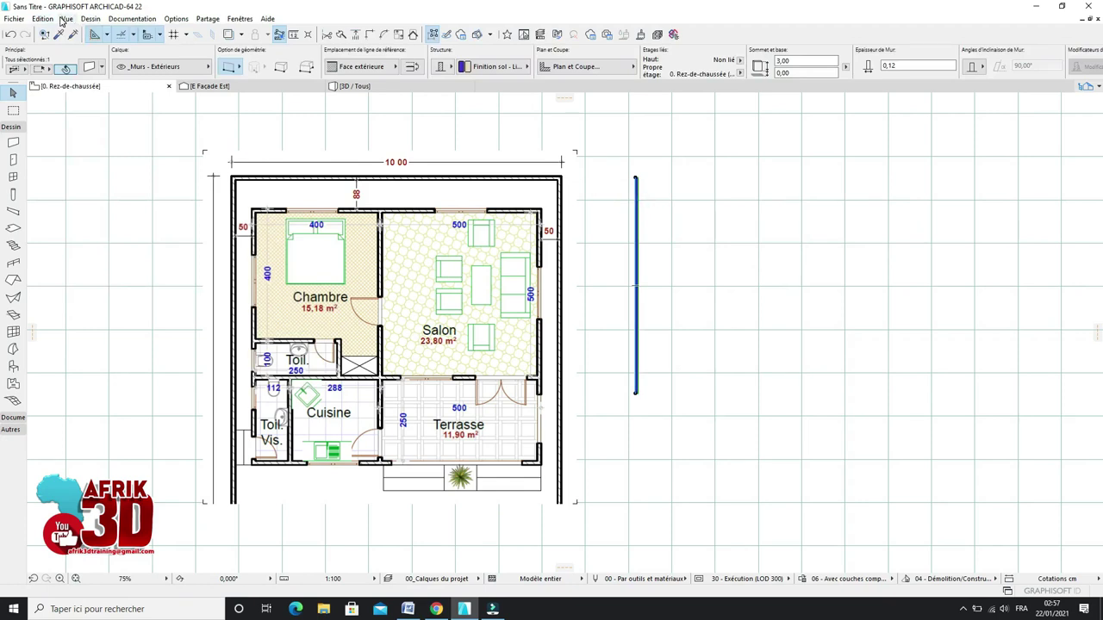
pyautogui.click(42, 18)
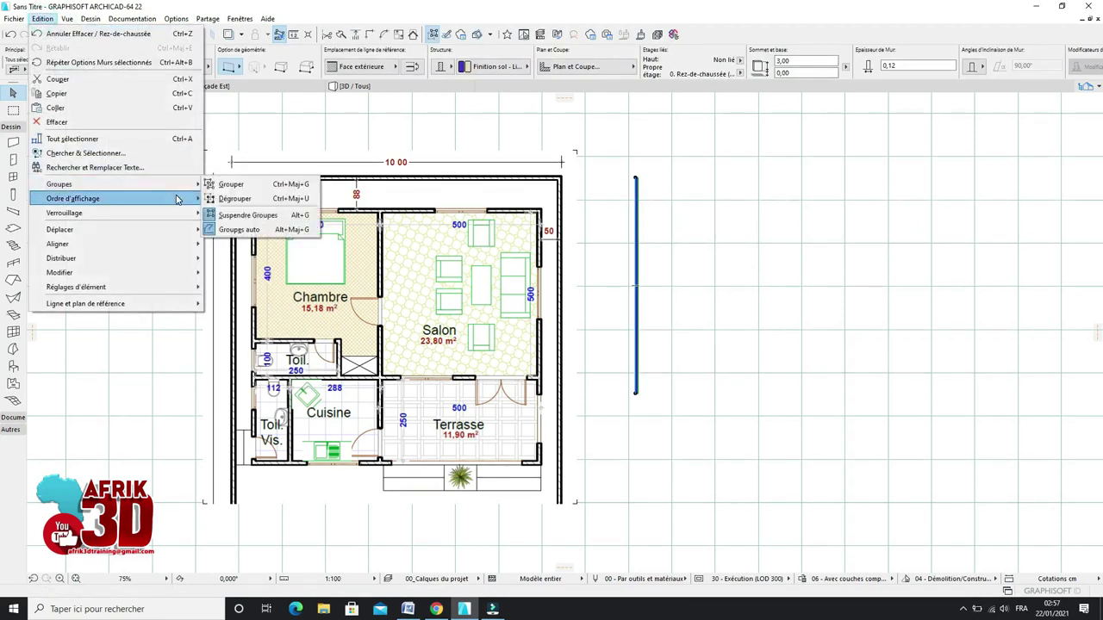
pyautogui.moveTo(177, 229)
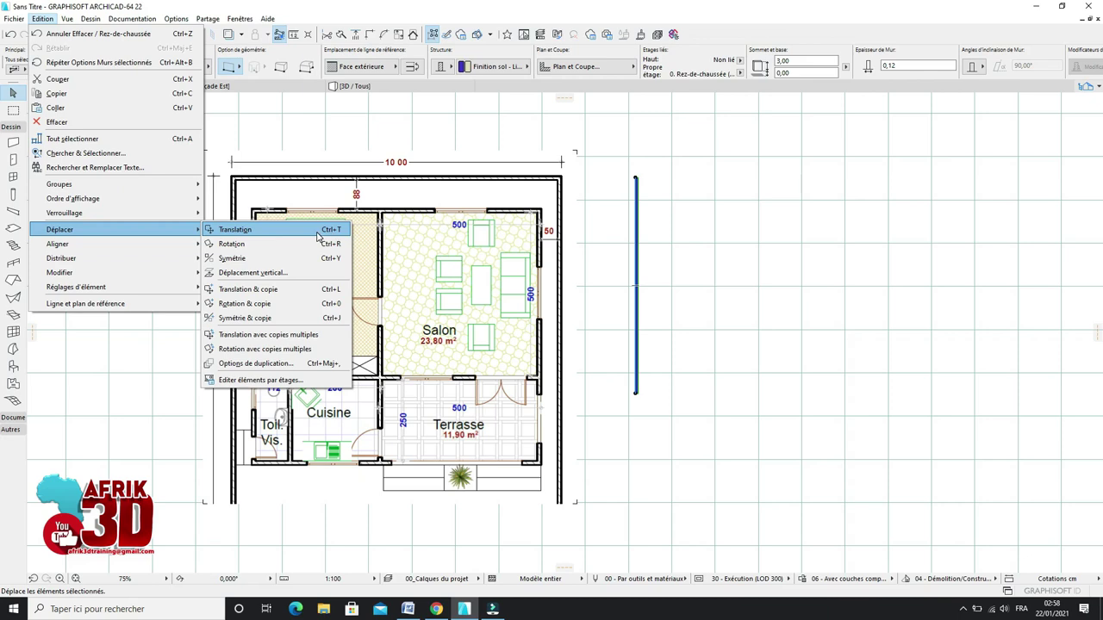
pyautogui.click(725, 235)
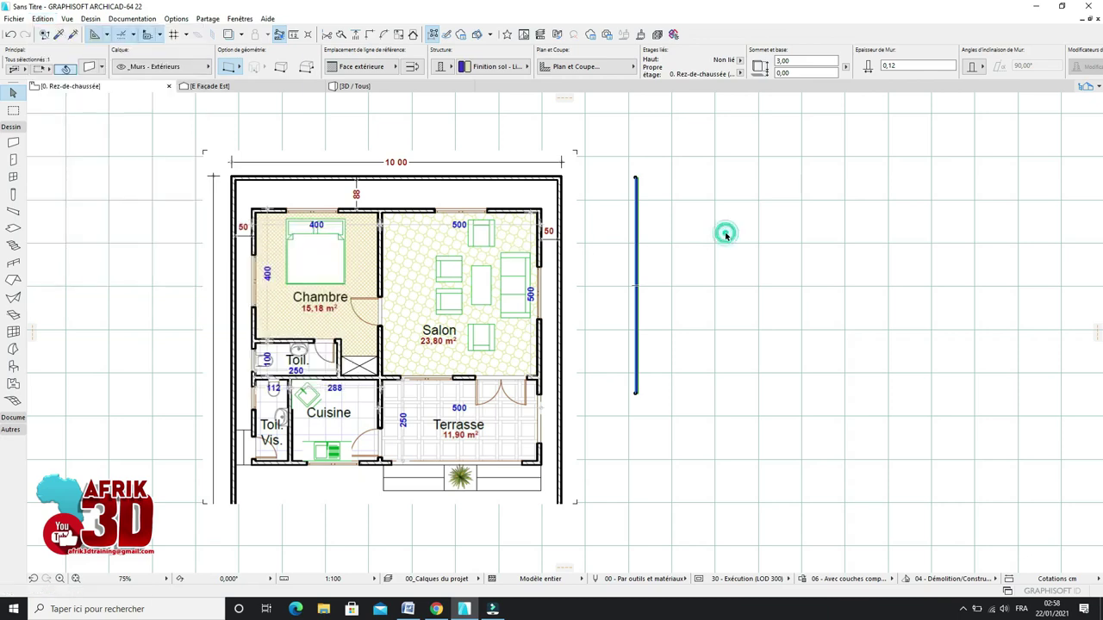
# Step: Copy the selected vertical wall a short distance horizontally to its right with Translation & copie, using its upper end as reference point, and clear the selection
pyautogui.scroll(-2, 488, 248)
pyautogui.scroll(2, 482, 242)
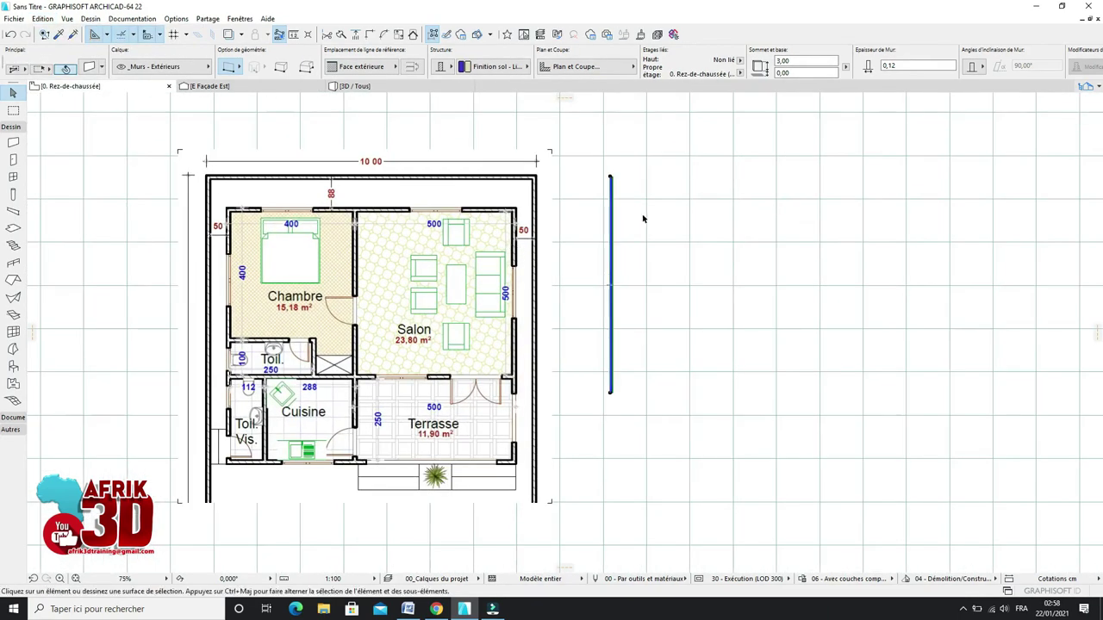
pyautogui.click(612, 222)
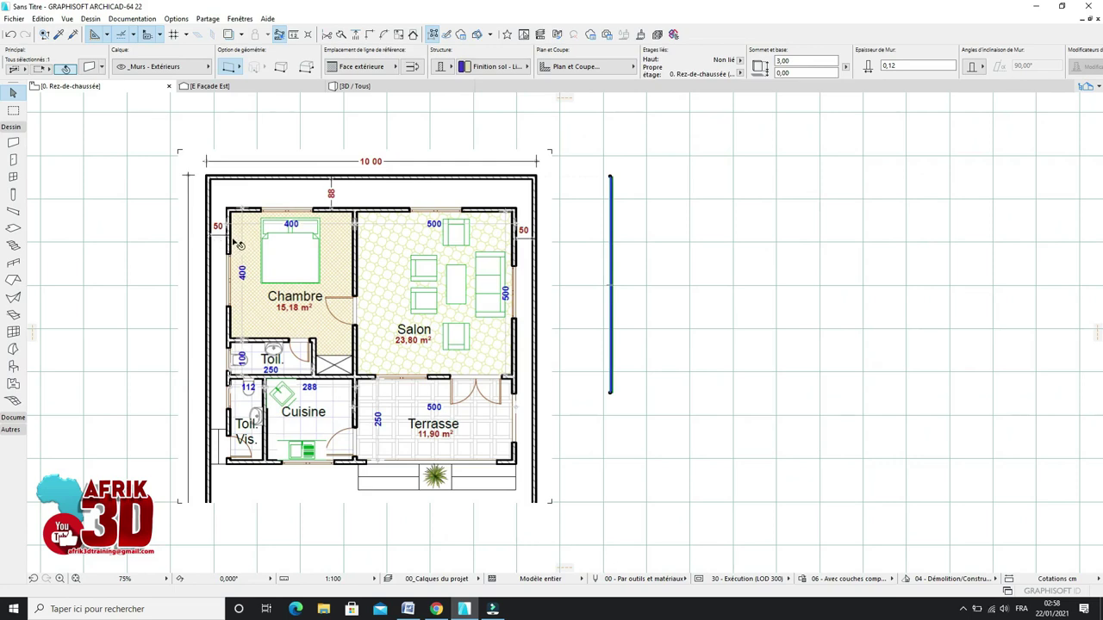
pyautogui.rightClick(629, 188)
pyautogui.click(630, 170)
pyautogui.rightClick(629, 170)
pyautogui.moveTo(834, 284)
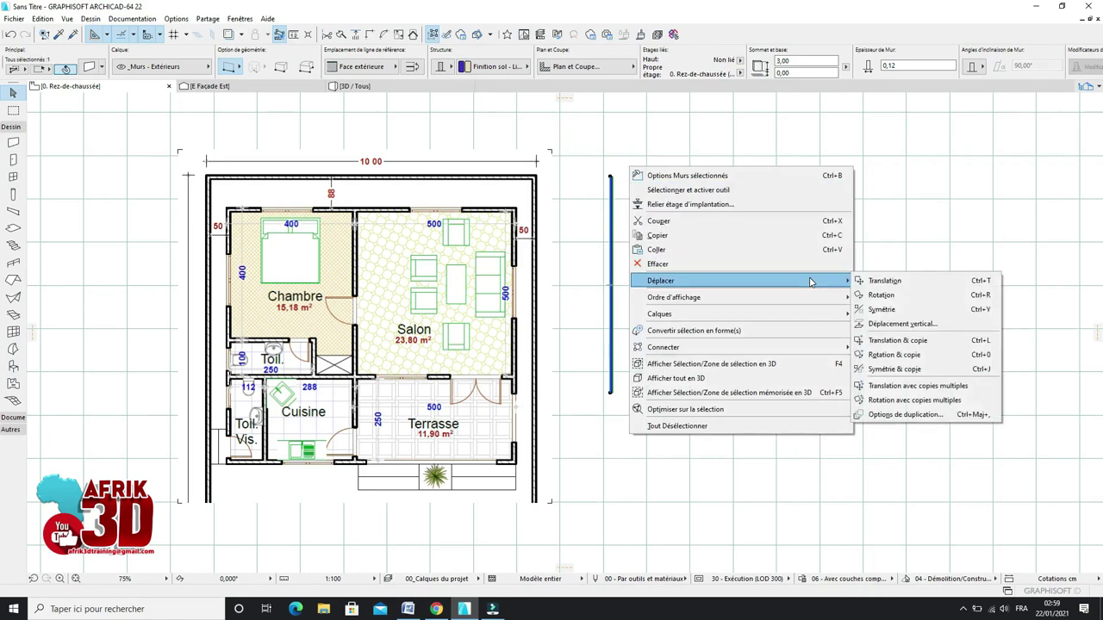
pyautogui.click(959, 343)
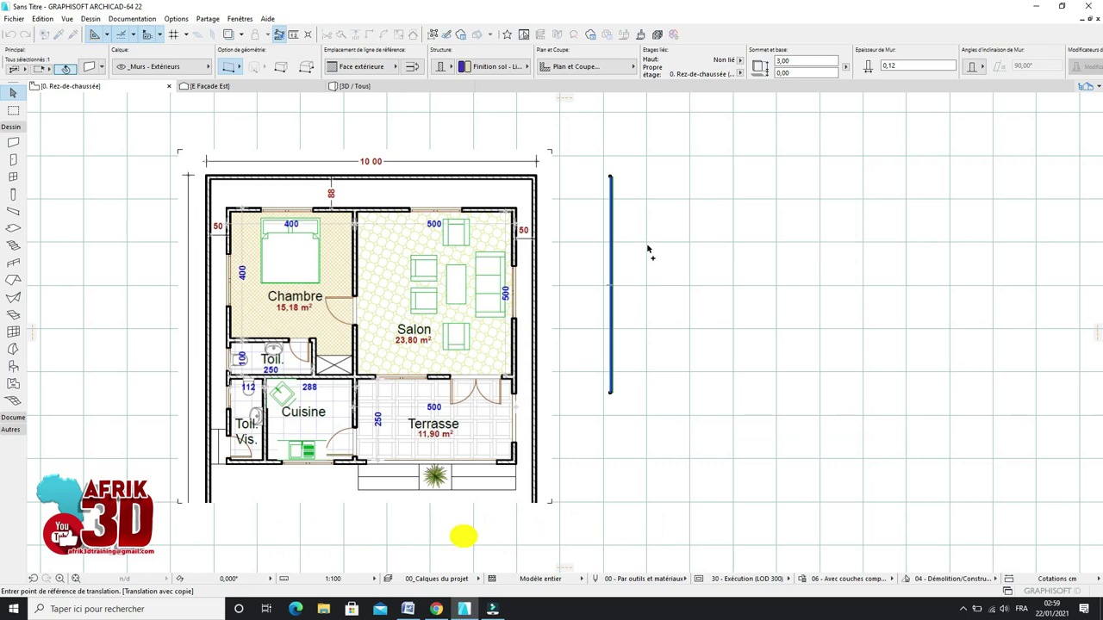
pyautogui.scroll(1, 651, 220)
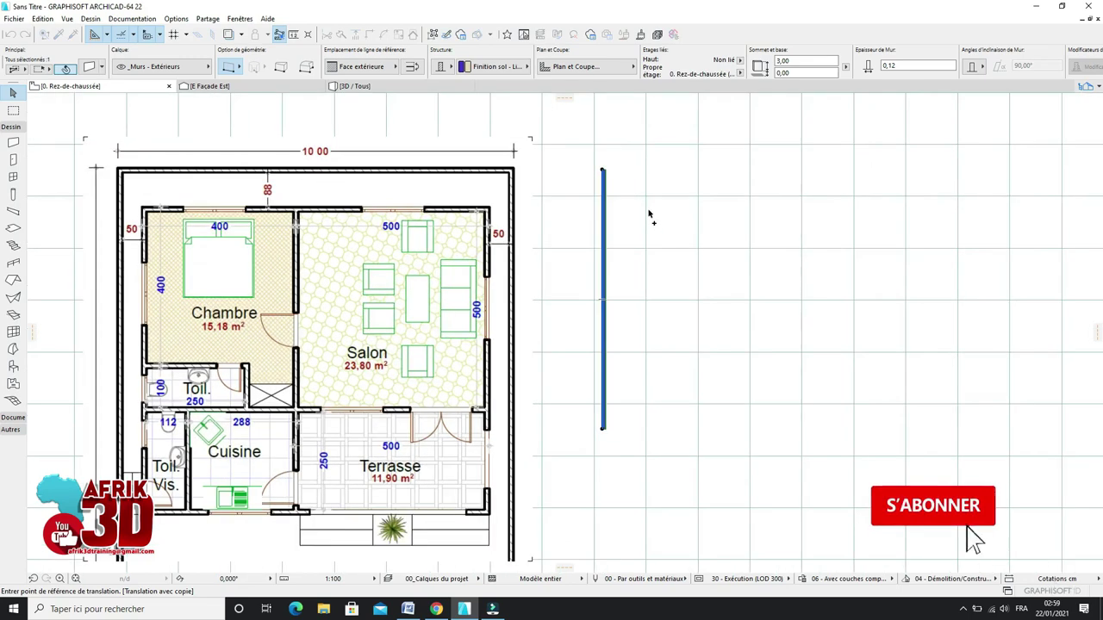
pyautogui.click(602, 170)
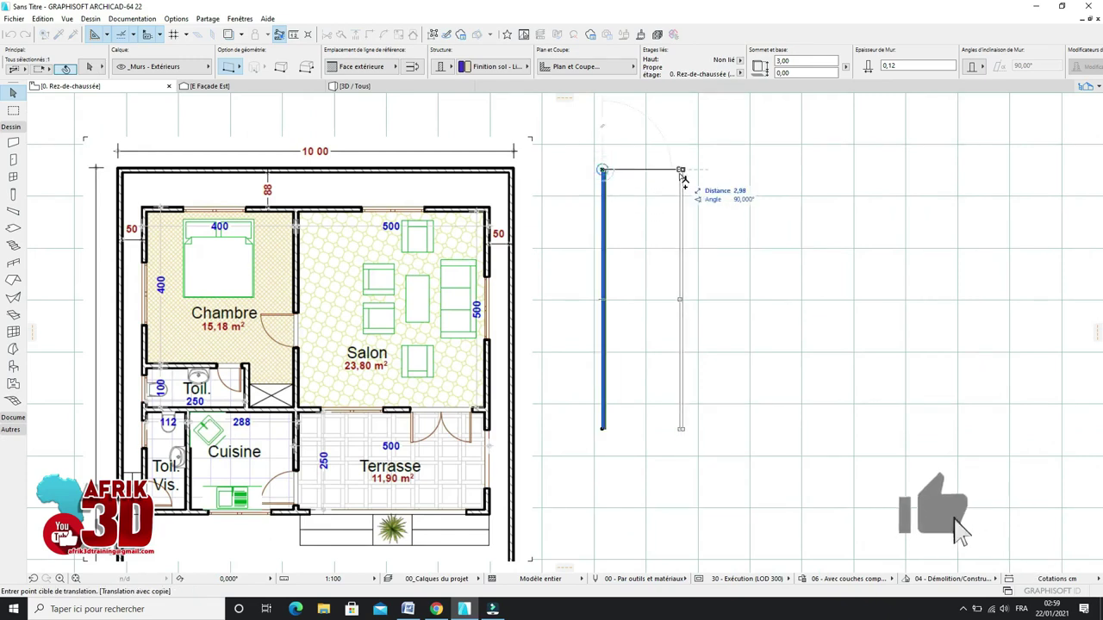
pyautogui.press('Tab')
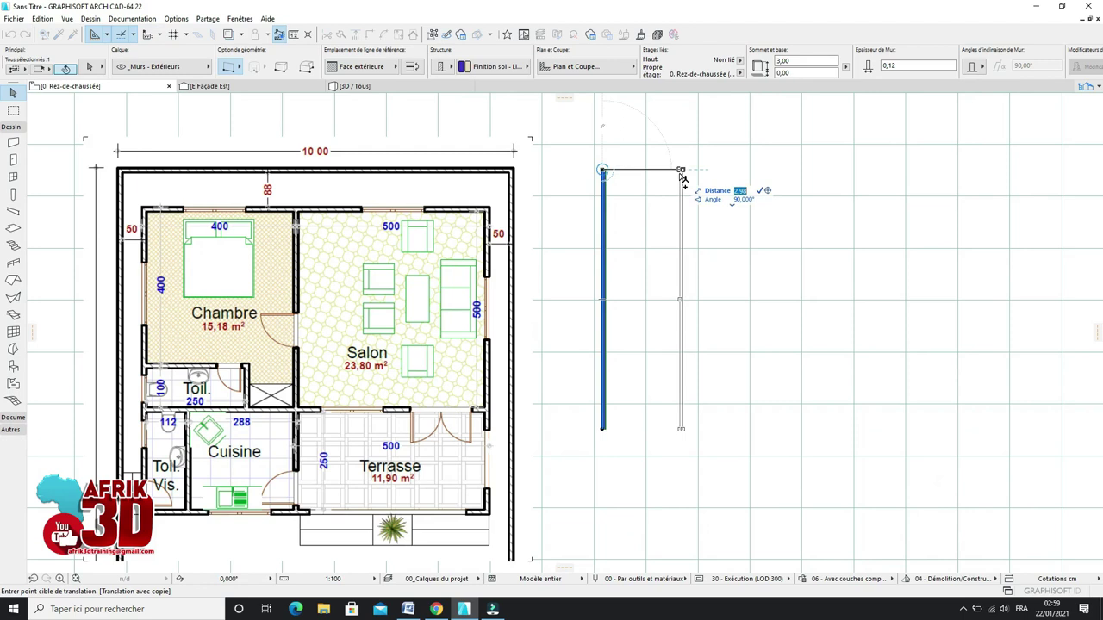
pyautogui.write('0')
pyautogui.press('Return')
pyautogui.click(694, 183)
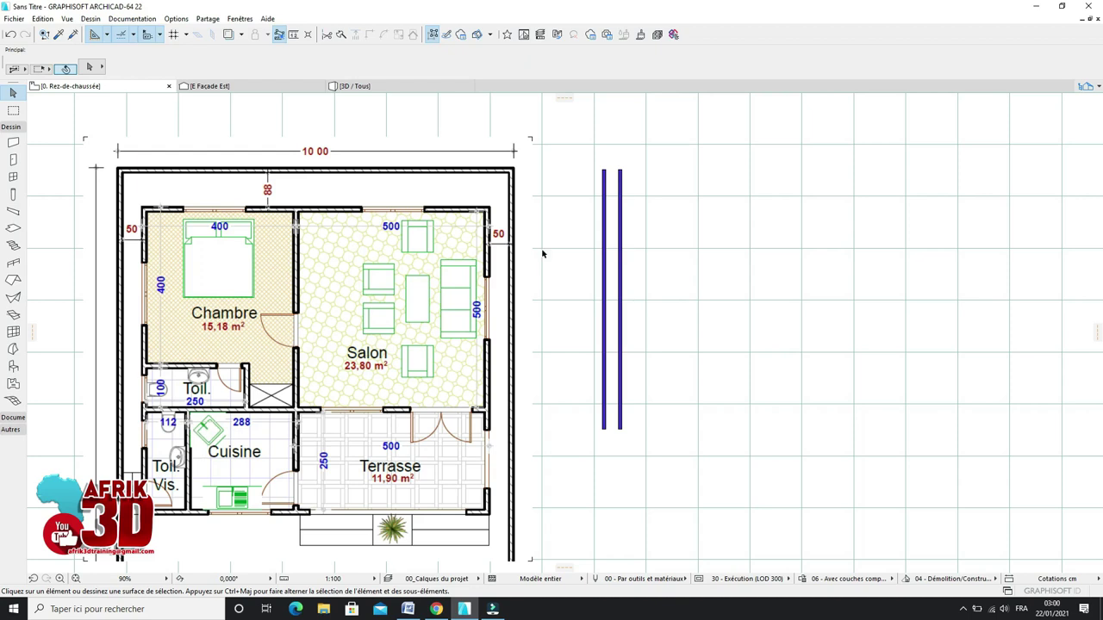
# Step: Copy the second vertical wall 1,24 m horizontally to the right, using its upper end as reference point
pyautogui.click(622, 257)
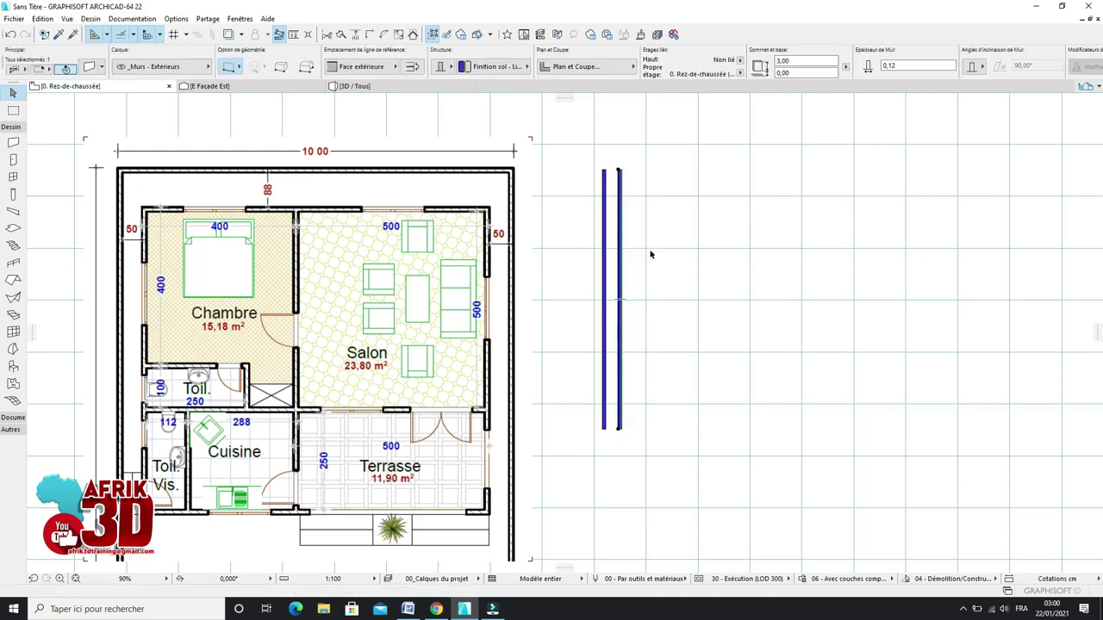
pyautogui.hotkey('ctrl', 'shift', 'd')
pyautogui.click(618, 170)
pyautogui.press('Tab')
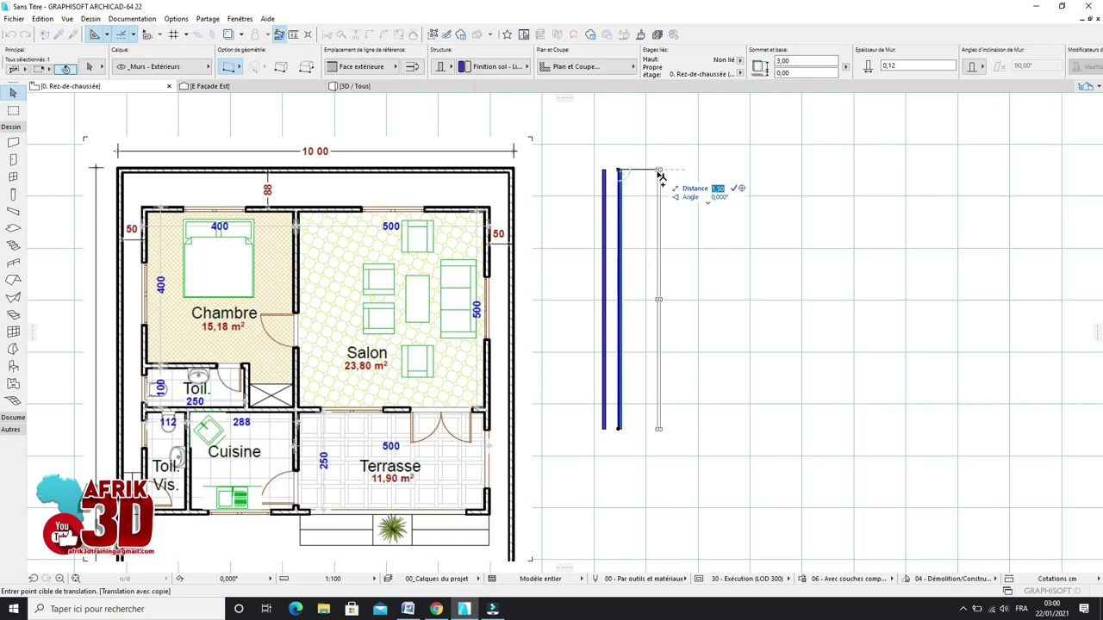
pyautogui.write('1,24')
pyautogui.press('Return')
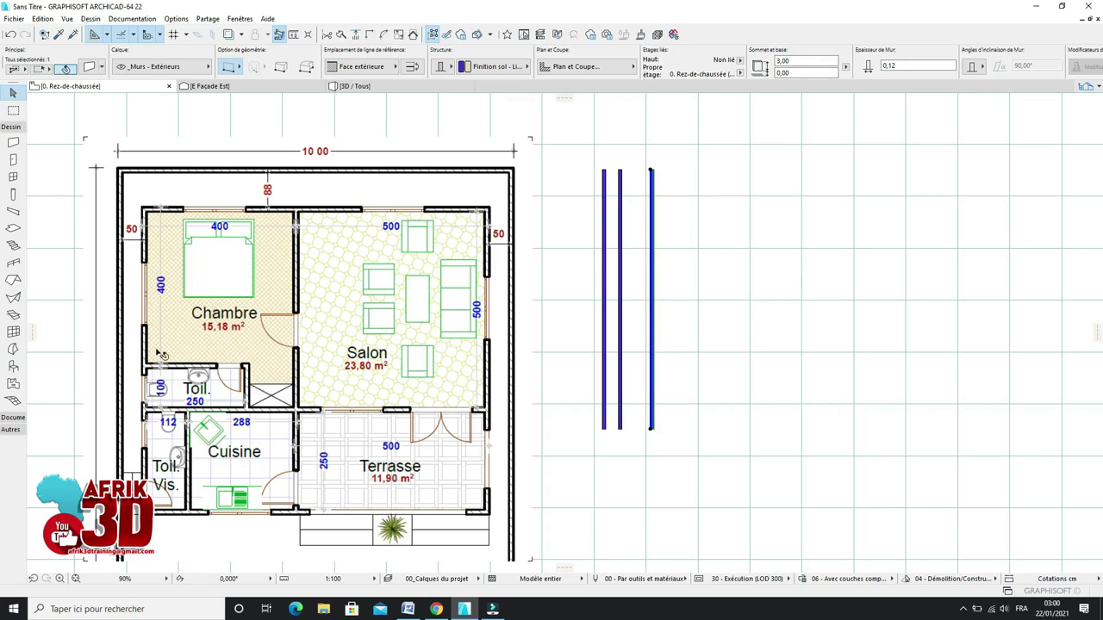
pyautogui.click(258, 408)
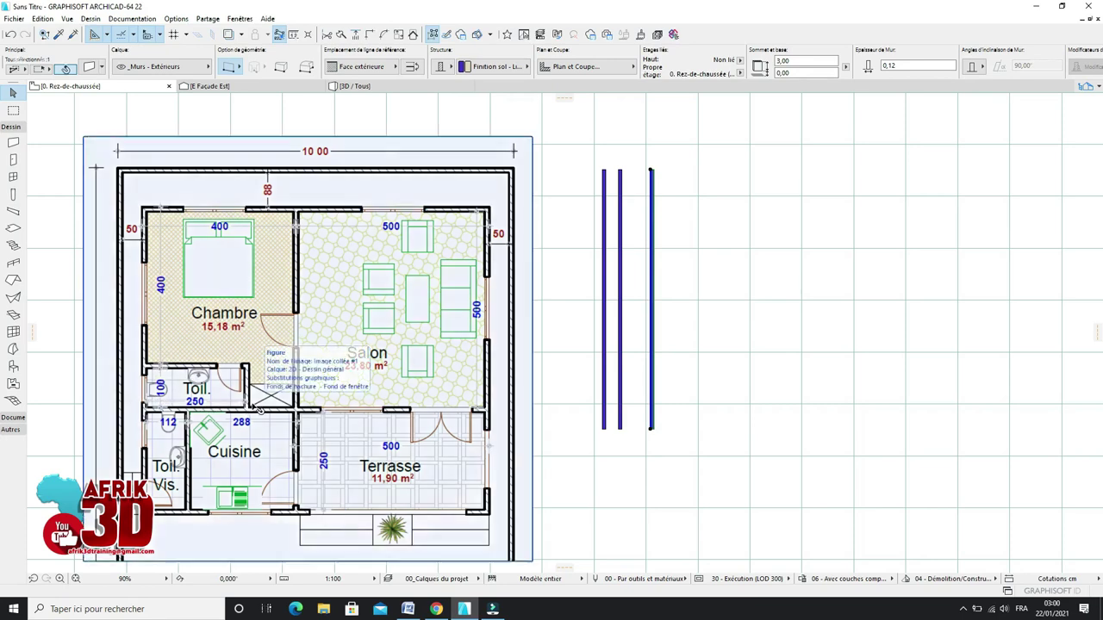
pyautogui.click(539, 362)
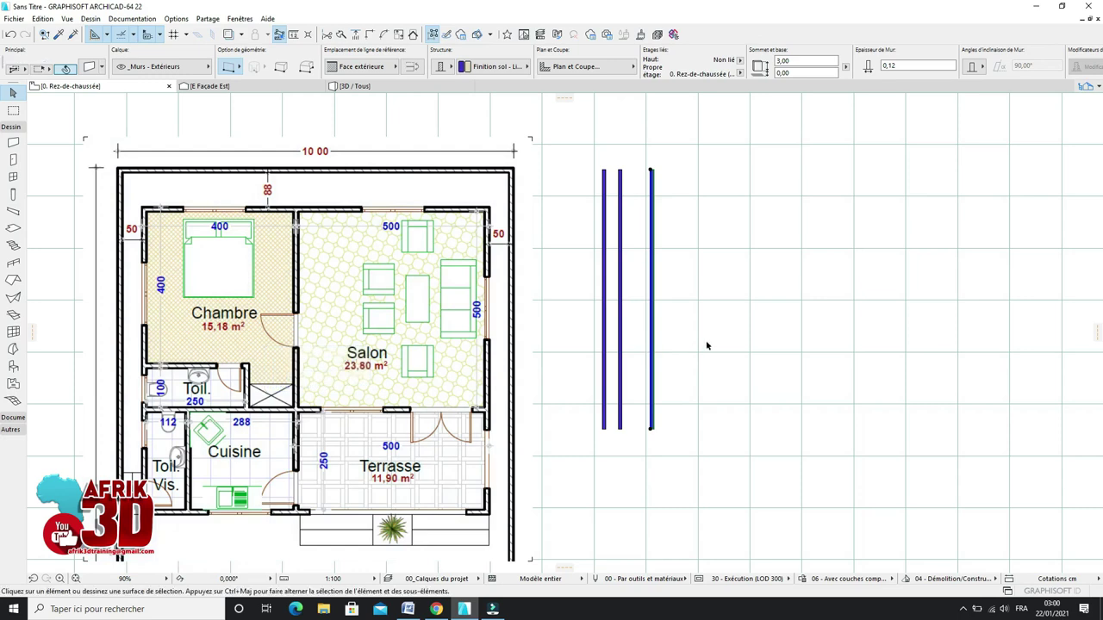
# Step: Select the second vertical wall again and copy it from its upper end 2,62 m horizontally to the right
pyautogui.click(623, 317)
pyautogui.rightClick(672, 276)
pyautogui.click(683, 242)
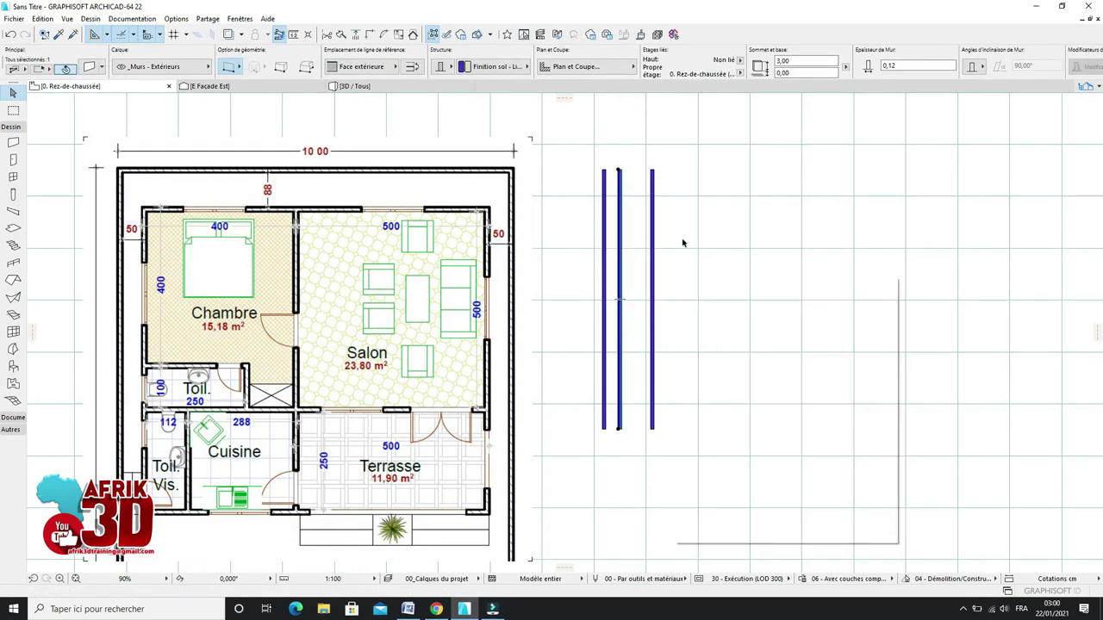
pyautogui.hotkey('ctrl', 'shift', 'd')
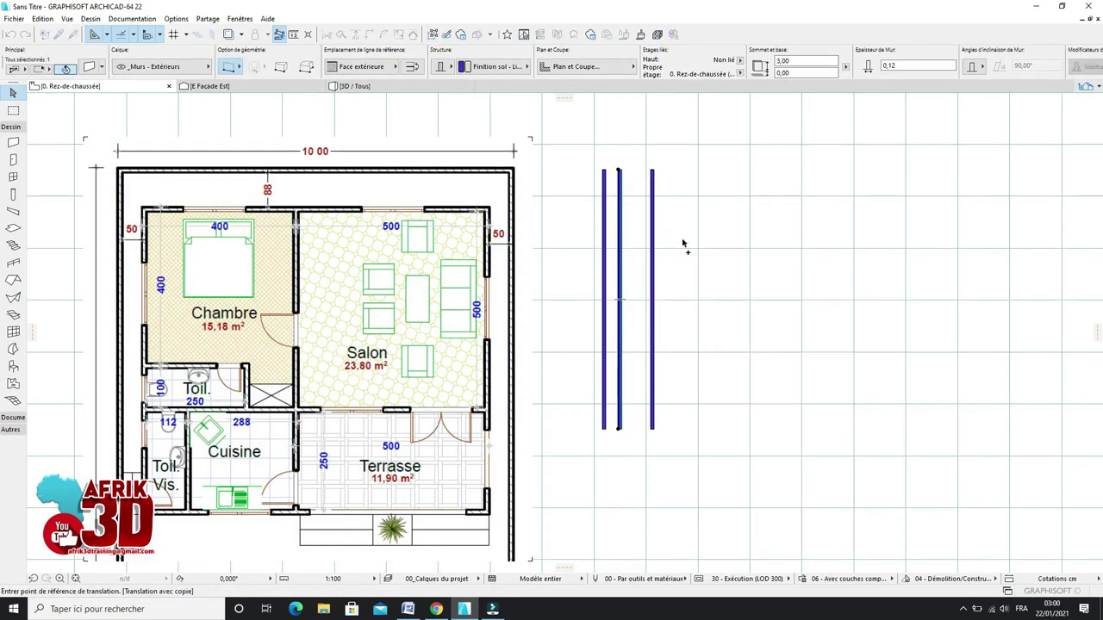
pyautogui.click(619, 170)
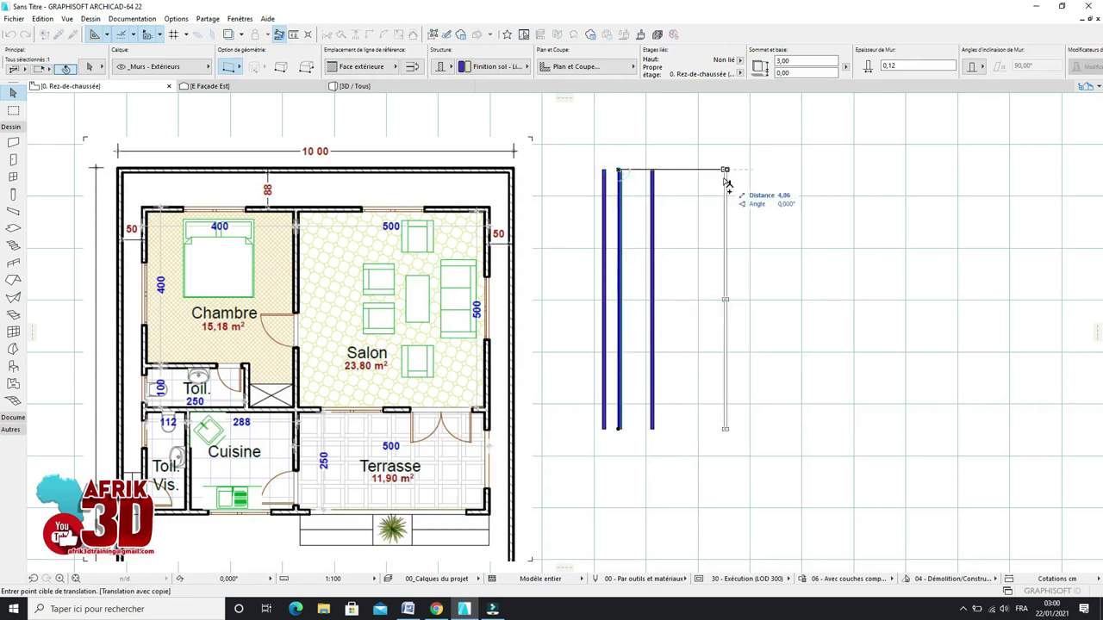
pyautogui.write('2')
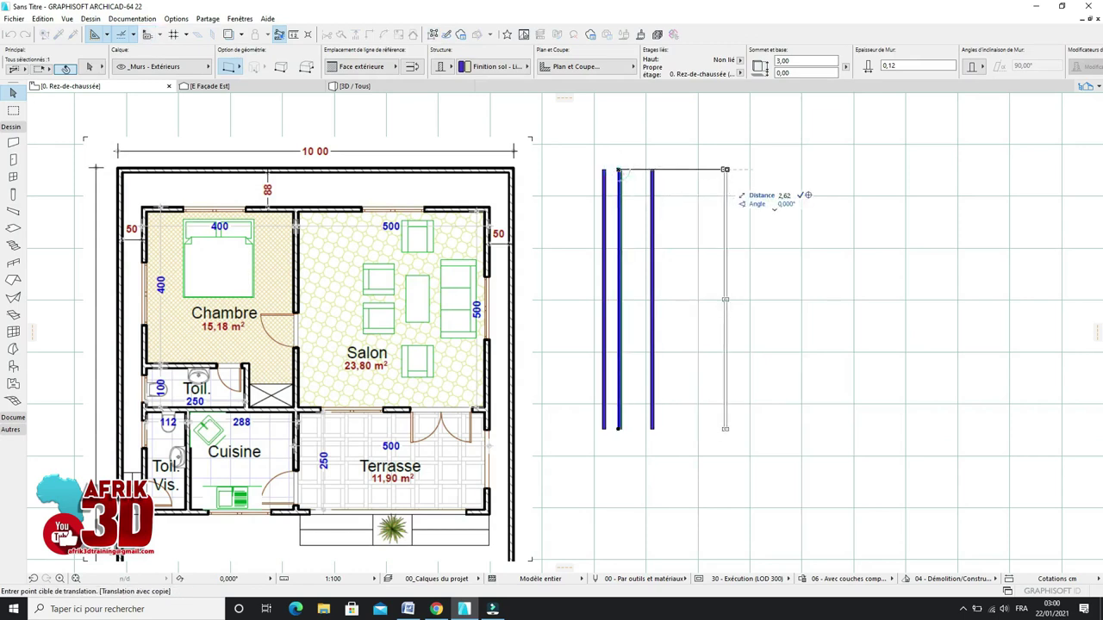
pyautogui.click(687, 170)
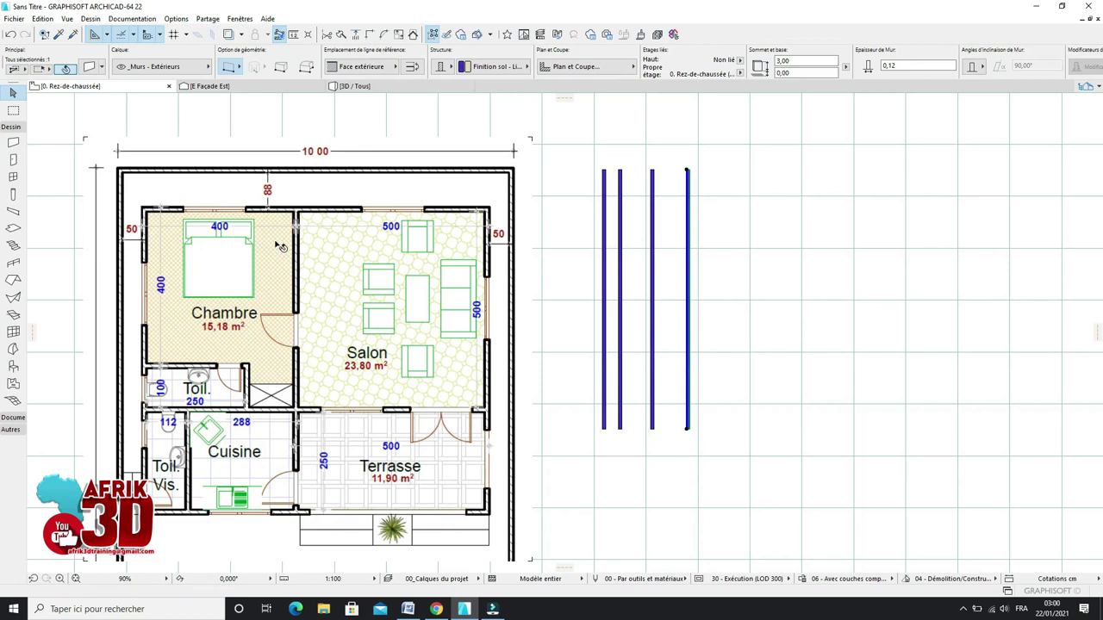
# Step: Make another copy of the second vertical wall 4,12 m to the right, taking its upper end as reference
pyautogui.click(620, 231)
pyautogui.hotkey('ctrl', 'shift', 'd')
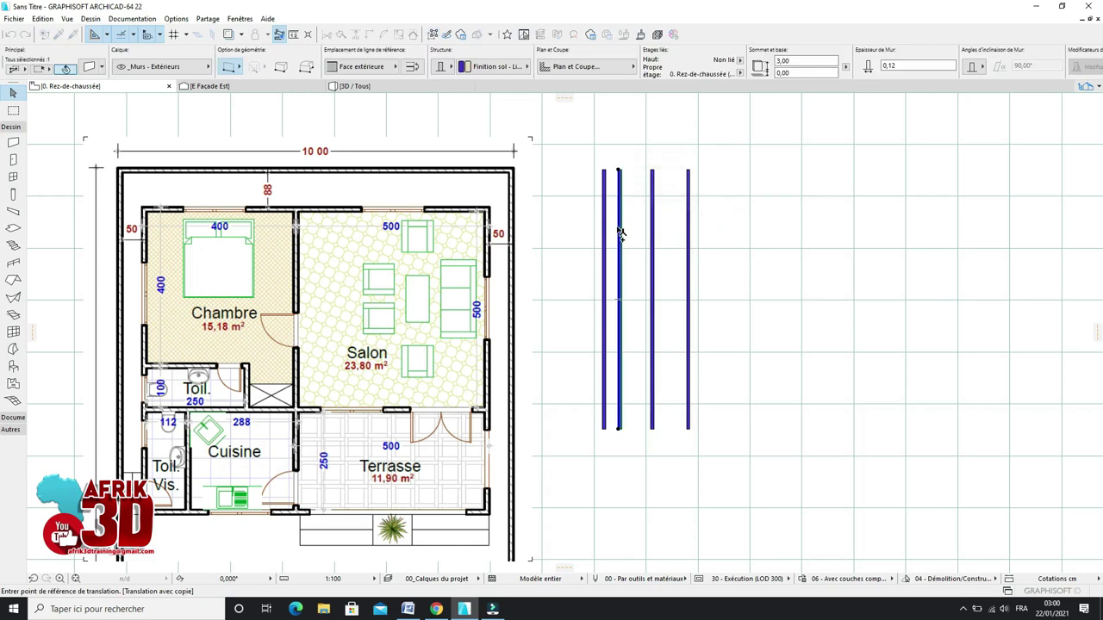
pyautogui.click(618, 170)
pyautogui.write('4')
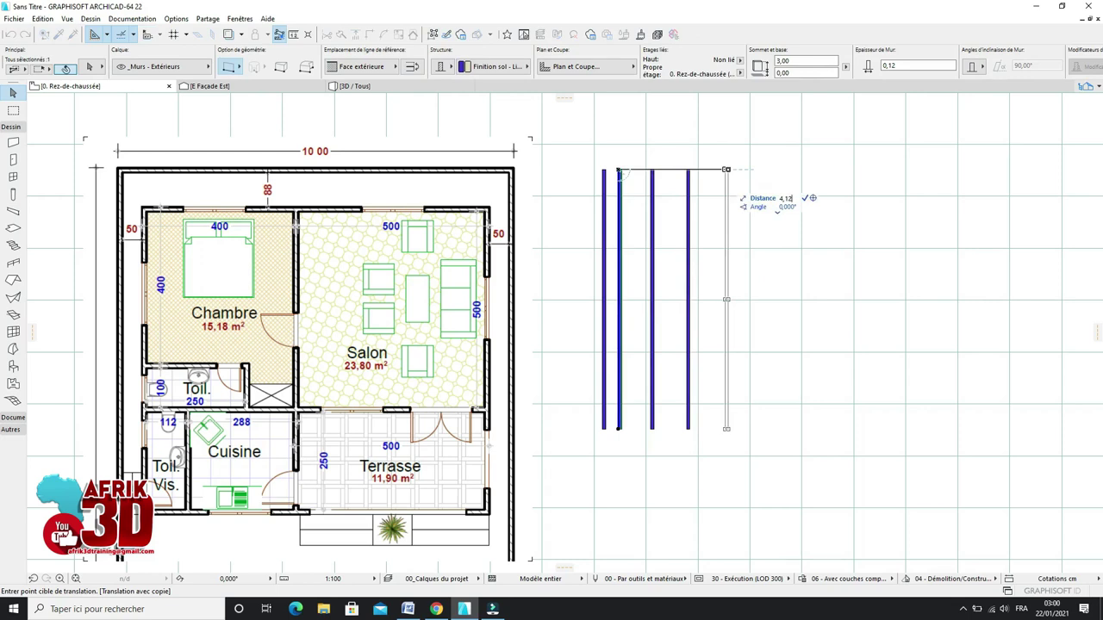
pyautogui.write(',12')
pyautogui.press('Return')
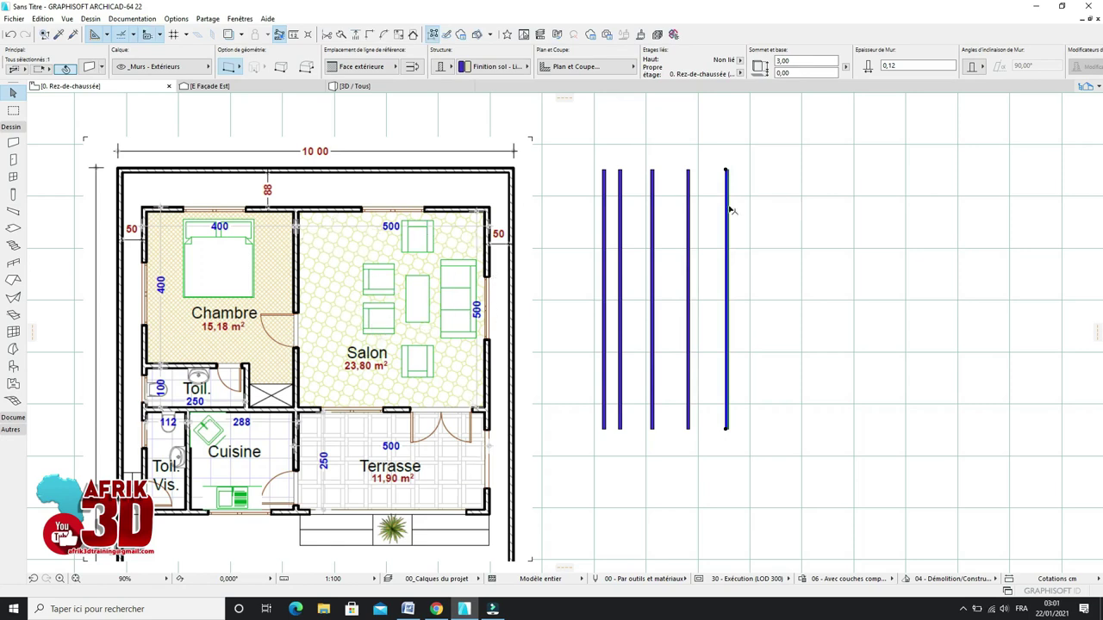
# Step: Copy the rightmost vertical wall, still selected, 5,12 m horizontally to the right from its upper end
pyautogui.hotkey('ctrl', 'shift', 'd')
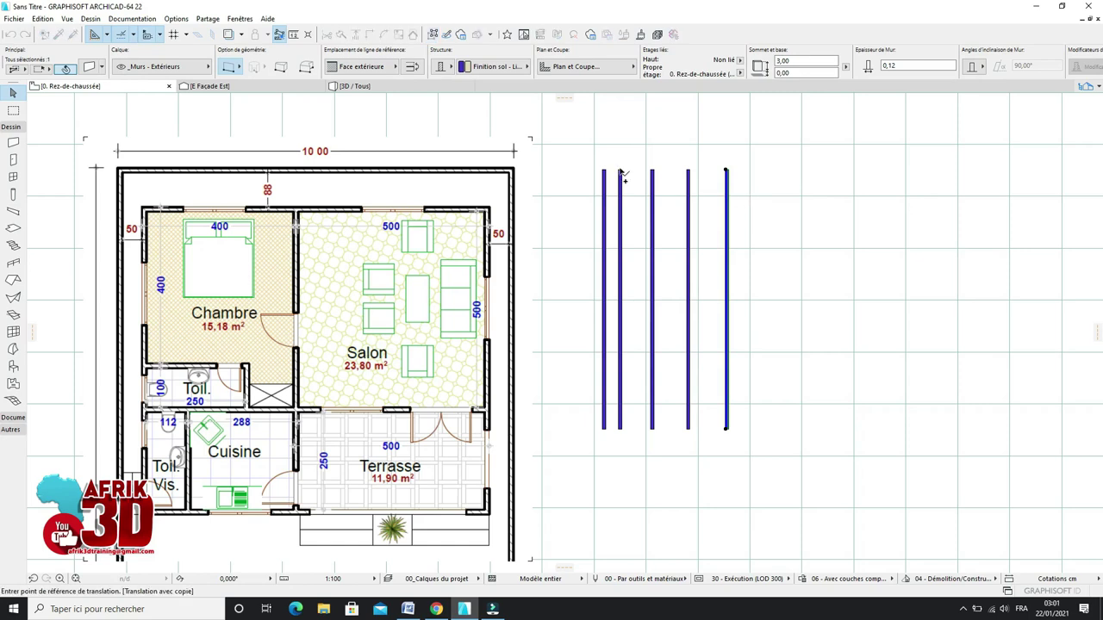
pyautogui.click(725, 171)
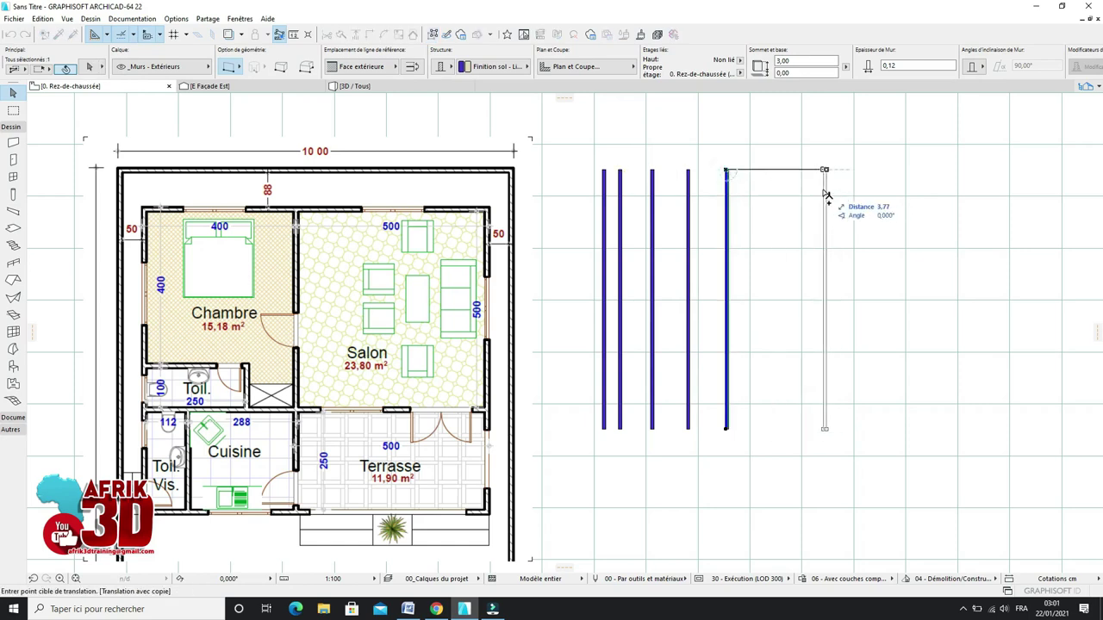
pyautogui.write('5,12')
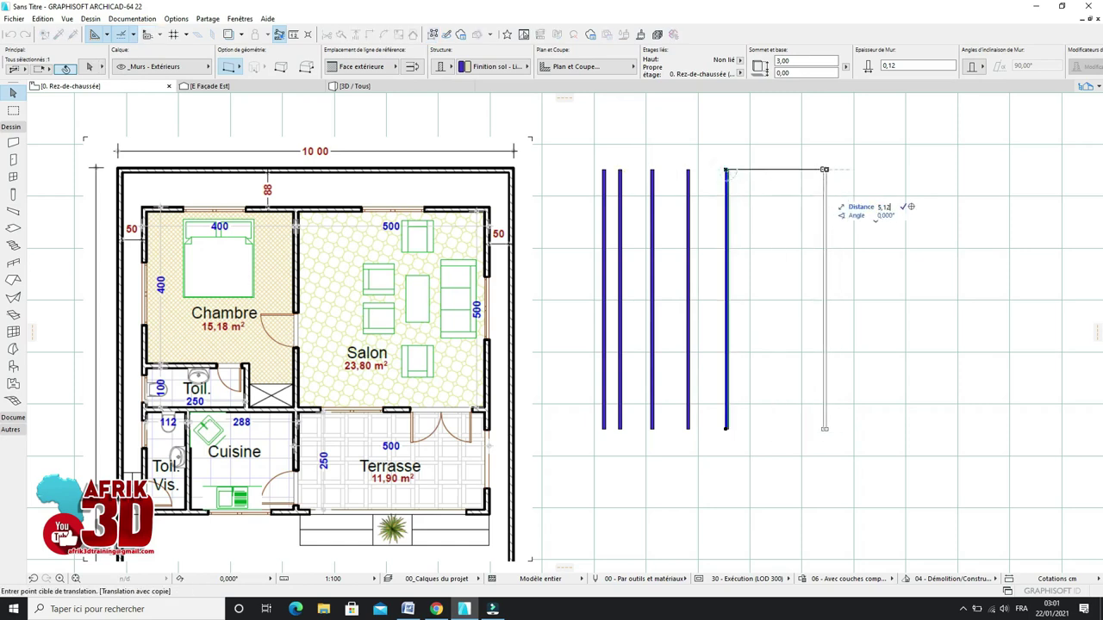
pyautogui.press('Return')
pyautogui.scroll(2, 833, 205)
pyautogui.scroll(-3, 827, 247)
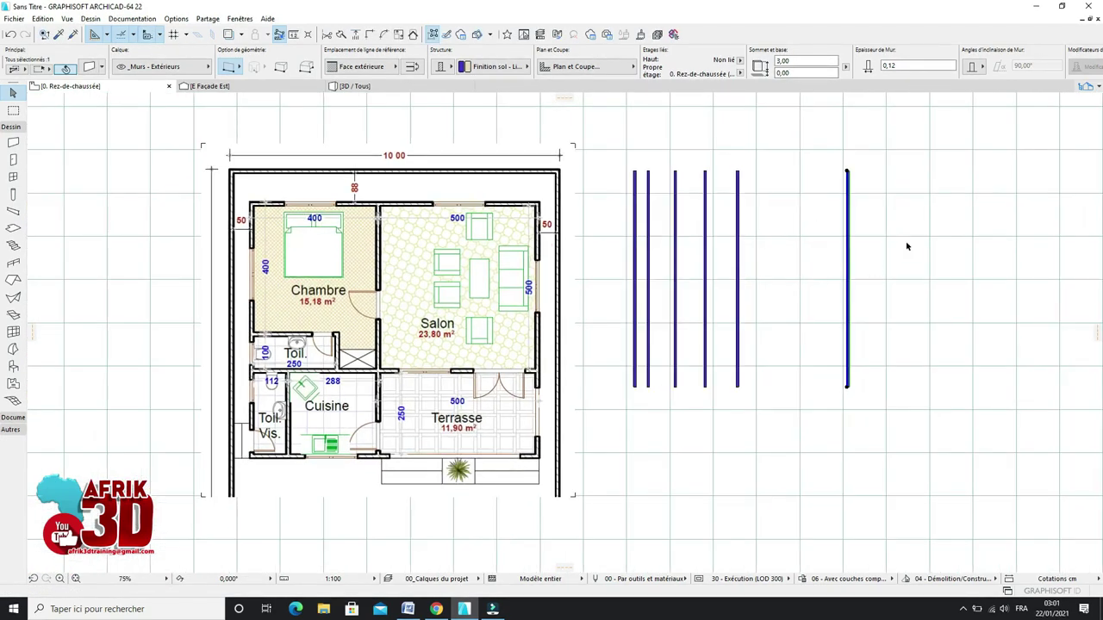
pyautogui.scroll(1, 913, 252)
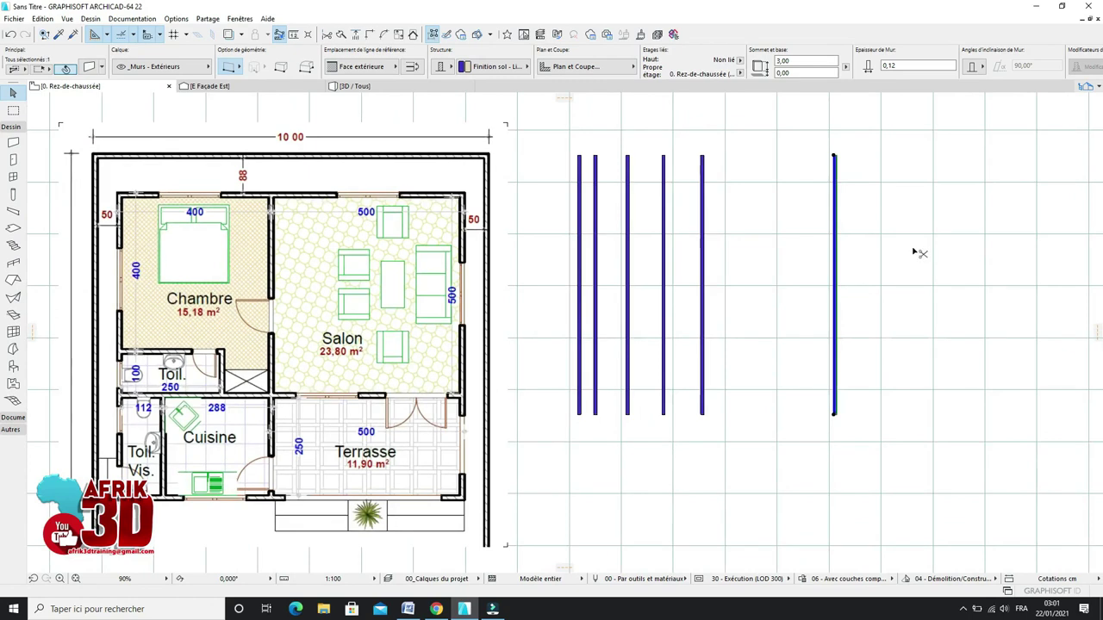
# Step: Copy the selected rightmost wall 0,62 m further to the right from its upper end and clear the selection
pyautogui.hotkey('ctrl', 'shift', 'd')
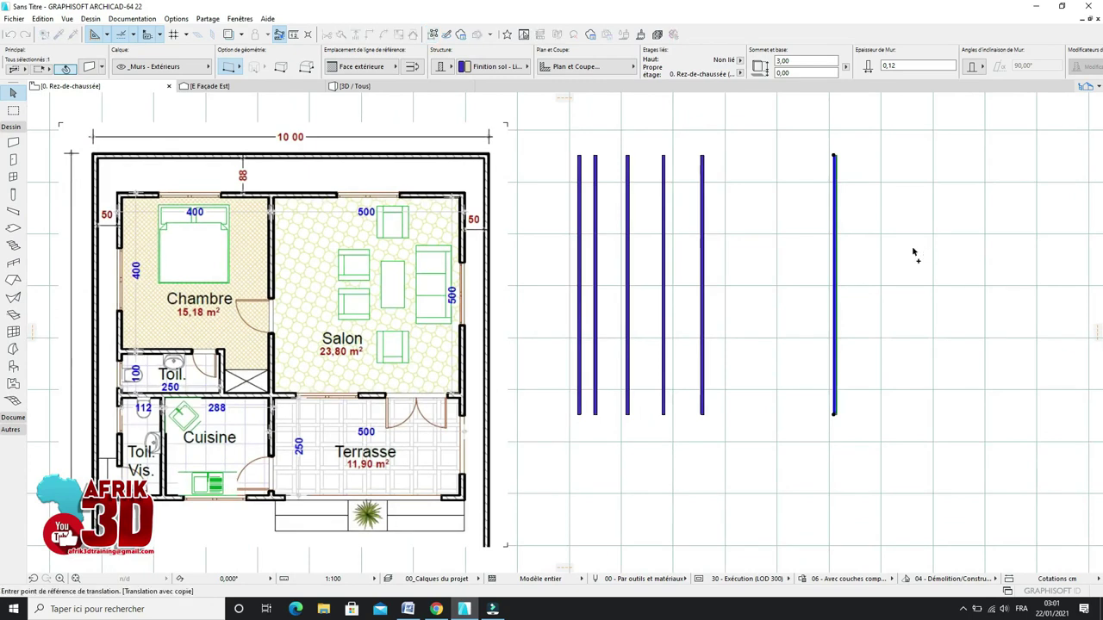
pyautogui.click(833, 157)
pyautogui.write('0')
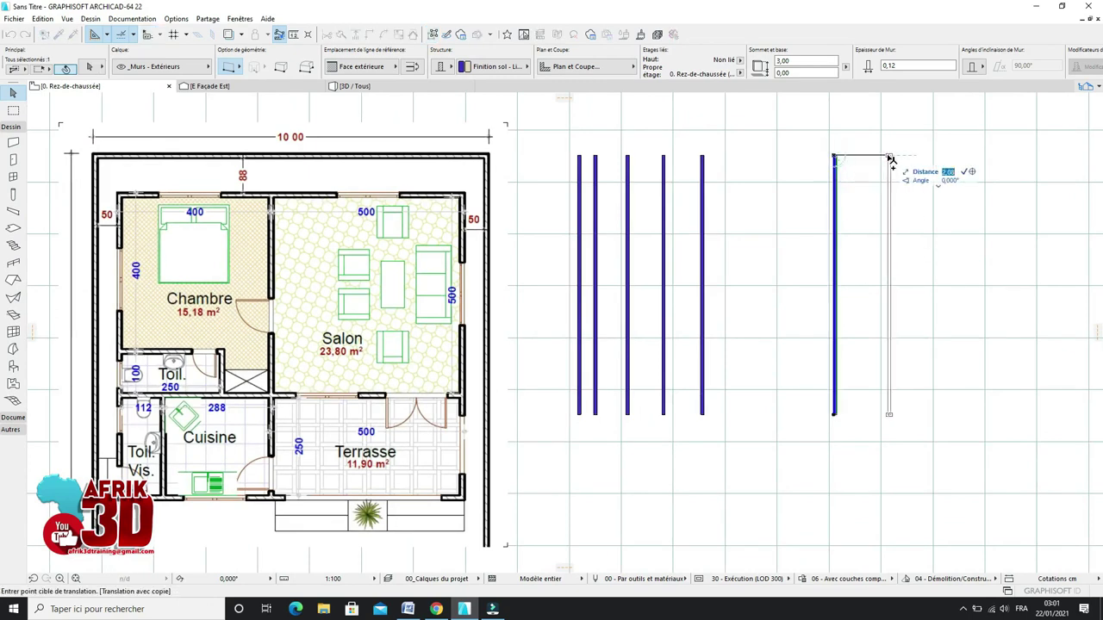
pyautogui.write(',62')
pyautogui.press('Return')
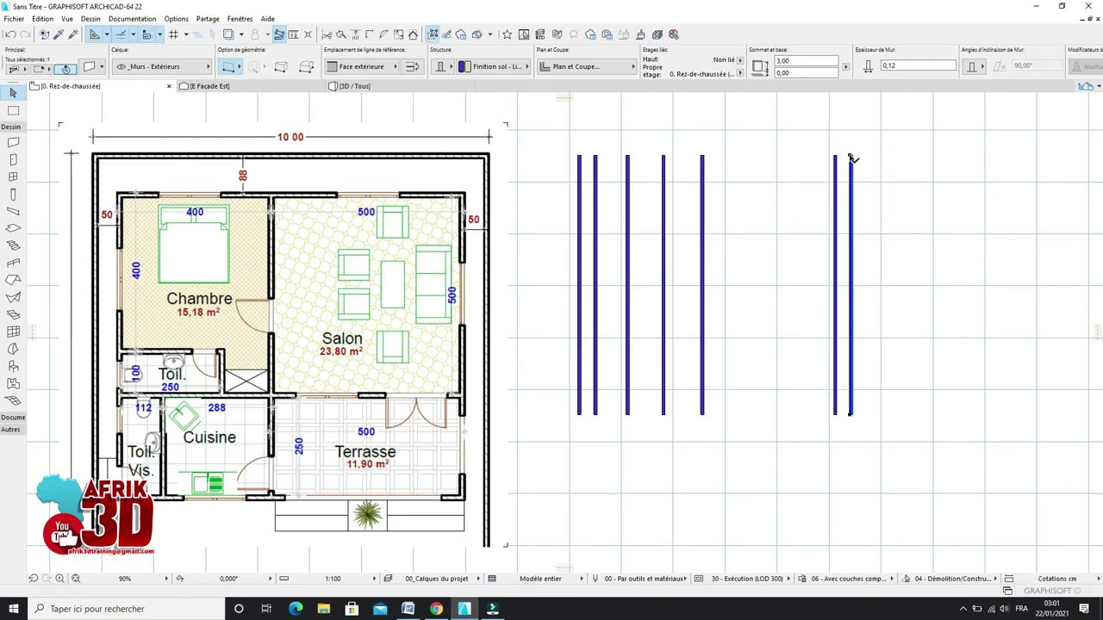
pyautogui.click(894, 214)
pyautogui.scroll(1, 797, 207)
pyautogui.scroll(-1, 797, 207)
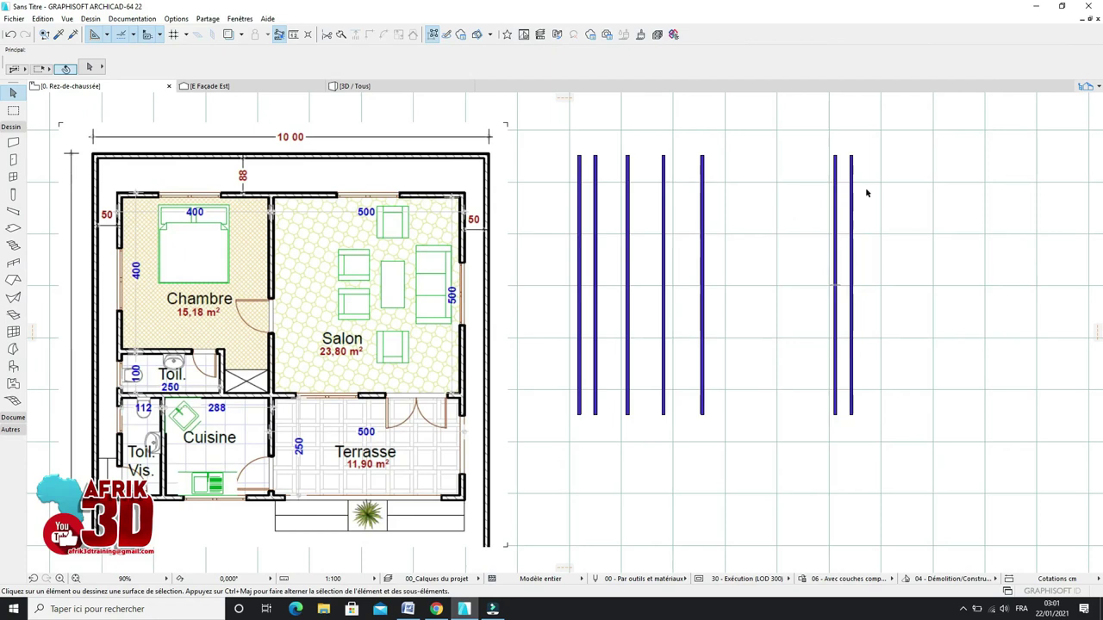
pyautogui.scroll(-1, 866, 191)
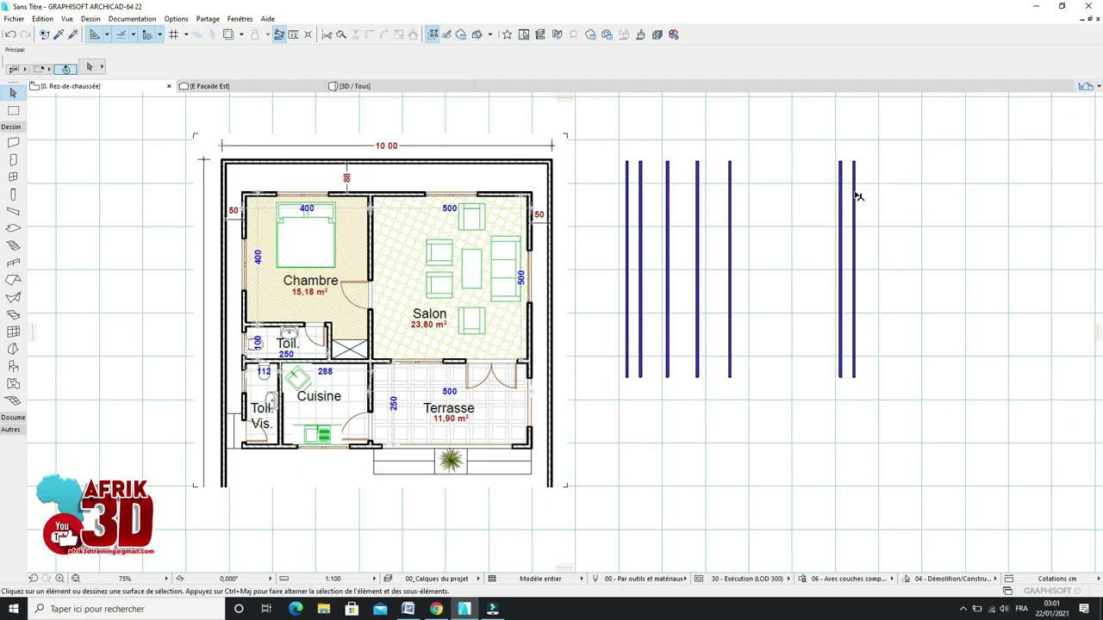
pyautogui.scroll(2, 853, 197)
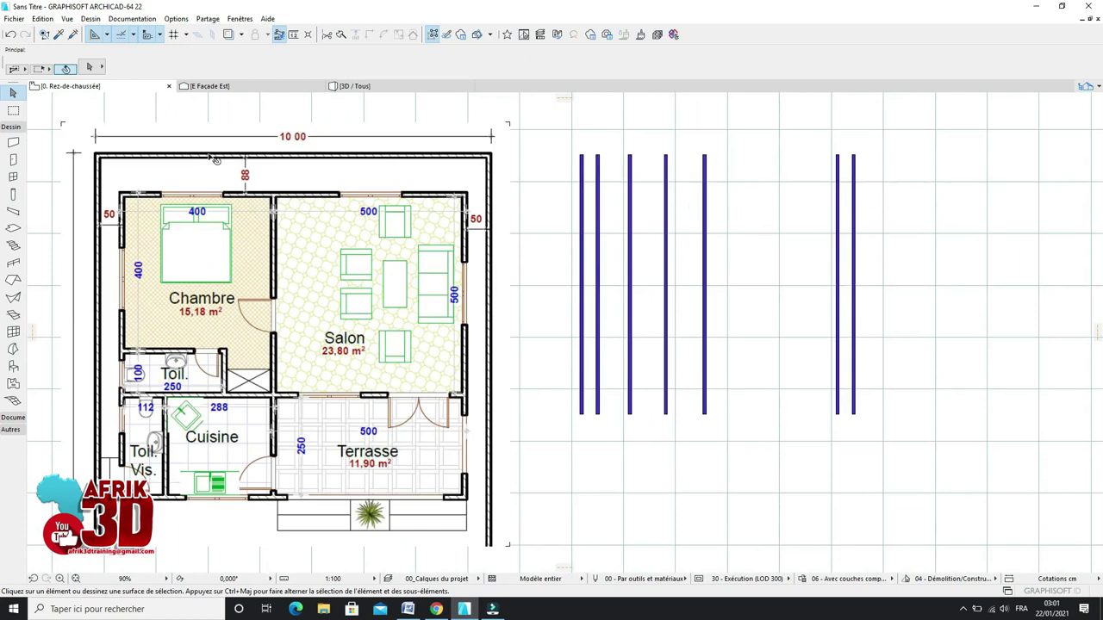
# Step: Draw a horizontal wall about 12,90 m long from the first vertical wall's upper end across the others, with its reference line on Face intérieure
pyautogui.click(13, 143)
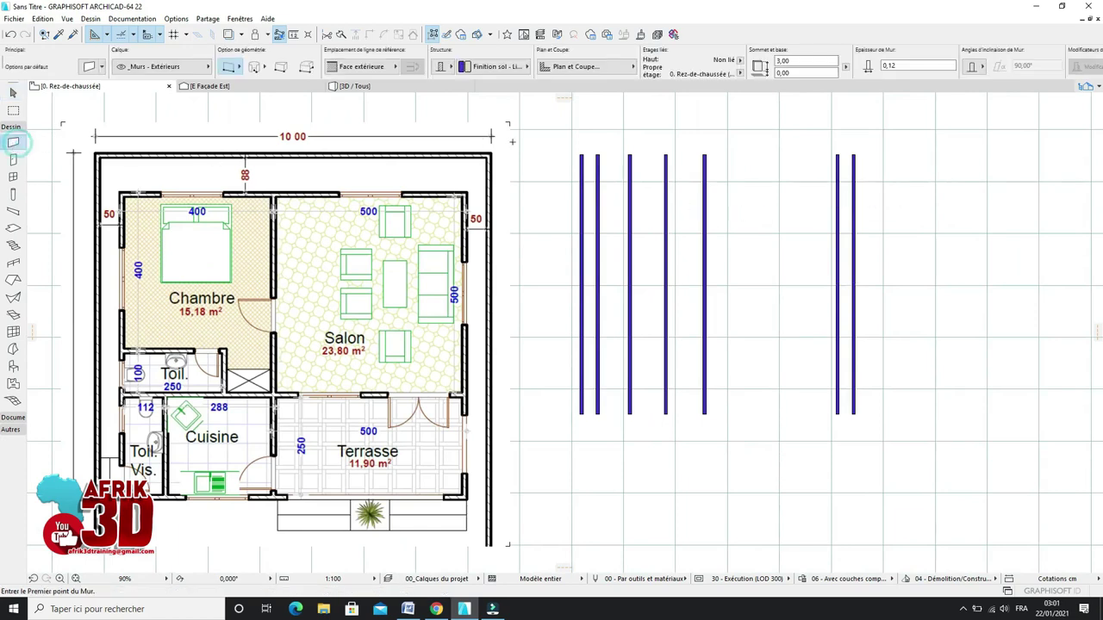
pyautogui.click(580, 155)
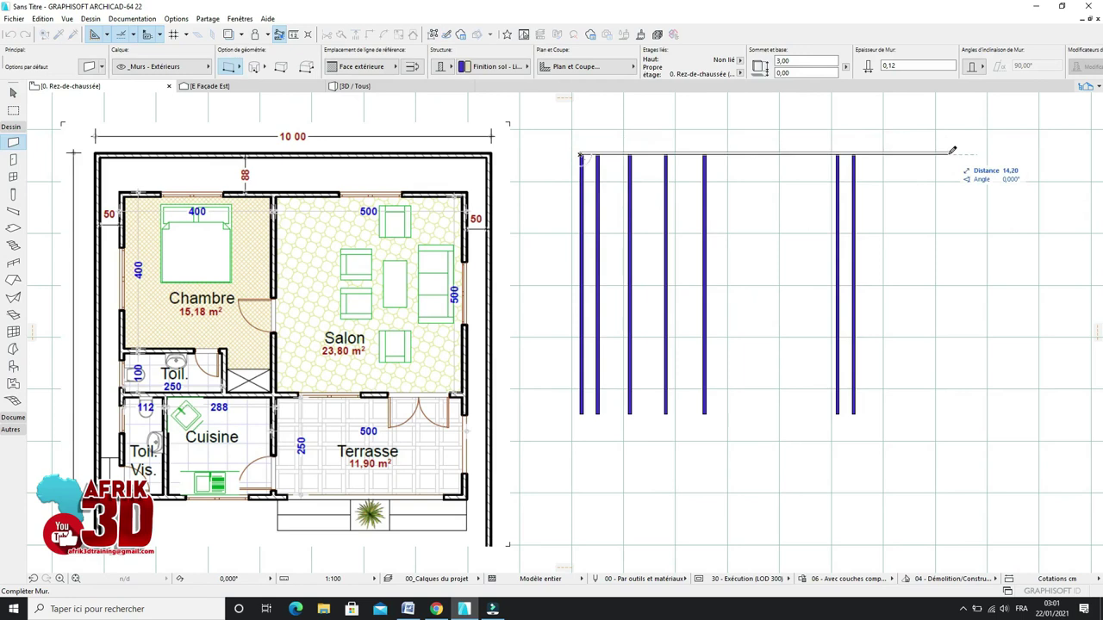
pyautogui.scroll(3, 872, 121)
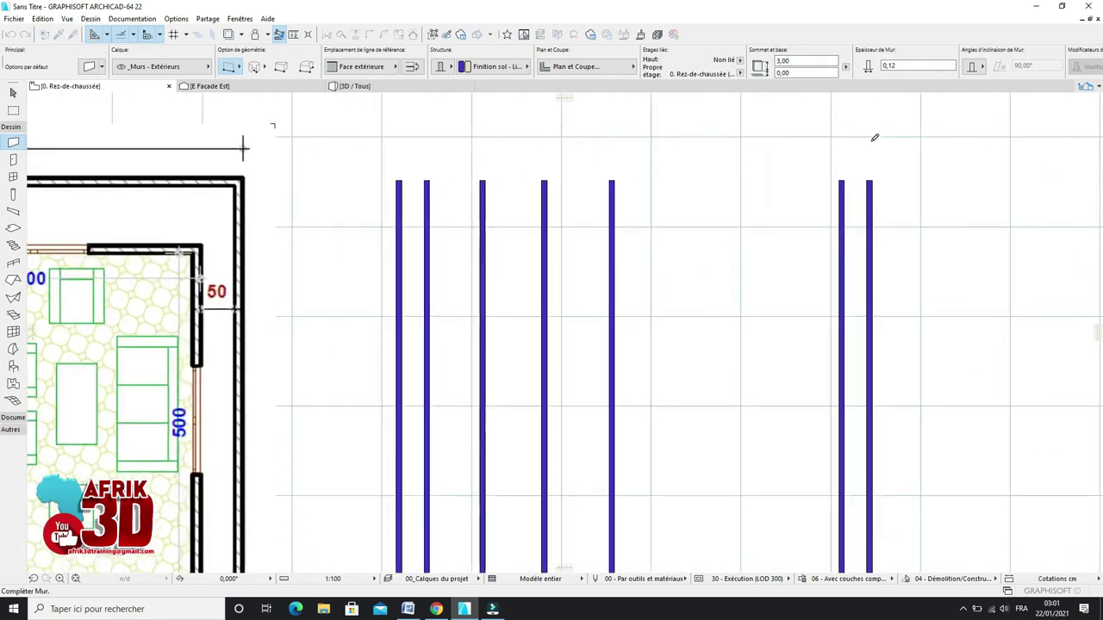
pyautogui.scroll(-1, 848, 150)
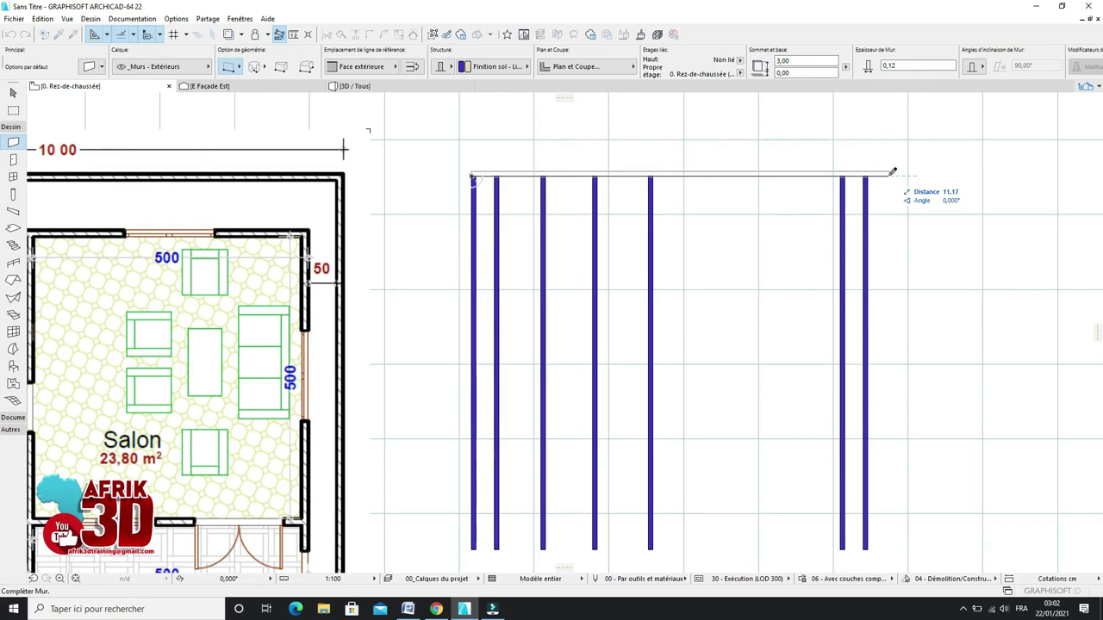
pyautogui.click(393, 67)
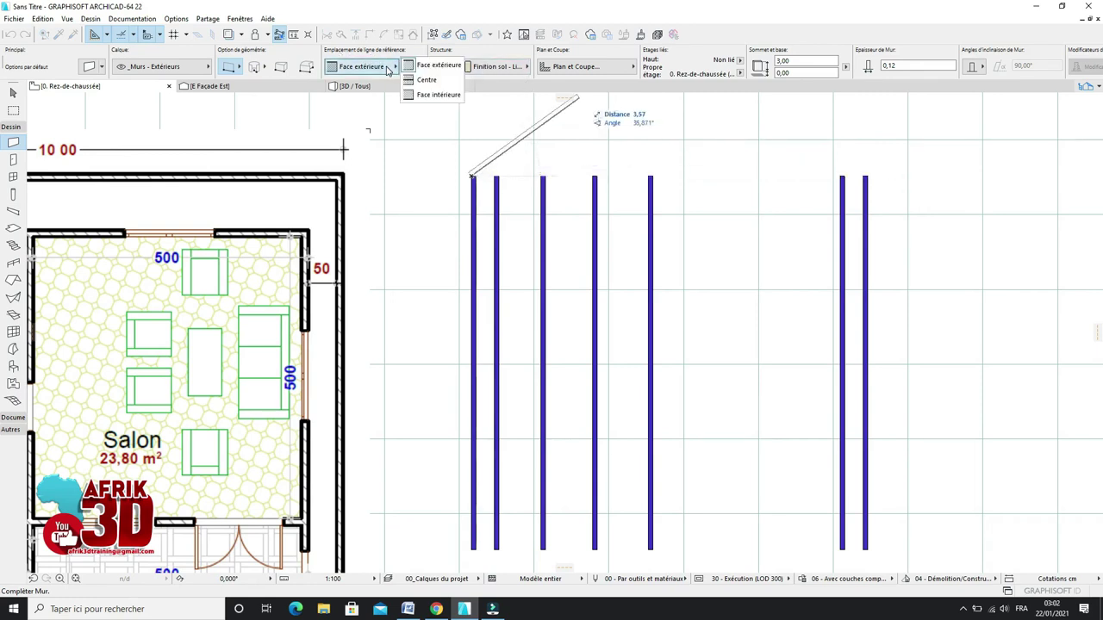
pyautogui.click(437, 96)
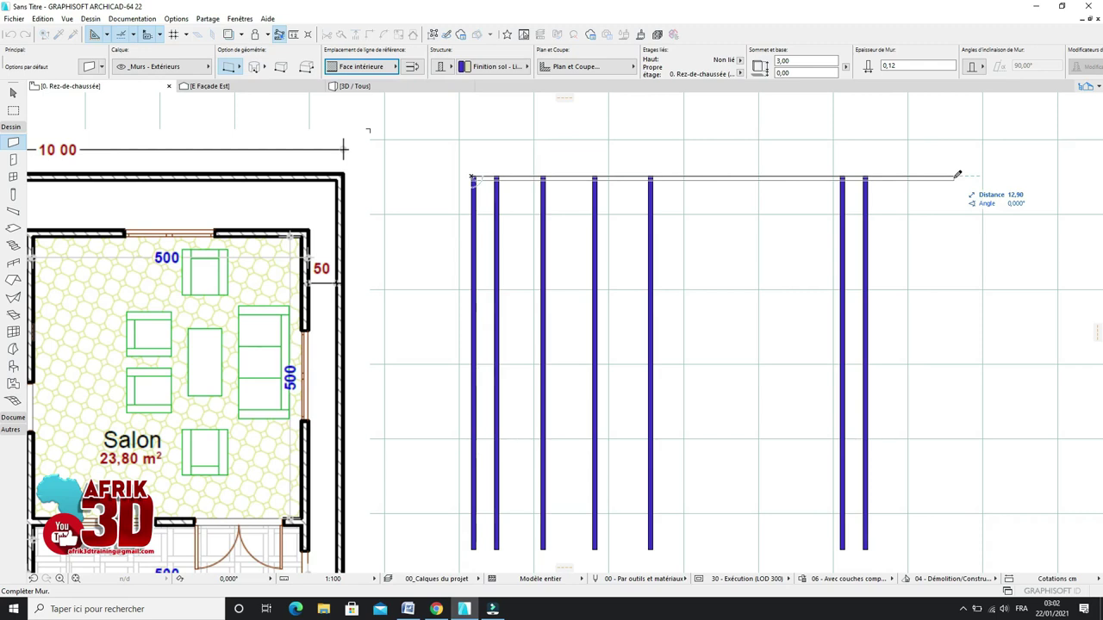
pyautogui.click(958, 175)
pyautogui.scroll(-1, 845, 169)
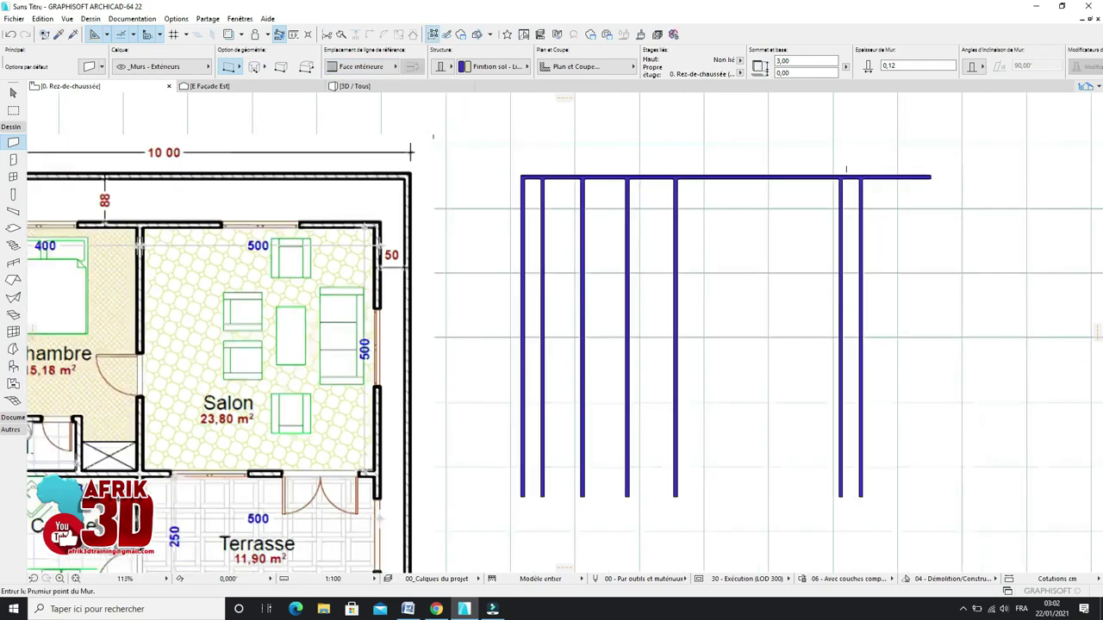
pyautogui.scroll(-2, 843, 169)
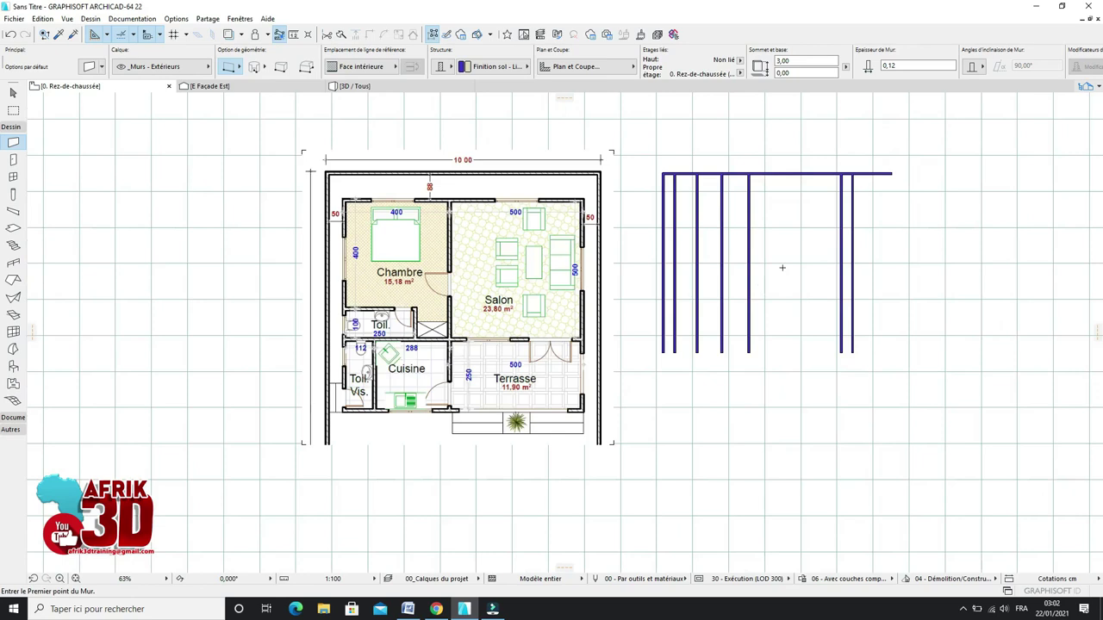
pyautogui.scroll(1, 782, 268)
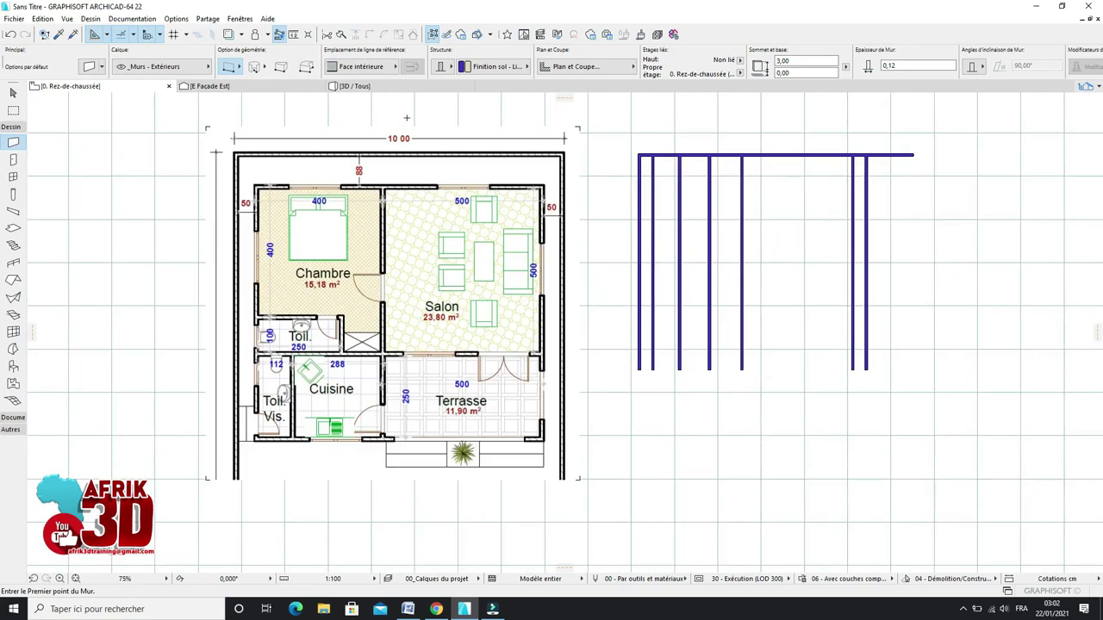
pyautogui.hscroll(1, 580, 199)
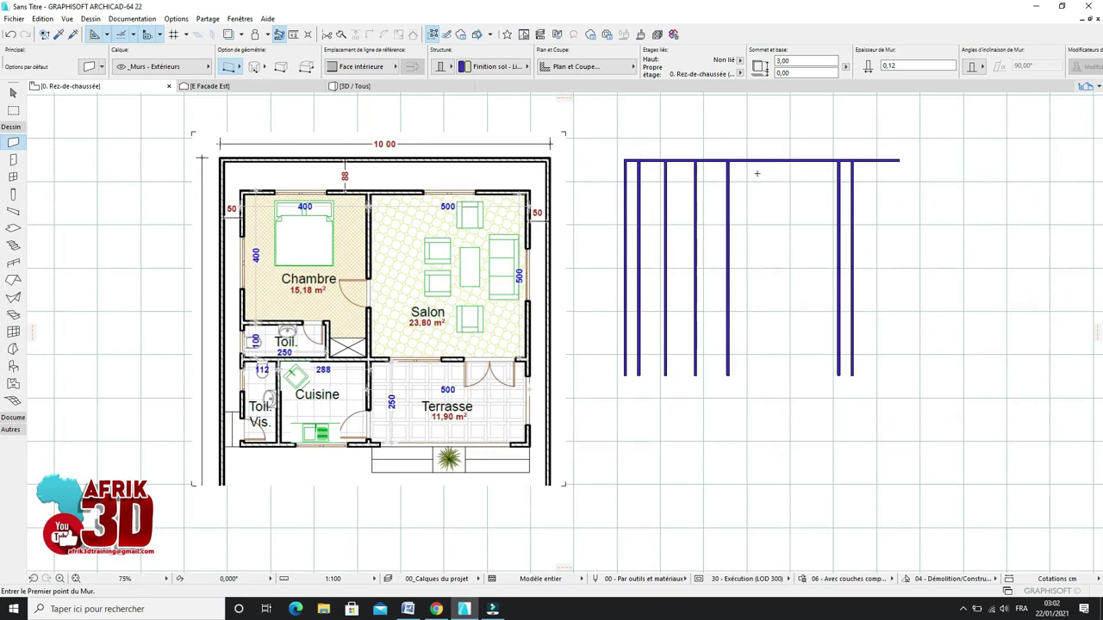
pyautogui.scroll(1, 478, 180)
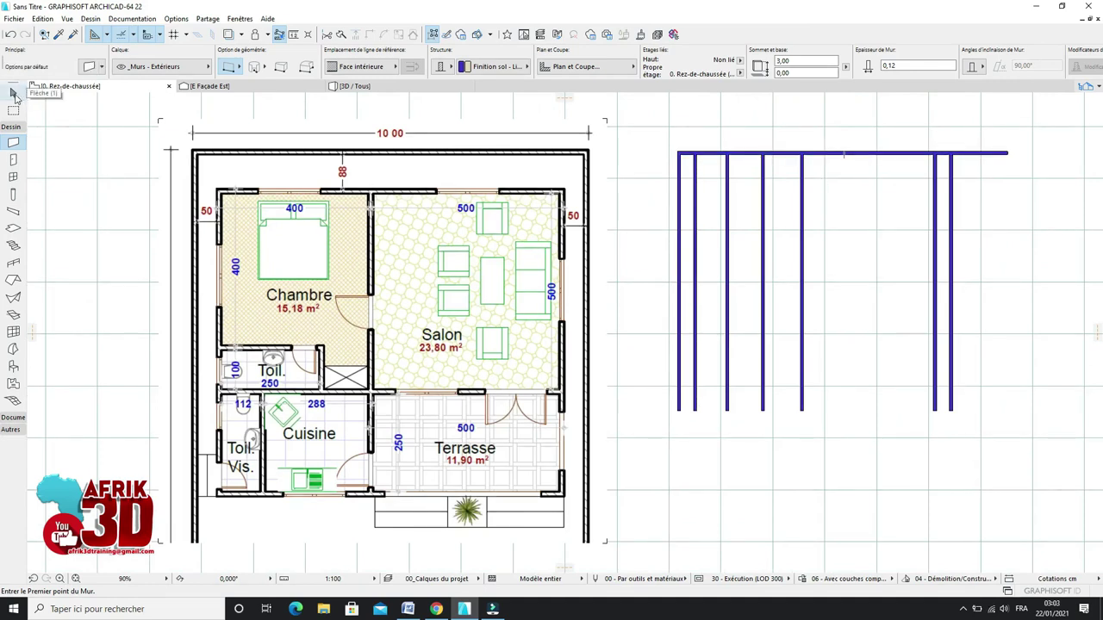
# Step: Try the Divers - Vide faux plafond building material on the top horizontal wall
pyautogui.click(14, 93)
pyautogui.click(828, 153)
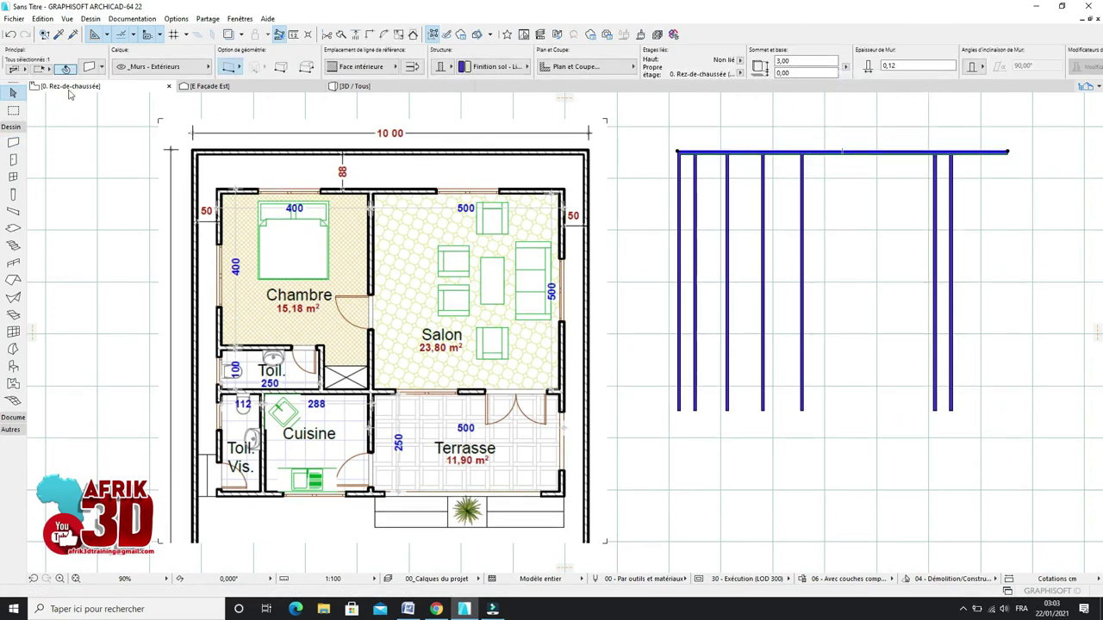
pyautogui.click(854, 175)
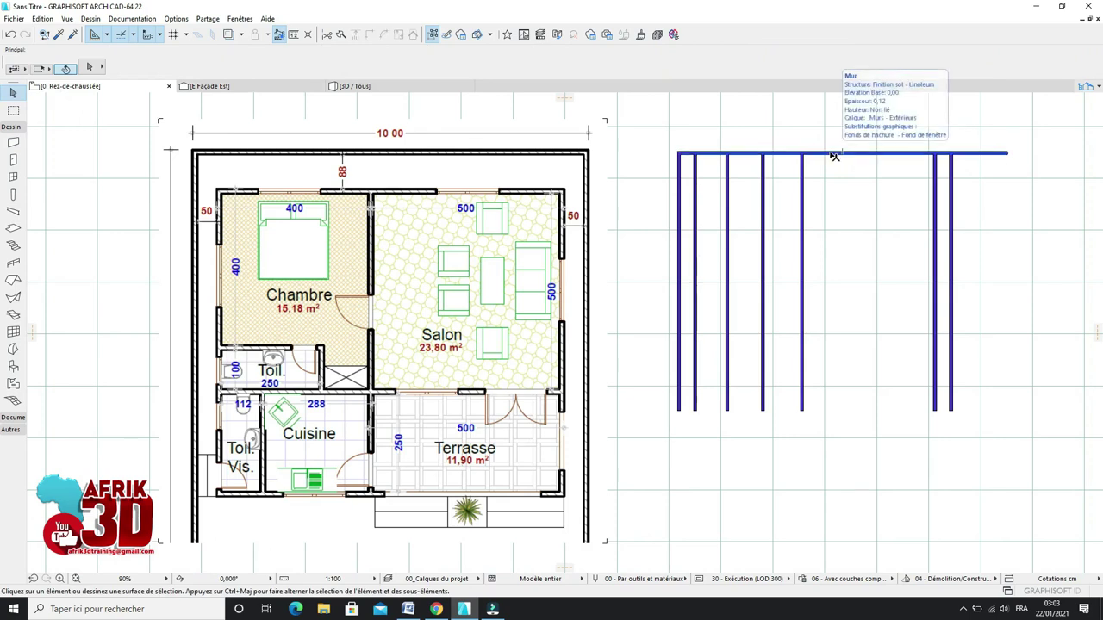
pyautogui.click(834, 156)
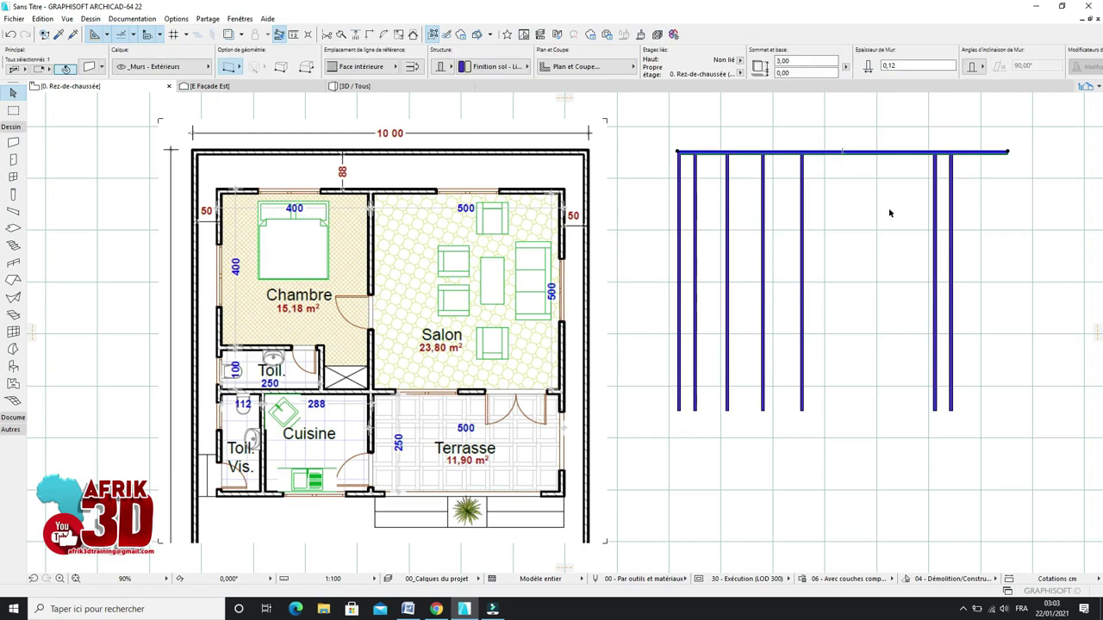
pyautogui.scroll(-2, 793, 163)
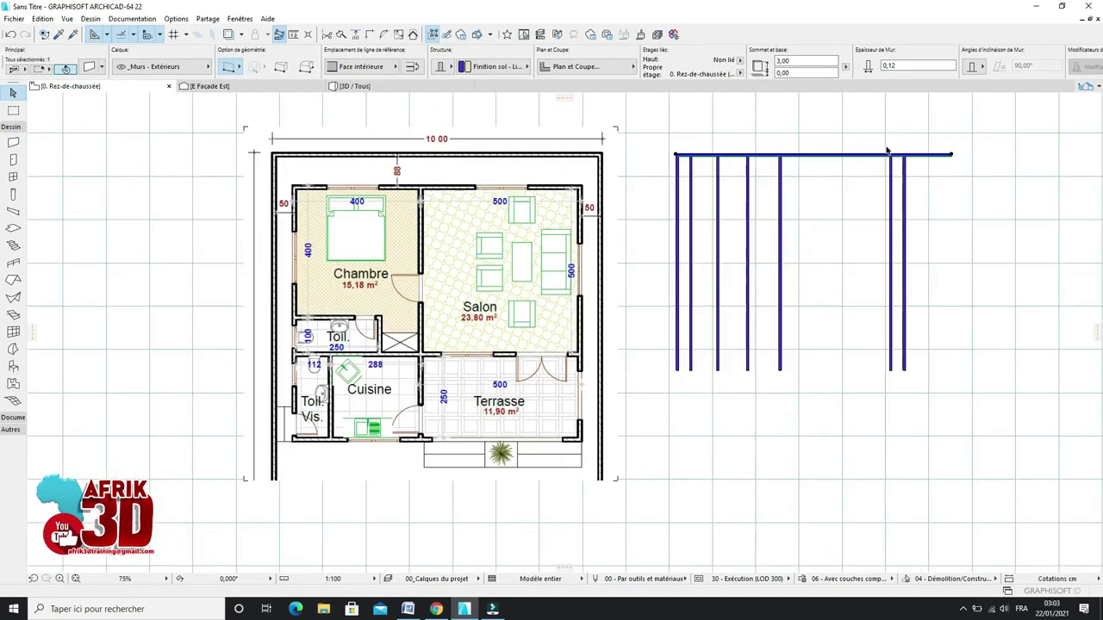
pyautogui.scroll(5, 758, 167)
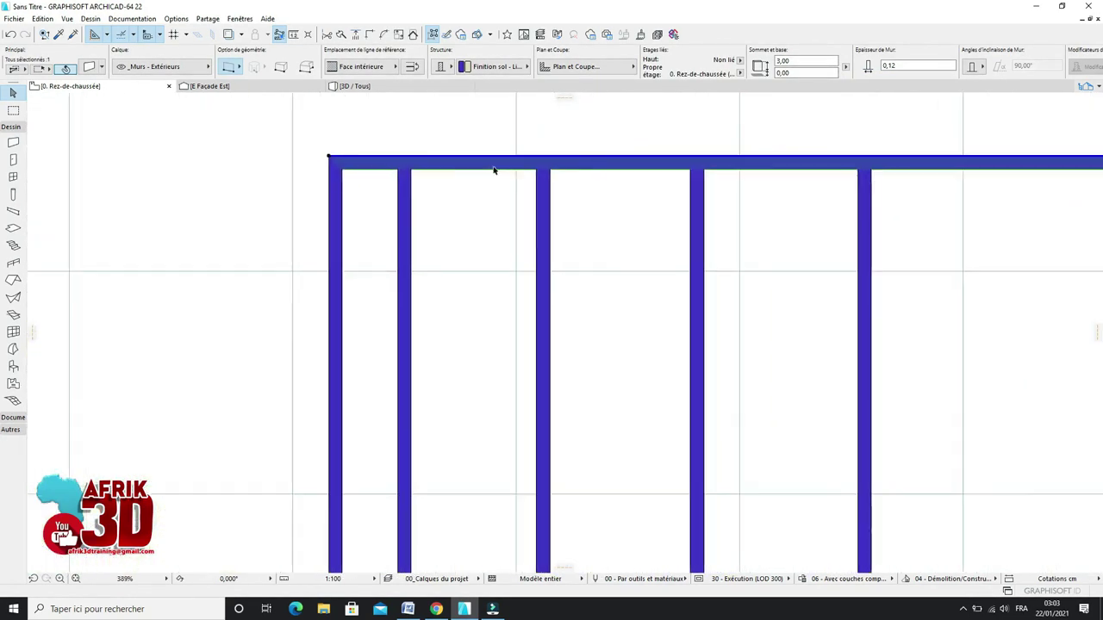
pyautogui.scroll(-5, 394, 148)
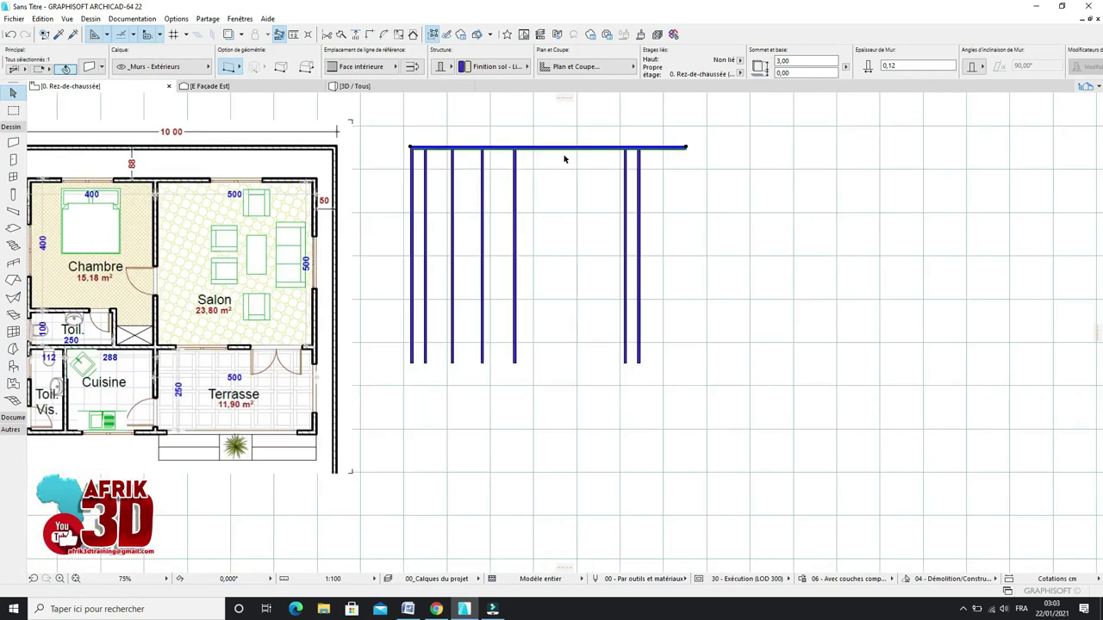
pyautogui.scroll(1, 455, 160)
pyautogui.click(496, 66)
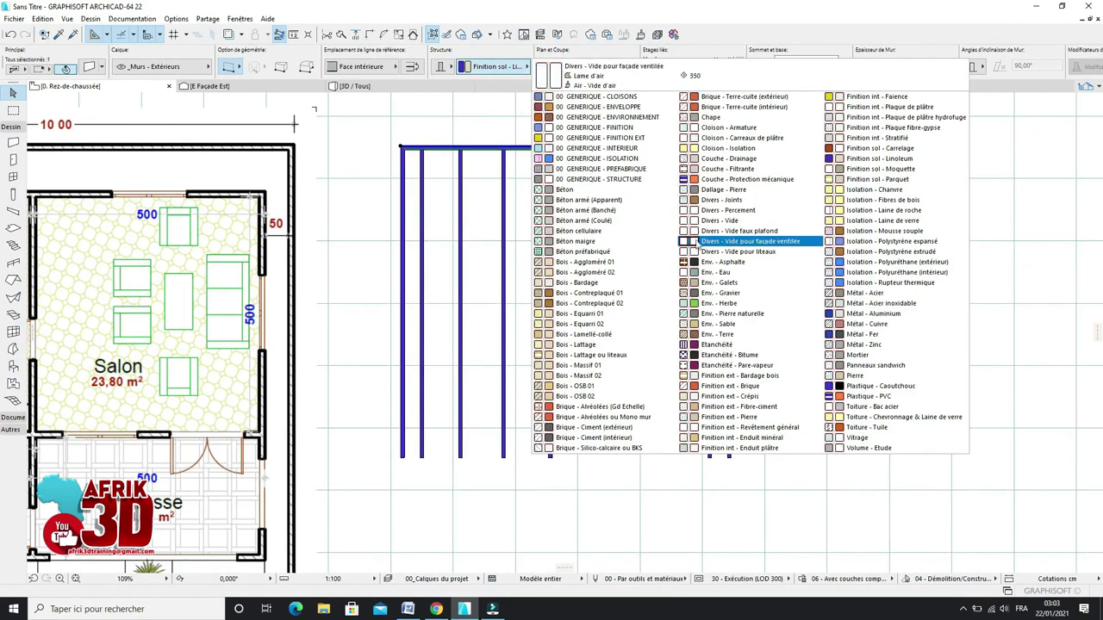
pyautogui.click(724, 231)
pyautogui.scroll(1, 466, 147)
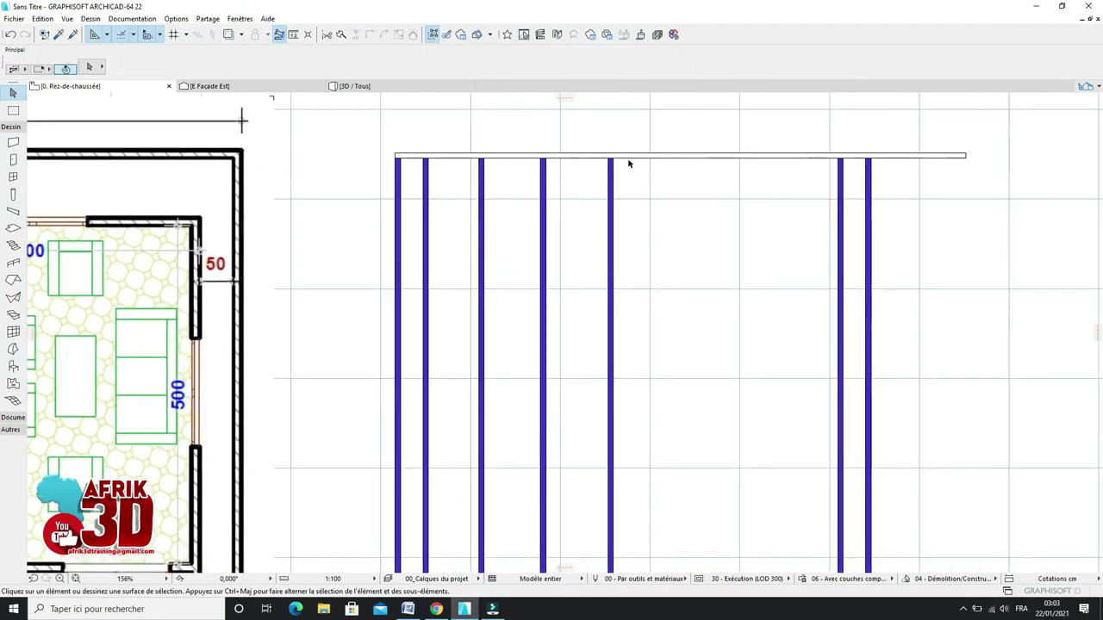
pyautogui.click(633, 160)
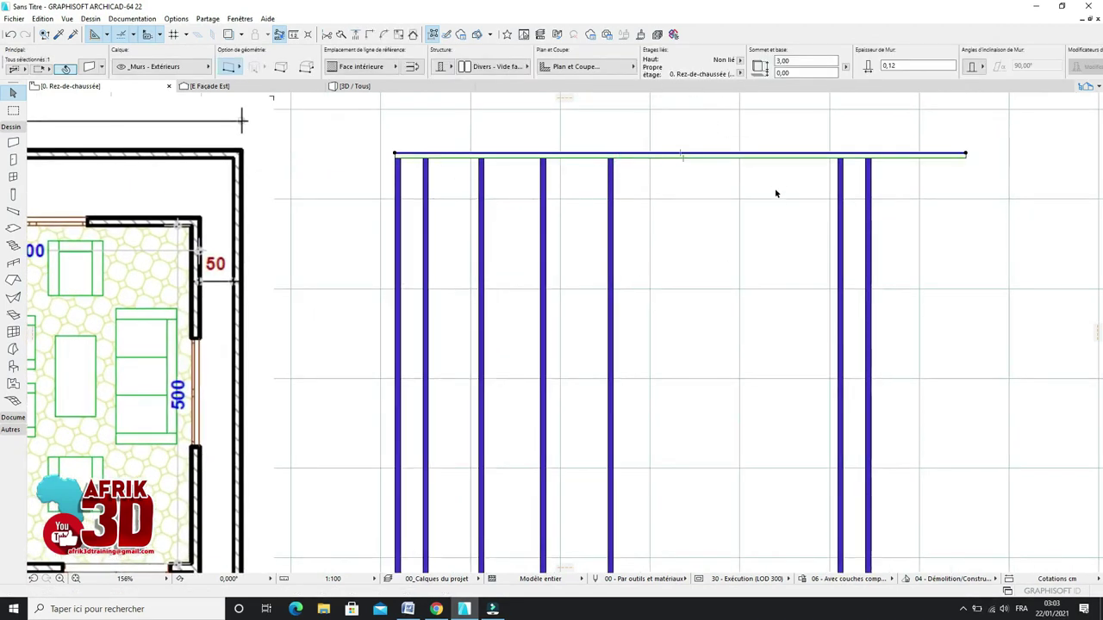
pyautogui.scroll(-1, 779, 192)
pyautogui.click(772, 211)
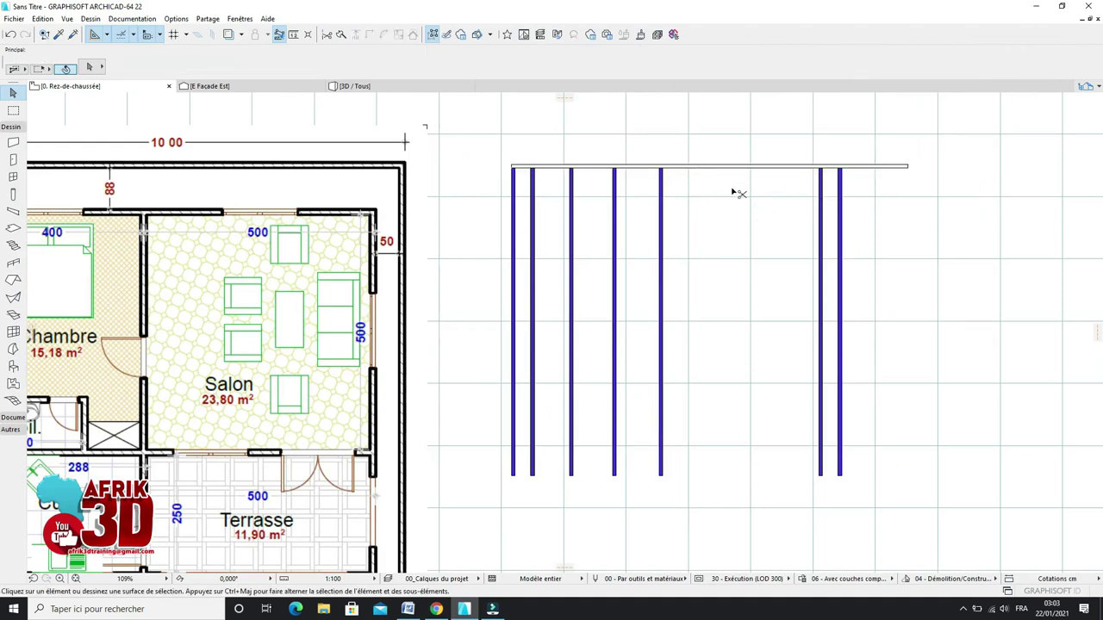
# Step: Undo the top horizontal wall's building material change
pyautogui.hotkey('ctrl', 'z')
pyautogui.scroll(-2, 829, 205)
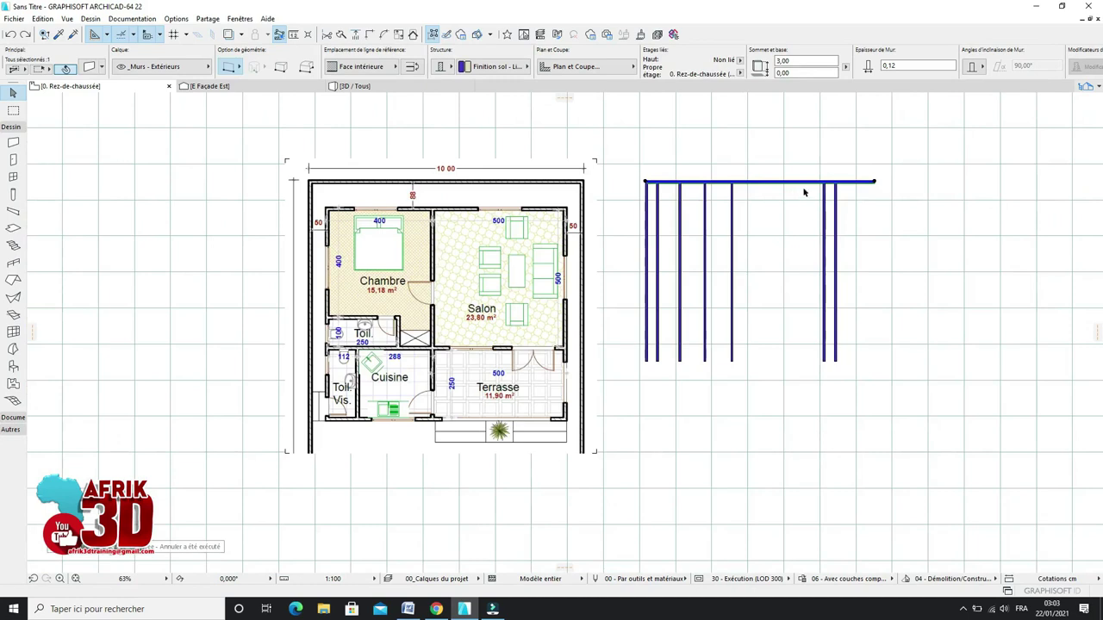
pyautogui.scroll(1, 720, 170)
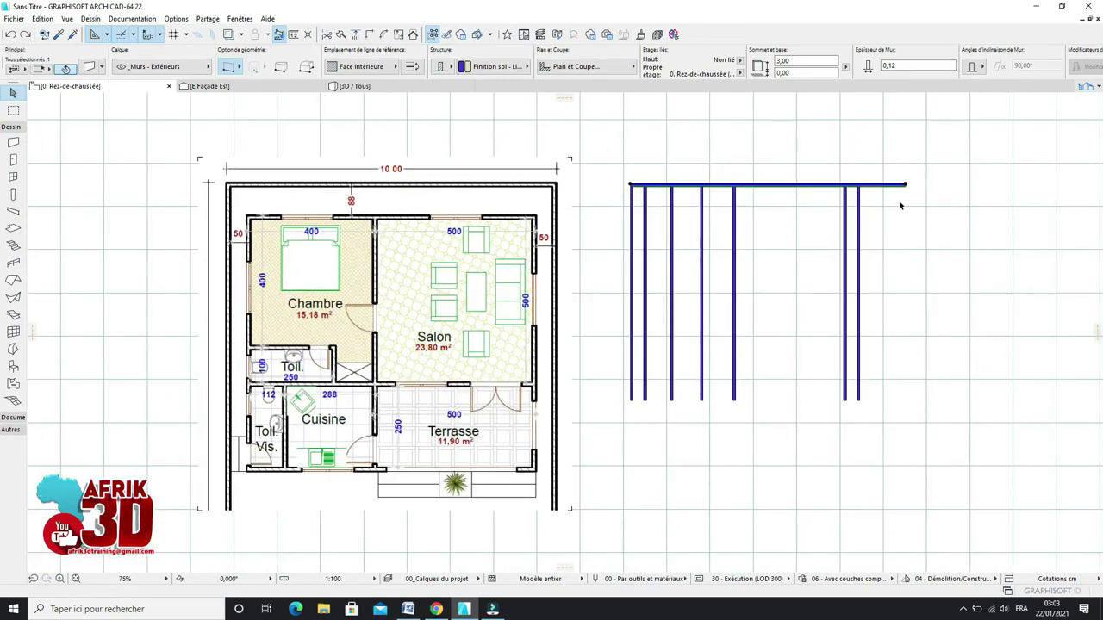
# Step: Copy the top horizontal wall, still selected, 1 m straight down from its right end and clear the selection
pyautogui.hotkey('ctrl', 'shift', 'd')
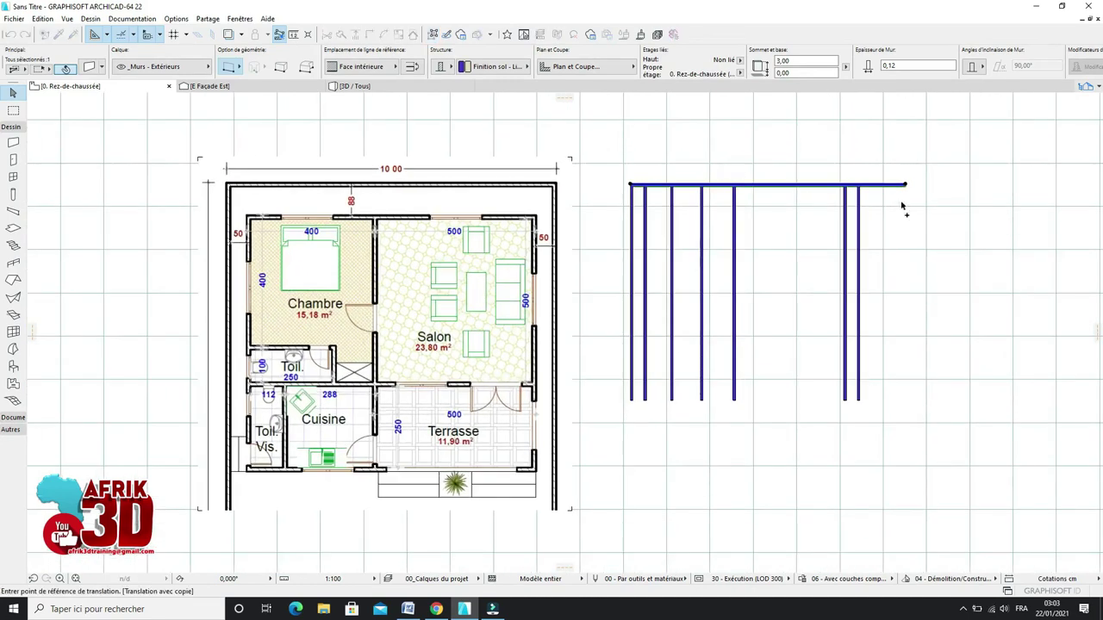
pyautogui.click(905, 184)
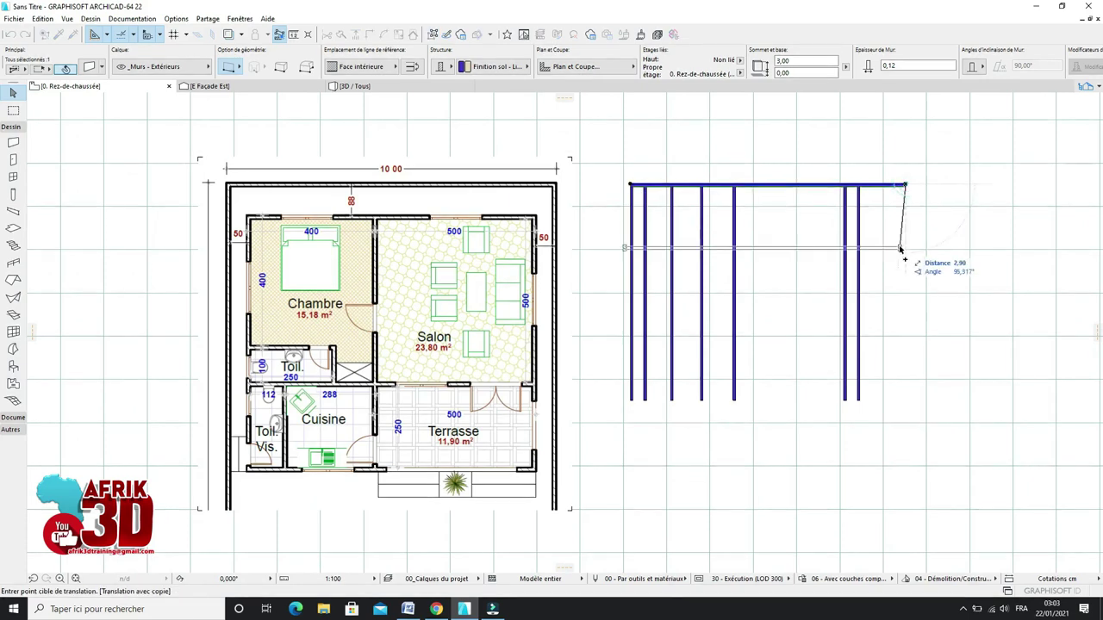
pyautogui.press('Tab')
pyautogui.write('1')
pyautogui.press('Return')
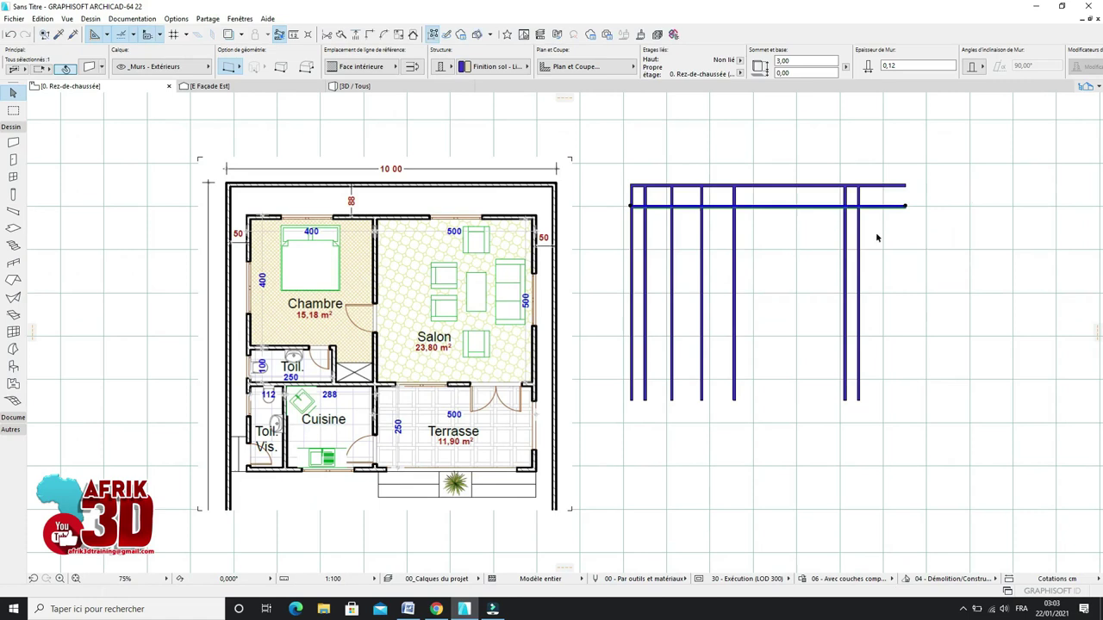
pyautogui.scroll(2, 870, 211)
pyautogui.scroll(-2, 896, 229)
pyautogui.click(926, 243)
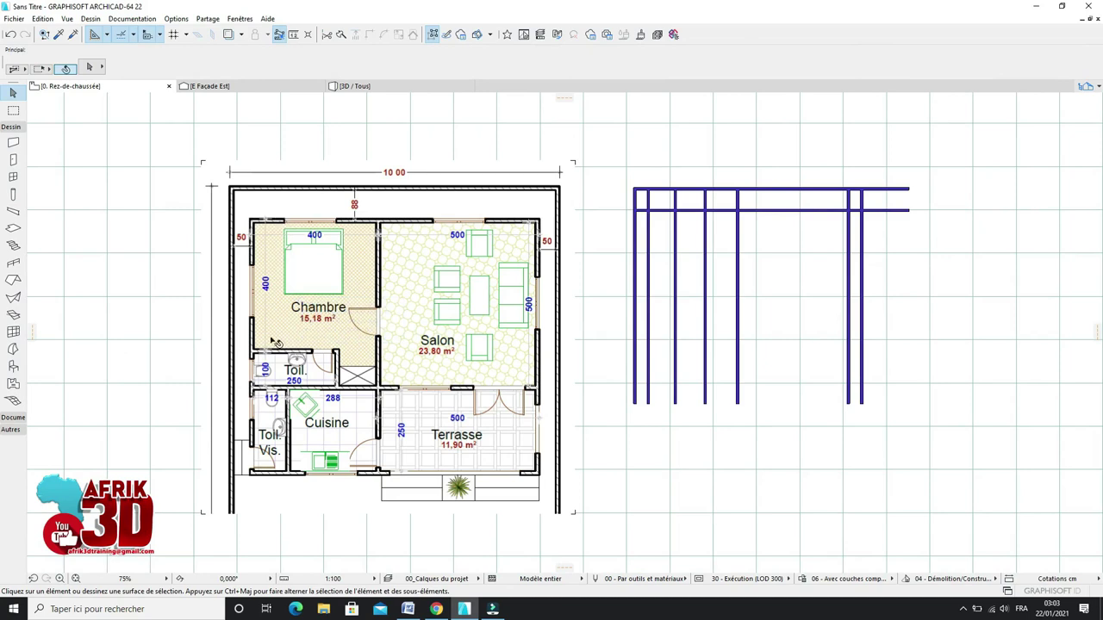
# Step: Copy the second horizontal wall 4,12 m straight down, taking its right end as reference
pyautogui.click(775, 211)
pyautogui.hotkey('ctrl', 'shift', 'd')
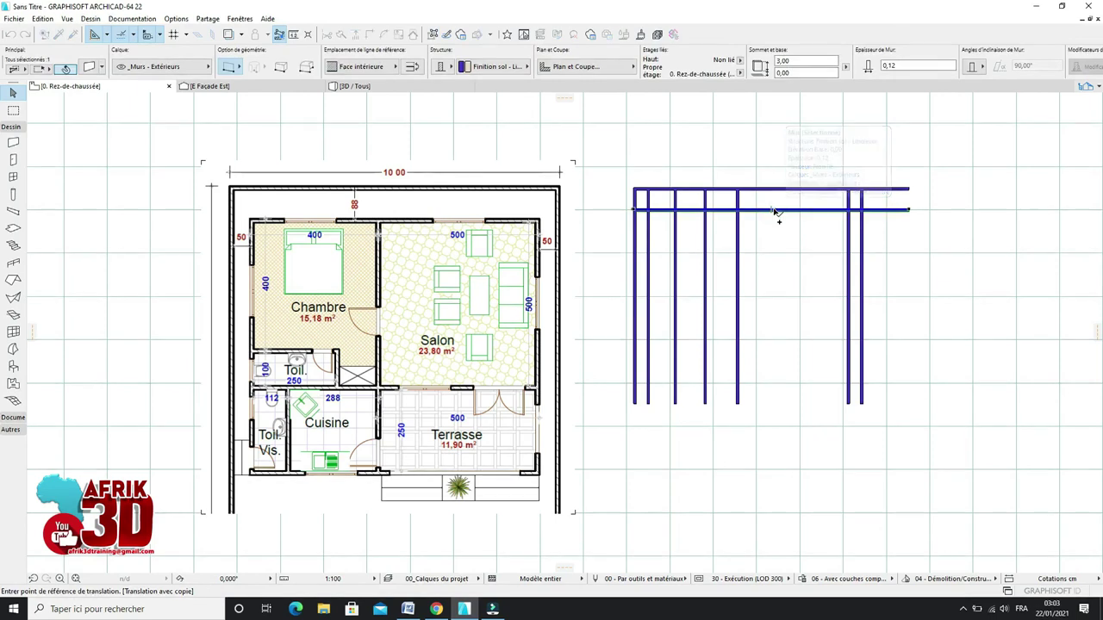
pyautogui.click(909, 210)
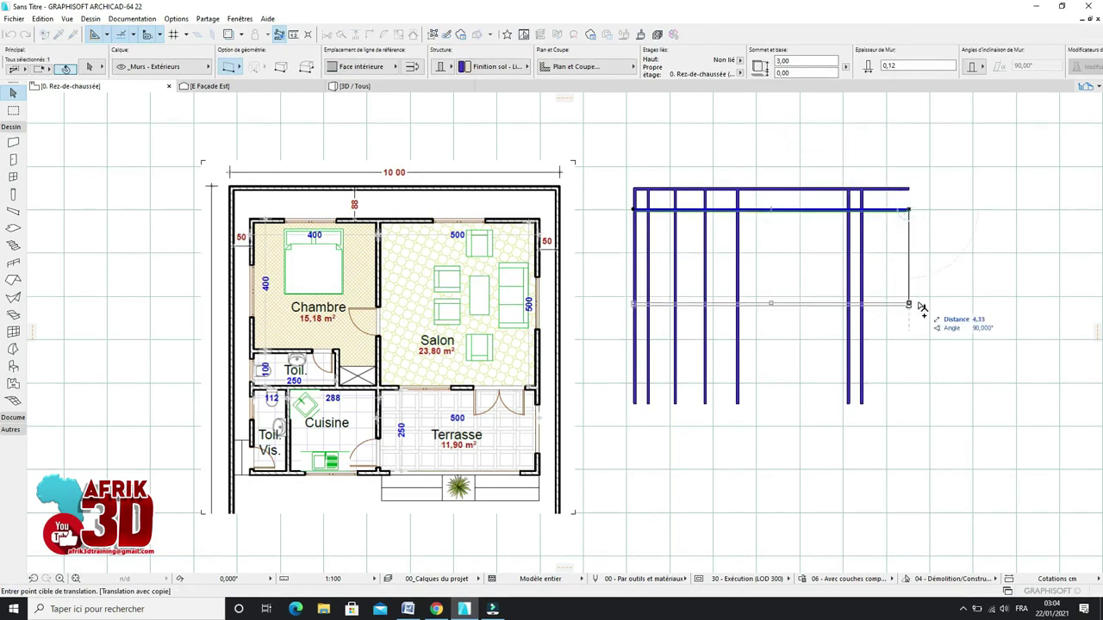
pyautogui.write('4')
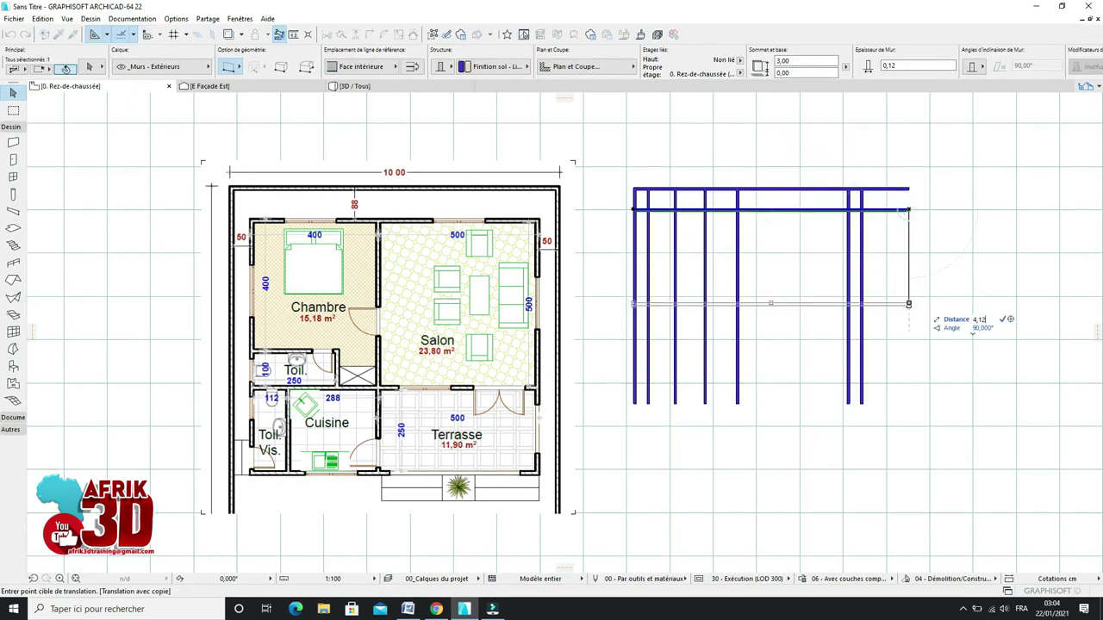
pyautogui.press('Return')
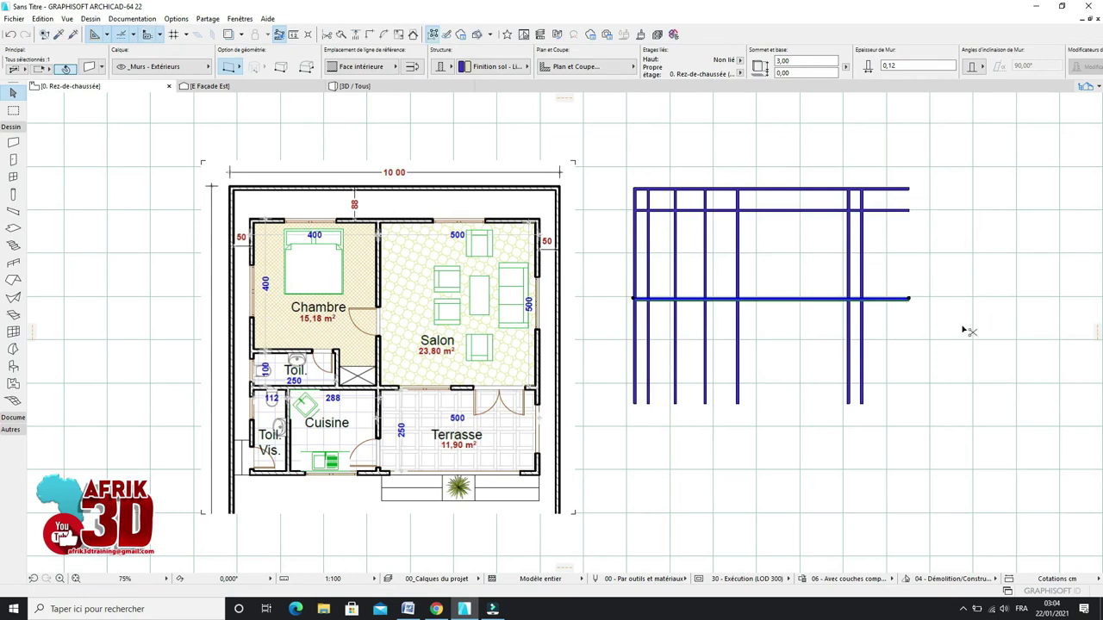
# Step: Copy the lowest horizontal wall, still selected, 1,12 m further down from its right end
pyautogui.hotkey('ctrl', 'shift', 'd')
pyautogui.click(909, 299)
pyautogui.write('1,12')
pyautogui.press('Return')
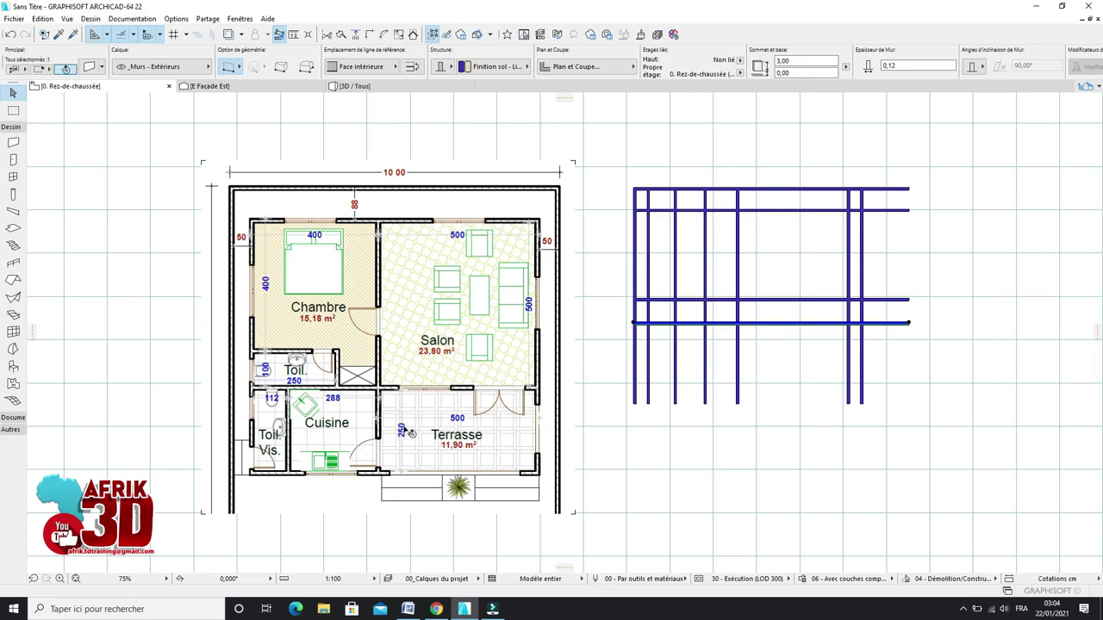
# Step: Copy the selected lowest horizontal wall 2,6 m further down from its right end and clear the selection
pyautogui.hotkey('ctrl', 'shift', 'd')
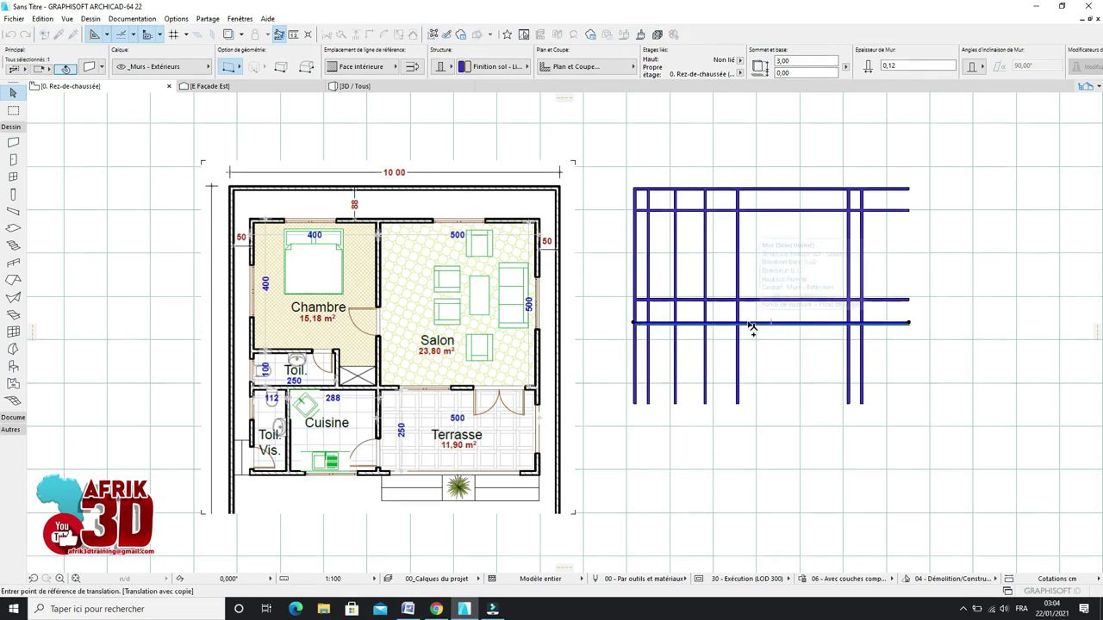
pyautogui.click(910, 325)
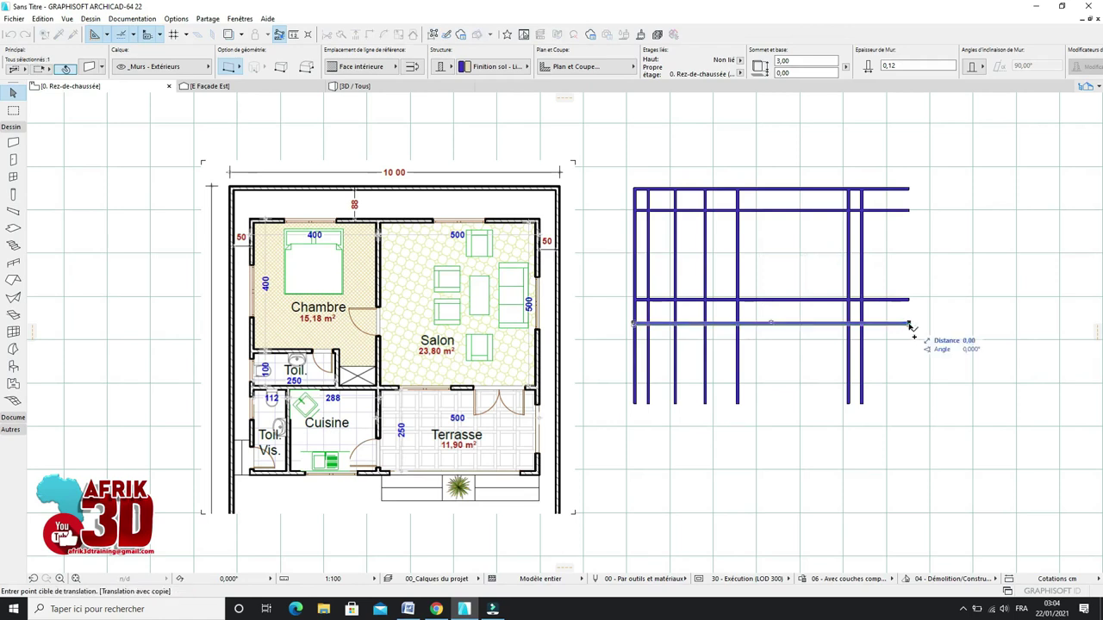
pyautogui.press('Tab')
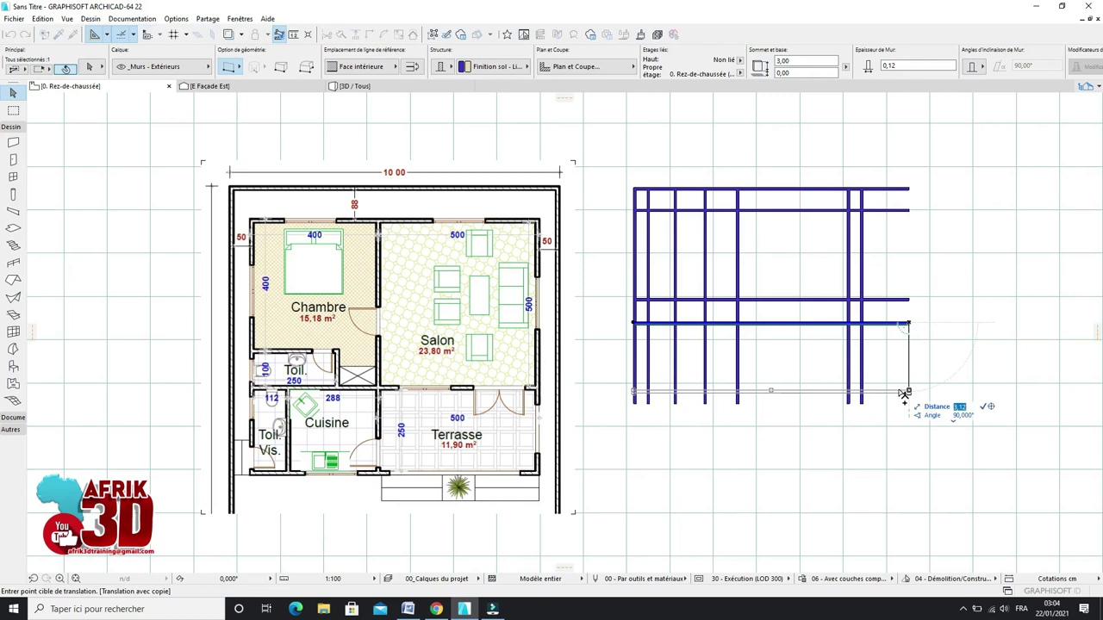
pyautogui.write('2,6')
pyautogui.press('Return')
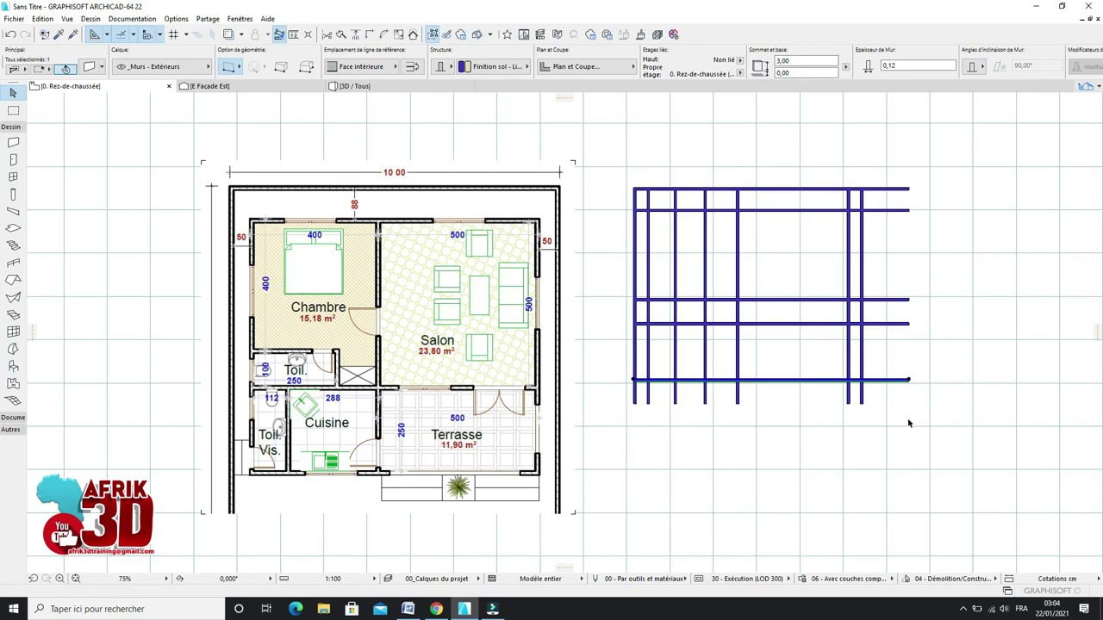
pyautogui.click(909, 422)
pyautogui.scroll(2, 915, 362)
pyautogui.scroll(-1, 918, 358)
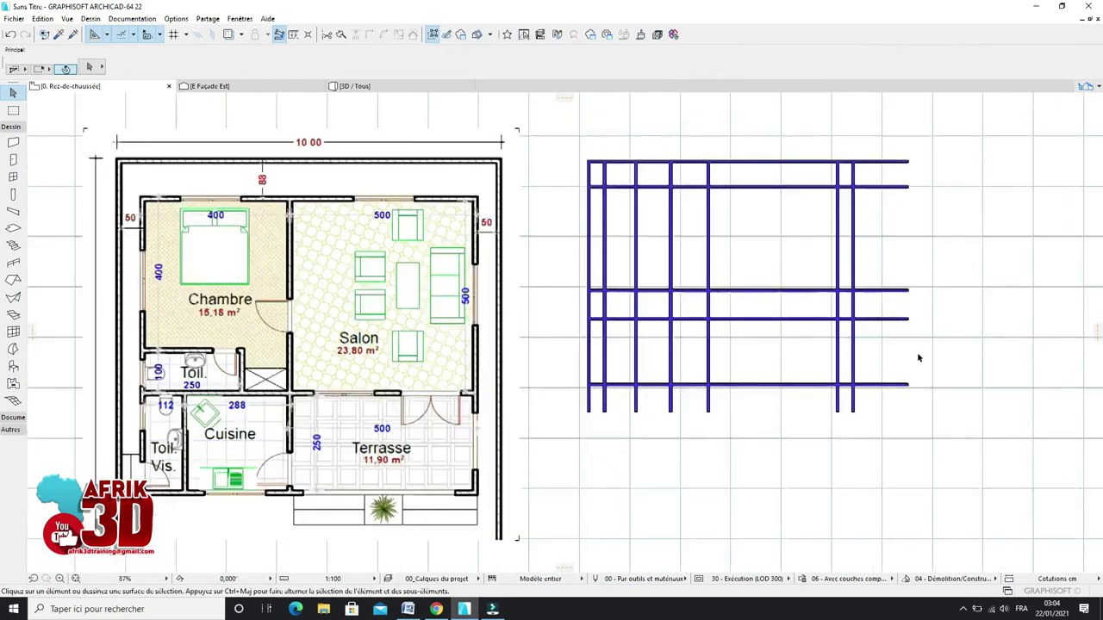
pyautogui.scroll(-1, 919, 357)
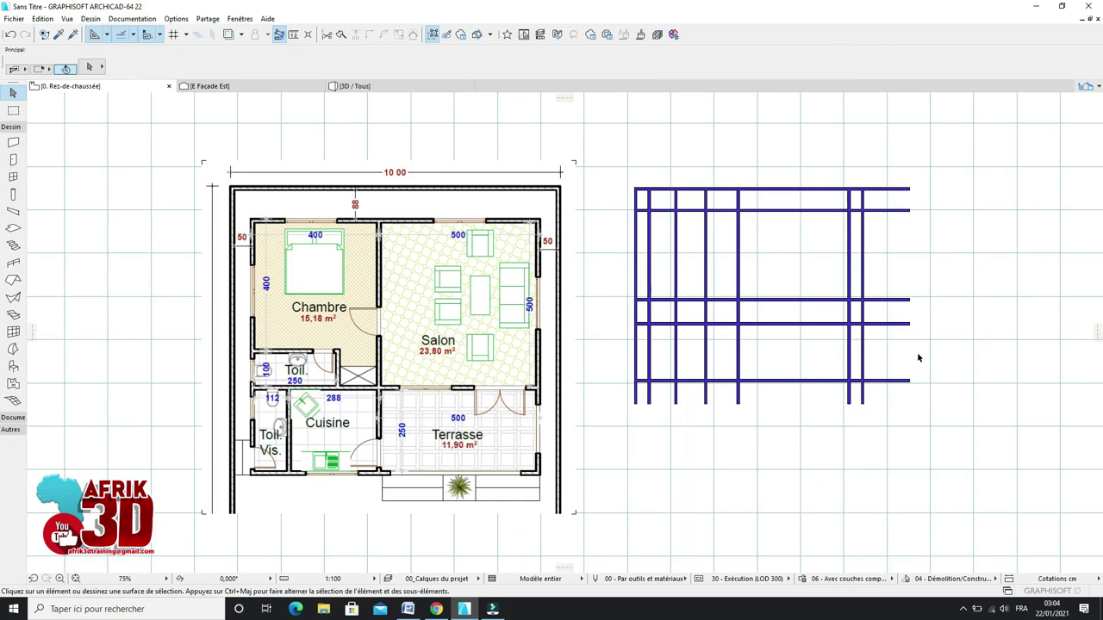
pyautogui.scroll(1, 895, 341)
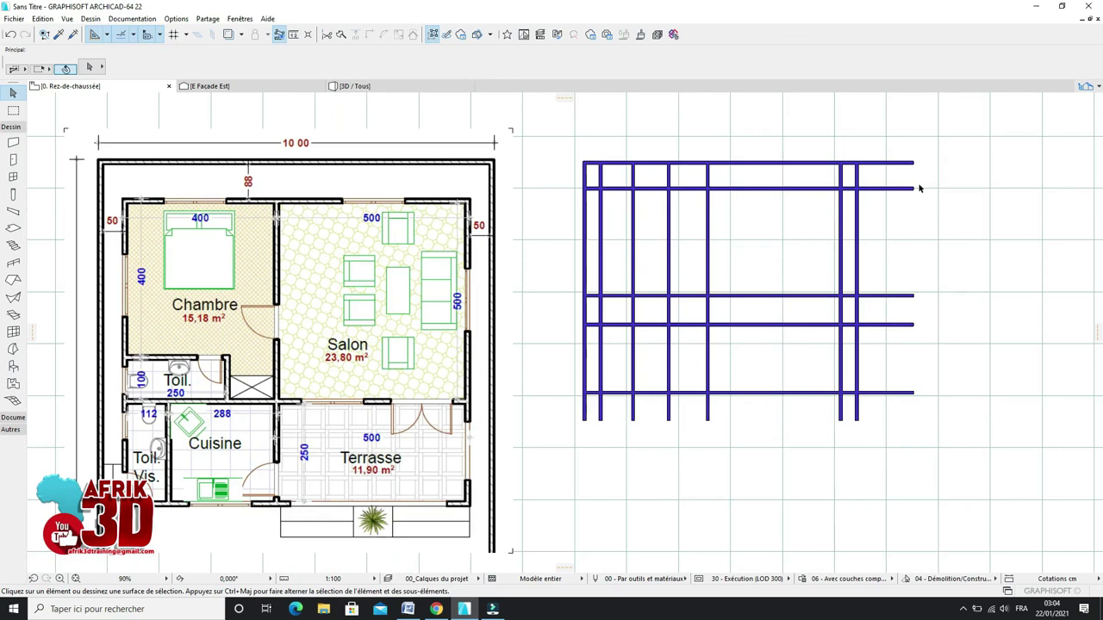
pyautogui.scroll(-1, 879, 259)
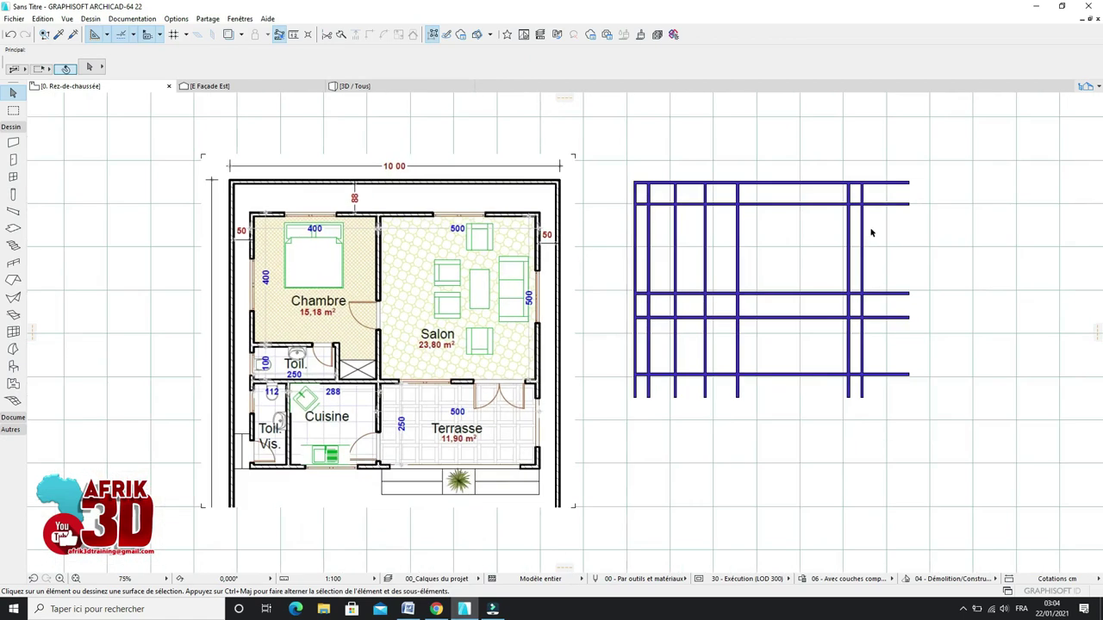
pyautogui.scroll(1, 868, 193)
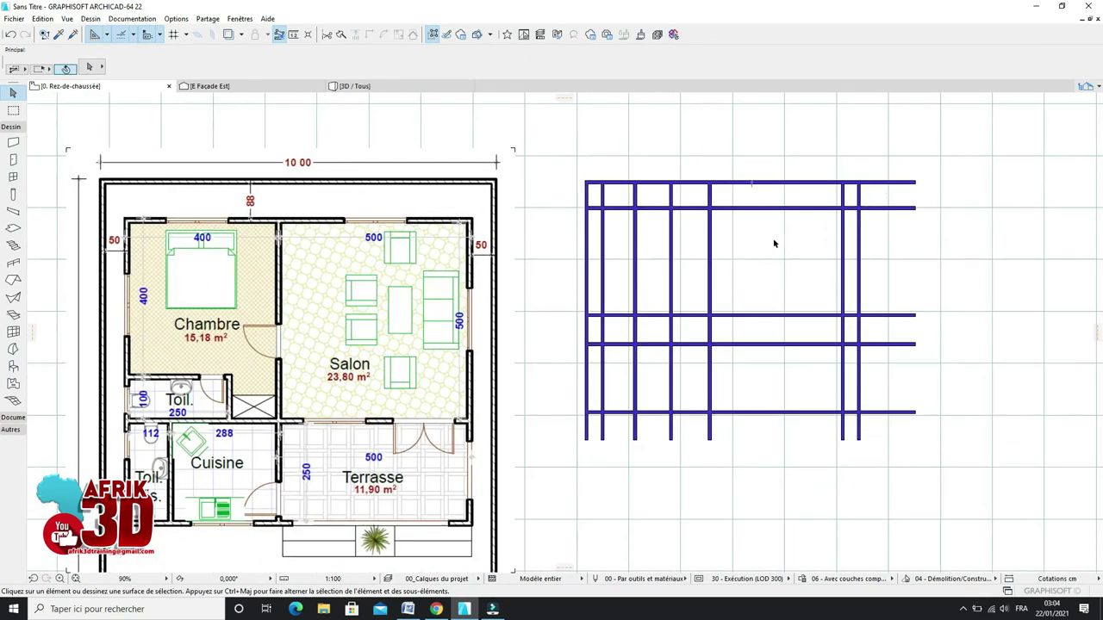
pyautogui.scroll(-1, 775, 241)
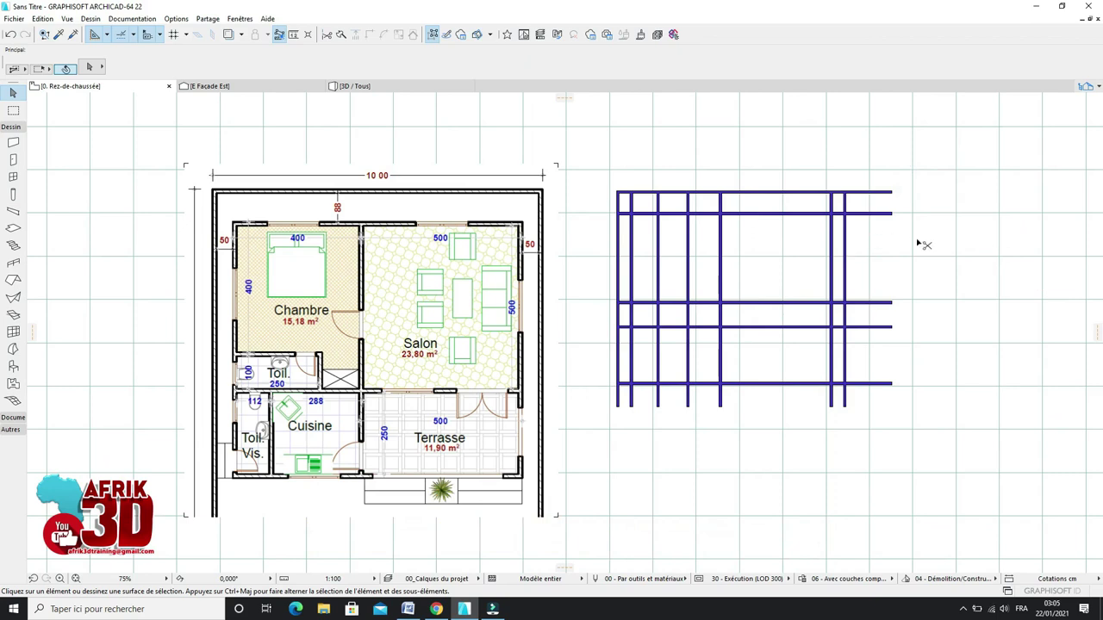
# Step: Trim the ends of all five horizontal walls that extend past the rightmost vertical wall
pyautogui.keyDown('ctrl'); pyautogui.click(879, 214); pyautogui.keyUp('ctrl')
pyautogui.keyDown('ctrl'); pyautogui.click(876, 193); pyautogui.keyUp('ctrl')
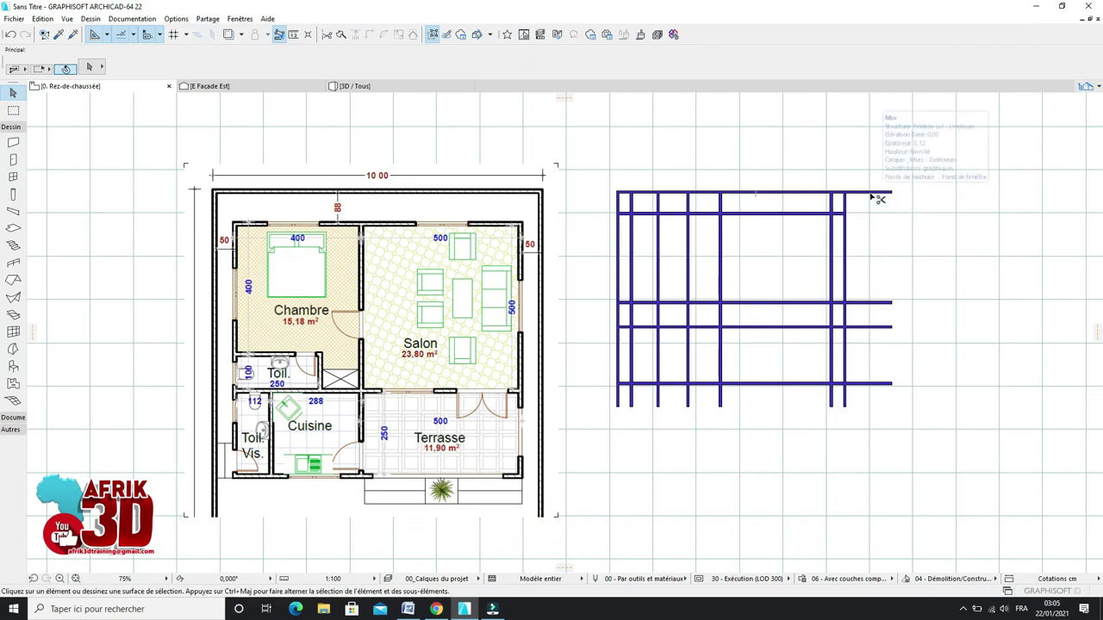
pyautogui.keyDown('ctrl'); pyautogui.click(872, 304); pyautogui.keyUp('ctrl')
pyautogui.keyDown('ctrl'); pyautogui.click(873, 325); pyautogui.keyUp('ctrl')
pyautogui.keyDown('ctrl'); pyautogui.click(888, 384); pyautogui.keyUp('ctrl')
# Step: Trim the lower ends of all seven vertical walls that extend below the lowest horizontal wall
pyautogui.keyDown('ctrl'); pyautogui.click(843, 398); pyautogui.keyUp('ctrl')
pyautogui.keyDown('ctrl'); pyautogui.click(833, 398); pyautogui.keyUp('ctrl')
pyautogui.keyDown('ctrl'); pyautogui.click(721, 398); pyautogui.keyUp('ctrl')
pyautogui.keyDown('ctrl'); pyautogui.click(689, 398); pyautogui.keyUp('ctrl')
pyautogui.keyDown('ctrl'); pyautogui.click(659, 398); pyautogui.keyUp('ctrl')
pyautogui.keyDown('ctrl'); pyautogui.click(632, 399); pyautogui.keyUp('ctrl')
pyautogui.keyDown('ctrl'); pyautogui.click(621, 398); pyautogui.keyUp('ctrl')
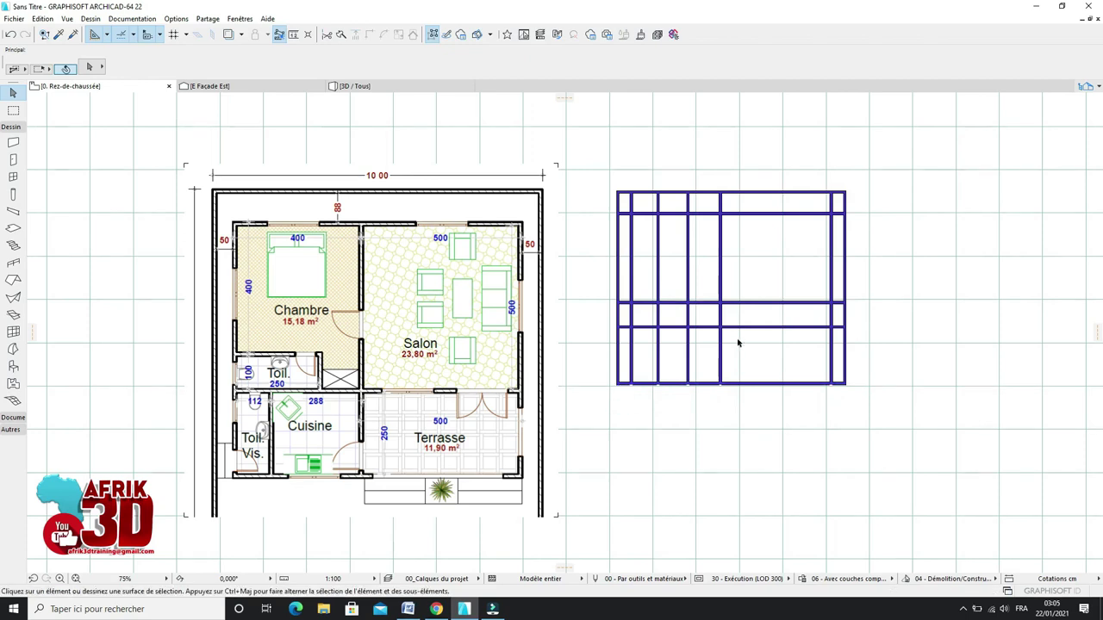
pyautogui.scroll(3, 743, 349)
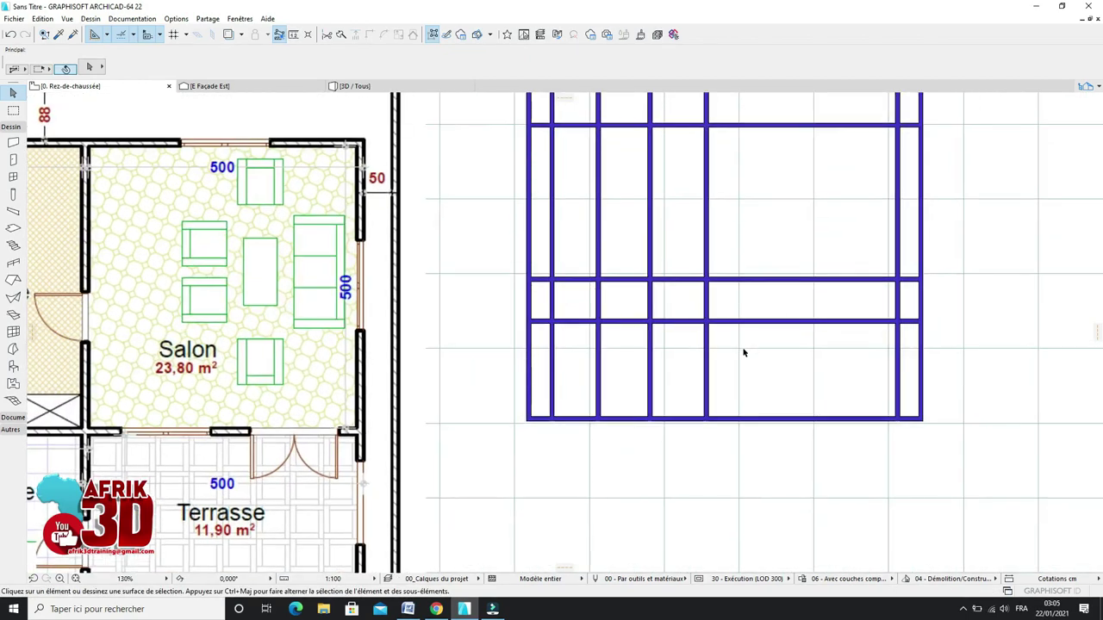
pyautogui.scroll(-3, 737, 354)
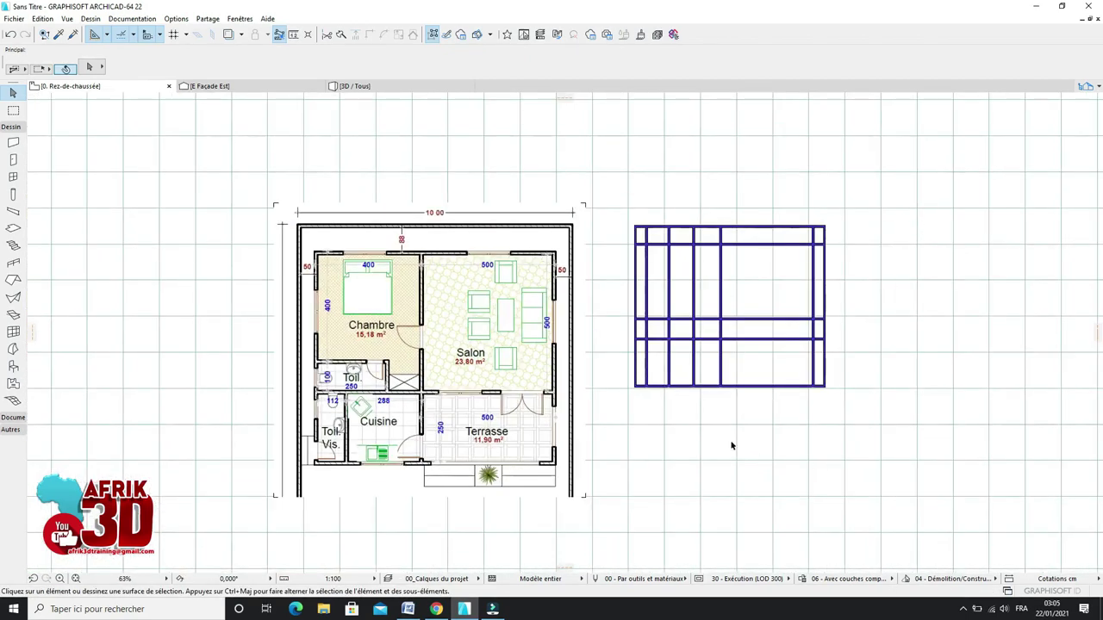
# Step: Trim the upper ends of the five inner vertical walls between the outer top wall and the horizontal wall below it
pyautogui.scroll(1, 785, 338)
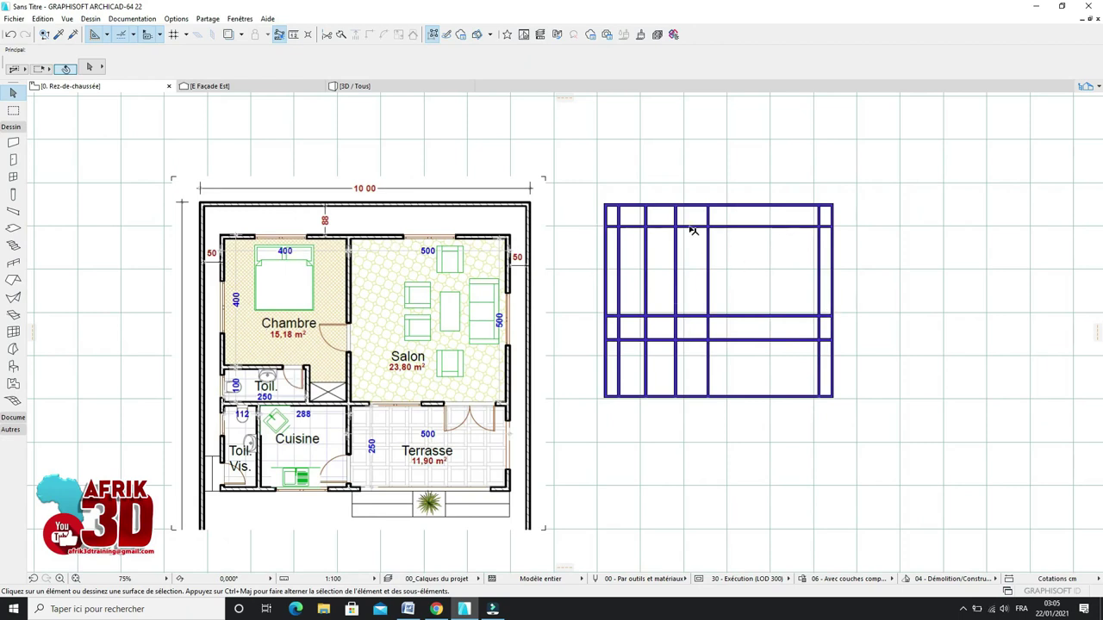
pyautogui.click(617, 218)
pyautogui.click(647, 216)
pyautogui.click(676, 215)
pyautogui.click(709, 216)
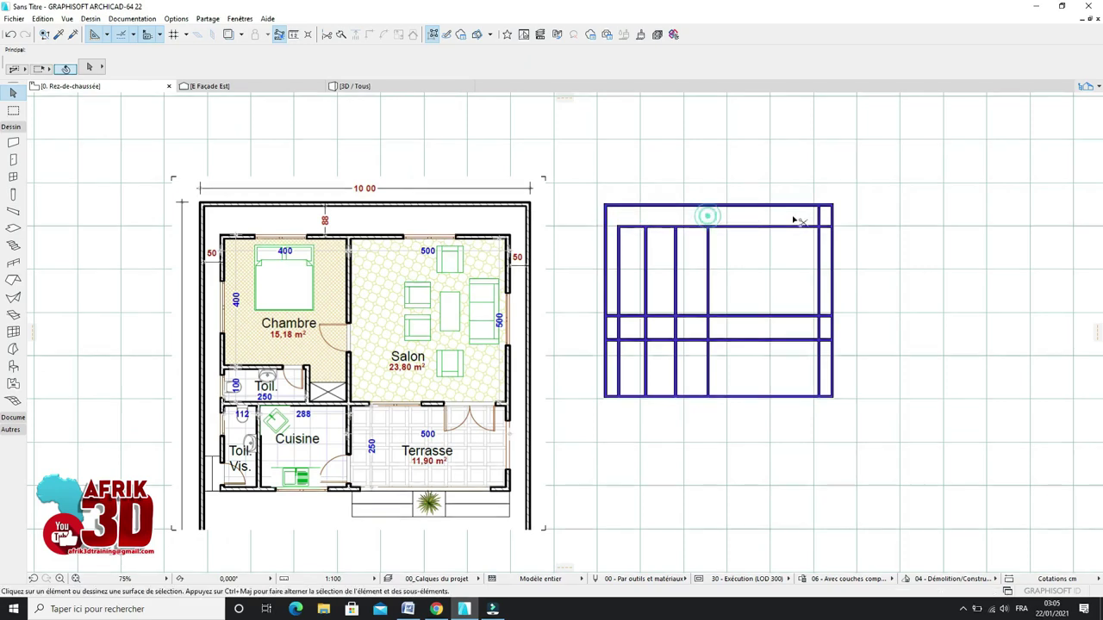
pyautogui.click(819, 217)
# Step: Trim the stubs of the three inner horizontal walls that extend past the outermost inner vertical walls to the enclosure walls
pyautogui.scroll(4, 833, 231)
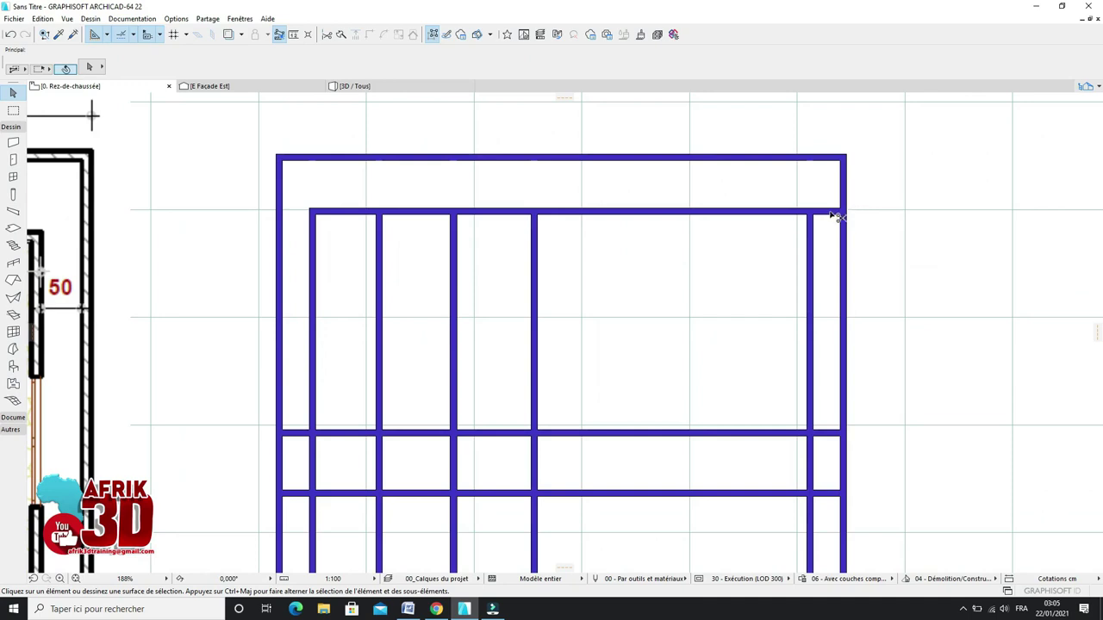
pyautogui.scroll(-1, 831, 215)
pyautogui.scroll(-8, 832, 216)
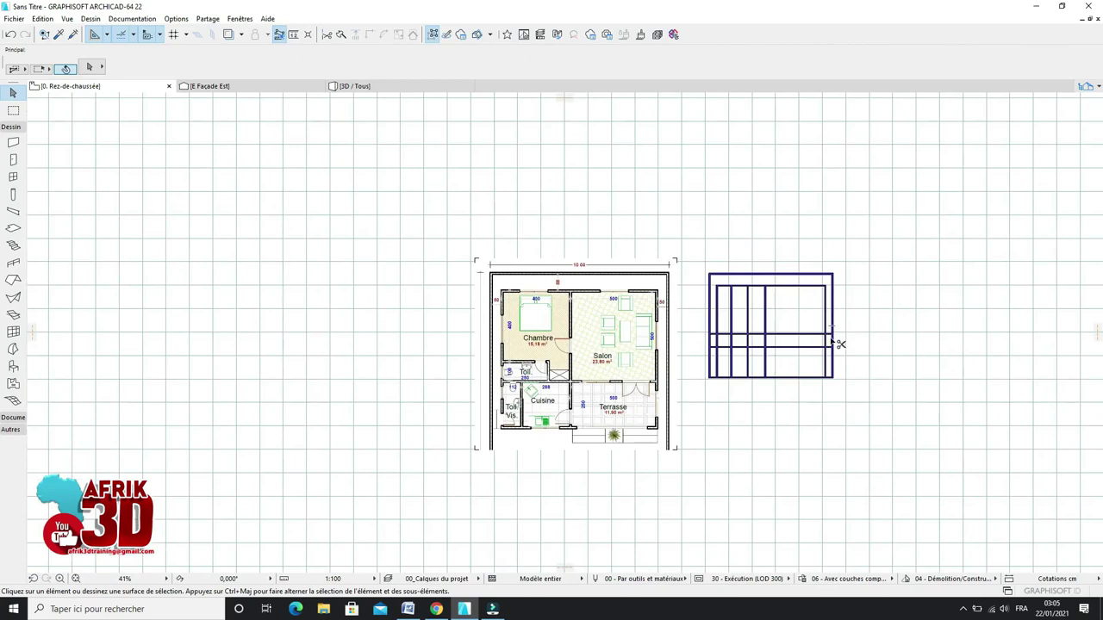
pyautogui.scroll(4, 834, 341)
pyautogui.scroll(3, 834, 342)
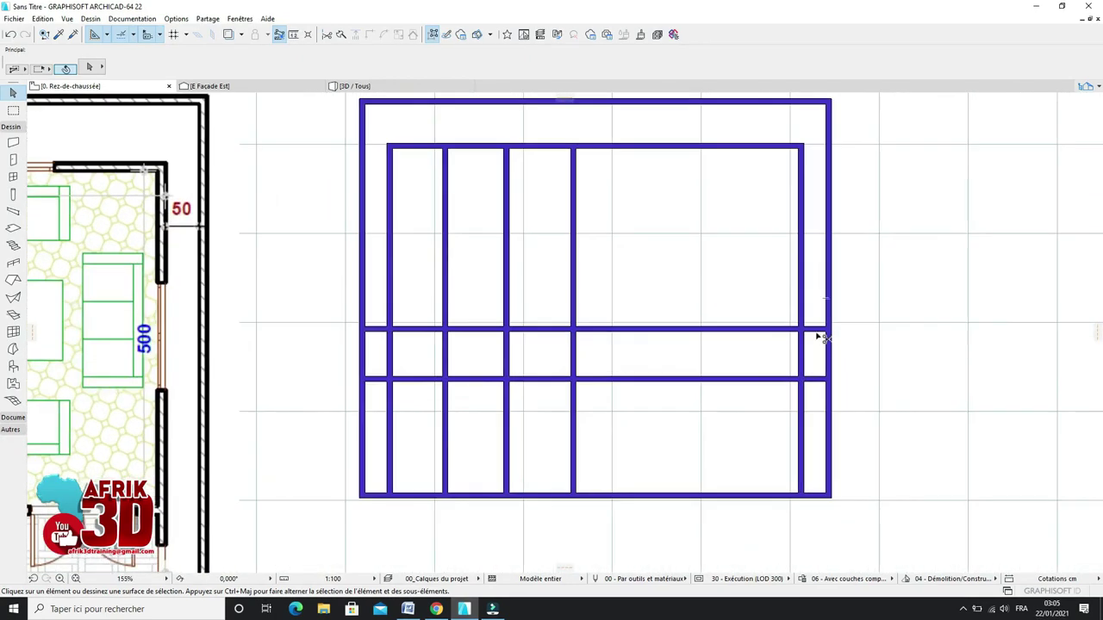
pyautogui.scroll(-2, 824, 372)
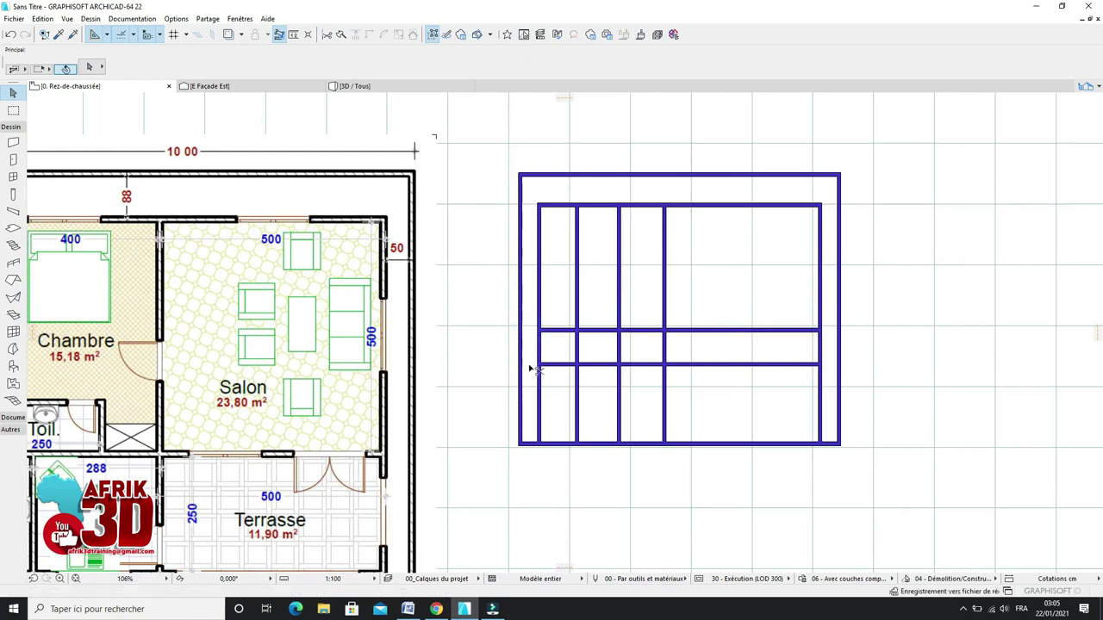
pyautogui.scroll(-3, 752, 304)
pyautogui.scroll(1, 556, 329)
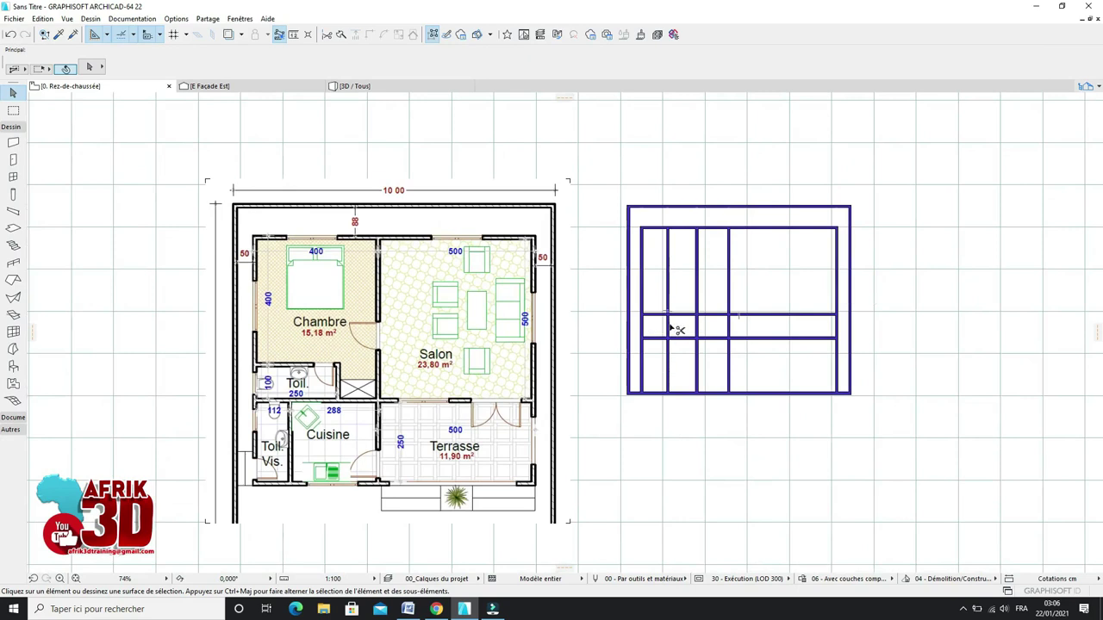
# Step: Trim the surplus interior wall segments around the bedroom, toilet, kitchen and living room to match the reference plan
pyautogui.keyDown('ctrl'); pyautogui.click(670, 328); pyautogui.keyUp('ctrl')
pyautogui.keyDown('ctrl'); pyautogui.click(699, 362); pyautogui.keyUp('ctrl')
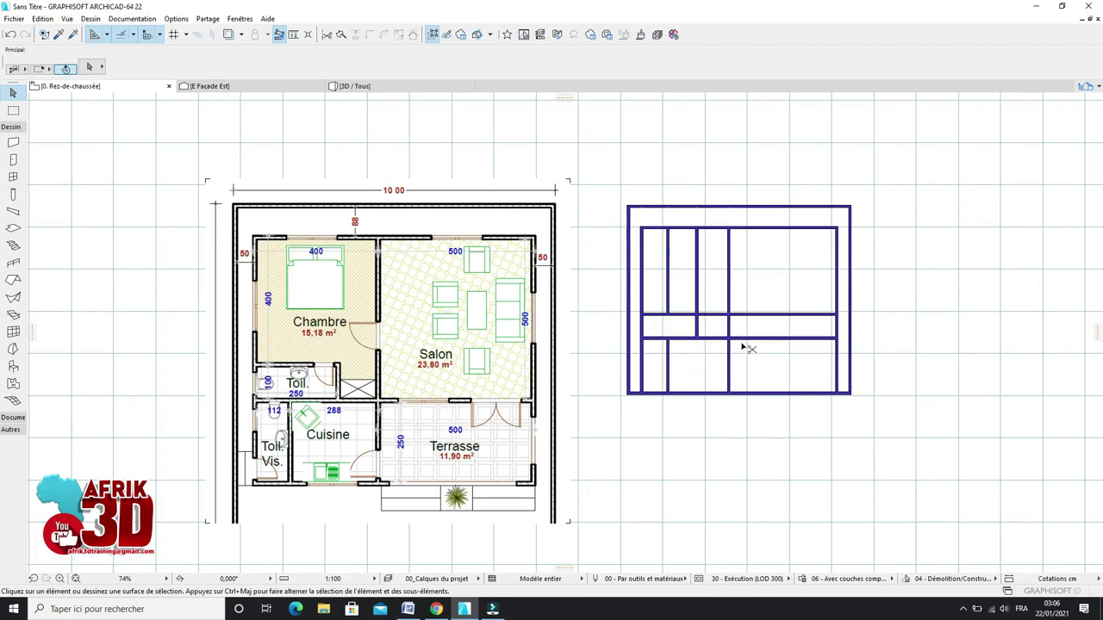
pyautogui.keyDown('ctrl'); pyautogui.click(696, 277); pyautogui.keyUp('ctrl')
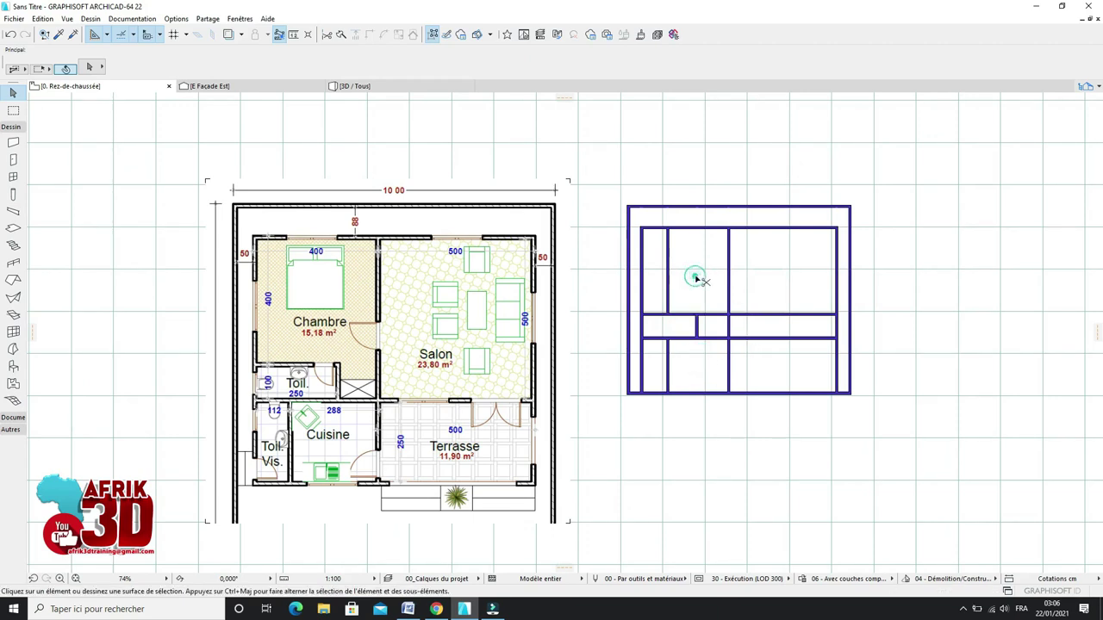
pyautogui.keyDown('ctrl'); pyautogui.click(668, 272); pyautogui.keyUp('ctrl')
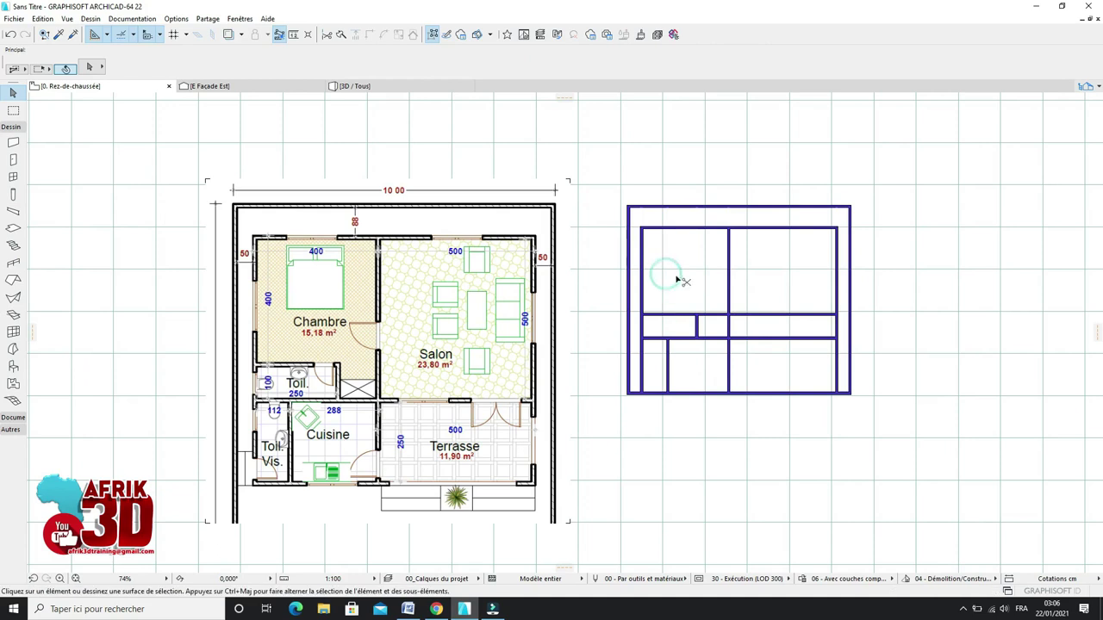
pyautogui.keyDown('ctrl'); pyautogui.click(790, 316); pyautogui.keyUp('ctrl')
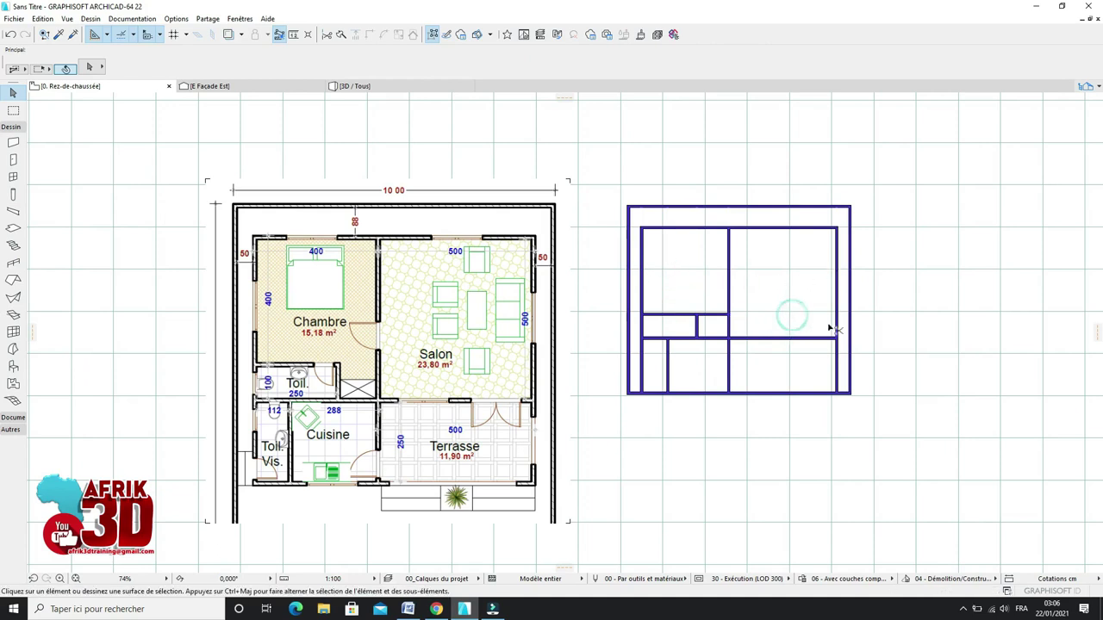
# Step: Trim the wall segment beside the small toilet and the two lower segments linking the house to the enclosure wall
pyautogui.scroll(2, 830, 329)
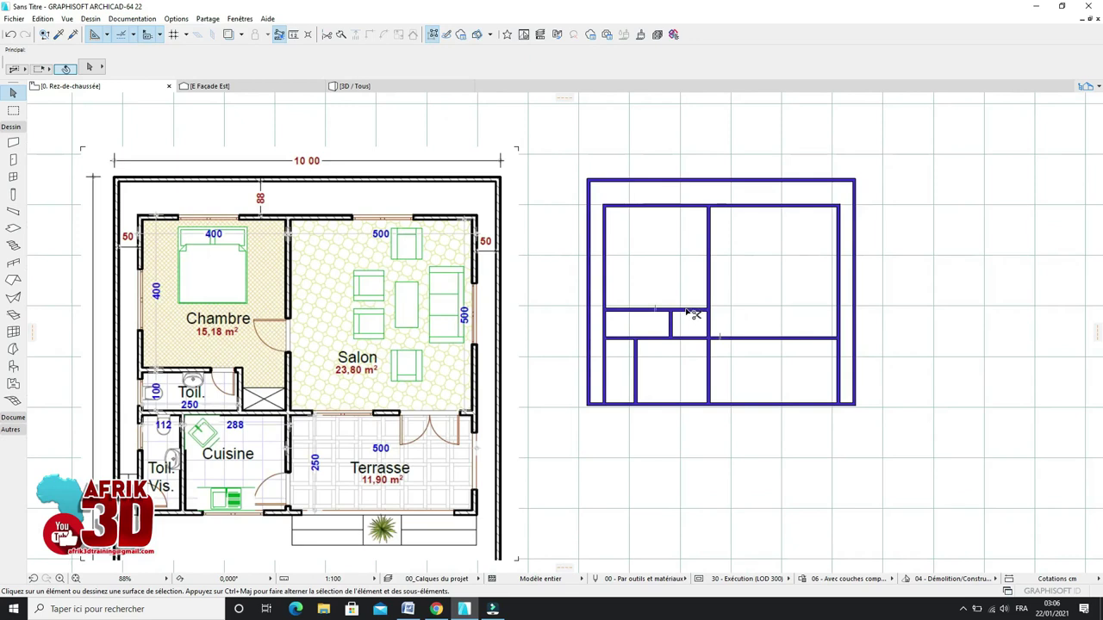
pyautogui.keyDown('ctrl'); pyautogui.click(688, 311); pyautogui.keyUp('ctrl')
pyautogui.scroll(4, 689, 353)
pyautogui.keyDown('ctrl'); pyautogui.click(520, 399); pyautogui.keyUp('ctrl')
pyautogui.keyDown('ctrl'); pyautogui.click(888, 401); pyautogui.keyUp('ctrl')
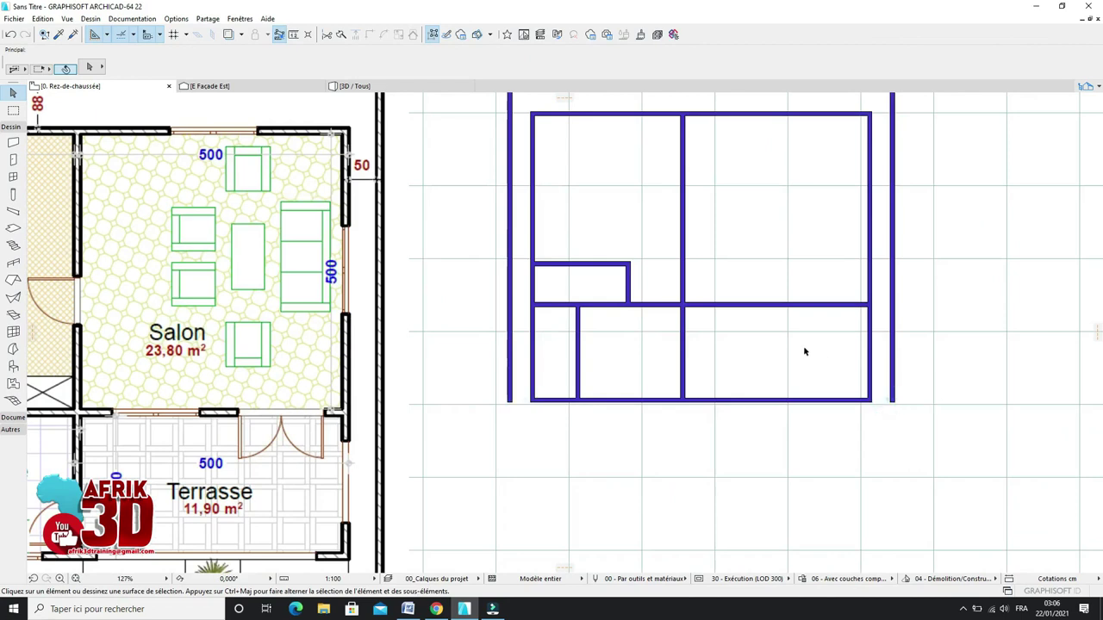
pyautogui.scroll(-4, 805, 351)
pyautogui.scroll(-2, 856, 248)
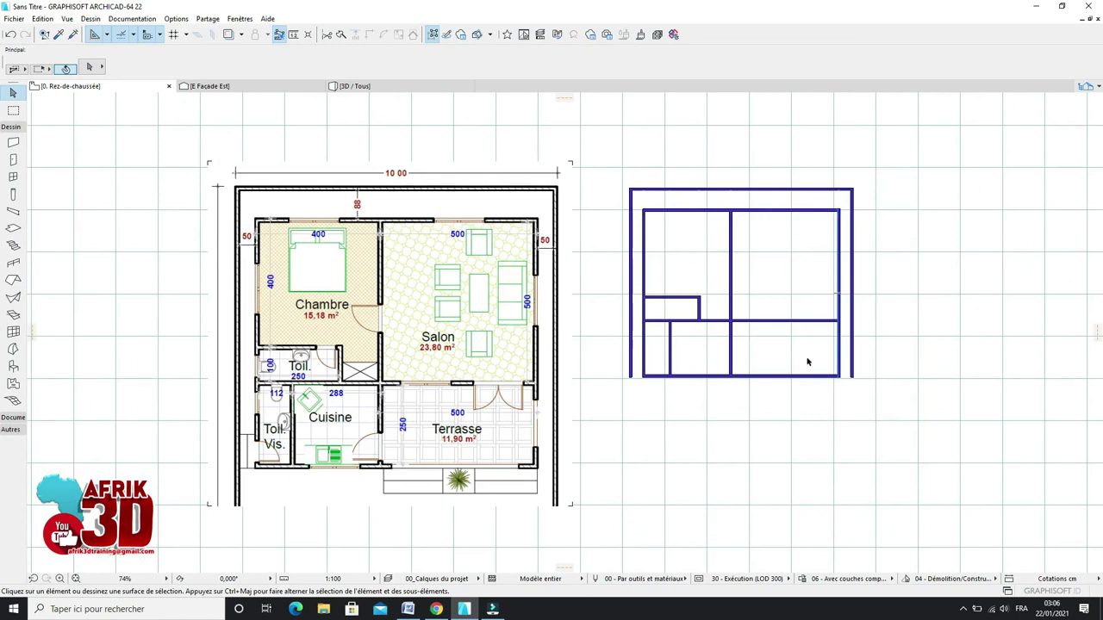
pyautogui.scroll(1, 784, 351)
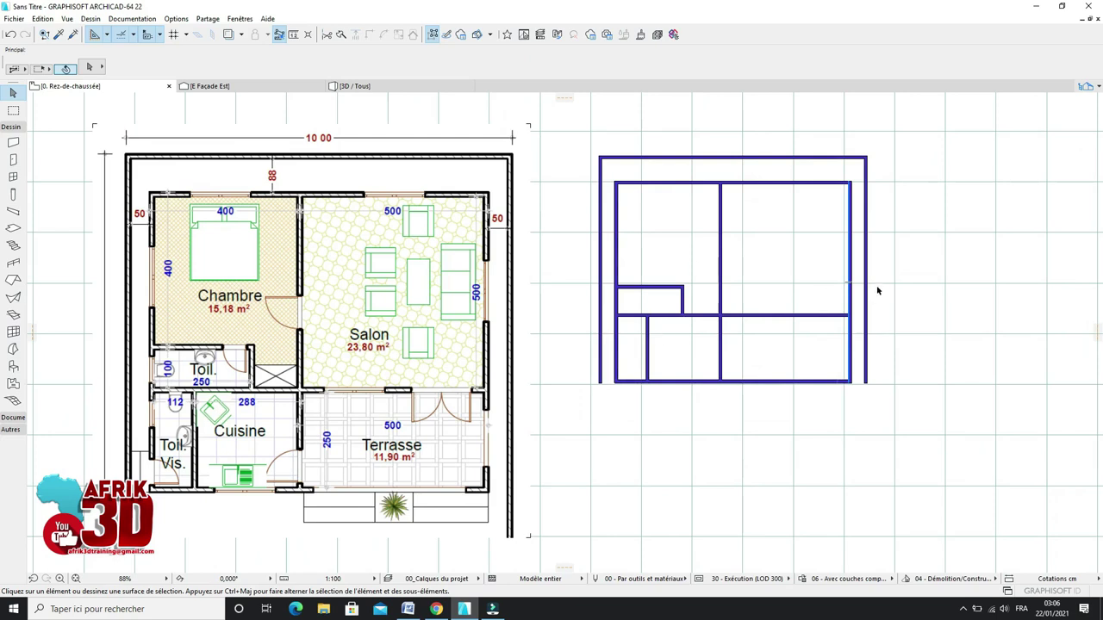
pyautogui.scroll(-1, 849, 321)
pyautogui.scroll(1, 840, 306)
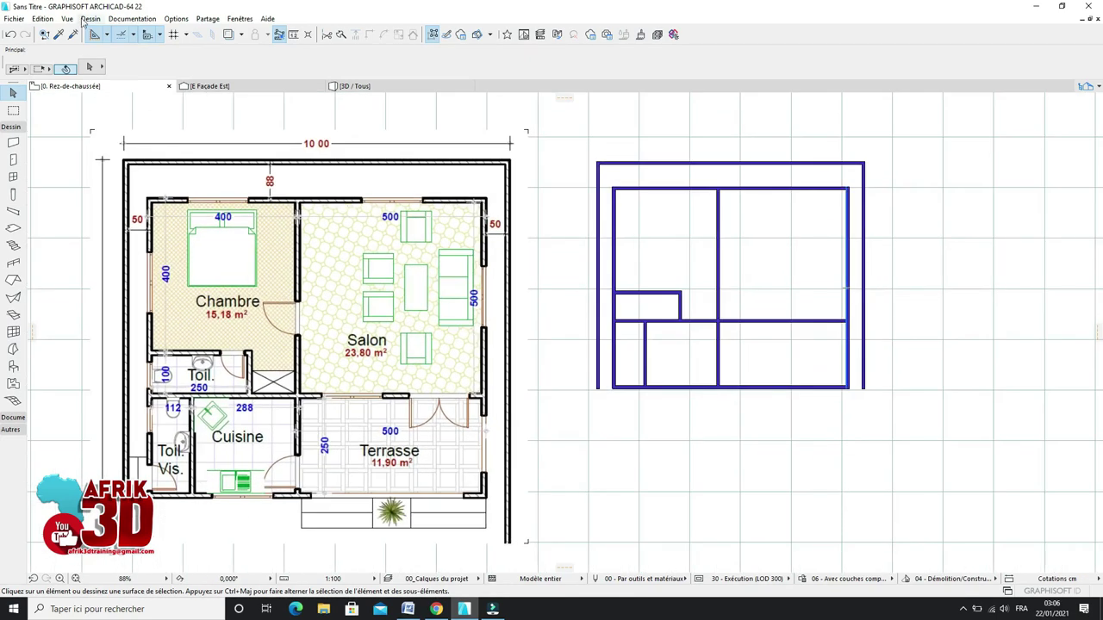
# Step: Select the left enclosure wall and review the Déplacer commands available for moving and copying it
pyautogui.click(598, 285)
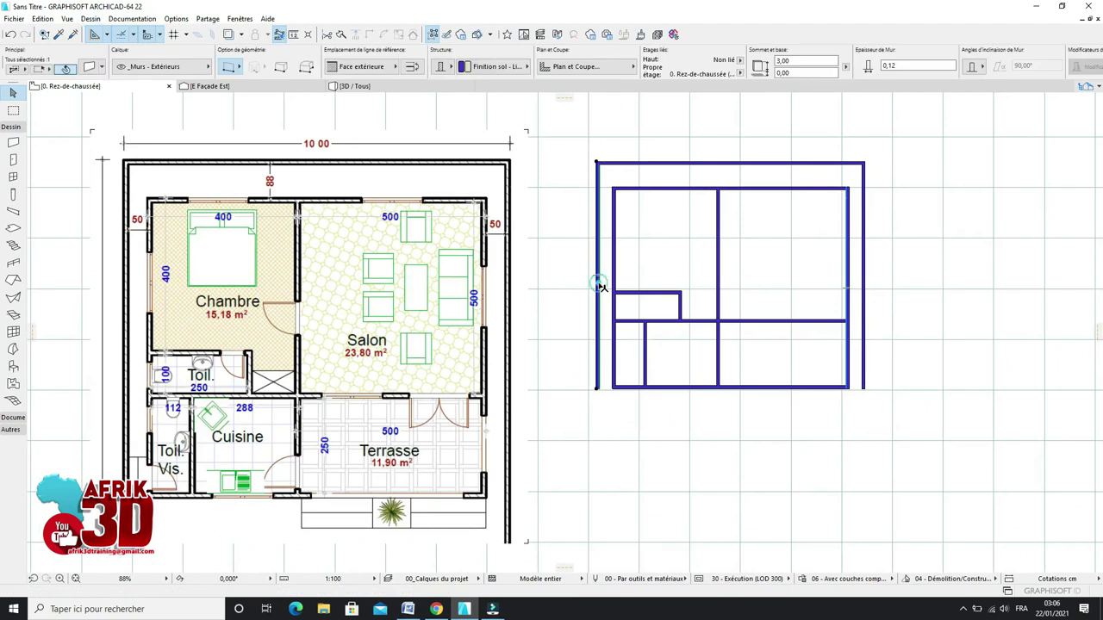
pyautogui.click(43, 18)
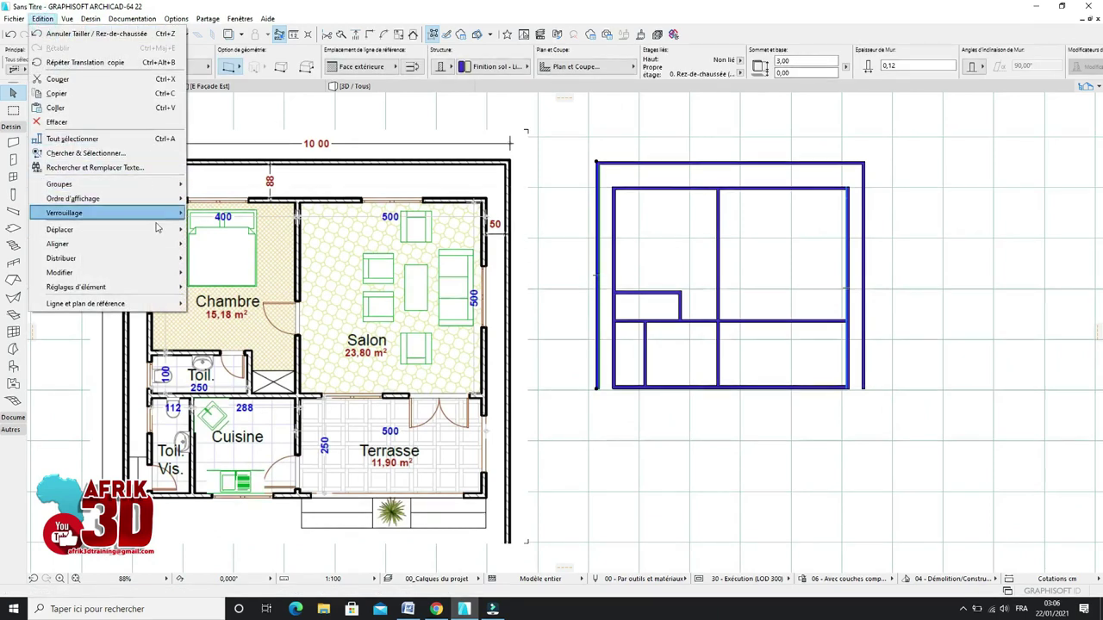
pyautogui.moveTo(159, 229)
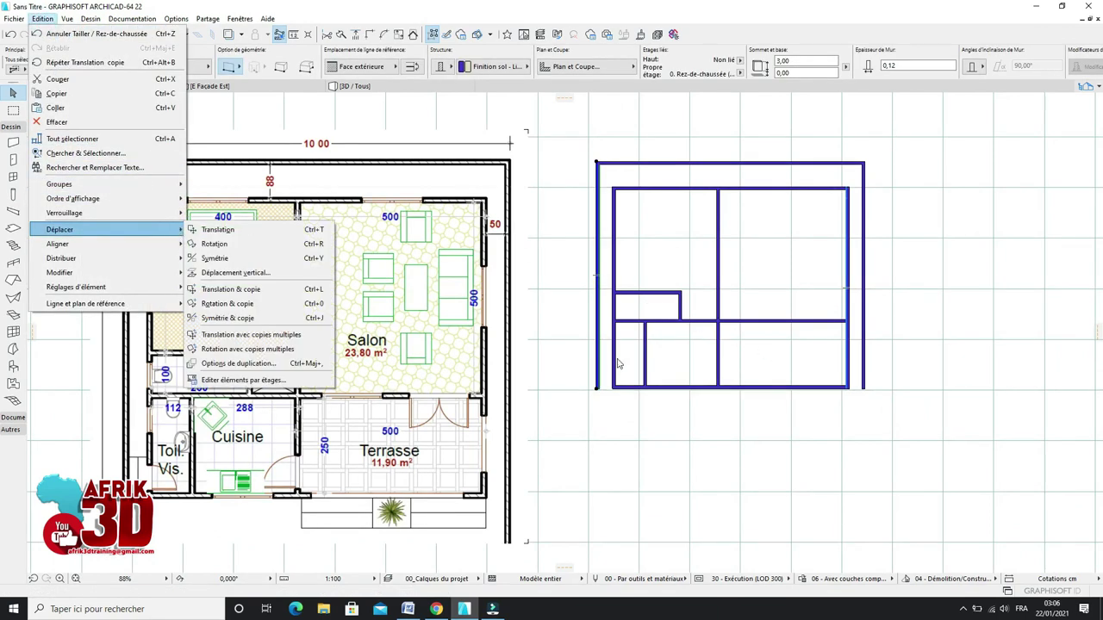
pyautogui.click(567, 349)
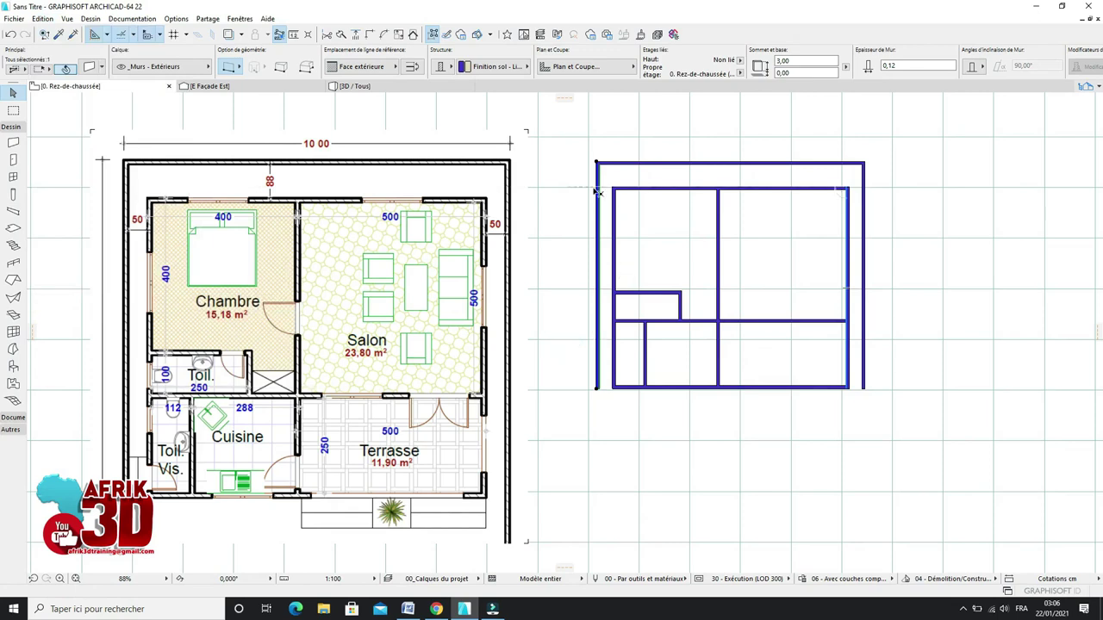
pyautogui.rightClick(557, 129)
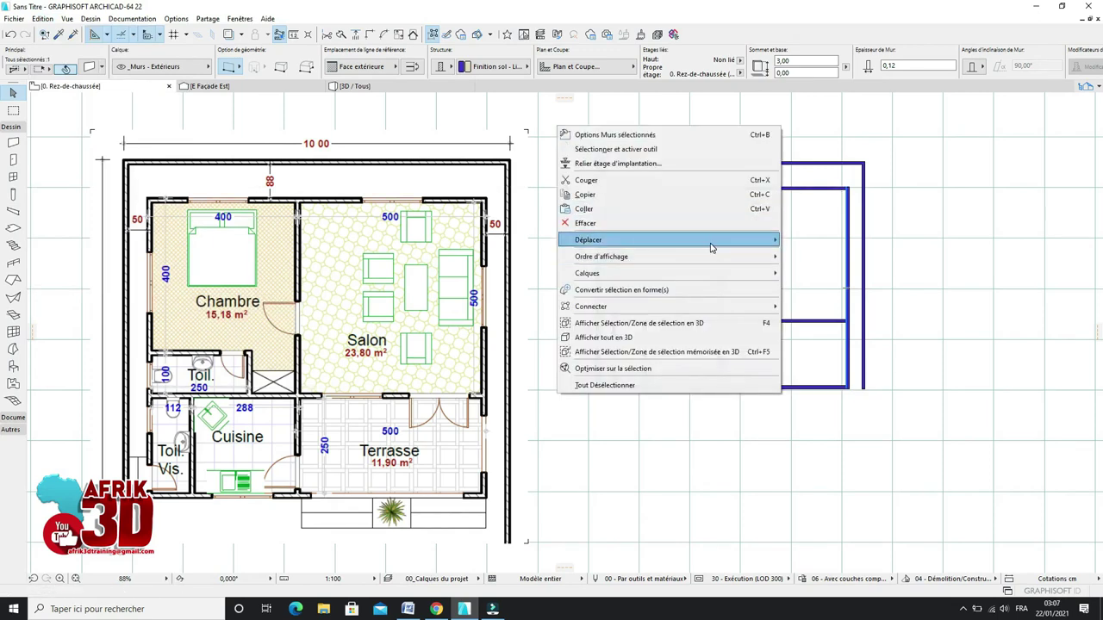
pyautogui.moveTo(707, 240)
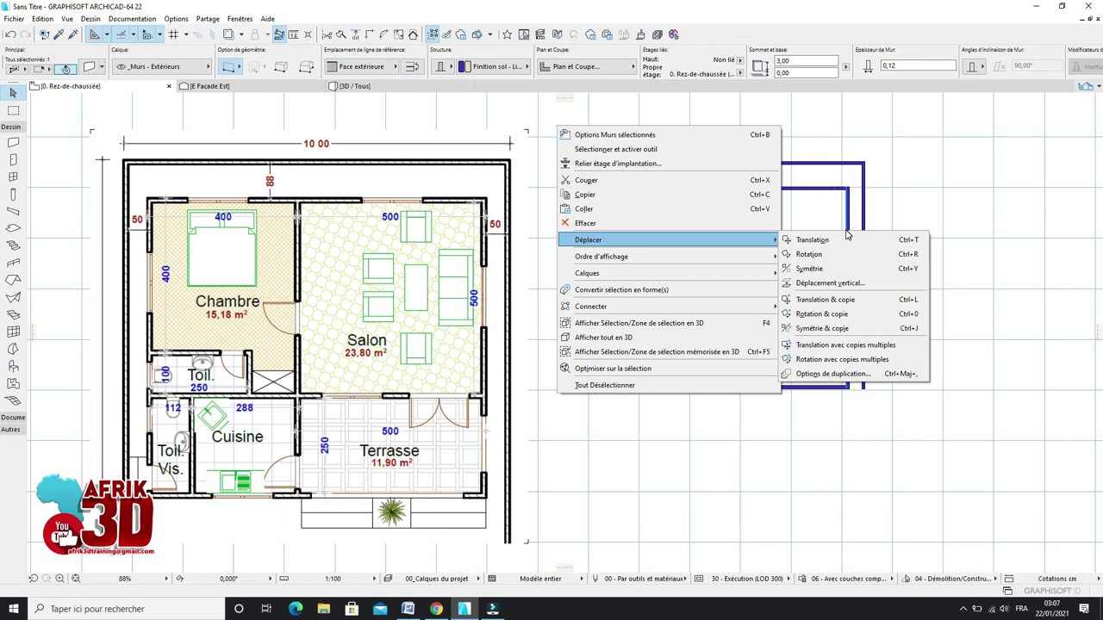
pyautogui.click(896, 198)
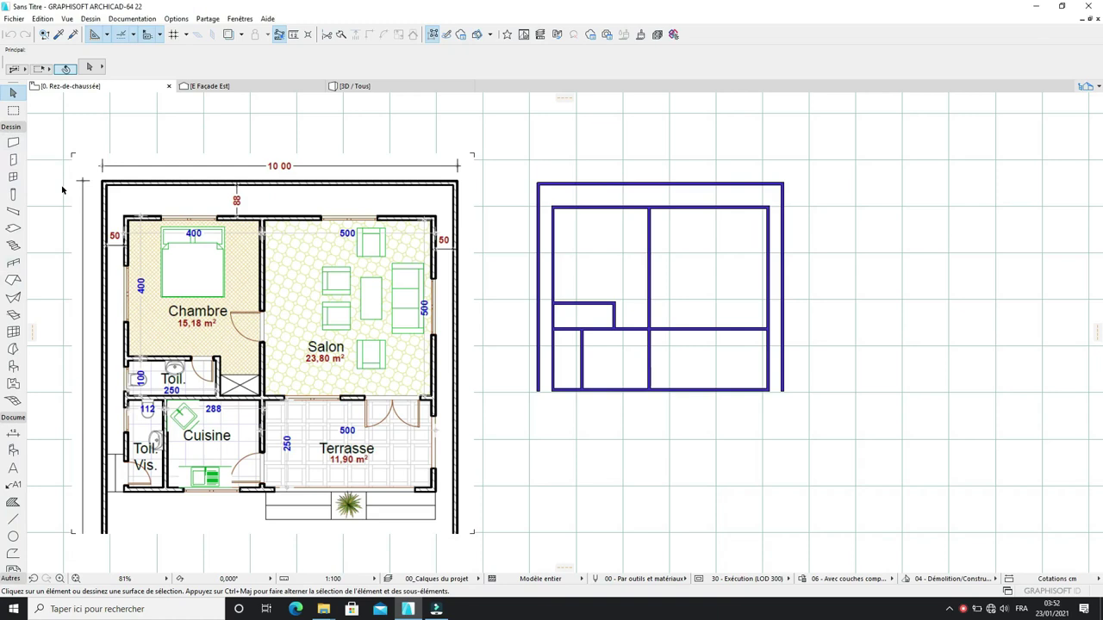
# Step: Activate the Door tool and open its default settings
pyautogui.press('m')
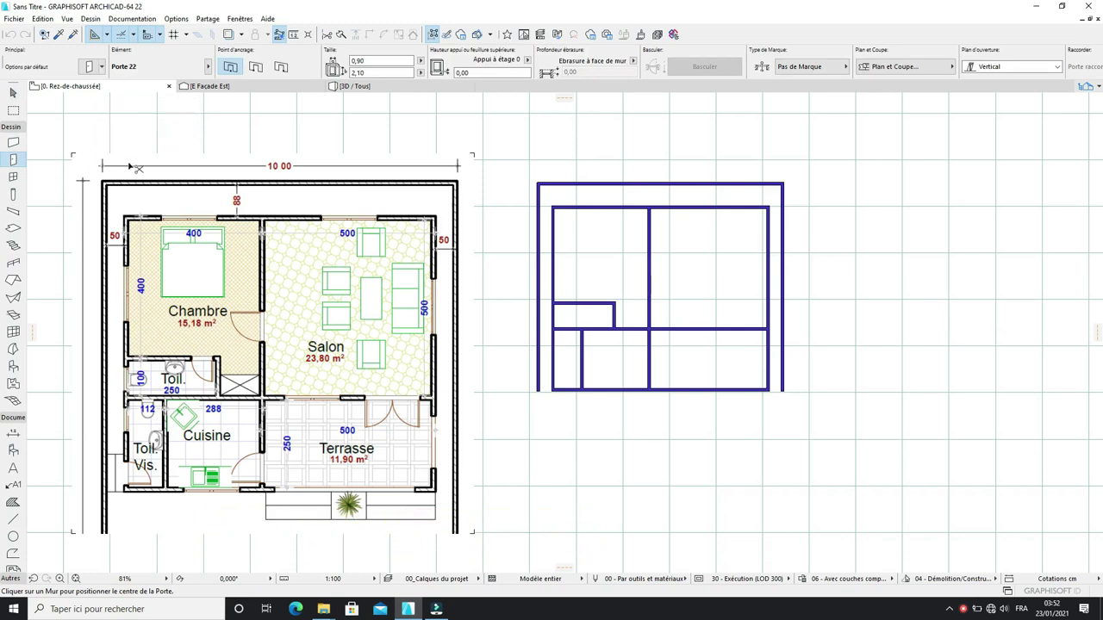
pyautogui.hotkey('ctrl', 't')
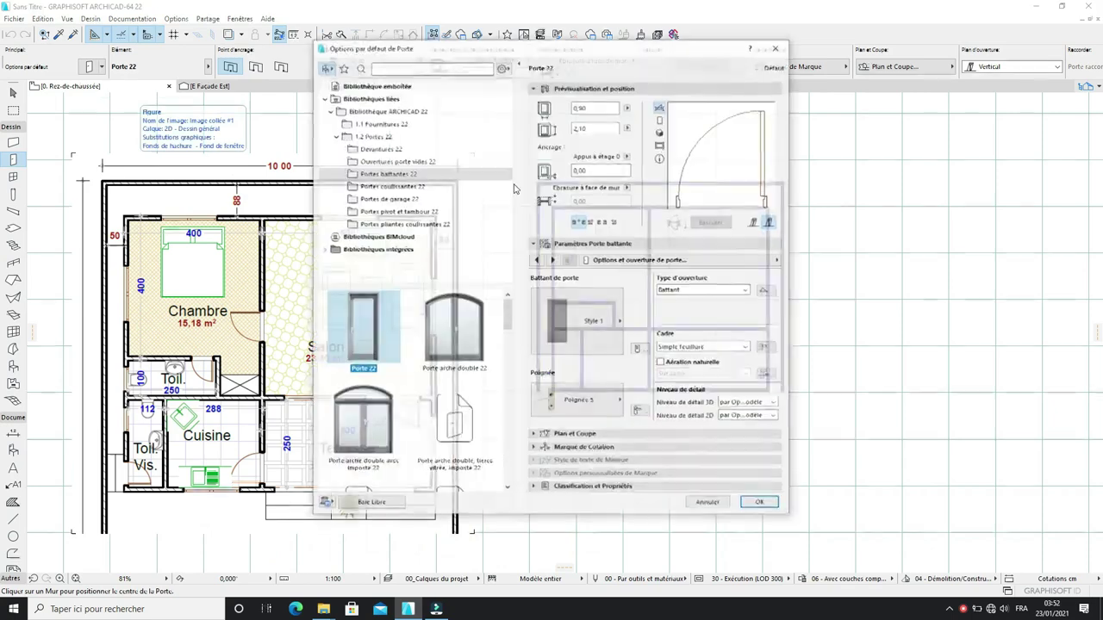
pyautogui.moveTo(593, 43); pyautogui.dragTo(567, 67)
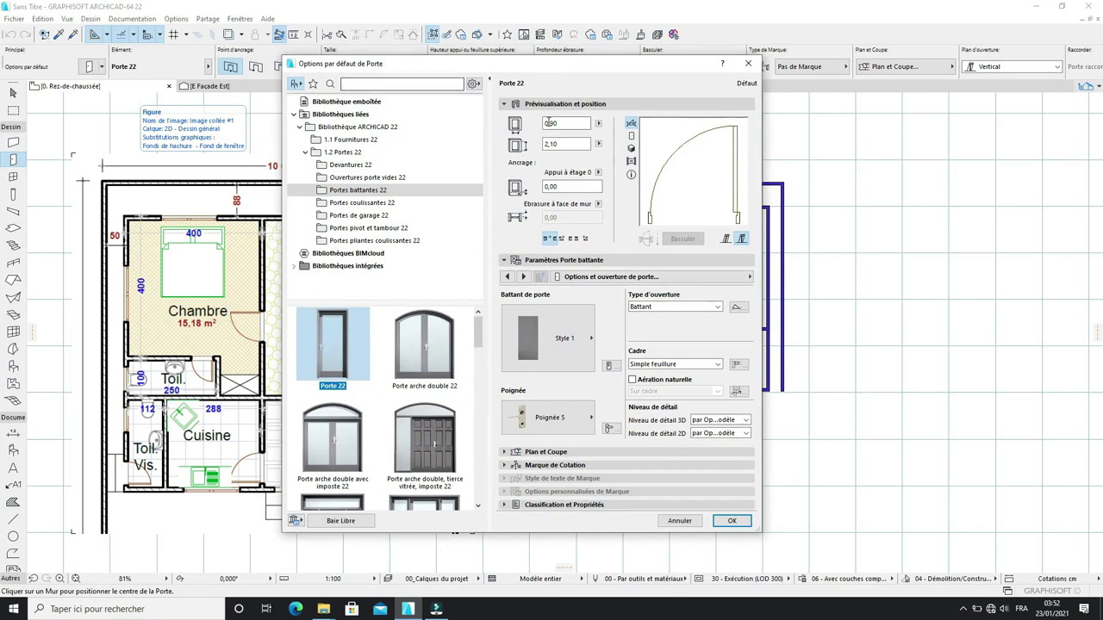
pyautogui.moveTo(514, 66); pyautogui.dragTo(532, 69)
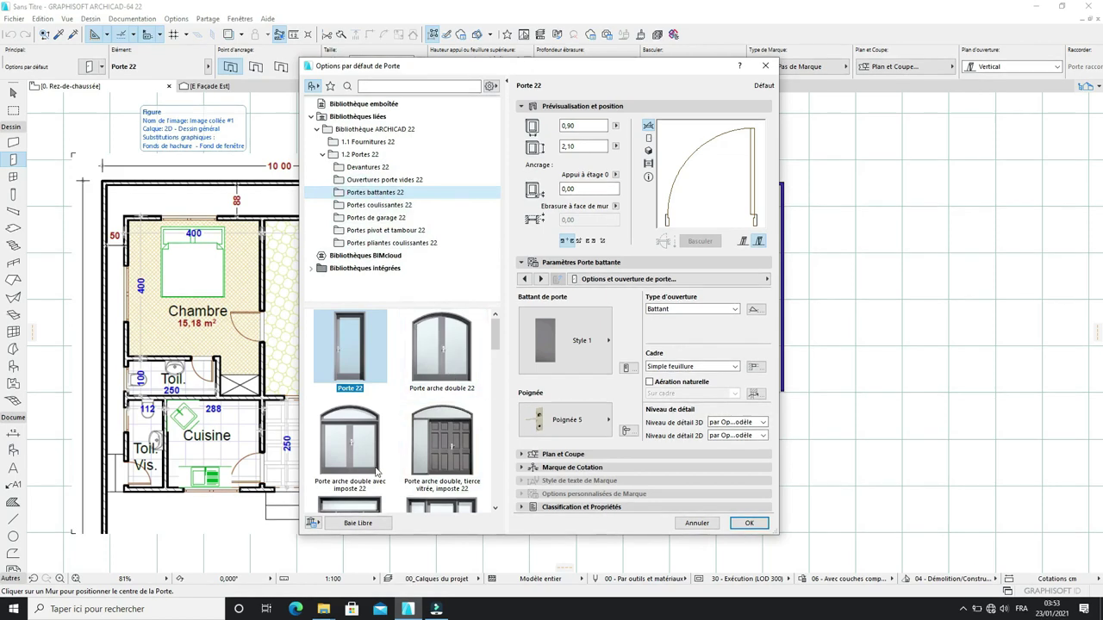
# Step: Browse the hinged door models, preview Porte arche double 22, and return to Porte 22
pyautogui.scroll(-5, 422, 479)
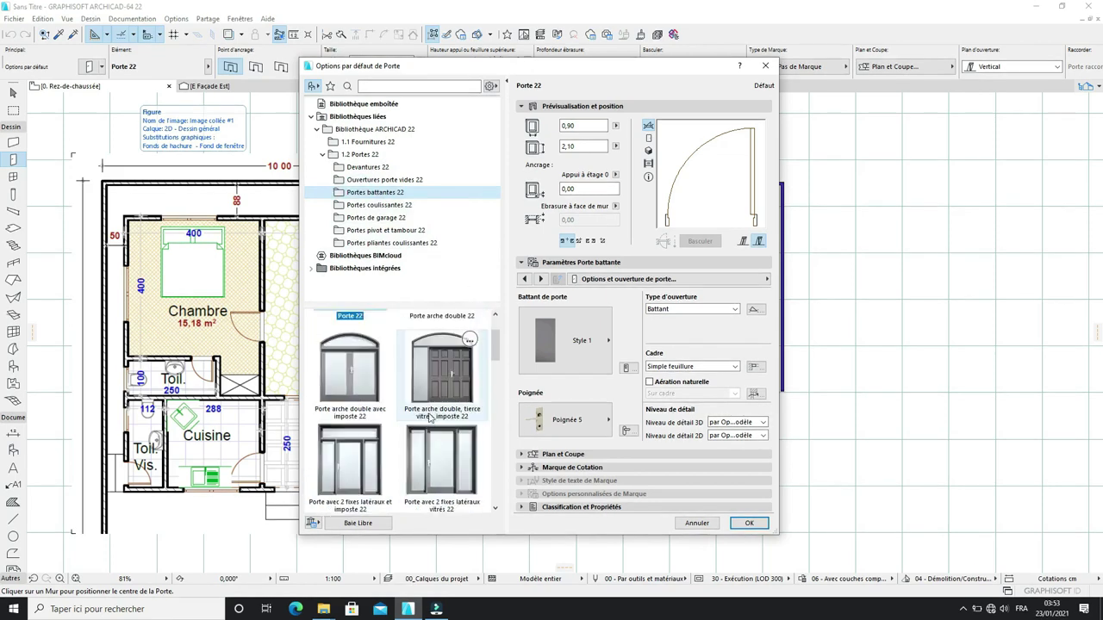
pyautogui.scroll(1, 422, 479)
pyautogui.scroll(-2, 422, 479)
pyautogui.scroll(3, 424, 476)
pyautogui.scroll(-4, 426, 473)
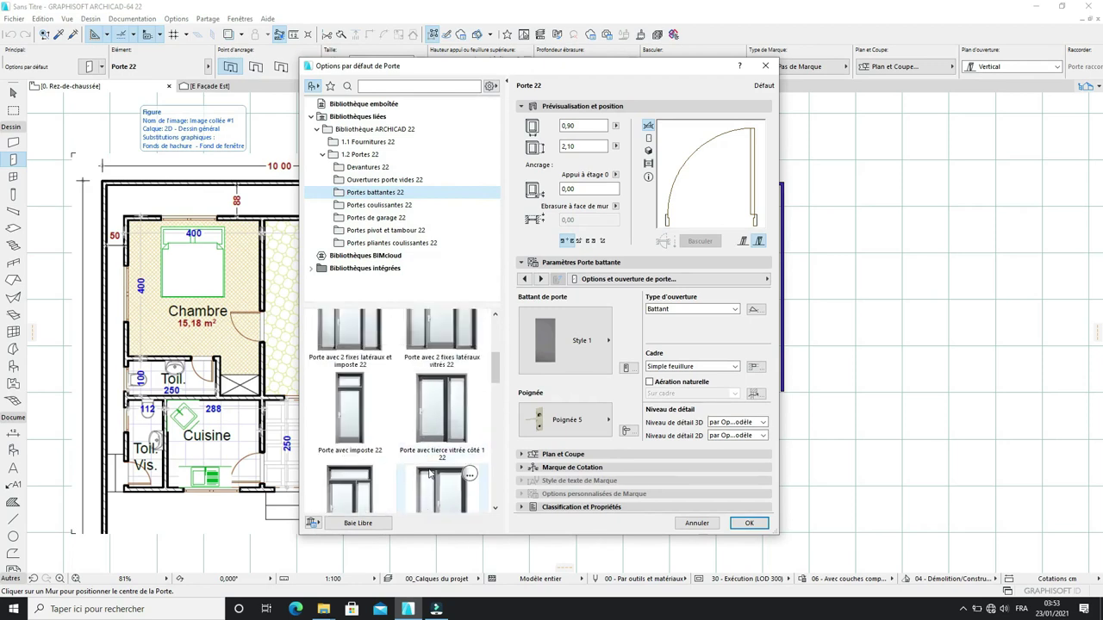
pyautogui.scroll(4, 429, 473)
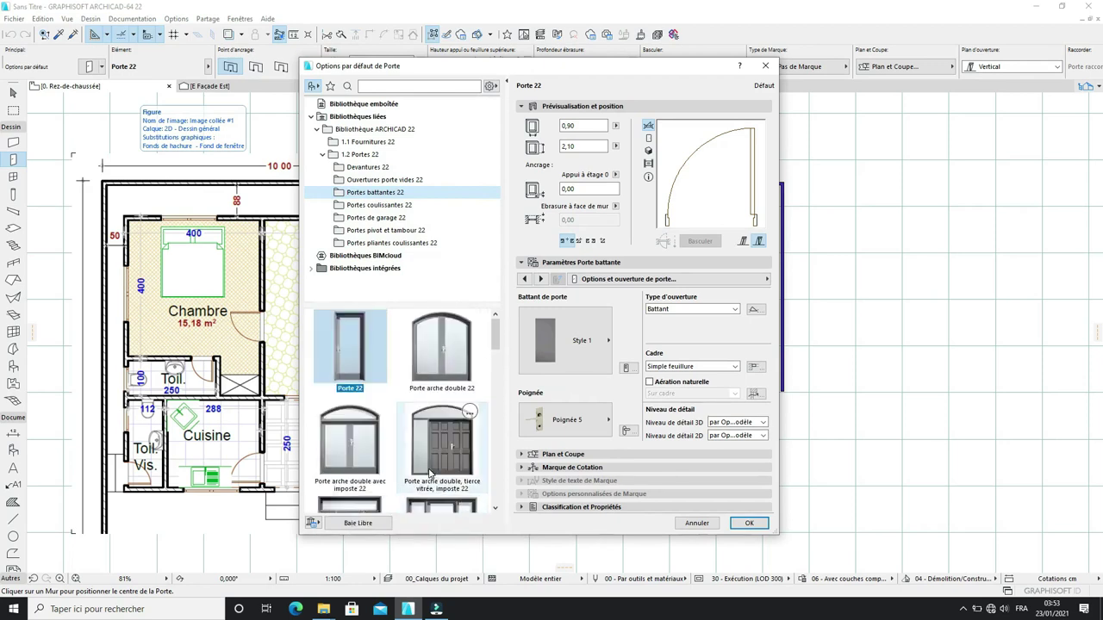
pyautogui.scroll(-2, 430, 473)
pyautogui.scroll(2, 435, 465)
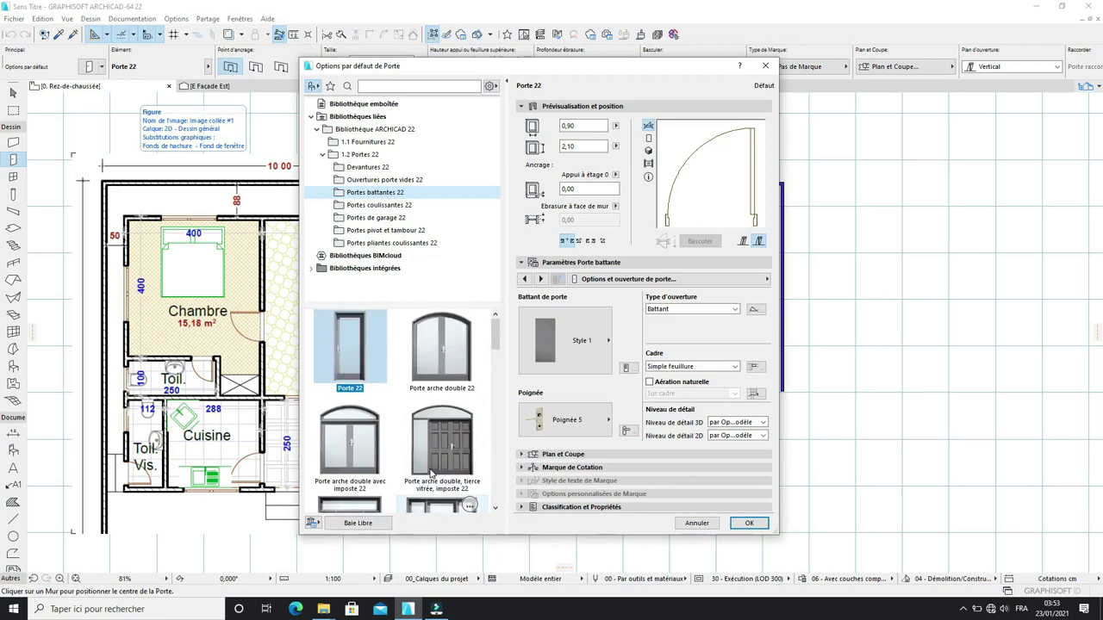
pyautogui.click(460, 357)
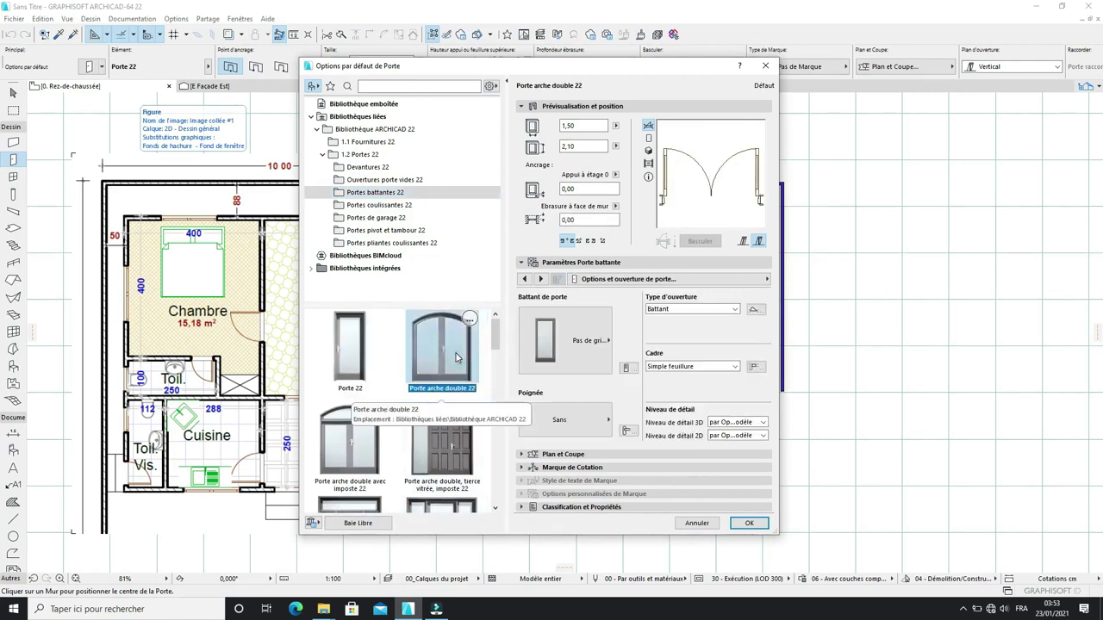
pyautogui.click(361, 362)
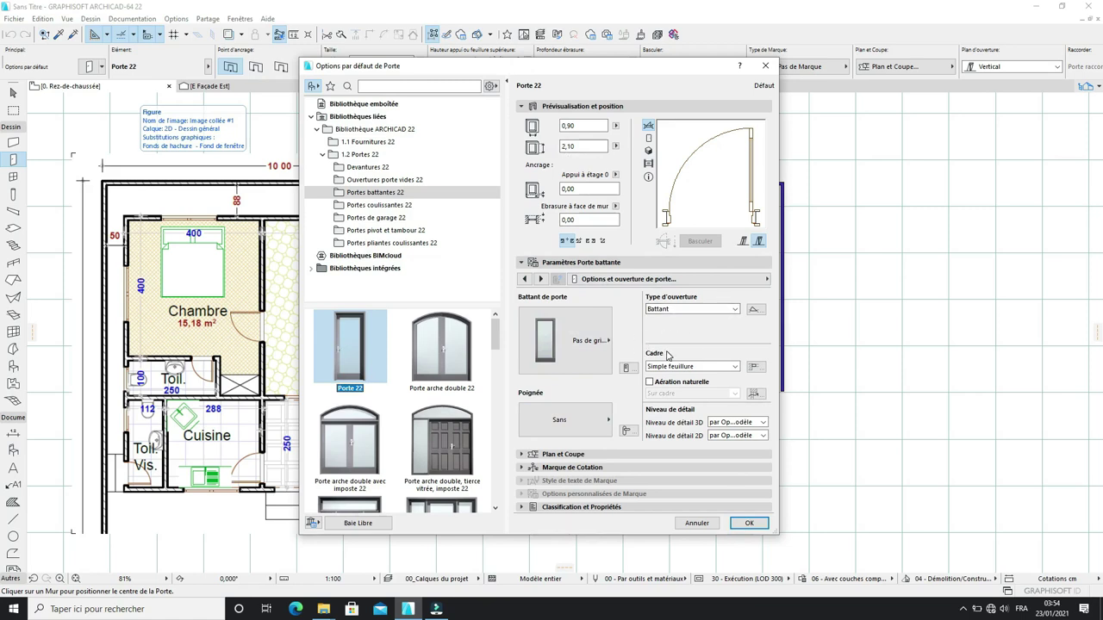
# Step: Set the door leaf of Porte 22 to Style 15 and its handle to Poignée 3
pyautogui.click(608, 347)
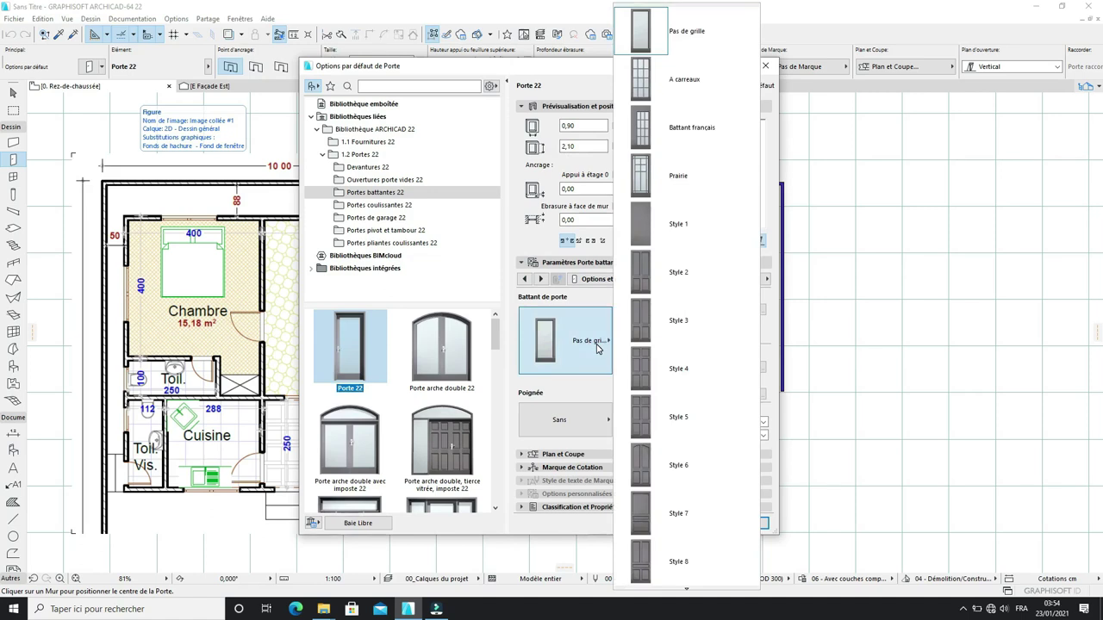
pyautogui.scroll(-3, 655, 431)
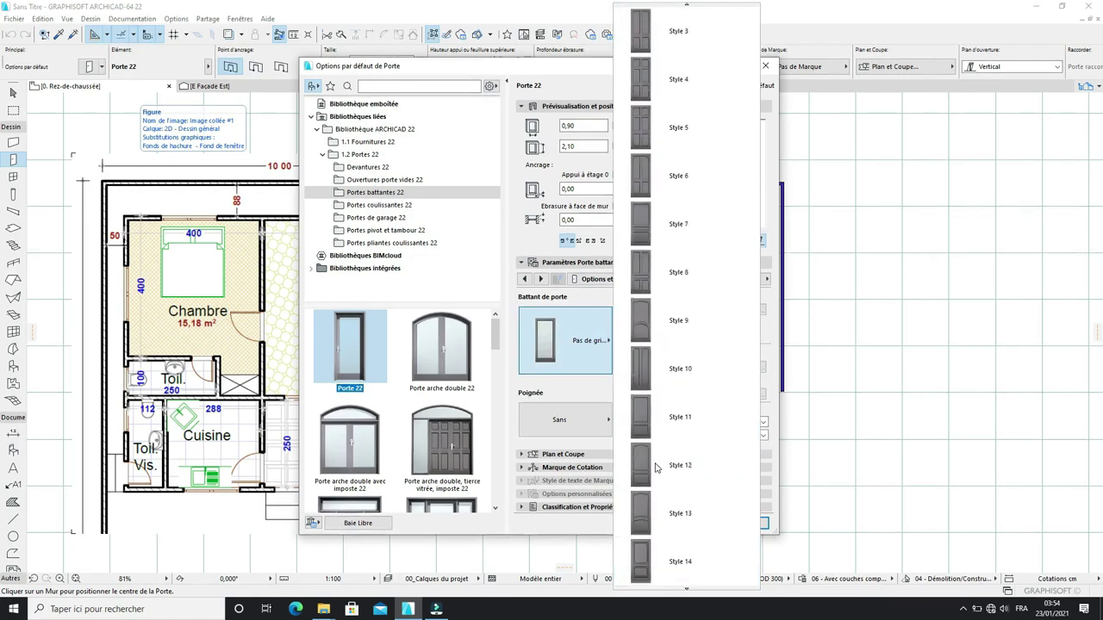
pyautogui.scroll(-1, 655, 467)
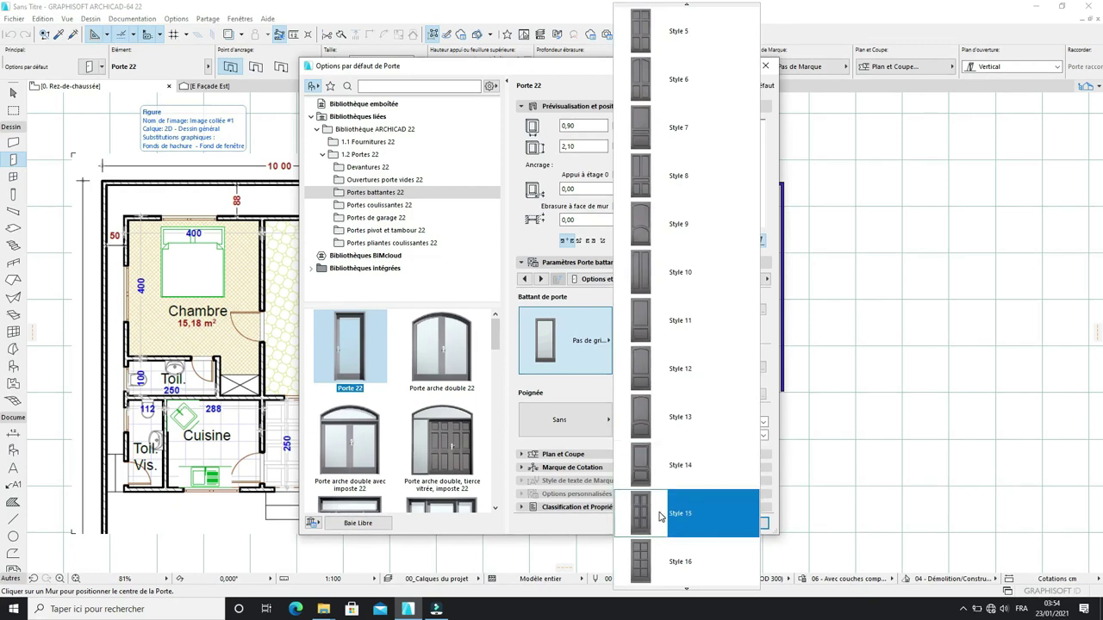
pyautogui.click(689, 524)
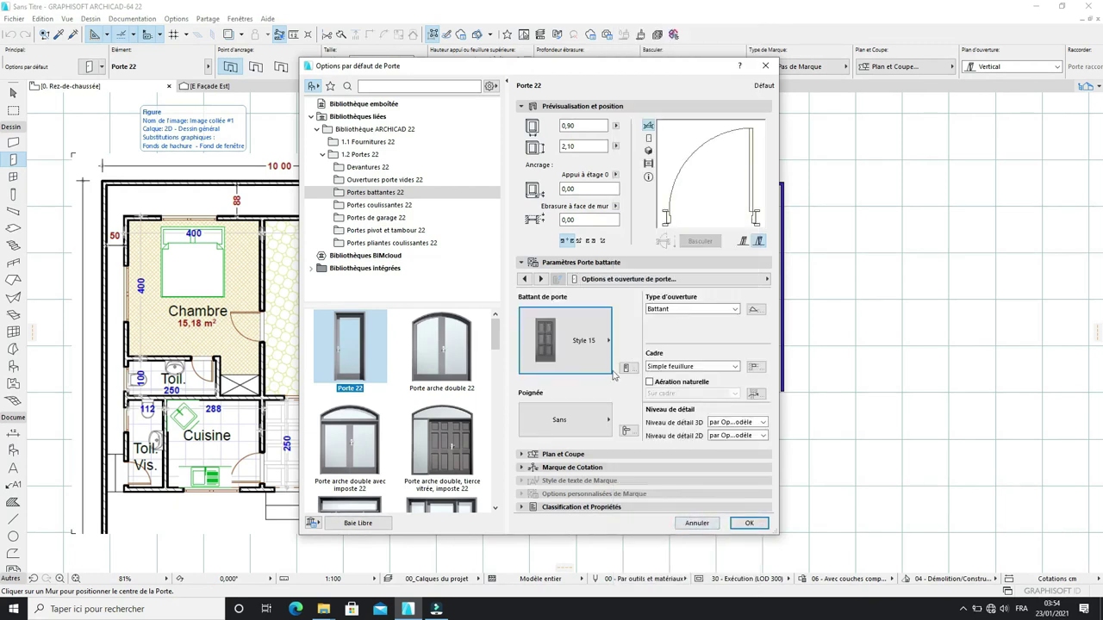
pyautogui.click(576, 426)
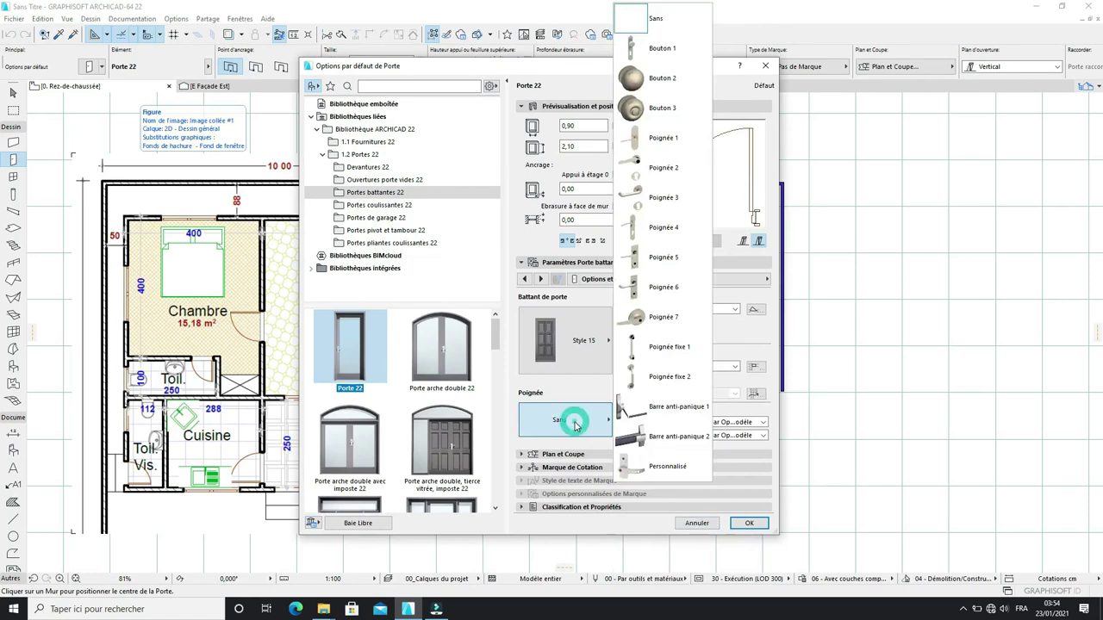
pyautogui.click(670, 199)
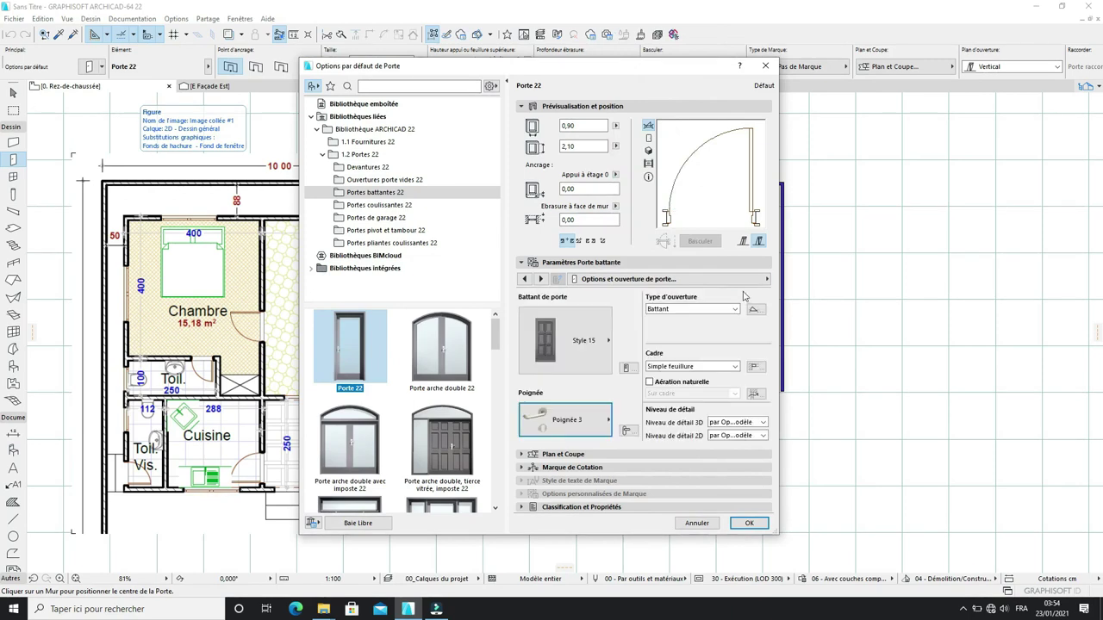
# Step: Examine the Volet and Linteau parameters of the door
pyautogui.click(752, 279)
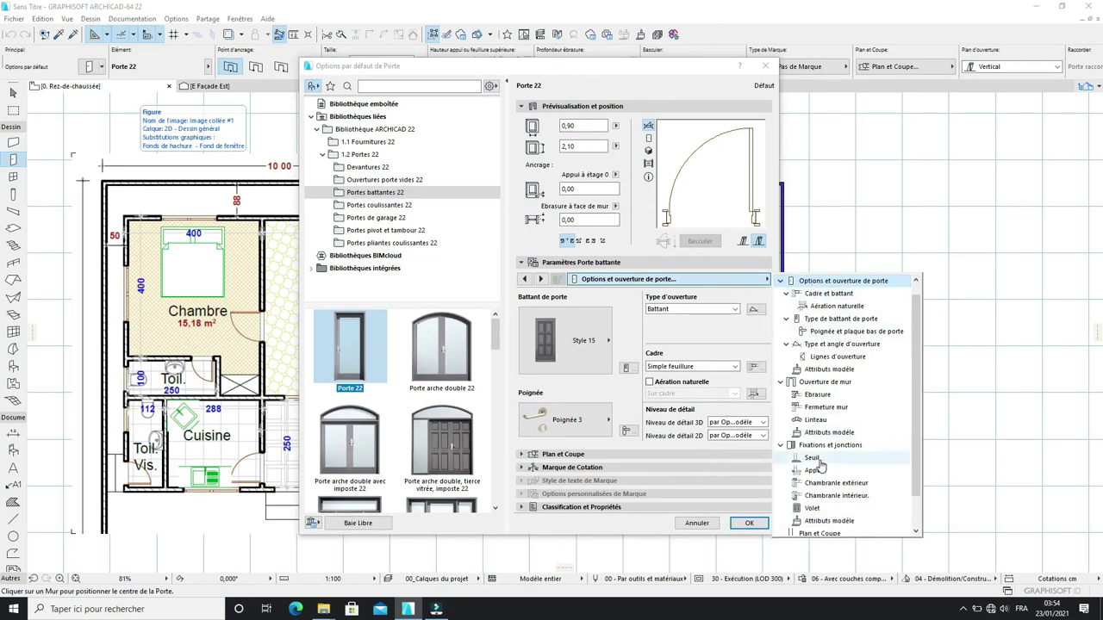
pyautogui.click(815, 508)
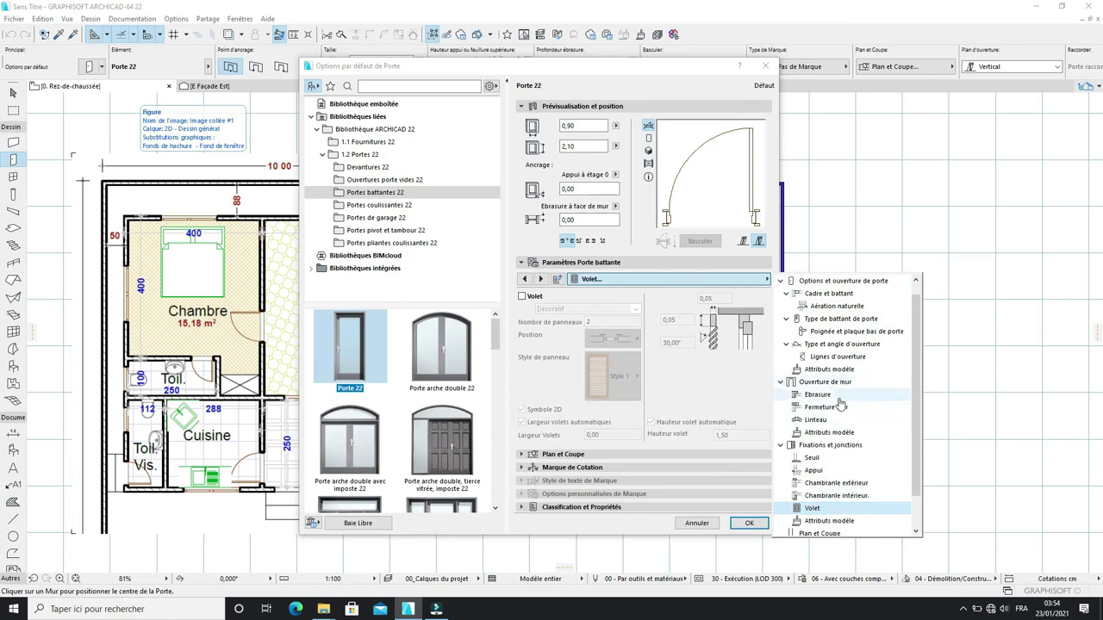
pyautogui.click(823, 421)
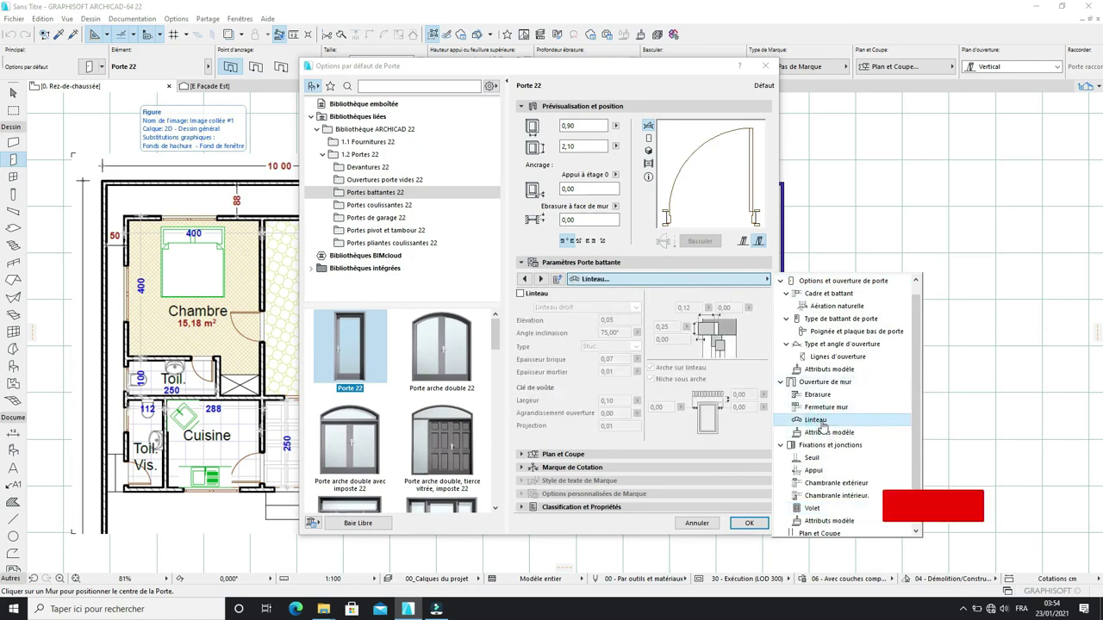
# Step: Examine the Options et ouverture de porte settings and the plan, elevation and 3D previews of Porte 22
pyautogui.click(840, 281)
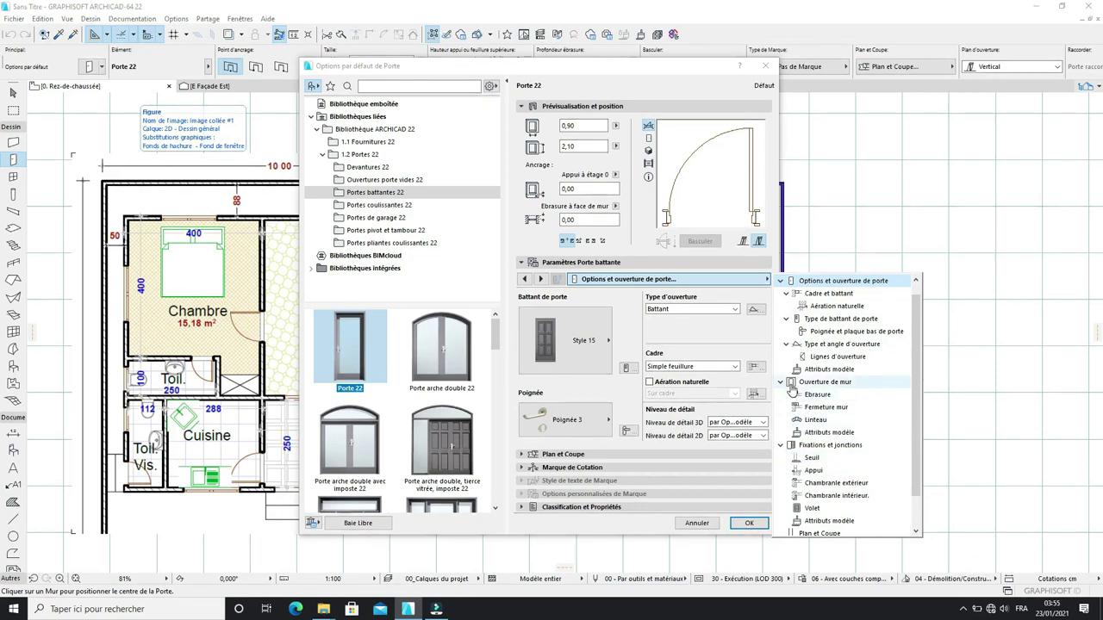
pyautogui.click(593, 126)
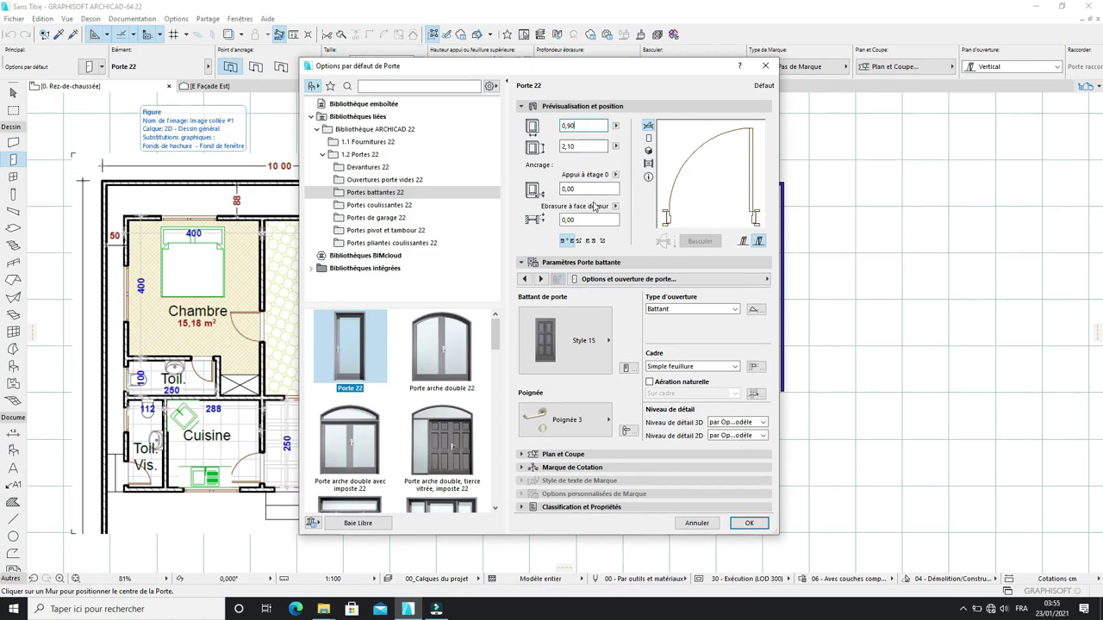
pyautogui.click(582, 189)
pyautogui.click(648, 138)
pyautogui.click(649, 150)
pyautogui.click(648, 163)
pyautogui.click(648, 150)
pyautogui.click(648, 138)
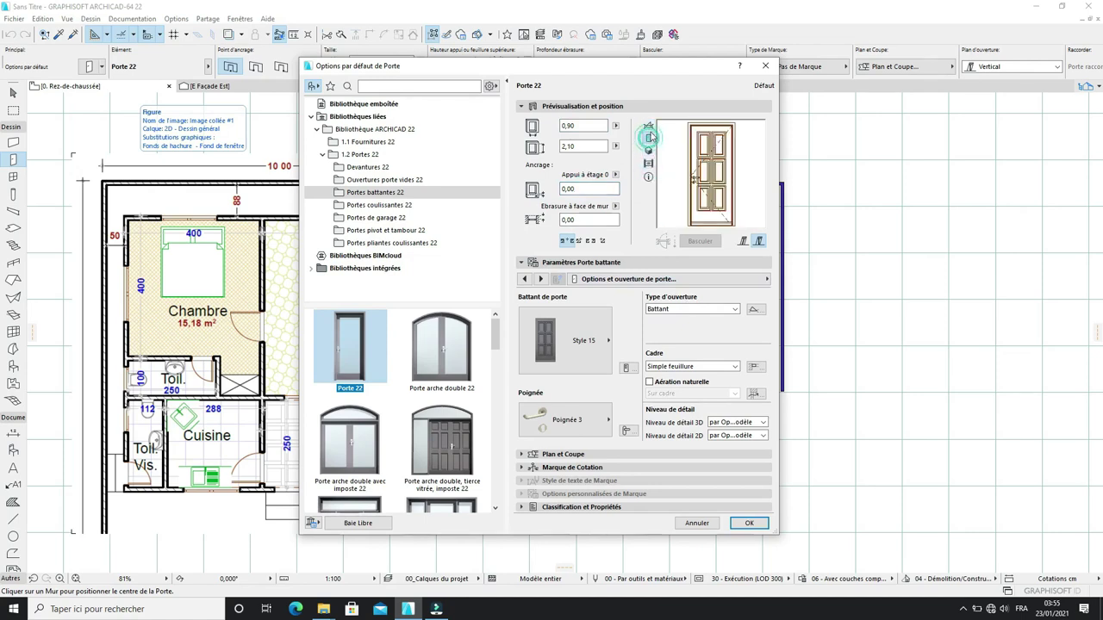
pyautogui.click(648, 126)
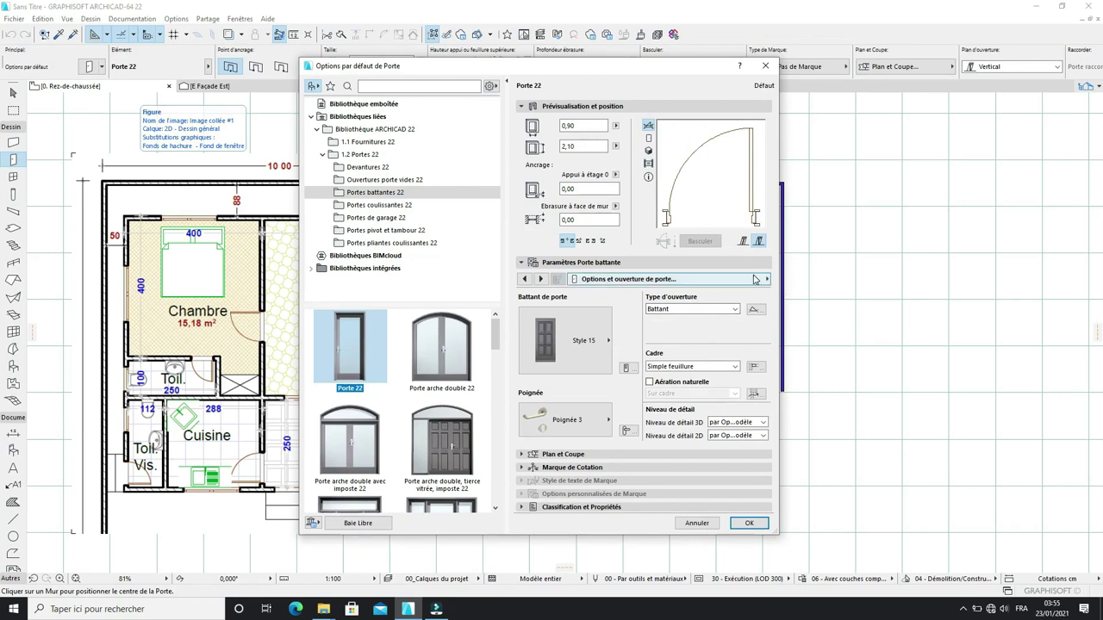
pyautogui.click(760, 280)
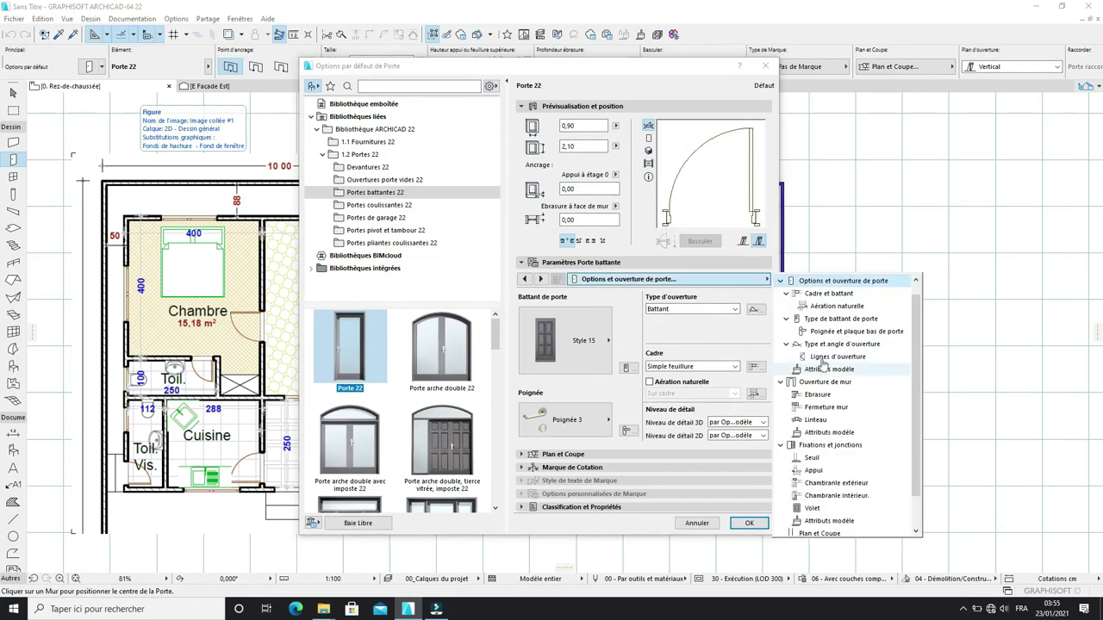
pyautogui.click(652, 150)
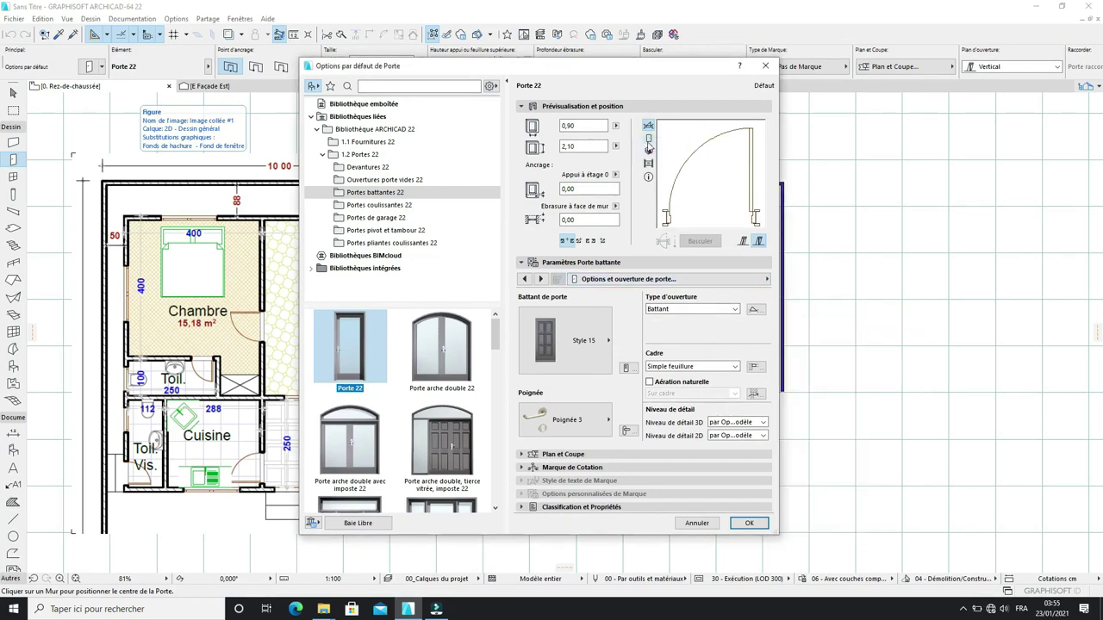
pyautogui.click(648, 140)
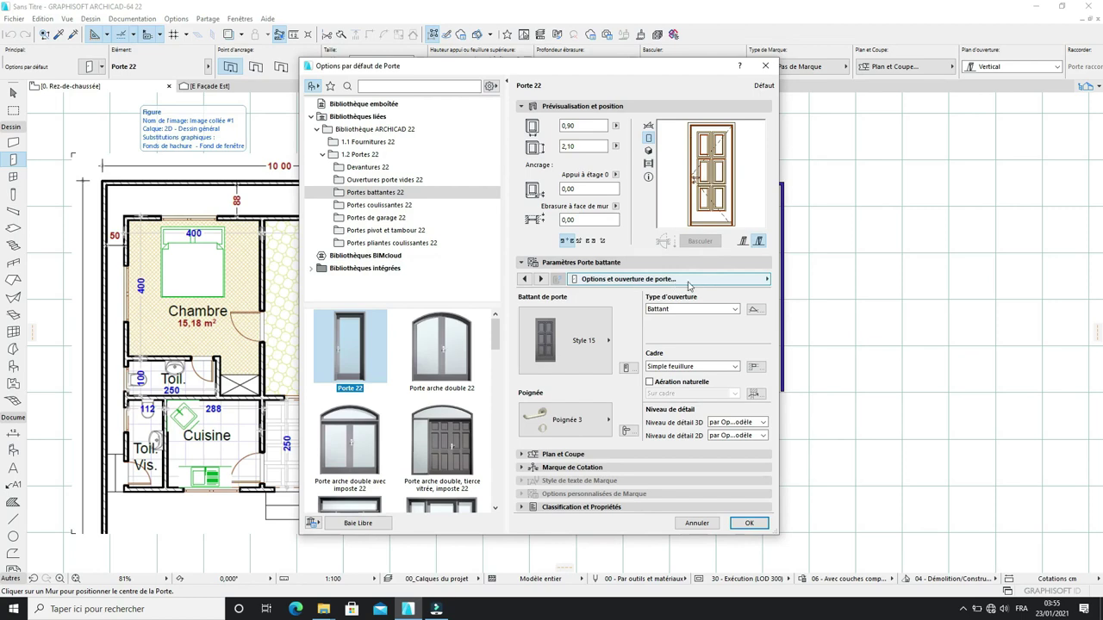
# Step: Override the model view options for the door's 3D projections, turn off Ligne d'ouverture, and accept the door settings
pyautogui.click(688, 282)
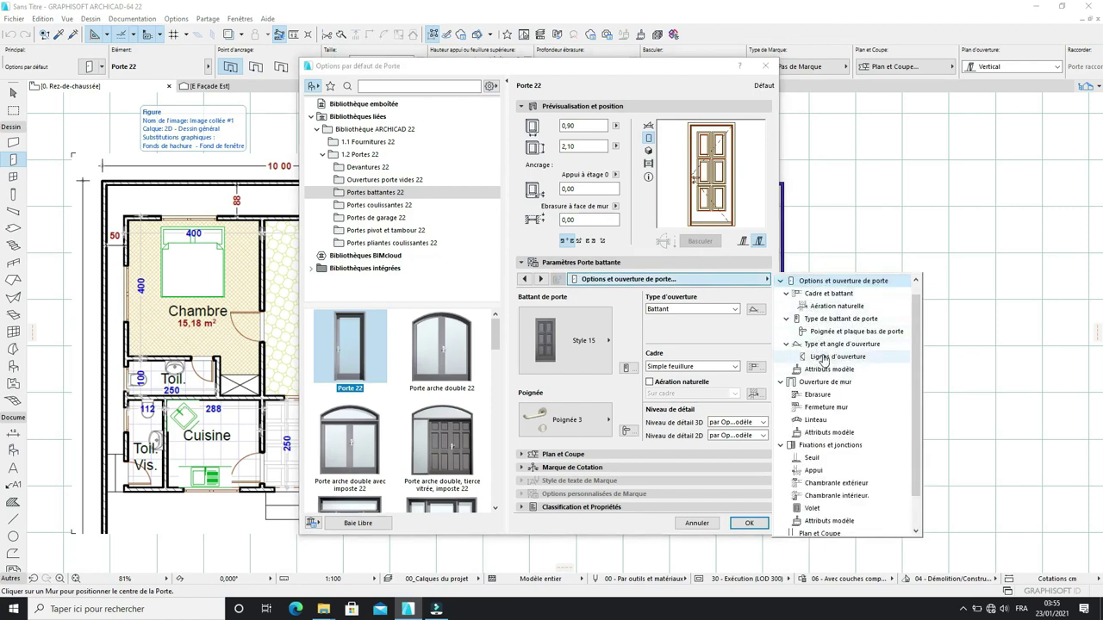
pyautogui.click(824, 357)
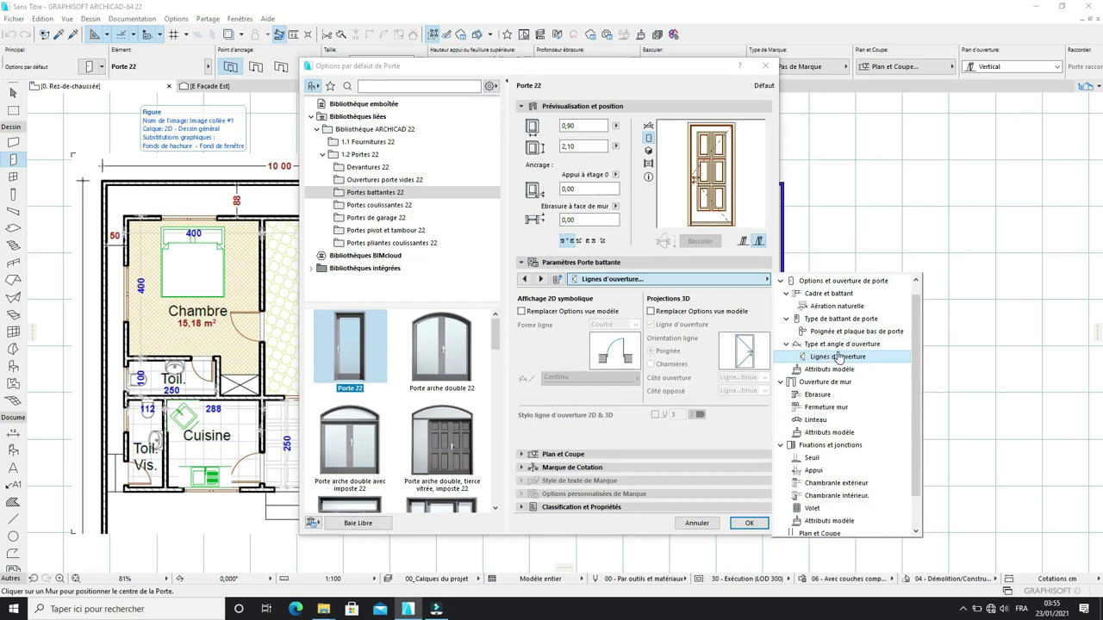
pyautogui.click(654, 316)
pyautogui.click(652, 313)
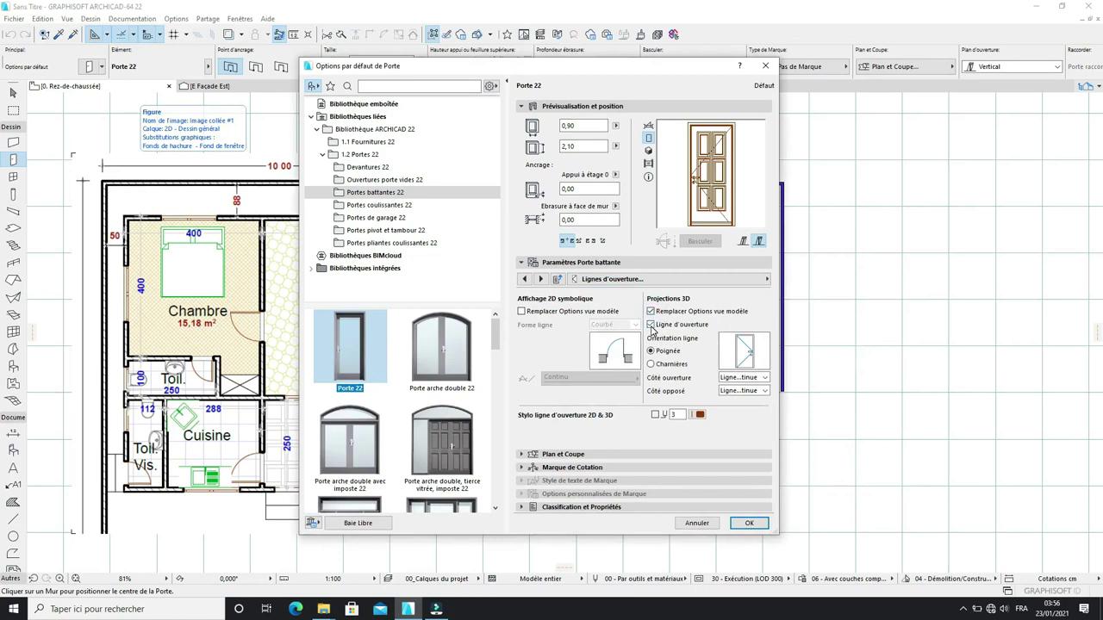
pyautogui.click(652, 326)
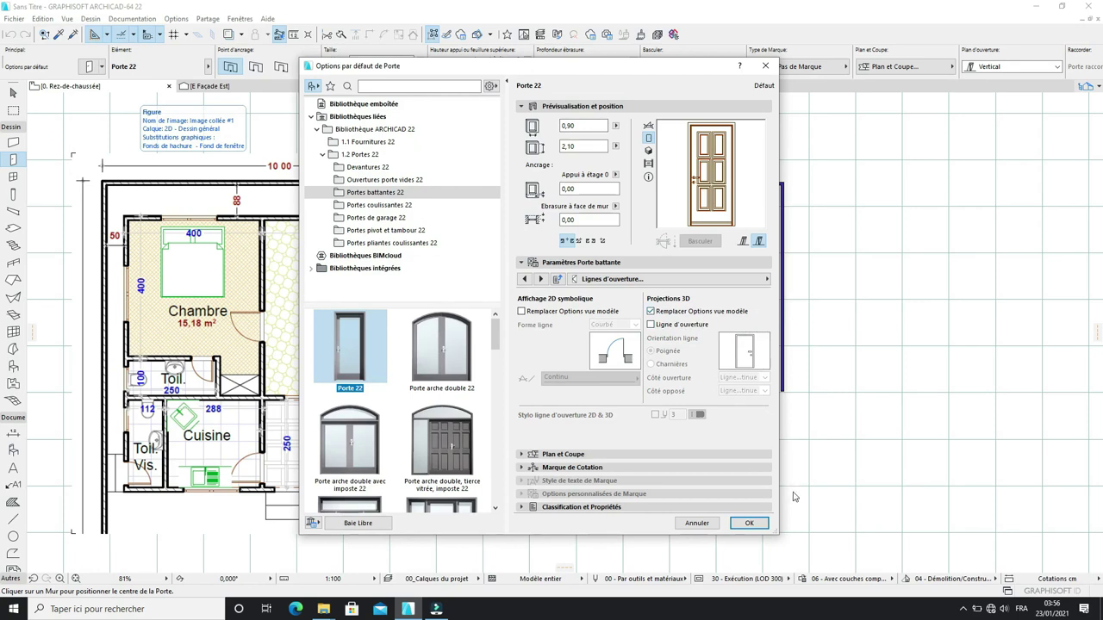
pyautogui.click(749, 523)
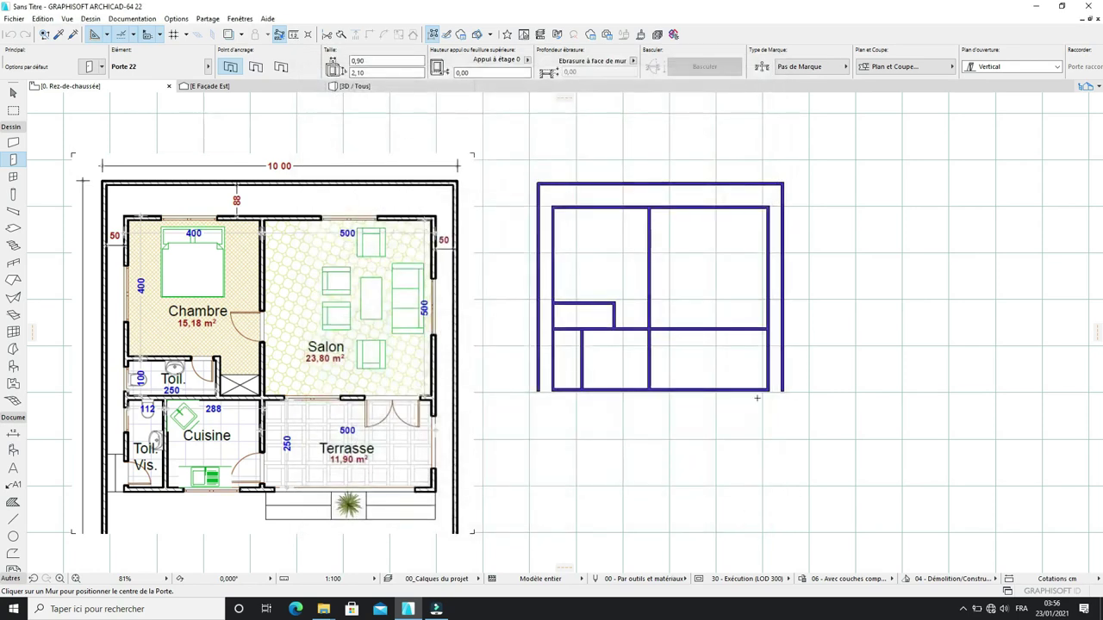
# Step: Place a door in the Chambre–Salon wall swinging into the bedroom, and another in the bedroom toilet's upper wall swinging into the toilet
pyautogui.scroll(-2, 741, 299)
pyautogui.scroll(3, 684, 281)
pyautogui.scroll(-1, 686, 282)
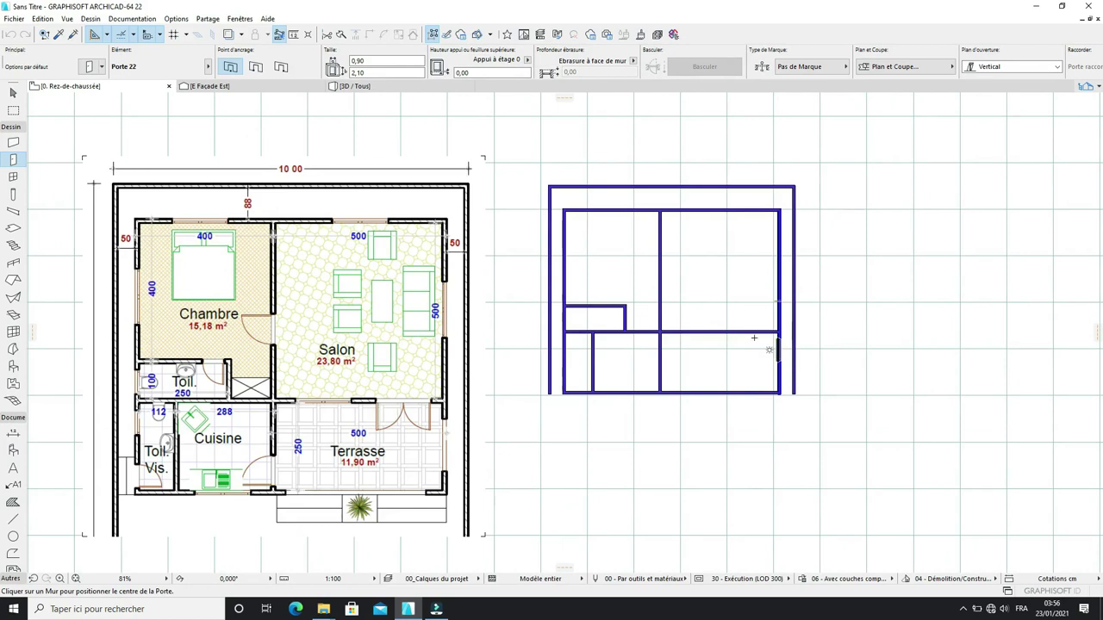
pyautogui.click(650, 283)
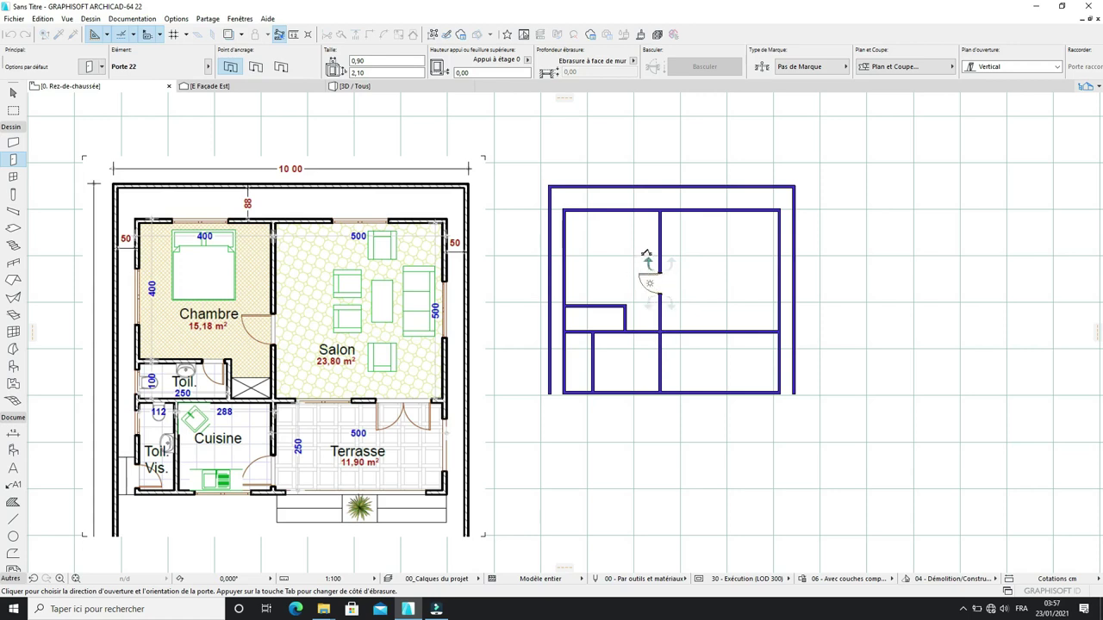
pyautogui.click(646, 257)
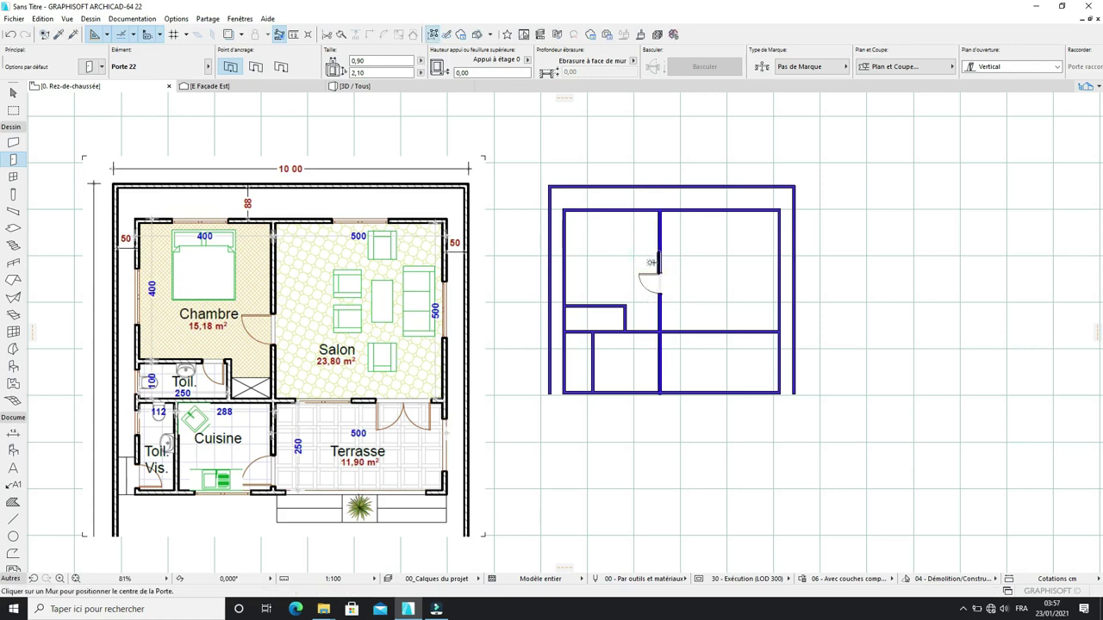
pyautogui.click(610, 305)
pyautogui.click(615, 317)
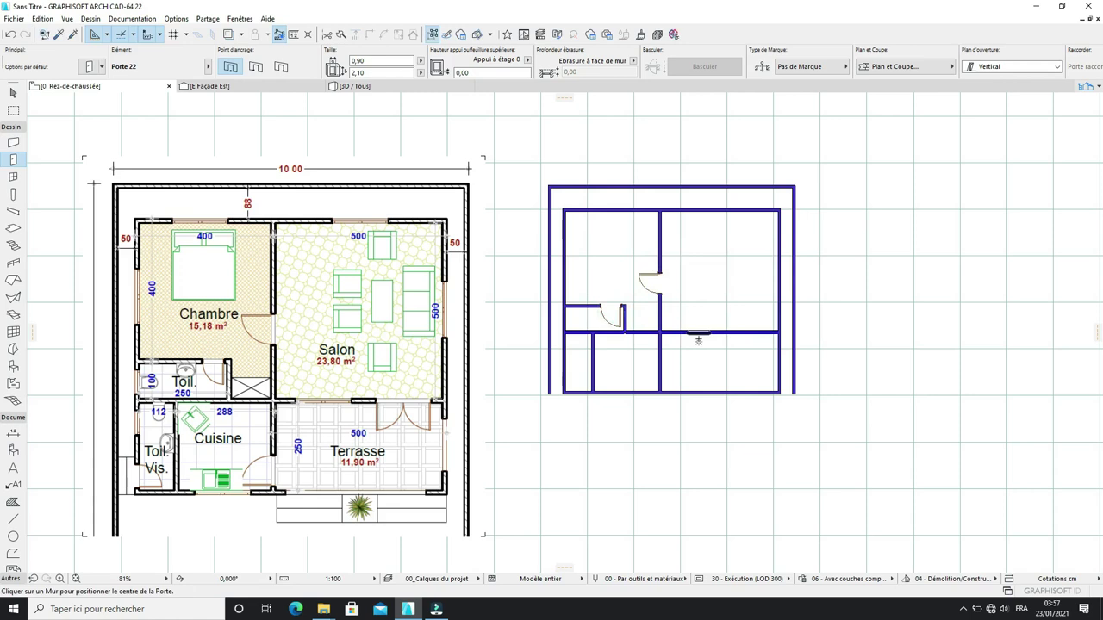
# Step: Place inward-swinging doors in the Cuisine–Terrasse wall and in the outer wall of the visitor toilet
pyautogui.click(659, 380)
pyautogui.click(648, 384)
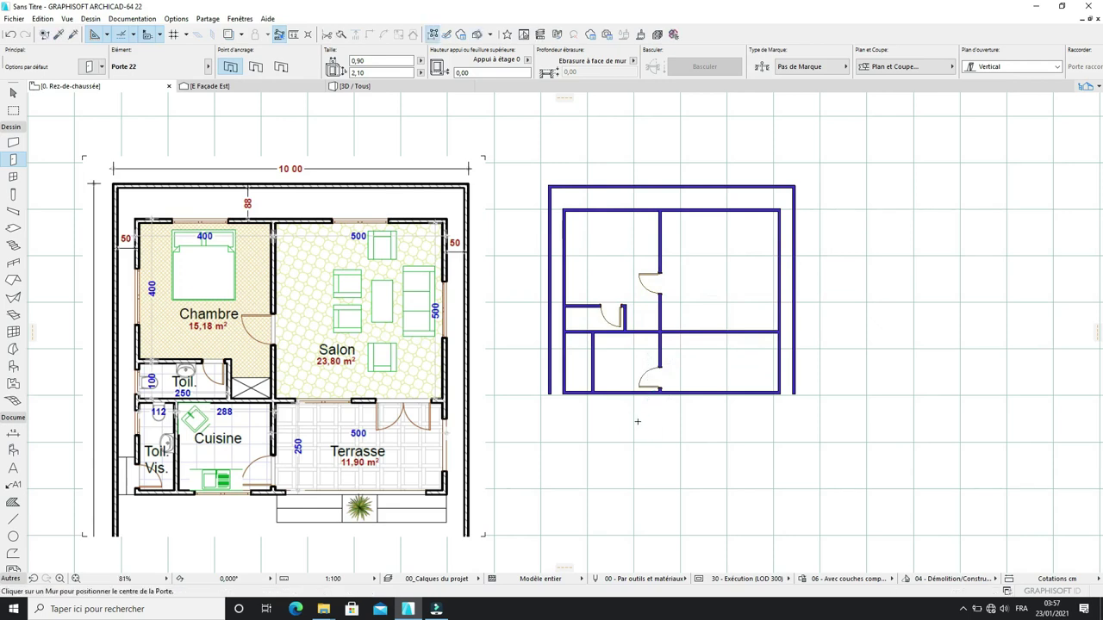
pyautogui.click(566, 377)
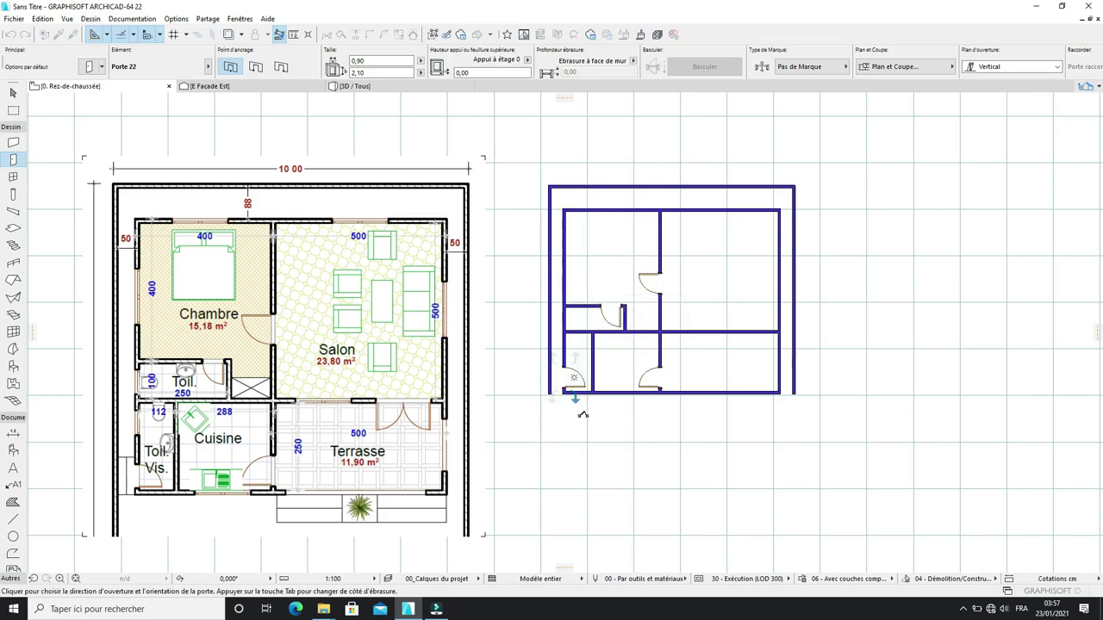
pyautogui.click(582, 415)
pyautogui.scroll(2, 566, 325)
pyautogui.scroll(-1, 645, 247)
pyautogui.scroll(1, 654, 222)
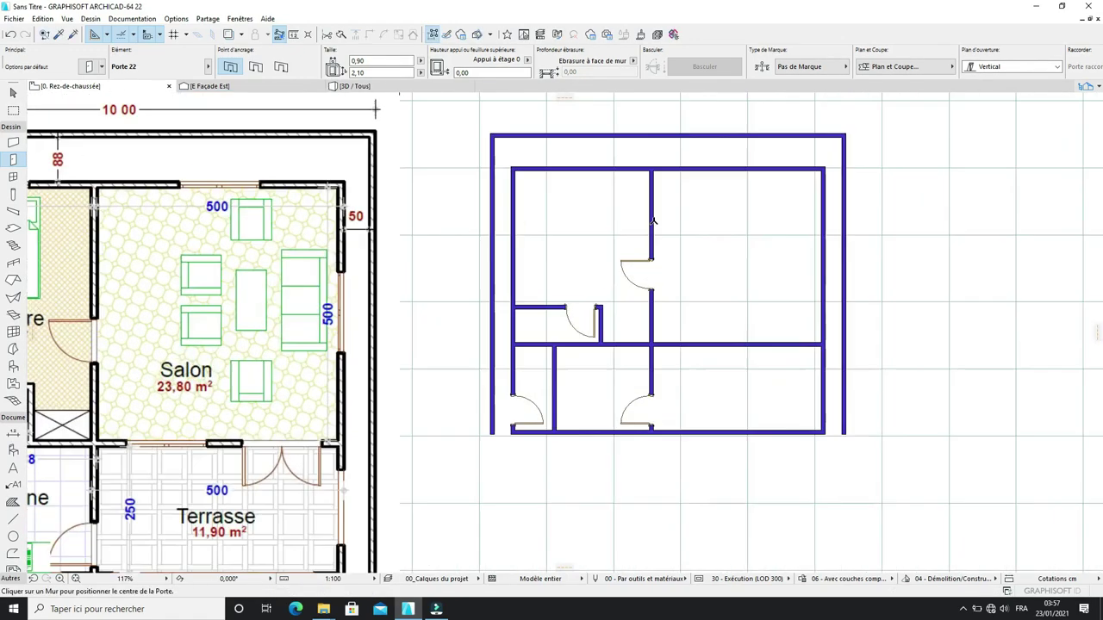
pyautogui.scroll(-2, 653, 221)
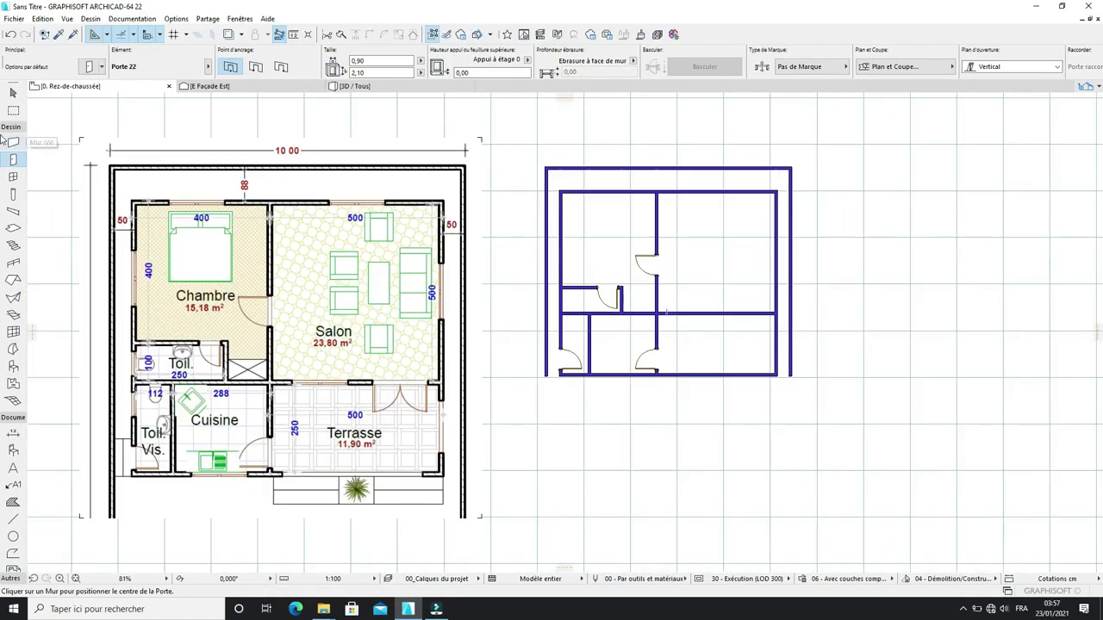
pyautogui.scroll(1, 602, 246)
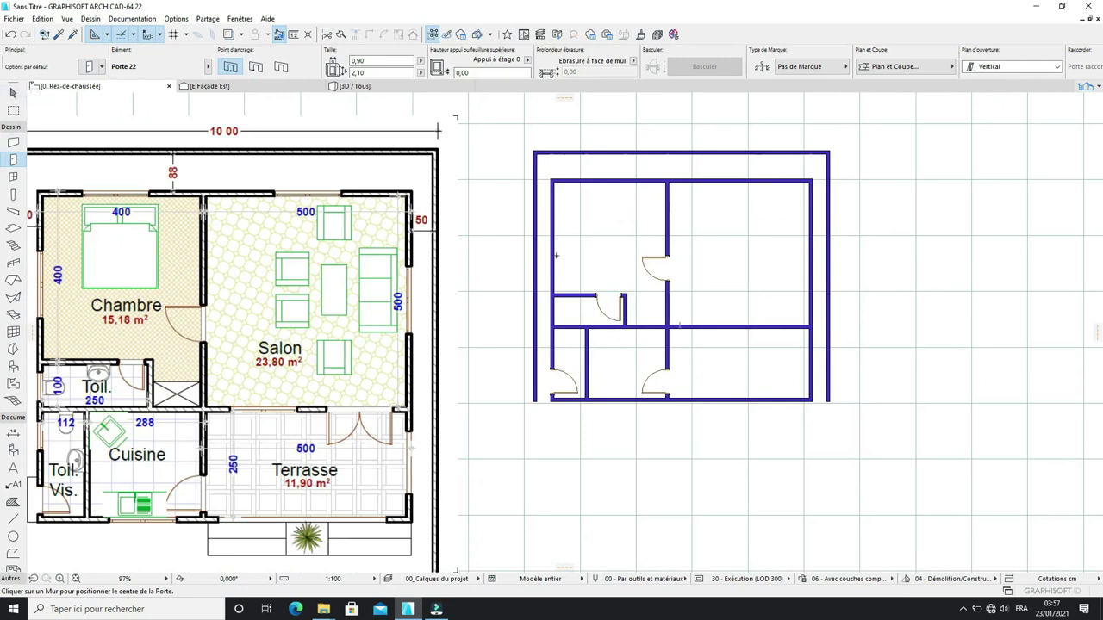
# Step: Set the width of the bedroom toilet door to 0,70
pyautogui.click(13, 93)
pyautogui.scroll(1, 622, 274)
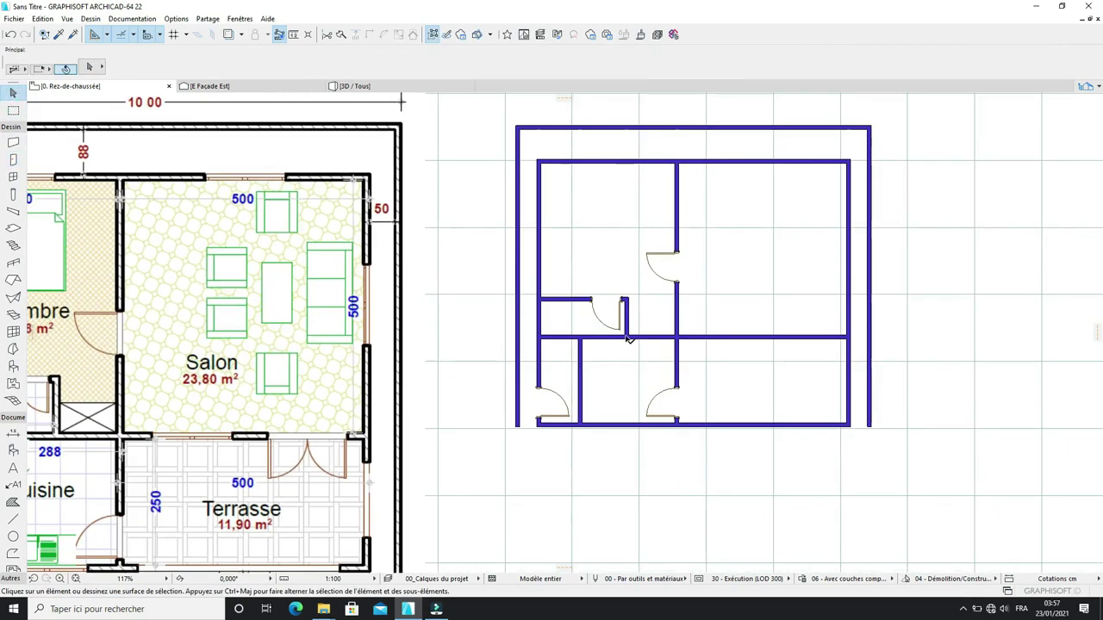
pyautogui.click(620, 331)
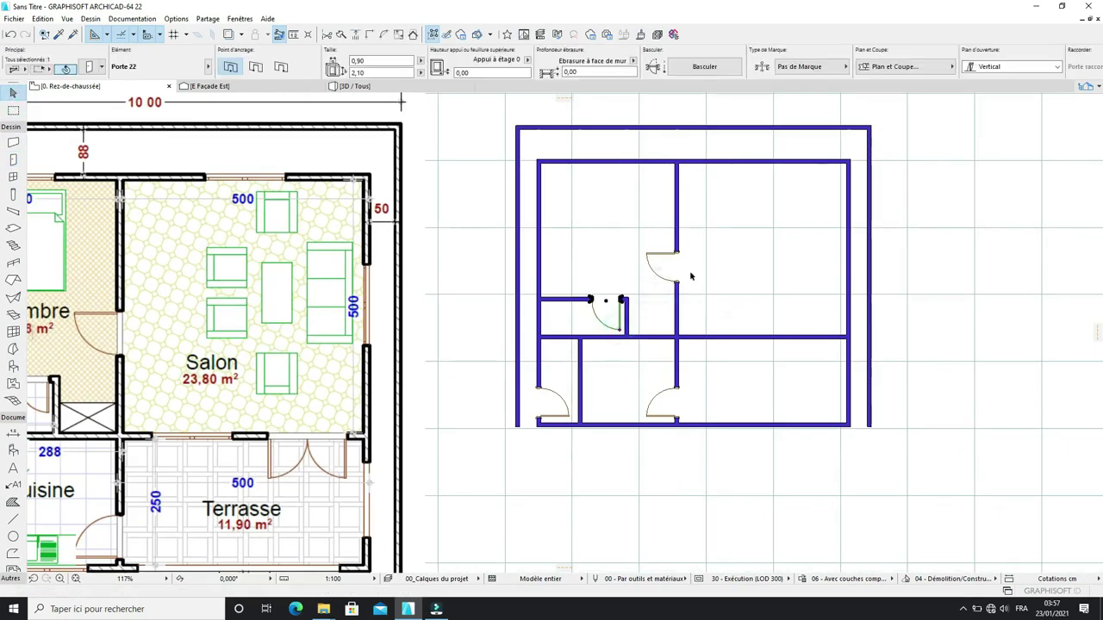
pyautogui.click(628, 246)
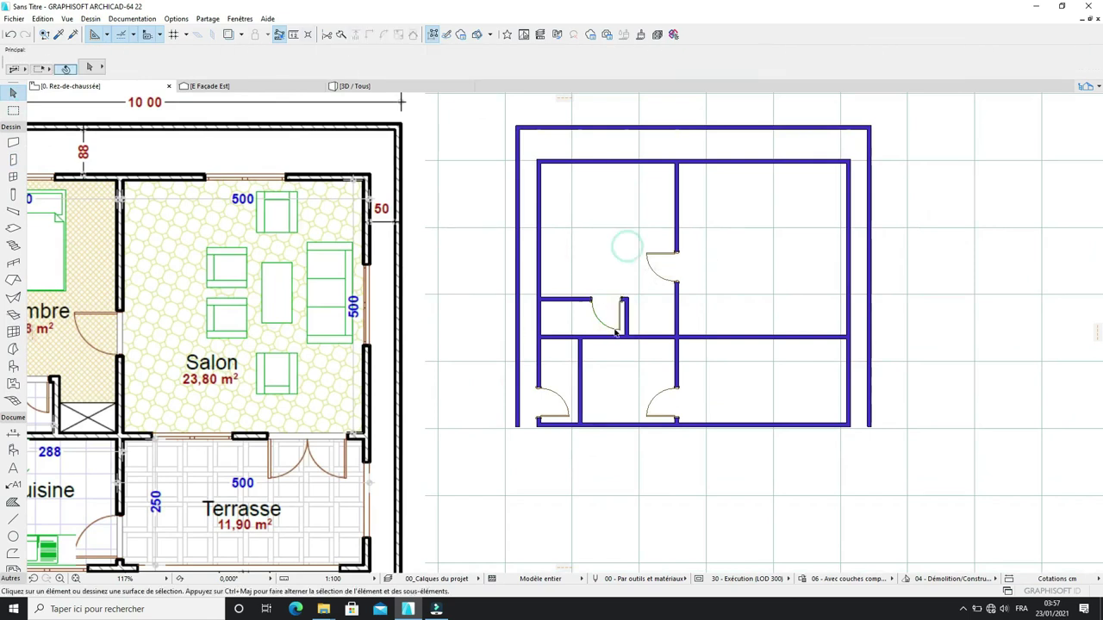
pyautogui.click(617, 331)
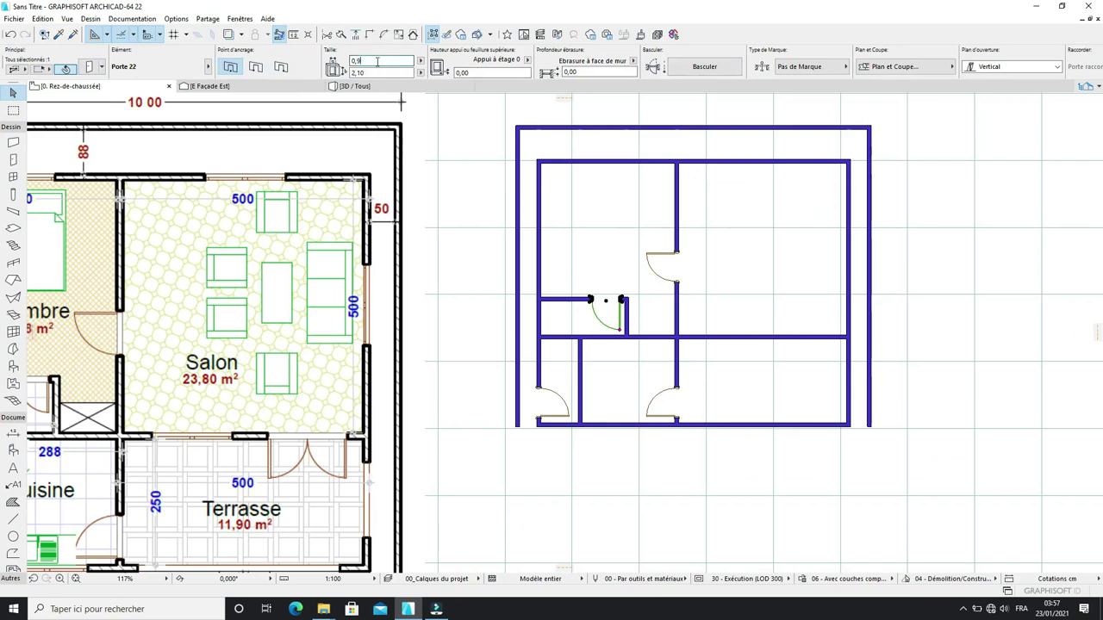
pyautogui.press('Return')
pyautogui.click(782, 293)
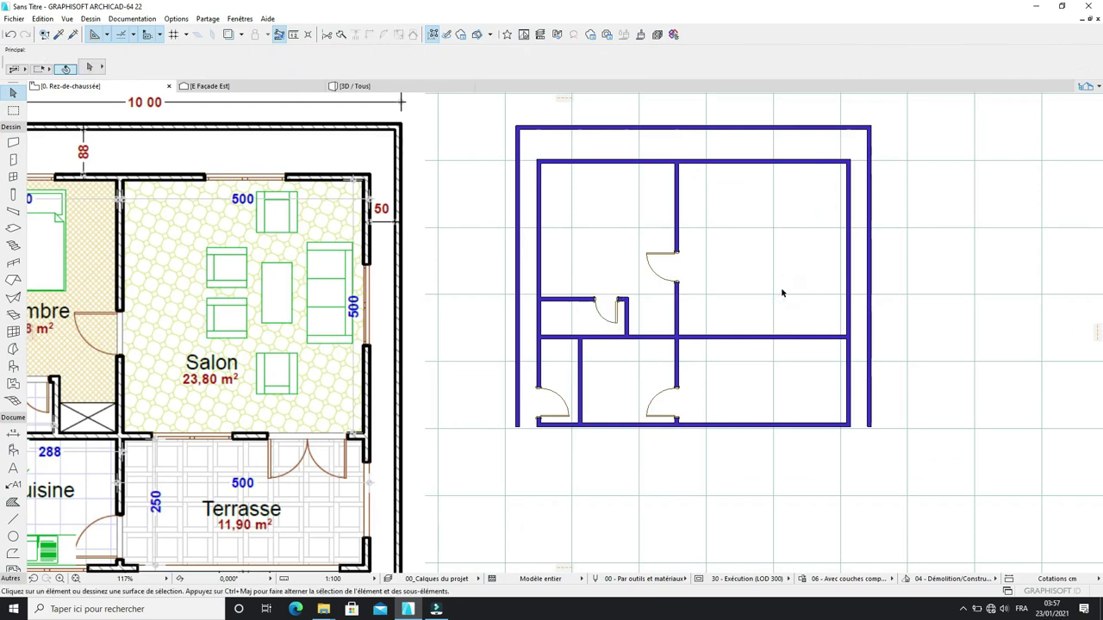
# Step: Set the width of the visitor toilet door to 0,70
pyautogui.click(571, 420)
pyautogui.write('0,70')
pyautogui.press('Return')
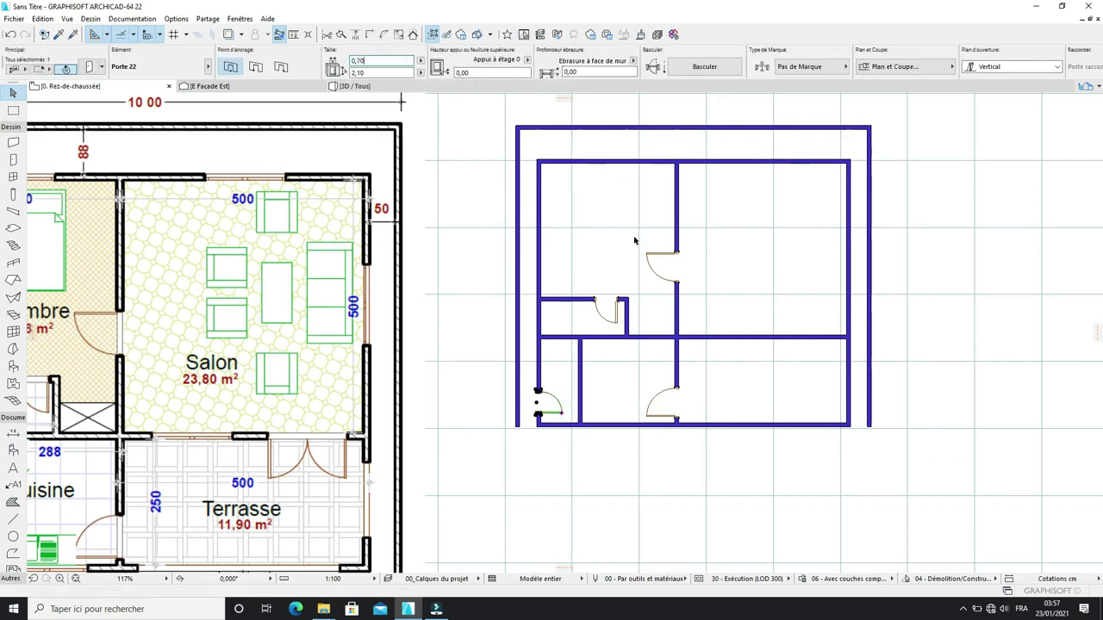
pyautogui.scroll(3, 634, 240)
pyautogui.click(440, 174)
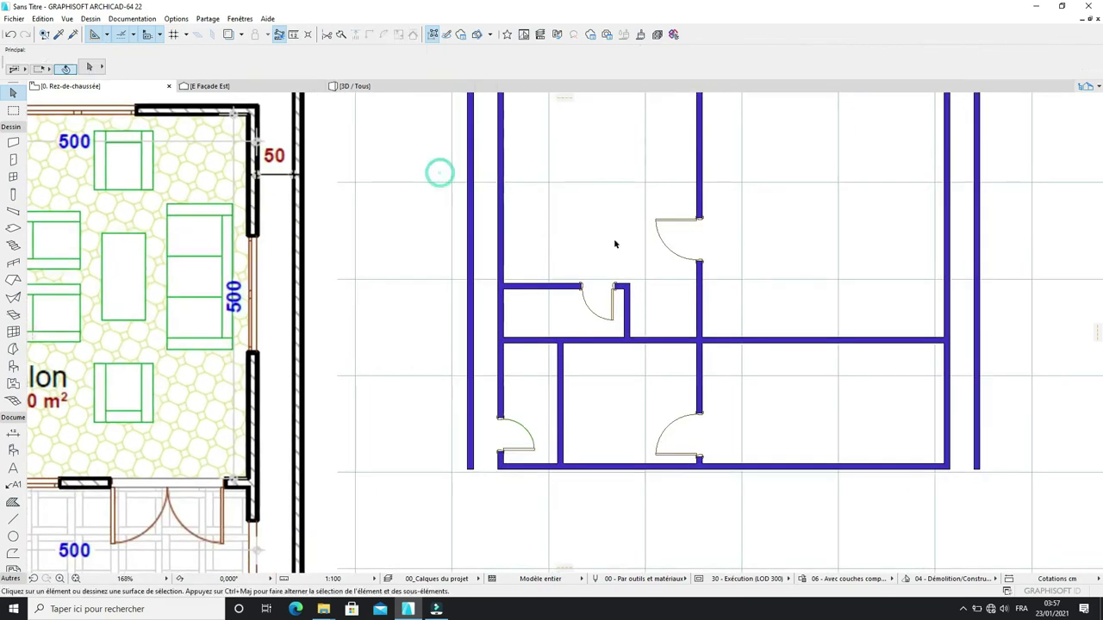
# Step: Move the visitor toilet door about 0,20 m down along its wall, closer to the house's lower corner
pyautogui.scroll(-2, 615, 244)
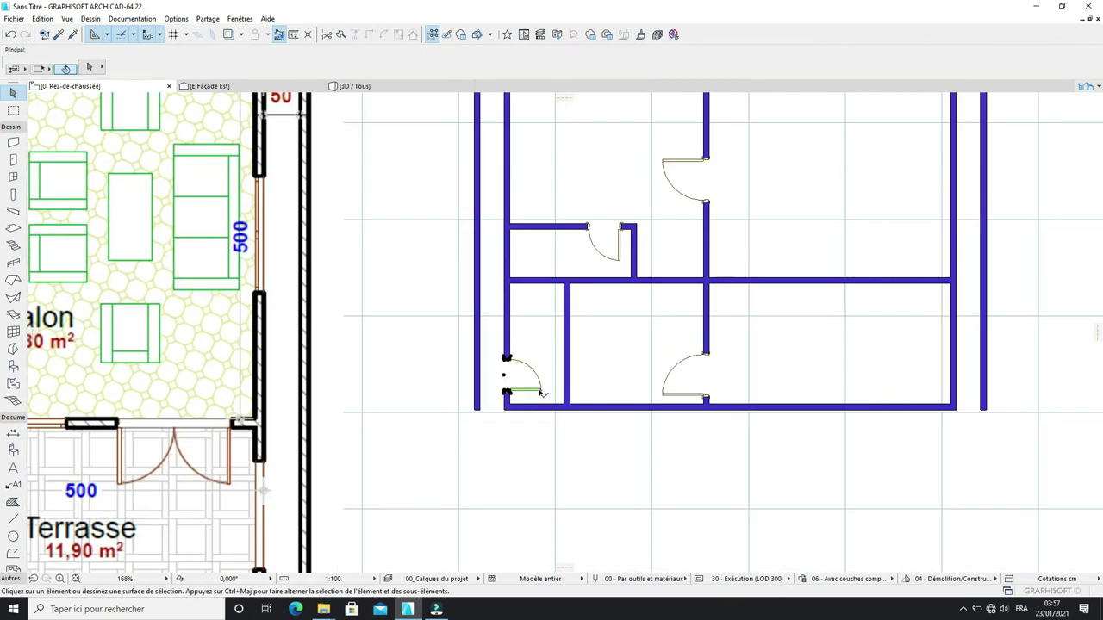
pyautogui.click(509, 388)
pyautogui.scroll(3, 517, 388)
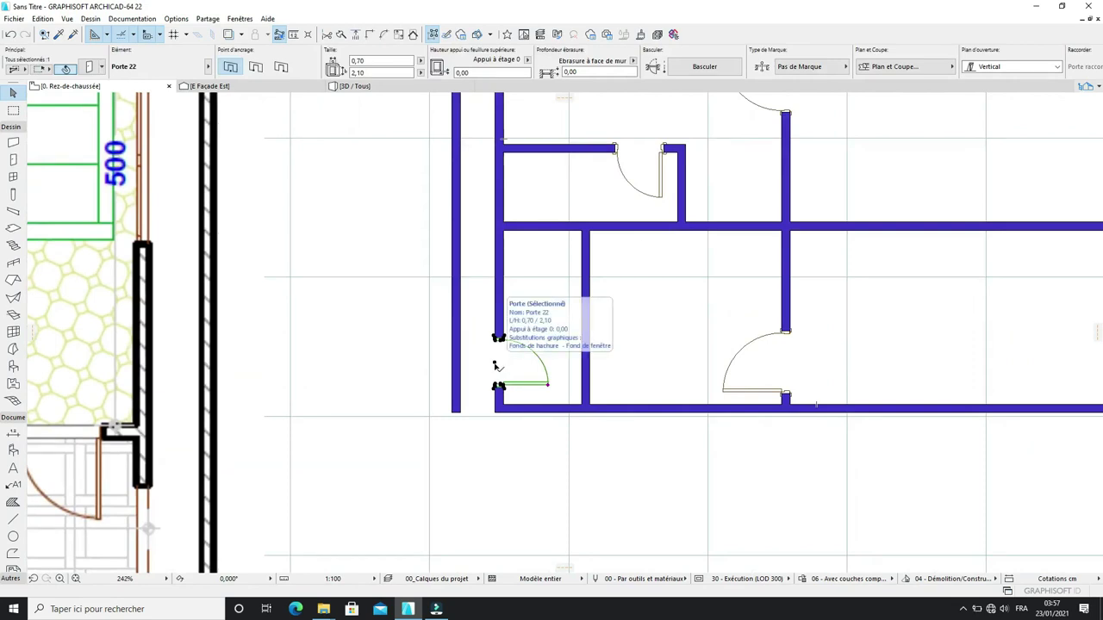
pyautogui.click(495, 364)
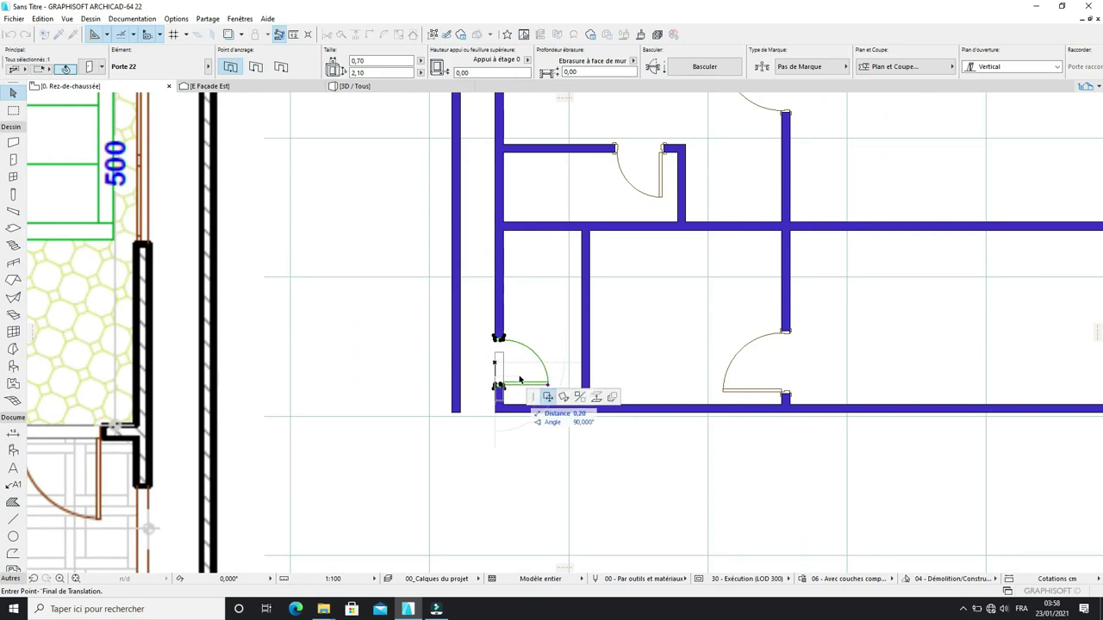
pyautogui.click(519, 380)
pyautogui.scroll(-3, 516, 374)
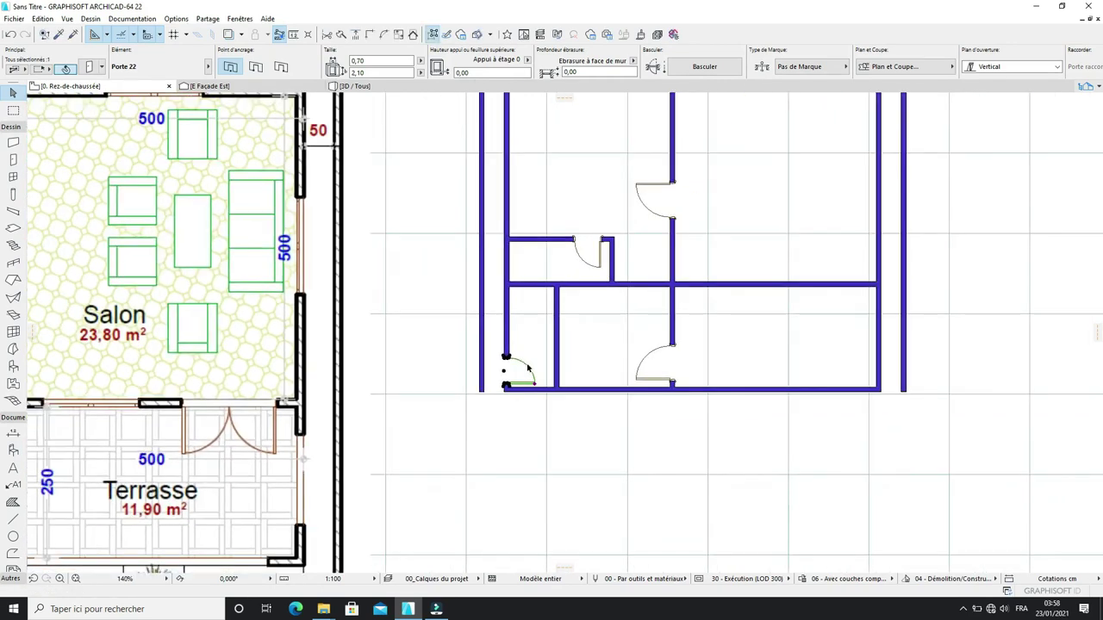
# Step: Move the bedroom toilet door about 0,14 m along its wall toward the toilet's right-hand corner
pyautogui.scroll(2, 580, 261)
pyautogui.click(608, 272)
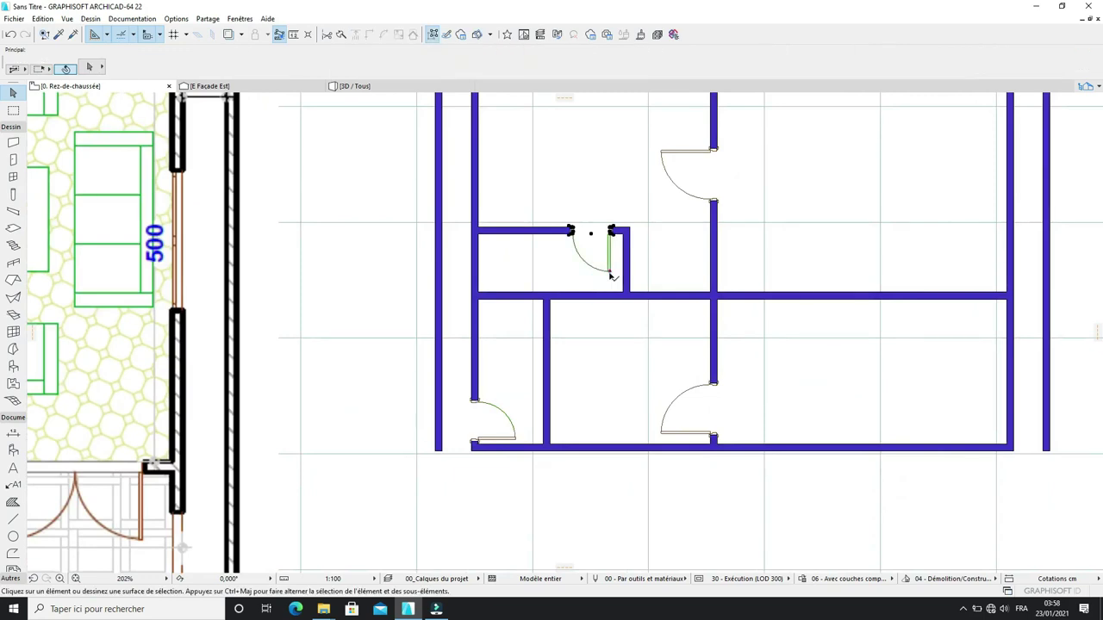
pyautogui.click(591, 237)
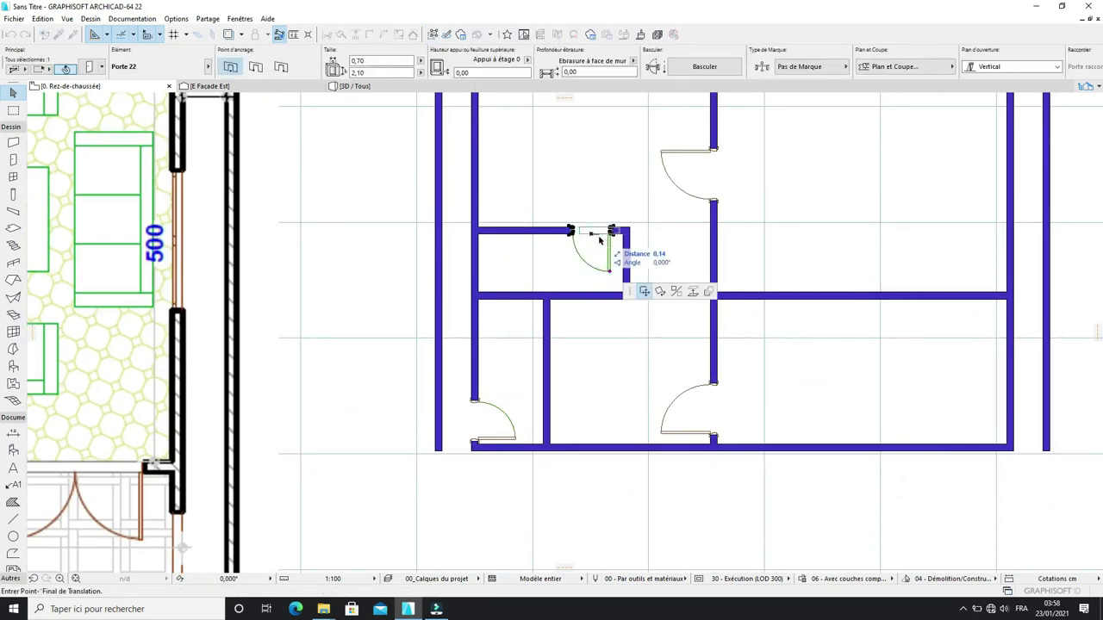
pyautogui.press('Escape')
pyautogui.scroll(-1, 650, 274)
pyautogui.scroll(-1, 649, 273)
pyautogui.click(630, 439)
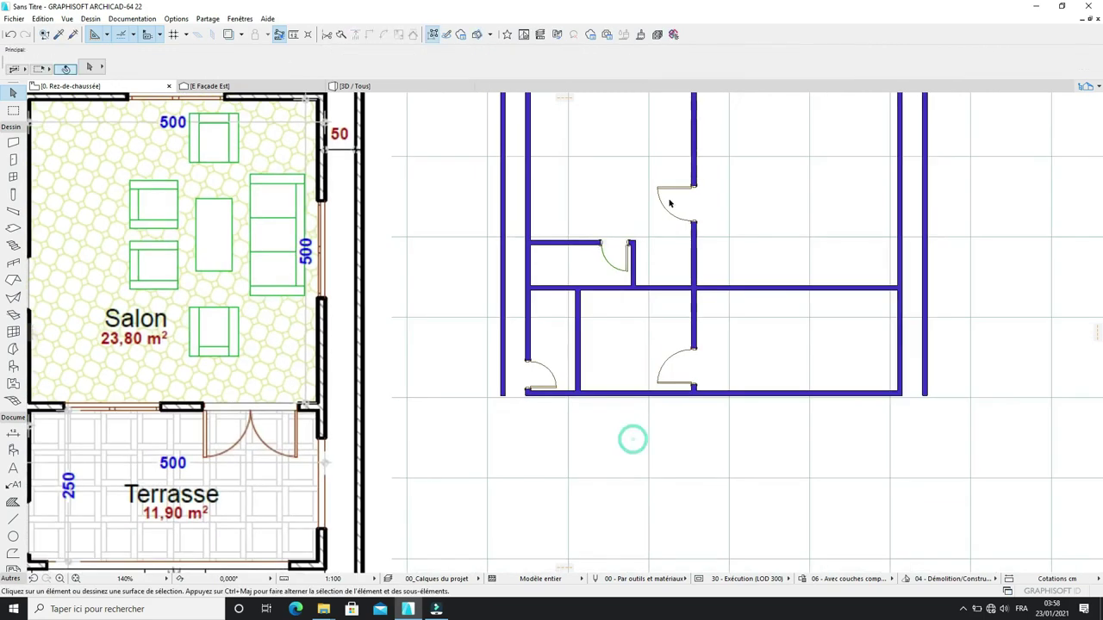
# Step: Try mirroring the bedroom door across its centre so it swings into the living room with its leaf at the upper jamb
pyautogui.scroll(1, 629, 438)
pyautogui.scroll(-1, 614, 300)
pyautogui.scroll(1, 701, 239)
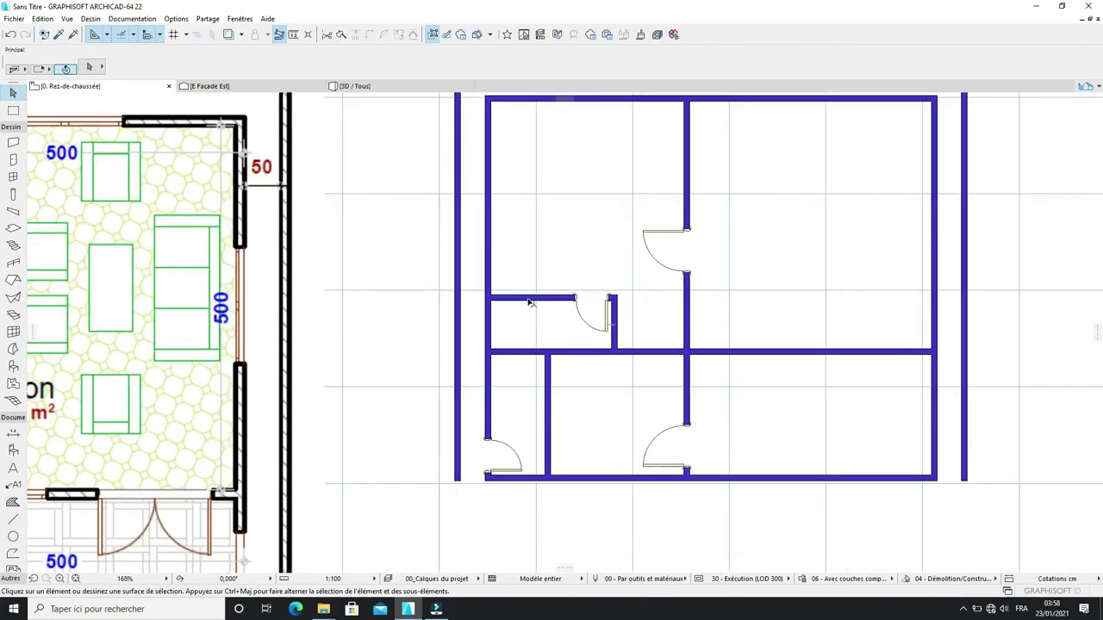
pyautogui.scroll(-1, 714, 216)
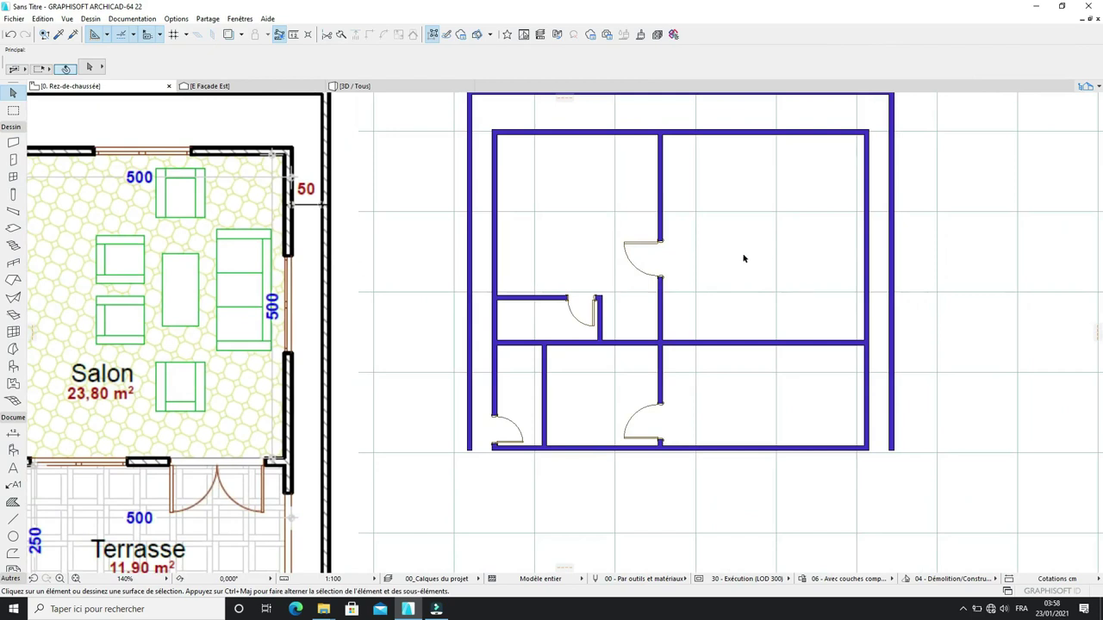
pyautogui.click(625, 247)
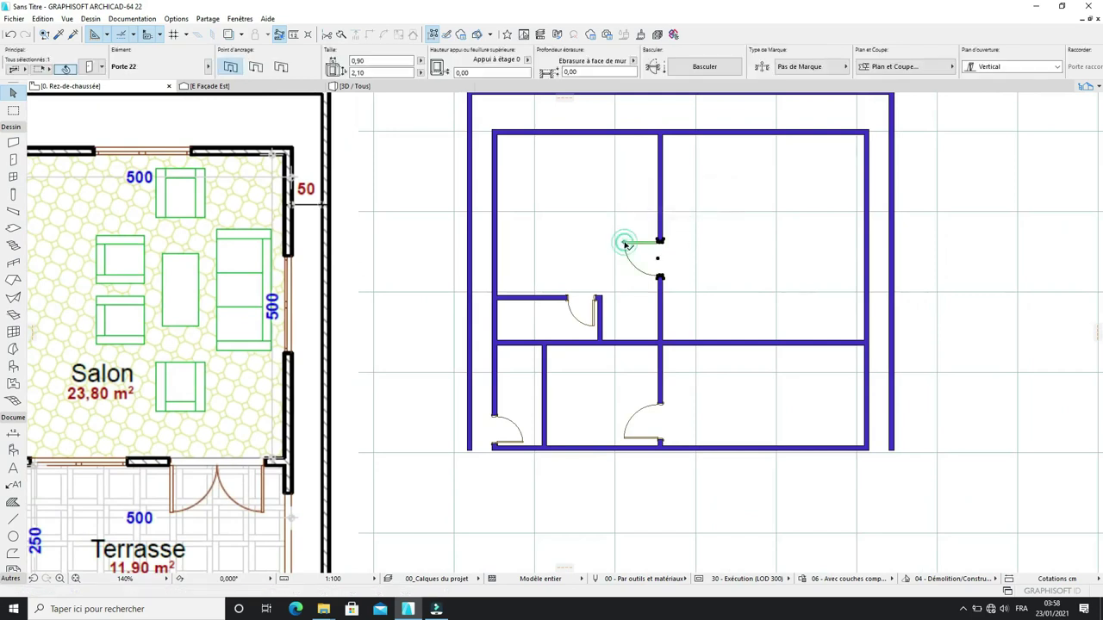
pyautogui.click(692, 265)
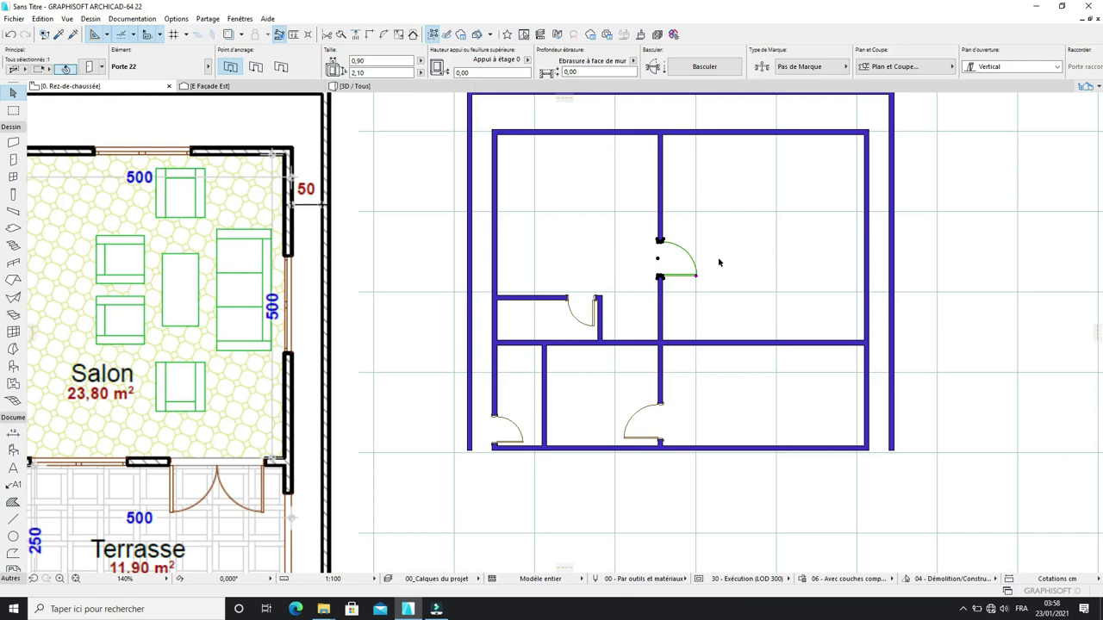
pyautogui.hotkey('ctrl', 'm')
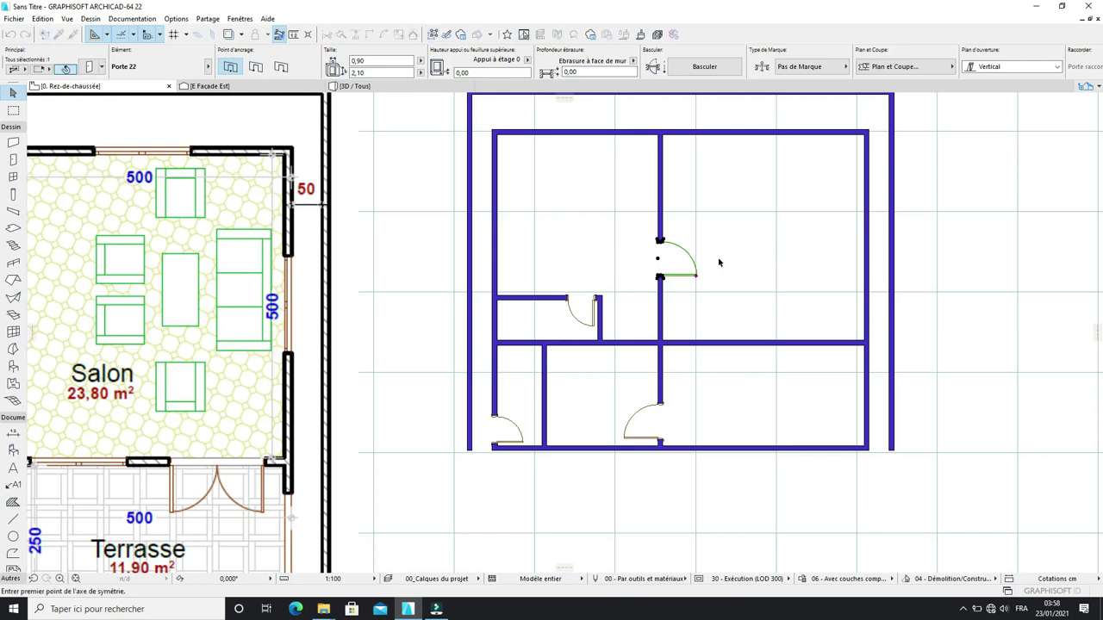
pyautogui.click(660, 261)
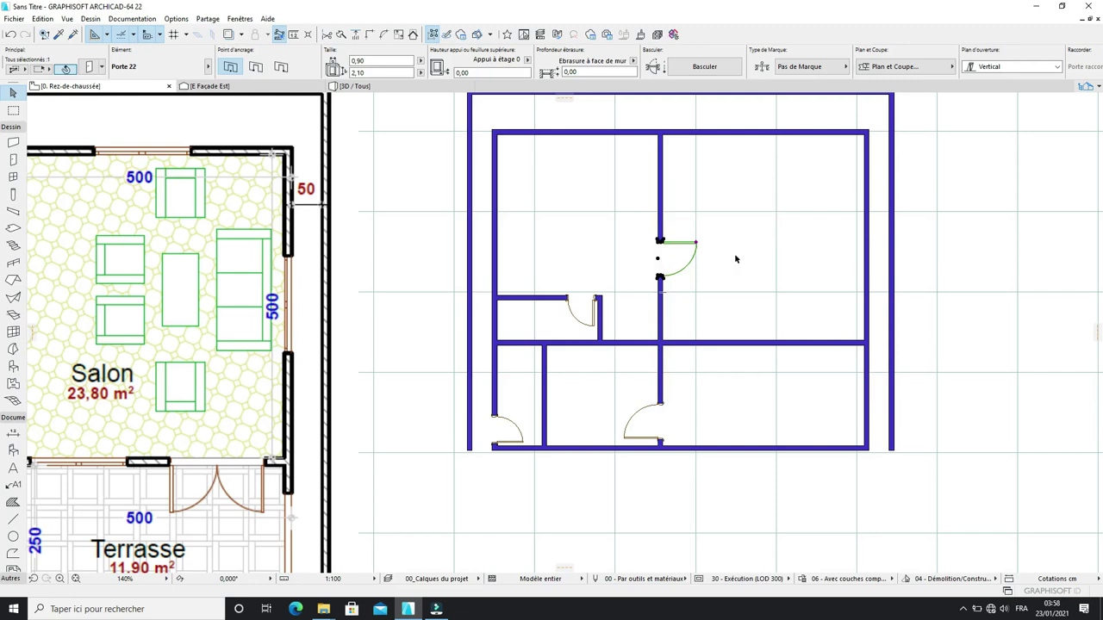
# Step: Mirror the bedroom door about its wall so it opens into the bedroom again
pyautogui.hotkey('ctrl', 'm')
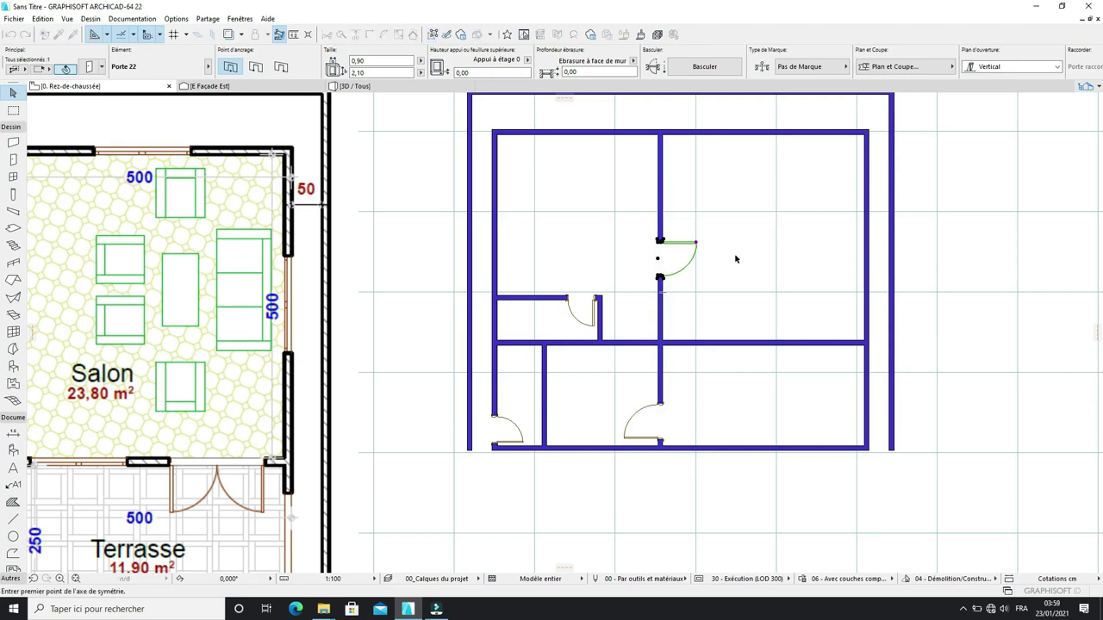
pyautogui.click(660, 260)
pyautogui.click(660, 261)
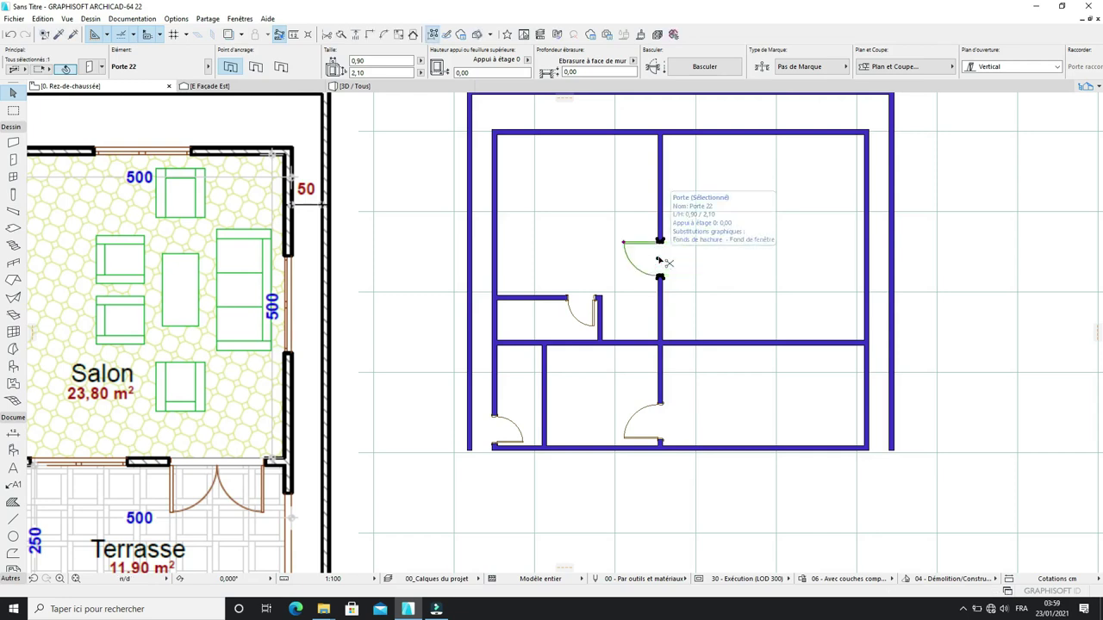
pyautogui.click(689, 185)
# Step: Choose the Porte double 22 model as the default for the next door
pyautogui.scroll(-5, 689, 185)
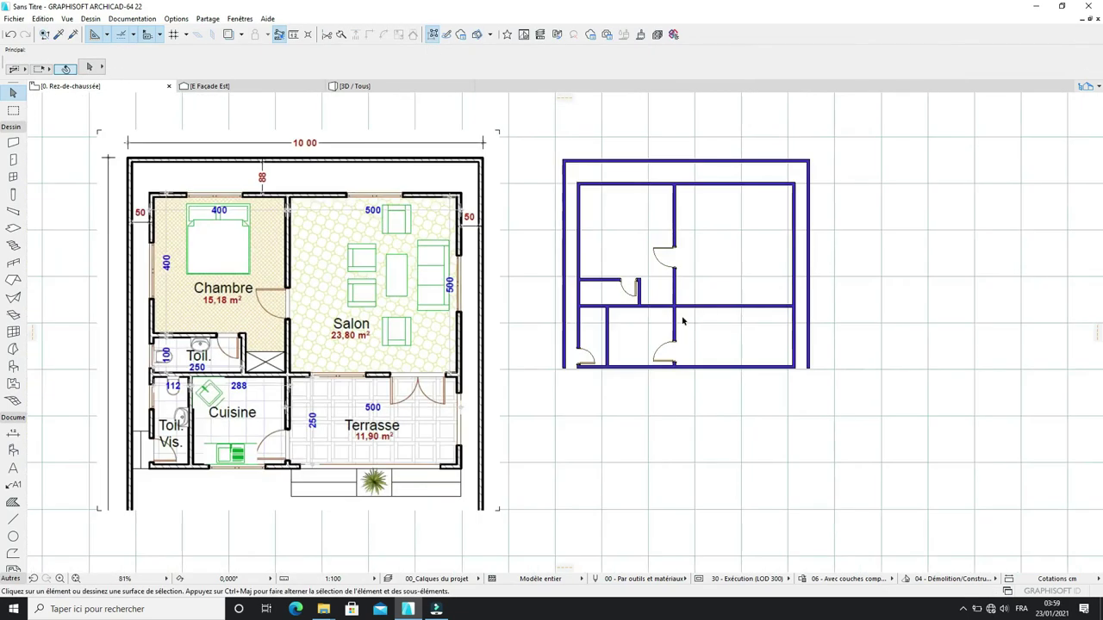
pyautogui.scroll(3, 597, 322)
pyautogui.scroll(-2, 716, 323)
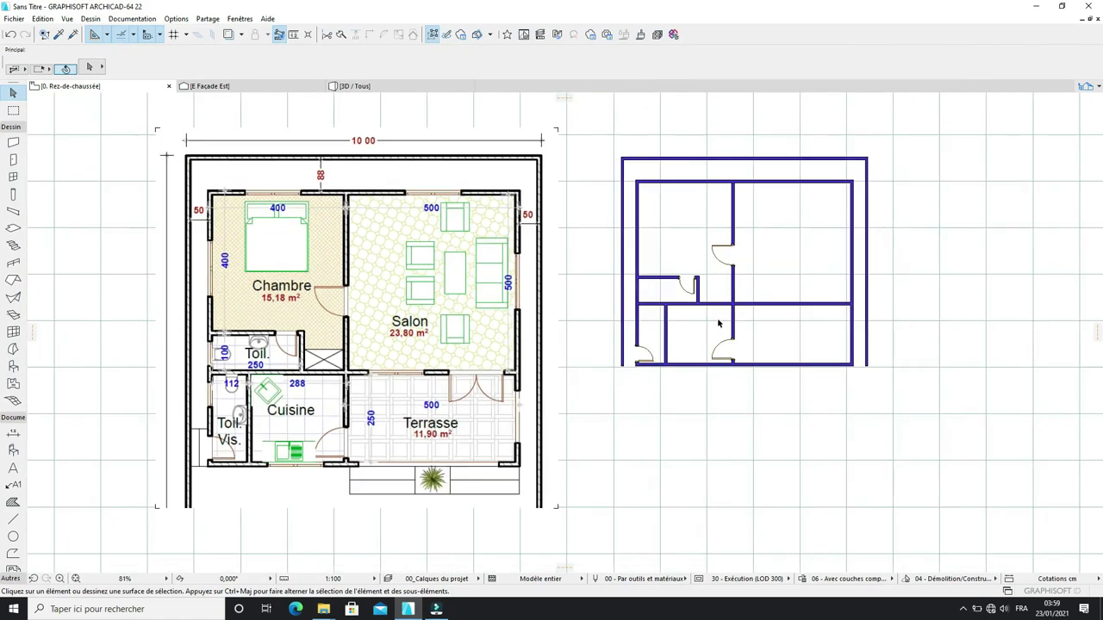
pyautogui.scroll(1, 735, 274)
pyautogui.scroll(-1, 724, 311)
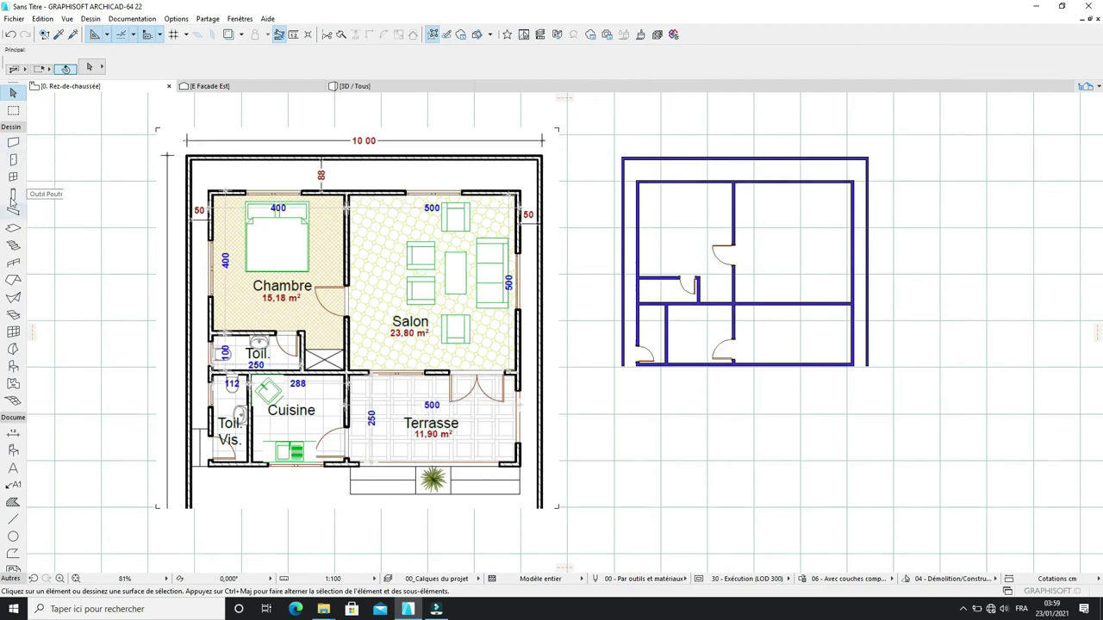
pyautogui.click(13, 159)
pyautogui.click(86, 68)
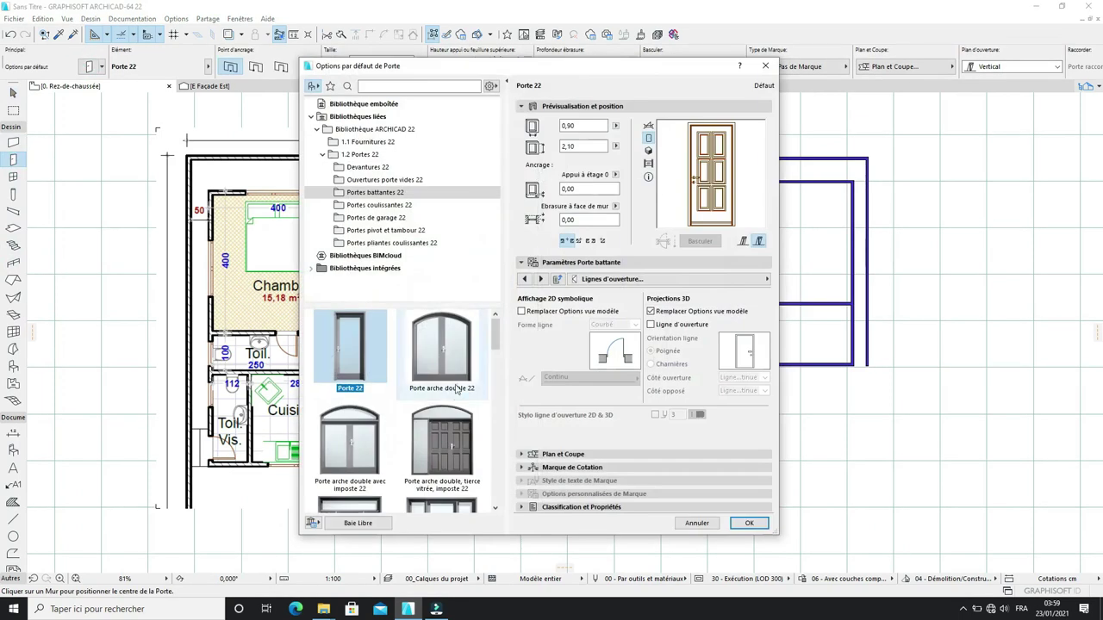
pyautogui.scroll(-2, 412, 449)
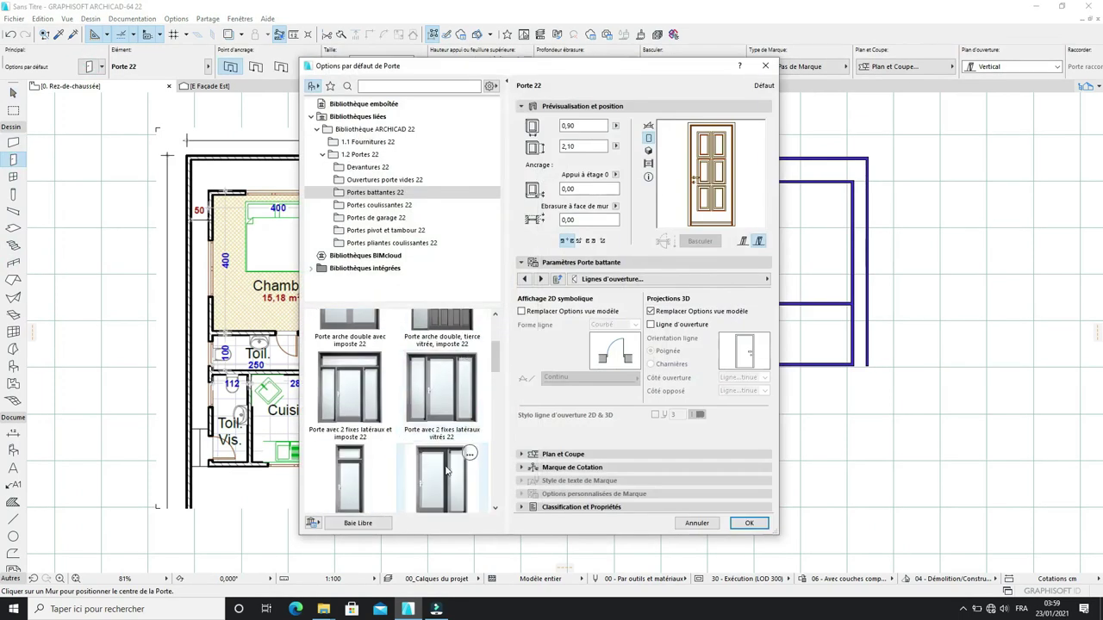
pyautogui.scroll(-5, 446, 469)
pyautogui.scroll(-3, 422, 461)
pyautogui.click(351, 443)
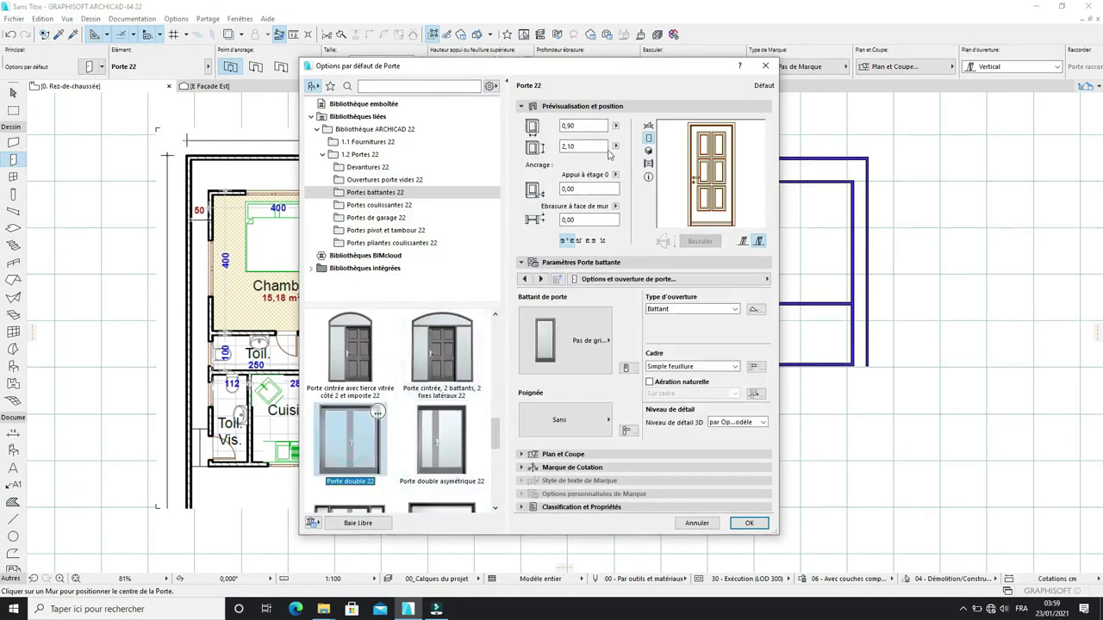
# Step: Set the double door's width to 1,80 and override its 3D projection options to turn off the opening line
pyautogui.doubleClick(582, 126)
pyautogui.write('1,8')
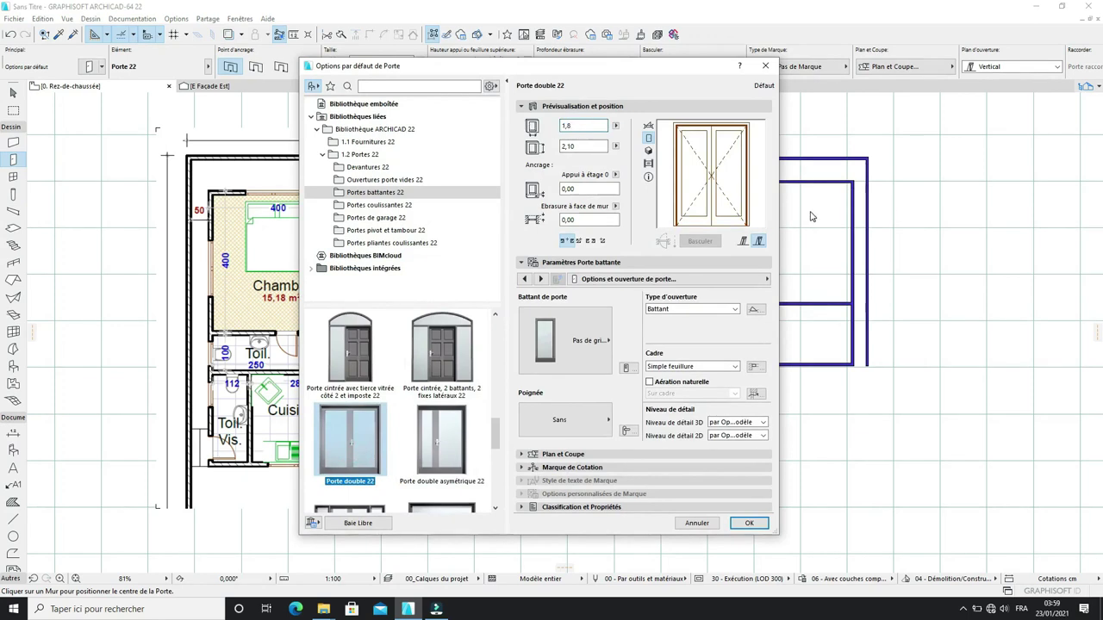
pyautogui.write('0')
pyautogui.click(758, 281)
pyautogui.click(823, 357)
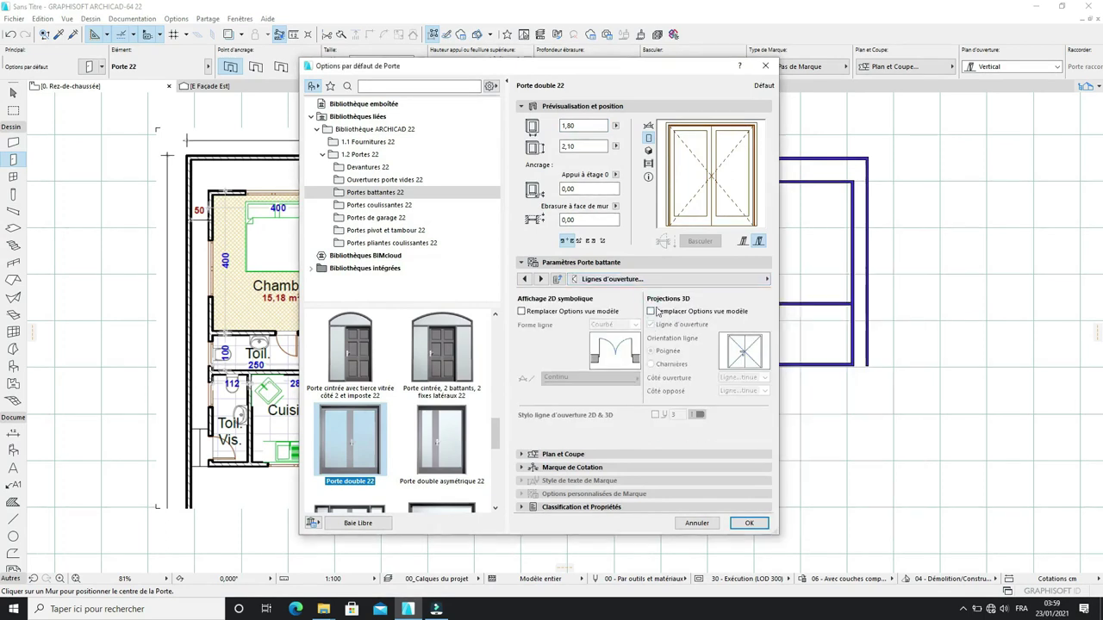
pyautogui.click(651, 311)
pyautogui.click(652, 325)
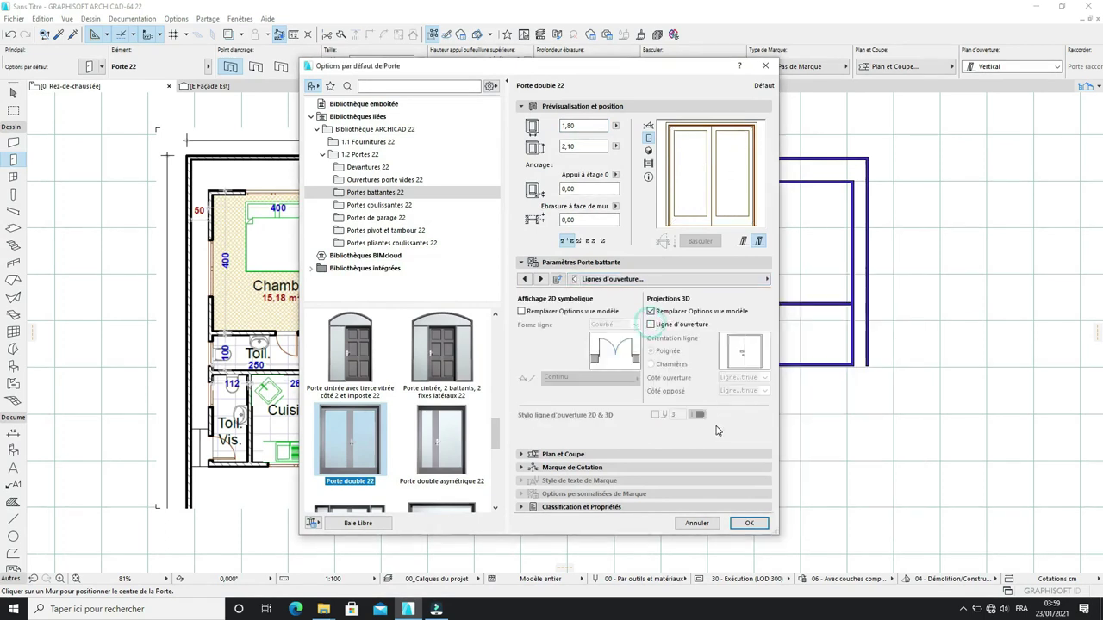
# Step: Give the double door's leaves a panelled style with a tall upper and short lower panel, and apply the door settings
pyautogui.click(764, 281)
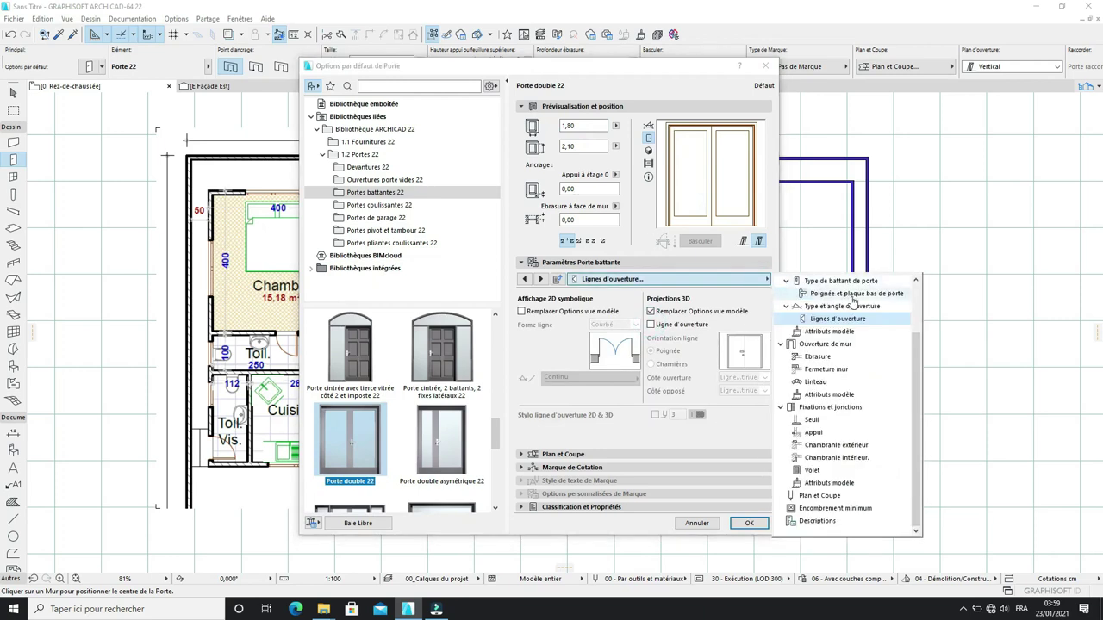
pyautogui.click(866, 295)
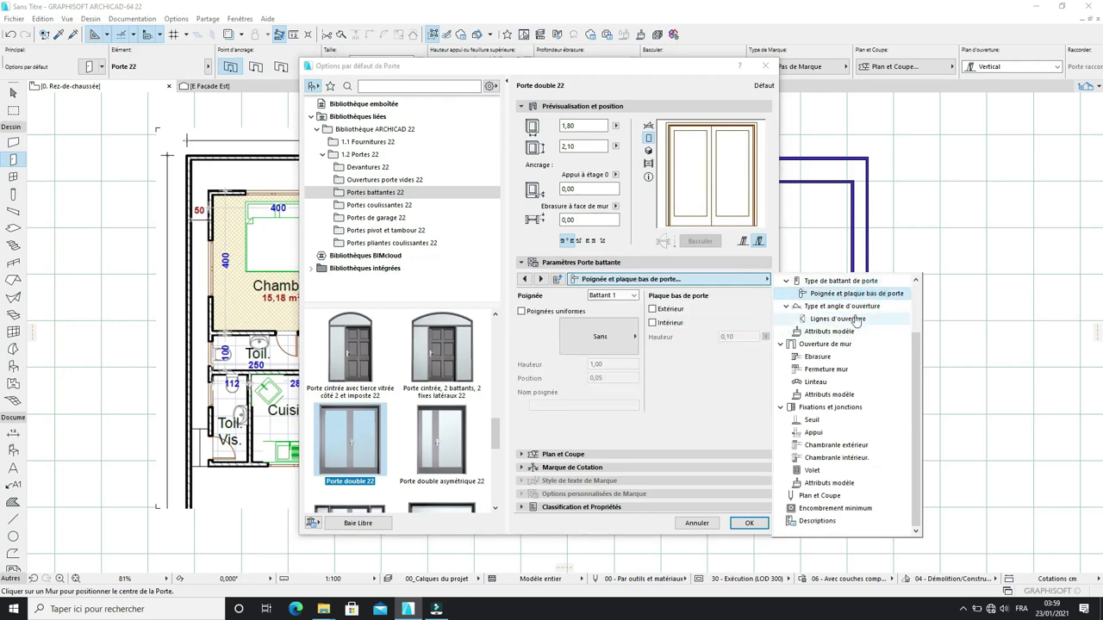
pyautogui.click(857, 283)
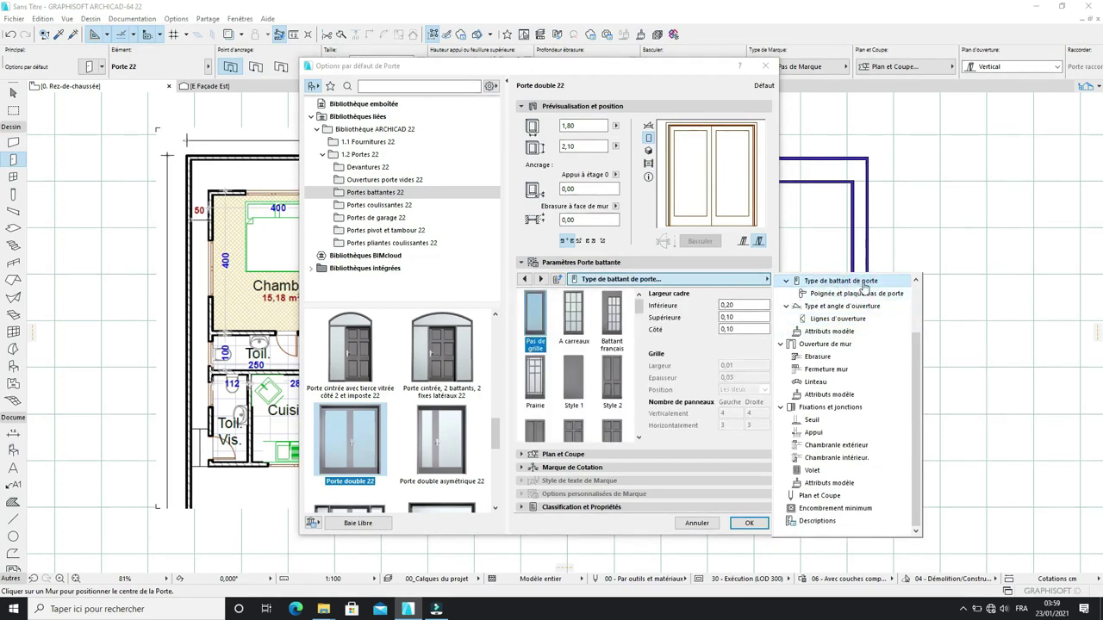
pyautogui.scroll(-1, 577, 388)
pyautogui.scroll(-9, 577, 388)
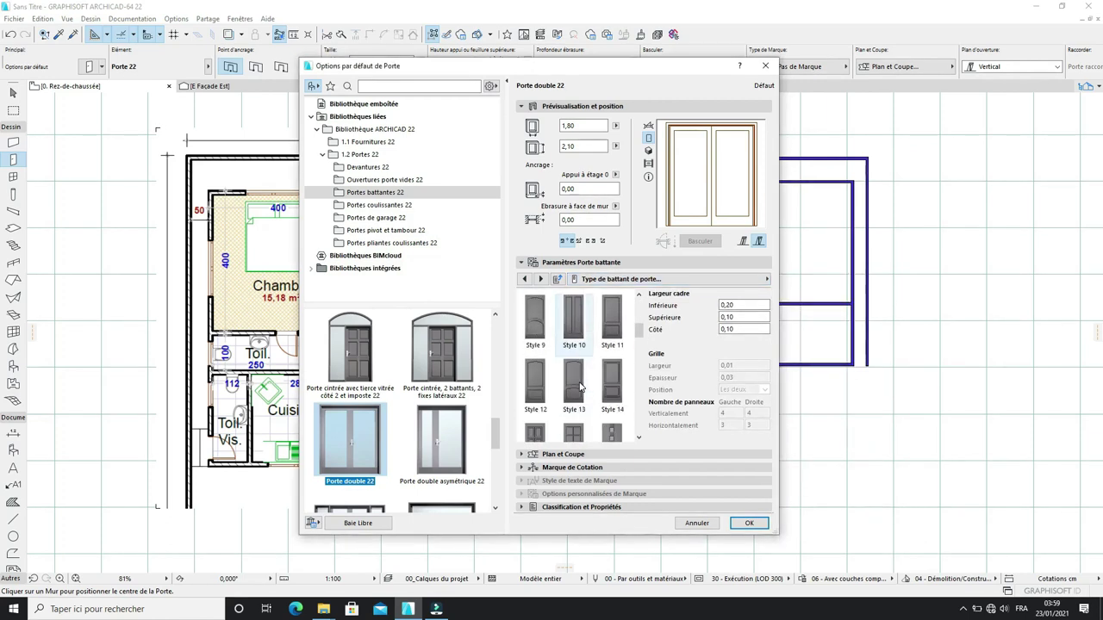
pyautogui.click(624, 400)
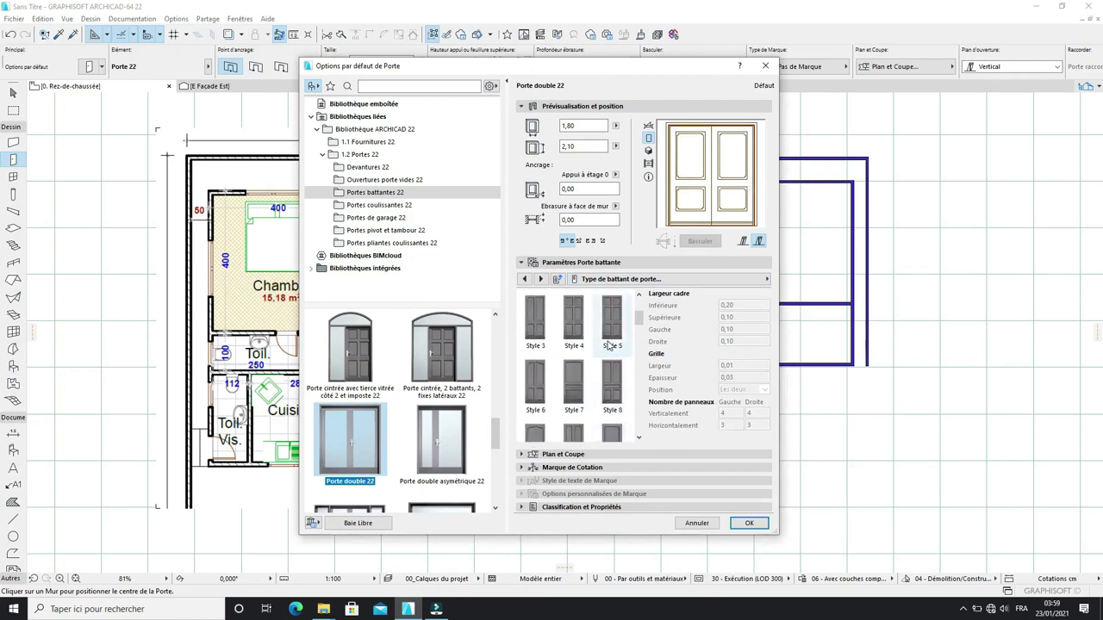
pyautogui.click(749, 524)
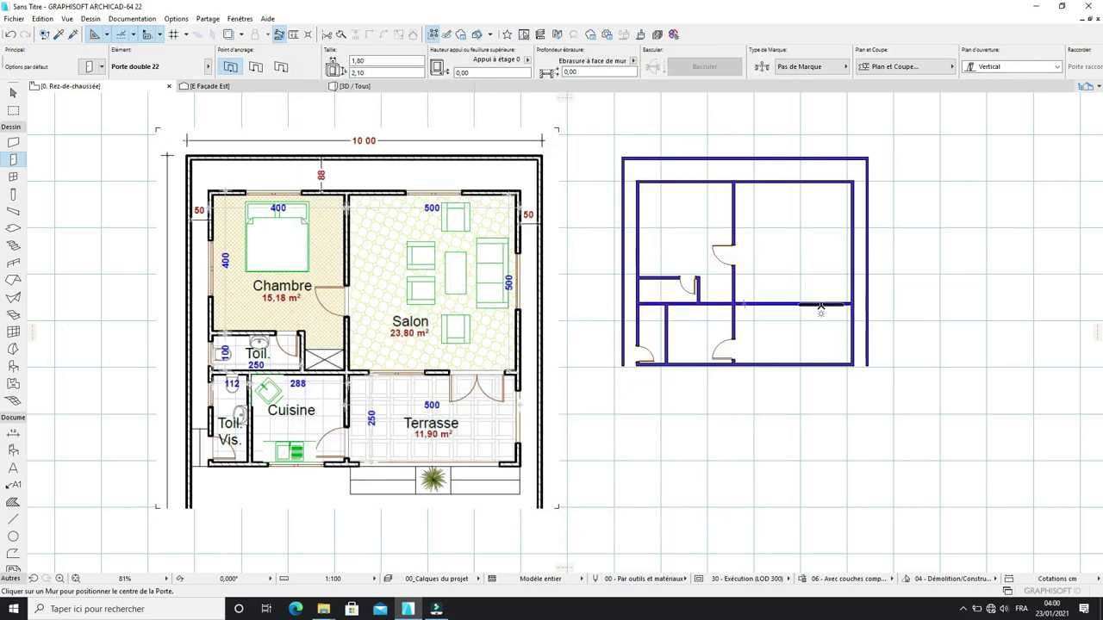
# Step: Place the double door near the outer end of the wall between living room and terrace, opening onto the terrace
pyautogui.click(820, 309)
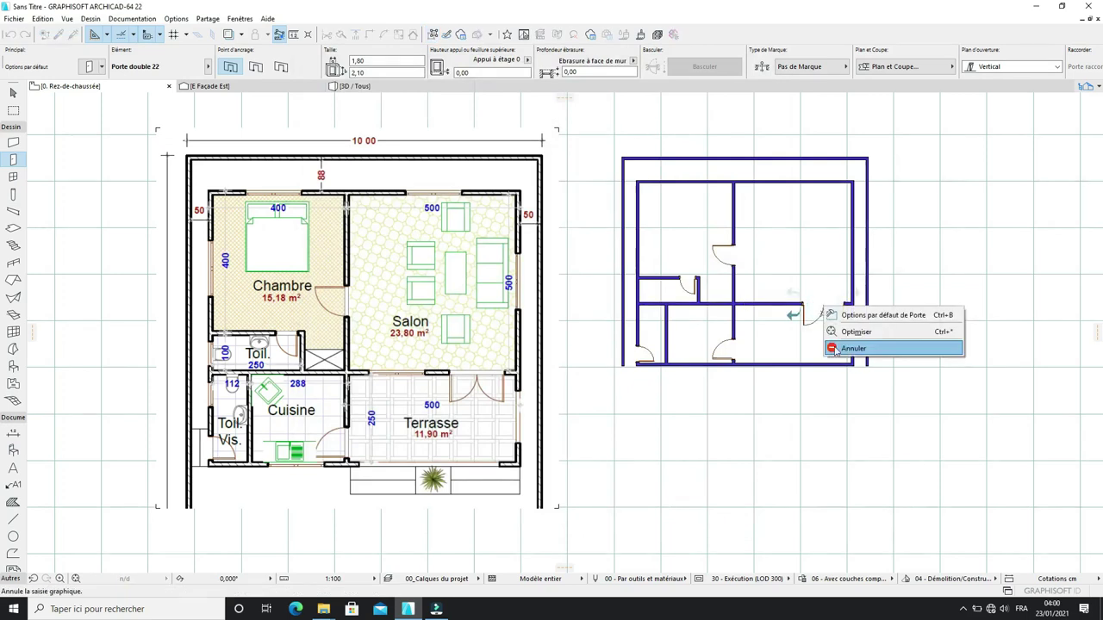
pyautogui.scroll(1, 872, 332)
pyautogui.scroll(3, 872, 332)
pyautogui.scroll(-2, 842, 331)
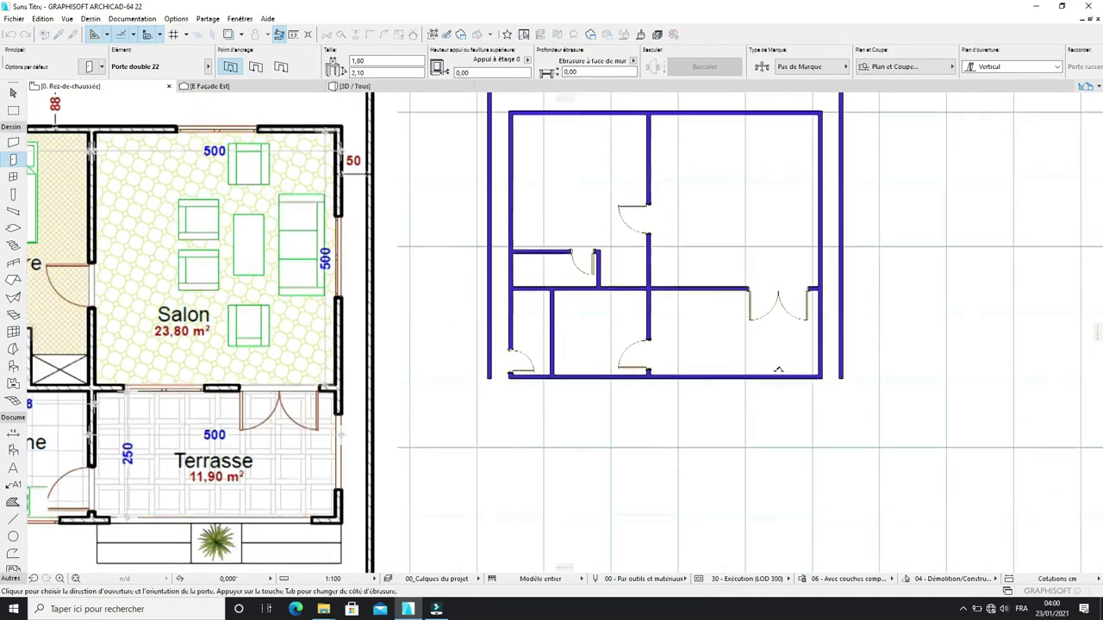
pyautogui.scroll(-1, 842, 423)
pyautogui.click(764, 358)
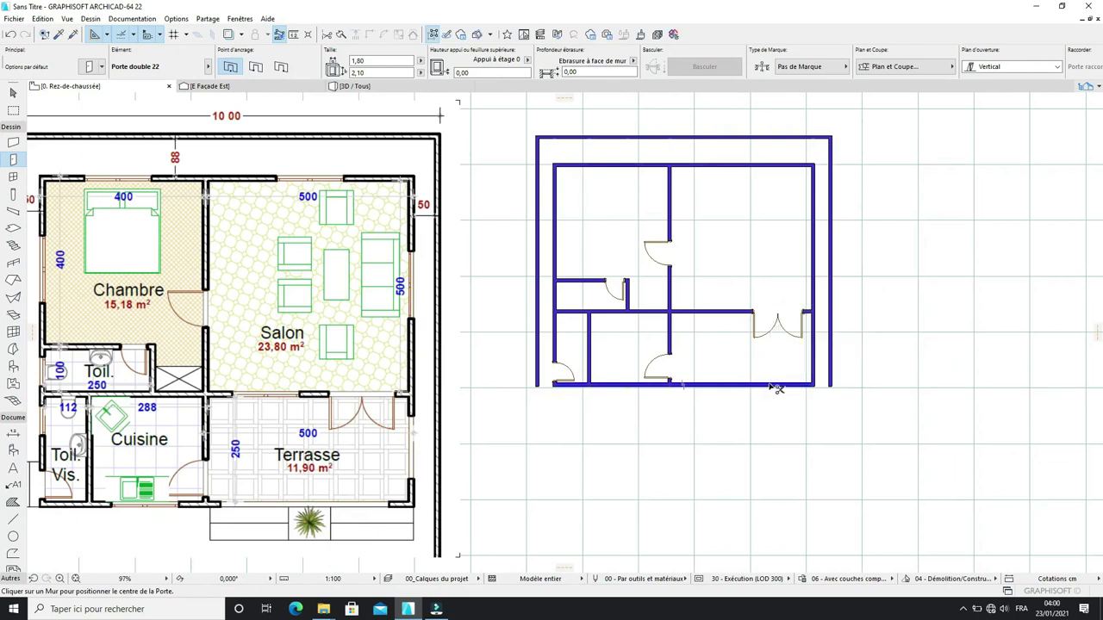
# Step: Trim away the terrace's front wall and outer side wall segments
pyautogui.keyDown('ctrl'); pyautogui.click(775, 388); pyautogui.keyUp('ctrl')
pyautogui.keyDown('ctrl'); pyautogui.click(813, 372); pyautogui.keyUp('ctrl')
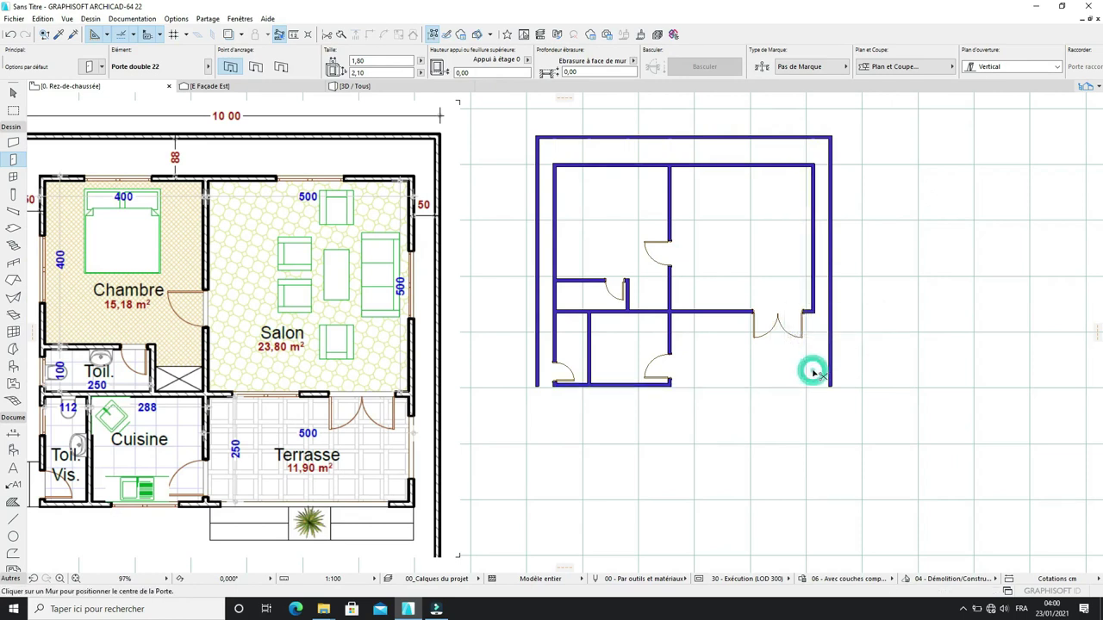
pyautogui.scroll(-3, 779, 367)
pyautogui.scroll(2, 788, 360)
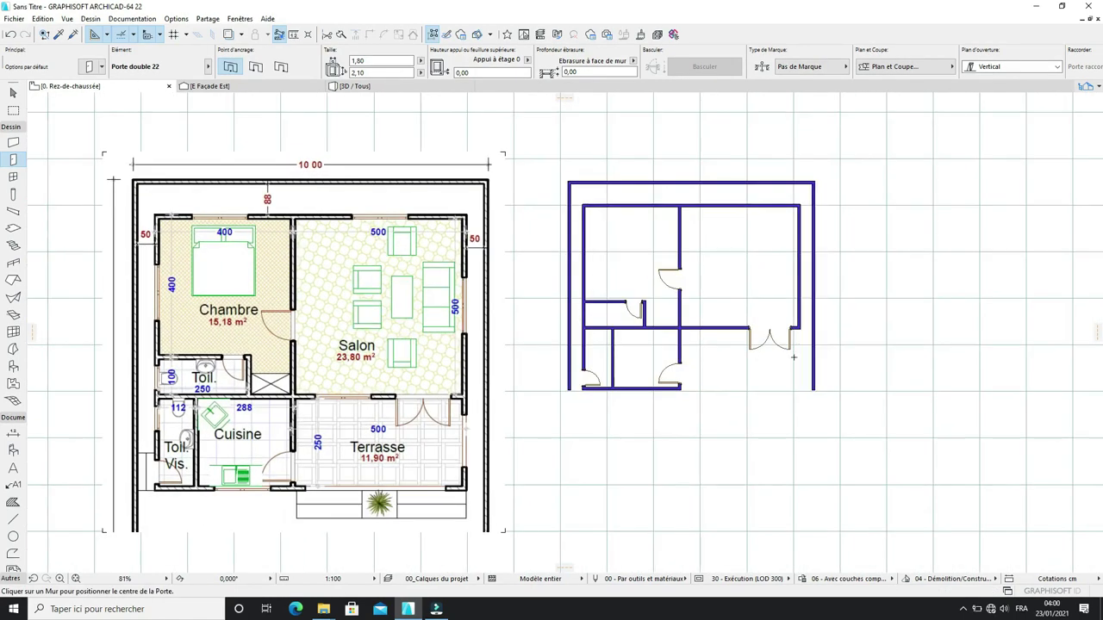
# Step: Outline the terrace with an about 5,4 m line from the kitchen's lower corner and one down from the living room's corner, trimming their overshoots
pyautogui.click(13, 519)
pyautogui.scroll(4, 702, 423)
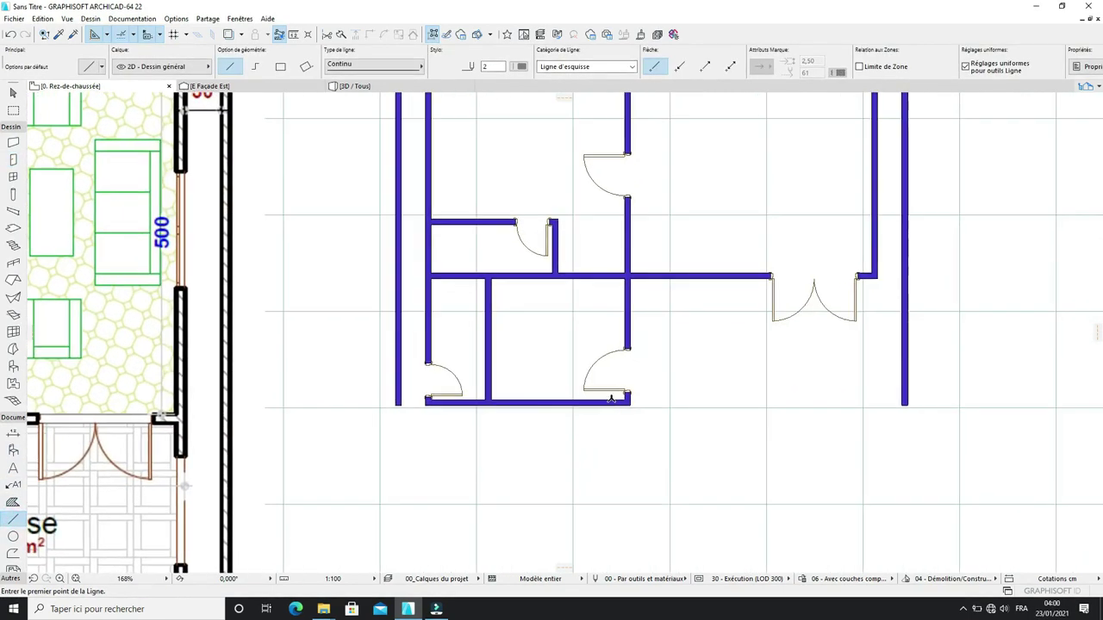
pyautogui.click(630, 403)
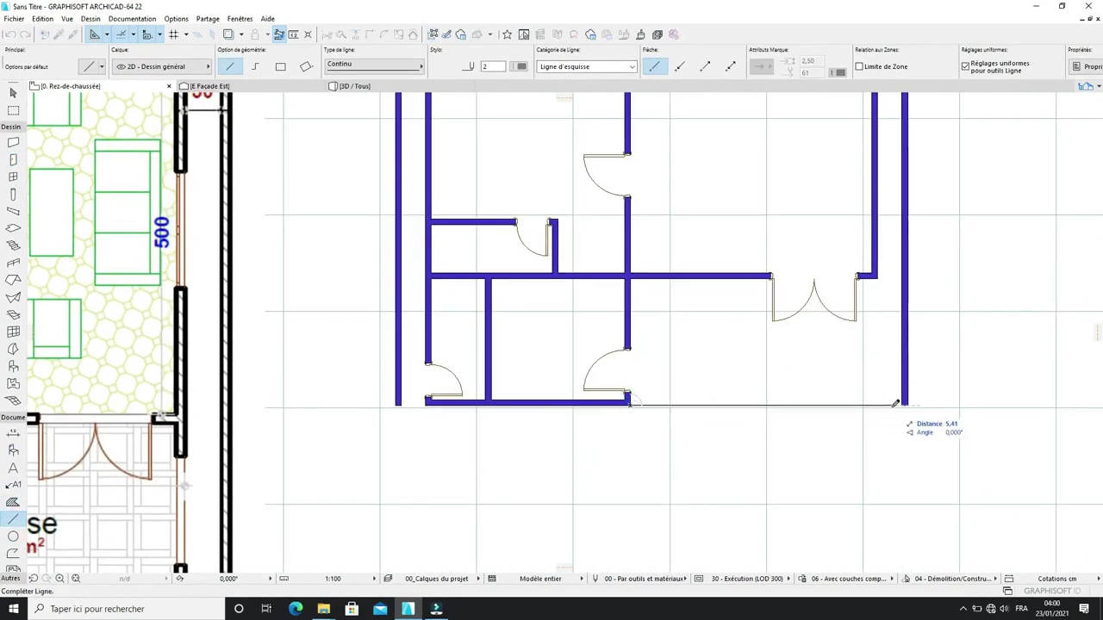
pyautogui.click(891, 406)
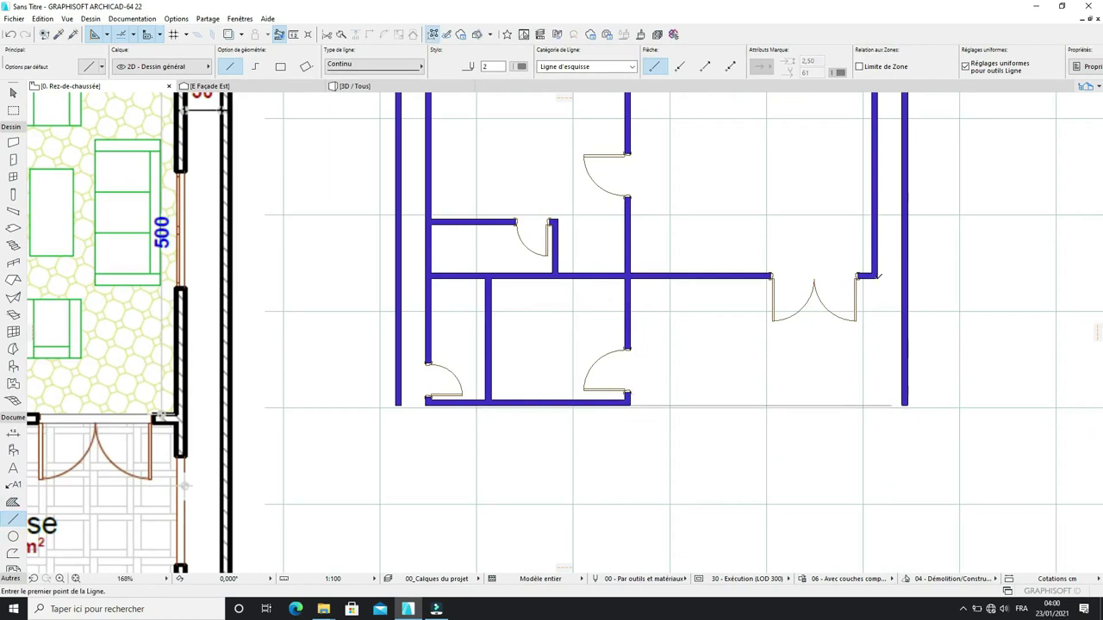
pyautogui.click(877, 277)
pyautogui.click(877, 491)
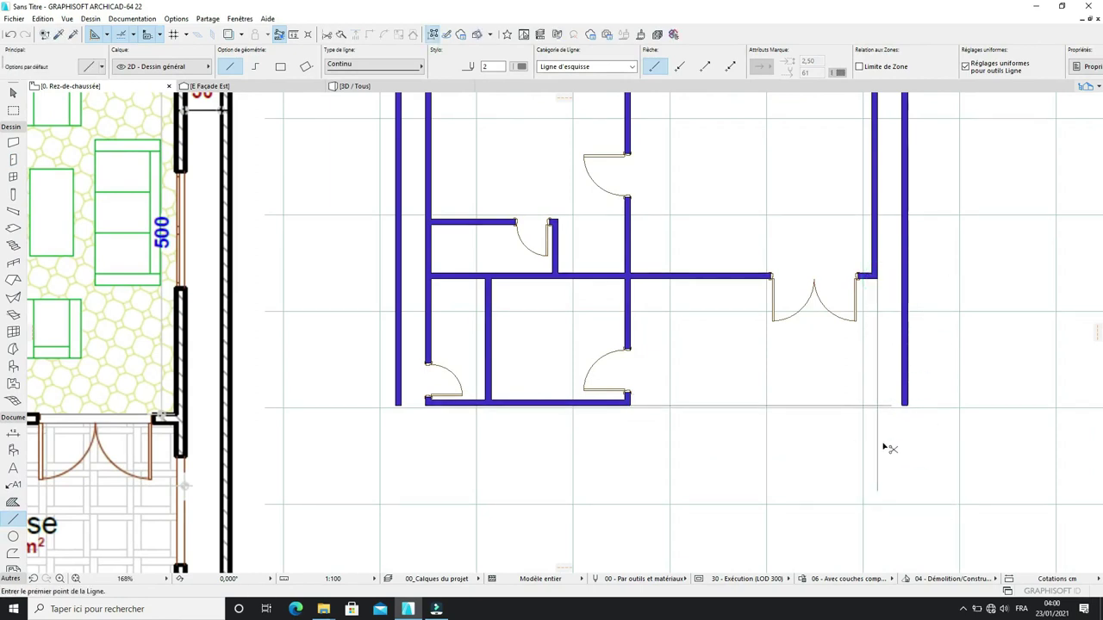
pyautogui.scroll(-4, 814, 352)
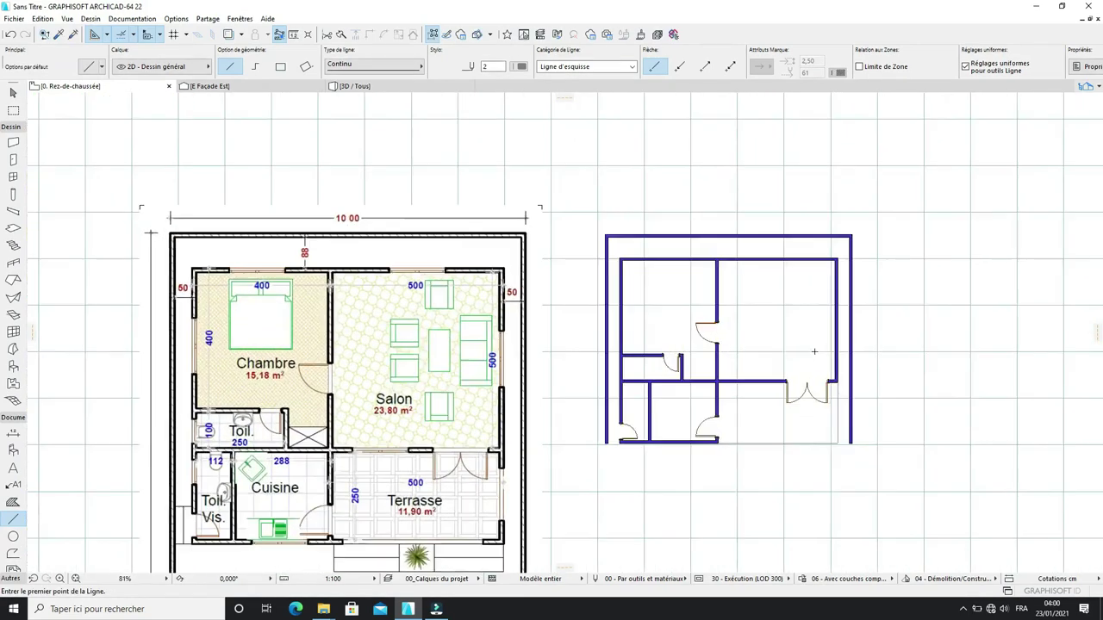
pyautogui.scroll(2, 815, 351)
pyautogui.scroll(-1, 806, 358)
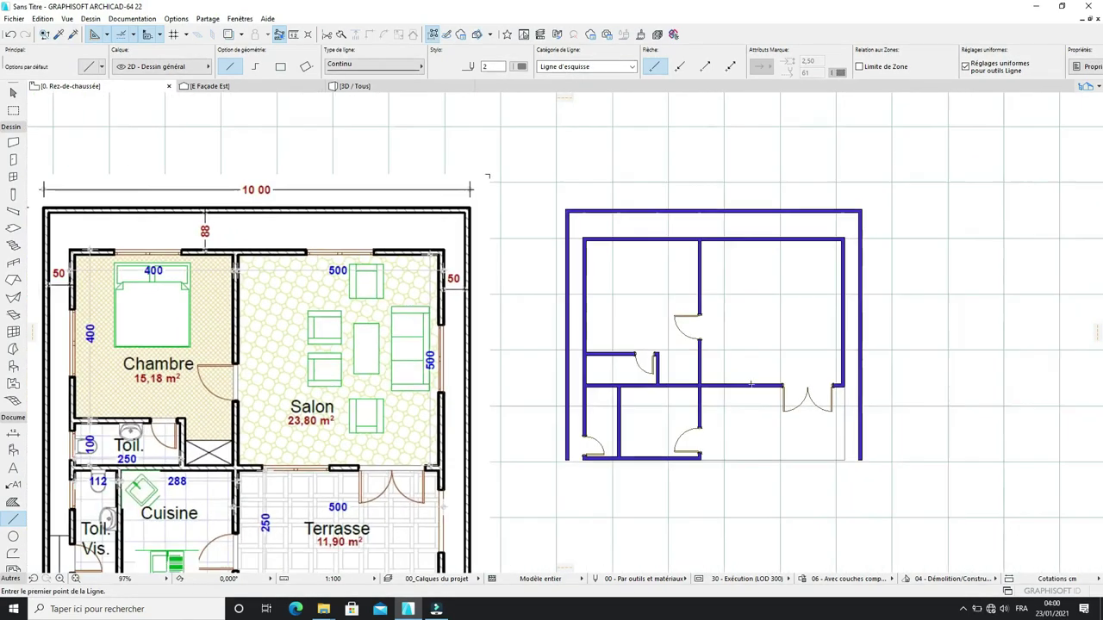
pyautogui.scroll(-2, 763, 337)
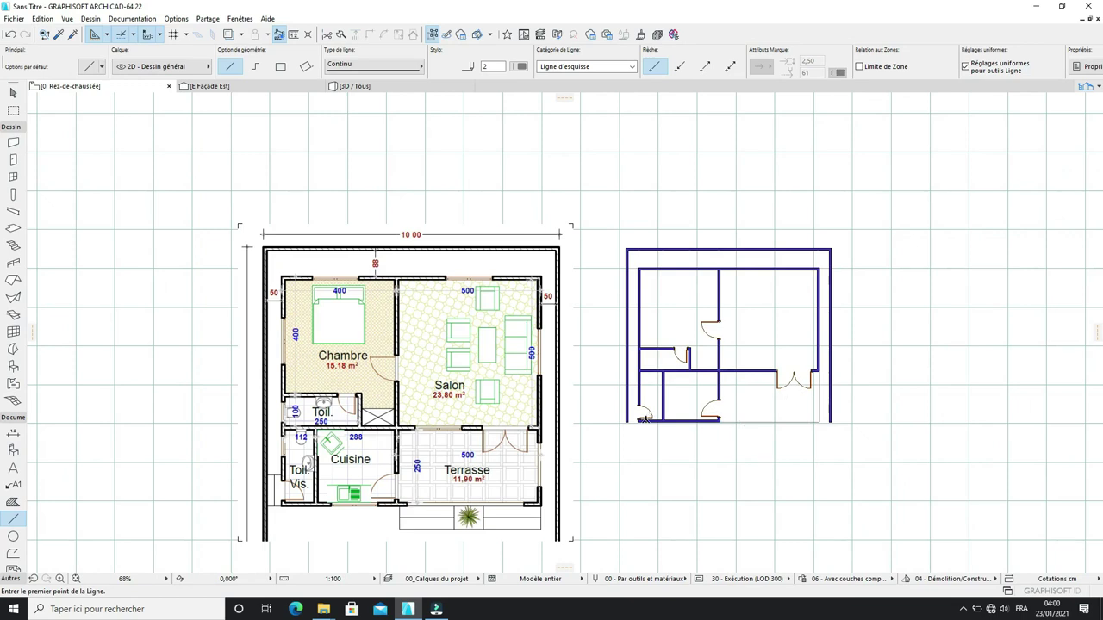
pyautogui.scroll(1, 642, 420)
pyautogui.scroll(1, 695, 343)
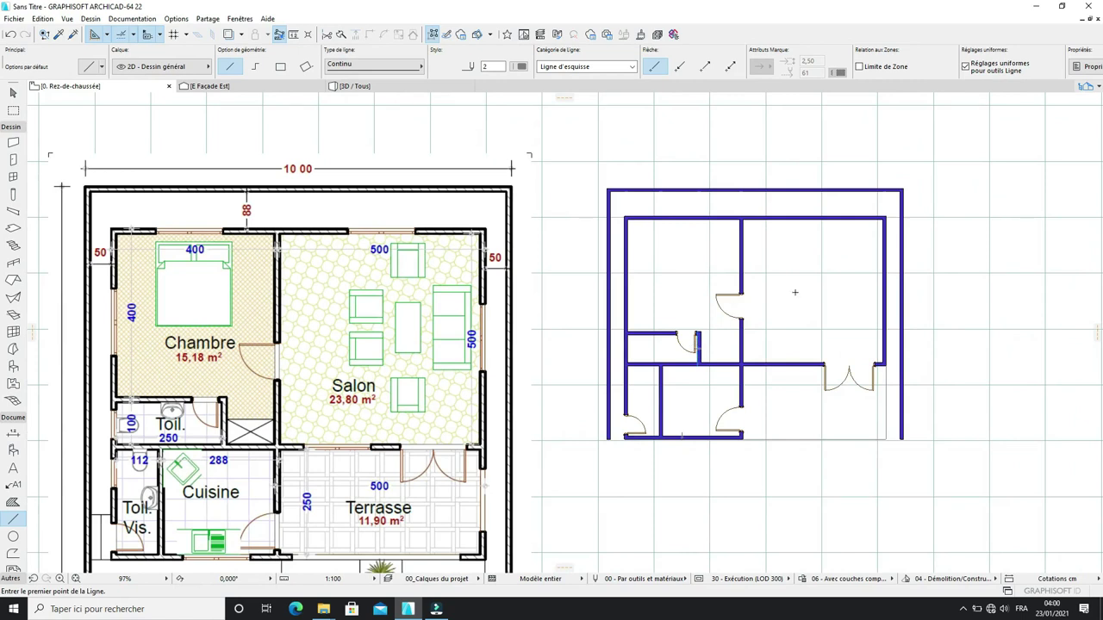
pyautogui.scroll(-1, 725, 285)
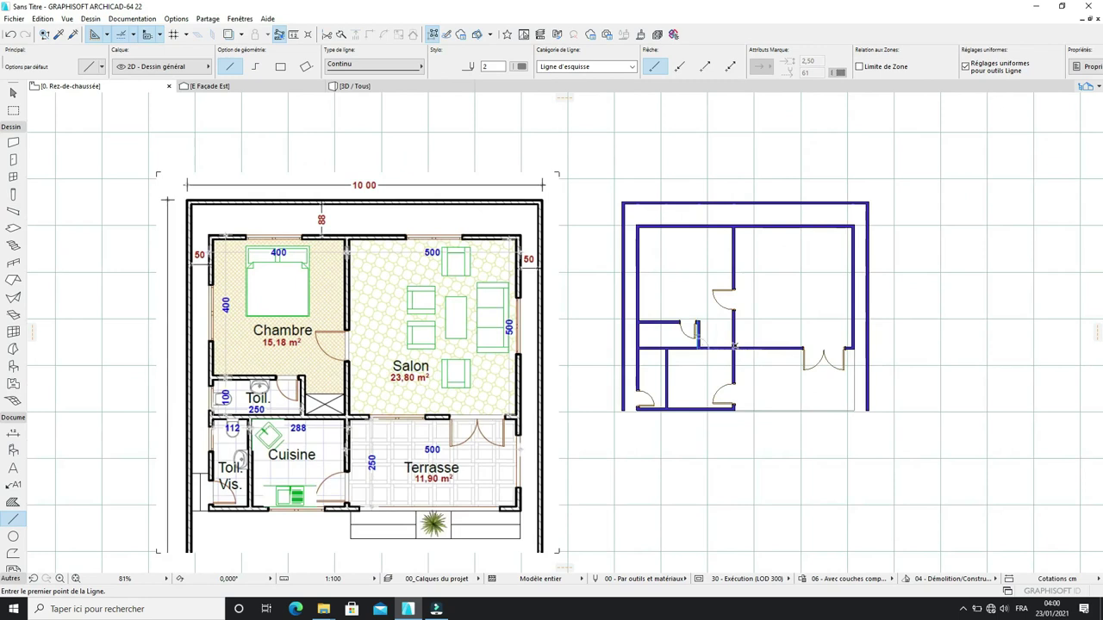
pyautogui.scroll(1, 734, 295)
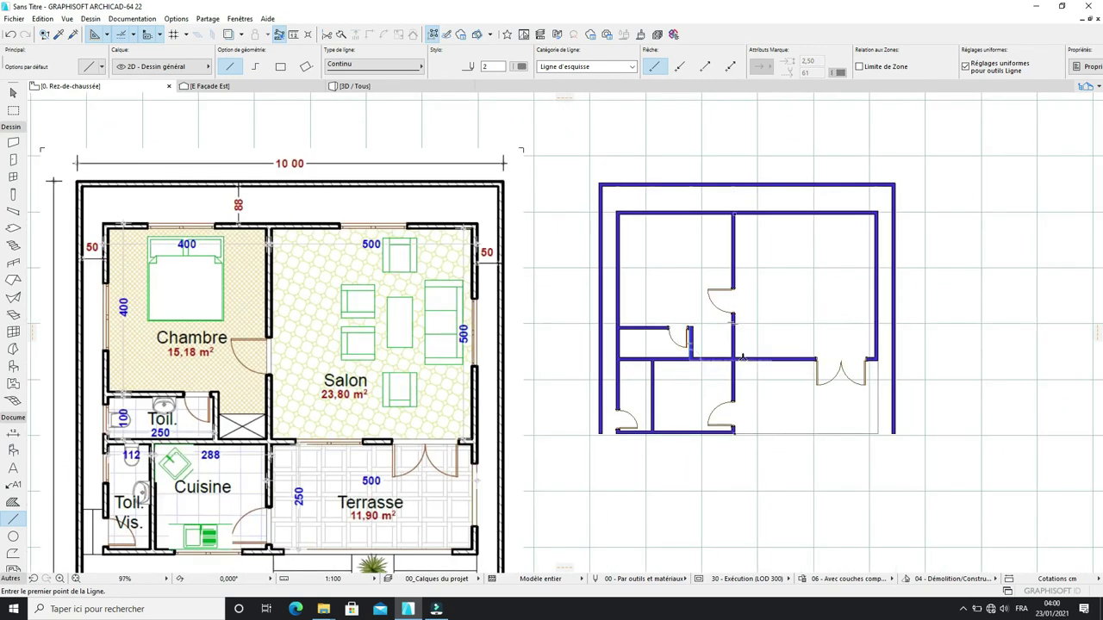
pyautogui.scroll(-1, 747, 355)
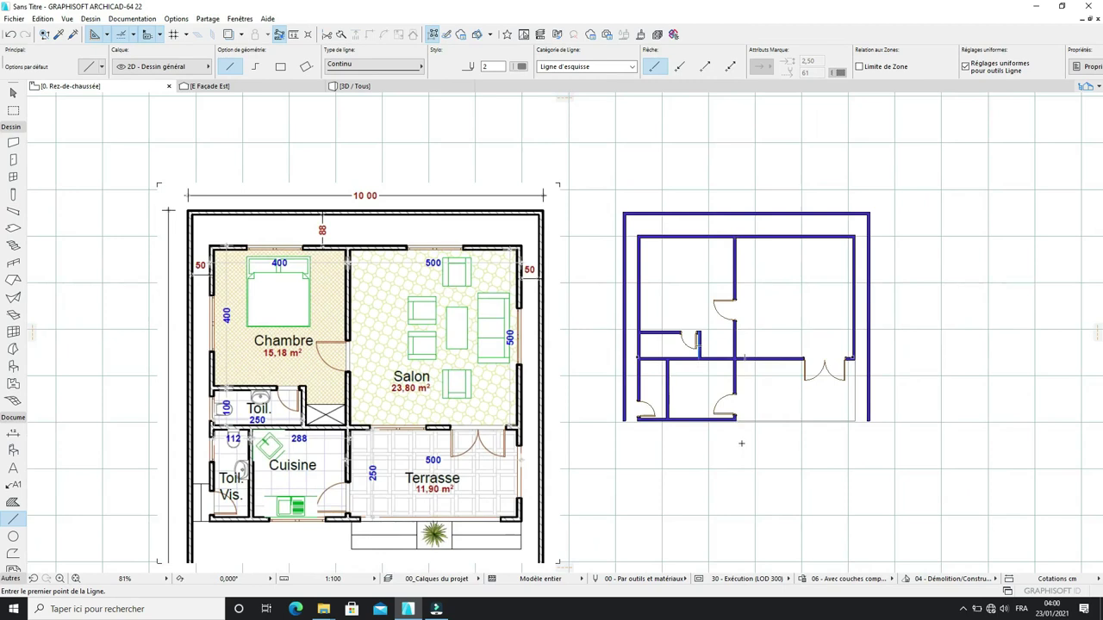
# Step: Open the 3D view and orbit around the house to examine its walls and doors from outside and above
pyautogui.press('F3')
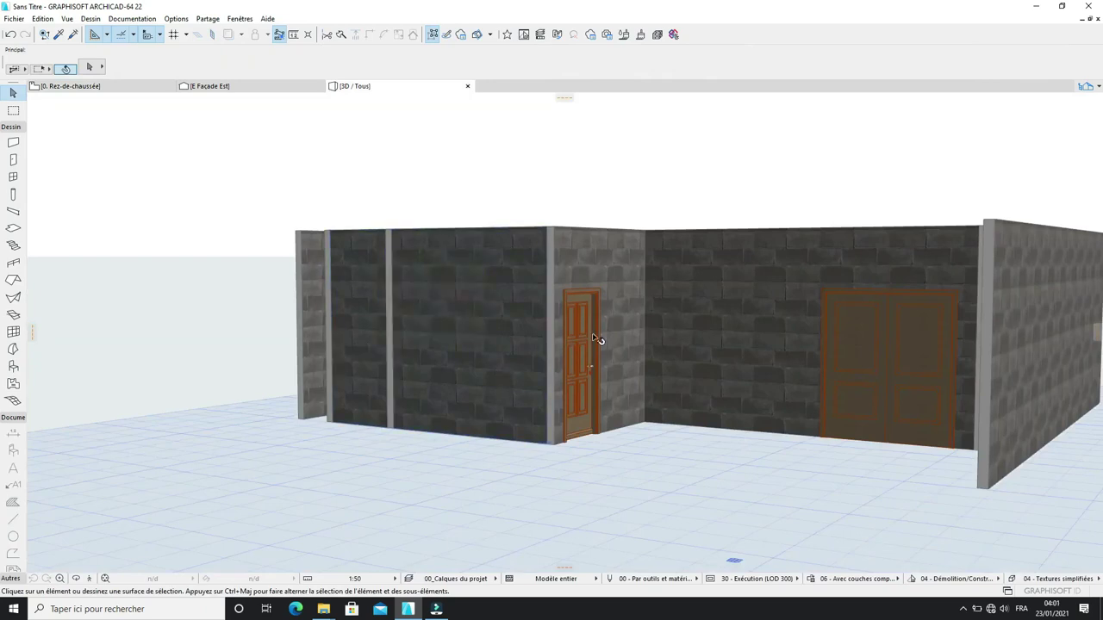
pyautogui.scroll(-1, 342, 315)
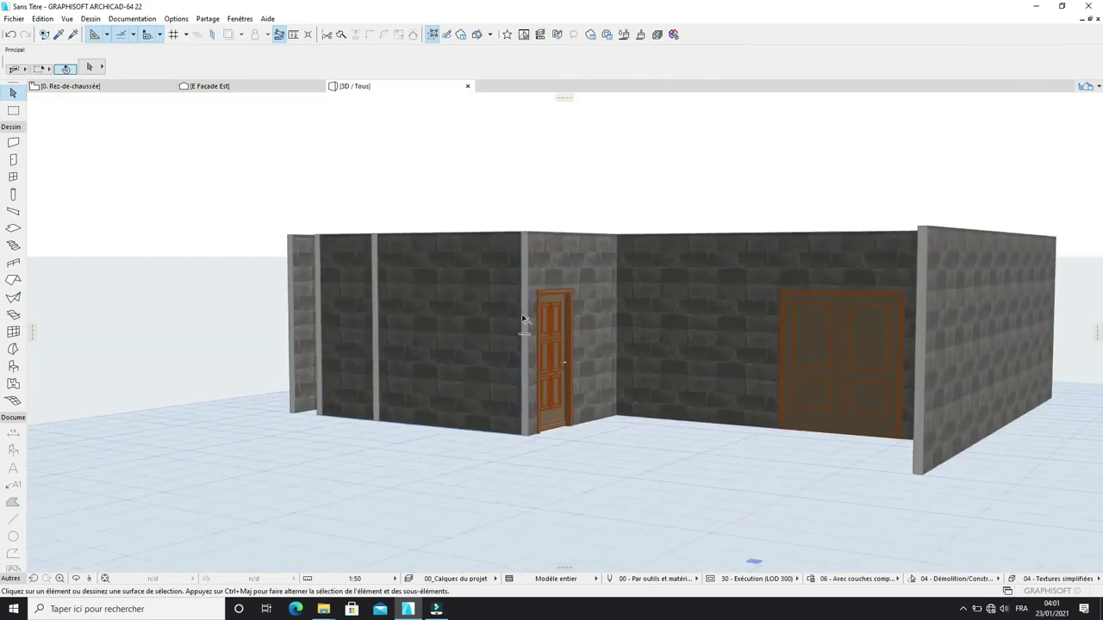
pyautogui.moveTo(652, 293)
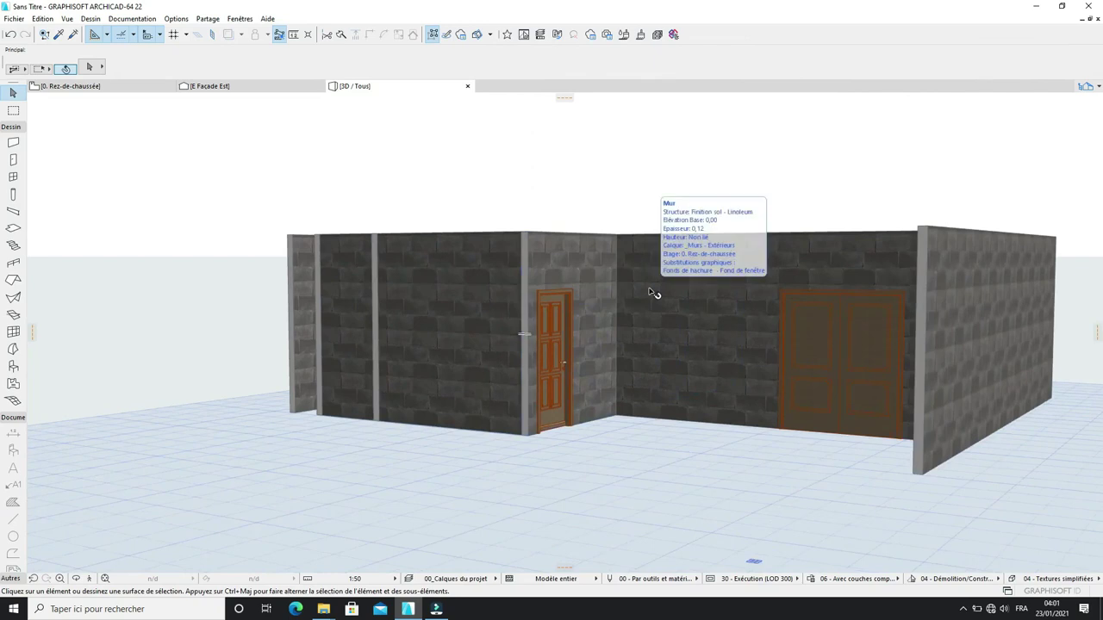
pyautogui.scroll(-2, 652, 293)
pyautogui.scroll(4, 692, 296)
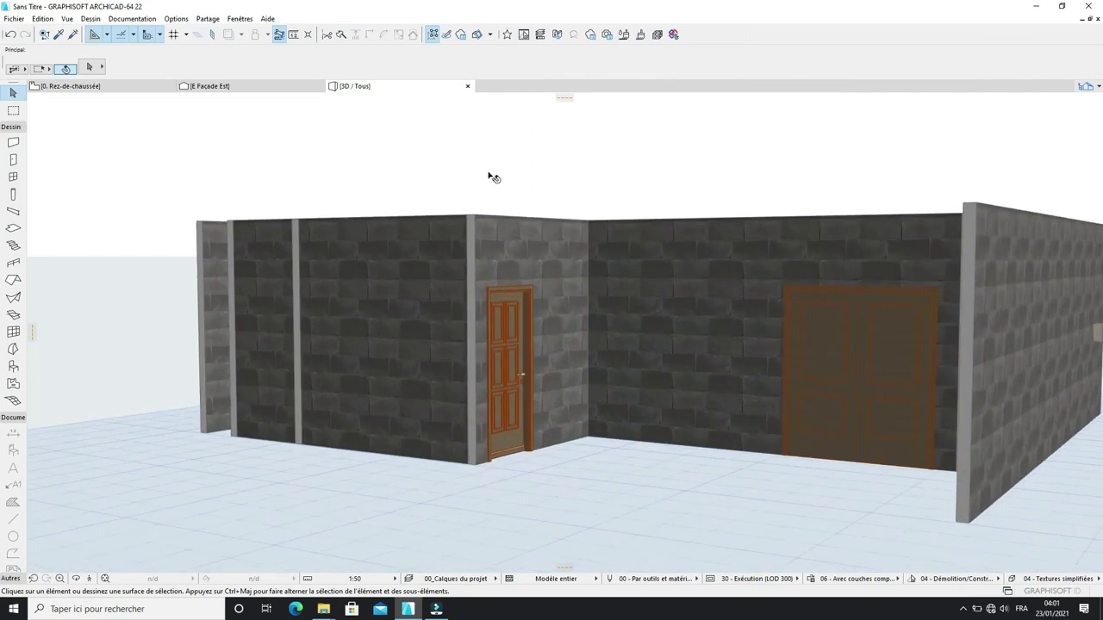
pyautogui.rightClick(492, 178)
pyautogui.click(420, 153)
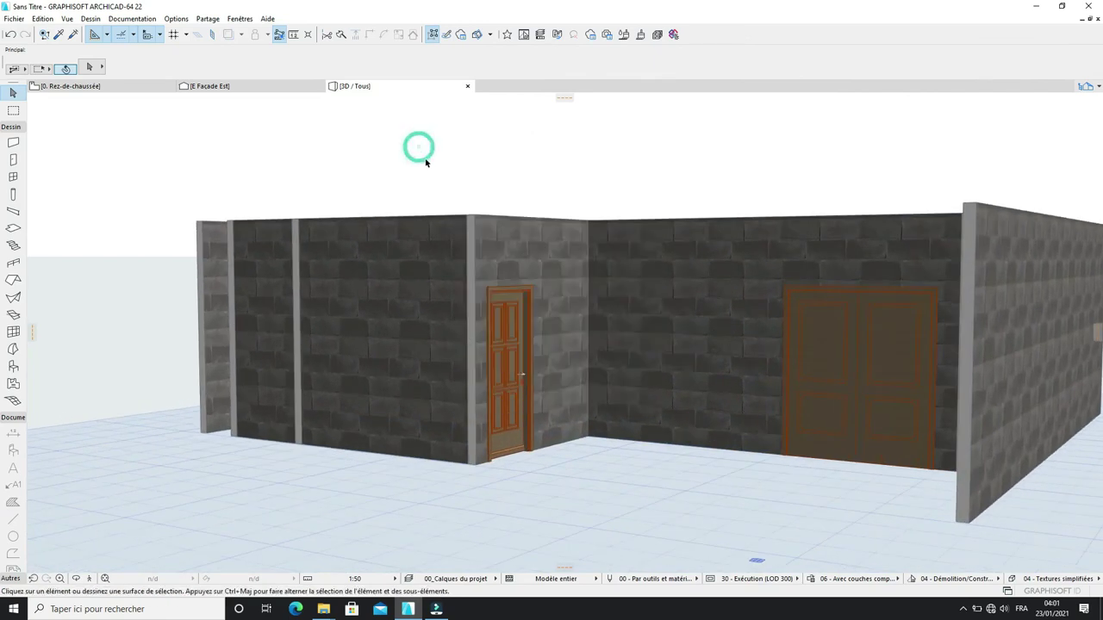
pyautogui.rightClick(425, 160)
pyautogui.click(466, 358)
pyautogui.moveTo(457, 352); pyautogui.dragTo(462, 325)
pyautogui.moveTo(592, 330); pyautogui.dragTo(690, 341)
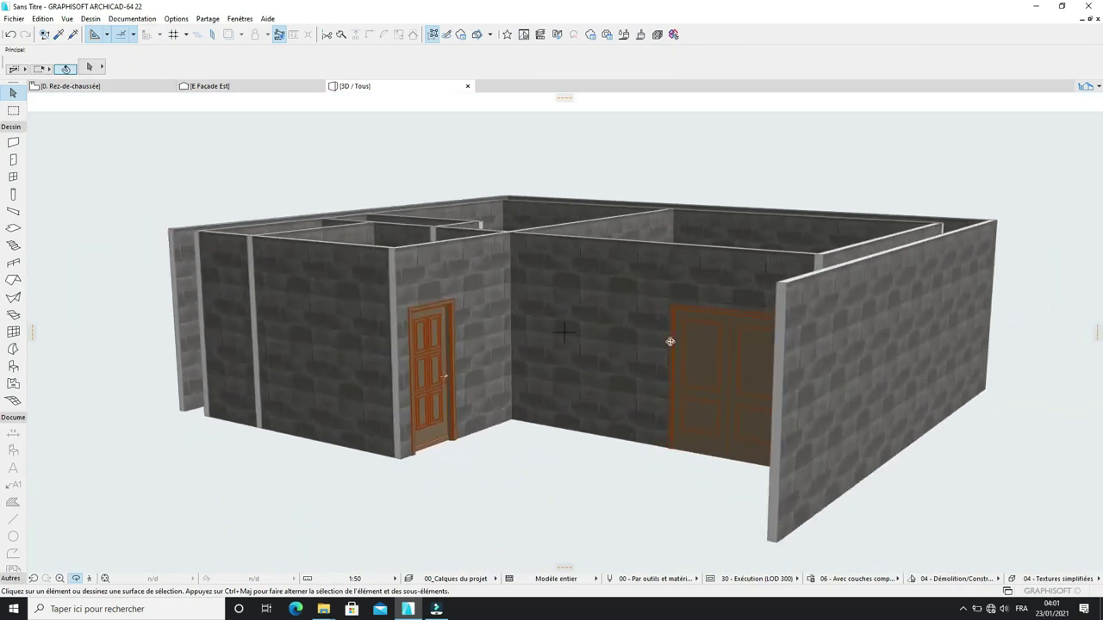
pyautogui.scroll(1, 634, 345)
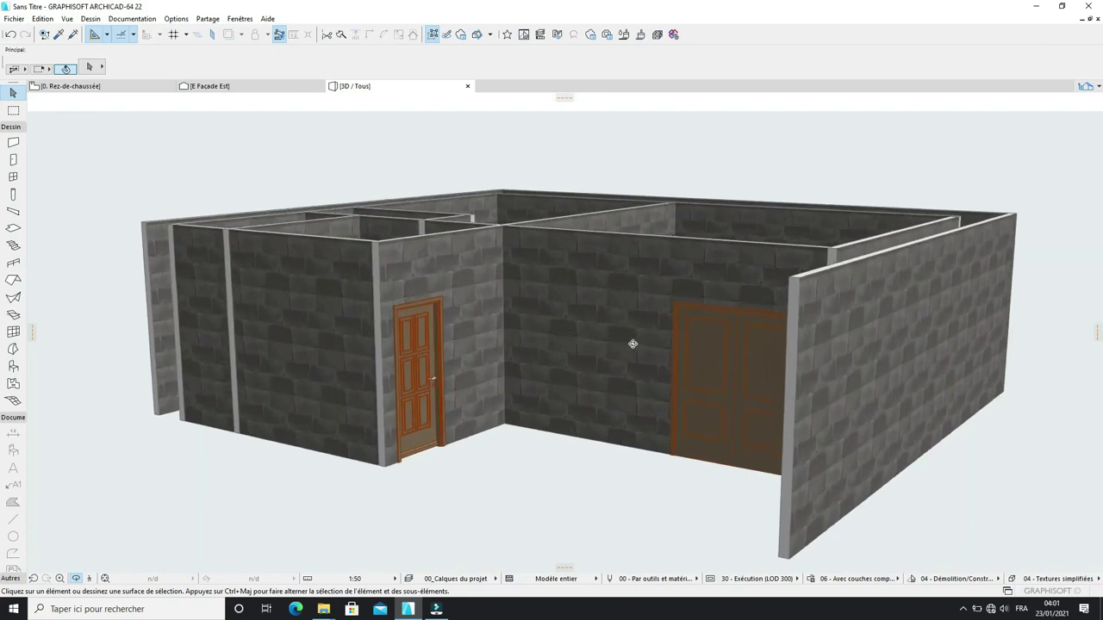
pyautogui.moveTo(616, 323); pyautogui.dragTo(668, 332)
pyautogui.moveTo(719, 304); pyautogui.dragTo(605, 353)
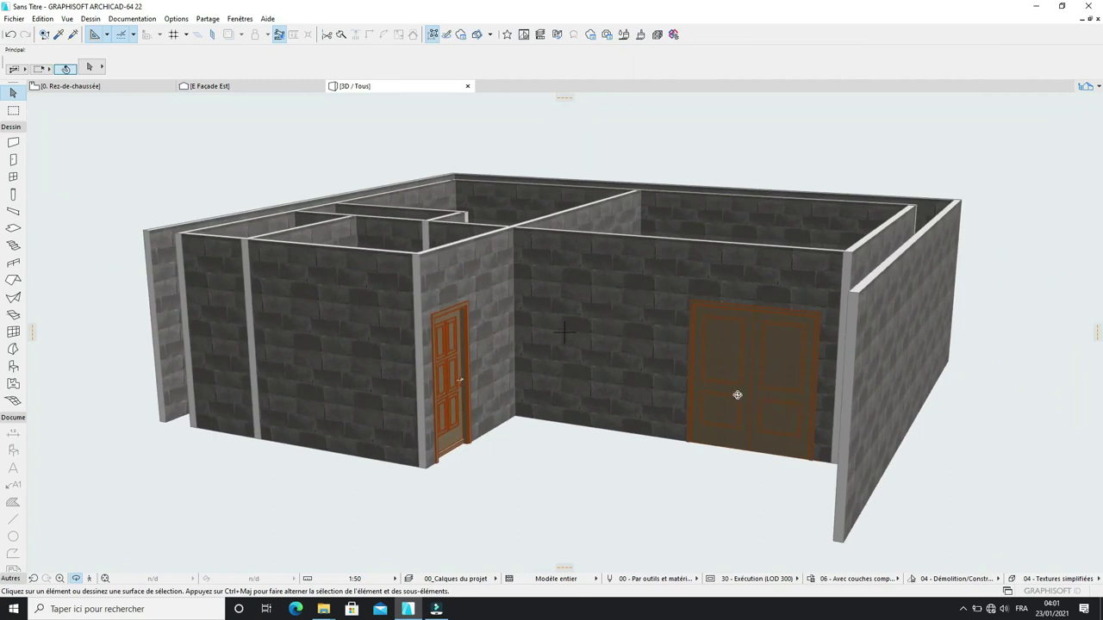
# Step: Select all walls in 3D, override their surfaces with Appareillage - Pierre taillé, and orbit out to check the stone finish
pyautogui.press('w')
pyautogui.hotkey('ctrl', 'a')
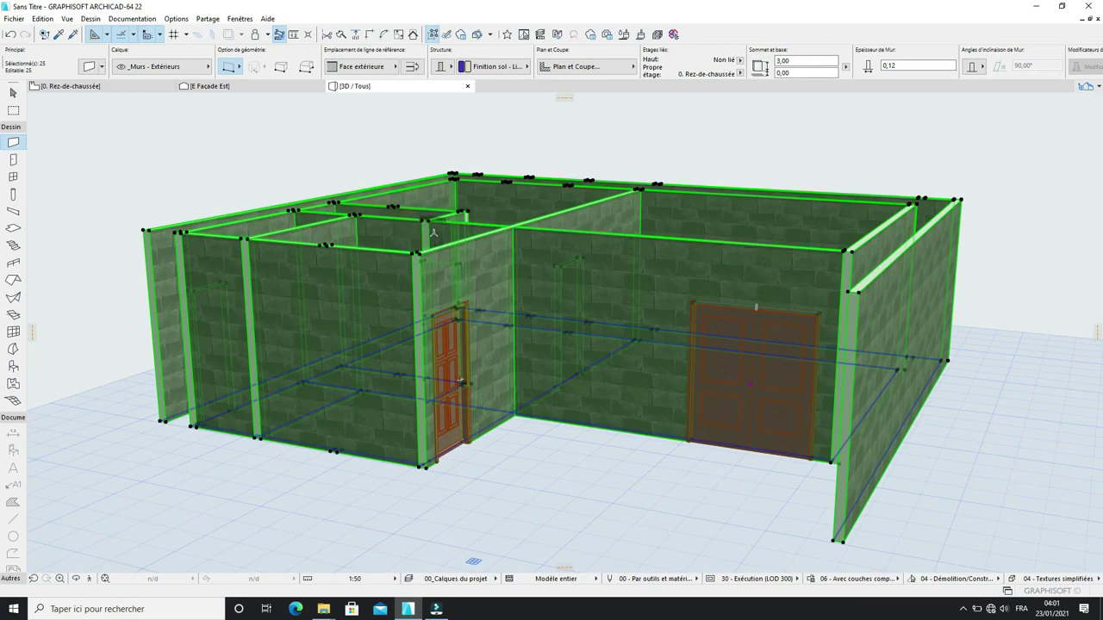
pyautogui.click(89, 69)
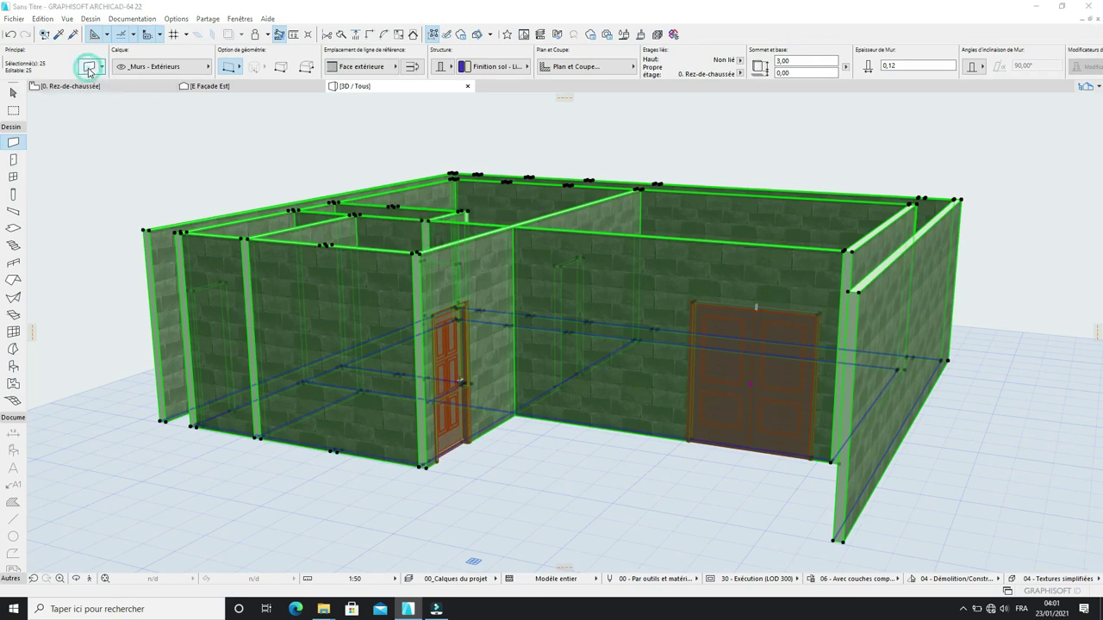
pyautogui.click(673, 33)
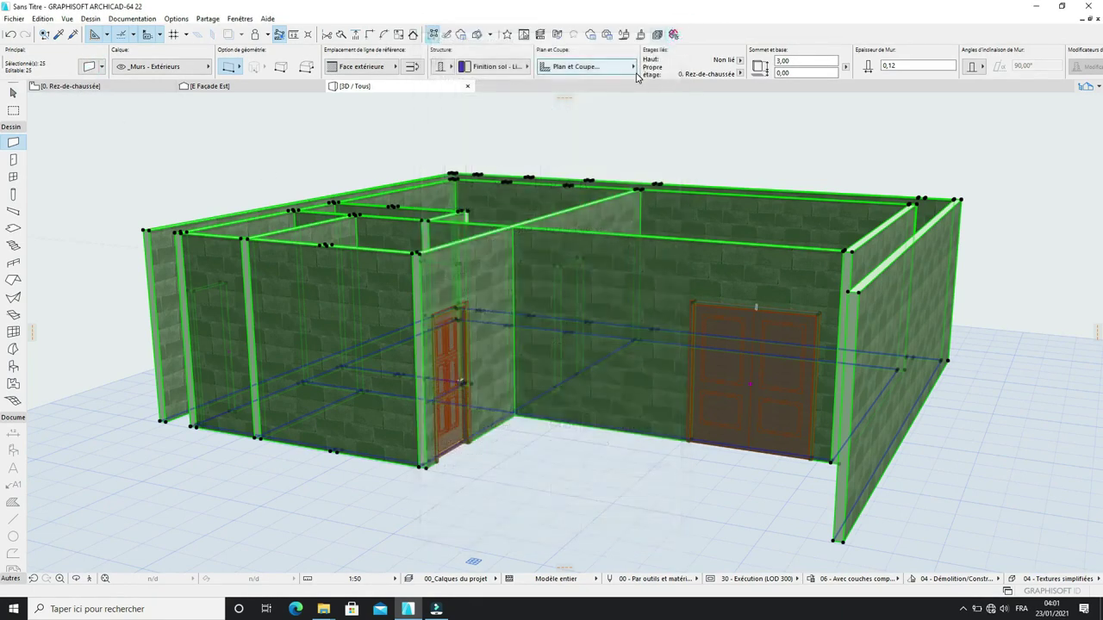
pyautogui.hotkey('ctrl', 't')
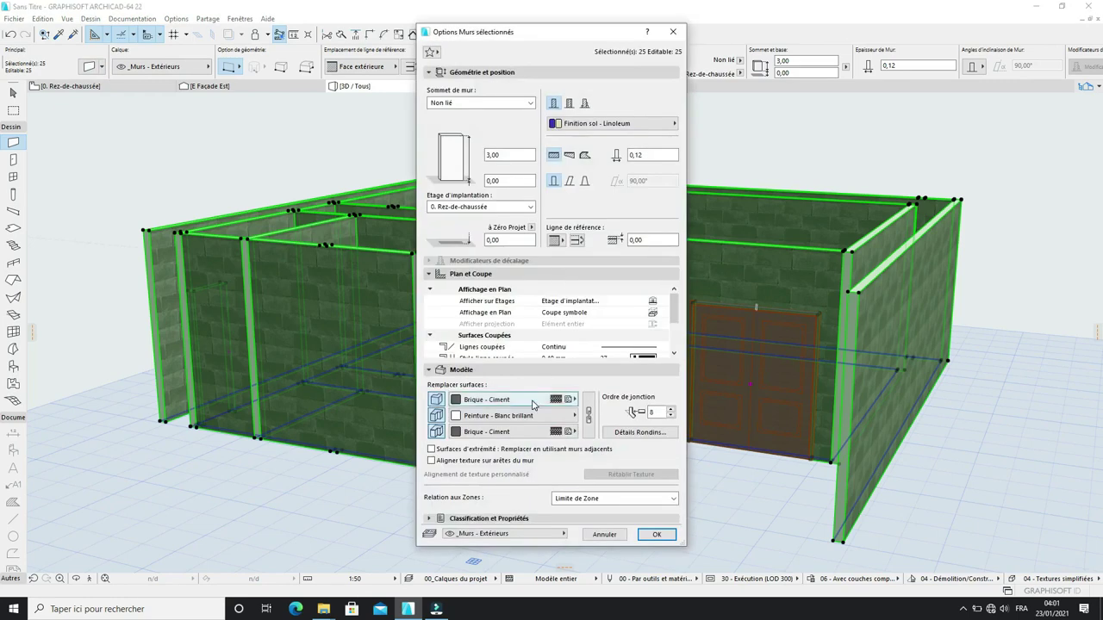
pyautogui.click(532, 401)
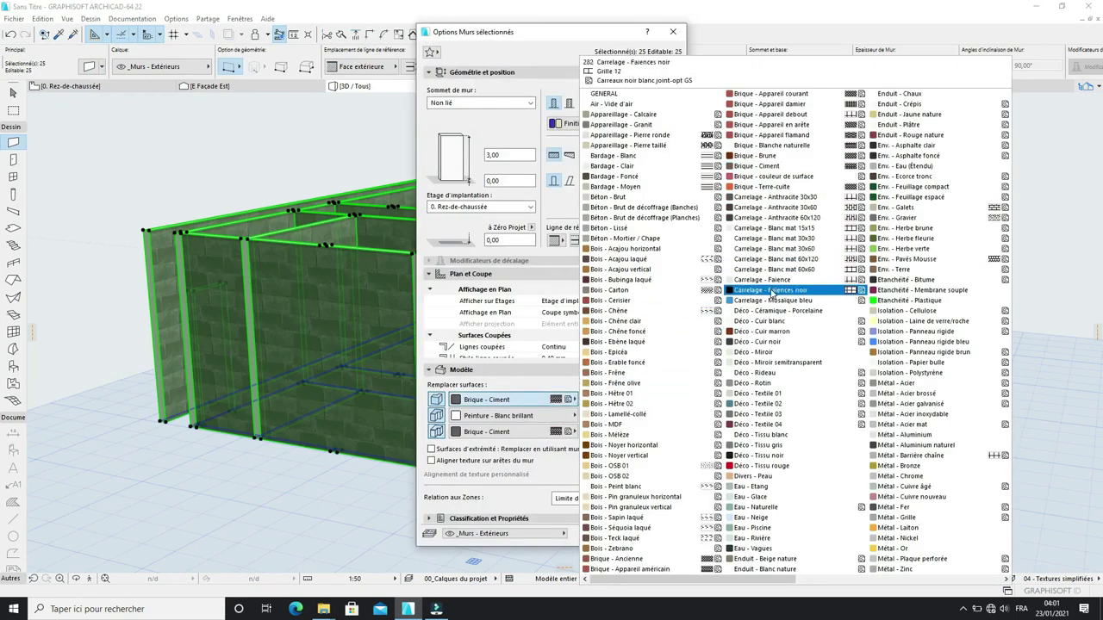
pyautogui.click(658, 145)
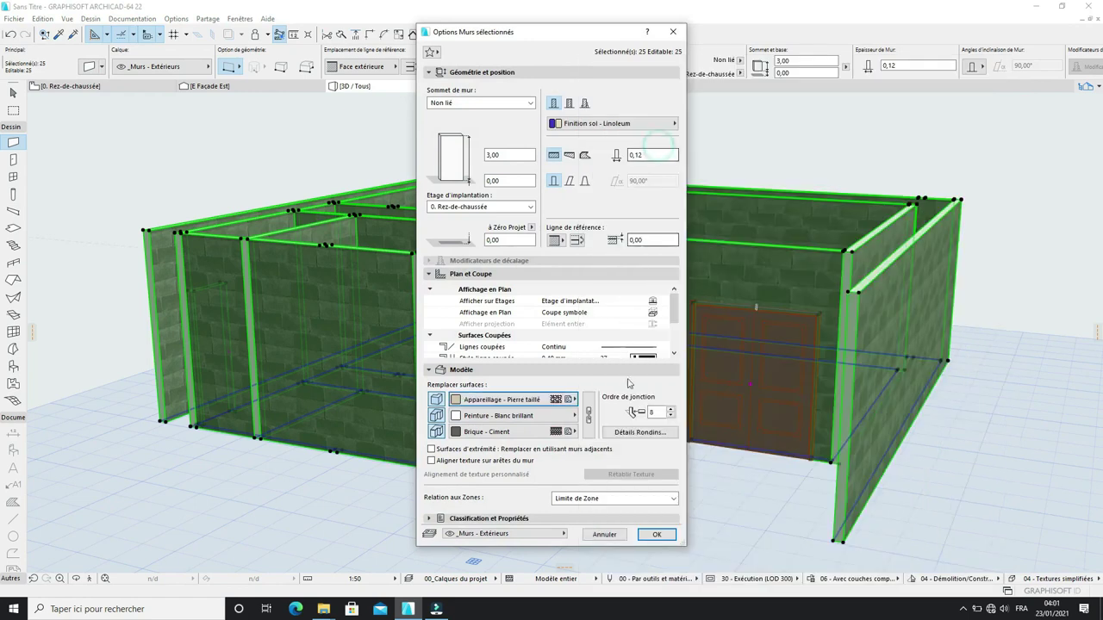
pyautogui.click(656, 534)
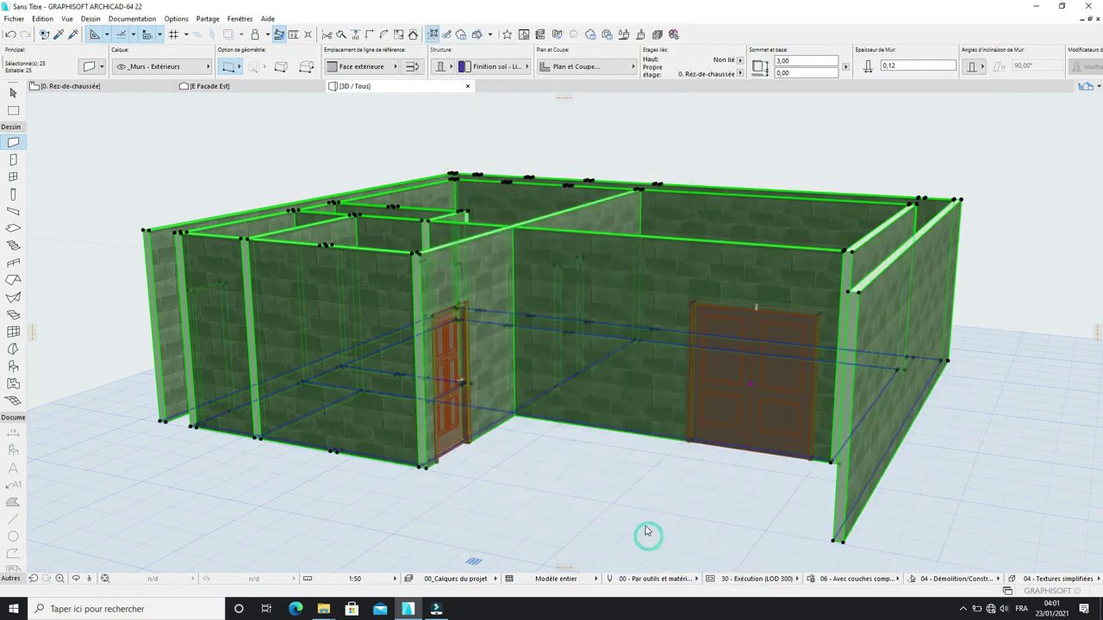
pyautogui.scroll(3, 590, 306)
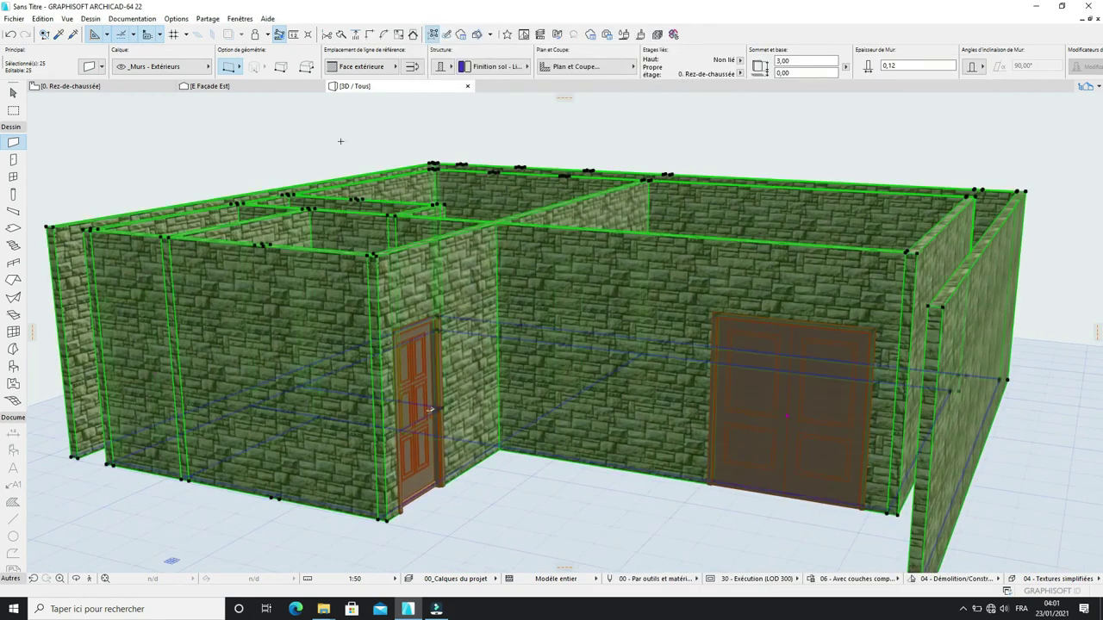
pyautogui.rightClick(338, 140)
pyautogui.click(366, 337)
pyautogui.moveTo(498, 401)
pyautogui.mouseDown()
pyautogui.moveTo(508, 401)
pyautogui.moveTo(455, 360)
pyautogui.moveTo(532, 409)
pyautogui.moveTo(362, 278)
pyautogui.moveTo(588, 425)
pyautogui.moveTo(314, 483)
pyautogui.mouseUp()
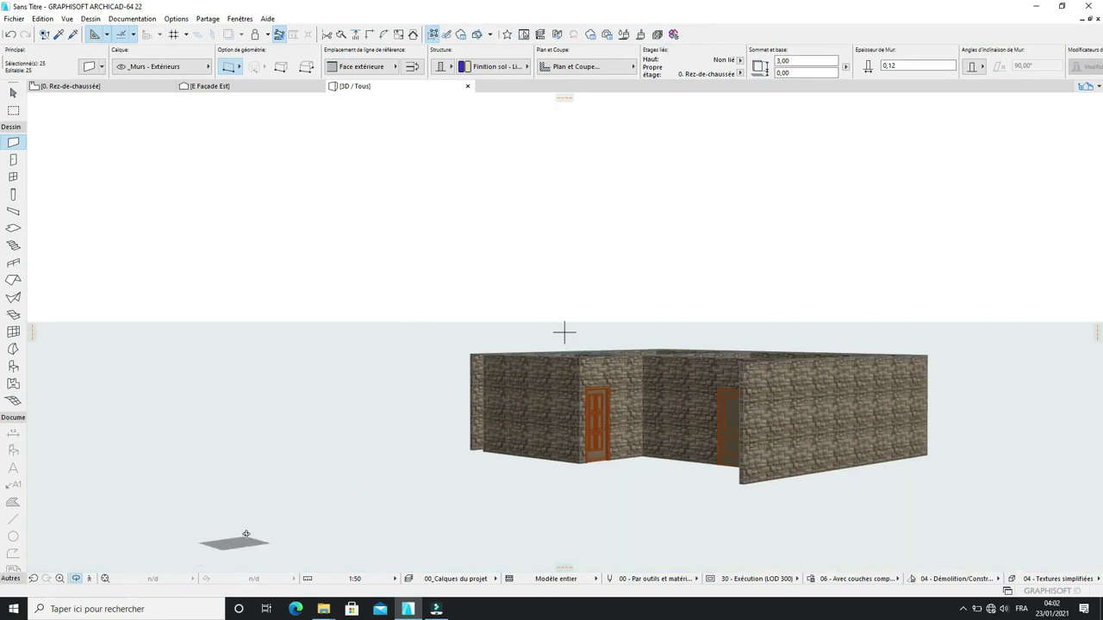
# Step: Enclose the drawn house in the ground-floor plan with an all-storey marquee and show only that zone in 3D
pyautogui.press('F2')
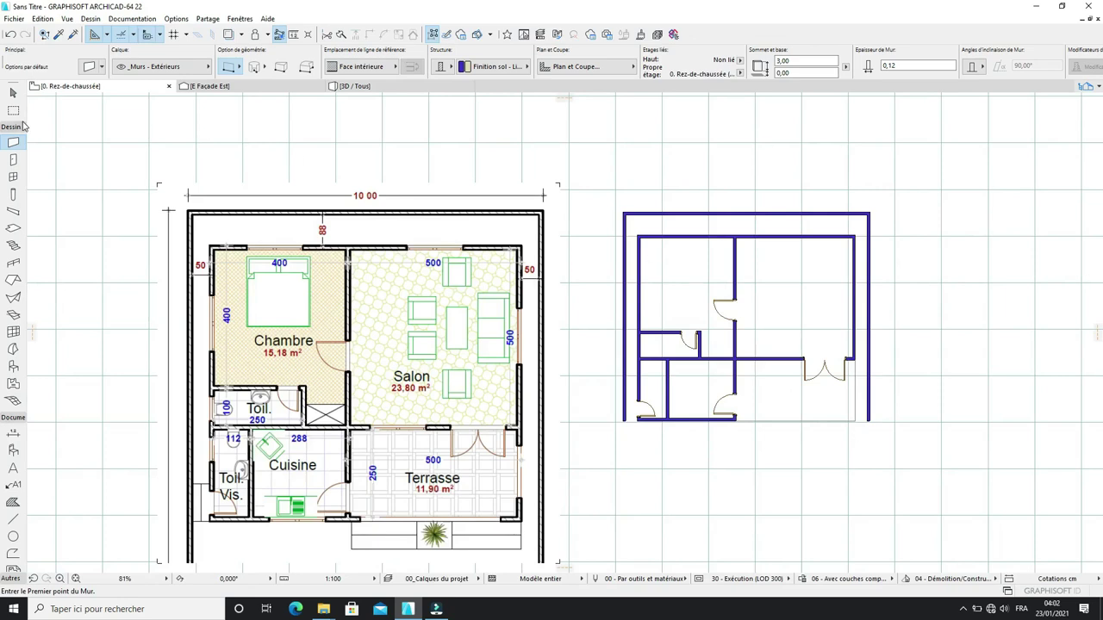
pyautogui.click(13, 111)
pyautogui.click(607, 193)
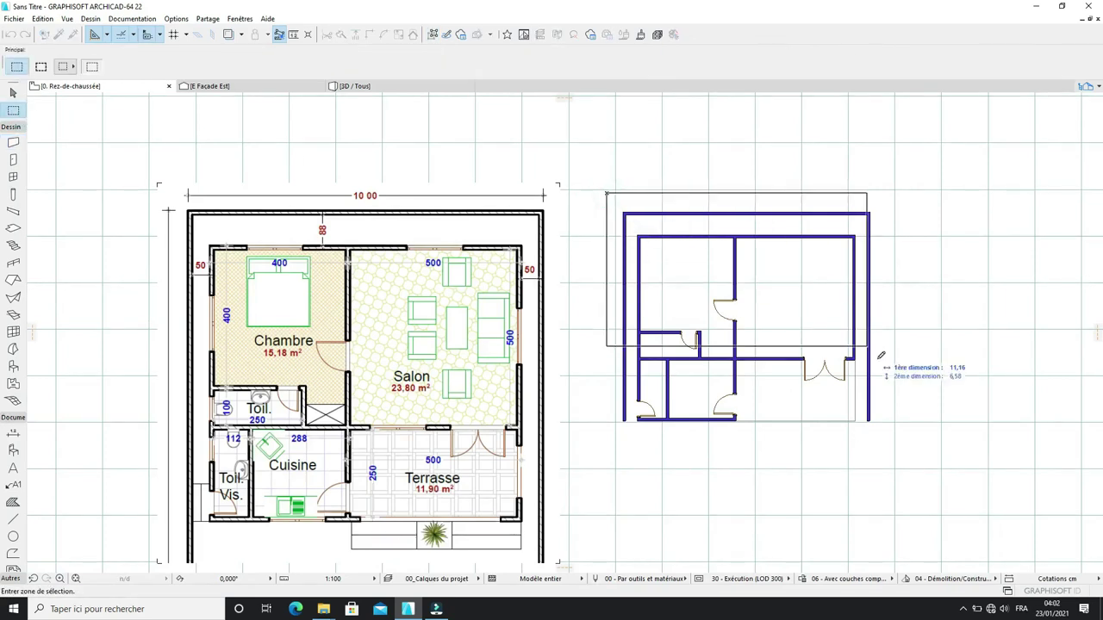
pyautogui.press('Escape')
pyautogui.scroll(-3, 742, 446)
pyautogui.scroll(2, 929, 407)
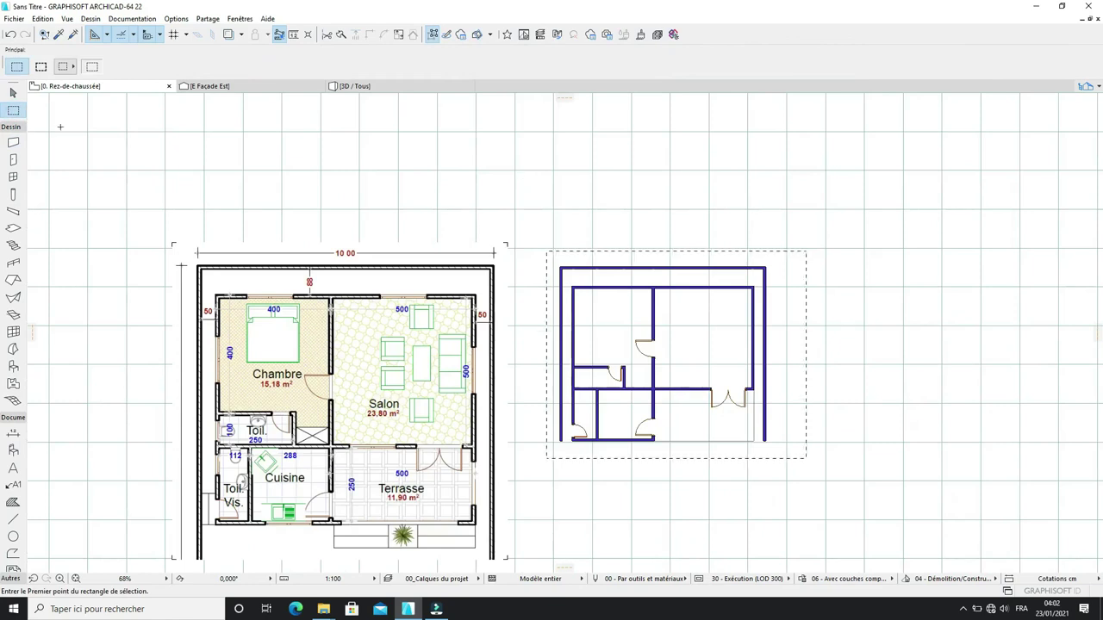
pyautogui.scroll(1, 801, 431)
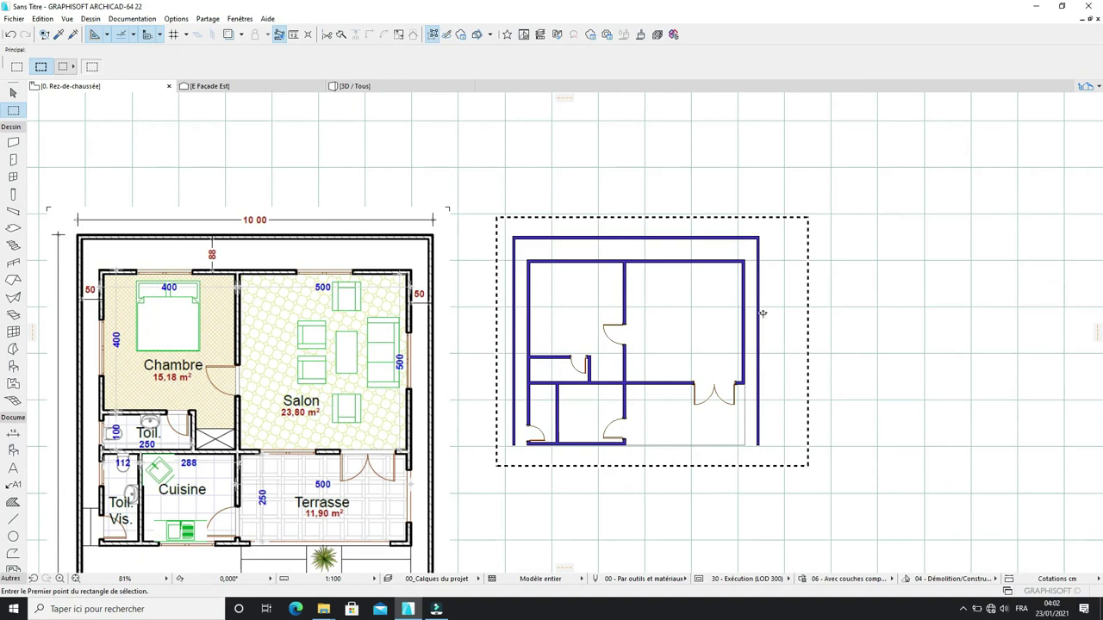
pyautogui.rightClick(834, 511)
pyautogui.click(818, 526)
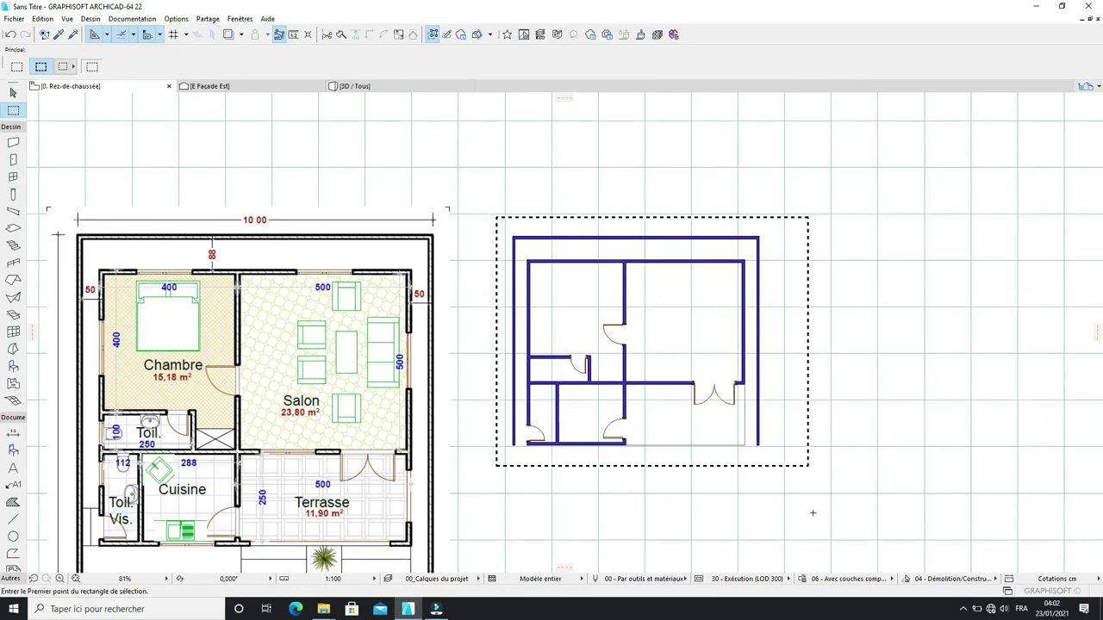
pyautogui.press('F5')
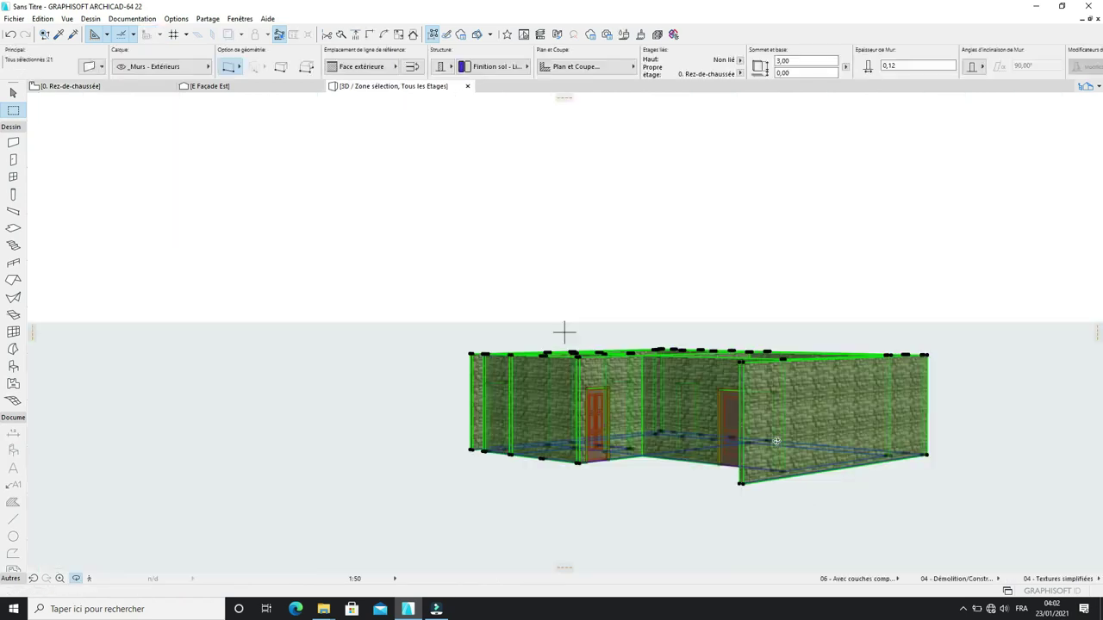
# Step: Select all walls in the zone's 3D view and override their linked surfaces with Appareillage - Calcaire
pyautogui.scroll(3, 807, 466)
pyautogui.keyDown('shift'); pyautogui.moveTo(807, 467); pyautogui.dragTo(624, 318, button='middle'); pyautogui.keyUp('shift')
pyautogui.scroll(6, 536, 386)
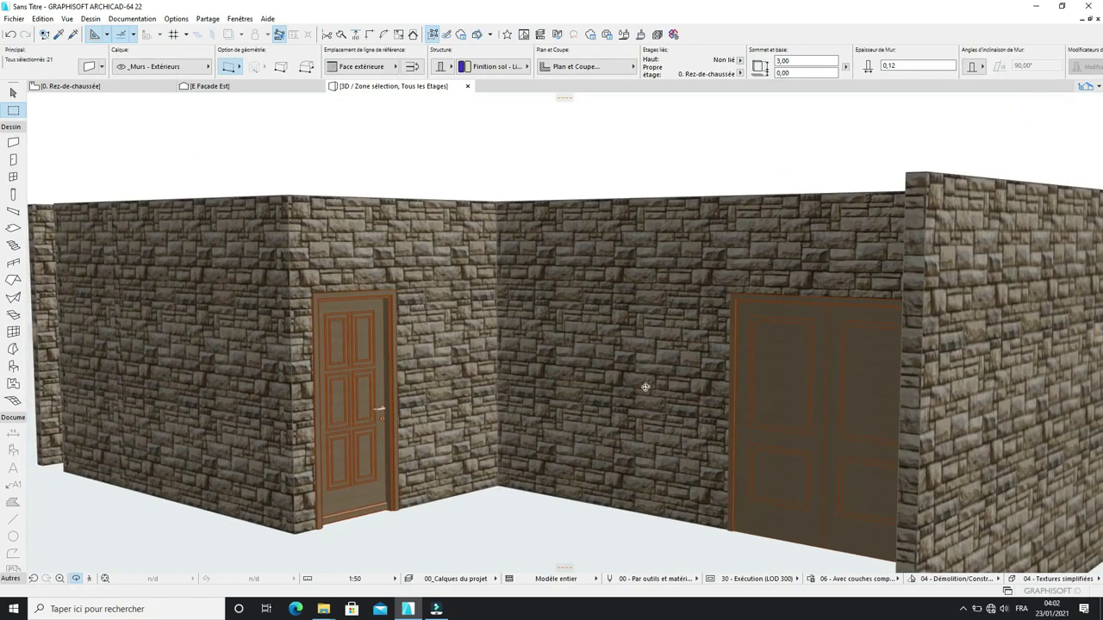
pyautogui.hotkey('ctrl', 'a')
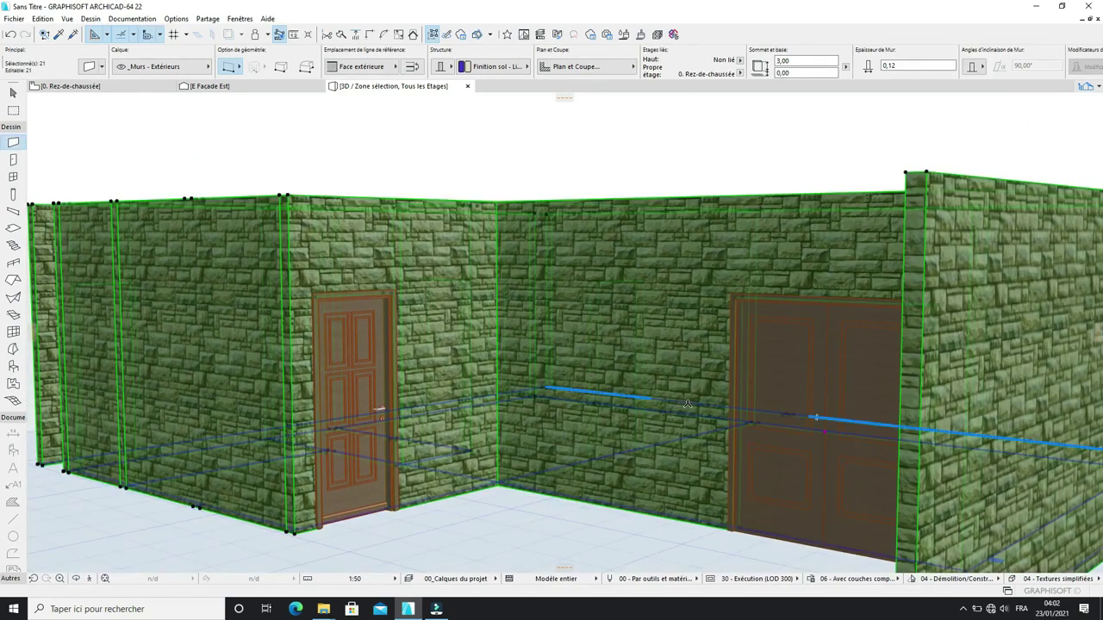
pyautogui.hotkey('ctrl', 't')
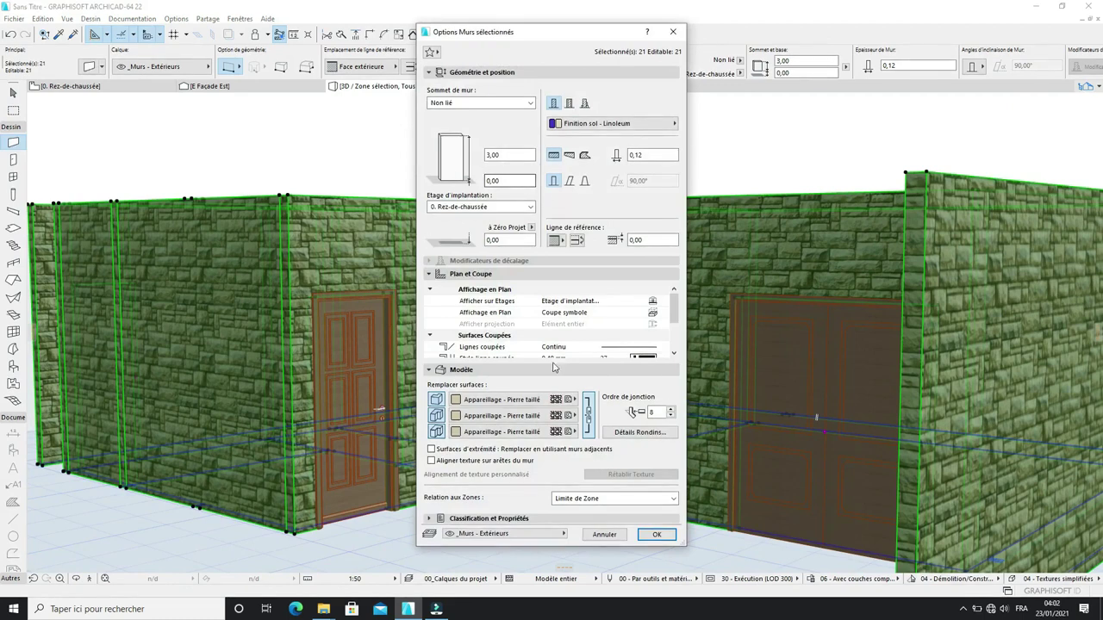
pyautogui.click(515, 400)
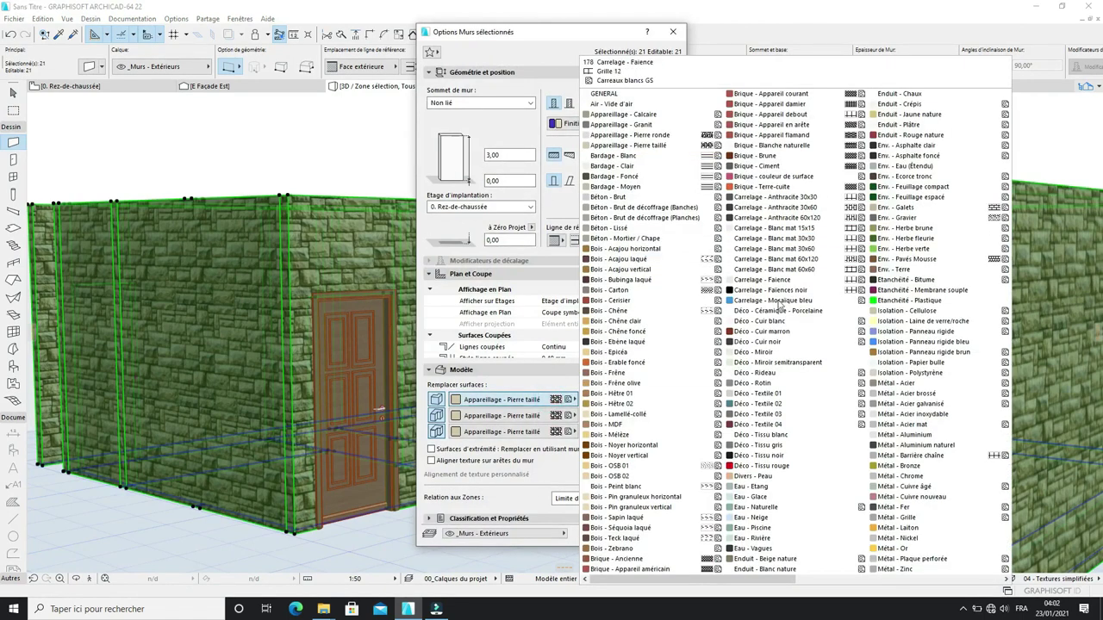
pyautogui.click(655, 114)
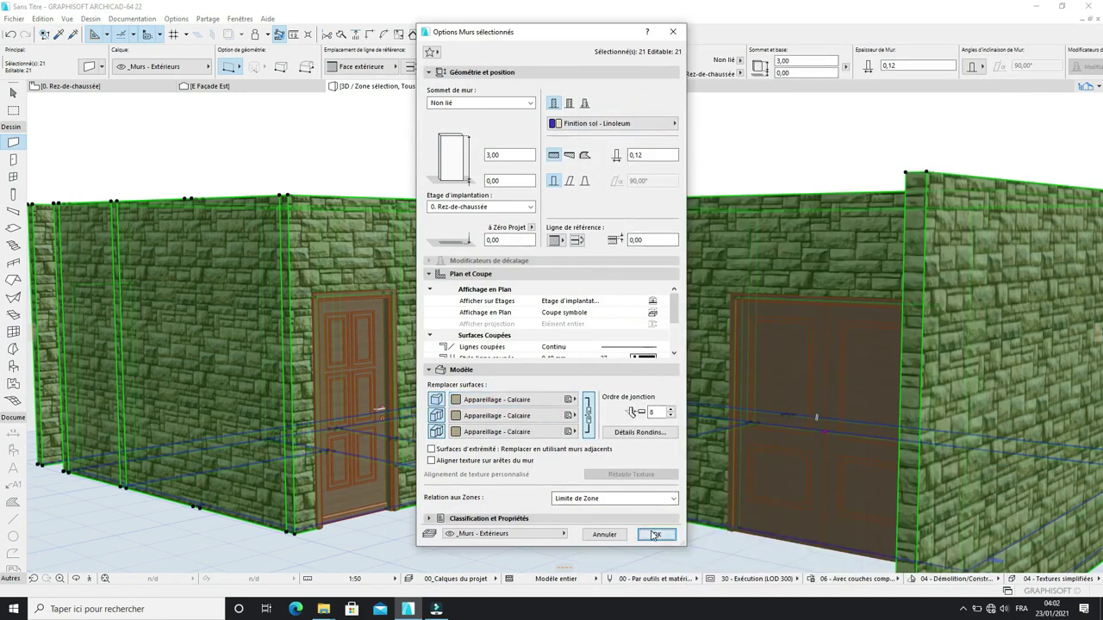
pyautogui.click(655, 535)
pyautogui.press('Escape')
pyautogui.scroll(3, 548, 150)
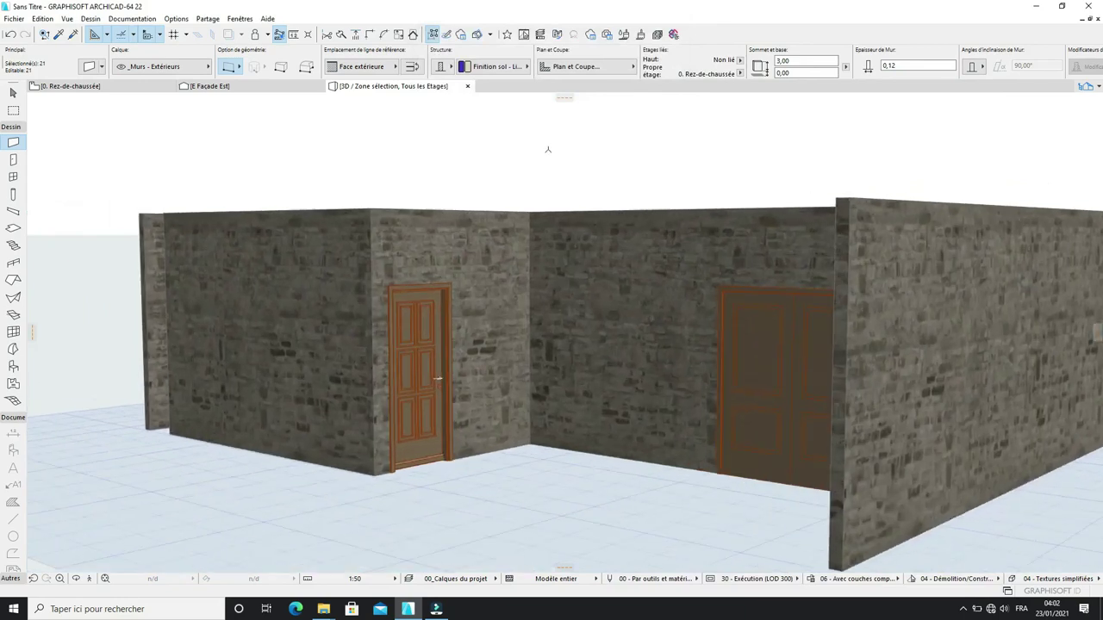
# Step: Orbit around the limestone-clad house in 3D to check it, and return to the house in the ground-floor plan
pyautogui.hotkey('ctrl', 'a')
pyautogui.press('Escape')
pyautogui.rightClick(409, 142)
pyautogui.click(492, 343)
pyautogui.moveTo(430, 330); pyautogui.dragTo(735, 386)
pyautogui.press('F2')
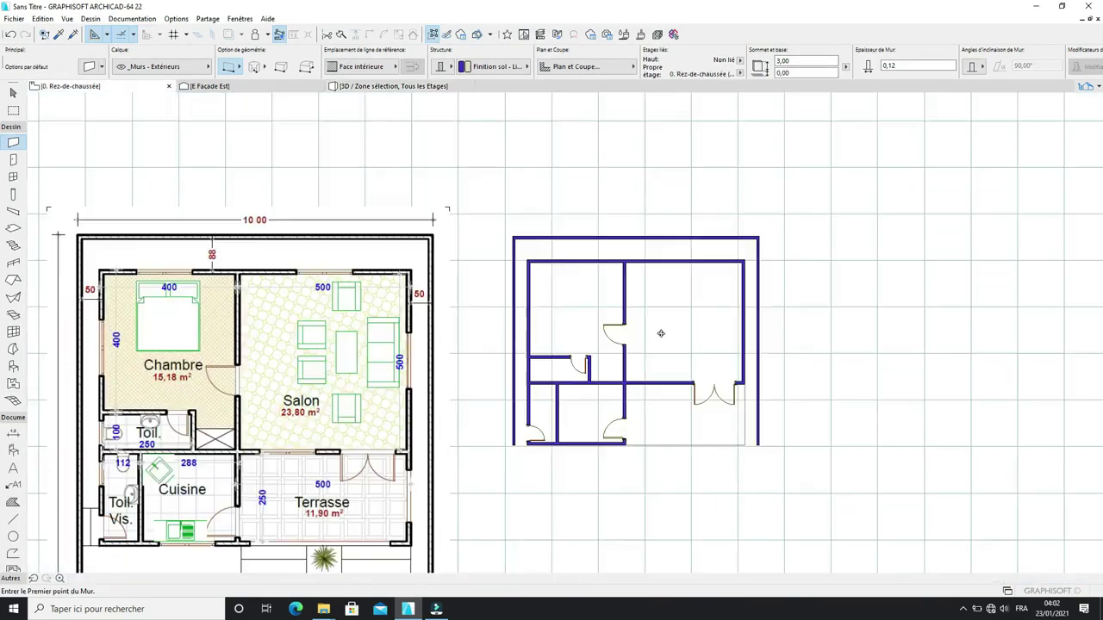
pyautogui.scroll(5, 512, 302)
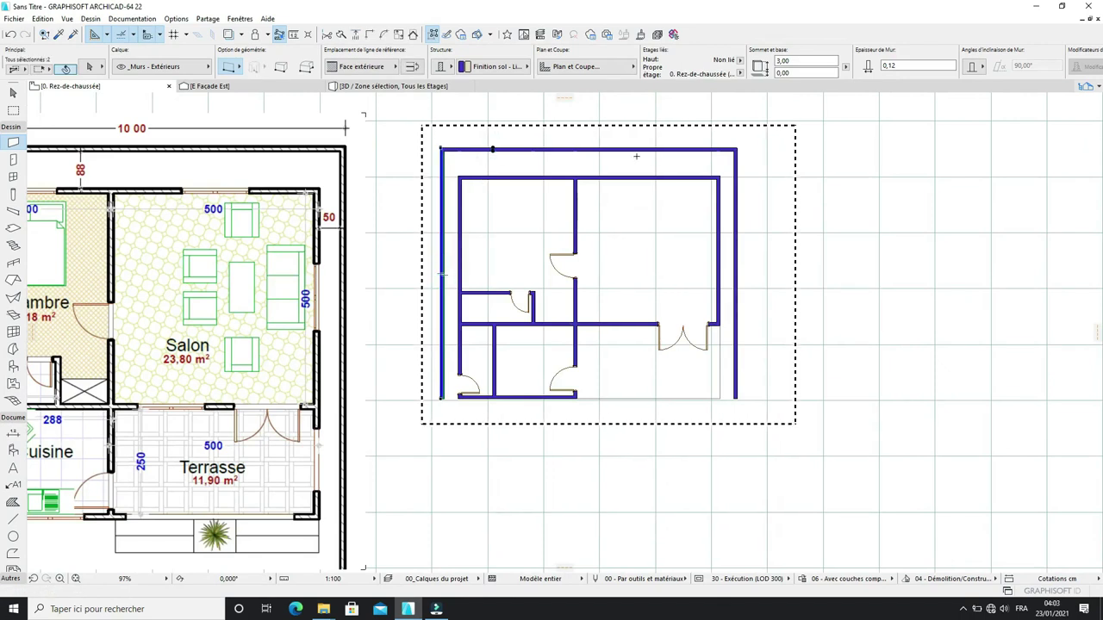
# Step: Select the three outer enclosure walls around the house in the plan and set their height to 1.00 m
pyautogui.click(894, 196)
pyautogui.keyDown('shift'); pyautogui.click(662, 154); pyautogui.keyUp('shift')
pyautogui.keyDown('shift'); pyautogui.click(736, 230); pyautogui.keyUp('shift')
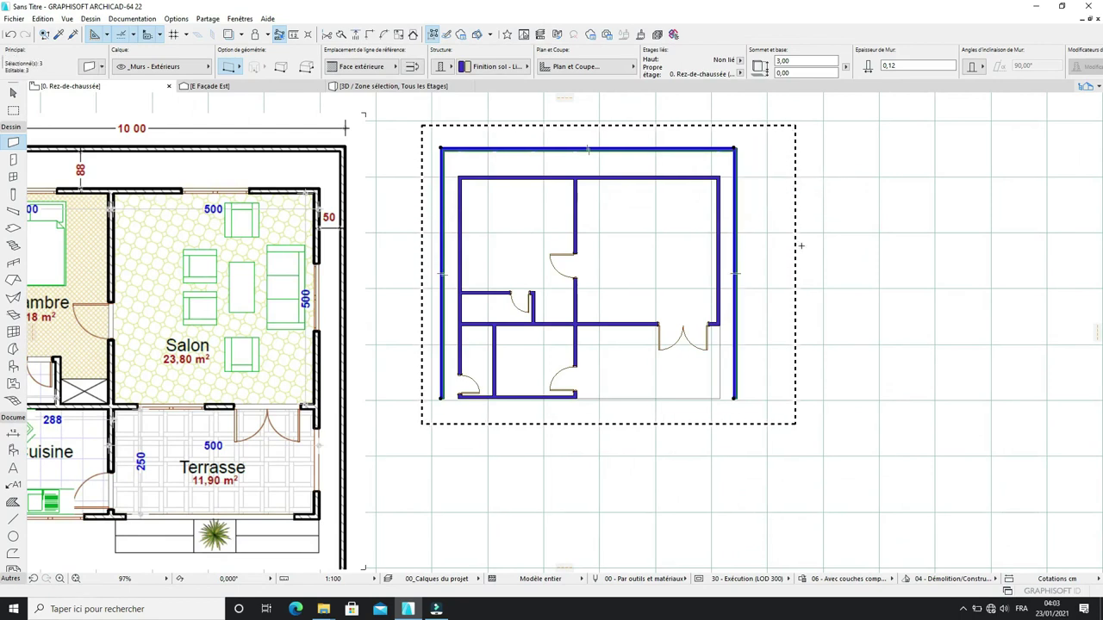
pyautogui.scroll(-3, 778, 251)
pyautogui.scroll(5, 663, 227)
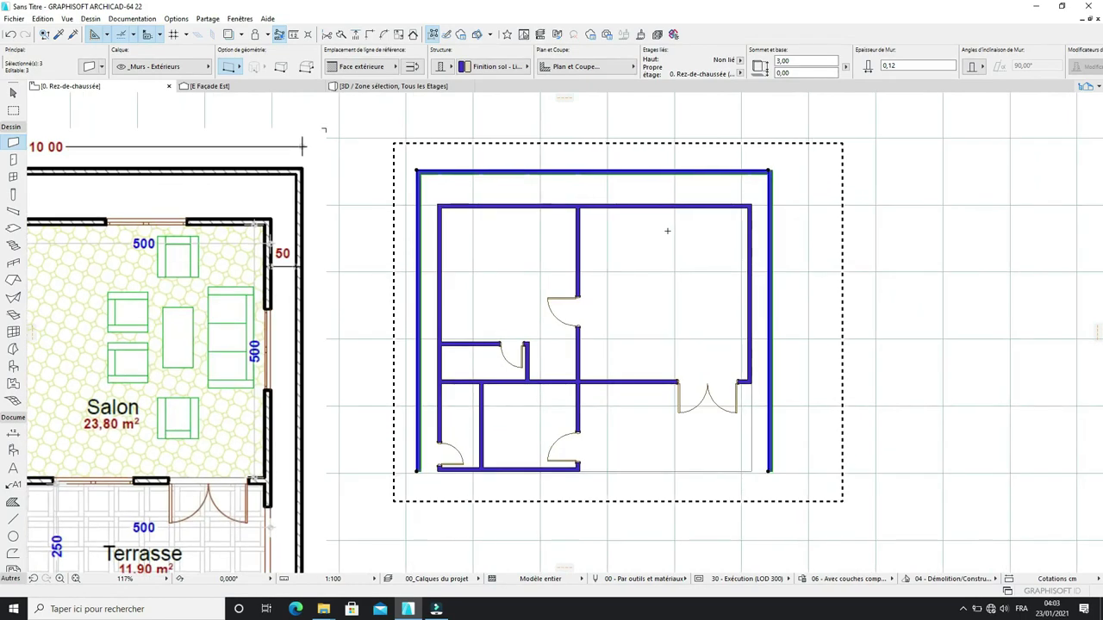
pyautogui.click(88, 66)
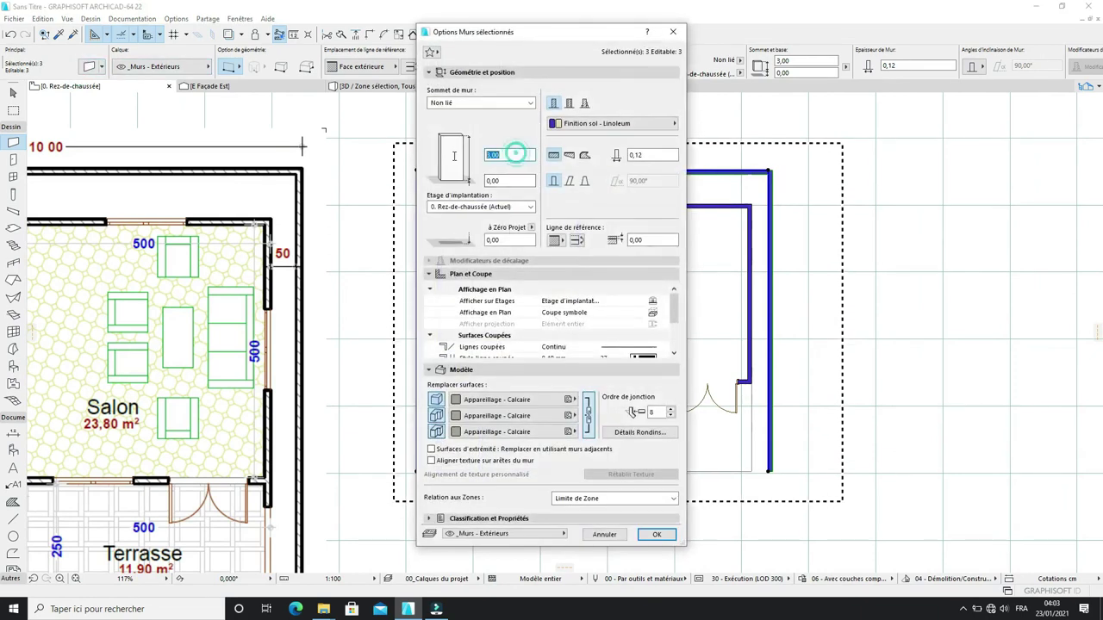
pyautogui.click(657, 535)
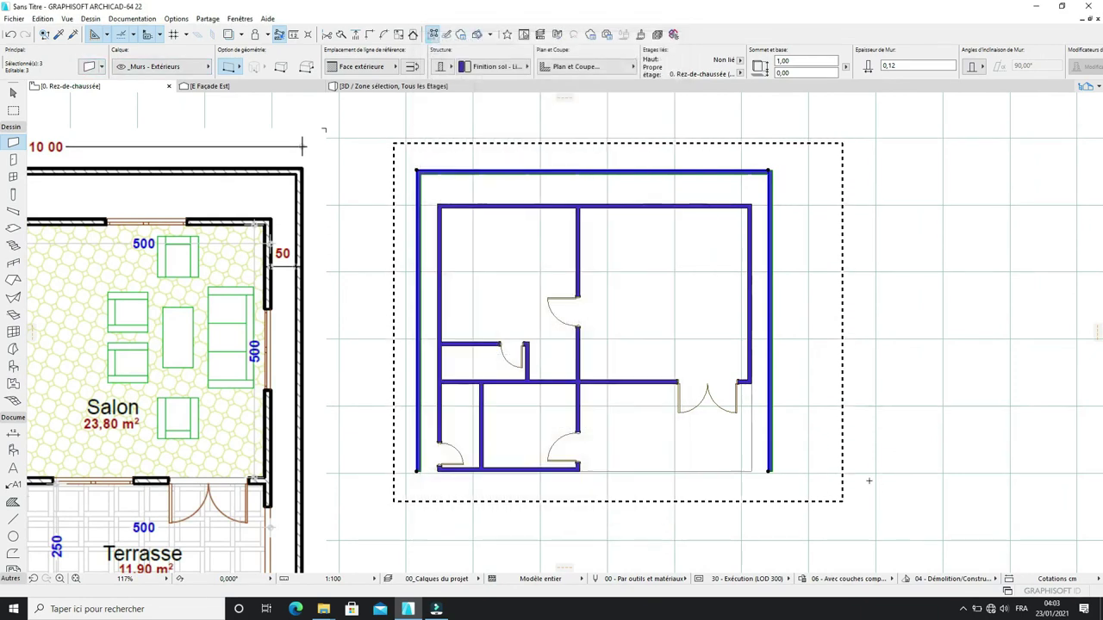
# Step: Show the marquee zone in 3D and orbit around the house to check the lowered enclosure walls
pyautogui.rightClick(882, 502)
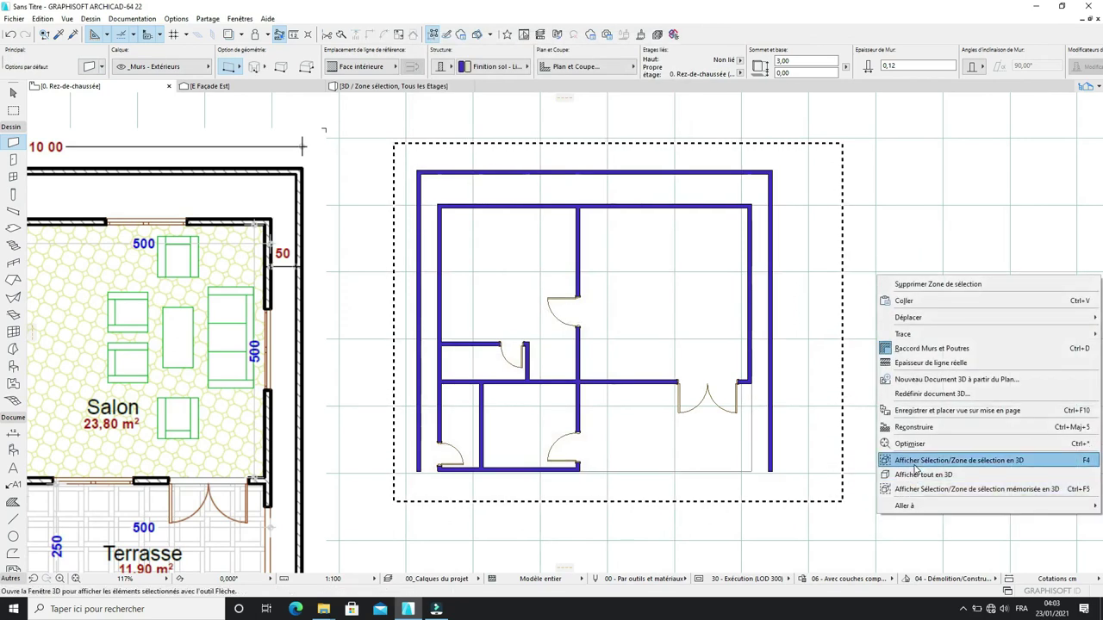
pyautogui.click(915, 461)
pyautogui.keyDown('shift'); pyautogui.moveTo(764, 359); pyautogui.dragTo(887, 413, button='middle'); pyautogui.keyUp('shift')
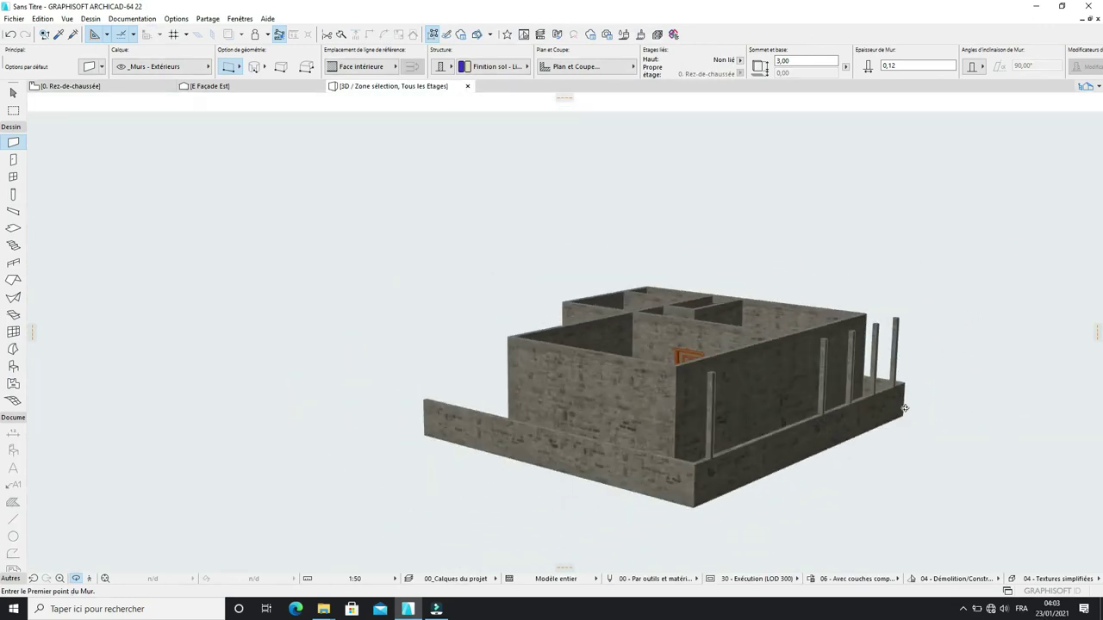
pyautogui.press('F2')
pyautogui.scroll(3, 478, 173)
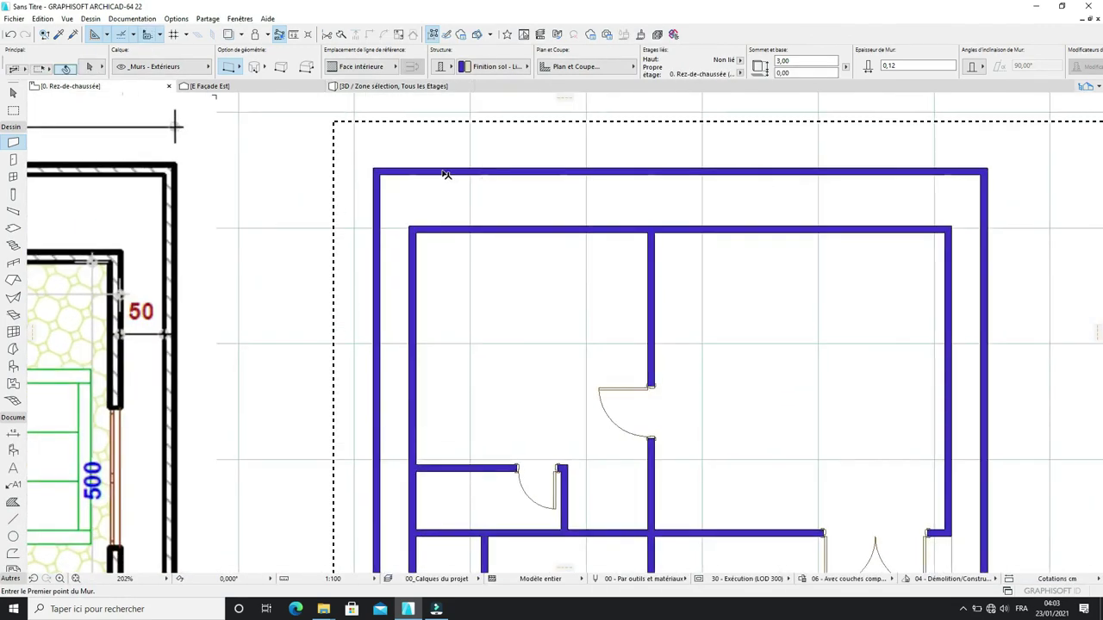
pyautogui.keyDown('shift'); pyautogui.click(415, 173); pyautogui.keyUp('shift')
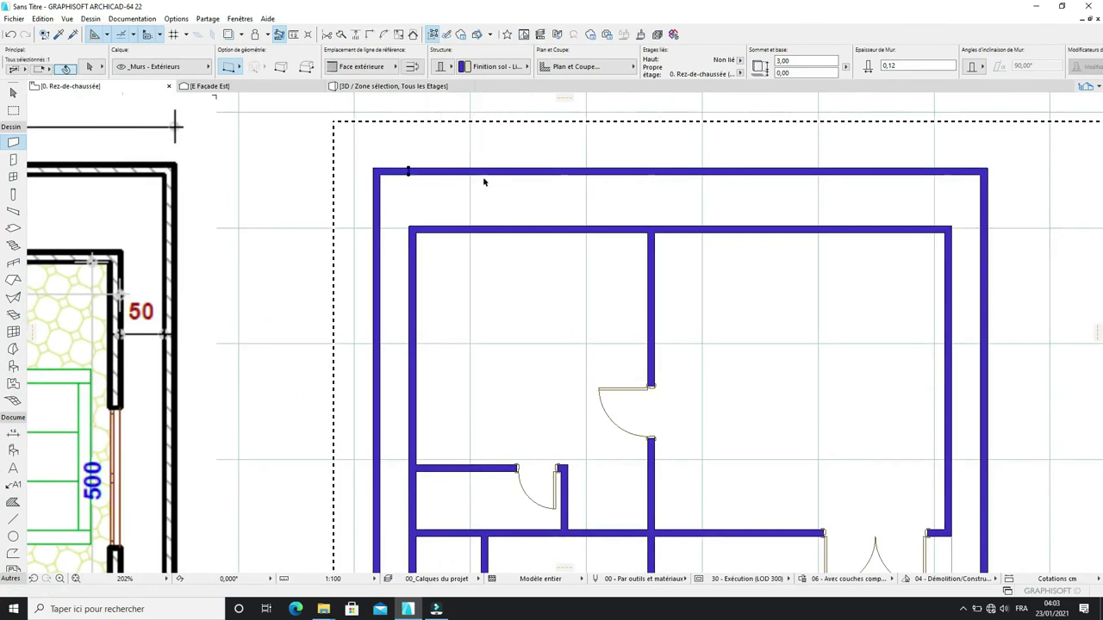
pyautogui.press('Escape')
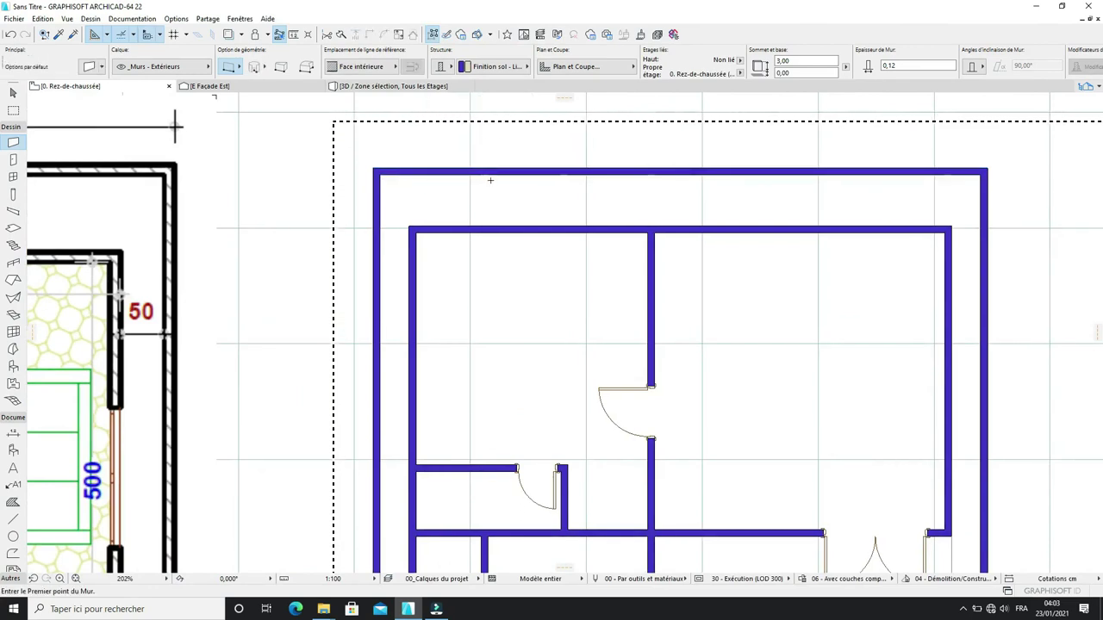
pyautogui.press('F3')
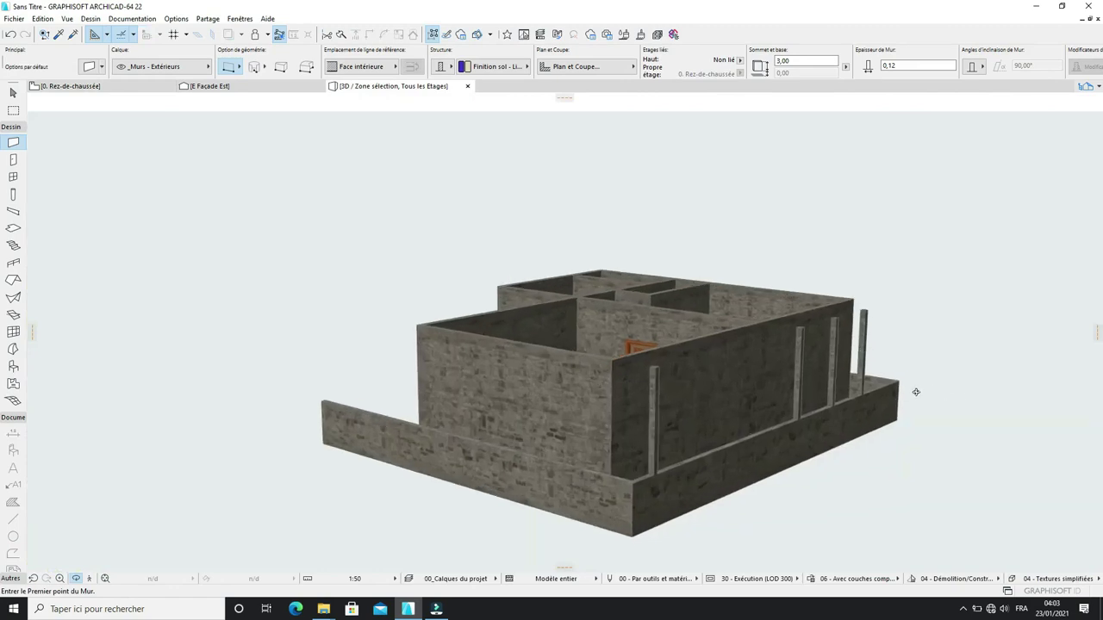
# Step: Delete the four tall leftover wall stubs standing on the low enclosure wall in the 3D view
pyautogui.click(12, 93)
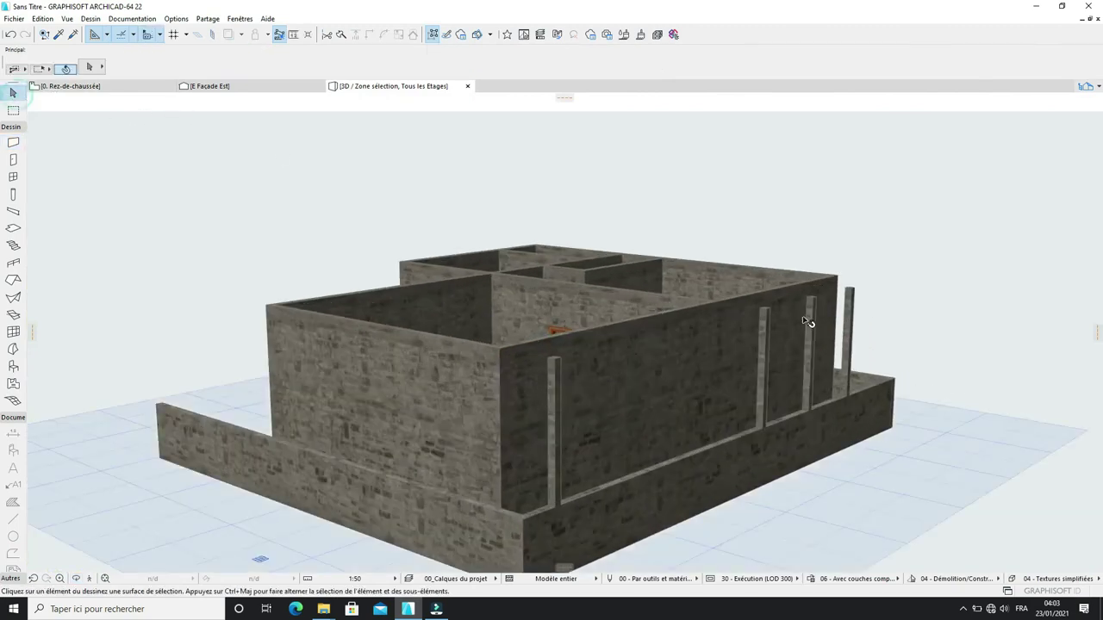
pyautogui.click(764, 328)
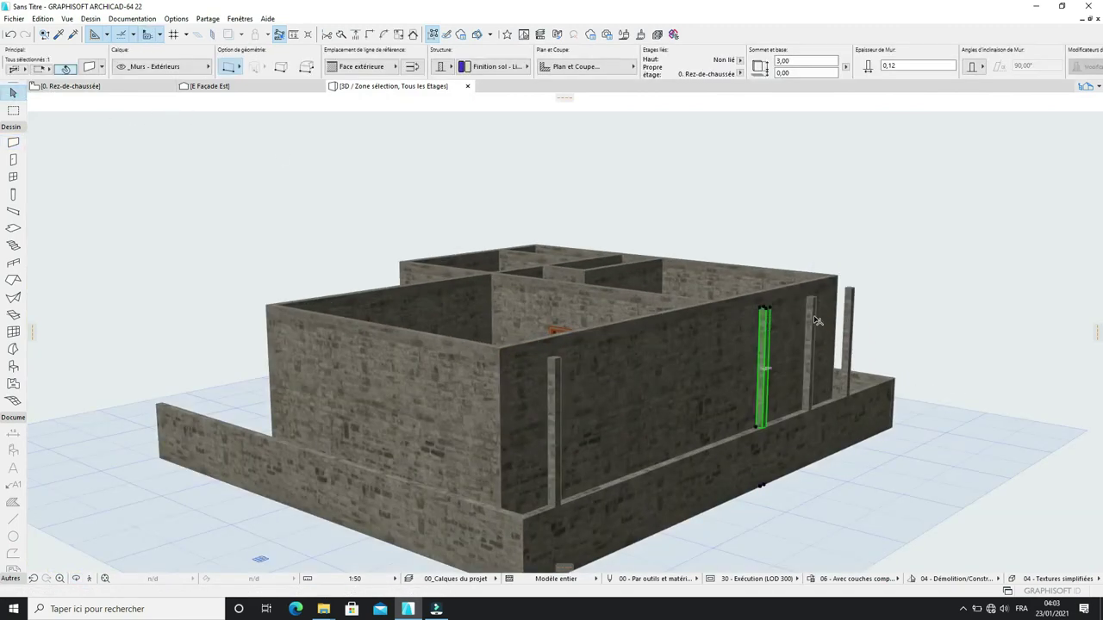
pyautogui.press('Delete')
pyautogui.click(810, 320)
pyautogui.press('Delete')
pyautogui.click(849, 317)
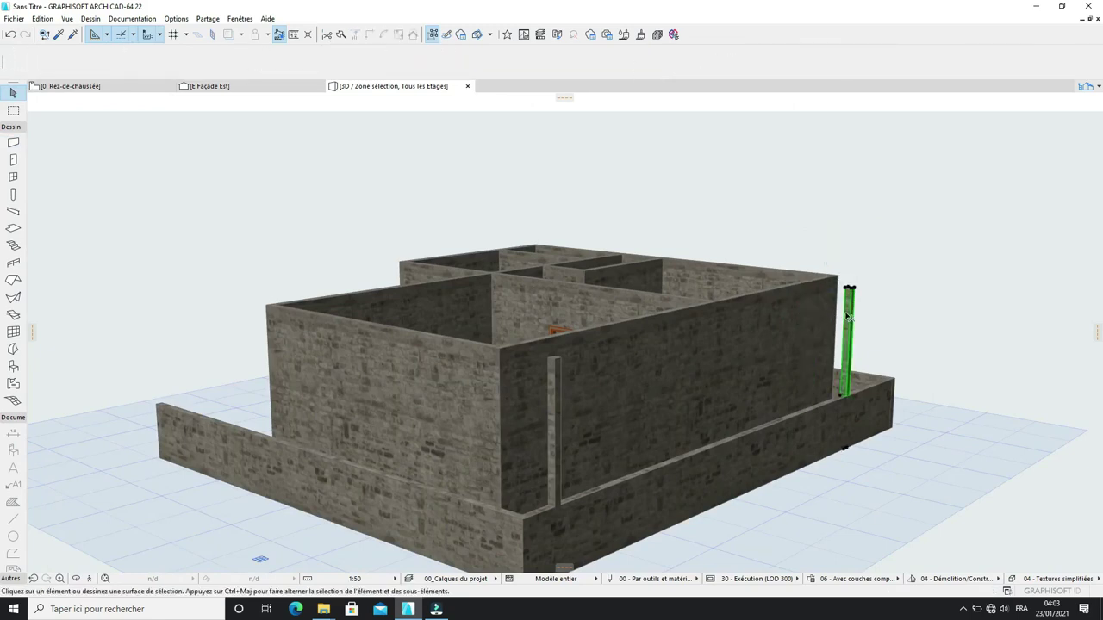
pyautogui.click(552, 412)
pyautogui.press('Delete')
# Step: Orbit around the stone-clad house in 3D to check the walls, doors and low enclosure from several sides
pyautogui.rightClick(297, 200)
pyautogui.click(339, 390)
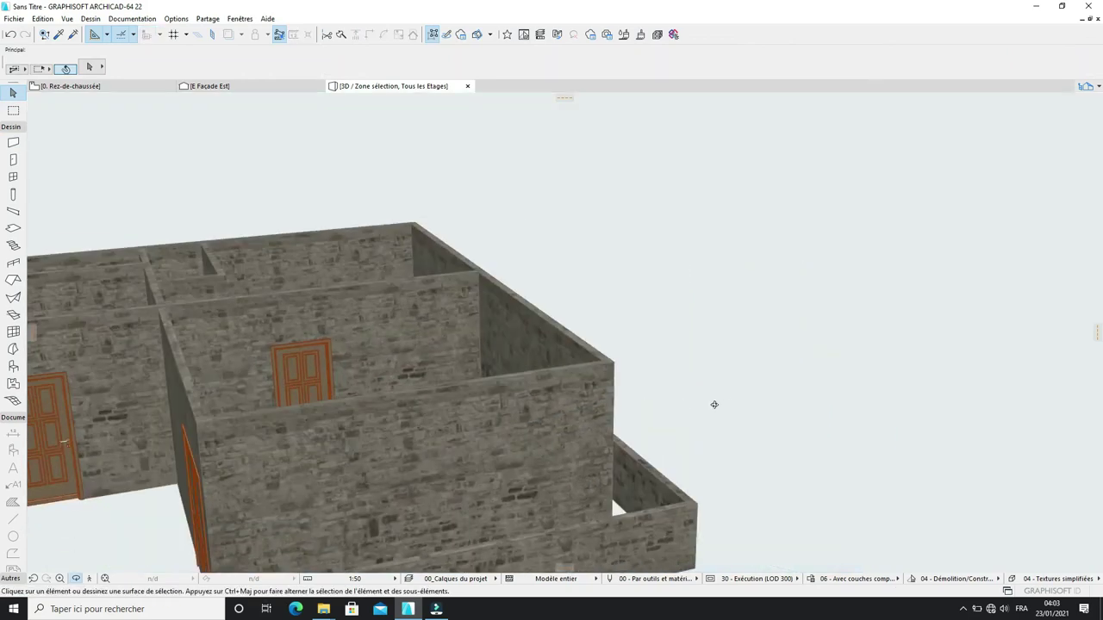
pyautogui.scroll(-5, 714, 404)
pyautogui.moveTo(714, 404)
pyautogui.keyDown('shift'); pyautogui.mouseDown(button='middle')
pyautogui.moveTo(549, 403)
pyautogui.moveTo(428, 486)
pyautogui.moveTo(598, 404)
pyautogui.mouseUp(button='middle'); pyautogui.keyUp('shift')
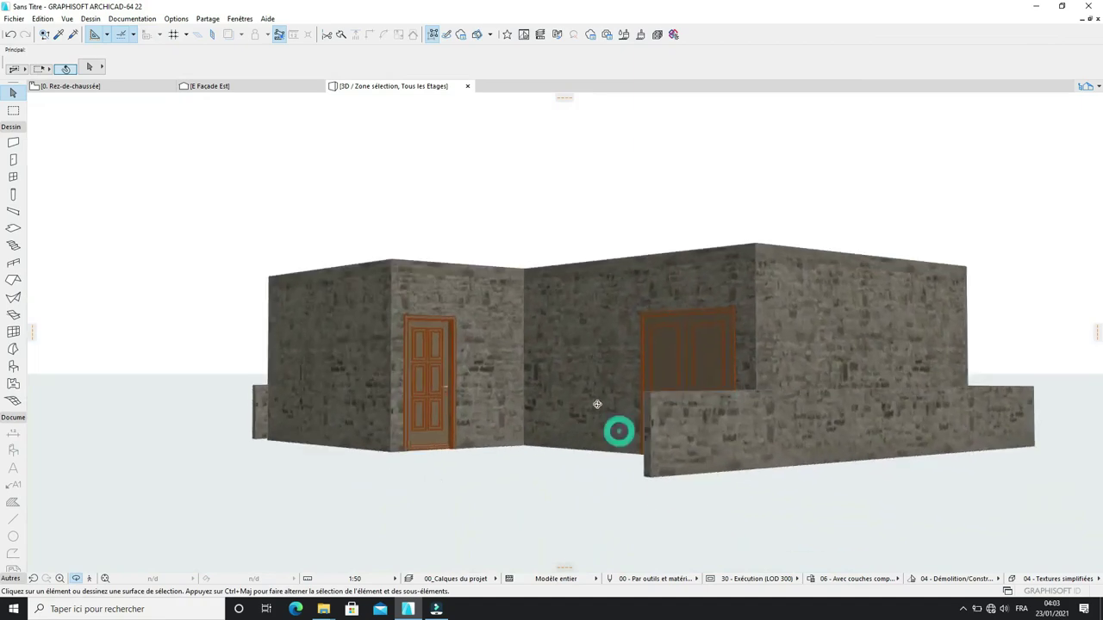
pyautogui.scroll(2, 514, 405)
pyautogui.scroll(-3, 459, 370)
pyautogui.keyDown('shift'); pyautogui.moveTo(698, 387); pyautogui.dragTo(525, 471, button='middle'); pyautogui.keyUp('shift')
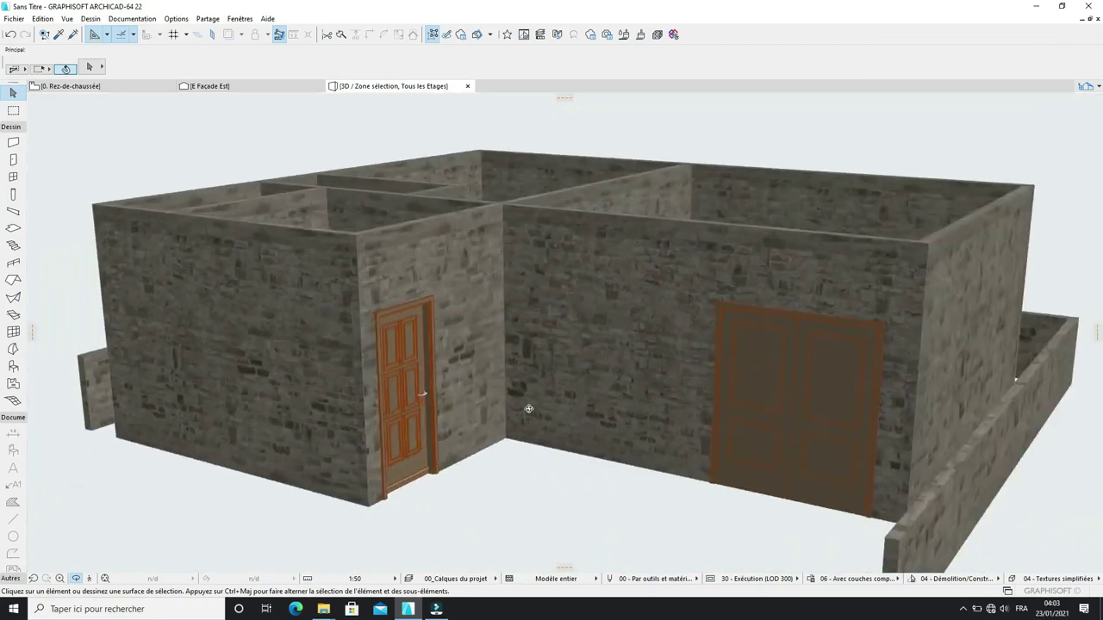
pyautogui.scroll(3, 345, 404)
pyautogui.scroll(-2, 559, 409)
pyautogui.keyDown('shift'); pyautogui.moveTo(559, 408); pyautogui.dragTo(689, 373, button='middle'); pyautogui.keyUp('shift')
pyautogui.scroll(-2, 689, 373)
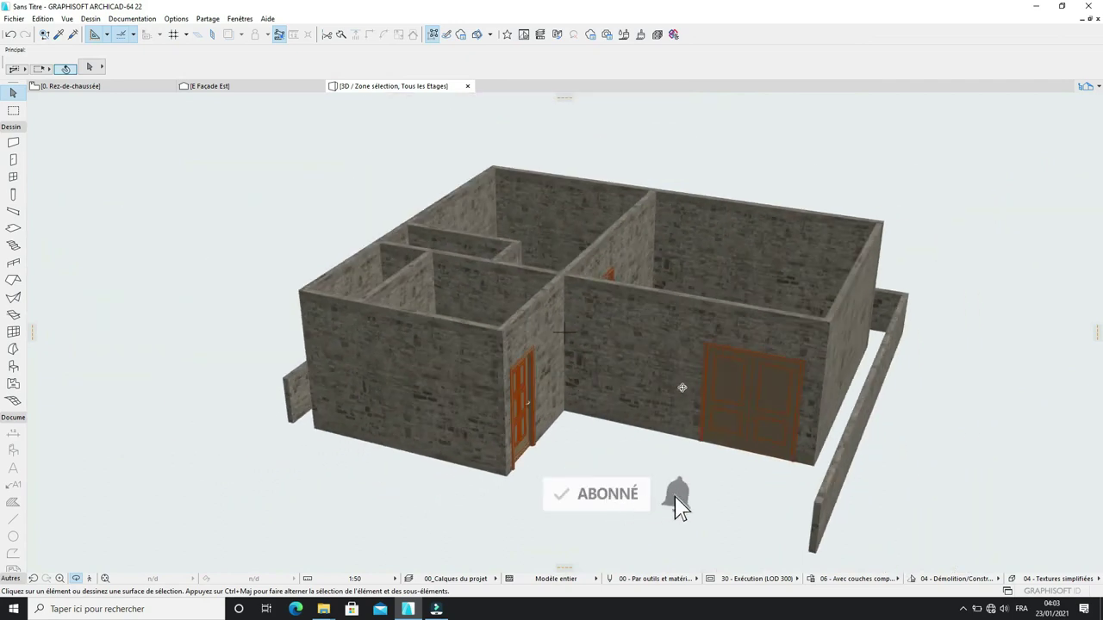
pyautogui.moveTo(709, 427)
pyautogui.keyDown('shift'); pyautogui.mouseDown(button='middle')
pyautogui.moveTo(706, 405)
pyautogui.moveTo(648, 362)
pyautogui.mouseUp(button='middle'); pyautogui.keyUp('shift')
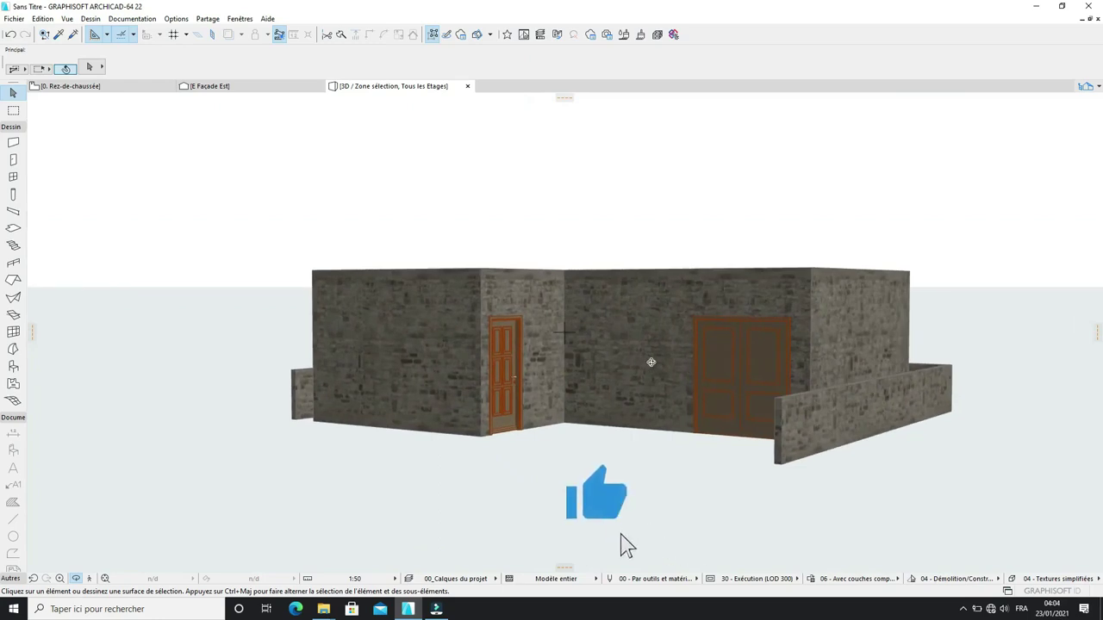
pyautogui.moveTo(699, 420)
pyautogui.keyDown('shift'); pyautogui.mouseDown(button='middle')
pyautogui.moveTo(806, 442)
pyautogui.moveTo(598, 402)
pyautogui.moveTo(505, 335)
pyautogui.moveTo(687, 420)
pyautogui.mouseUp(button='middle'); pyautogui.keyUp('shift')
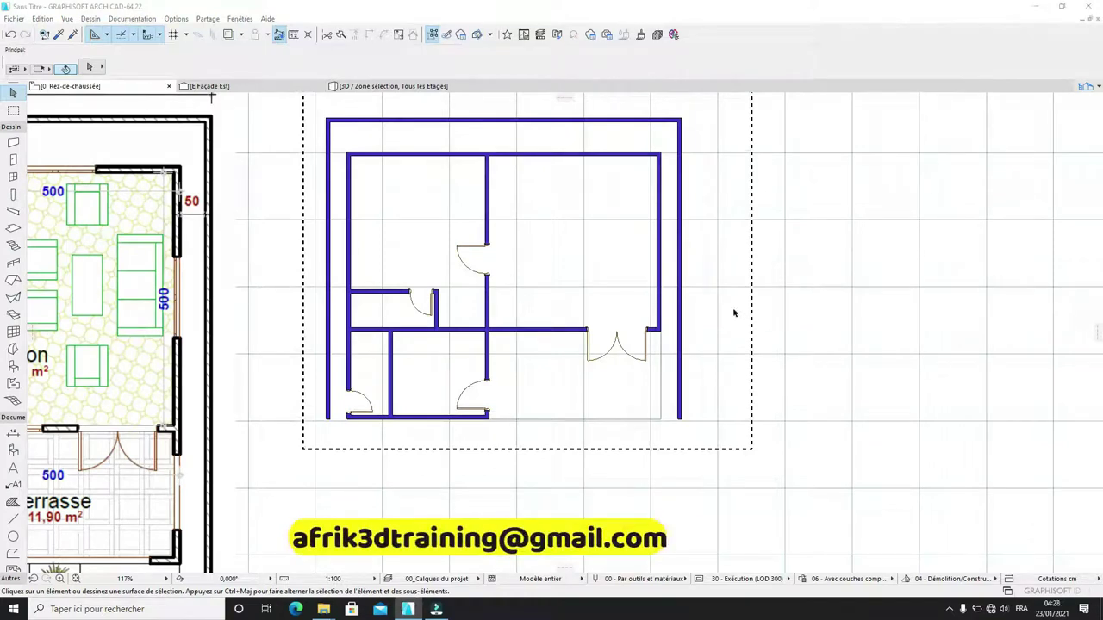
# Step: Compare the drawn ground floor with the reference plan to see where windows are needed
pyautogui.scroll(-3, 737, 301)
pyautogui.scroll(3, 638, 273)
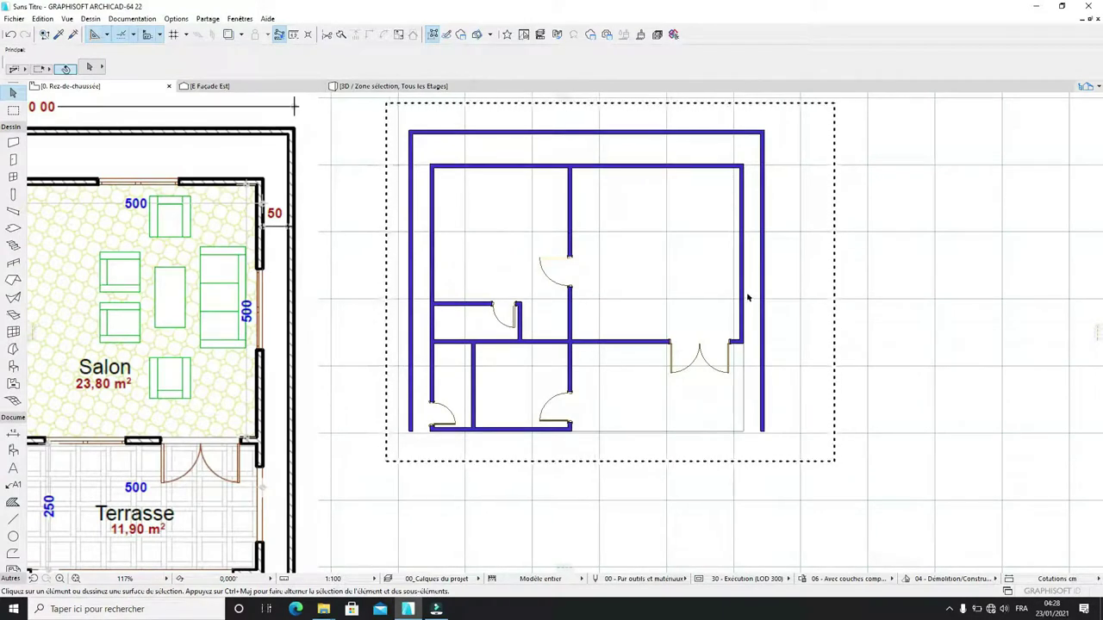
pyautogui.scroll(-2, 748, 297)
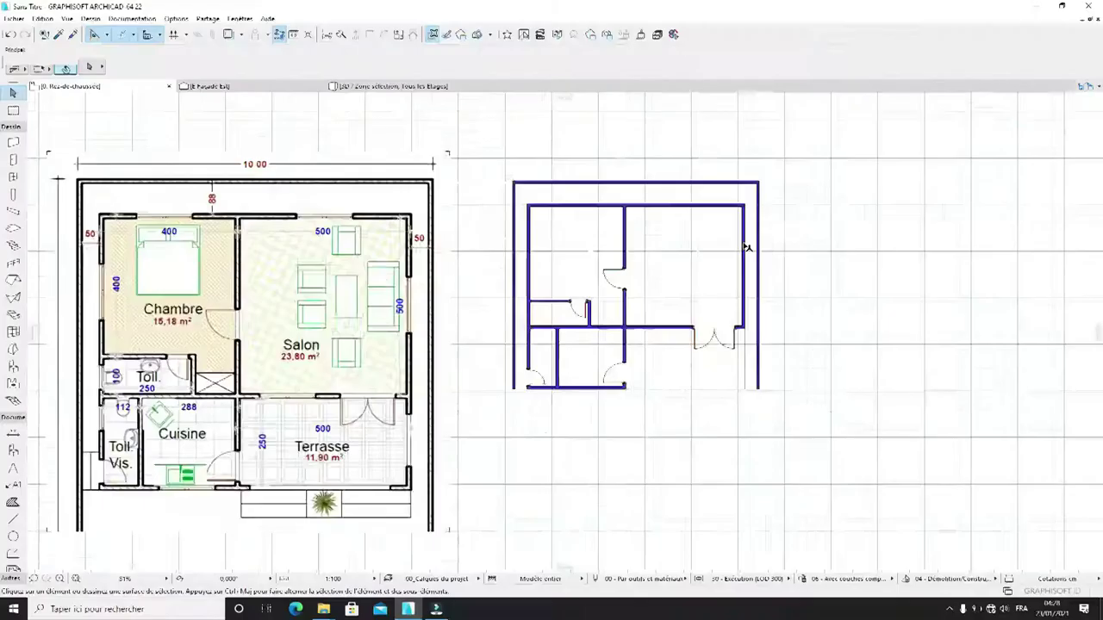
pyautogui.scroll(-3, 708, 247)
pyautogui.scroll(4, 701, 252)
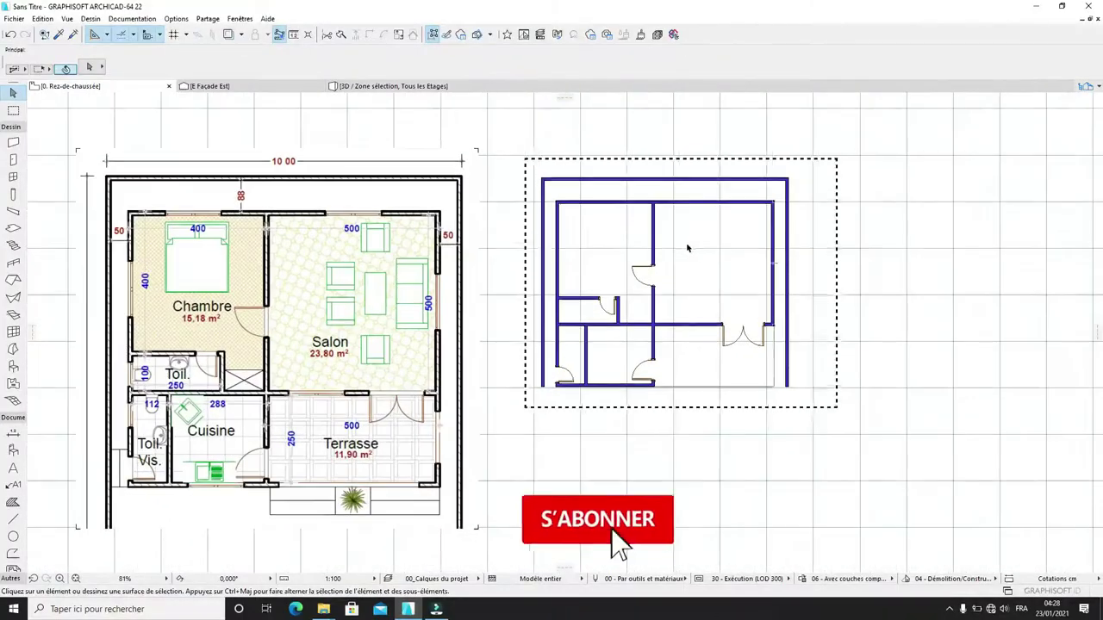
pyautogui.scroll(2, 685, 248)
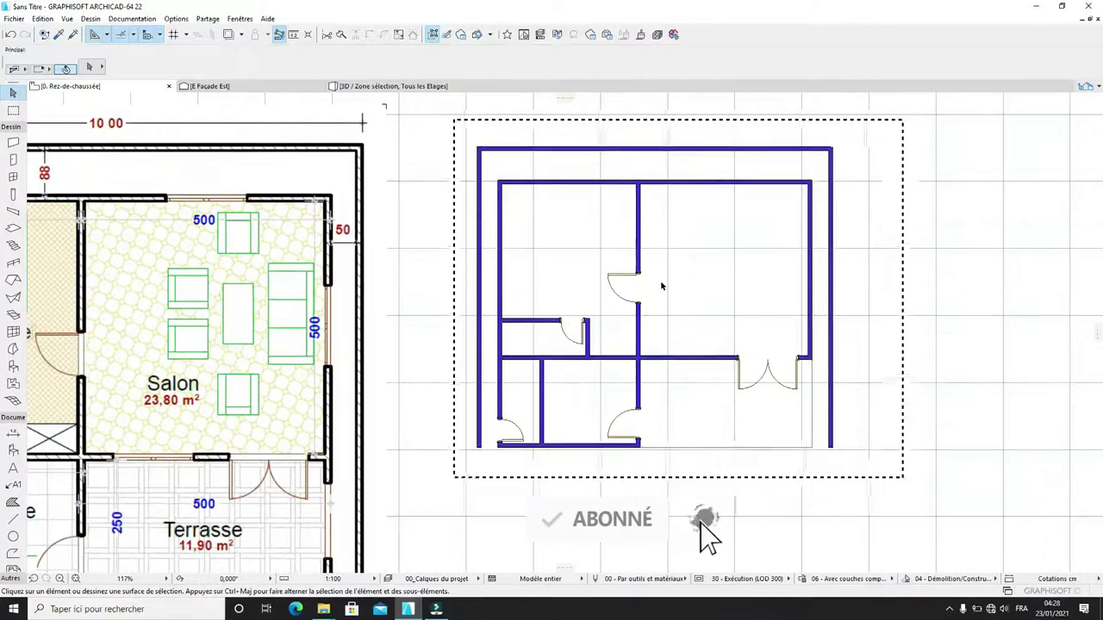
pyautogui.scroll(-3, 662, 289)
pyautogui.scroll(2, 659, 296)
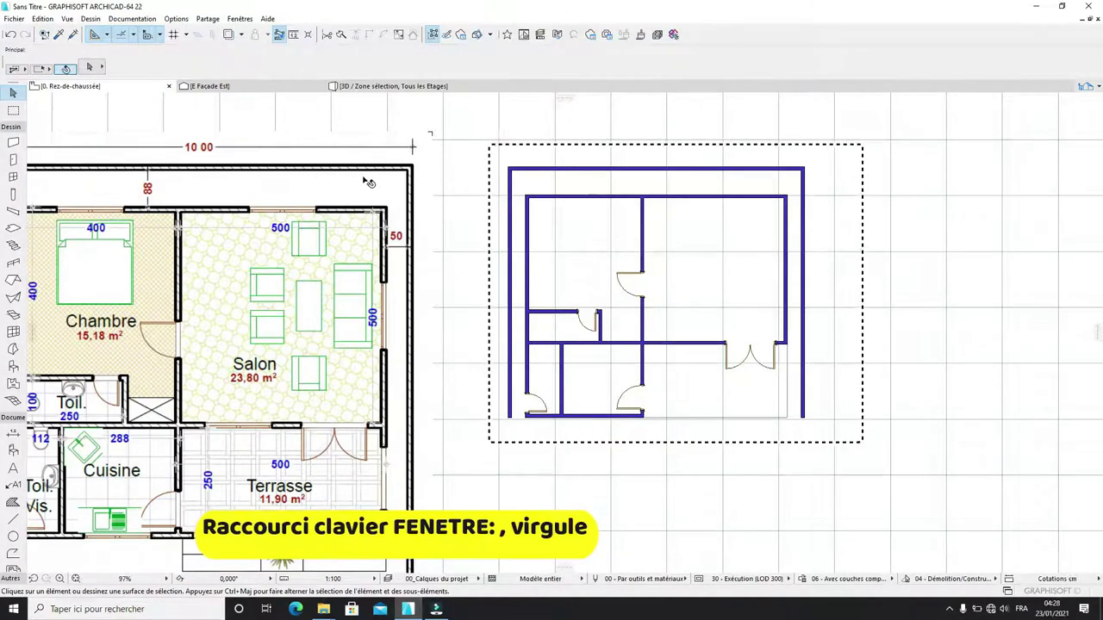
# Step: Open the Window tool's default settings and choose Fenêtre châssis double 22 from the Fenêtres basiques 22 library
pyautogui.press(',')
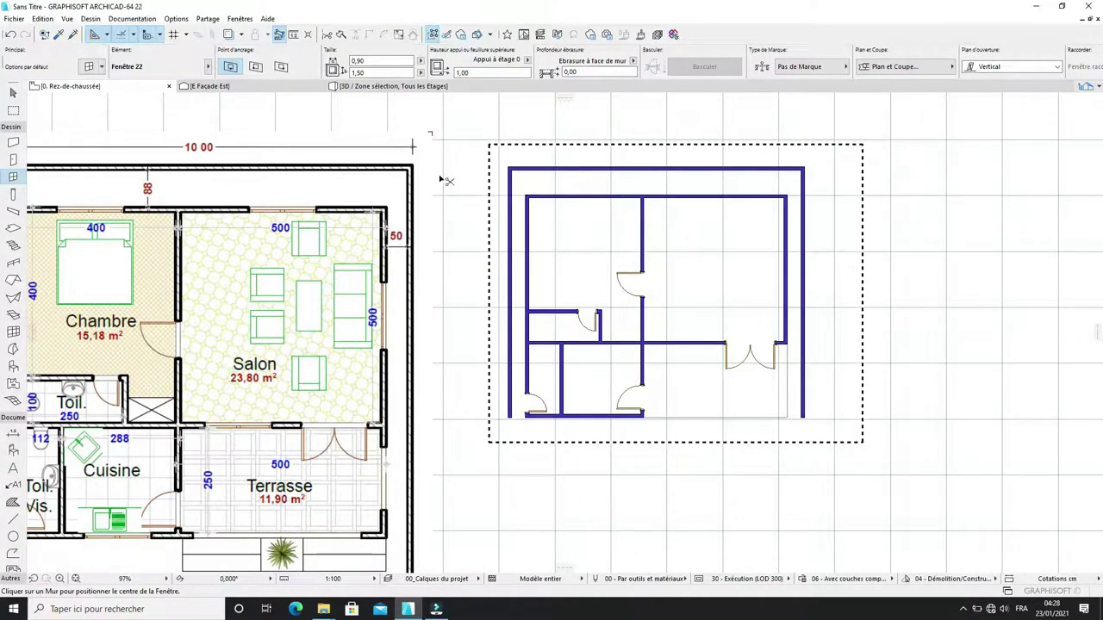
pyautogui.hotkey('ctrl', 't')
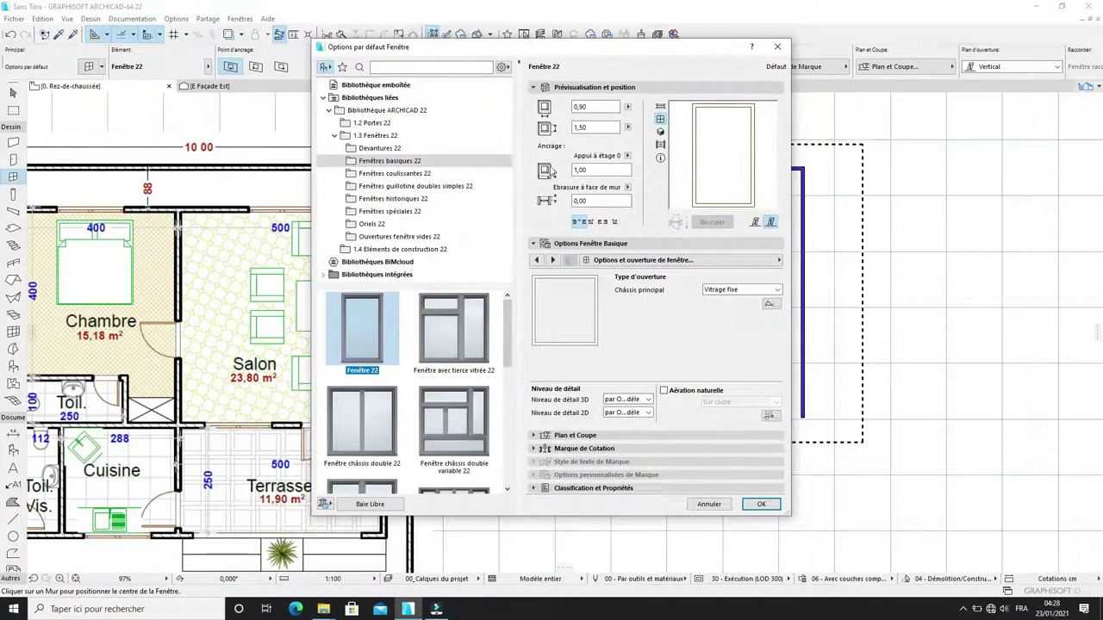
pyautogui.moveTo(565, 49); pyautogui.dragTo(500, 56)
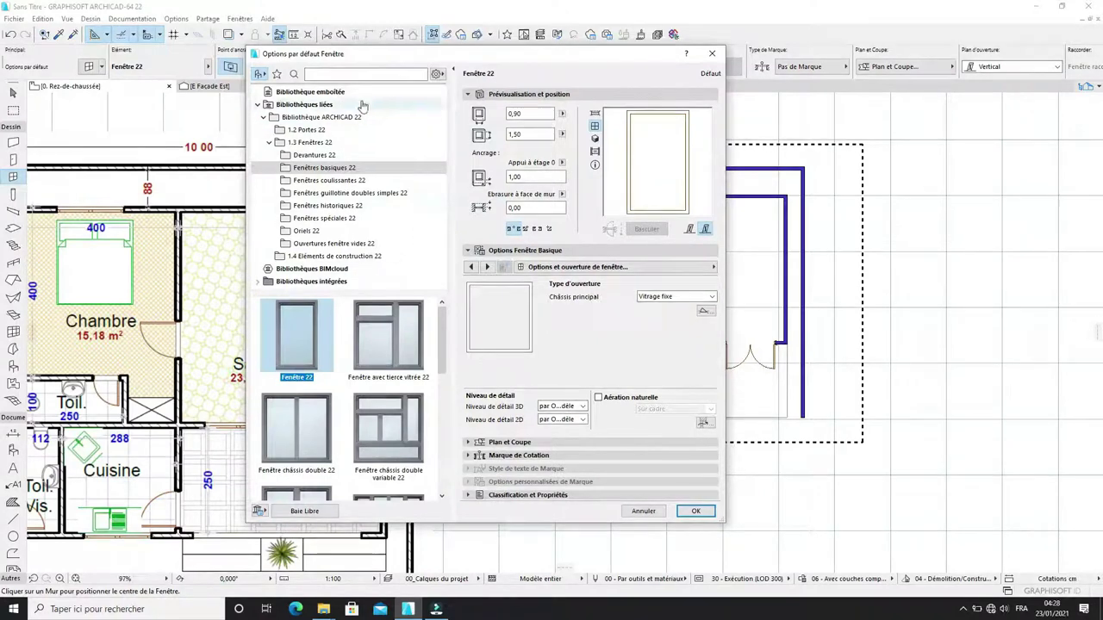
pyautogui.click(332, 170)
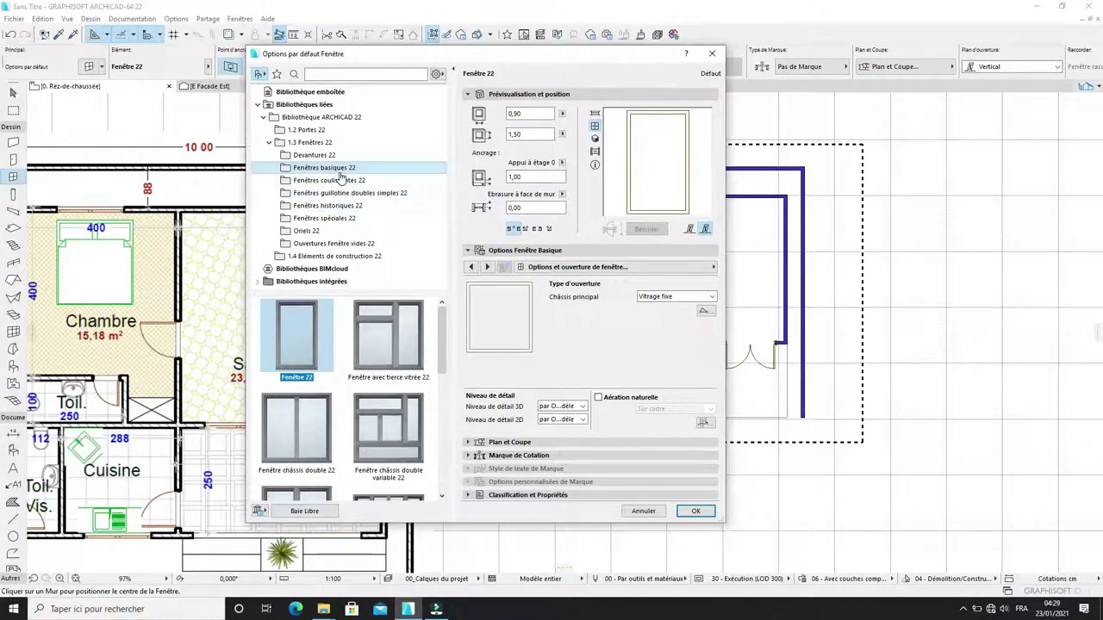
pyautogui.scroll(-5, 391, 437)
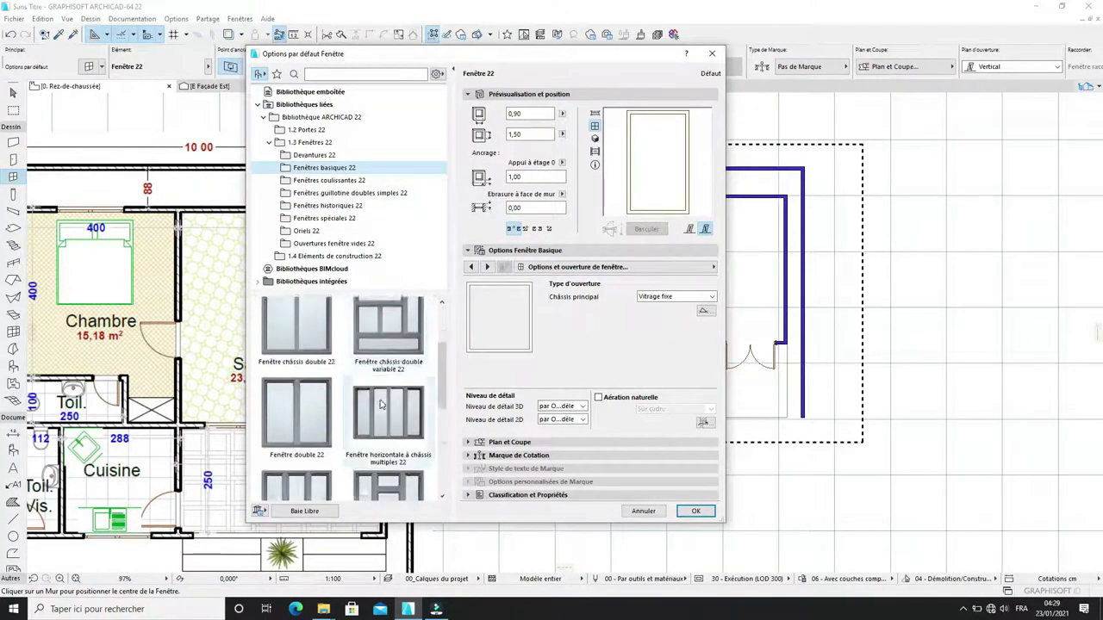
pyautogui.scroll(5, 390, 437)
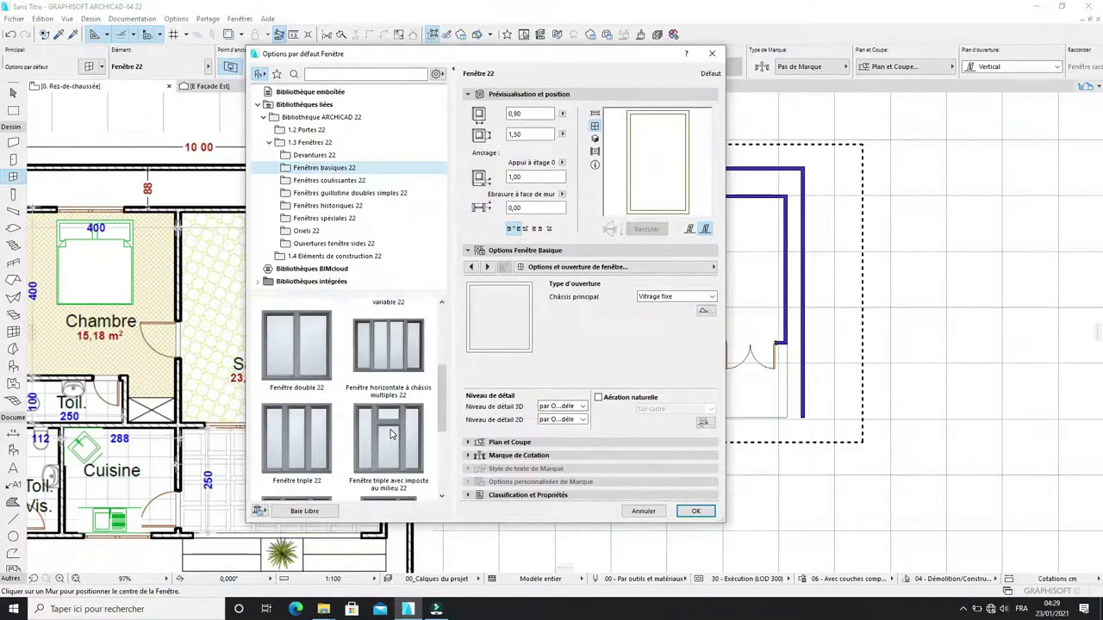
pyautogui.scroll(-1, 388, 417)
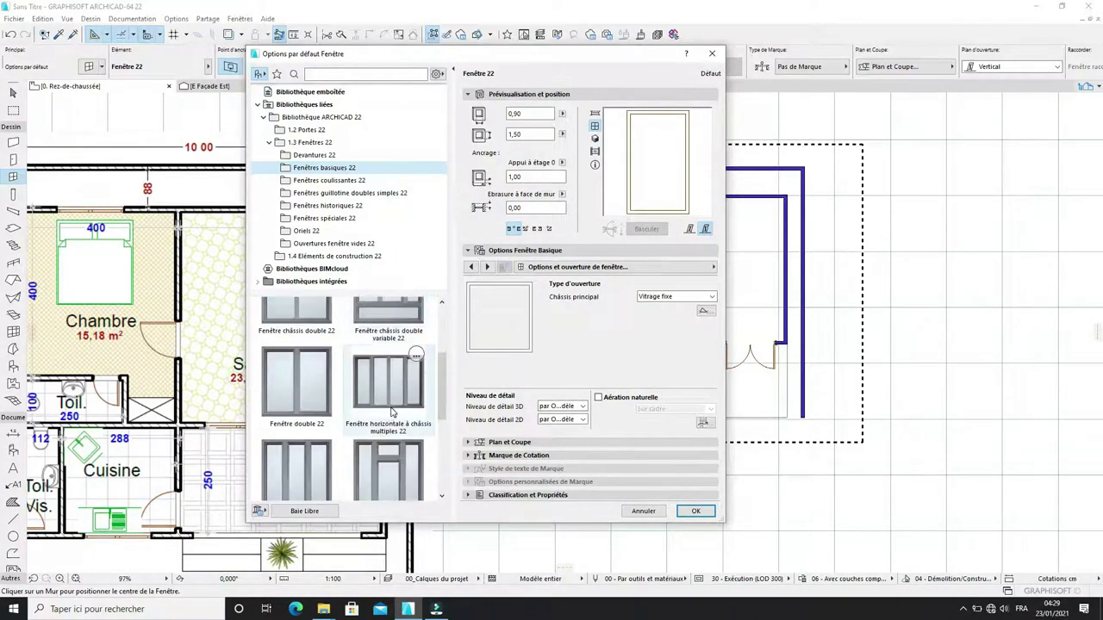
pyautogui.scroll(-4, 392, 414)
pyautogui.scroll(5, 396, 439)
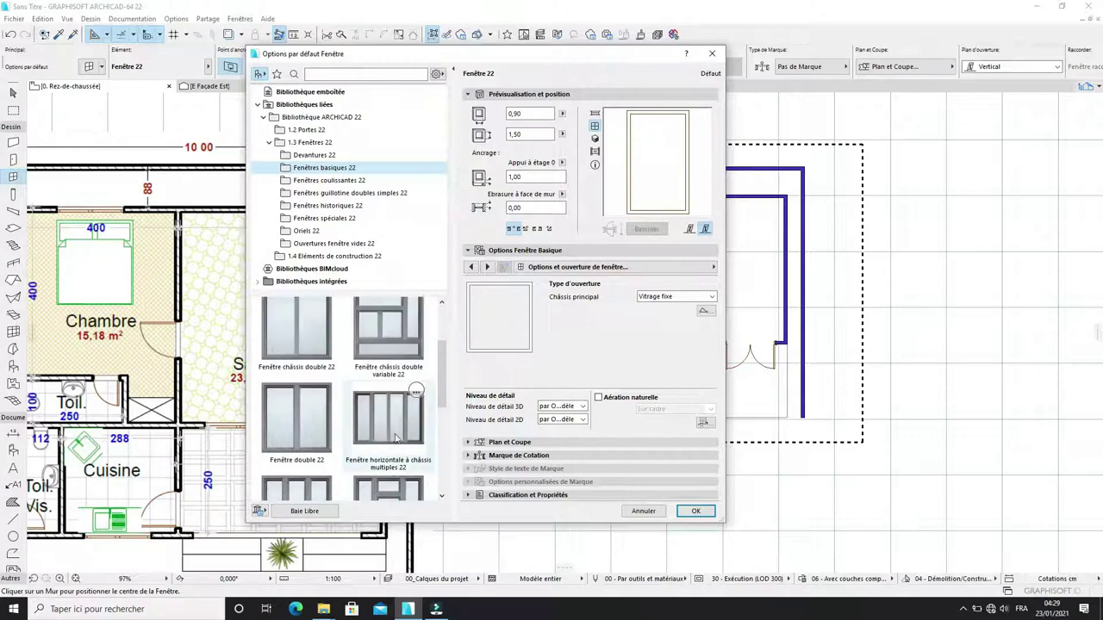
pyautogui.scroll(2, 396, 439)
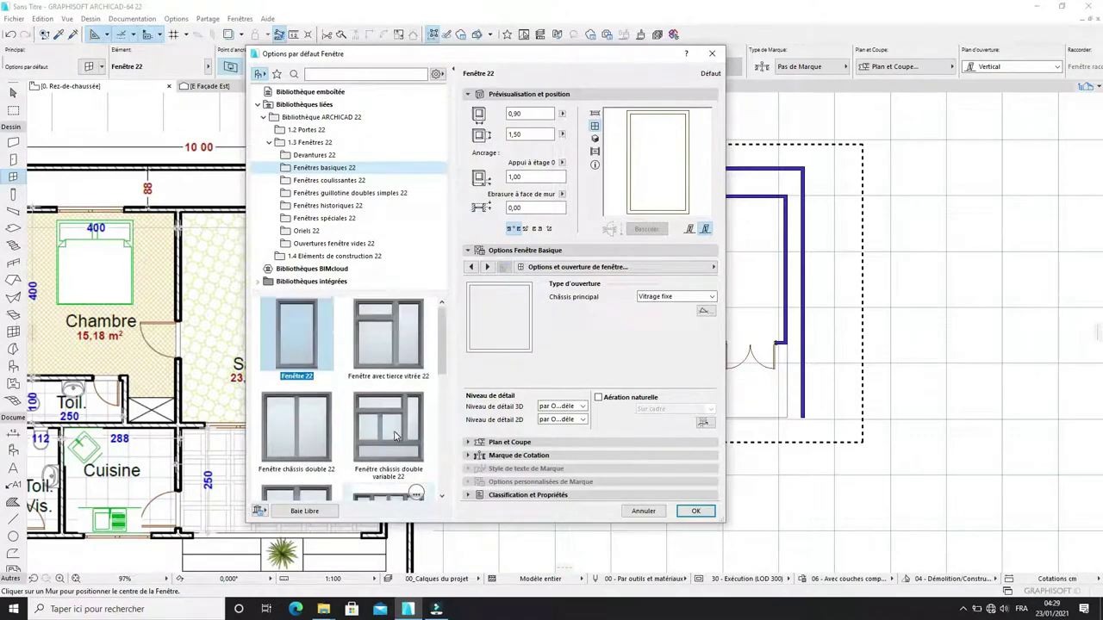
pyautogui.scroll(-1, 338, 445)
pyautogui.click(321, 423)
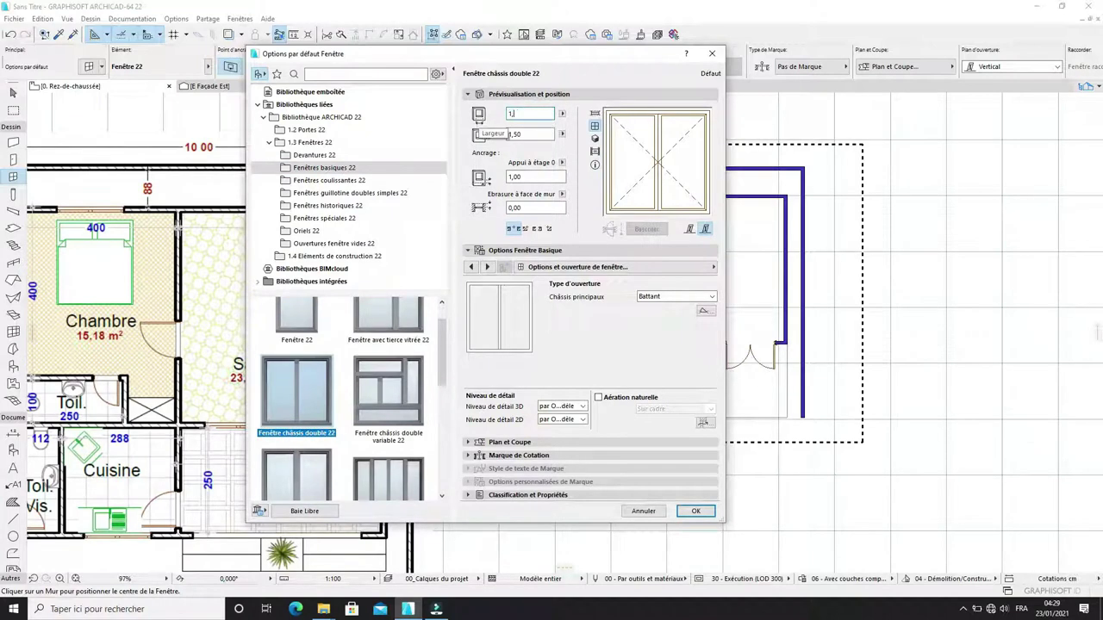
# Step: Set the default width of the double-sash window to 1.60 m
pyautogui.press('BackSpace')
pyautogui.press('BackSpace')
pyautogui.write('60')
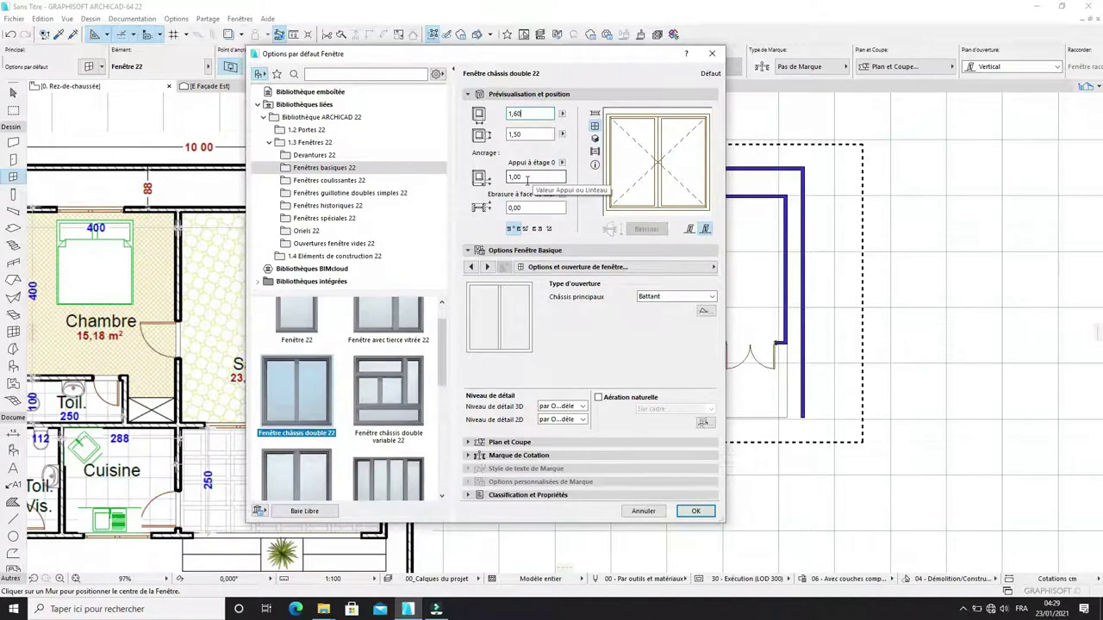
# Step: Set the default double-sash window height to 1.10 m and override the model view options to hide its 3D opening lines
pyautogui.click(524, 135)
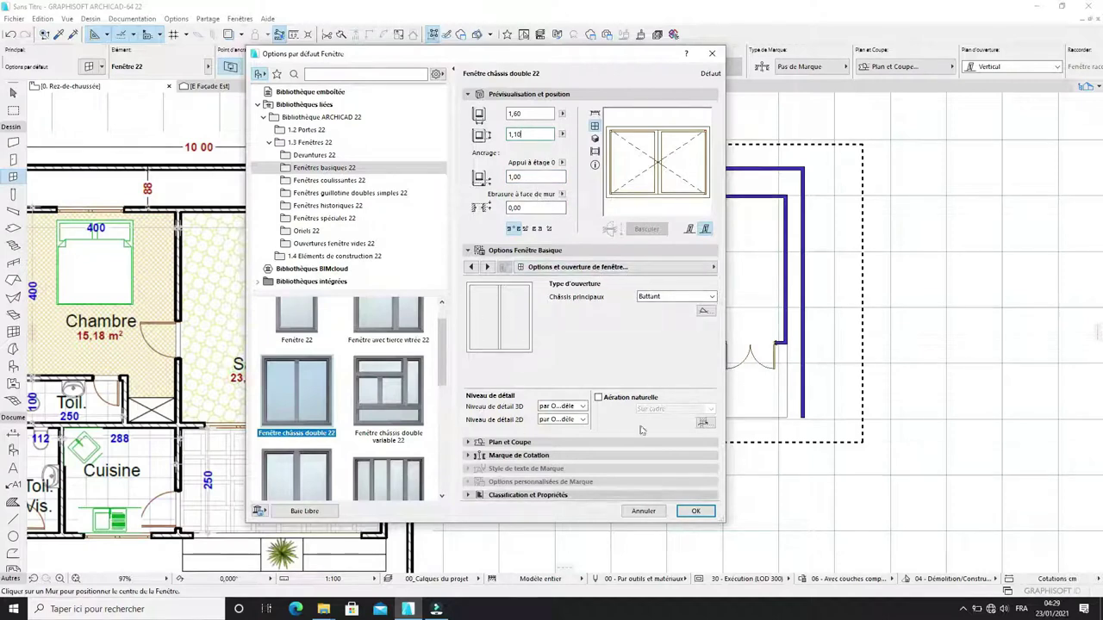
pyautogui.click(654, 266)
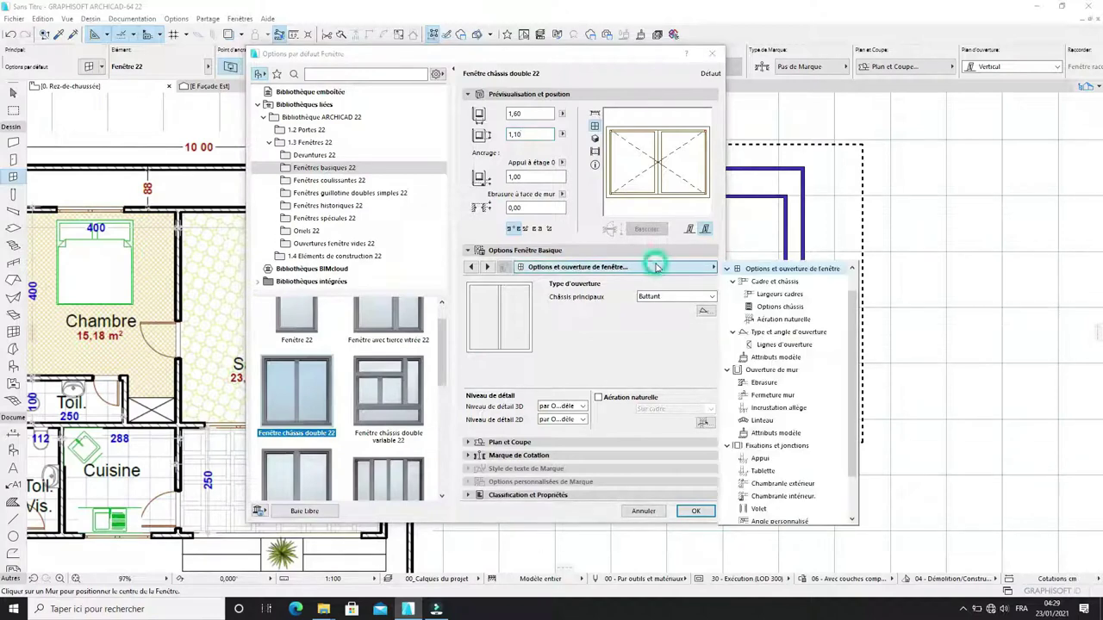
pyautogui.click(777, 345)
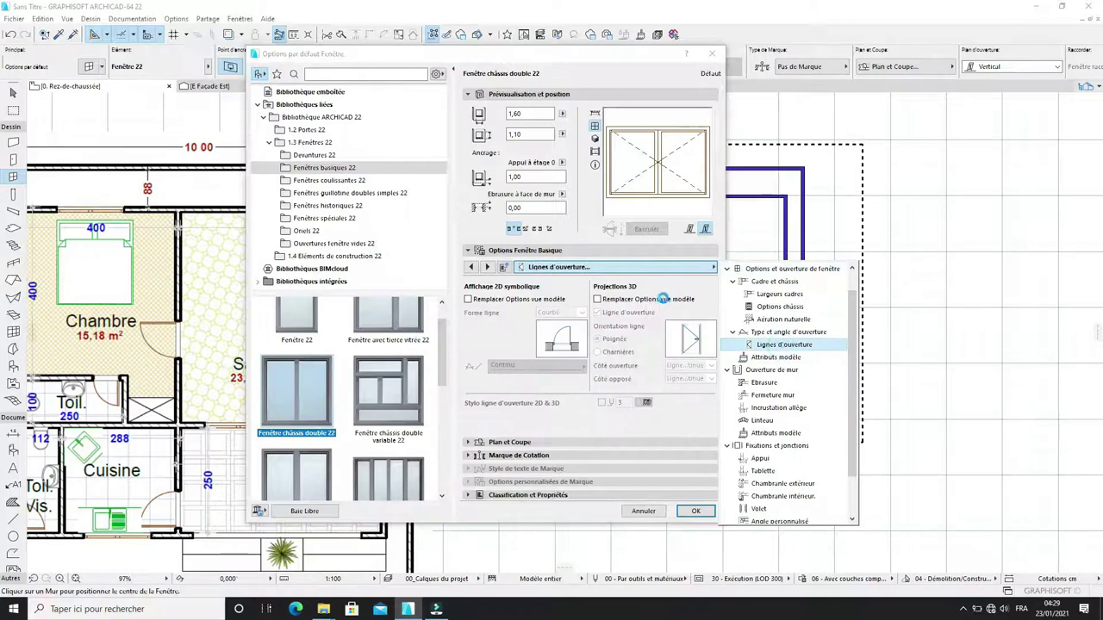
pyautogui.click(663, 298)
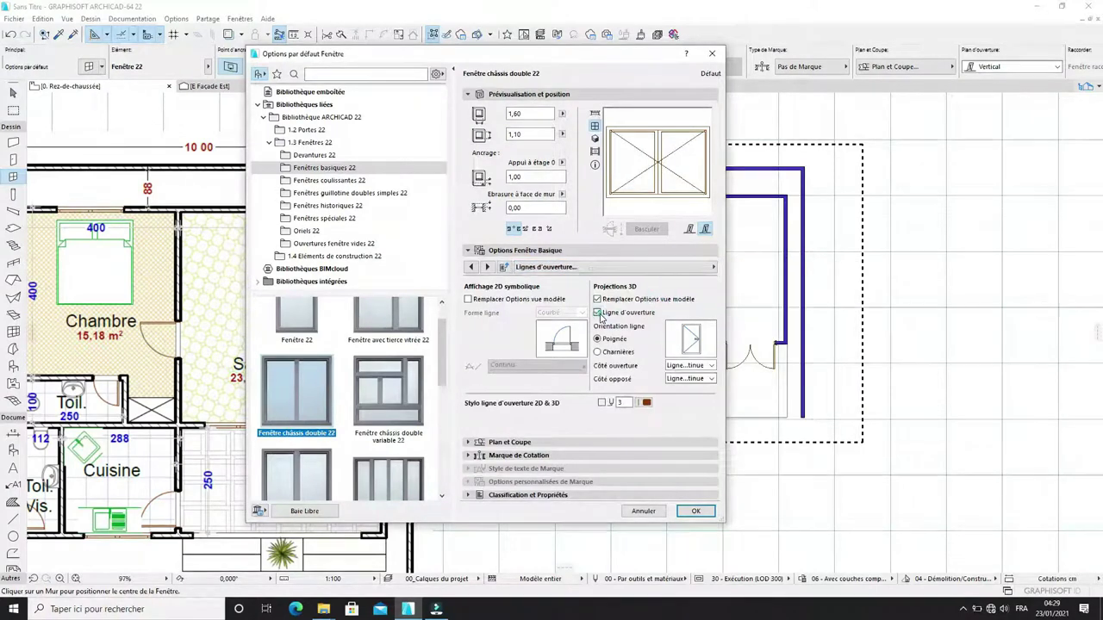
pyautogui.click(598, 313)
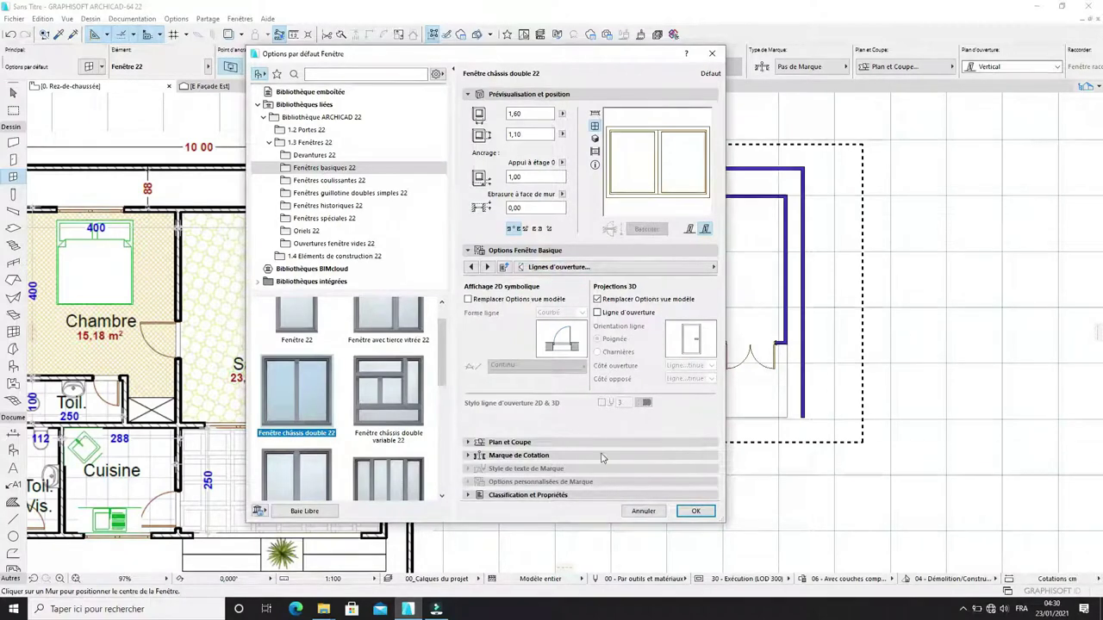
pyautogui.click(696, 511)
# Step: Place a double-sash window in the bedroom's rear wall and another in its outer side wall
pyautogui.scroll(-3, 668, 334)
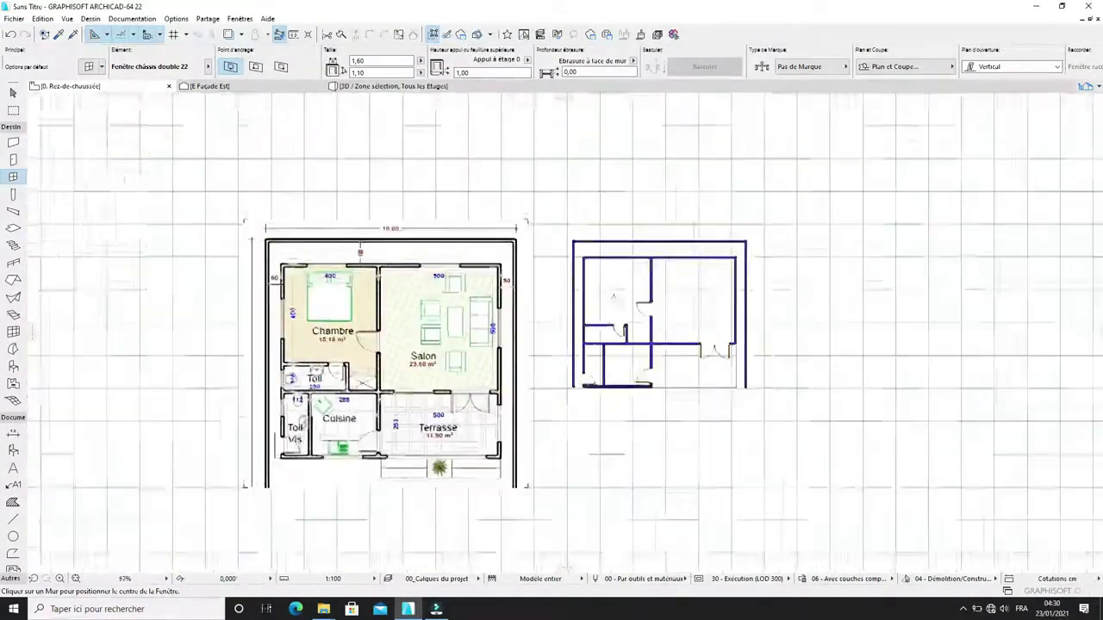
pyautogui.scroll(2, 589, 274)
pyautogui.click(636, 252)
pyautogui.click(635, 285)
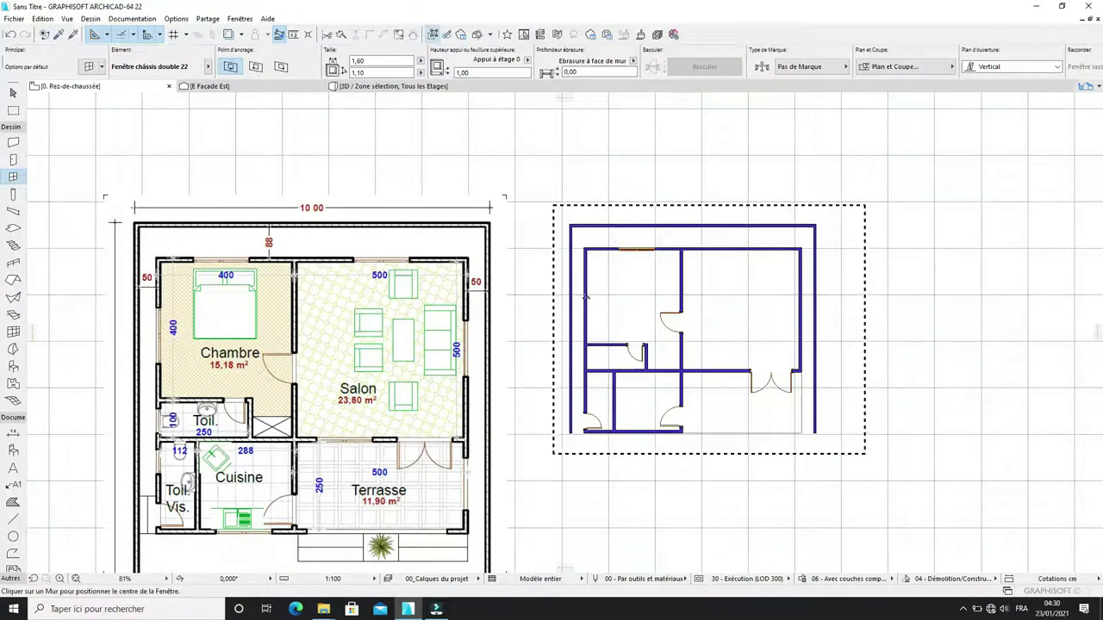
pyautogui.click(588, 295)
pyautogui.click(625, 291)
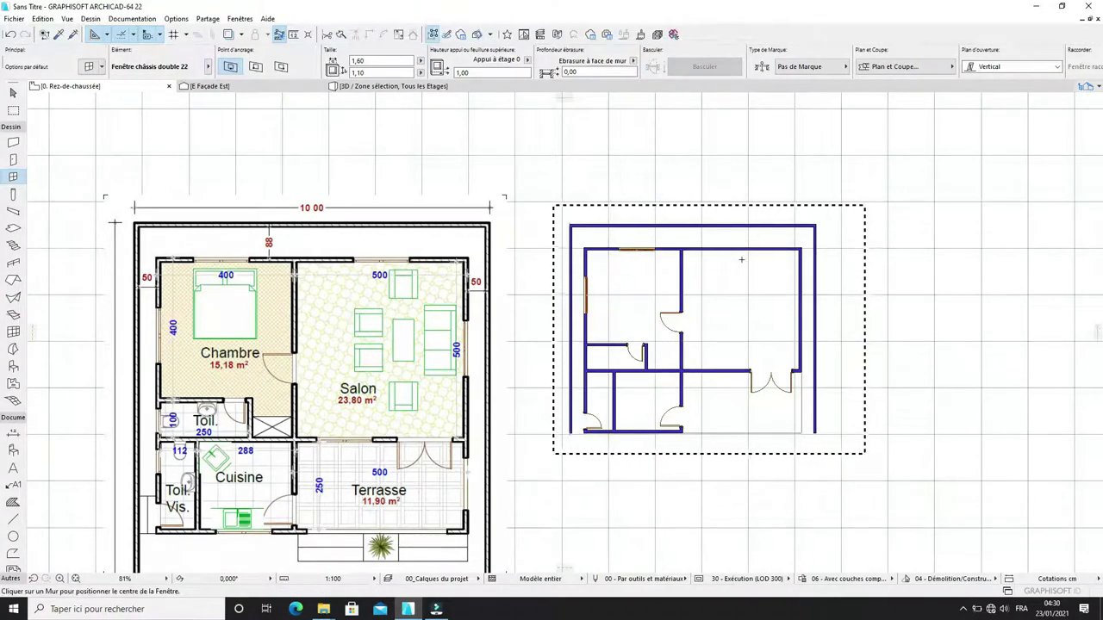
# Step: Place double-sash windows in the living room's rear, outer side and terrace walls, and one in the kitchen's front wall
pyautogui.click(748, 251)
pyautogui.click(737, 278)
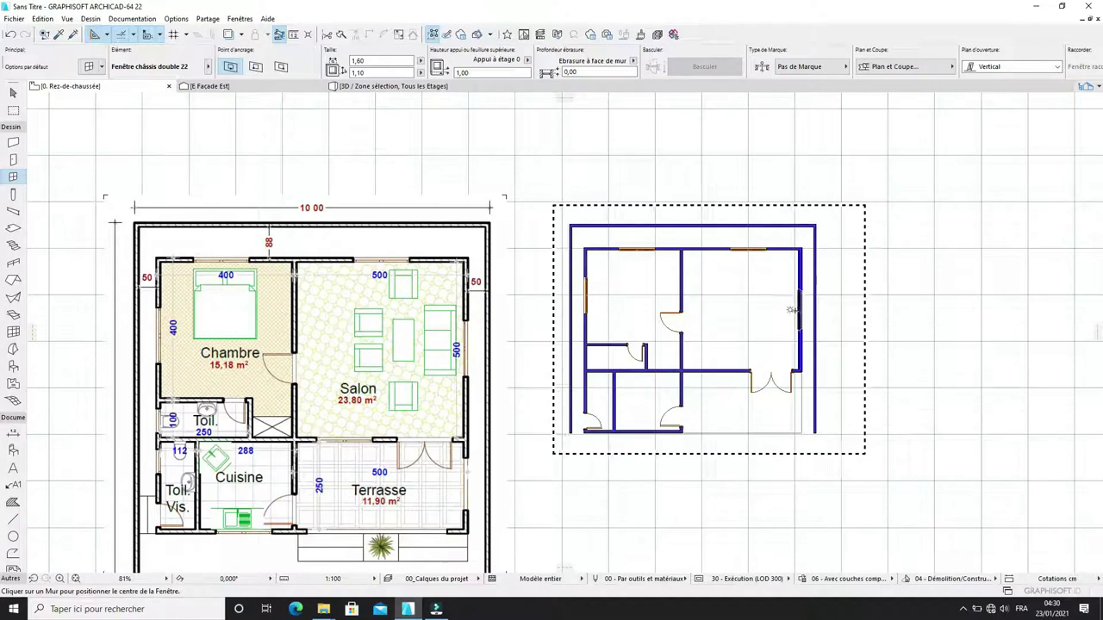
pyautogui.click(789, 311)
pyautogui.click(772, 308)
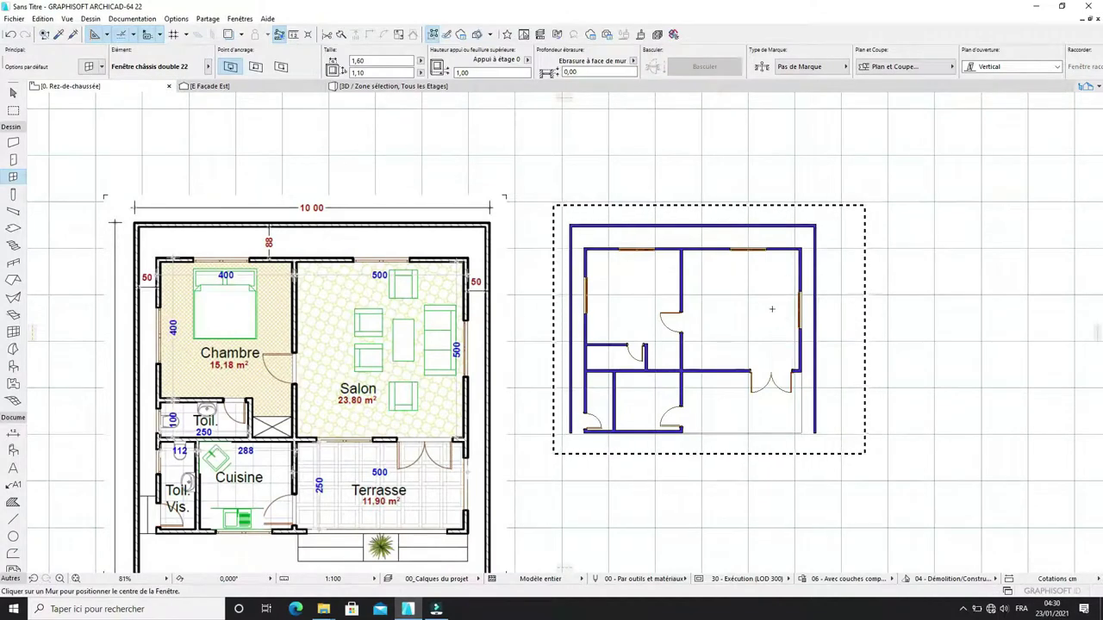
pyautogui.click(716, 371)
pyautogui.click(720, 346)
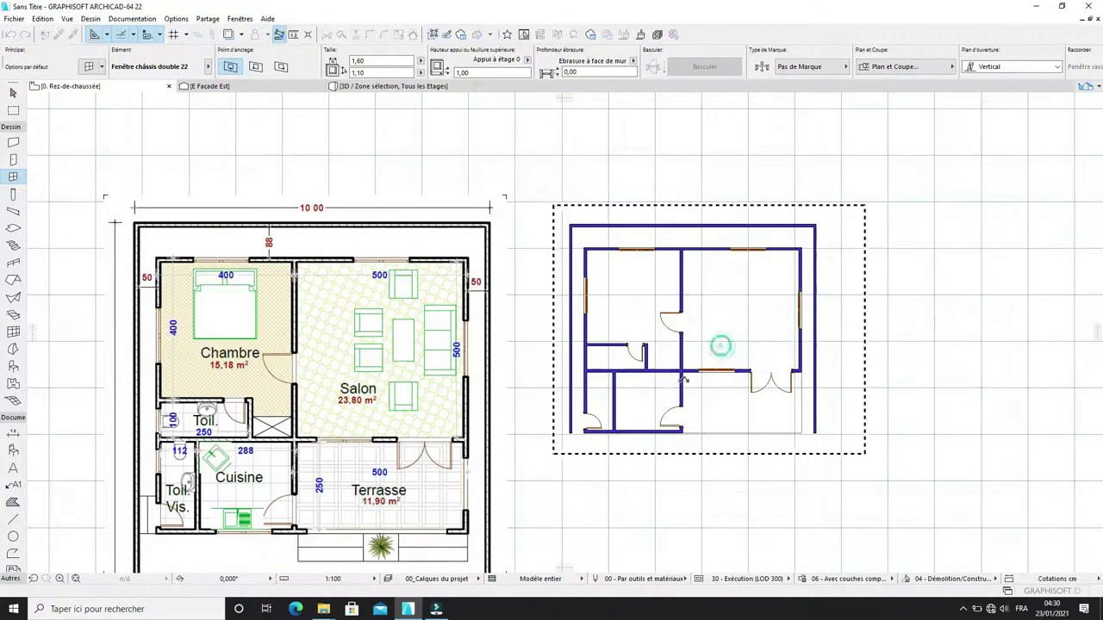
pyautogui.click(645, 424)
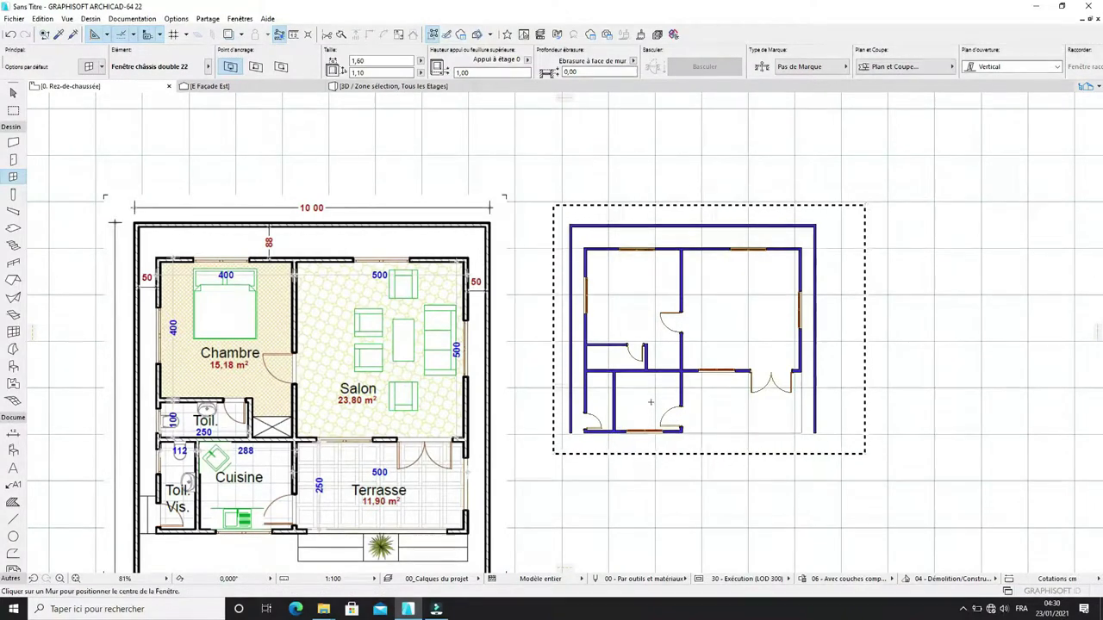
# Step: Switch the default window to the single-sash Fenêtre 22, 0.60 m wide and 0.70 m high
pyautogui.scroll(1, 657, 421)
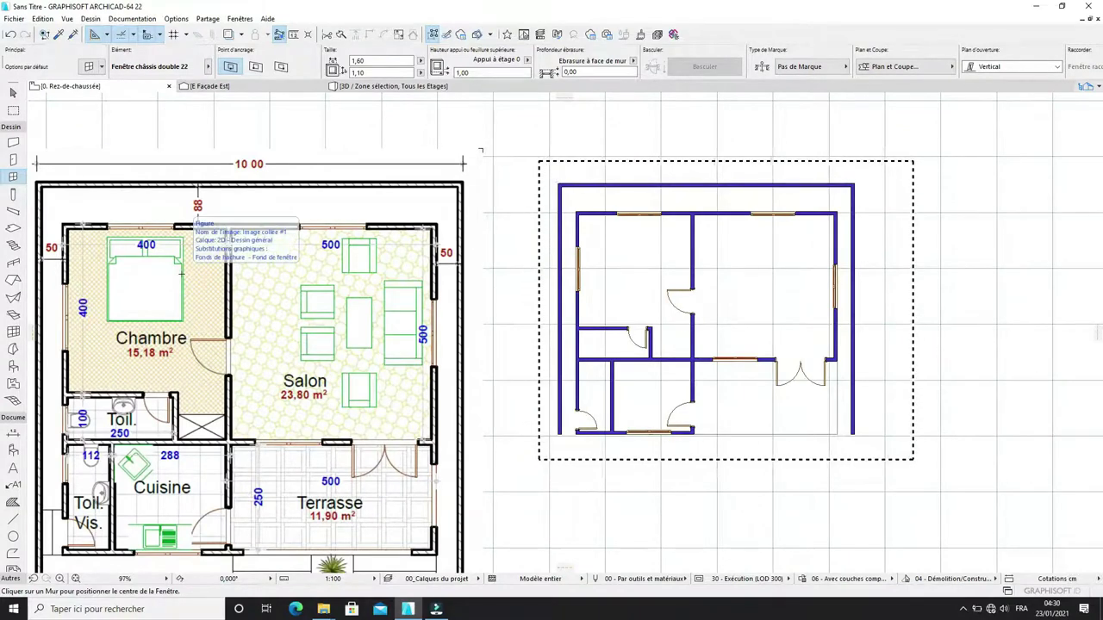
pyautogui.hotkey('ctrl', 't')
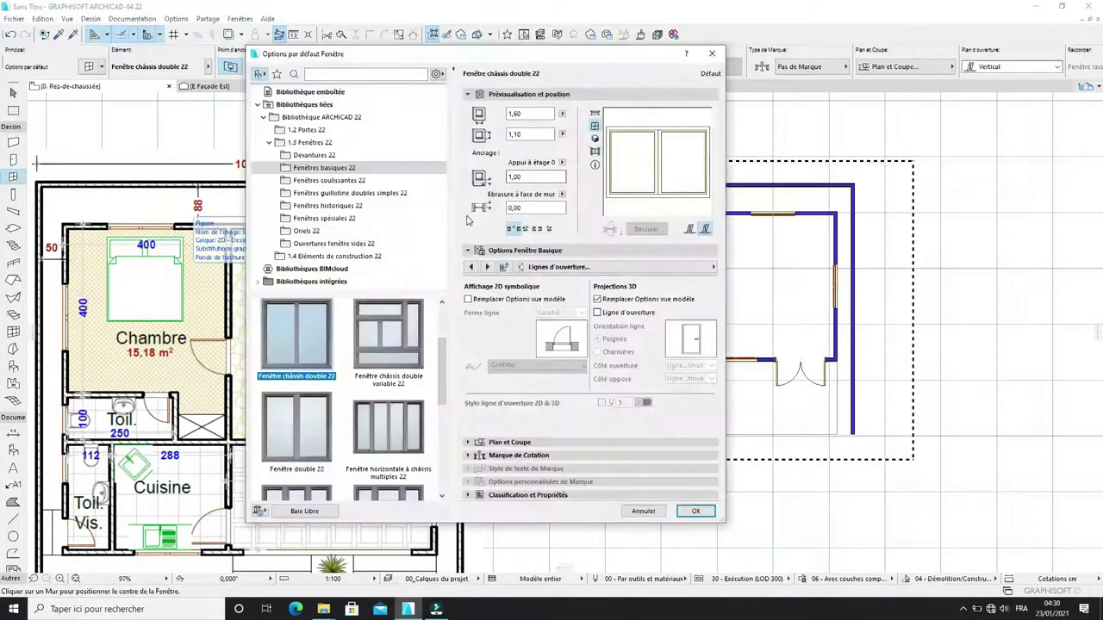
pyautogui.scroll(-2, 360, 389)
pyautogui.scroll(1, 361, 390)
pyautogui.click(296, 334)
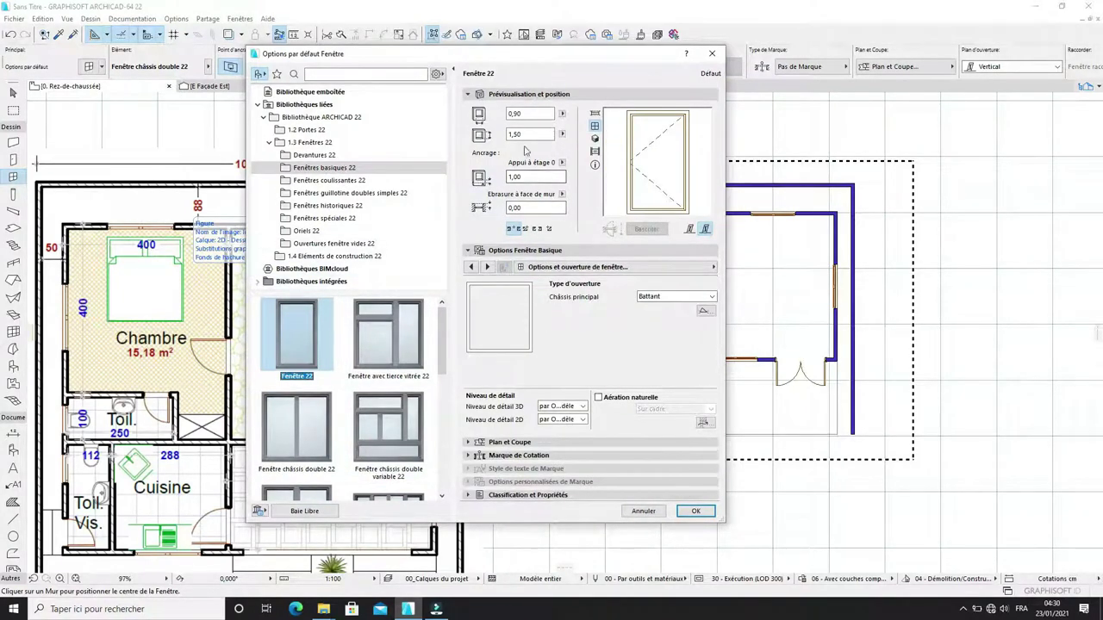
pyautogui.write(',')
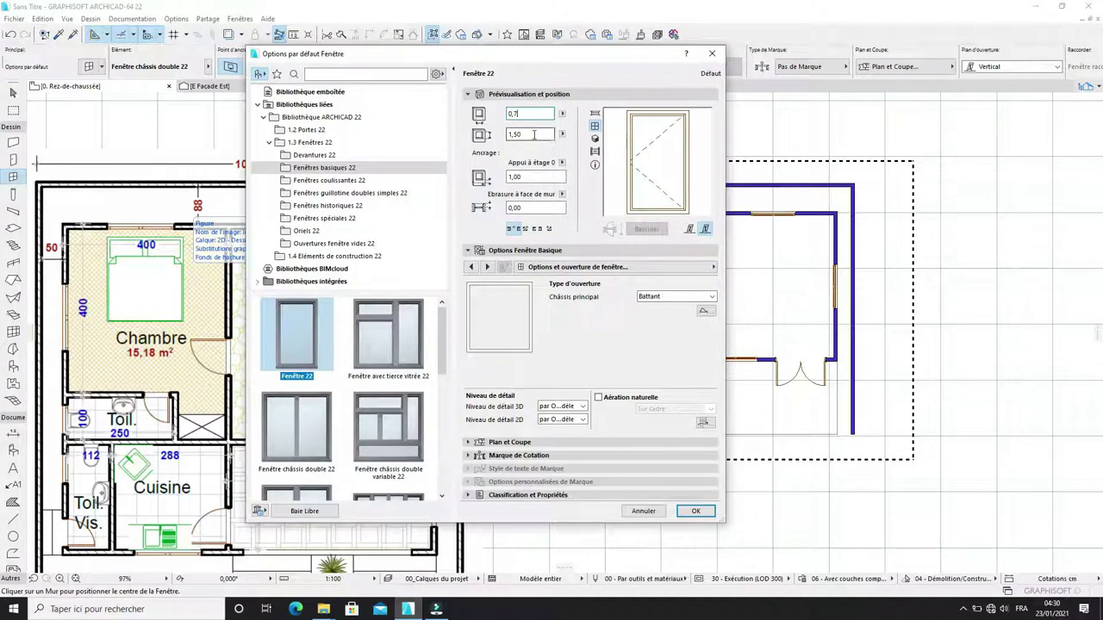
pyautogui.doubleClick(522, 114)
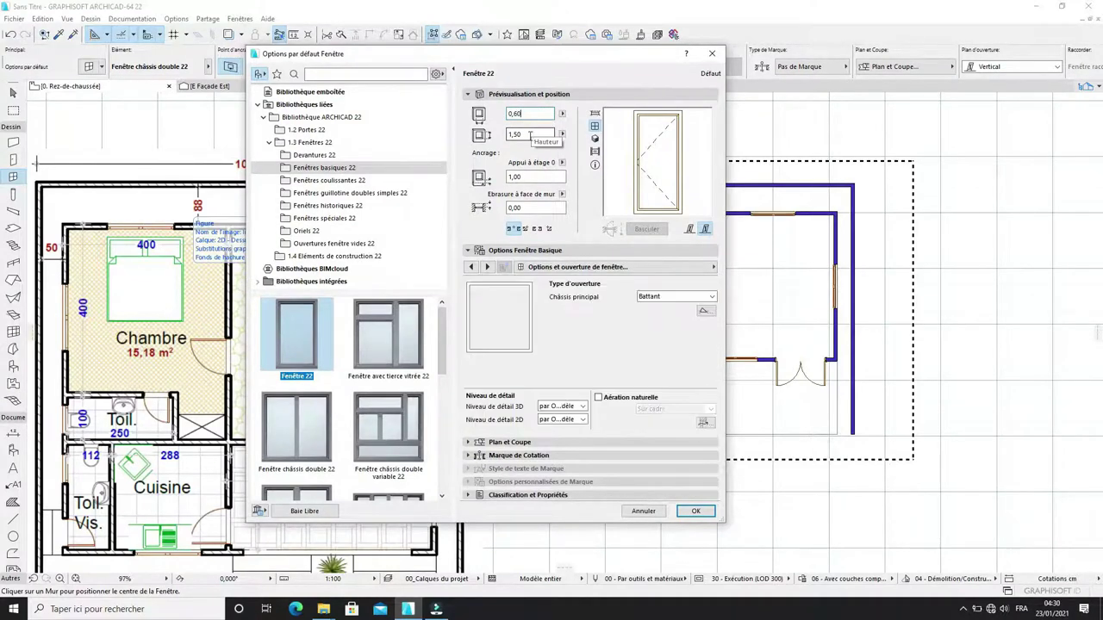
pyautogui.doubleClick(522, 134)
pyautogui.write('0,7')
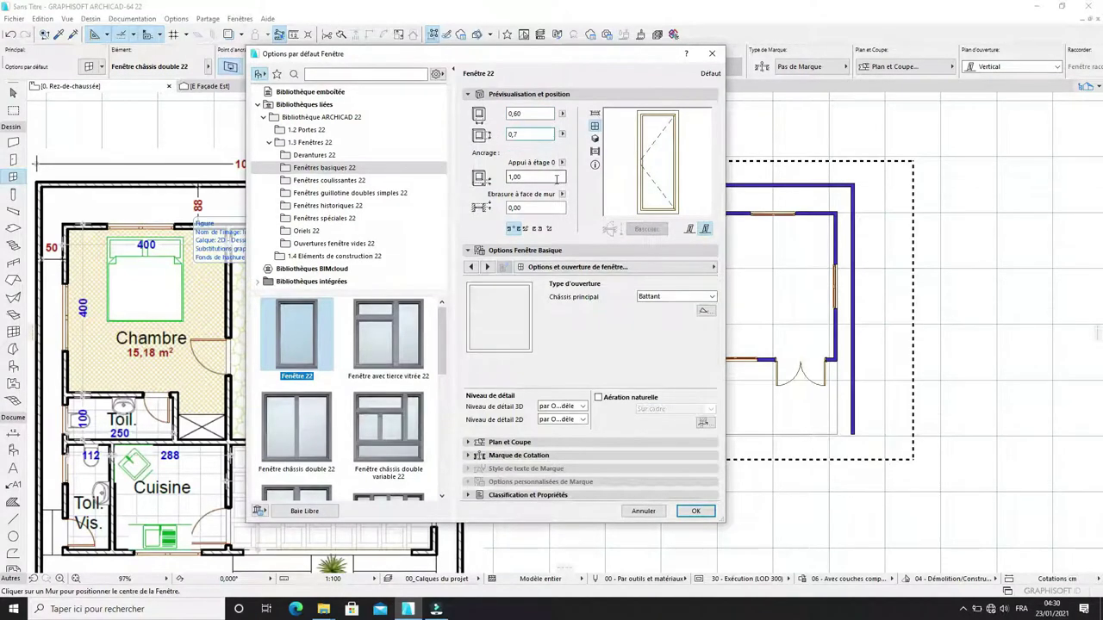
# Step: Override the model view options for Fenêtre 22 and turn off its opening lines in 3D projections
pyautogui.click(710, 268)
pyautogui.click(780, 345)
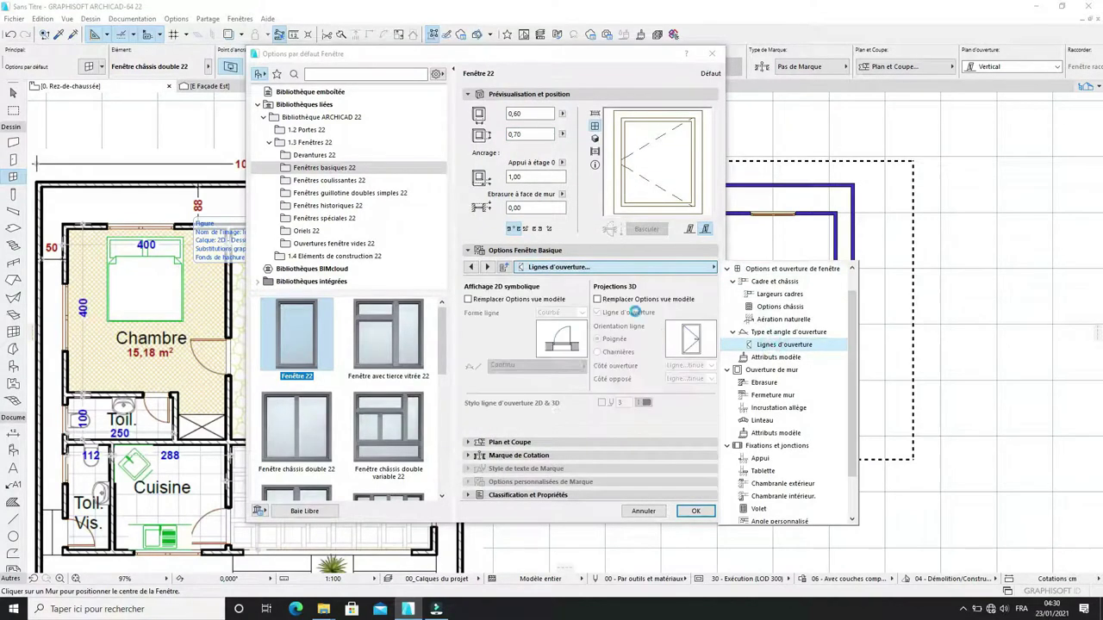
pyautogui.click(636, 301)
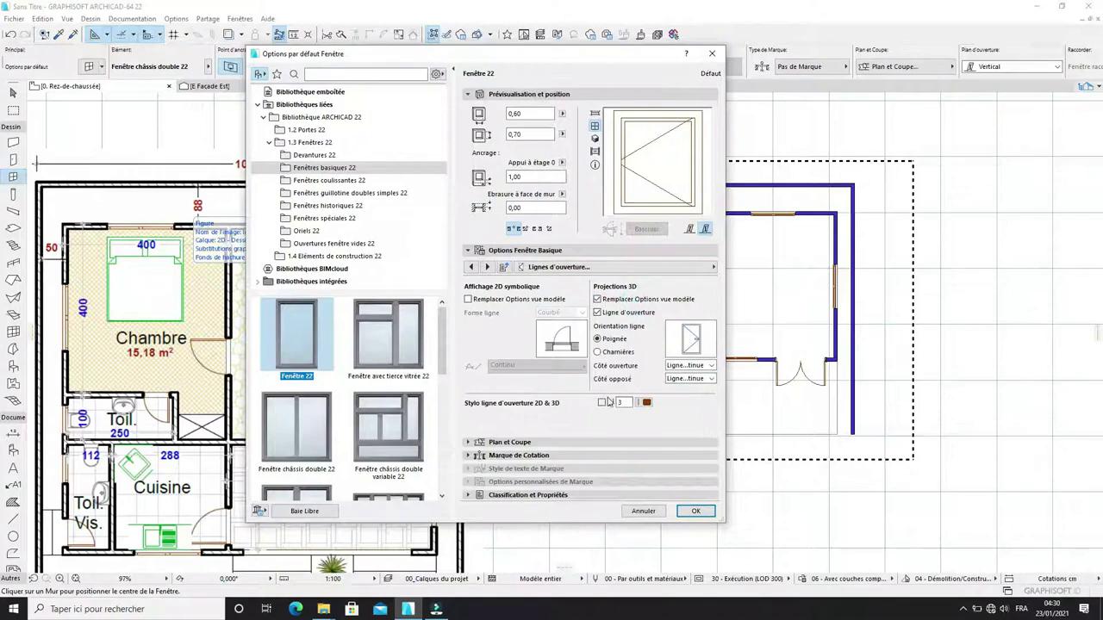
pyautogui.click(599, 313)
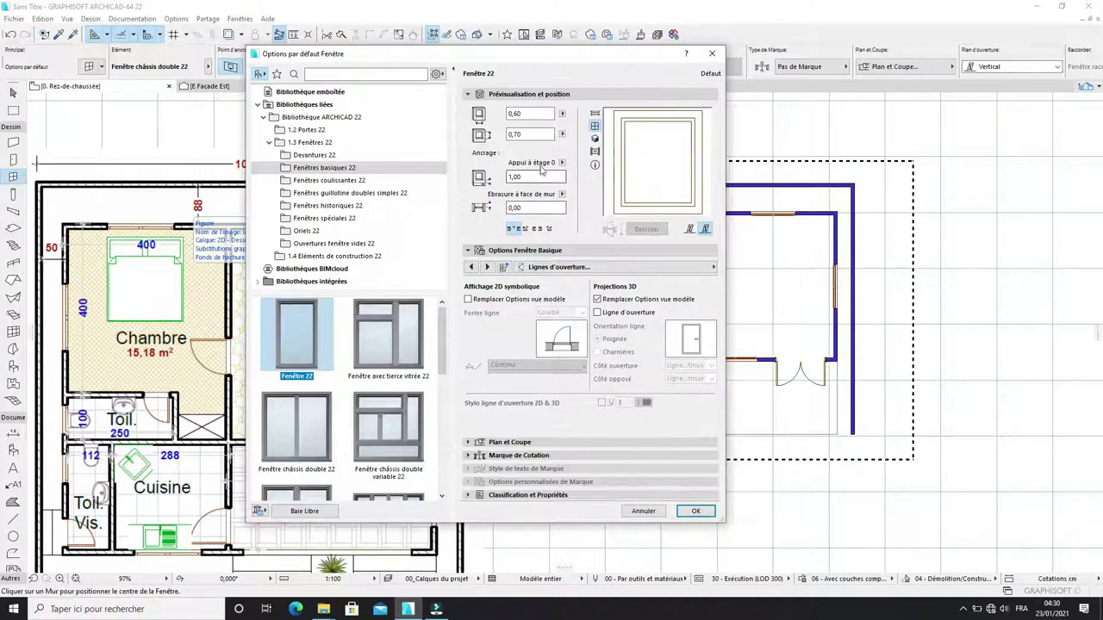
# Step: Set the sill height of the small Fenêtre 22 window to 1.40 m and accept the default settings
pyautogui.click(530, 177)
pyautogui.write('1,00')
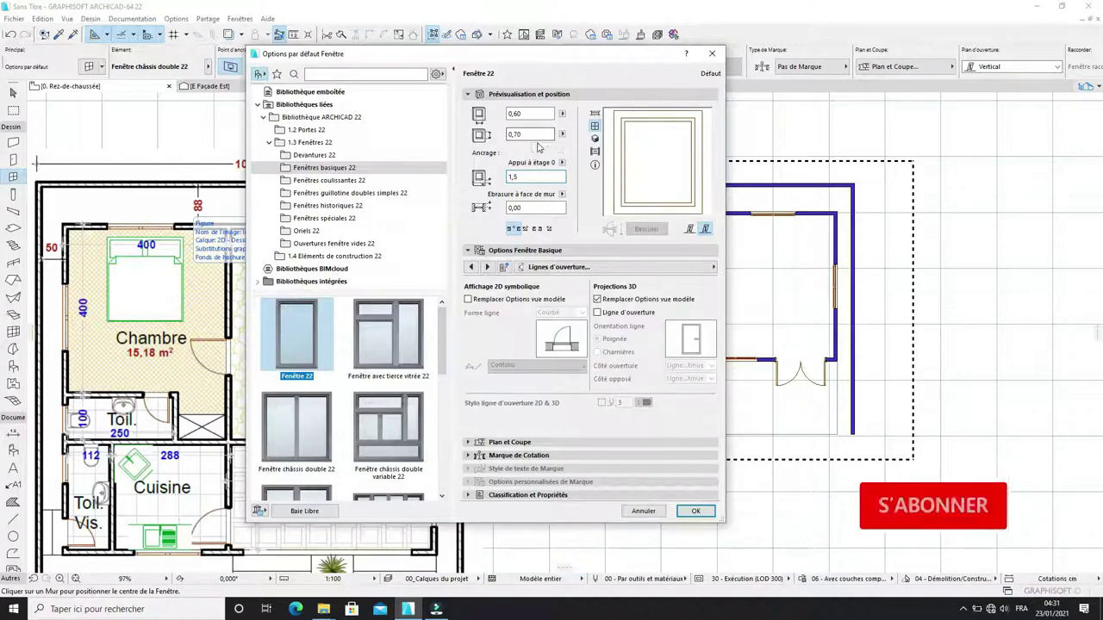
pyautogui.press('BackSpace')
pyautogui.write('4')
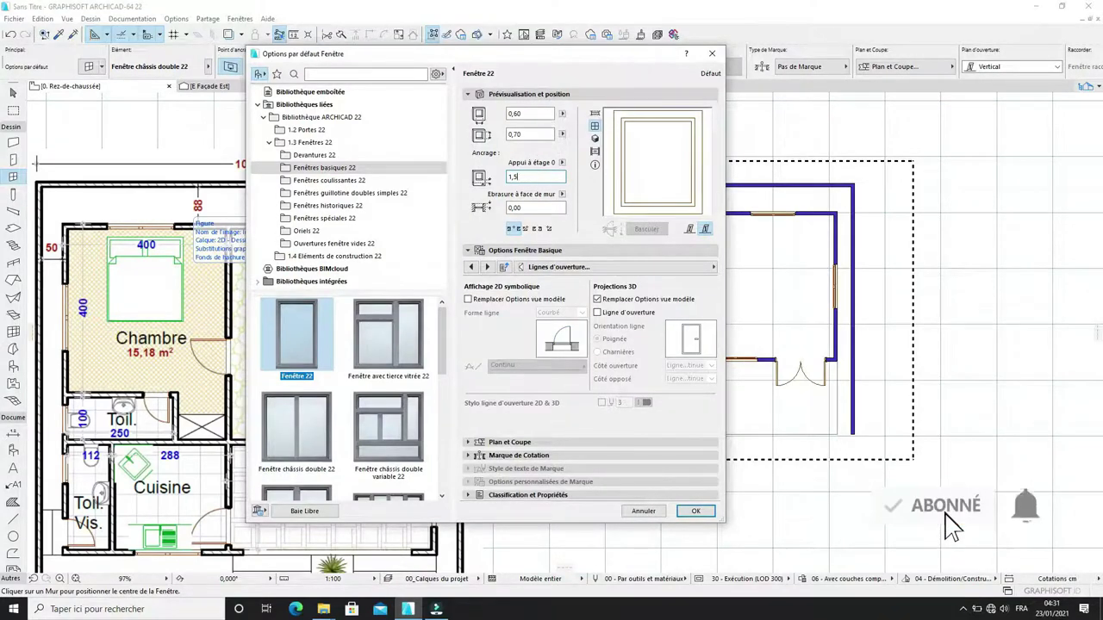
pyautogui.write('0')
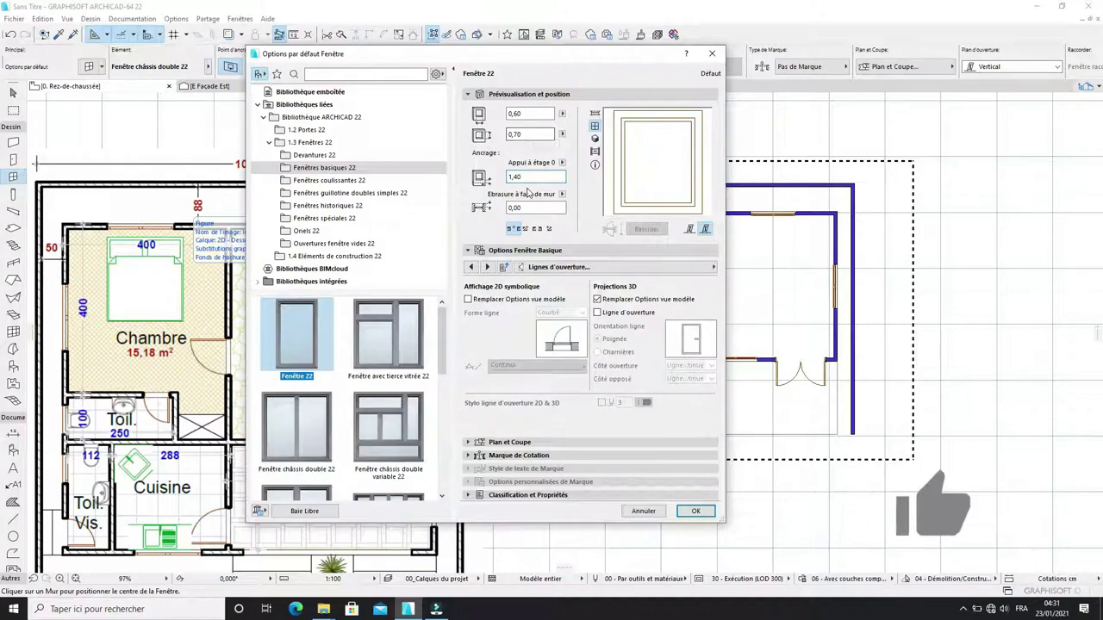
pyautogui.click(696, 511)
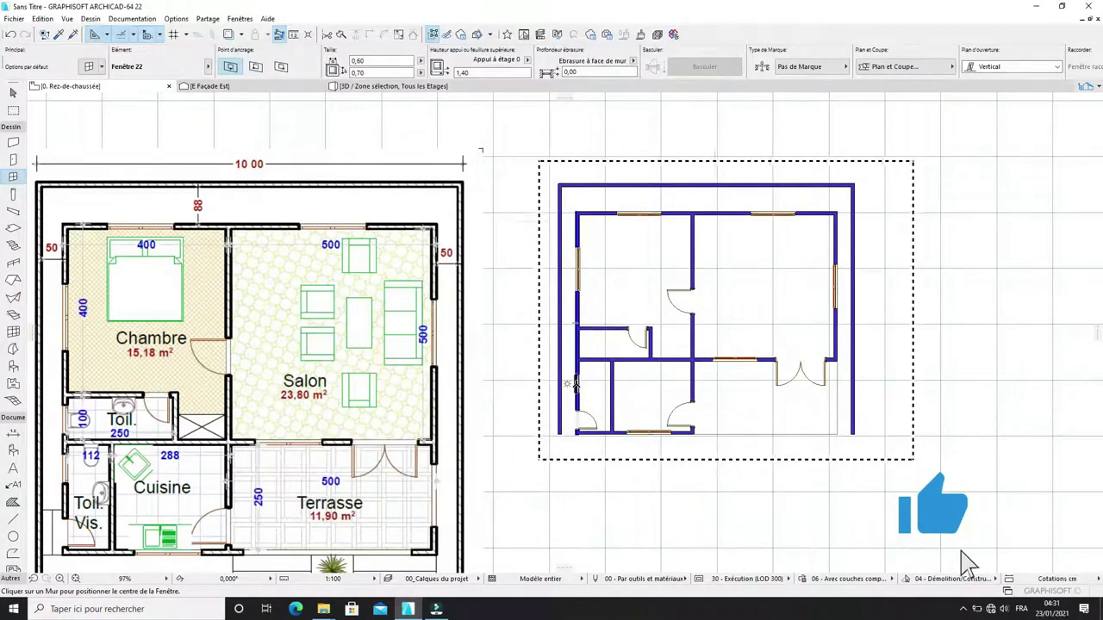
# Step: Place a small single-sash window in the outer side wall of the visitors' toilet and another in the bedroom toilet
pyautogui.scroll(3, 629, 388)
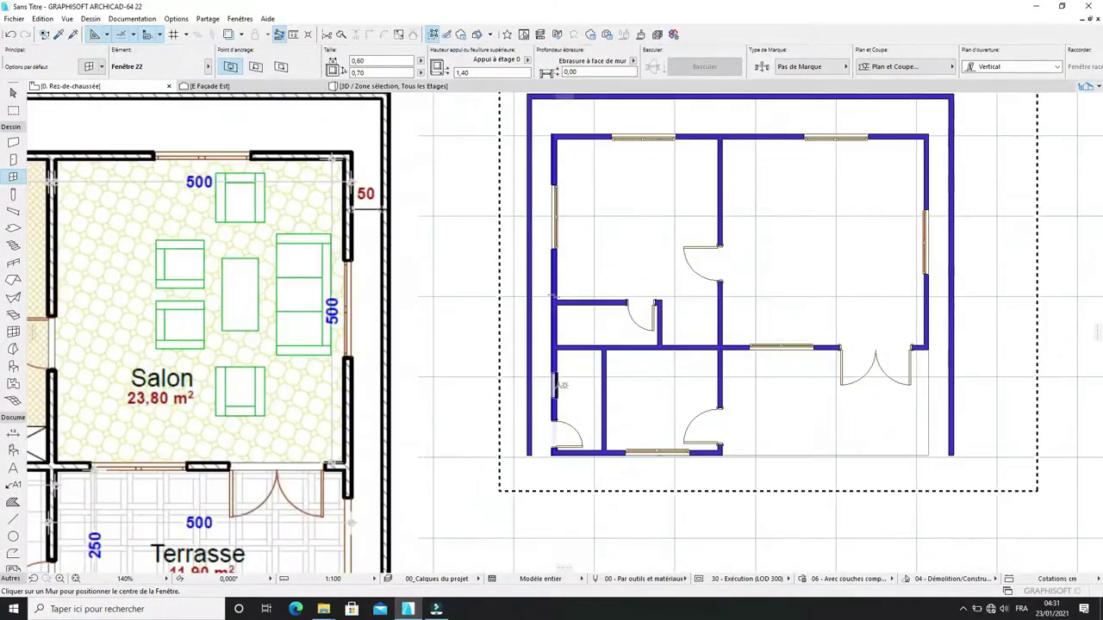
pyautogui.click(565, 379)
pyautogui.click(572, 380)
pyautogui.scroll(-4, 577, 371)
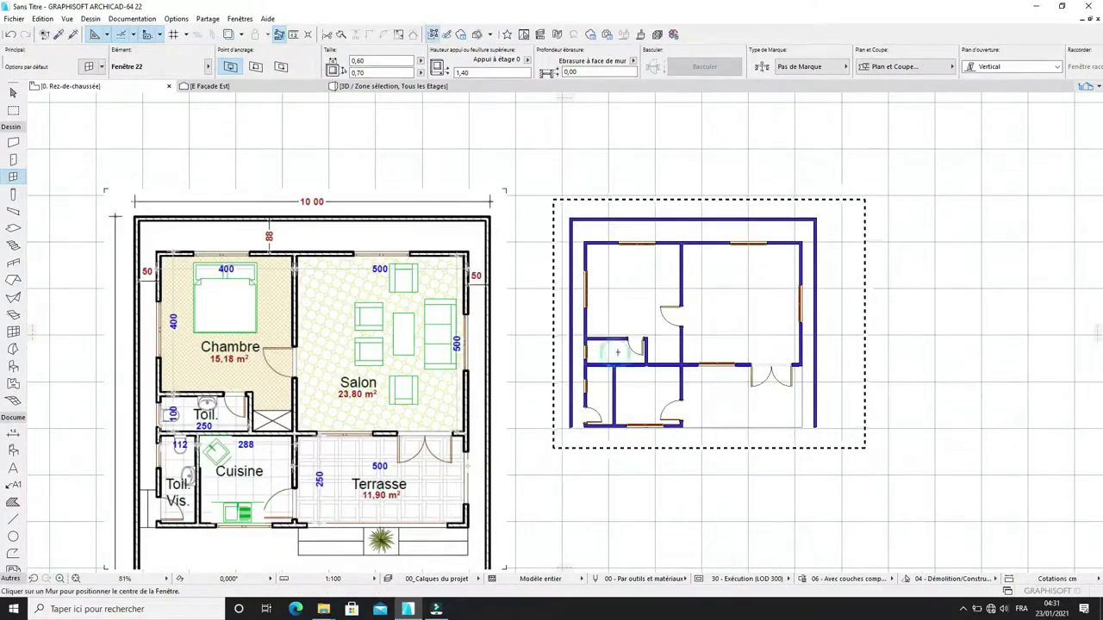
pyautogui.scroll(1, 592, 351)
pyautogui.scroll(3, 596, 350)
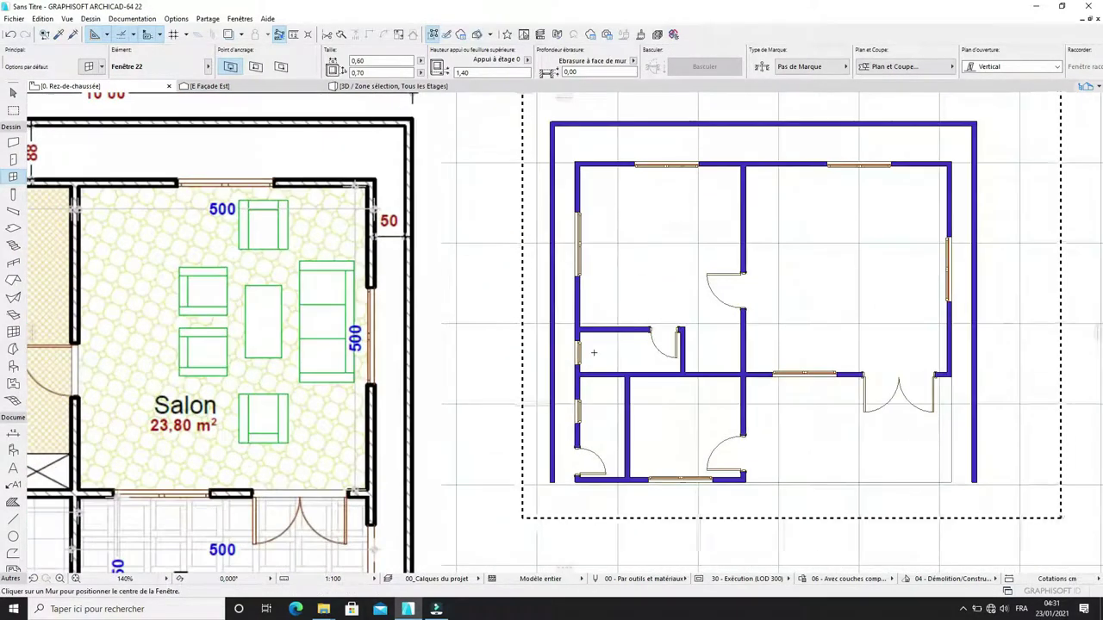
# Step: Check the placed windows against the reference plan, and inspect the windows and doors around the house in 3D
pyautogui.scroll(-3, 607, 349)
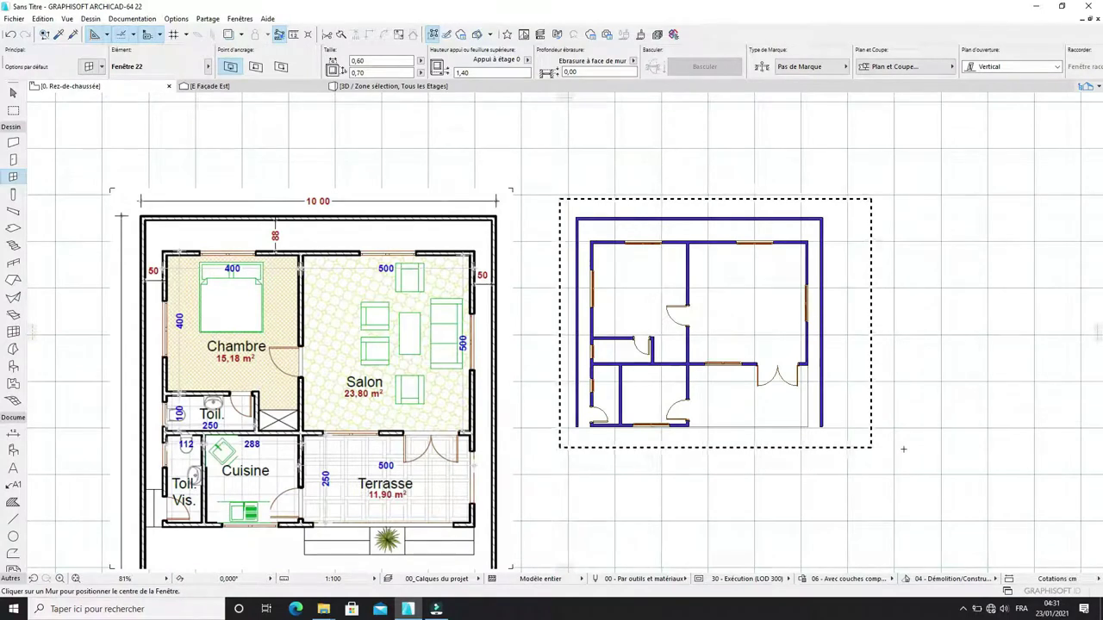
pyautogui.scroll(3, 681, 360)
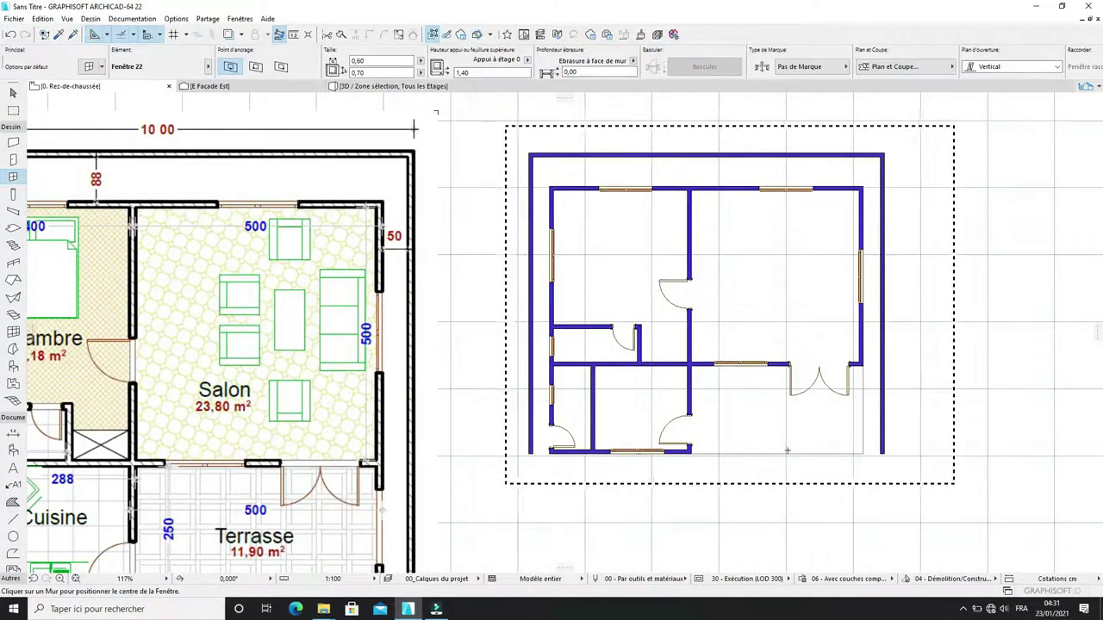
pyautogui.scroll(-3, 797, 454)
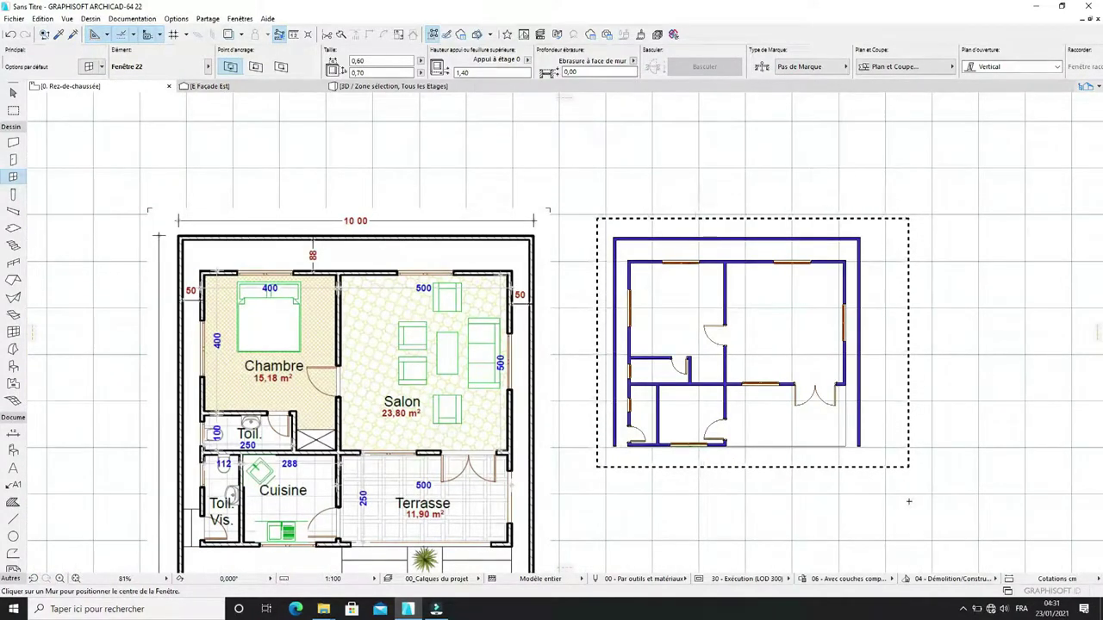
pyautogui.press('F5')
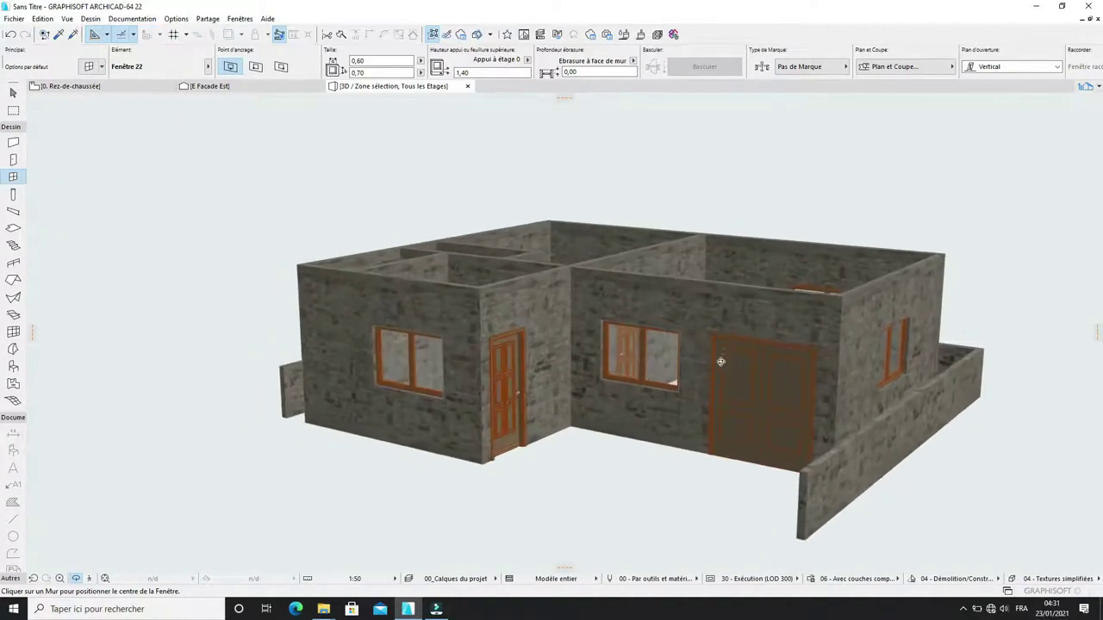
pyautogui.scroll(5, 721, 365)
pyautogui.scroll(-3, 636, 371)
pyautogui.scroll(3, 635, 372)
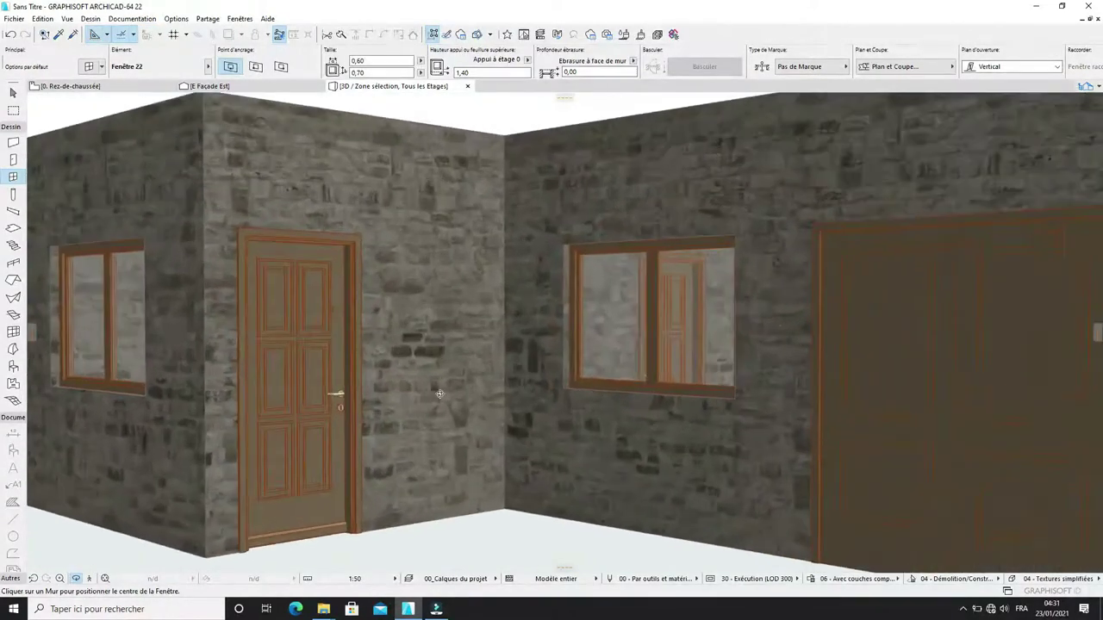
pyautogui.scroll(-4, 560, 336)
pyautogui.moveTo(498, 306)
pyautogui.keyDown('shift'); pyautogui.mouseDown(button='middle')
pyautogui.moveTo(904, 313)
pyautogui.moveTo(598, 322)
pyautogui.moveTo(744, 365)
pyautogui.moveTo(778, 362)
pyautogui.moveTo(657, 364)
pyautogui.moveTo(715, 362)
pyautogui.moveTo(667, 332)
pyautogui.moveTo(682, 318)
pyautogui.moveTo(526, 327)
pyautogui.moveTo(771, 367)
pyautogui.moveTo(833, 366)
pyautogui.mouseUp(button='middle'); pyautogui.keyUp('shift')
pyautogui.scroll(2, 712, 362)
pyautogui.keyDown('shift'); pyautogui.moveTo(689, 349); pyautogui.dragTo(782, 363, button='middle'); pyautogui.keyUp('shift')
pyautogui.moveTo(611, 387)
pyautogui.keyDown('shift'); pyautogui.mouseDown(button='middle')
pyautogui.moveTo(522, 351)
pyautogui.moveTo(565, 349)
pyautogui.moveTo(492, 345)
pyautogui.mouseUp(button='middle'); pyautogui.keyUp('shift')
pyautogui.scroll(6, 409, 345)
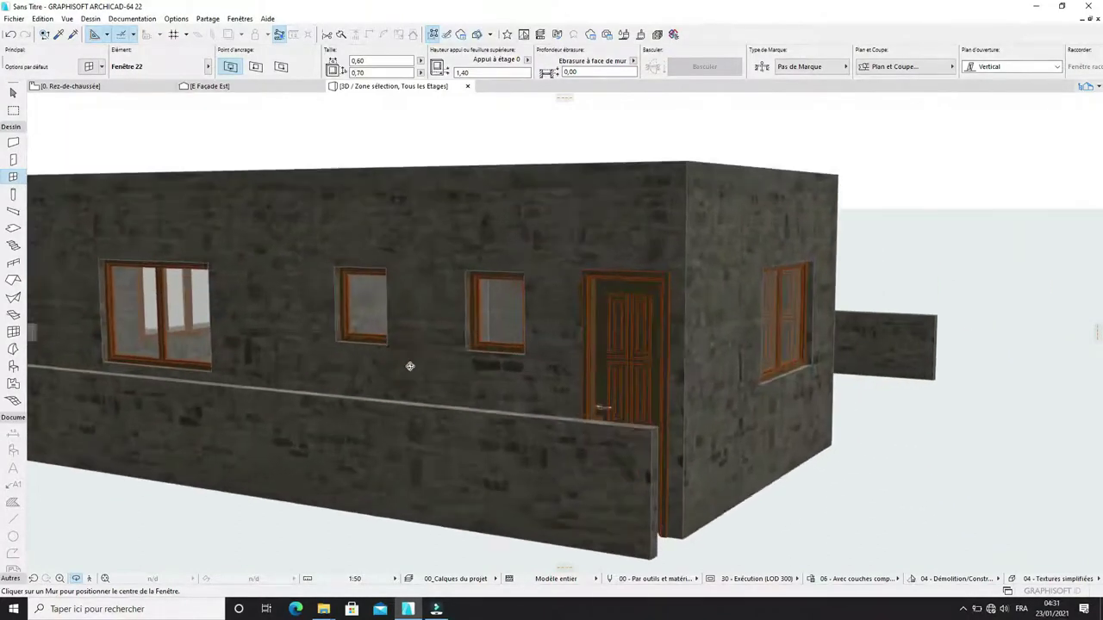
pyautogui.scroll(-4, 482, 330)
pyautogui.keyDown('shift'); pyautogui.moveTo(483, 330); pyautogui.dragTo(604, 327, button='middle'); pyautogui.keyUp('shift')
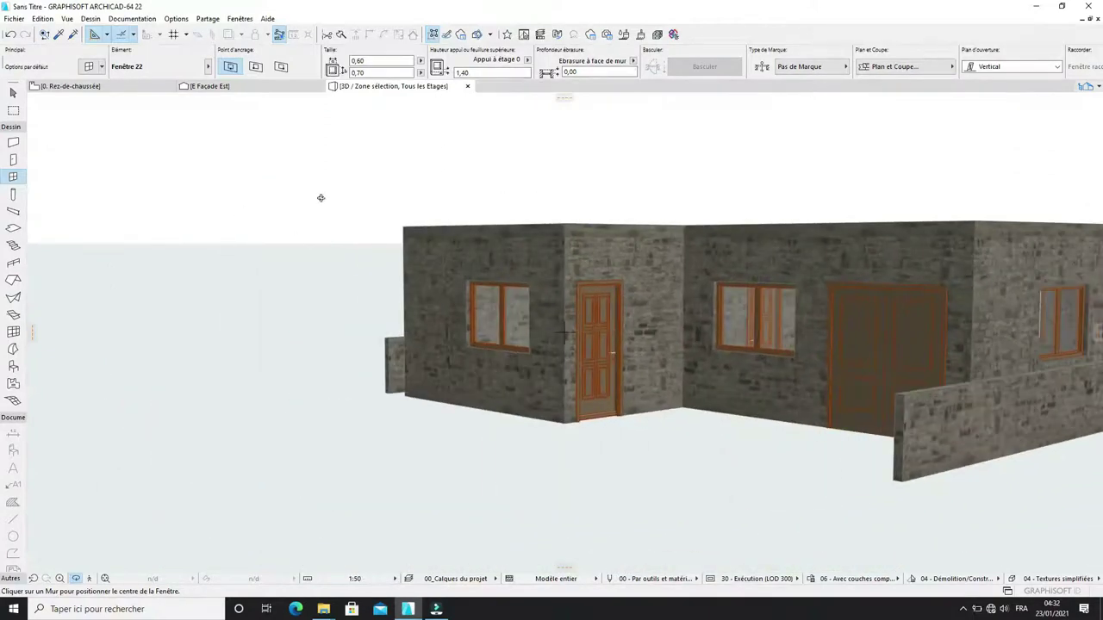
# Step: Inspect the front facade's windows and doors in 3D, and compare the salon and terrace openings on the floor plan with the reference
pyautogui.keyDown('shift'); pyautogui.moveTo(254, 197); pyautogui.dragTo(990, 340, button='middle'); pyautogui.keyUp('shift')
pyautogui.keyDown('shift'); pyautogui.moveTo(559, 297); pyautogui.dragTo(642, 374, button='middle'); pyautogui.keyUp('shift')
pyautogui.keyDown('shift'); pyautogui.moveTo(501, 361); pyautogui.dragTo(542, 409, button='middle'); pyautogui.keyUp('shift')
pyautogui.keyDown('shift'); pyautogui.moveTo(721, 413); pyautogui.dragTo(820, 403, button='middle'); pyautogui.keyUp('shift')
pyautogui.press('F2')
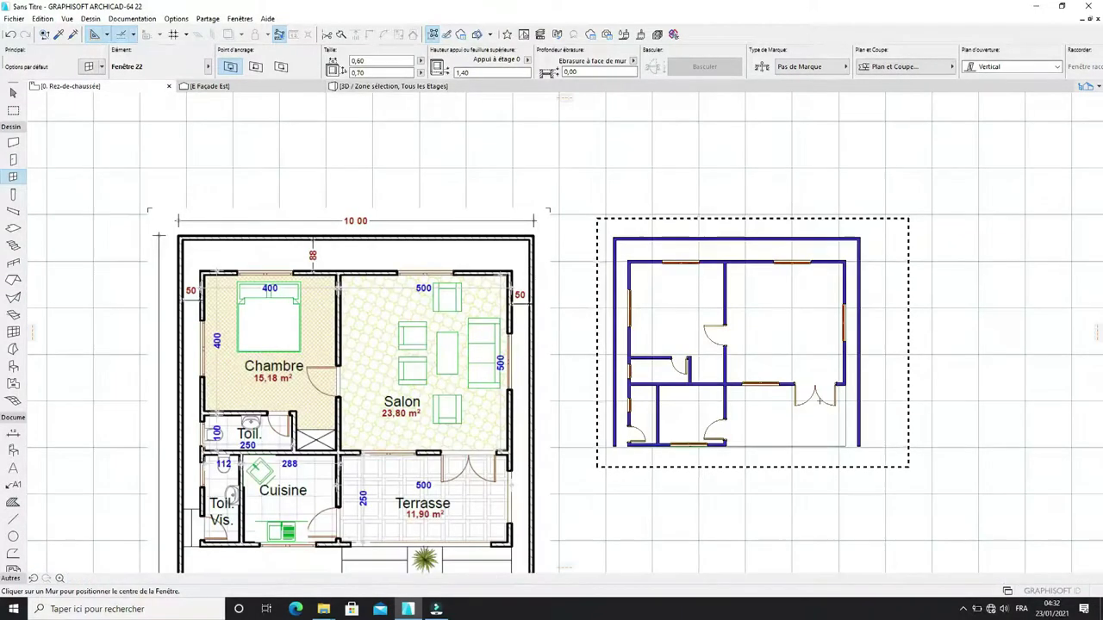
pyautogui.scroll(3, 797, 334)
pyautogui.scroll(-2, 797, 334)
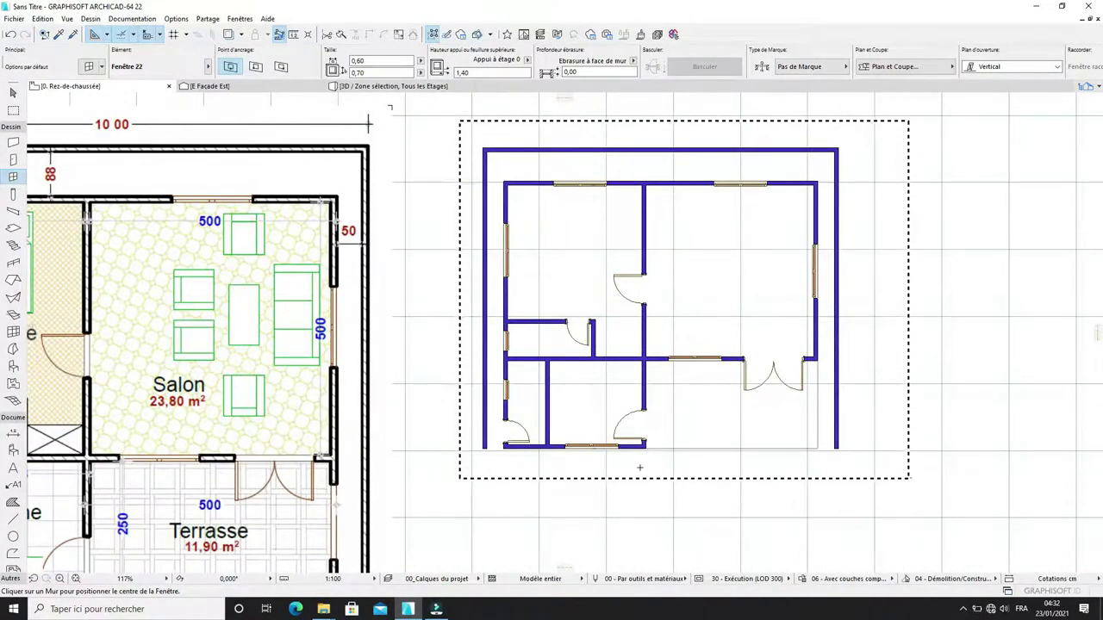
pyautogui.scroll(2, 612, 463)
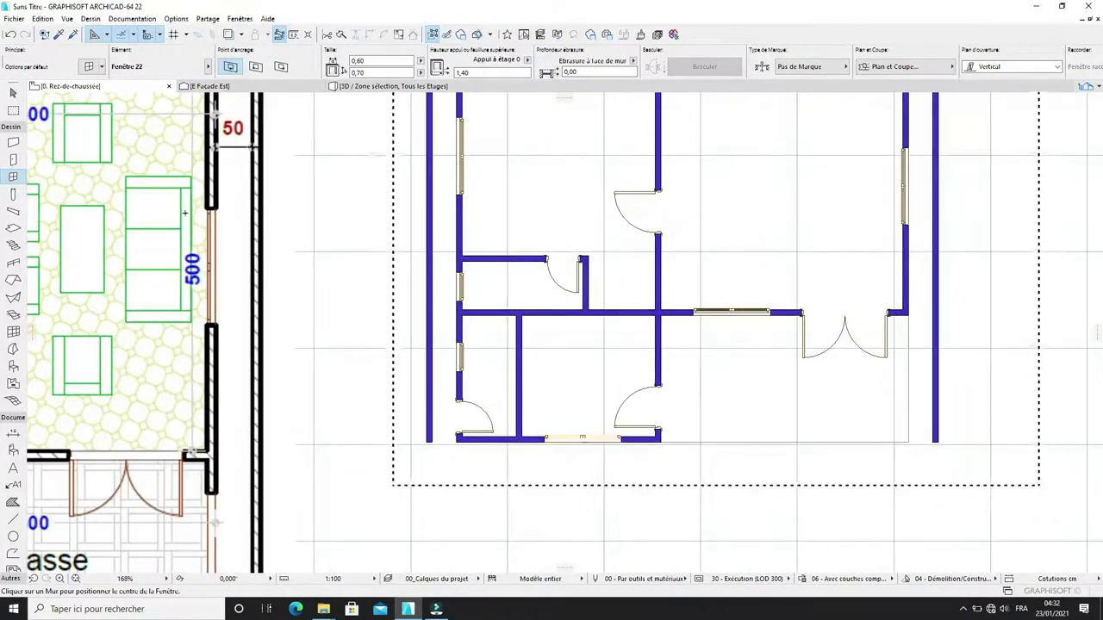
pyautogui.scroll(-1, 812, 312)
pyautogui.scroll(1, 812, 313)
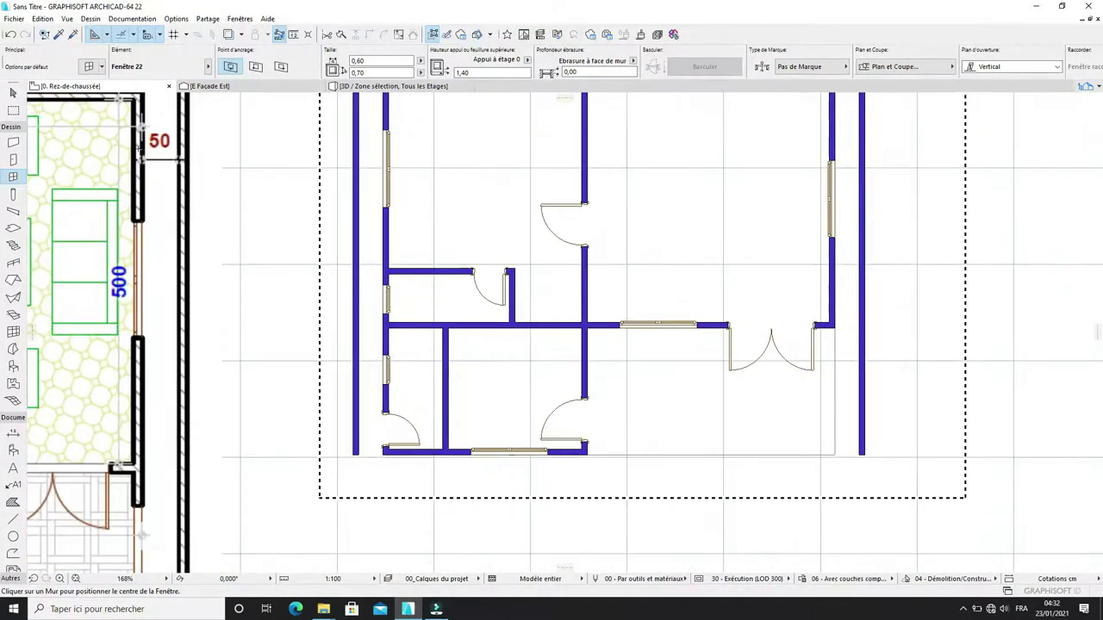
# Step: Set the second main sash of the double window between the salon and the terrace to a 50° opening angle
pyautogui.press('Escape')
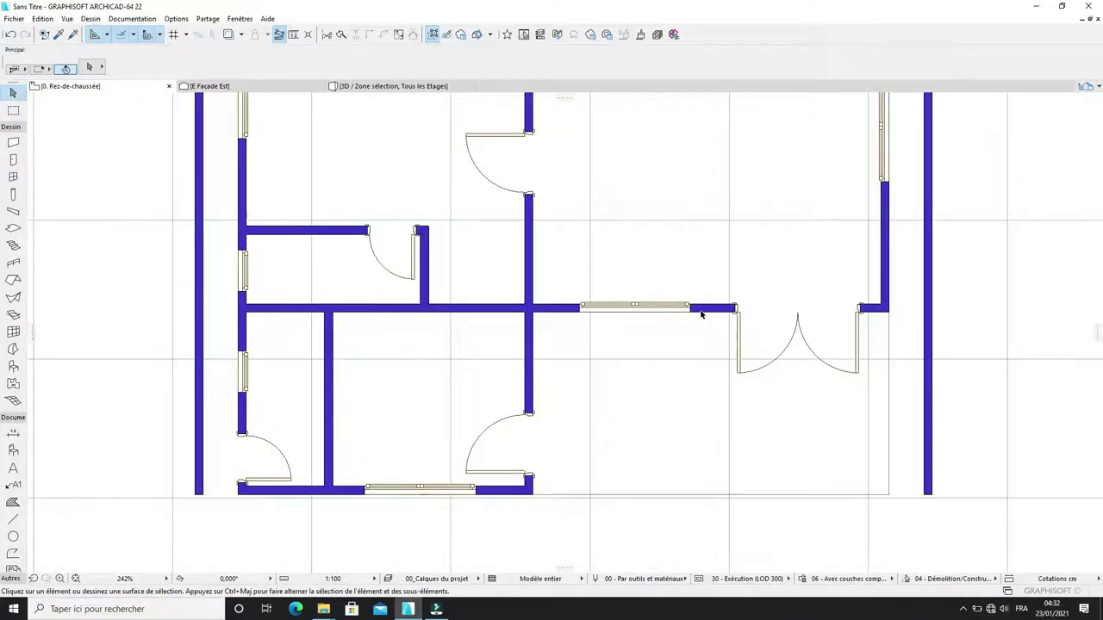
pyautogui.click(692, 309)
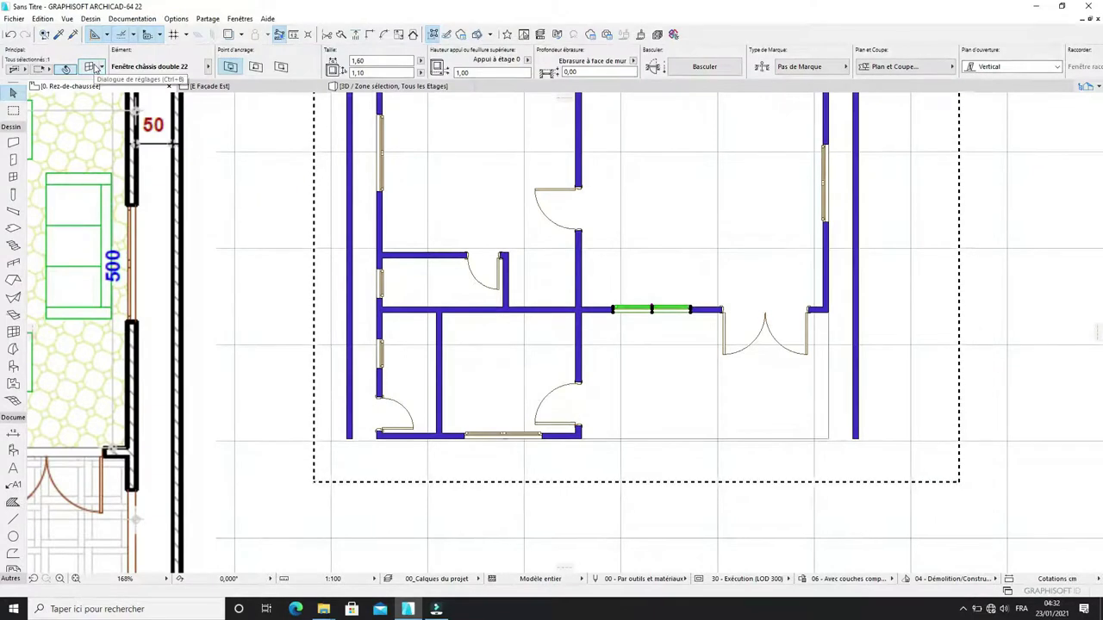
pyautogui.hotkey('ctrl', 't')
pyautogui.click(675, 272)
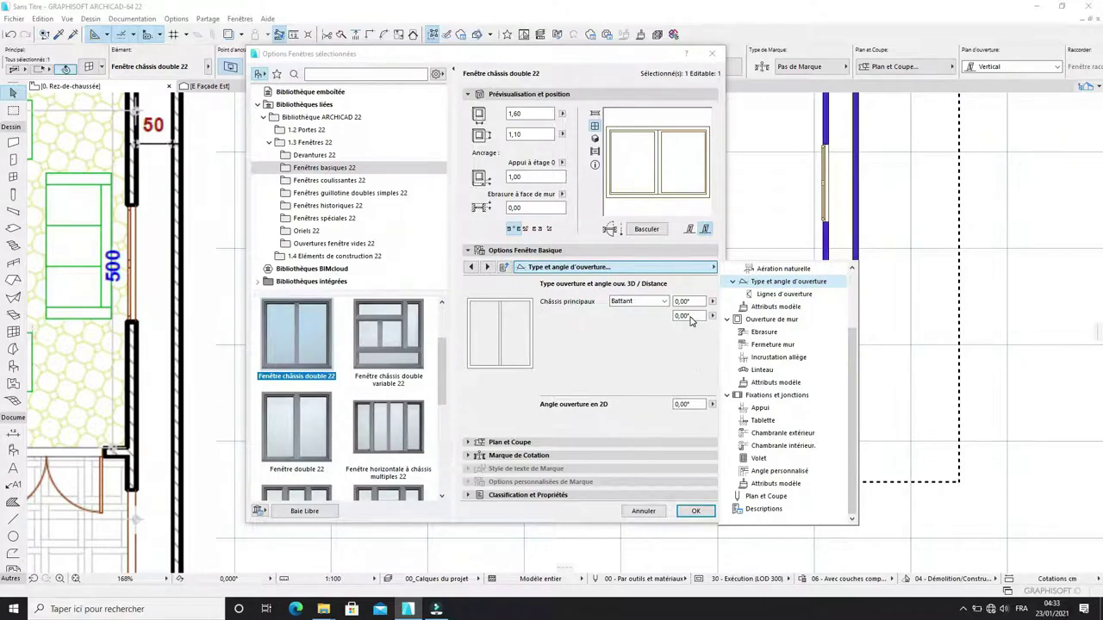
pyautogui.click(686, 317)
pyautogui.click(686, 317)
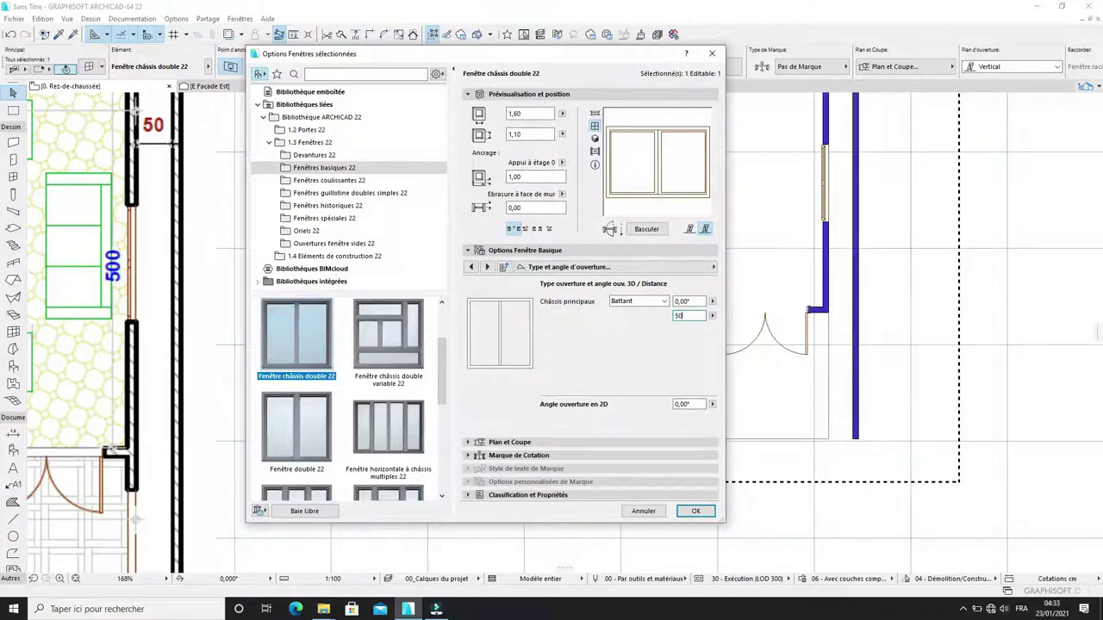
pyautogui.press('Return')
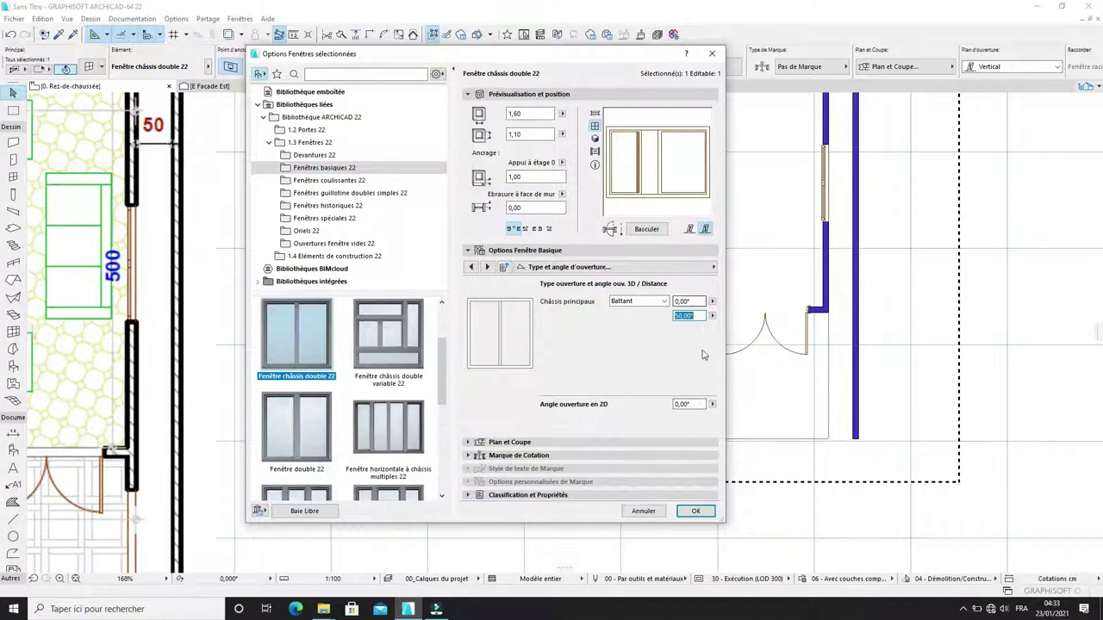
pyautogui.click(698, 268)
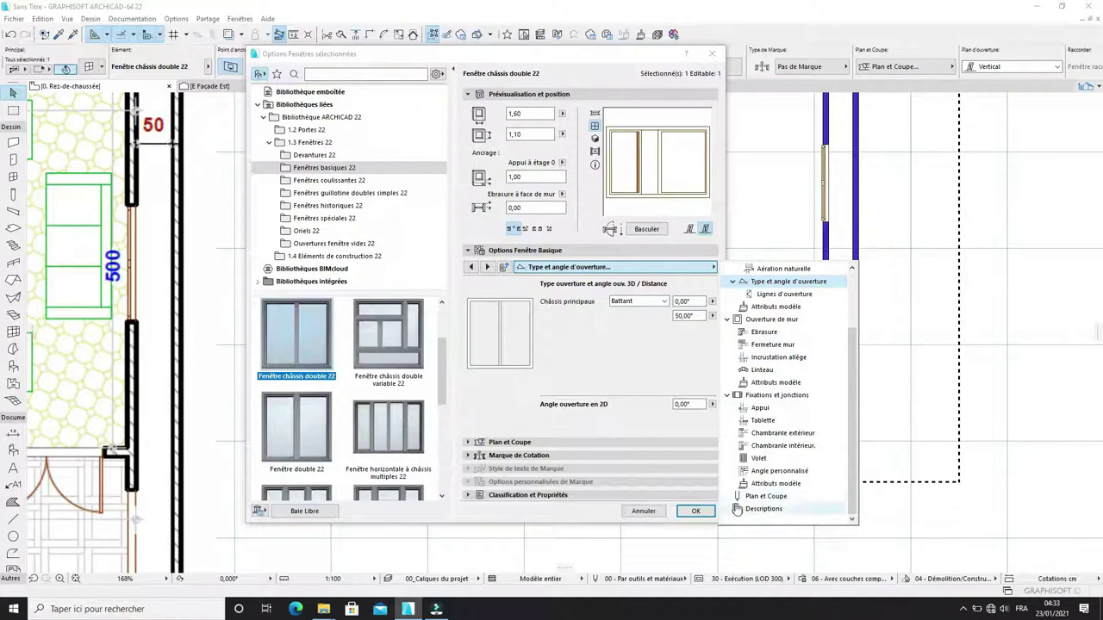
pyautogui.click(698, 511)
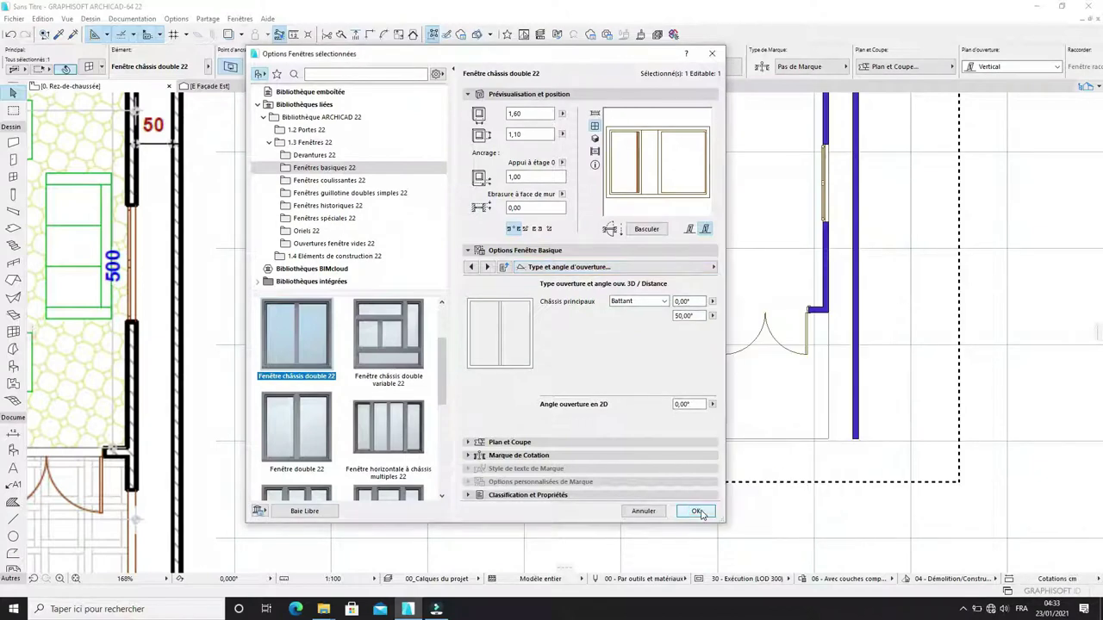
# Step: Check the opened sash in 3D and flip the salon's terrace window so that it opens outward
pyautogui.click(958, 509)
pyautogui.rightClick(958, 510)
pyautogui.click(974, 496)
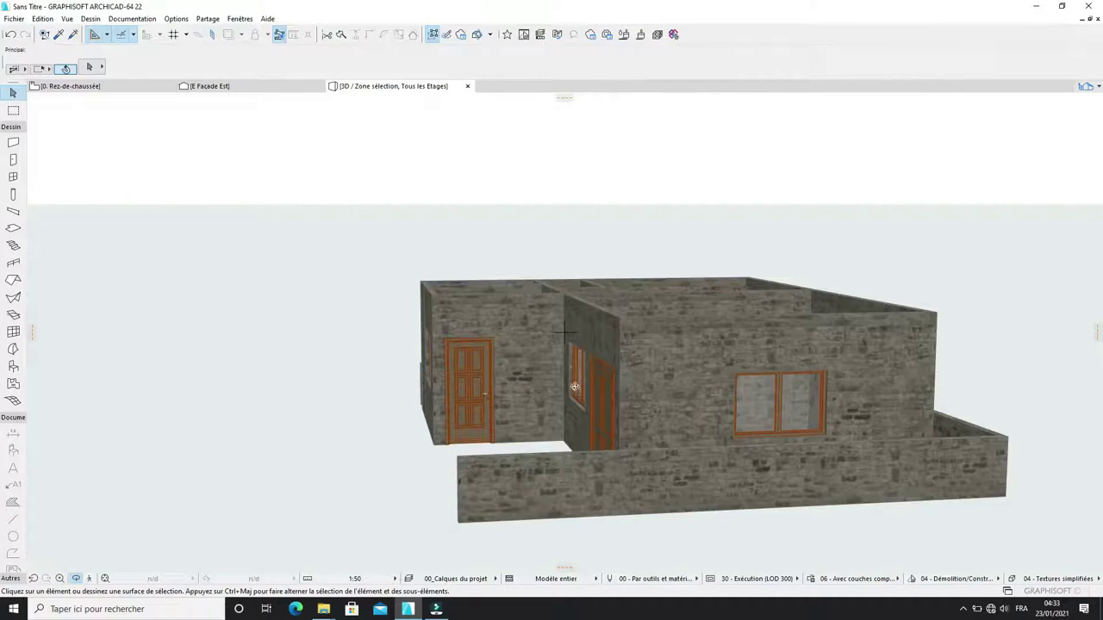
pyautogui.scroll(5, 832, 389)
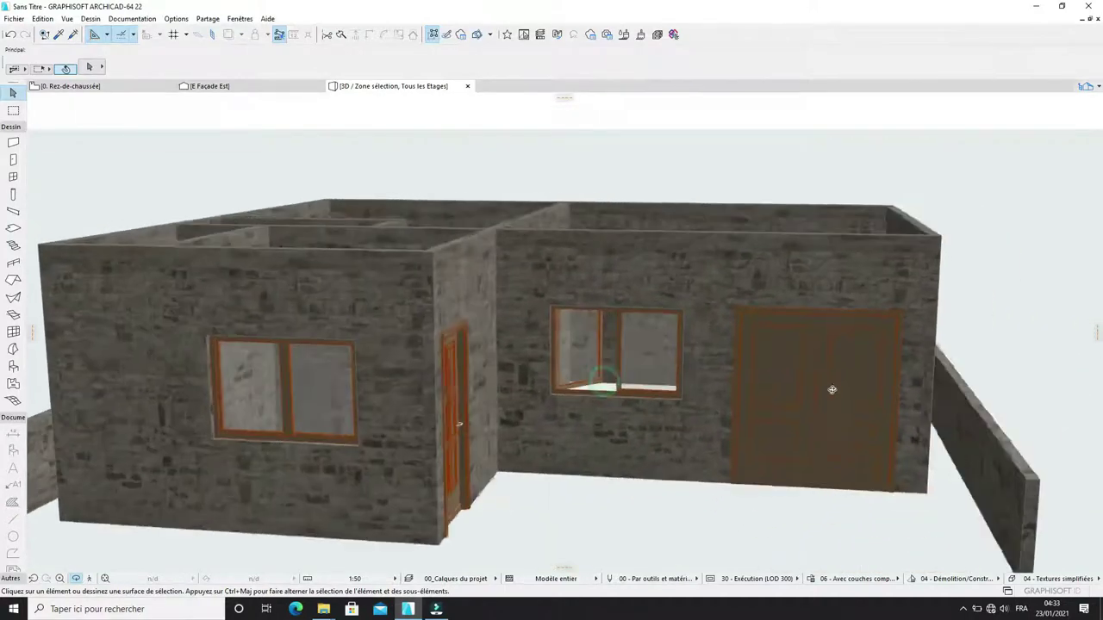
pyautogui.scroll(5, 595, 331)
pyautogui.keyDown('shift'); pyautogui.moveTo(614, 414); pyautogui.dragTo(610, 375, button='middle'); pyautogui.keyUp('shift')
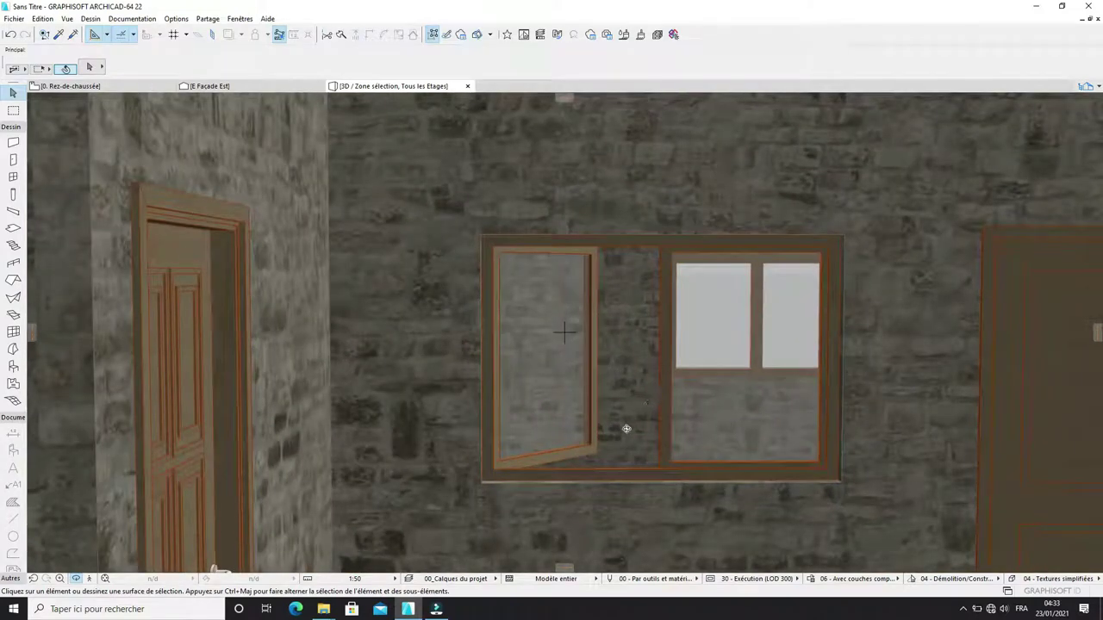
pyautogui.press('F2')
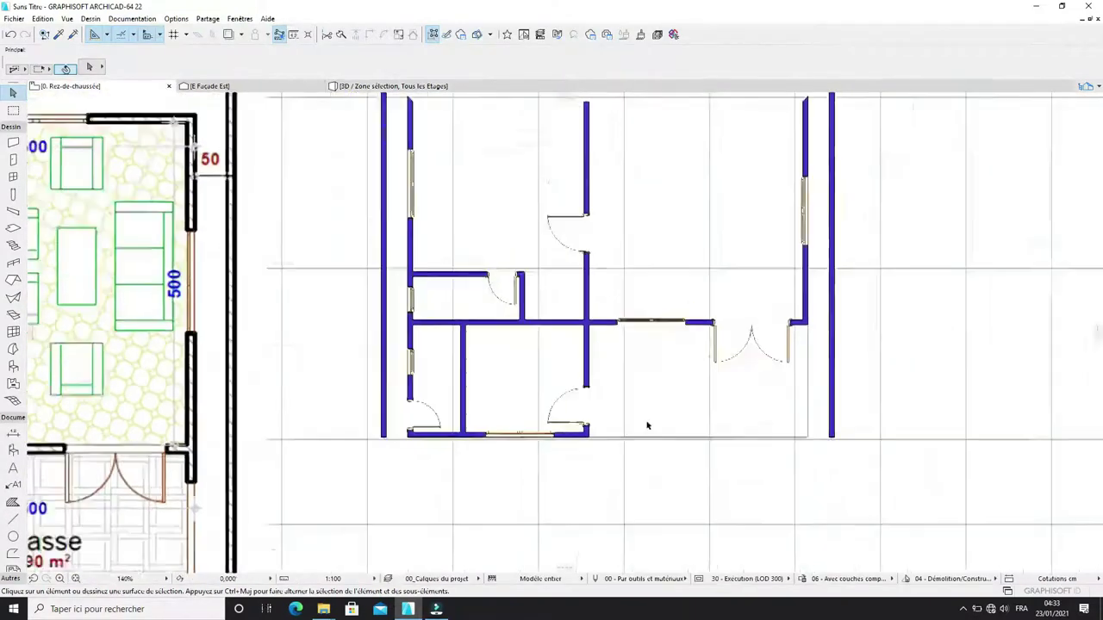
pyautogui.click(695, 398)
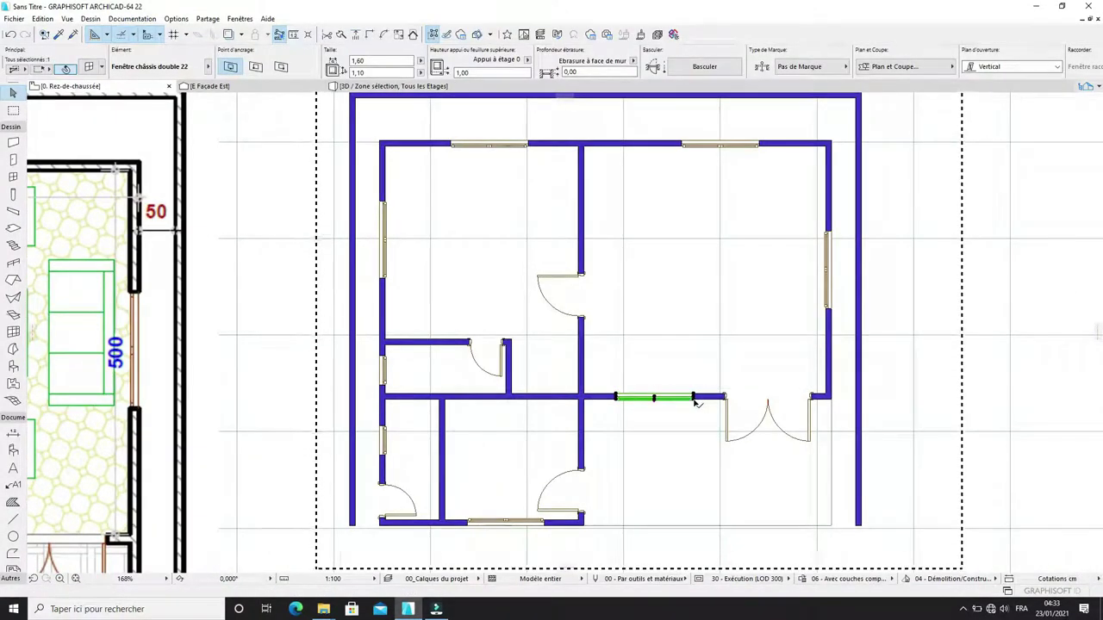
# Step: Examine the flipped salon window in 3D from several angles, including its open sash and the adjacent doors
pyautogui.click(879, 453)
pyautogui.rightClick(915, 496)
pyautogui.click(917, 475)
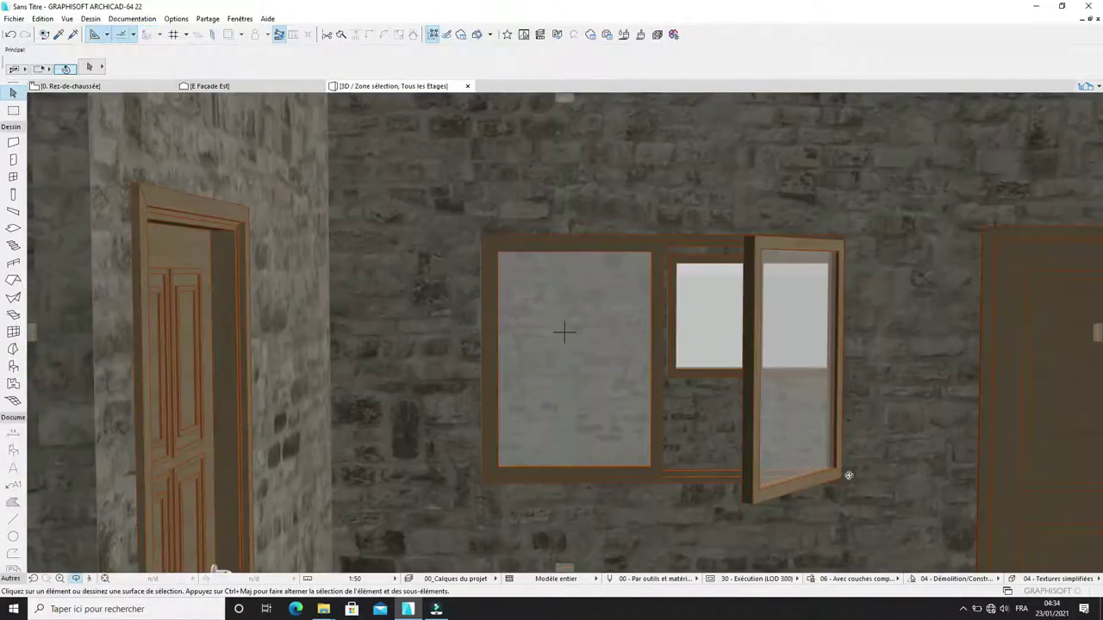
pyautogui.keyDown('shift'); pyautogui.moveTo(704, 362); pyautogui.dragTo(835, 376, button='middle'); pyautogui.keyUp('shift')
pyautogui.keyDown('shift'); pyautogui.moveTo(667, 356); pyautogui.dragTo(743, 373, button='middle'); pyautogui.keyUp('shift')
pyautogui.scroll(-5, 743, 374)
pyautogui.keyDown('shift'); pyautogui.moveTo(707, 423); pyautogui.dragTo(655, 388, button='middle'); pyautogui.keyUp('shift')
pyautogui.scroll(5, 712, 421)
pyautogui.scroll(-3, 708, 450)
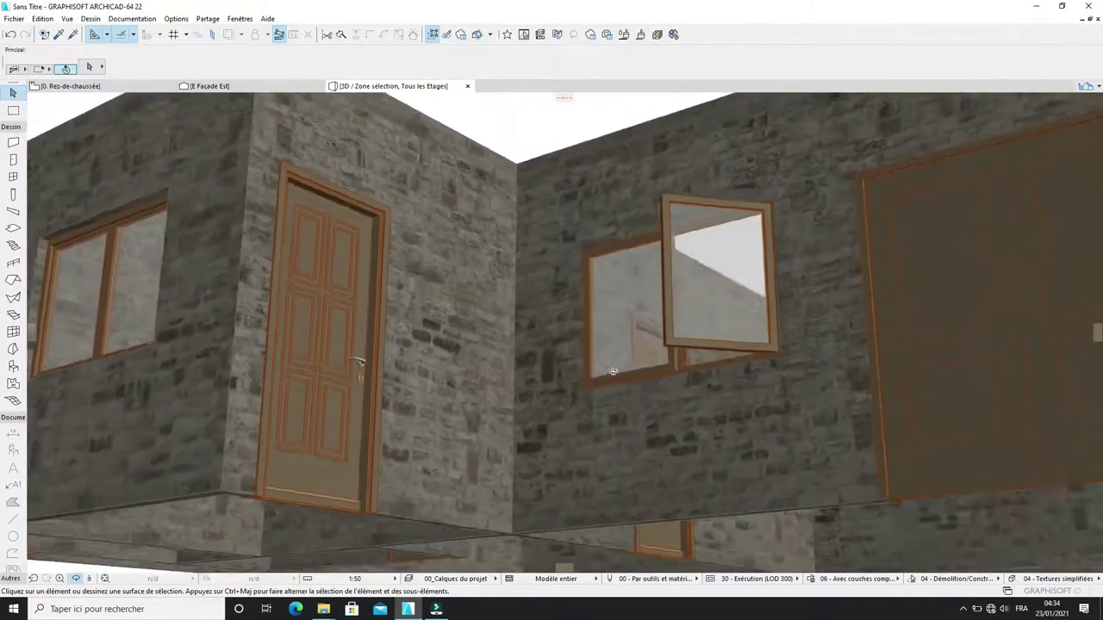
pyautogui.scroll(3, 633, 366)
# Step: Add decorative shutters with panel style 4 to the salon's terrace window
pyautogui.press('F2')
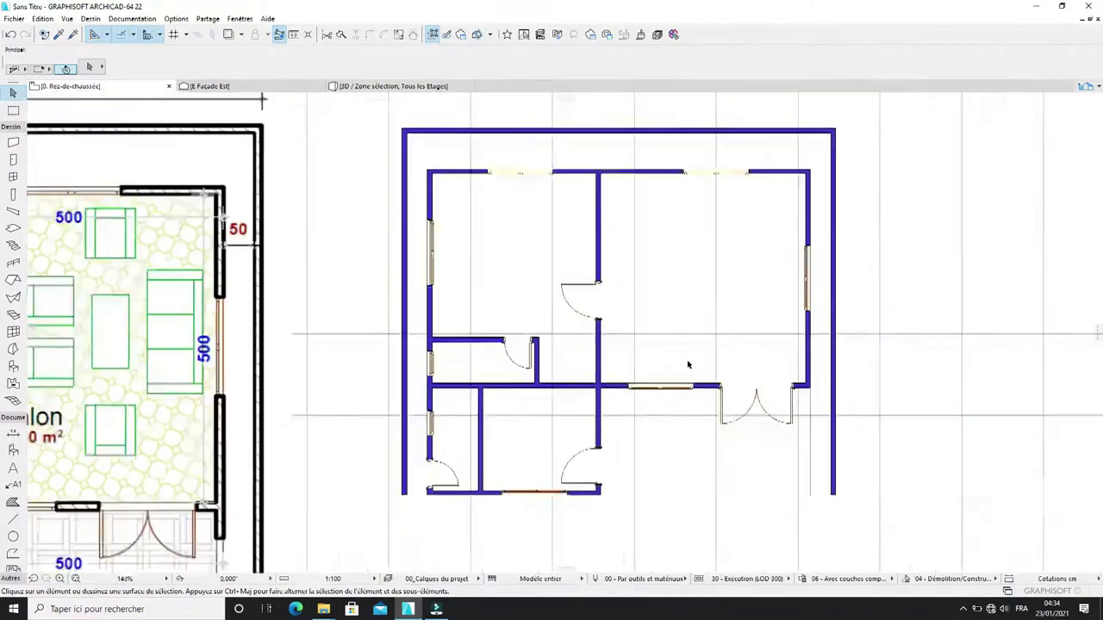
pyautogui.scroll(5, 704, 322)
pyautogui.click(702, 322)
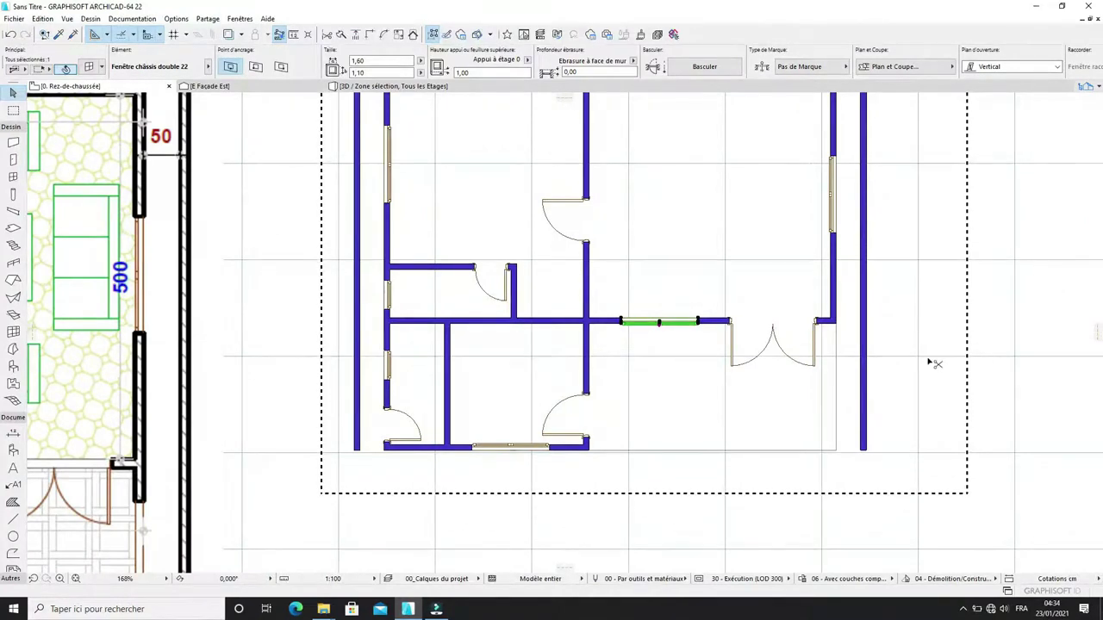
pyautogui.hotkey('ctrl', 't')
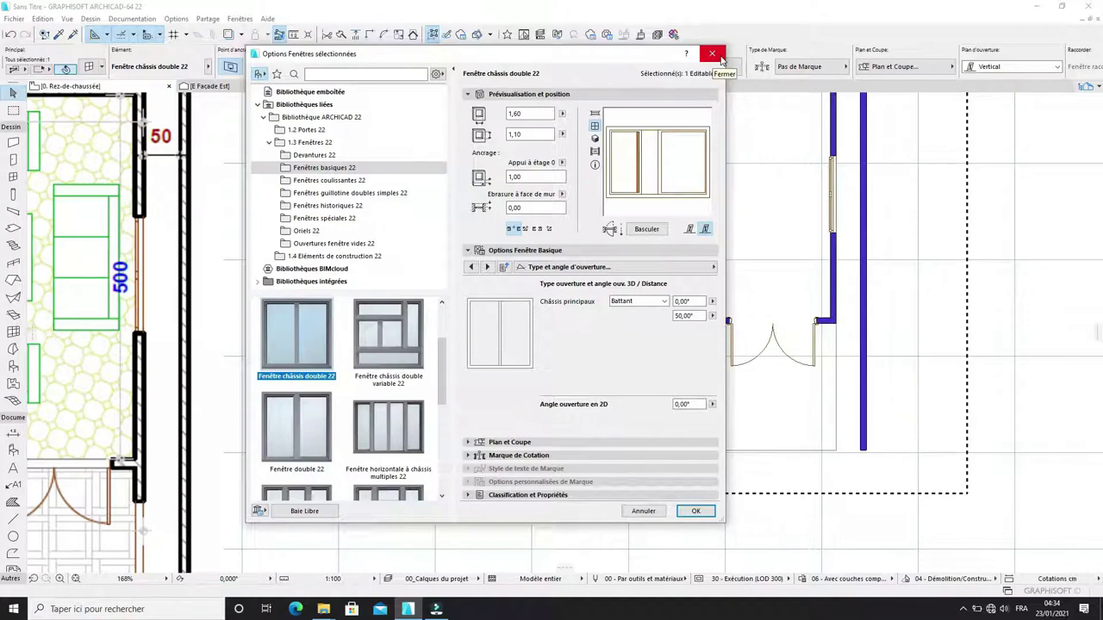
pyautogui.click(703, 269)
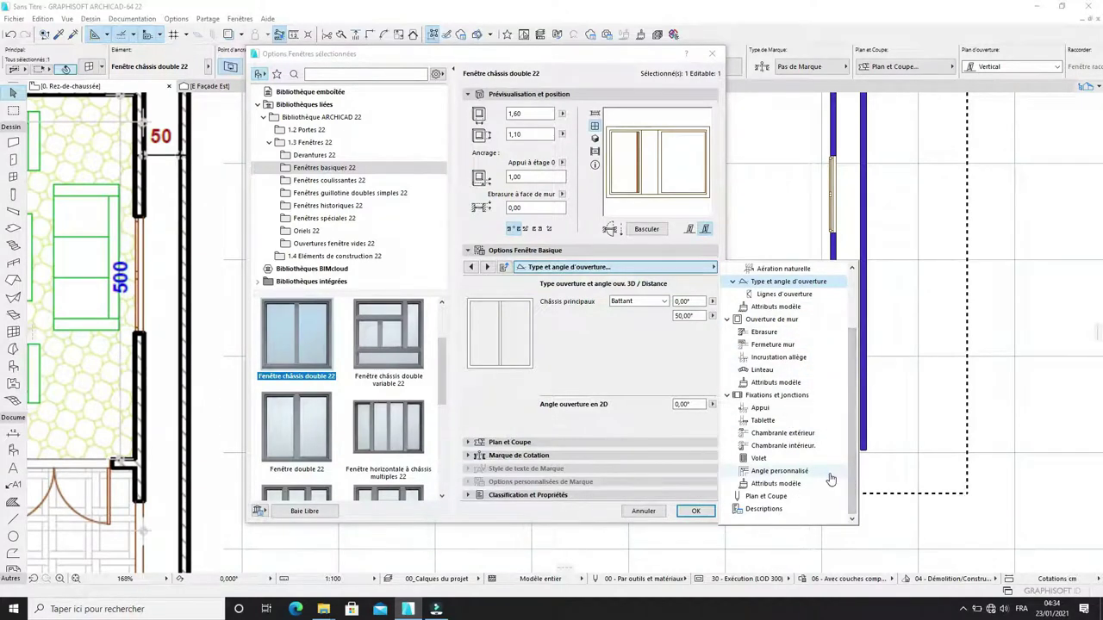
pyautogui.click(759, 459)
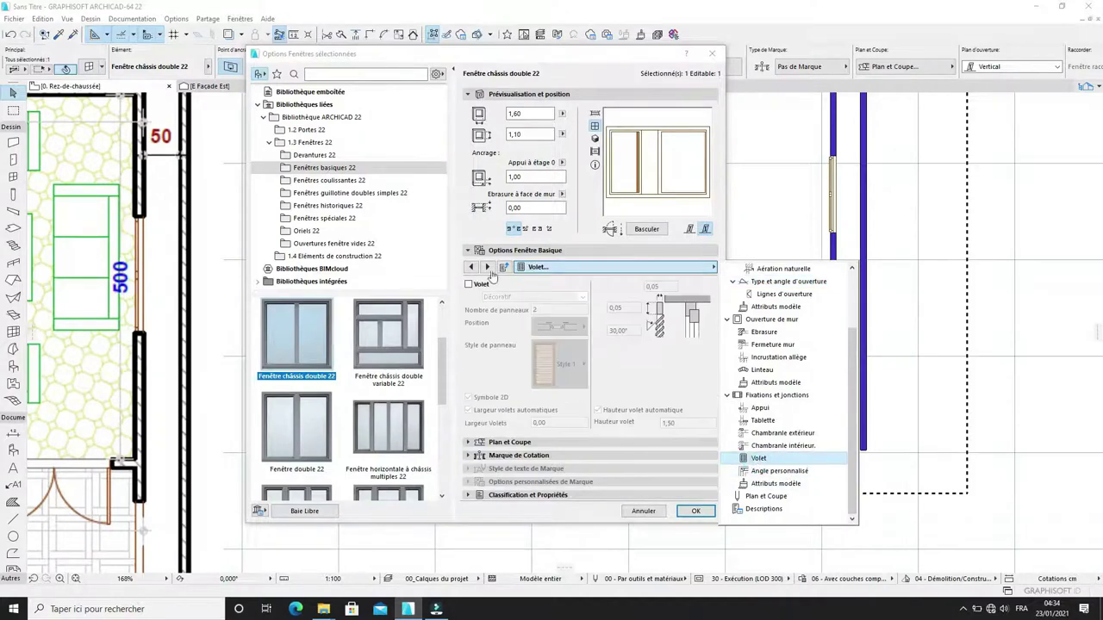
pyautogui.click(468, 284)
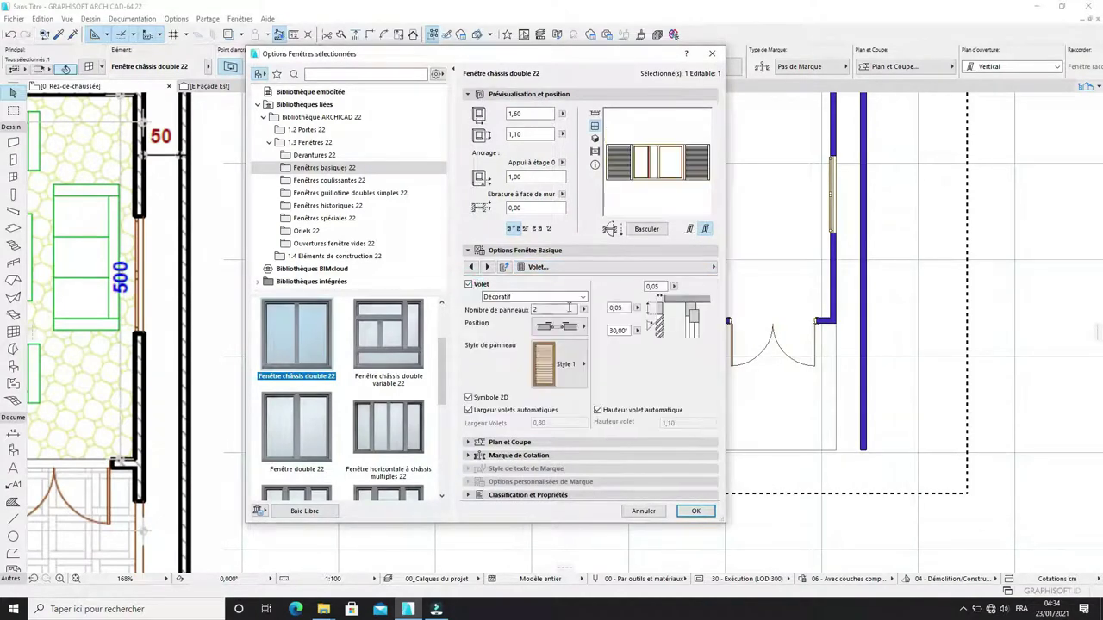
pyautogui.click(576, 369)
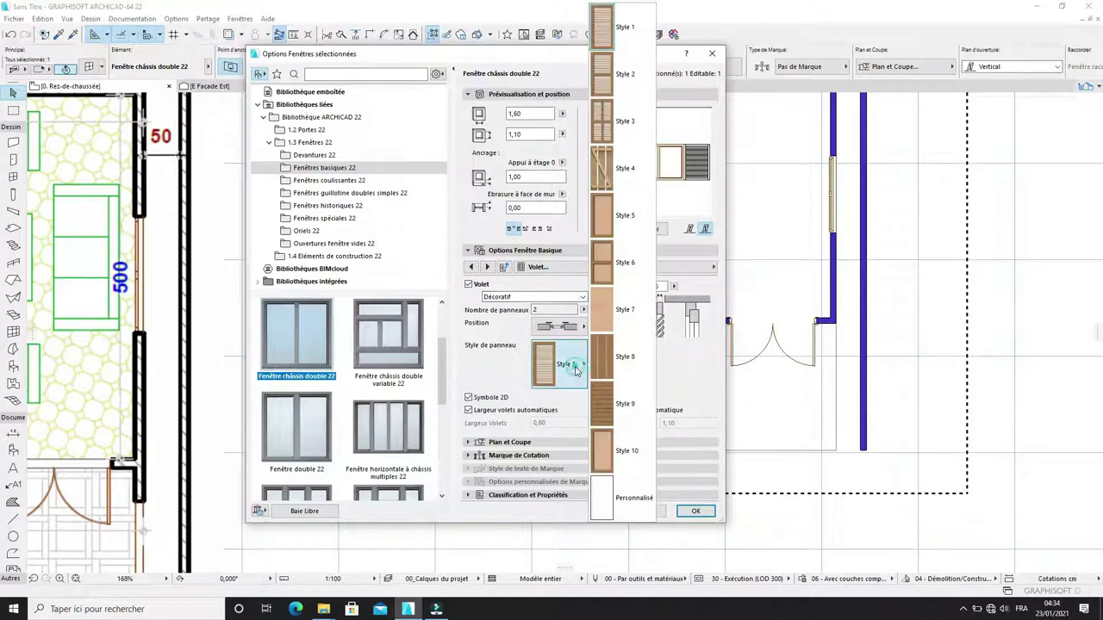
pyautogui.click(605, 175)
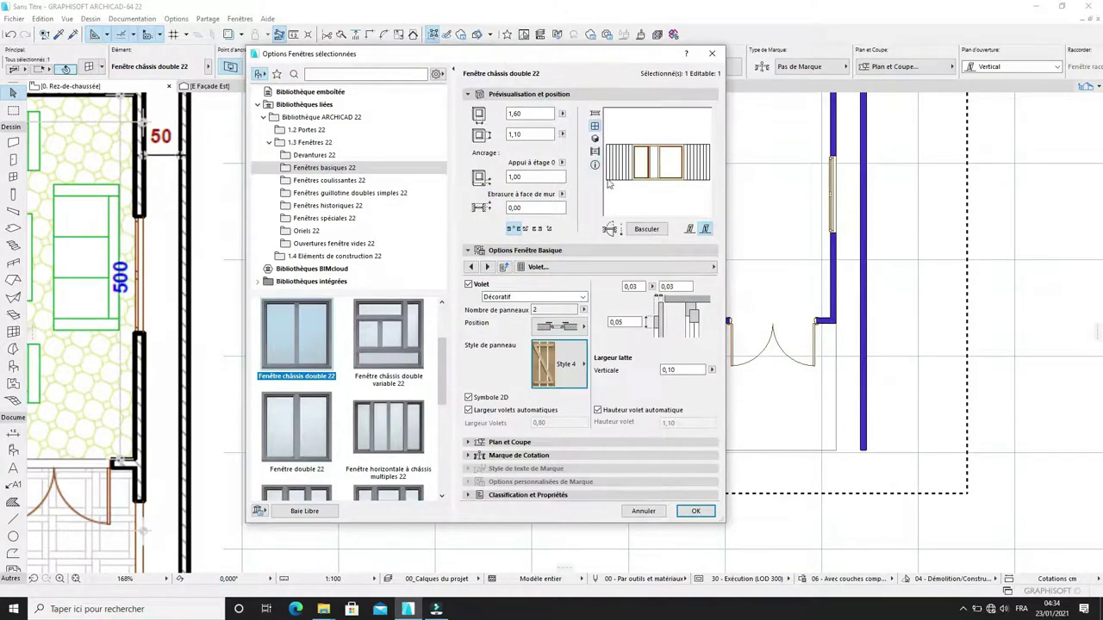
pyautogui.click(696, 511)
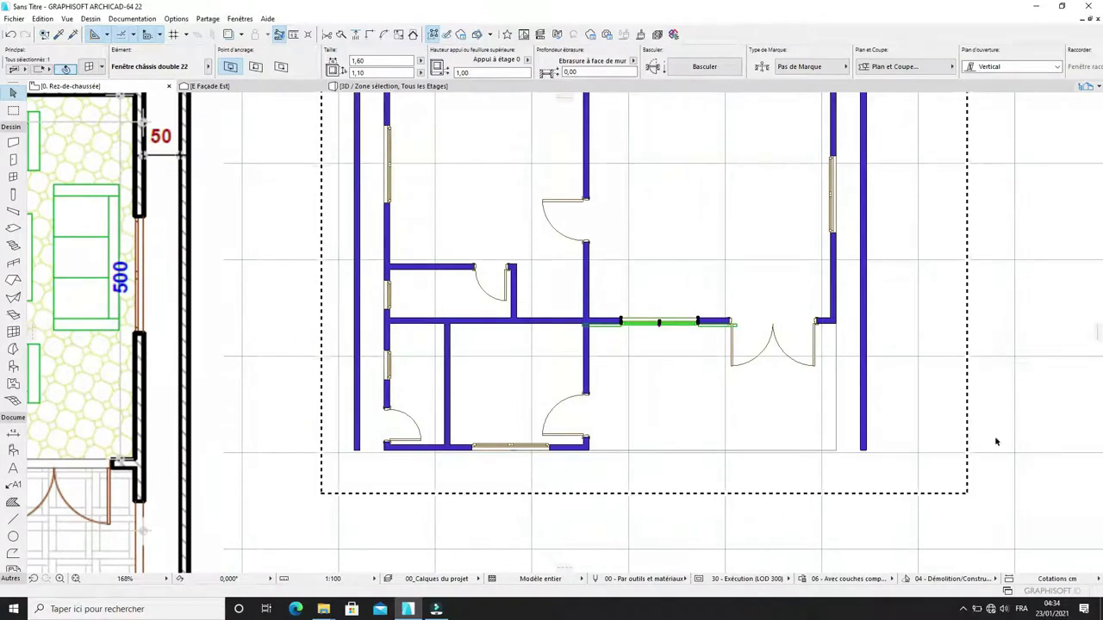
# Step: Check the new shutters in 3D and replace their automatic width with a narrower custom width
pyautogui.rightClick(1016, 475)
pyautogui.click(1003, 515)
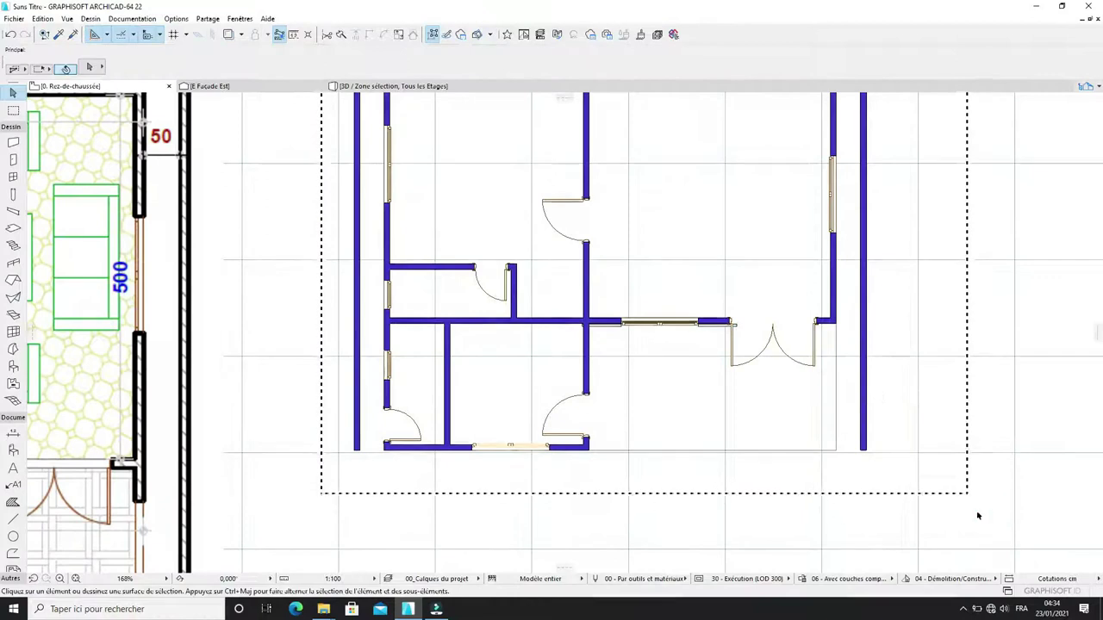
pyautogui.press('F5')
pyautogui.scroll(-8, 748, 347)
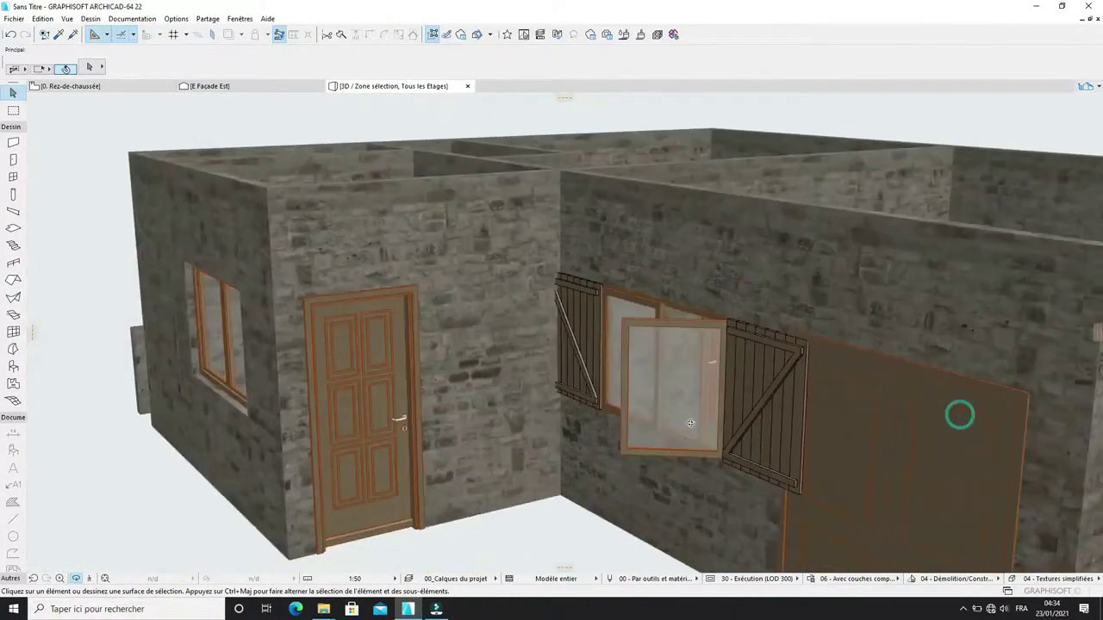
pyautogui.keyDown('shift'); pyautogui.moveTo(690, 423); pyautogui.dragTo(925, 401, button='middle'); pyautogui.keyUp('shift')
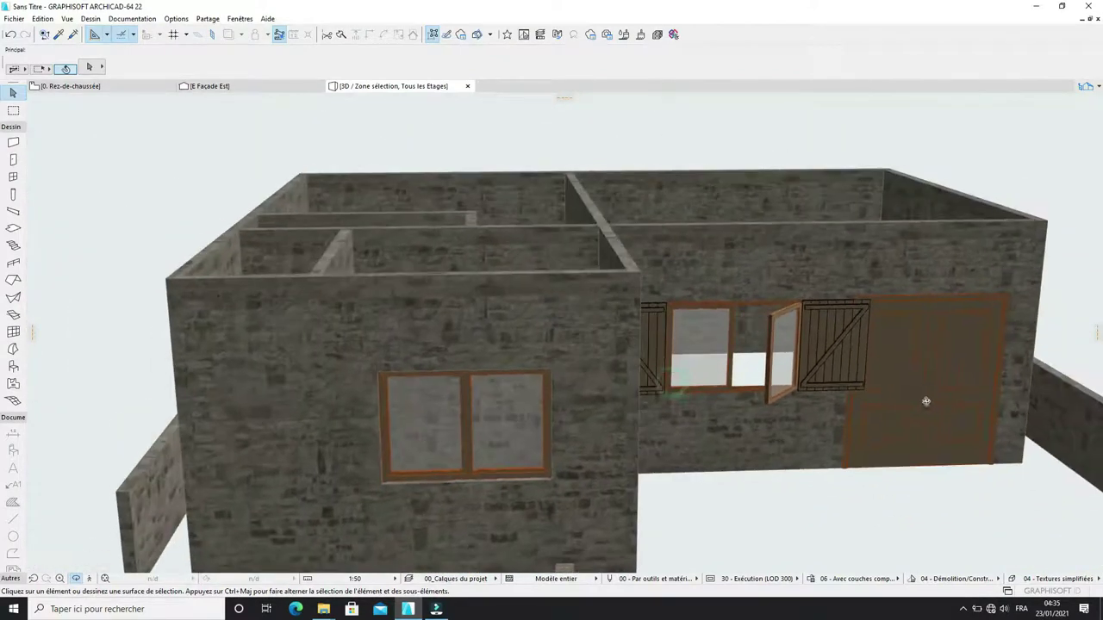
pyautogui.press('F2')
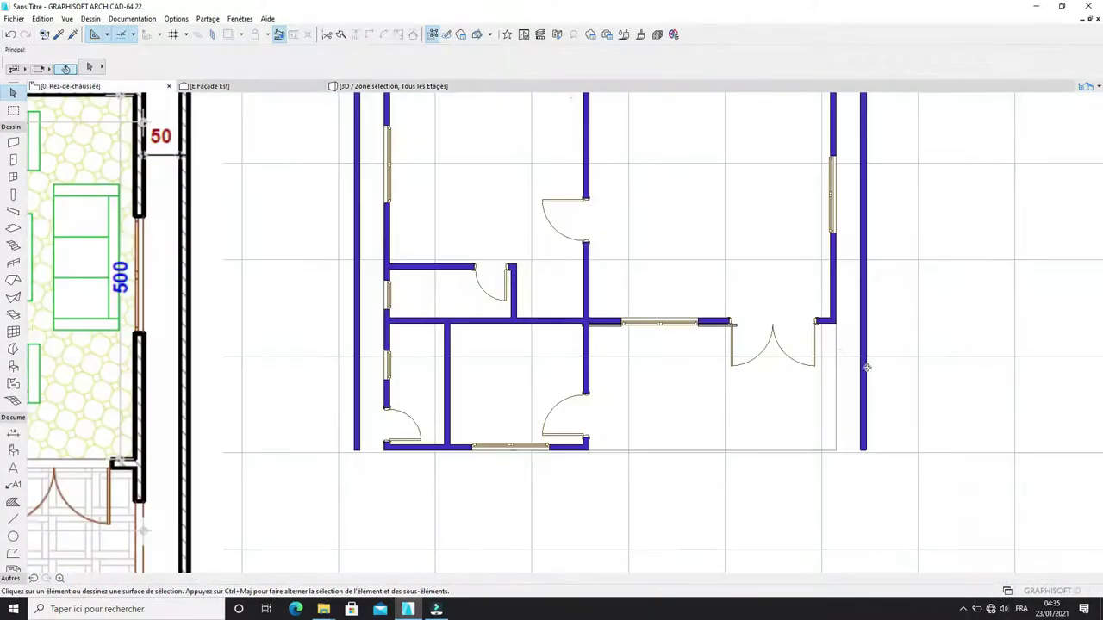
pyautogui.scroll(5, 681, 316)
pyautogui.click(681, 316)
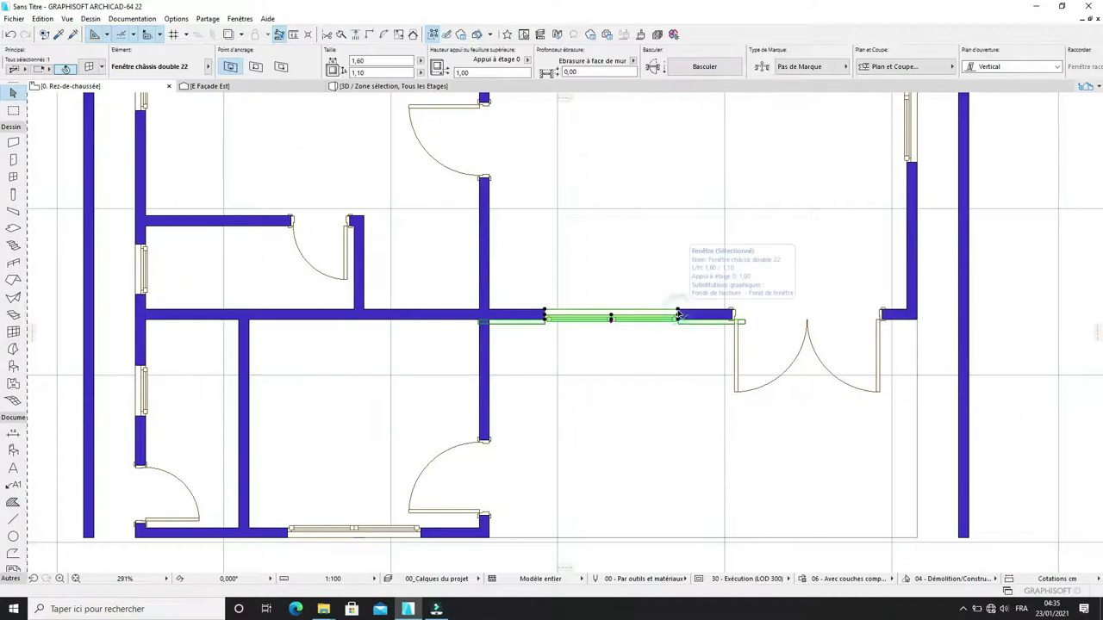
pyautogui.doubleClick(681, 315)
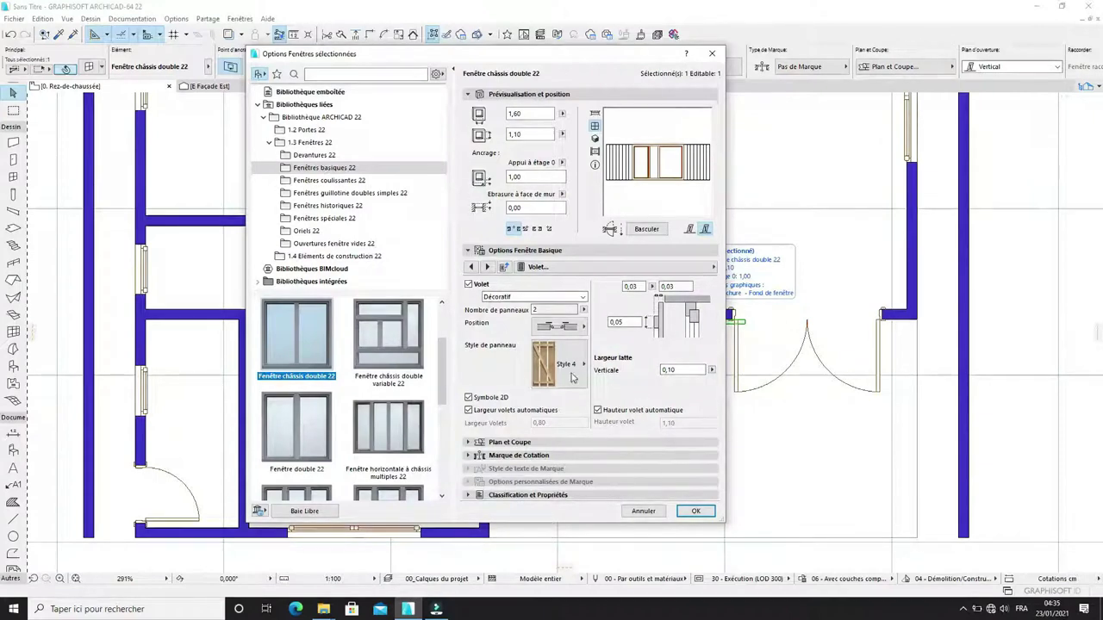
pyautogui.click(469, 410)
pyautogui.click(549, 422)
pyautogui.press('BackSpace')
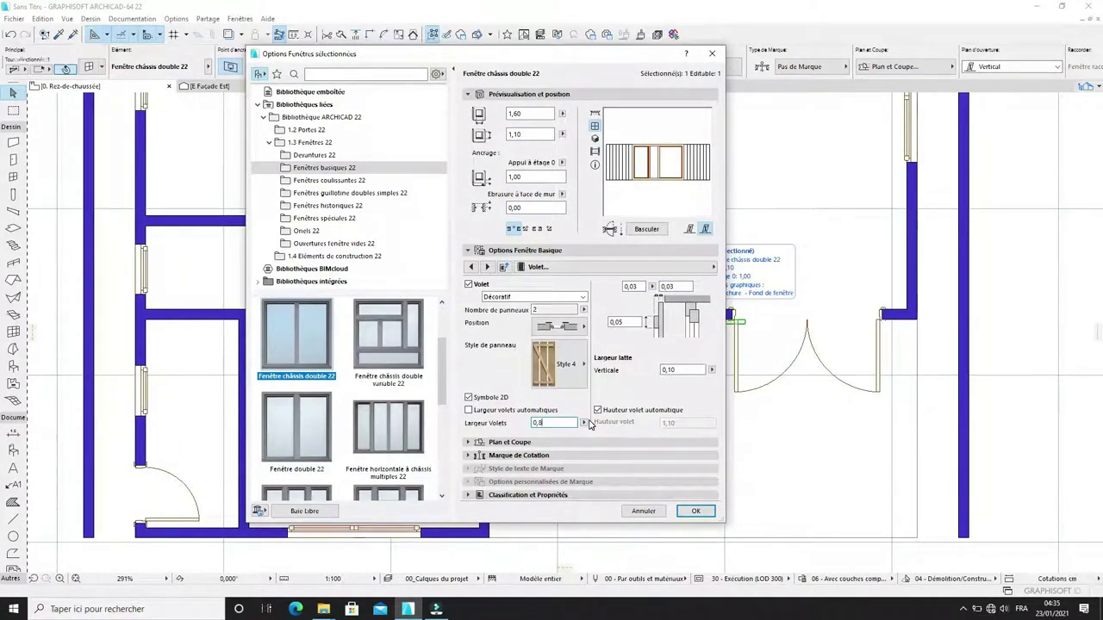
pyautogui.click(694, 512)
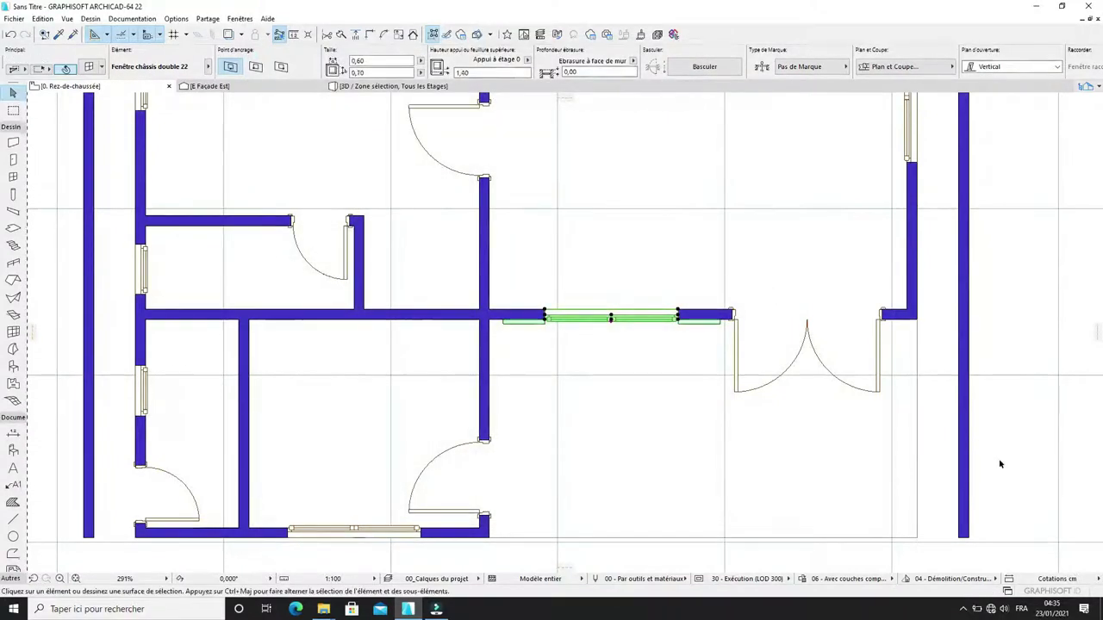
# Step: Deselect the salon's terrace window and inspect its narrowed shutters and open sash up close in 3D
pyautogui.click(1000, 465)
pyautogui.scroll(-3, 999, 456)
pyautogui.scroll(3, 956, 478)
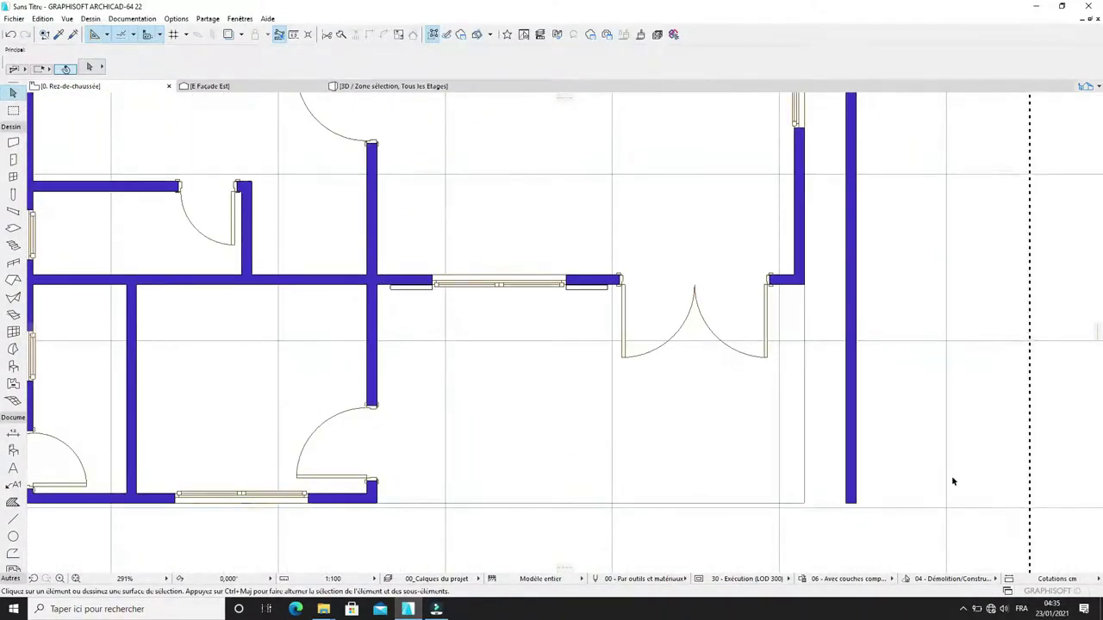
pyautogui.press('F3')
pyautogui.keyDown('shift'); pyautogui.moveTo(757, 359); pyautogui.dragTo(797, 350, button='middle'); pyautogui.keyUp('shift')
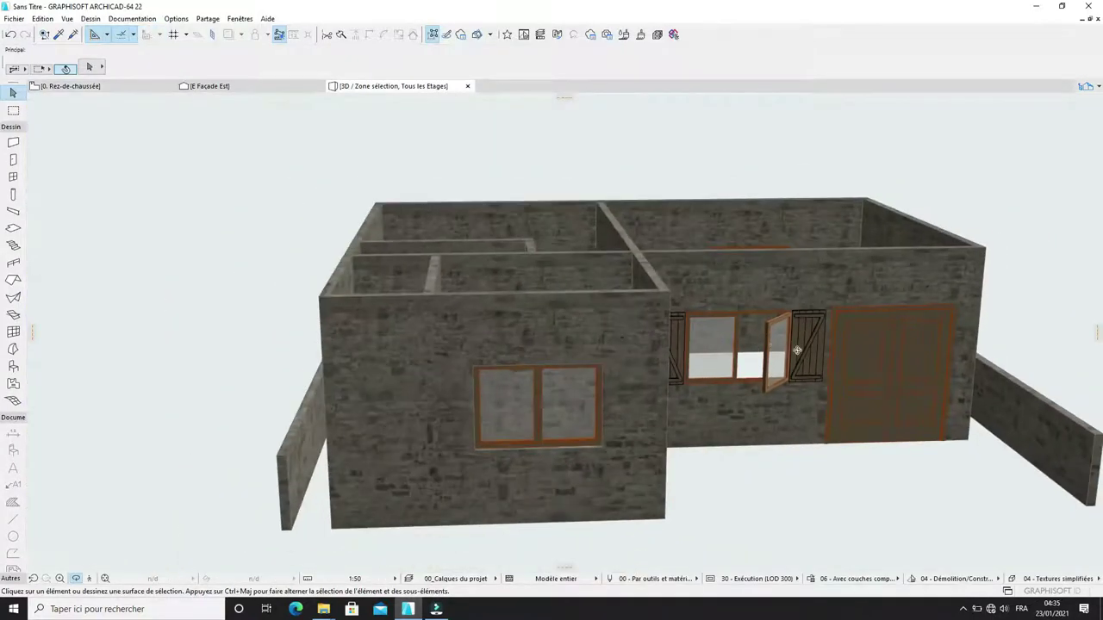
pyautogui.scroll(10, 797, 350)
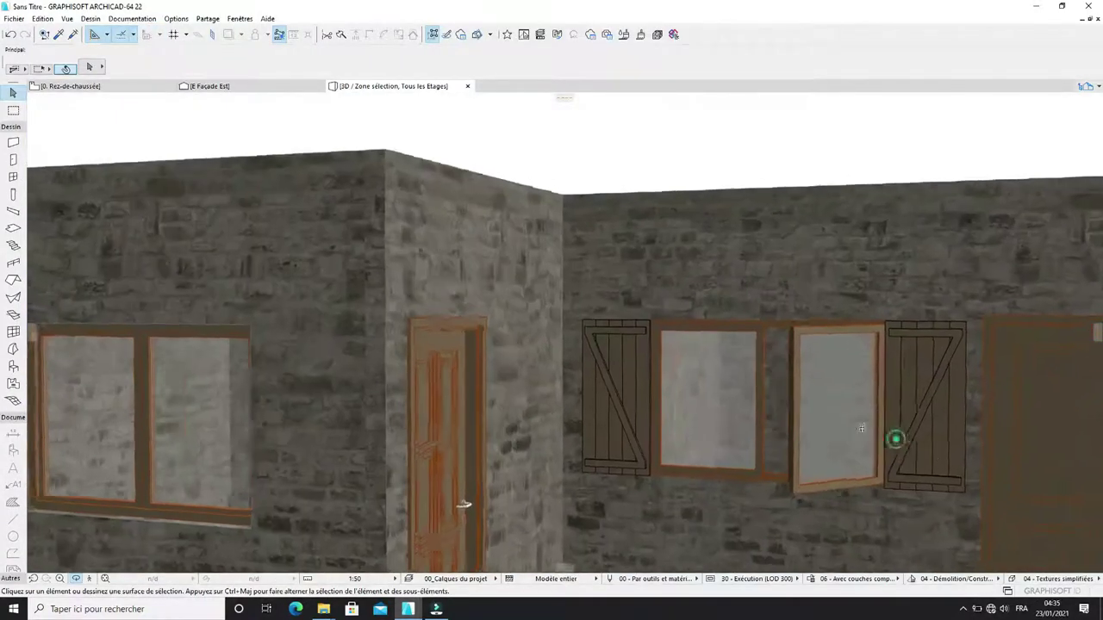
pyautogui.scroll(-3, 862, 429)
pyautogui.keyDown('shift'); pyautogui.moveTo(862, 428); pyautogui.dragTo(639, 233, button='middle'); pyautogui.keyUp('shift')
pyautogui.scroll(-10, 677, 296)
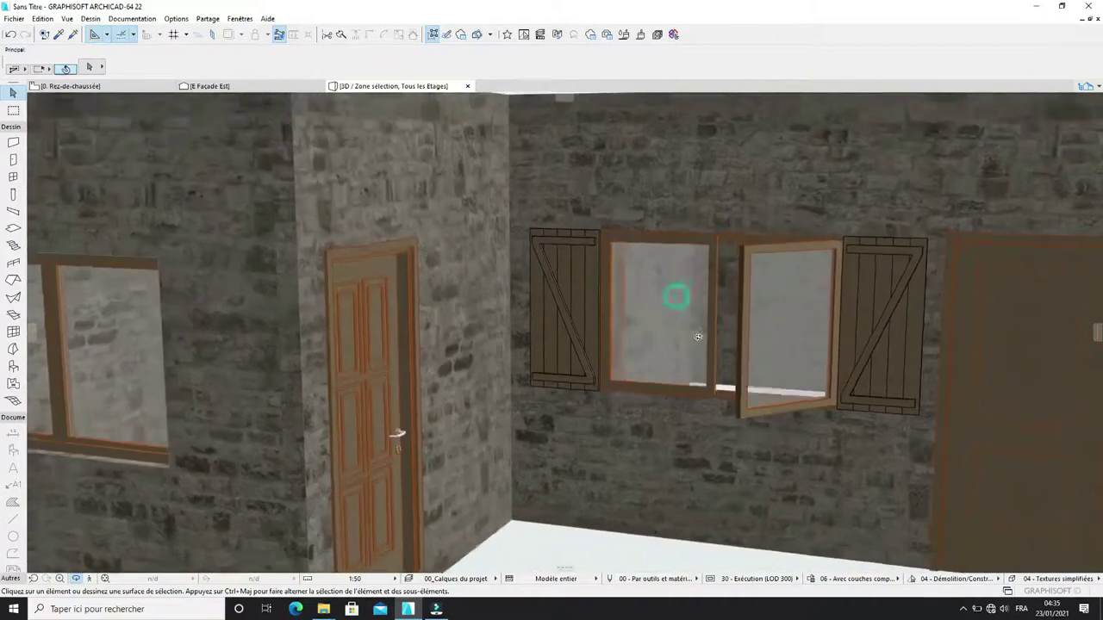
# Step: Examine the whole terrace side of the house in 3D from several angles, including its windows, shutters and doors
pyautogui.scroll(-5, 592, 320)
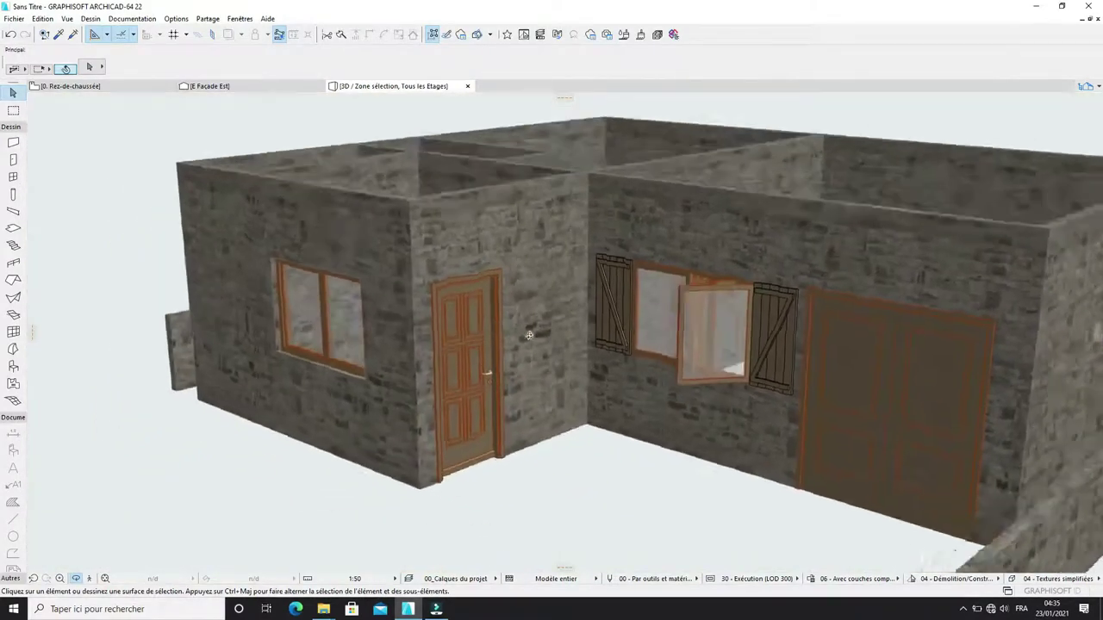
pyautogui.scroll(5, 530, 320)
pyautogui.scroll(-4, 530, 320)
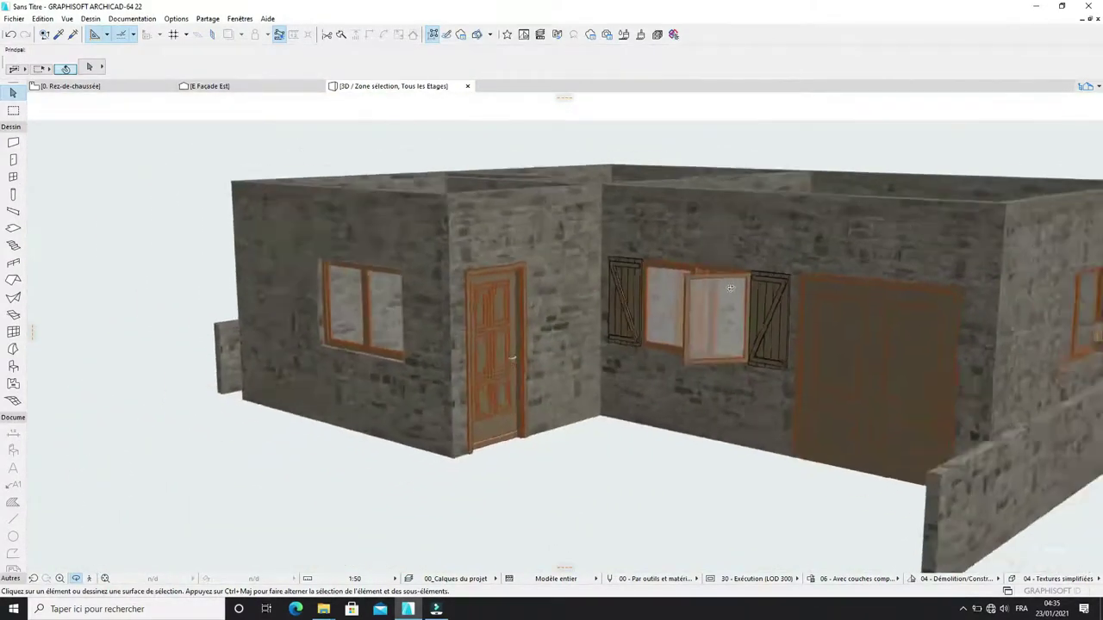
pyautogui.scroll(4, 840, 320)
pyautogui.scroll(-4, 744, 338)
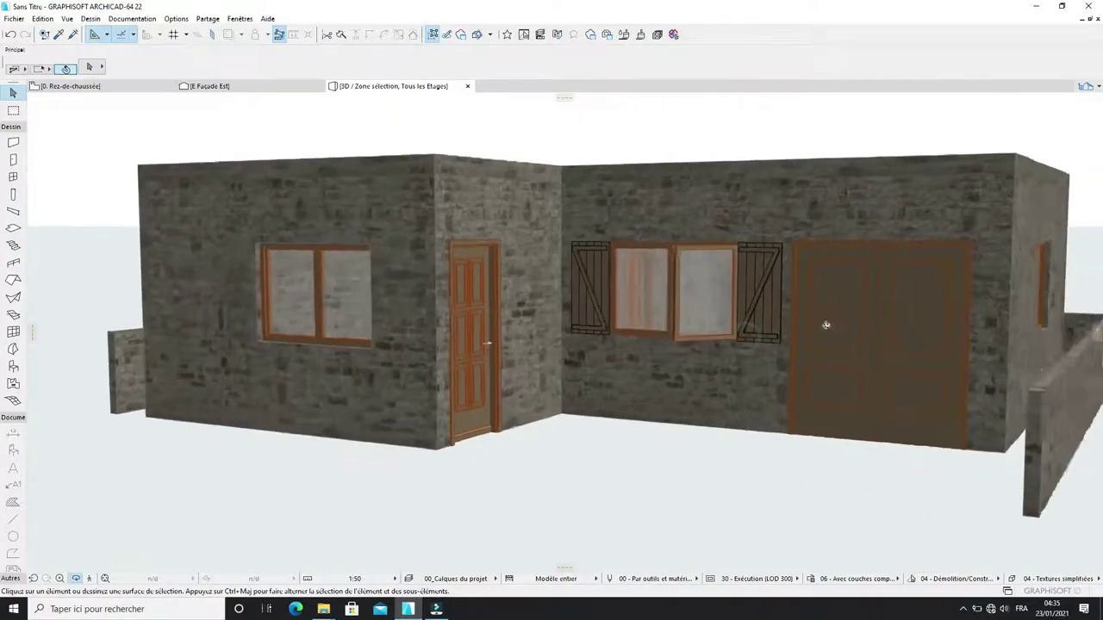
pyautogui.scroll(4, 830, 324)
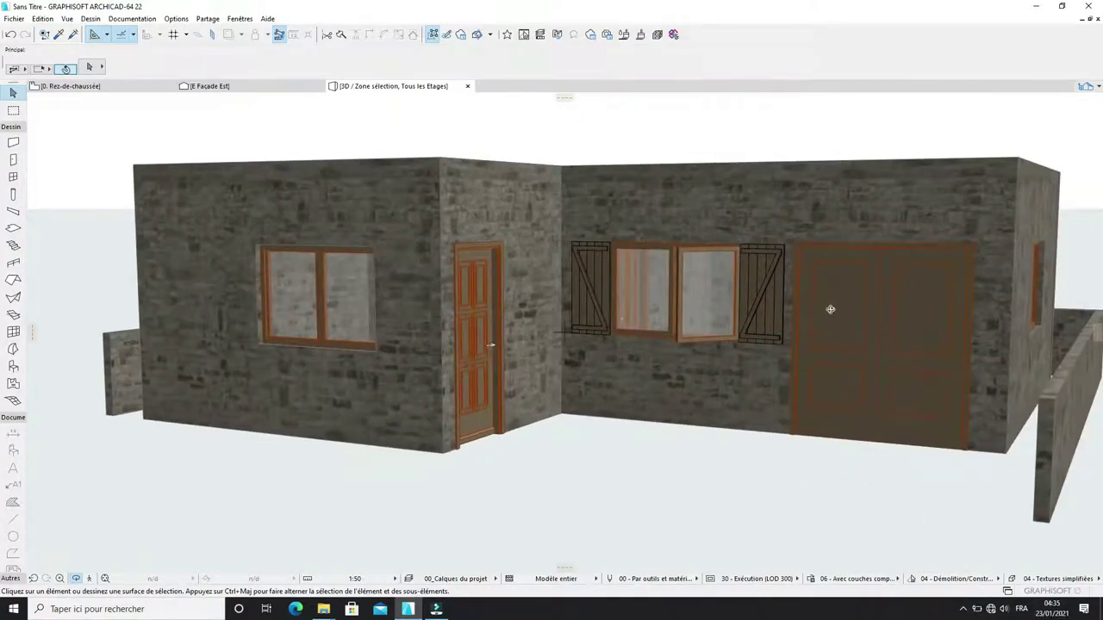
pyautogui.scroll(-4, 681, 336)
pyautogui.keyDown('shift'); pyautogui.moveTo(681, 336); pyautogui.dragTo(892, 349, button='middle'); pyautogui.keyUp('shift')
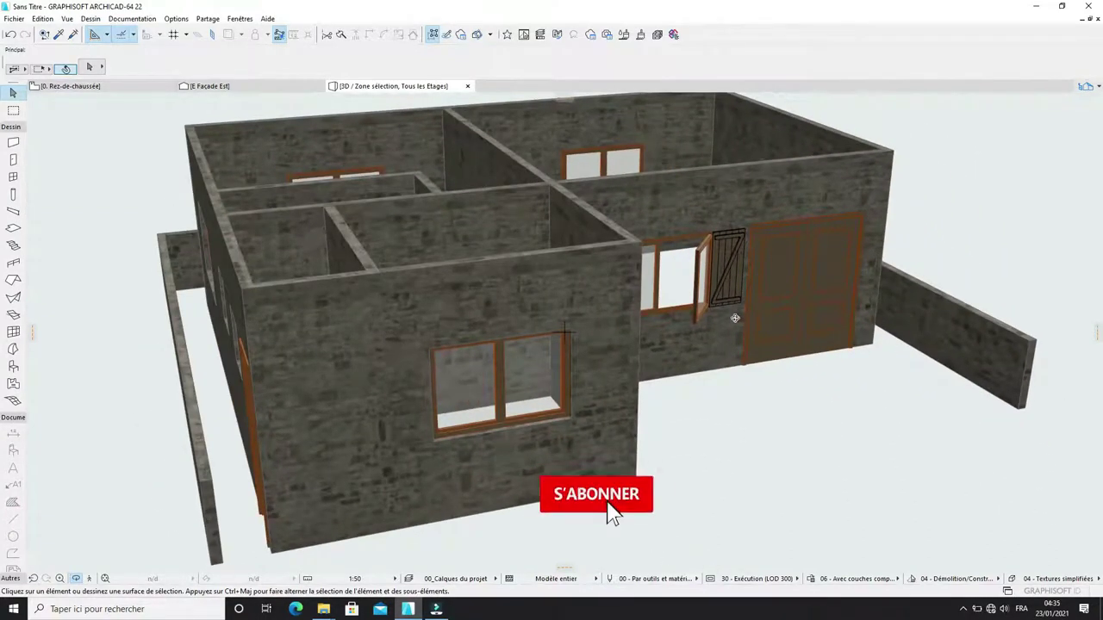
pyautogui.keyDown('shift'); pyautogui.moveTo(699, 316); pyautogui.dragTo(855, 344, button='middle'); pyautogui.keyUp('shift')
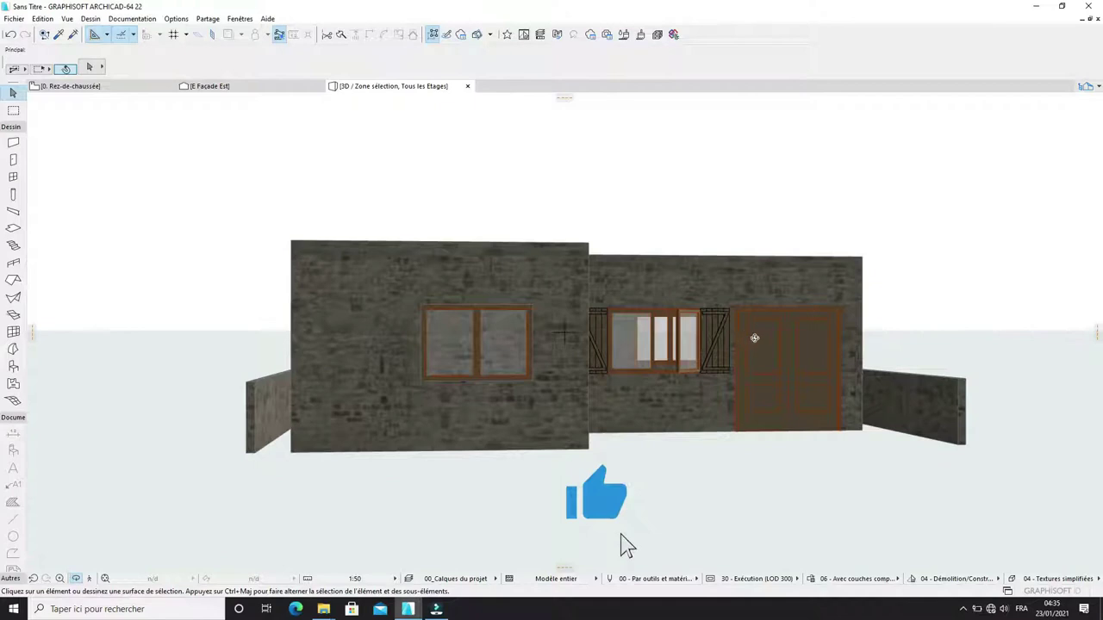
pyautogui.keyDown('shift'); pyautogui.moveTo(730, 351); pyautogui.dragTo(931, 381, button='middle'); pyautogui.keyUp('shift')
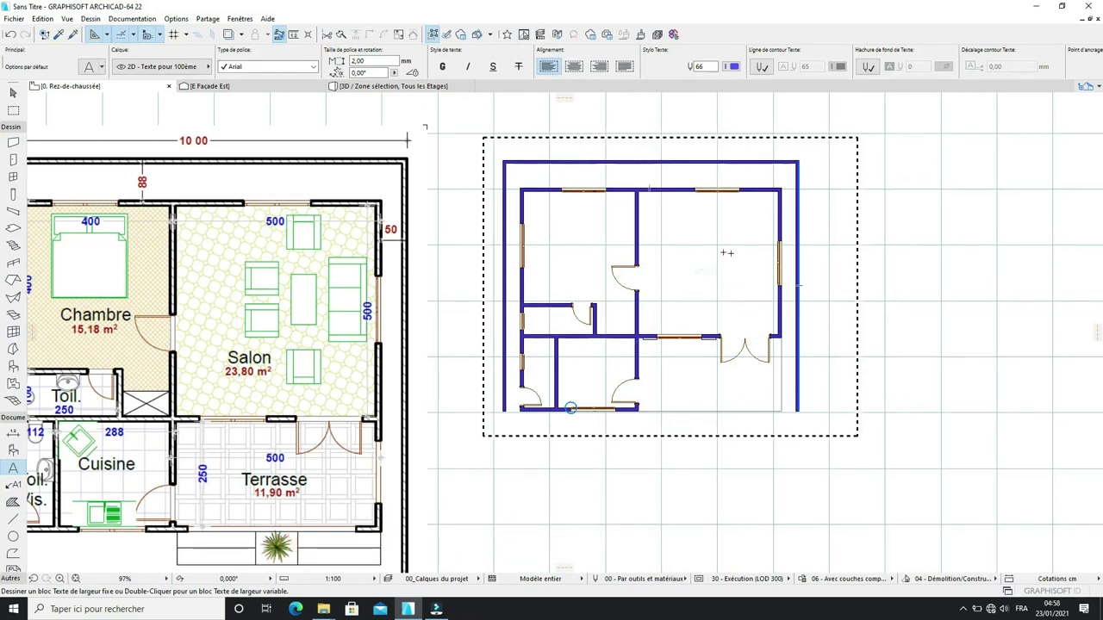
# Step: Open the Text tool's default settings and look through the text style, block formatting and renovation property sections
pyautogui.scroll(2, 721, 245)
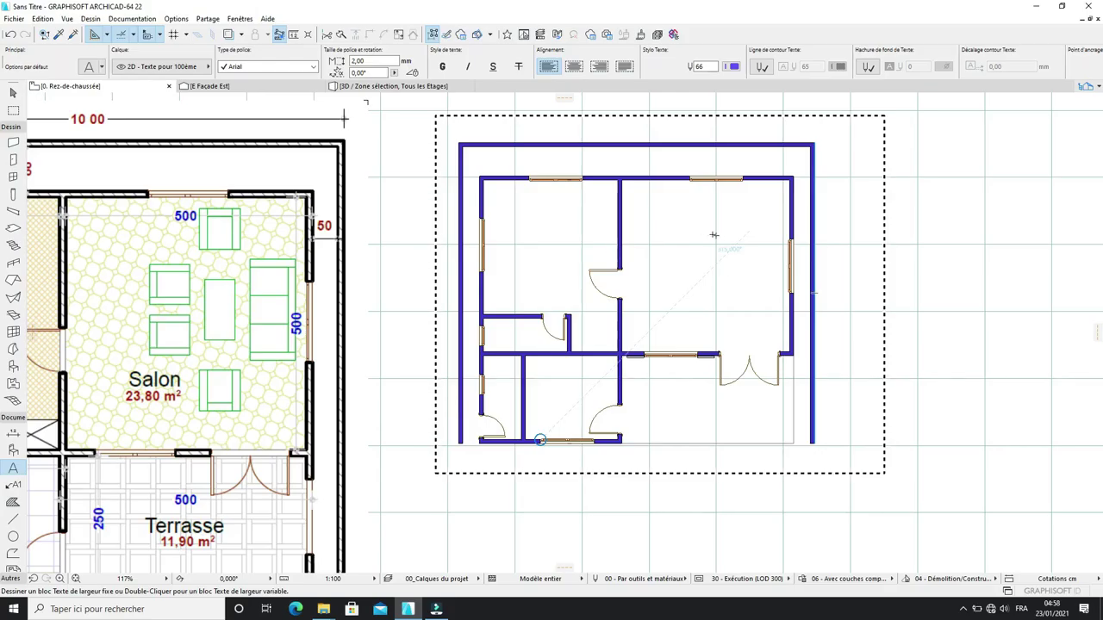
pyautogui.scroll(-2, 653, 232)
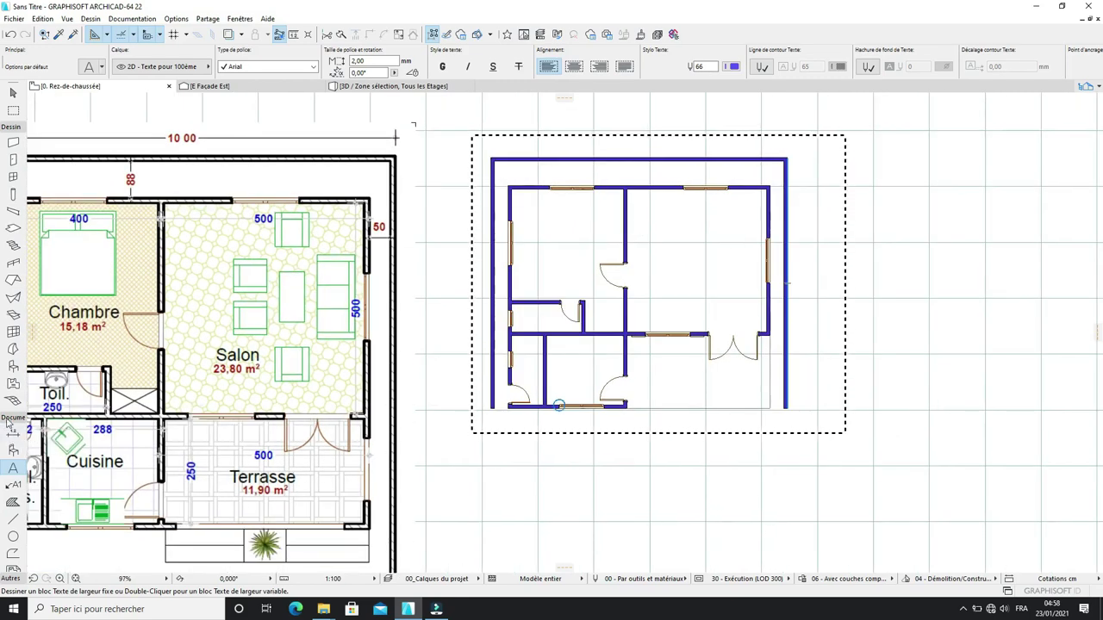
pyautogui.click(9, 129)
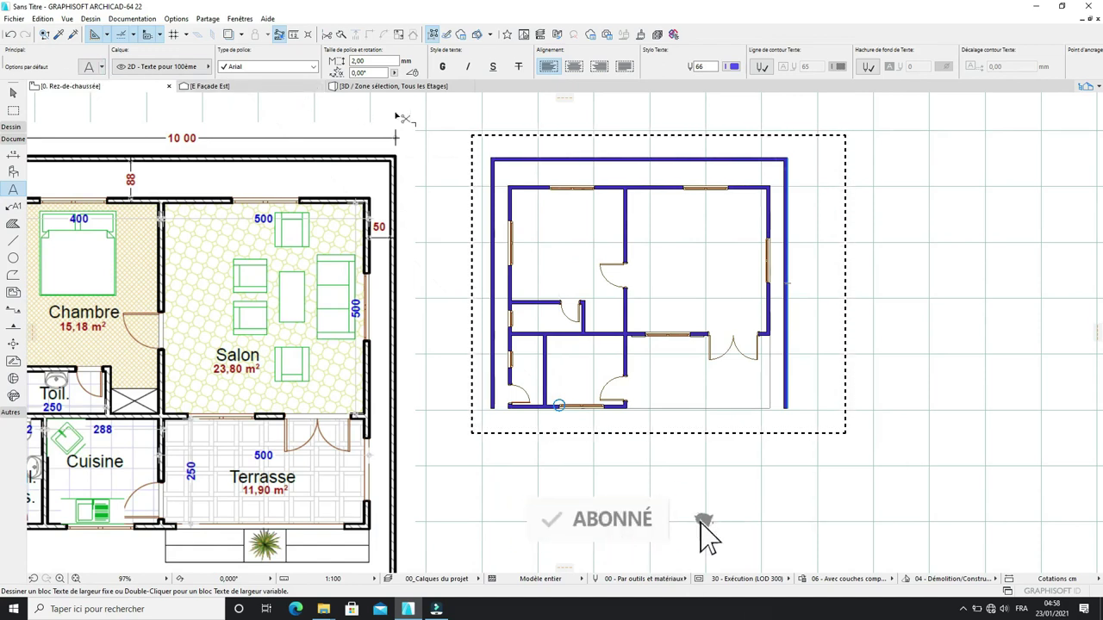
pyautogui.hotkey('ctrl', 't')
pyautogui.moveTo(577, 59); pyautogui.dragTo(287, 62)
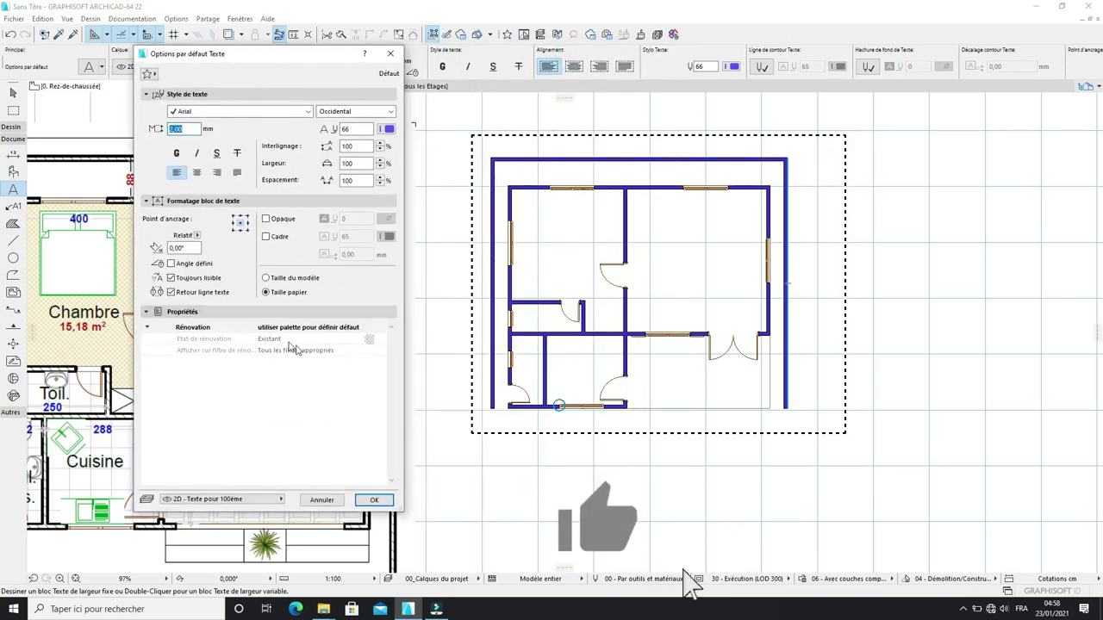
pyautogui.click(148, 94)
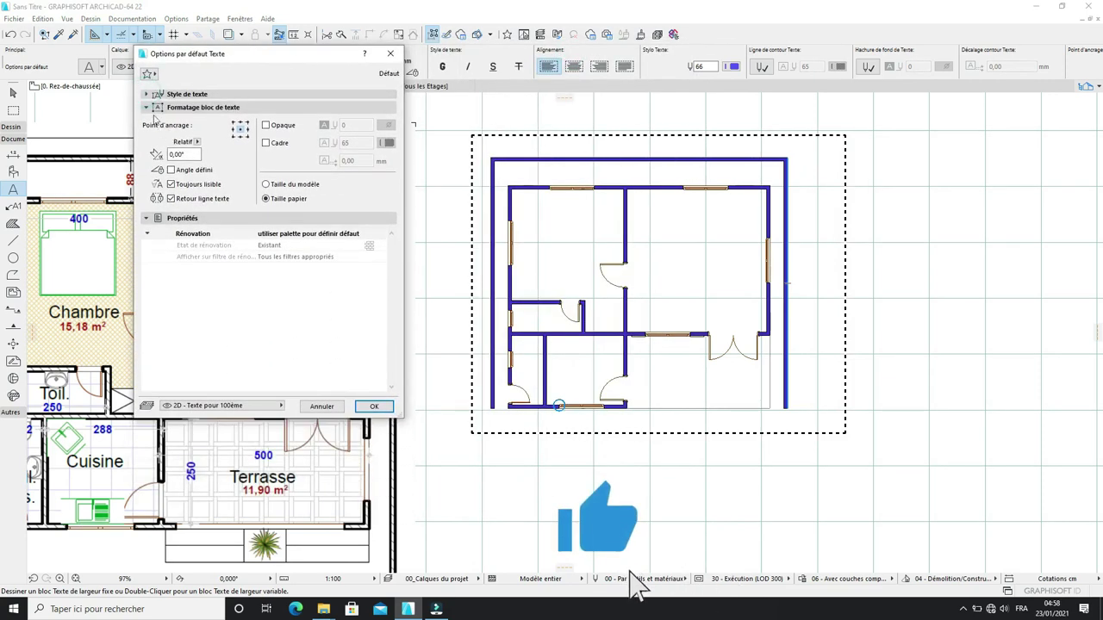
pyautogui.click(148, 107)
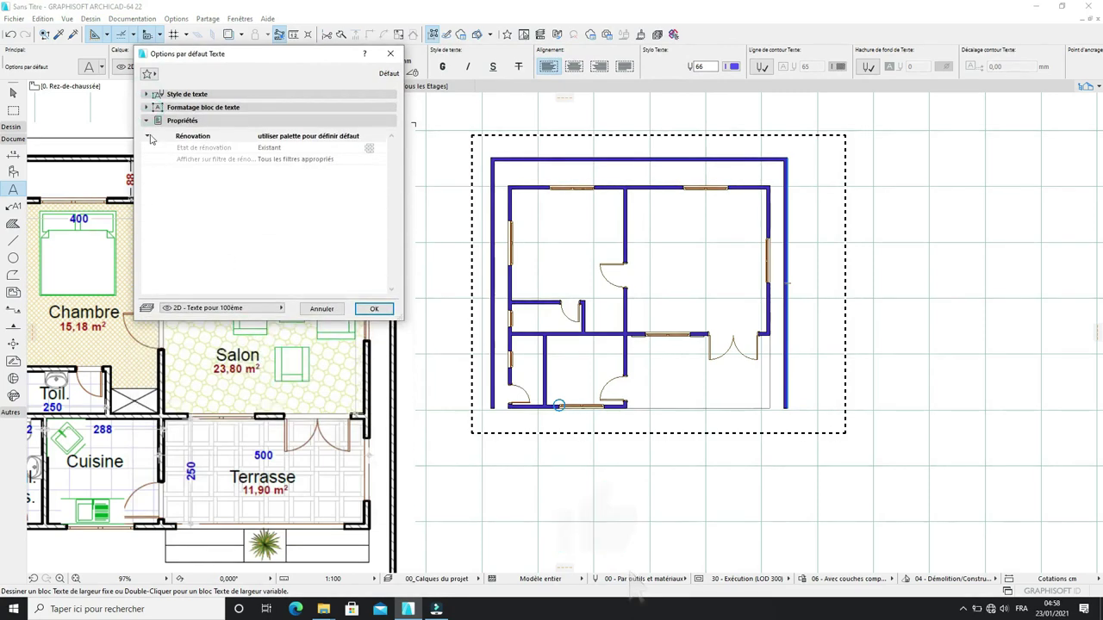
pyautogui.click(146, 136)
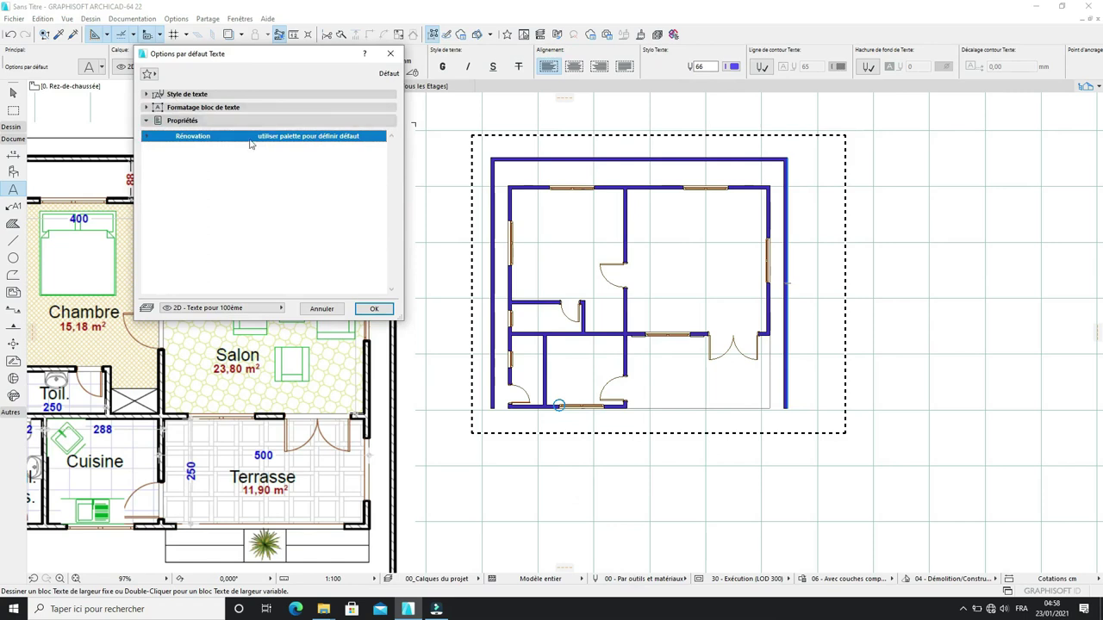
pyautogui.click(148, 137)
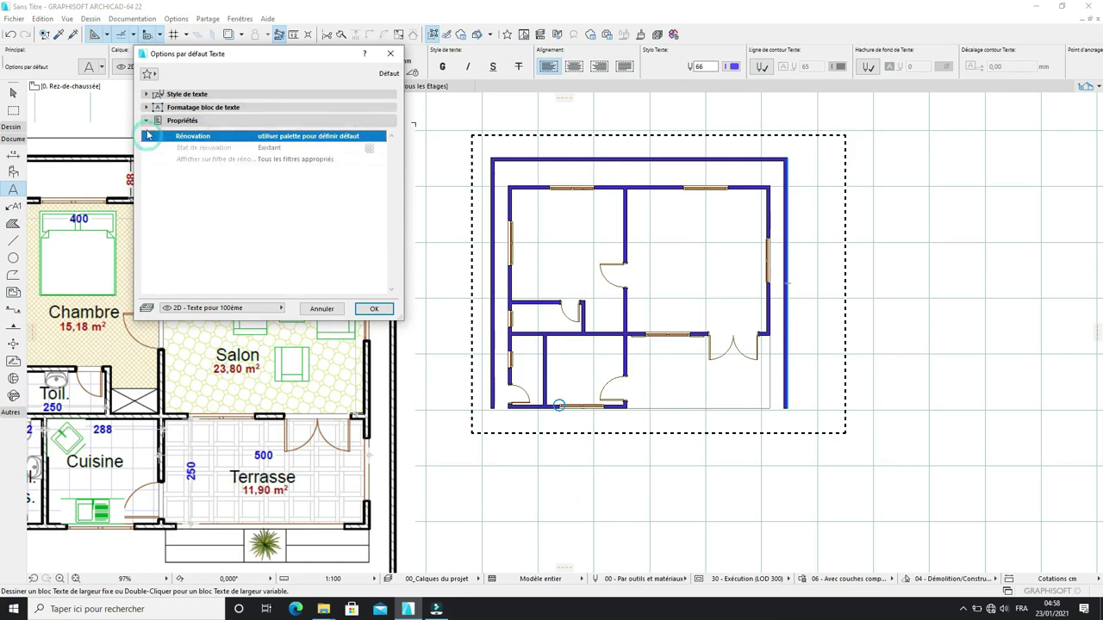
# Step: Set the default text font to Times New Roman
pyautogui.click(190, 97)
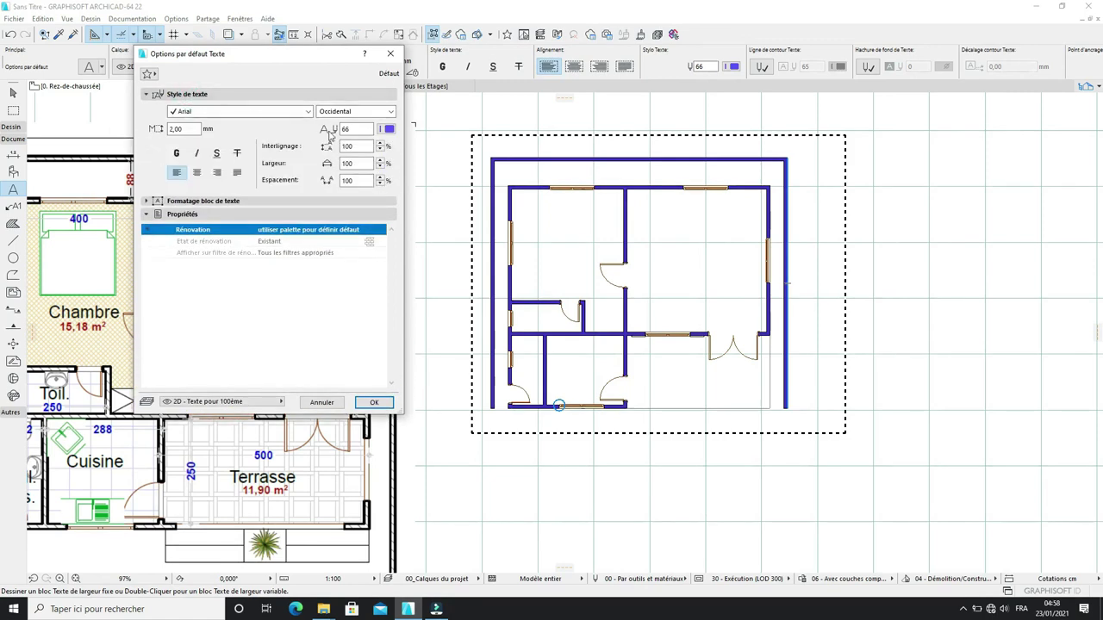
pyautogui.click(307, 112)
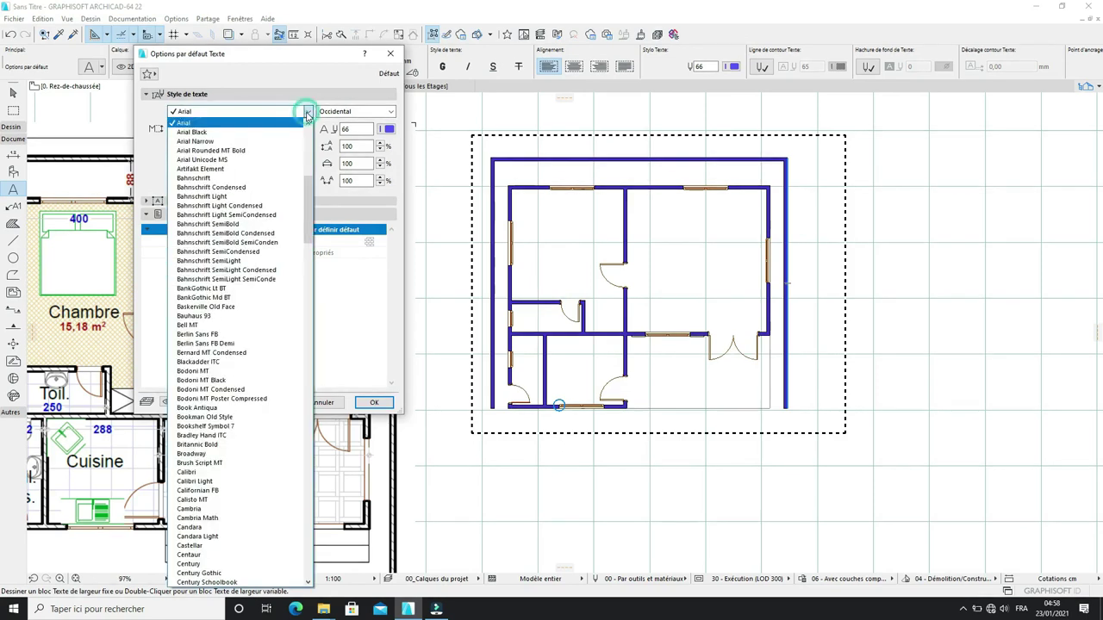
pyautogui.moveTo(312, 223); pyautogui.dragTo(306, 199)
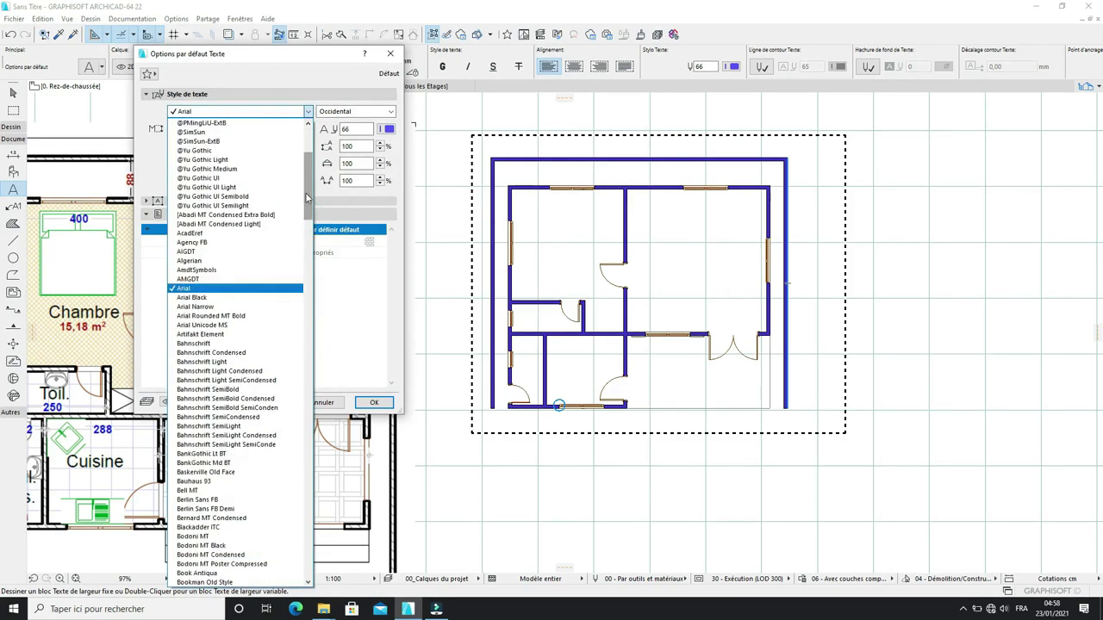
pyautogui.scroll(2, 310, 170)
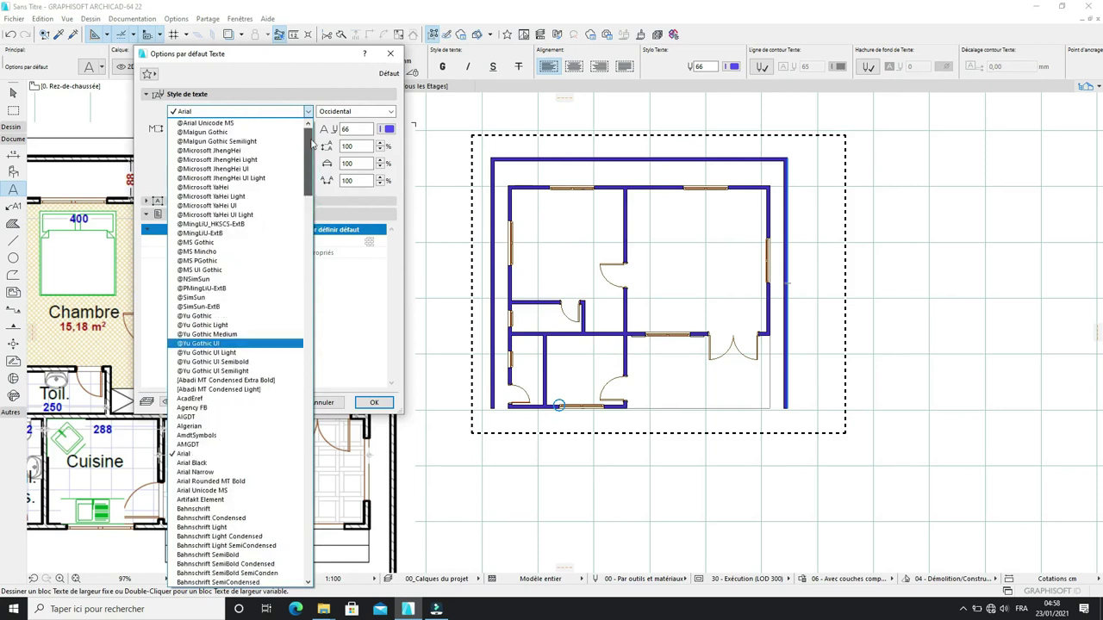
pyautogui.scroll(-10, 315, 176)
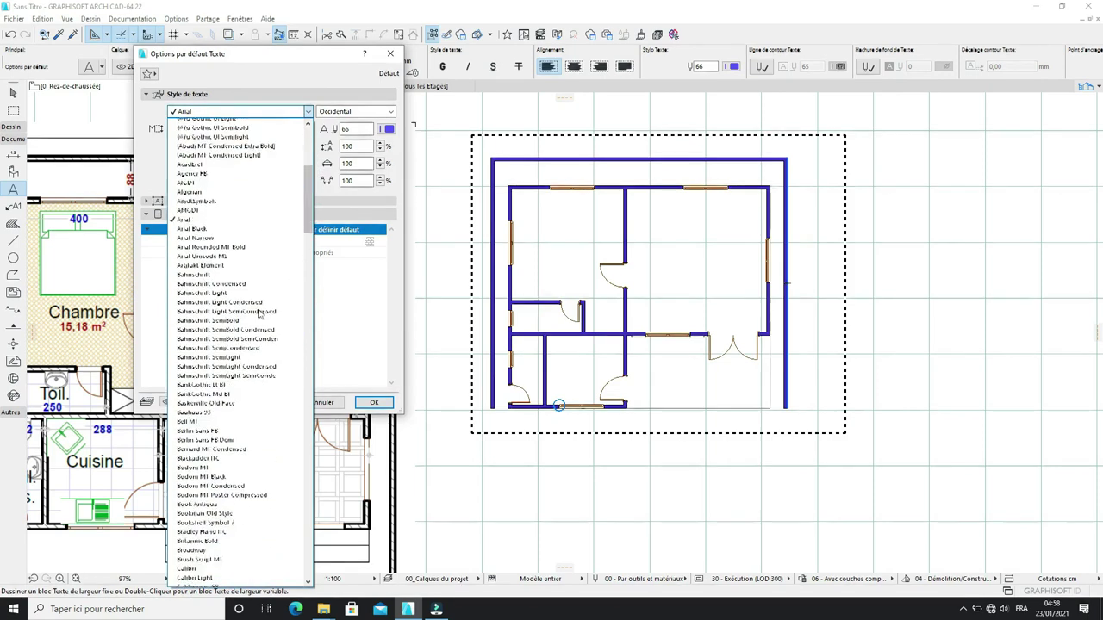
pyautogui.moveTo(305, 249); pyautogui.dragTo(312, 549)
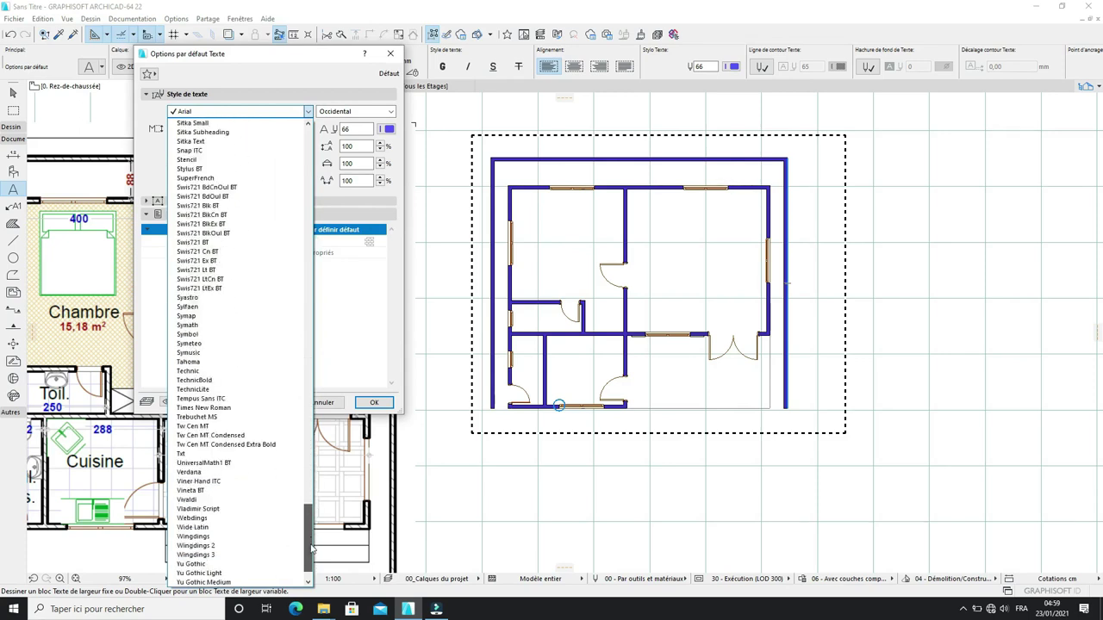
pyautogui.click(203, 408)
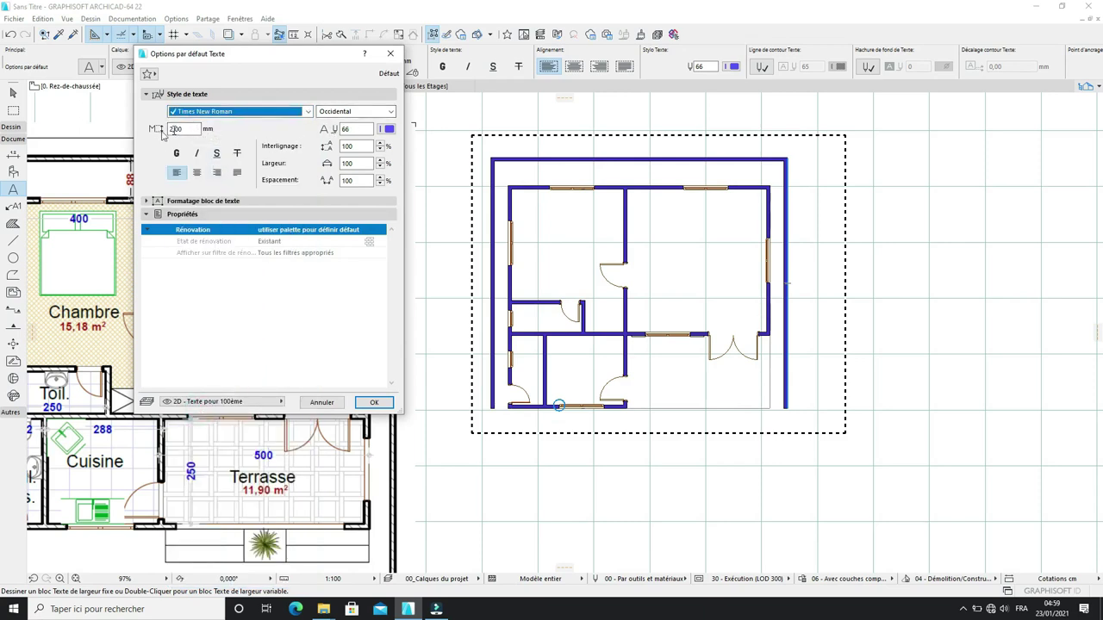
# Step: Set the default text height to 2.50 mm, make it bold and assign it the red pen 8
pyautogui.click(193, 128)
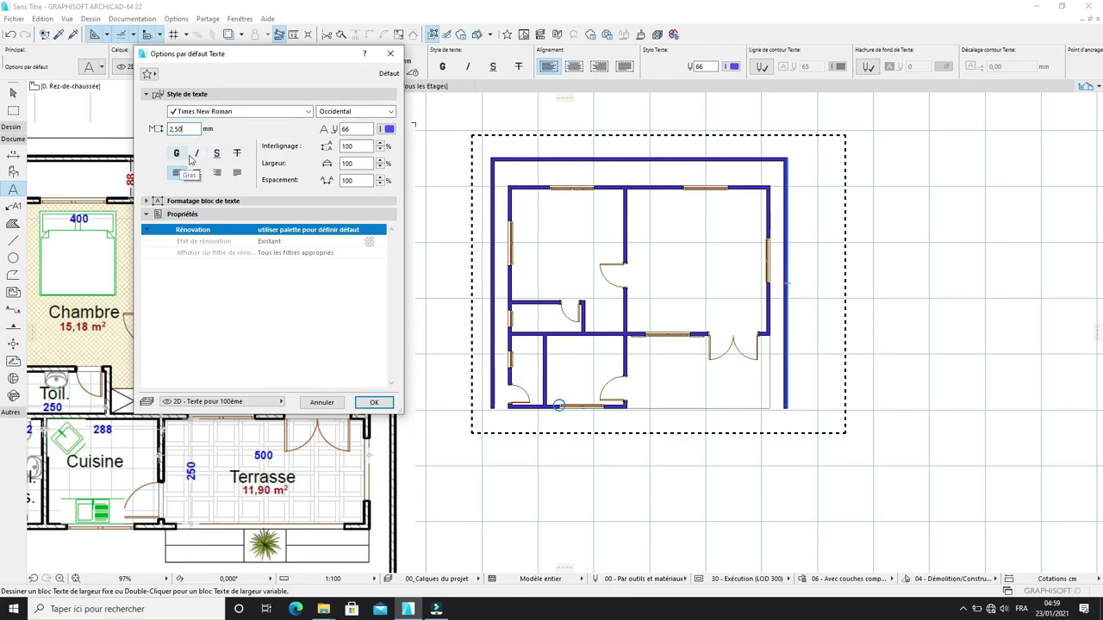
pyautogui.click(179, 155)
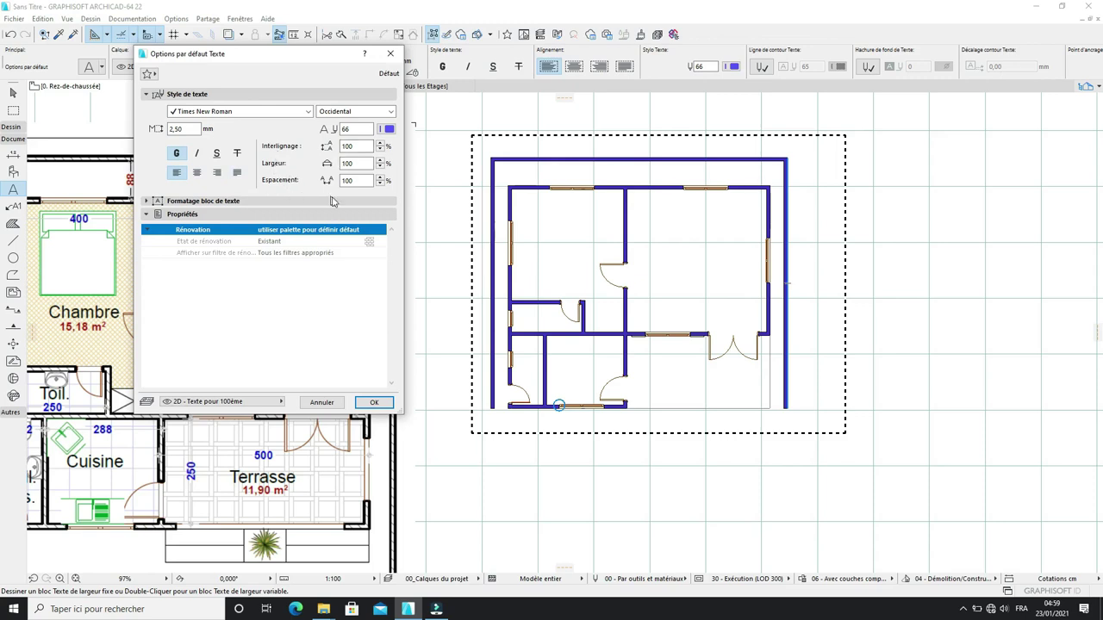
pyautogui.click(389, 129)
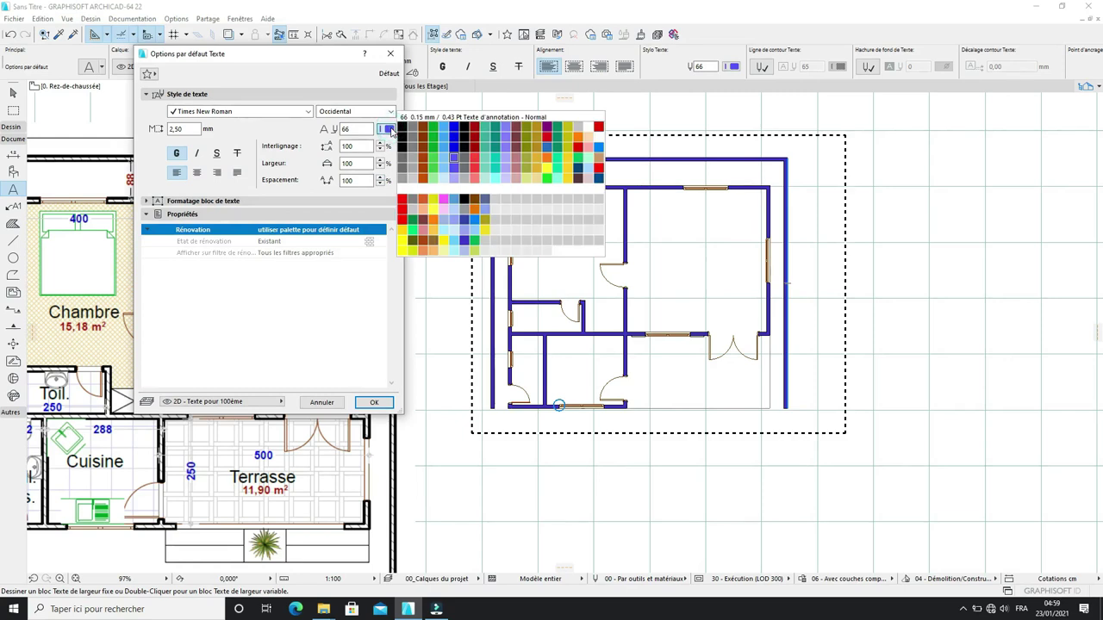
pyautogui.click(476, 129)
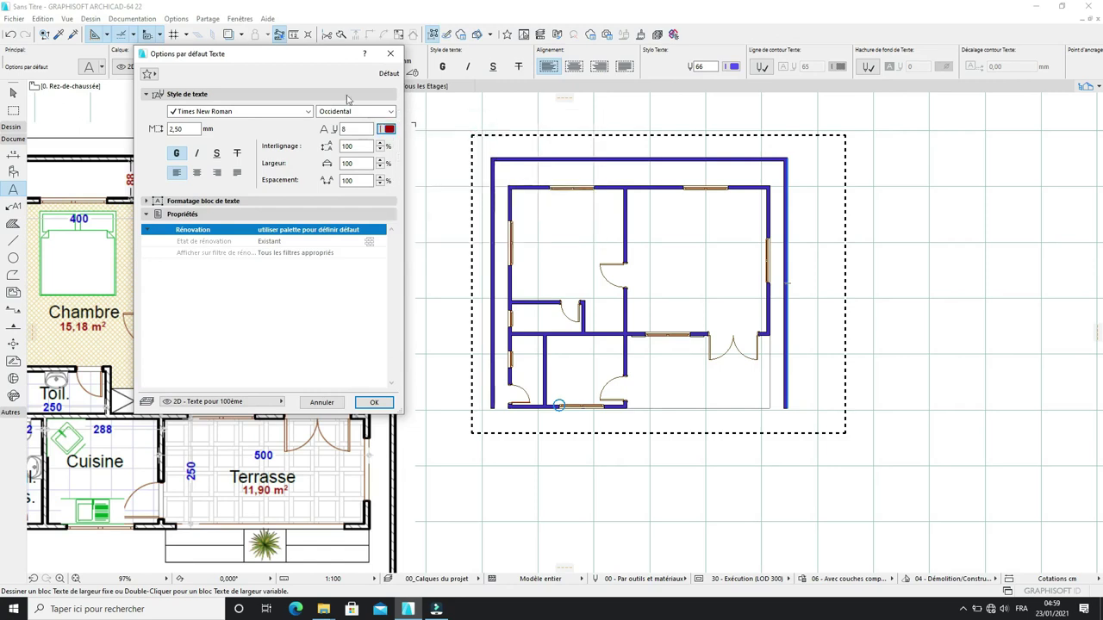
pyautogui.moveTo(312, 62); pyautogui.dragTo(362, 93)
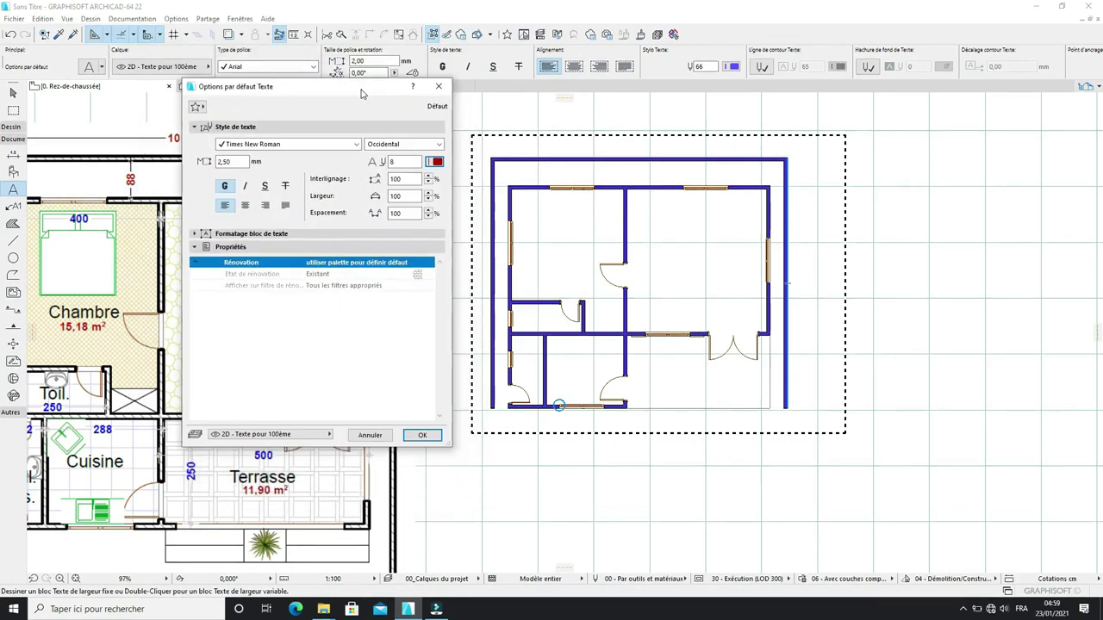
# Step: Try the frame option in the text block formatting, leave it off, and apply the text defaults
pyautogui.click(195, 236)
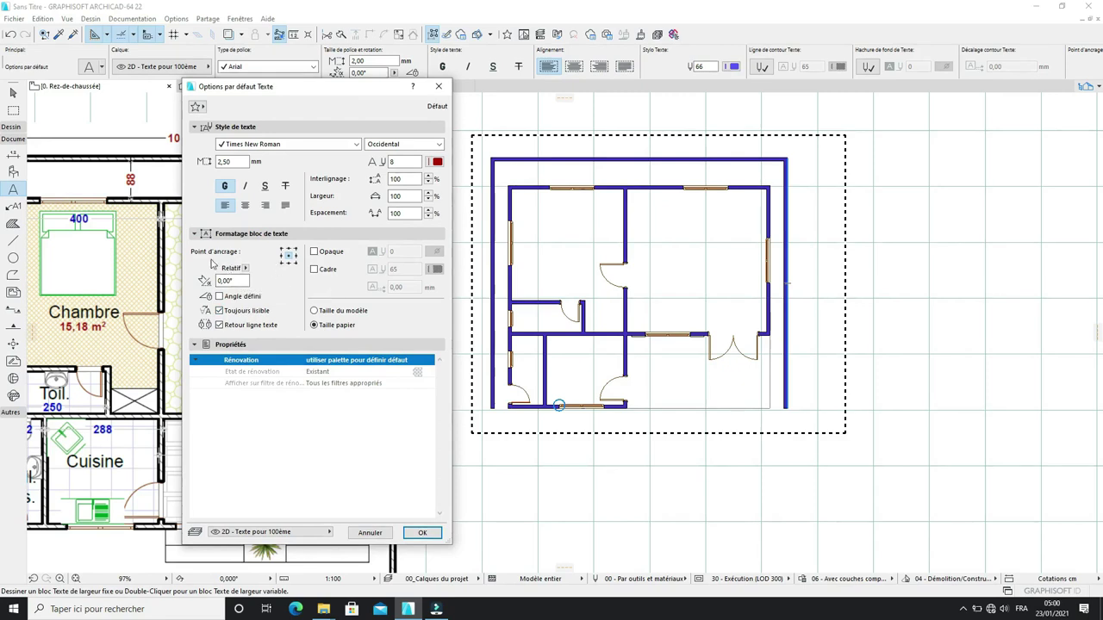
pyautogui.click(315, 271)
pyautogui.click(315, 270)
pyautogui.click(195, 234)
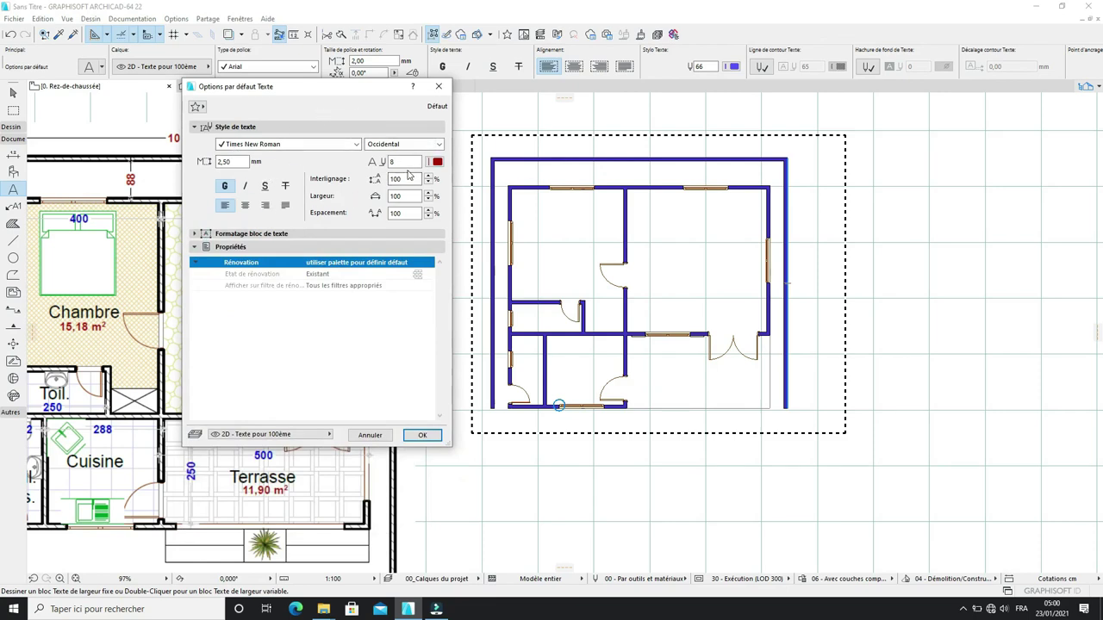
pyautogui.click(422, 436)
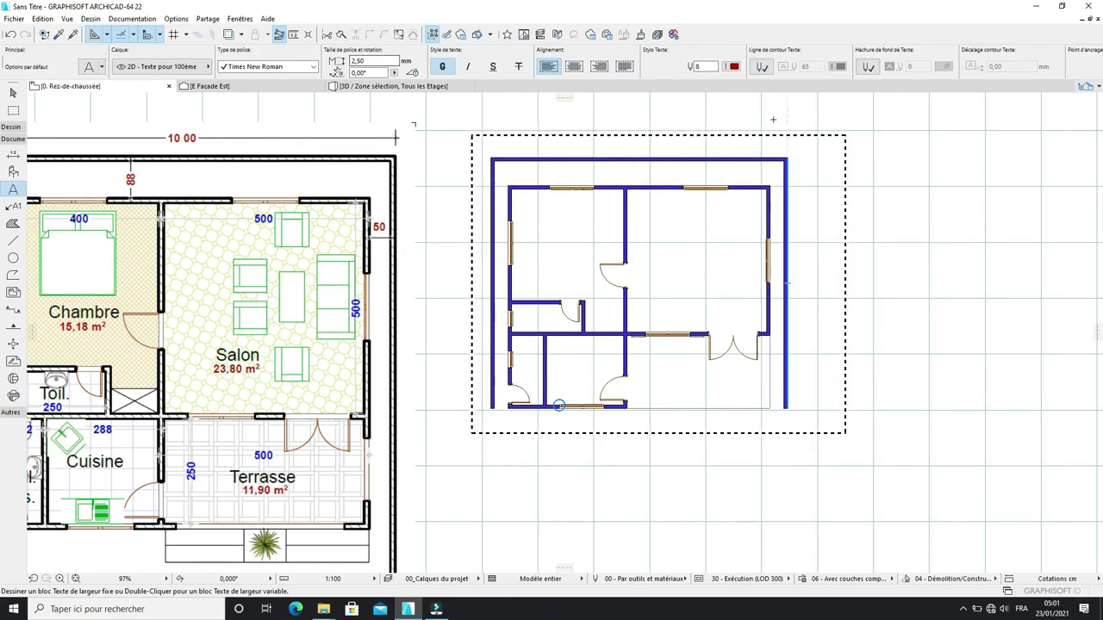
pyautogui.scroll(2, 729, 174)
pyautogui.scroll(-2, 729, 174)
pyautogui.scroll(2, 729, 174)
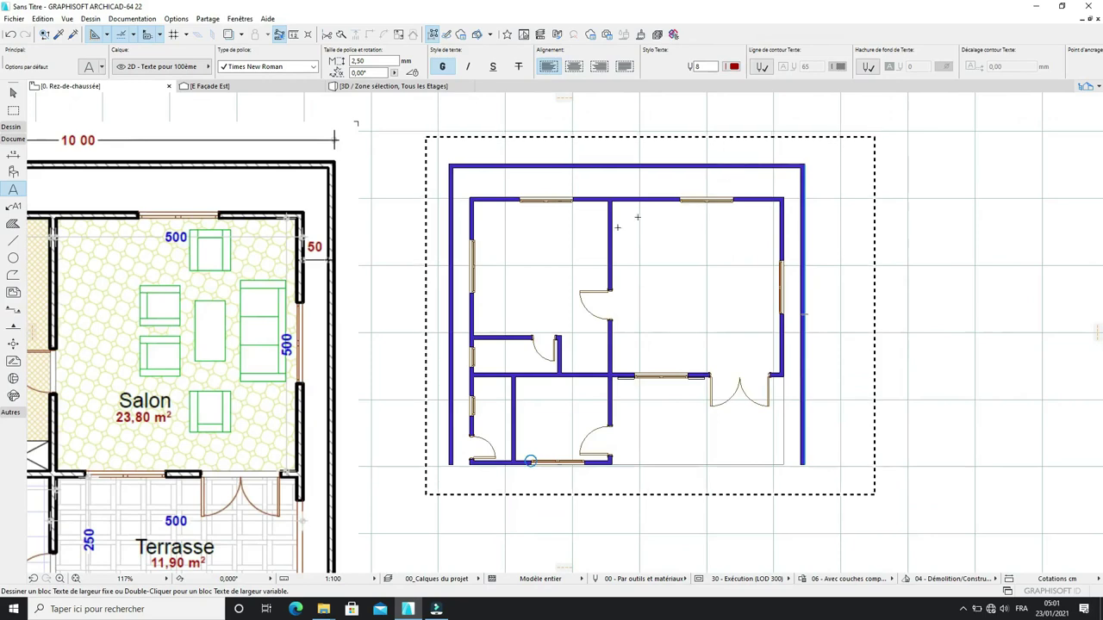
# Step: Draw a text block about 3.2 m wide and 0.5 m high in the upper-left bedroom of the modelled plan
pyautogui.scroll(-3, 595, 245)
pyautogui.scroll(2, 583, 241)
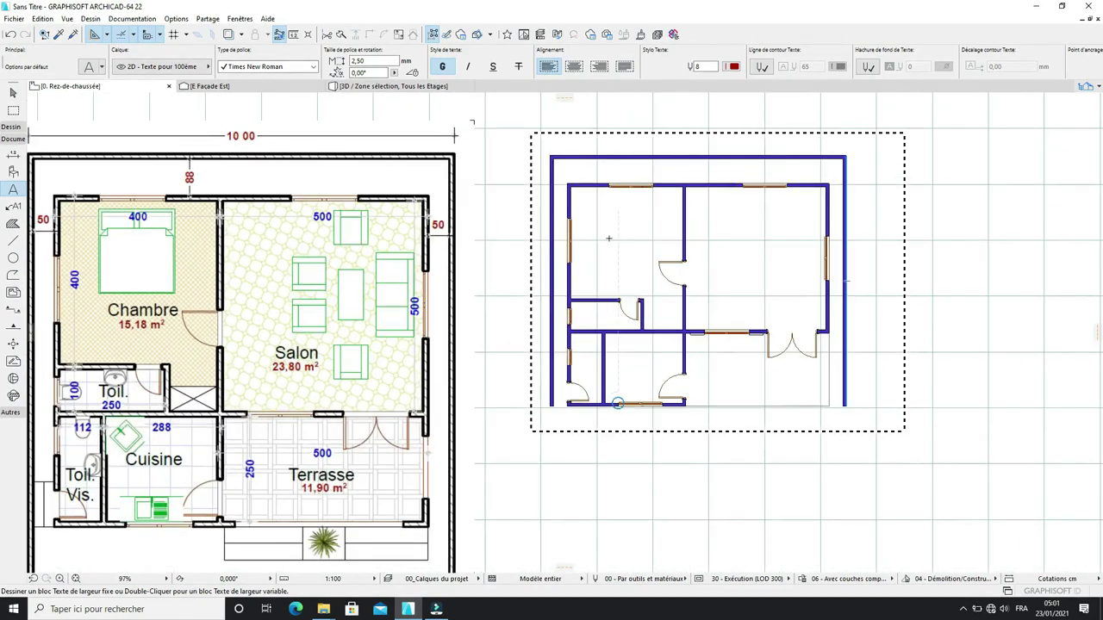
pyautogui.scroll(-1, 583, 241)
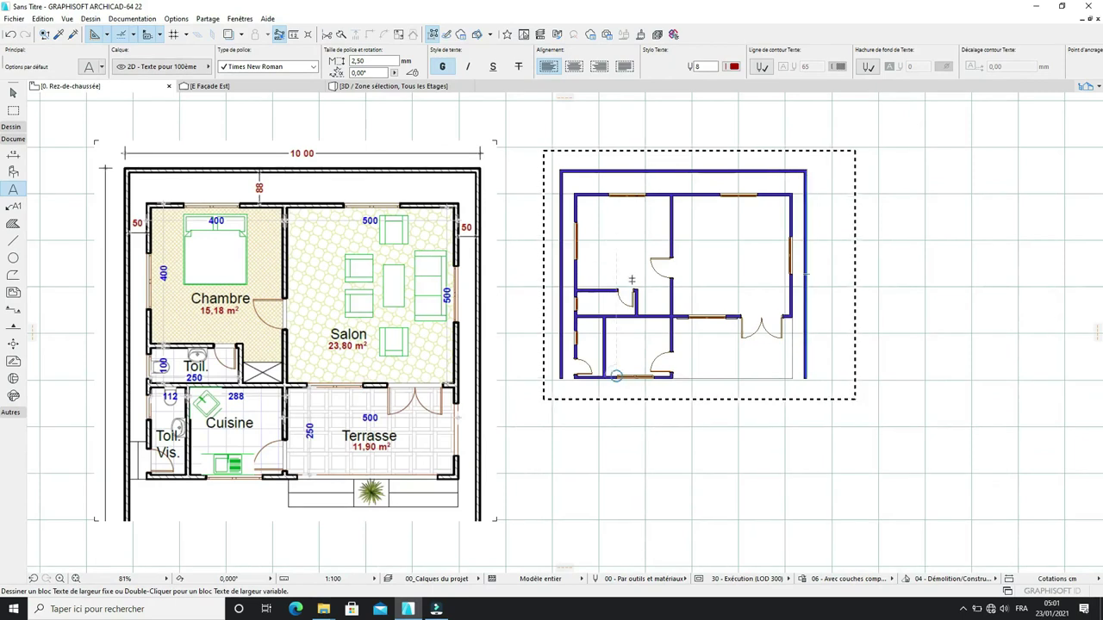
pyautogui.scroll(1, 616, 274)
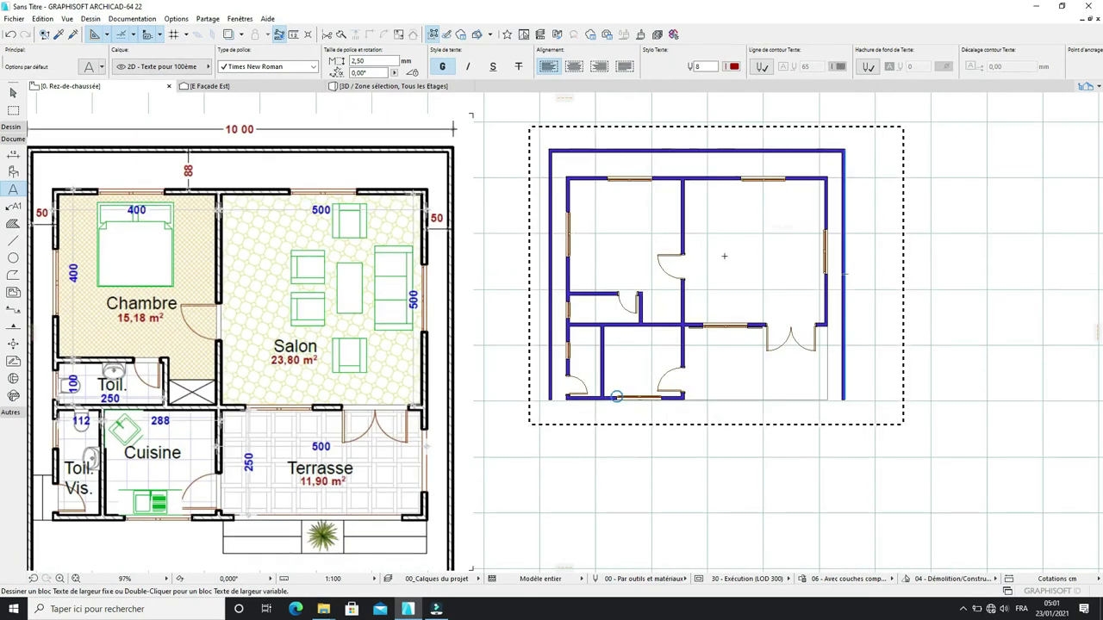
pyautogui.click(584, 229)
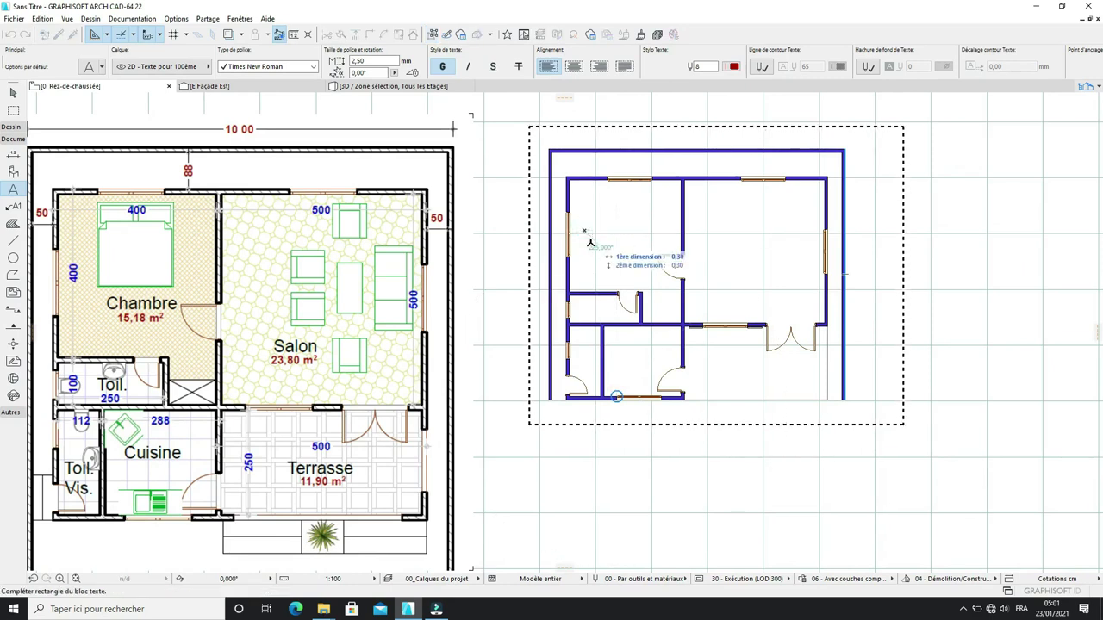
pyautogui.scroll(5, 684, 250)
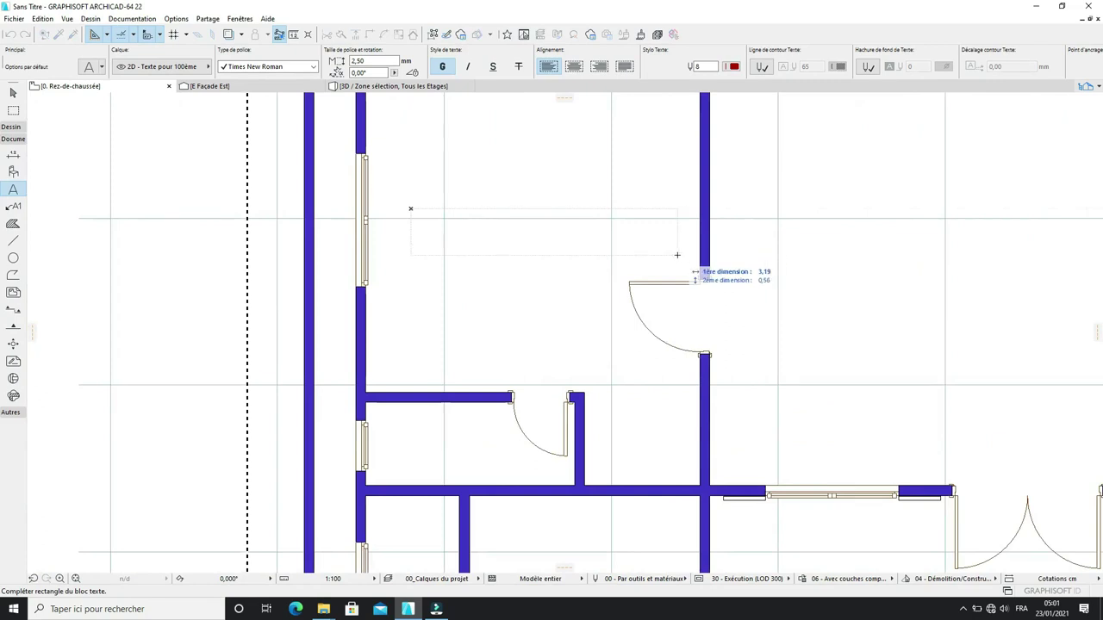
pyautogui.click(681, 249)
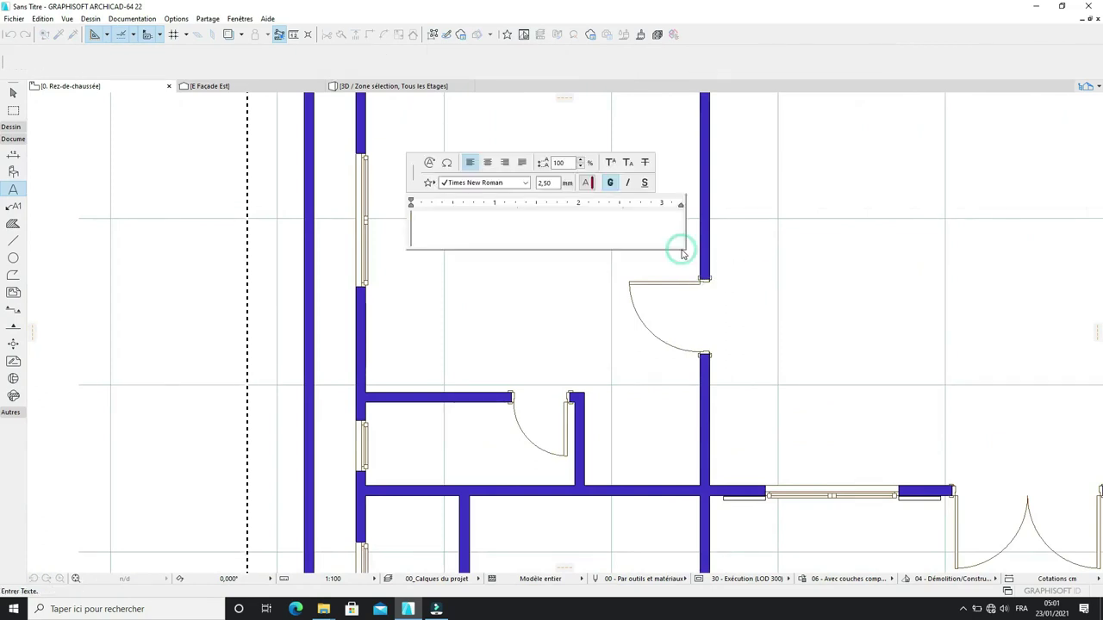
# Step: Enter "Chambre" as the text of the bedroom's text block and finish the entry
pyautogui.write('ch')
pyautogui.press('BackSpace')
pyautogui.press('BackSpace')
pyautogui.write('C')
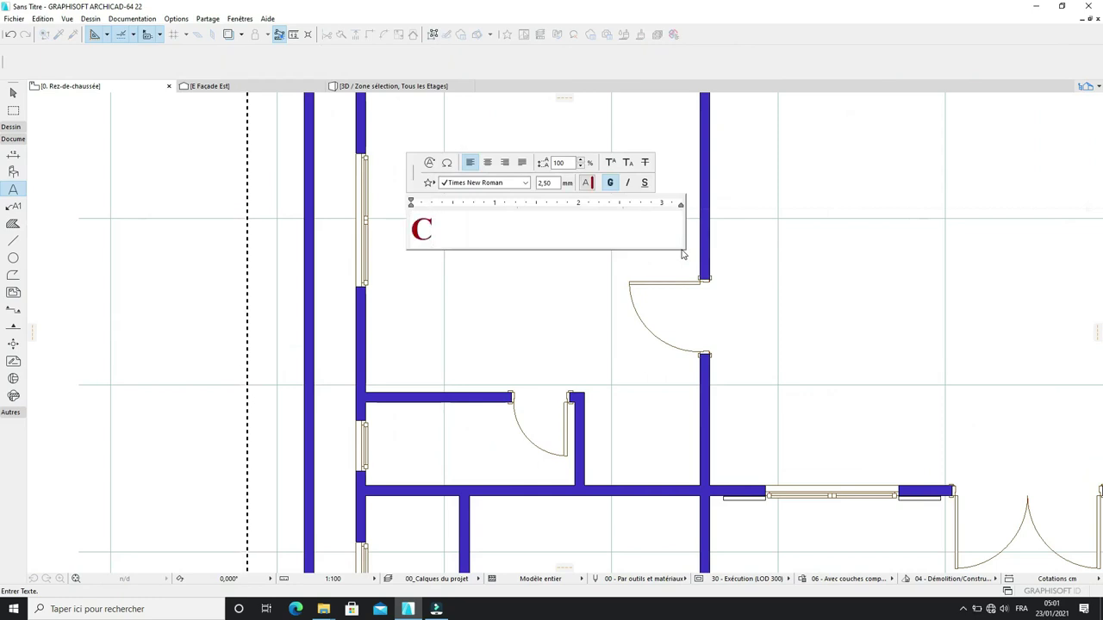
pyautogui.write('ha')
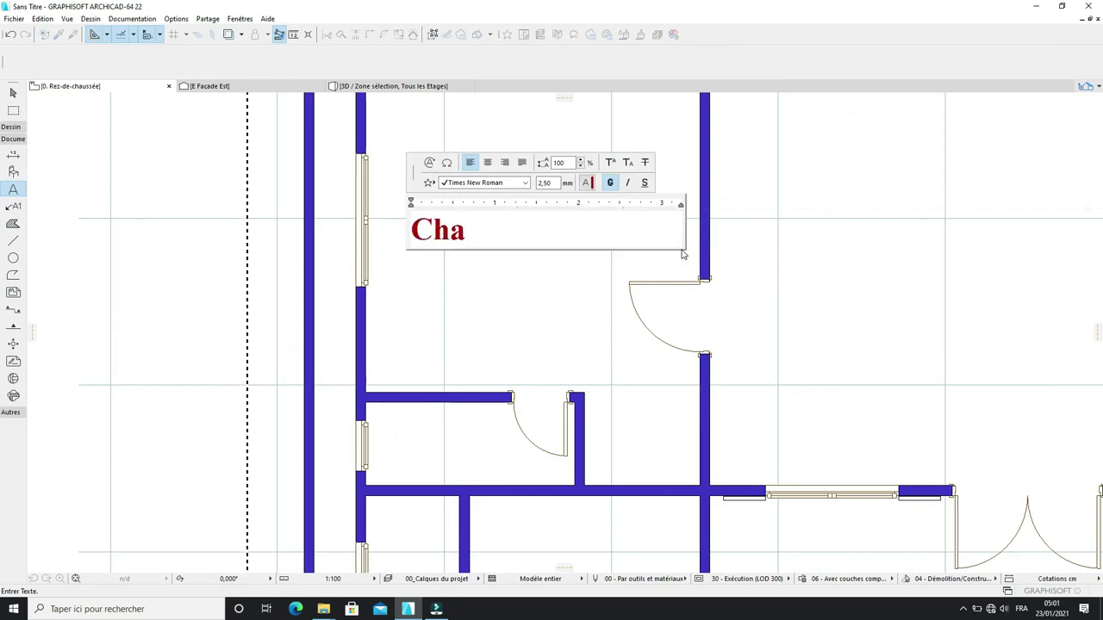
pyautogui.write('mbre')
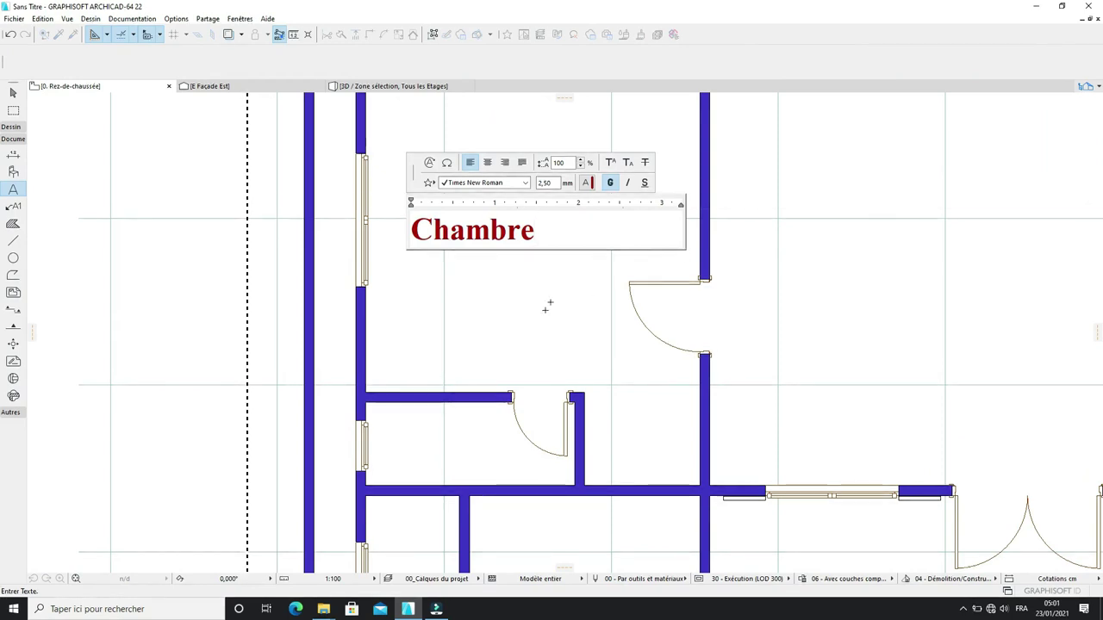
pyautogui.rightClick(526, 291)
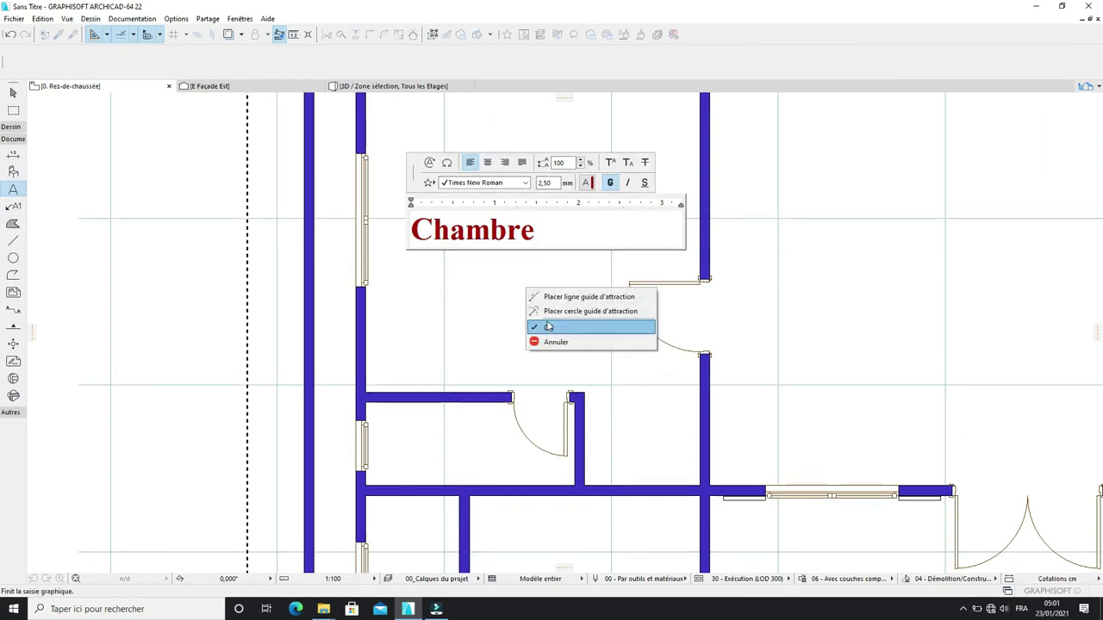
pyautogui.click(549, 327)
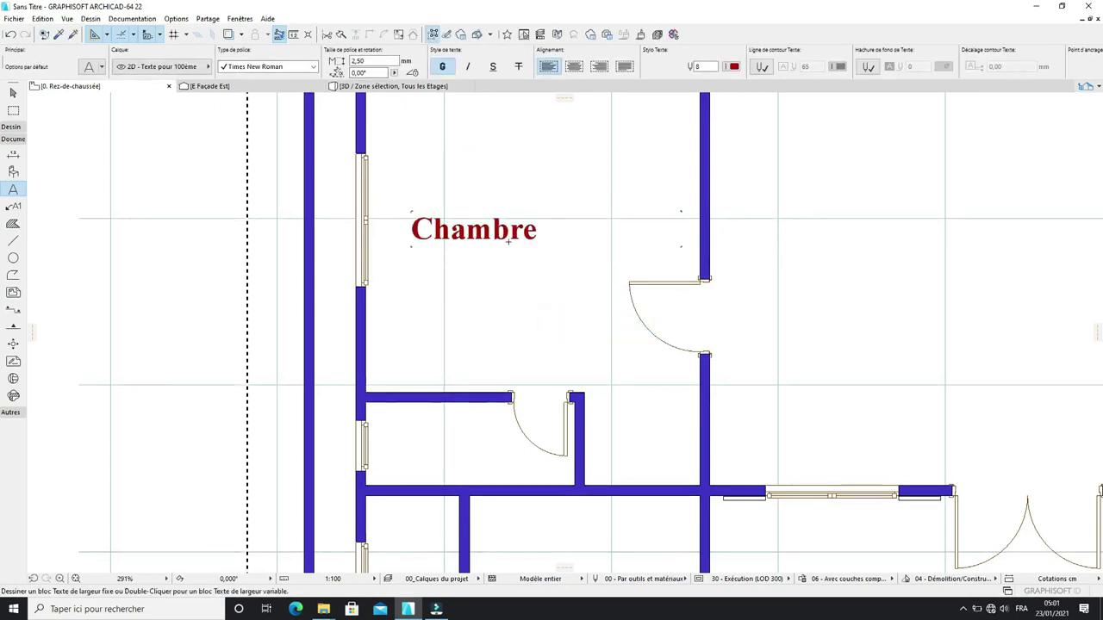
# Step: Centre the "Chambre" label's text within its text block
pyautogui.scroll(-2, 492, 263)
pyautogui.scroll(-3, 565, 238)
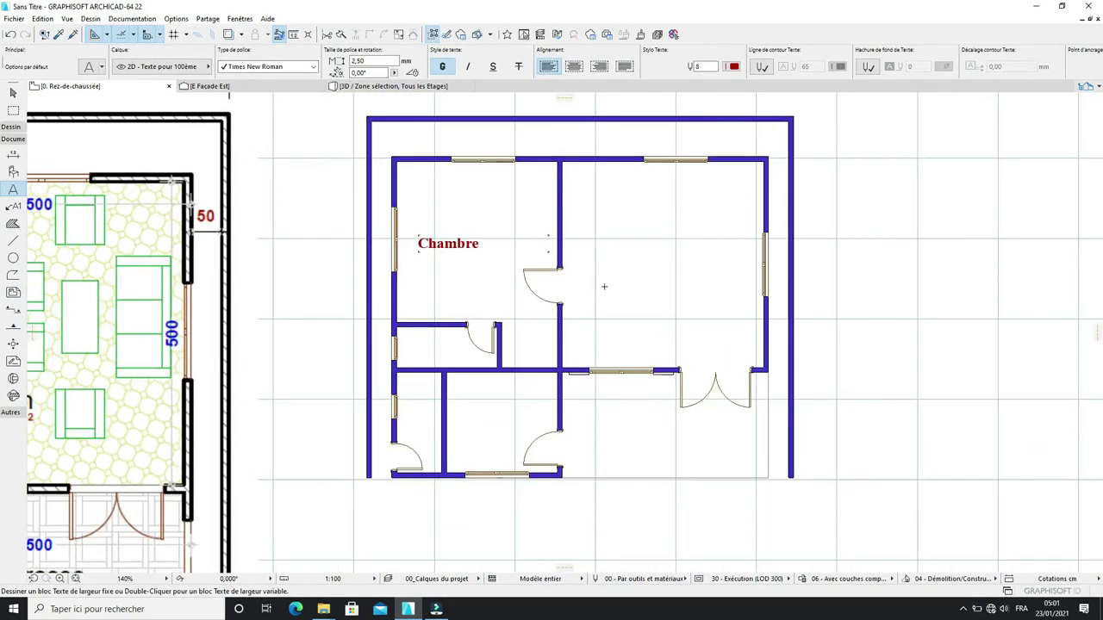
pyautogui.click(13, 93)
pyautogui.click(456, 249)
pyautogui.scroll(3, 458, 254)
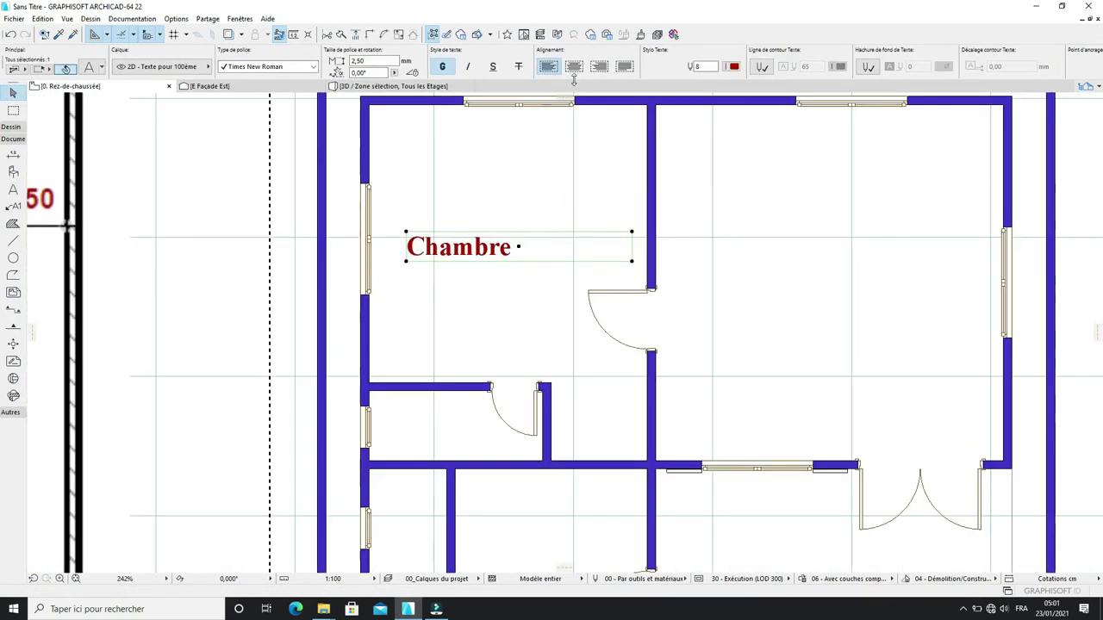
pyautogui.click(574, 68)
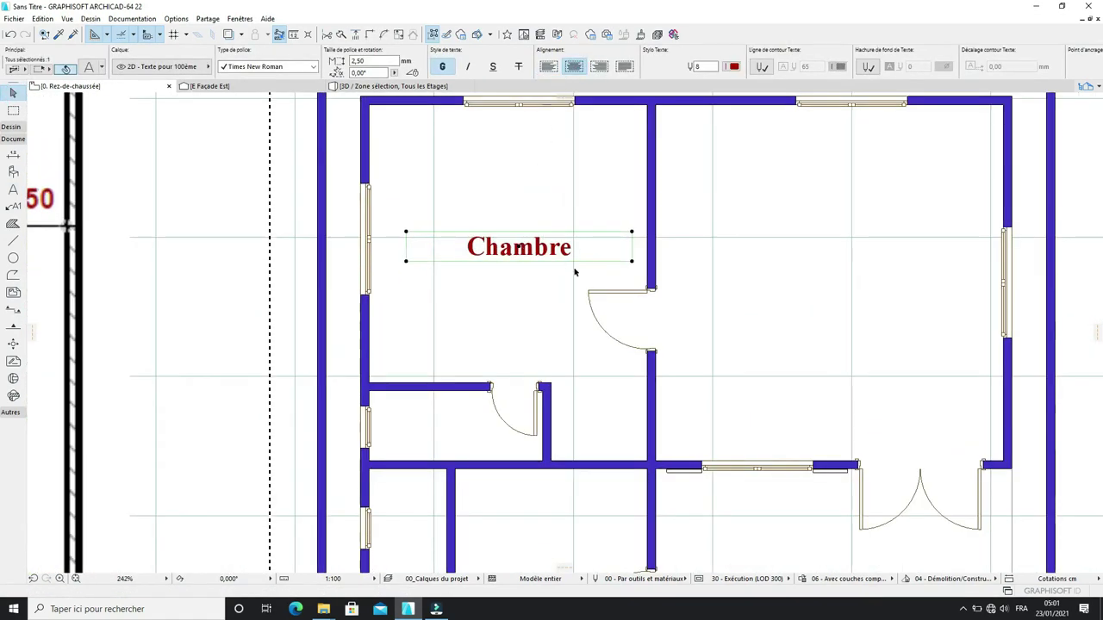
# Step: Set the "Chambre" label's text height to 3.50 mm and deselect it
pyautogui.scroll(-5, 566, 266)
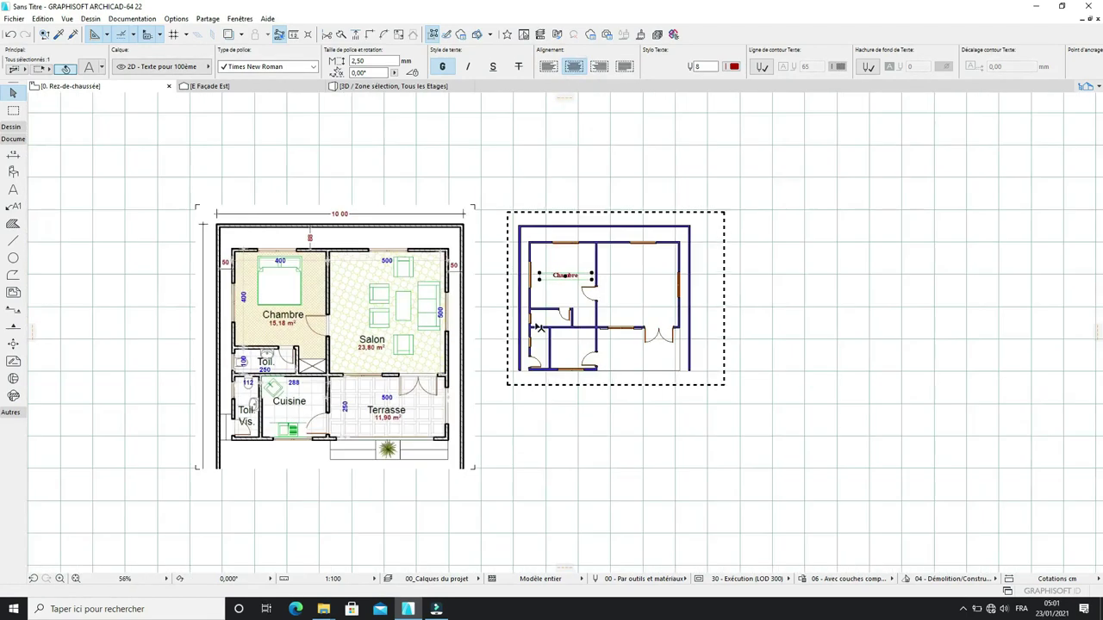
pyautogui.scroll(1, 548, 292)
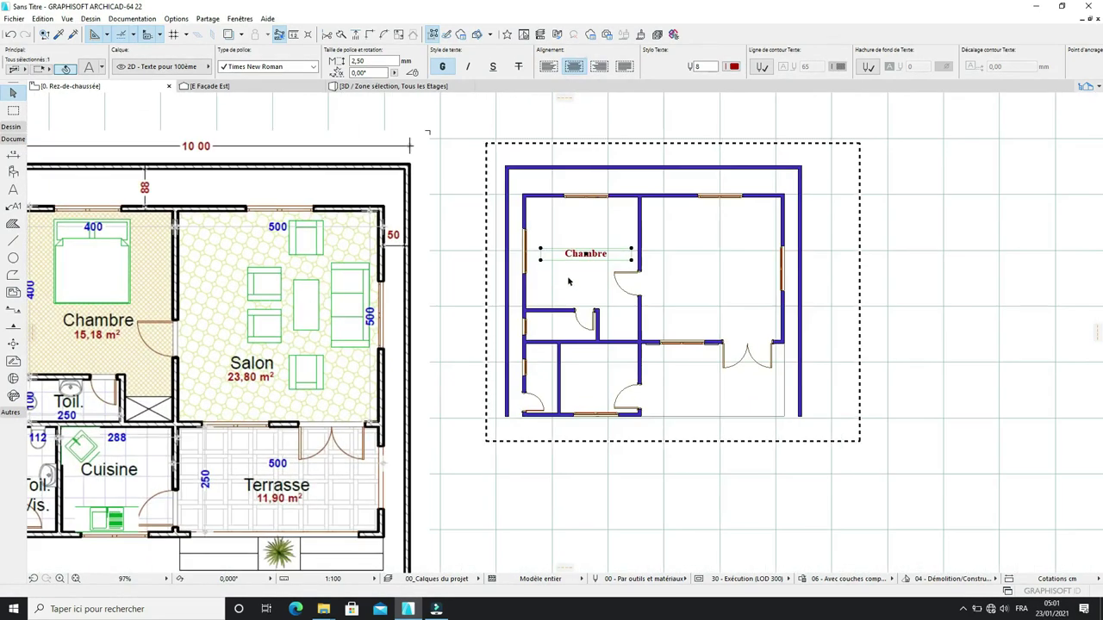
pyautogui.click(379, 61)
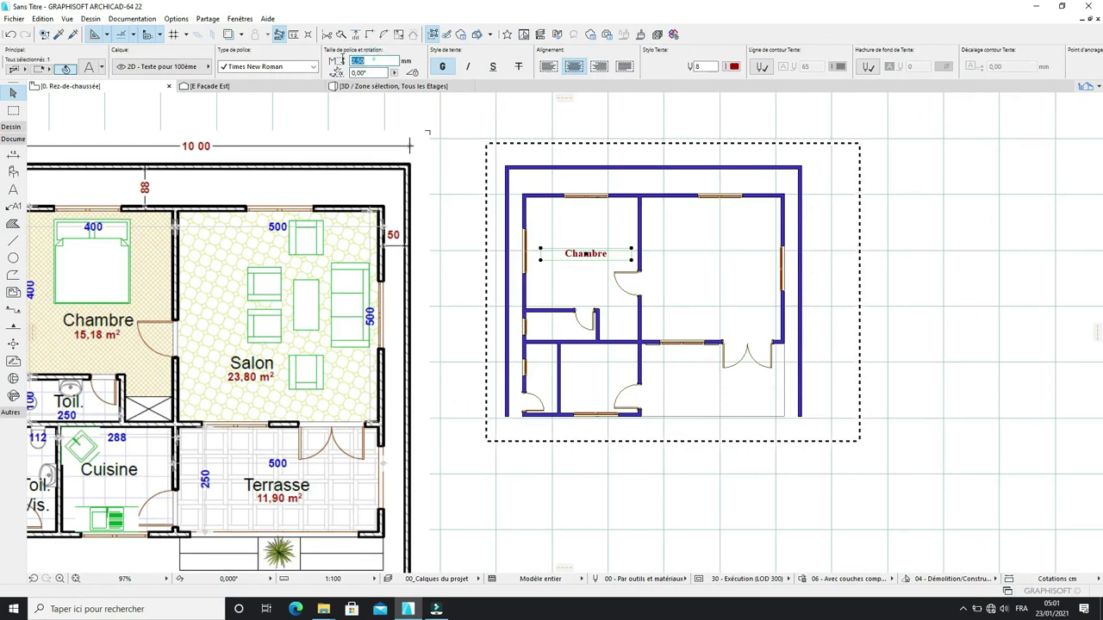
pyautogui.write('3')
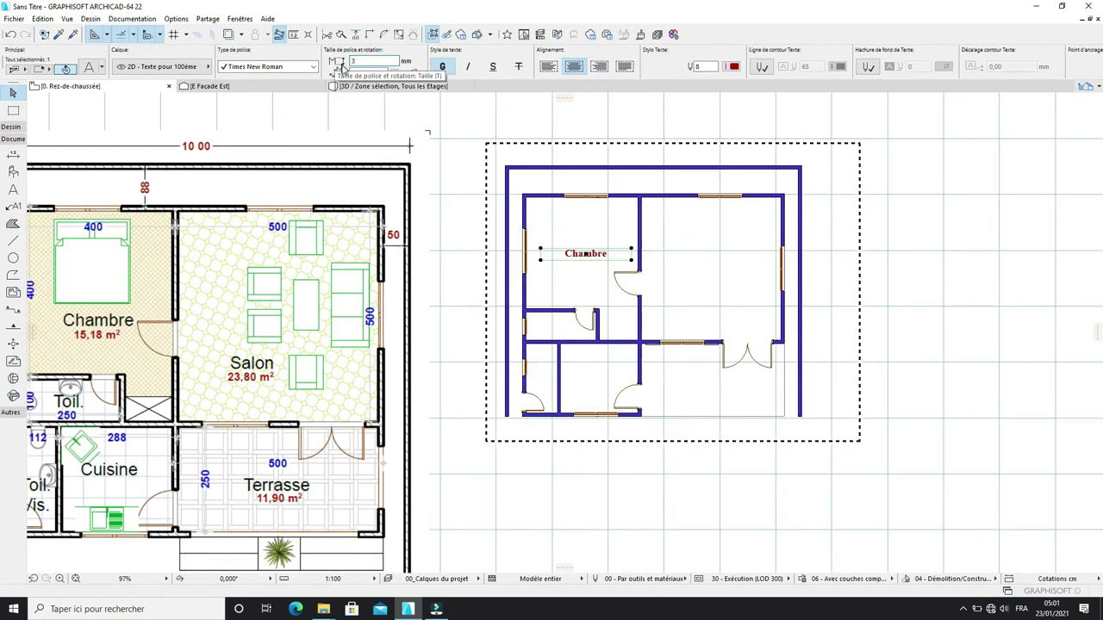
pyautogui.press('Return')
pyautogui.write('3,5')
pyautogui.press('Return')
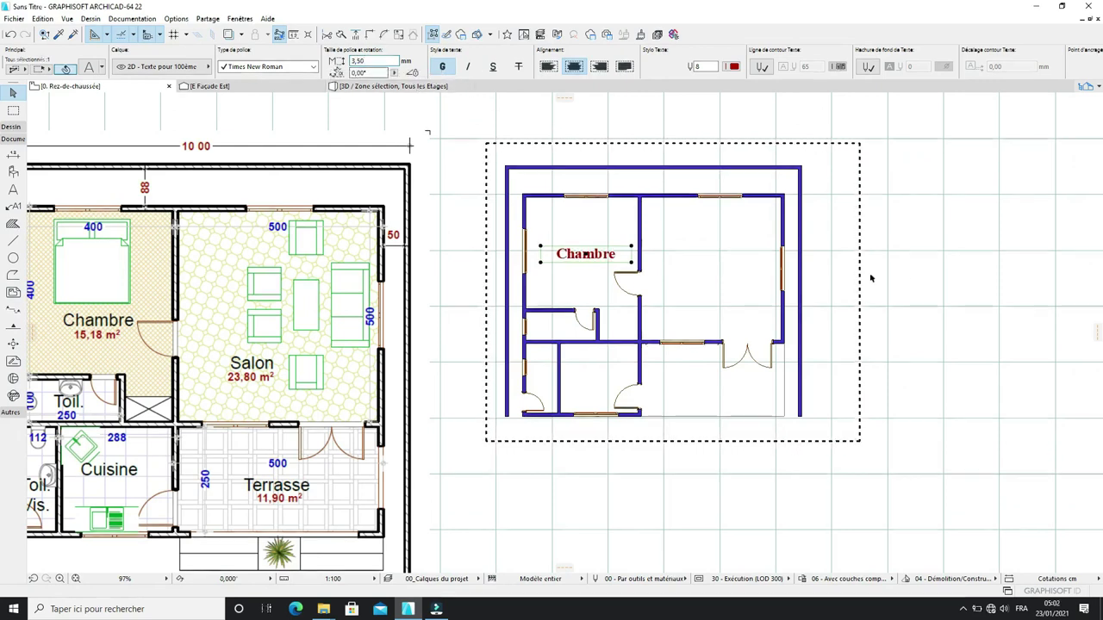
pyautogui.click(870, 278)
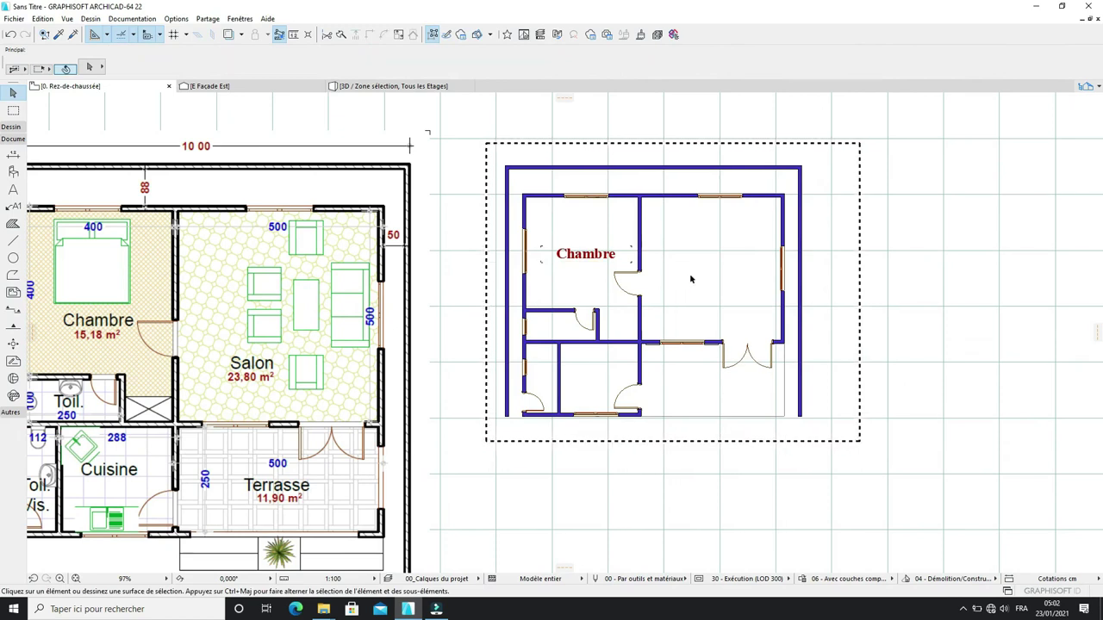
# Step: Copy the "Chambre" label horizontally from its centre point into the middle of the large living room
pyautogui.scroll(-2, 717, 282)
pyautogui.scroll(2, 714, 284)
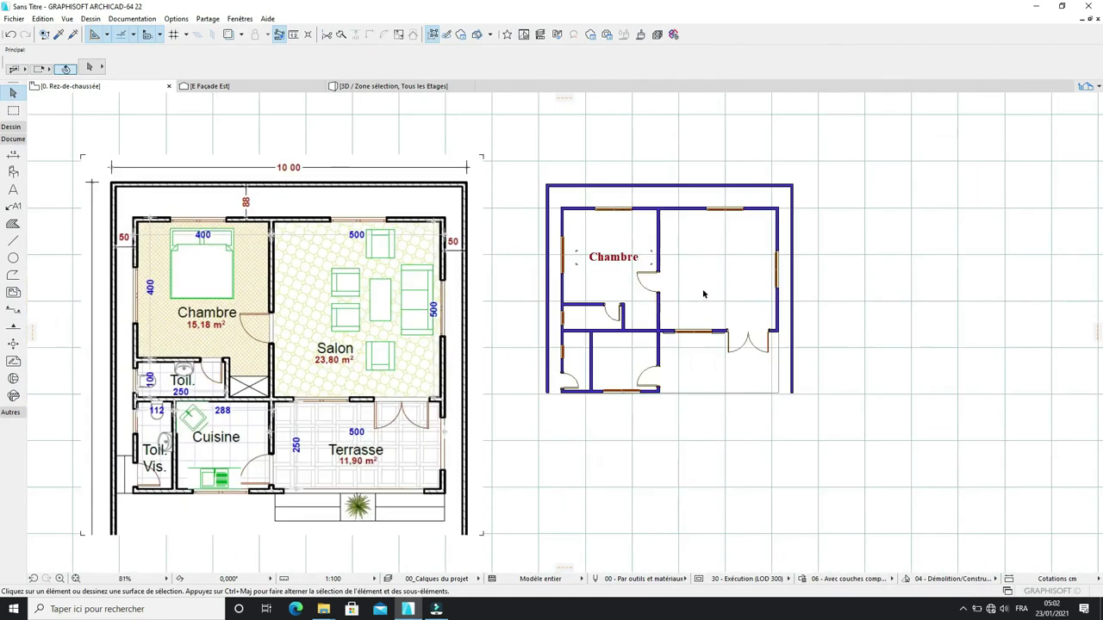
pyautogui.scroll(2, 715, 283)
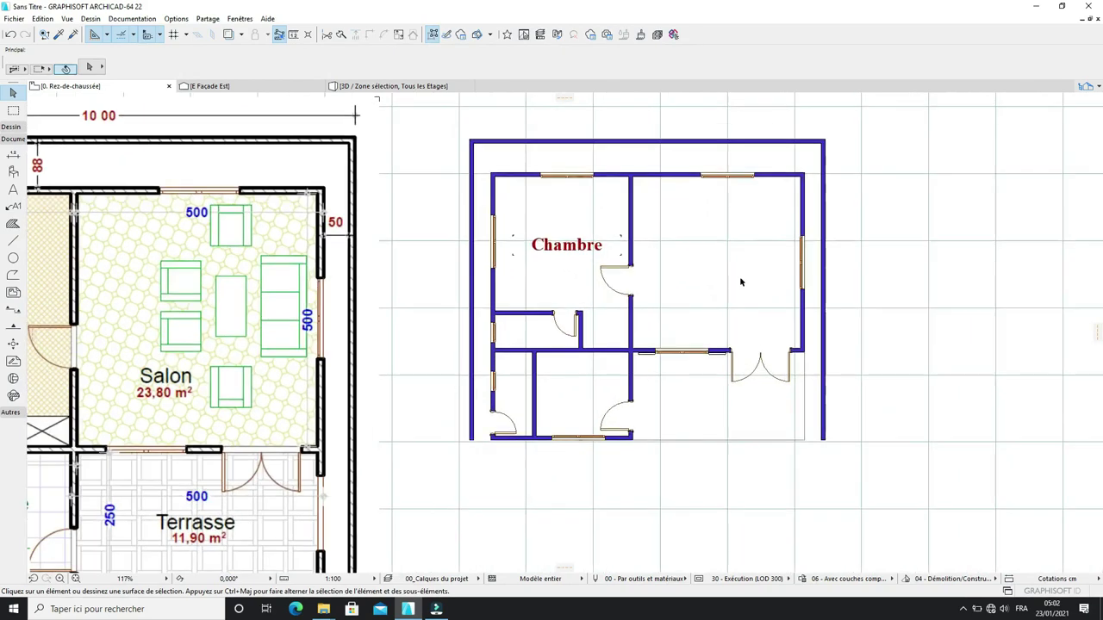
pyautogui.click(591, 252)
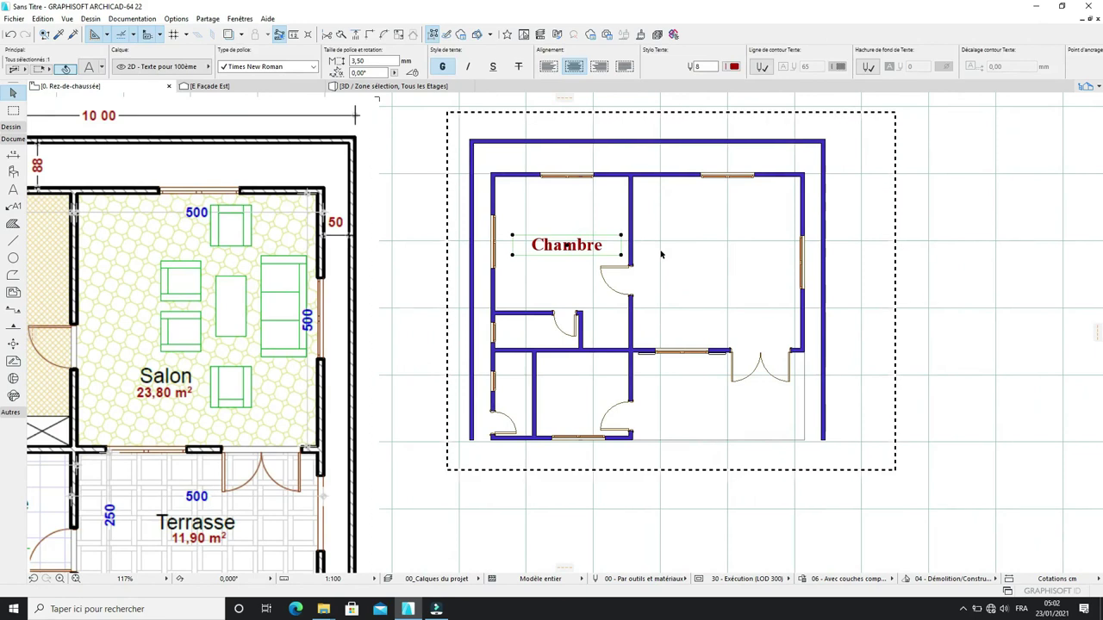
pyautogui.hotkey('ctrl', 'shift', 'd')
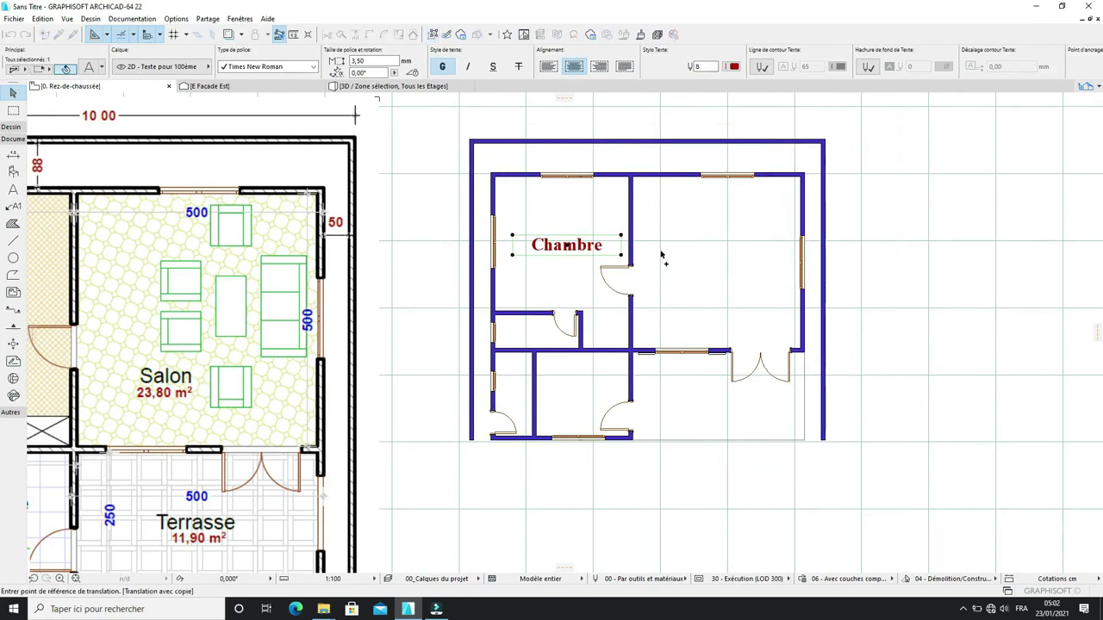
pyautogui.click(568, 248)
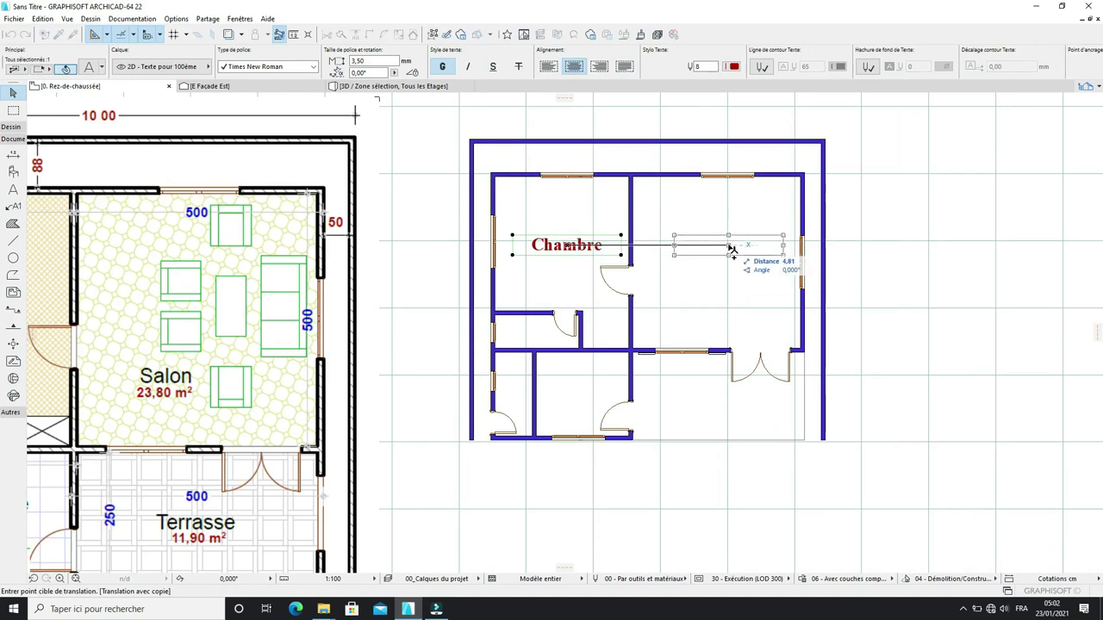
pyautogui.click(728, 248)
# Step: Replace the text of the copied label in the living room with "Salon"
pyautogui.doubleClick(765, 250)
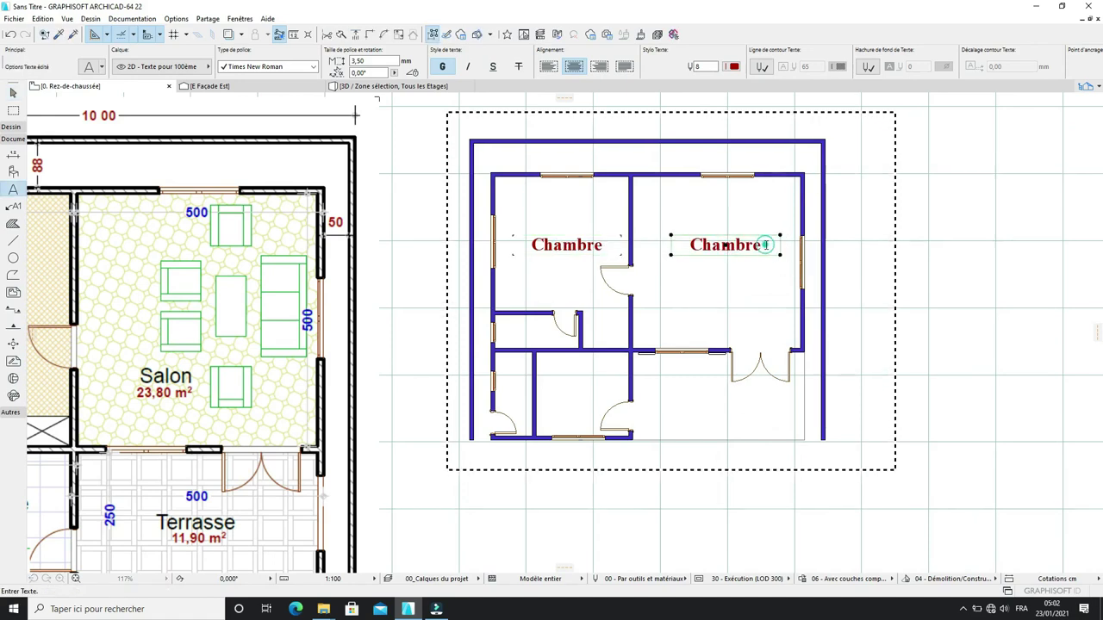
pyautogui.click(765, 264)
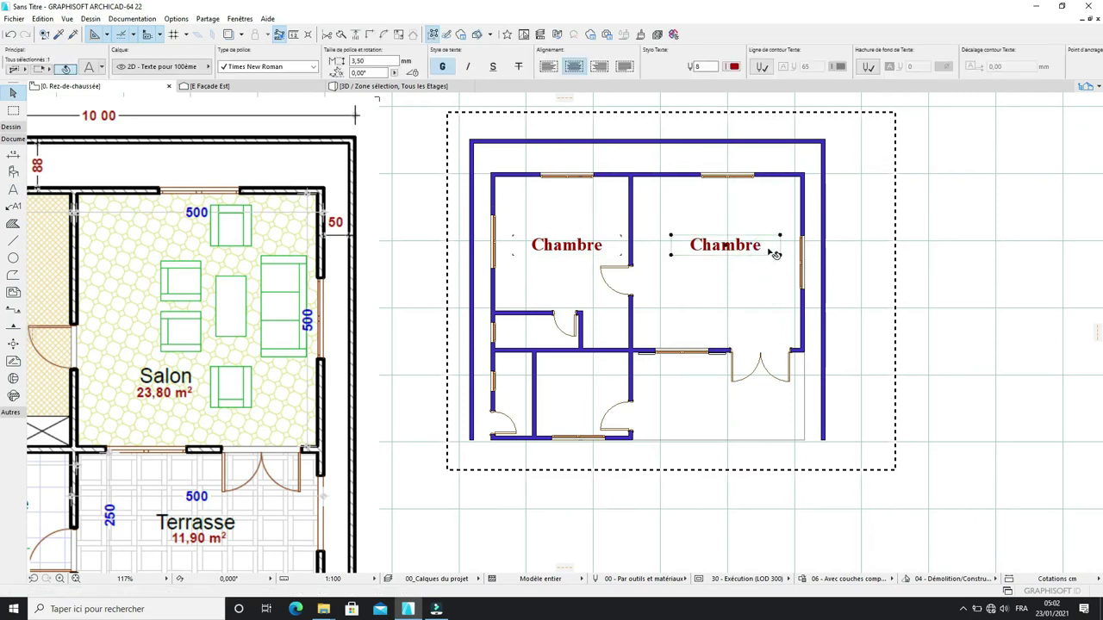
pyautogui.doubleClick(773, 251)
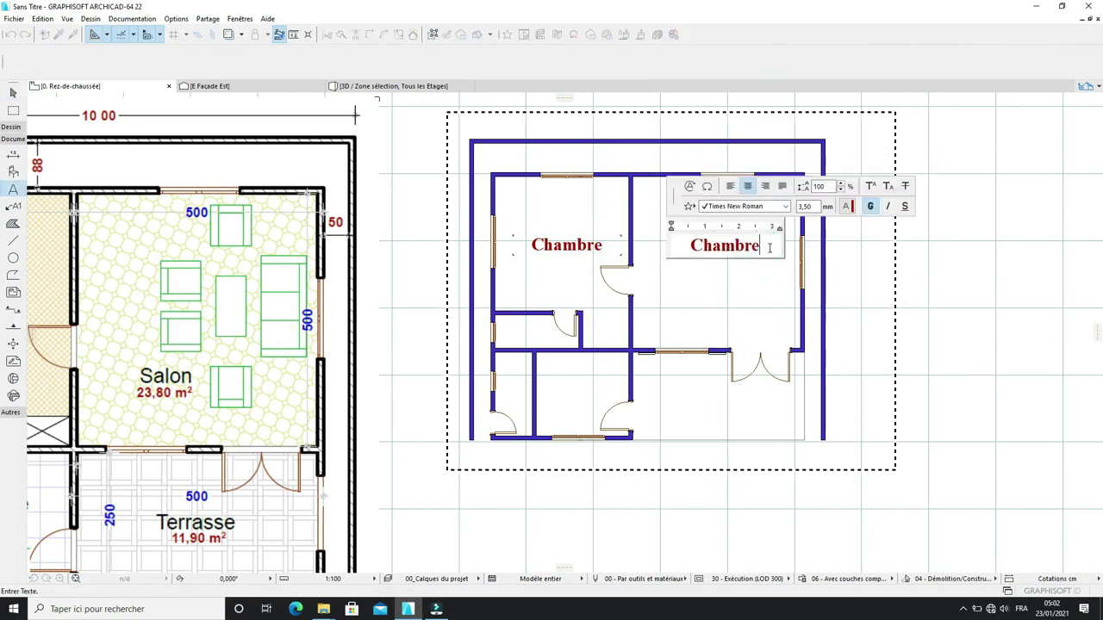
pyautogui.write('Salon')
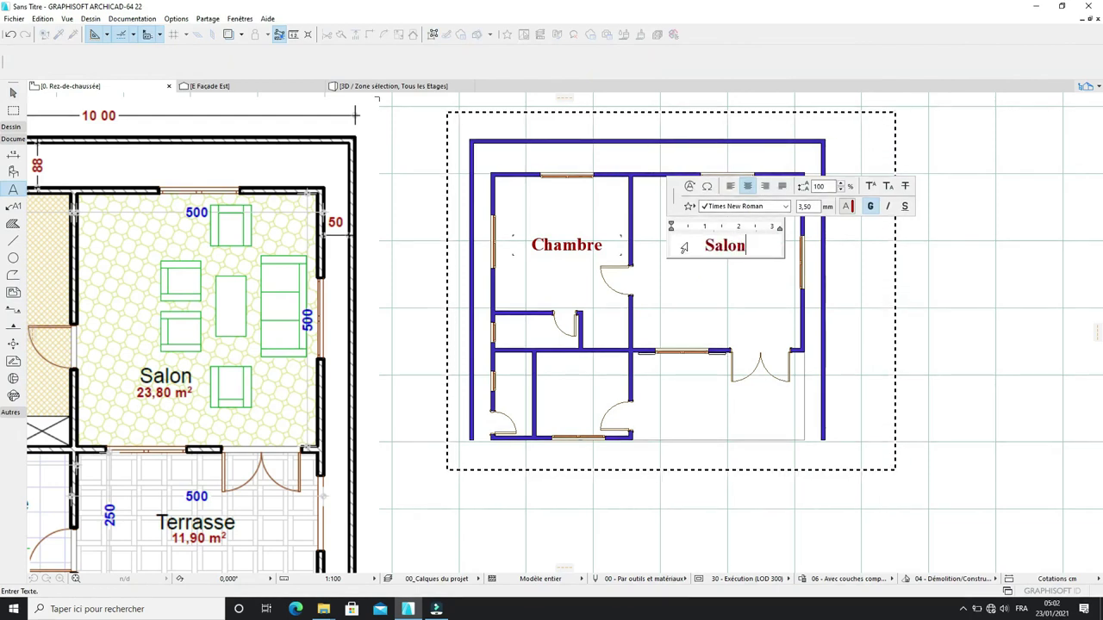
pyautogui.click(699, 292)
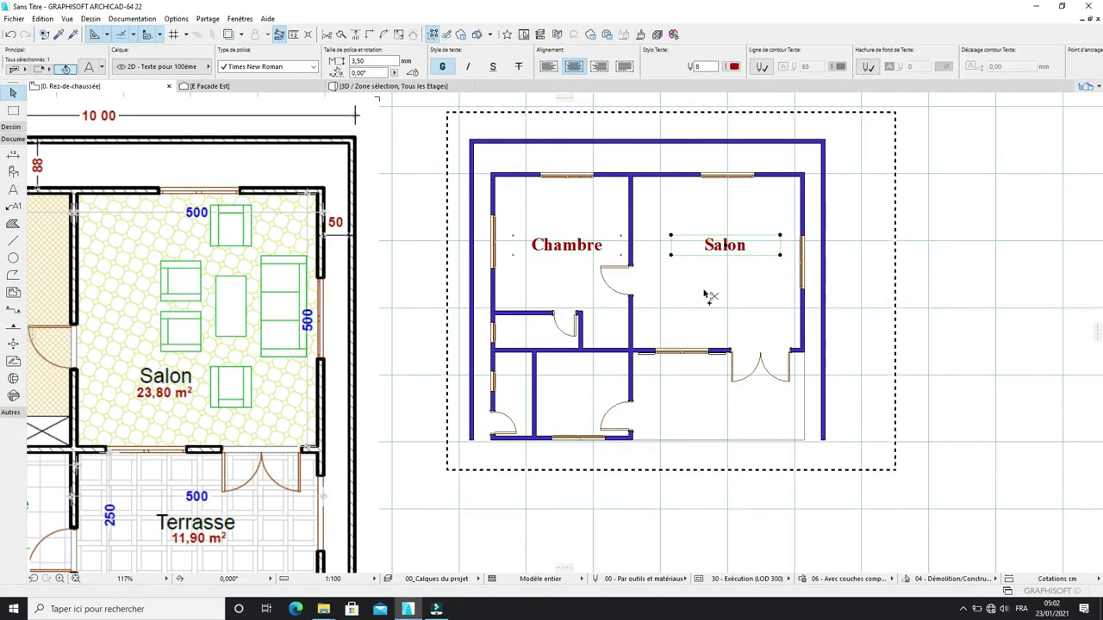
# Step: Copy the "Salon" label straight down into the terrace area below the living room
pyautogui.hotkey('ctrl', 'shift', 'd')
pyautogui.click(719, 248)
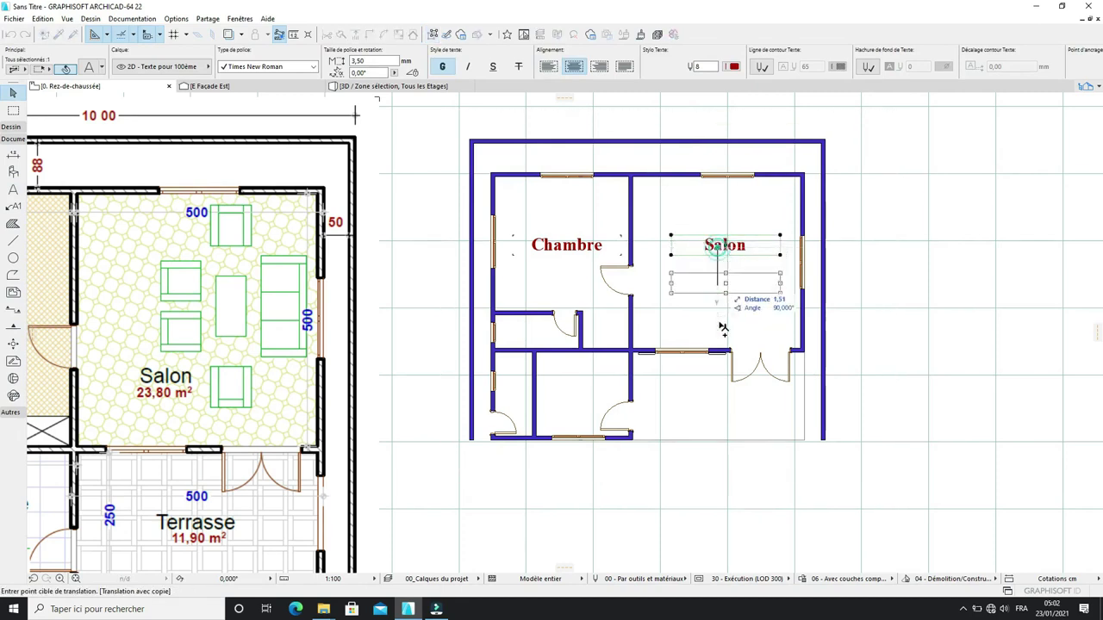
pyautogui.click(720, 414)
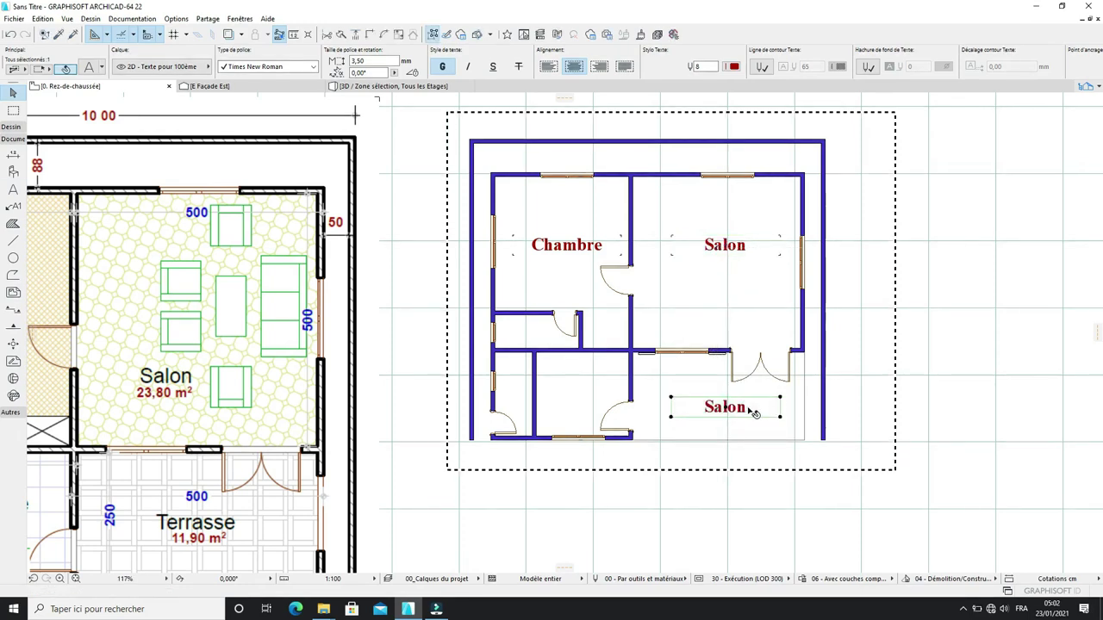
# Step: Replace the text of the copied label on the terrace with "Terrasse" and deselect it
pyautogui.doubleClick(754, 414)
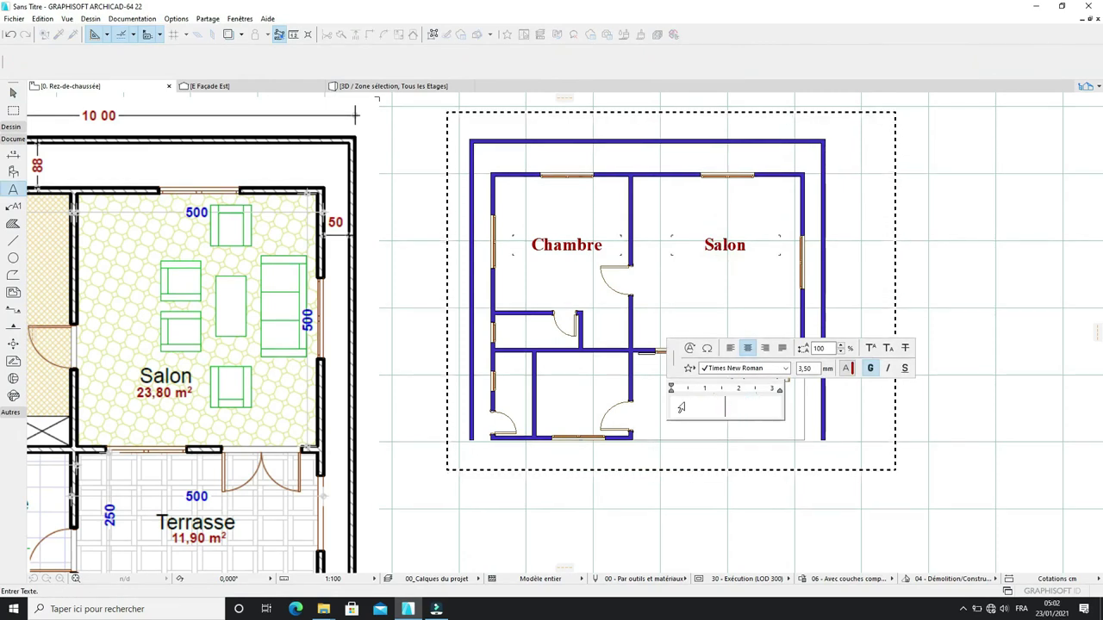
pyautogui.write('Terrasse')
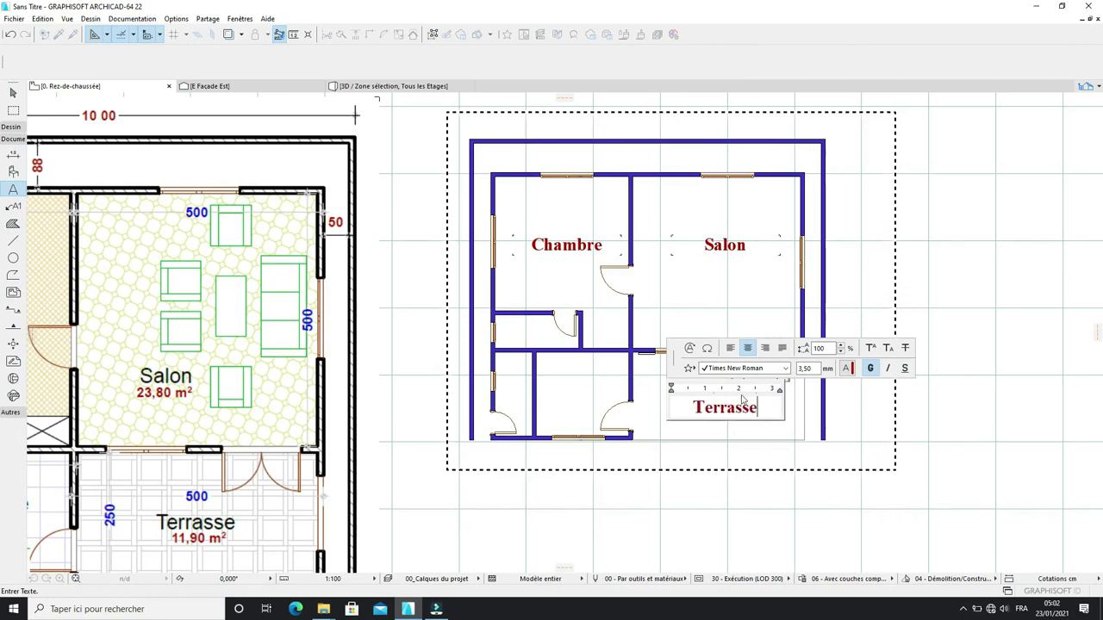
pyautogui.click(959, 396)
pyautogui.click(961, 399)
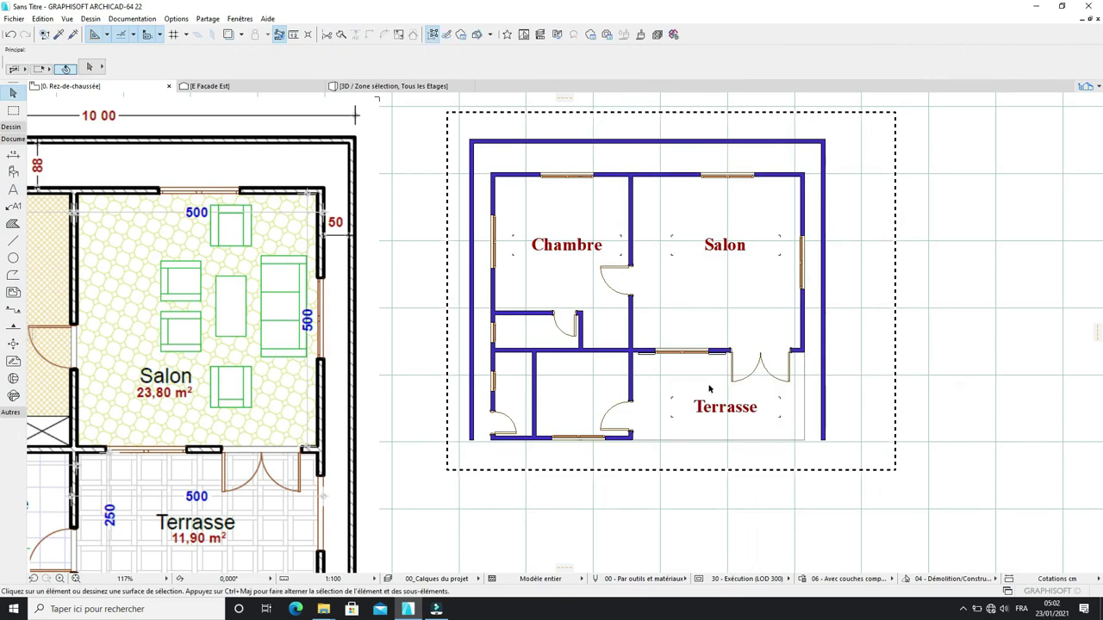
# Step: Copy the "Terrasse" label from its centre point into the kitchen beside the terrace
pyautogui.click(755, 413)
pyautogui.click(1005, 379)
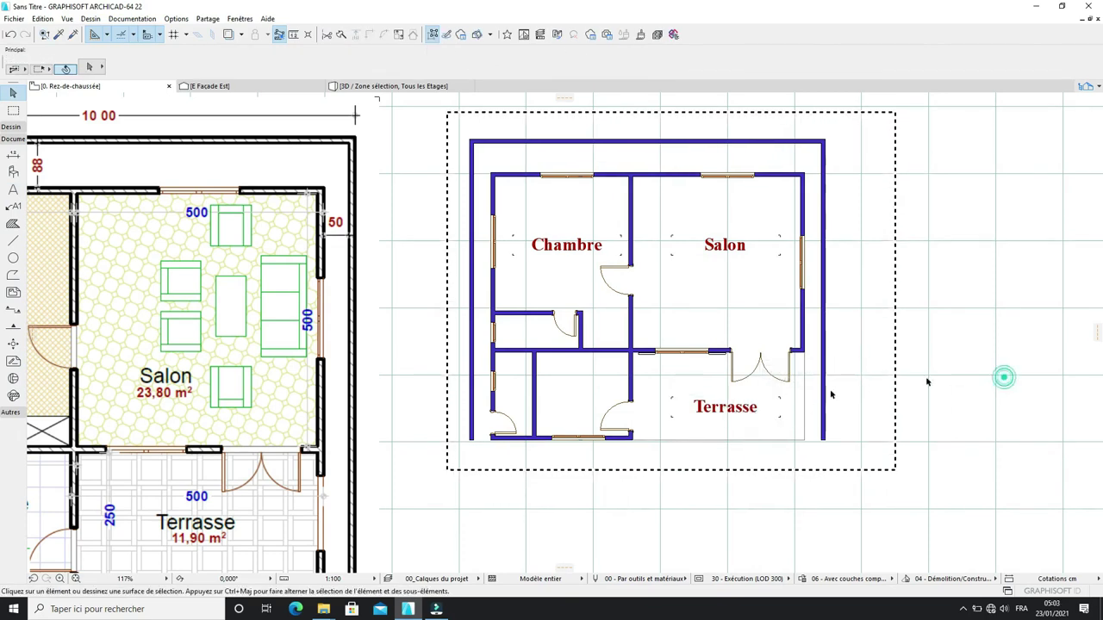
pyautogui.click(750, 413)
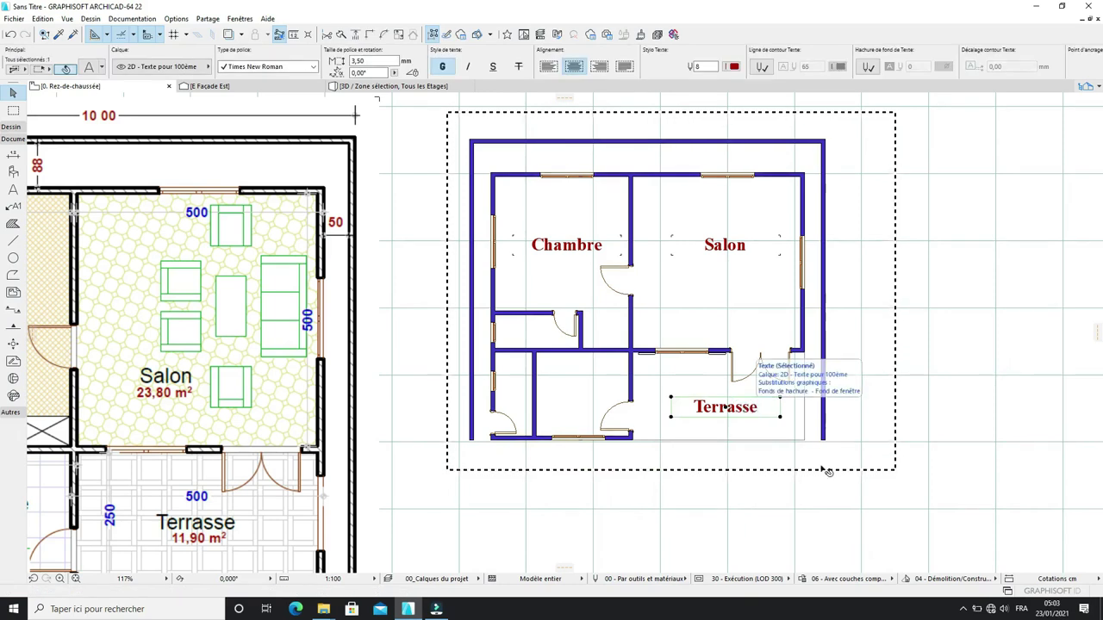
pyautogui.click(1009, 374)
pyautogui.click(726, 410)
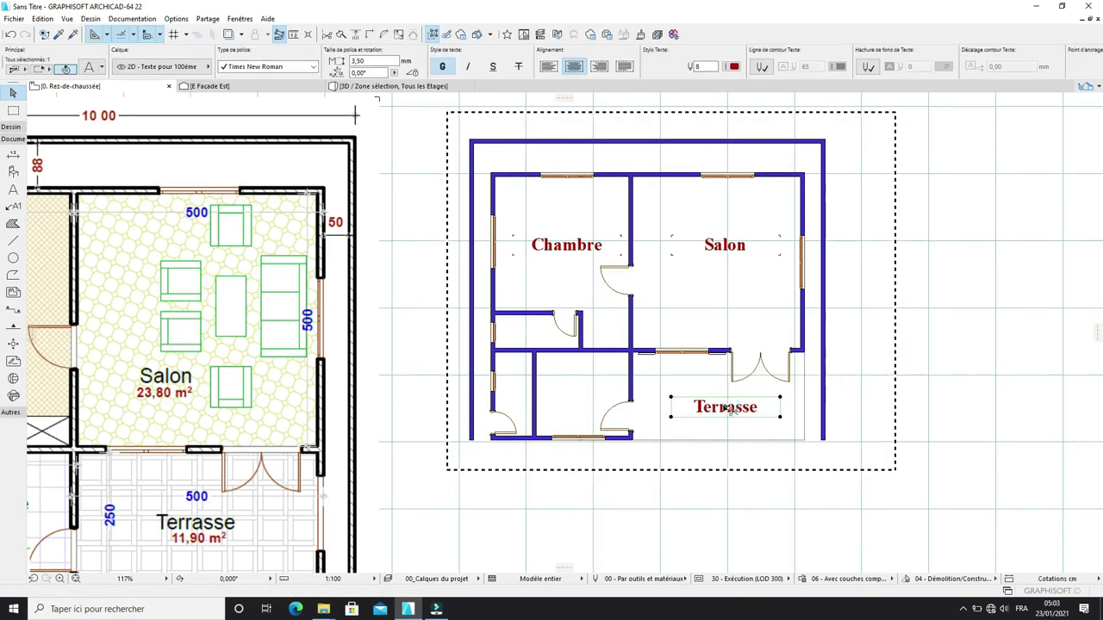
pyautogui.click(727, 410)
pyautogui.click(666, 397)
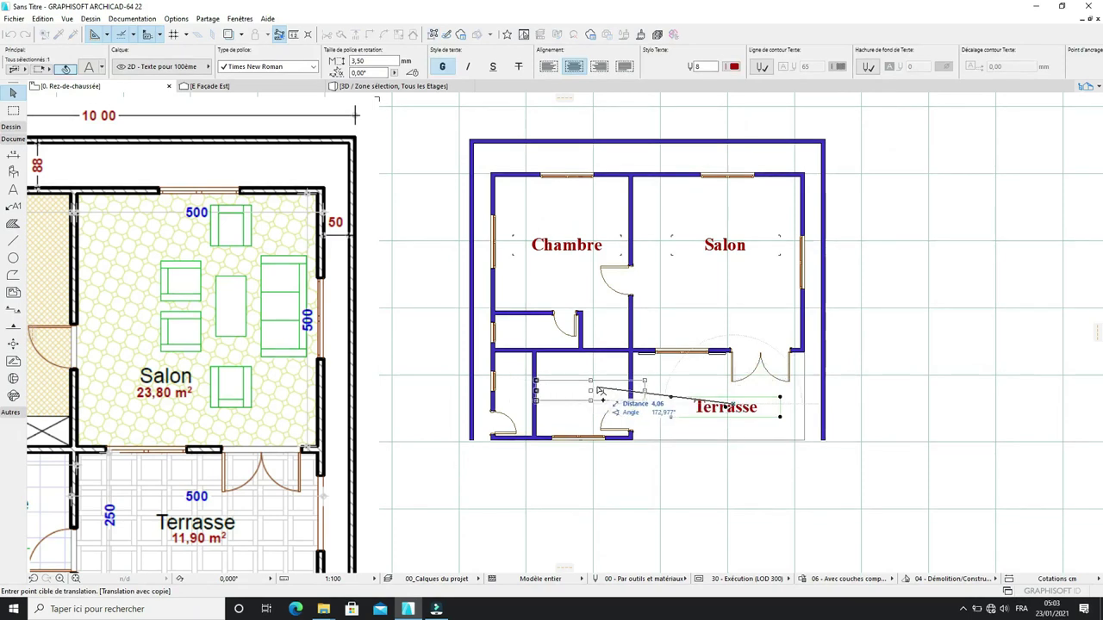
pyautogui.click(601, 392)
# Step: Replace the text of the copied label in the kitchen with "Cuisine"
pyautogui.doubleClick(624, 390)
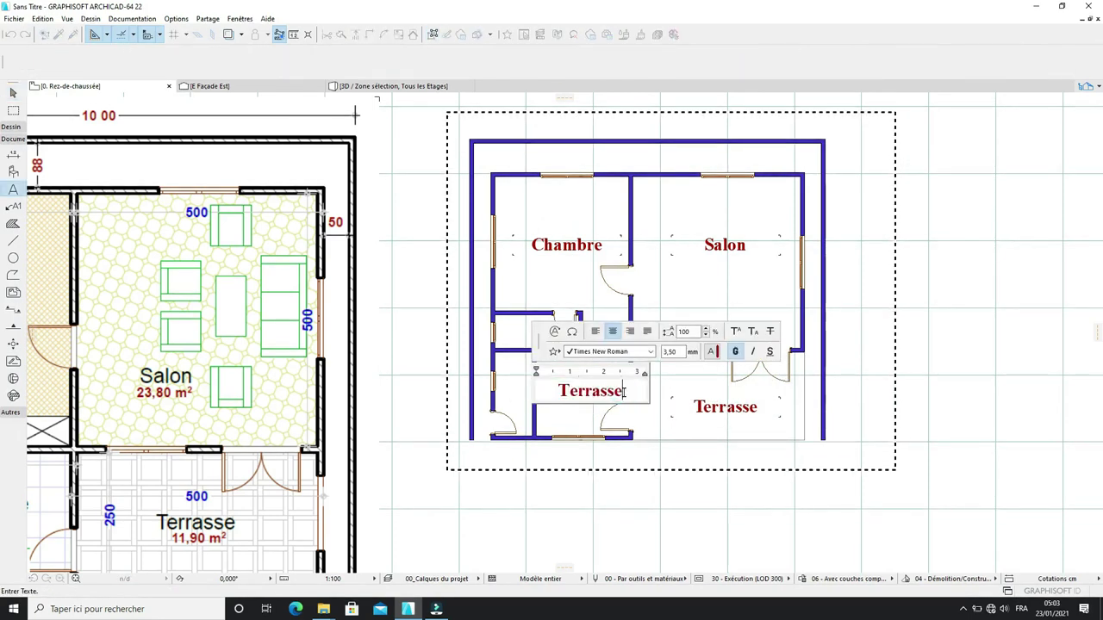
pyautogui.write('Cuisine')
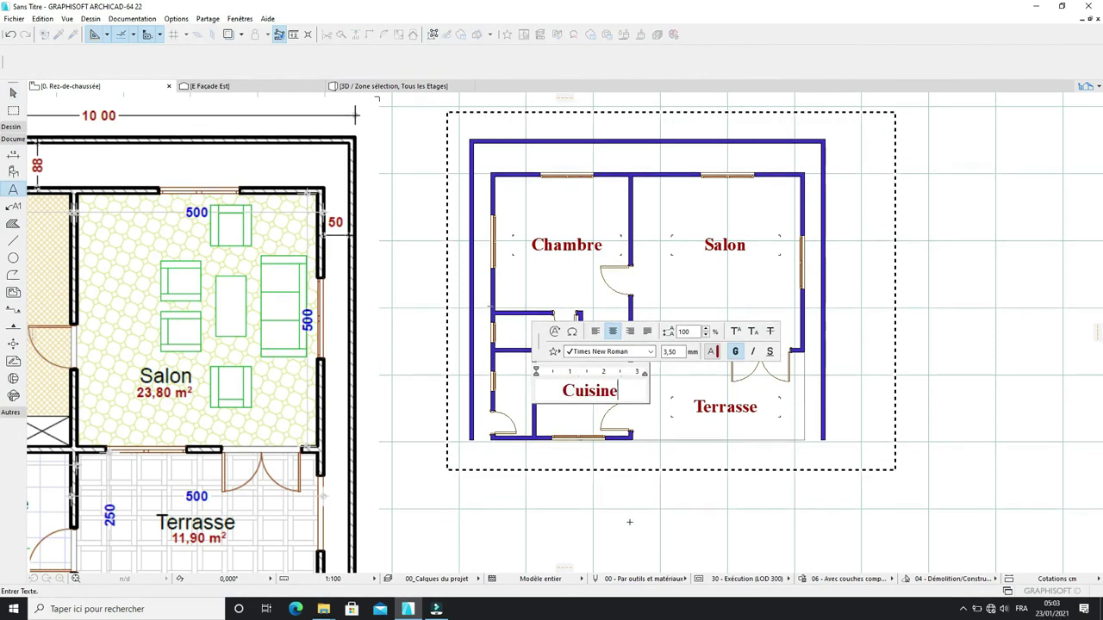
pyautogui.click(627, 522)
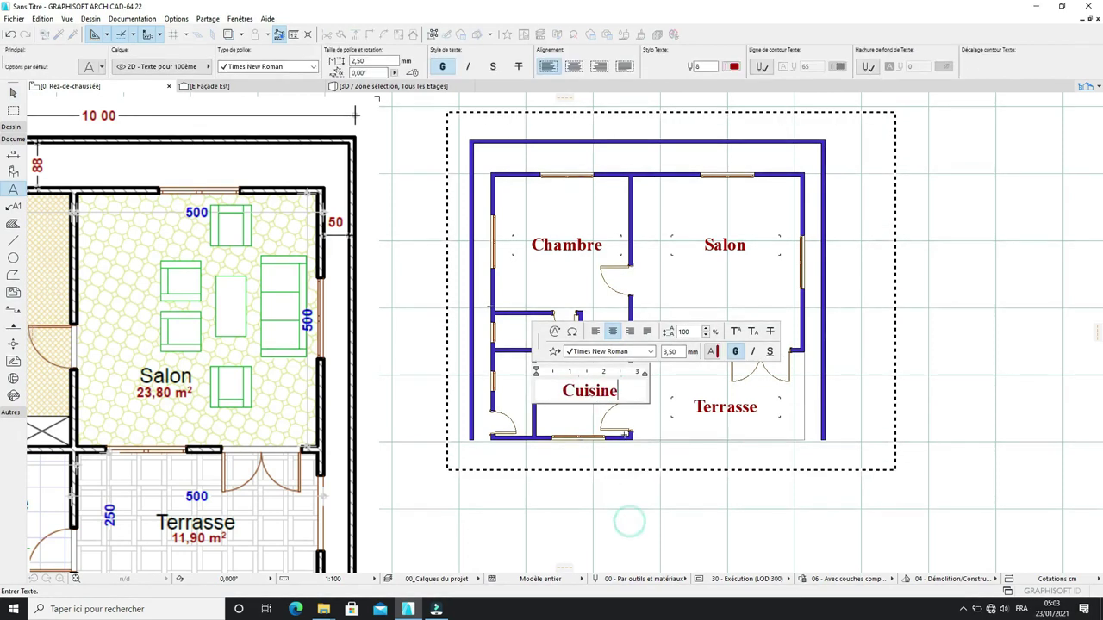
# Step: Copy the "Cuisine" label into the small room below the bedroom and replace its text with "Toil."
pyautogui.hotkey('ctrl', 'shift', 'd')
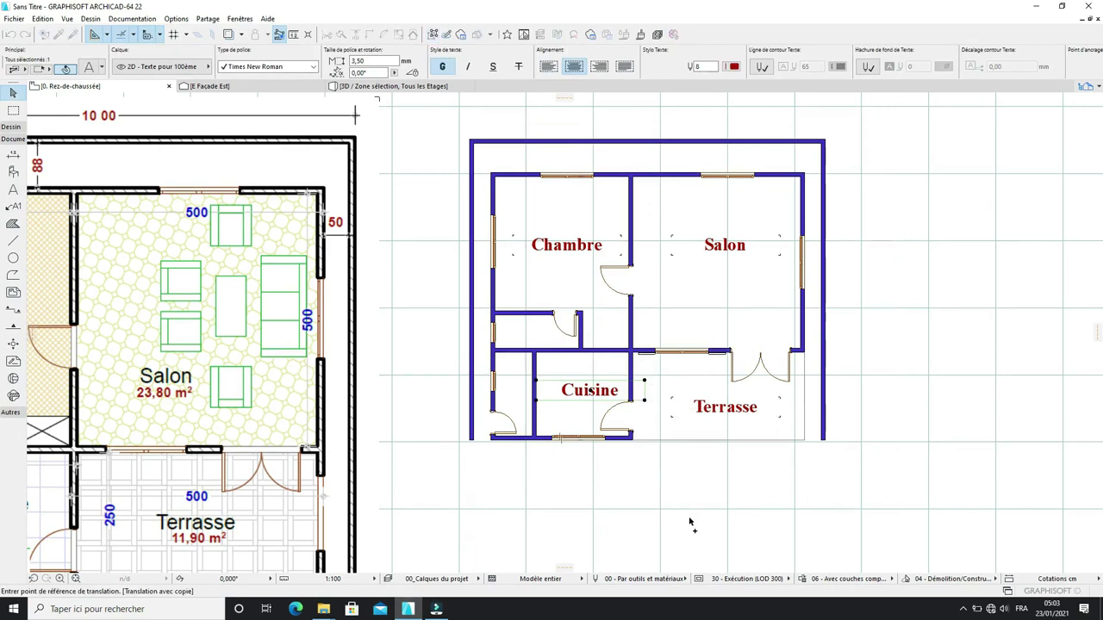
pyautogui.click(571, 341)
pyautogui.doubleClick(568, 338)
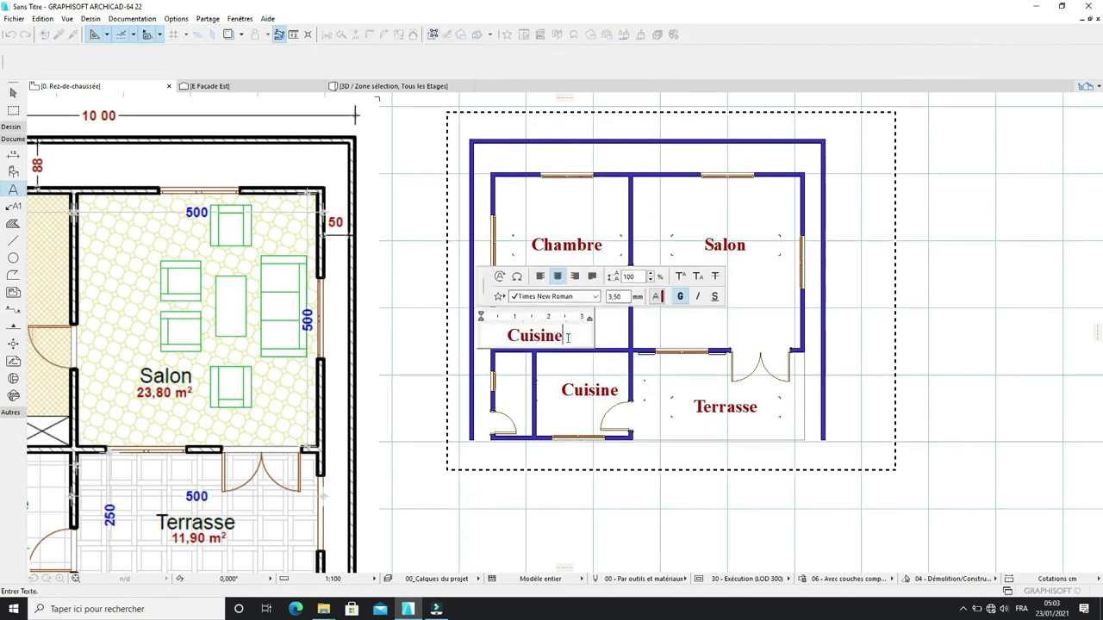
pyautogui.write('Toil.')
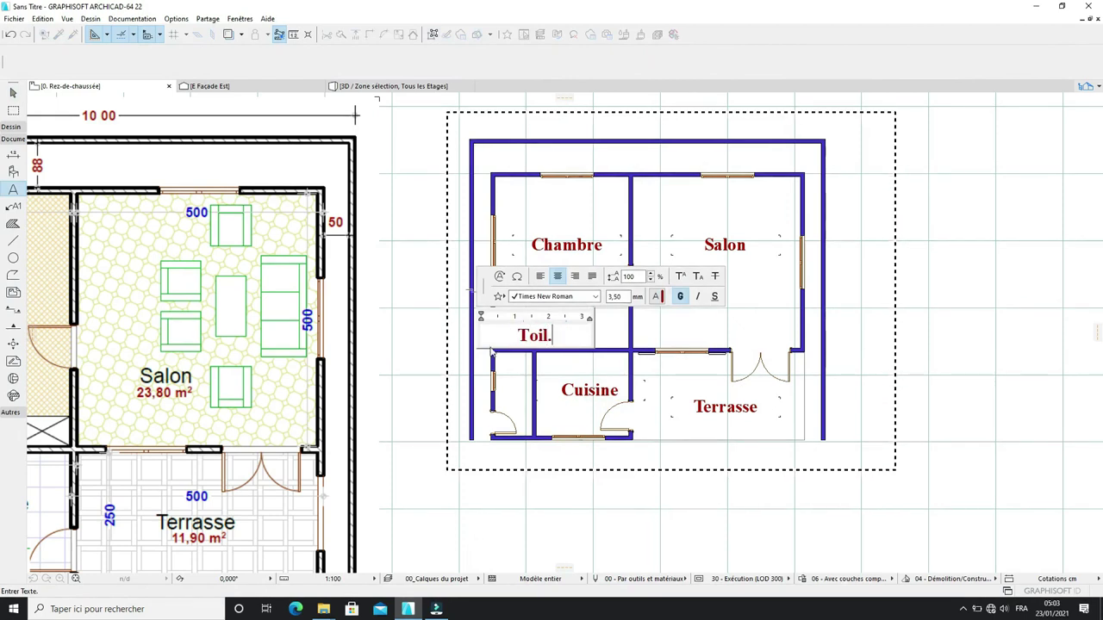
pyautogui.click(661, 495)
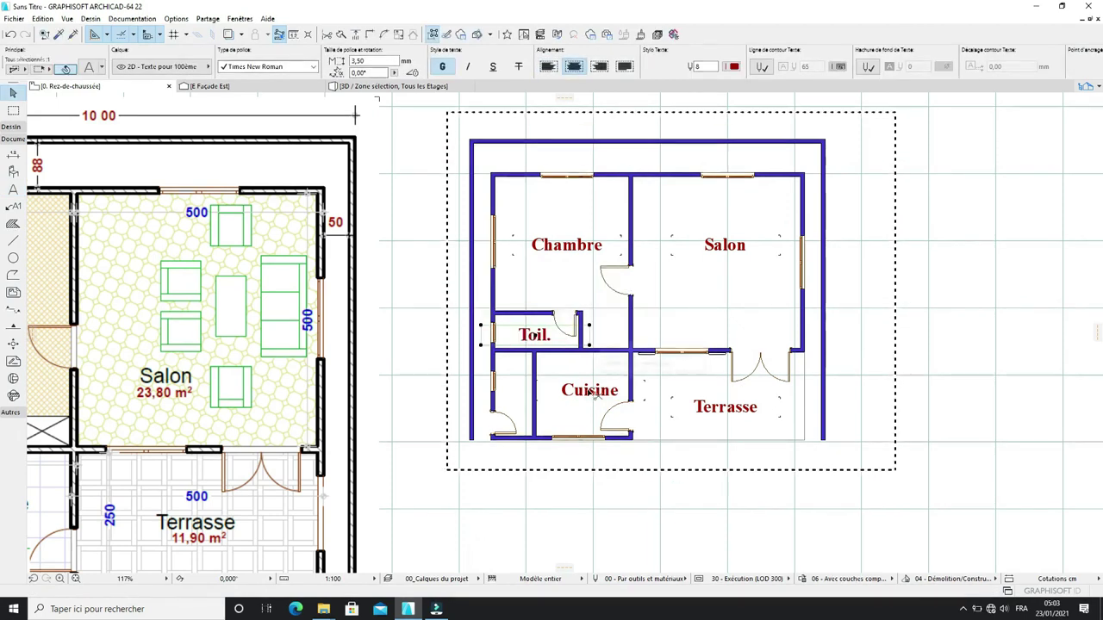
# Step: Copy the "Toil." label down into the narrow room beside the kitchen and deselect it
pyautogui.hotkey('ctrl', 'shift', 'd')
pyautogui.click(541, 338)
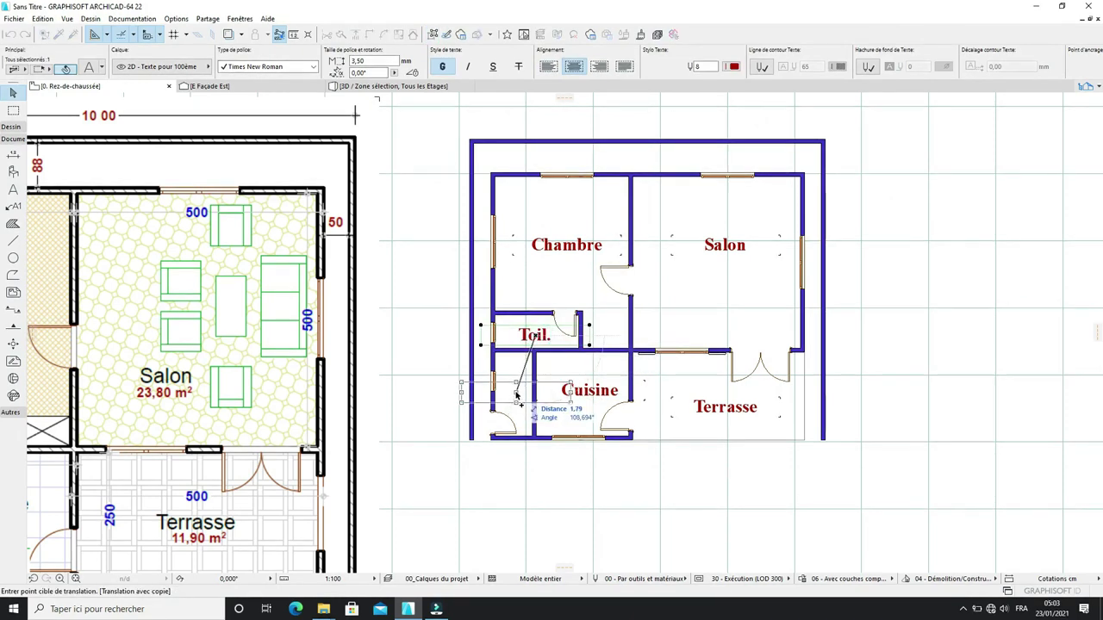
pyautogui.click(522, 392)
pyautogui.scroll(2, 527, 407)
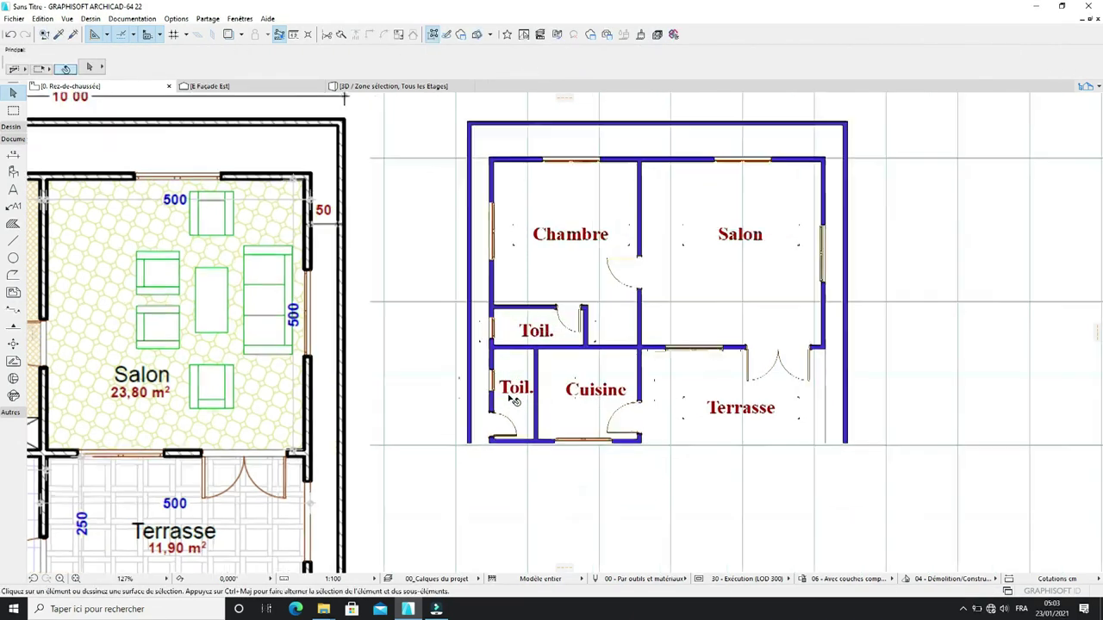
pyautogui.scroll(-4, 616, 398)
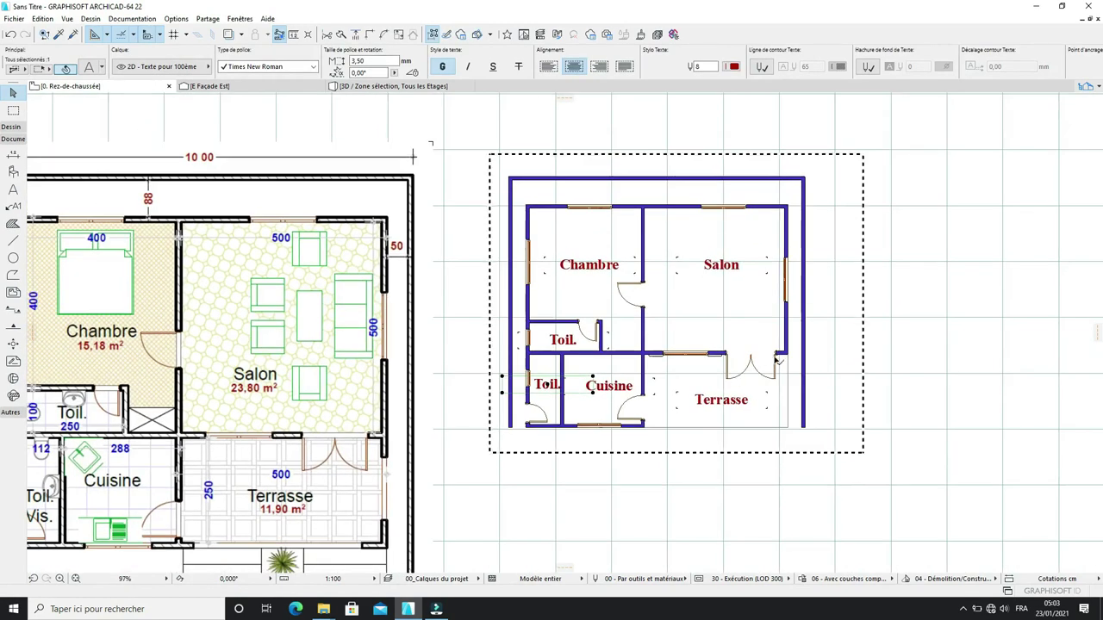
pyautogui.scroll(3, 557, 473)
pyautogui.click(556, 473)
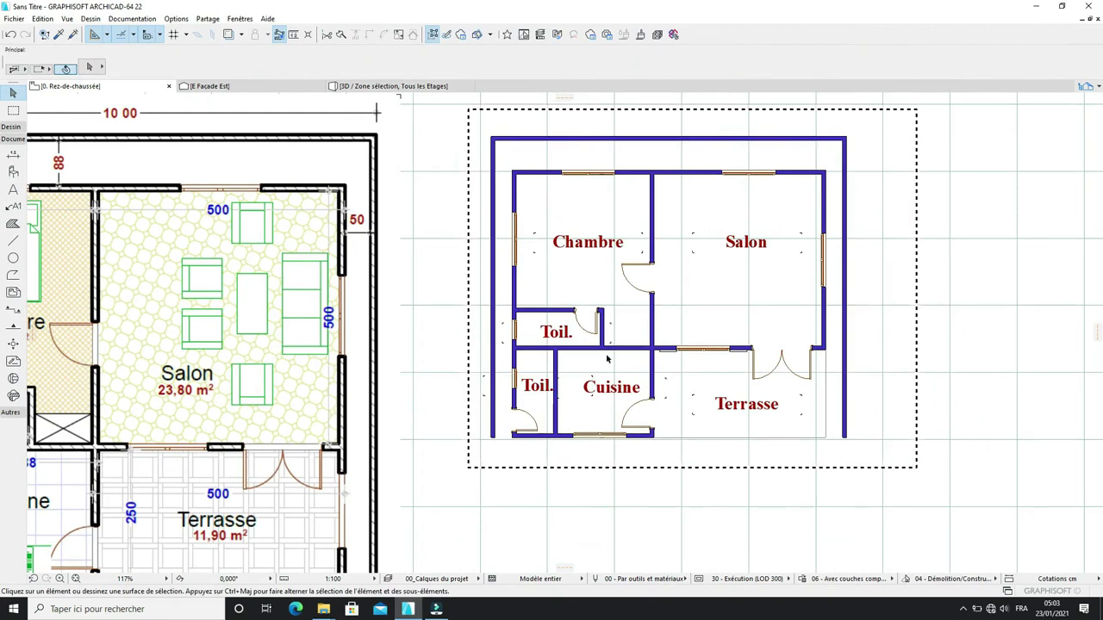
# Step: Select all the room labels, set their text pen to brown pen 3 and deselect them
pyautogui.press('t')
pyautogui.hotkey('ctrl', 'a')
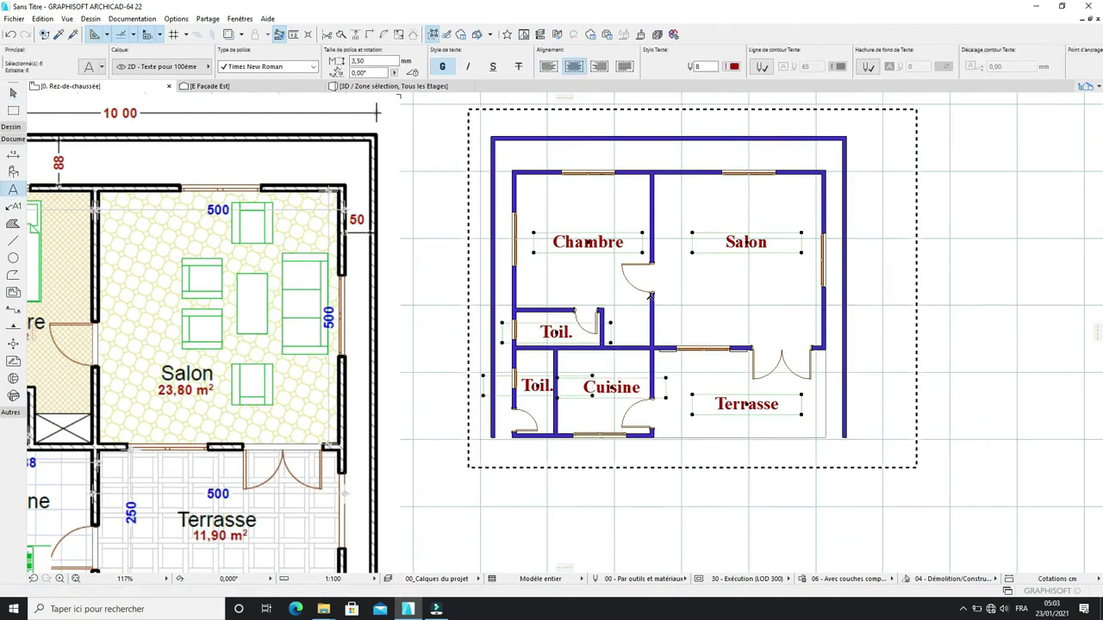
pyautogui.click(732, 67)
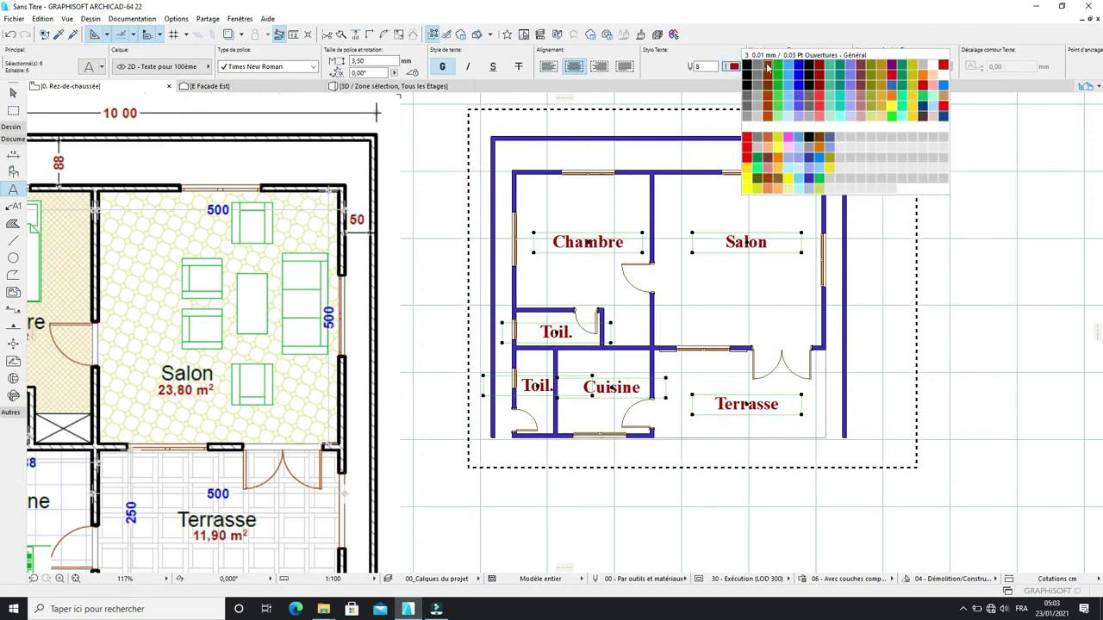
pyautogui.click(768, 68)
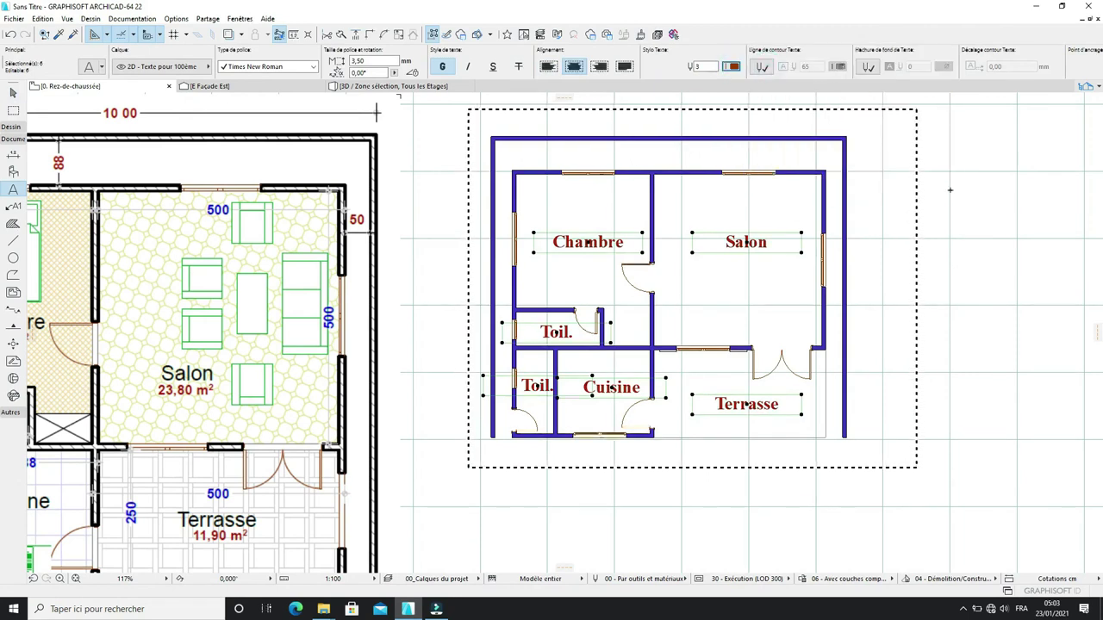
pyautogui.scroll(3, 910, 301)
pyautogui.press('Escape')
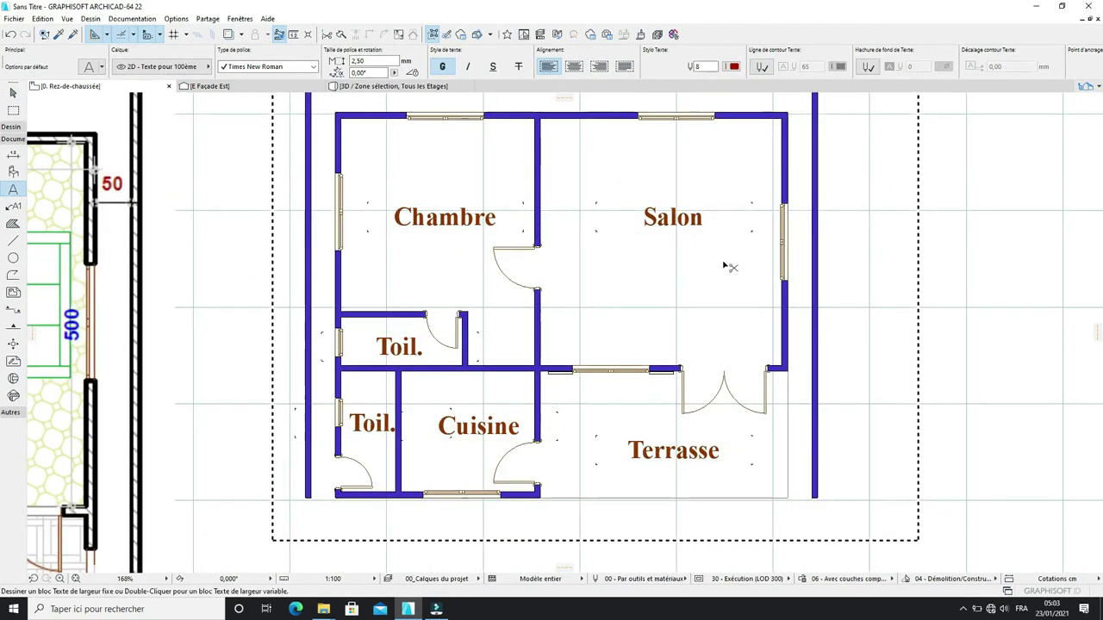
# Step: Set the text pen of all the room labels to olive pen 13 and deselect them
pyautogui.hotkey('ctrl', 'a')
pyautogui.click(734, 68)
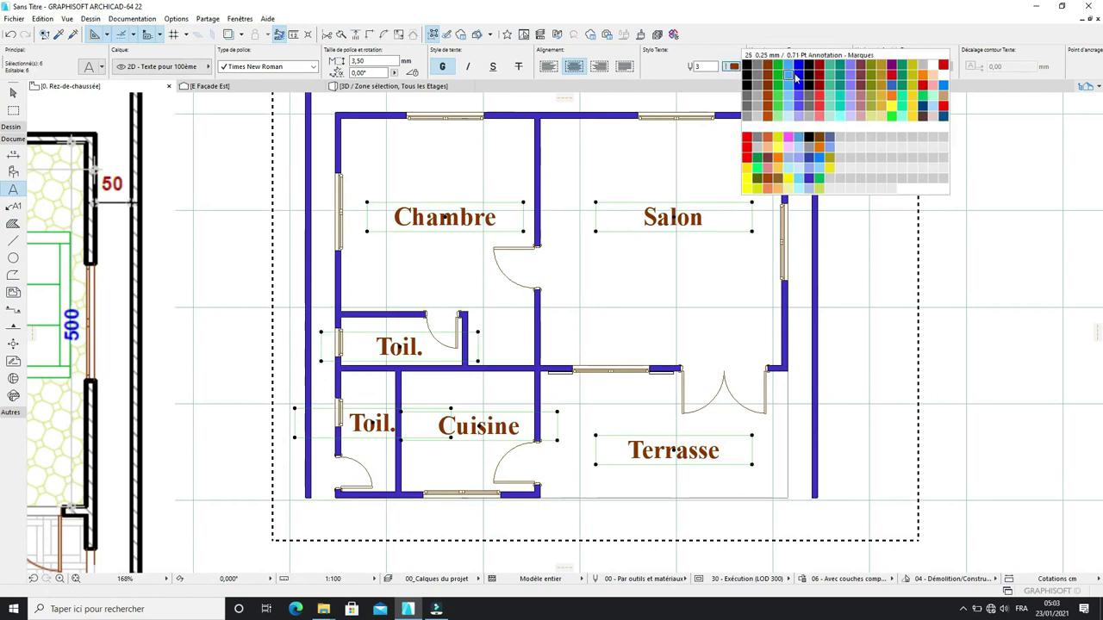
pyautogui.click(871, 69)
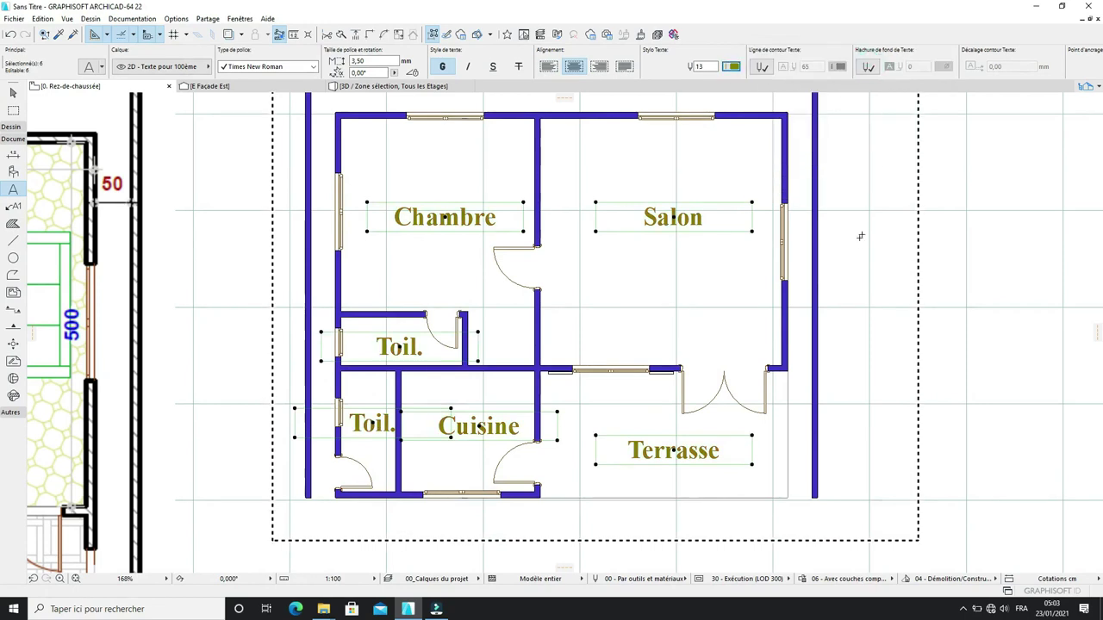
pyautogui.press('Escape')
pyautogui.scroll(-2, 781, 273)
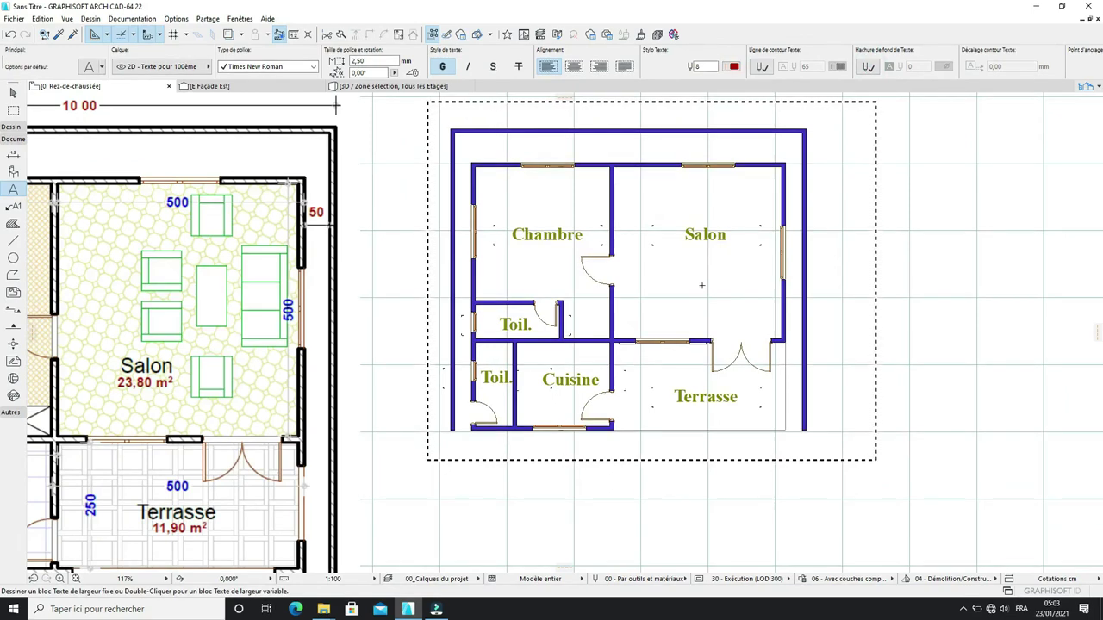
pyautogui.scroll(-1, 727, 288)
pyautogui.scroll(3, 722, 295)
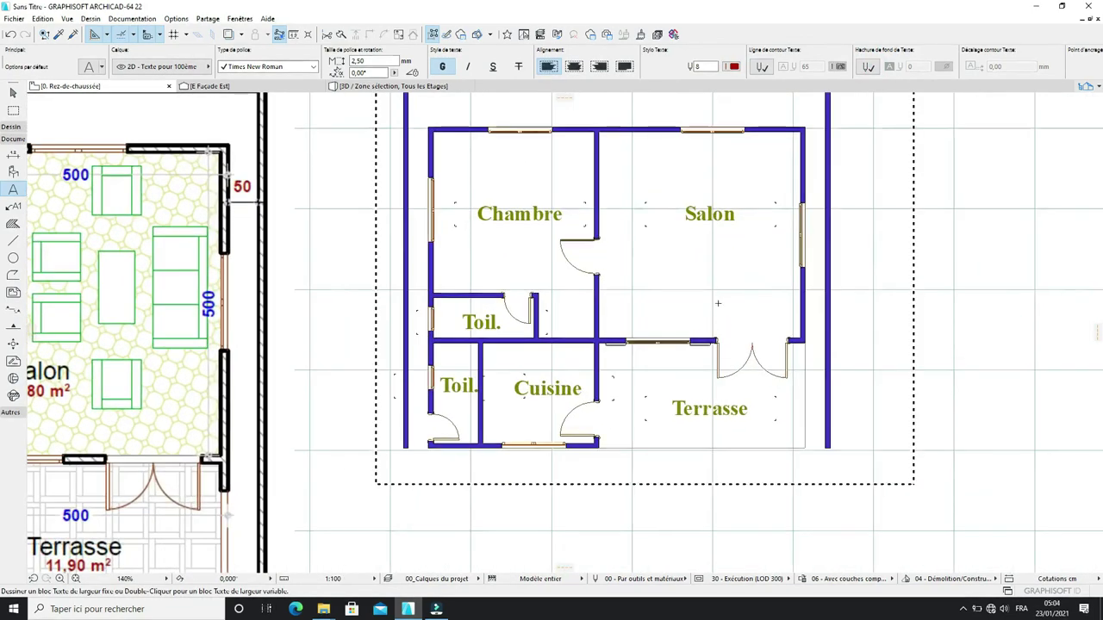
pyautogui.scroll(-2, 716, 304)
pyautogui.scroll(1, 708, 285)
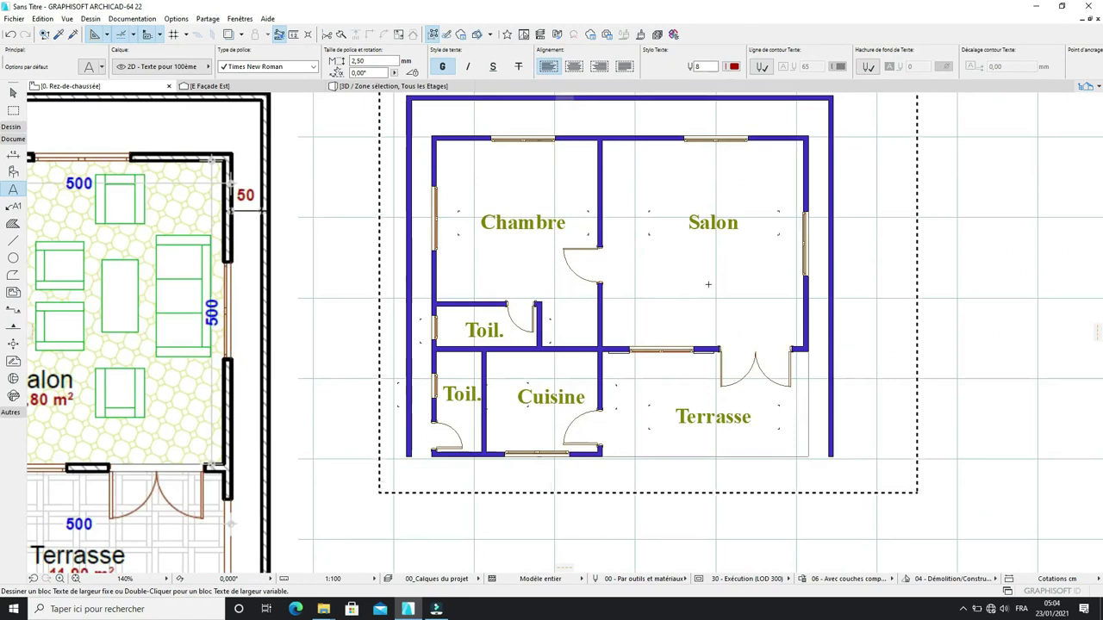
# Step: Rotate the "Salon" label to 90° and deselect it
pyautogui.click(13, 92)
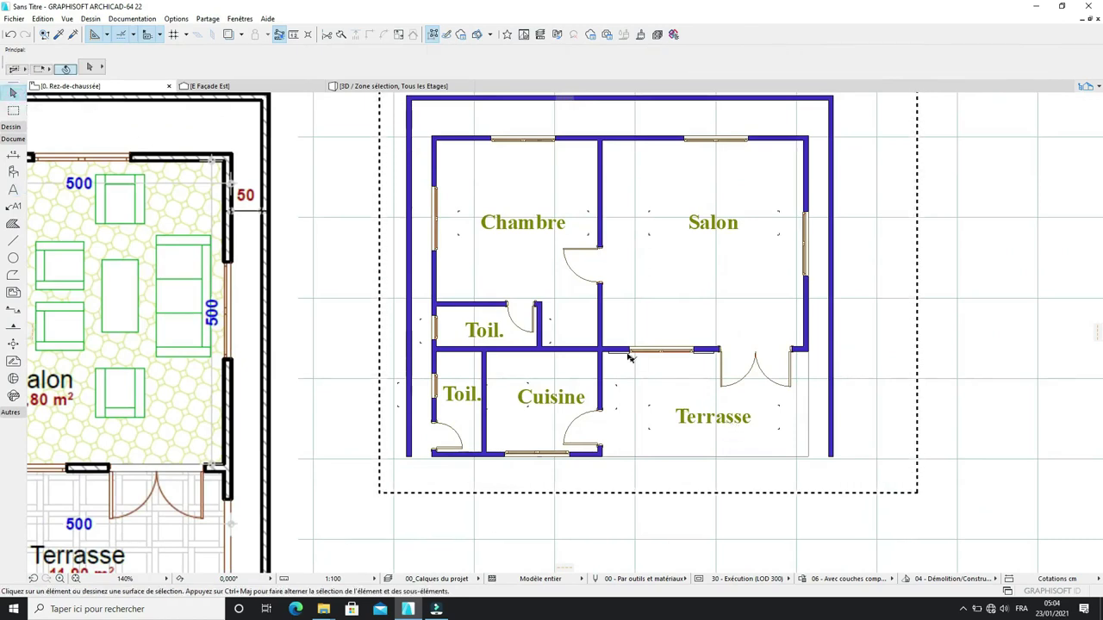
pyautogui.click(707, 228)
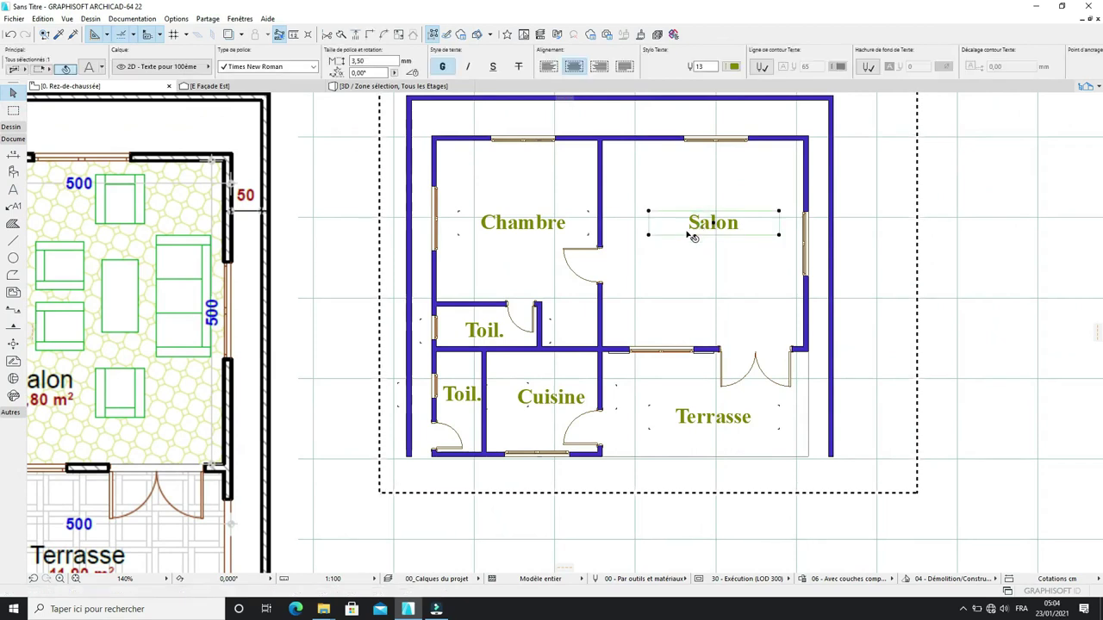
pyautogui.click(375, 72)
pyautogui.press('Return')
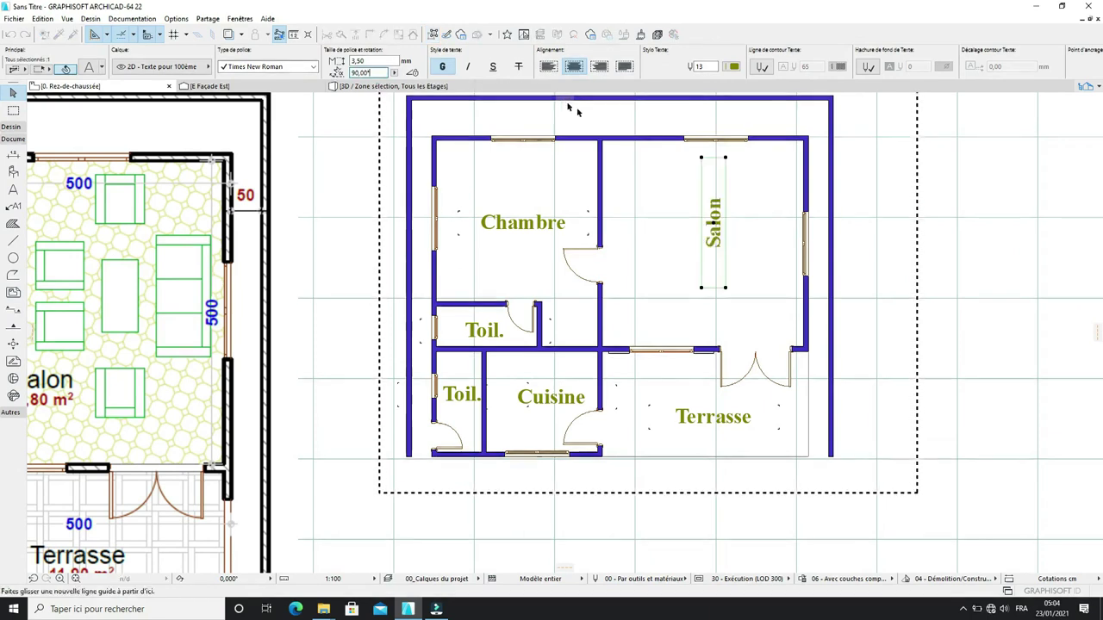
pyautogui.click(863, 227)
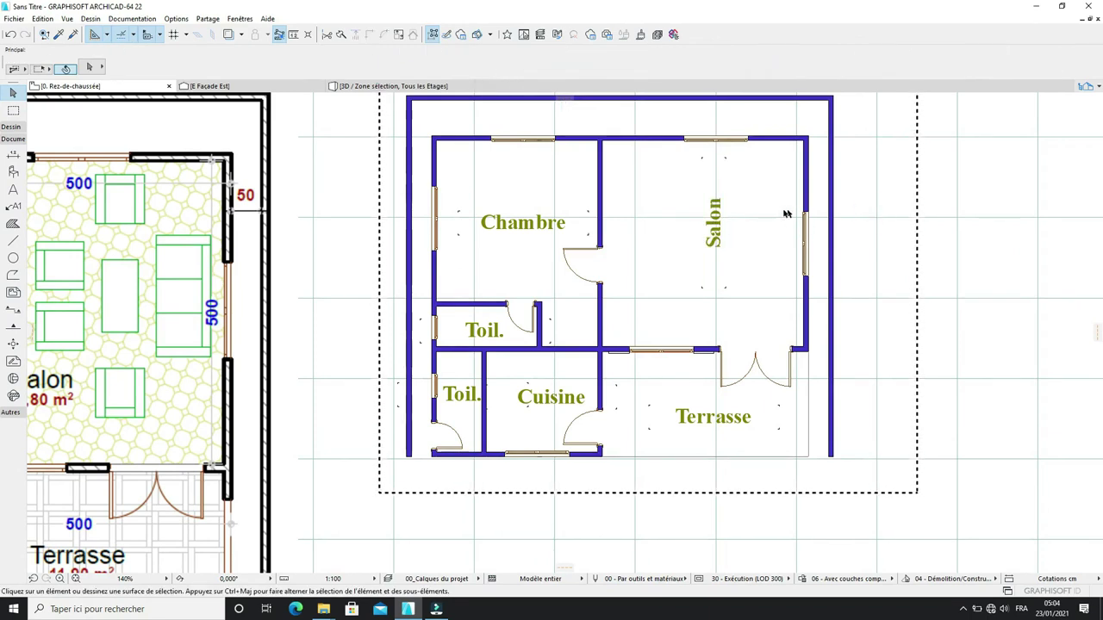
# Step: Set the rotation of the "Salon" label back to 0° and deselect it
pyautogui.click(712, 223)
pyautogui.click(373, 74)
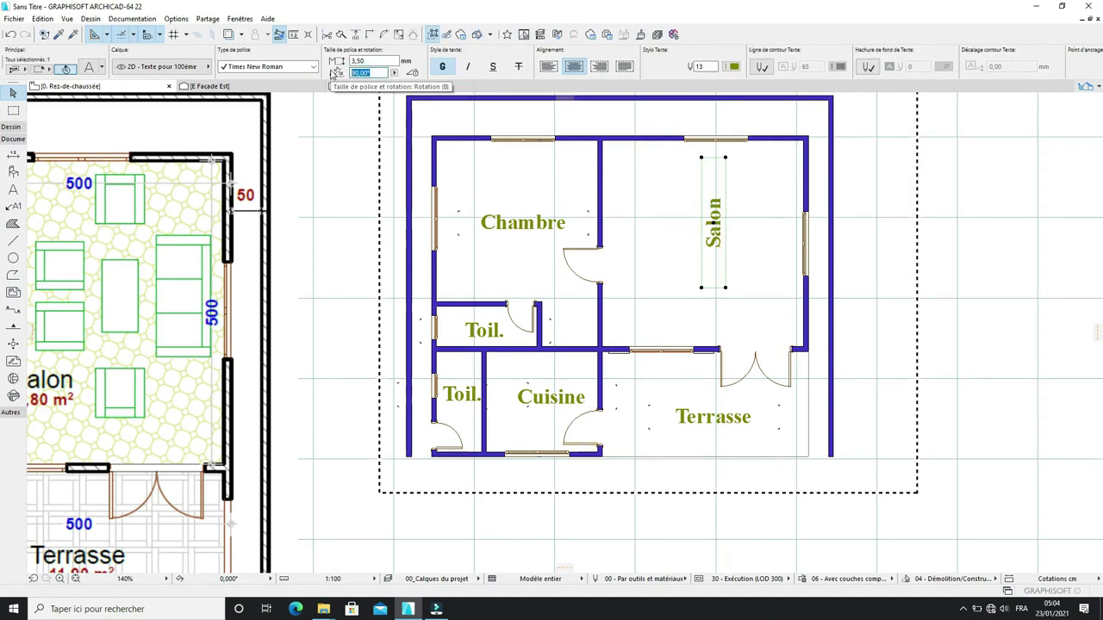
pyautogui.write('0')
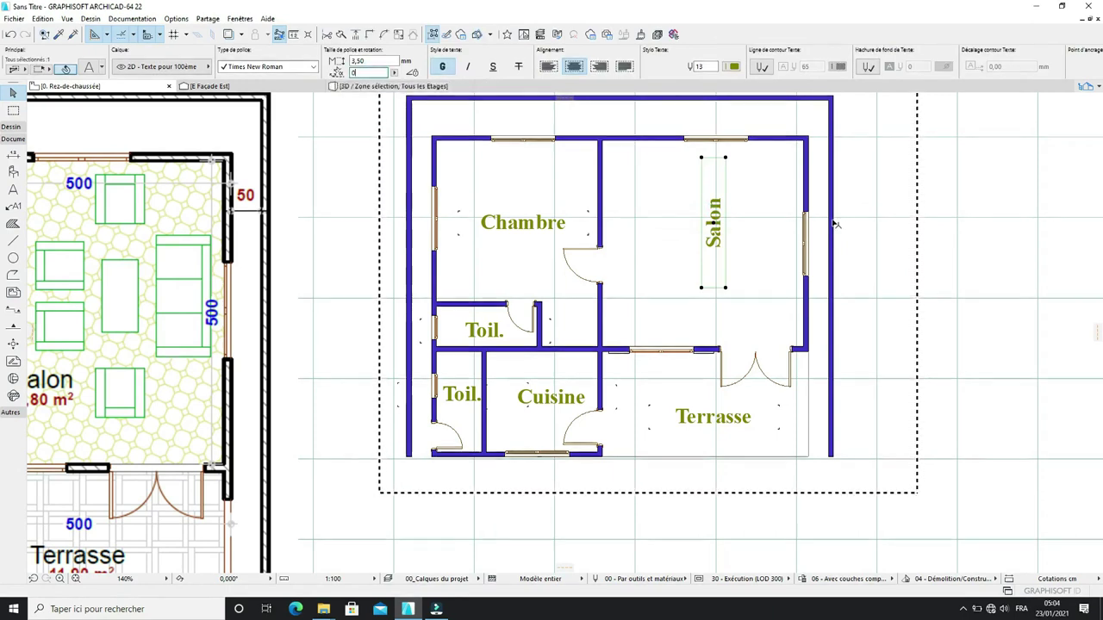
pyautogui.press('Return')
pyautogui.click(863, 259)
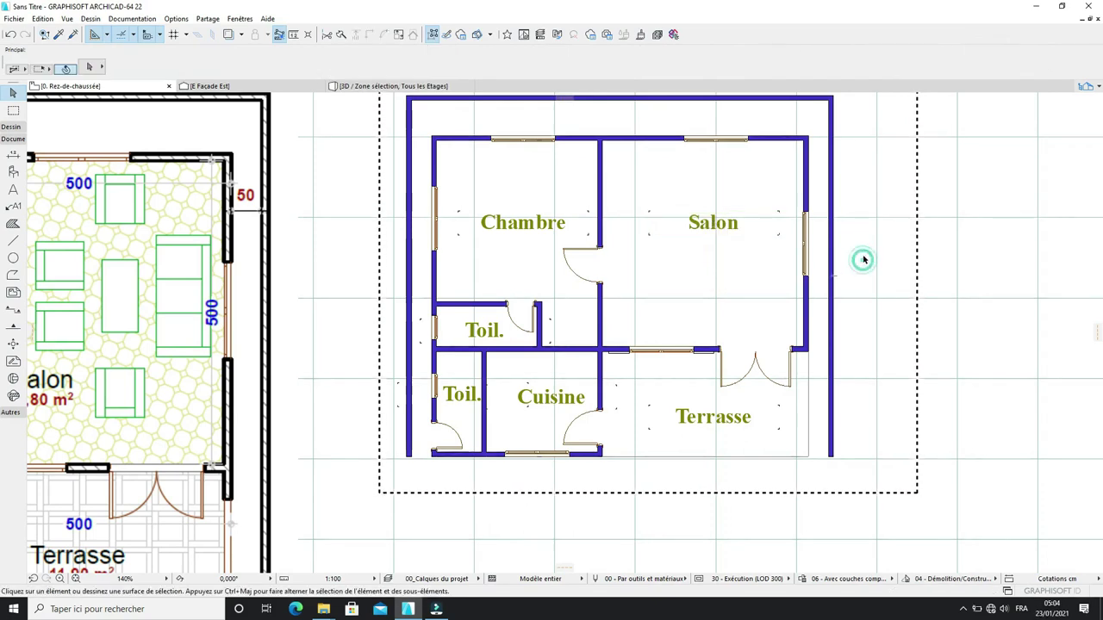
pyautogui.scroll(-2, 766, 270)
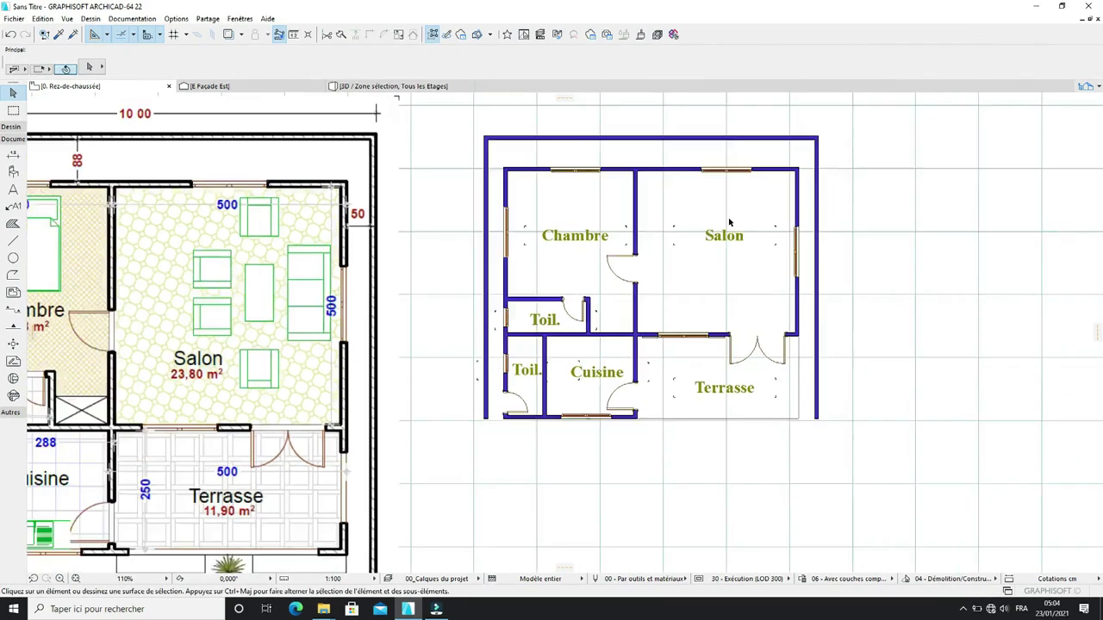
pyautogui.scroll(2, 713, 213)
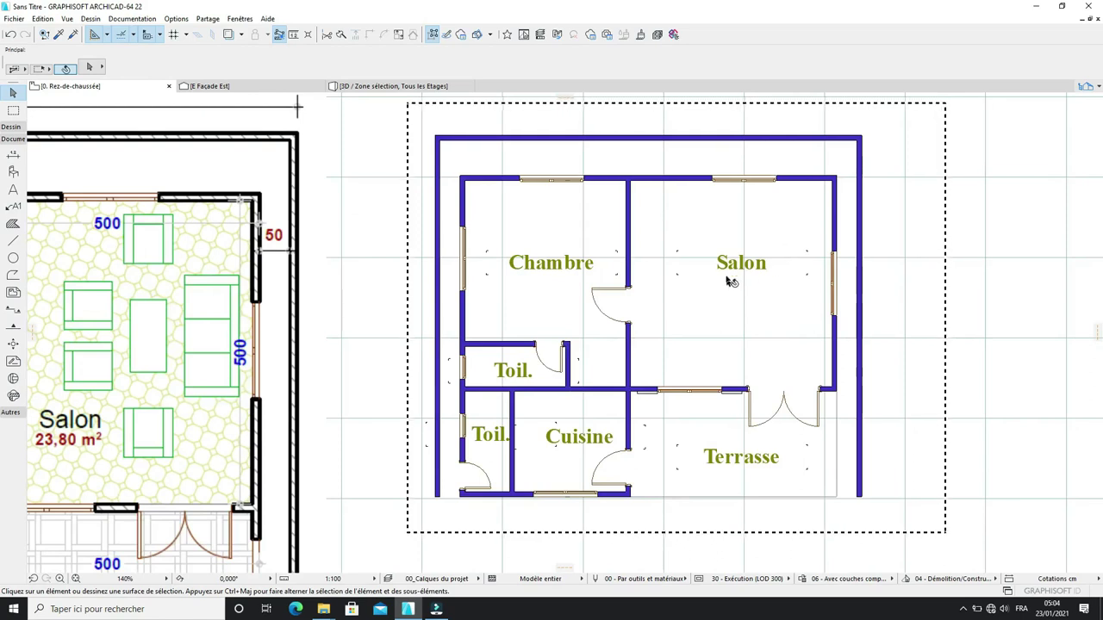
pyautogui.scroll(-1, 692, 271)
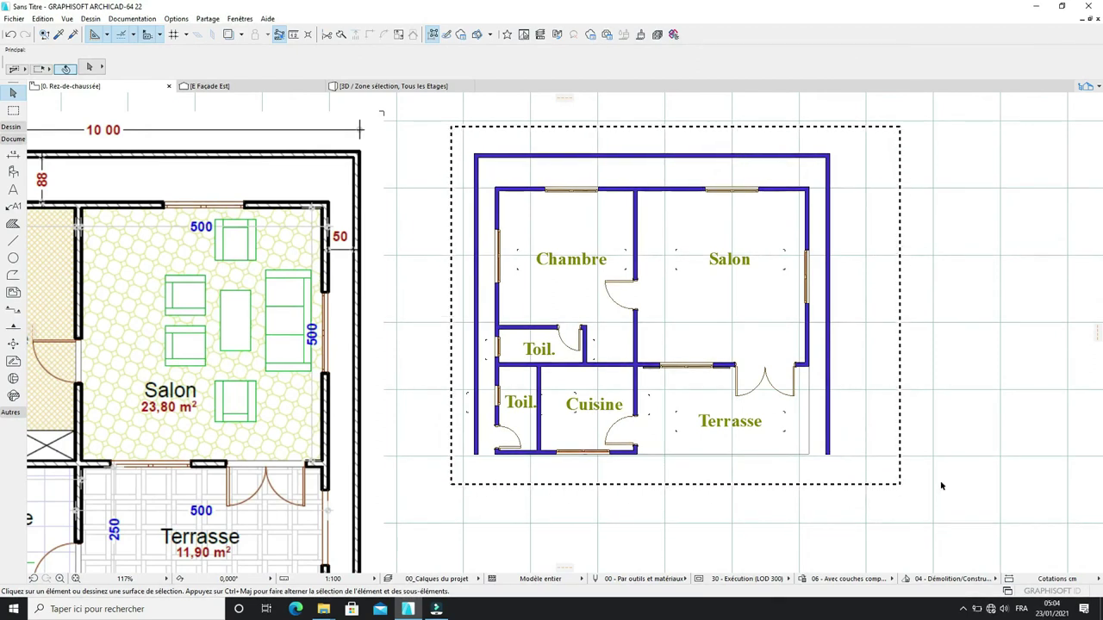
# Step: Switch to the 3D view and move through it to examine the house's facade on the terrace side
pyautogui.press('F3')
pyautogui.press('Up')
pyautogui.press('Up')
pyautogui.press('Up')
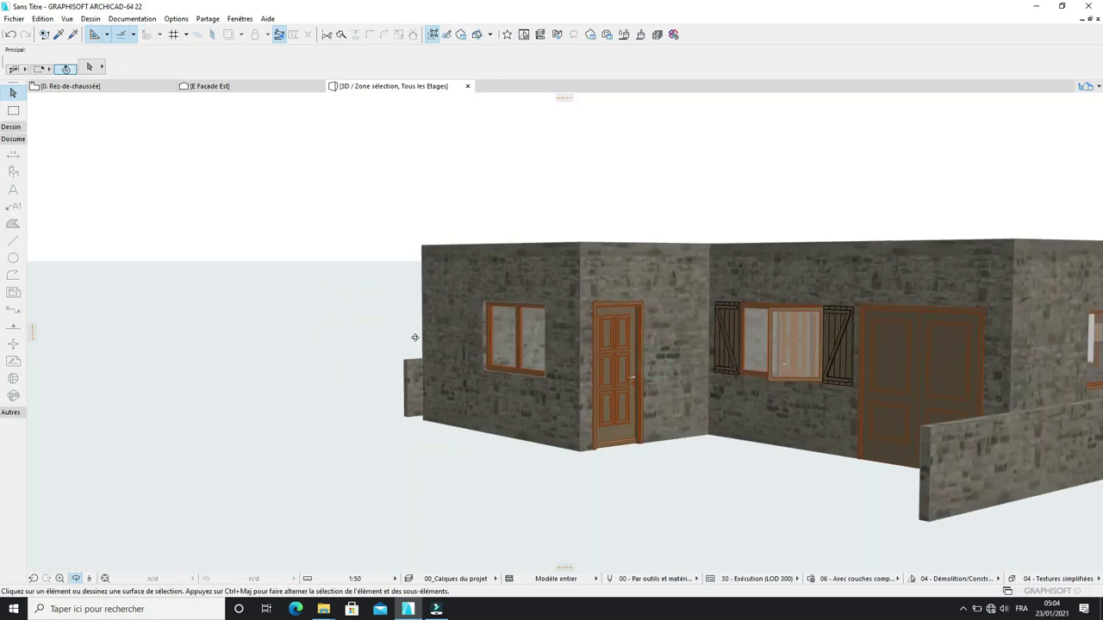
# Step: Orbit the 3D model to examine the house from above on the kitchen side and return to the ground-floor plan
pyautogui.keyDown('shift'); pyautogui.moveTo(609, 316); pyautogui.dragTo(851, 340, button='middle'); pyautogui.keyUp('shift')
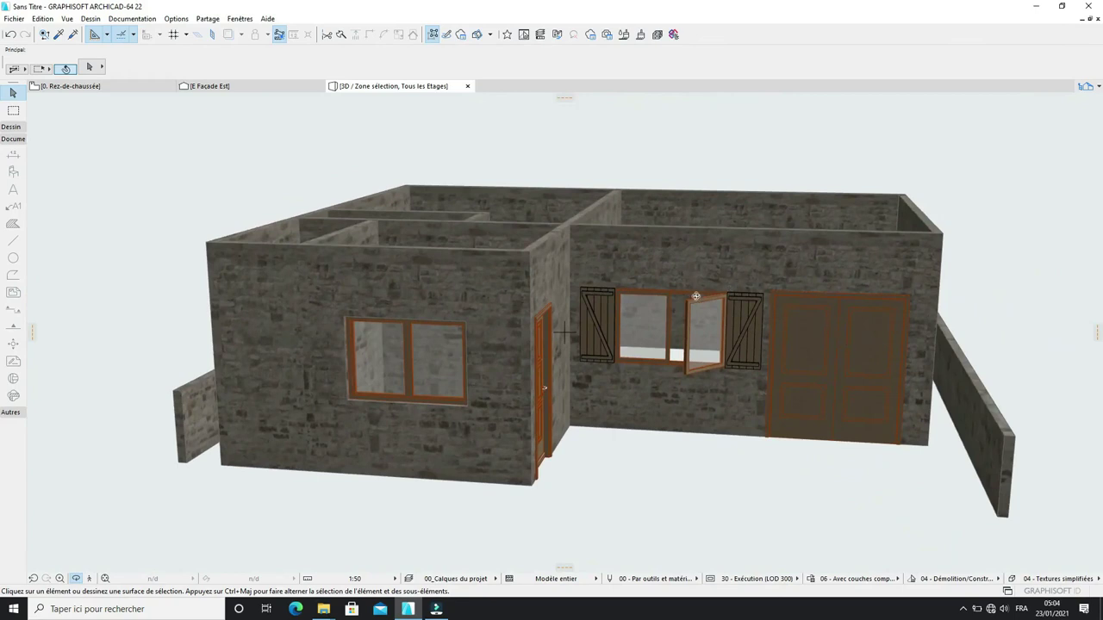
pyautogui.press('F2')
pyautogui.scroll(-3, 697, 302)
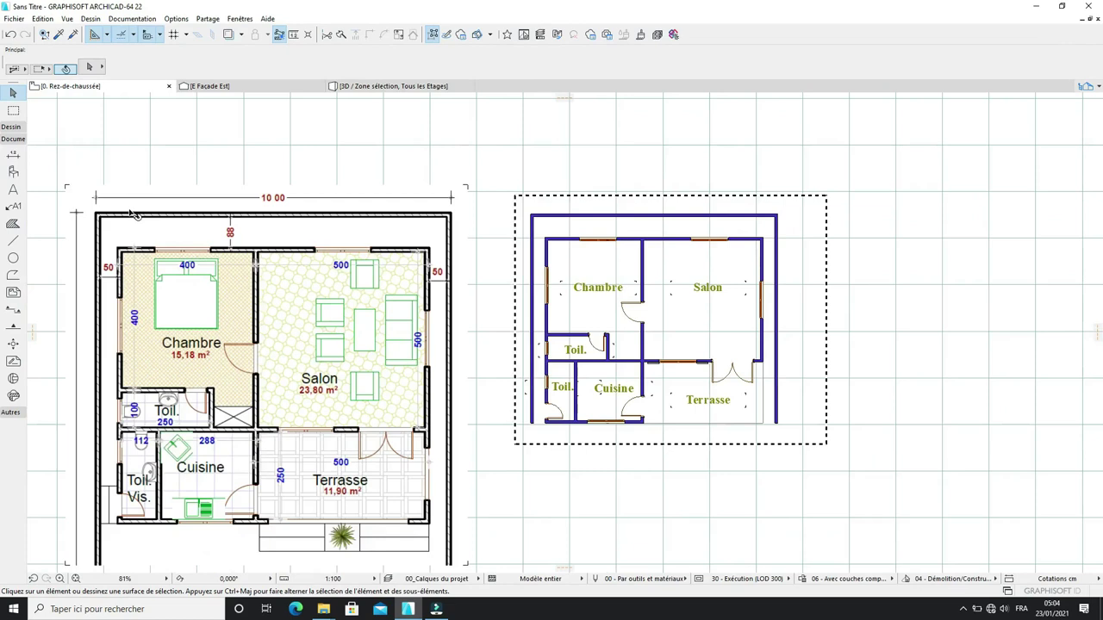
pyautogui.scroll(2, 697, 302)
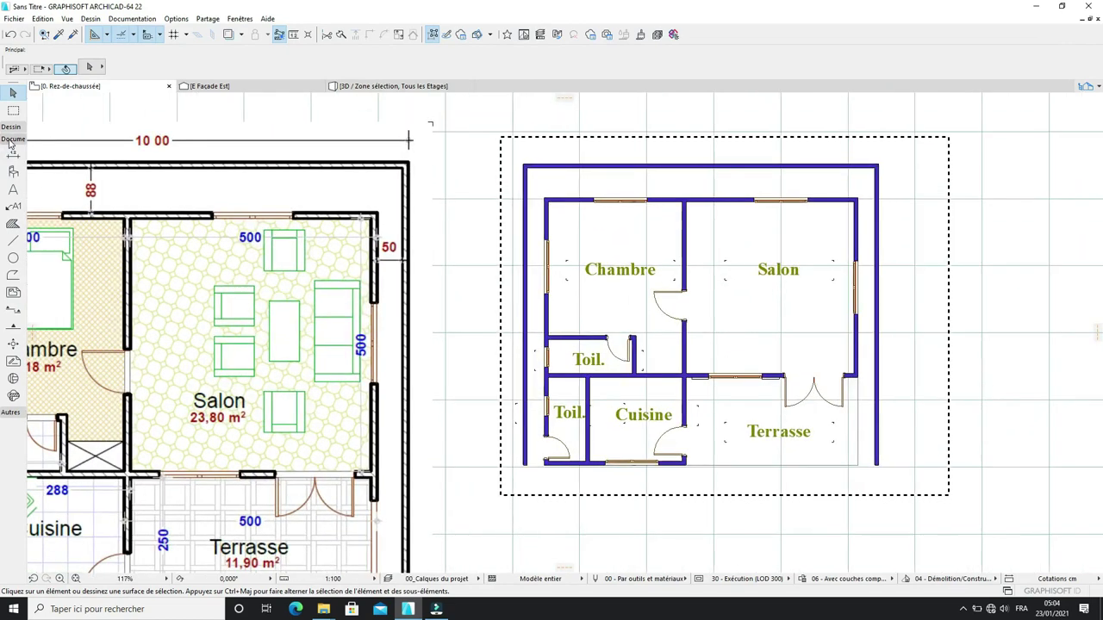
# Step: Set the default object to "Texte 3D 22" from the Décoration 22 library folder
pyautogui.click(12, 140)
pyautogui.click(14, 139)
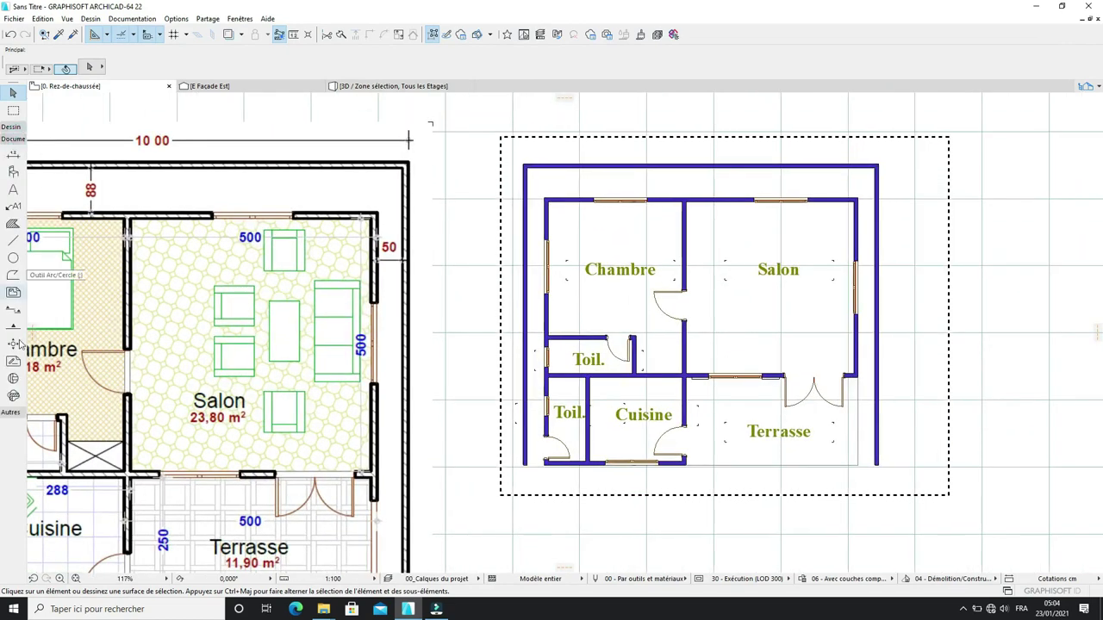
pyautogui.click(10, 126)
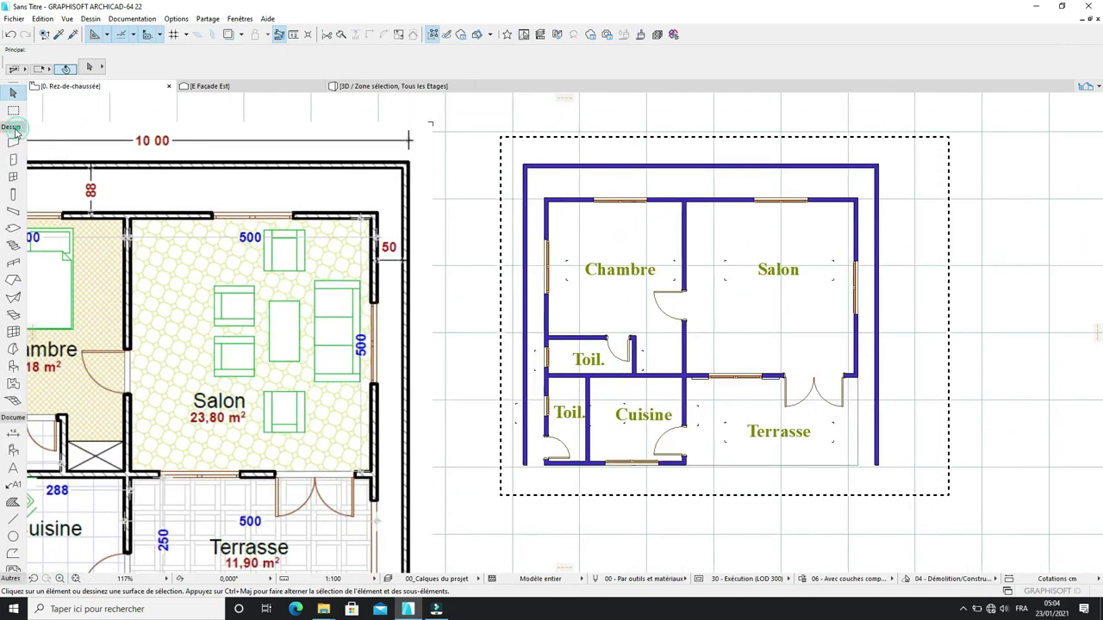
pyautogui.click(14, 366)
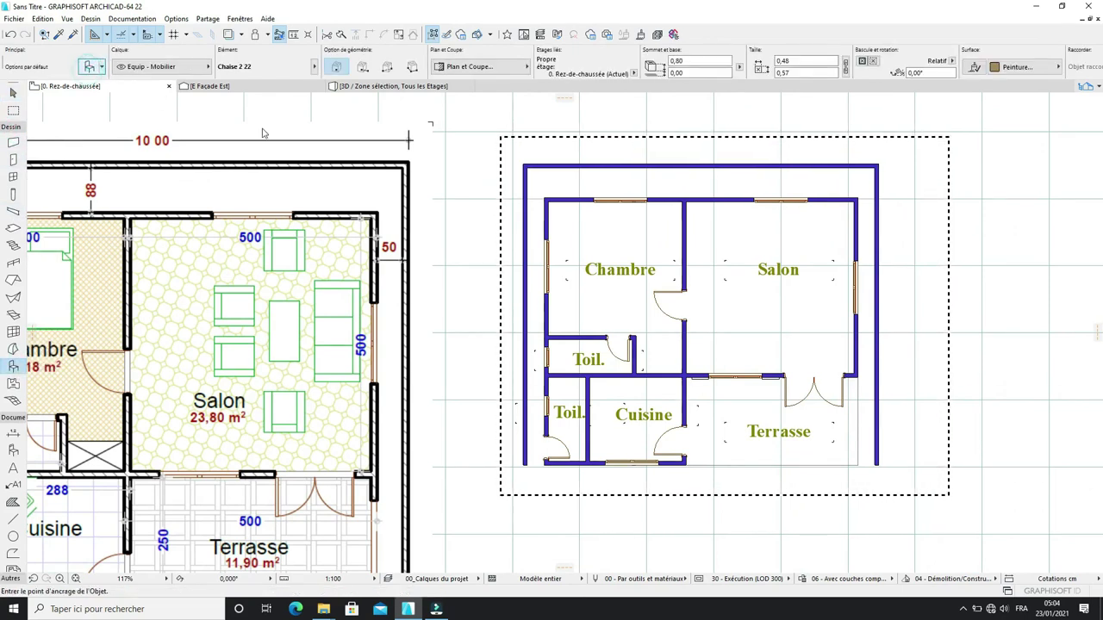
pyautogui.hotkey('ctrl', 't')
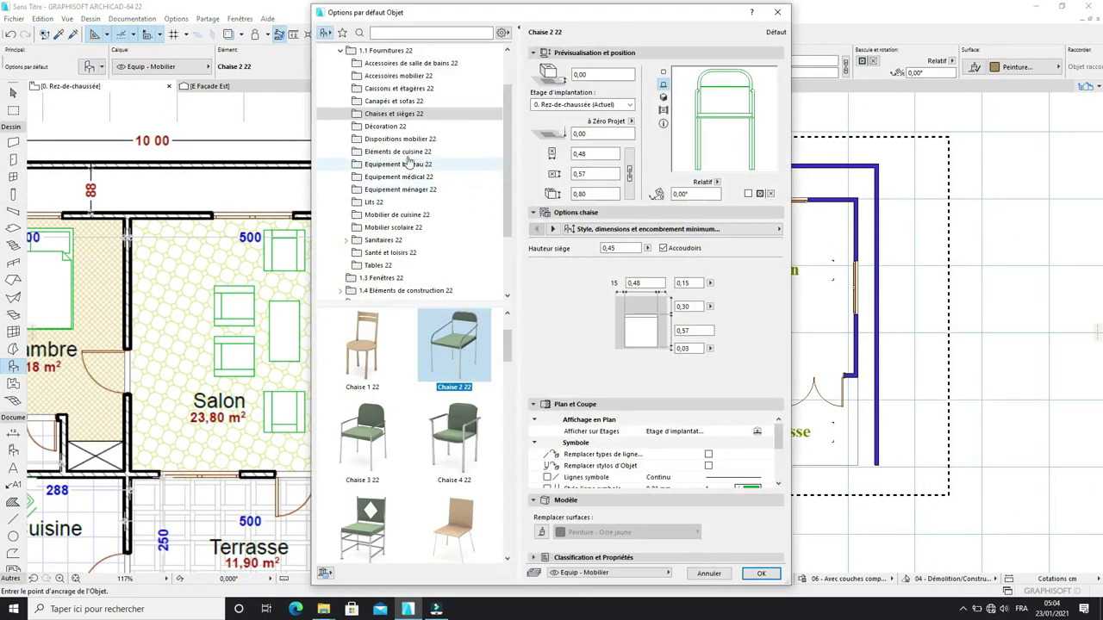
pyautogui.click(391, 130)
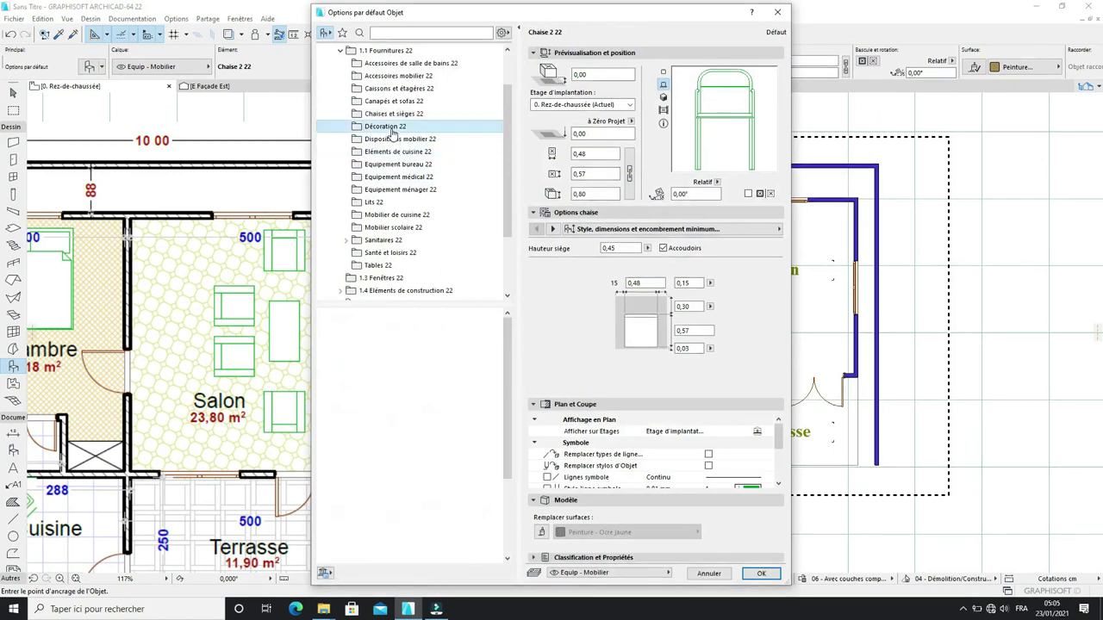
pyautogui.scroll(-5, 382, 508)
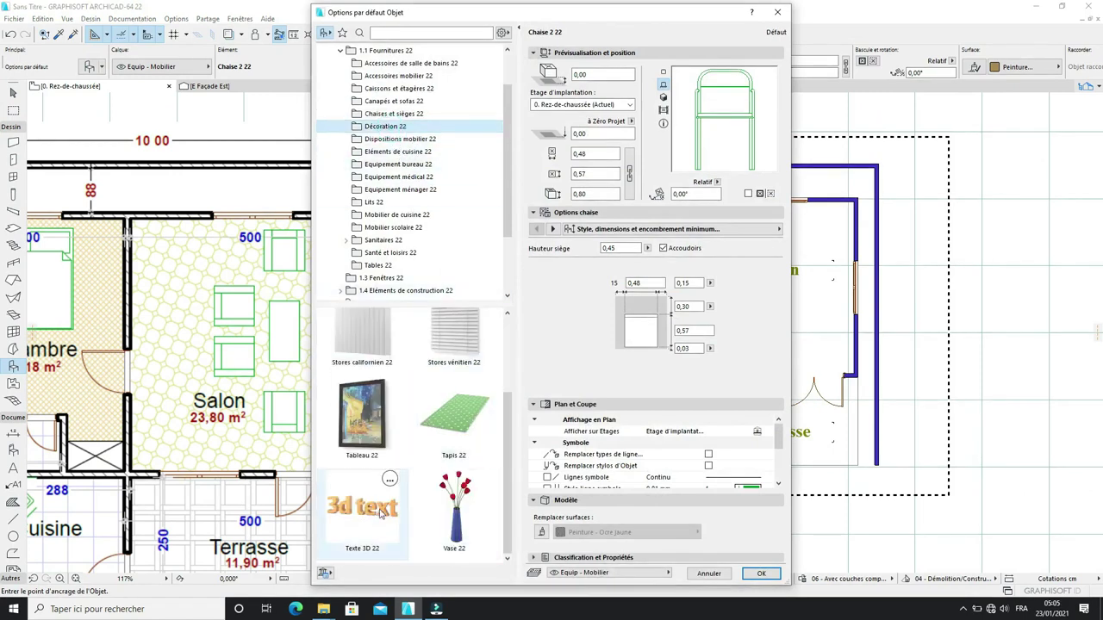
pyautogui.click(382, 513)
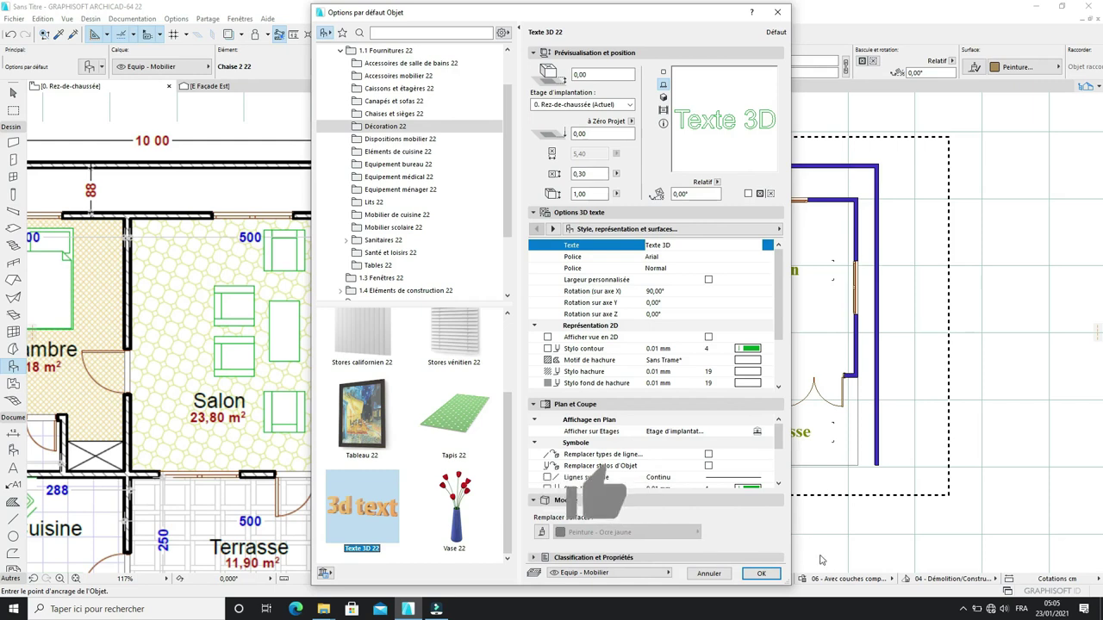
pyautogui.click(761, 573)
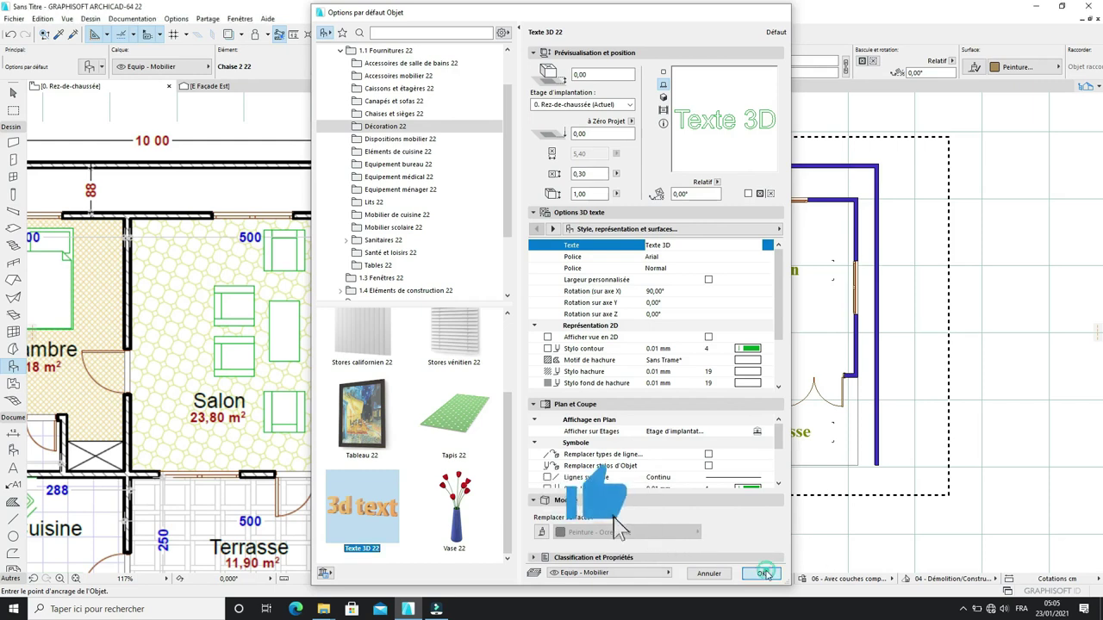
pyautogui.scroll(3, 626, 544)
pyautogui.scroll(-2, 626, 545)
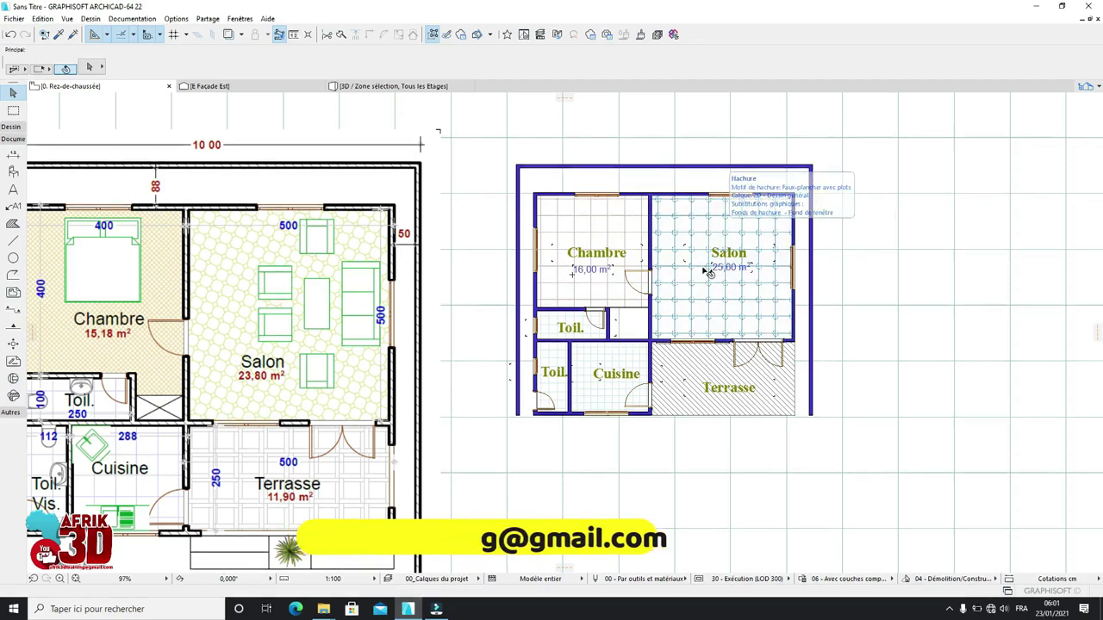
pyautogui.scroll(3, 724, 234)
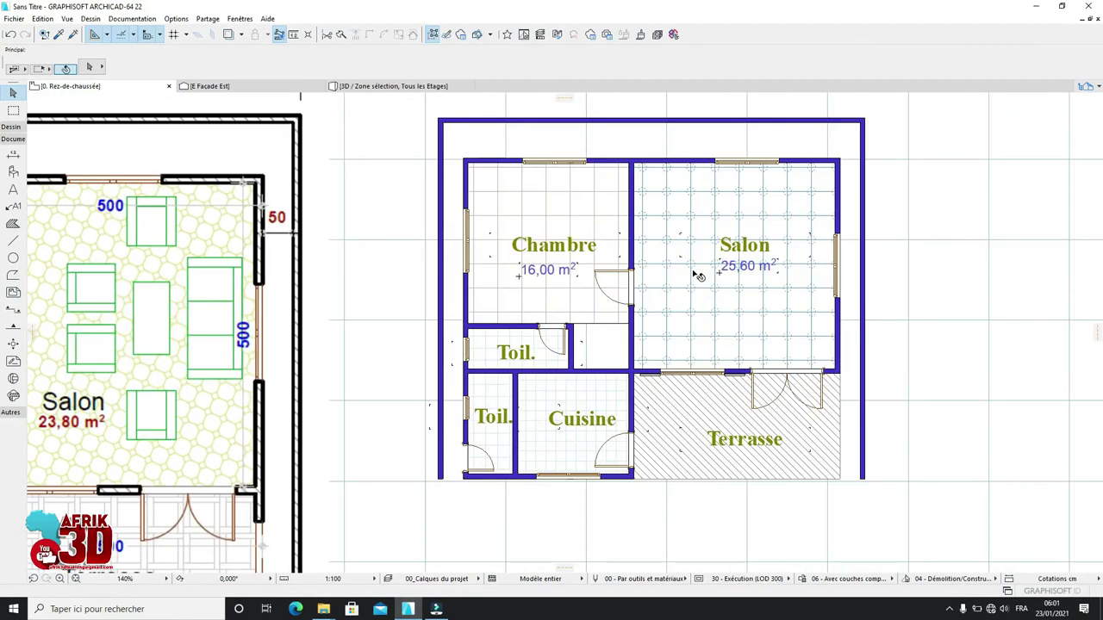
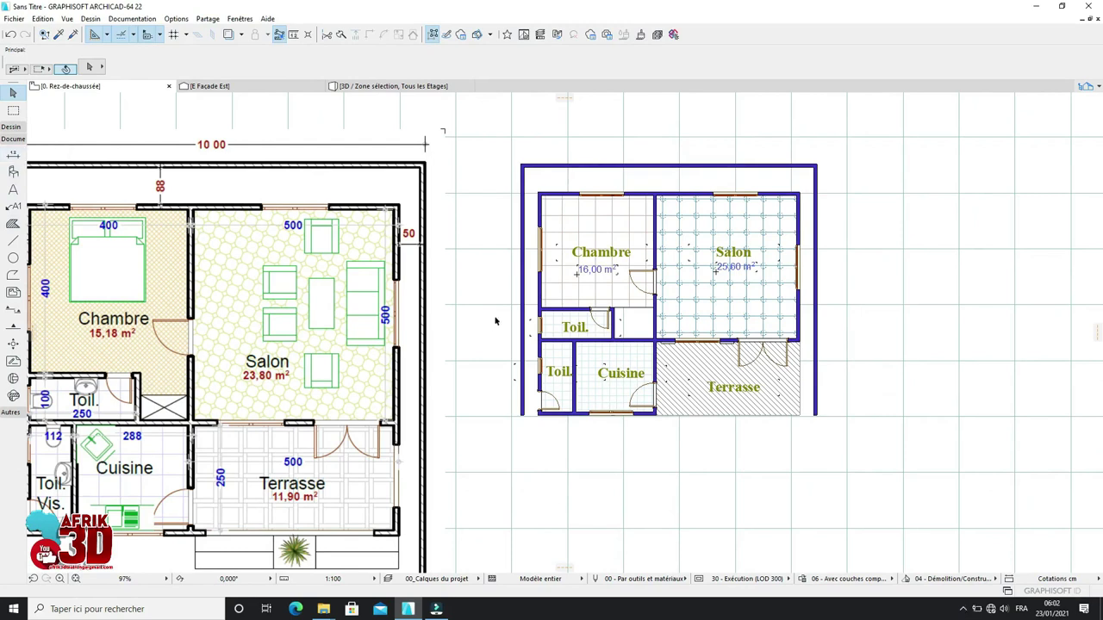
# Step: Open the default settings for dimensions, clear of the plan, with only the Type de Cotation section expanded
pyautogui.press('j')
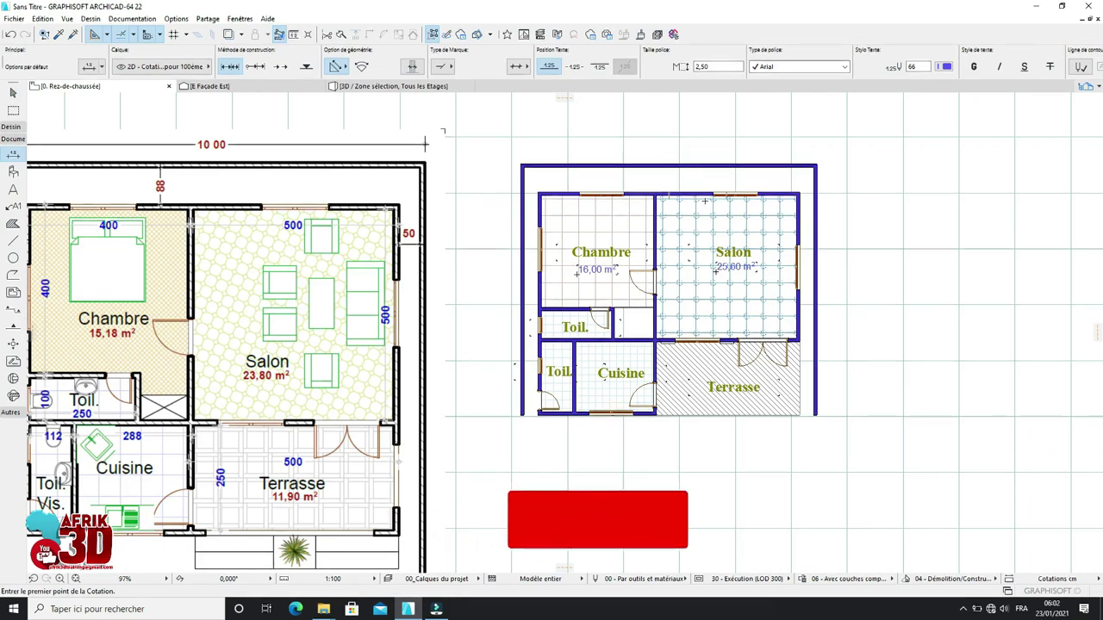
pyautogui.scroll(2, 704, 194)
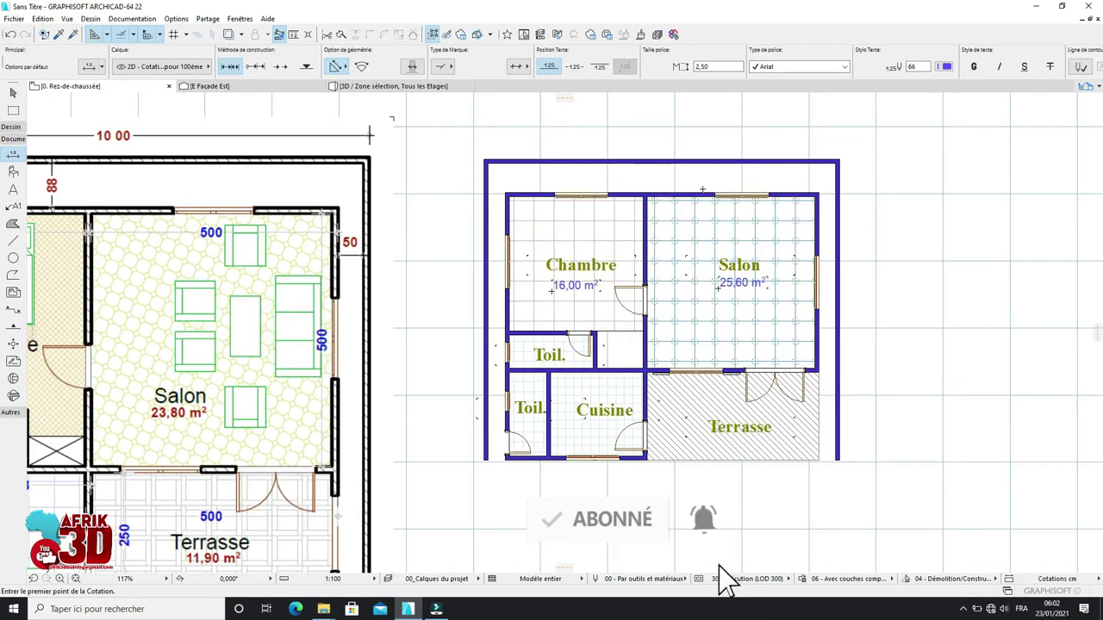
pyautogui.hotkey('ctrl', 't')
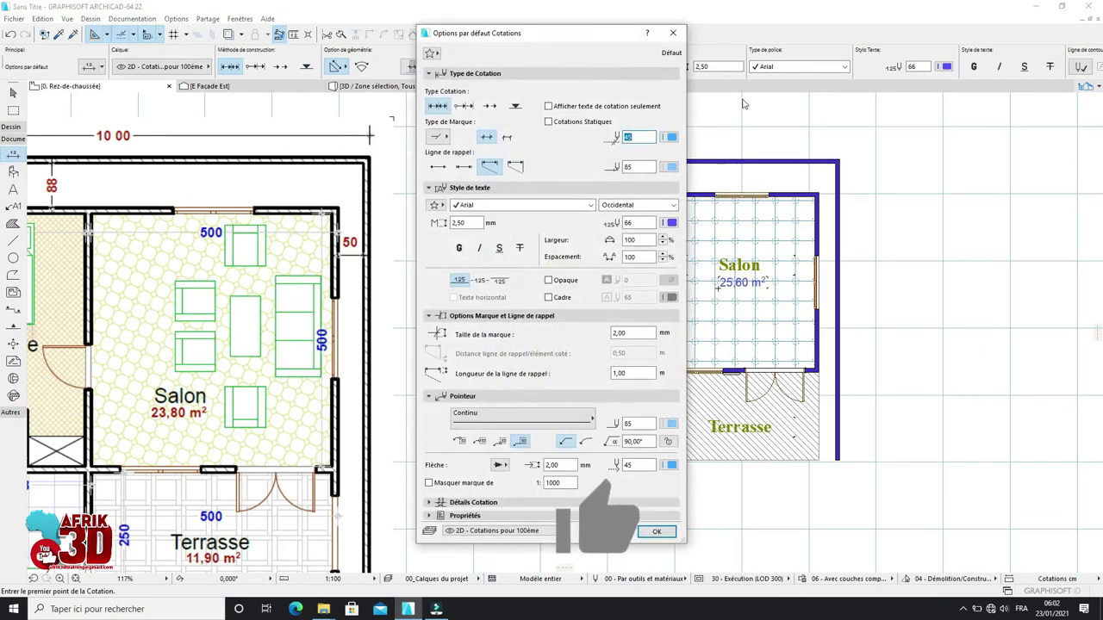
pyautogui.moveTo(594, 37); pyautogui.dragTo(353, 42)
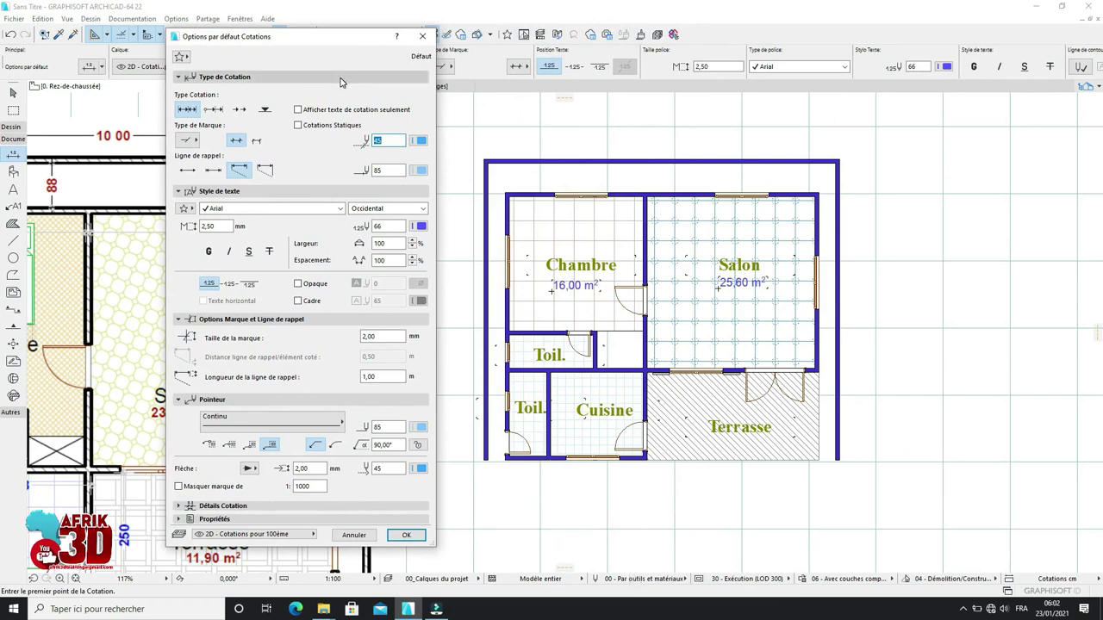
pyautogui.click(339, 78)
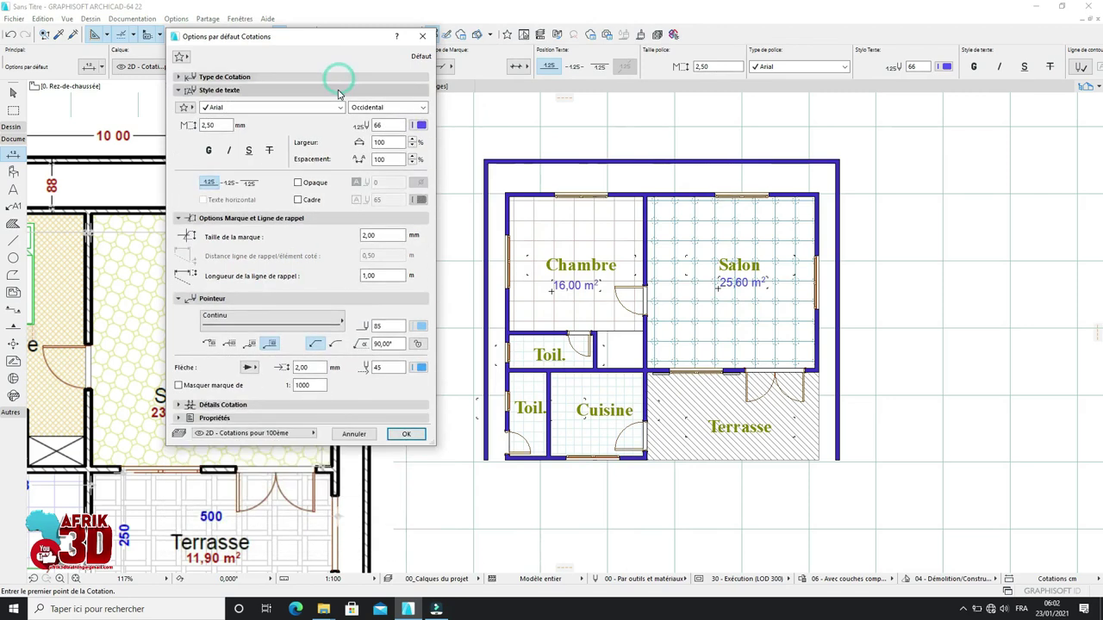
pyautogui.click(337, 90)
pyautogui.click(316, 104)
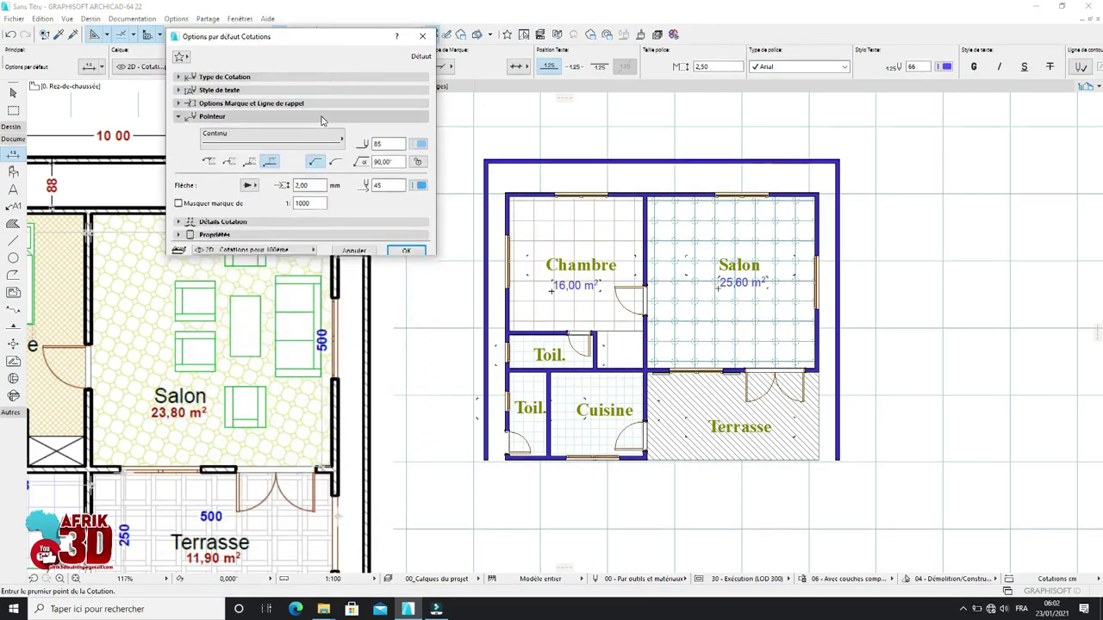
pyautogui.click(319, 115)
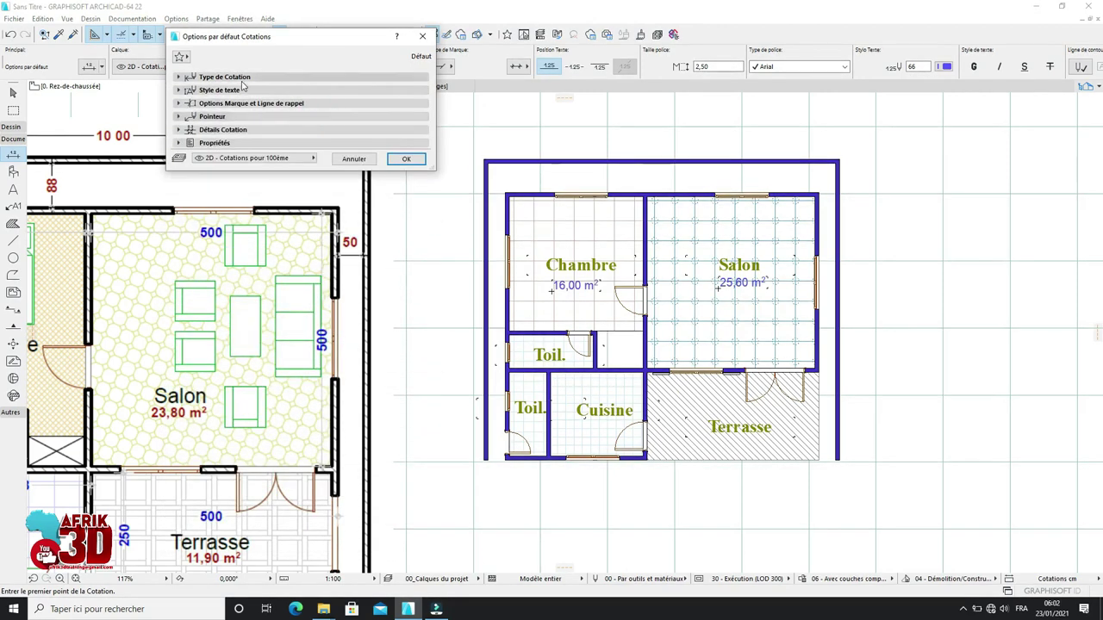
pyautogui.click(248, 78)
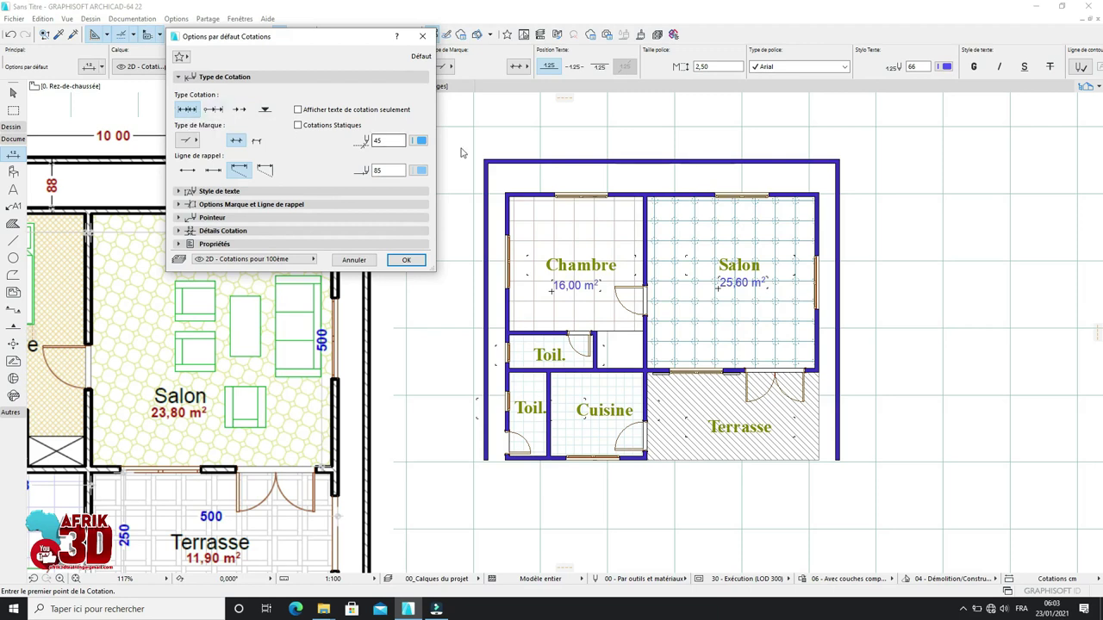
# Step: Set the default dimension marker type to the partly filled circle
pyautogui.click(188, 140)
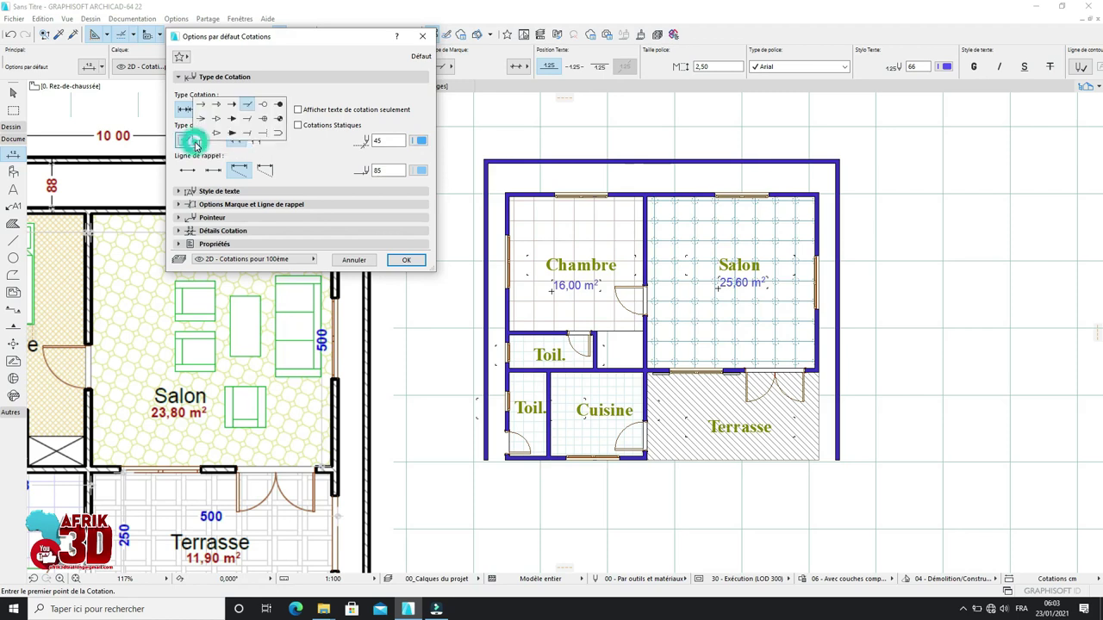
pyautogui.click(195, 144)
pyautogui.click(195, 144)
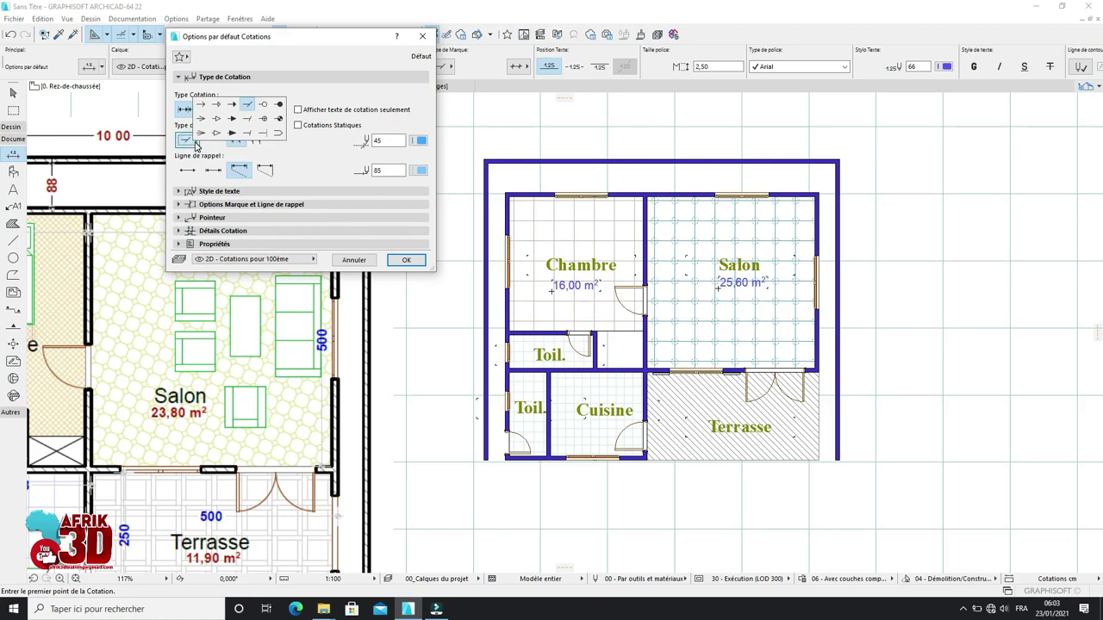
pyautogui.click(280, 120)
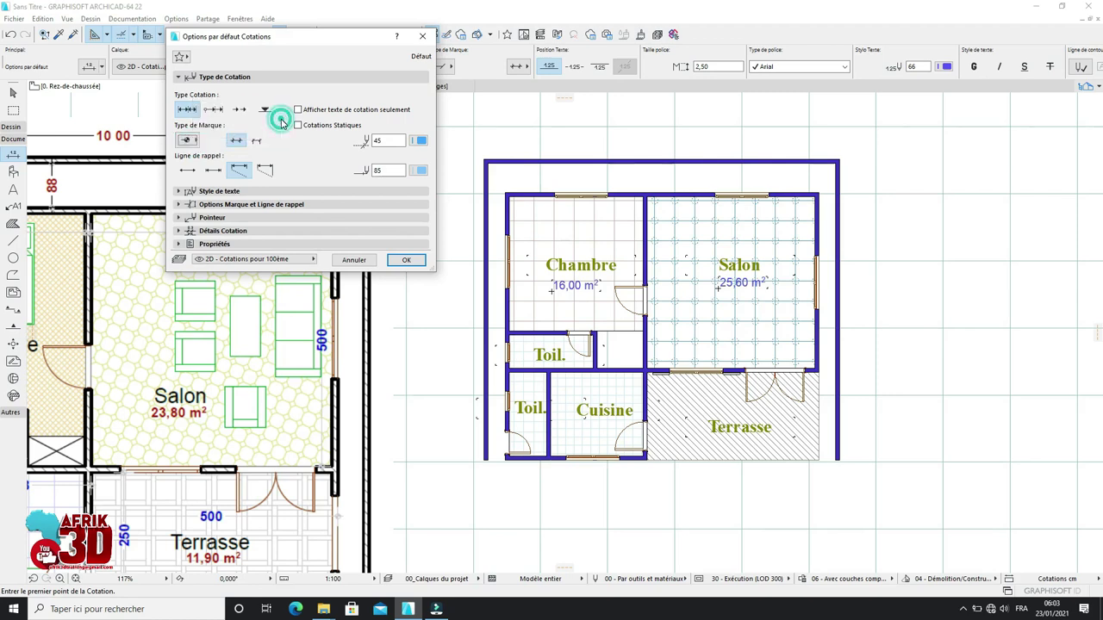
# Step: Try the text-only and static options for the default dimensions, switching each one on and off
pyautogui.click(308, 111)
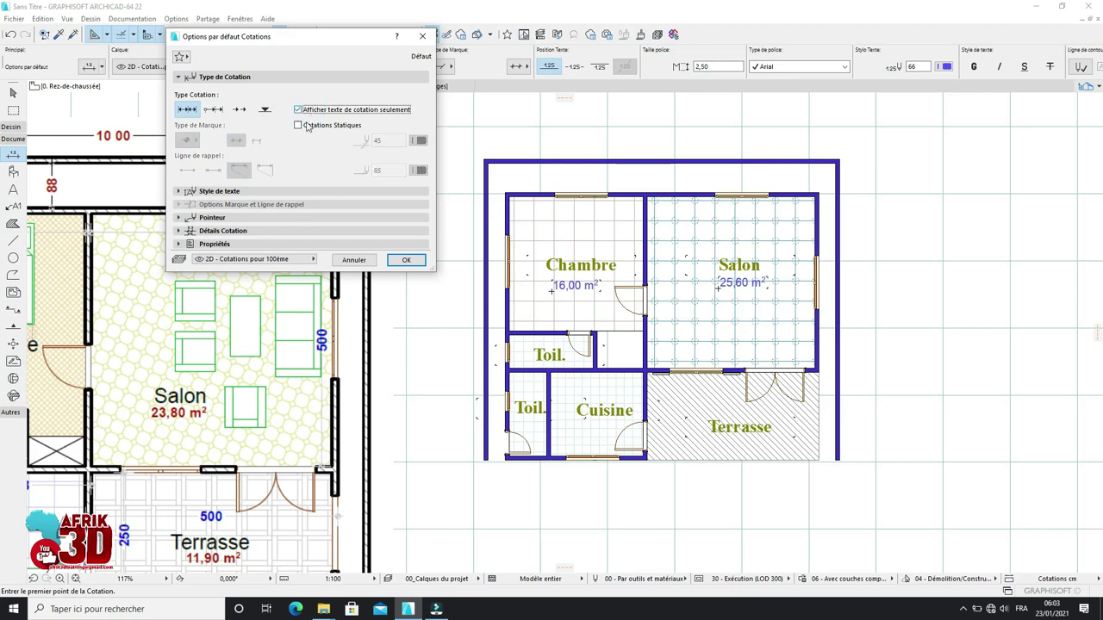
pyautogui.click(303, 126)
pyautogui.click(299, 127)
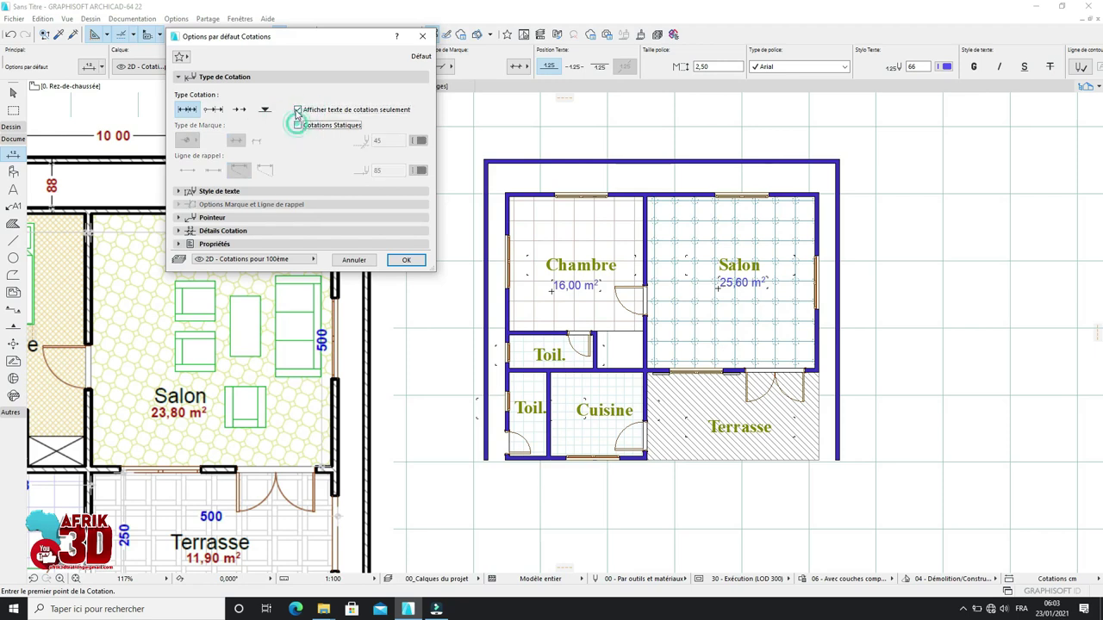
pyautogui.click(299, 110)
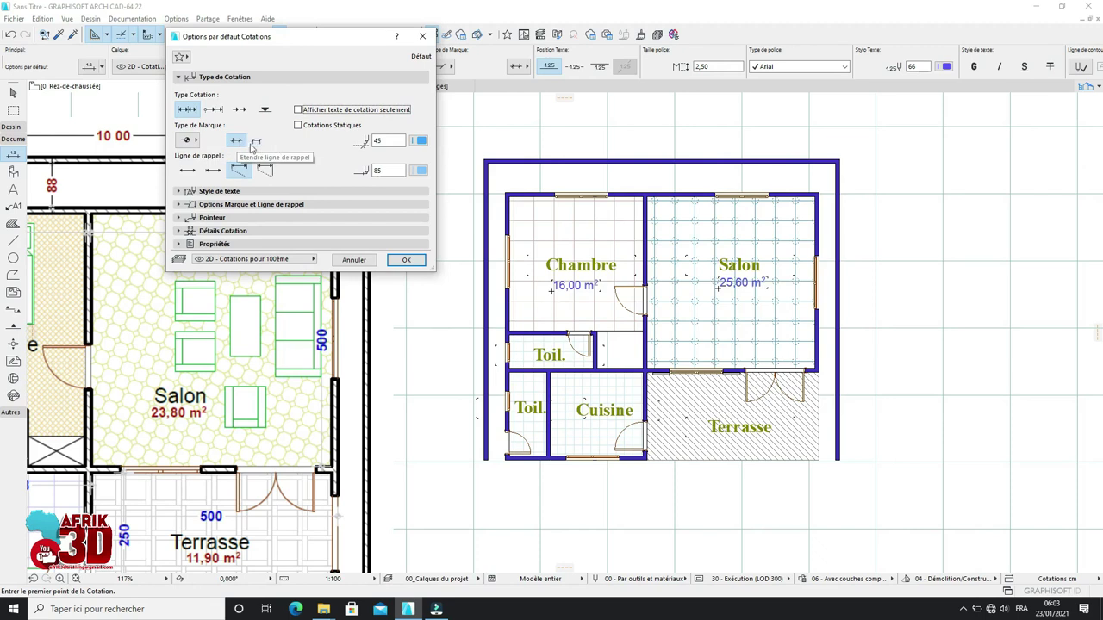
# Step: Set the default dimensions' witness lines to the short style on both ends
pyautogui.click(212, 171)
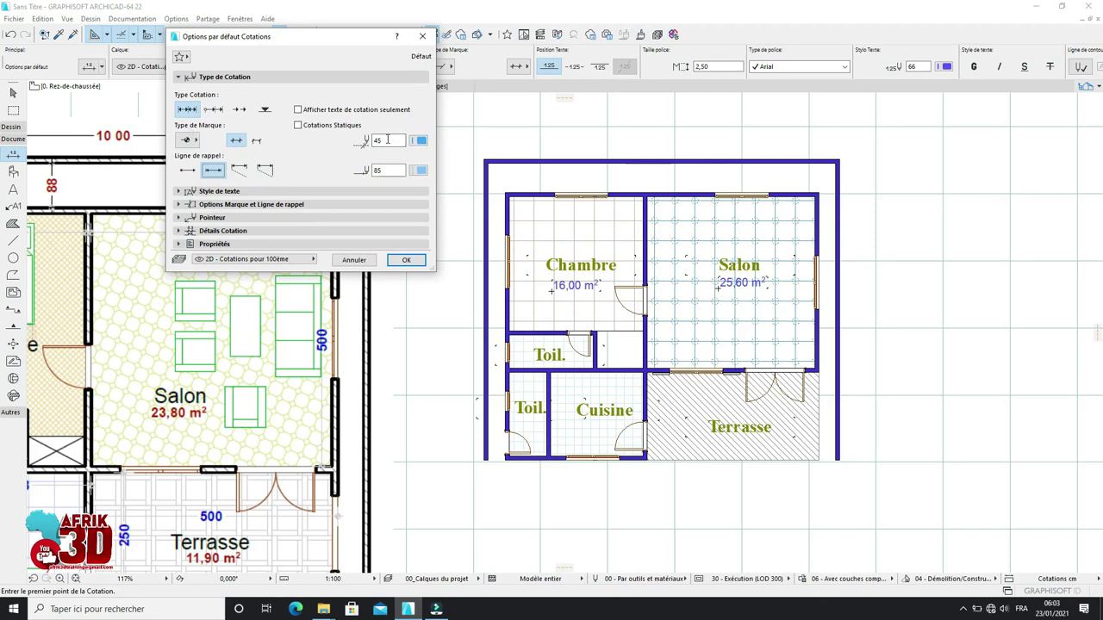
# Step: Set the default dimension's marker pen to 8 and its witness line pen to 102
pyautogui.click(418, 141)
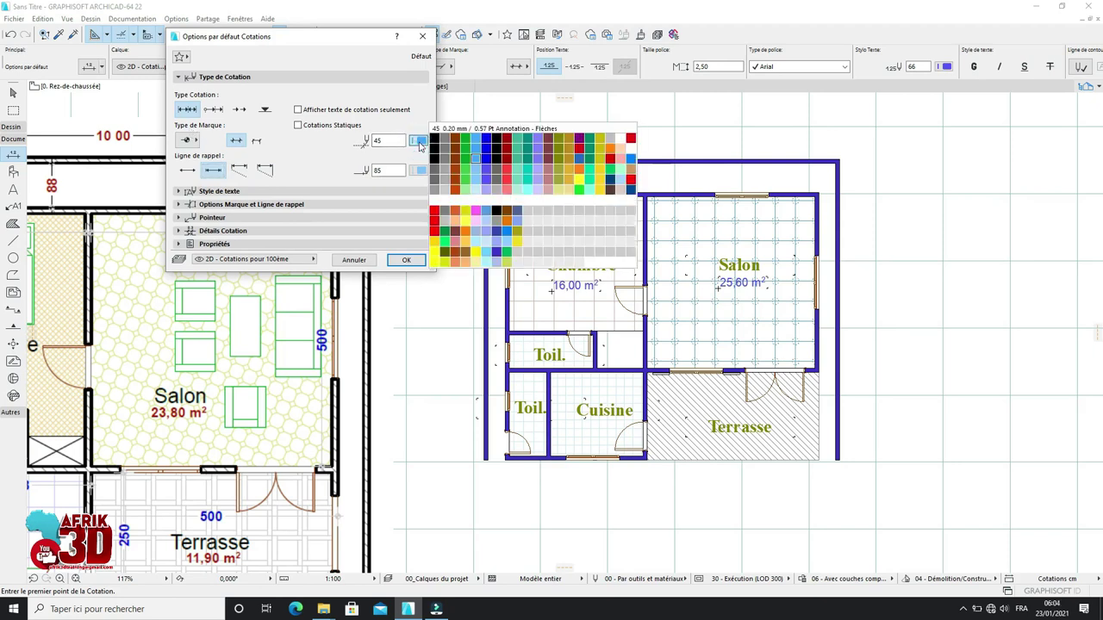
pyautogui.click(509, 142)
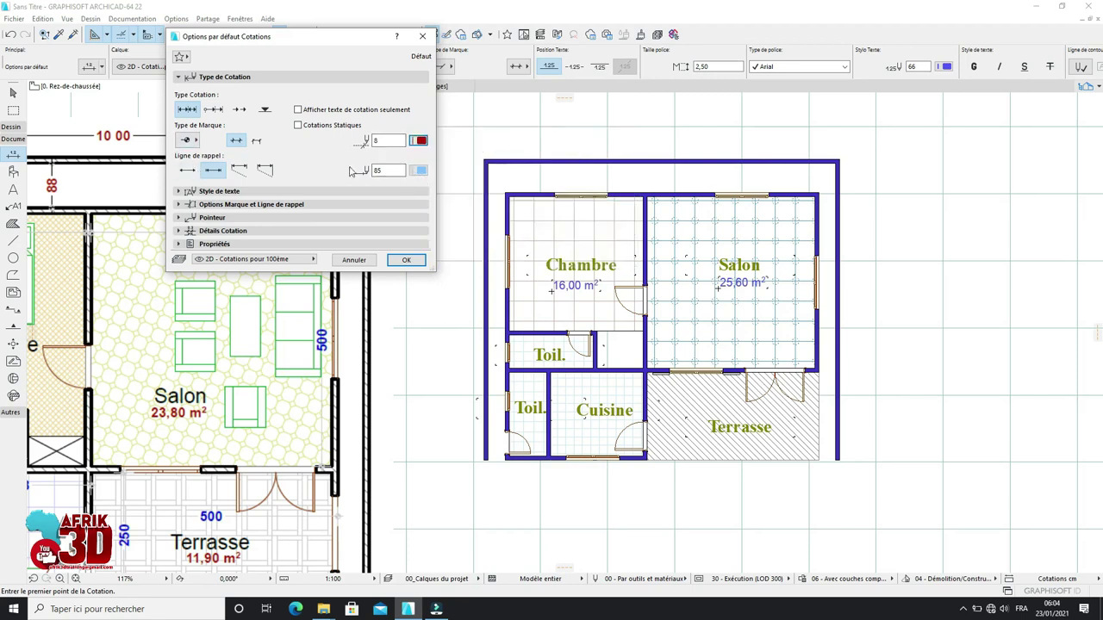
pyautogui.click(418, 170)
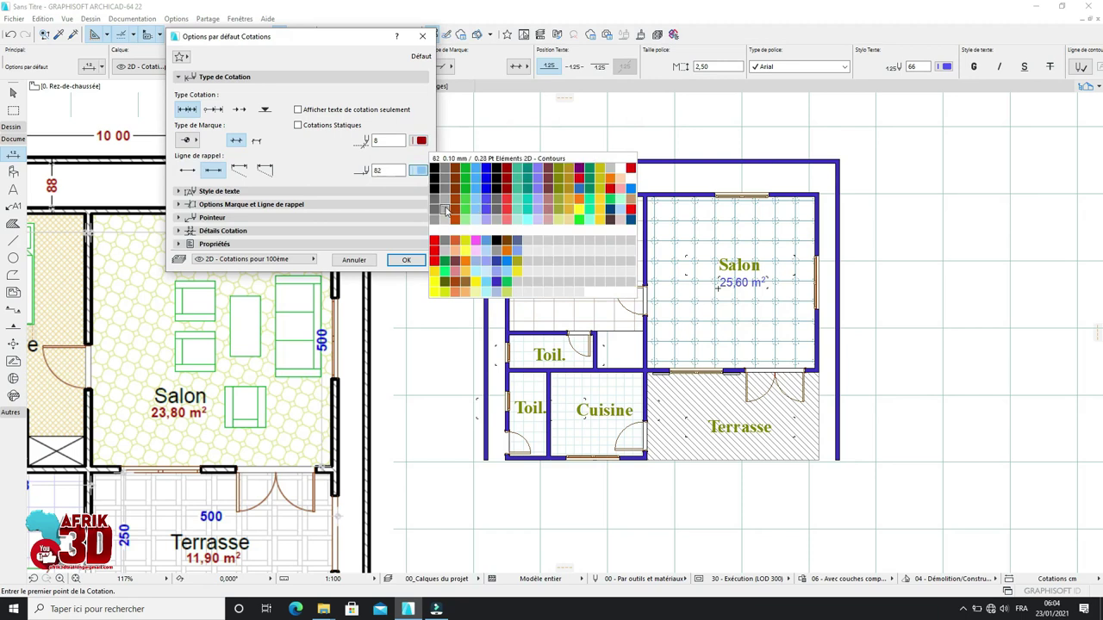
pyautogui.click(446, 222)
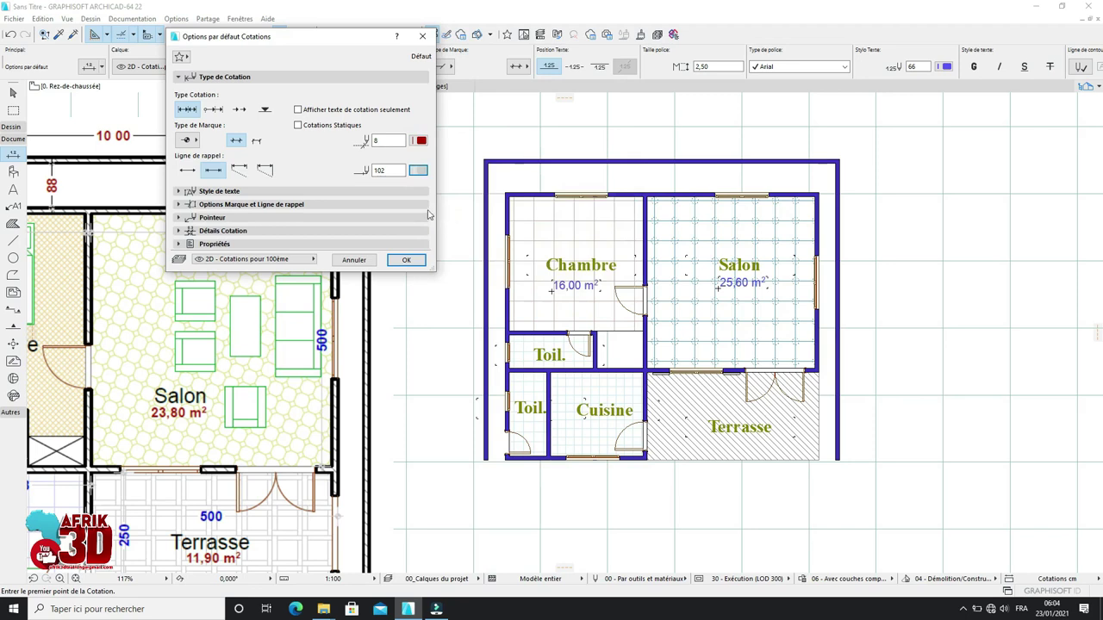
# Step: Set the default dimension text to pen 12 with a height of 3,00 mm and accept the settings
pyautogui.click(338, 190)
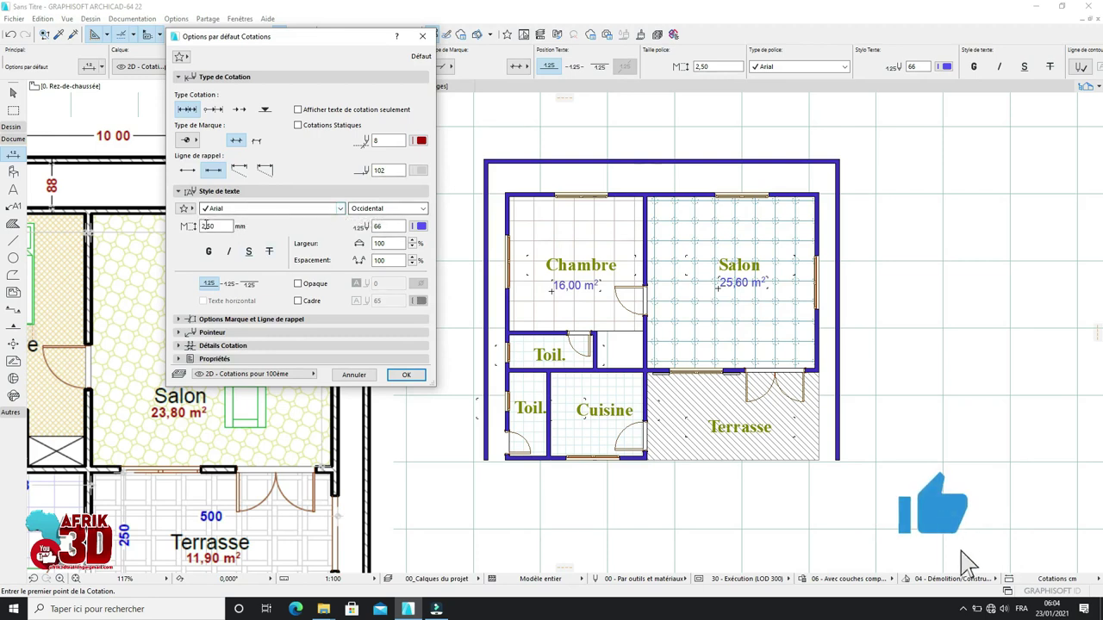
pyautogui.click(421, 227)
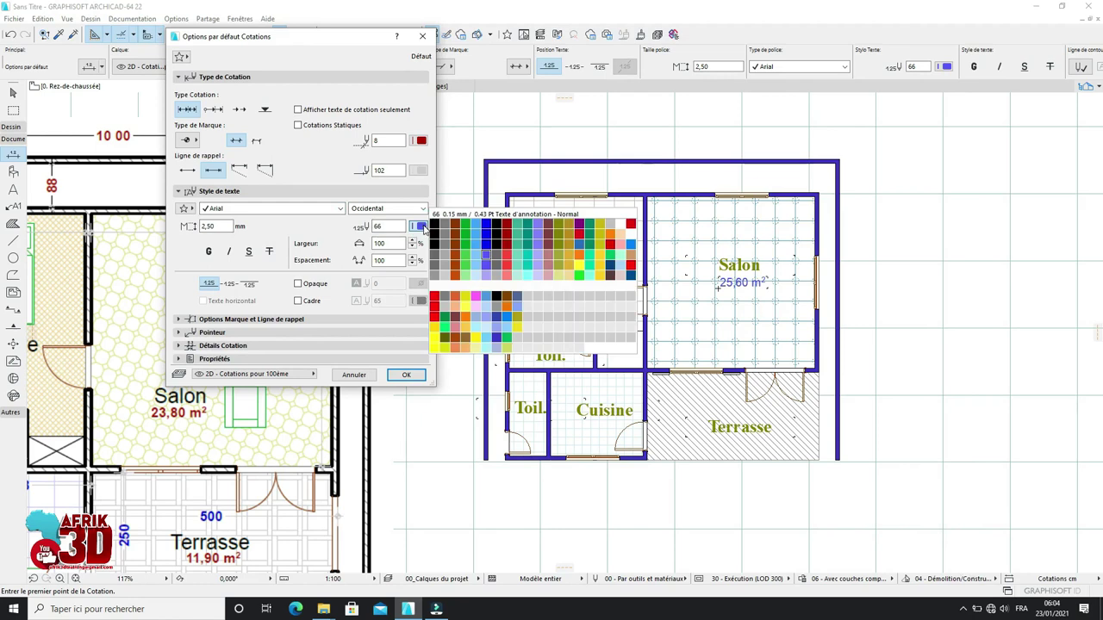
pyautogui.click(551, 226)
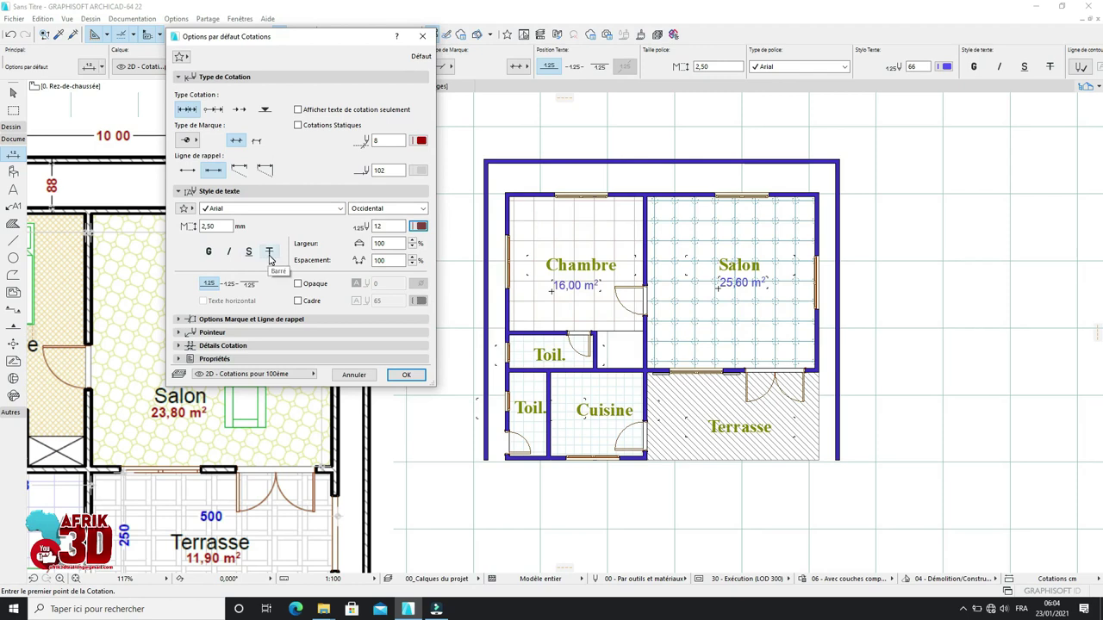
pyautogui.doubleClick(215, 227)
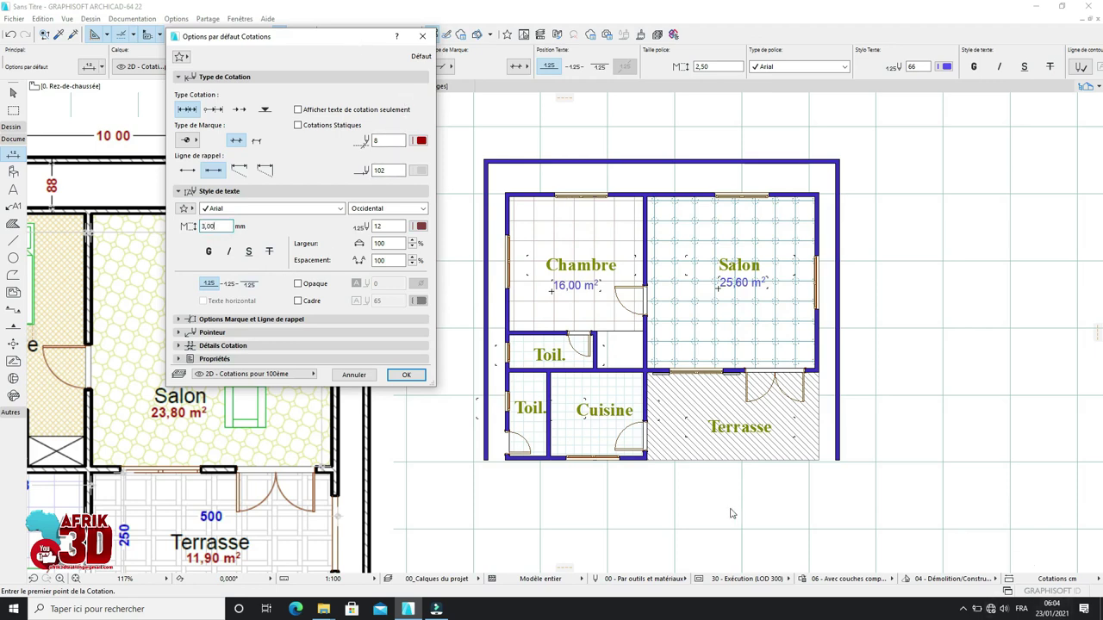
pyautogui.click(406, 375)
# Step: Delete the three outer enclosure walls surrounding the house in the blue floor plan
pyautogui.scroll(-3, 648, 312)
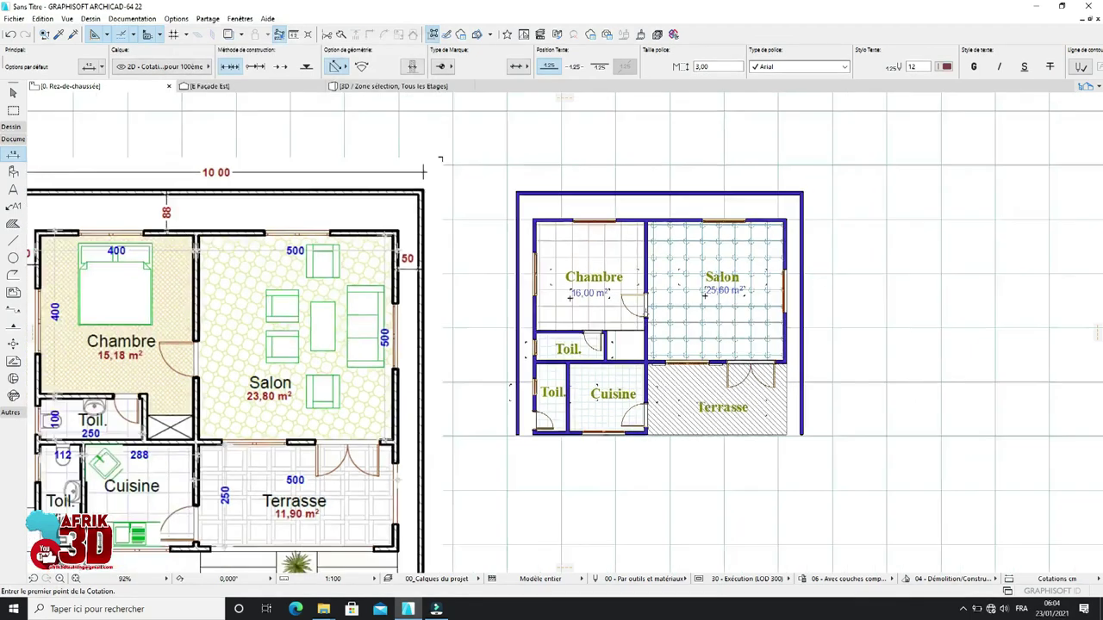
pyautogui.scroll(1, 517, 298)
pyautogui.scroll(1, 518, 296)
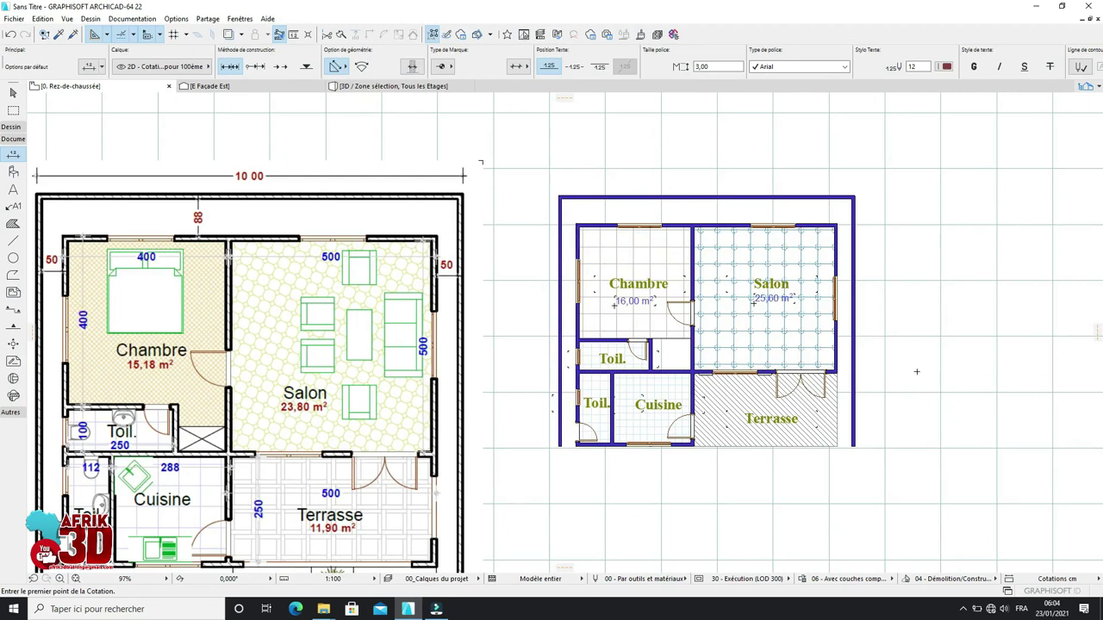
pyautogui.scroll(-1, 687, 249)
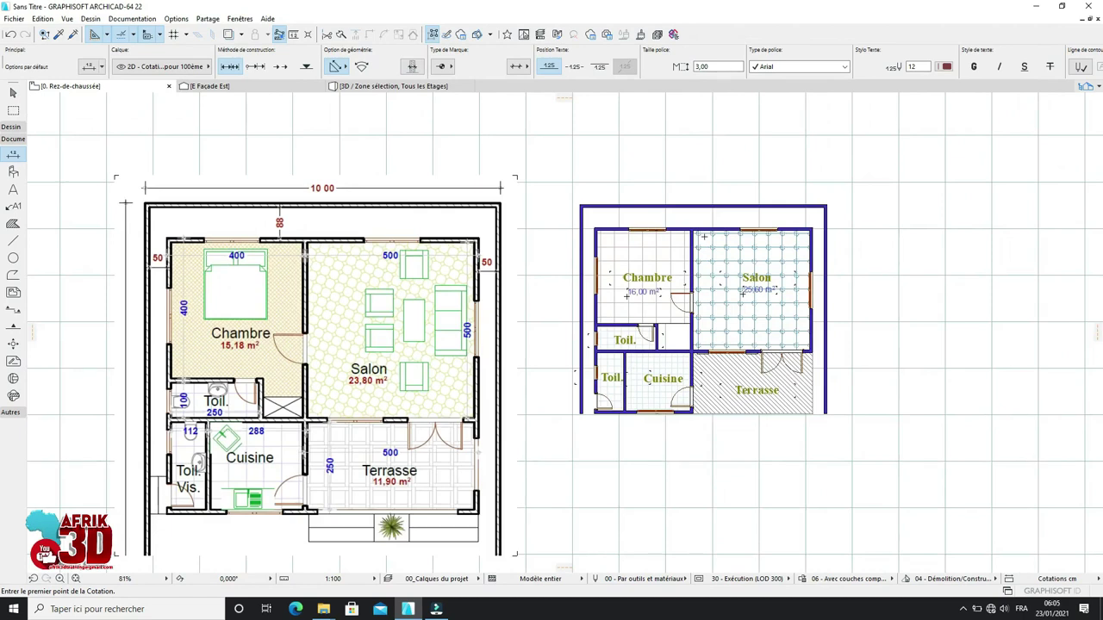
pyautogui.scroll(1, 655, 241)
pyautogui.scroll(-1, 611, 239)
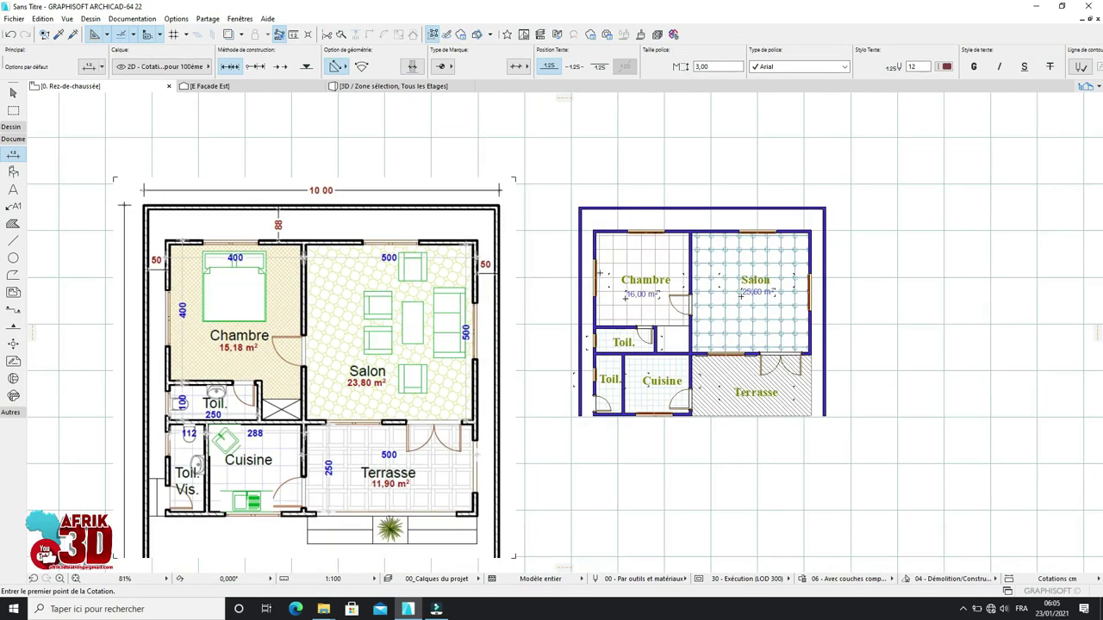
pyautogui.keyDown('shift'); pyautogui.click(582, 281); pyautogui.keyUp('shift')
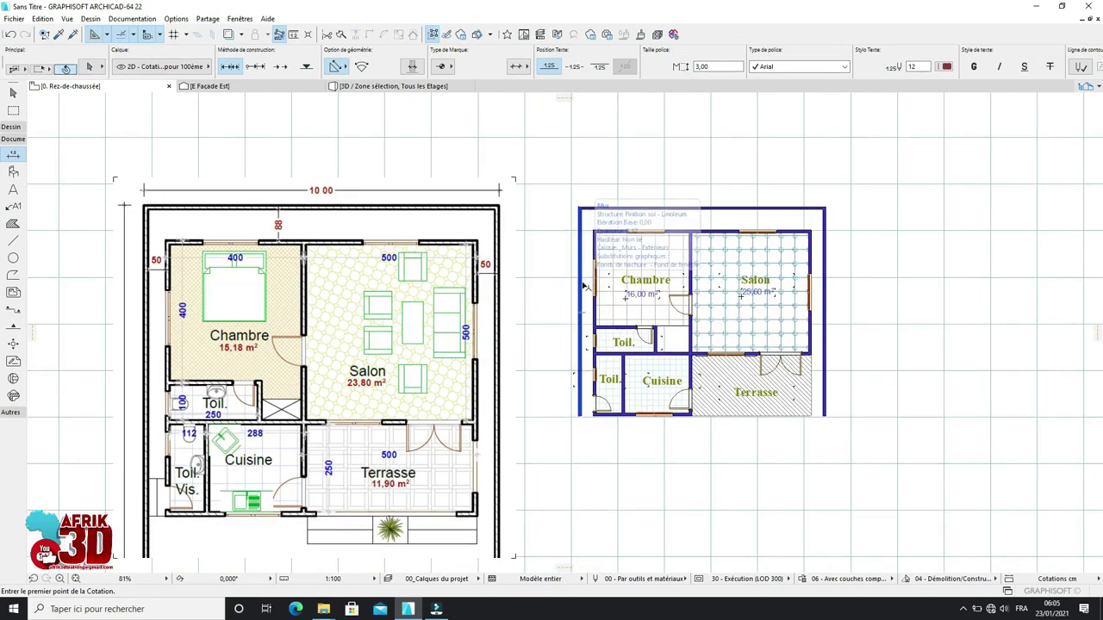
pyautogui.keyDown('shift'); pyautogui.click(631, 208); pyautogui.keyUp('shift')
pyautogui.keyDown('shift'); pyautogui.click(824, 254); pyautogui.keyUp('shift')
pyautogui.press('Delete')
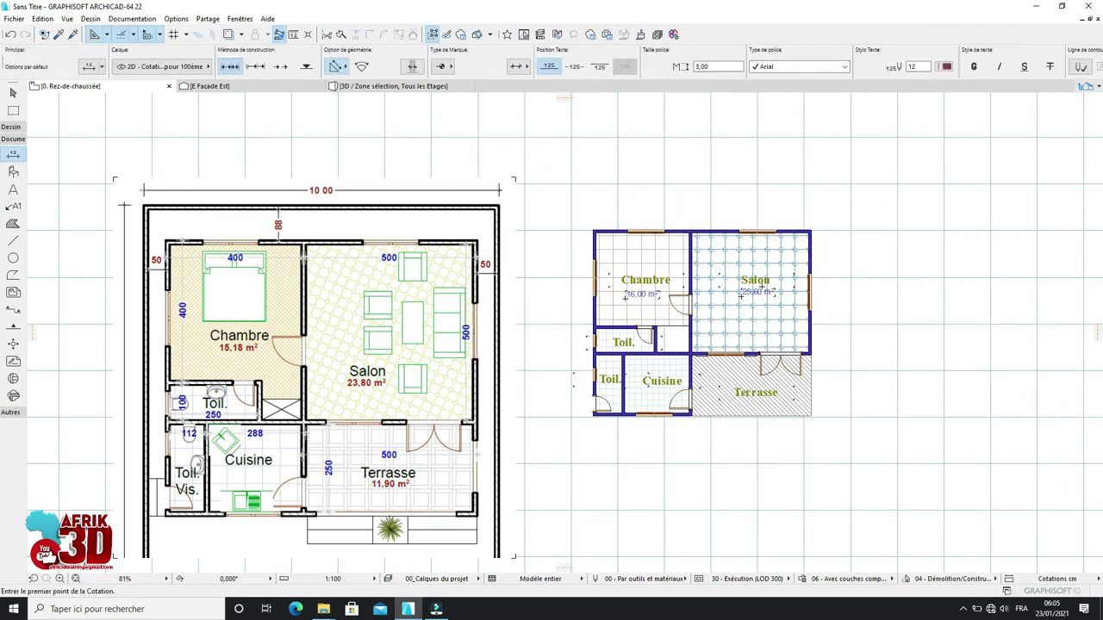
pyautogui.scroll(1, 754, 293)
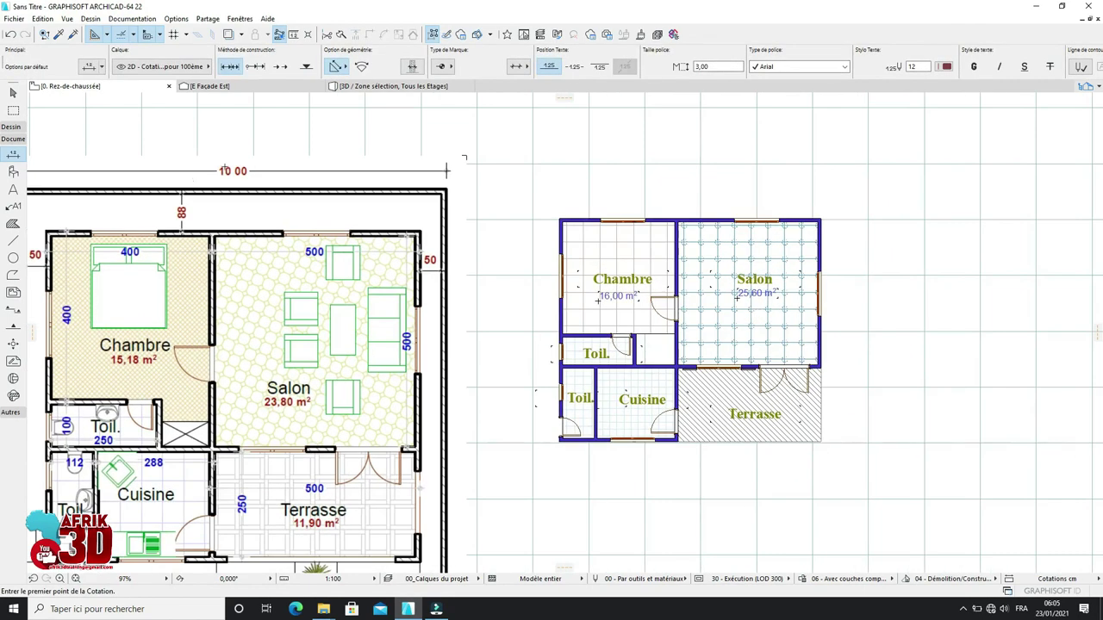
pyautogui.scroll(1, 586, 240)
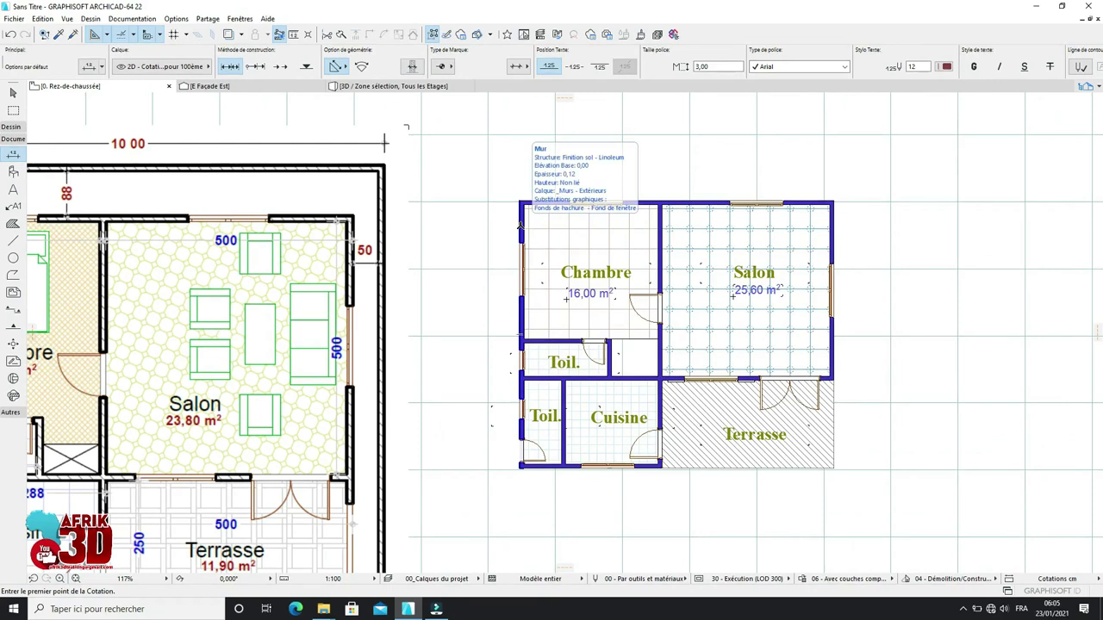
pyautogui.click(521, 226)
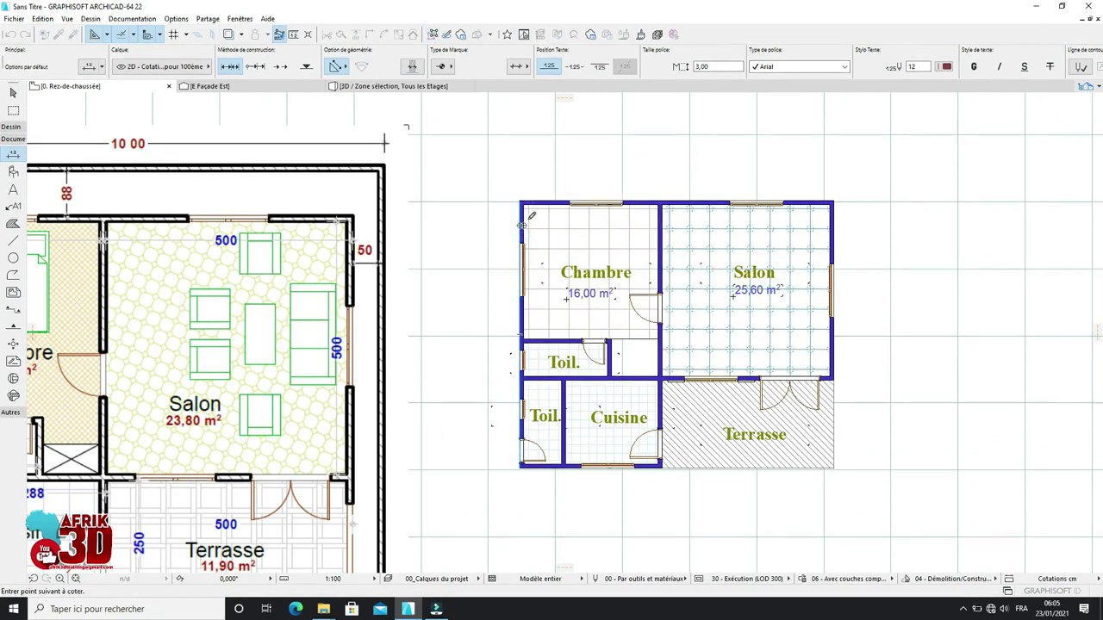
pyautogui.scroll(2, 521, 226)
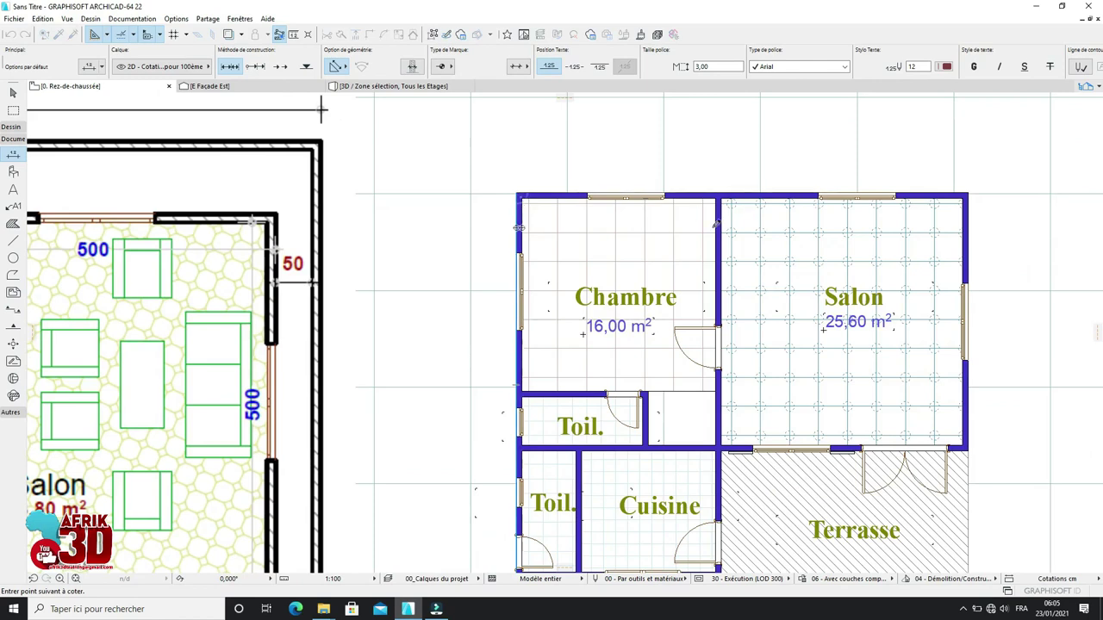
pyautogui.scroll(-2, 518, 228)
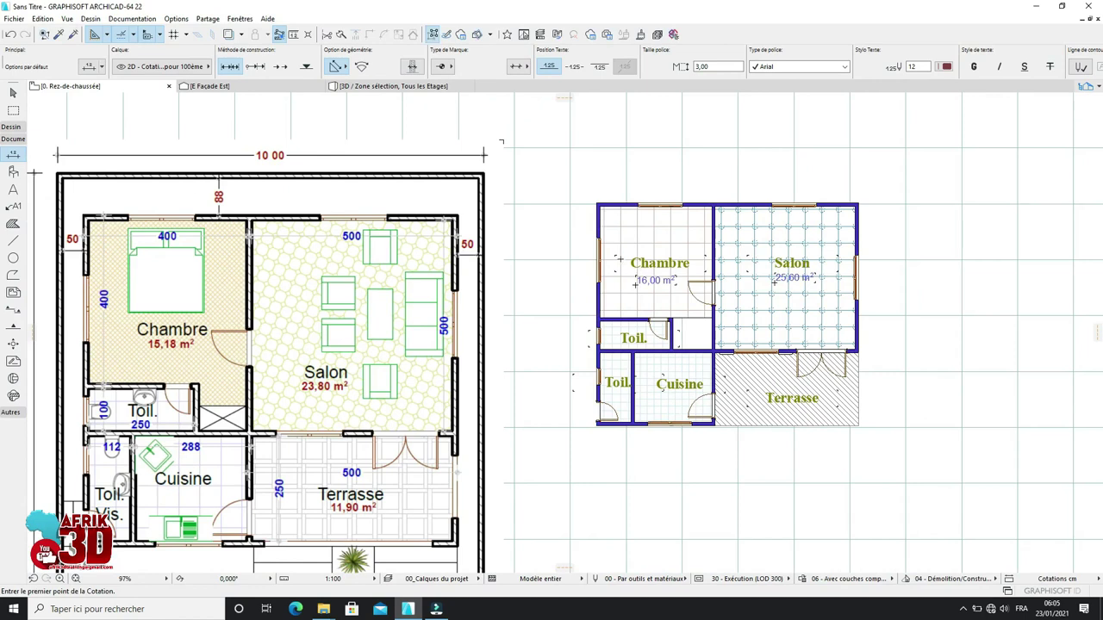
# Step: Select all the house walls and change their building material to Divers - Percement
pyautogui.click(13, 128)
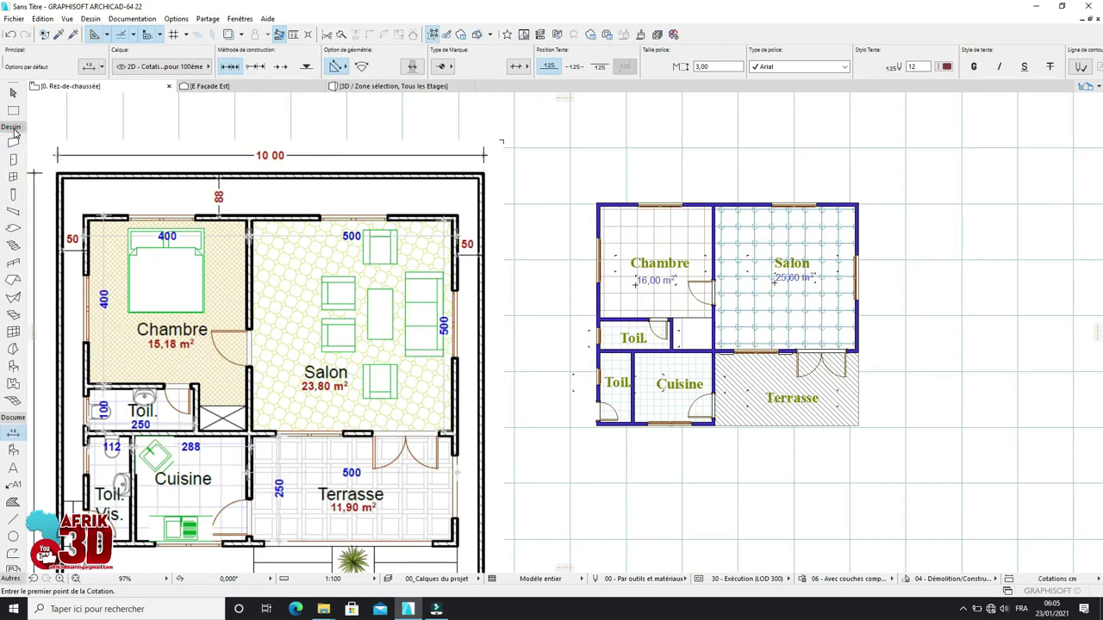
pyautogui.click(12, 142)
pyautogui.hotkey('ctrl', 'a')
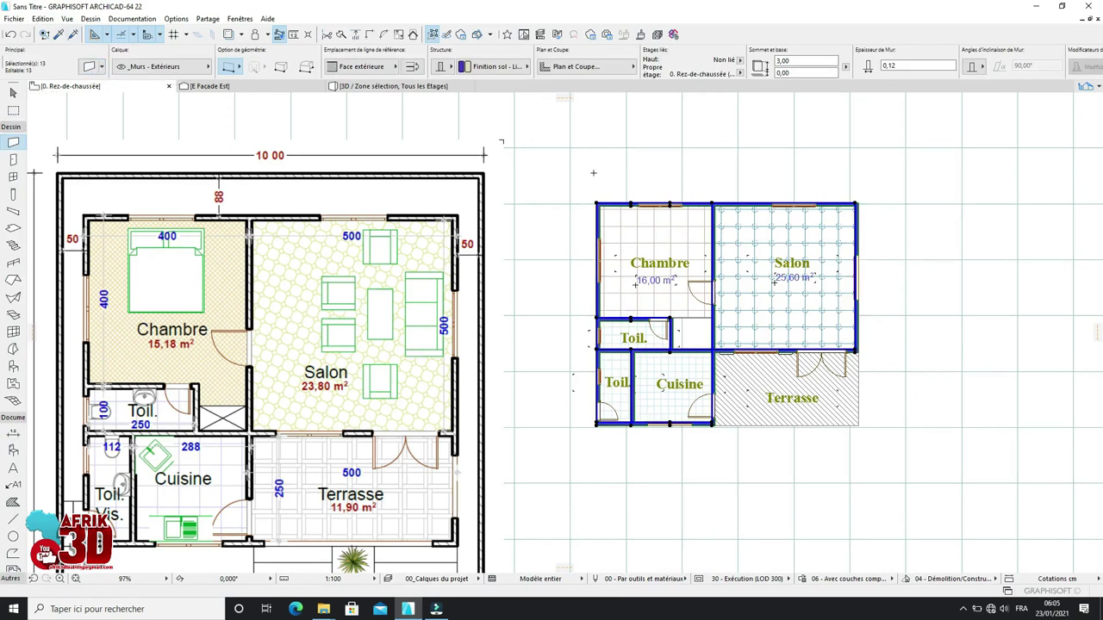
pyautogui.hotkey('ctrl', 't')
pyautogui.click(611, 123)
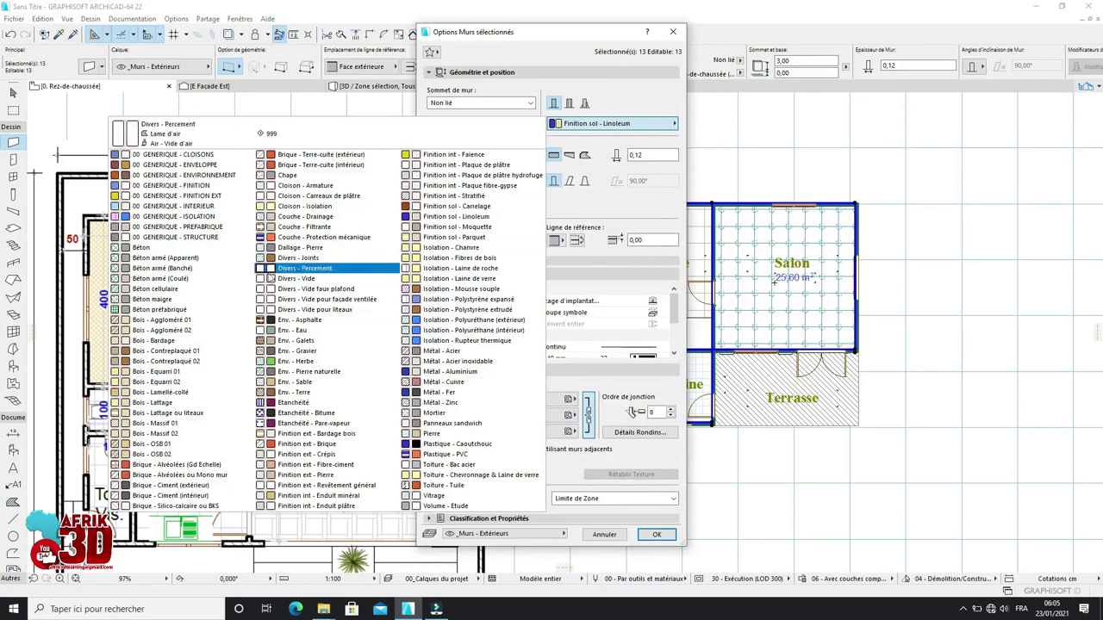
pyautogui.click(302, 268)
pyautogui.click(657, 534)
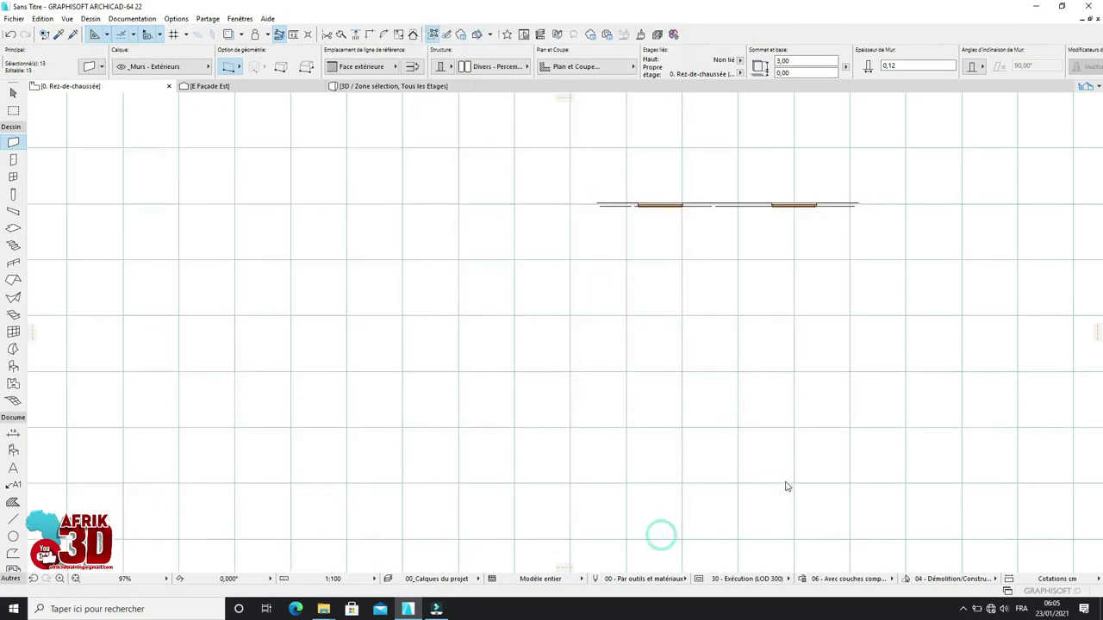
# Step: Turn on the display of thick cut lines (Lignes de coupe épaisses) for the floor plan
pyautogui.scroll(3, 779, 405)
pyautogui.scroll(-1, 860, 416)
pyautogui.scroll(3, 867, 217)
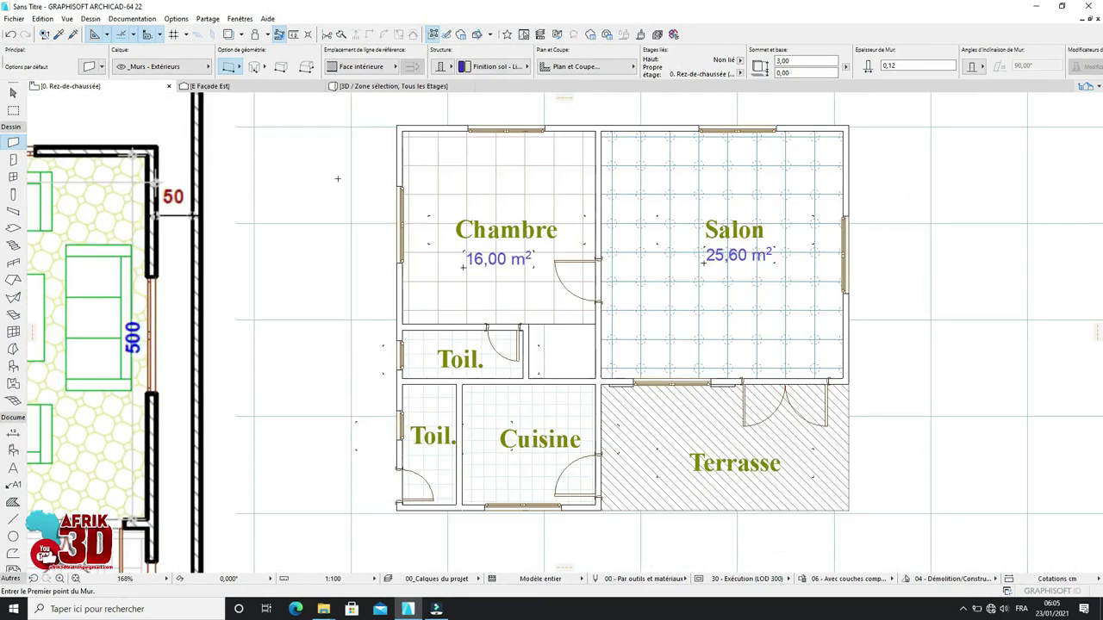
pyautogui.click(66, 18)
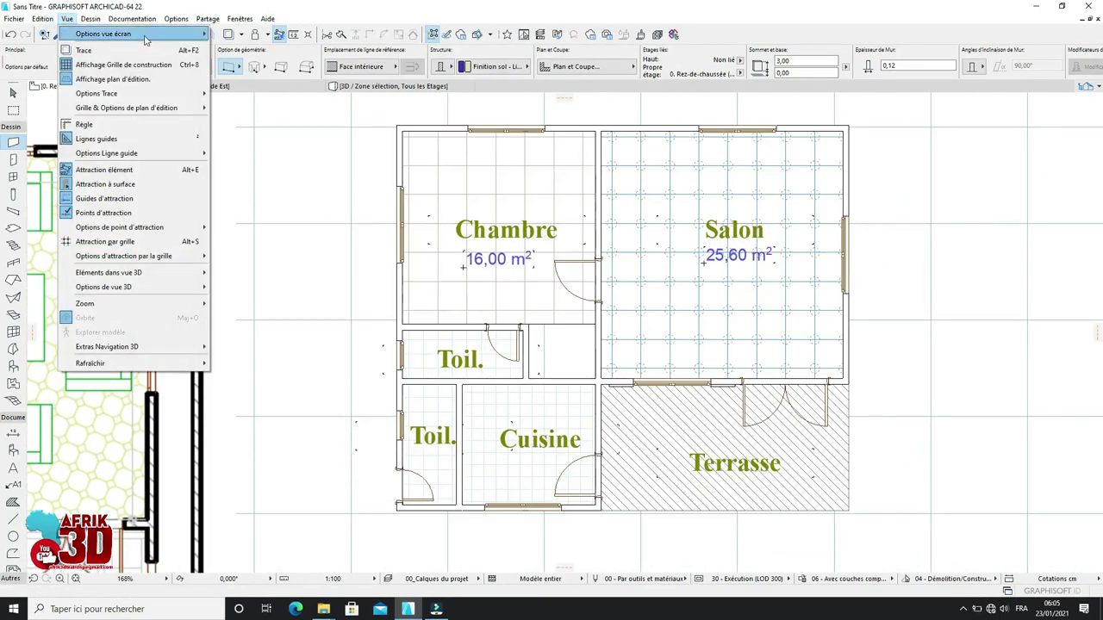
pyautogui.moveTo(156, 41)
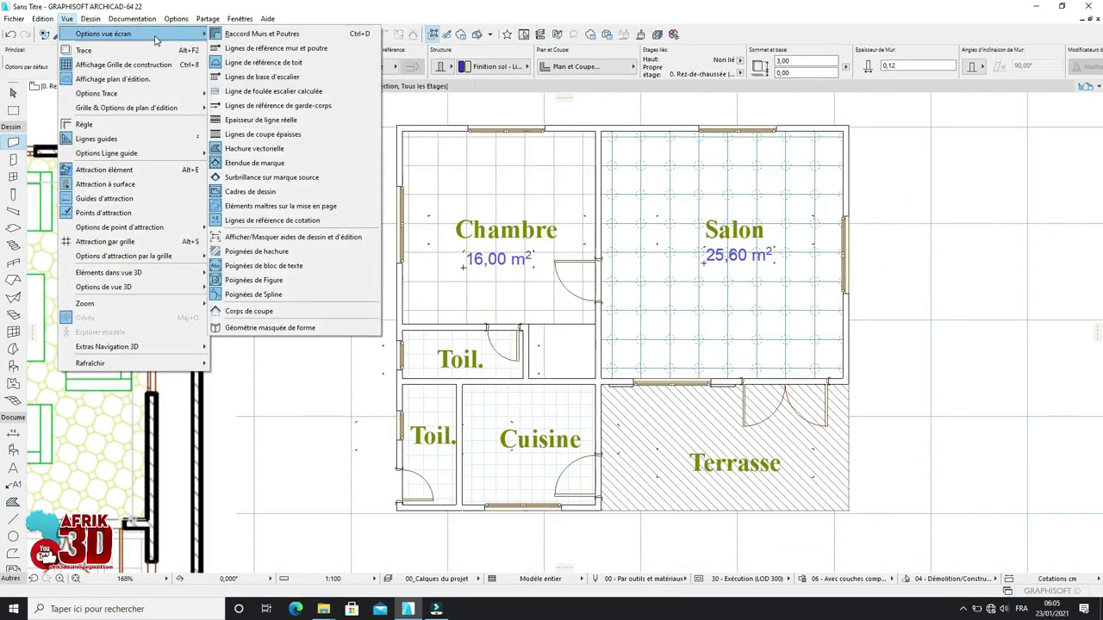
pyautogui.click(274, 134)
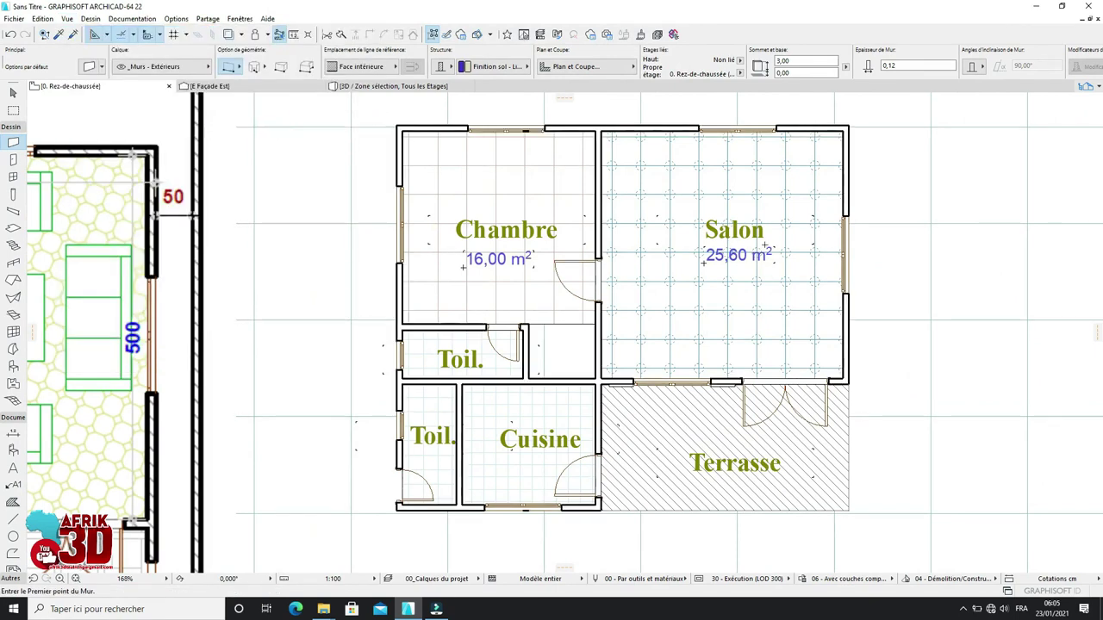
pyautogui.scroll(-2, 764, 245)
pyautogui.scroll(1, 778, 252)
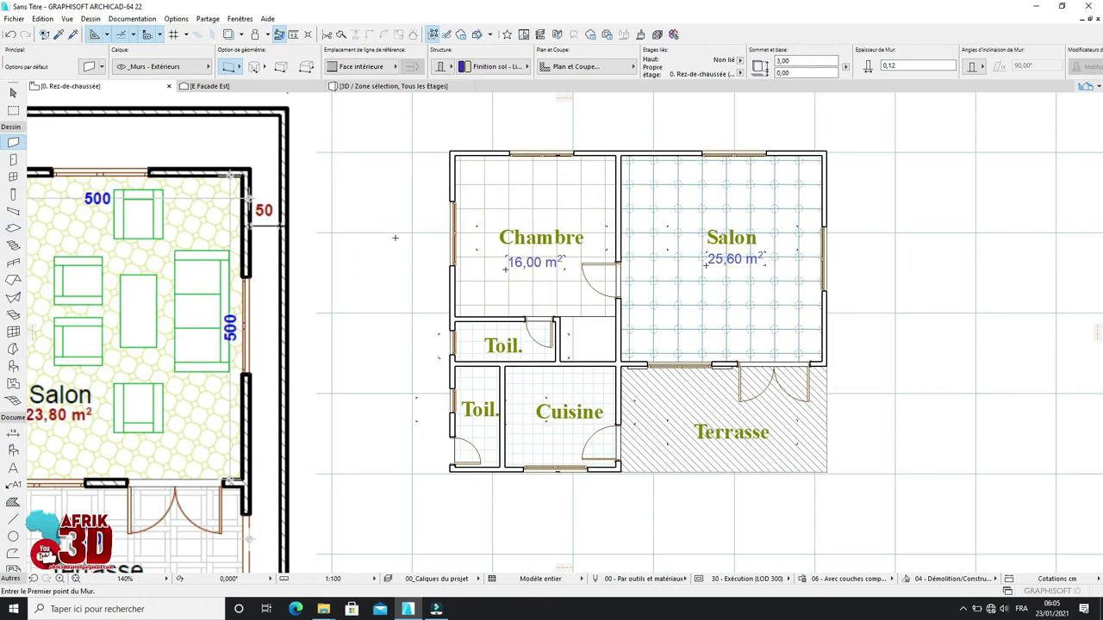
pyautogui.click(67, 19)
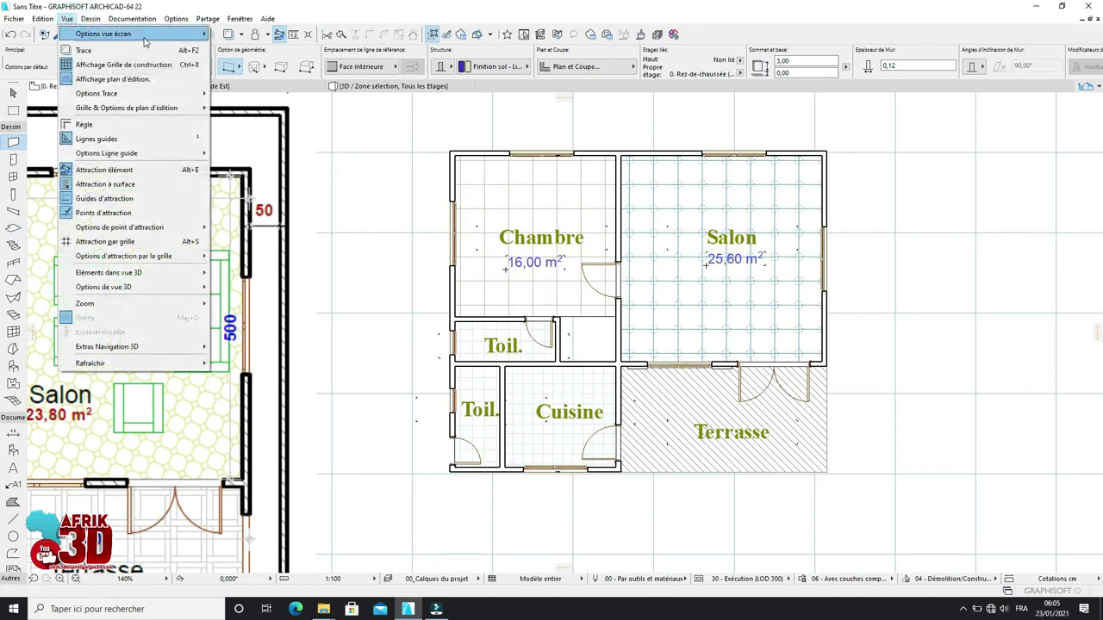
pyautogui.moveTo(172, 33)
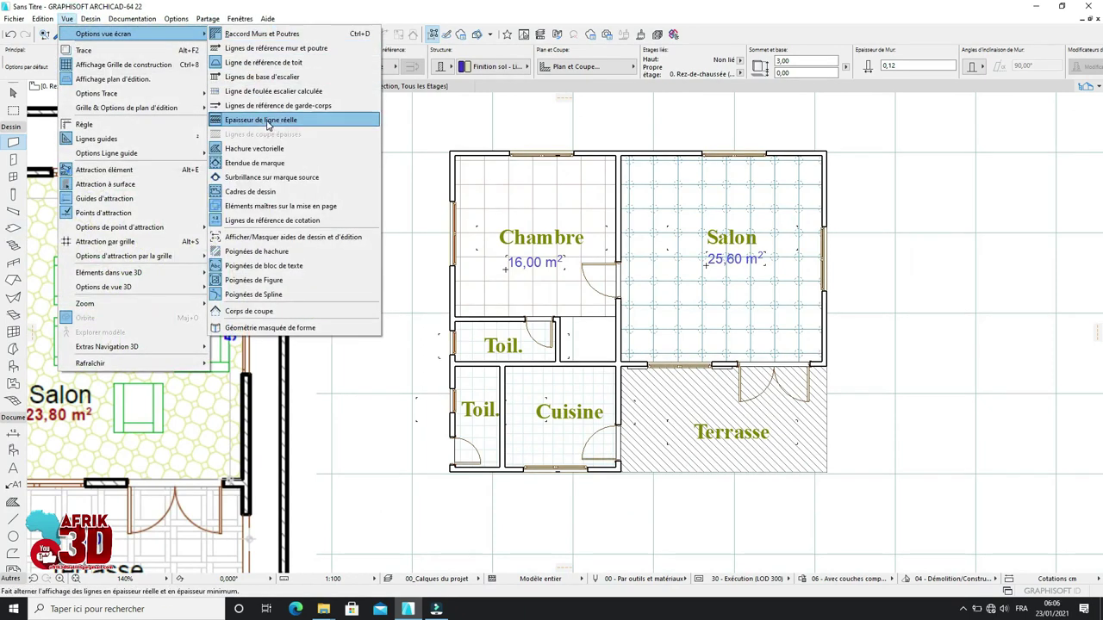
pyautogui.click(408, 128)
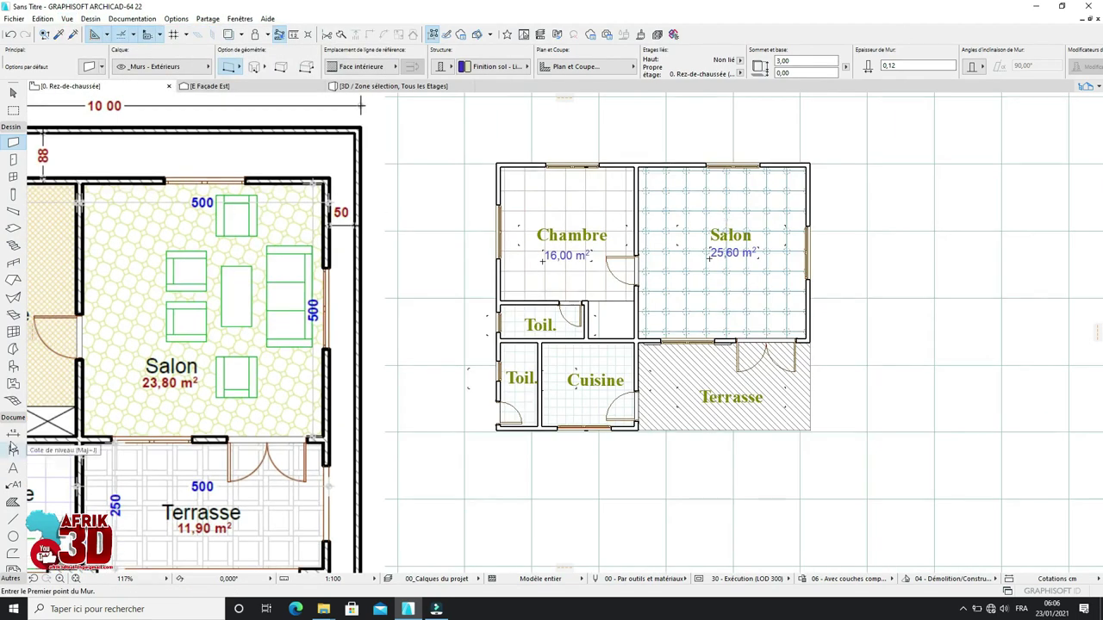
# Step: Add a horizontal dimension chain above the house through the vertical walls, covering wall thicknesses and the Chambre and Salon widths
pyautogui.click(13, 434)
pyautogui.scroll(2, 521, 186)
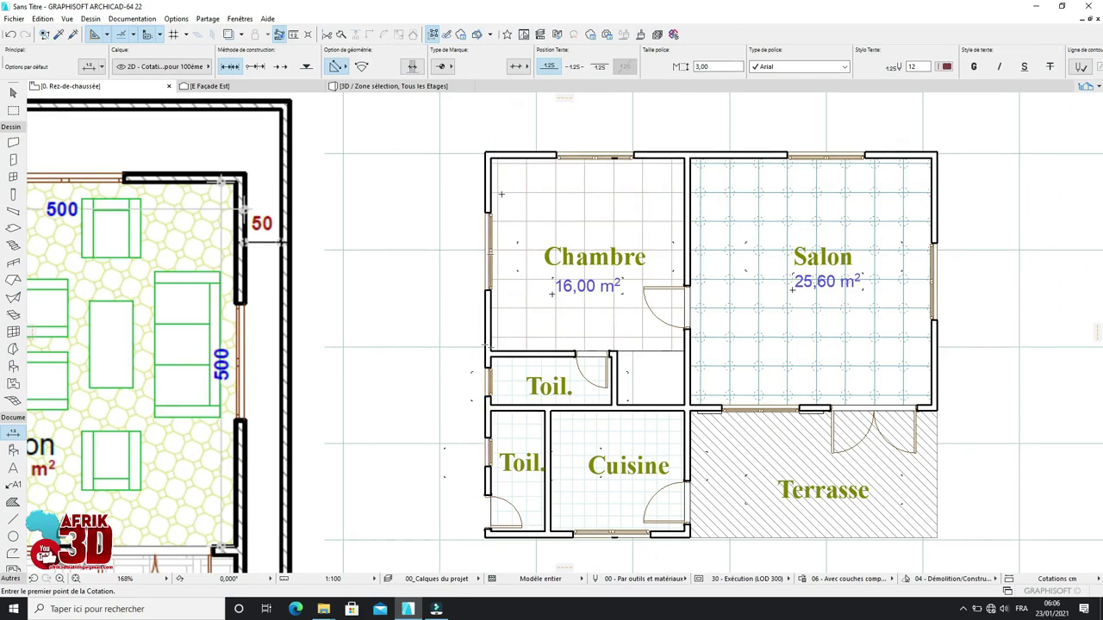
pyautogui.click(488, 187)
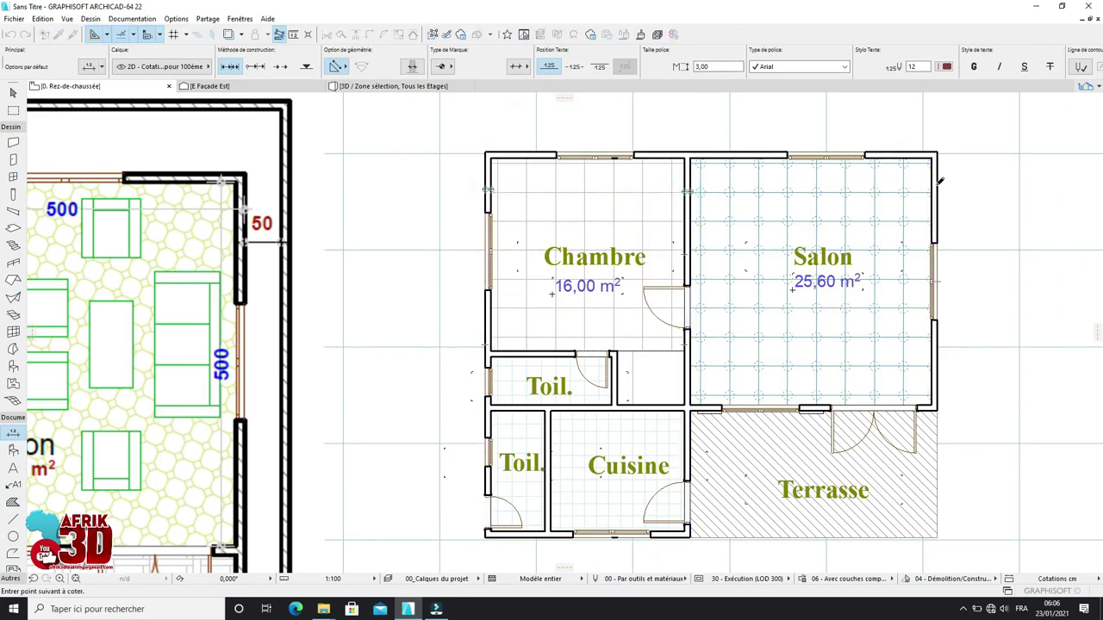
pyautogui.scroll(-1, 646, 270)
pyautogui.scroll(-1, 726, 177)
pyautogui.scroll(2, 724, 173)
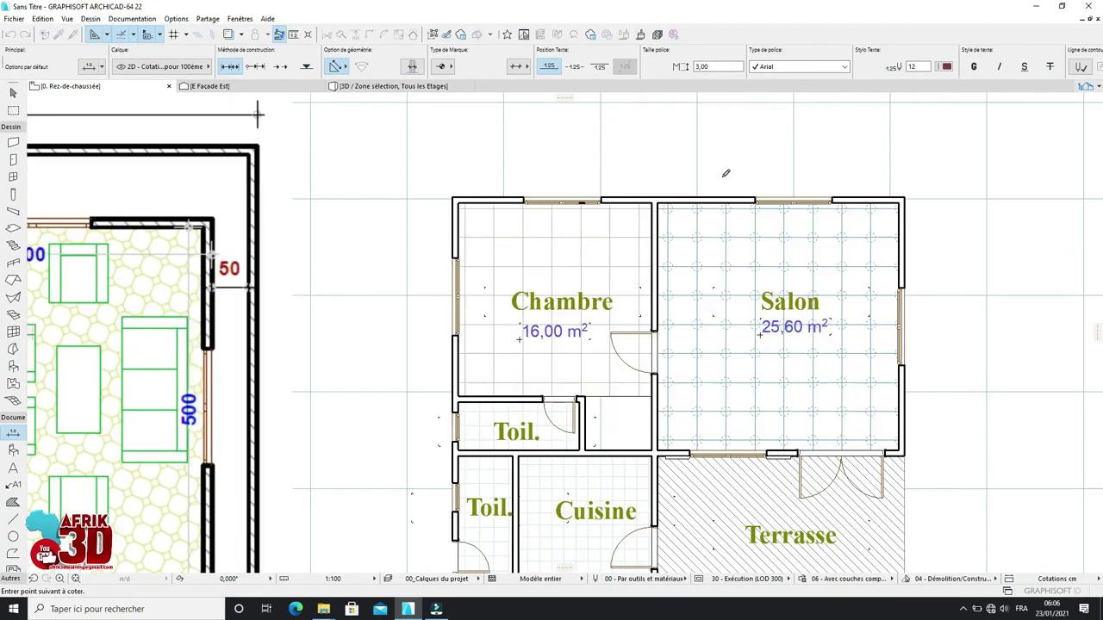
pyautogui.doubleClick(671, 174)
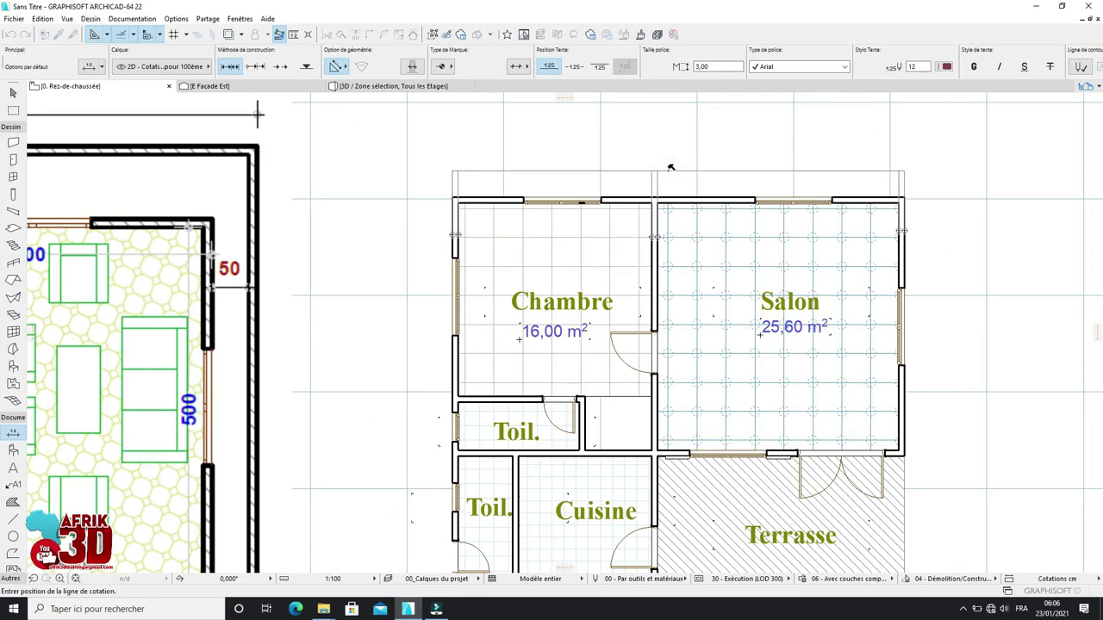
pyautogui.click(676, 169)
# Step: Add a second horizontal dimension chain above the first, from corner to corner of the house through the edges of both upper windows
pyautogui.scroll(-2, 613, 220)
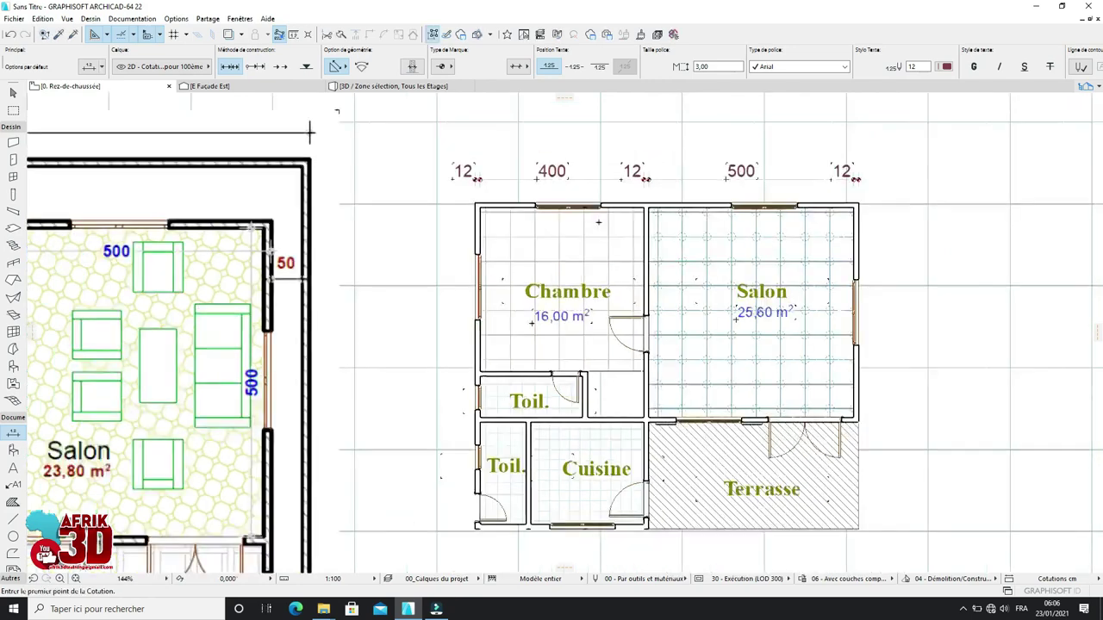
pyautogui.scroll(-2, 613, 220)
pyautogui.scroll(2, 690, 175)
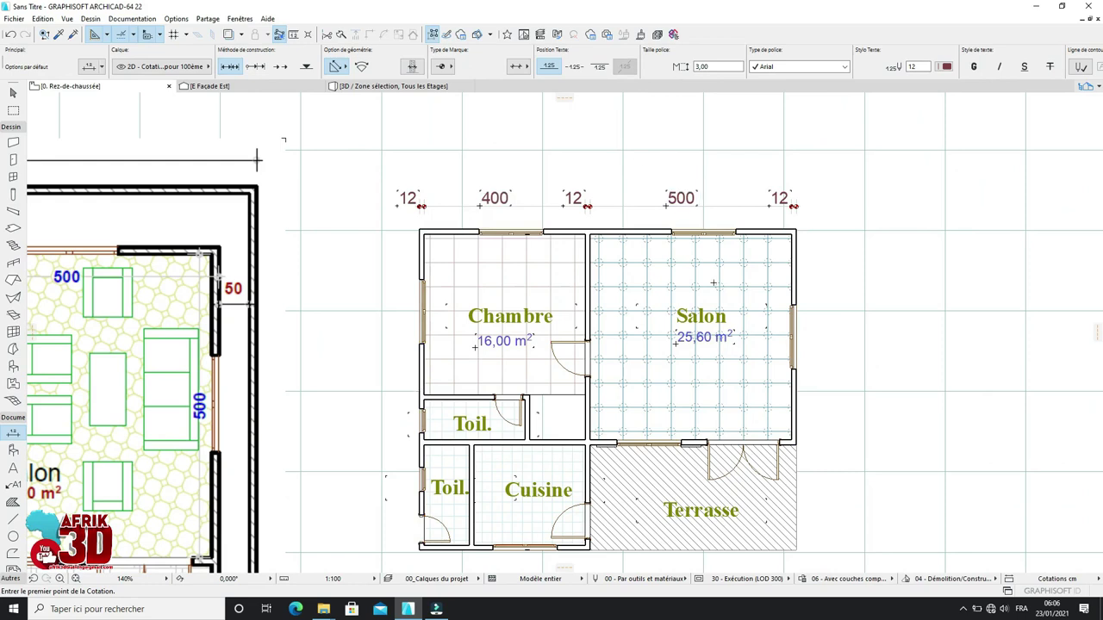
pyautogui.scroll(3, 613, 161)
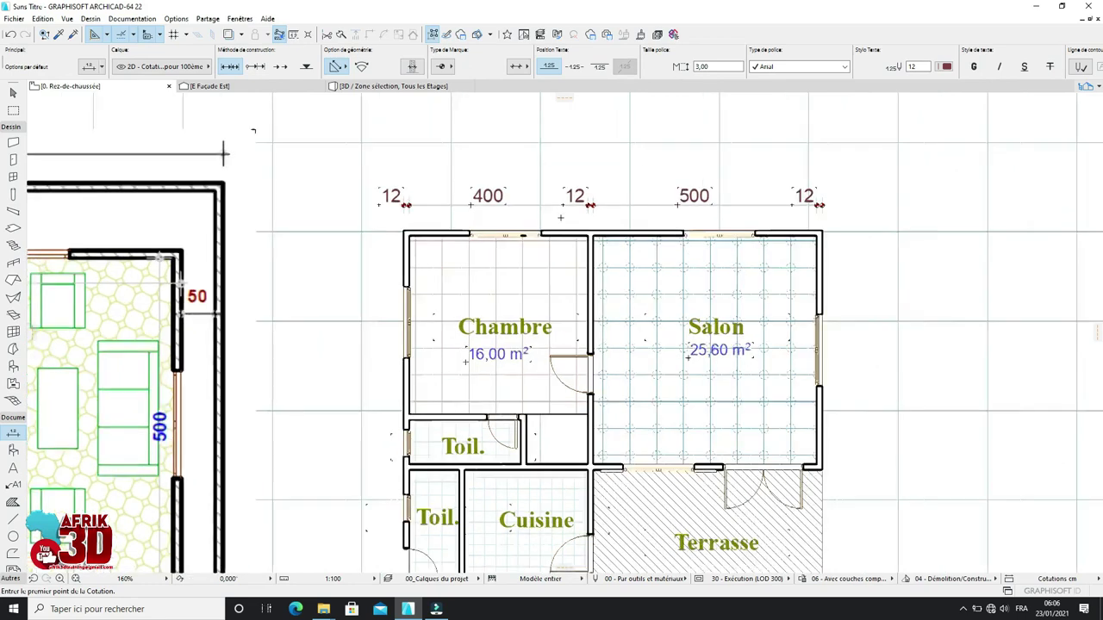
pyautogui.scroll(-1, 560, 190)
pyautogui.scroll(2, 477, 219)
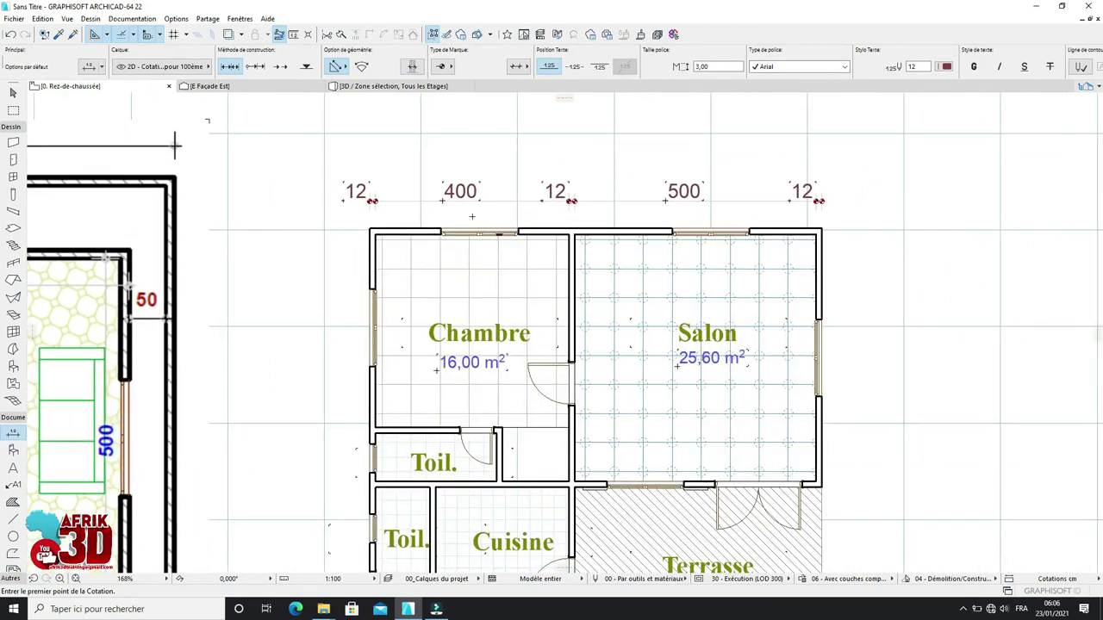
pyautogui.scroll(1, 424, 217)
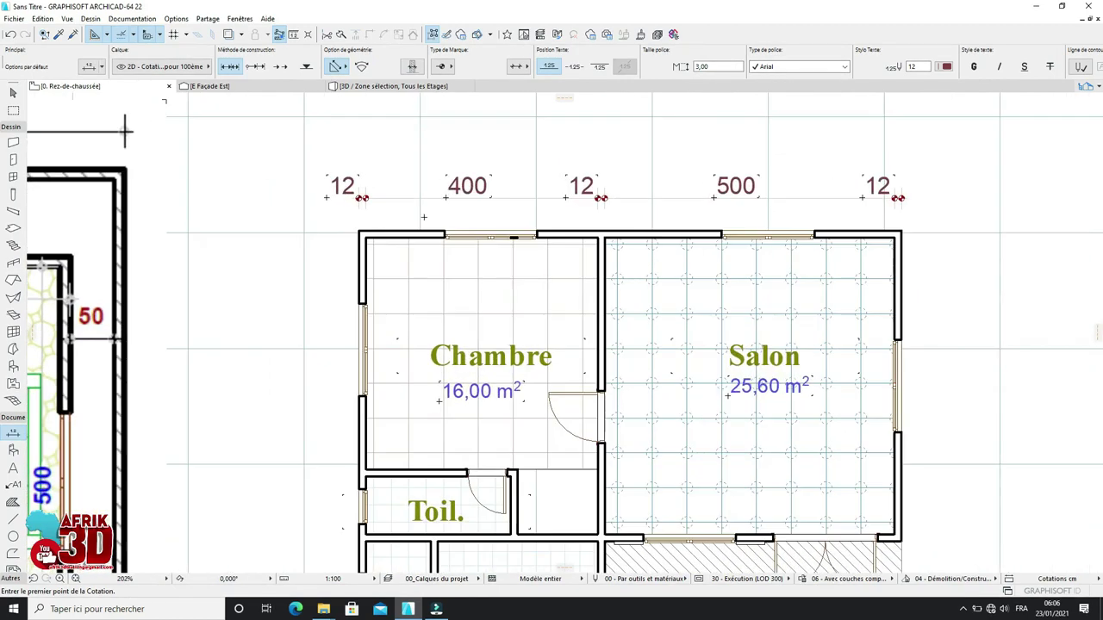
pyautogui.click(359, 231)
pyautogui.click(445, 232)
pyautogui.click(536, 232)
pyautogui.click(721, 232)
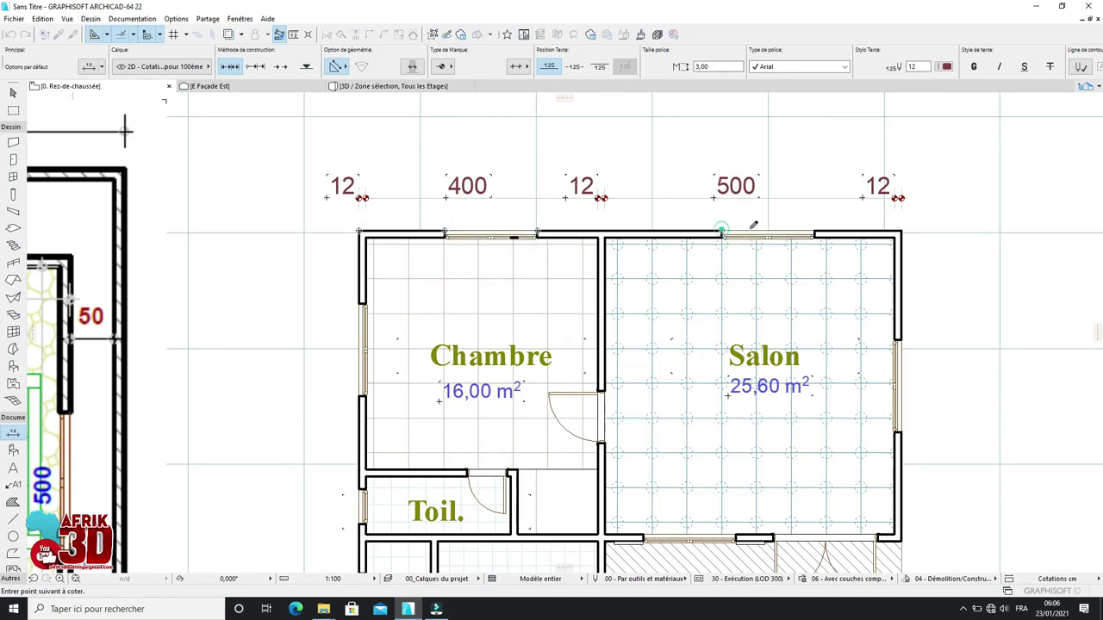
pyautogui.click(814, 232)
pyautogui.click(899, 231)
pyautogui.doubleClick(606, 143)
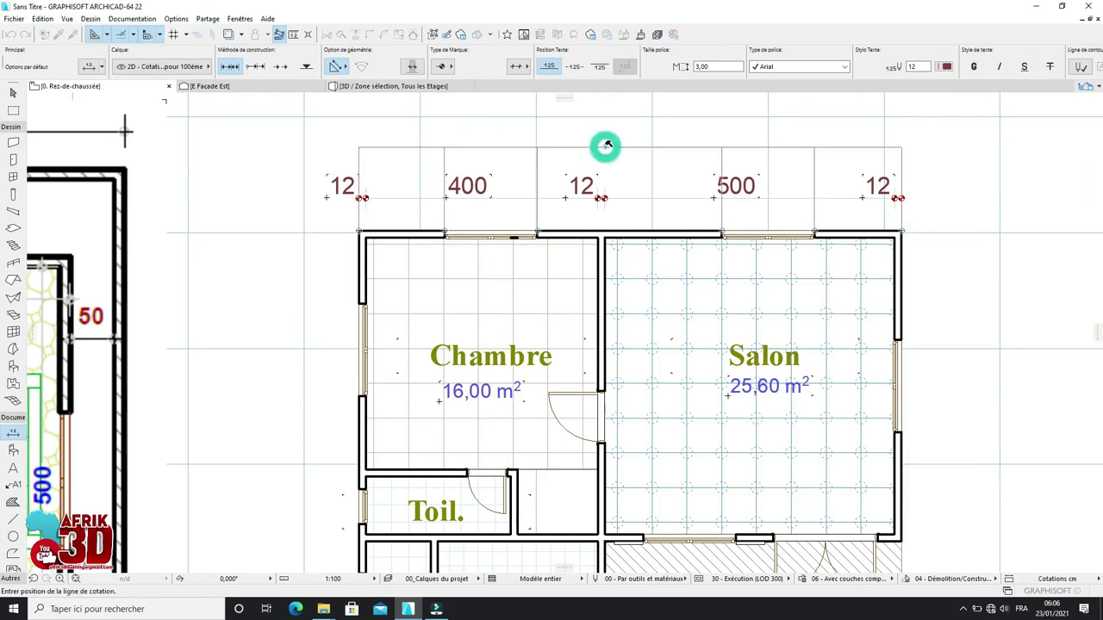
pyautogui.click(605, 143)
# Step: Dimension the overall width of the house between its two upper outer corners, placing the line above the window chain
pyautogui.scroll(1, 590, 219)
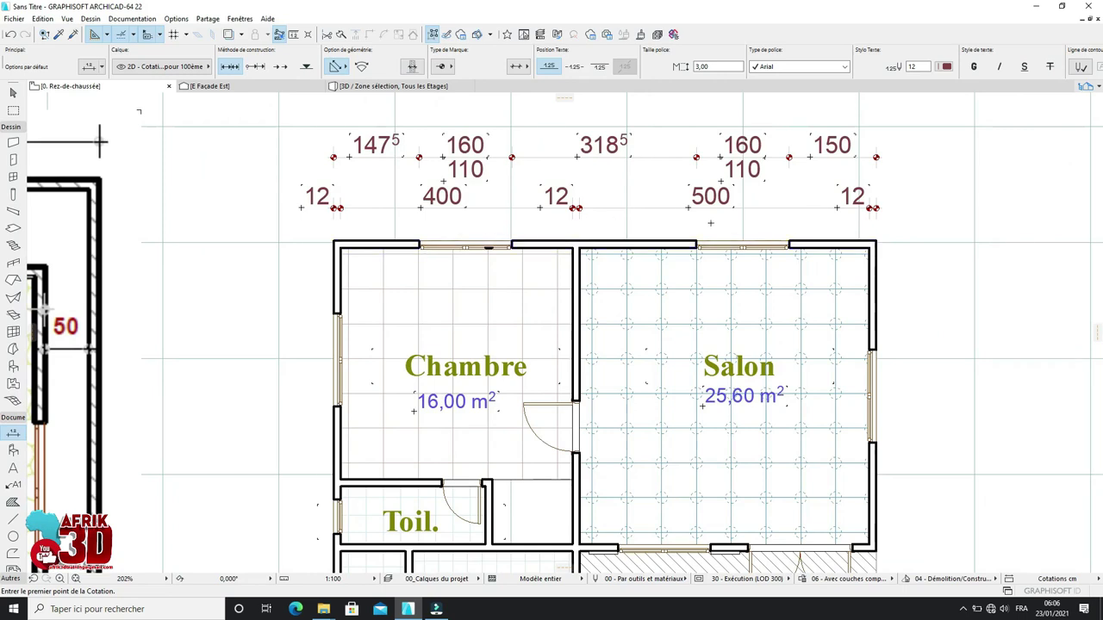
pyautogui.scroll(-2, 468, 244)
pyautogui.scroll(2, 517, 226)
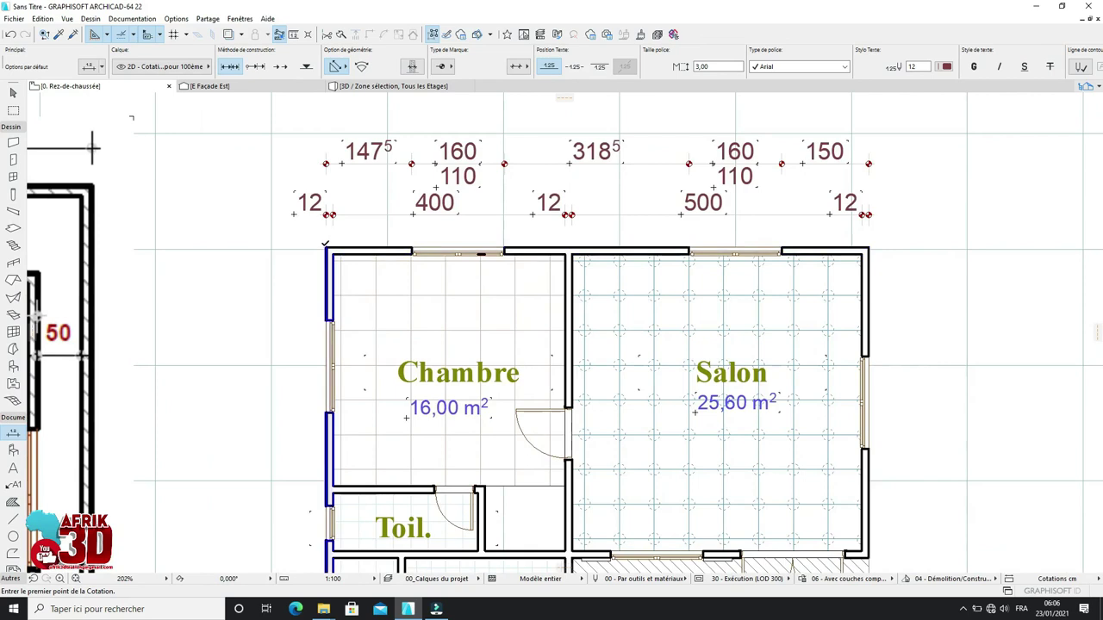
pyautogui.scroll(-2, 384, 247)
pyautogui.scroll(2, 372, 246)
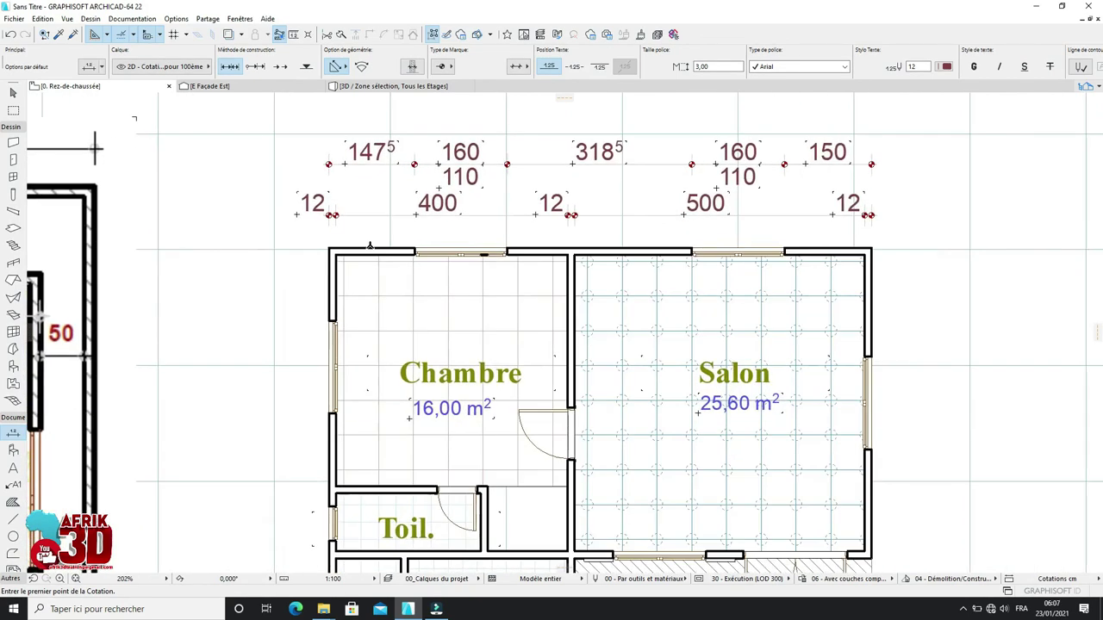
pyautogui.click(329, 248)
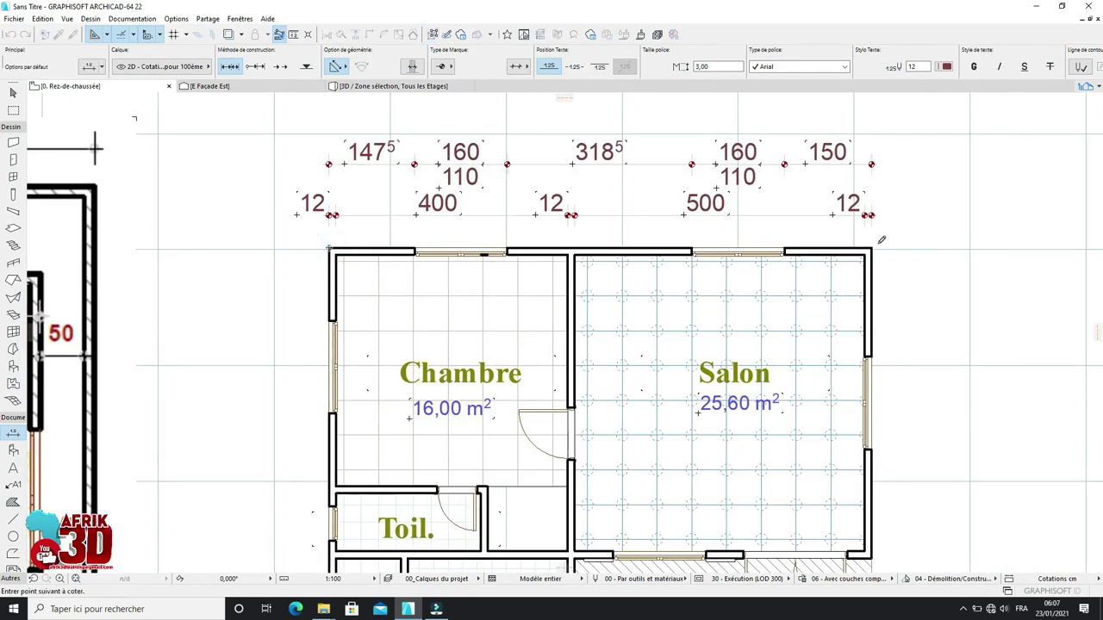
pyautogui.scroll(-2, 733, 293)
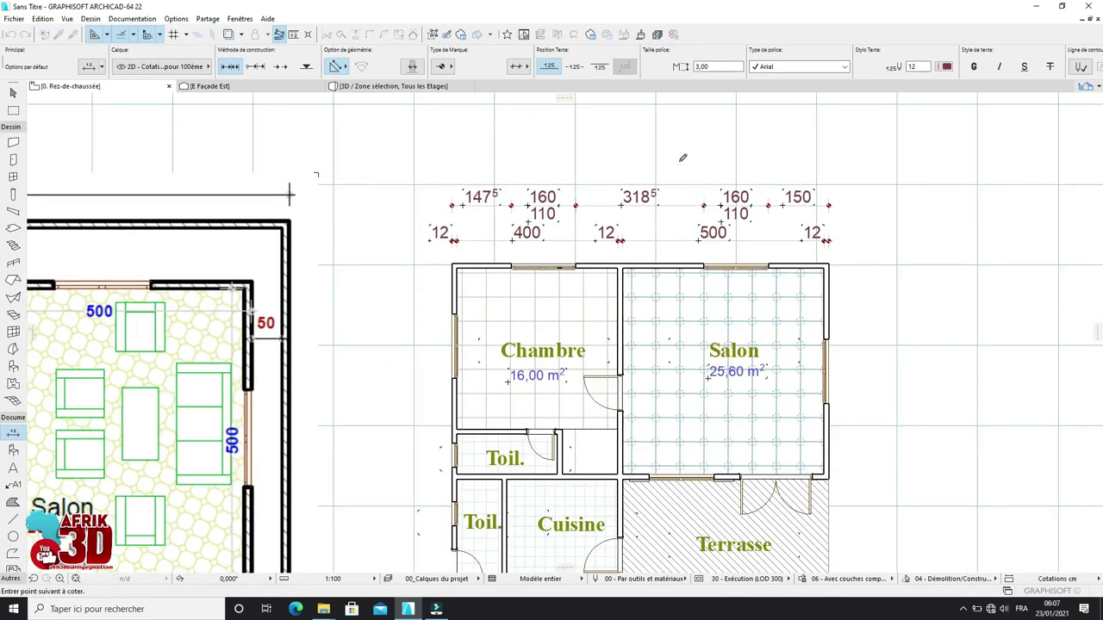
pyautogui.doubleClick(626, 158)
pyautogui.click(689, 161)
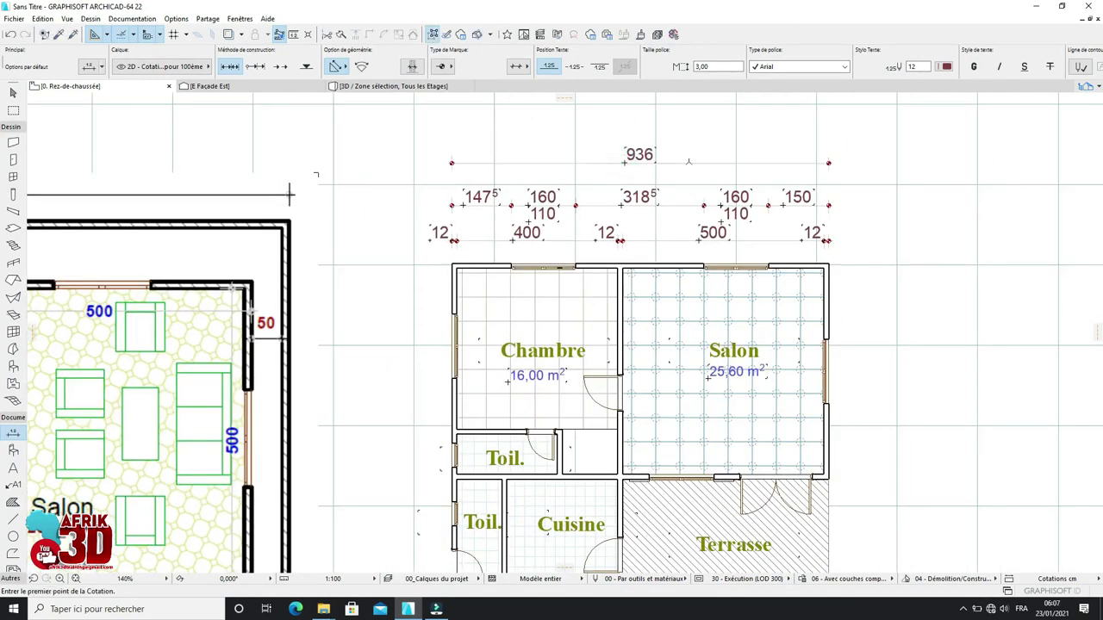
# Step: Add a vertical dimension chain right of the house through the horizontal walls, covering wall thicknesses and the Salon and Terrasse depths
pyautogui.scroll(-2, 692, 222)
pyautogui.scroll(2, 661, 173)
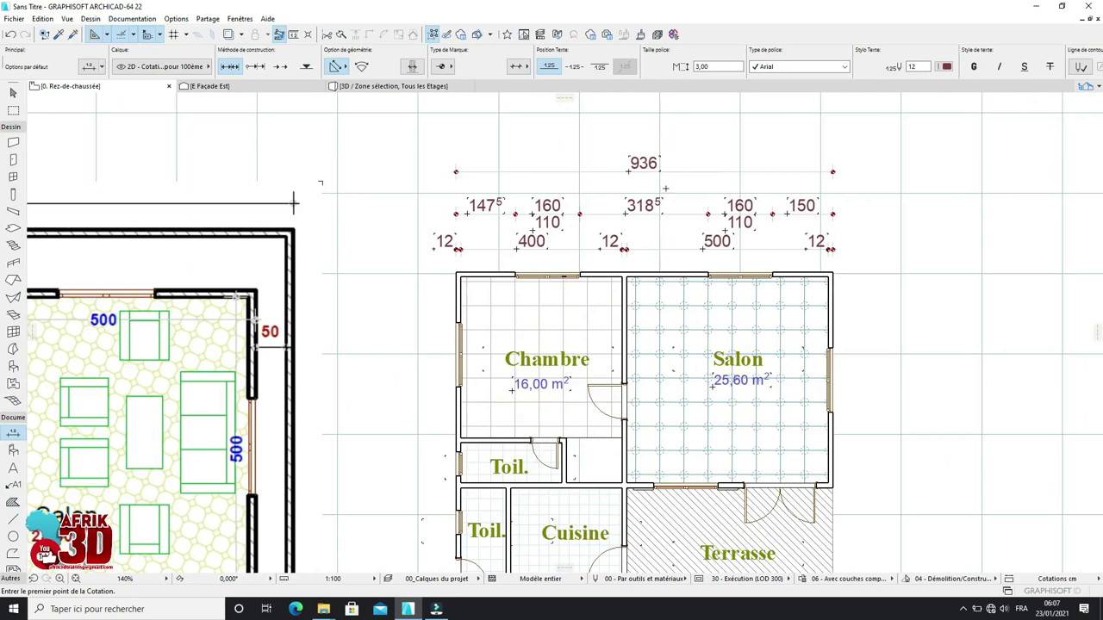
pyautogui.scroll(1, 671, 208)
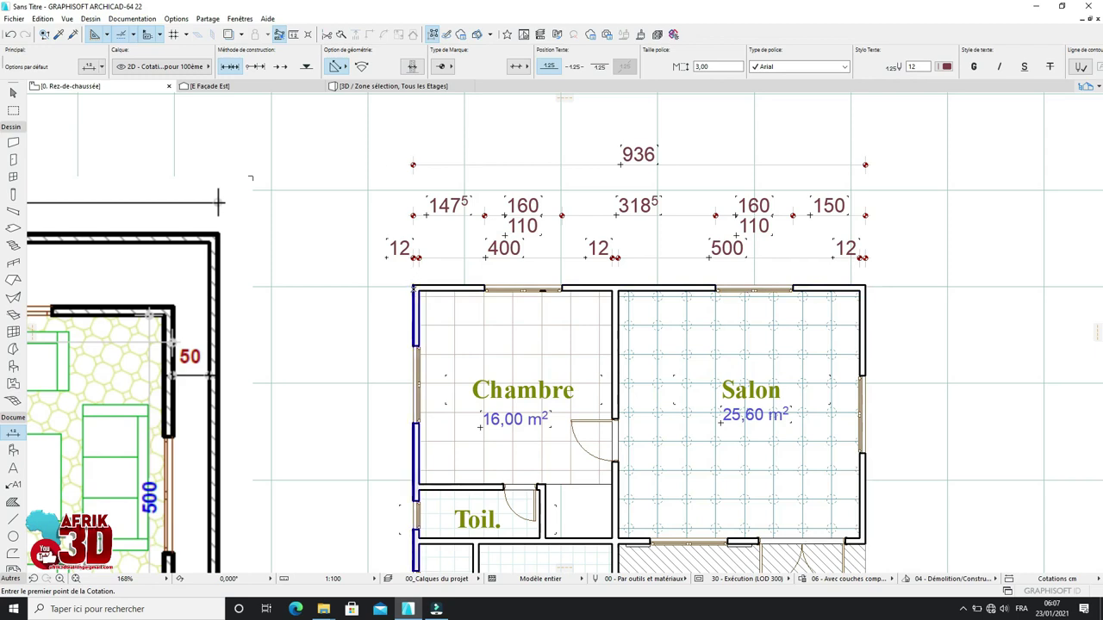
pyautogui.scroll(-1, 543, 265)
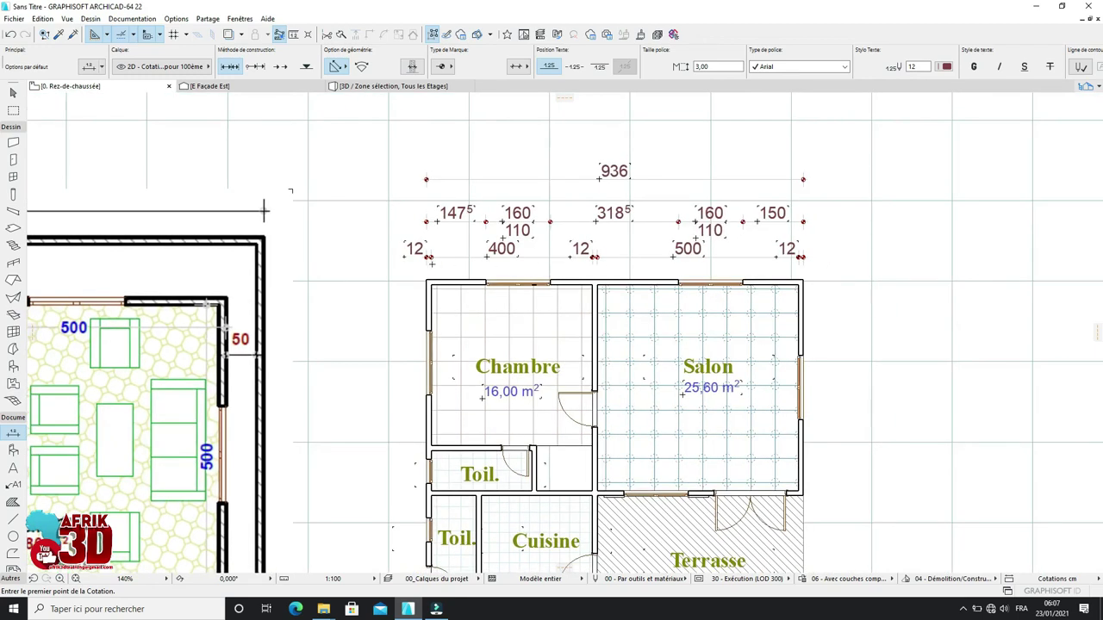
pyautogui.scroll(-3, 774, 275)
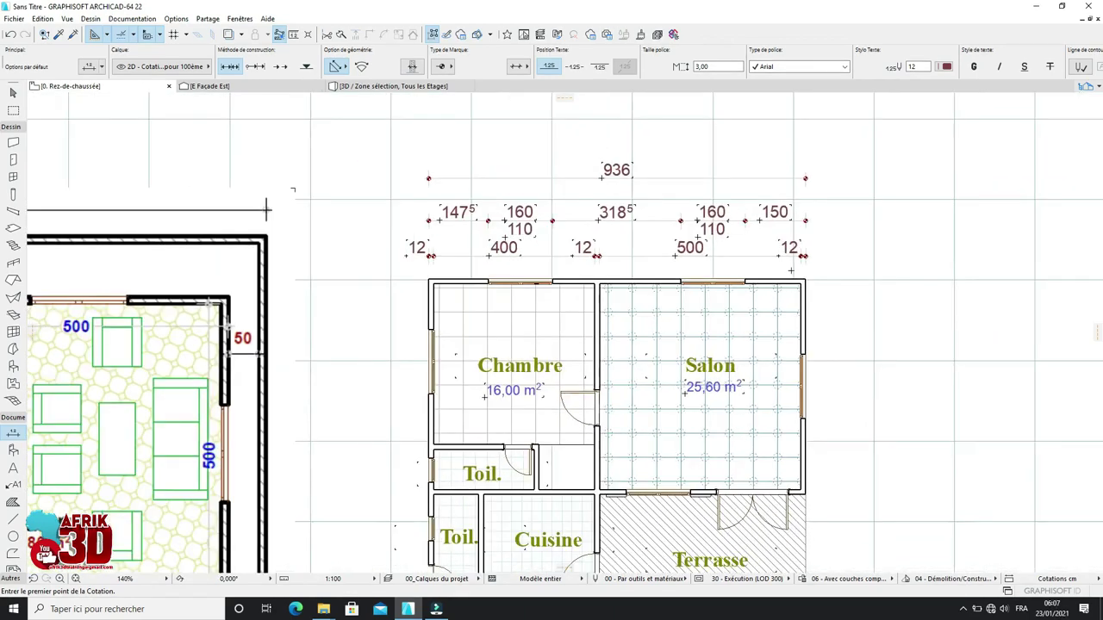
pyautogui.scroll(2, 785, 282)
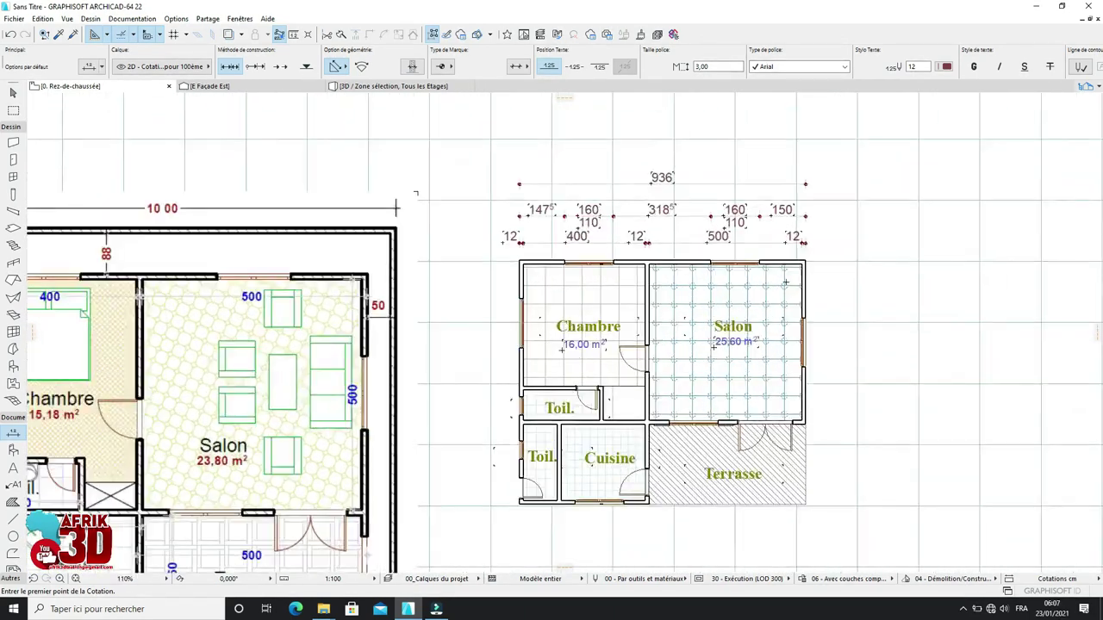
pyautogui.scroll(-1, 569, 267)
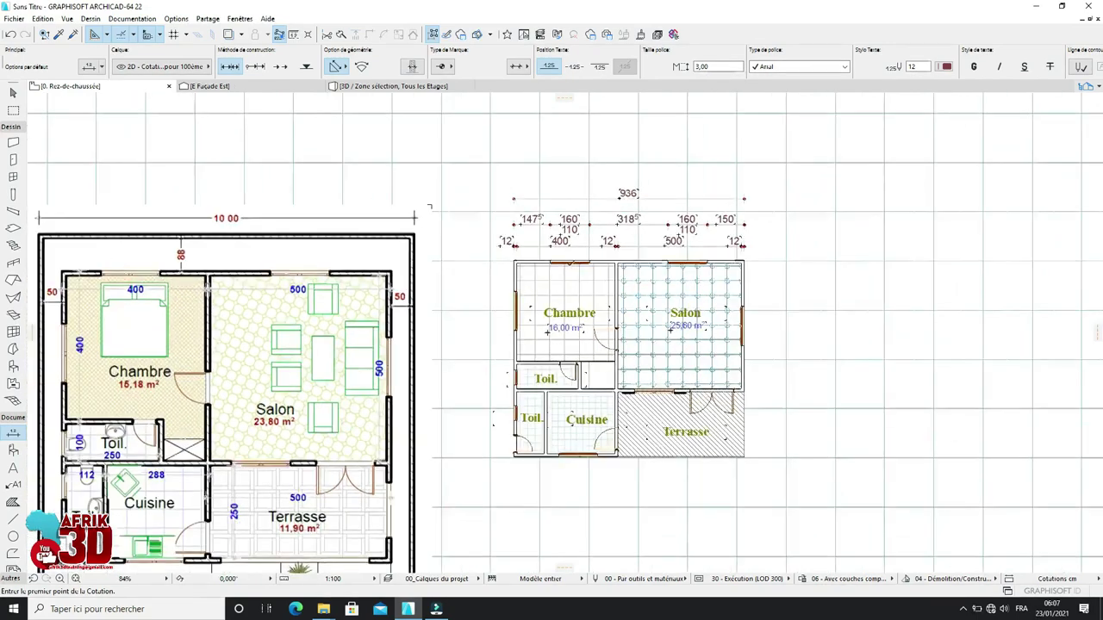
pyautogui.scroll(1, 565, 267)
pyautogui.scroll(-1, 562, 268)
pyautogui.scroll(2, 740, 263)
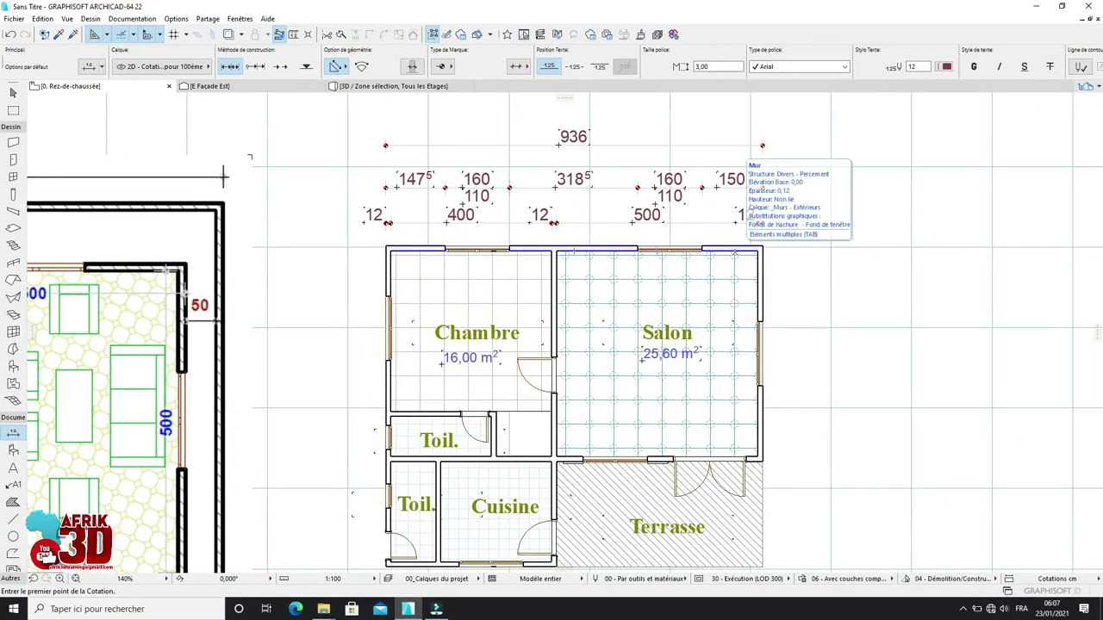
pyautogui.click(734, 249)
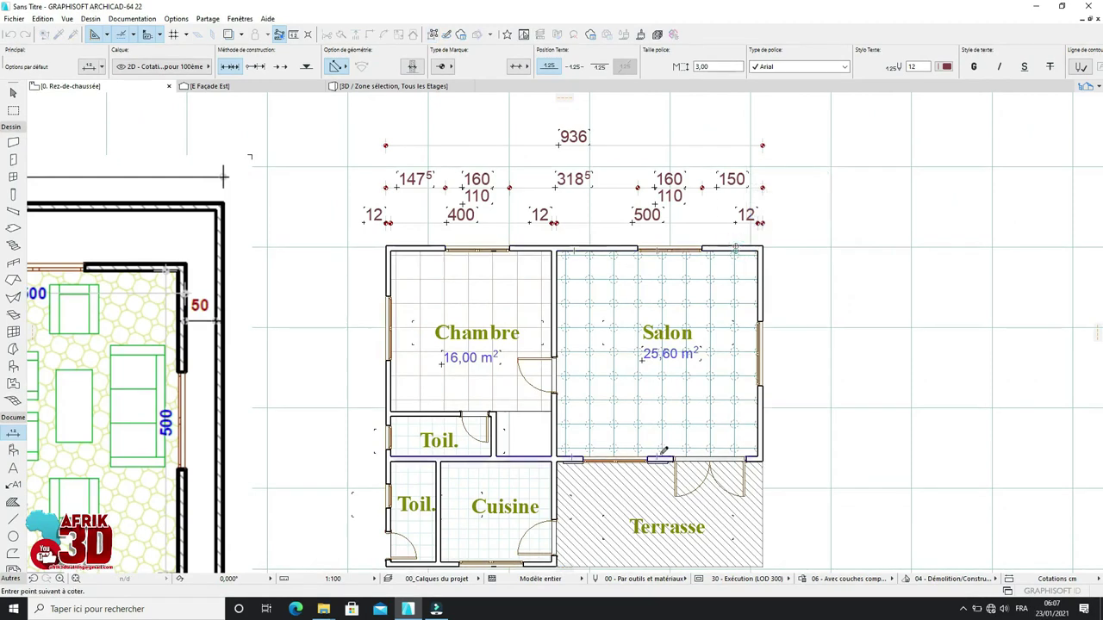
pyautogui.scroll(-3, 668, 450)
pyautogui.scroll(1, 733, 474)
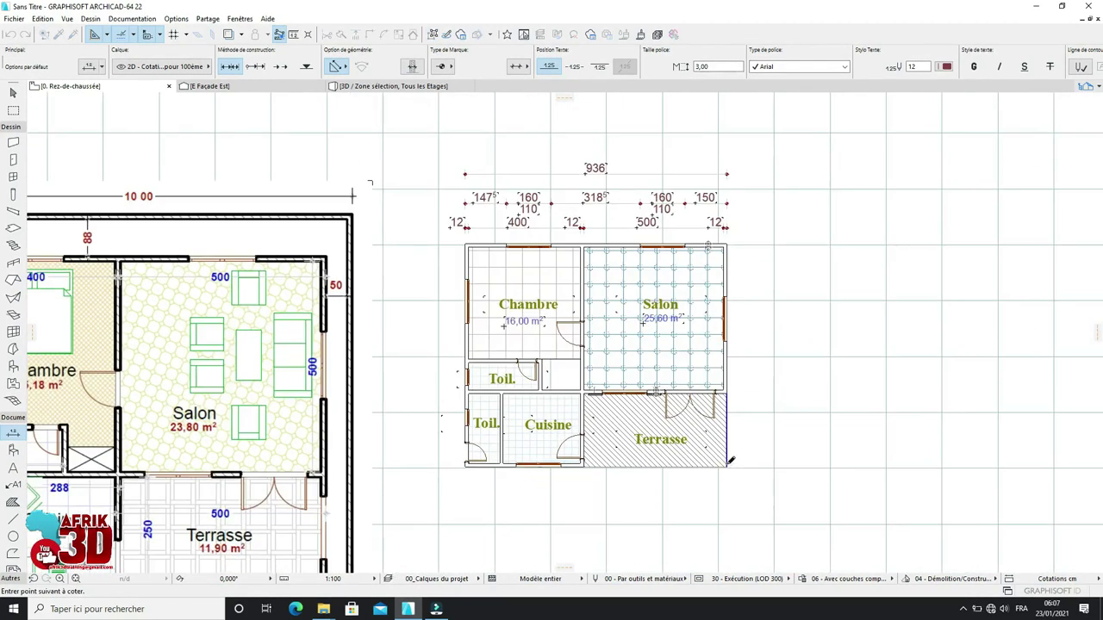
pyautogui.click(570, 461)
pyautogui.doubleClick(746, 365)
pyautogui.click(751, 364)
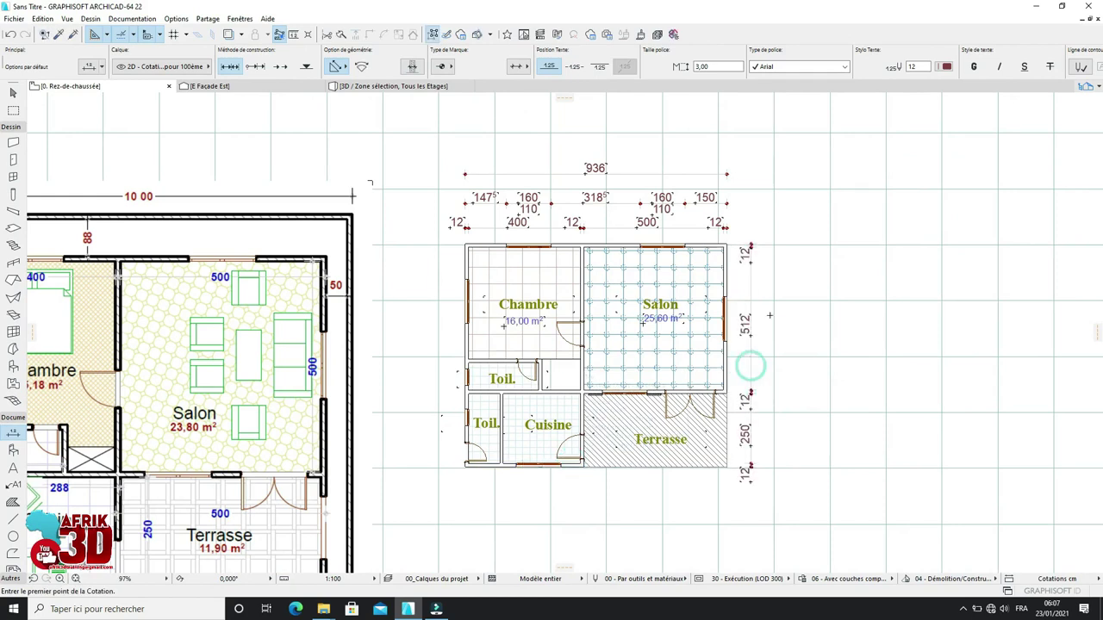
# Step: Add a second vertical dimension chain outside the first, through the upper corner, Salon window edges, Salon lower corner and Terrasse lower corner
pyautogui.scroll(1, 769, 314)
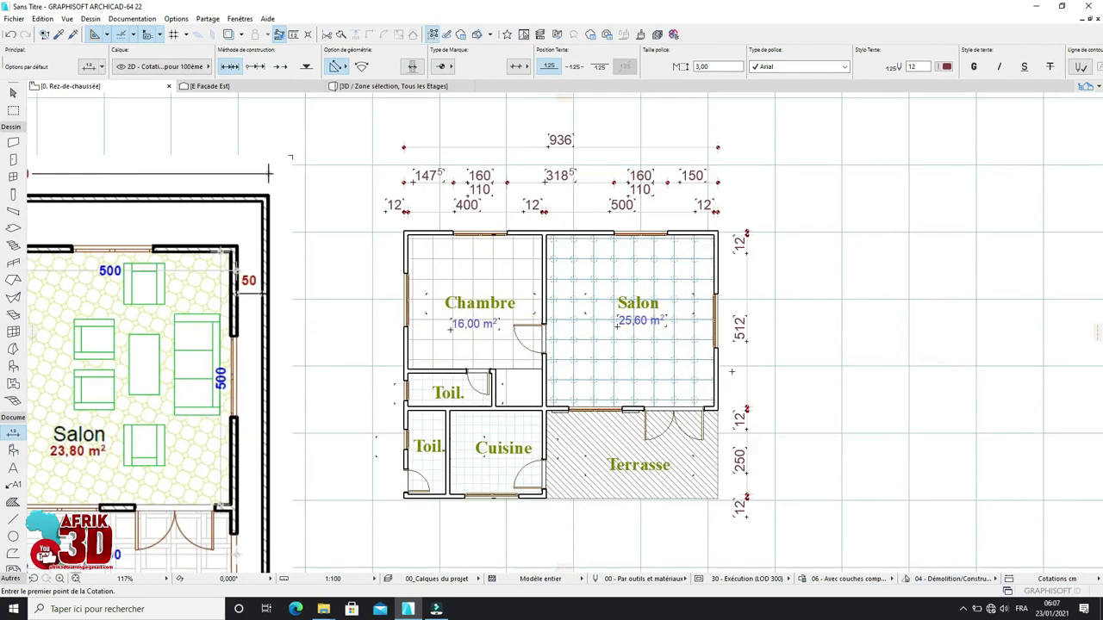
pyautogui.scroll(1, 719, 319)
pyautogui.click(717, 214)
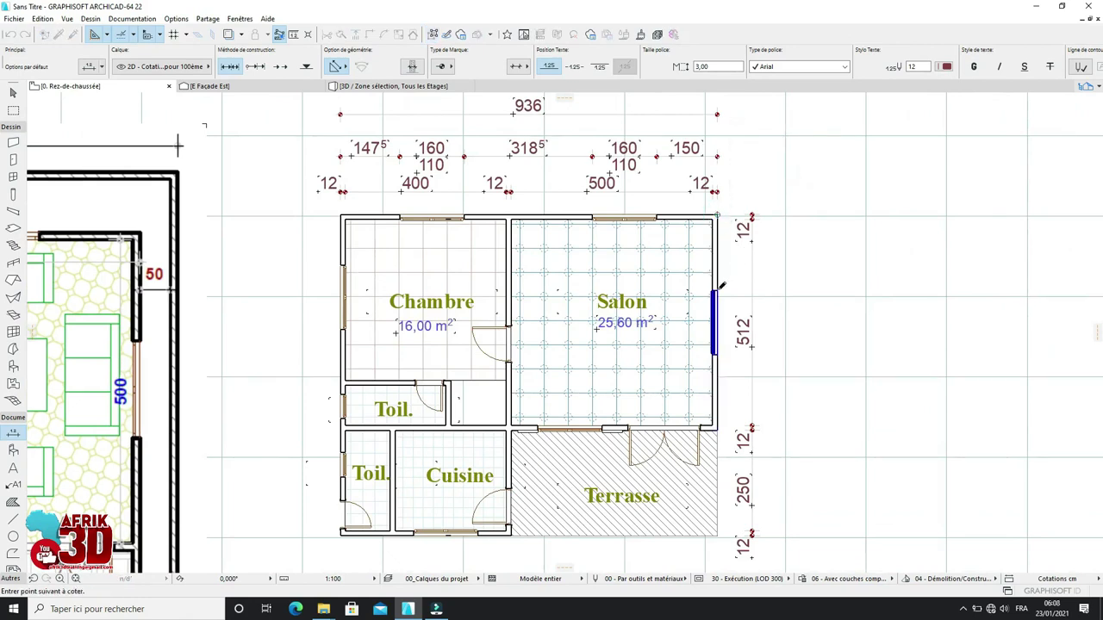
pyautogui.scroll(6, 722, 286)
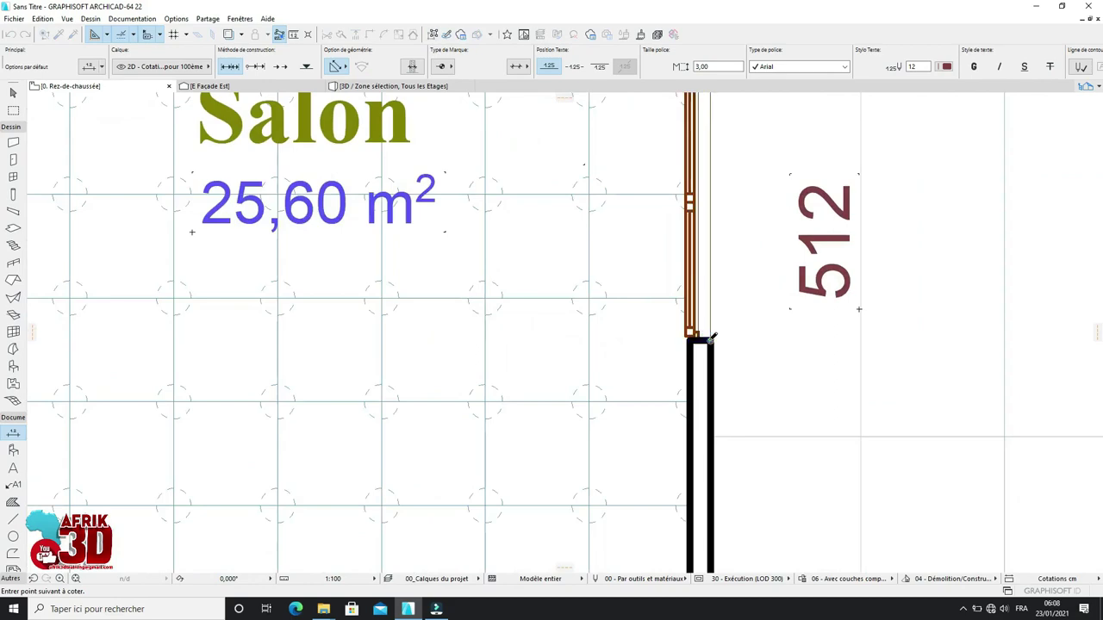
pyautogui.scroll(-6, 712, 338)
pyautogui.scroll(5, 714, 388)
pyautogui.click(715, 388)
pyautogui.scroll(-4, 729, 431)
pyautogui.scroll(5, 735, 445)
pyautogui.click(735, 445)
pyautogui.scroll(-2, 736, 446)
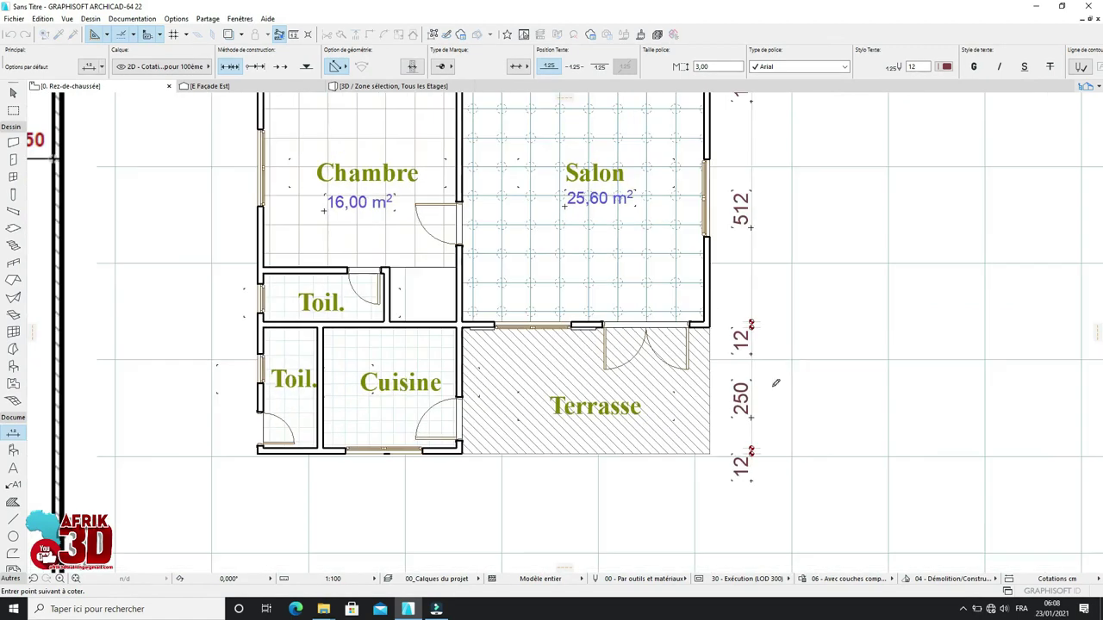
pyautogui.click(793, 322)
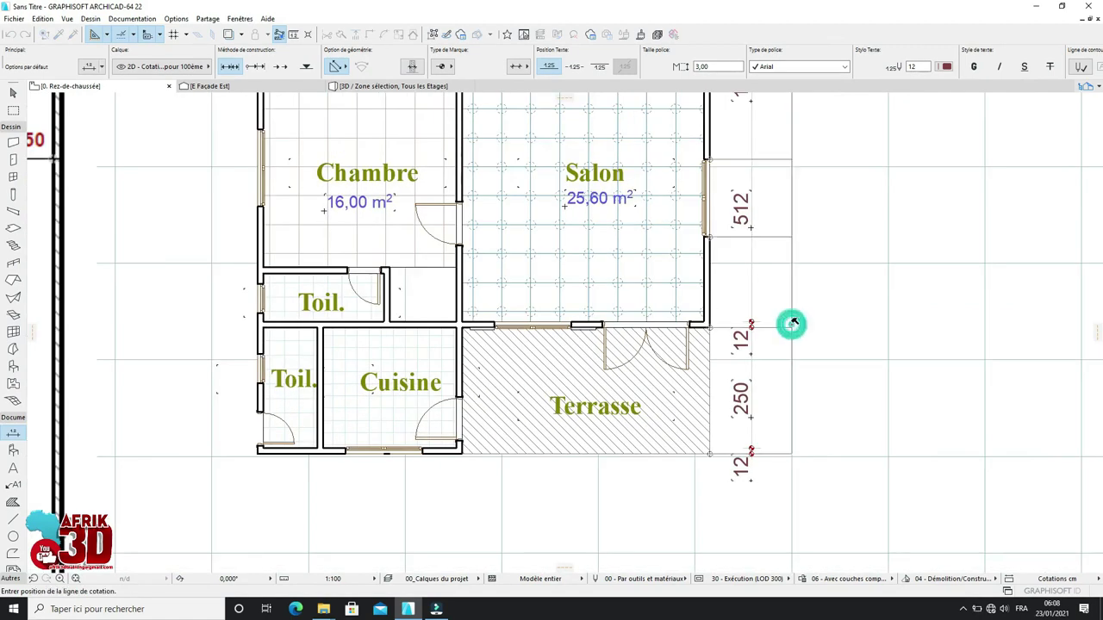
# Step: Dimension the overall depth from the Salon's upper outer corner to the Terrasse's lower corner, placing the line outside the vertical window chain
pyautogui.scroll(-1, 757, 282)
pyautogui.scroll(1, 758, 282)
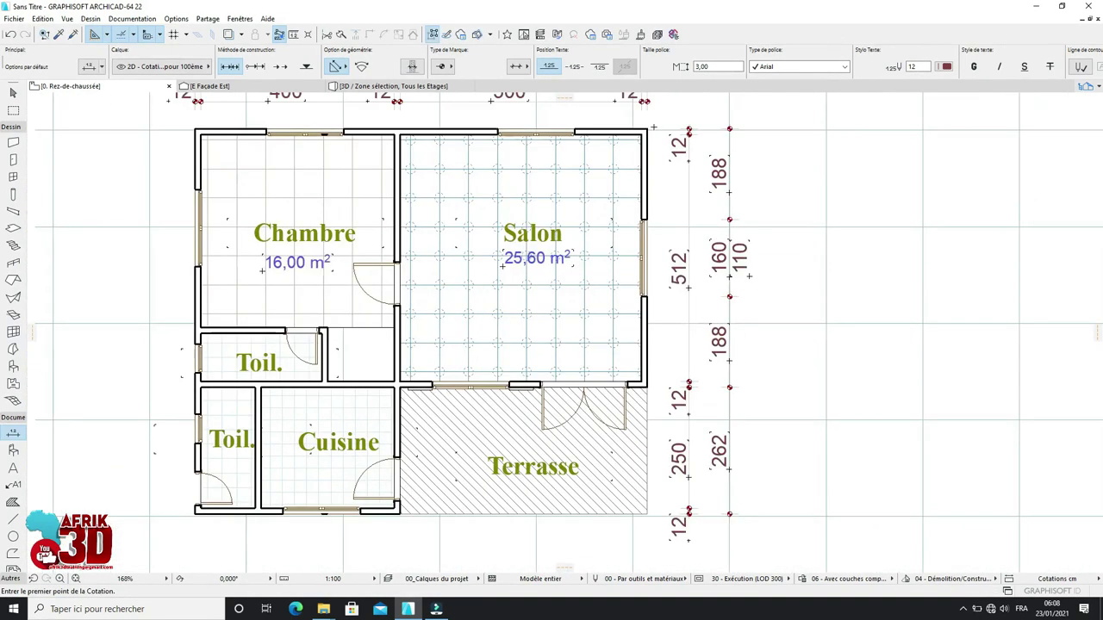
pyautogui.click(653, 127)
pyautogui.scroll(-1, 653, 127)
pyautogui.scroll(1, 666, 422)
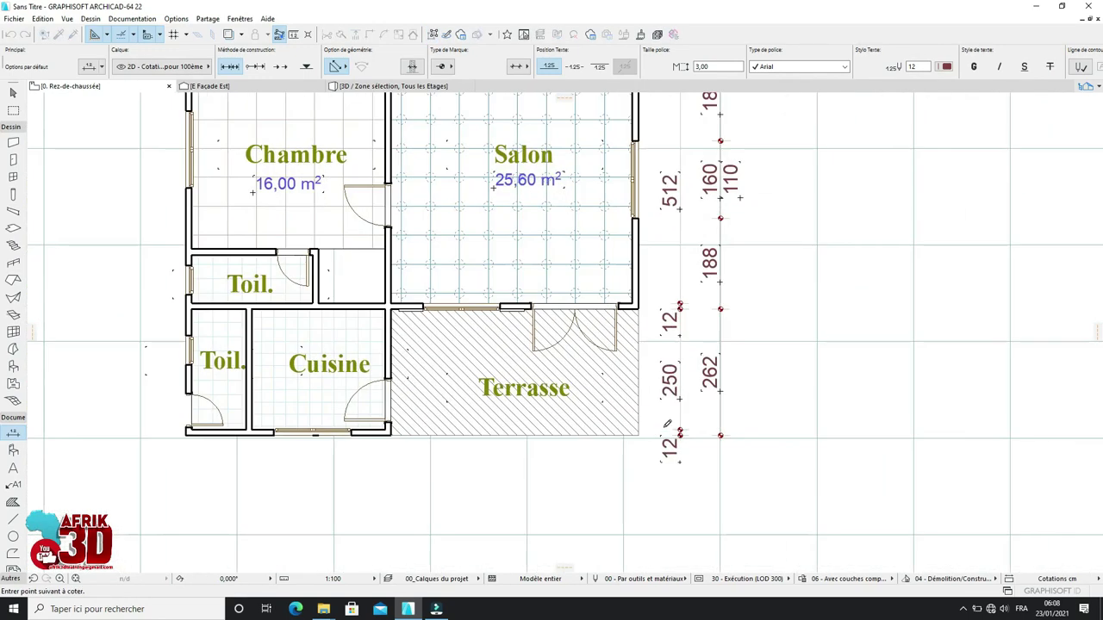
pyautogui.scroll(-1, 644, 429)
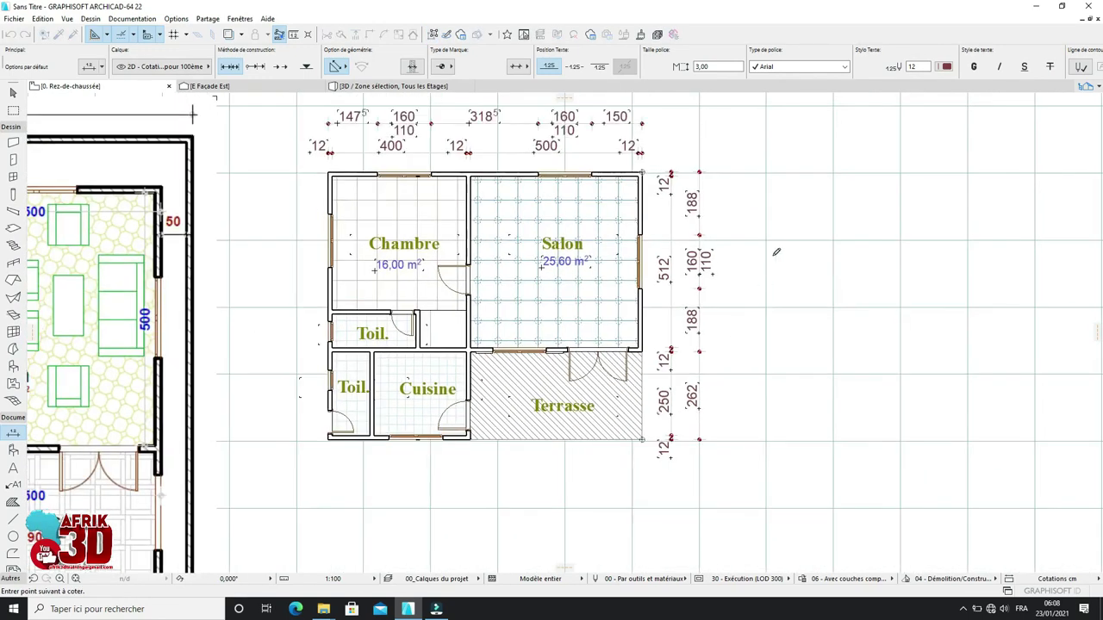
pyautogui.scroll(1, 778, 247)
pyautogui.doubleClick(720, 309)
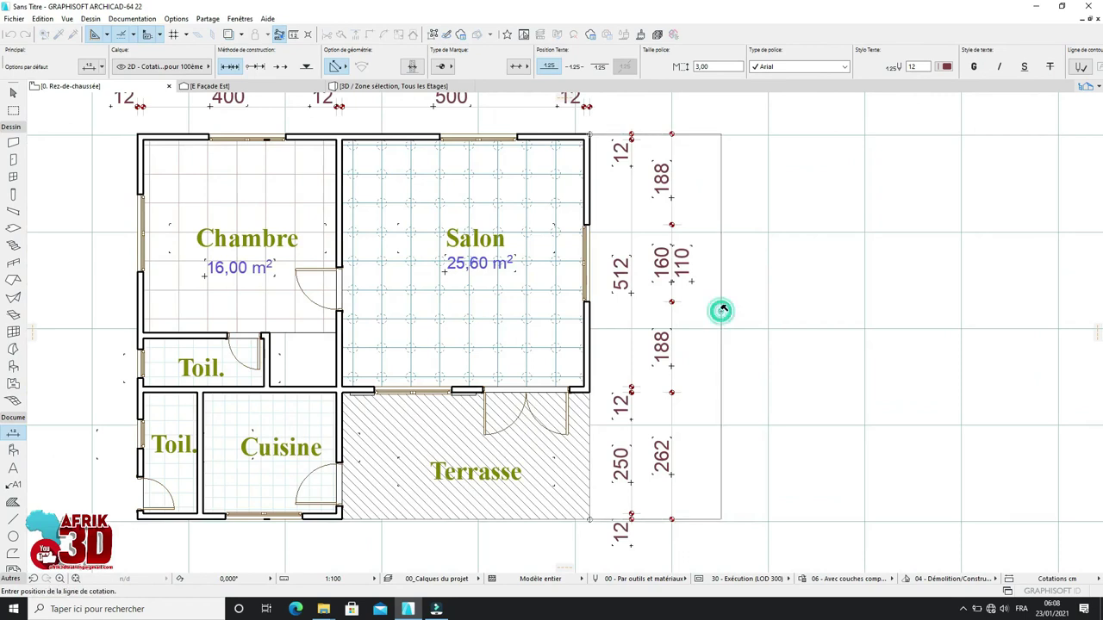
pyautogui.click(720, 308)
pyautogui.scroll(-2, 753, 297)
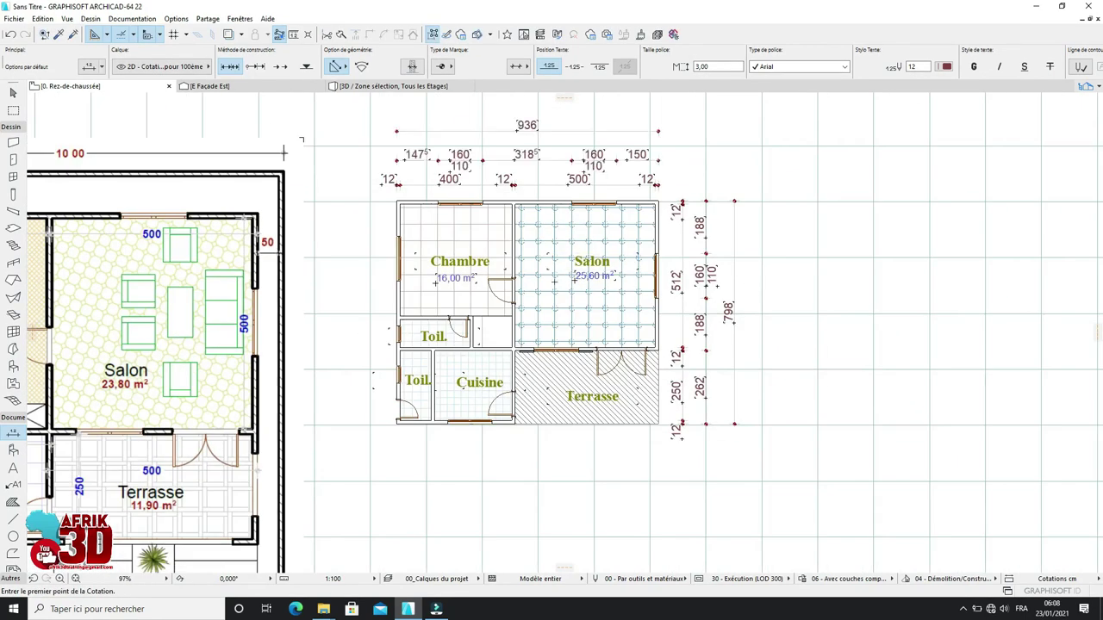
# Step: Select all six dimension chains, change their text pen to 6 (blue), and deselect them
pyautogui.scroll(-2, 777, 283)
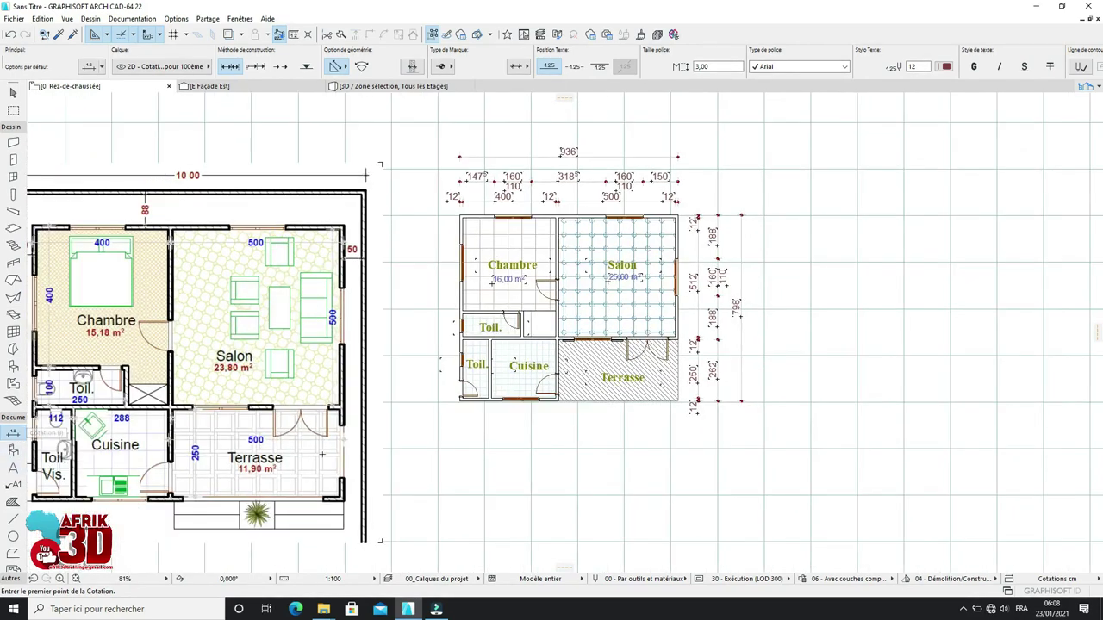
pyautogui.hotkey('ctrl', 'a')
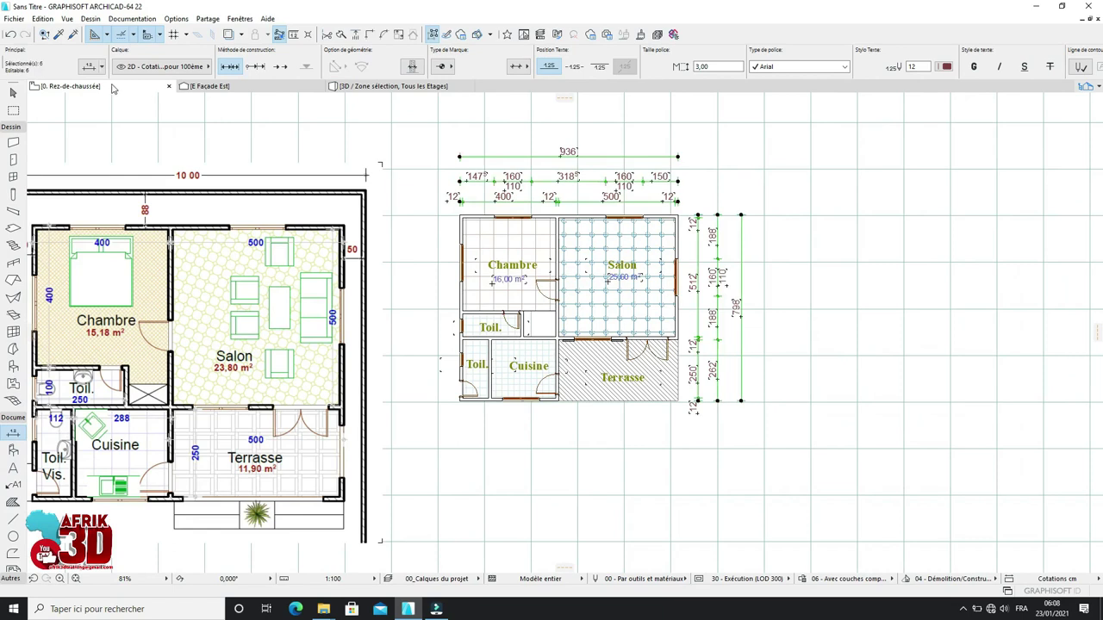
pyautogui.click(89, 66)
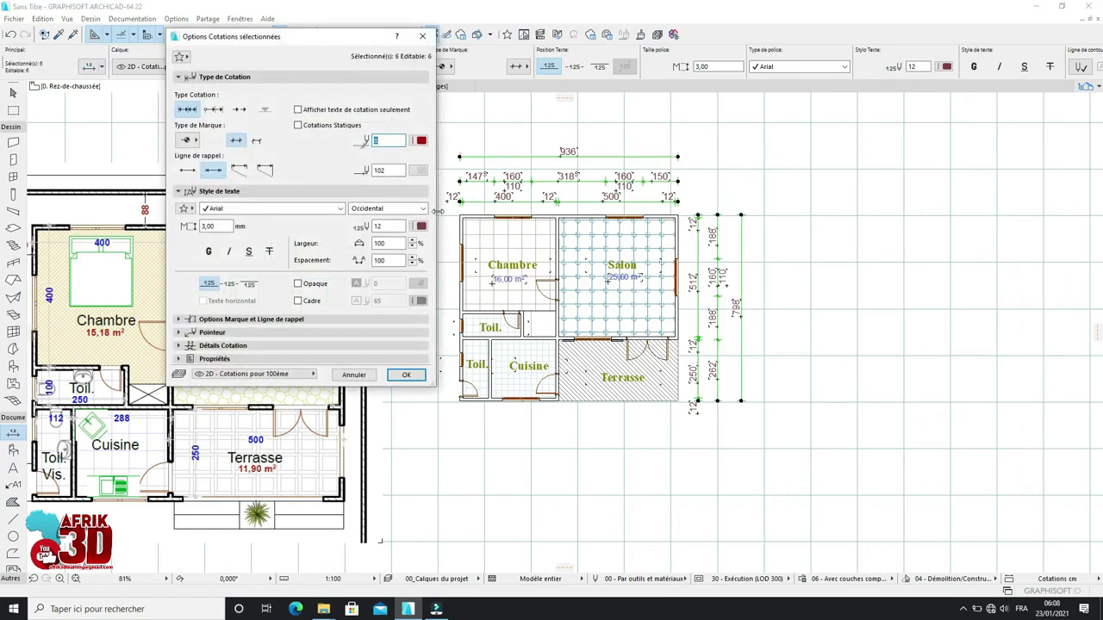
pyautogui.click(420, 226)
pyautogui.click(485, 225)
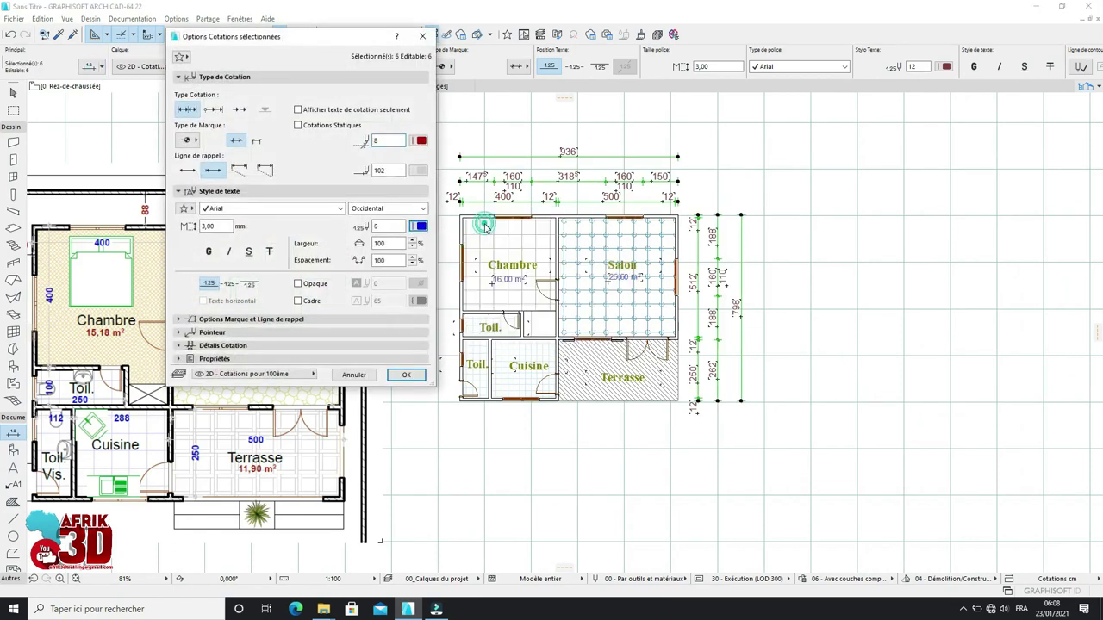
pyautogui.click(406, 374)
pyautogui.press('Escape')
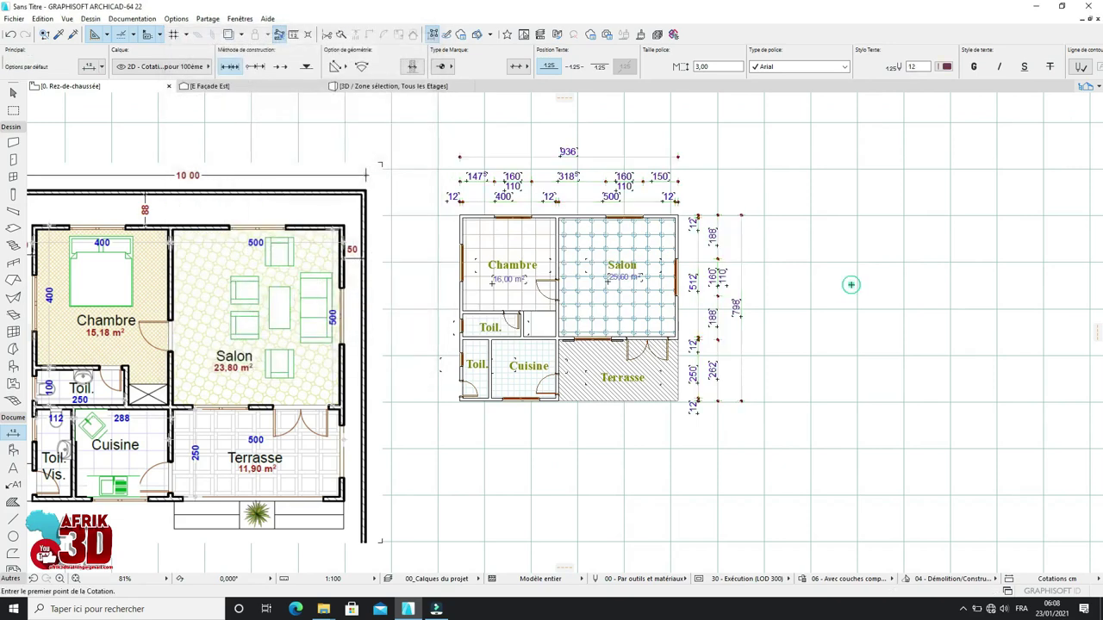
# Step: Review the dimension chains around the house against the reference plan
pyautogui.scroll(2, 625, 184)
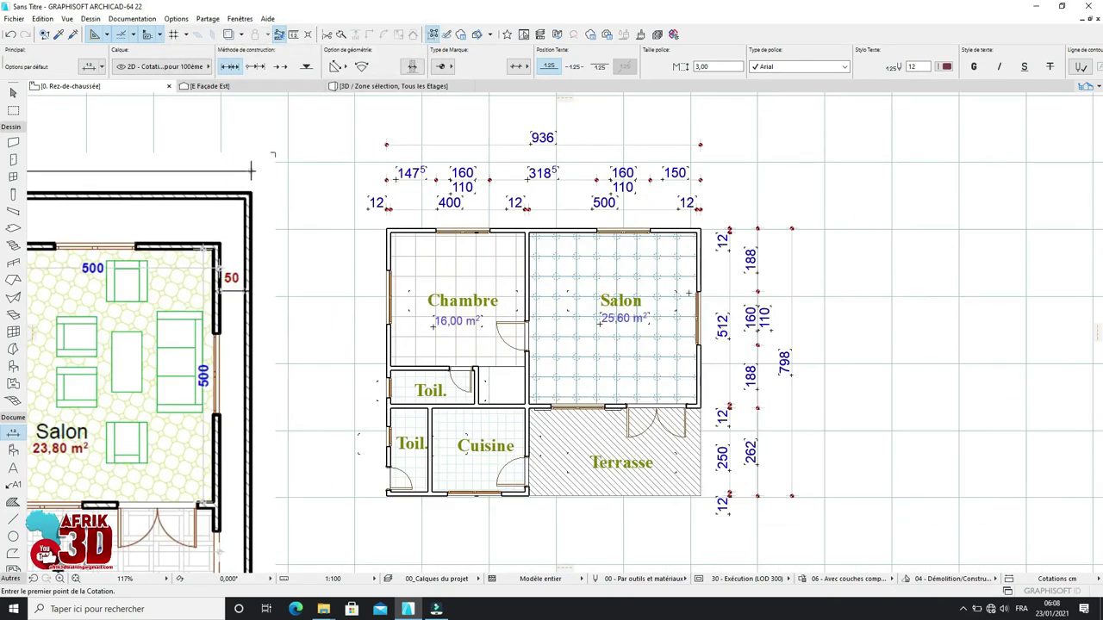
pyautogui.scroll(-3, 729, 271)
pyautogui.scroll(3, 597, 379)
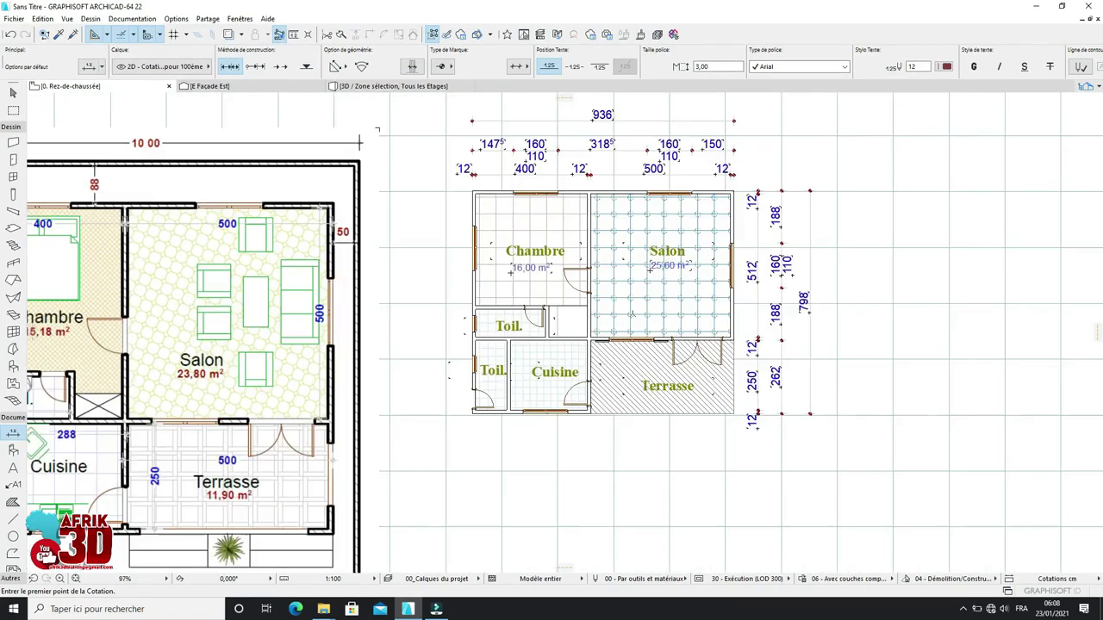
pyautogui.scroll(1, 597, 379)
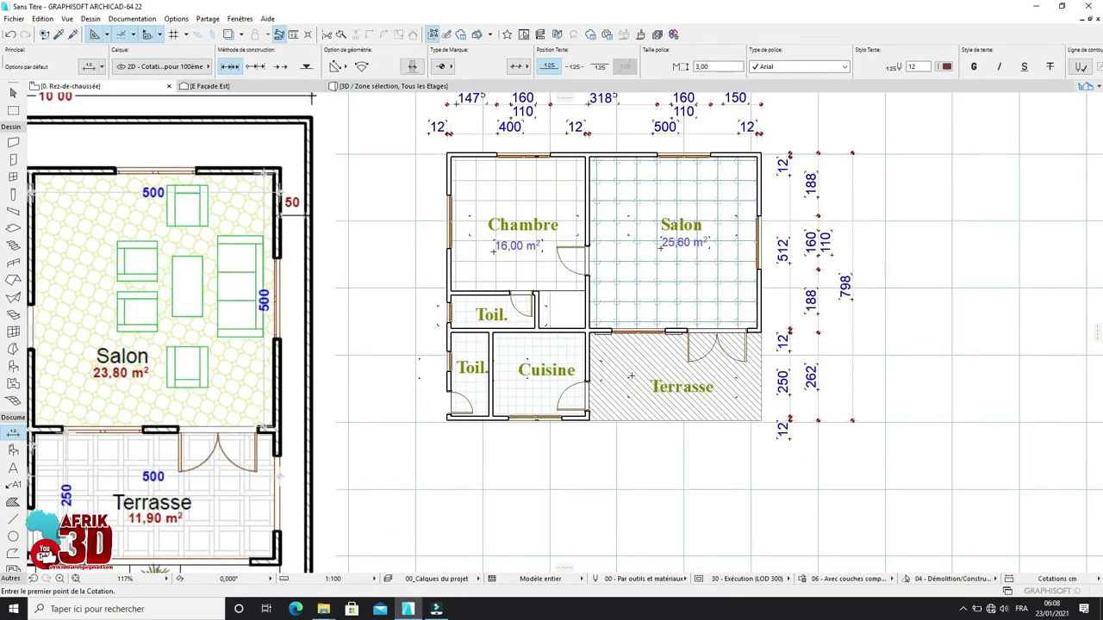
pyautogui.scroll(-2, 678, 417)
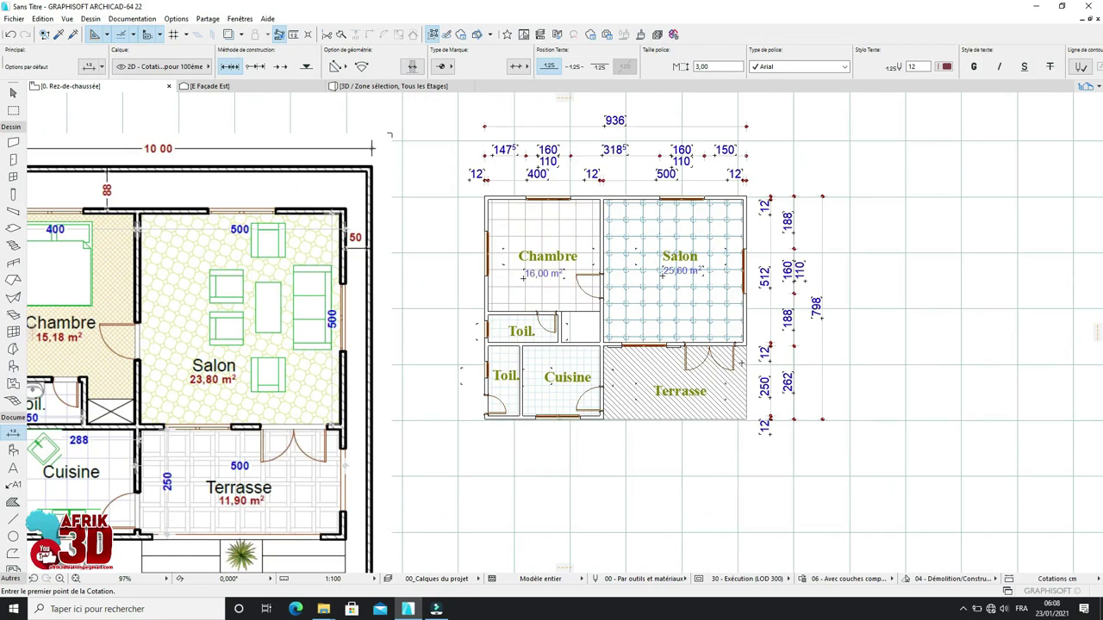
pyautogui.scroll(2, 740, 363)
pyautogui.scroll(-2, 737, 347)
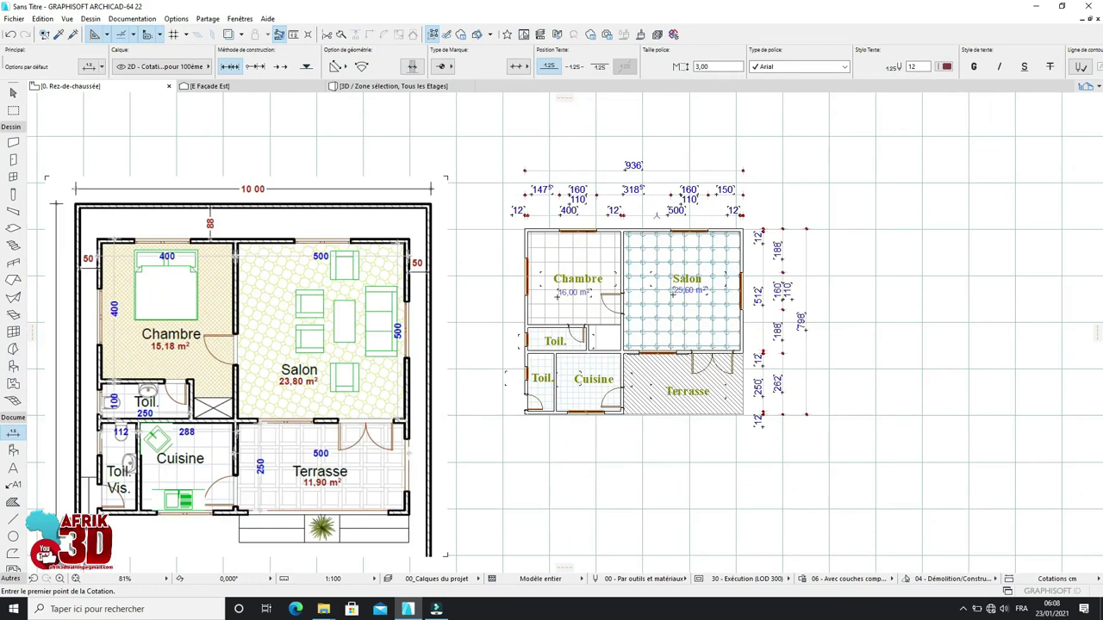
pyautogui.scroll(1, 657, 215)
pyautogui.scroll(1, 803, 297)
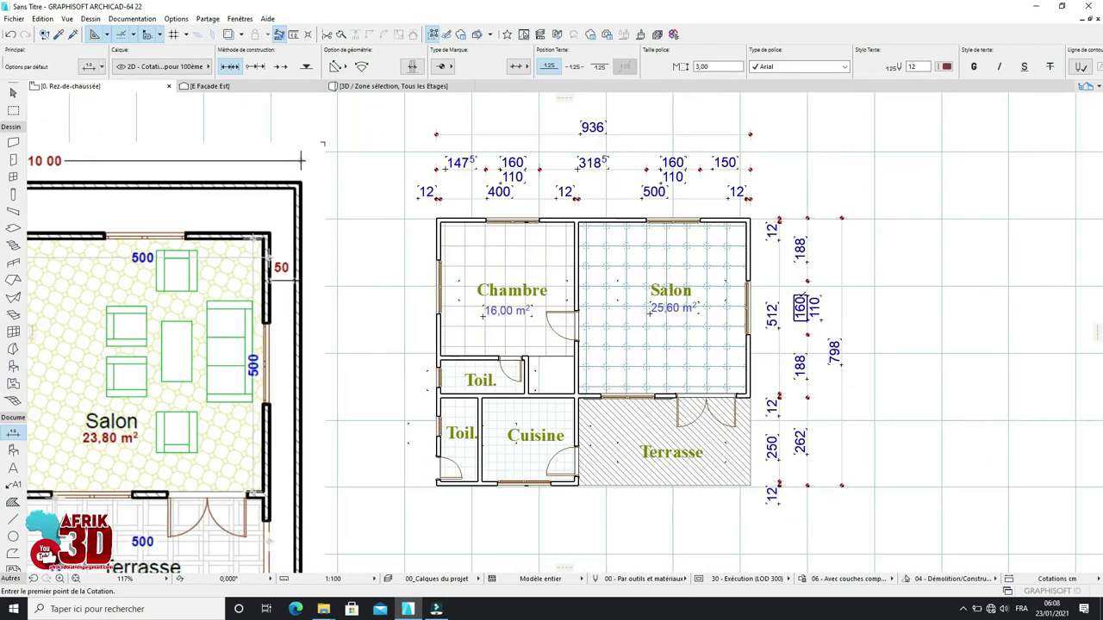
pyautogui.scroll(-2, 787, 286)
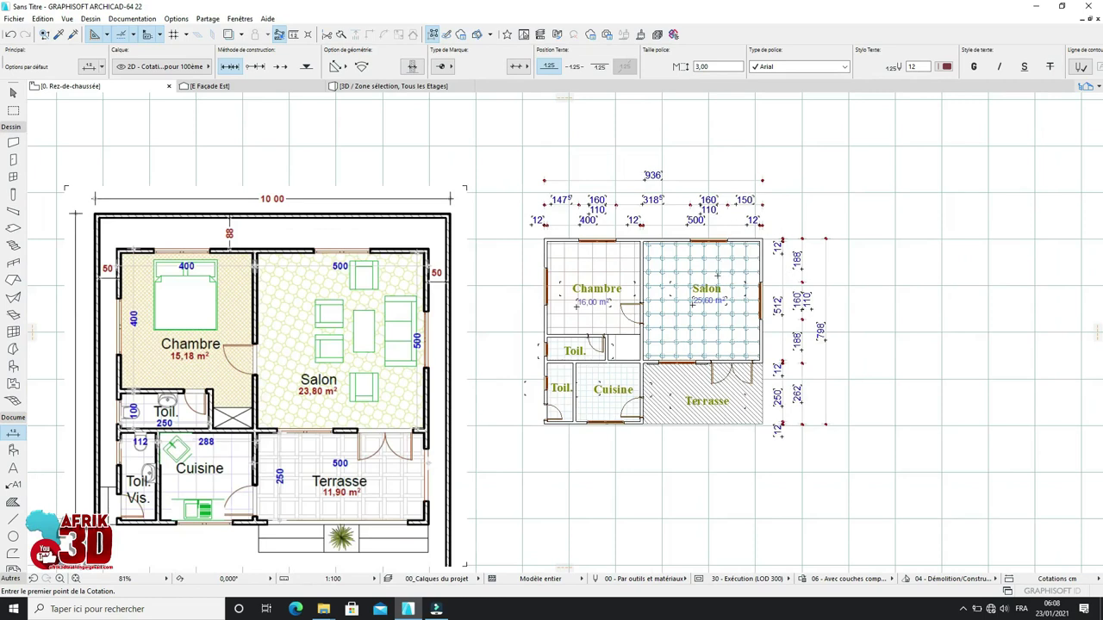
pyautogui.scroll(1, 714, 284)
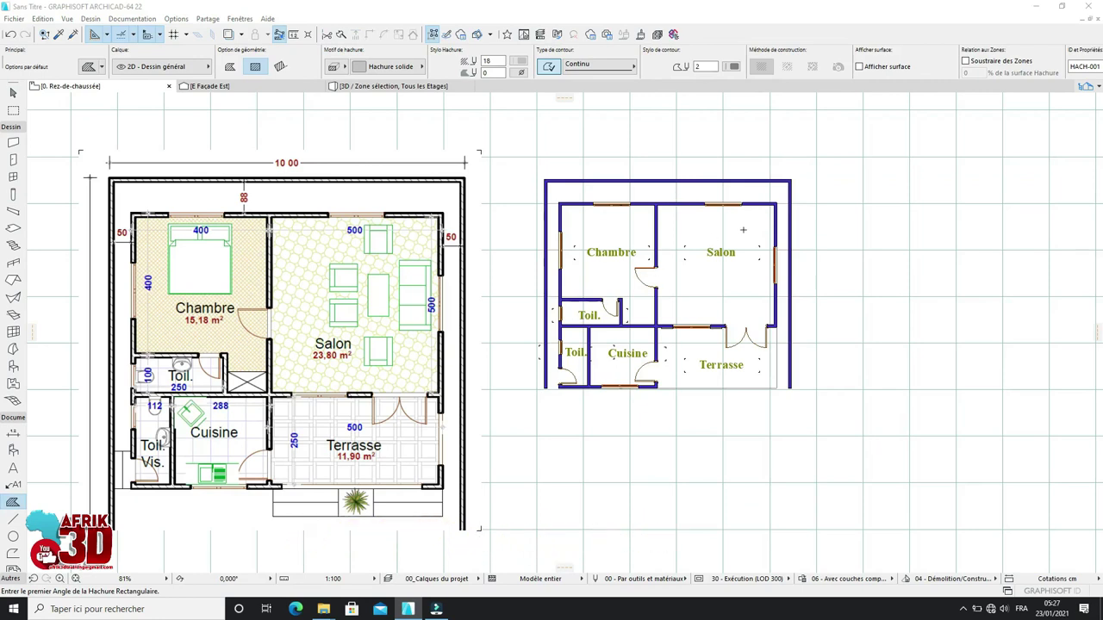
# Step: Open the default settings of the Hatch tool, keeping the settings dialog clear of the house plan
pyautogui.scroll(2, 743, 230)
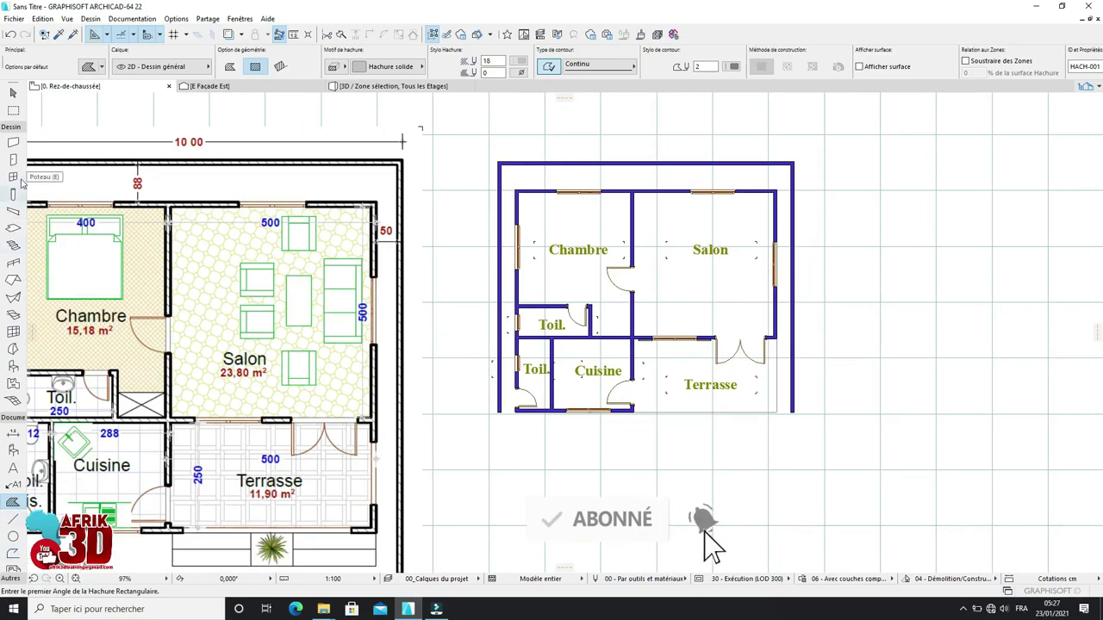
pyautogui.click(11, 126)
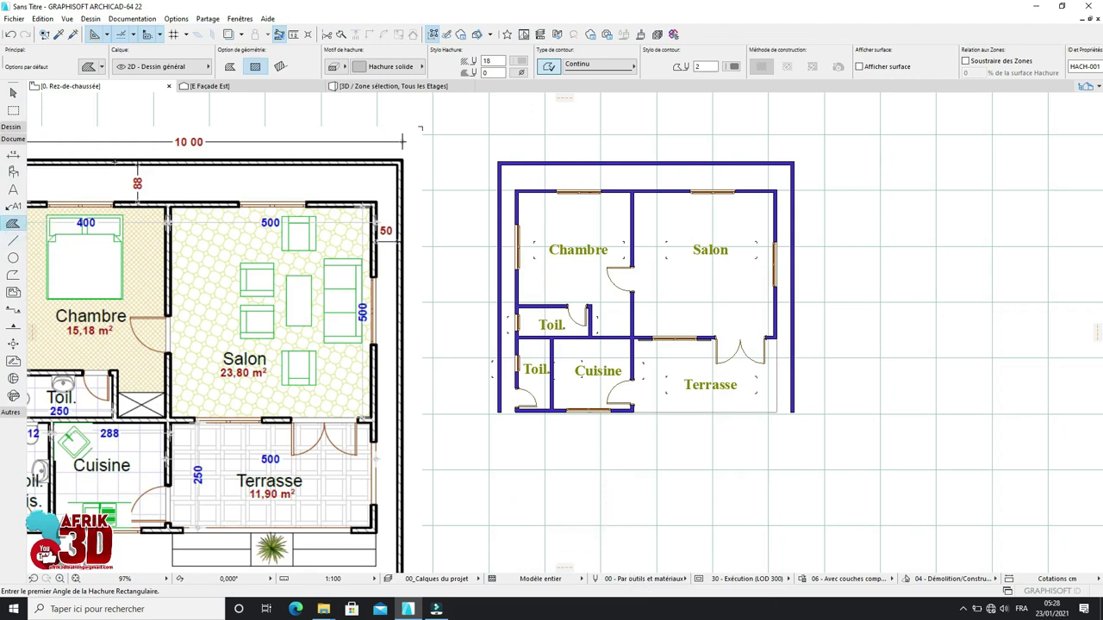
pyautogui.hotkey('ctrl', 't')
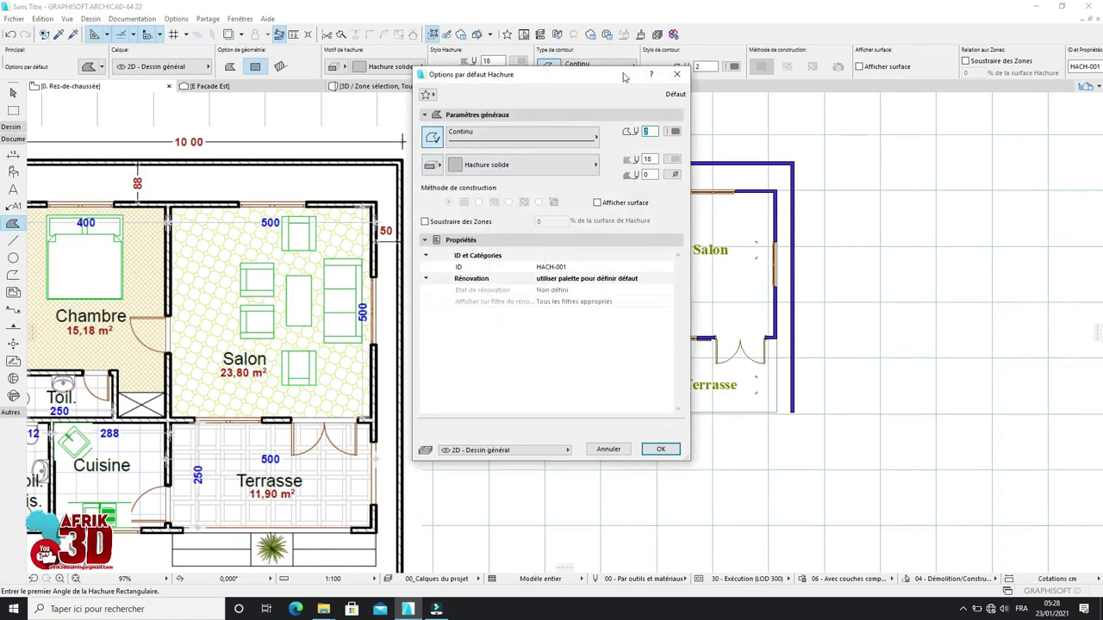
pyautogui.moveTo(608, 82); pyautogui.dragTo(318, 97)
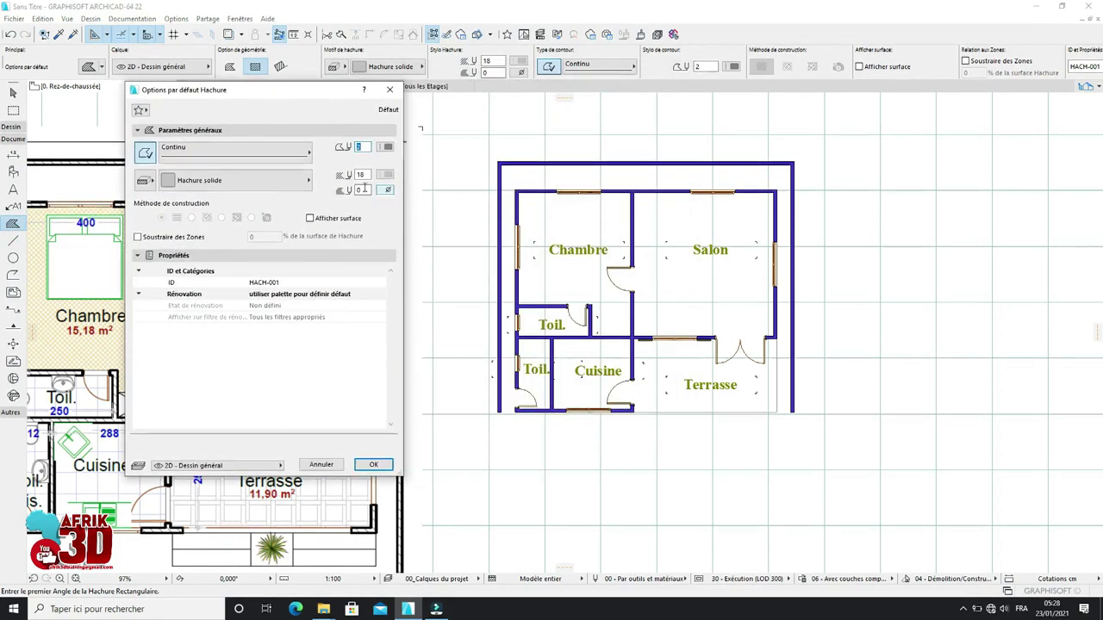
# Step: Examine the general parameters and the ID and renovation properties in the hatch default settings
pyautogui.click(137, 131)
pyautogui.click(138, 159)
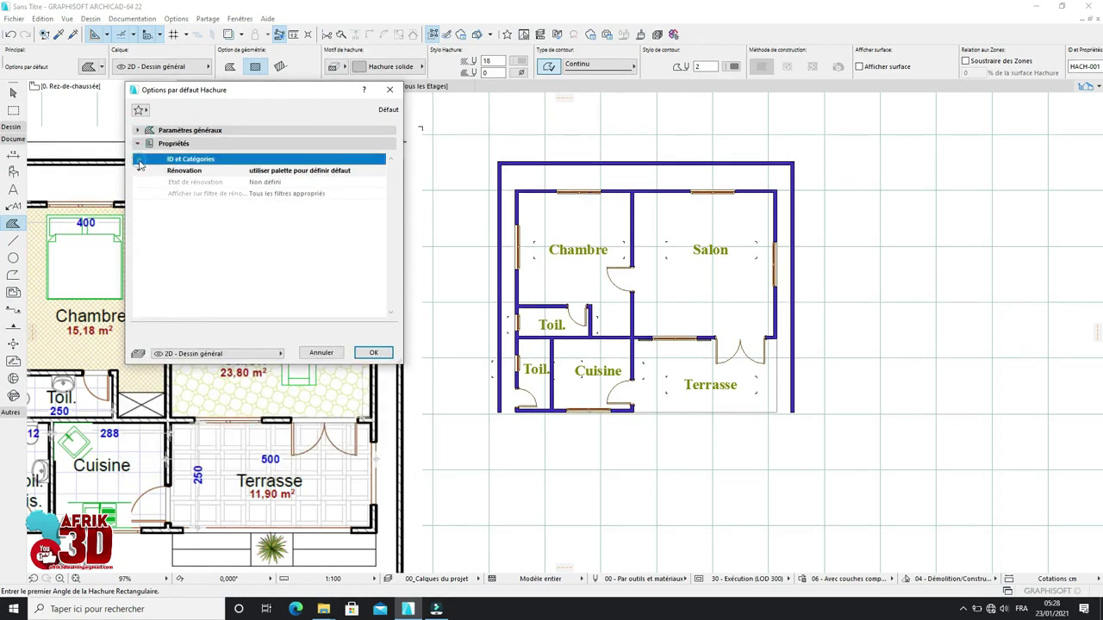
pyautogui.click(139, 169)
pyautogui.click(137, 160)
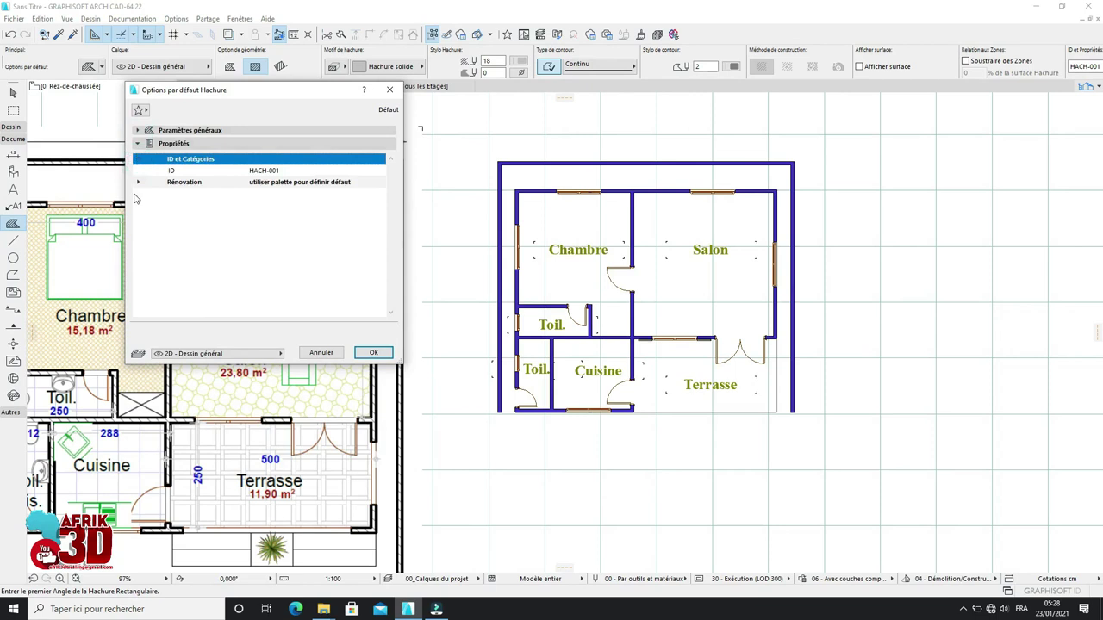
pyautogui.click(139, 182)
pyautogui.click(138, 160)
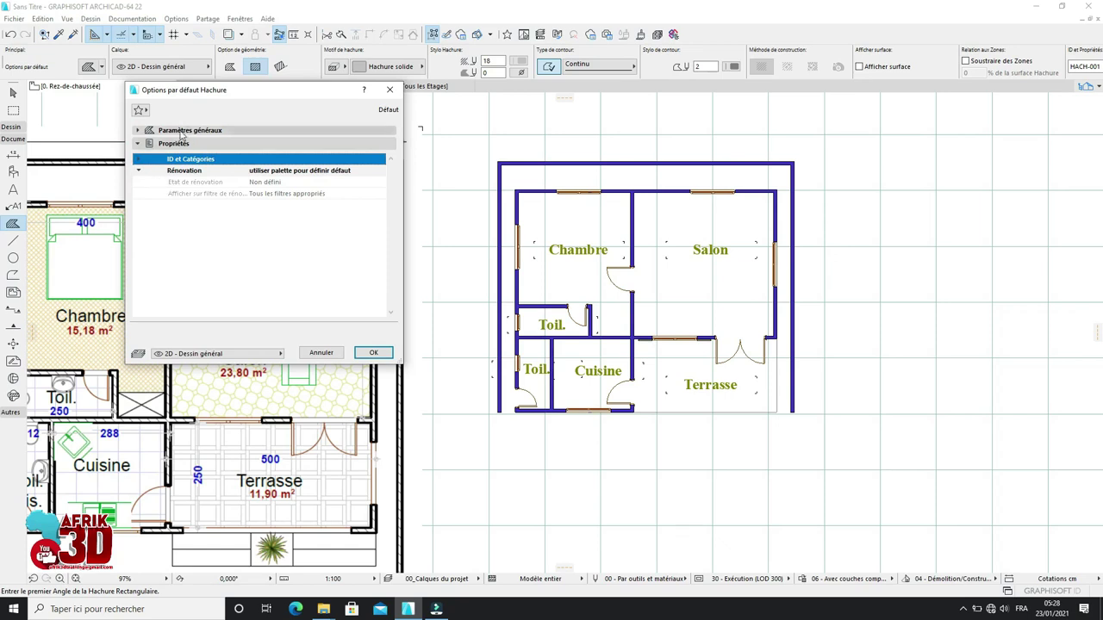
pyautogui.click(138, 131)
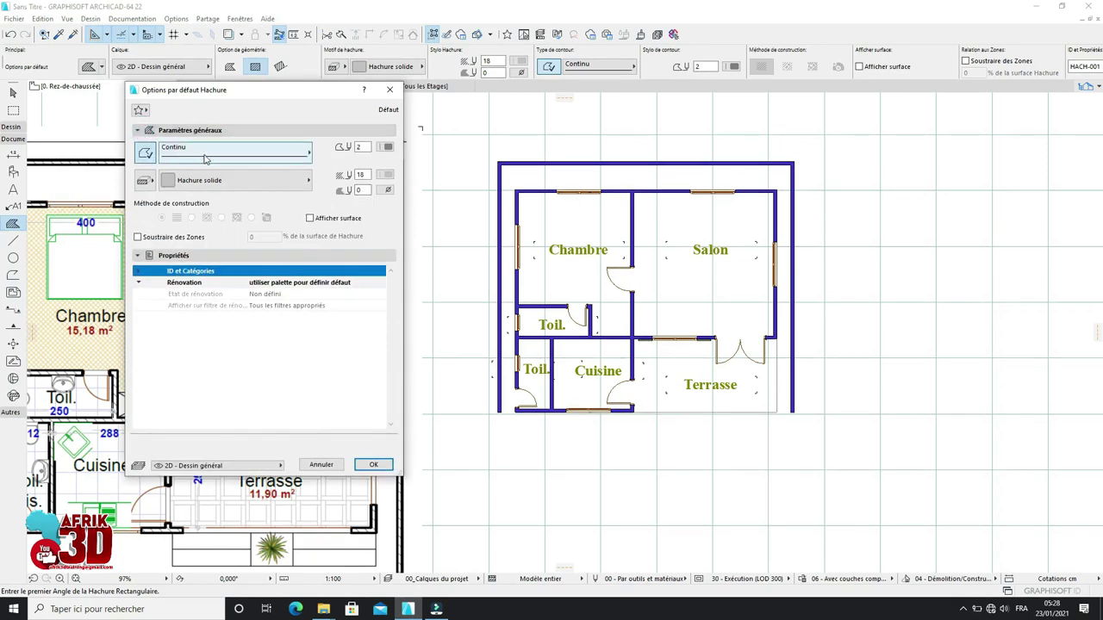
# Step: Try the Fantôme line type for the hatch contour and return it to Continu
pyautogui.click(242, 152)
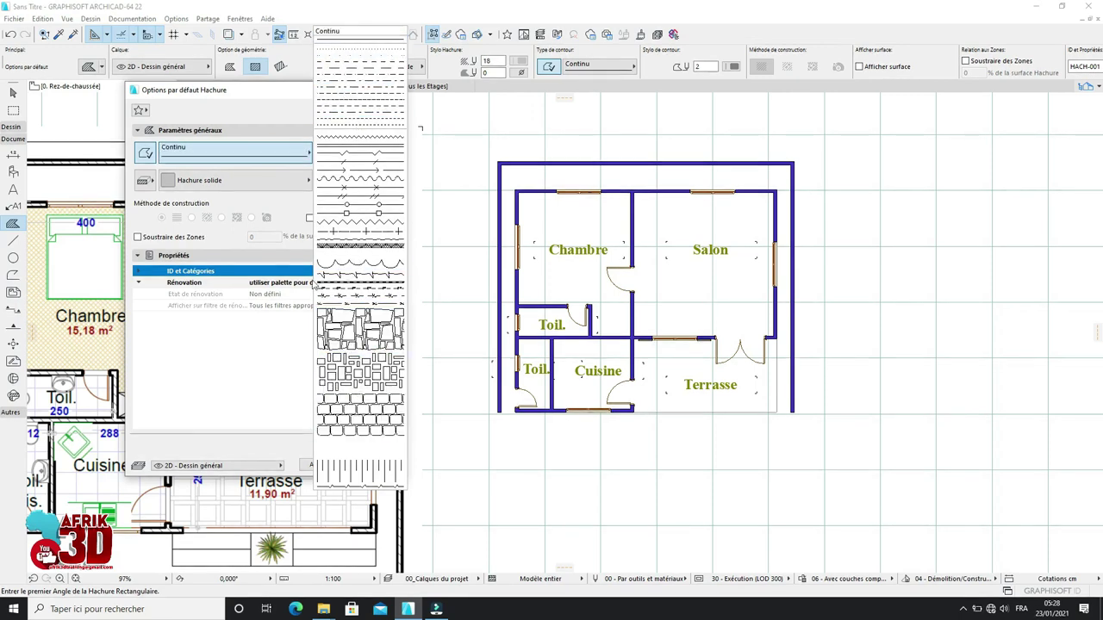
pyautogui.click(291, 155)
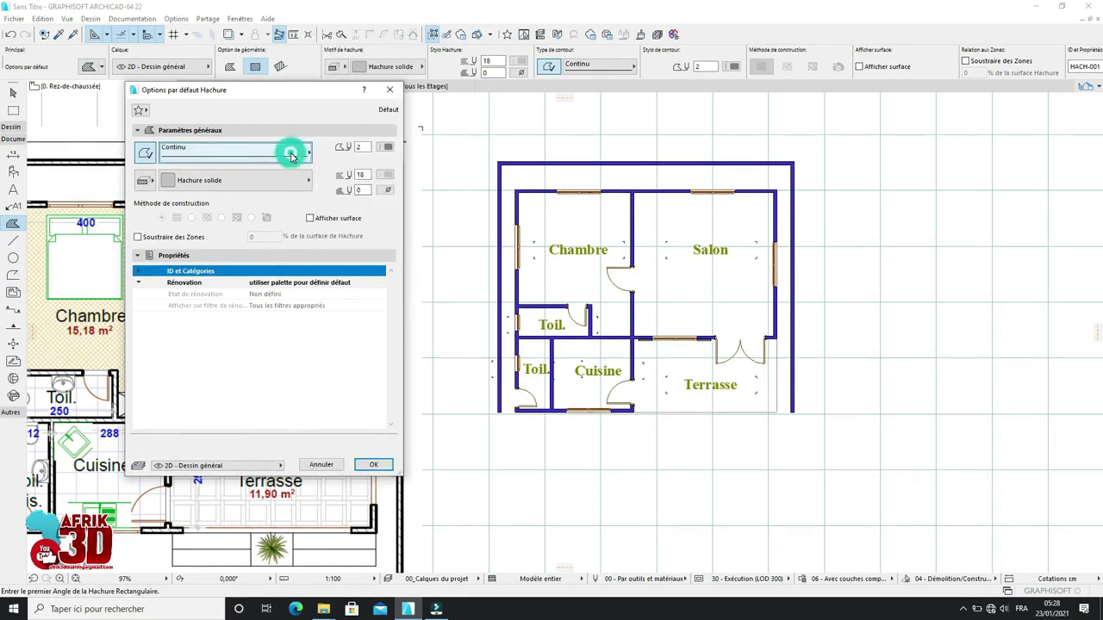
pyautogui.click(295, 156)
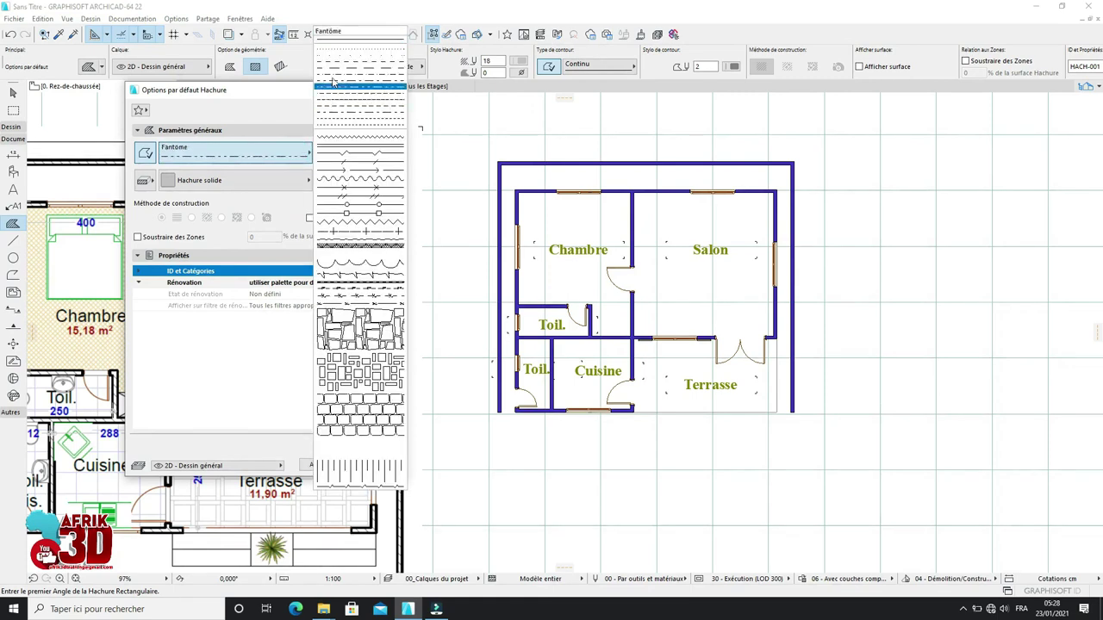
pyautogui.click(334, 41)
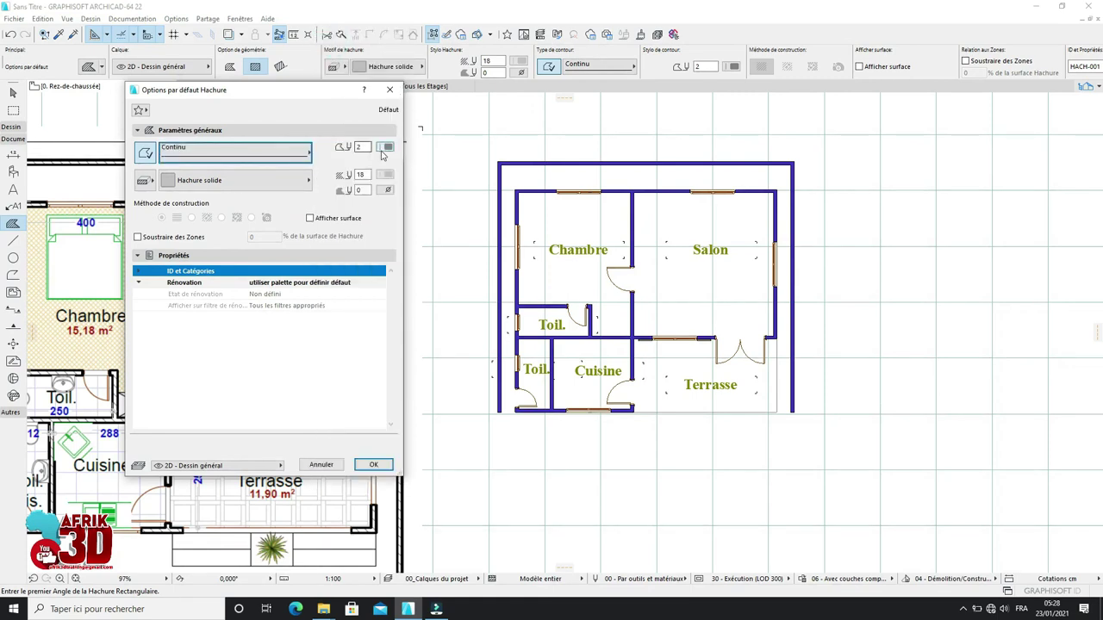
# Step: Set the default hatch contour pen to 1 (black) and the hatch category to Hachure d'esquisse
pyautogui.click(387, 149)
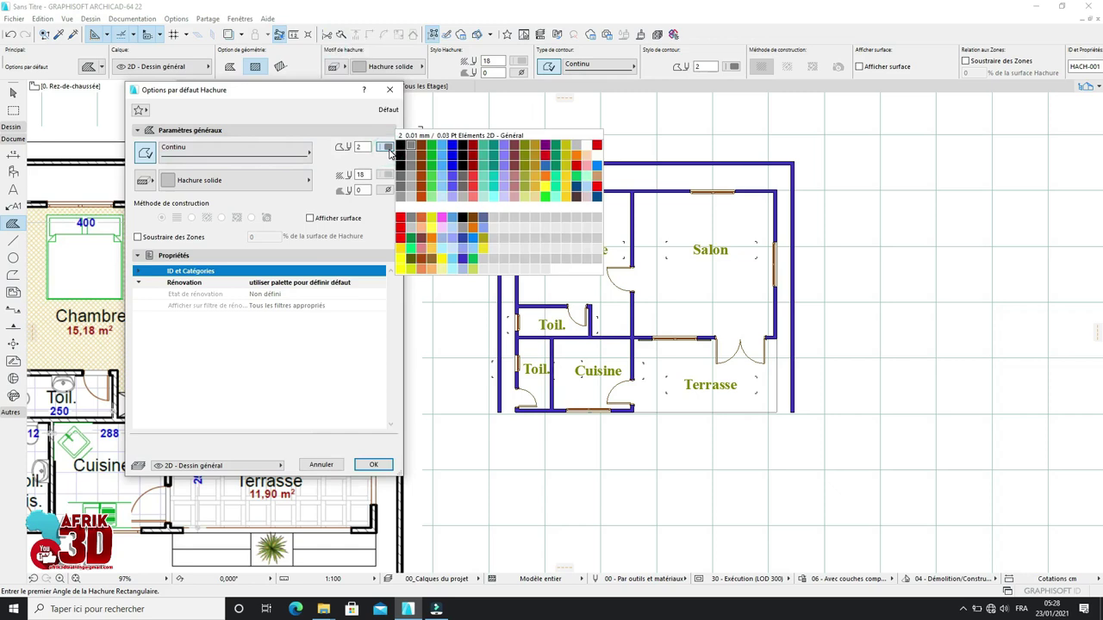
pyautogui.click(400, 152)
pyautogui.click(387, 148)
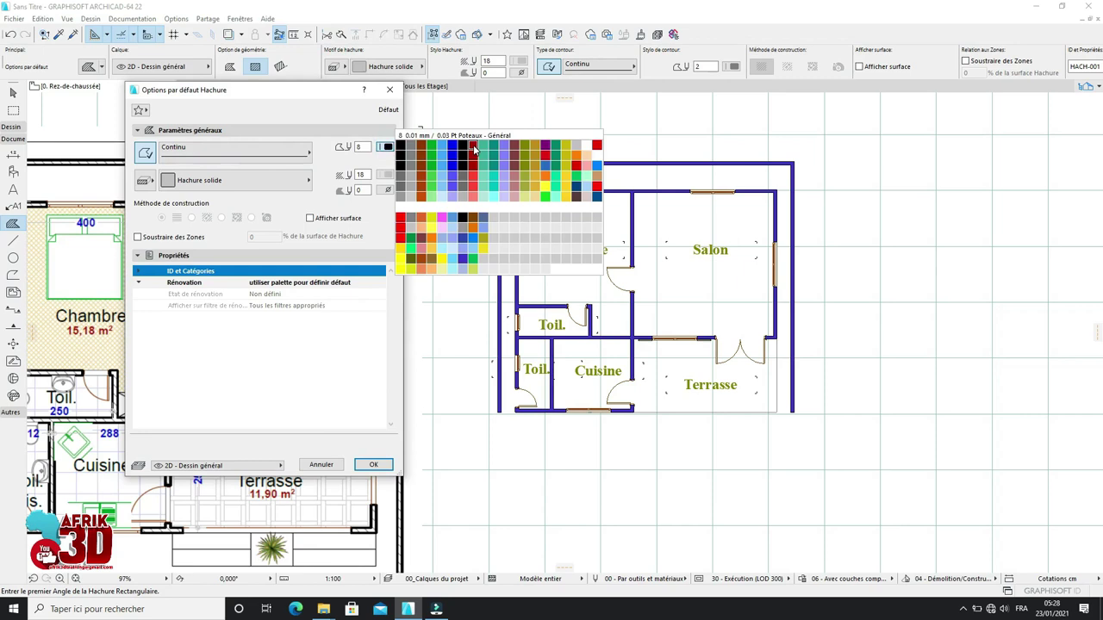
pyautogui.click(402, 149)
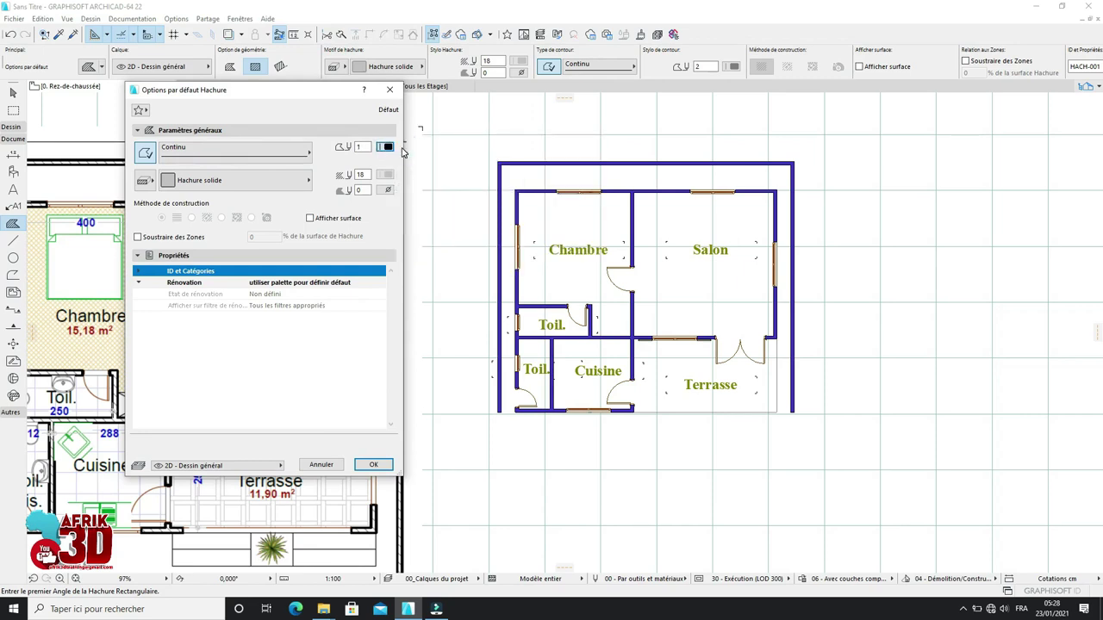
pyautogui.click(153, 184)
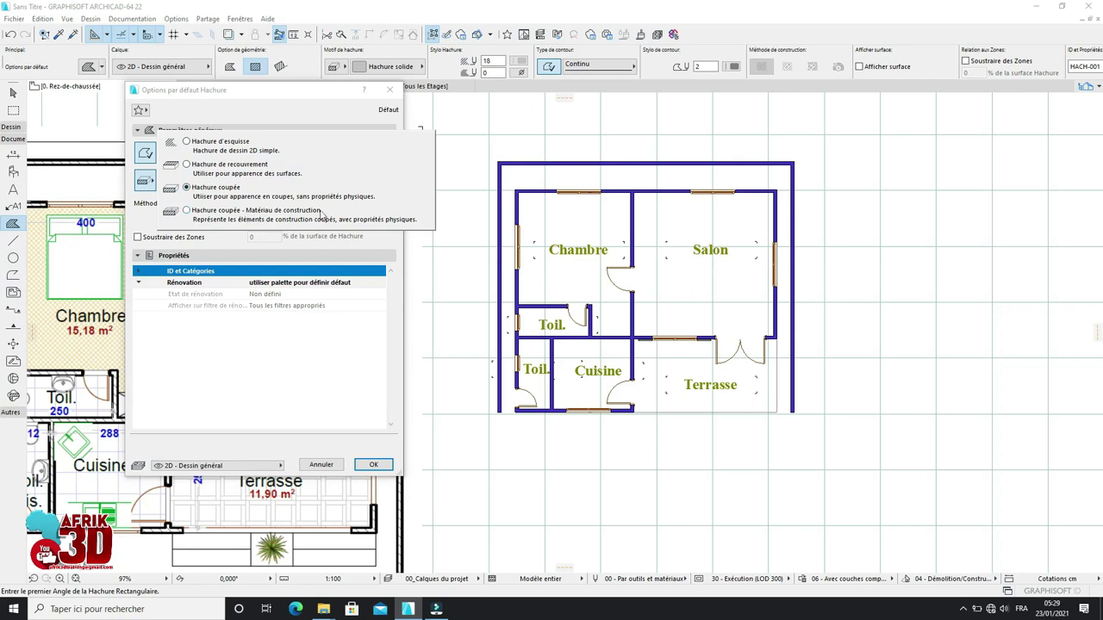
pyautogui.click(189, 143)
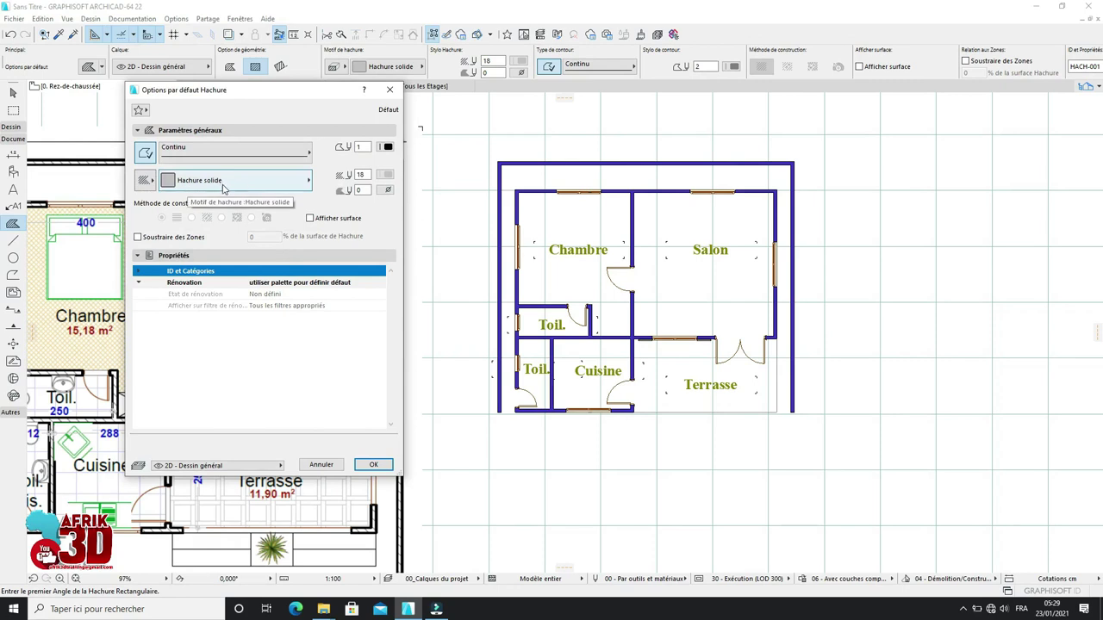
# Step: Set the default hatch pattern to Béton cellulaire and its foreground pen to 114
pyautogui.click(203, 189)
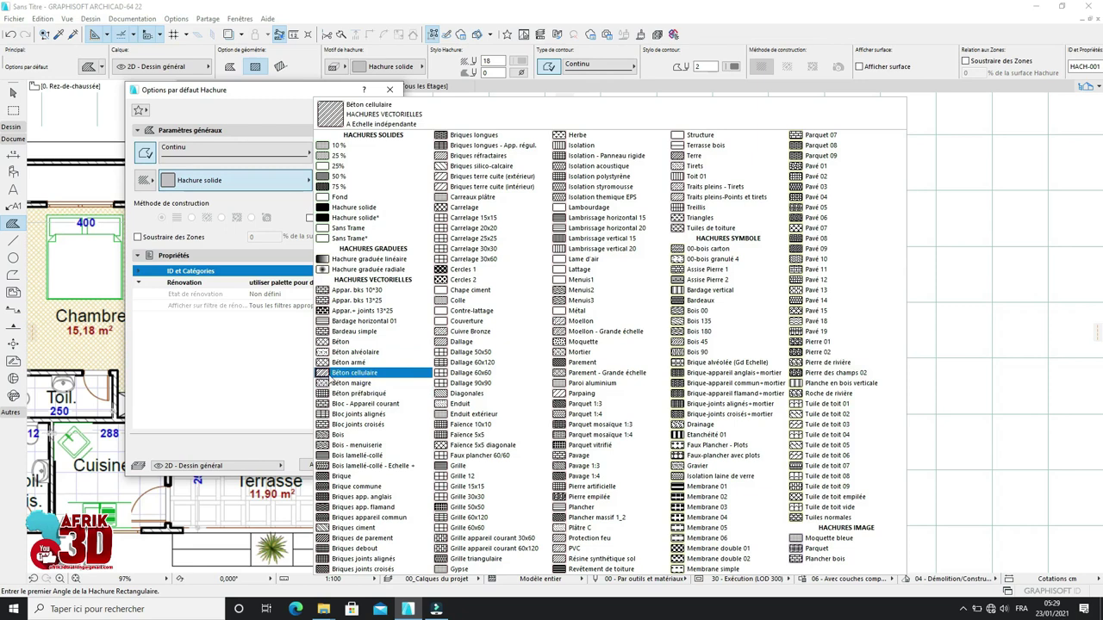
pyautogui.click(326, 376)
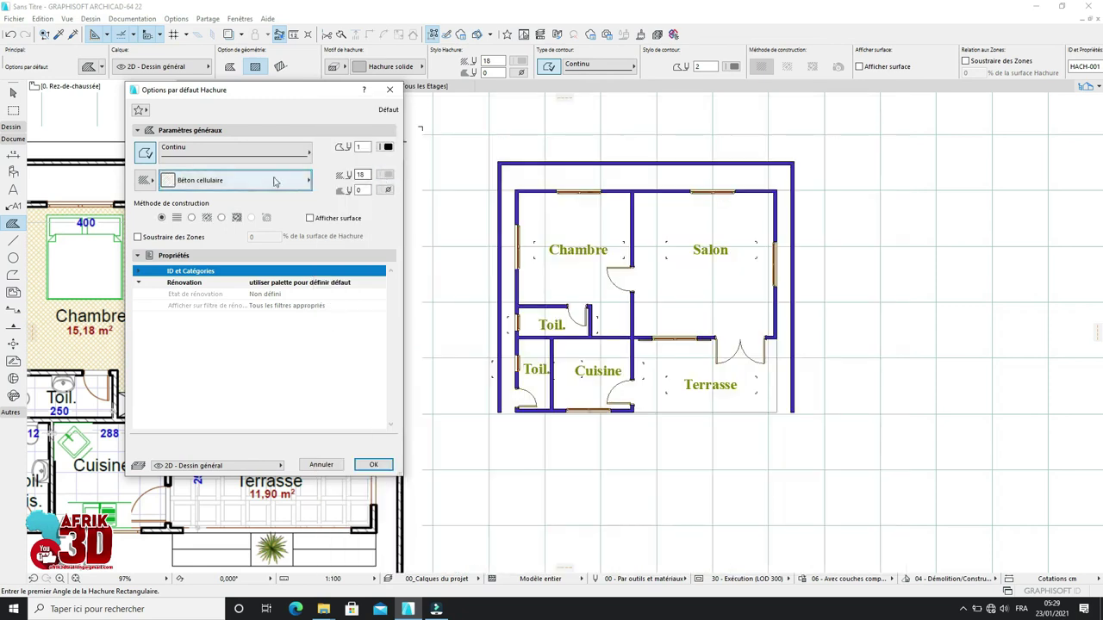
pyautogui.click(388, 176)
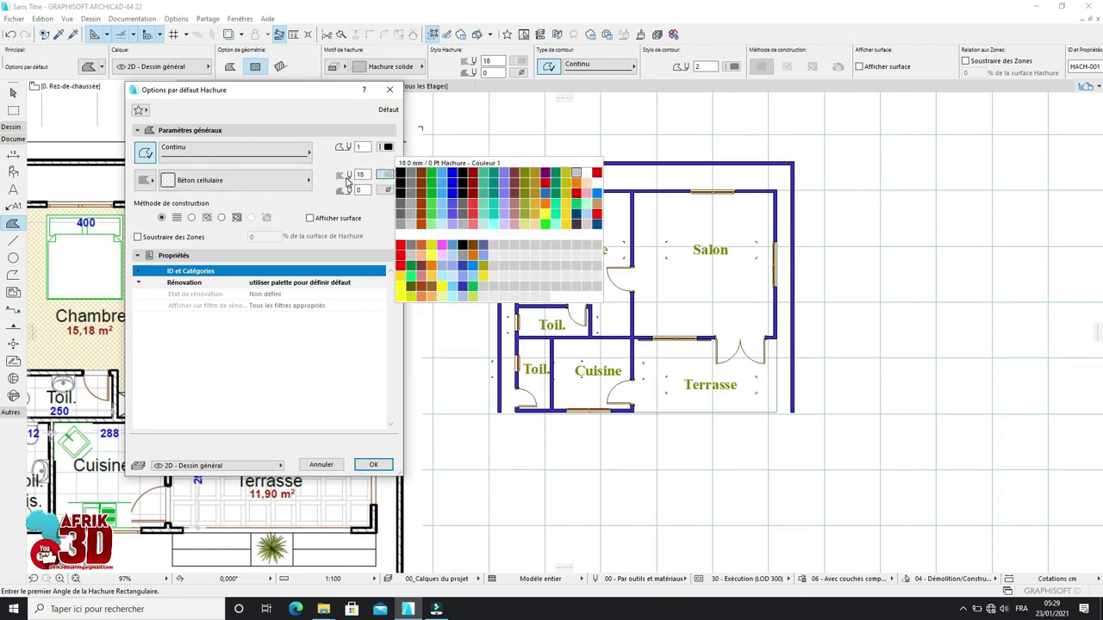
pyautogui.click(384, 178)
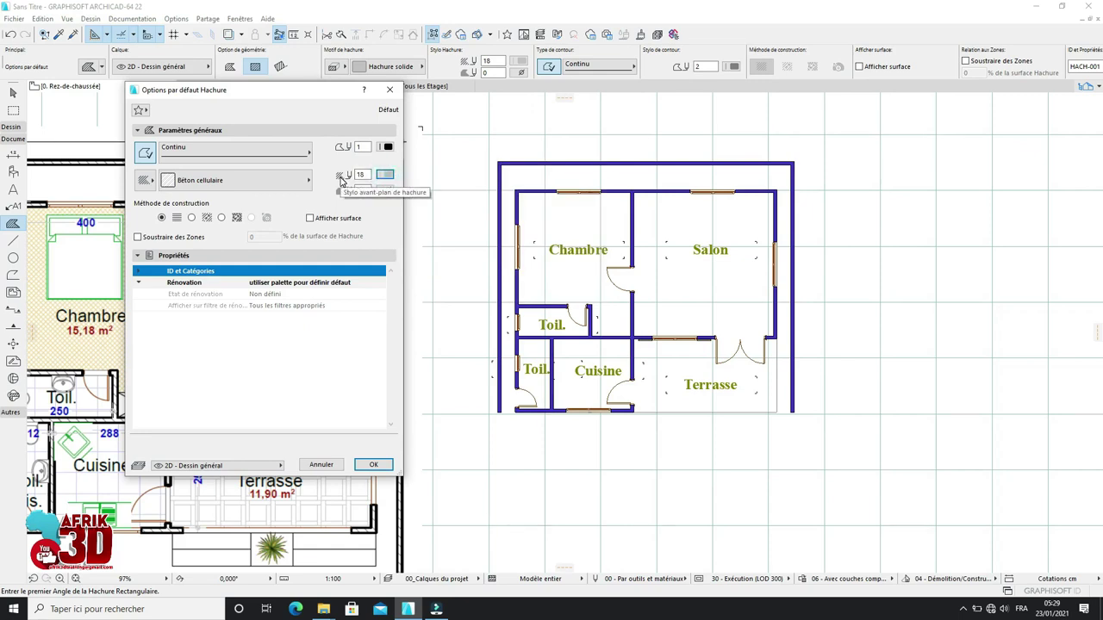
pyautogui.click(384, 175)
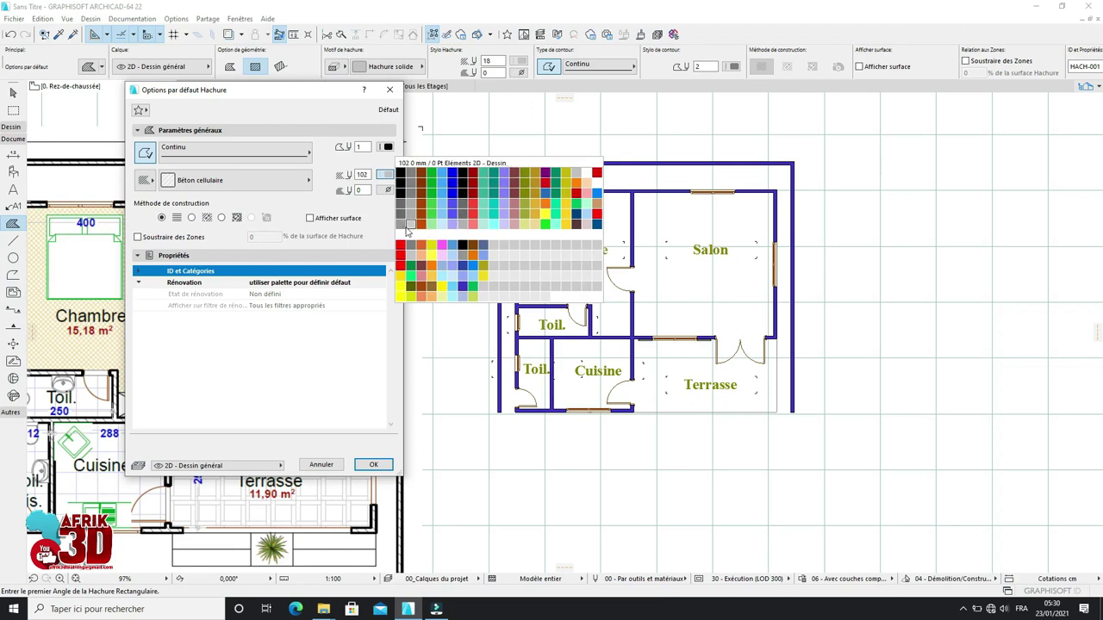
pyautogui.click(526, 226)
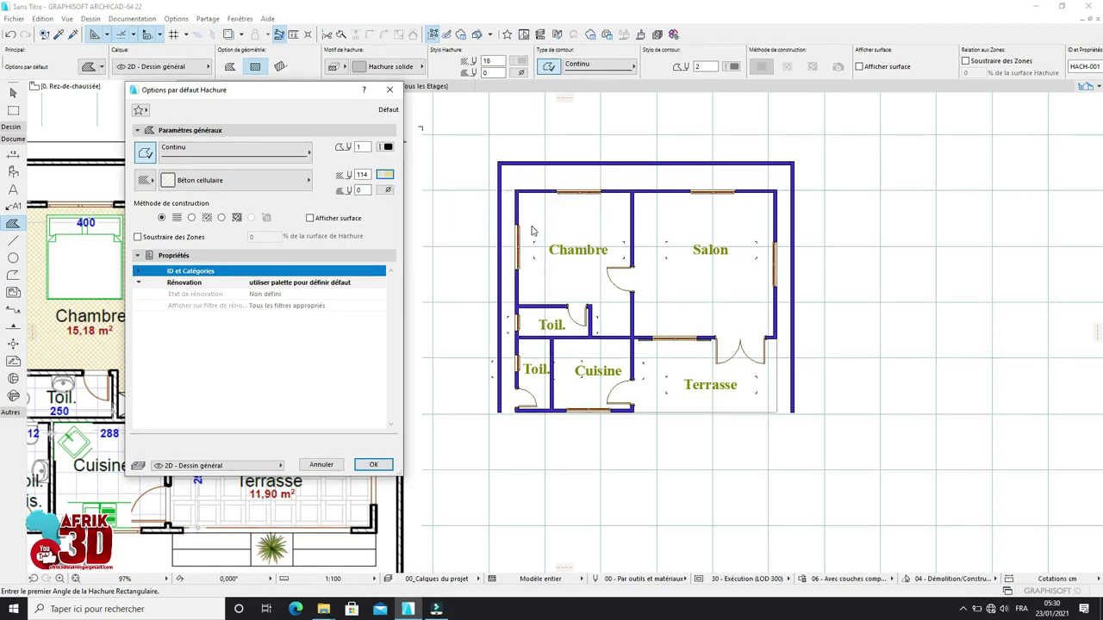
# Step: Set the default hatch background pen to 124 and accept the hatch settings
pyautogui.click(360, 190)
pyautogui.click(431, 252)
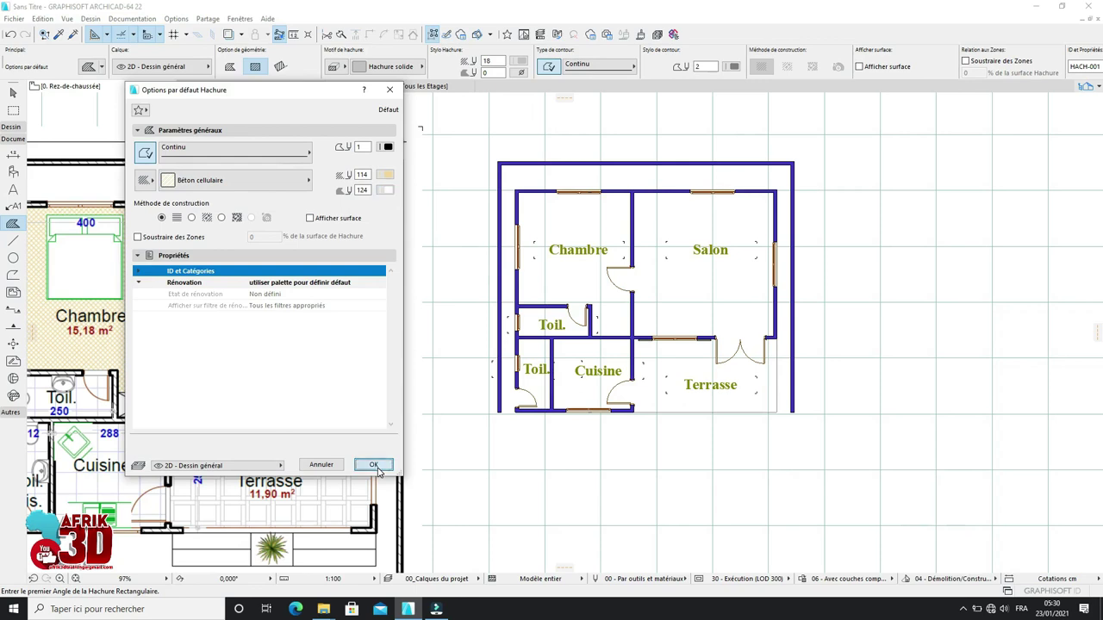
pyautogui.click(373, 465)
# Step: Fill the Salon floor with the Béton cellulaire hatch, using automatic detection of the room's outline
pyautogui.scroll(2, 662, 242)
pyautogui.scroll(2, 694, 237)
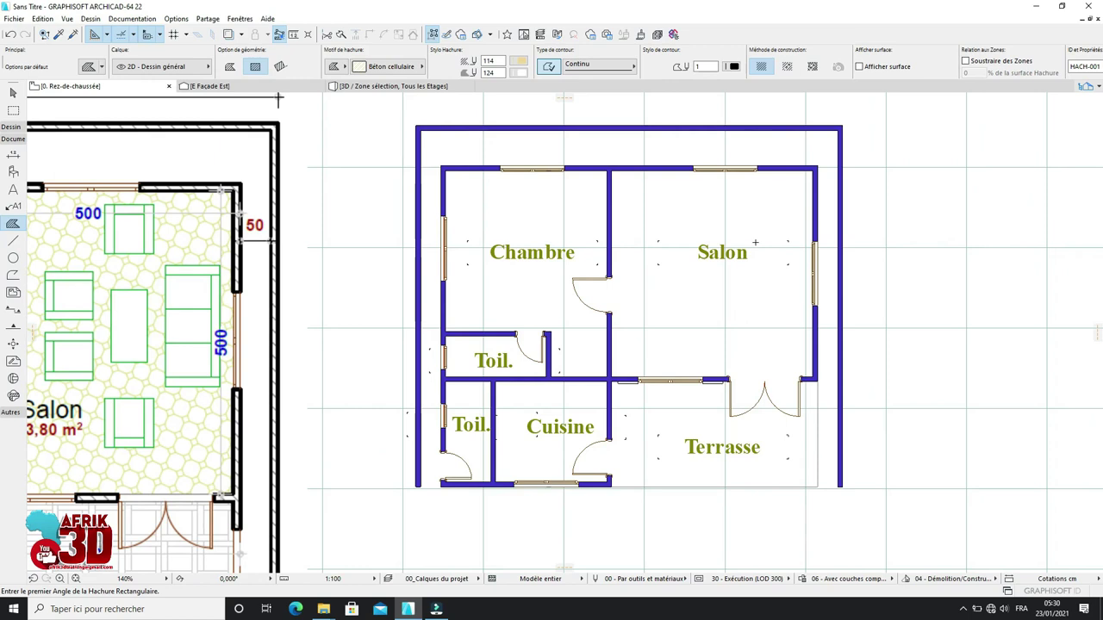
pyautogui.press('space')
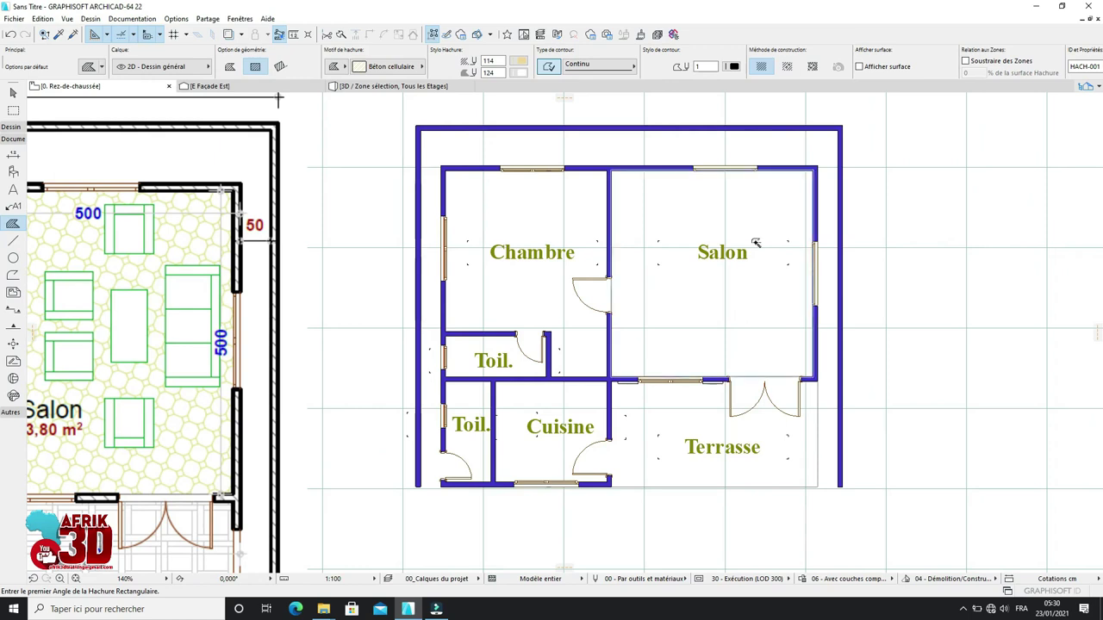
pyautogui.click(712, 310)
pyautogui.scroll(2, 735, 277)
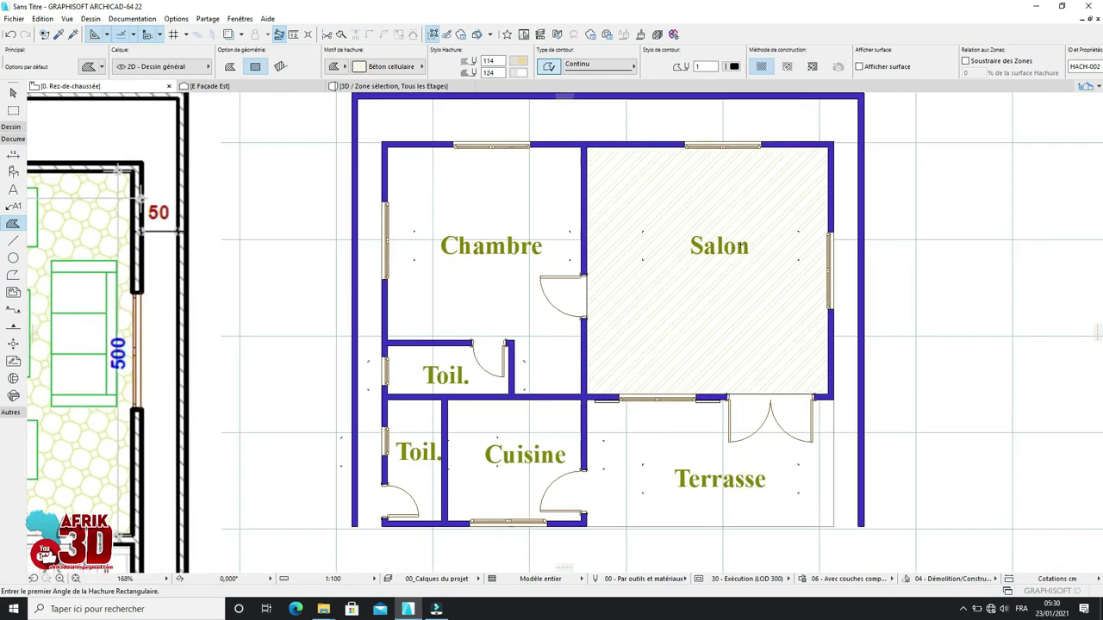
# Step: Change the default hatch pattern to Grille 60x60 with foreground pen 112 and accept the settings
pyautogui.scroll(-3, 704, 284)
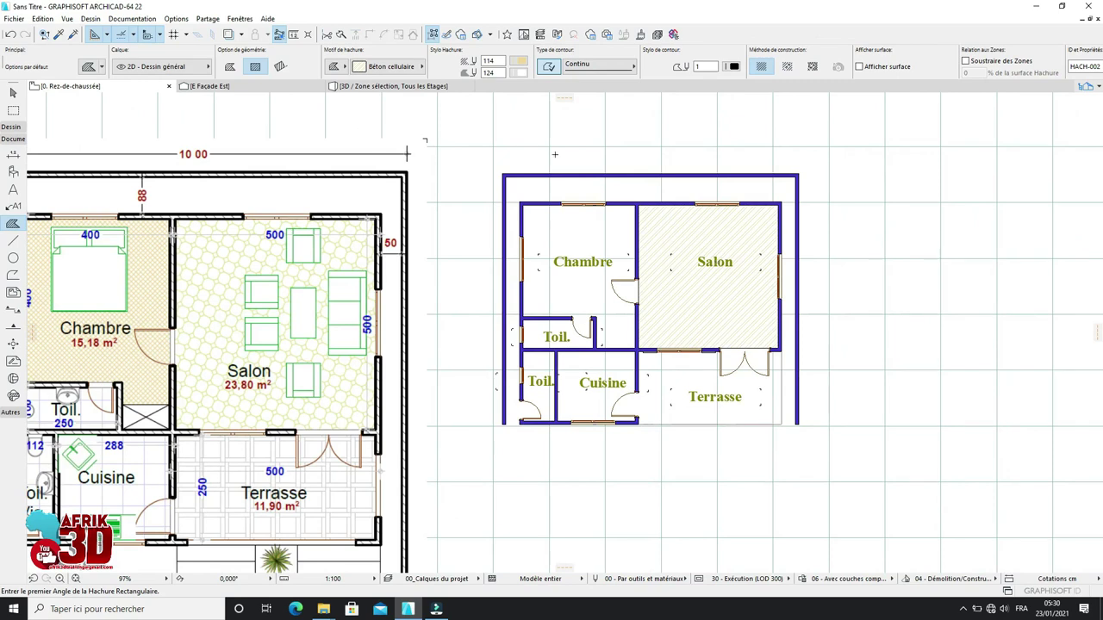
pyautogui.scroll(1, 657, 279)
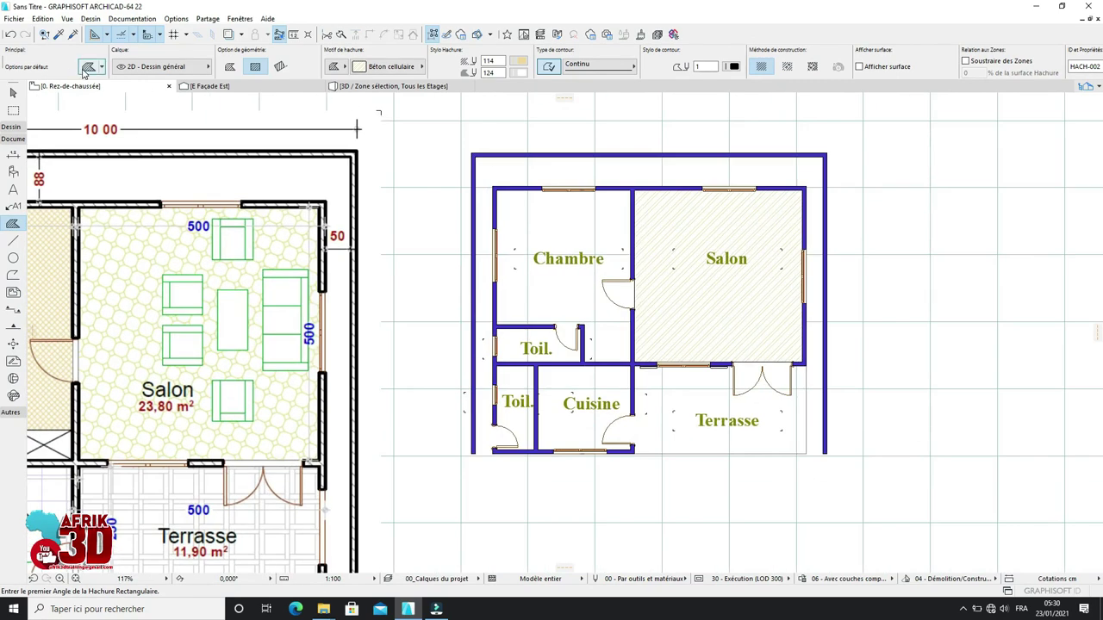
pyautogui.hotkey('ctrl', 't')
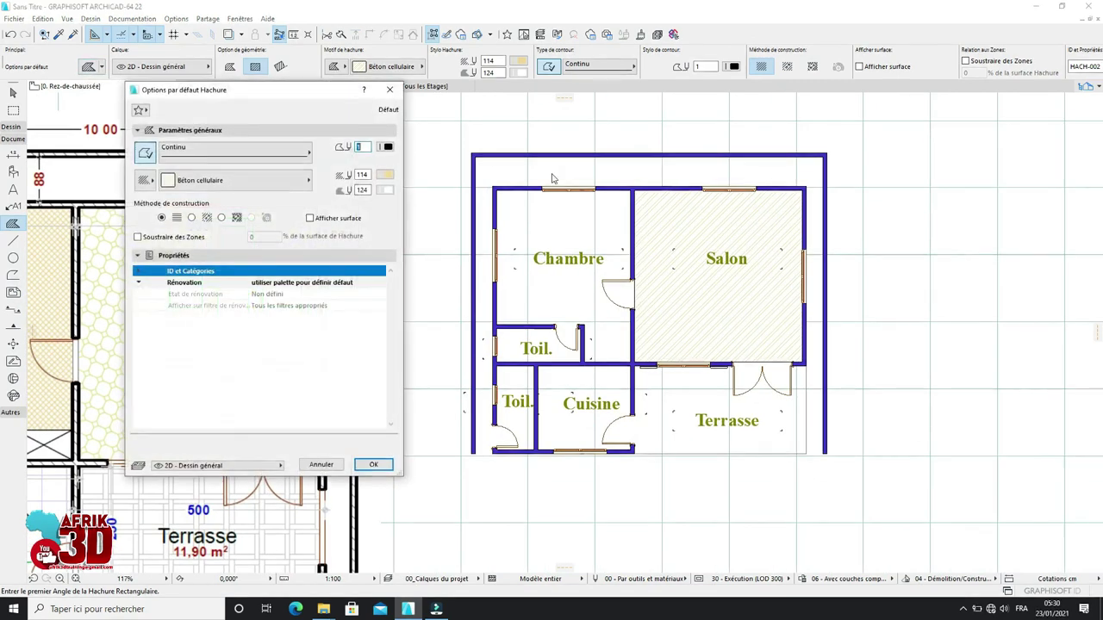
pyautogui.click(258, 180)
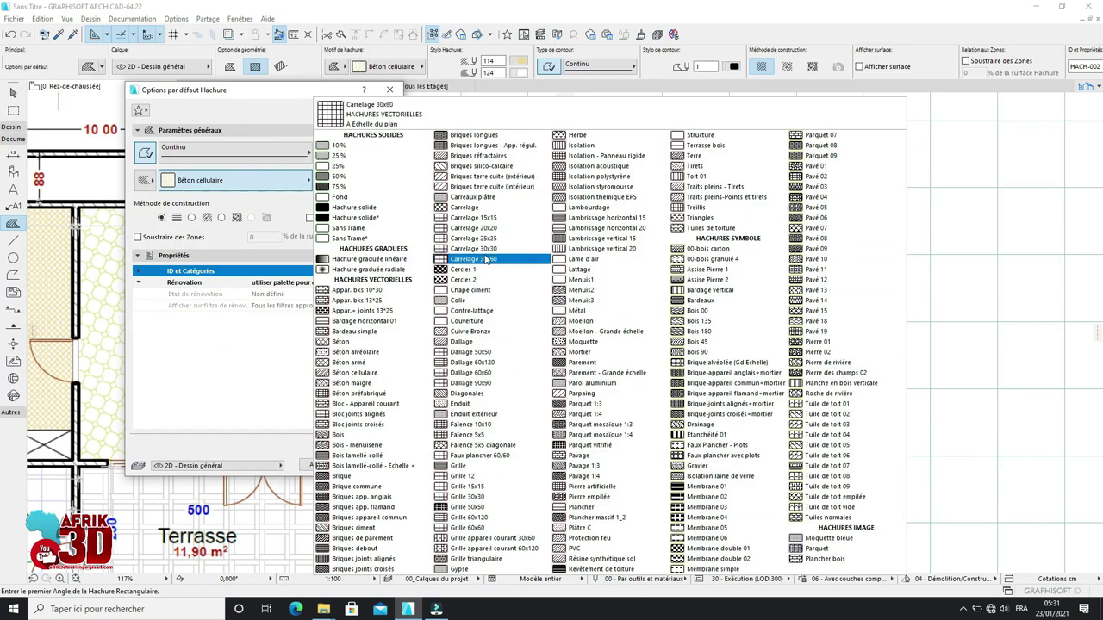
pyautogui.click(485, 249)
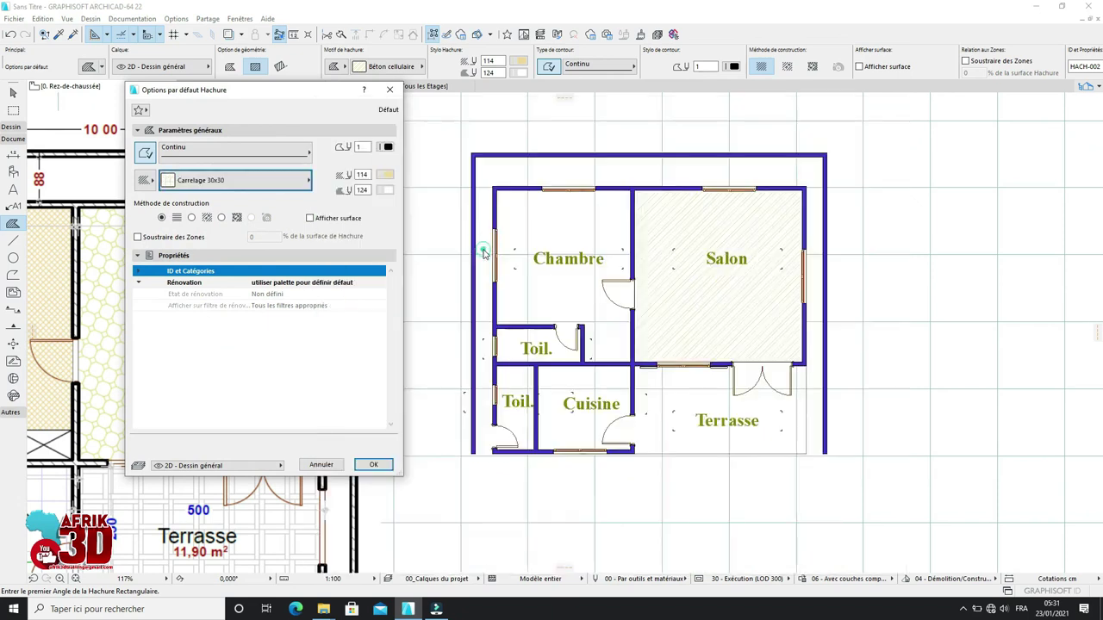
pyautogui.click(303, 184)
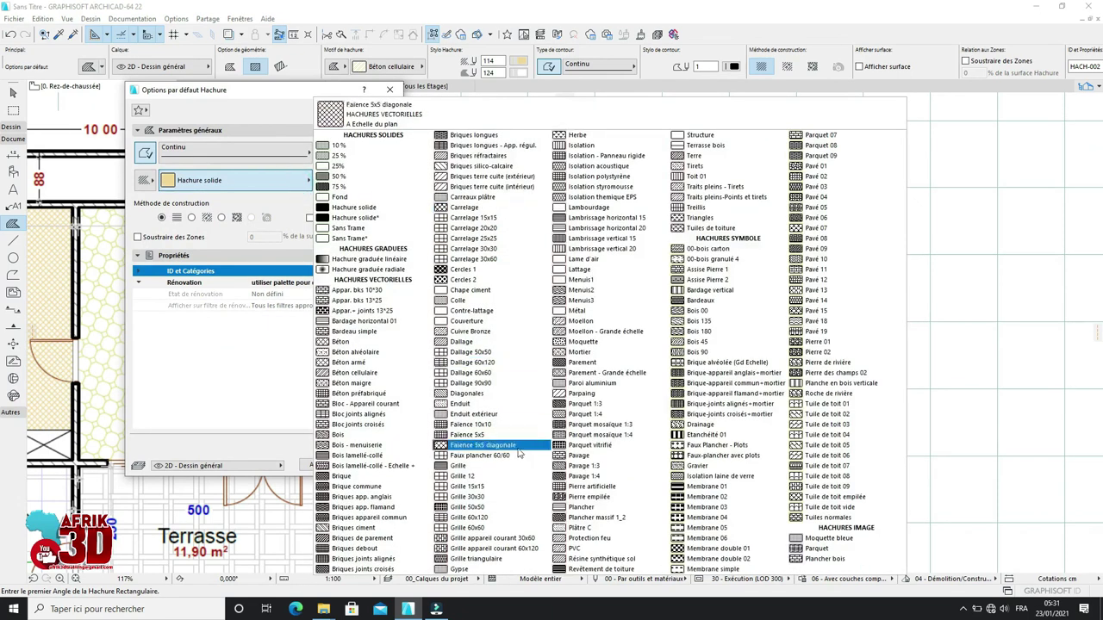
pyautogui.click(489, 527)
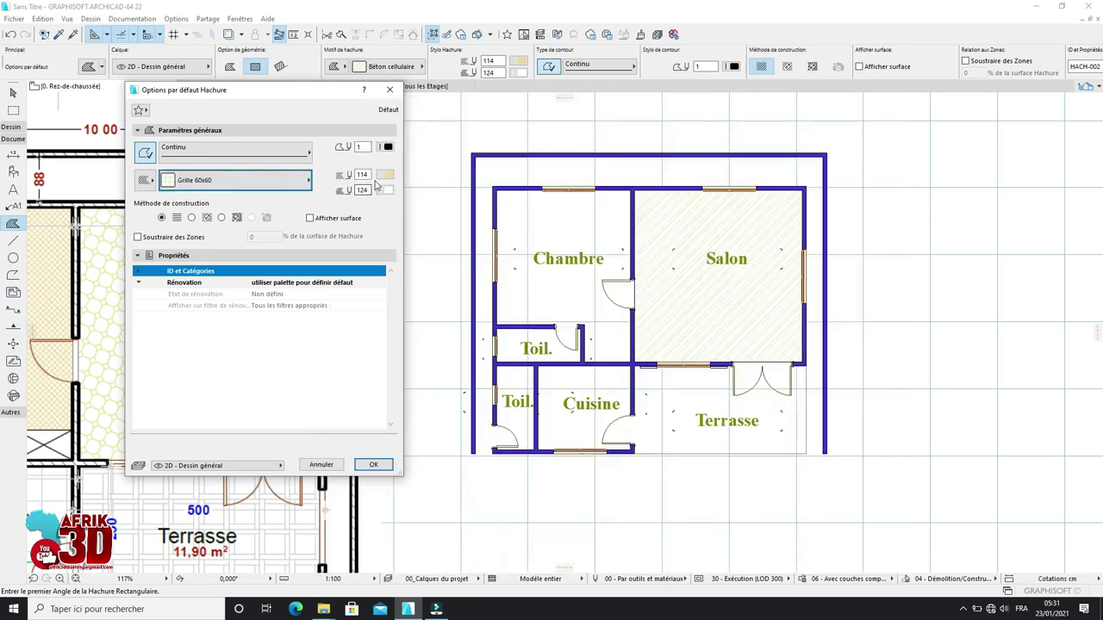
pyautogui.click(384, 176)
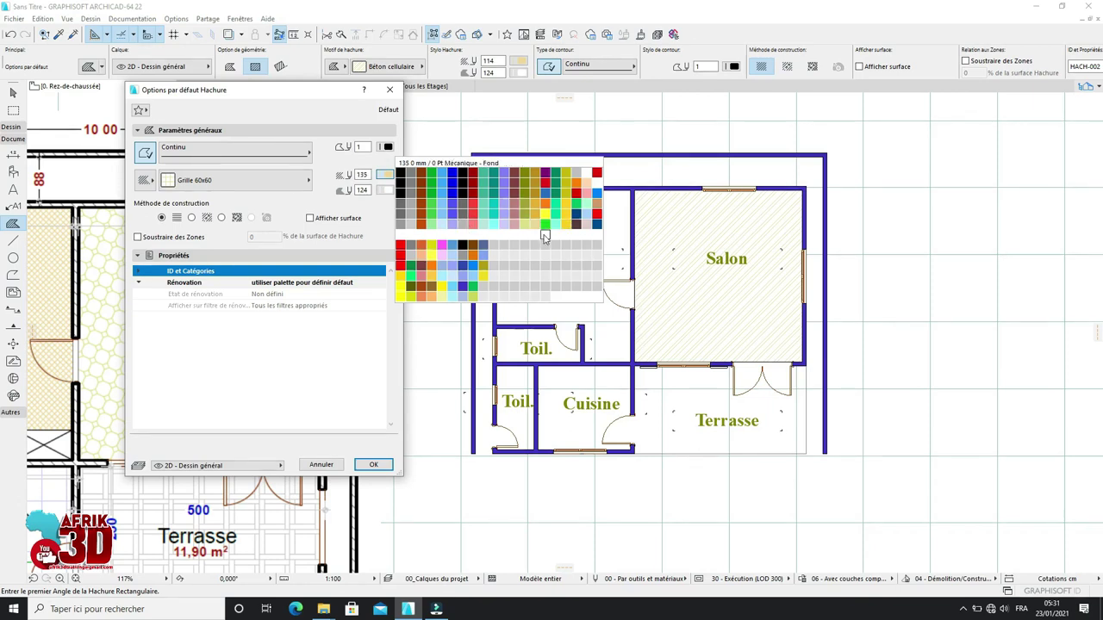
pyautogui.click(515, 225)
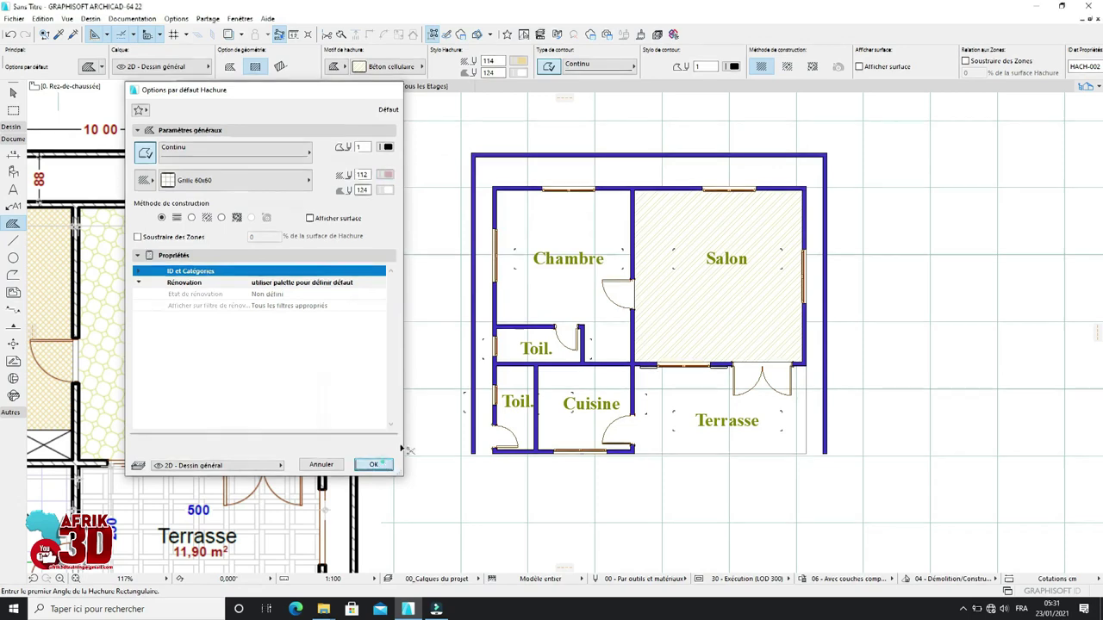
pyautogui.click(383, 466)
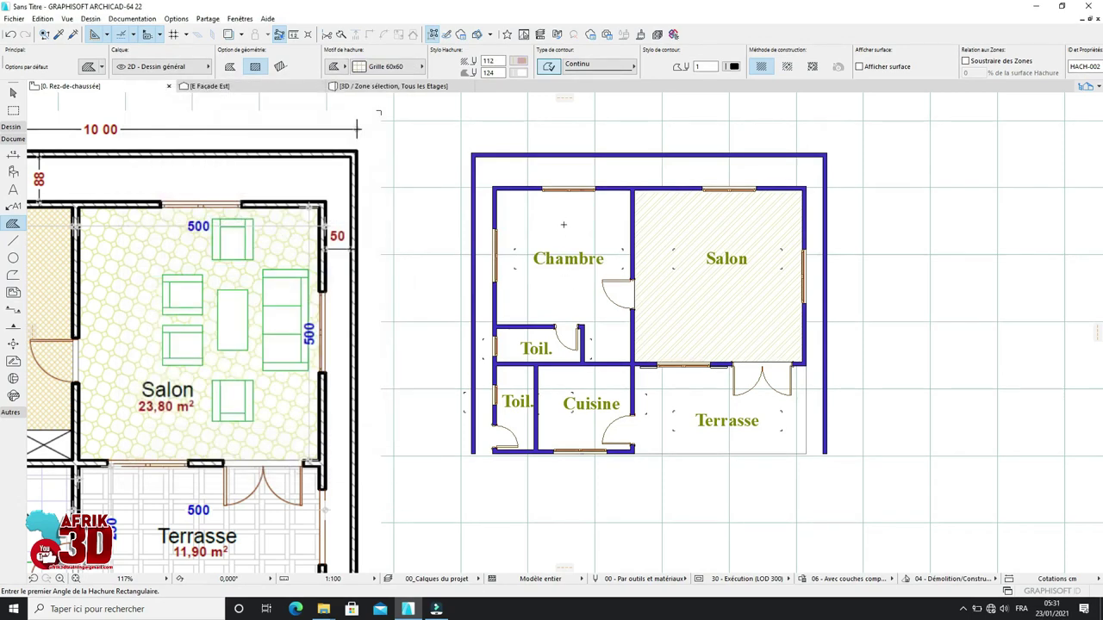
# Step: Fill the whole Chambre floor, including the recess beside the toilet, with the Grille 60x60 hatch
pyautogui.scroll(3, 563, 225)
pyautogui.scroll(-3, 556, 223)
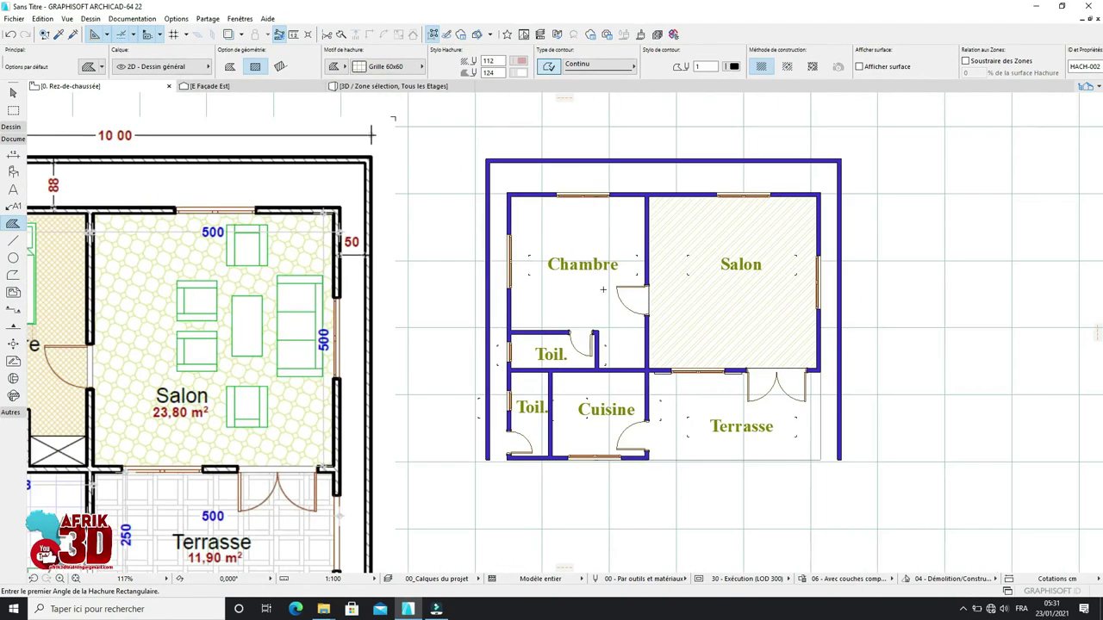
pyautogui.click(551, 221)
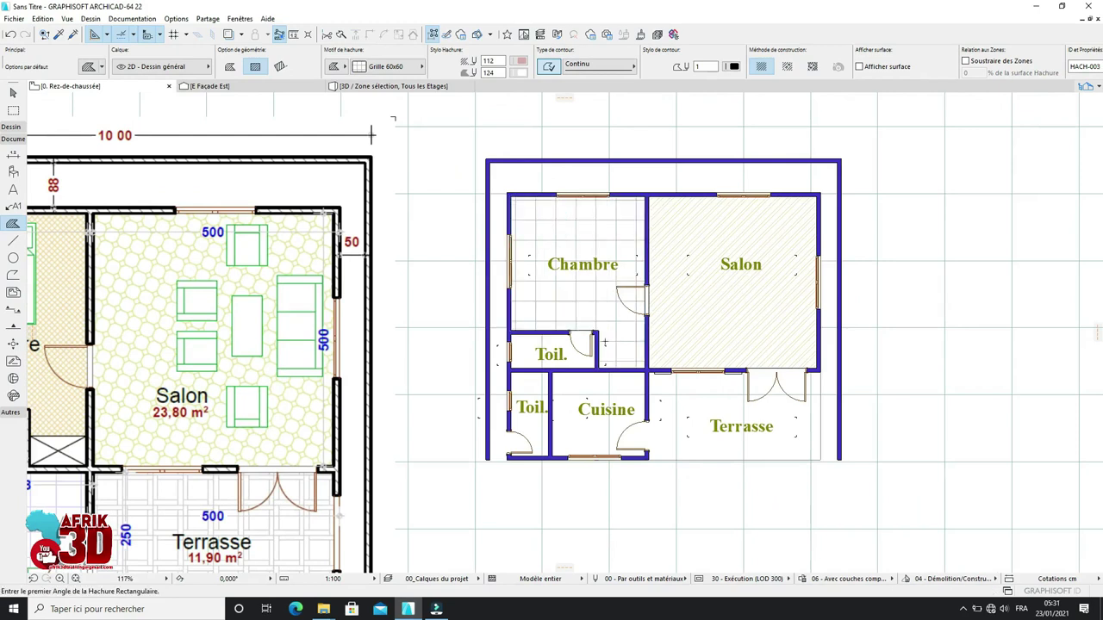
# Step: Offset the lower edge of the Chambre hatch up to the corner of the toilet wall, leaving the recess unhatched
pyautogui.scroll(2, 604, 343)
pyautogui.scroll(1, 637, 363)
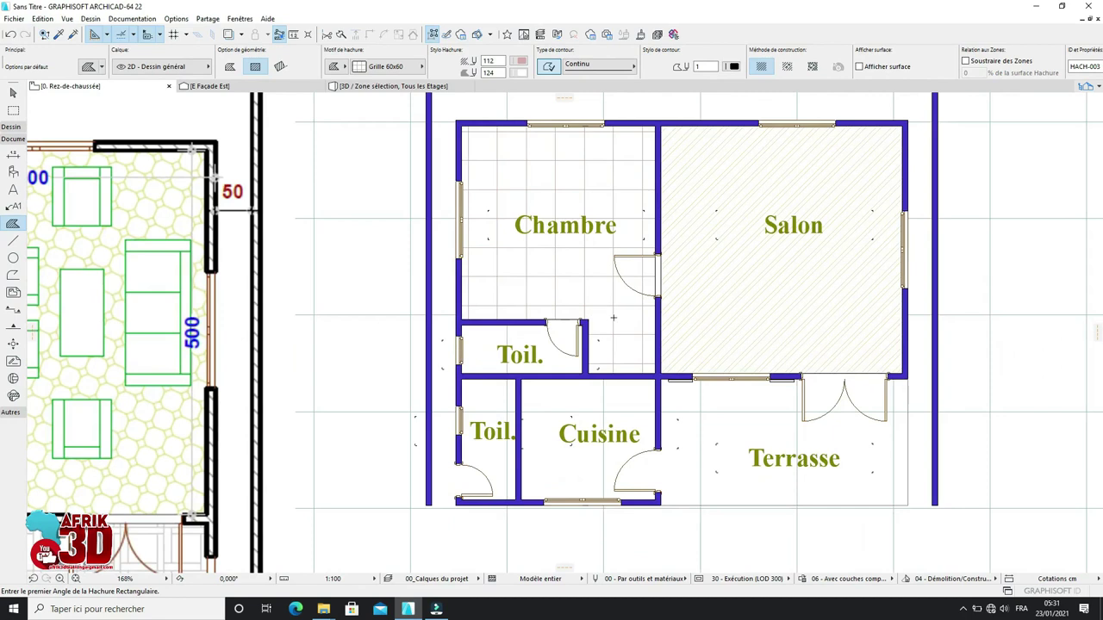
pyautogui.click(12, 92)
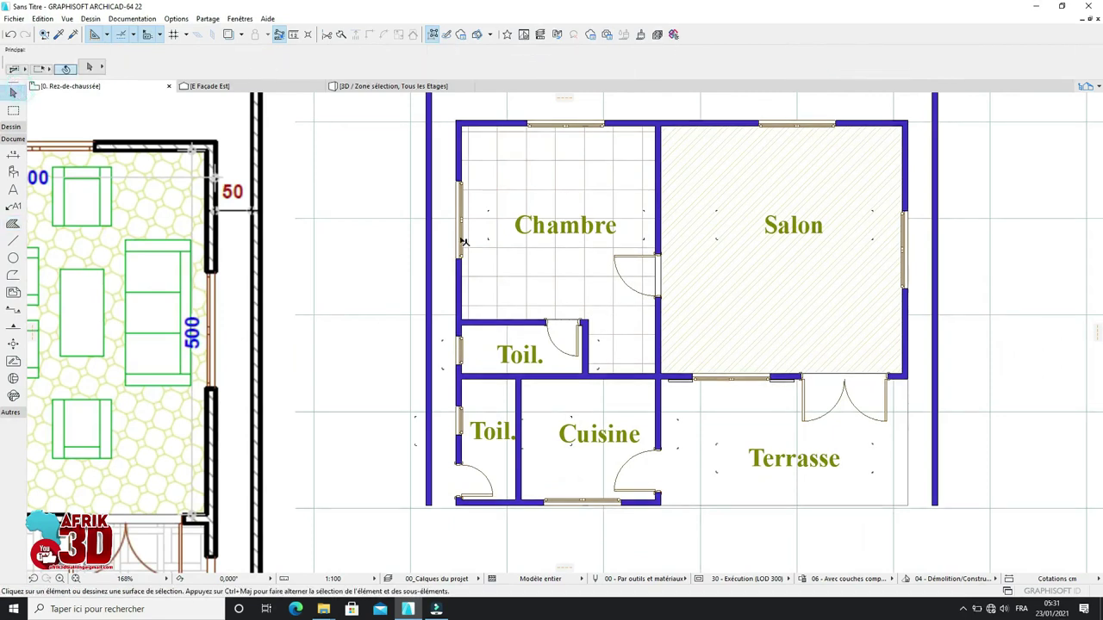
pyautogui.click(624, 355)
pyautogui.scroll(2, 625, 362)
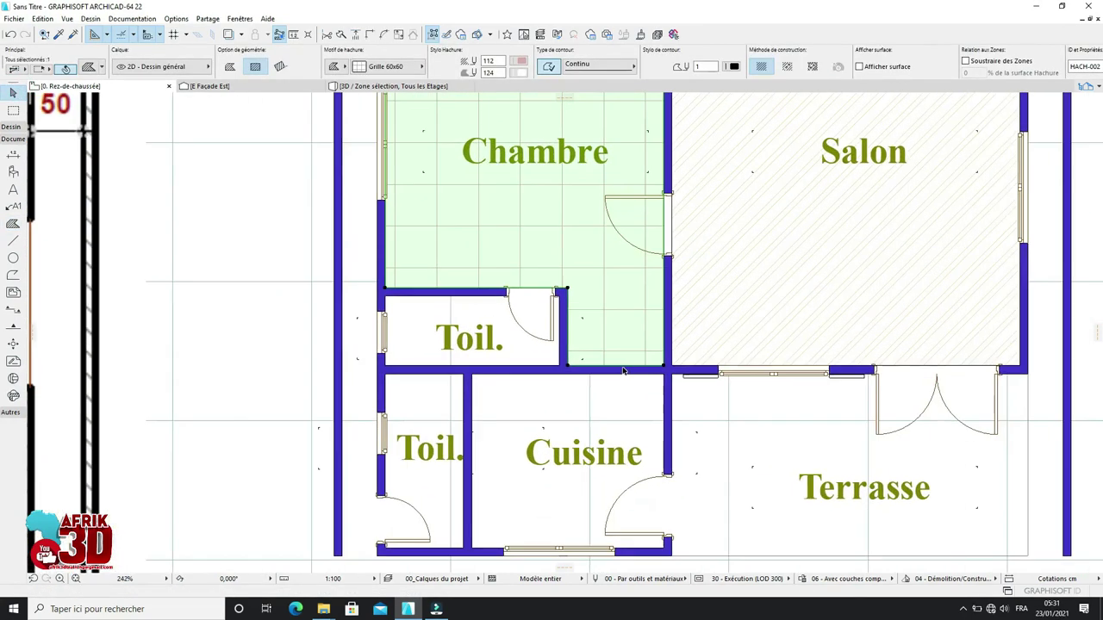
pyautogui.scroll(2, 638, 372)
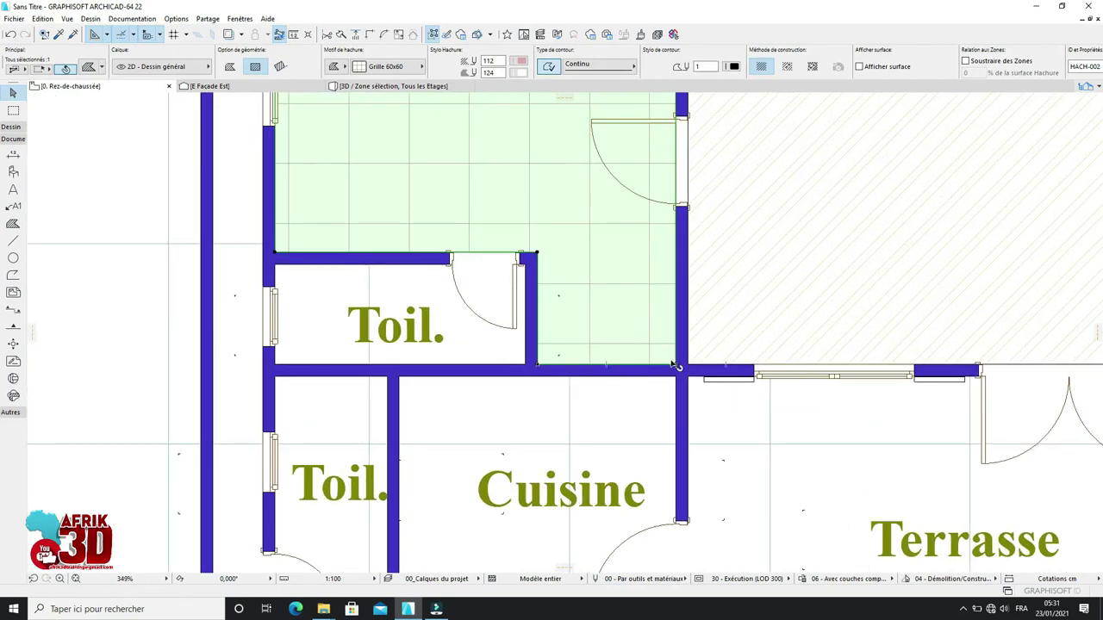
pyautogui.click(631, 366)
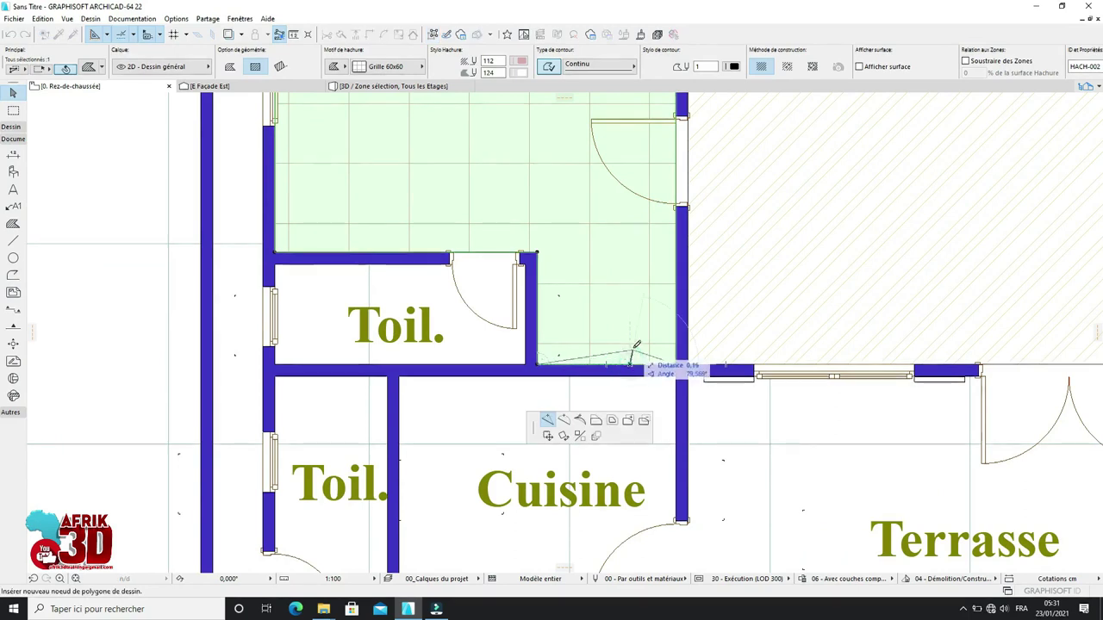
pyautogui.click(595, 421)
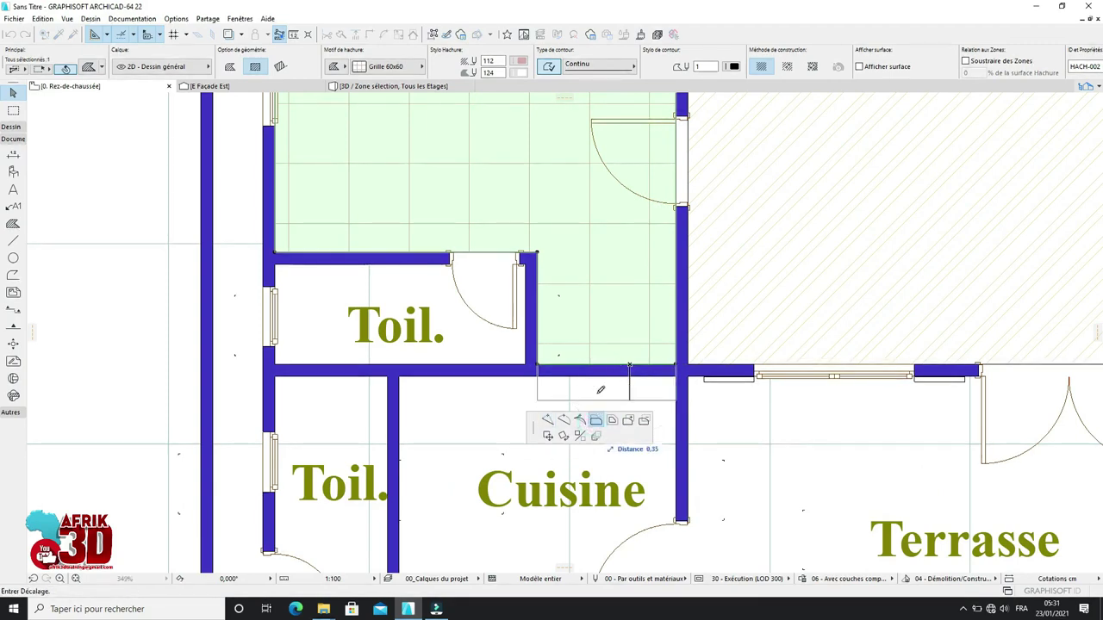
pyautogui.click(541, 250)
pyautogui.scroll(-4, 596, 352)
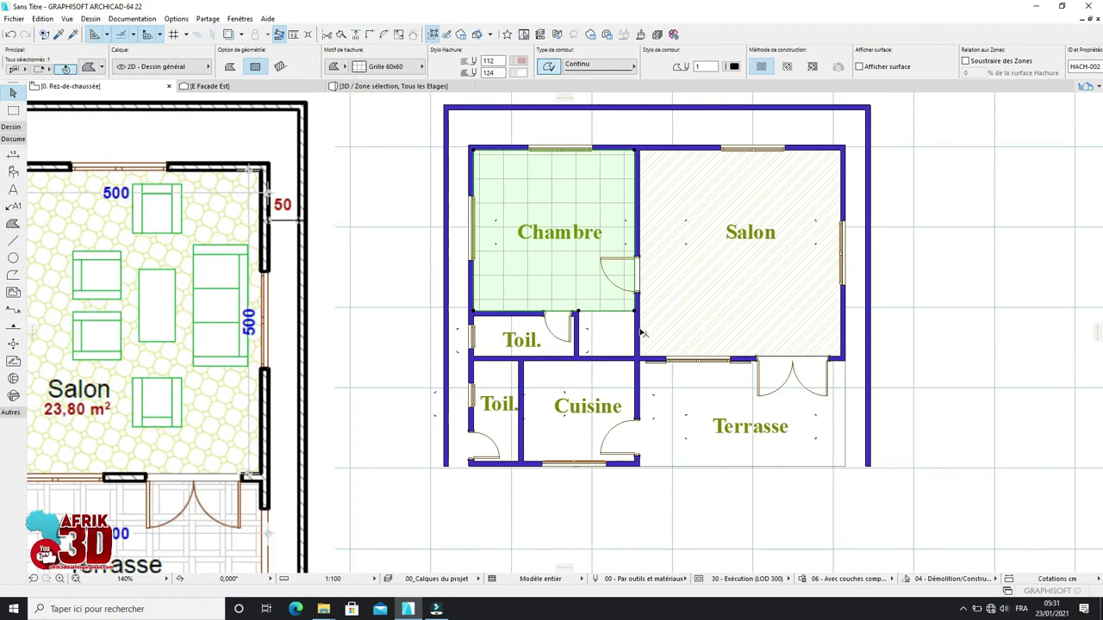
pyautogui.click(617, 332)
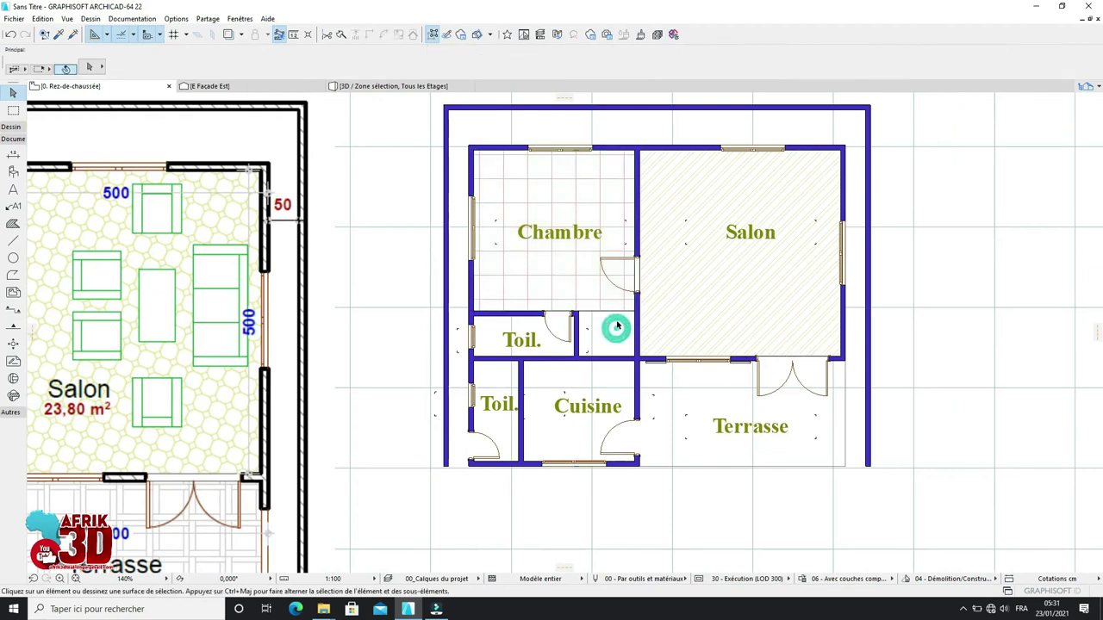
# Step: Set the default hatch pattern to Béton with foreground pen 14 and accept the settings
pyautogui.scroll(-1, 608, 325)
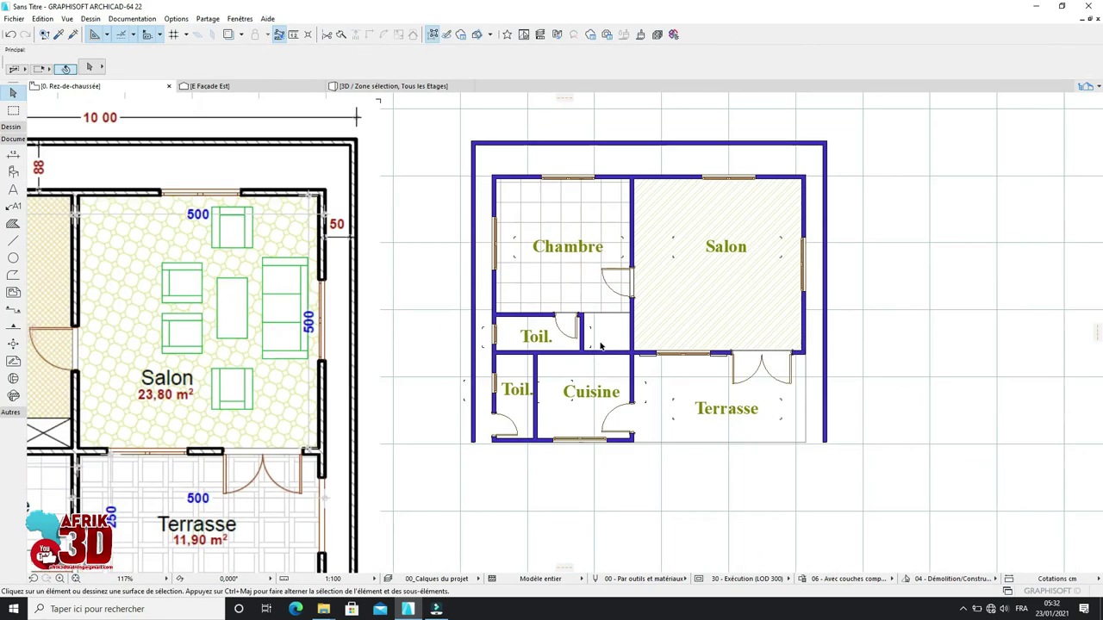
pyautogui.scroll(1, 617, 312)
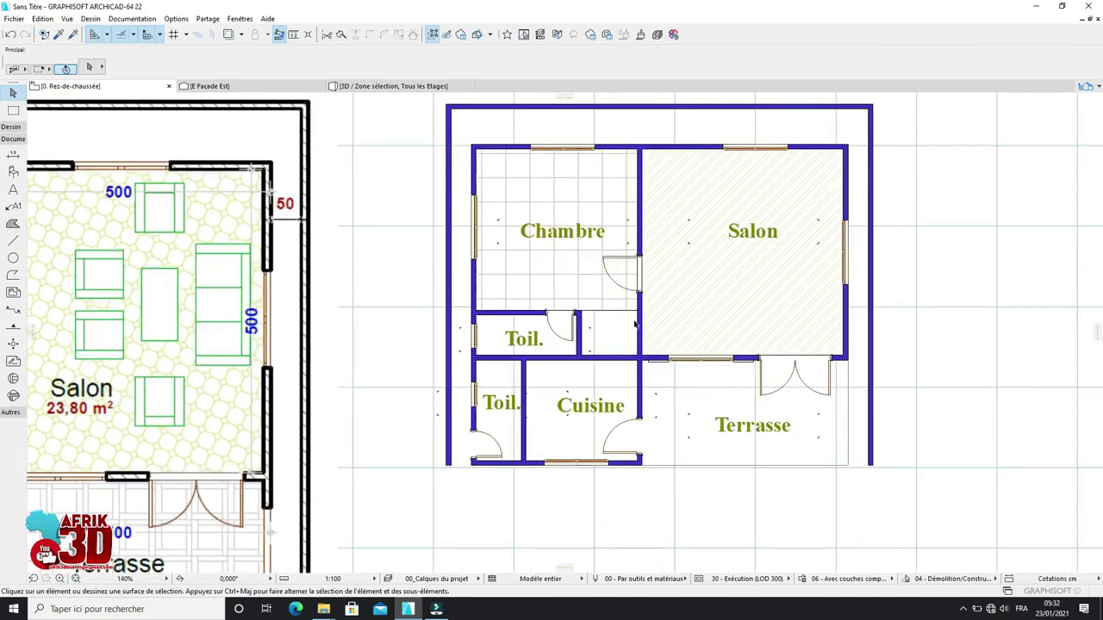
pyautogui.scroll(-2, 648, 332)
pyautogui.scroll(1, 583, 308)
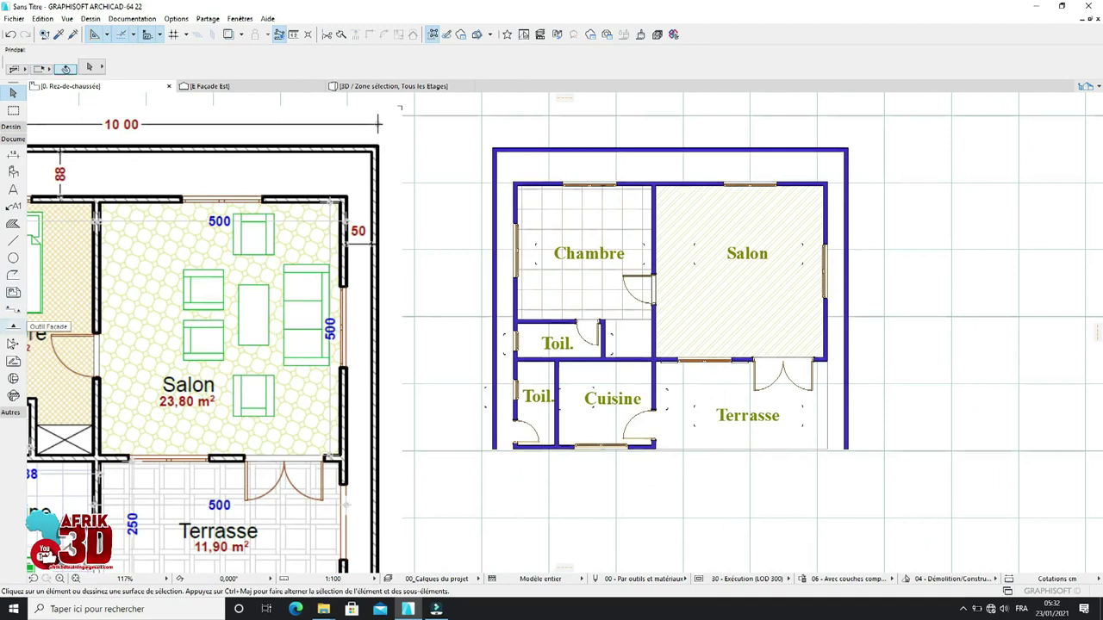
pyautogui.click(13, 223)
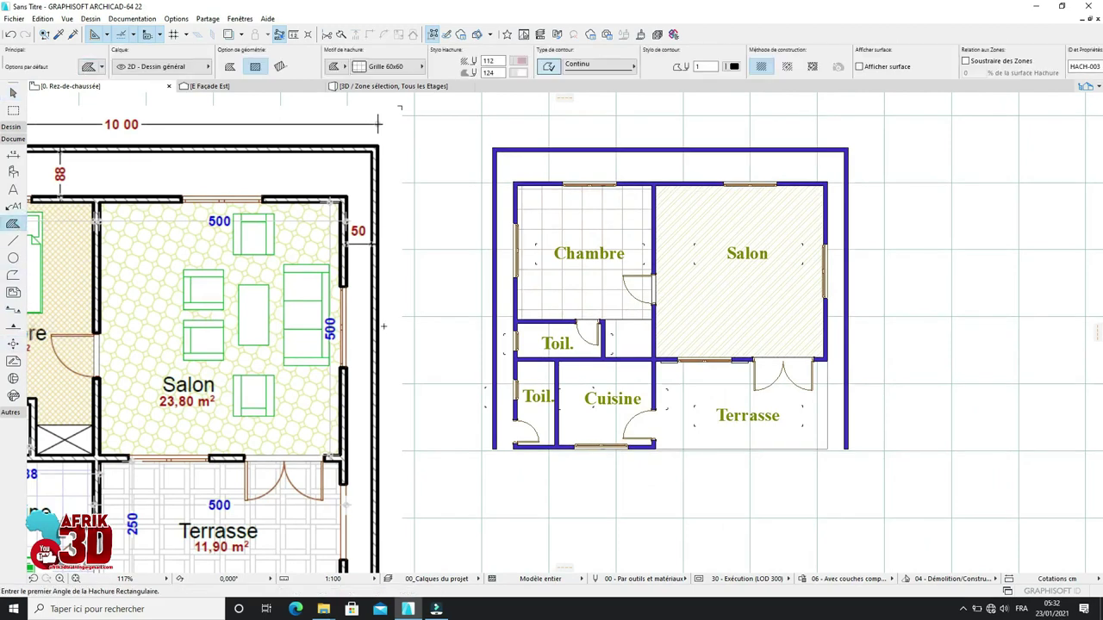
pyautogui.doubleClick(13, 224)
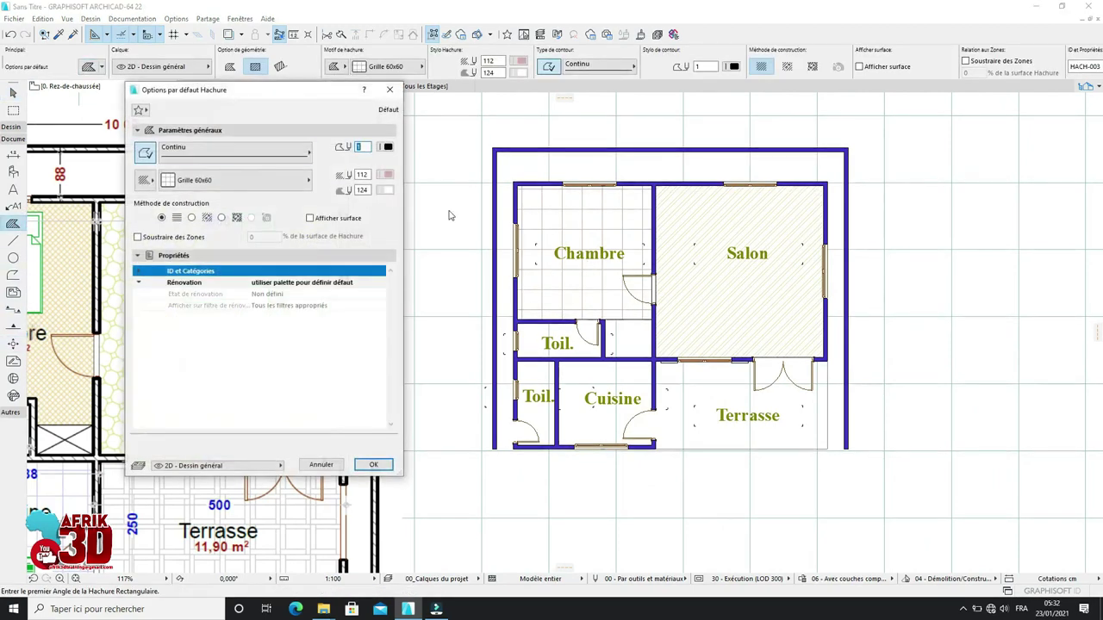
pyautogui.click(235, 180)
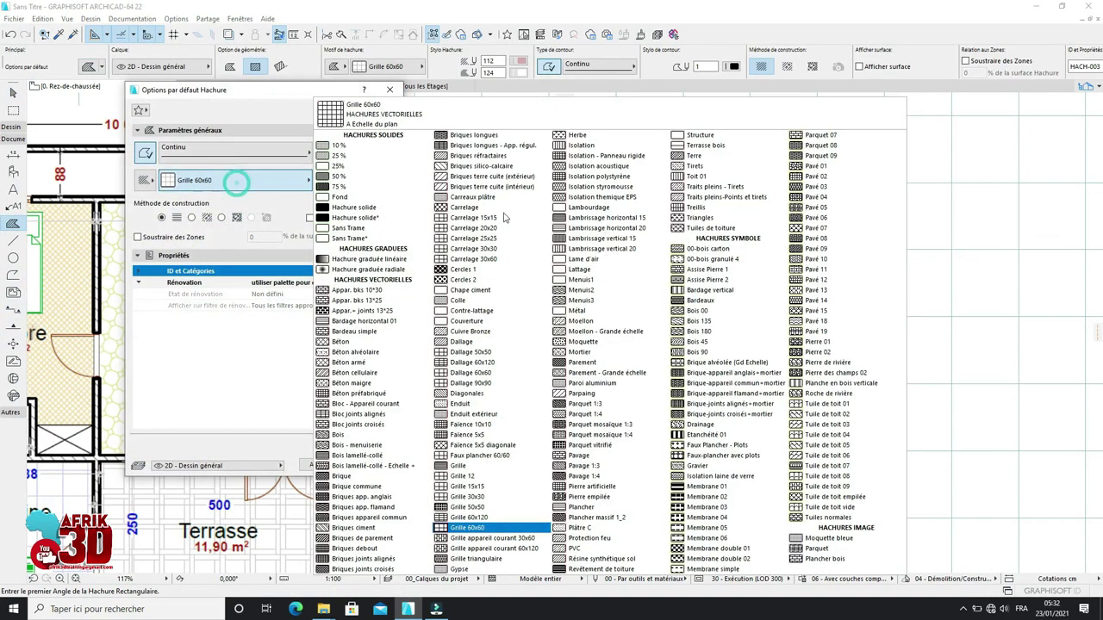
pyautogui.click(346, 342)
pyautogui.click(385, 174)
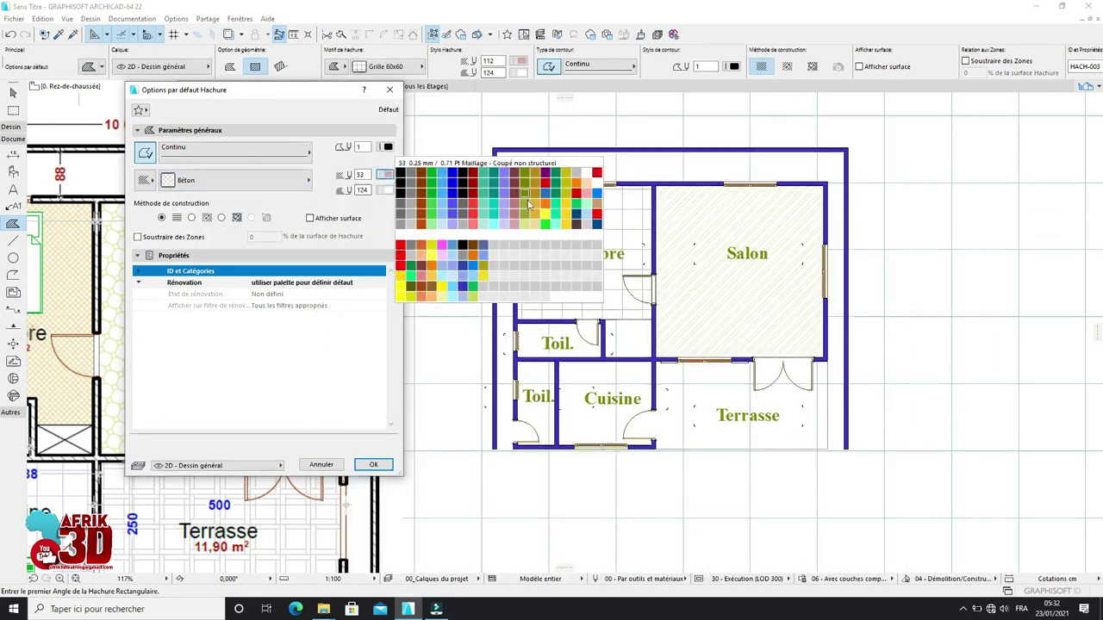
pyautogui.click(420, 249)
pyautogui.click(385, 175)
pyautogui.click(535, 176)
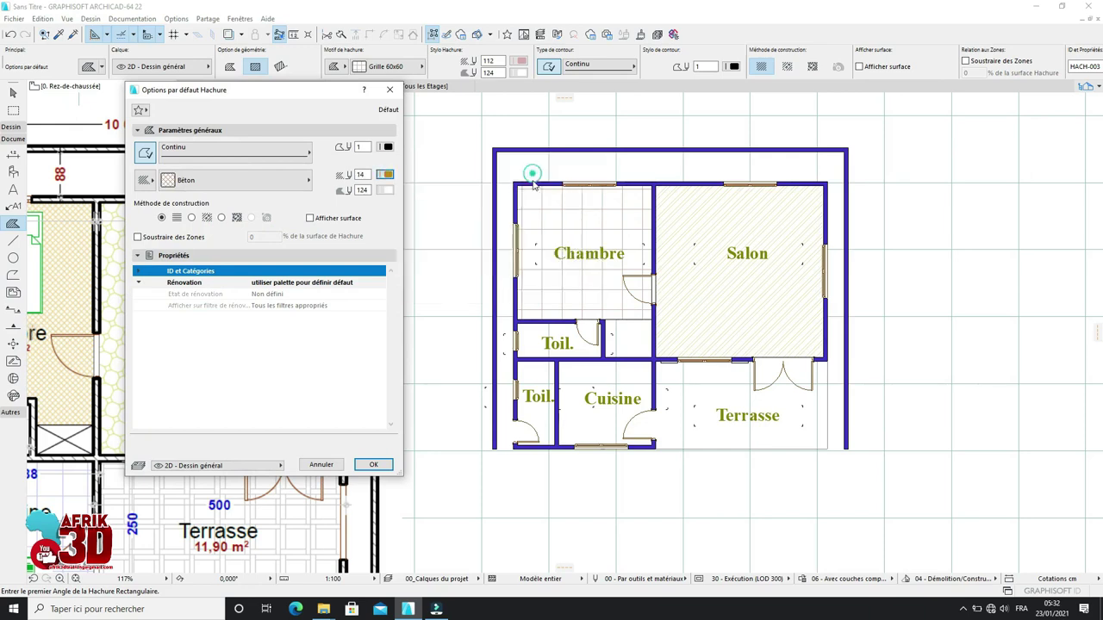
pyautogui.click(374, 465)
# Step: Fill the Terrasse floor with the Béton hatch, using automatic detection of its outline
pyautogui.click(696, 401)
pyautogui.scroll(2, 696, 387)
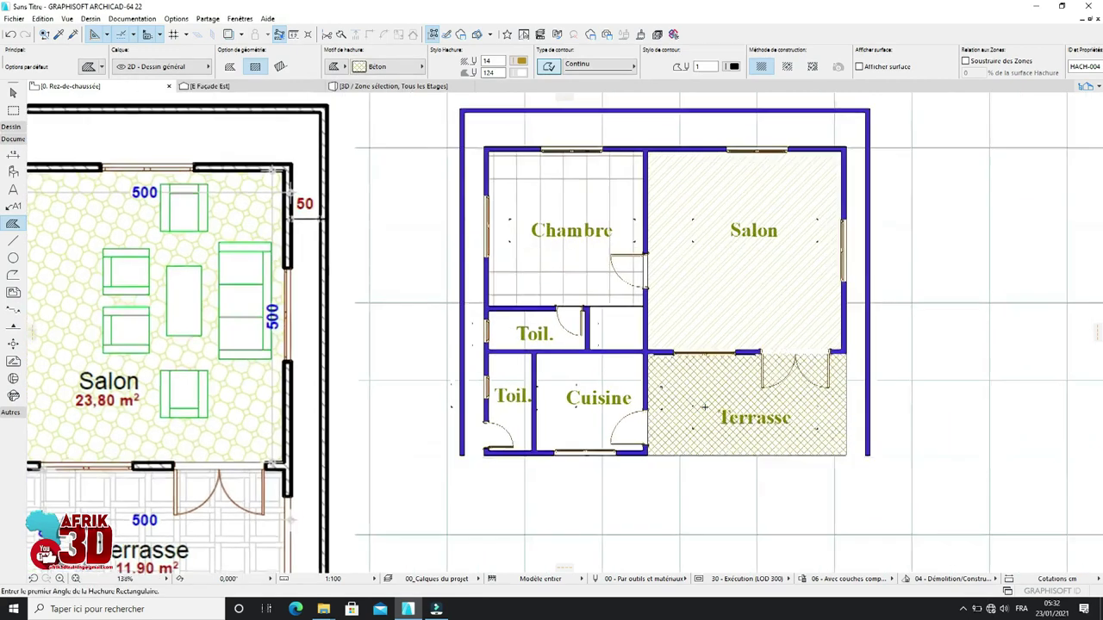
pyautogui.scroll(2, 700, 417)
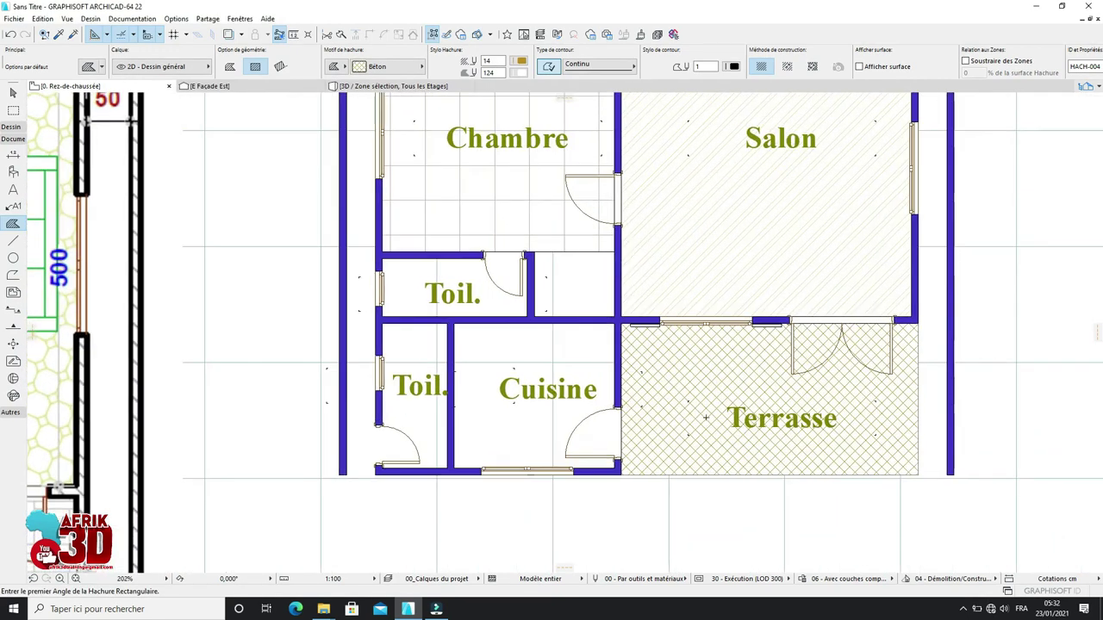
# Step: Select the Terrasse hatch and set its foreground pen to 81
pyautogui.keyDown('shift'); pyautogui.click(705, 418); pyautogui.keyUp('shift')
pyautogui.click(518, 66)
pyautogui.click(518, 66)
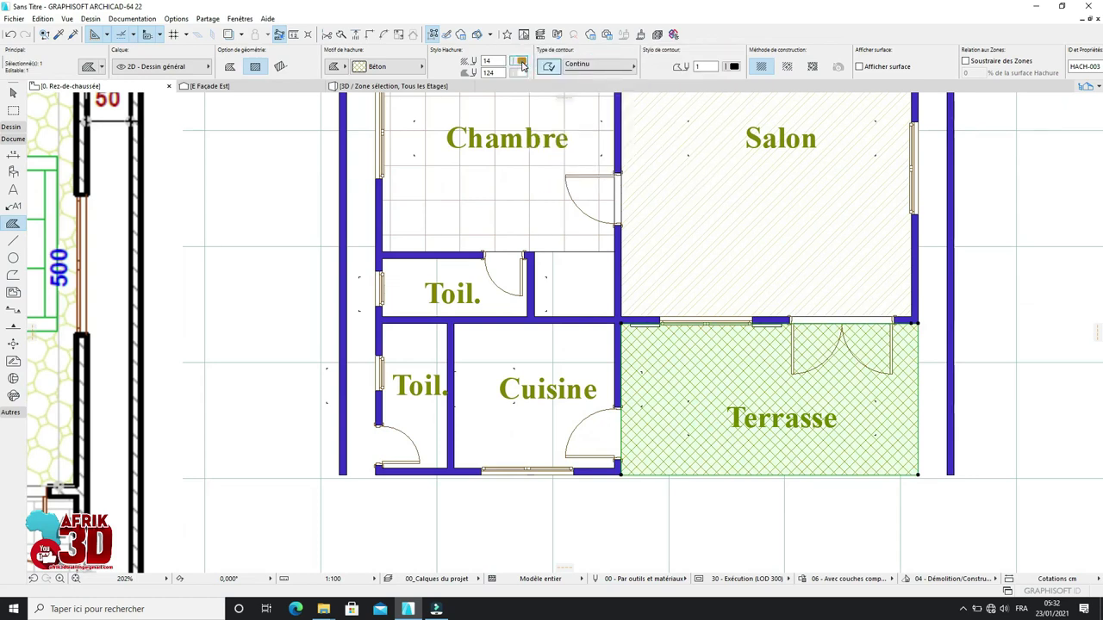
pyautogui.click(521, 64)
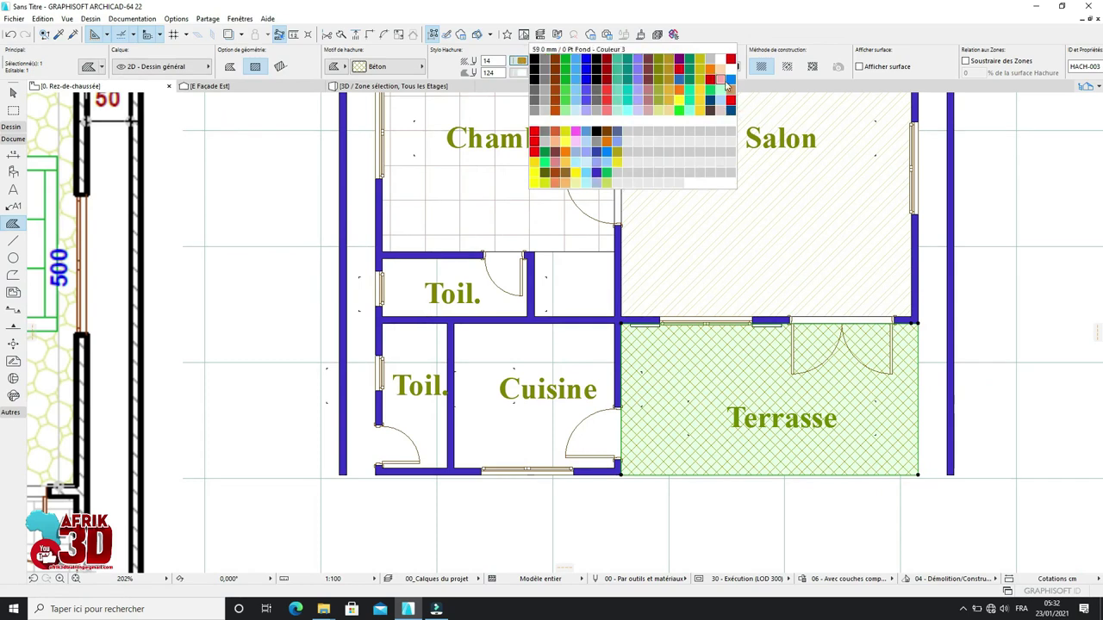
pyautogui.click(535, 104)
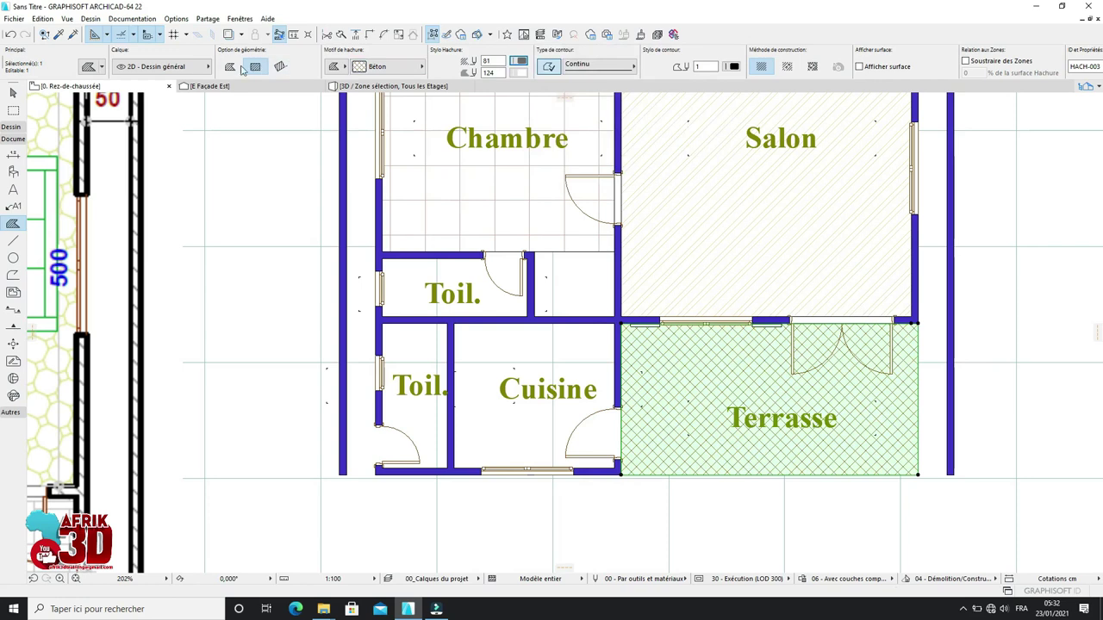
# Step: Change the pattern of the selected Terrasse hatch to Parpaing
pyautogui.click(91, 68)
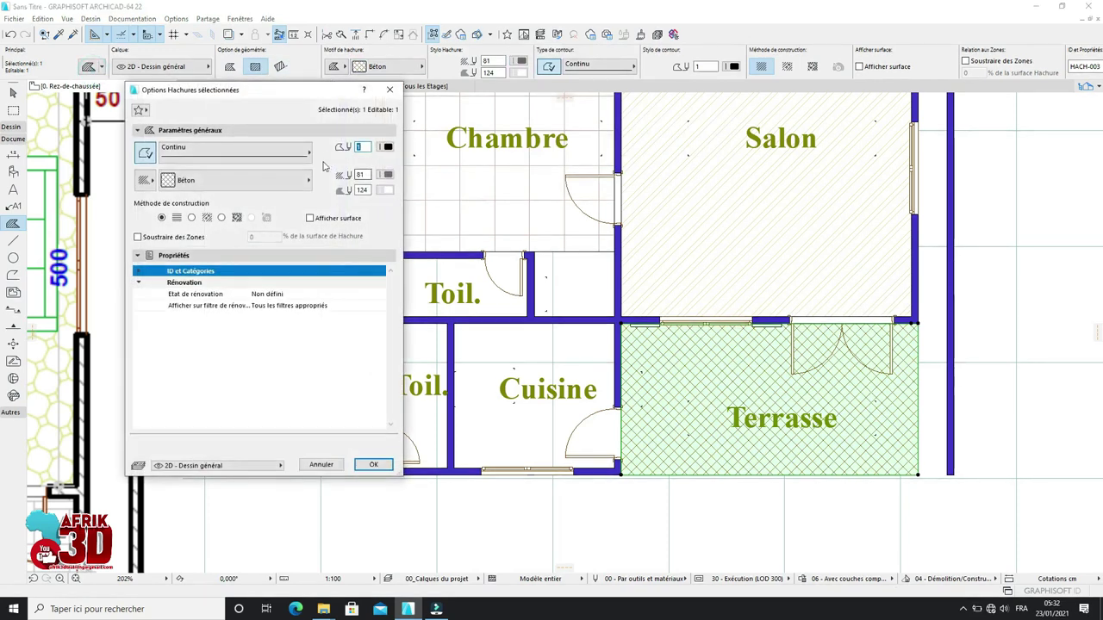
pyautogui.click(306, 180)
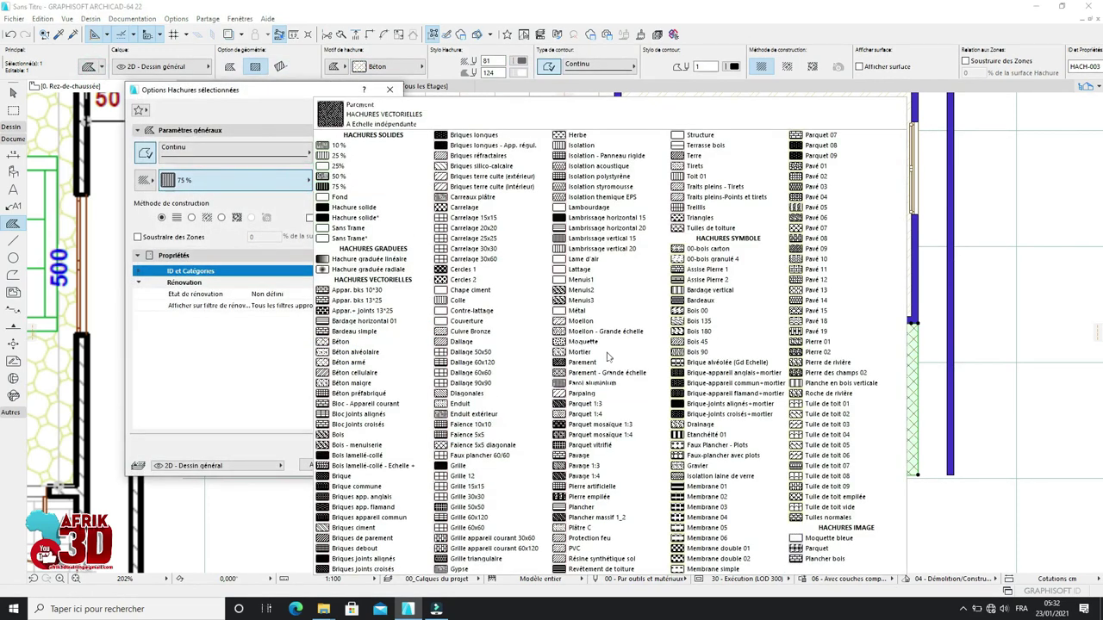
pyautogui.click(603, 393)
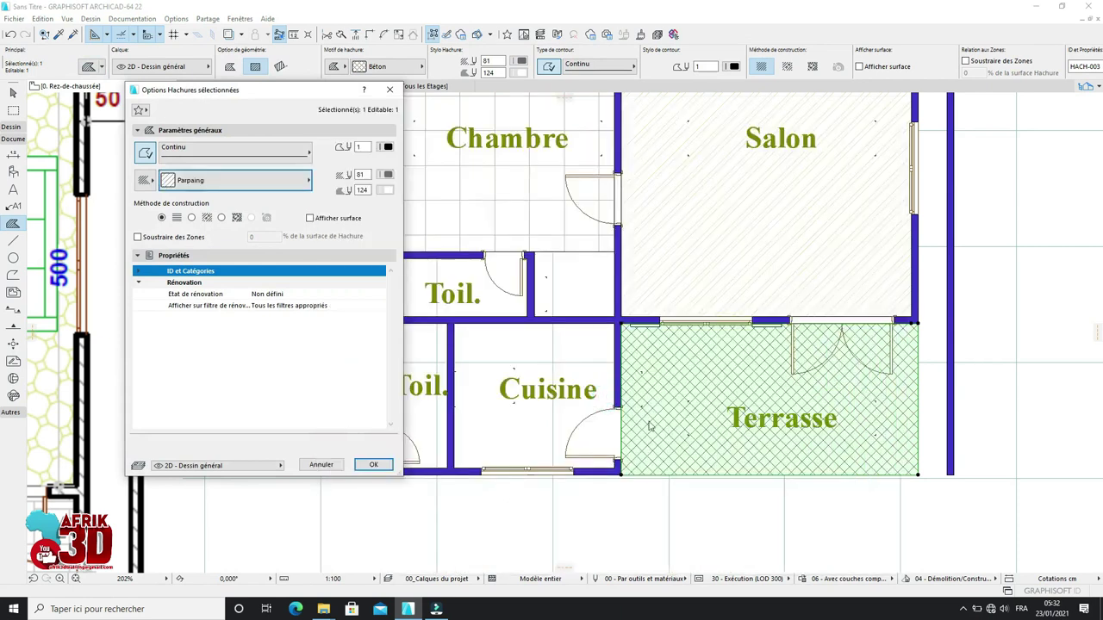
pyautogui.click(376, 464)
pyautogui.scroll(-2, 680, 525)
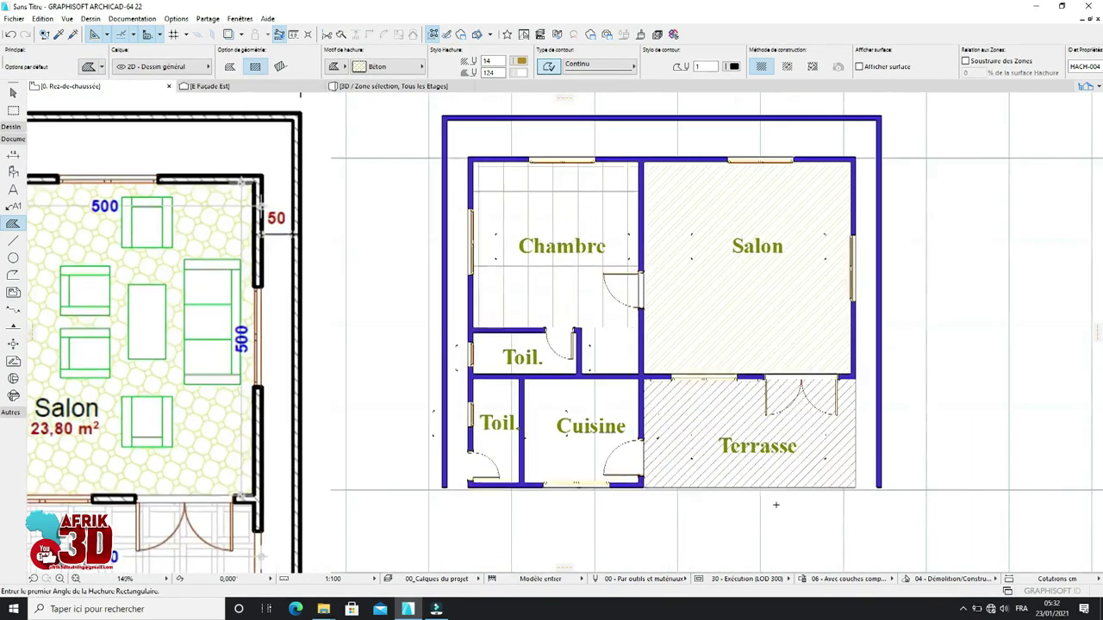
# Step: Change the Terrasse hatch's pattern to Briques silico-calcaire, accept it and deselect the hatch
pyautogui.scroll(1, 776, 505)
pyautogui.click(714, 422)
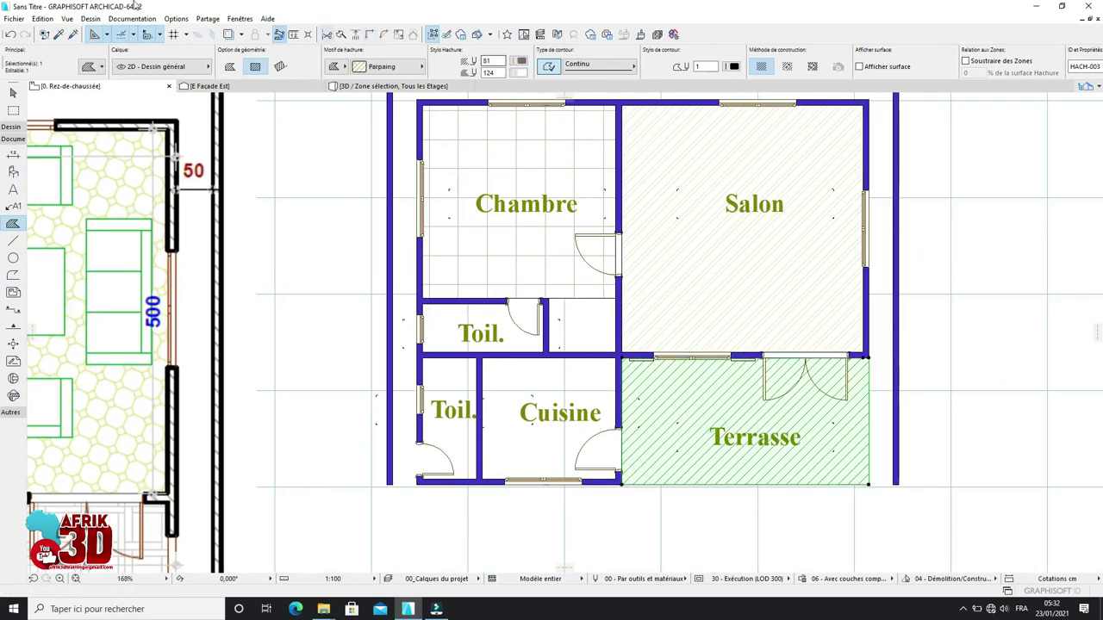
pyautogui.click(93, 71)
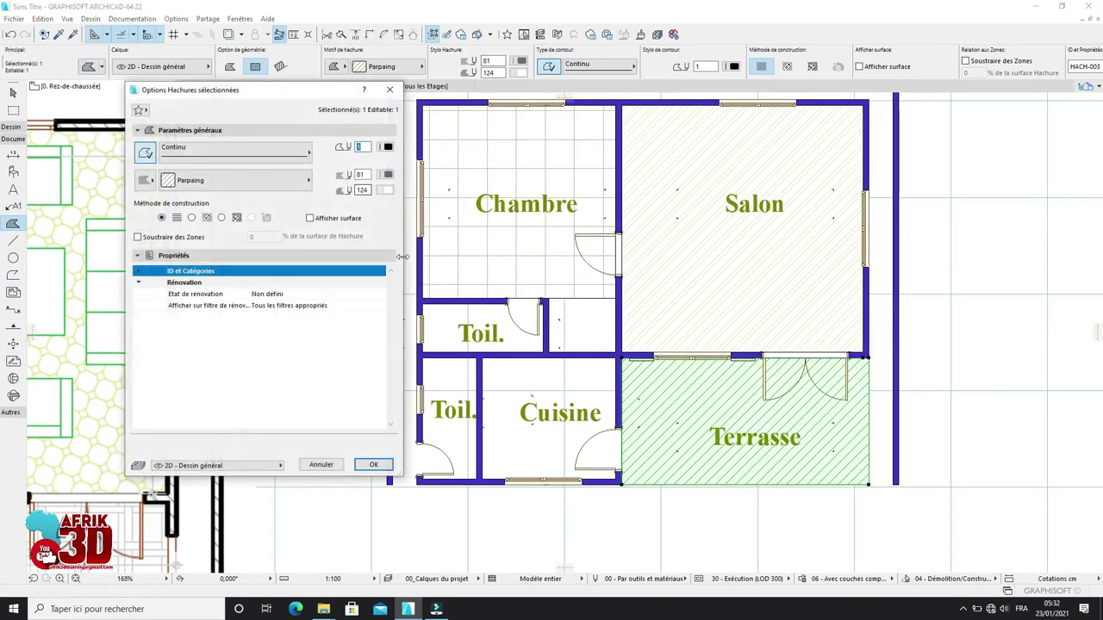
pyautogui.click(306, 180)
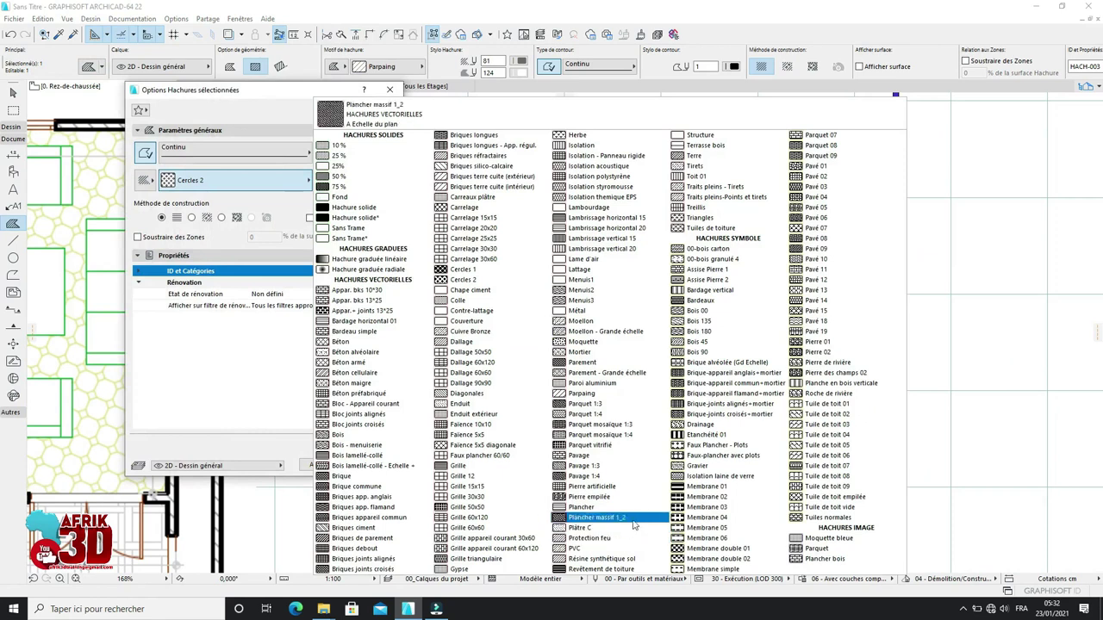
pyautogui.click(479, 166)
pyautogui.click(373, 466)
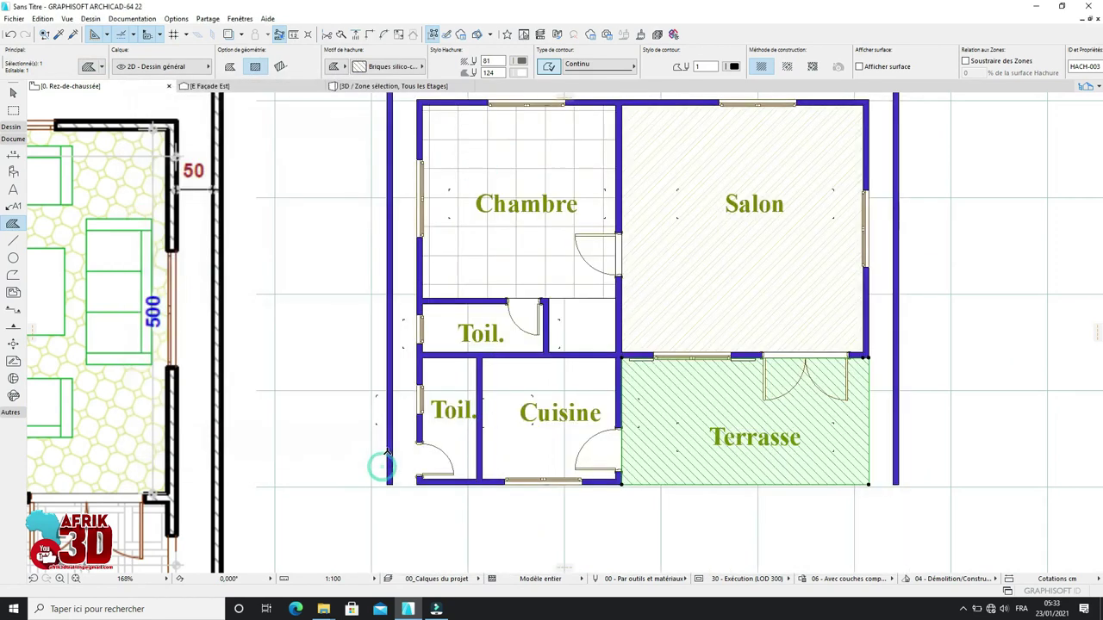
pyautogui.press('Escape')
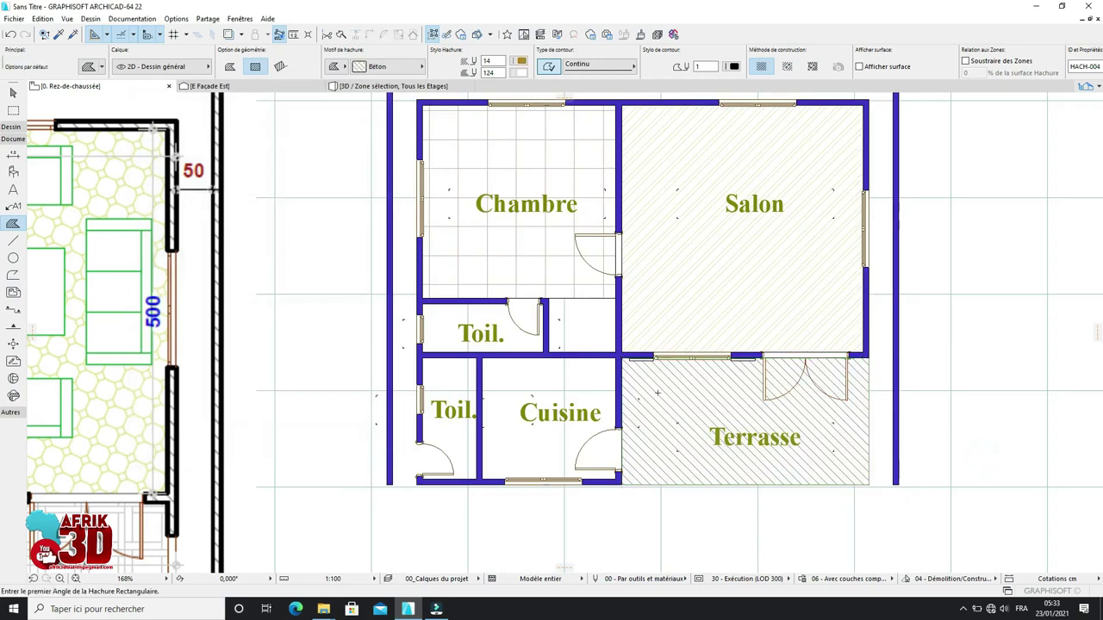
# Step: Set the default hatch to Carrelage 25x25 with foreground pen 105 and fill the Cuisine floor with it
pyautogui.click(89, 68)
pyautogui.click(309, 181)
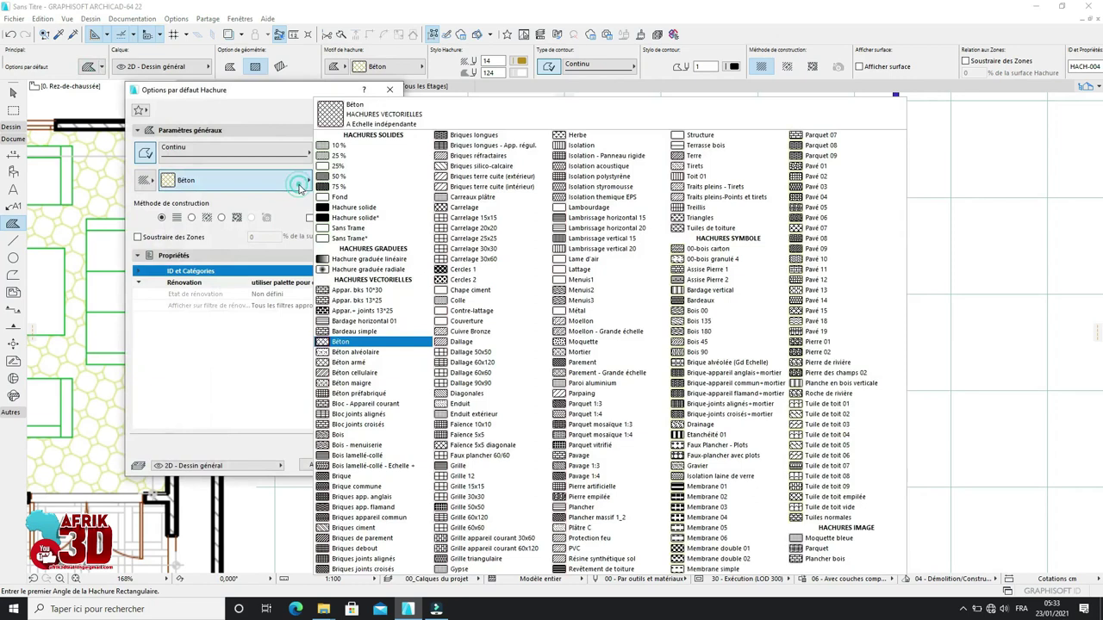
pyautogui.click(482, 238)
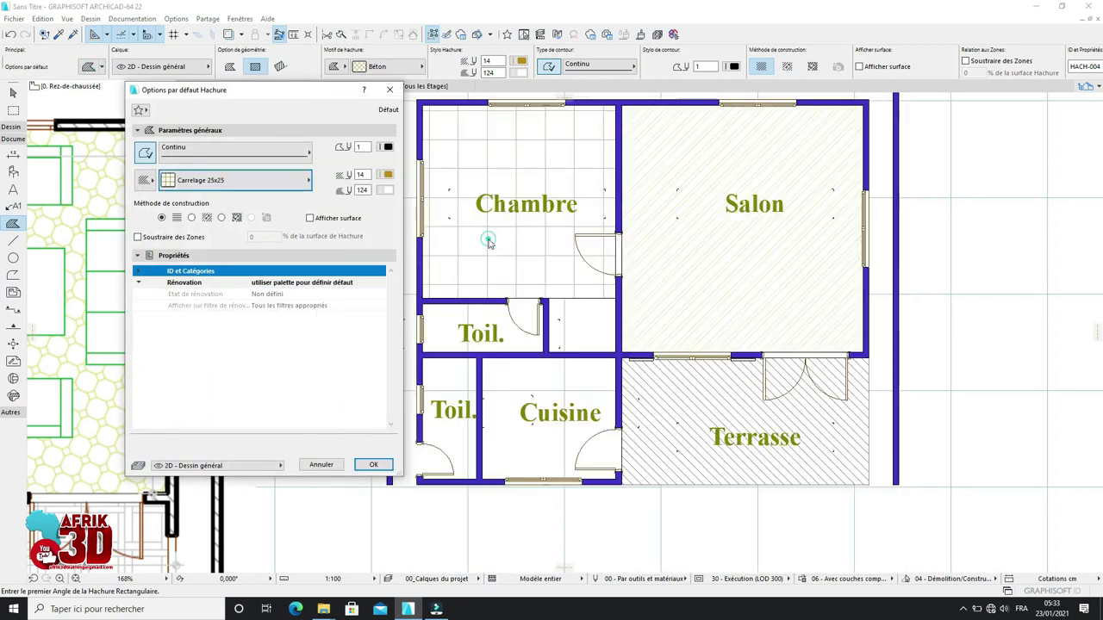
pyautogui.click(387, 176)
pyautogui.click(443, 226)
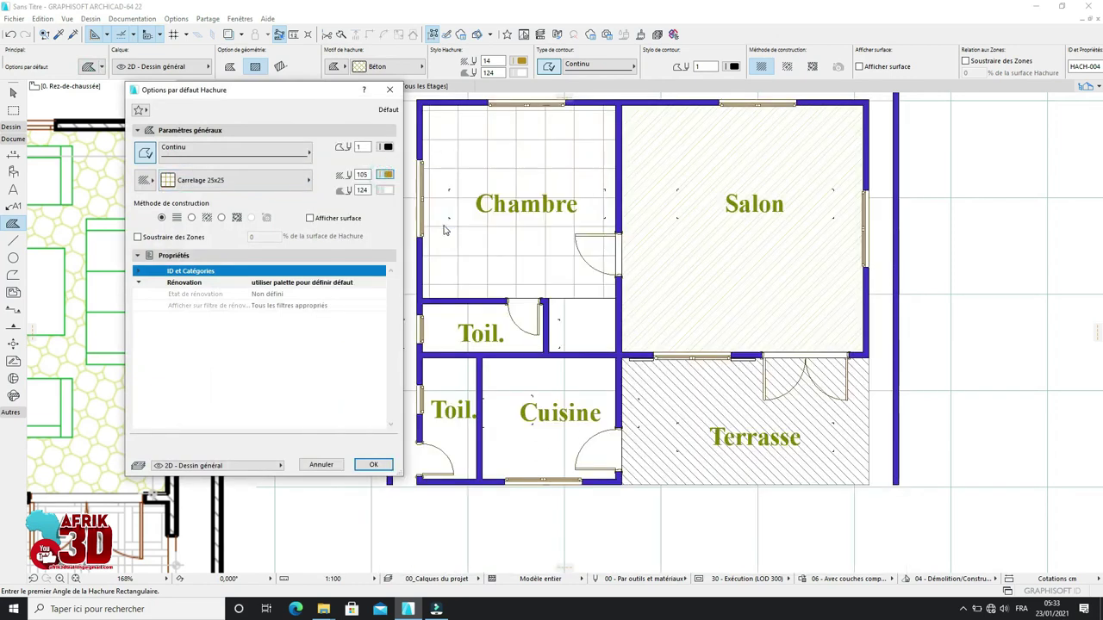
pyautogui.click(374, 465)
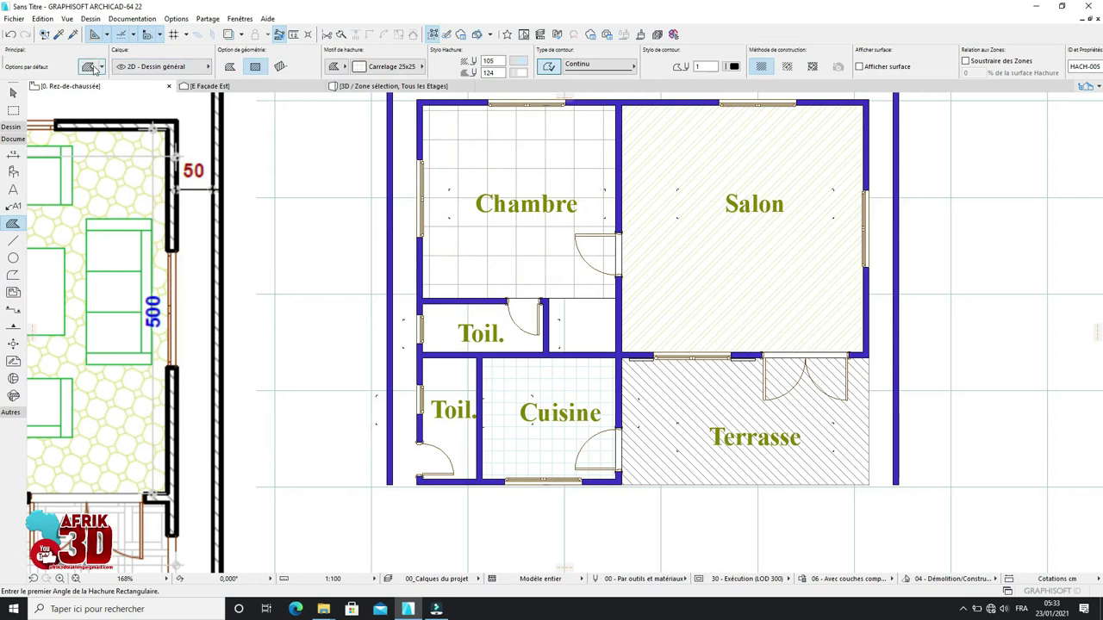
# Step: Change the default hatch pattern to Carrelage 30x30 and fill the floors of both toilets with it
pyautogui.click(90, 66)
pyautogui.click(284, 180)
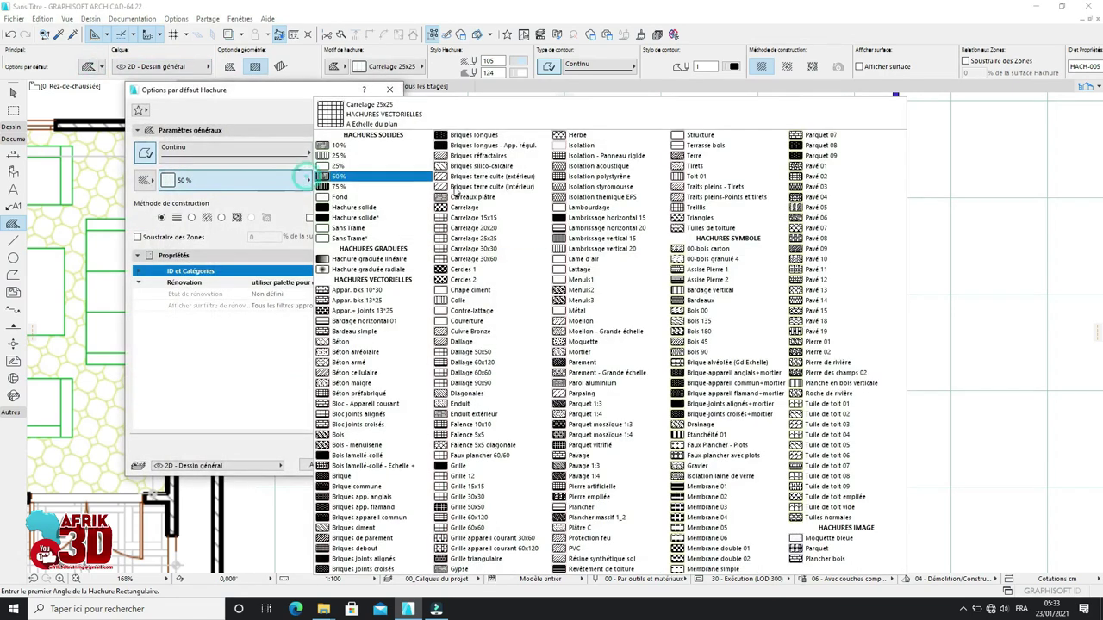
pyautogui.click(495, 259)
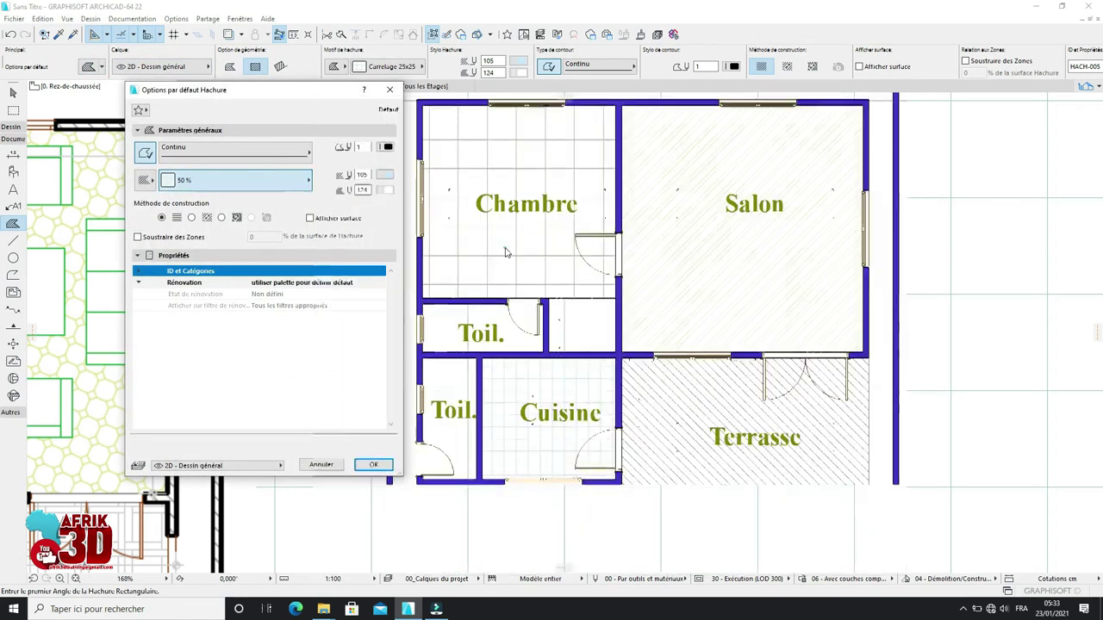
pyautogui.click(378, 465)
pyautogui.click(442, 328)
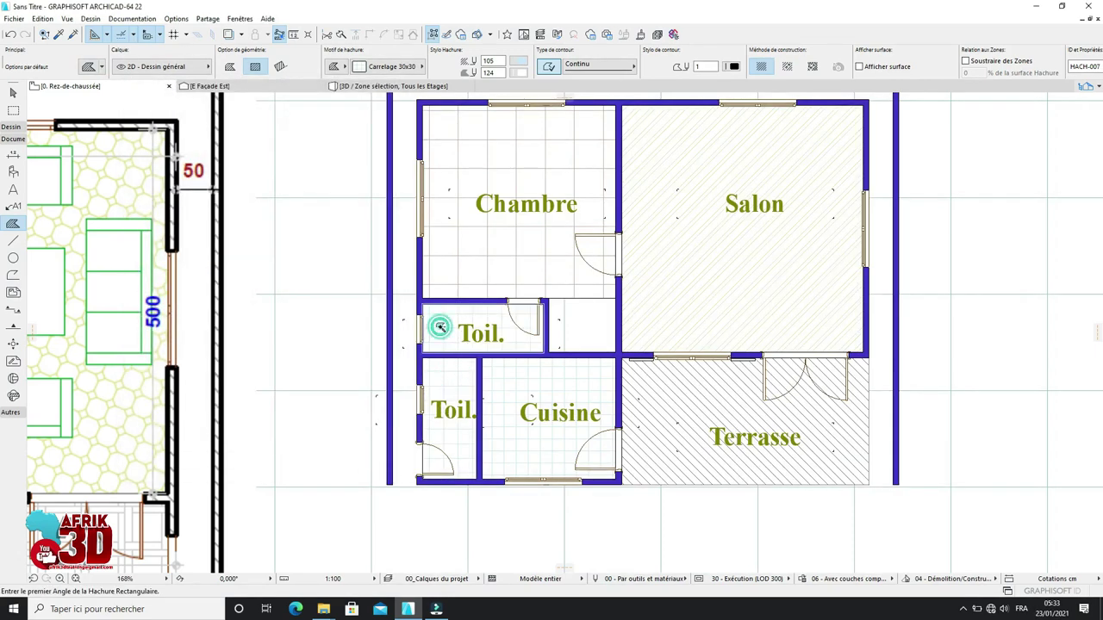
# Step: Open the settings of the Salon floor hatch and set its foreground pen to 146
pyautogui.scroll(-2, 556, 487)
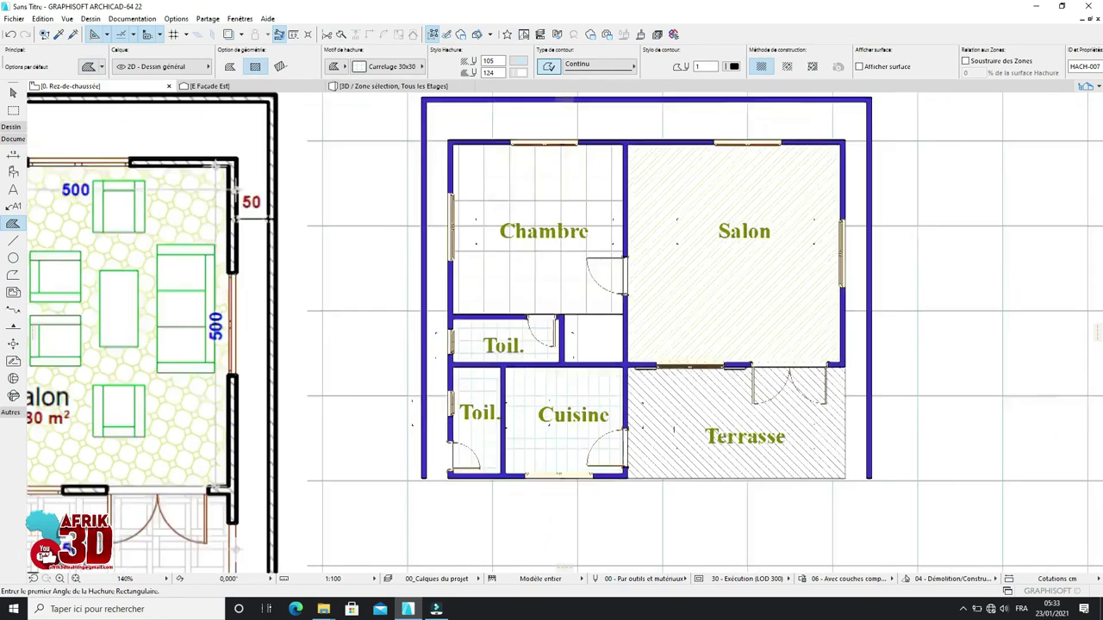
pyautogui.click(745, 349)
pyautogui.keyDown('shift'); pyautogui.click(733, 339); pyautogui.keyUp('shift')
pyautogui.hotkey('ctrl', 't')
pyautogui.click(384, 177)
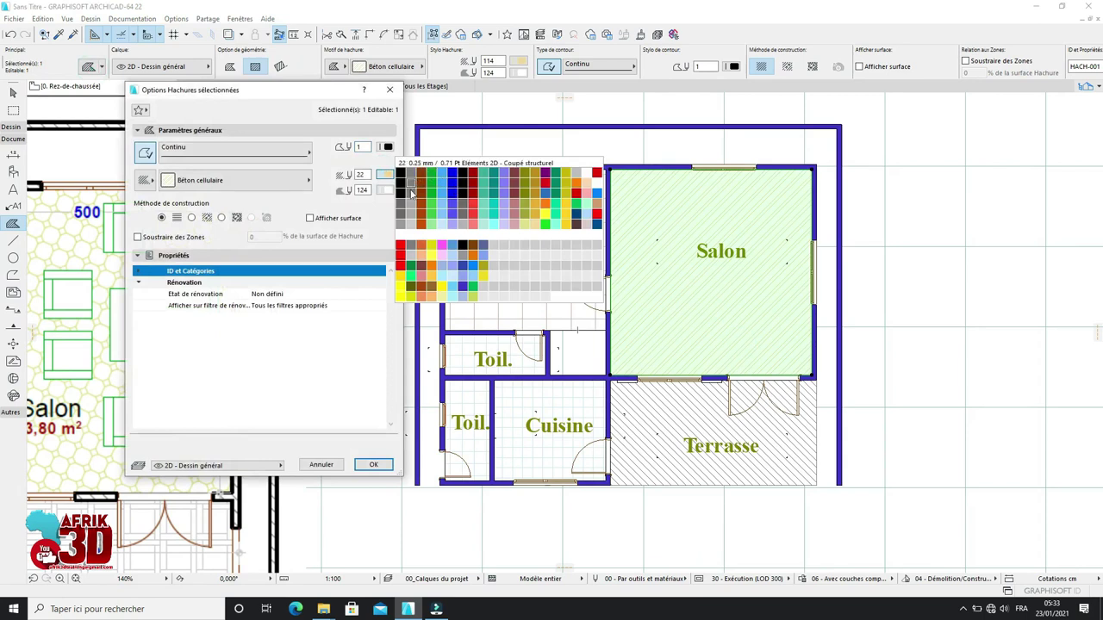
pyautogui.click(504, 172)
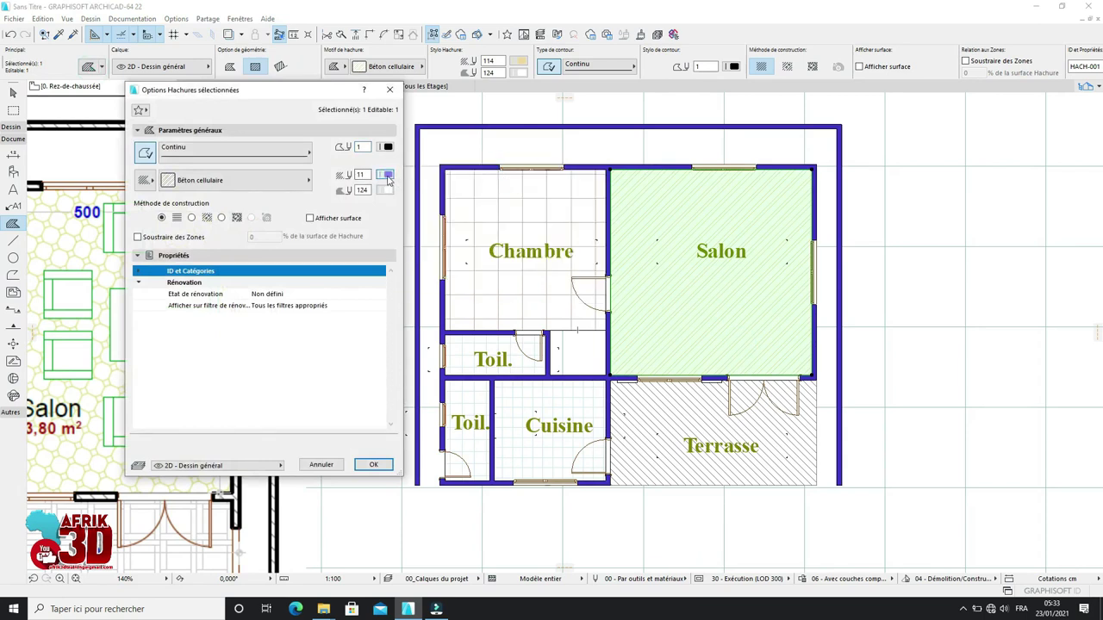
pyautogui.click(386, 177)
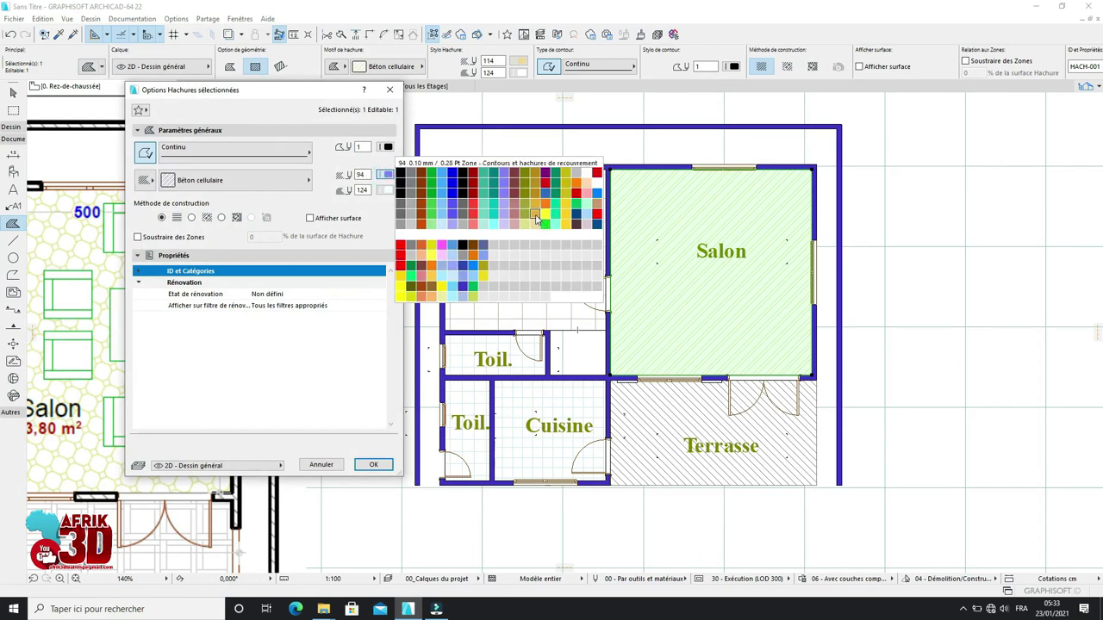
pyautogui.click(454, 248)
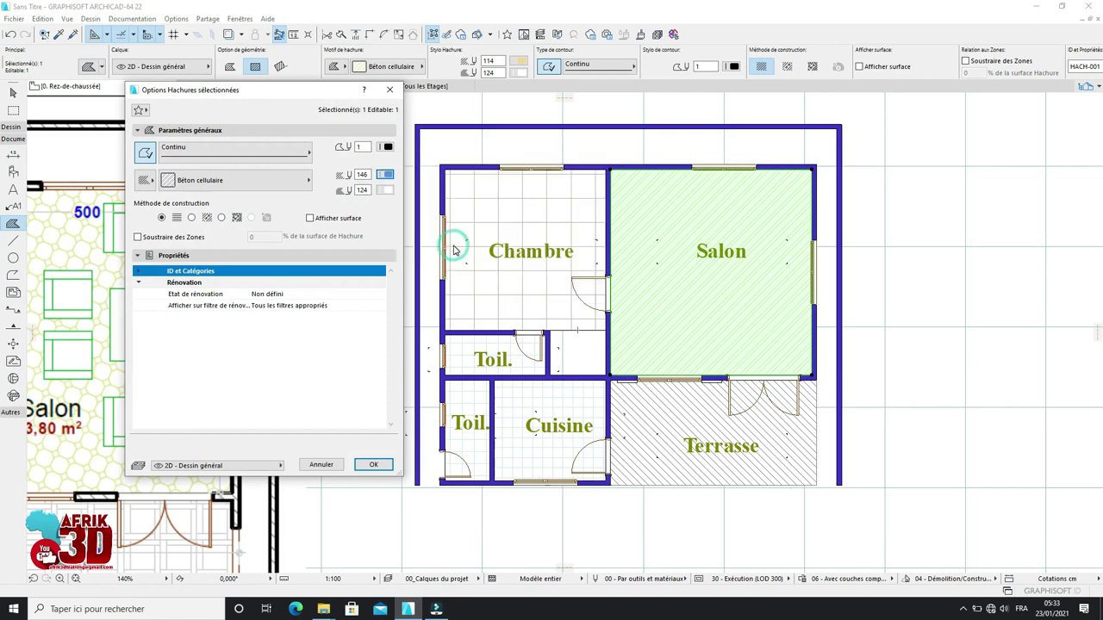
# Step: Change the Salon hatch's pattern to Faux-plancher avec plots, accept the settings and deselect the hatch
pyautogui.click(294, 186)
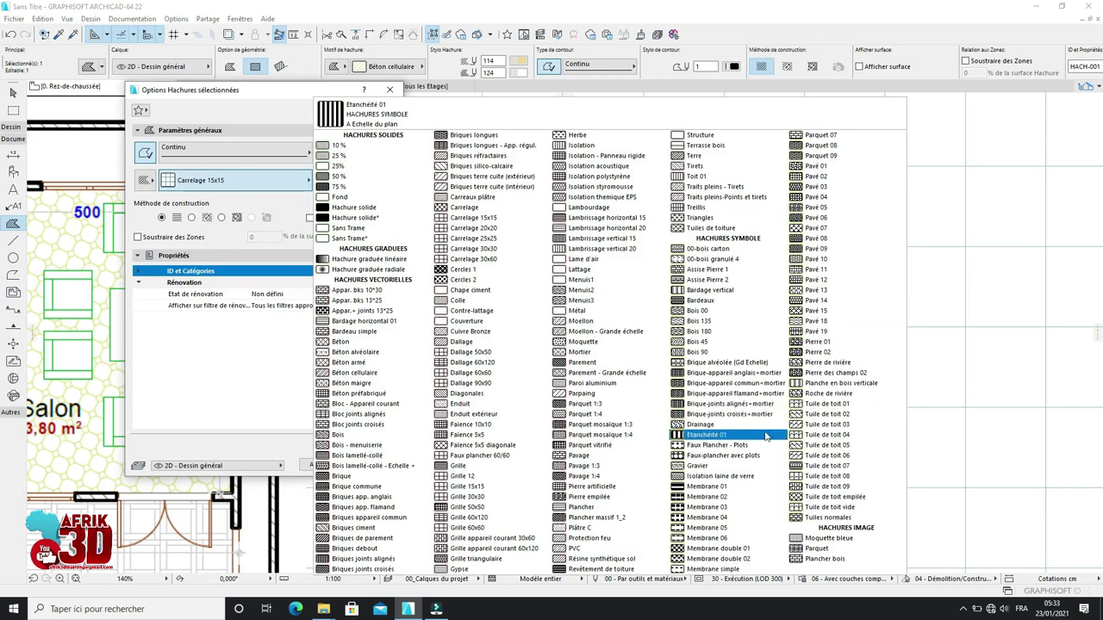
pyautogui.click(739, 457)
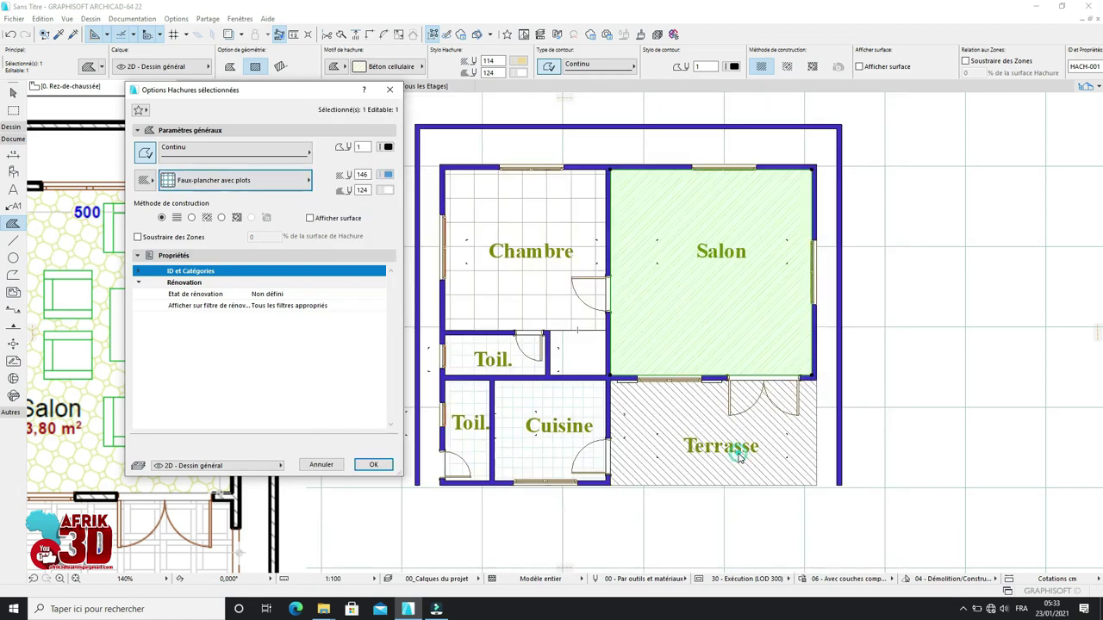
pyautogui.click(373, 465)
pyautogui.press('Escape')
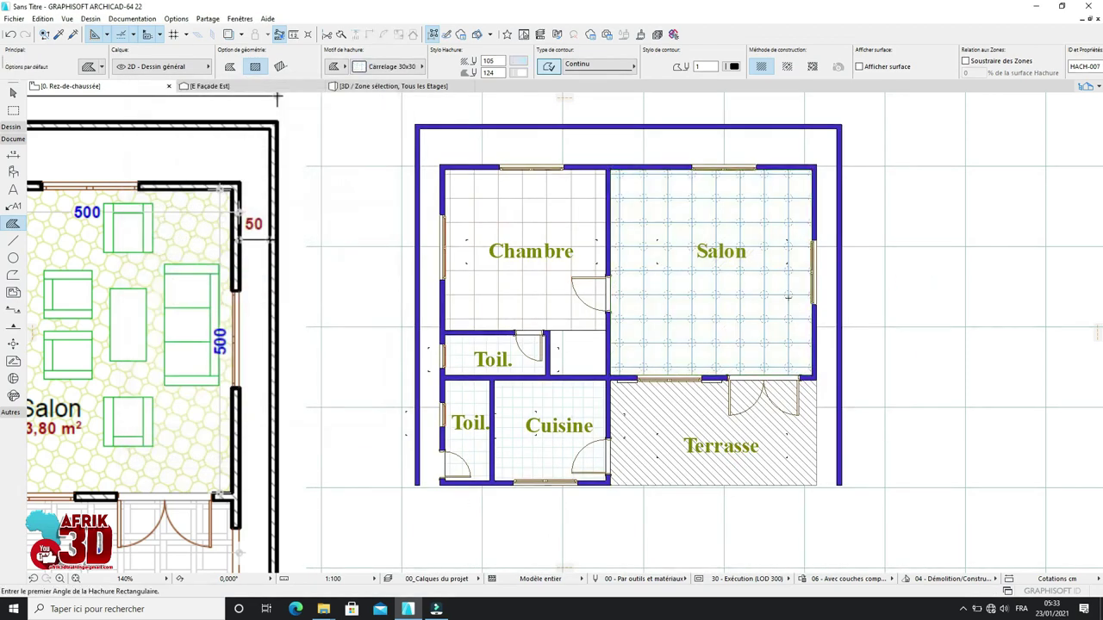
# Step: Select the Salon floor hatch and turn on the display of its surface area
pyautogui.scroll(3, 750, 336)
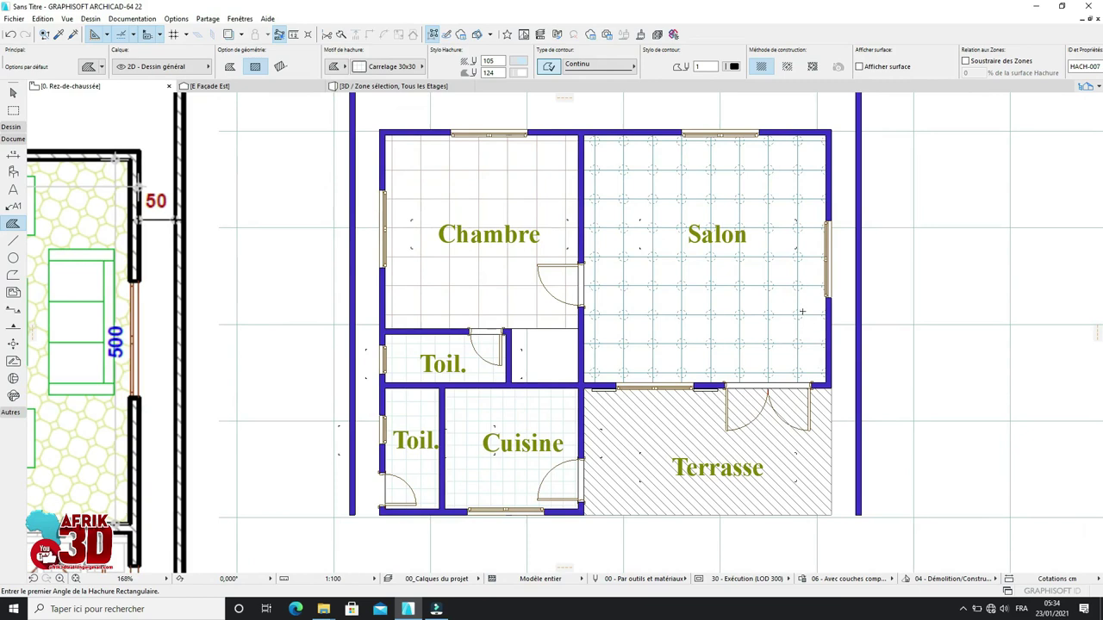
pyautogui.scroll(-3, 801, 312)
pyautogui.scroll(2, 802, 312)
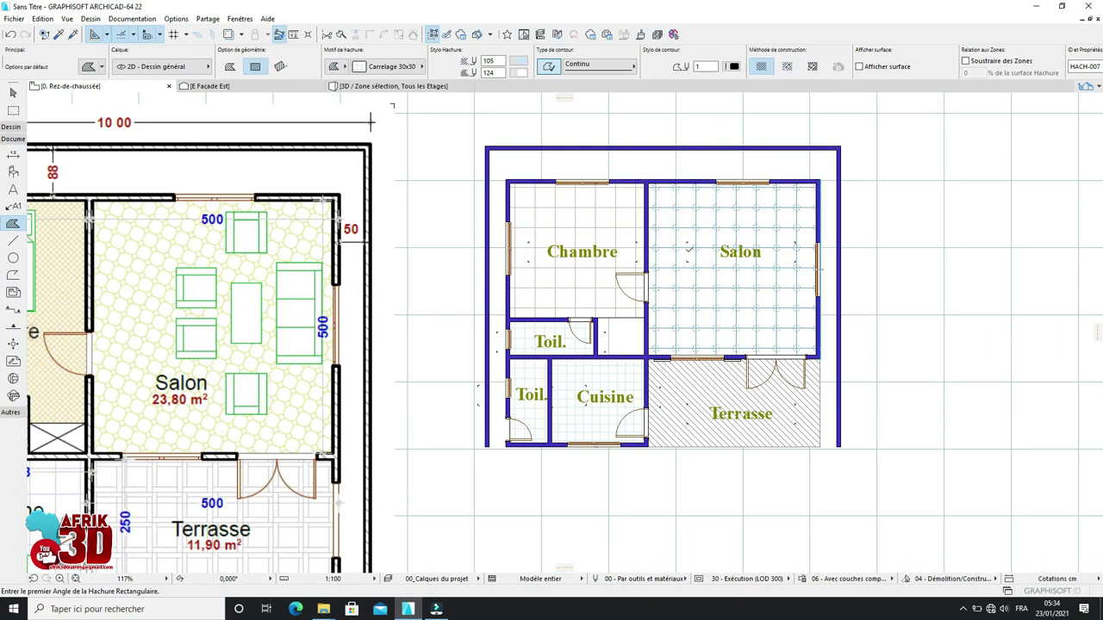
pyautogui.press('Escape')
pyautogui.click(729, 277)
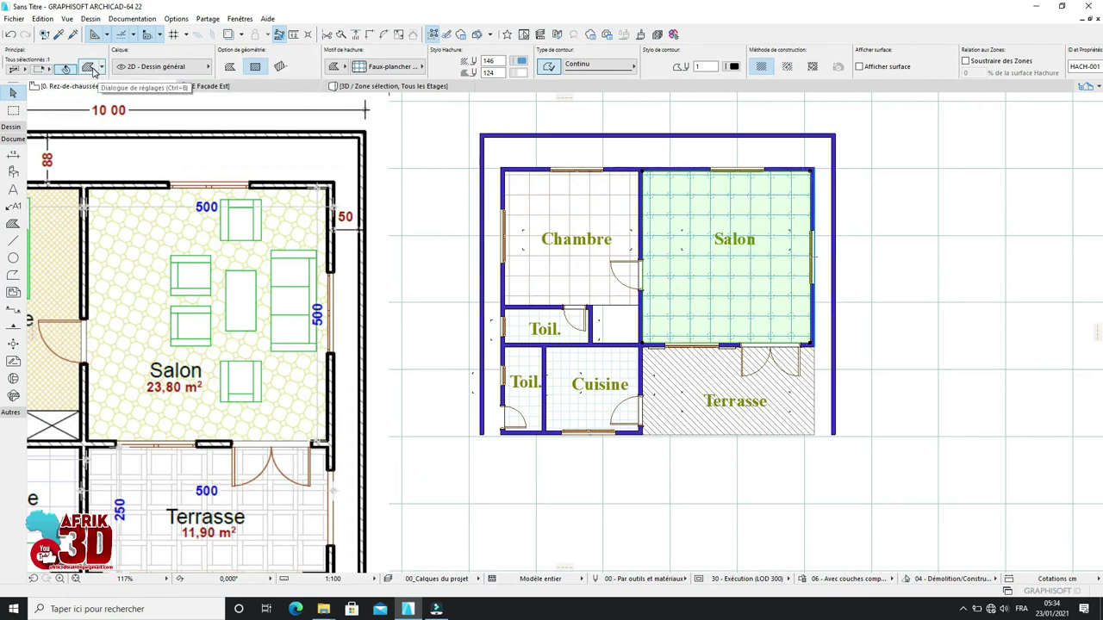
pyautogui.click(90, 68)
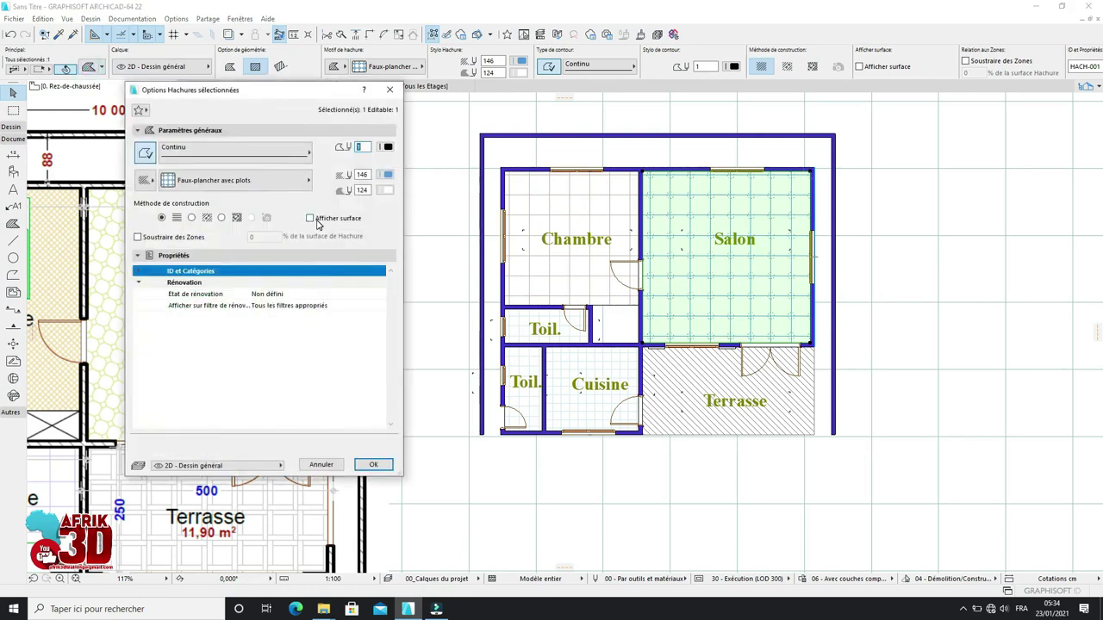
pyautogui.click(389, 90)
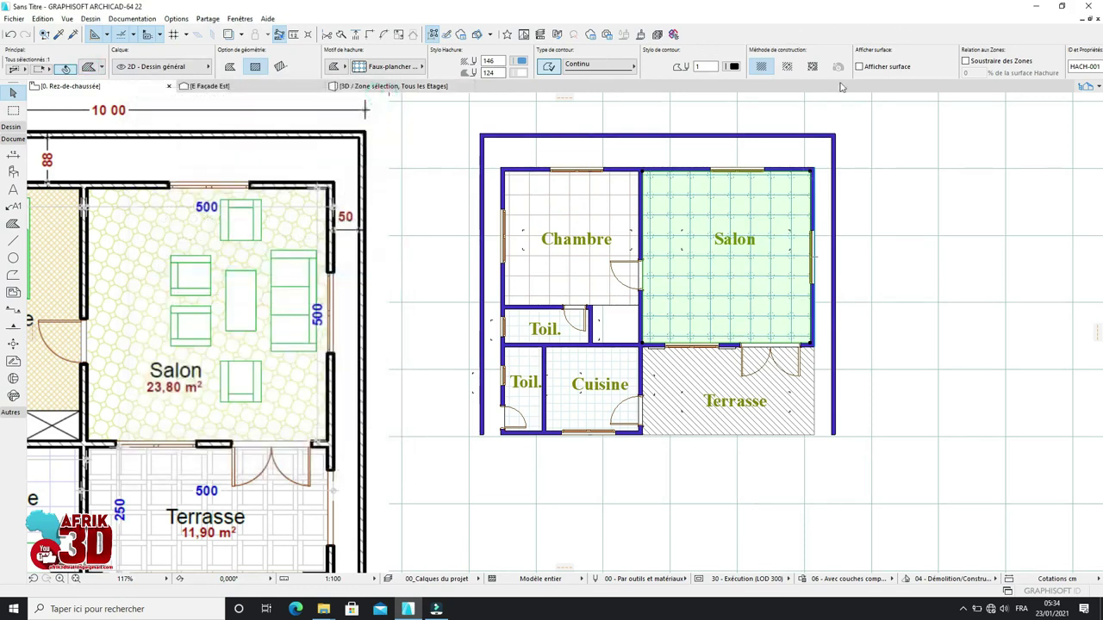
pyautogui.click(859, 67)
# Step: Move the Salon's area text slightly sideways to centre it beneath the Salon label, and deselect it
pyautogui.scroll(3, 797, 224)
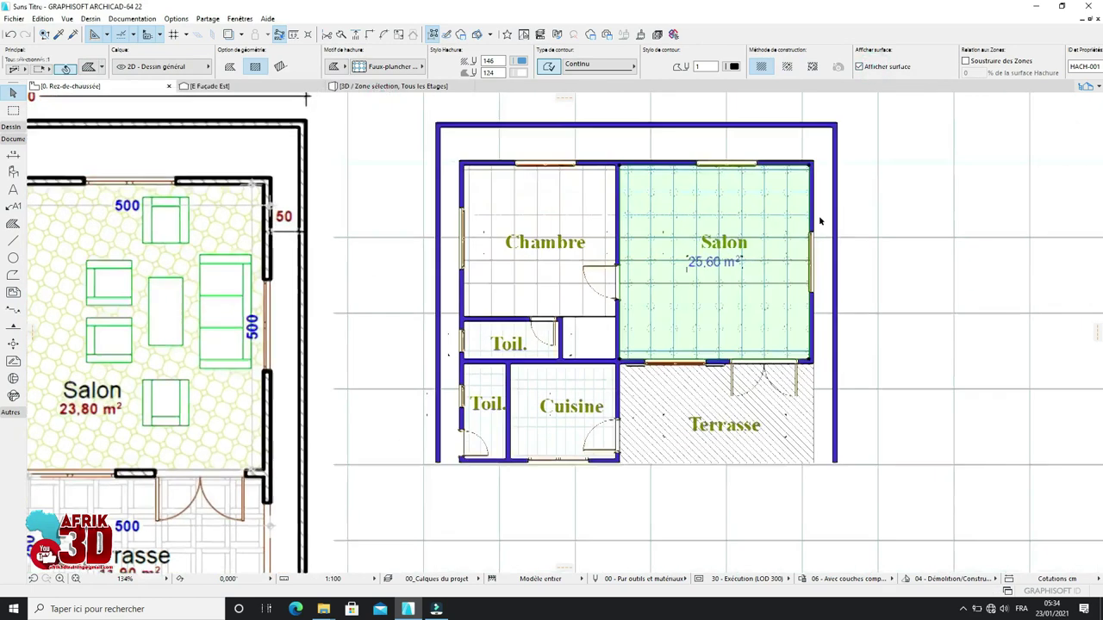
pyautogui.scroll(2, 780, 256)
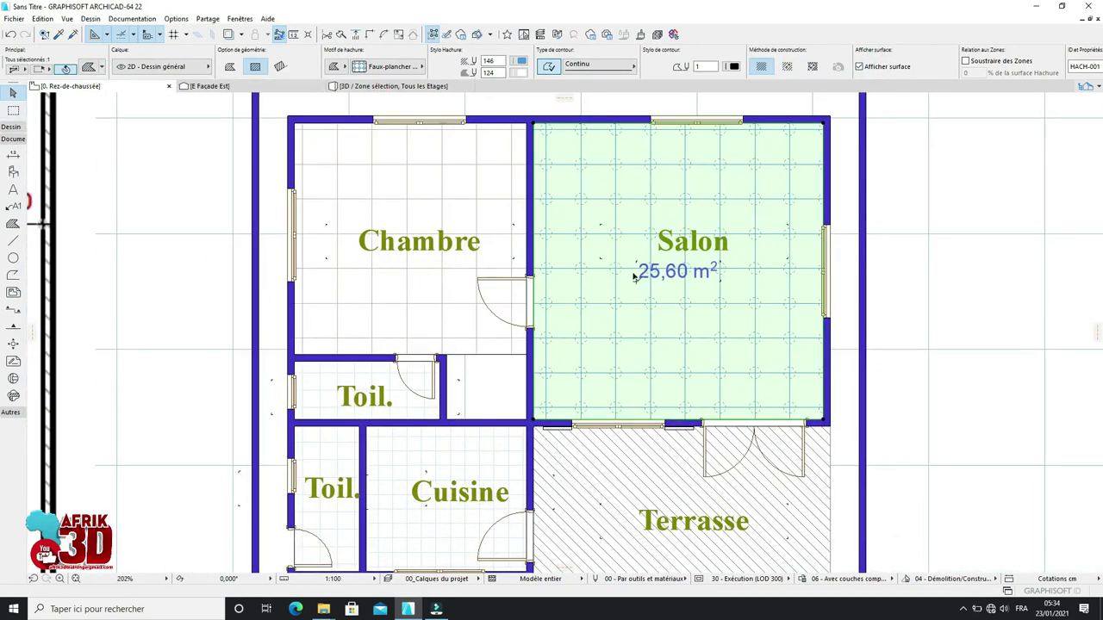
pyautogui.click(640, 271)
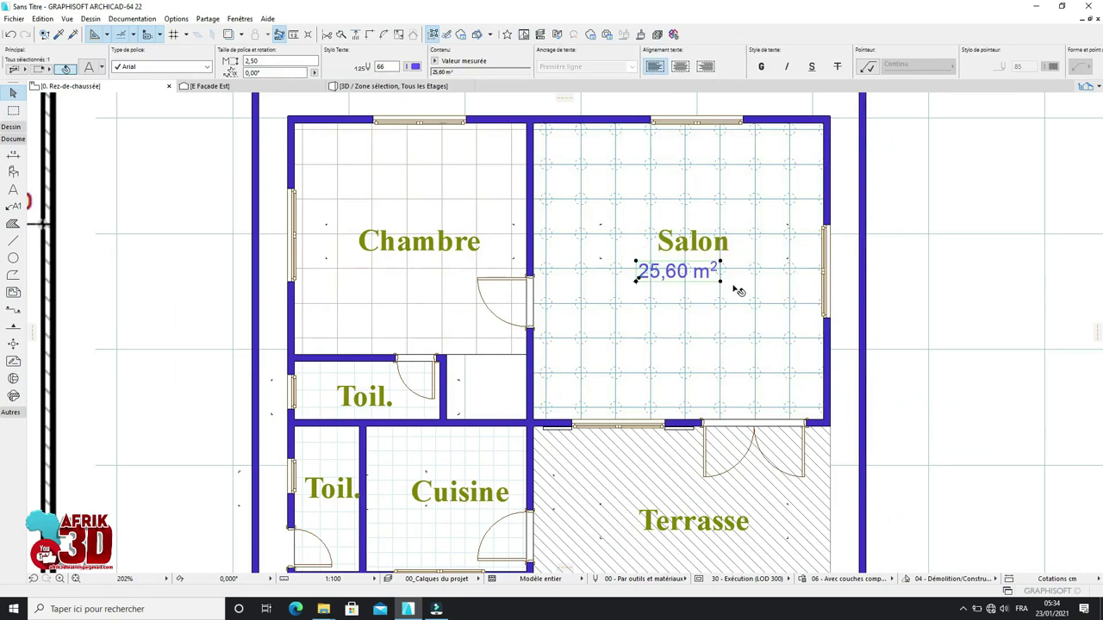
pyautogui.moveTo(694, 273); pyautogui.dragTo(716, 275)
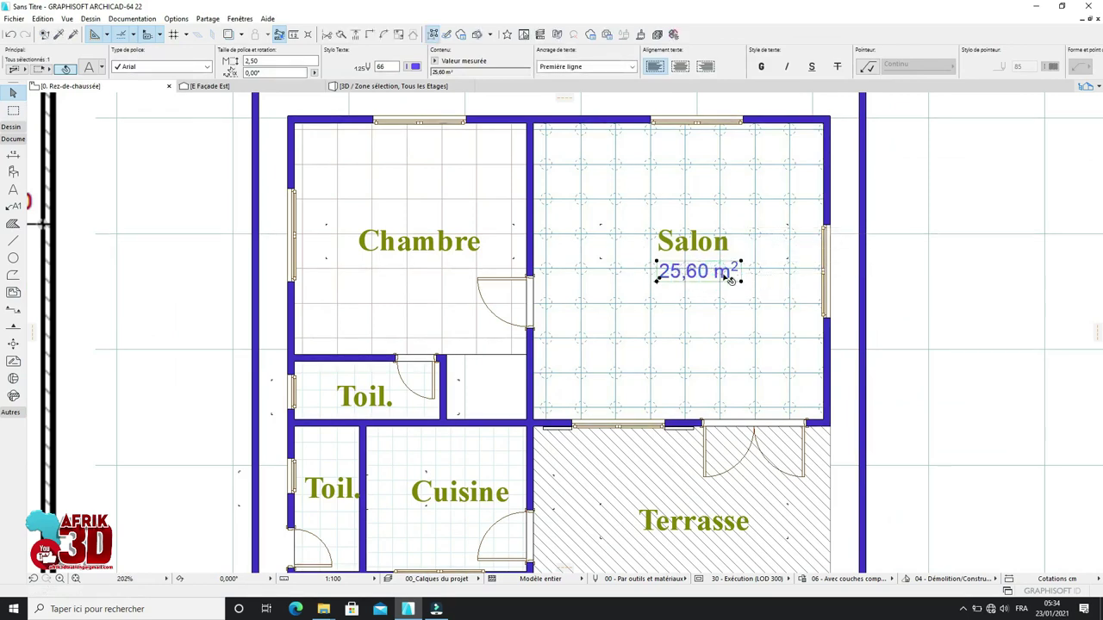
pyautogui.scroll(-2, 724, 273)
pyautogui.click(960, 239)
# Step: Display the surface area of the Chambre floor hatch and move its text just below the Chambre label
pyautogui.click(517, 295)
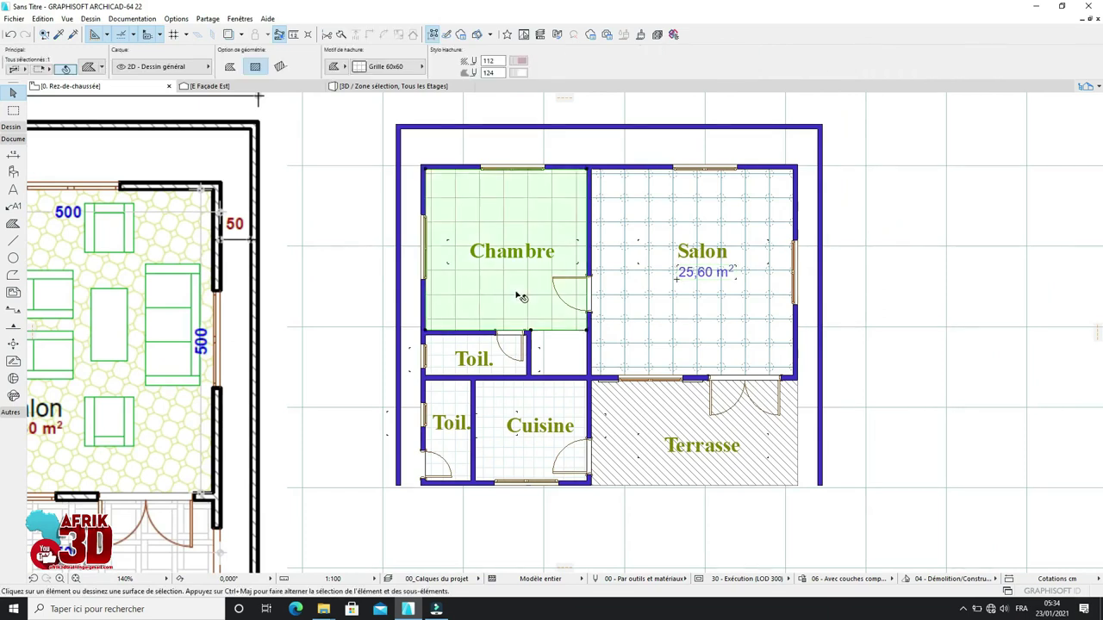
pyautogui.click(860, 68)
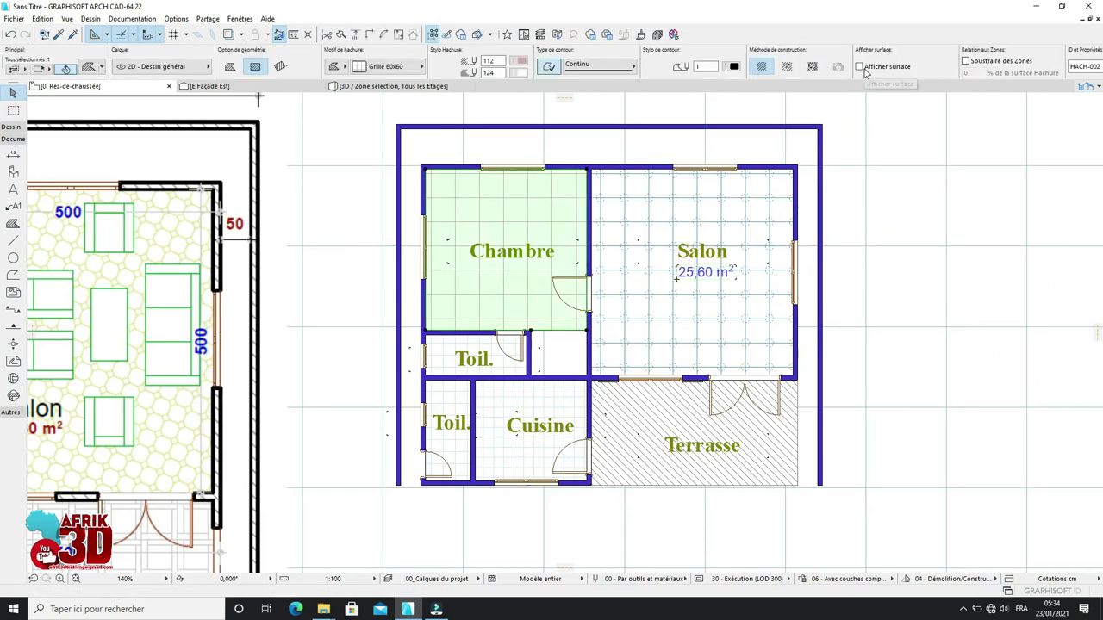
pyautogui.click(536, 246)
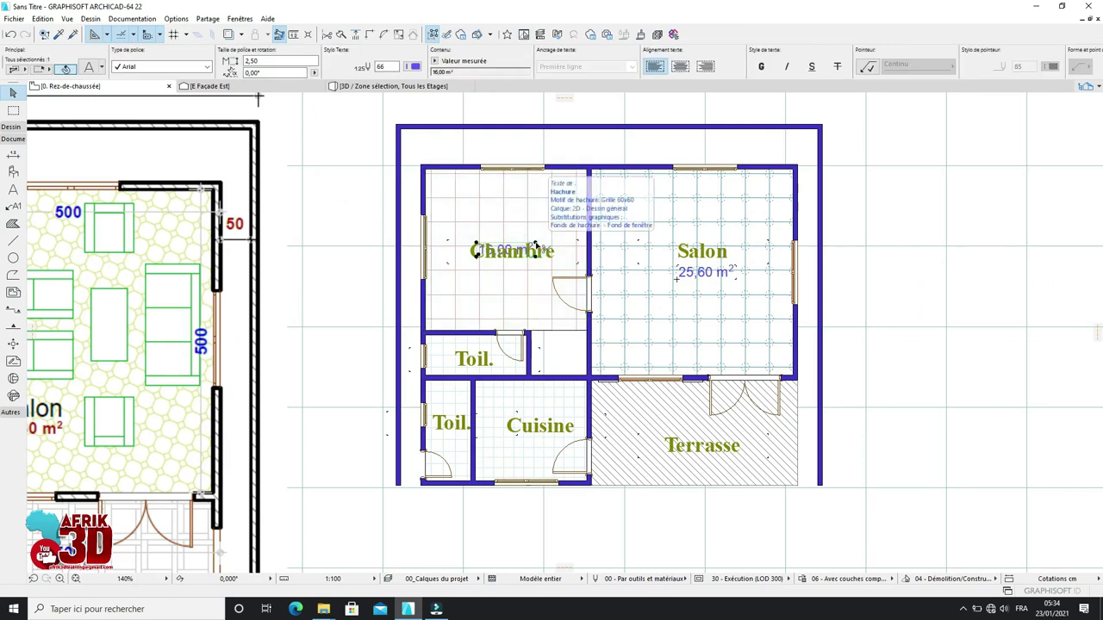
pyautogui.moveTo(536, 247); pyautogui.dragTo(540, 276)
pyautogui.click(904, 281)
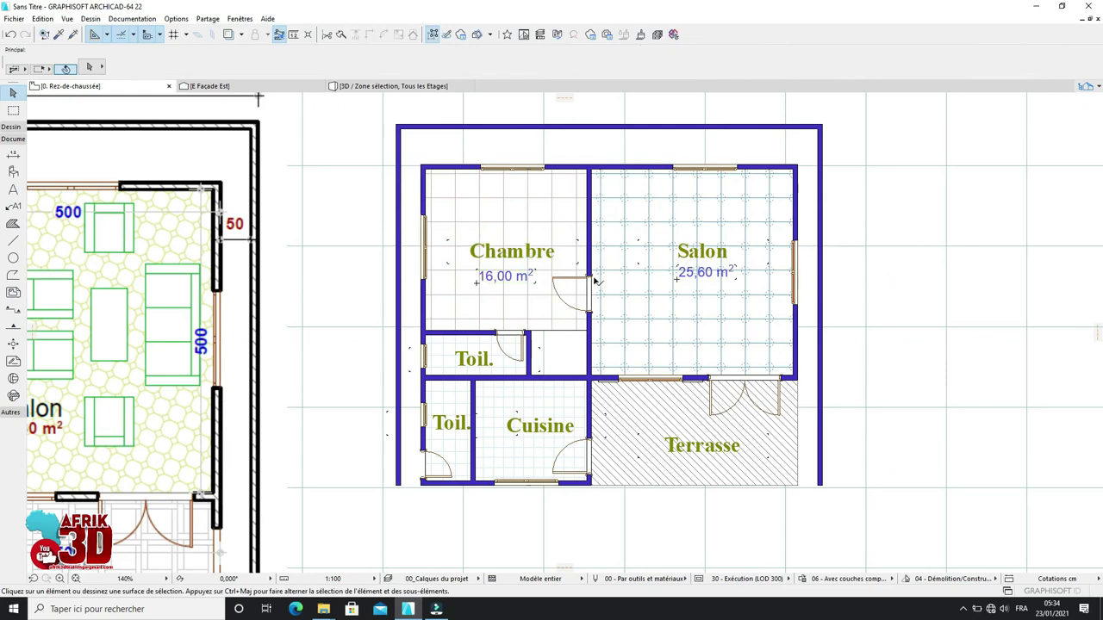
pyautogui.scroll(1, 594, 281)
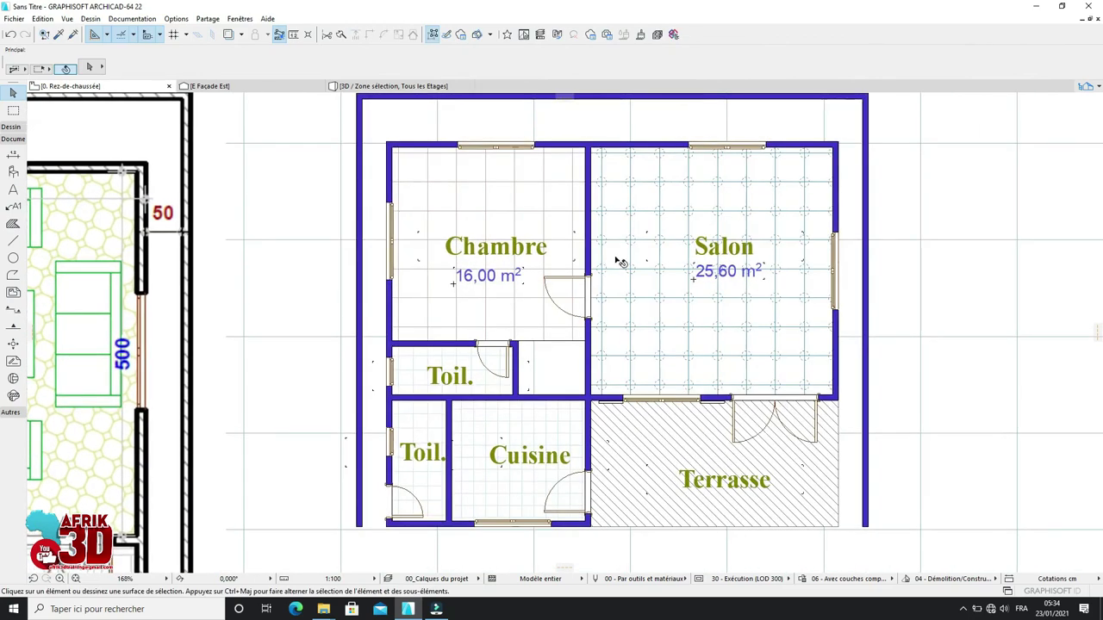
pyautogui.scroll(-2, 665, 271)
pyautogui.scroll(2, 681, 321)
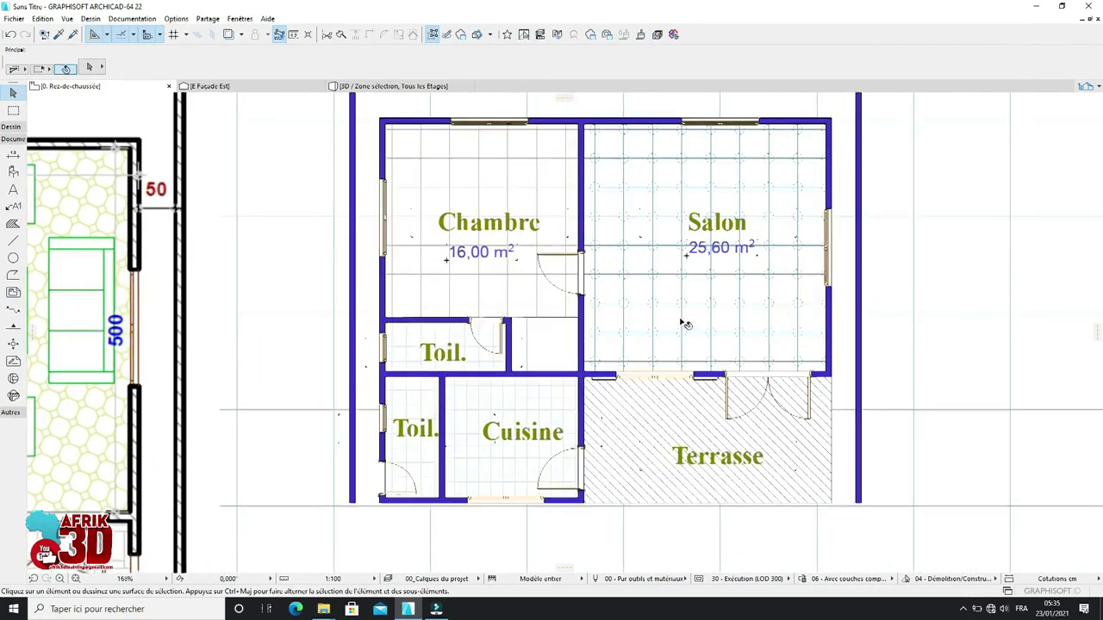
pyautogui.scroll(-2, 694, 318)
pyautogui.scroll(1, 700, 289)
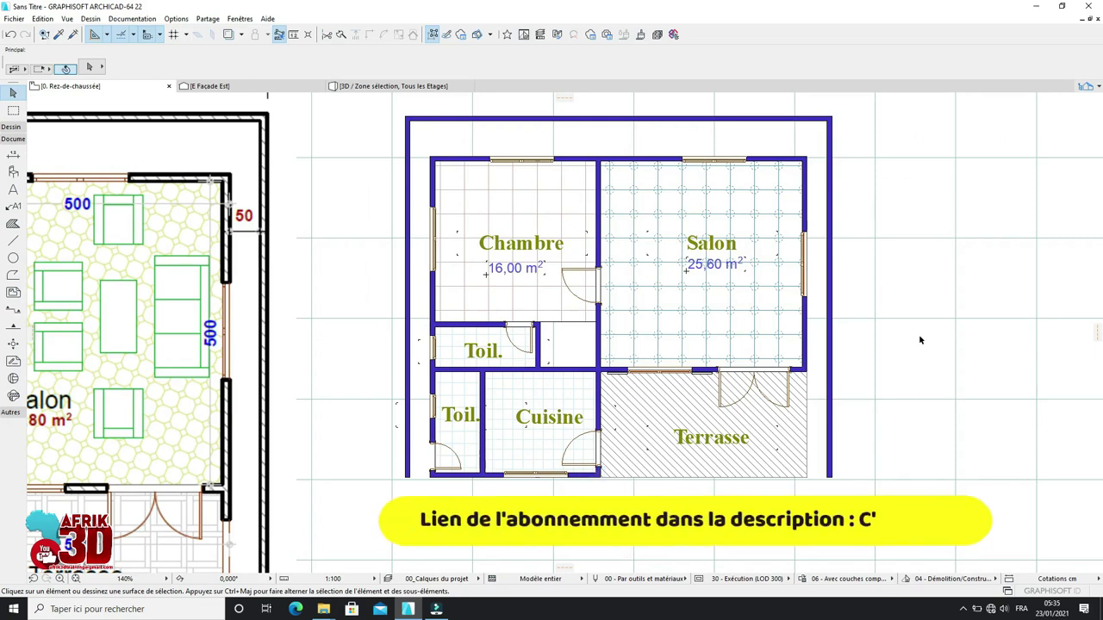
pyautogui.scroll(-3, 783, 290)
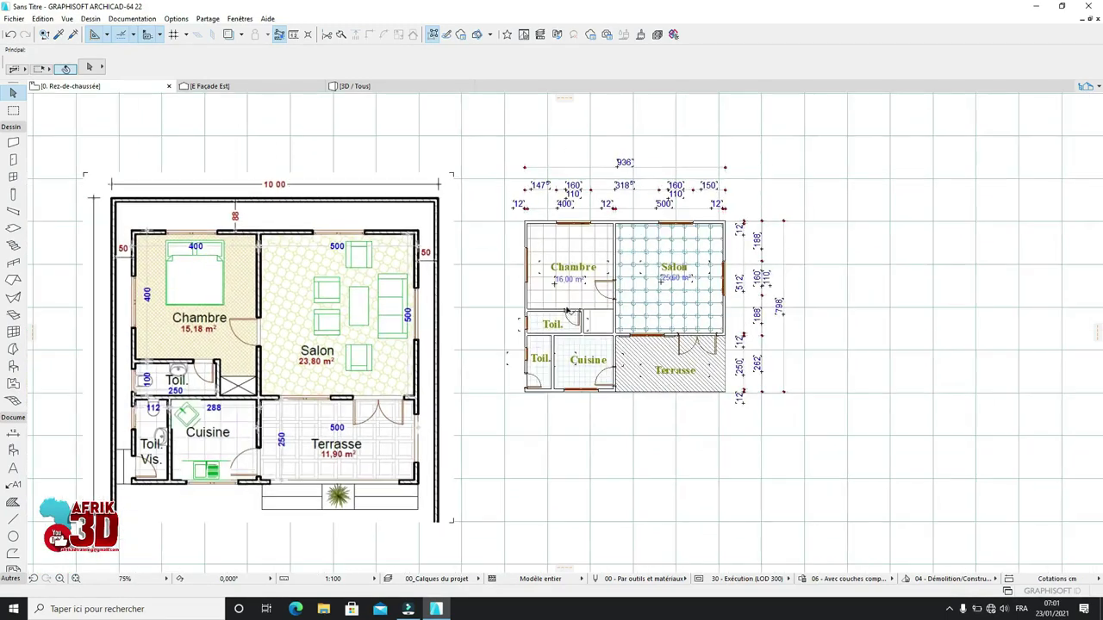
pyautogui.scroll(1, 567, 312)
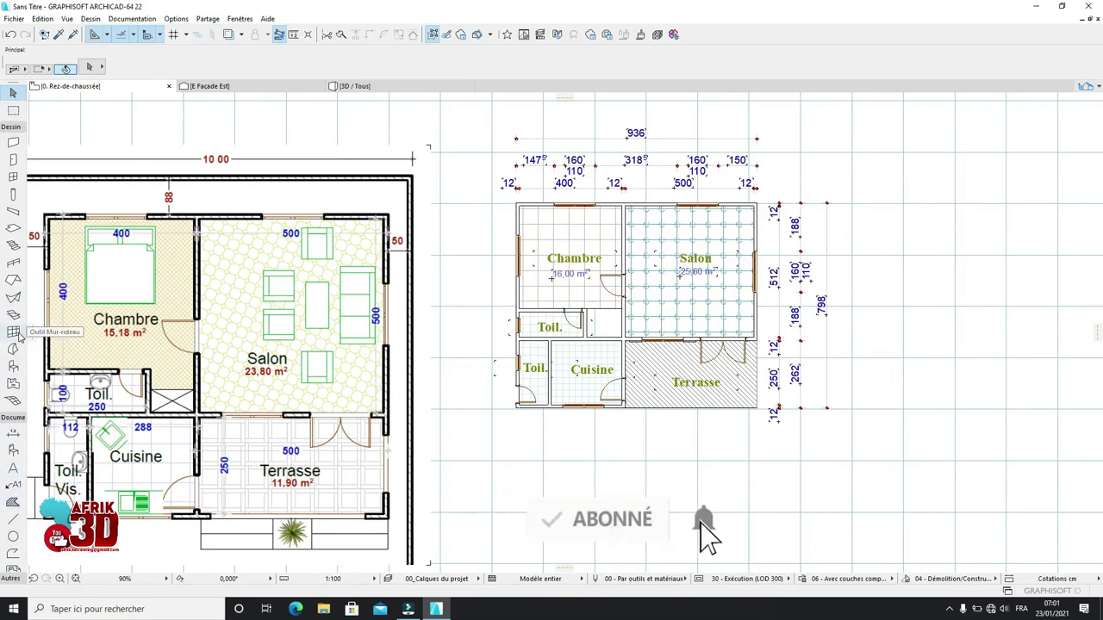
# Step: Activate the Line tool and open its default settings
pyautogui.click(12, 128)
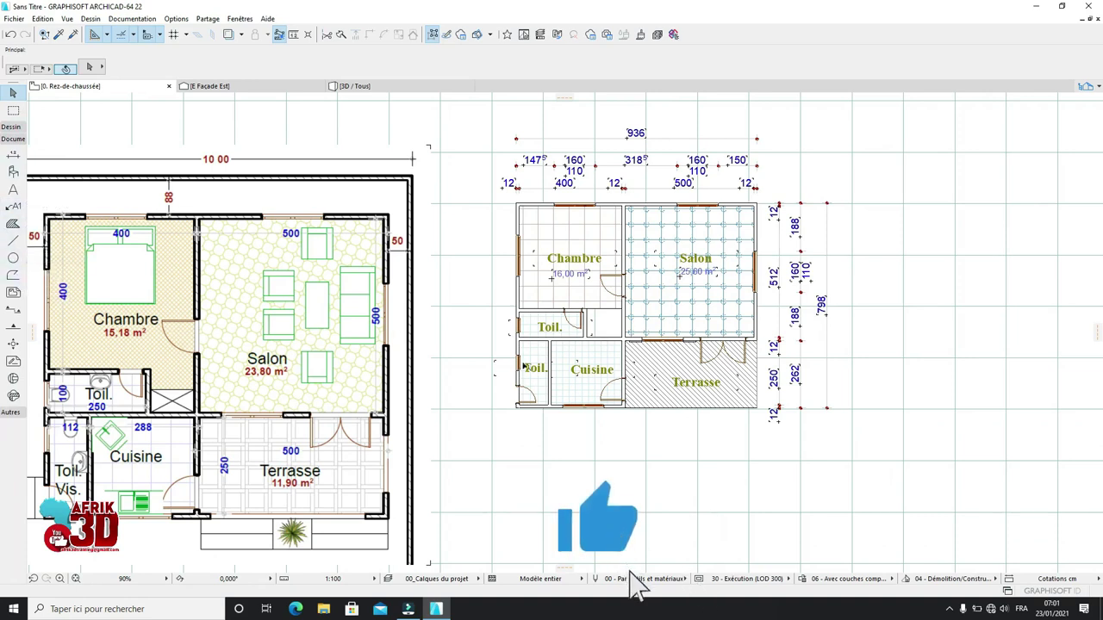
pyautogui.press('l')
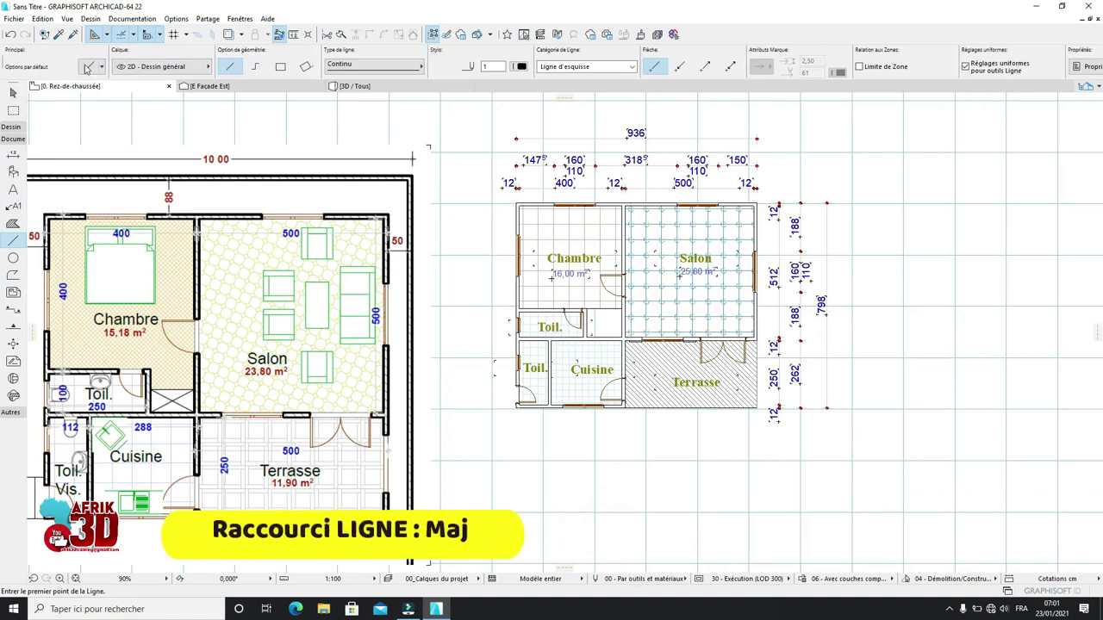
pyautogui.click(91, 68)
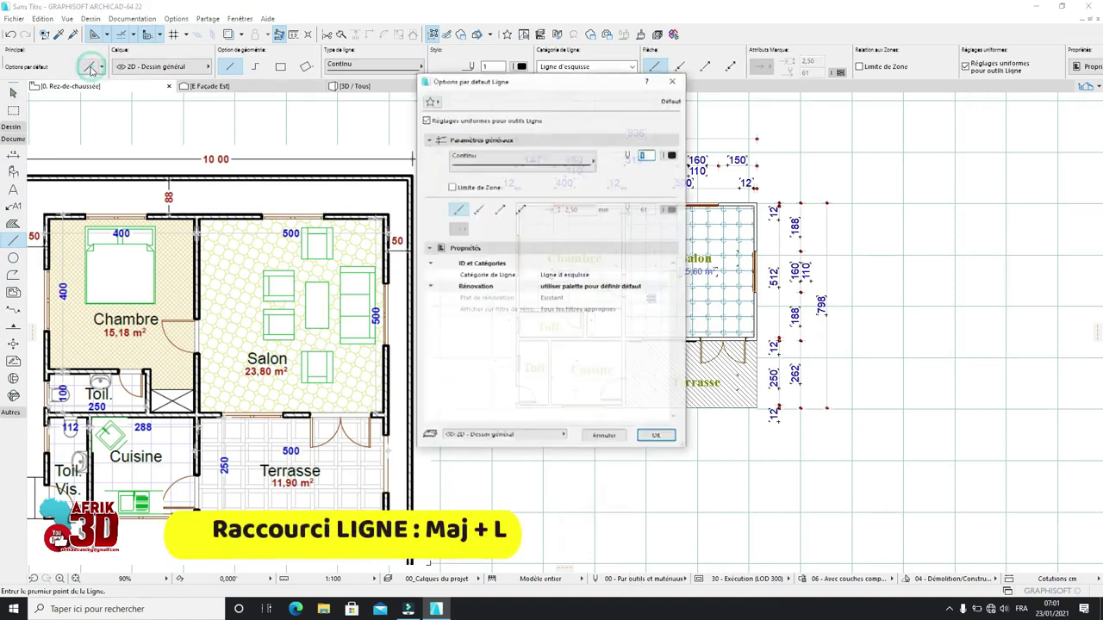
pyautogui.click(673, 80)
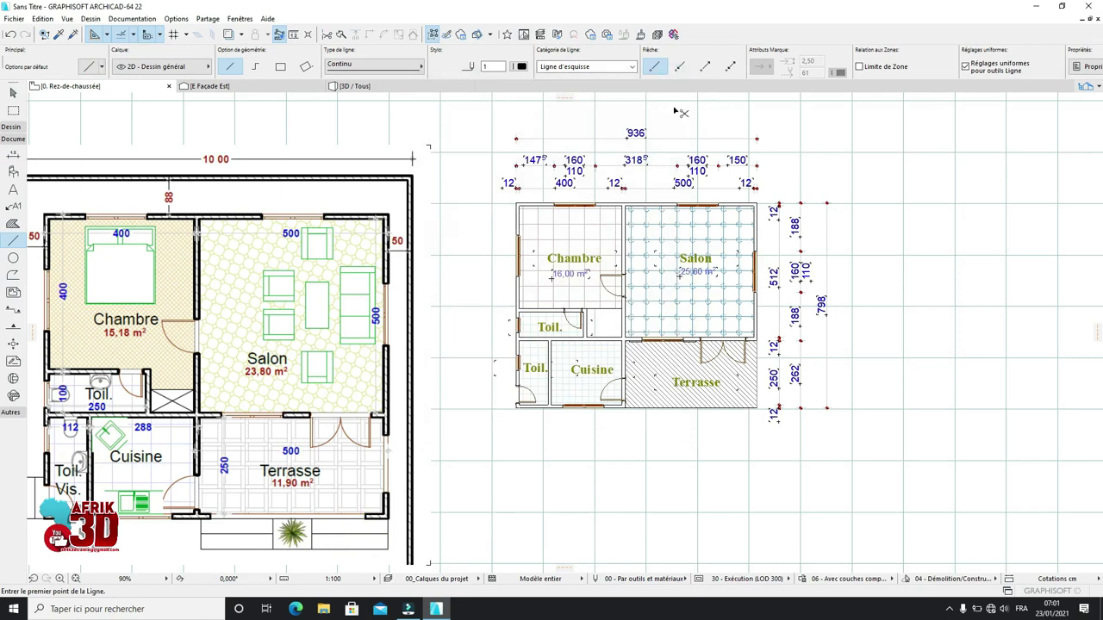
pyautogui.hotkey('ctrl', 't')
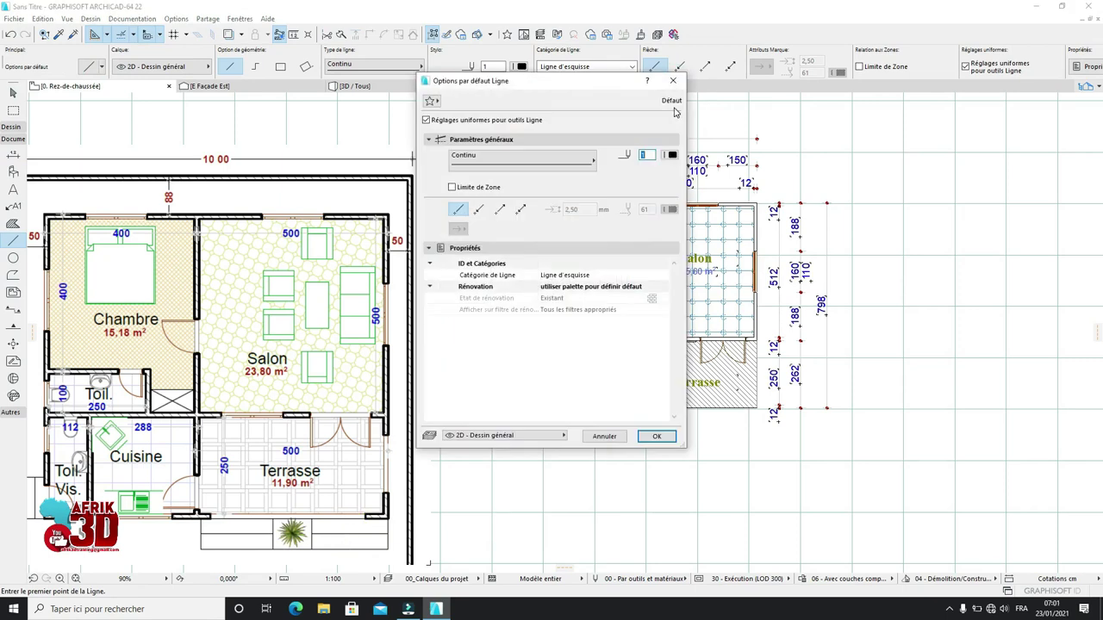
# Step: Try pen 20 for the default line, and set it back to pen 1
pyautogui.click(673, 157)
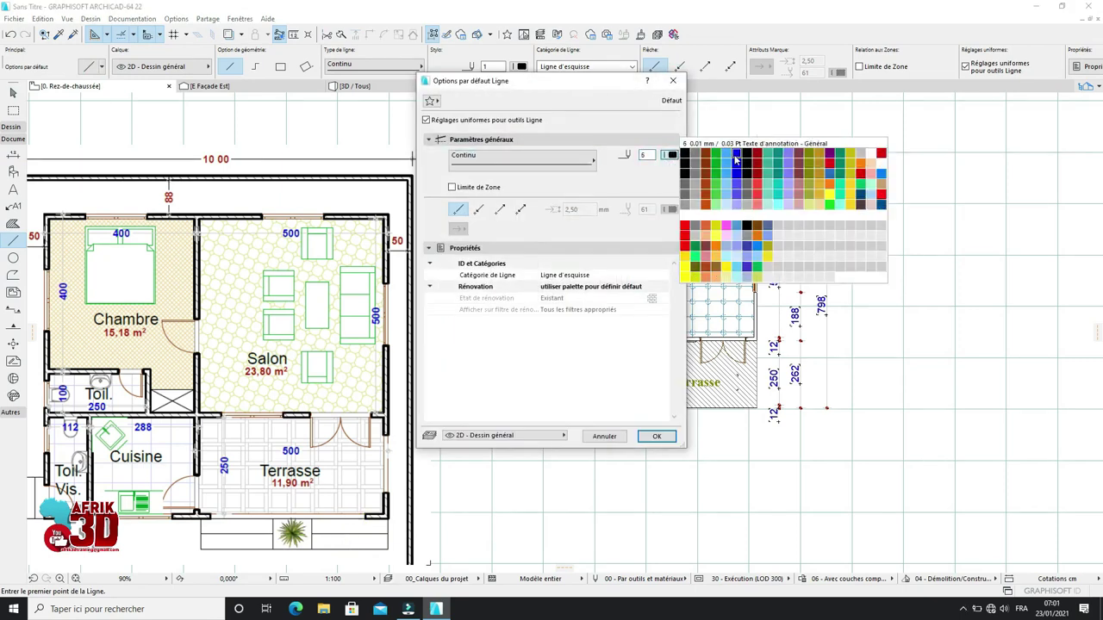
pyautogui.click(880, 154)
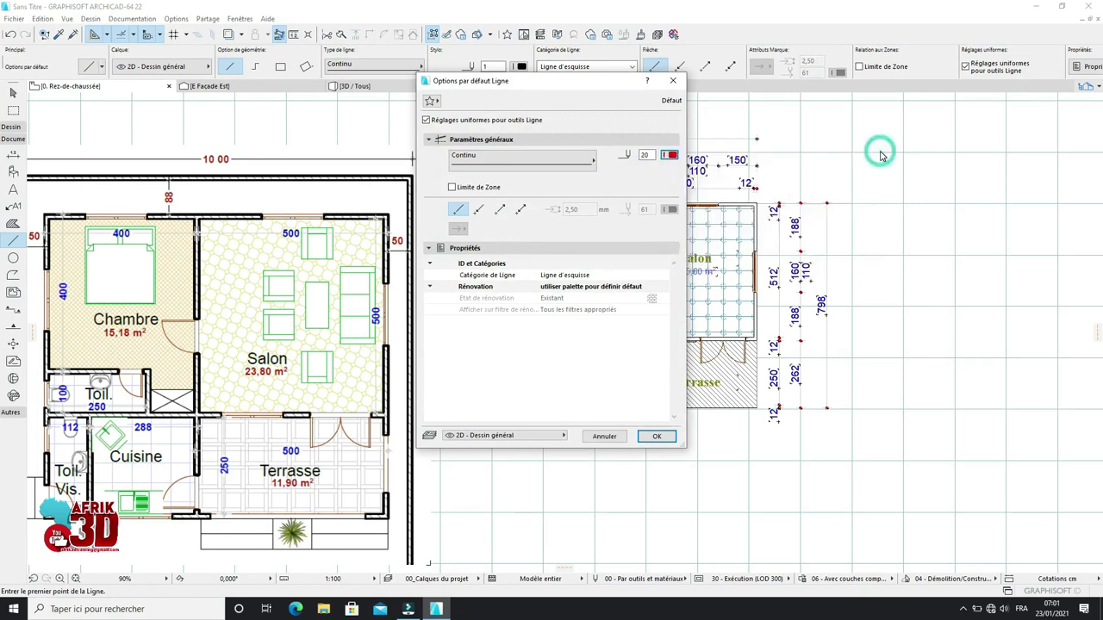
pyautogui.click(673, 157)
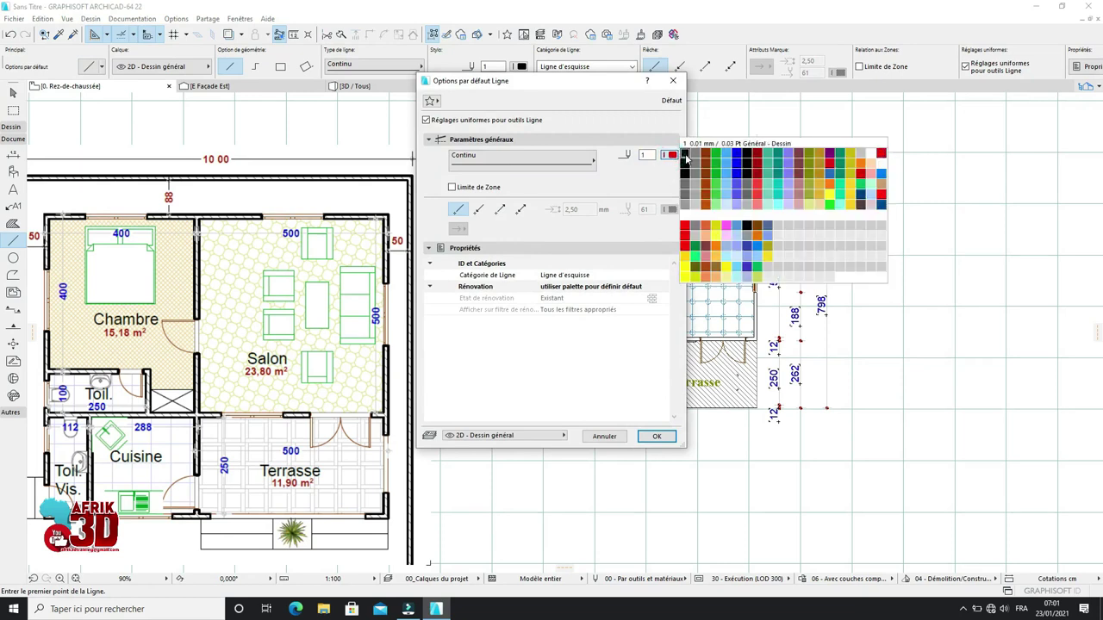
pyautogui.click(670, 143)
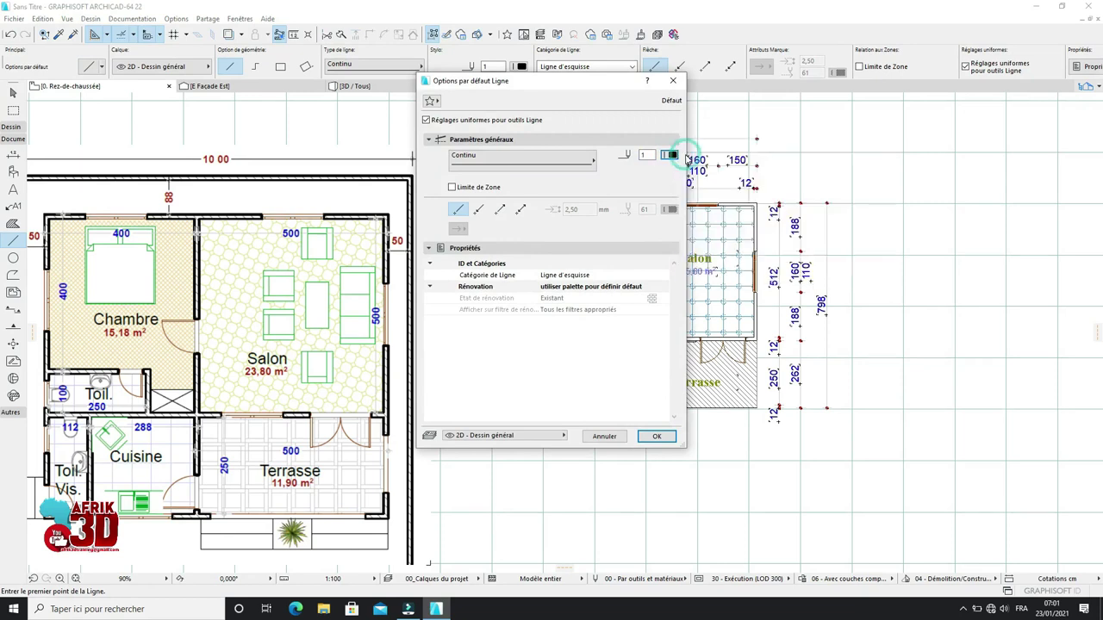
# Step: Accept the default line settings and draw a horizontal line along the Terrasse's outer edge, from the Cuisine wall corner past the hatch corner
pyautogui.click(657, 437)
pyautogui.scroll(-2, 556, 464)
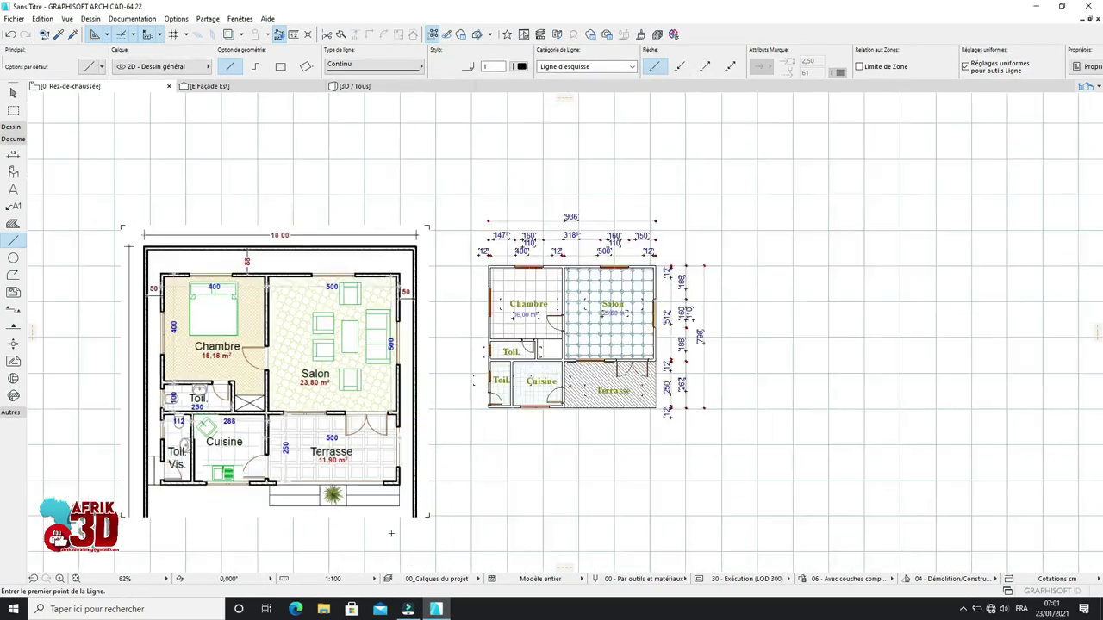
pyautogui.scroll(4, 291, 463)
pyautogui.scroll(-3, 292, 464)
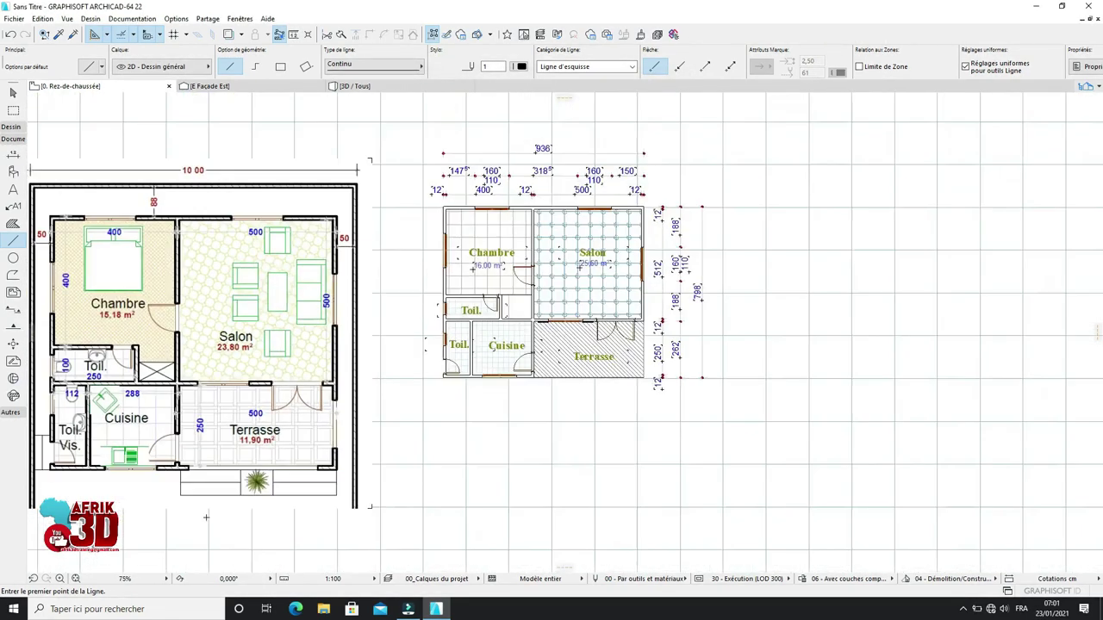
pyautogui.scroll(3, 206, 511)
pyautogui.scroll(-3, 557, 401)
pyautogui.scroll(4, 740, 316)
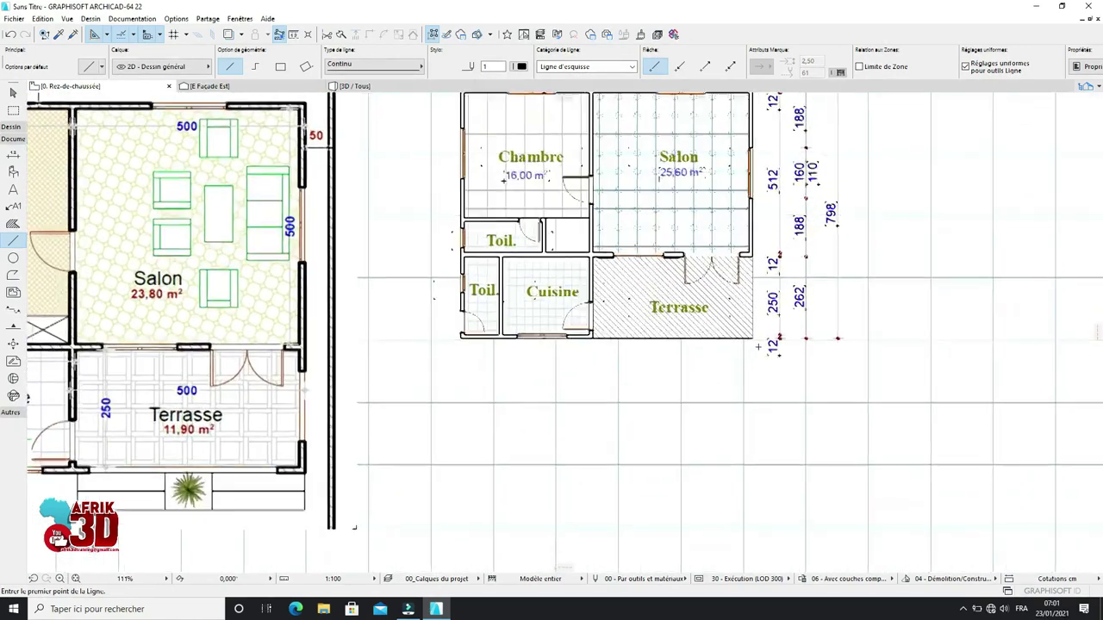
pyautogui.scroll(1, 740, 315)
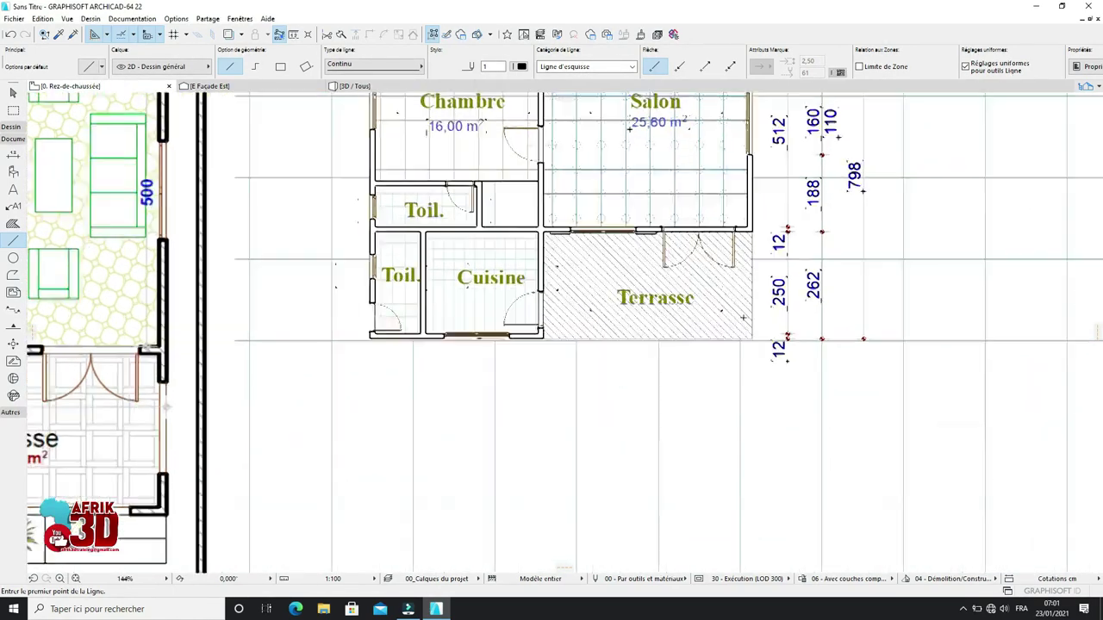
pyautogui.click(524, 337)
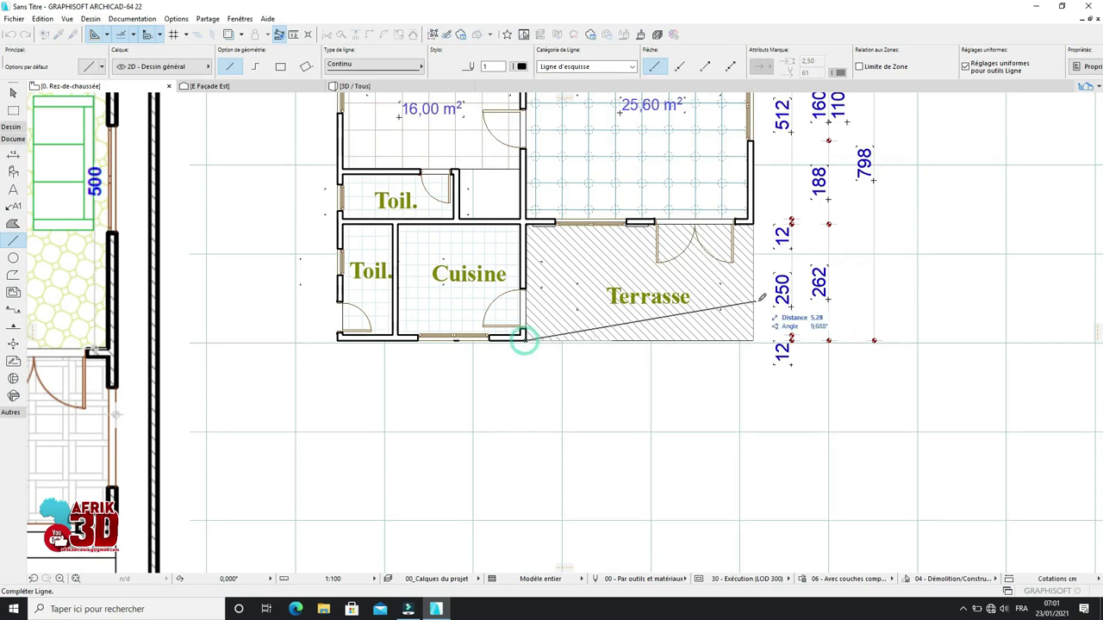
pyautogui.click(771, 338)
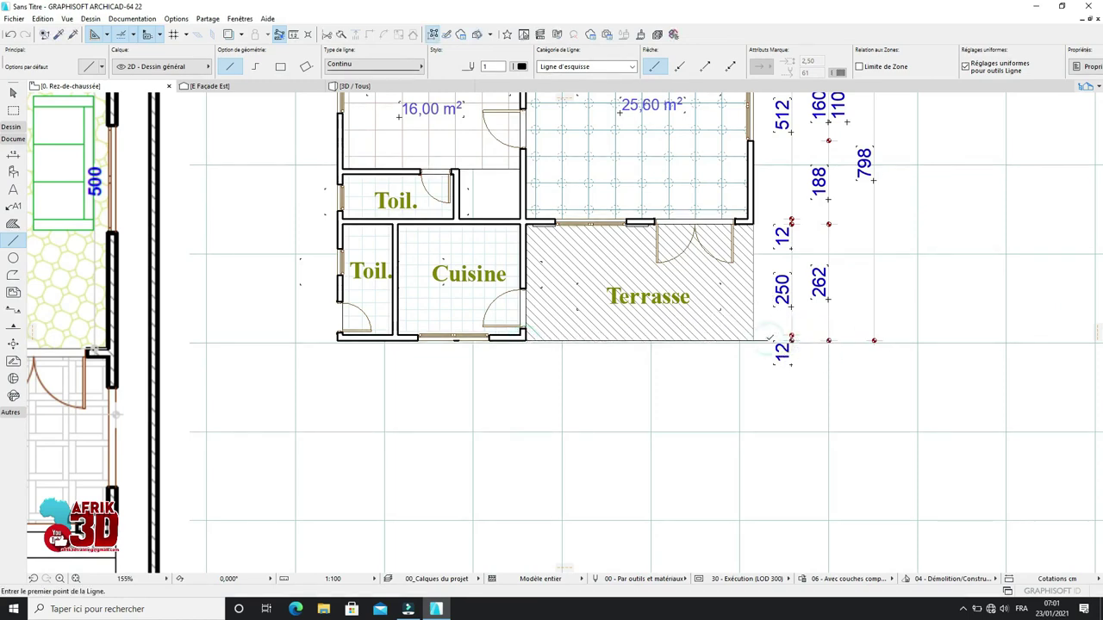
# Step: Copy the Terrasse edge line 0,3 straight outward, away from the house
pyautogui.scroll(2, 767, 360)
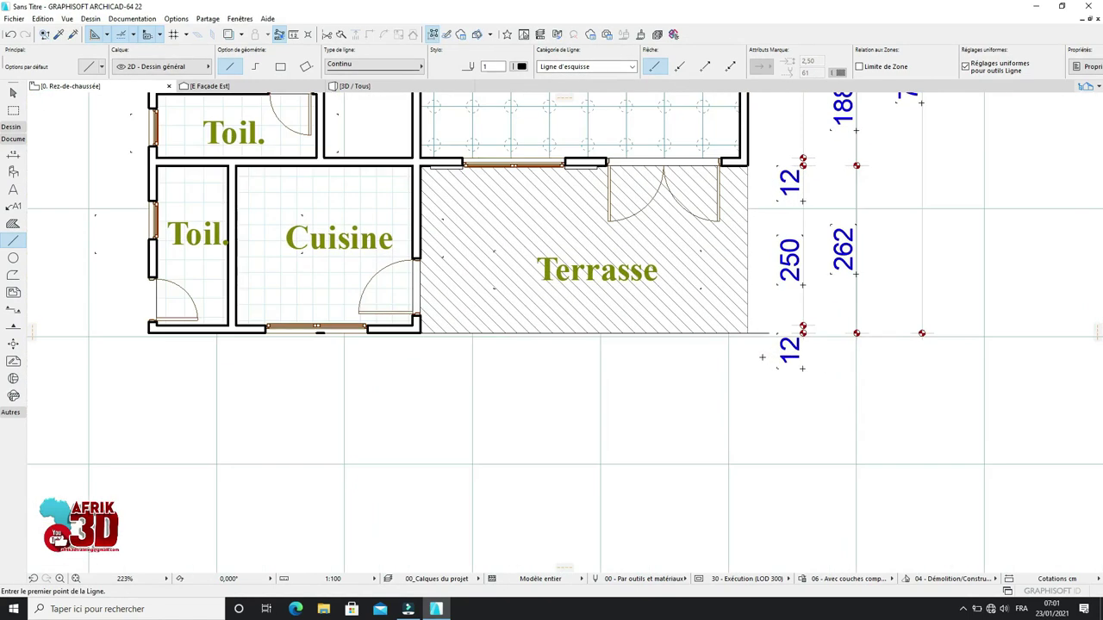
pyautogui.scroll(-3, 762, 355)
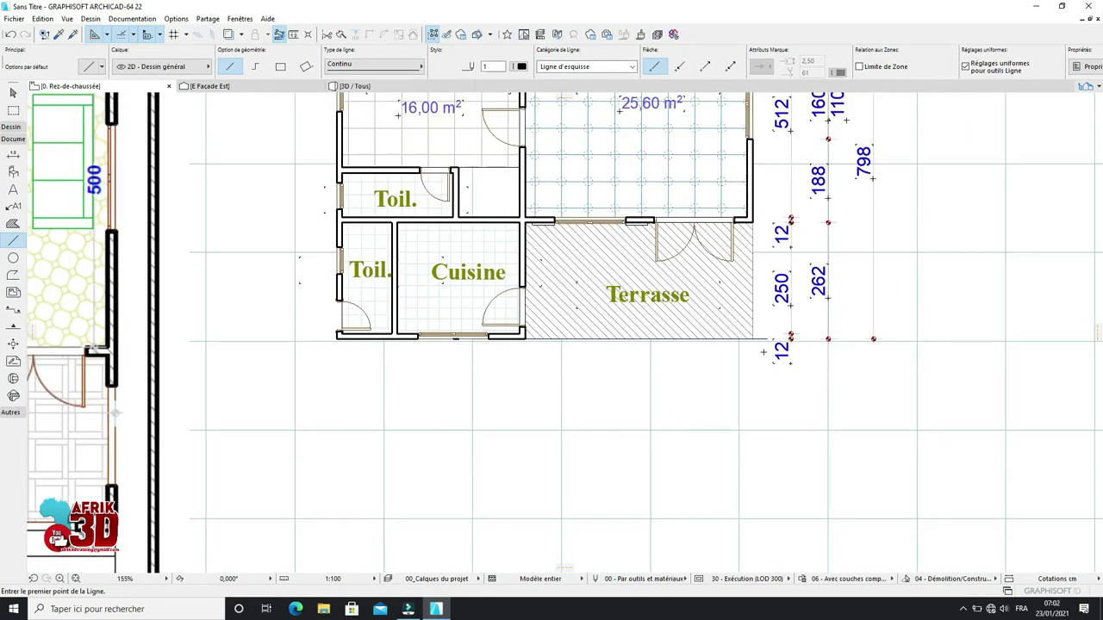
pyautogui.keyDown('shift'); pyautogui.scroll(-1, 745, 360); pyautogui.keyUp('shift')
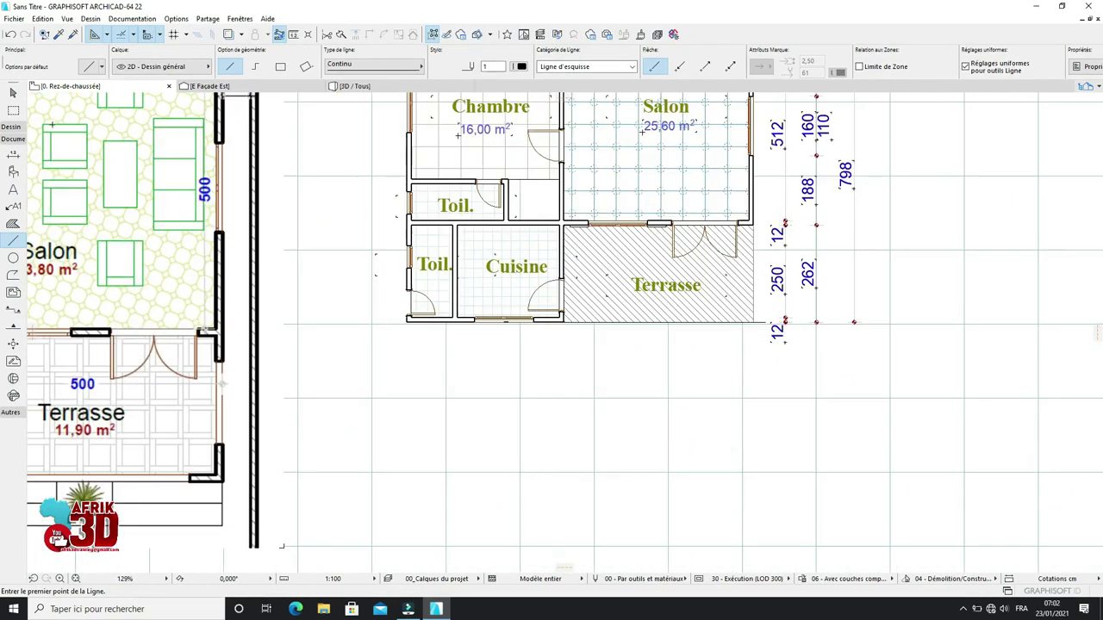
pyautogui.click(742, 323)
pyautogui.hotkey('ctrl', 'shift', 'd')
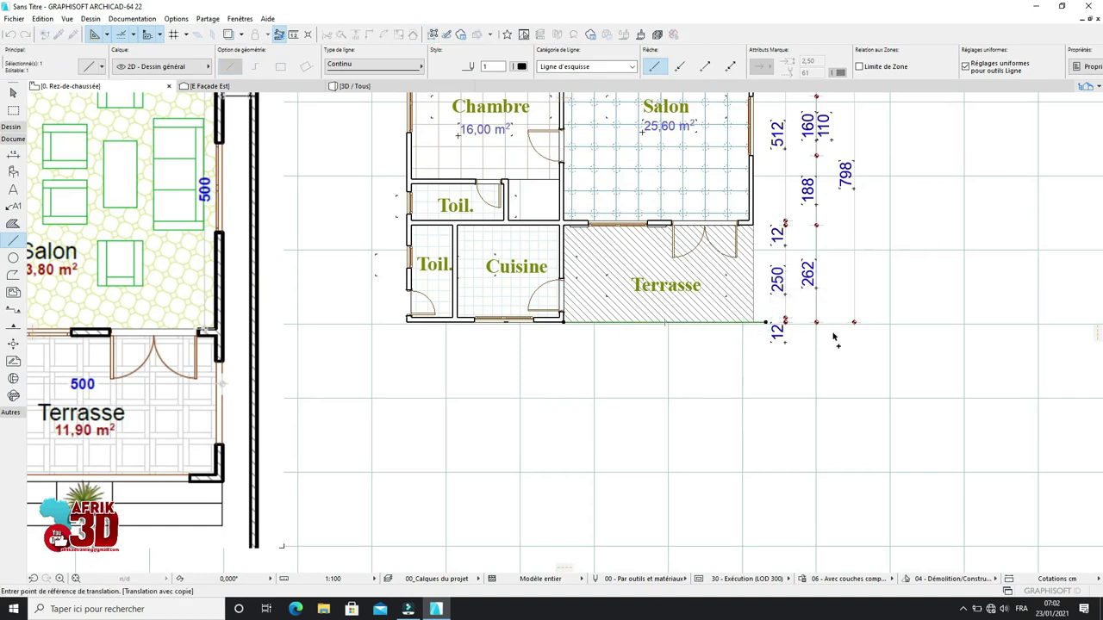
pyautogui.click(766, 324)
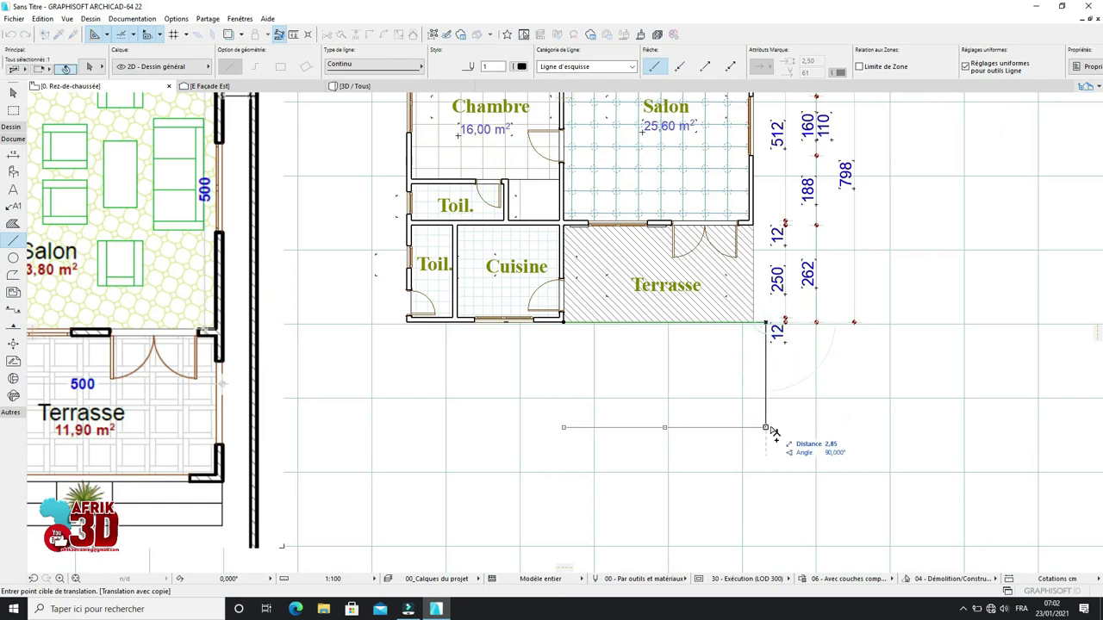
pyautogui.press('Tab')
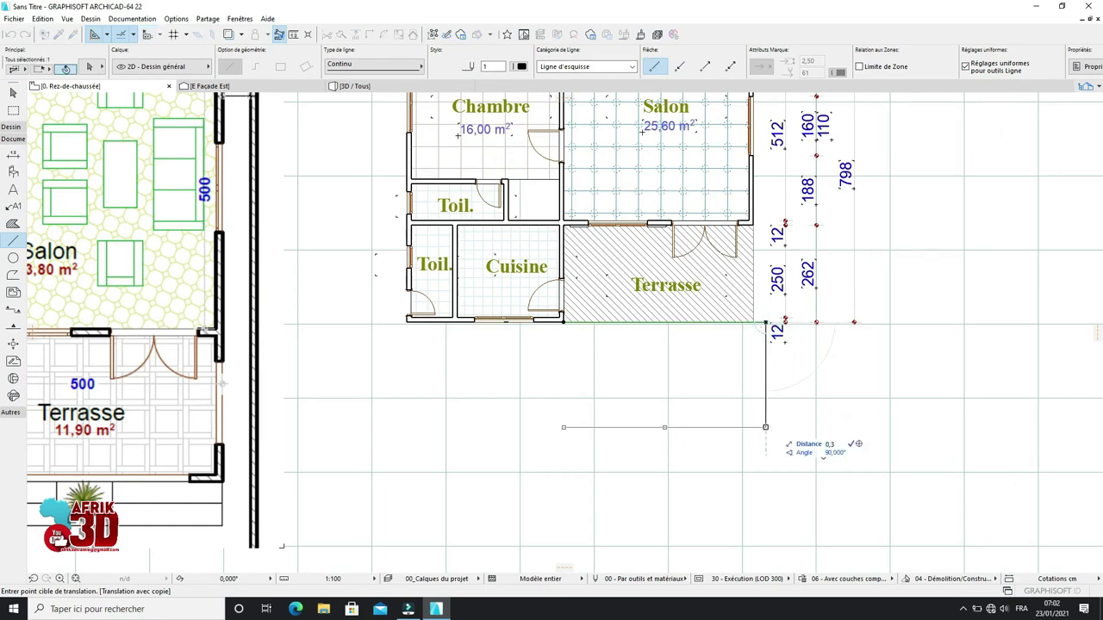
pyautogui.write('0,3')
pyautogui.press('Return')
# Step: Copy the offset line outward once more at the same 0,3 spacing to form the second step edge
pyautogui.scroll(2, 745, 337)
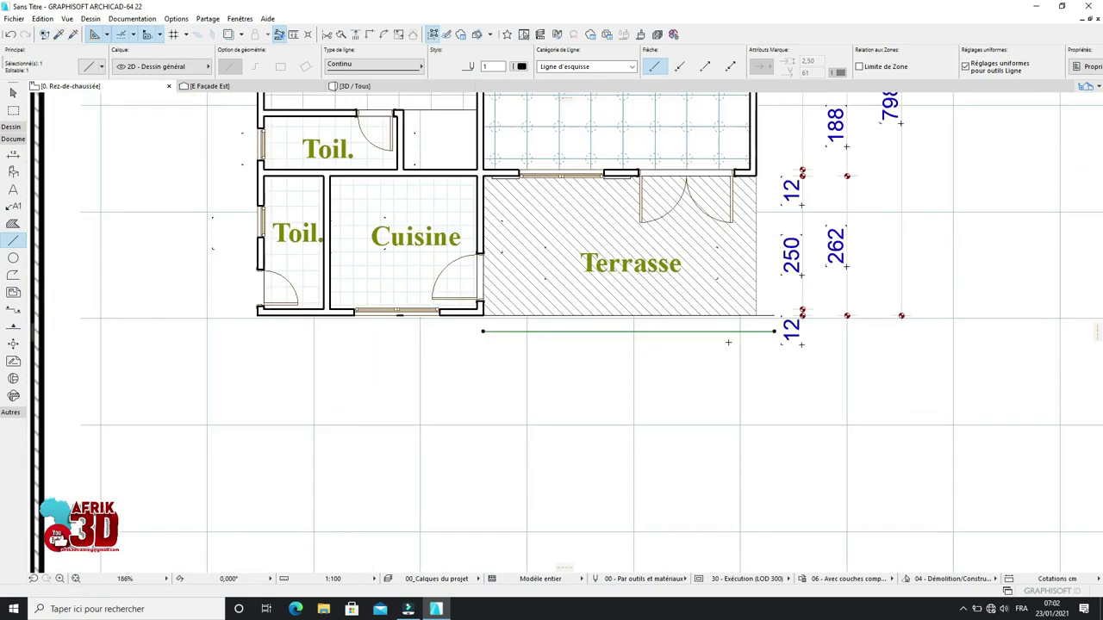
pyautogui.scroll(1, 738, 332)
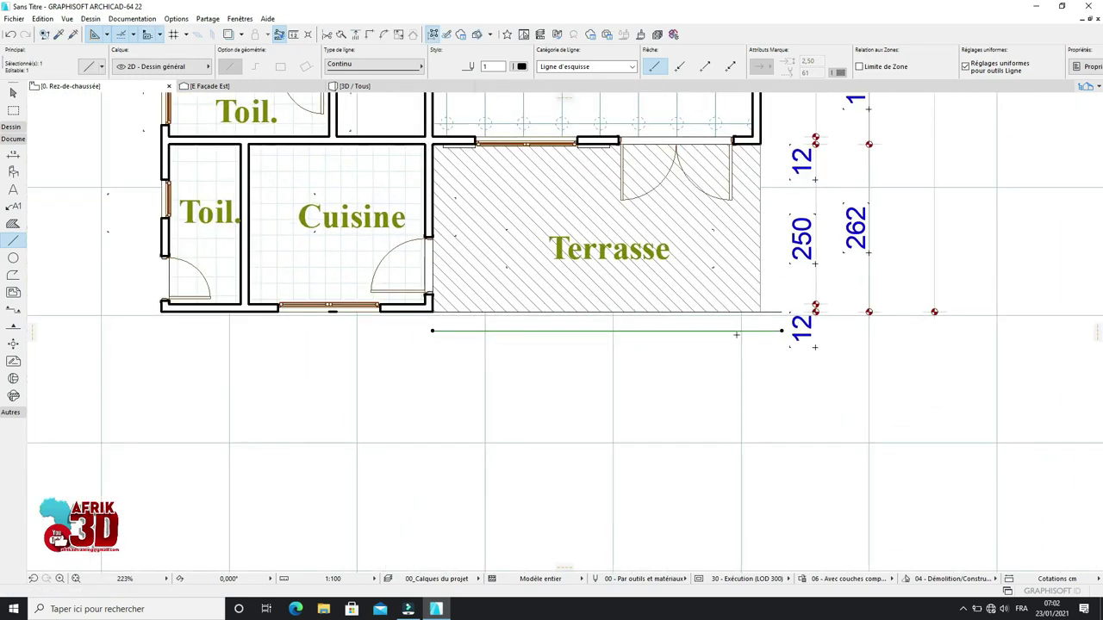
pyautogui.hotkey('ctrl', 'shift', 'd')
pyautogui.click(782, 332)
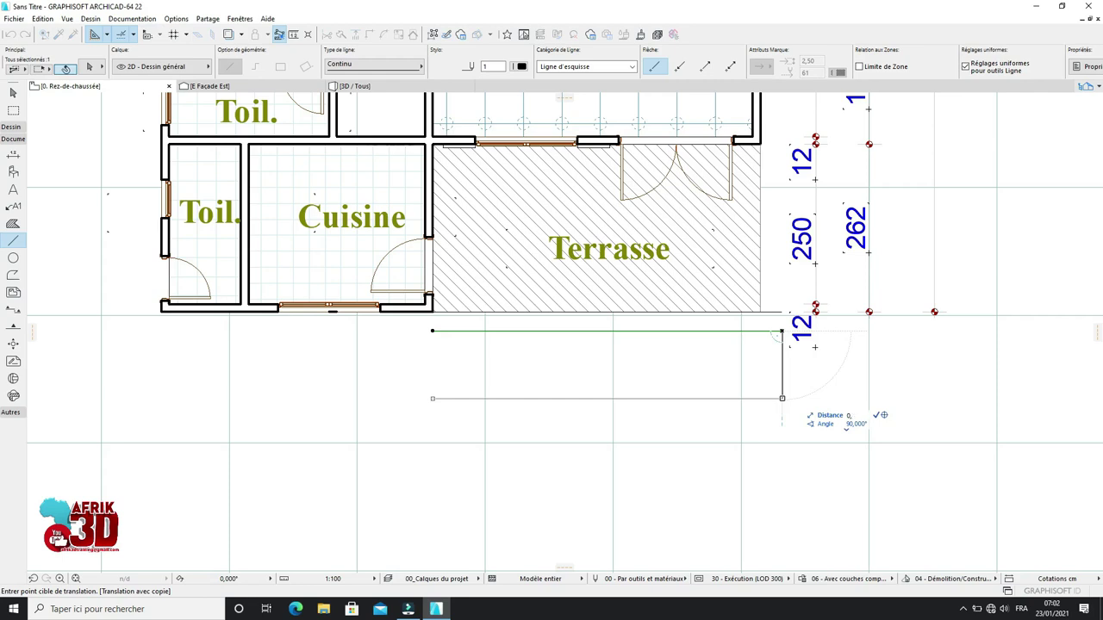
pyautogui.click(783, 349)
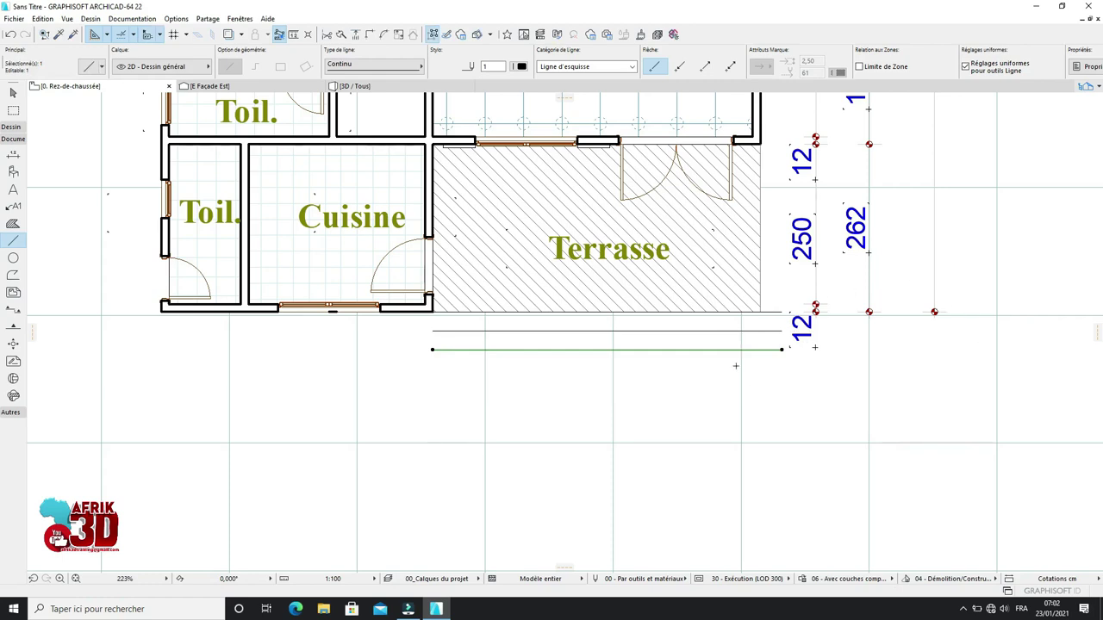
# Step: Draw a vertical line down from each end of the Terrasse's outer edge, extending past the outermost step line
pyautogui.scroll(2, 735, 365)
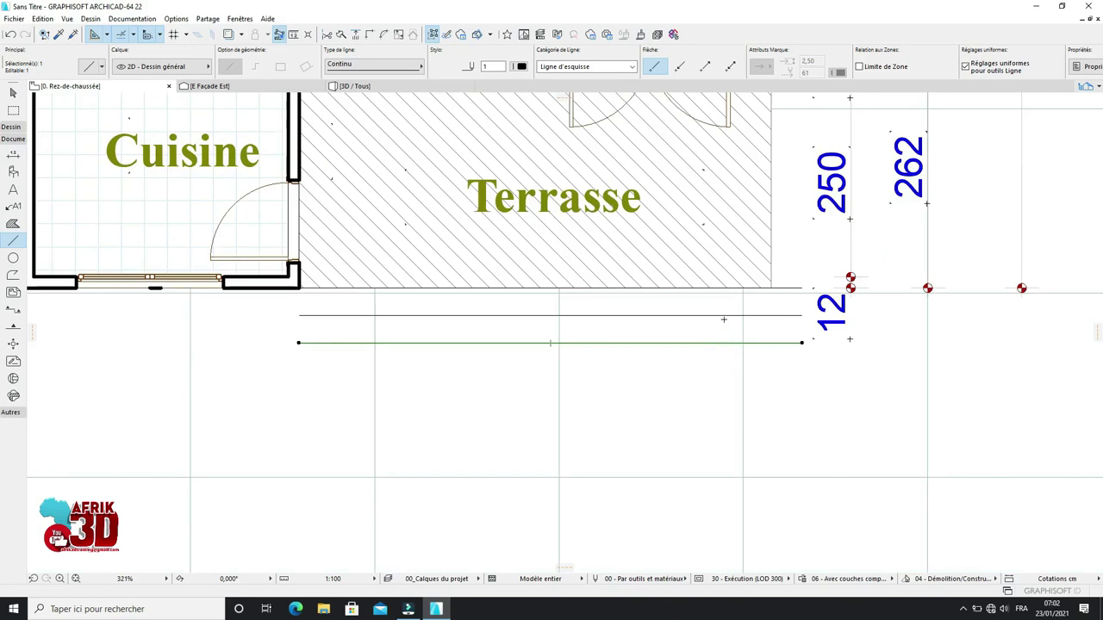
pyautogui.press('Escape')
pyautogui.scroll(1, 300, 306)
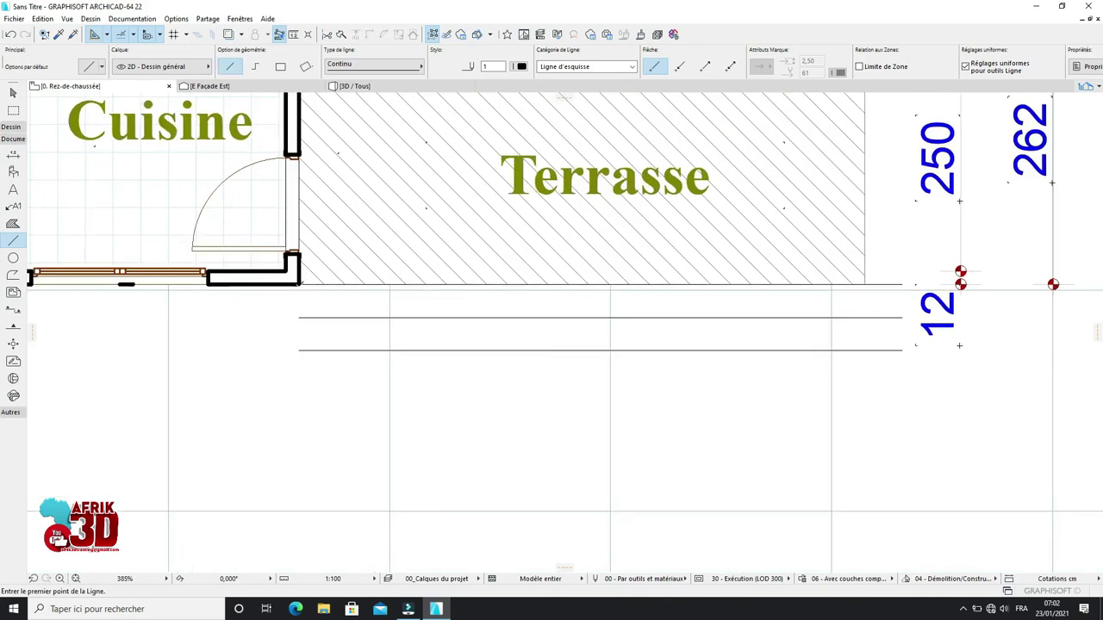
pyautogui.click(300, 285)
pyautogui.click(300, 398)
pyautogui.click(864, 284)
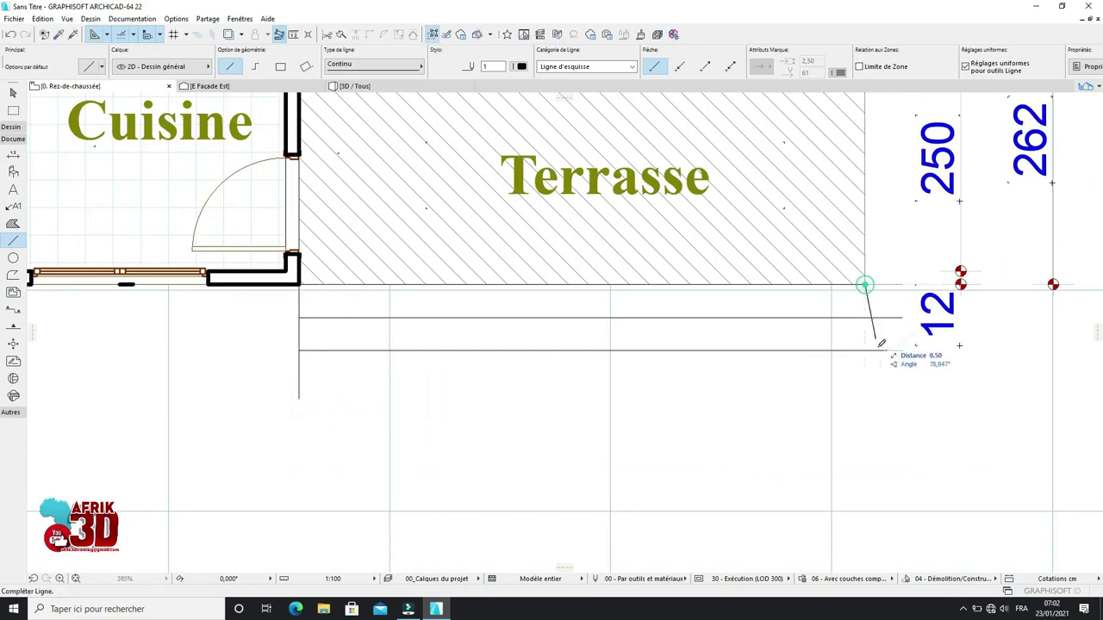
pyautogui.click(844, 400)
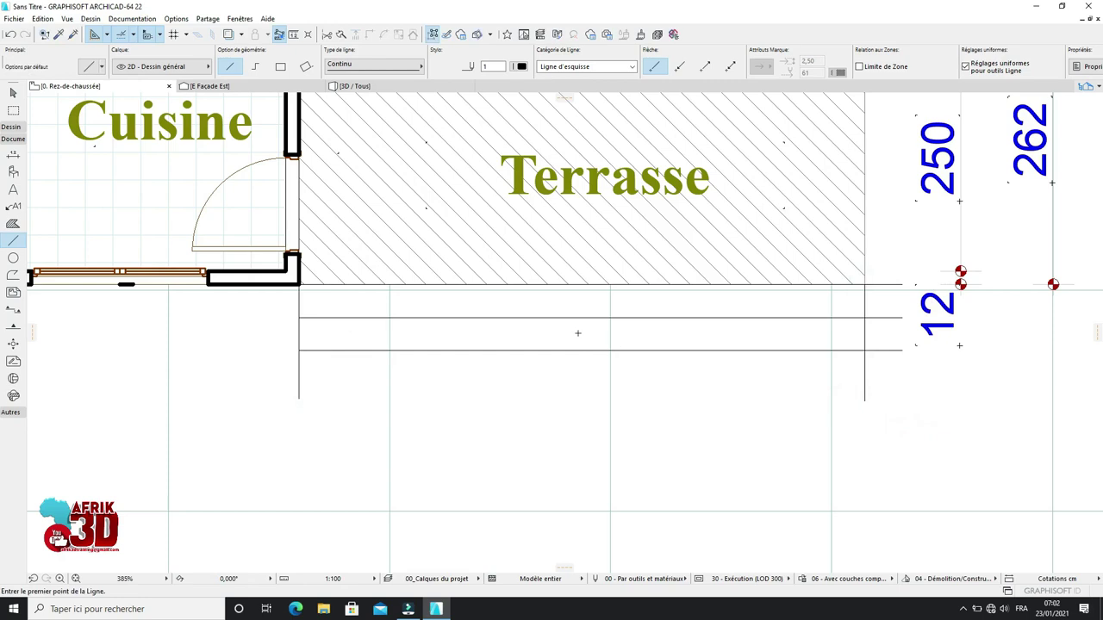
# Step: Draw two vertical lines across the step lines near the middle of the Terrasse for the planter's sides
pyautogui.click(558, 285)
pyautogui.click(565, 424)
pyautogui.click(646, 284)
pyautogui.click(663, 431)
# Step: Trim all line ends overhanging the Terrasse steps and remove the middle step line segment between the two inner vertical lines
pyautogui.moveTo(496, 372); pyautogui.dragTo(300, 351, button='middle')
pyautogui.keyDown('ctrl'); pyautogui.click(289, 379); pyautogui.keyUp('ctrl')
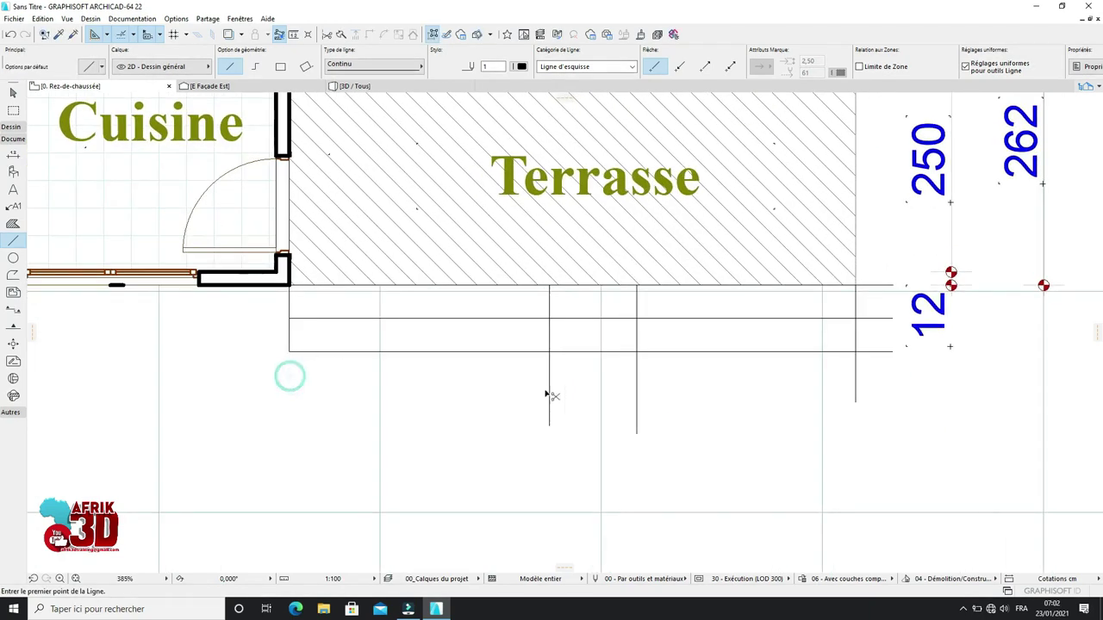
pyautogui.keyDown('ctrl'); pyautogui.click(548, 390); pyautogui.keyUp('ctrl')
pyautogui.keyDown('ctrl'); pyautogui.click(637, 407); pyautogui.keyUp('ctrl')
pyautogui.keyDown('ctrl'); pyautogui.click(856, 379); pyautogui.keyUp('ctrl')
pyautogui.keyDown('ctrl'); pyautogui.click(875, 351); pyautogui.keyUp('ctrl')
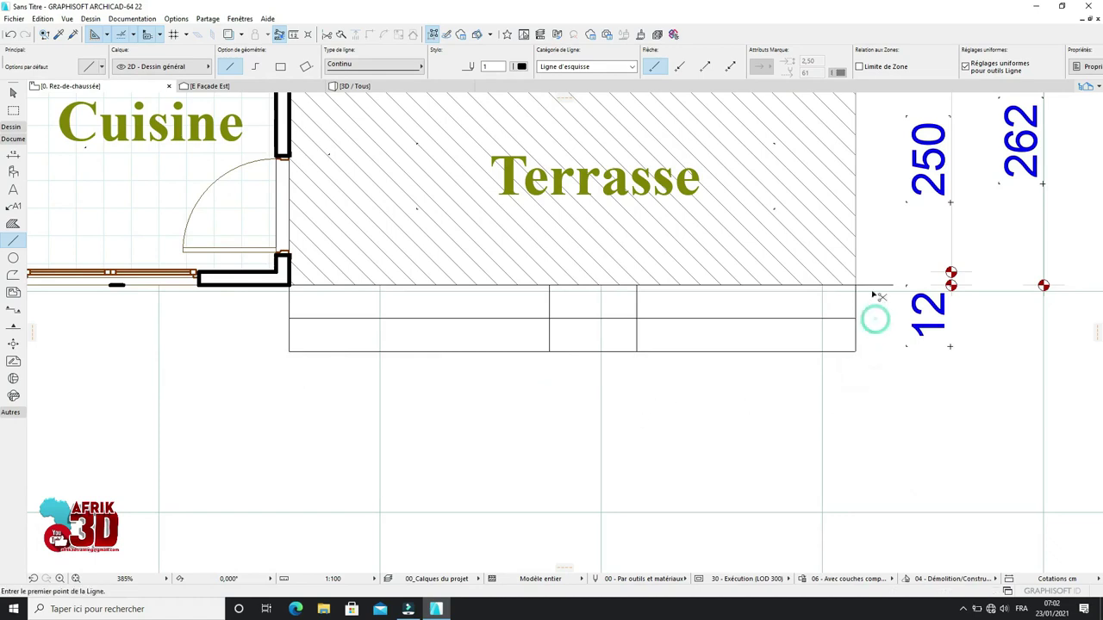
pyautogui.keyDown('ctrl'); pyautogui.click(609, 318); pyautogui.keyUp('ctrl')
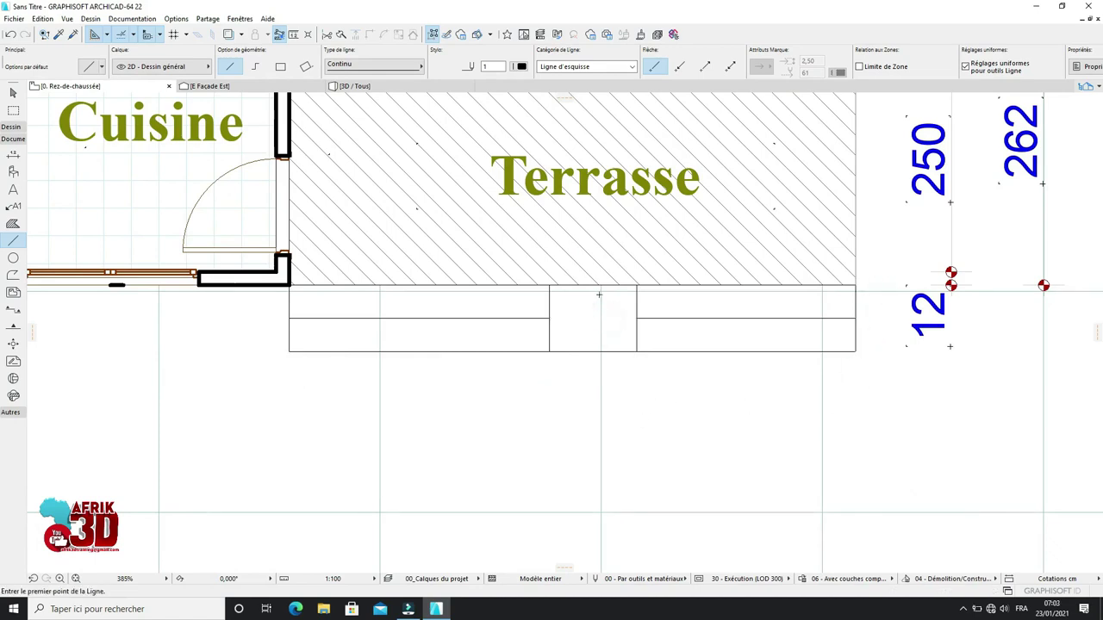
# Step: Draw a vertical line along the lower toilet's outer wall, from above its door to just below the house corner
pyautogui.scroll(2, 583, 276)
pyautogui.scroll(-5, 587, 300)
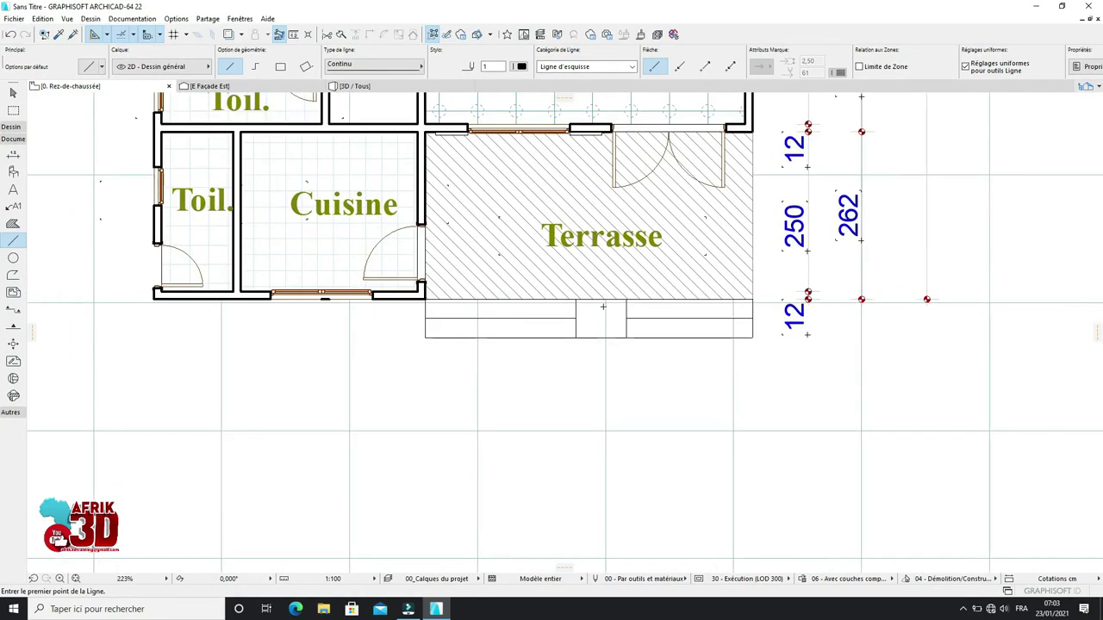
pyautogui.scroll(-1, 603, 307)
pyautogui.scroll(-1, 714, 291)
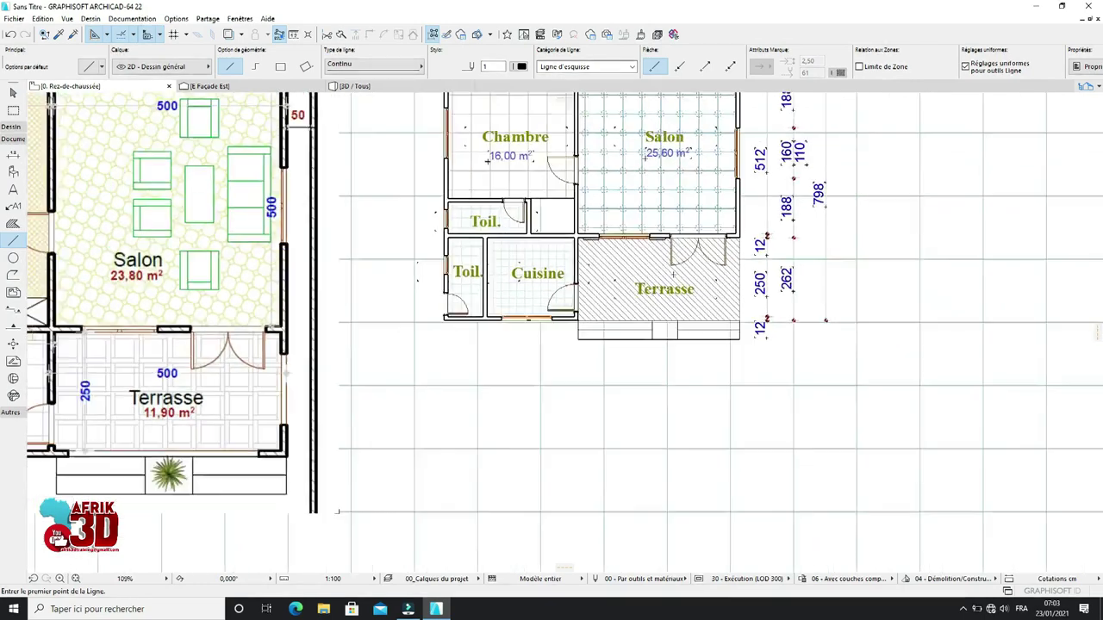
pyautogui.scroll(3, 341, 302)
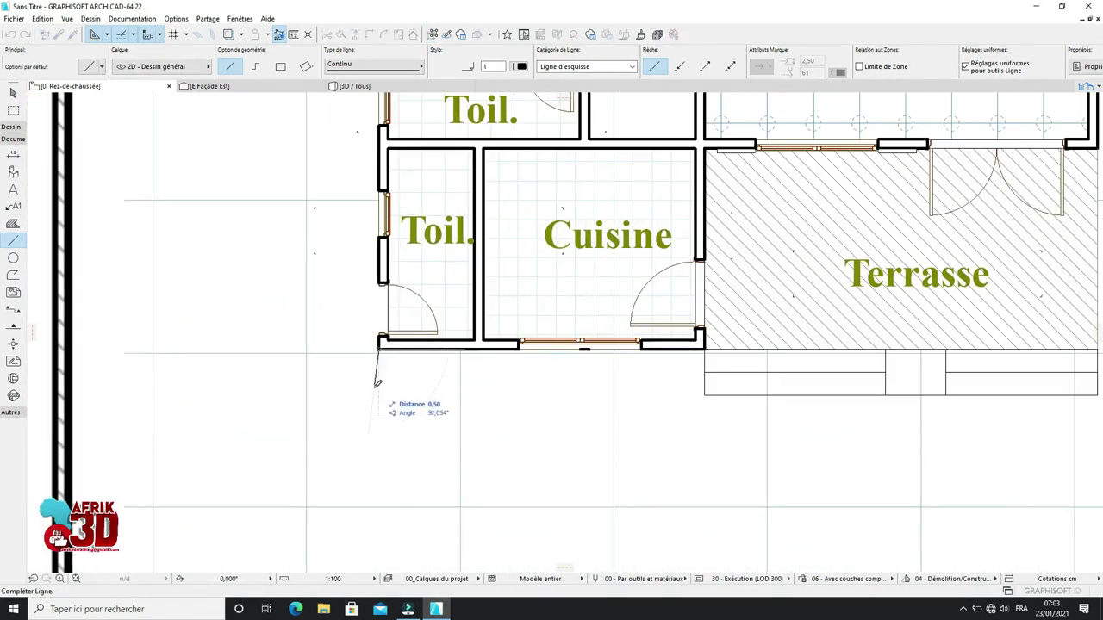
pyautogui.click(378, 388)
# Step: Select the vertical line at the toilet's outer wall and copy it 0,3 horizontally away from the house
pyautogui.click(13, 92)
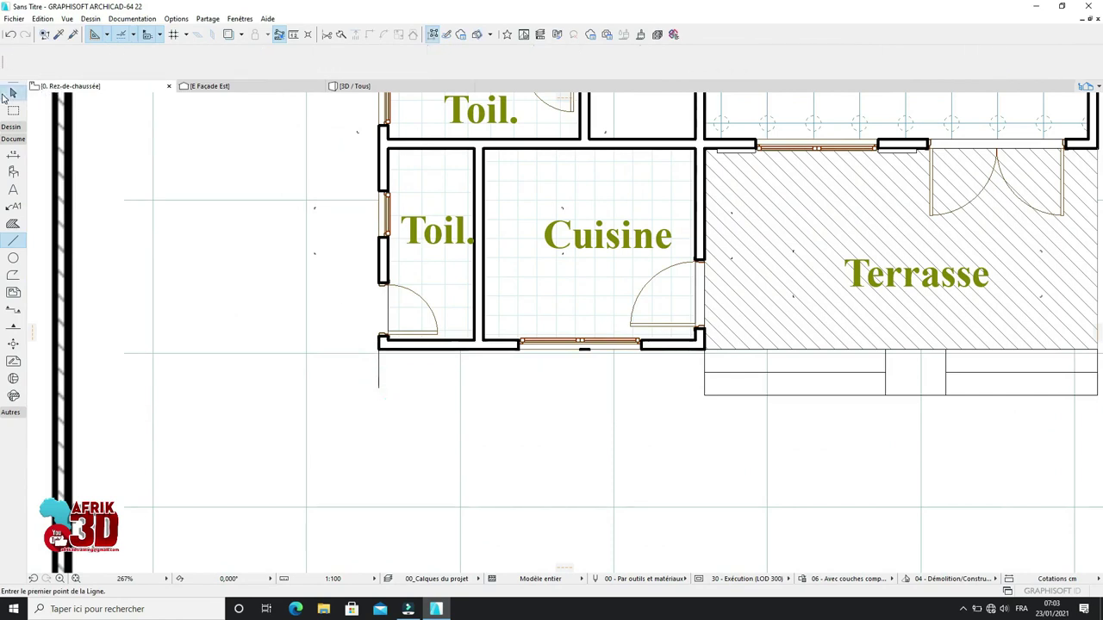
pyautogui.click(378, 370)
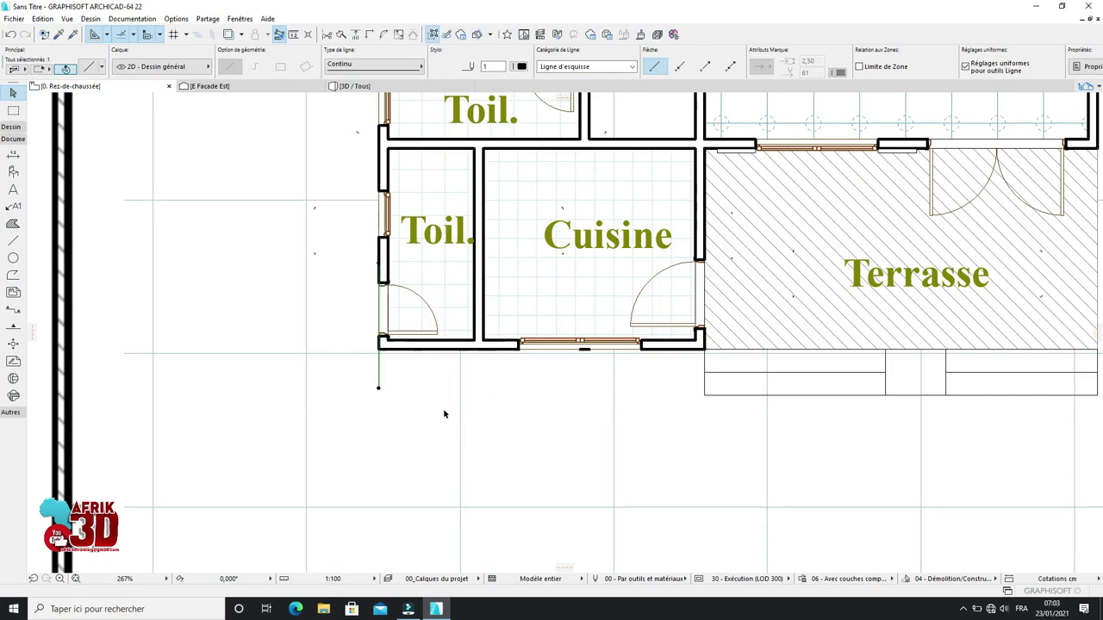
pyautogui.rightClick(420, 403)
pyautogui.hotkey('ctrl', 'shift', 'd')
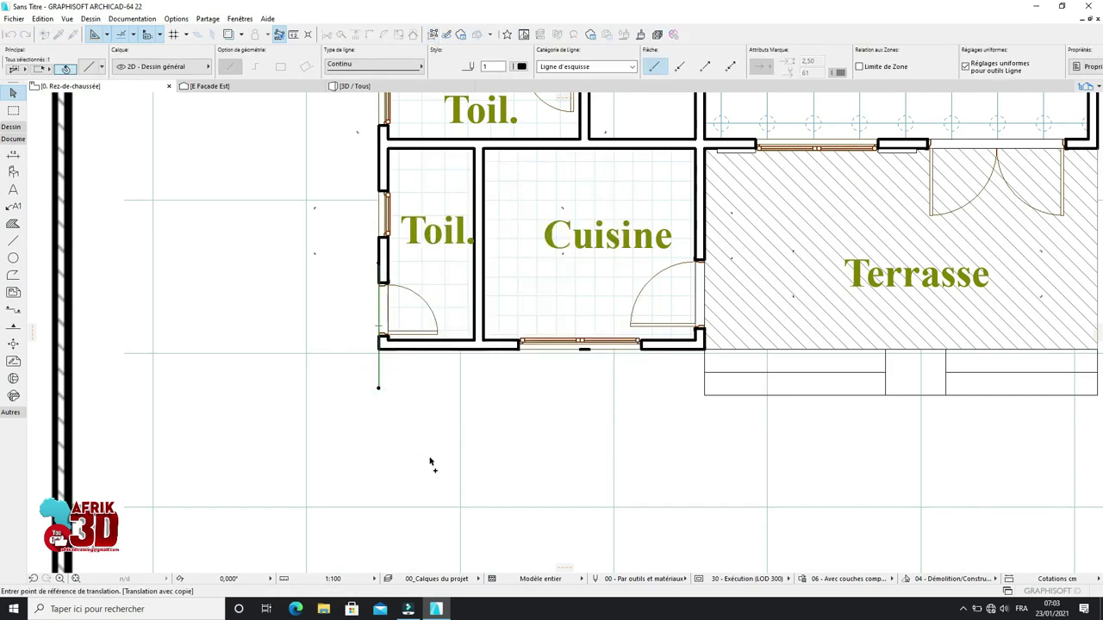
pyautogui.click(378, 389)
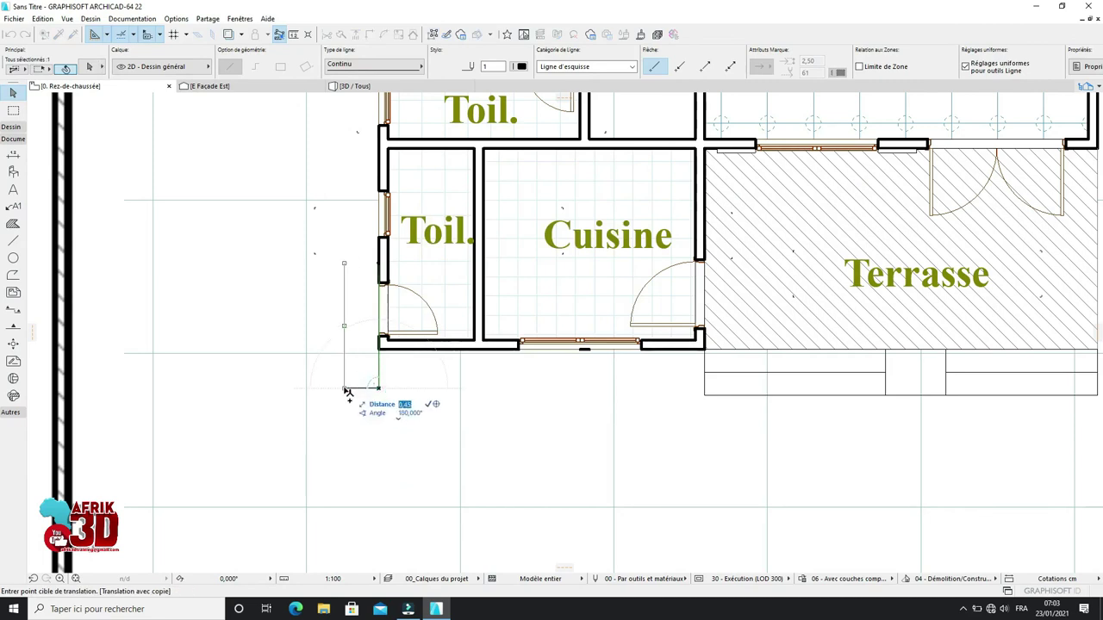
pyautogui.write('0,3')
pyautogui.click(356, 388)
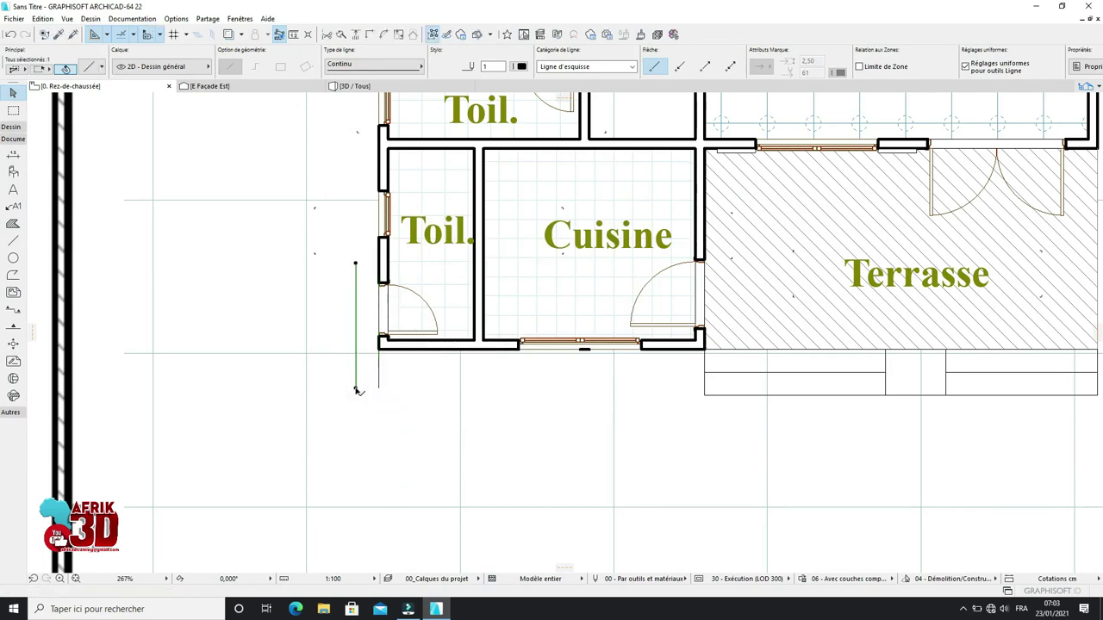
# Step: Copy the new vertical line another 0,3 outward for the toilet entrance's second step edge
pyautogui.hotkey('ctrl', 'shift', 'd')
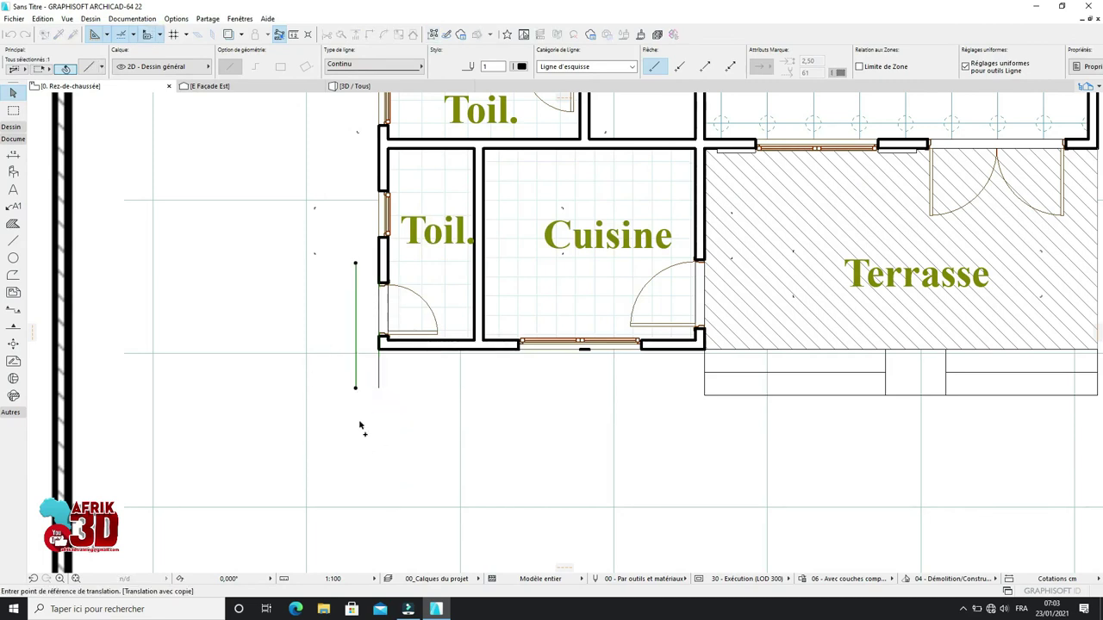
pyautogui.click(354, 389)
pyautogui.write('0')
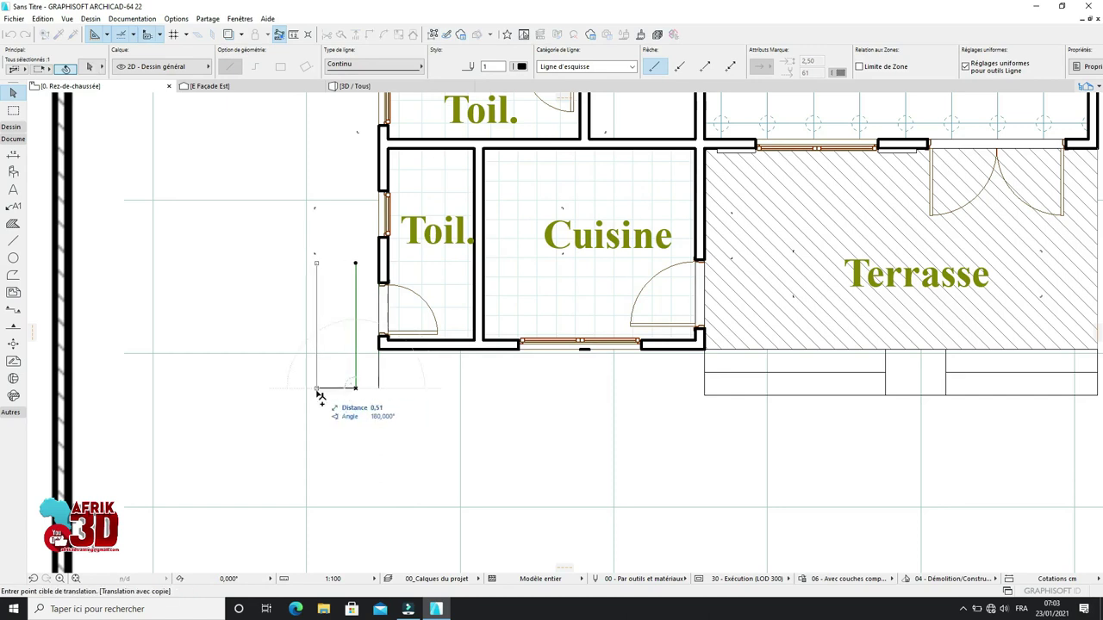
pyautogui.write(',3')
pyautogui.click(355, 389)
# Step: Draw a horizontal line with the Line tool from the toilet's outer wall corner outward across both offset vertical lines
pyautogui.click(13, 242)
pyautogui.click(379, 348)
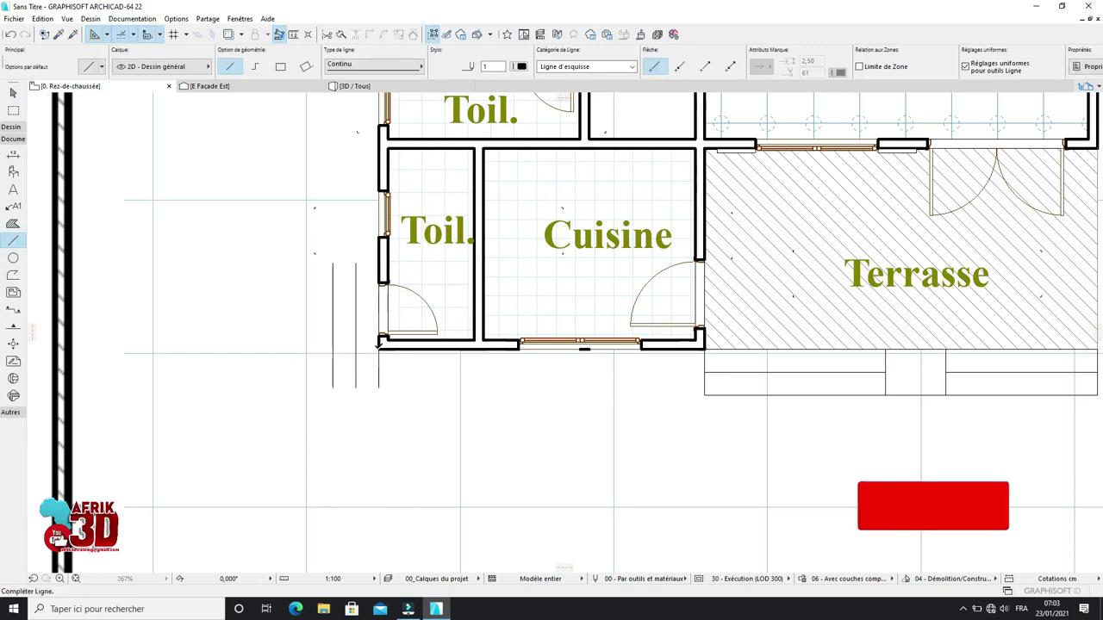
pyautogui.click(260, 344)
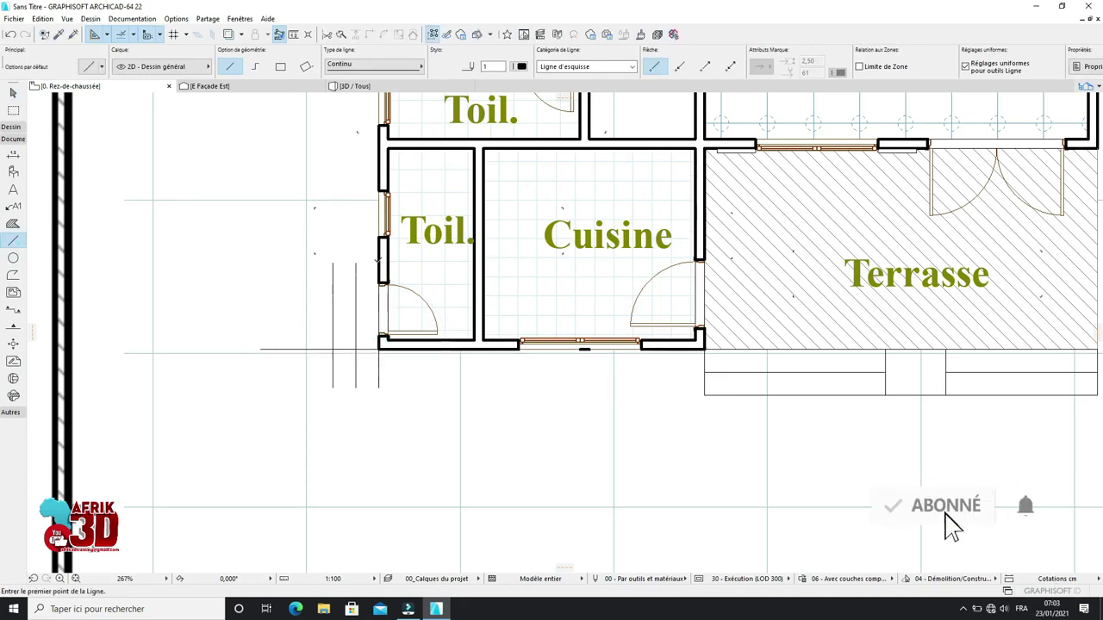
# Step: Draw the upper edge line of the toilet entrance steps and trim all line ends that overhang the step outline
pyautogui.click(380, 264)
pyautogui.click(261, 264)
pyautogui.keyDown('ctrl'); pyautogui.click(302, 348); pyautogui.keyUp('ctrl')
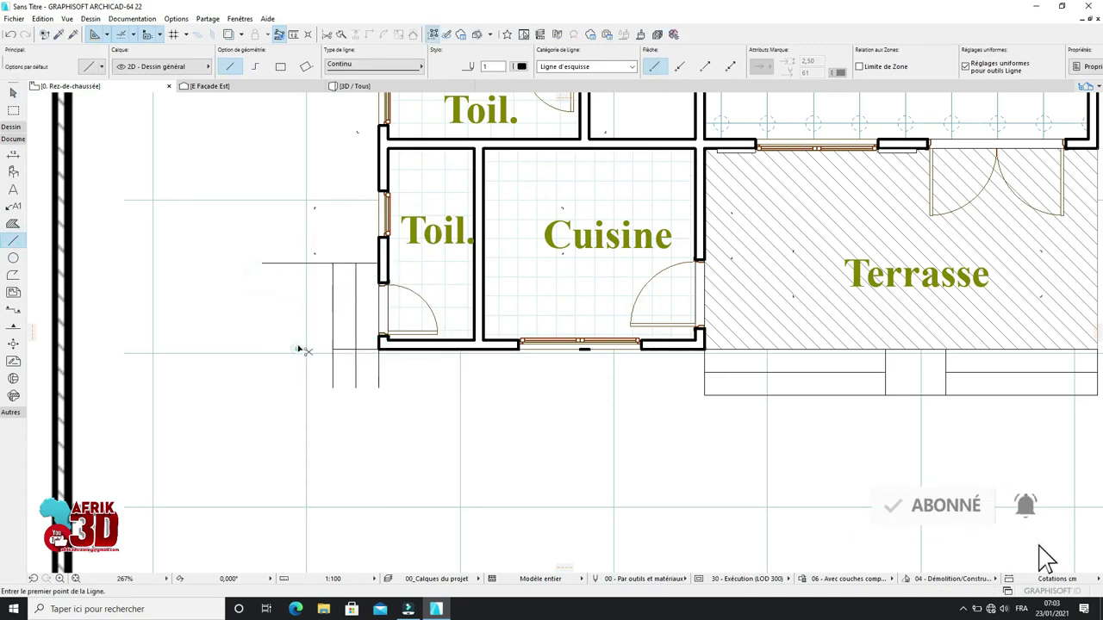
pyautogui.keyDown('ctrl'); pyautogui.click(307, 264); pyautogui.keyUp('ctrl')
pyautogui.keyDown('ctrl'); pyautogui.click(332, 374); pyautogui.keyUp('ctrl')
pyautogui.keyDown('ctrl'); pyautogui.click(356, 369); pyautogui.keyUp('ctrl')
pyautogui.keyDown('ctrl'); pyautogui.click(377, 368); pyautogui.keyUp('ctrl')
# Step: Compare the drawn plan with the reference plan to look for details that are still missing
pyautogui.scroll(-4, 517, 392)
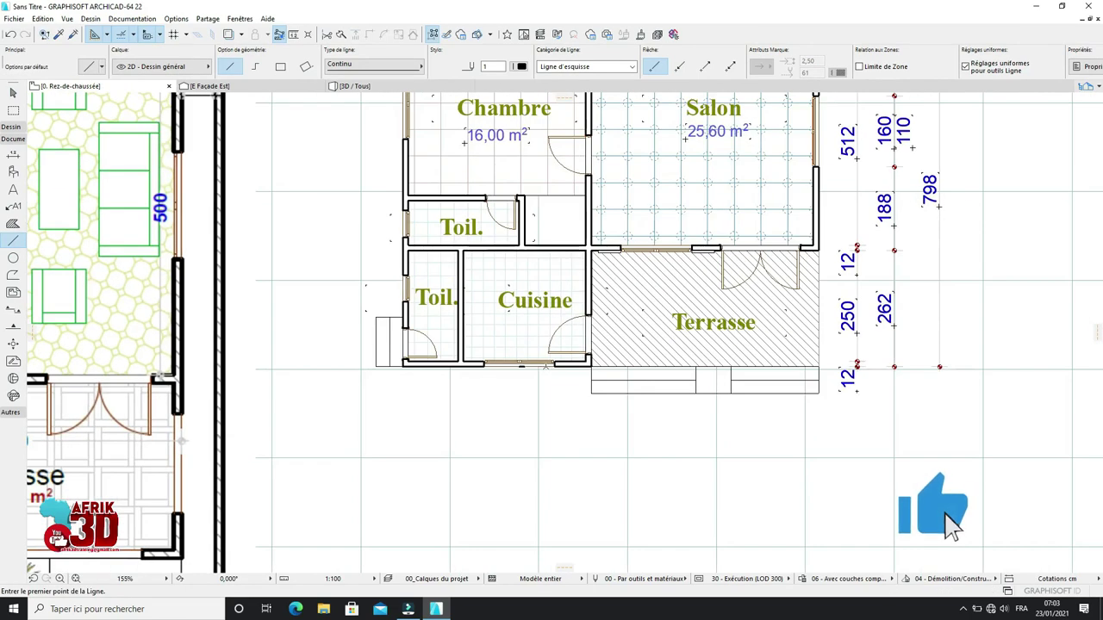
pyautogui.scroll(-1, 965, 560)
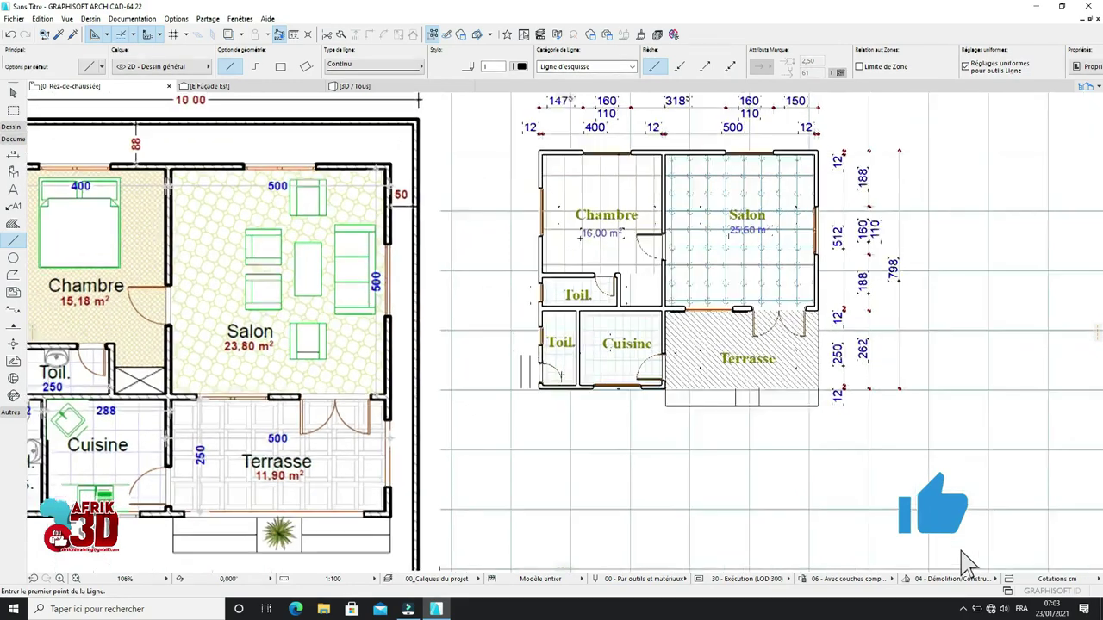
pyautogui.scroll(-1, 715, 414)
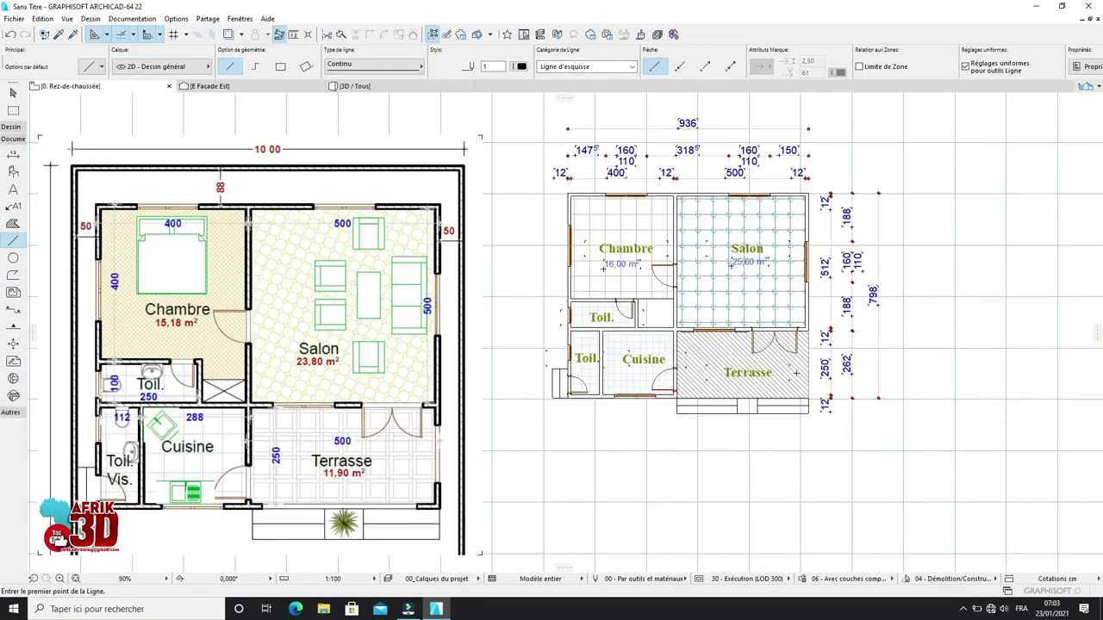
pyautogui.scroll(2, 797, 264)
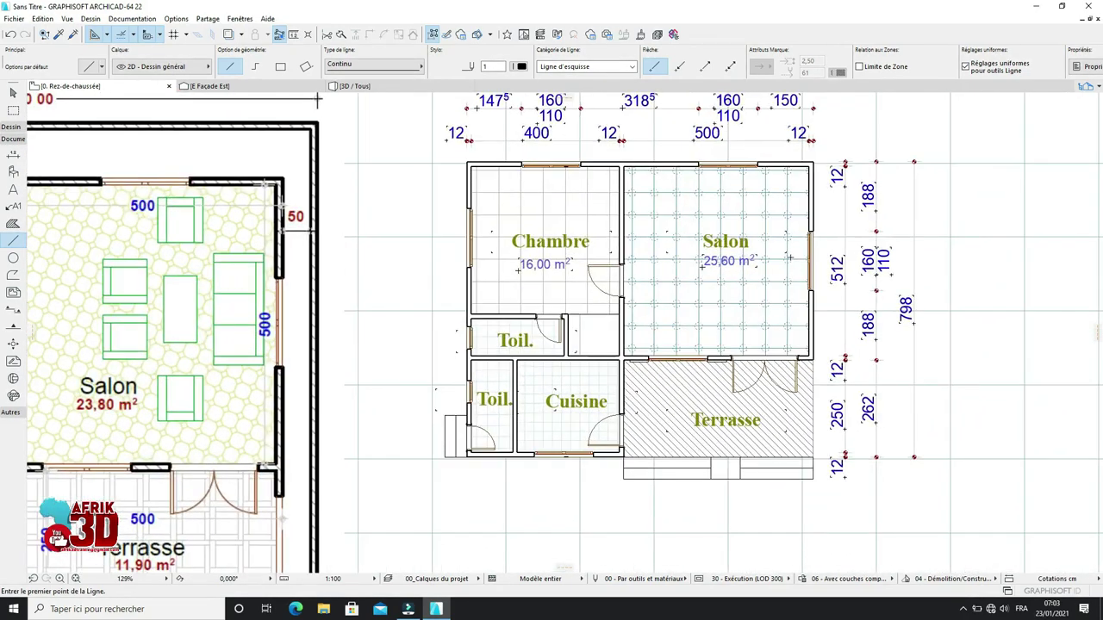
pyautogui.scroll(-2, 790, 257)
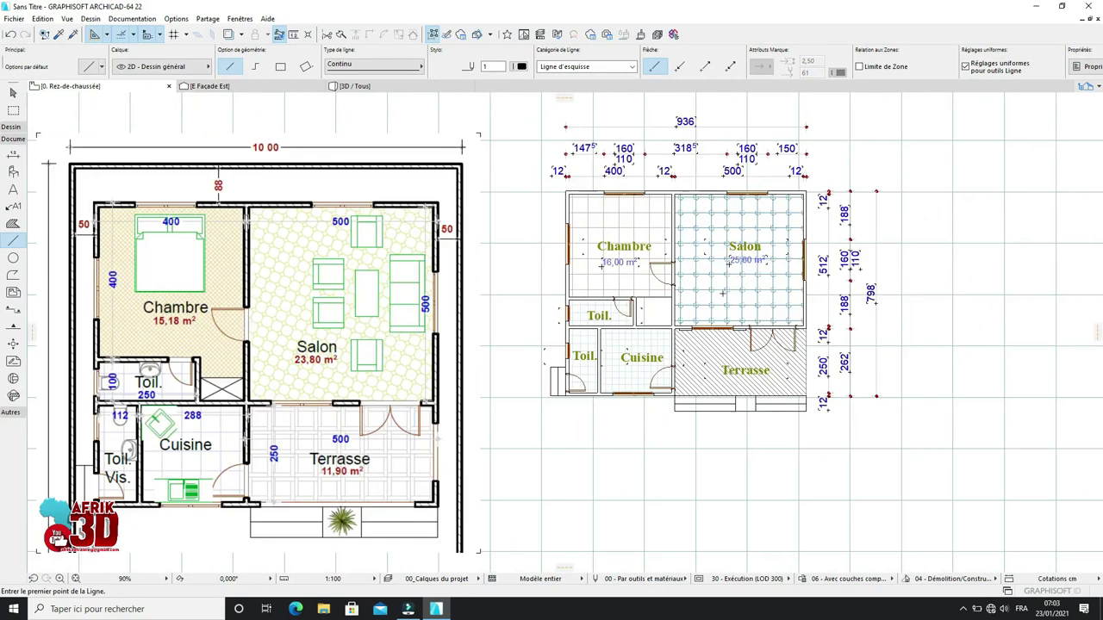
pyautogui.scroll(1, 592, 337)
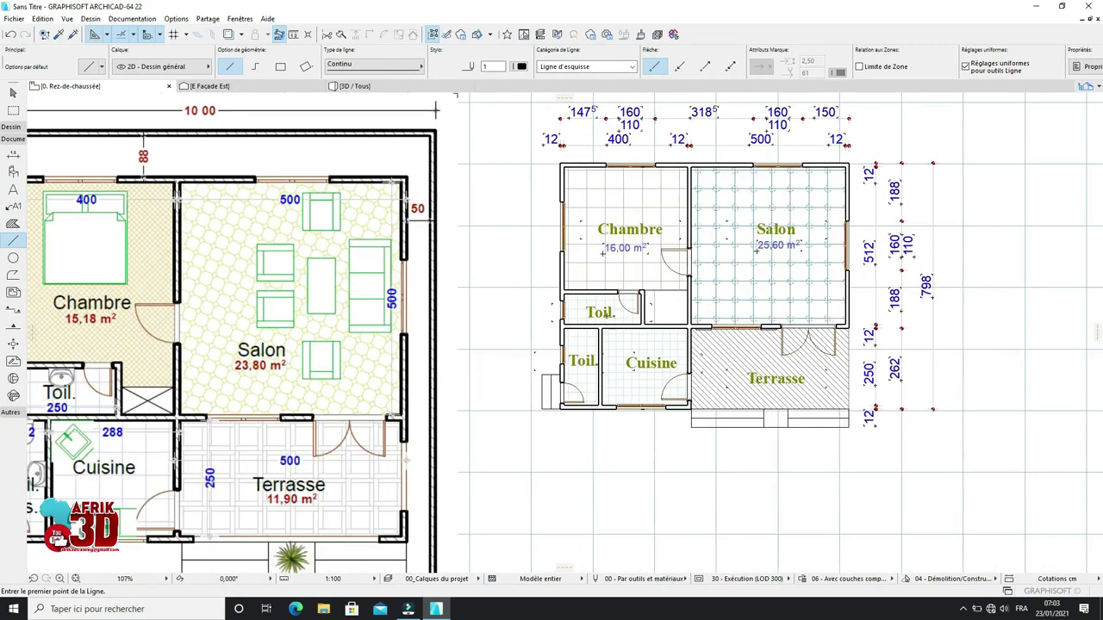
pyautogui.scroll(1, 621, 302)
pyautogui.scroll(-2, 655, 293)
pyautogui.scroll(3, 639, 304)
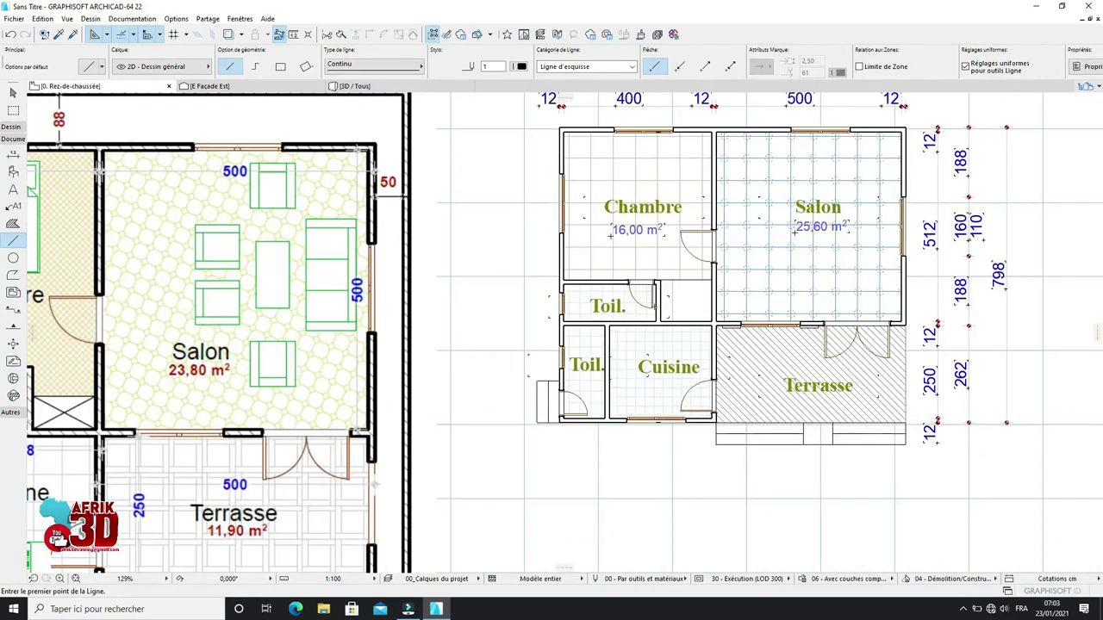
# Step: Draw two crossing diagonals as single lines across the closet between the upper toilet and the Salon
pyautogui.click(662, 323)
pyautogui.click(723, 275)
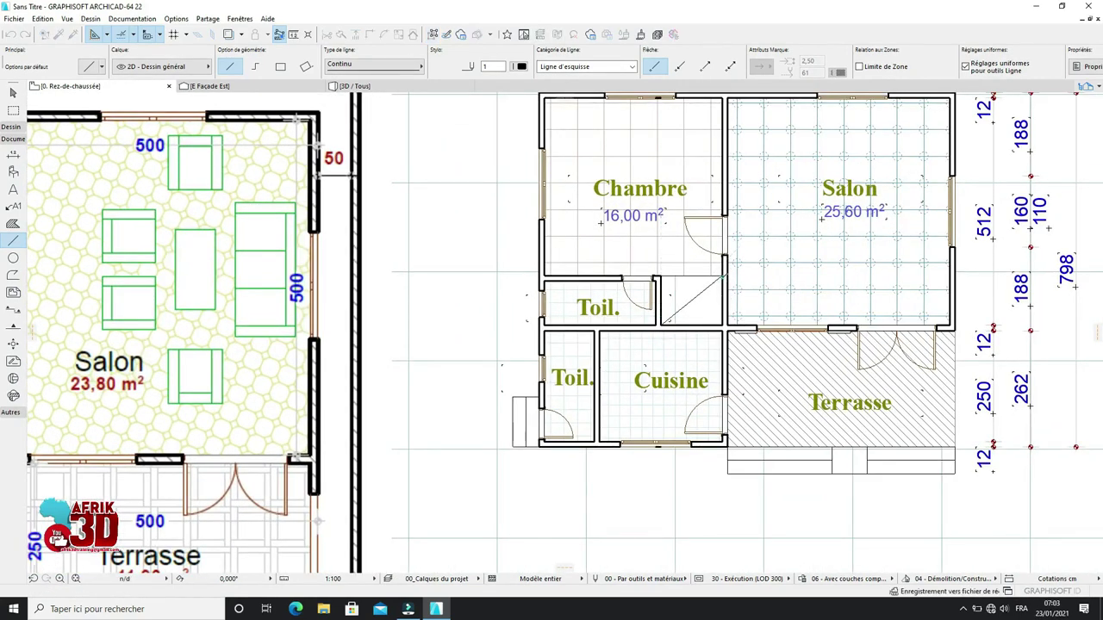
pyautogui.click(662, 278)
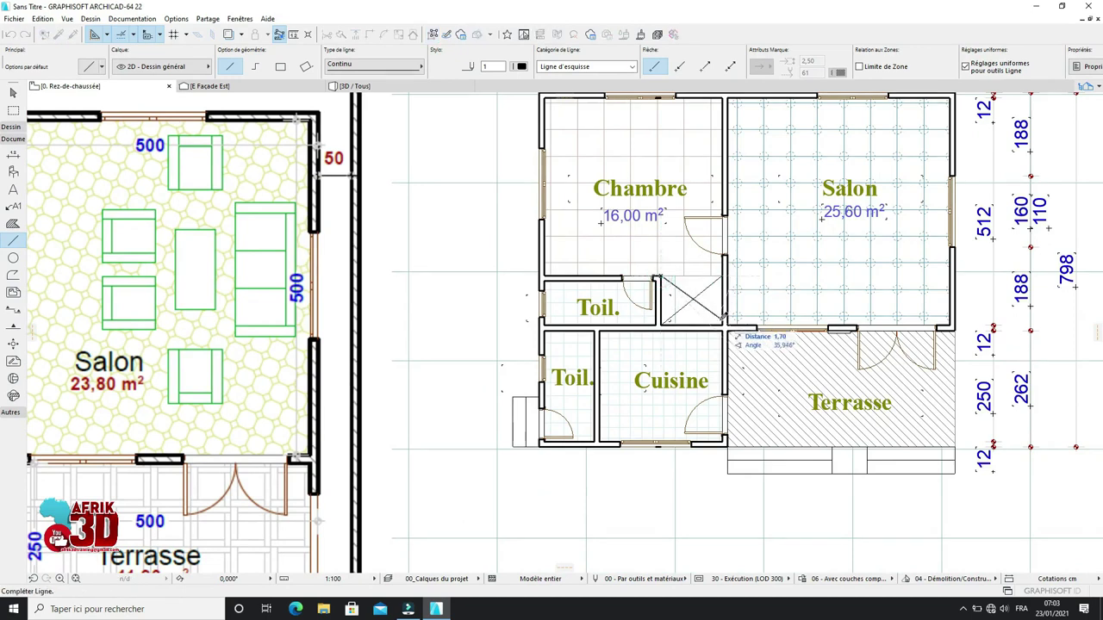
pyautogui.click(721, 325)
pyautogui.scroll(3, 717, 289)
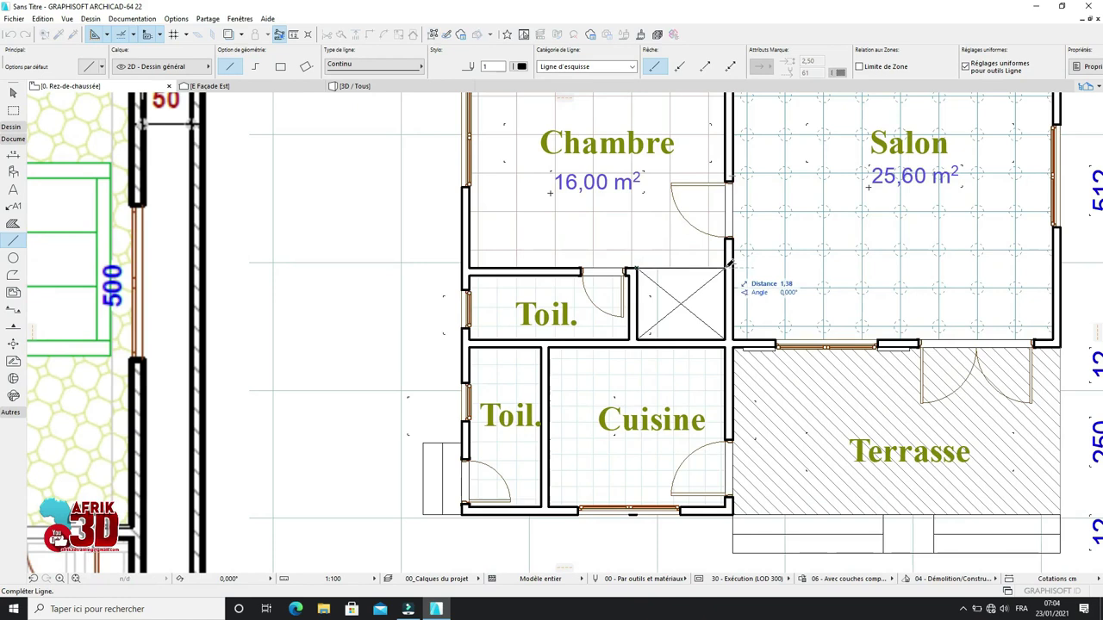
pyautogui.click(726, 267)
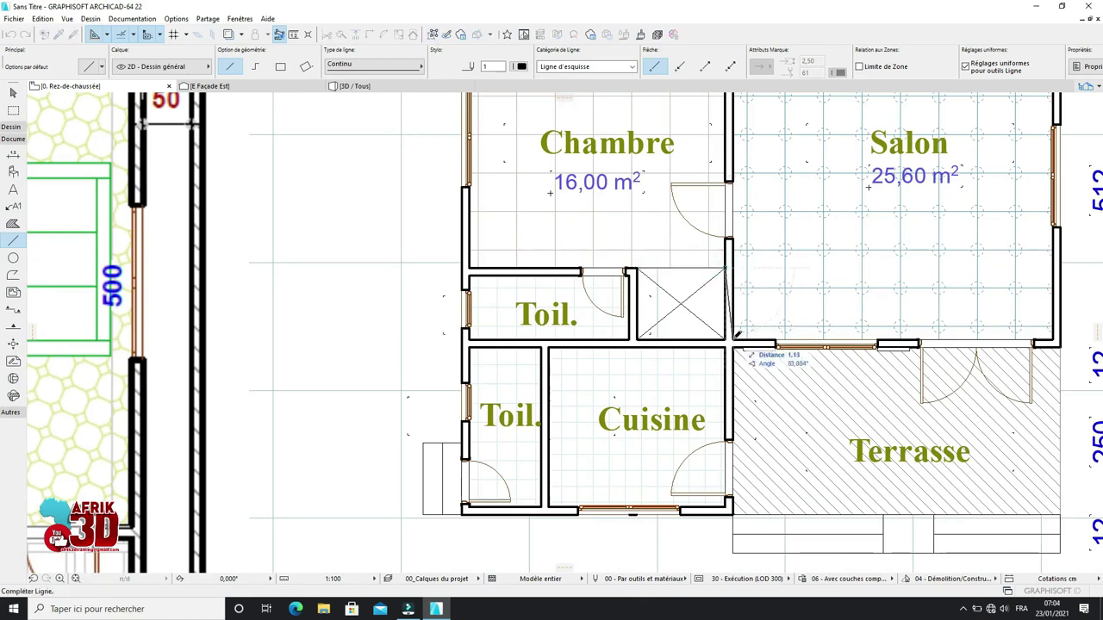
pyautogui.press('Escape')
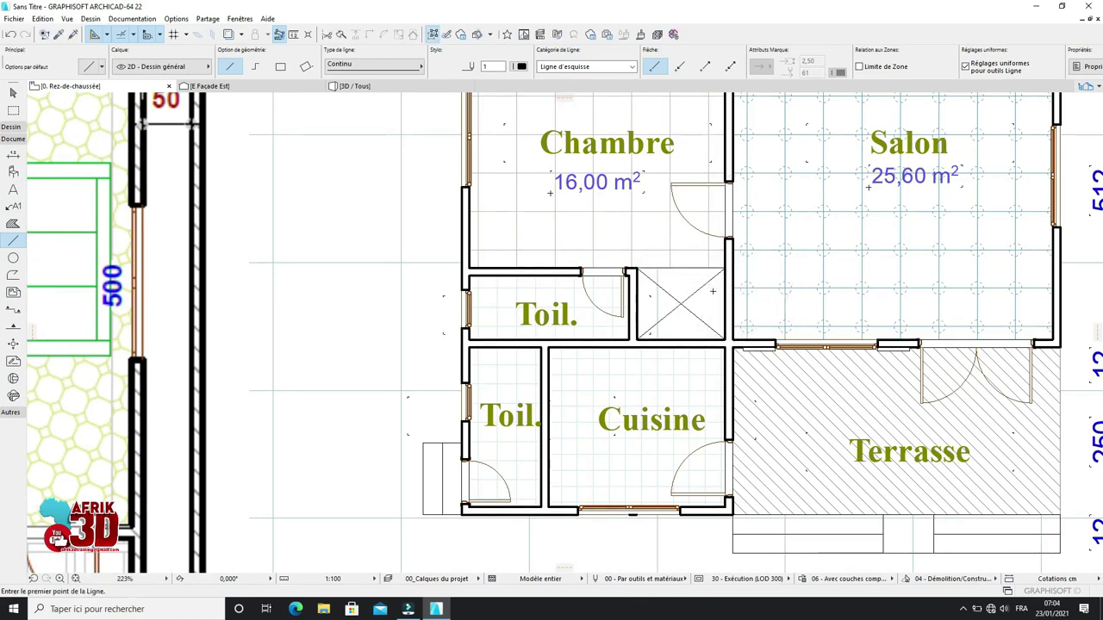
# Step: Select both diagonal lines in the closet and delete them
pyautogui.keyDown('shift'); pyautogui.click(697, 290); pyautogui.keyUp('shift')
pyautogui.keyDown('shift'); pyautogui.click(672, 295); pyautogui.keyUp('shift')
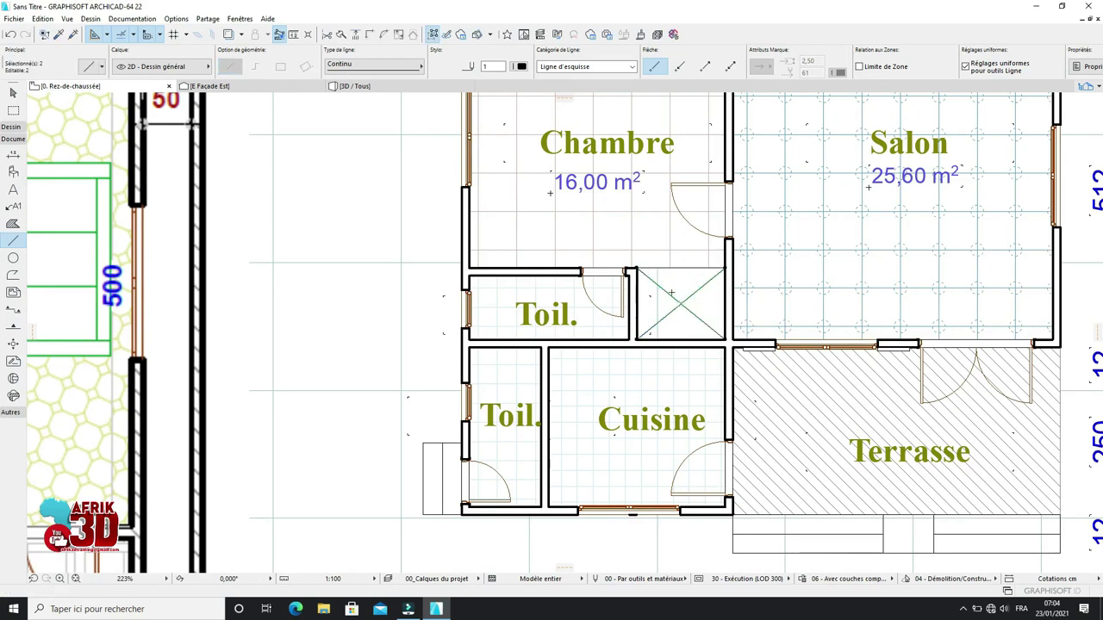
pyautogui.press('Delete')
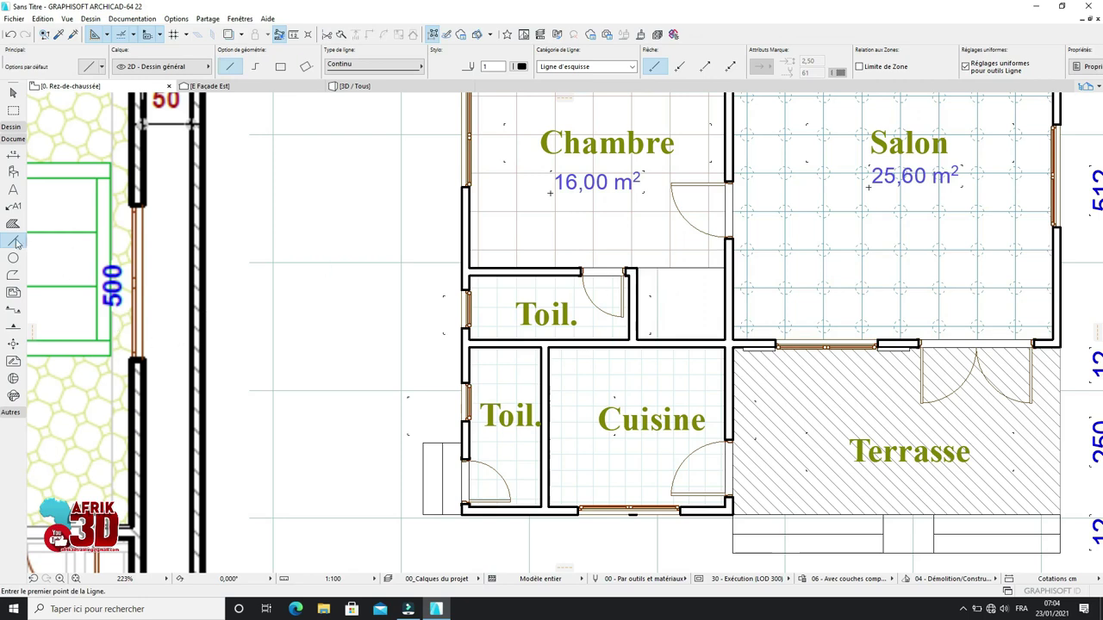
# Step: Draw the closet's cross as one continuous polyline through its four corners, running along both side walls and both diagonals
pyautogui.click(255, 68)
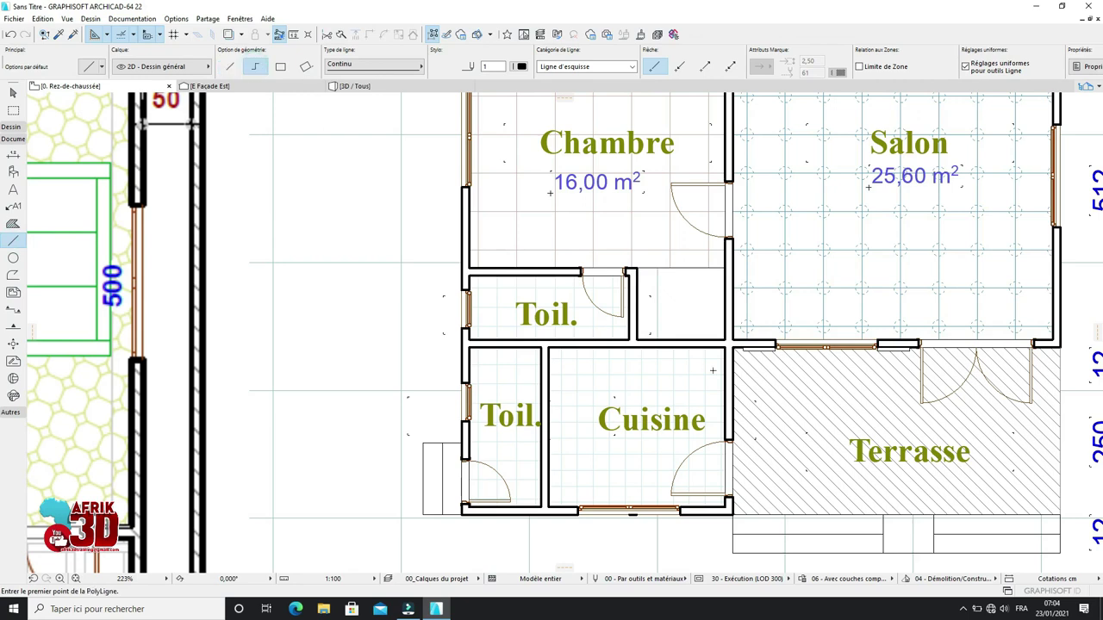
pyautogui.scroll(3, 711, 319)
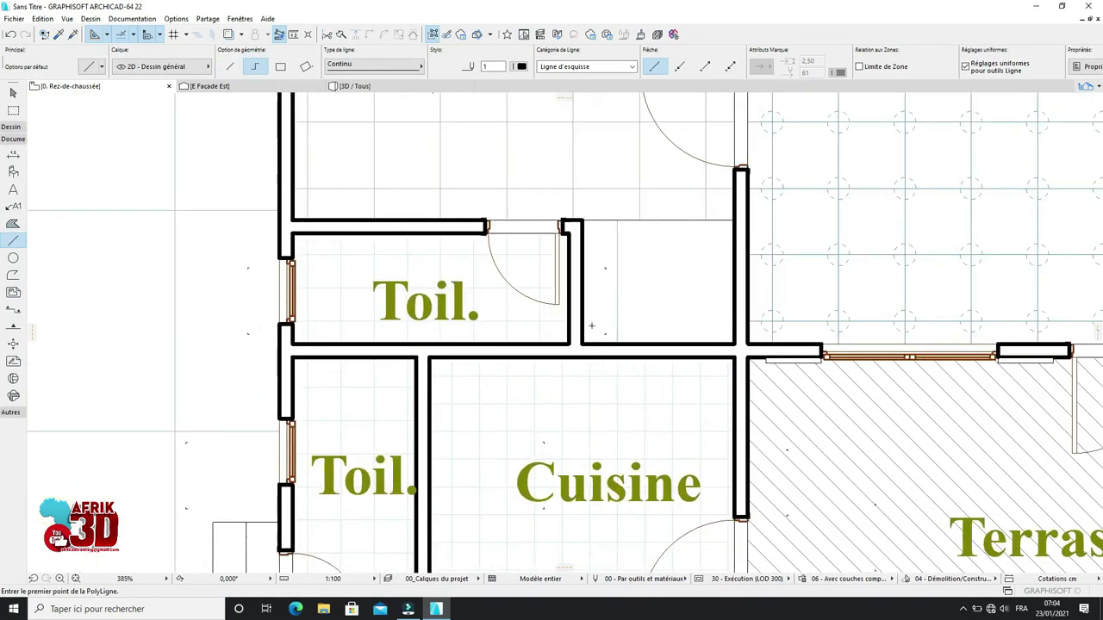
pyautogui.click(584, 341)
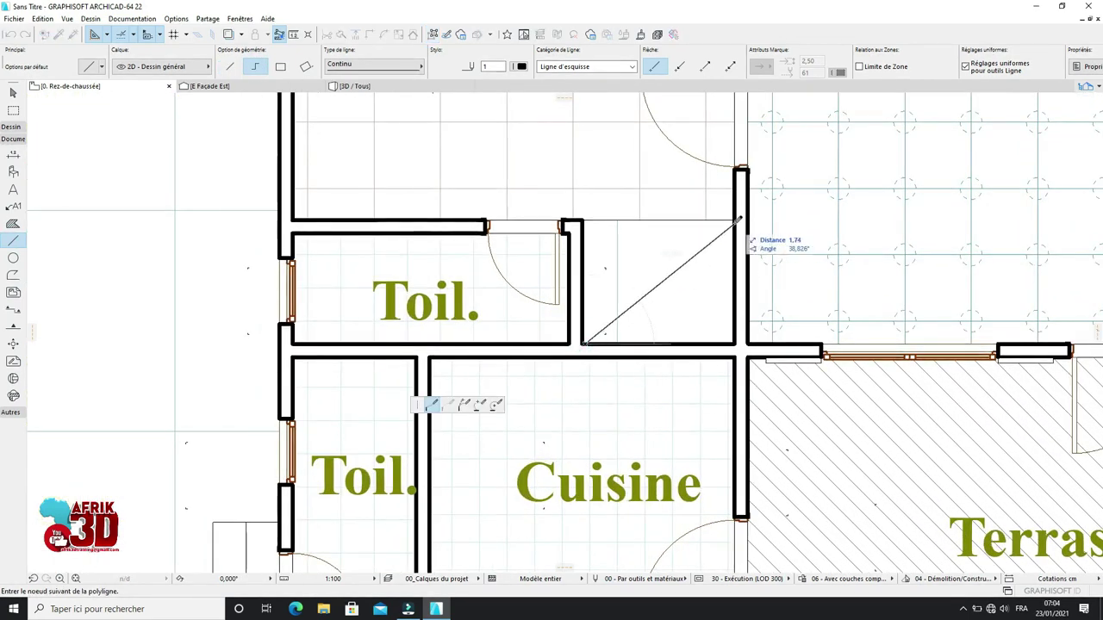
pyautogui.click(583, 221)
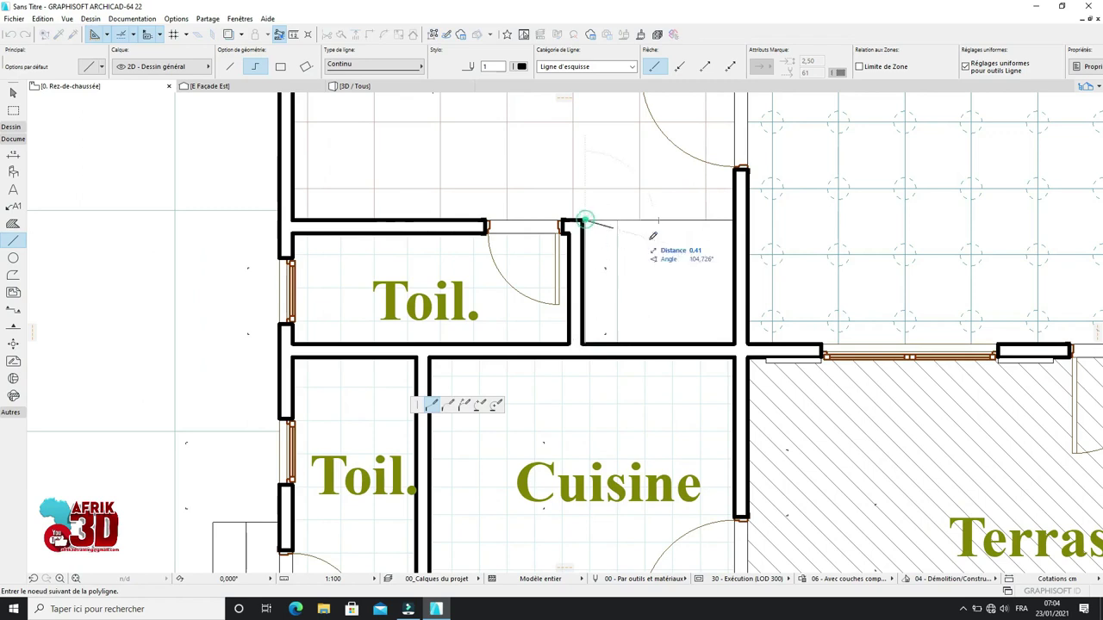
pyautogui.click(734, 342)
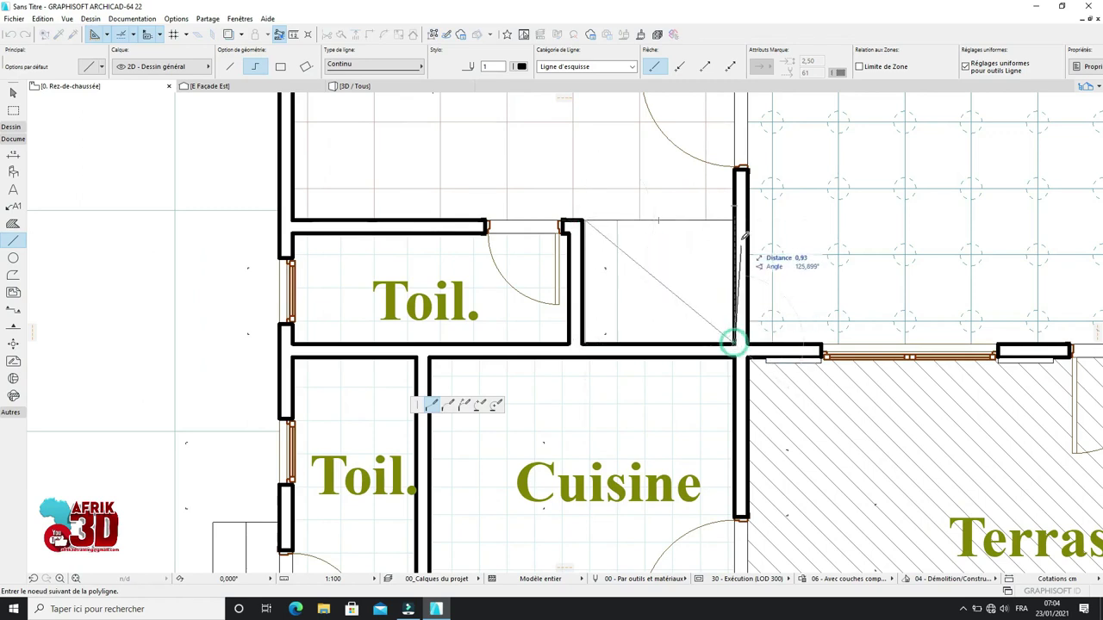
pyautogui.click(737, 221)
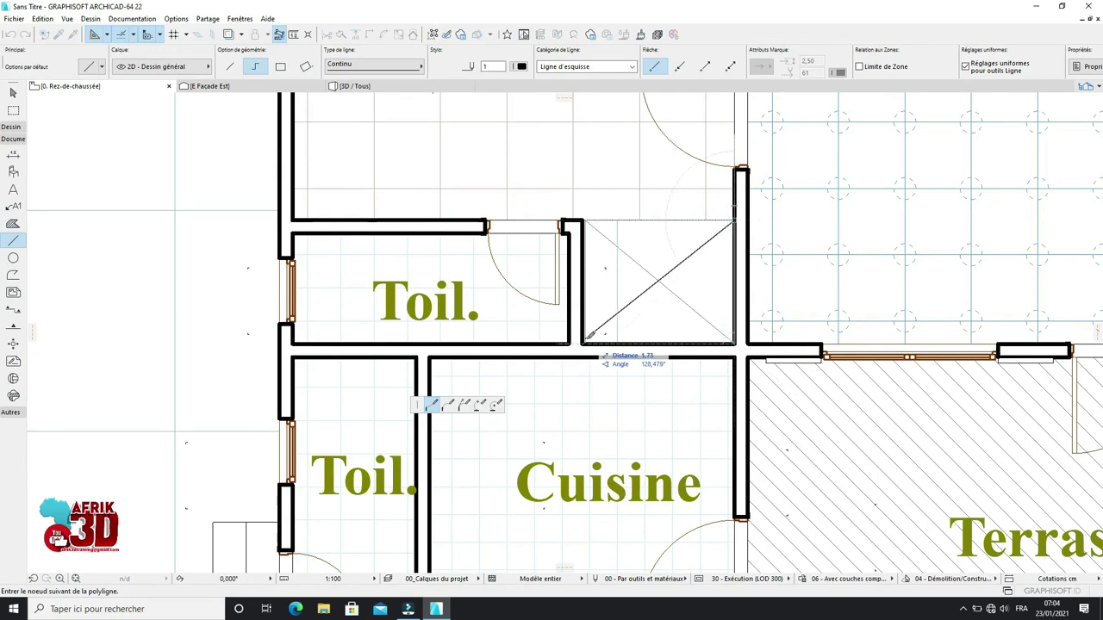
pyautogui.click(585, 341)
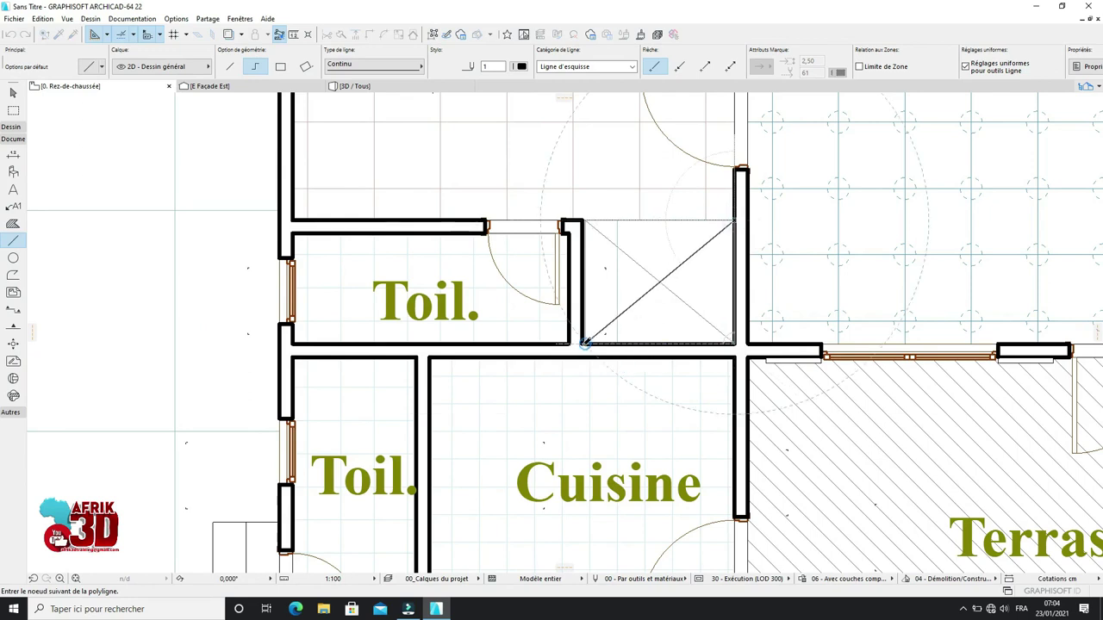
# Step: Check the whole plan, including the crossed closet and the entrance steps, against the reference plan
pyautogui.scroll(2, 578, 235)
pyautogui.scroll(-5, 519, 149)
pyautogui.scroll(-4, 517, 149)
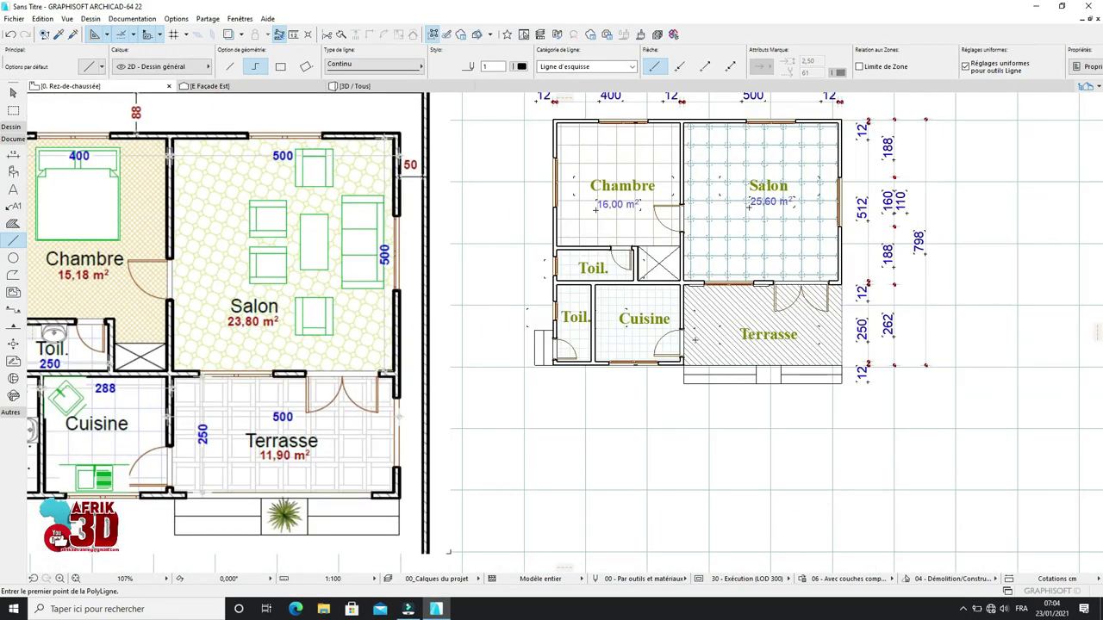
pyautogui.scroll(-2, 694, 336)
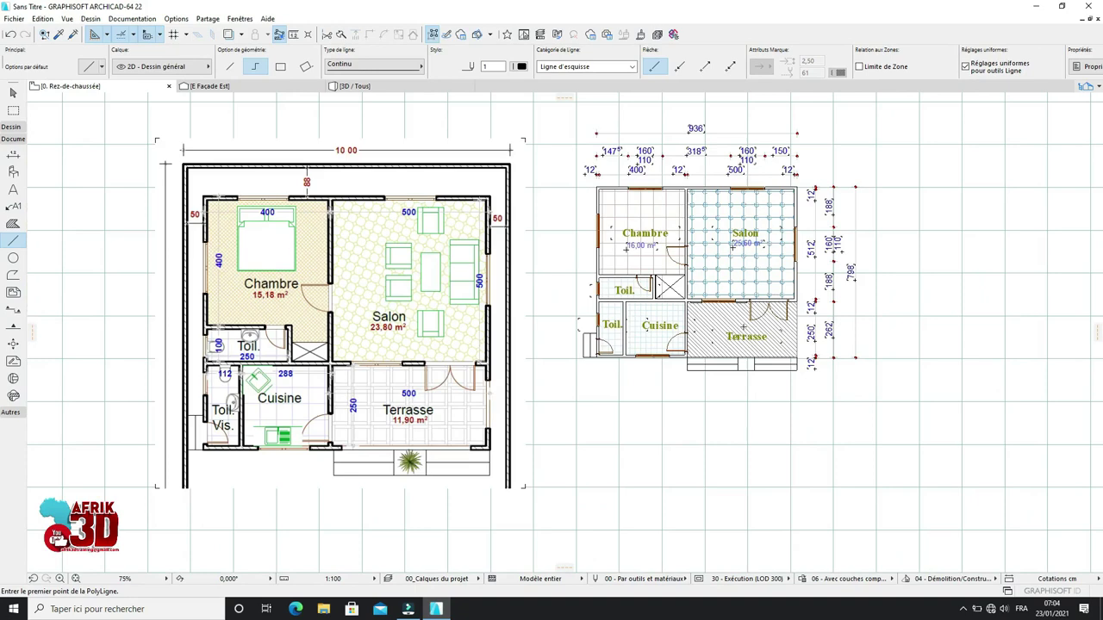
pyautogui.scroll(-1, 703, 303)
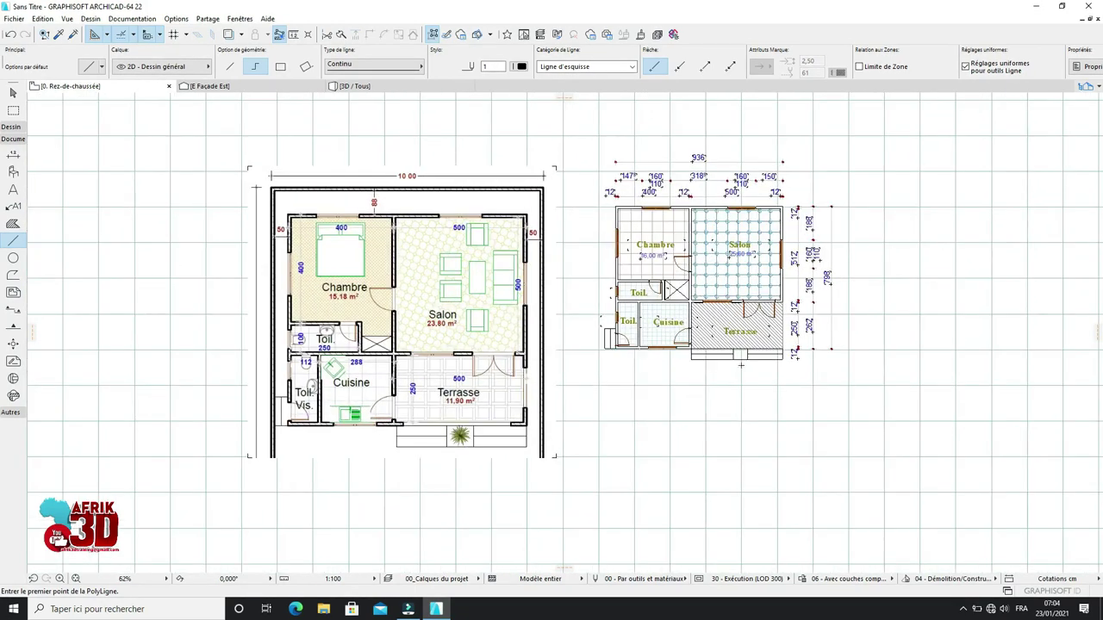
pyautogui.scroll(2, 740, 365)
pyautogui.scroll(-1, 591, 351)
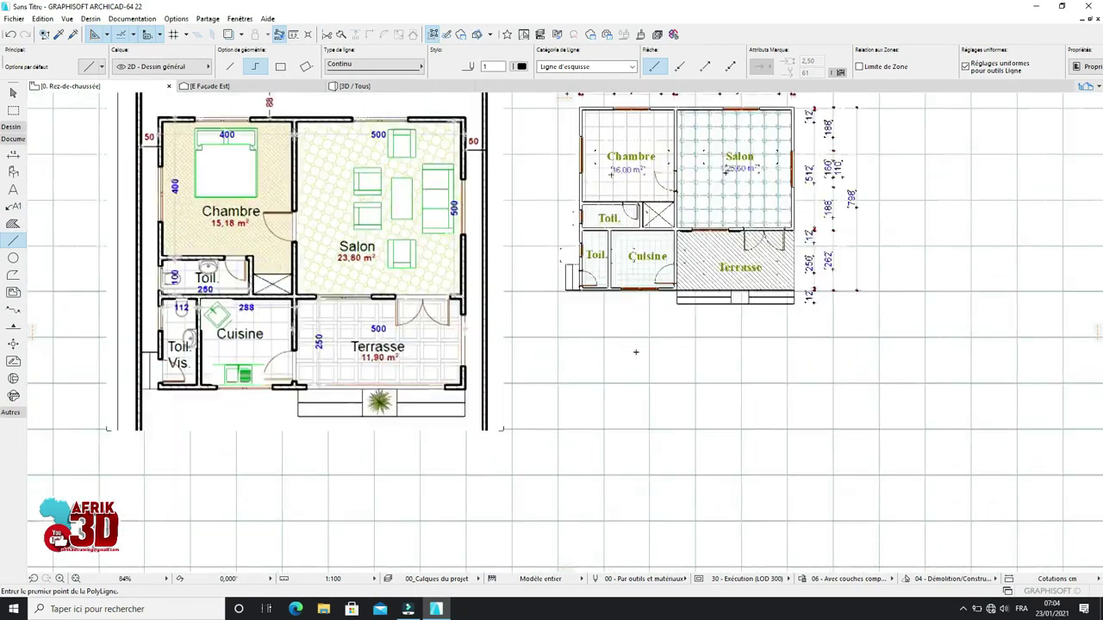
pyautogui.scroll(1, 592, 351)
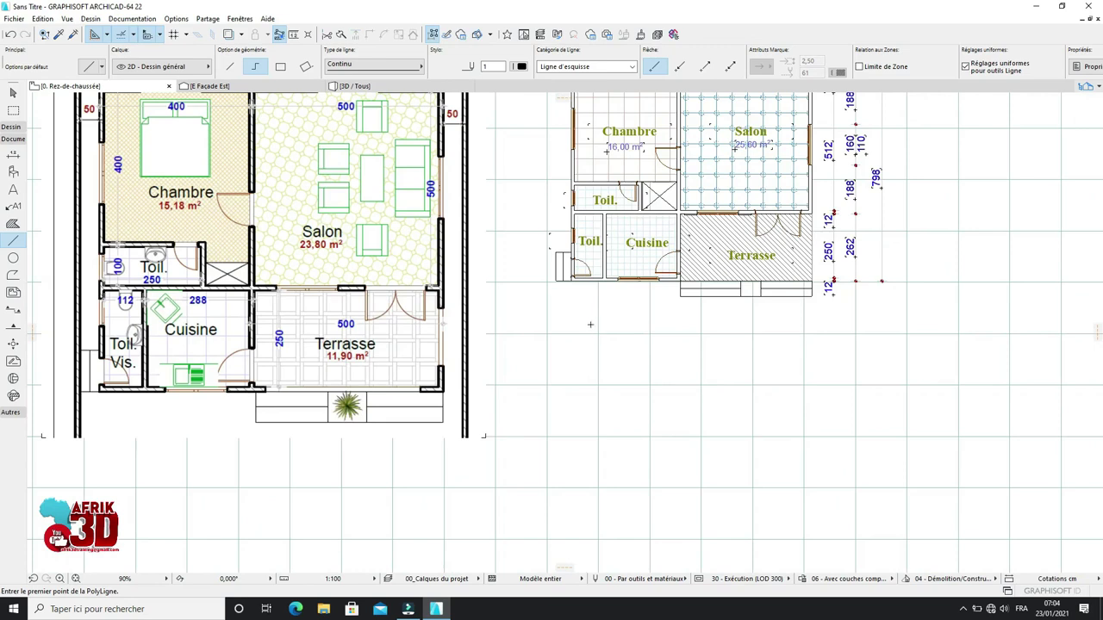
# Step: Draw a vertical polyline segment below the toilet and a separate horizontal single line below the Terrasse, in the empty area
pyautogui.click(587, 344)
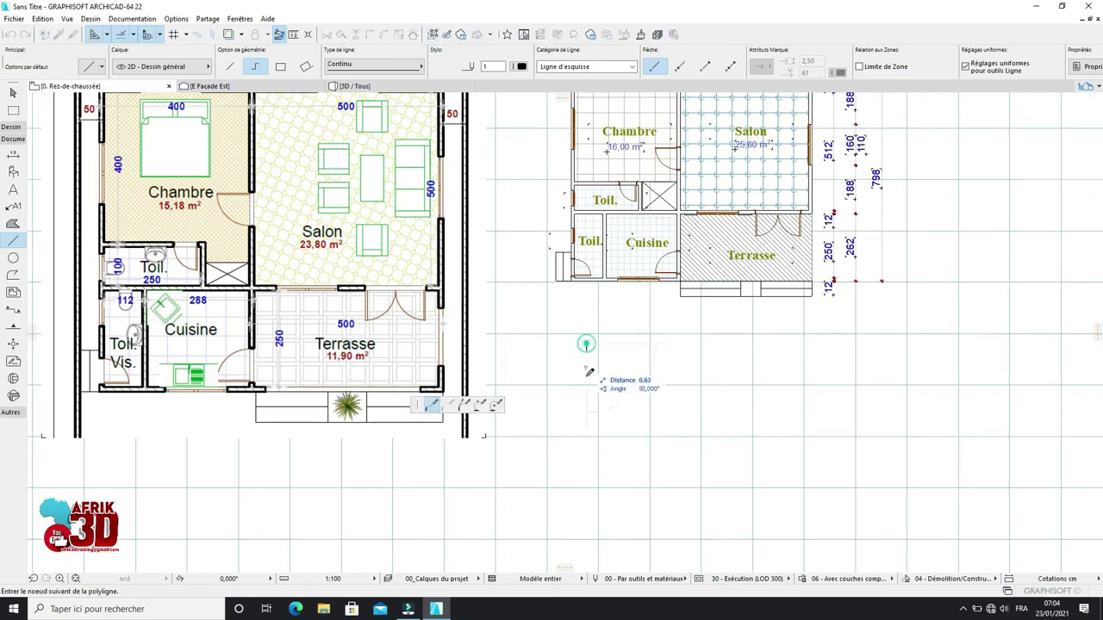
pyautogui.click(588, 457)
pyautogui.rightClick(598, 420)
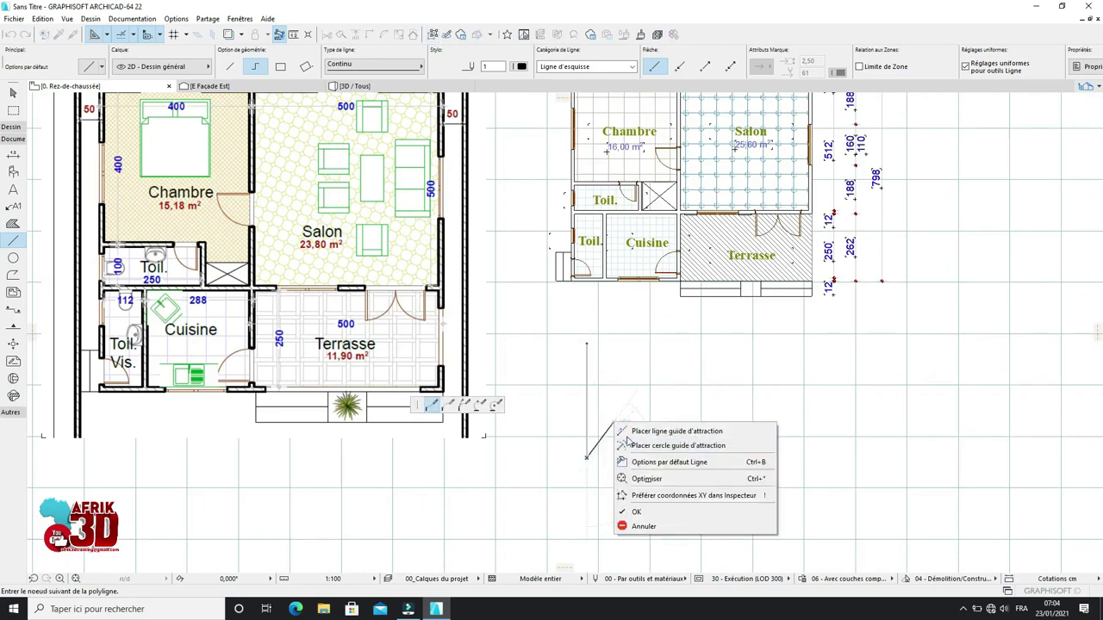
pyautogui.click(645, 507)
pyautogui.click(229, 66)
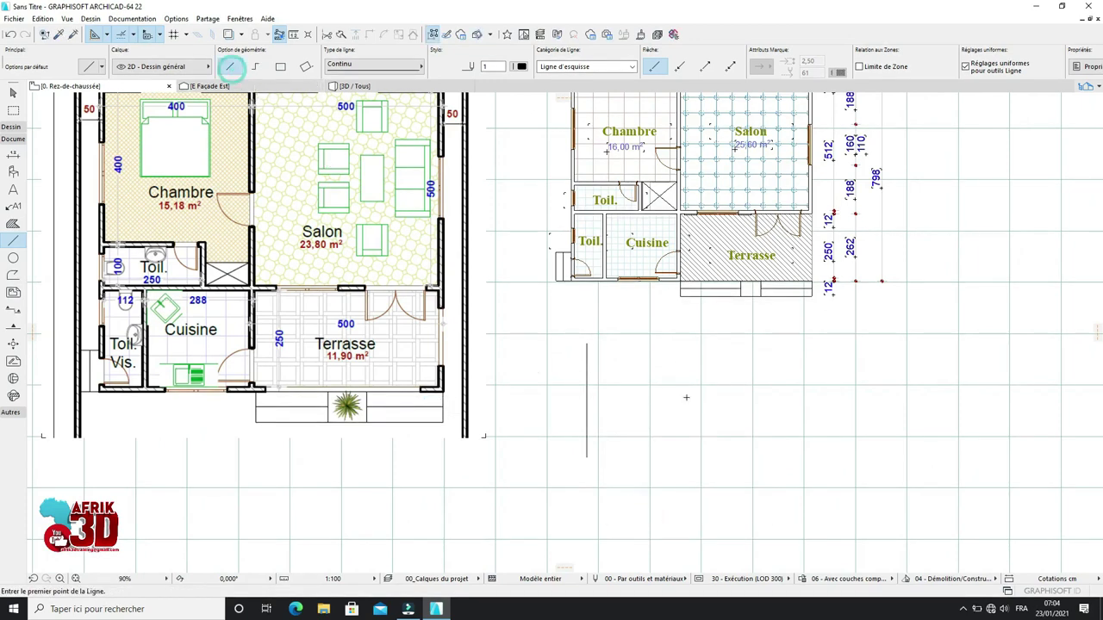
pyautogui.click(669, 339)
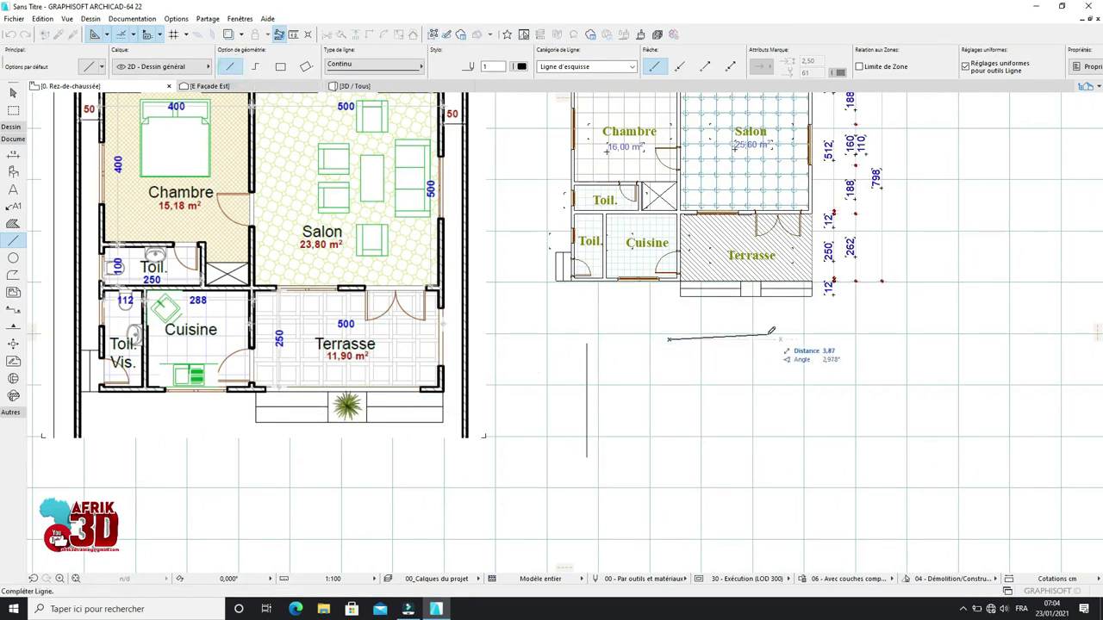
pyautogui.click(756, 338)
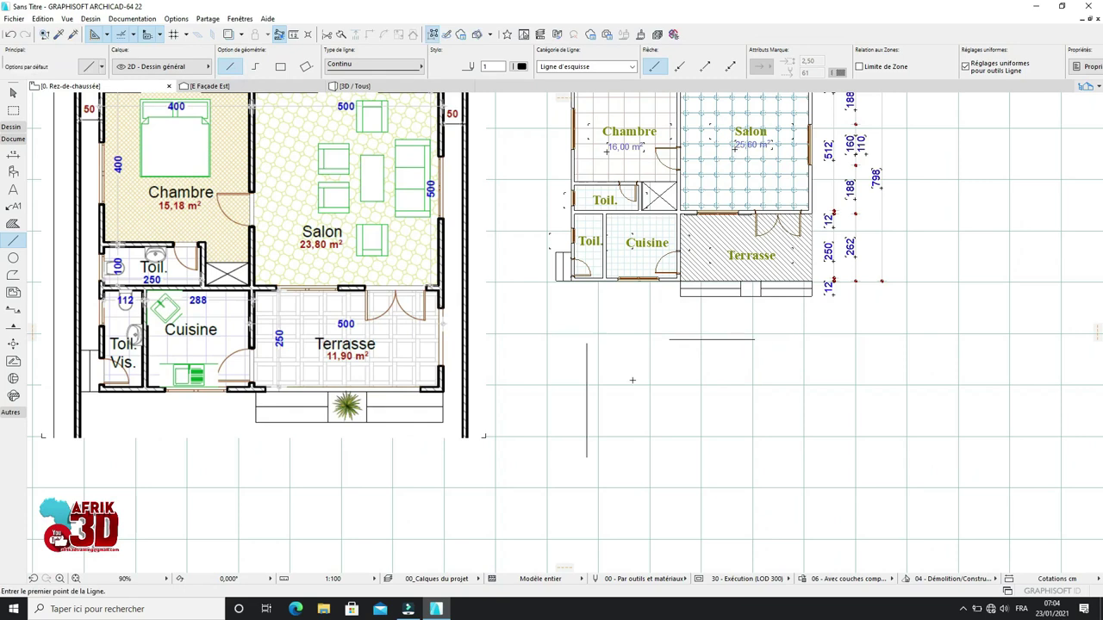
# Step: Select the horizontal line and the vertical line below the plan and extend them until they meet in a corner
pyautogui.scroll(3, 632, 380)
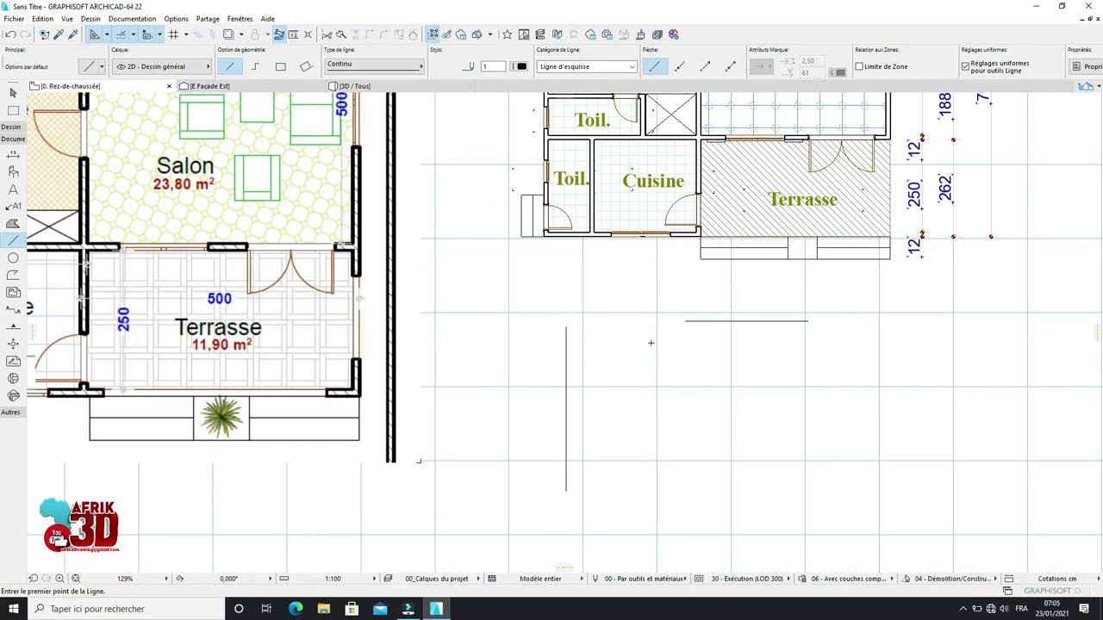
pyautogui.keyDown('shift'); pyautogui.click(697, 321); pyautogui.keyUp('shift')
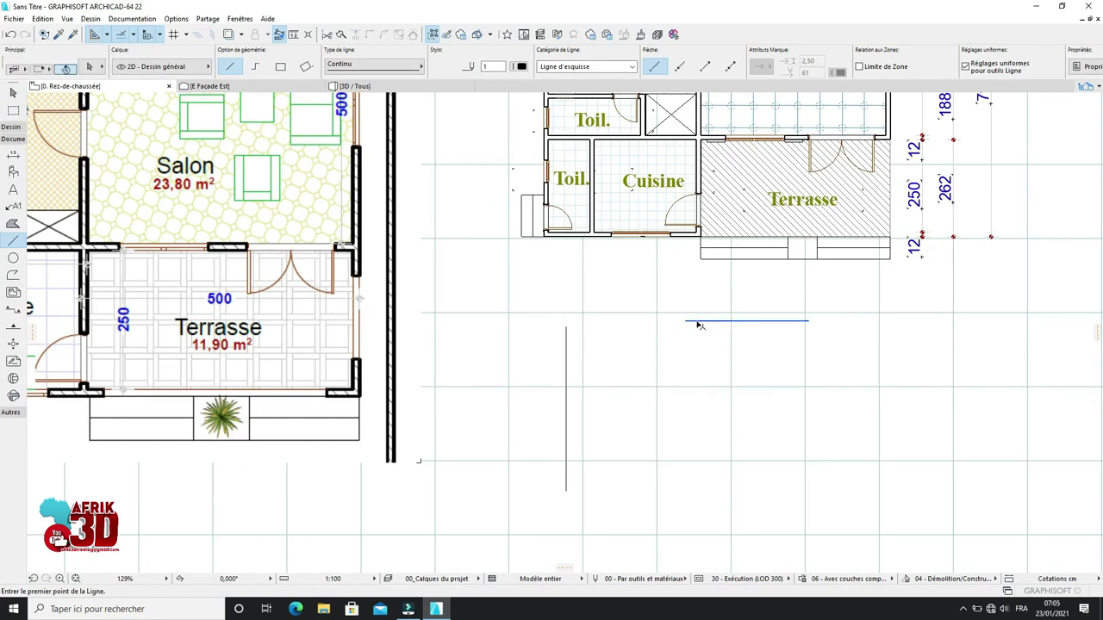
pyautogui.keyDown('shift'); pyautogui.click(566, 382); pyautogui.keyUp('shift')
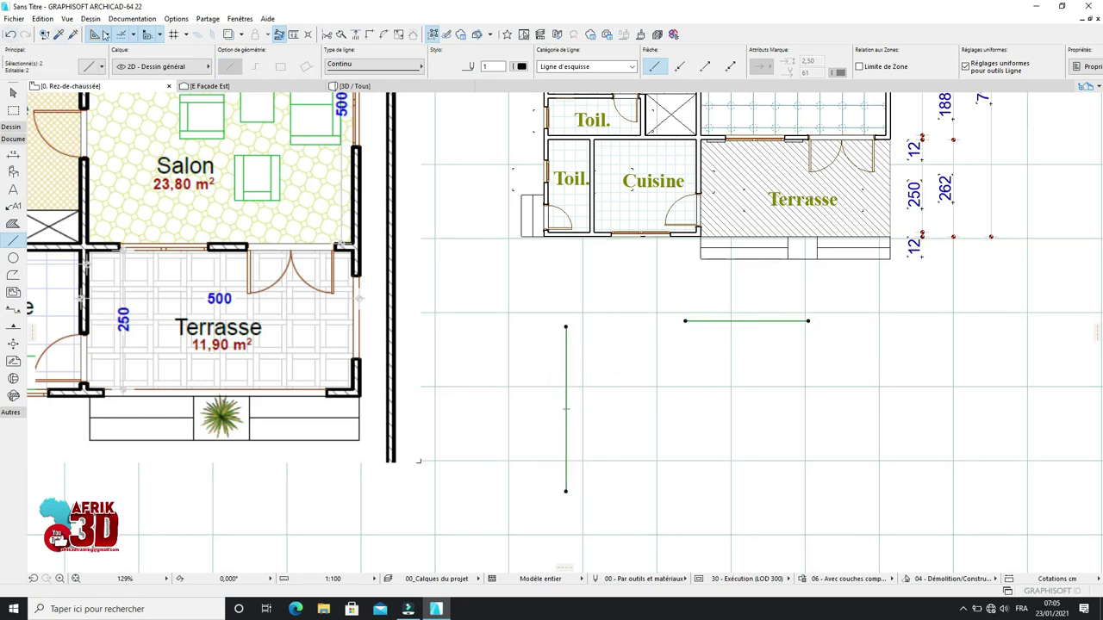
pyautogui.click(368, 36)
pyautogui.click(707, 396)
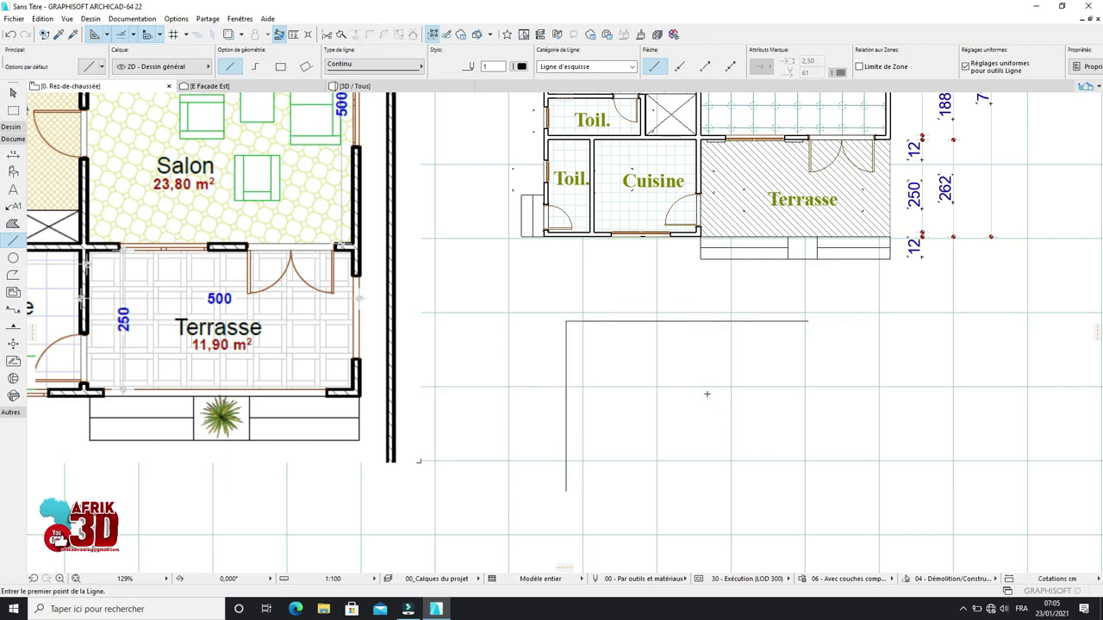
# Step: Generate an exterior wall along the two joined lines with the Magic Wand, and undo the wall
pyautogui.click(10, 127)
pyautogui.click(13, 142)
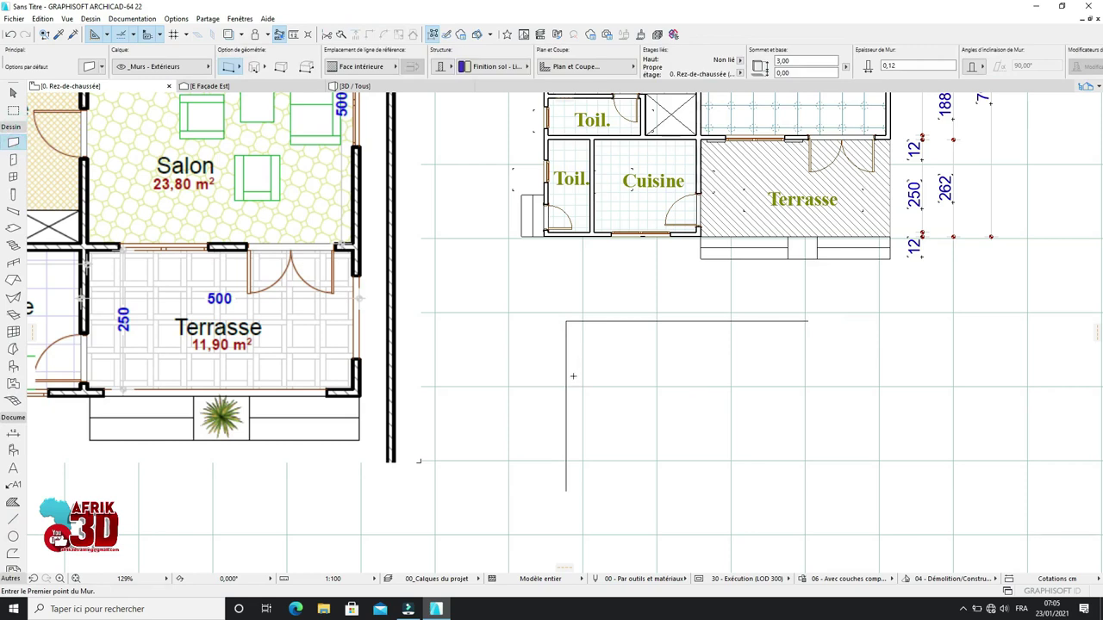
pyautogui.press('space')
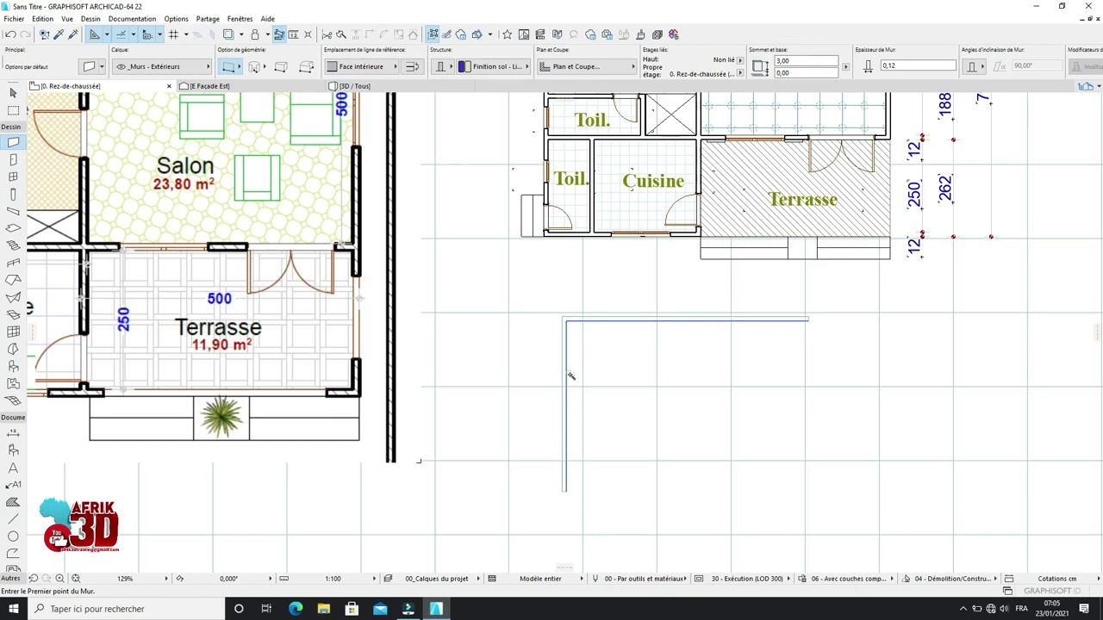
pyautogui.click(571, 376)
pyautogui.scroll(2, 648, 359)
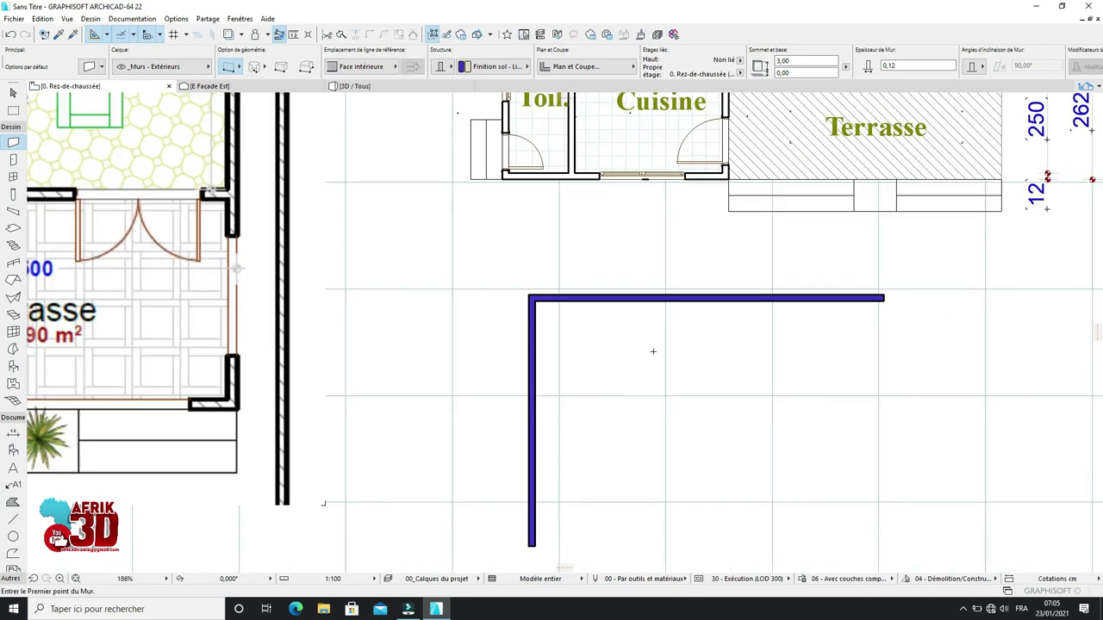
pyautogui.scroll(-7, 652, 352)
pyautogui.scroll(6, 675, 343)
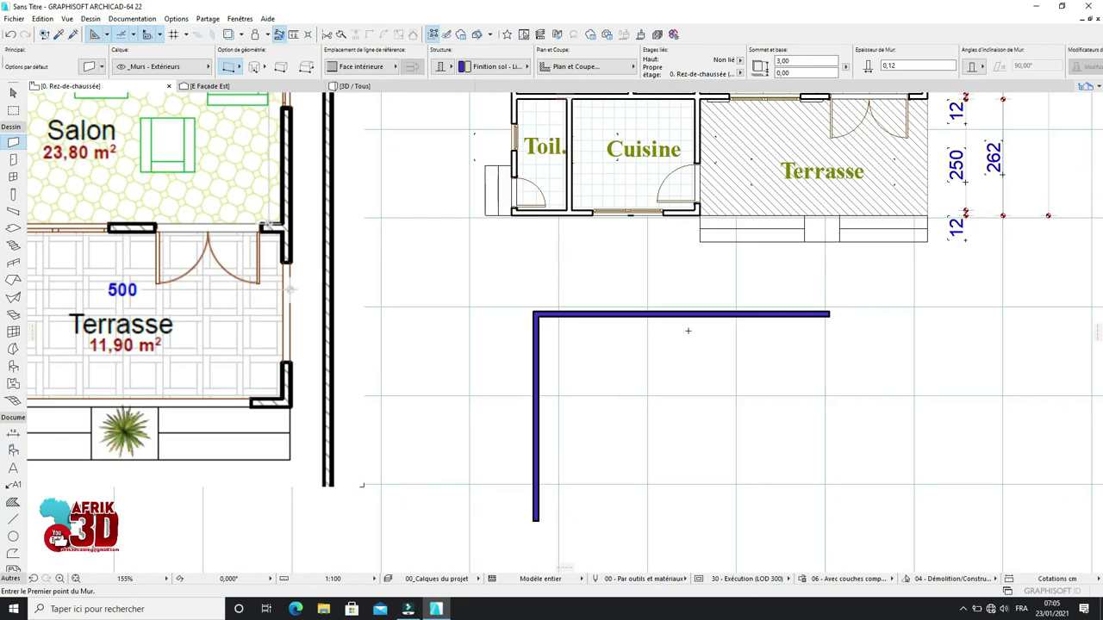
pyautogui.scroll(-4, 595, 293)
pyautogui.scroll(2, 595, 293)
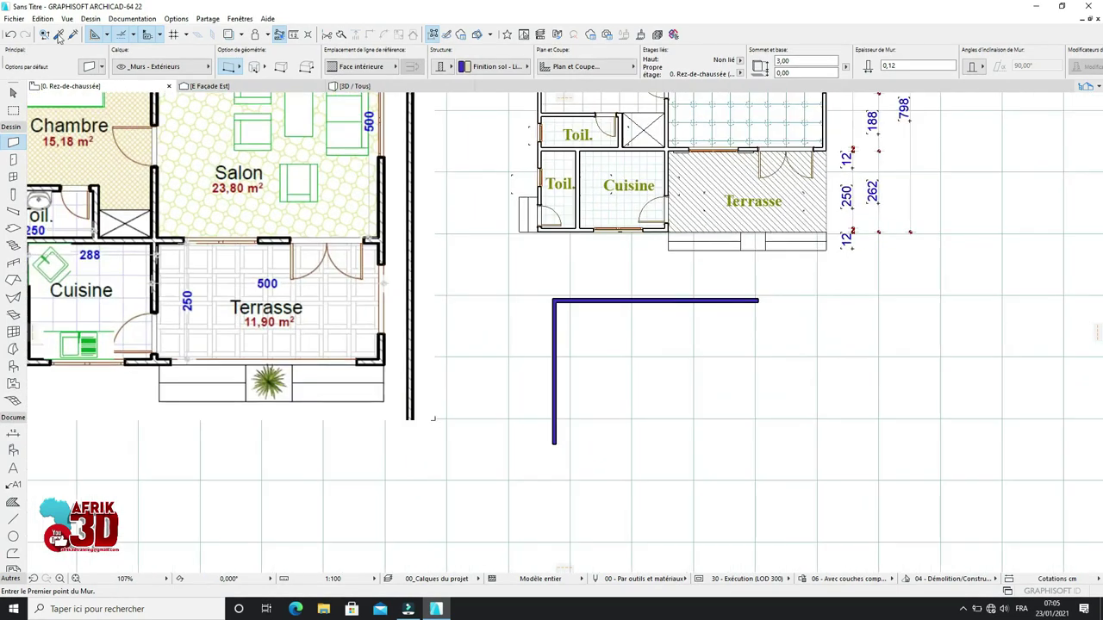
pyautogui.click(10, 34)
# Step: Select both joined lines and round their corner with a fillet of radius 1,00
pyautogui.scroll(2, 450, 221)
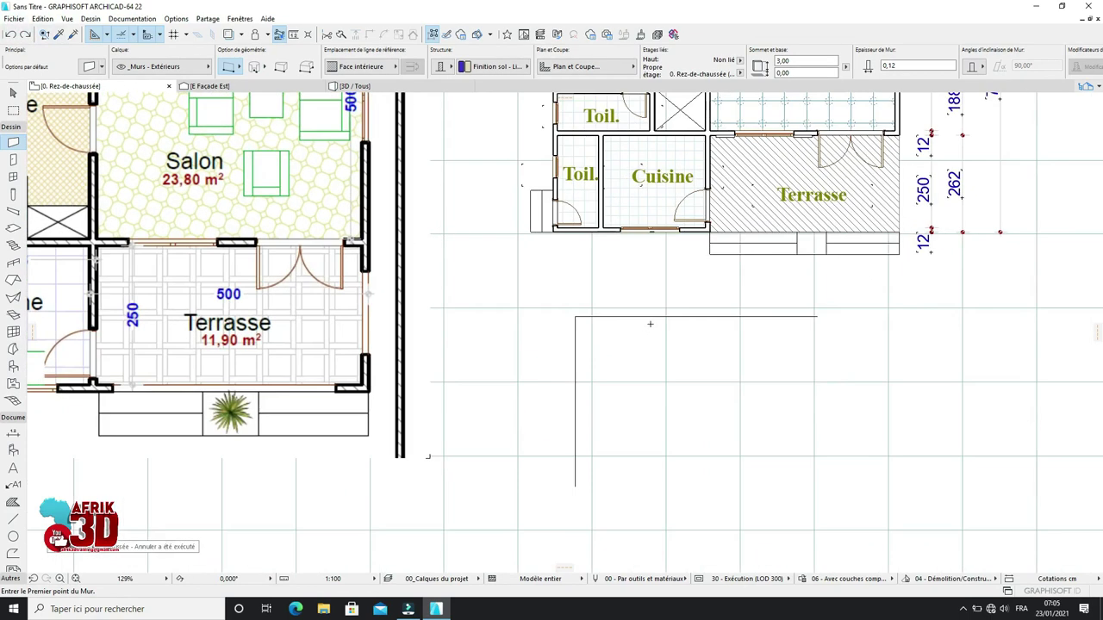
pyautogui.scroll(1, 651, 324)
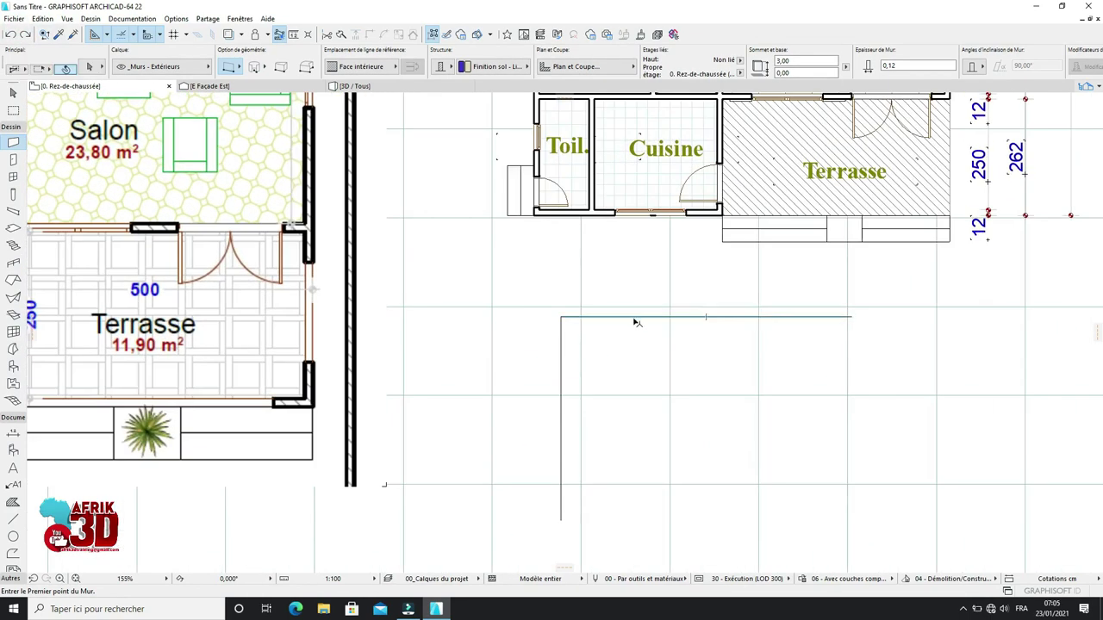
pyautogui.click(635, 320)
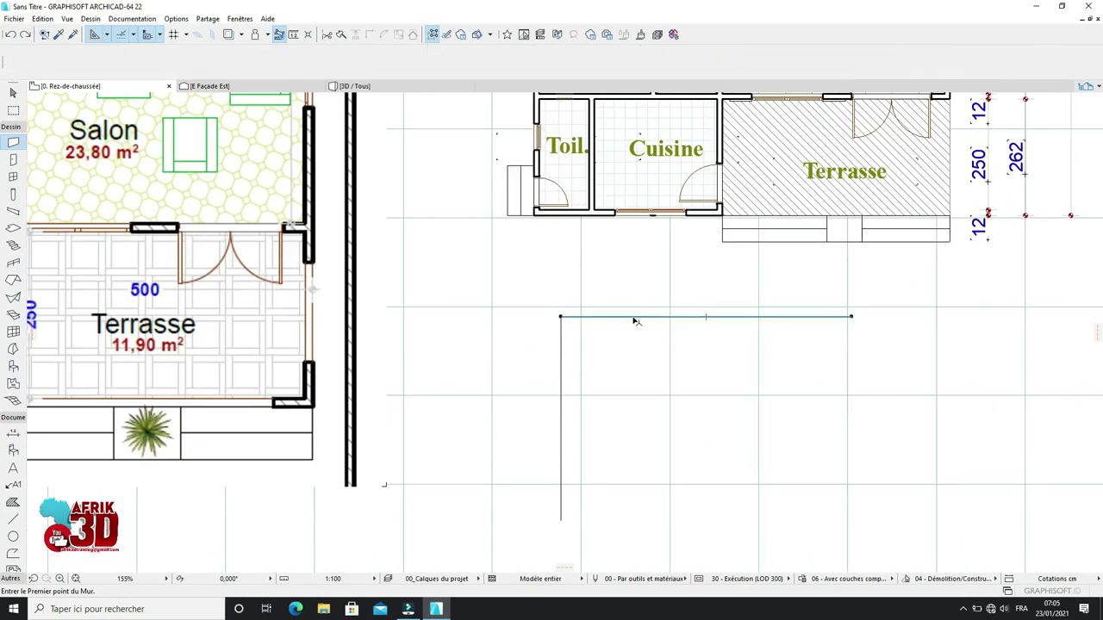
pyautogui.keyDown('shift'); pyautogui.click(561, 349); pyautogui.keyUp('shift')
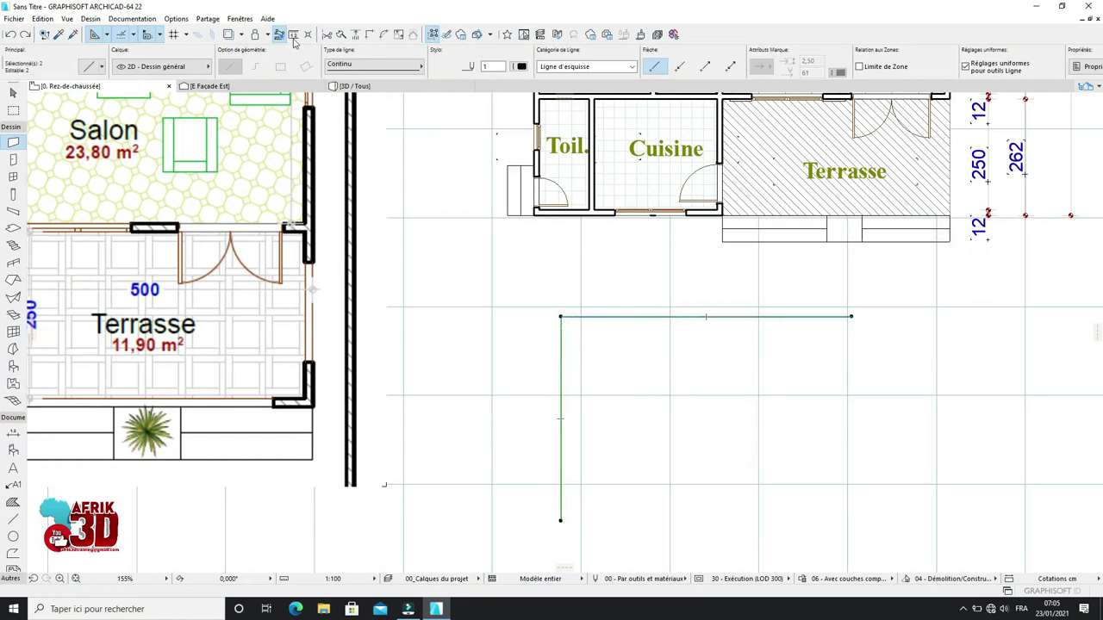
pyautogui.click(384, 36)
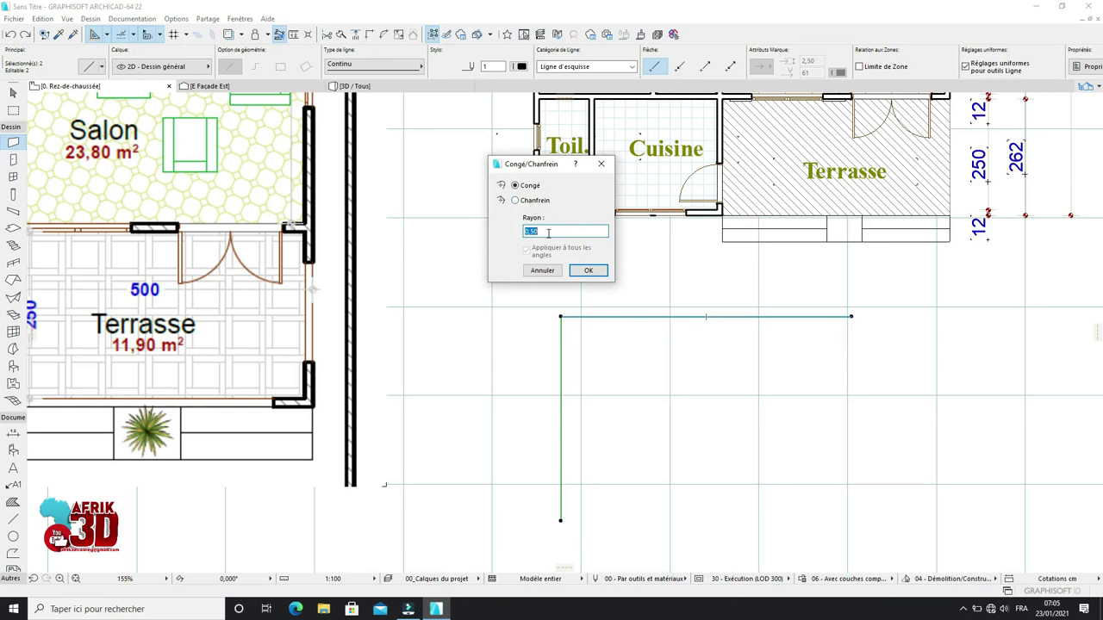
pyautogui.click(588, 271)
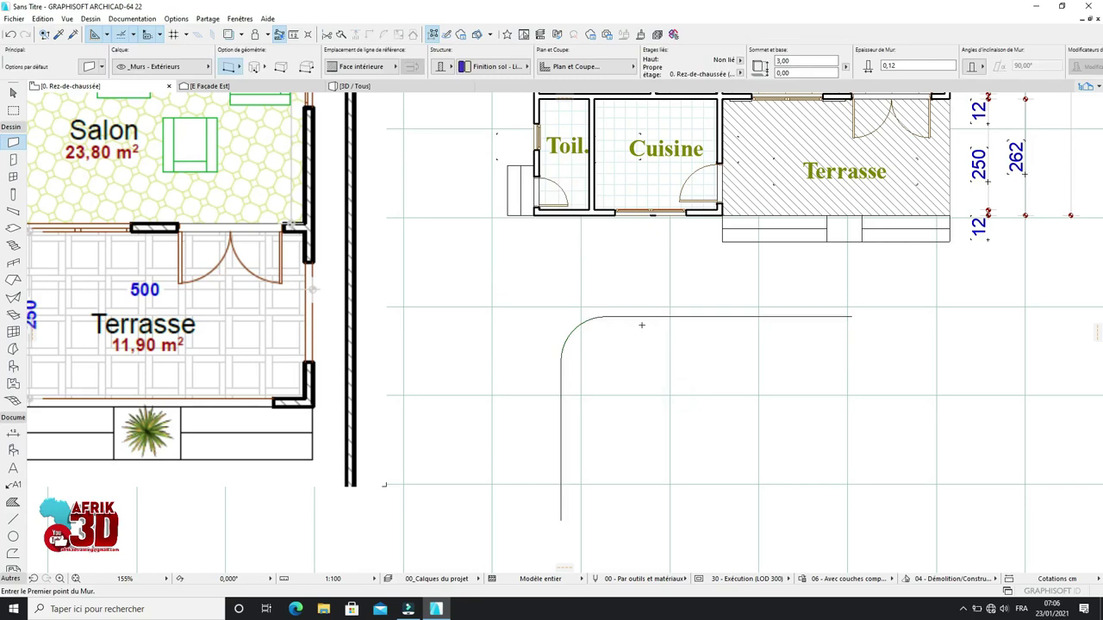
# Step: Generate a wall along the rounded outline with the Magic Wand, and undo both the wall and the fillet
pyautogui.scroll(-5, 641, 325)
pyautogui.scroll(6, 641, 328)
pyautogui.scroll(2, 722, 323)
pyautogui.scroll(-3, 710, 325)
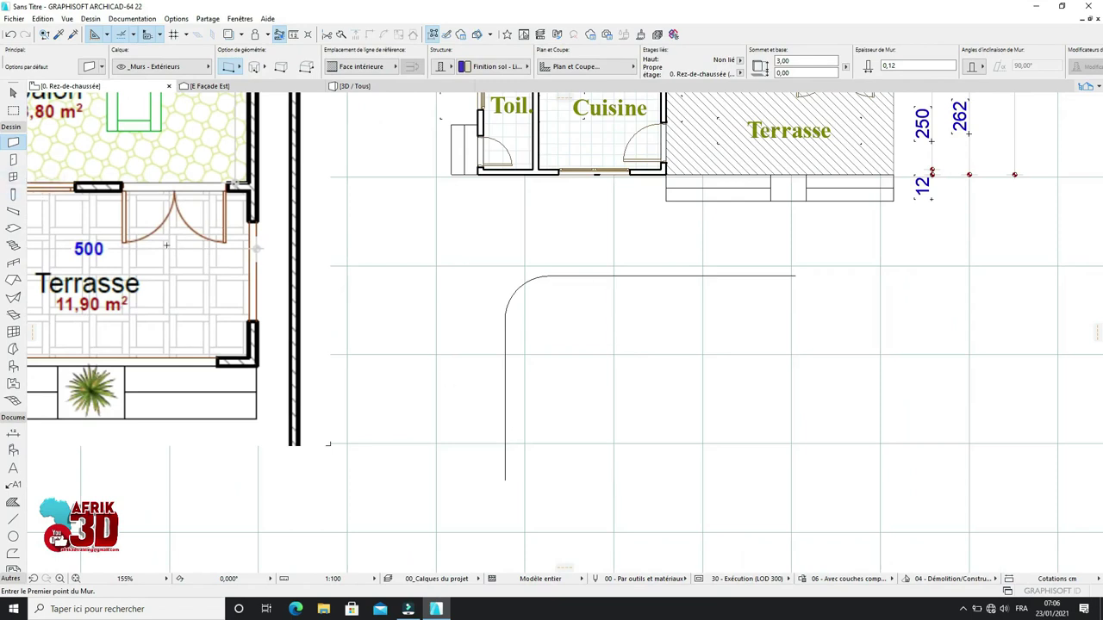
pyautogui.click(504, 386)
pyautogui.scroll(6, 576, 293)
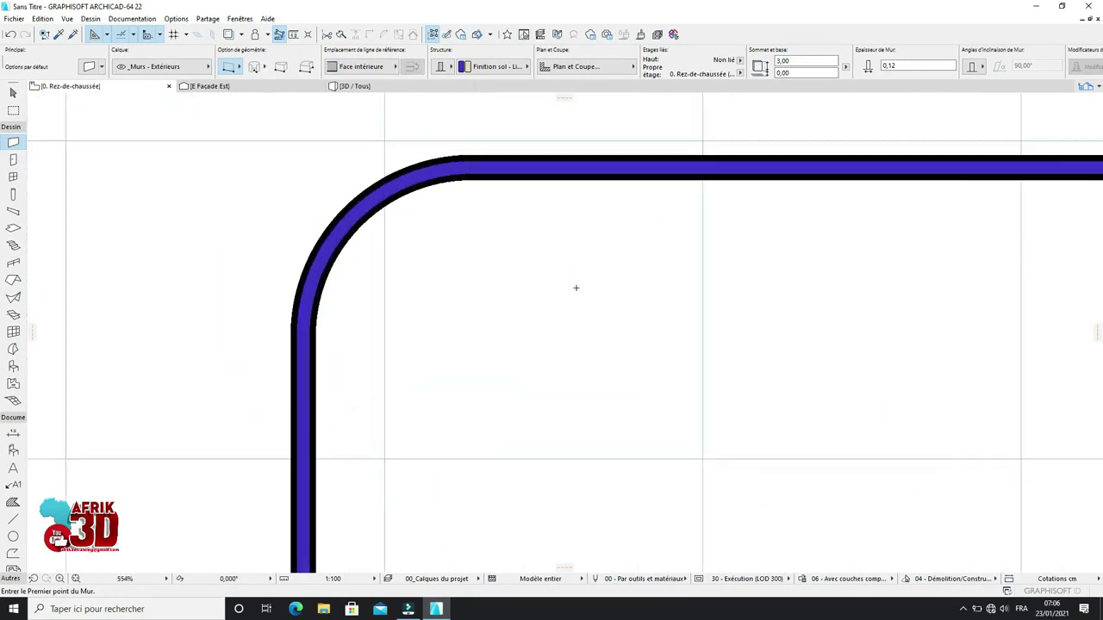
pyautogui.scroll(-5, 498, 222)
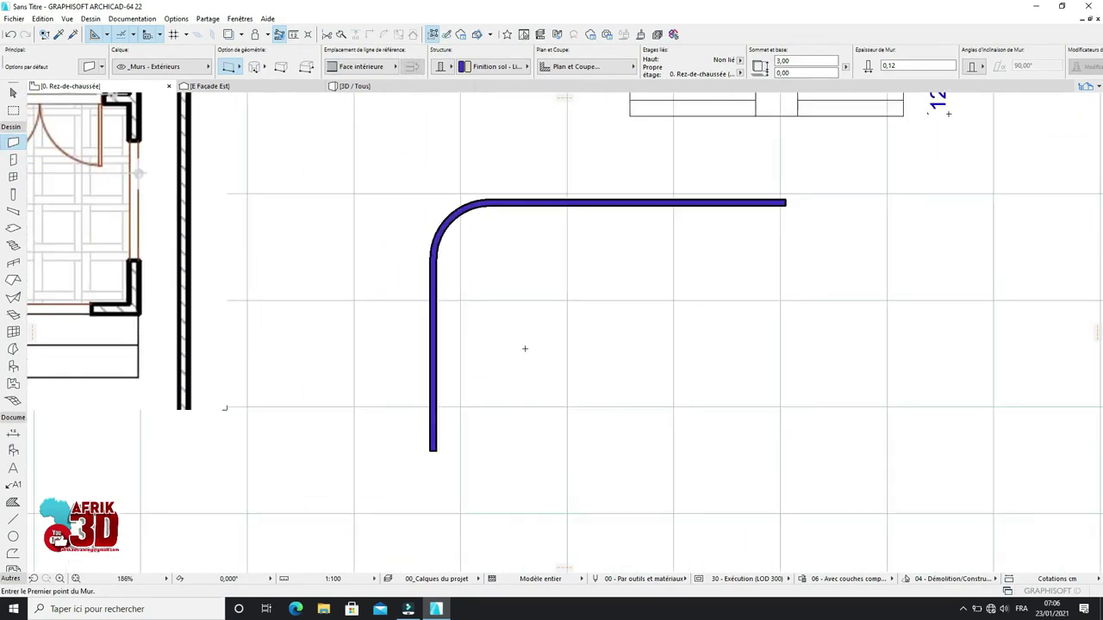
pyautogui.scroll(1, 524, 348)
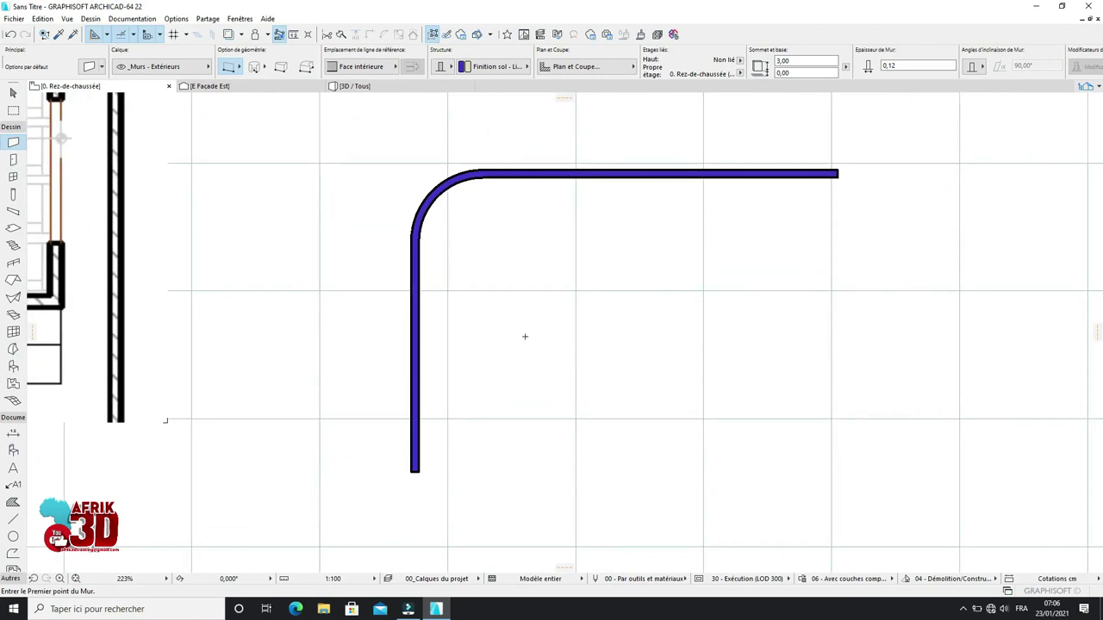
pyautogui.hotkey('ctrl', 'z')
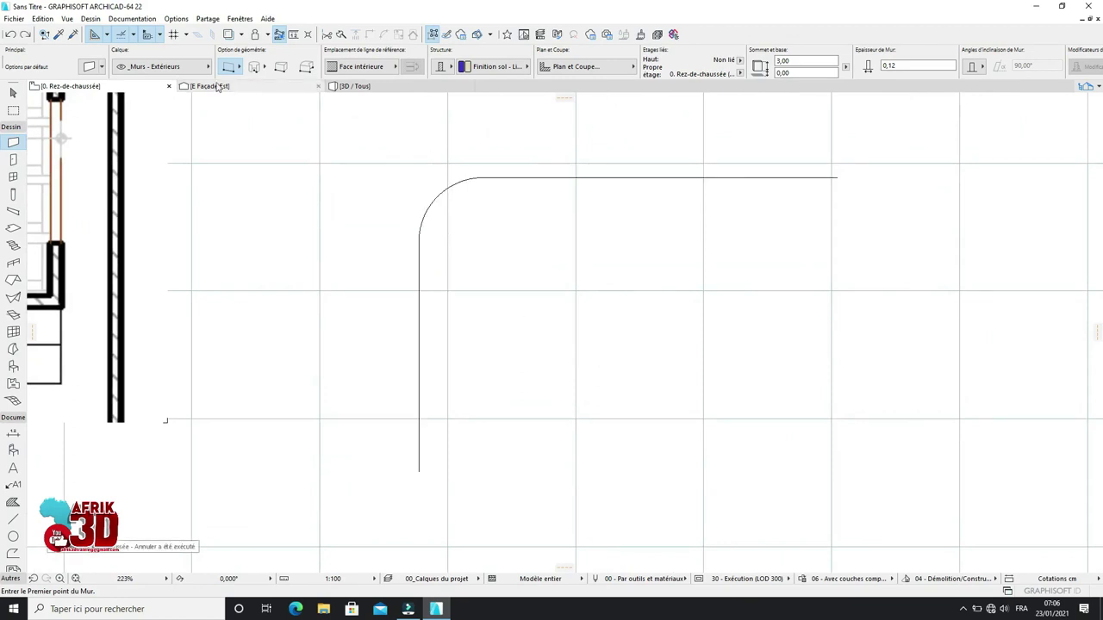
pyautogui.hotkey('ctrl', 'z')
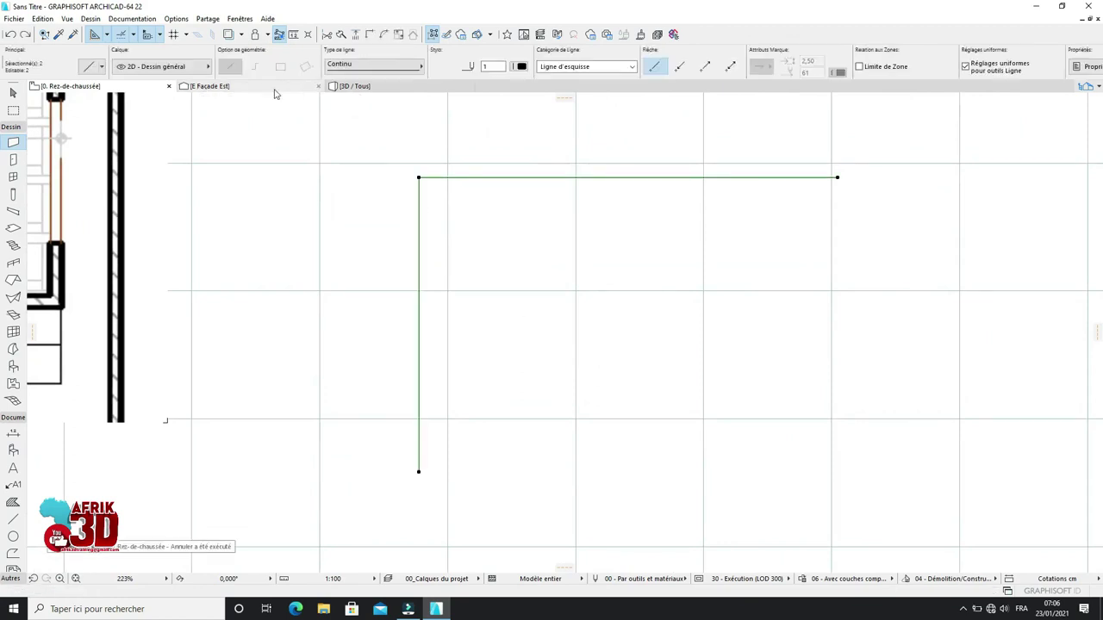
# Step: Chamfer the corner between the two selected lines with a value of 2,00
pyautogui.click(383, 34)
pyautogui.click(515, 200)
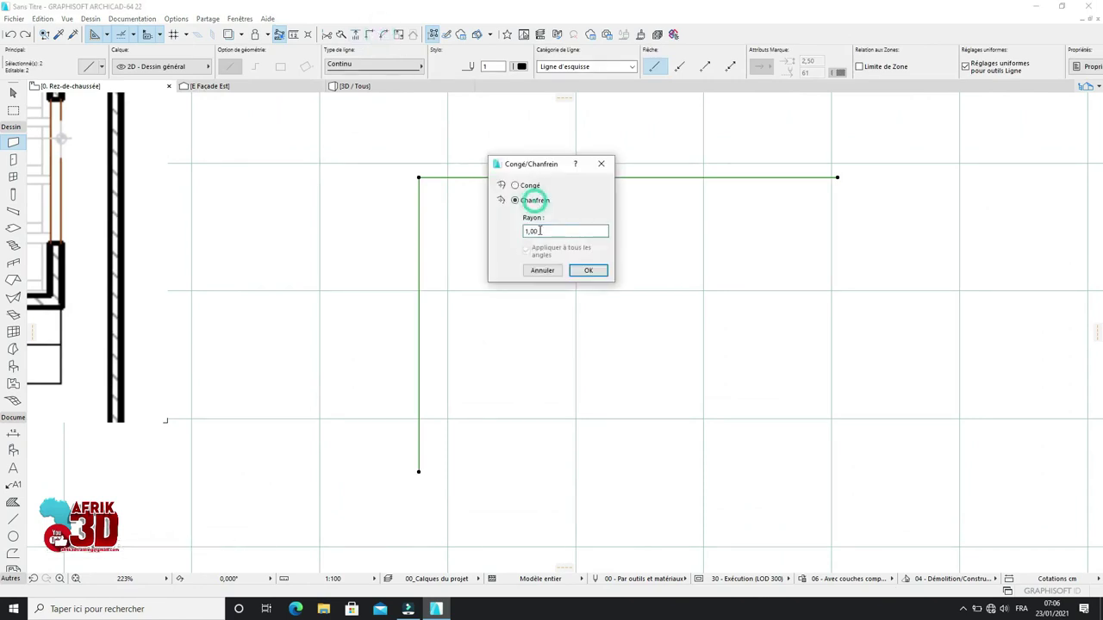
pyautogui.write('2')
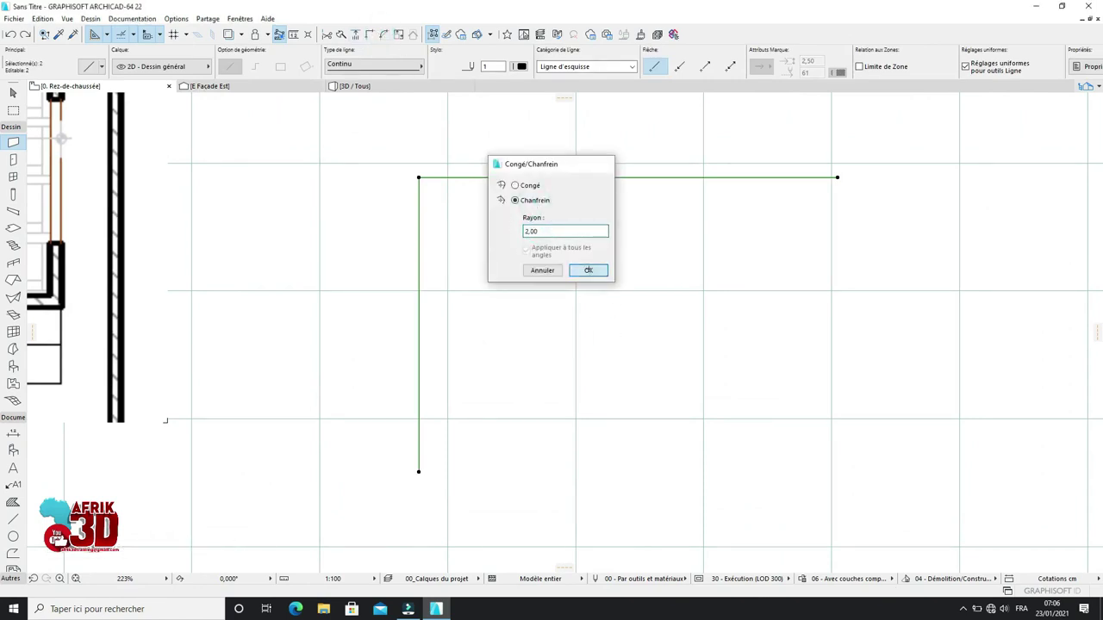
pyautogui.click(587, 270)
pyautogui.press('Escape')
# Step: Generate a wall along the chamfered outline with the Magic Wand, and undo the wall
pyautogui.scroll(-3, 600, 296)
pyautogui.scroll(2, 656, 235)
pyautogui.scroll(-3, 675, 233)
pyautogui.scroll(3, 650, 215)
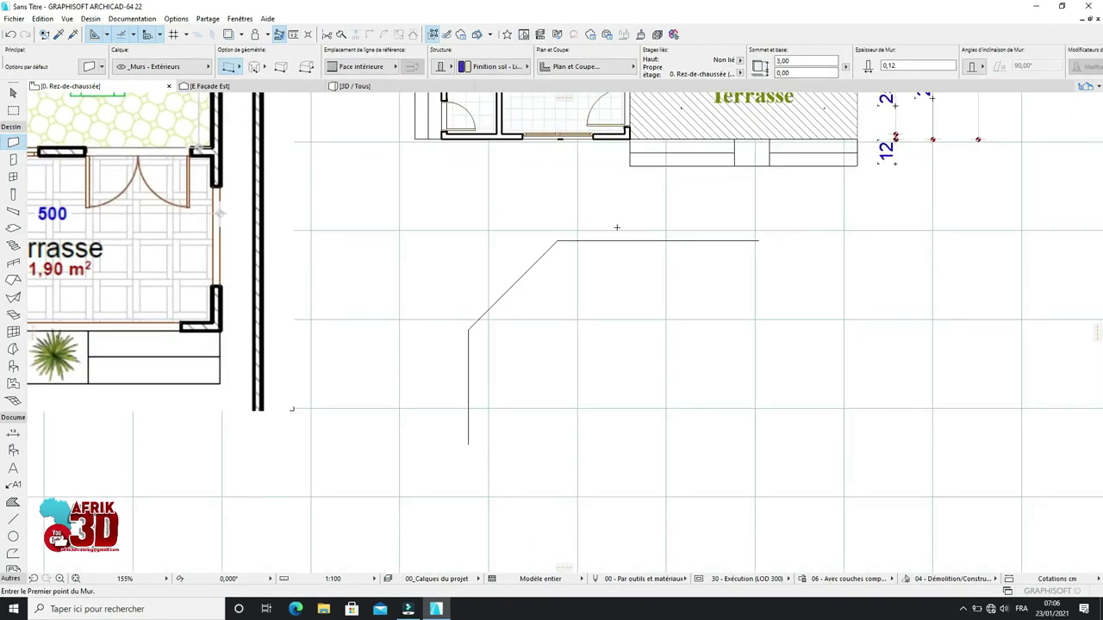
pyautogui.click(509, 308)
pyautogui.scroll(-3, 545, 248)
pyautogui.scroll(2, 545, 248)
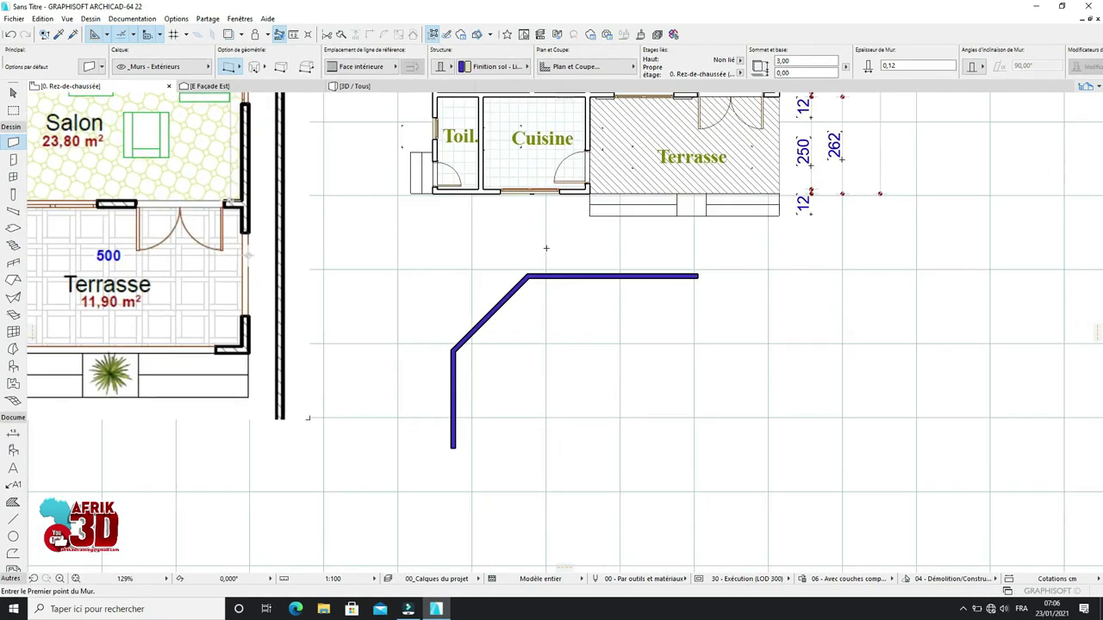
pyautogui.scroll(2, 528, 320)
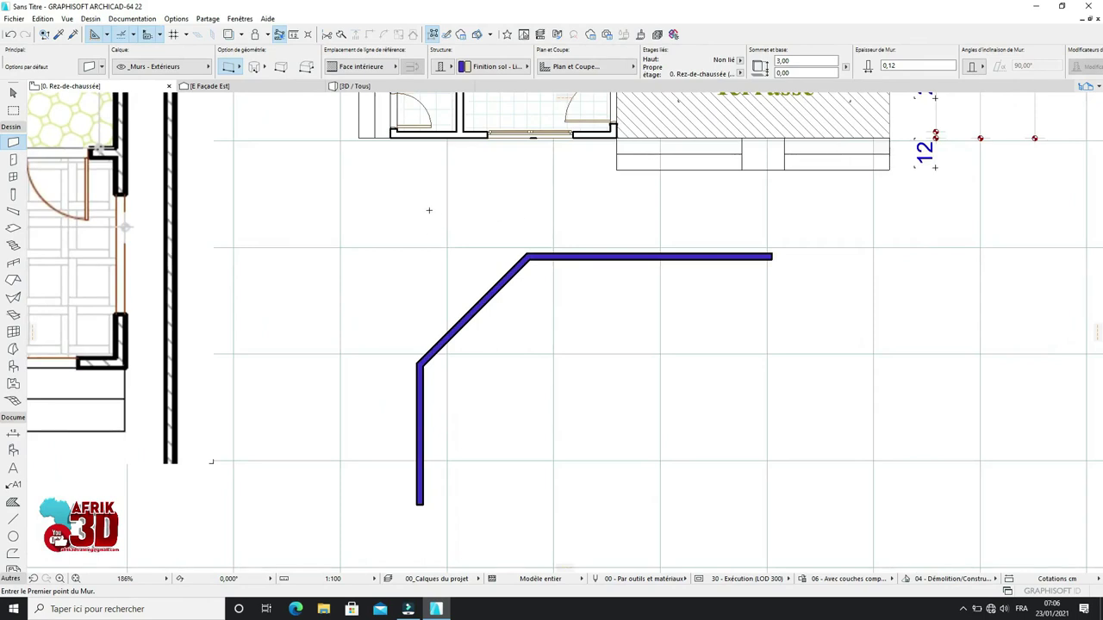
pyautogui.hotkey('ctrl', 'z')
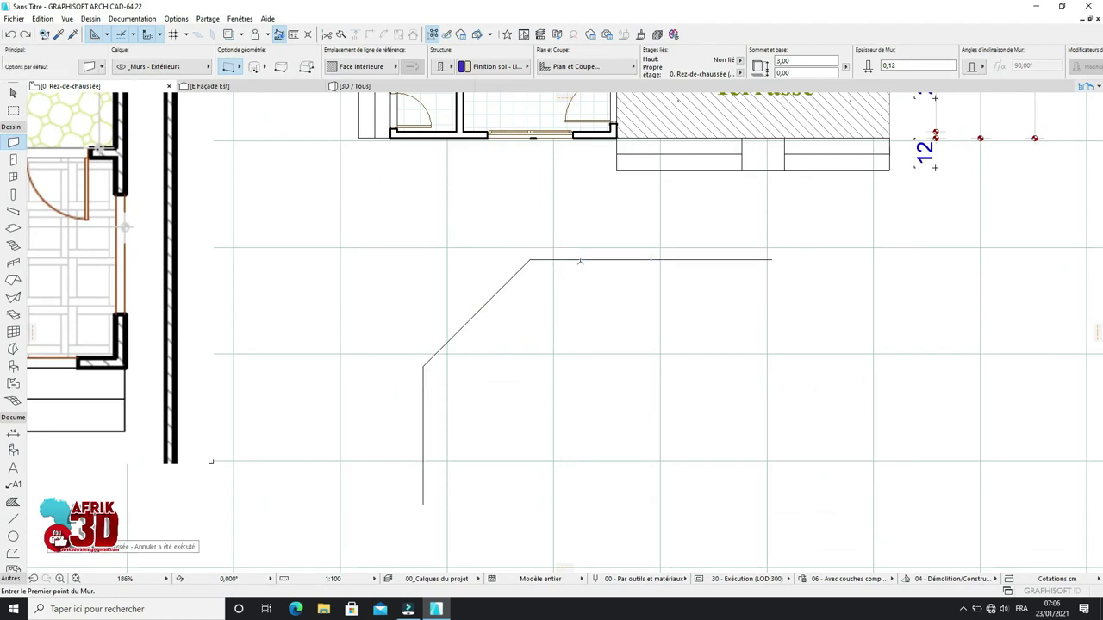
# Step: Delete the horizontal and the vertical line, keeping only the diagonal chamfer line
pyautogui.click(580, 260)
pyautogui.press('Delete')
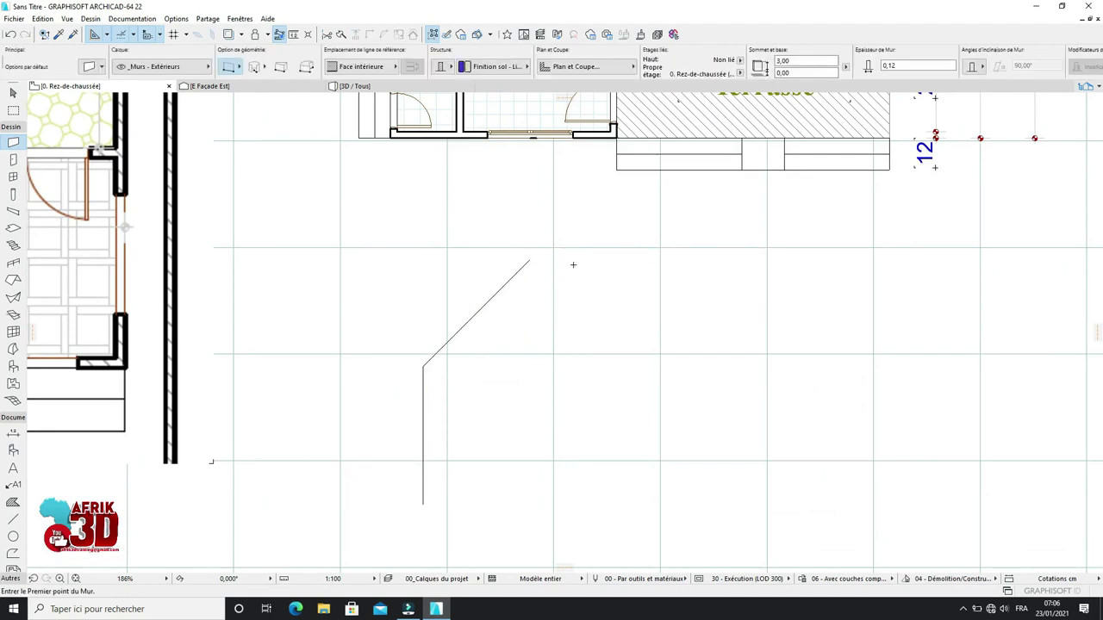
pyautogui.click(423, 399)
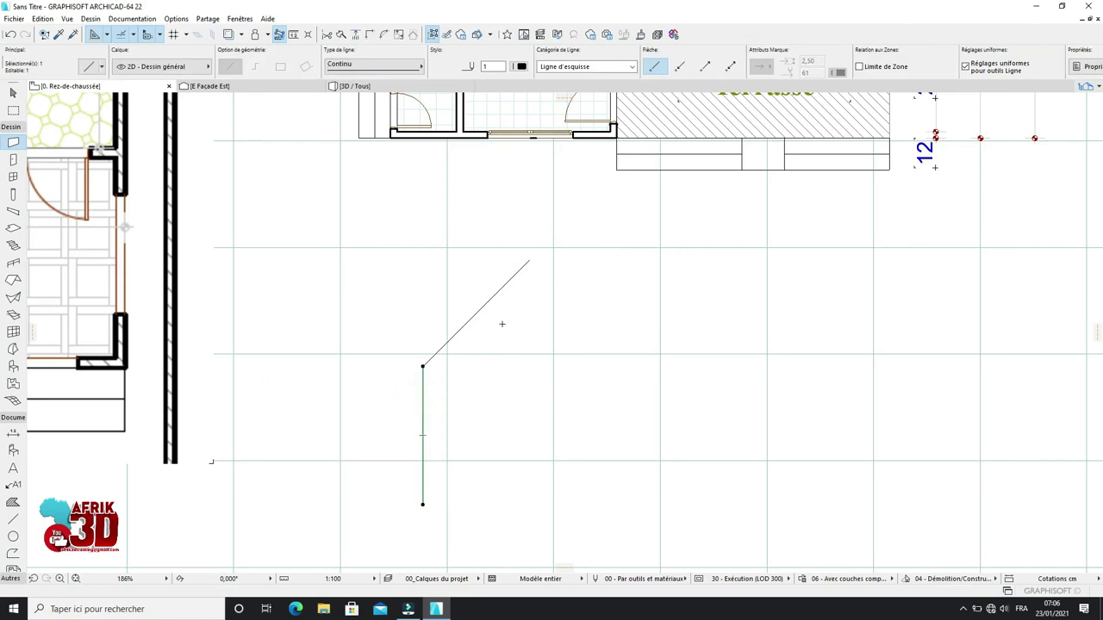
pyautogui.press('Delete')
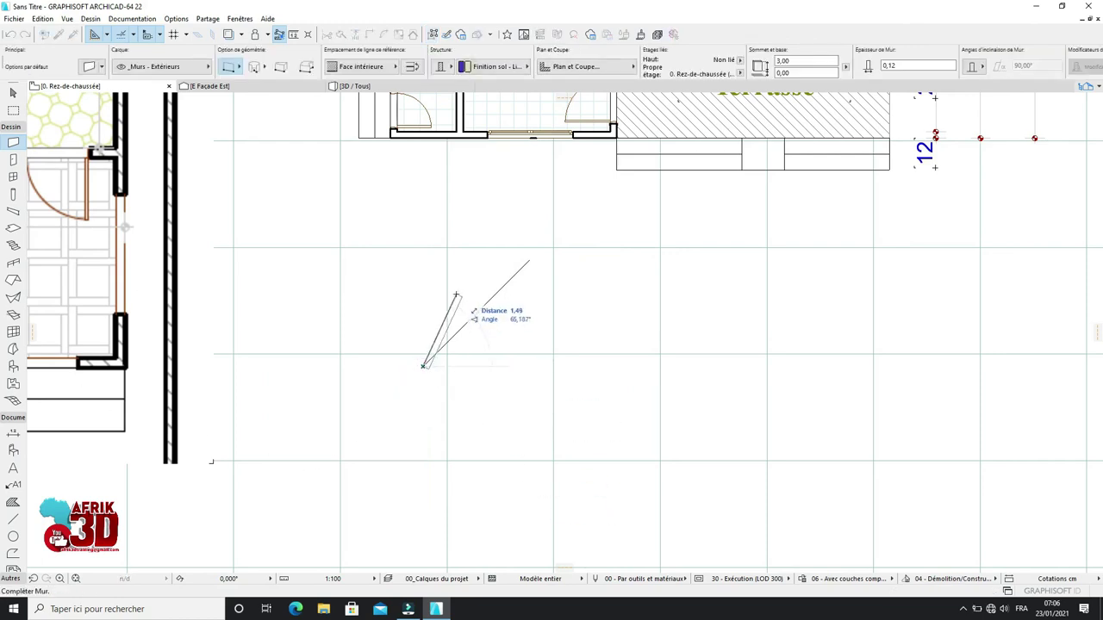
# Step: Draw a single line from the diagonal's lower end, sloping down and away at 45°
pyautogui.click(13, 519)
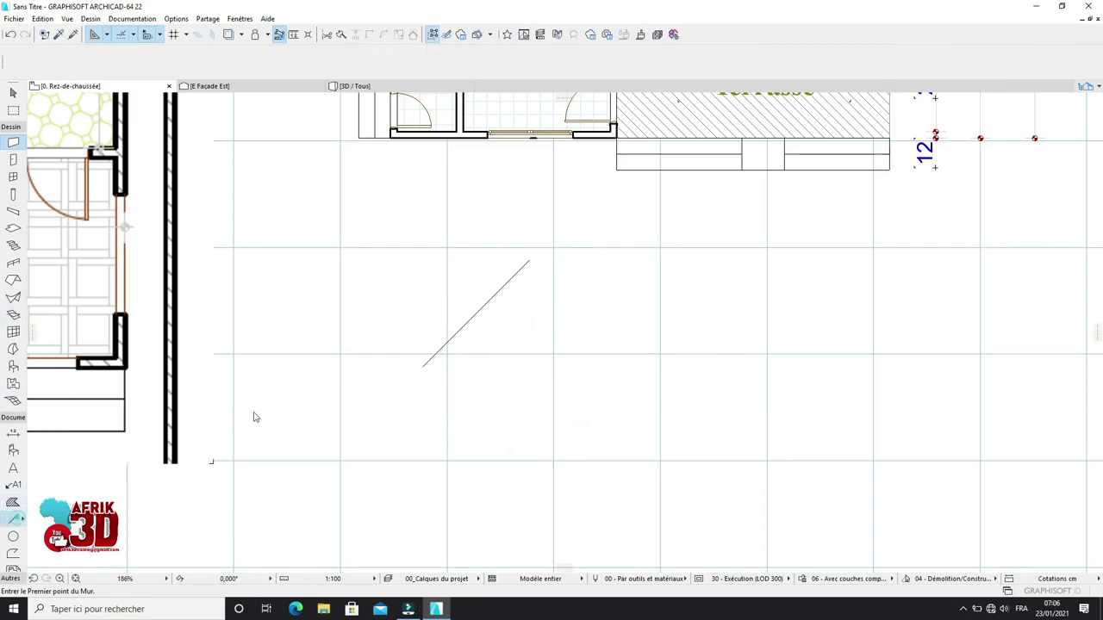
pyautogui.click(423, 363)
pyautogui.press('Escape')
pyautogui.scroll(-5, 581, 418)
pyautogui.scroll(3, 588, 445)
pyautogui.click(442, 335)
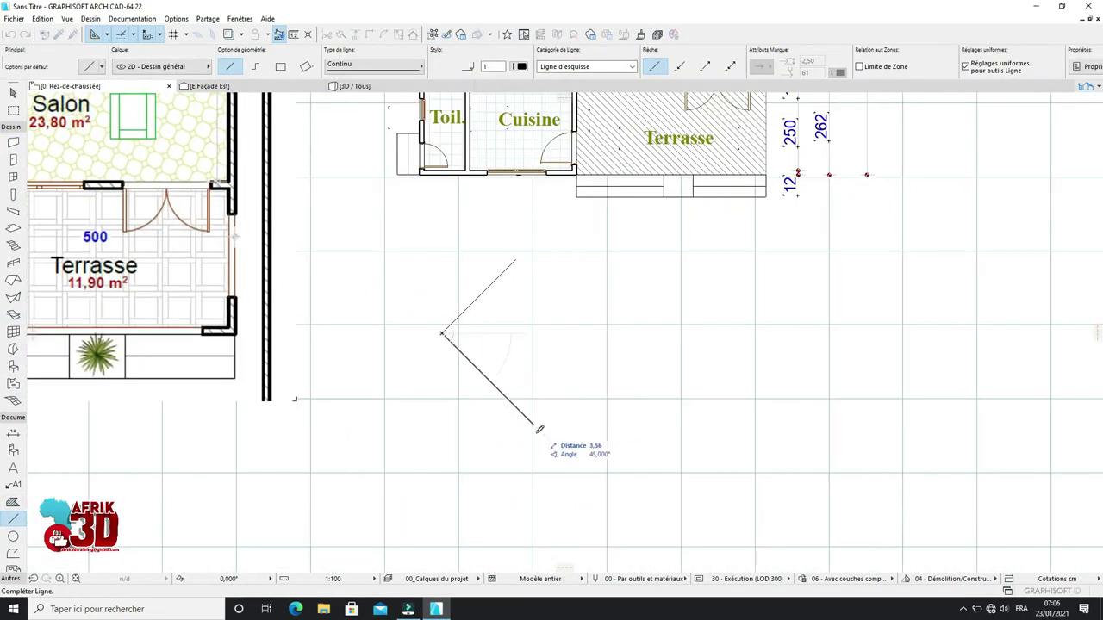
pyautogui.click(571, 459)
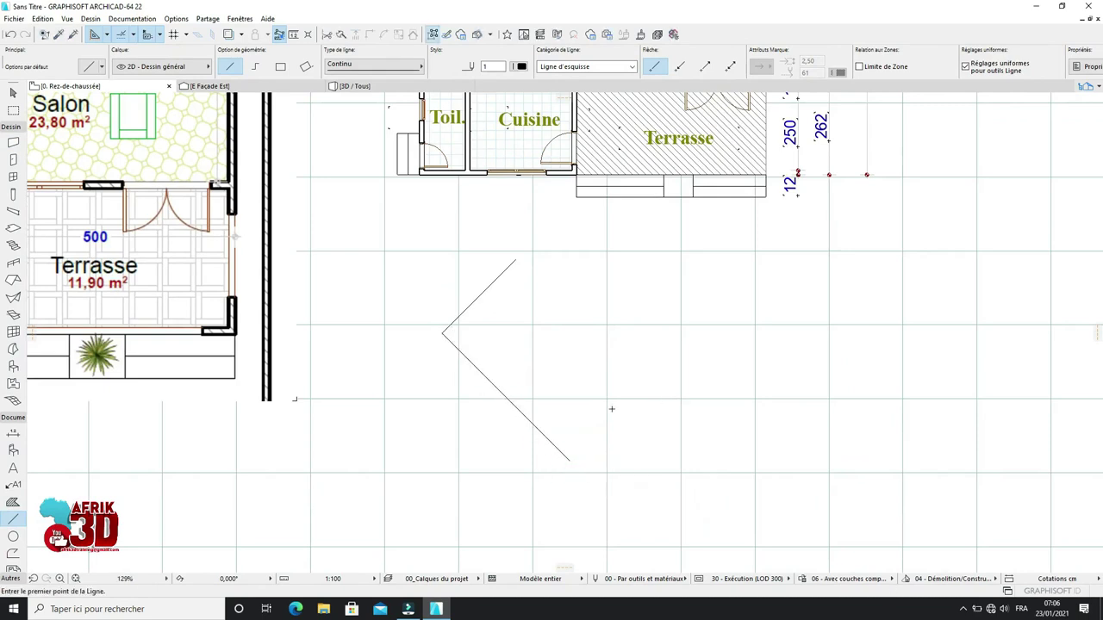
# Step: Draw a three-segment polyline that closes the outline between the free ends of the two diagonal lines
pyautogui.click(255, 66)
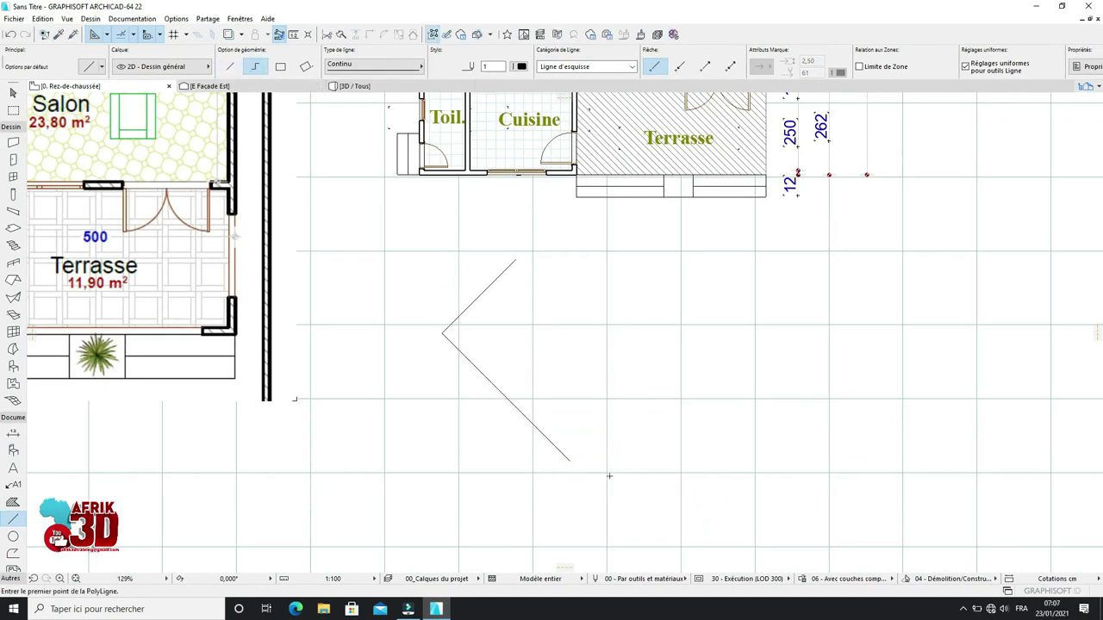
pyautogui.click(570, 461)
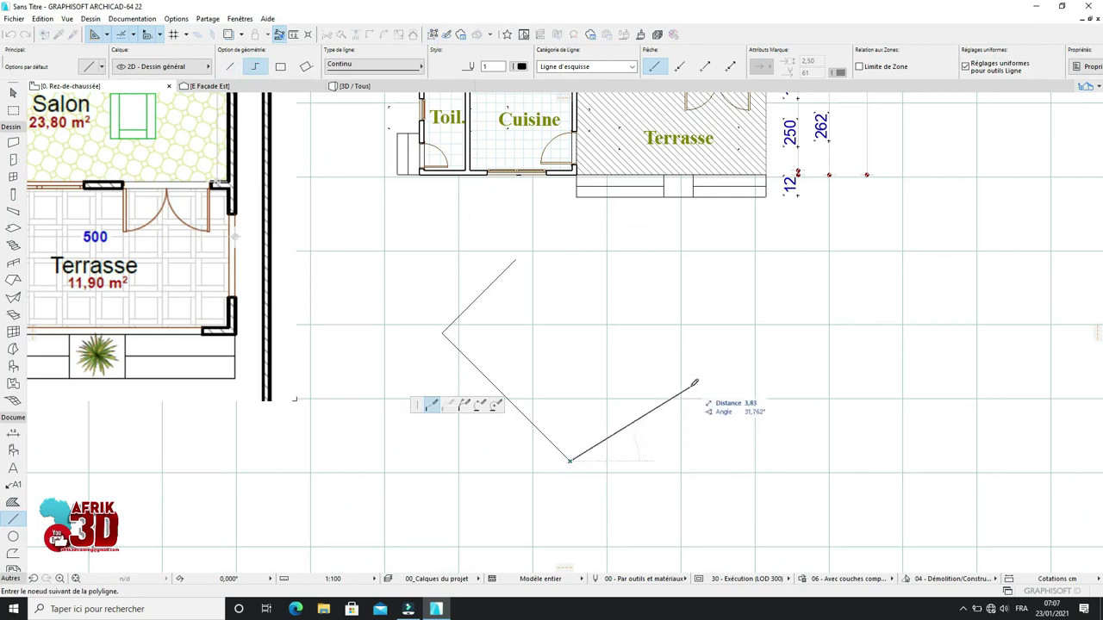
pyautogui.click(701, 454)
pyautogui.click(731, 363)
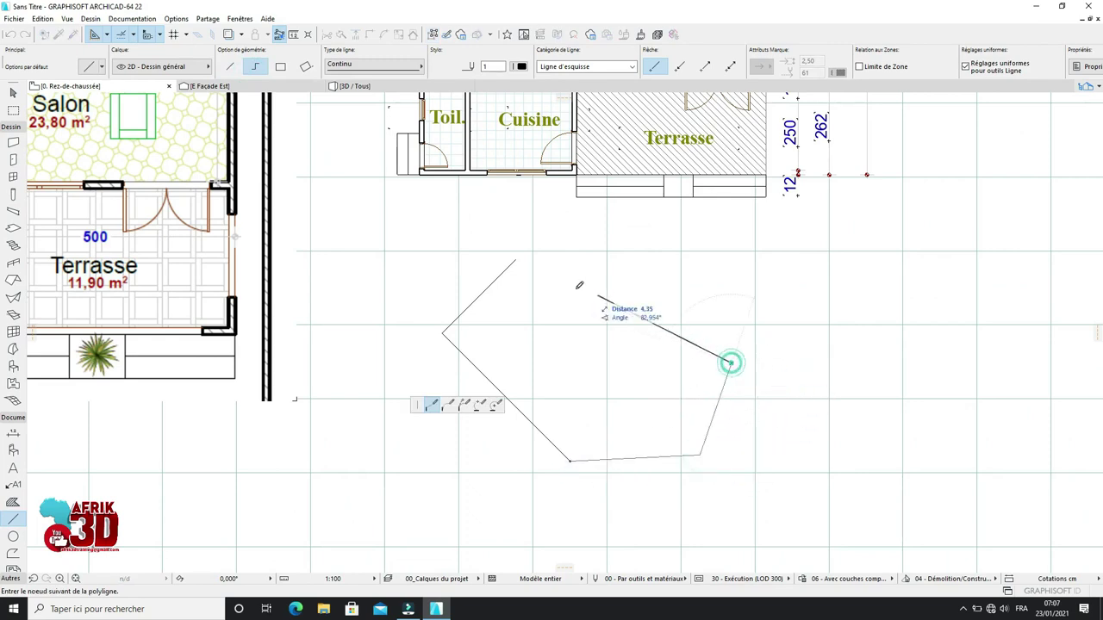
pyautogui.rightClick(516, 260)
pyautogui.click(552, 362)
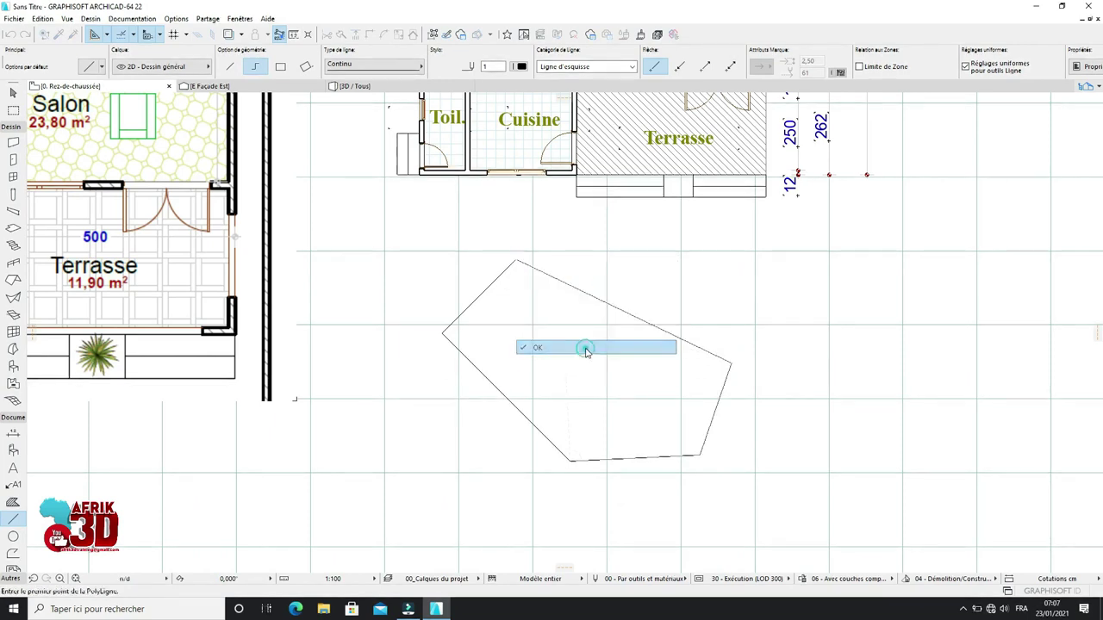
# Step: Generate walls along the closed outline with the Magic Wand, and undo the walls
pyautogui.scroll(2, 591, 353)
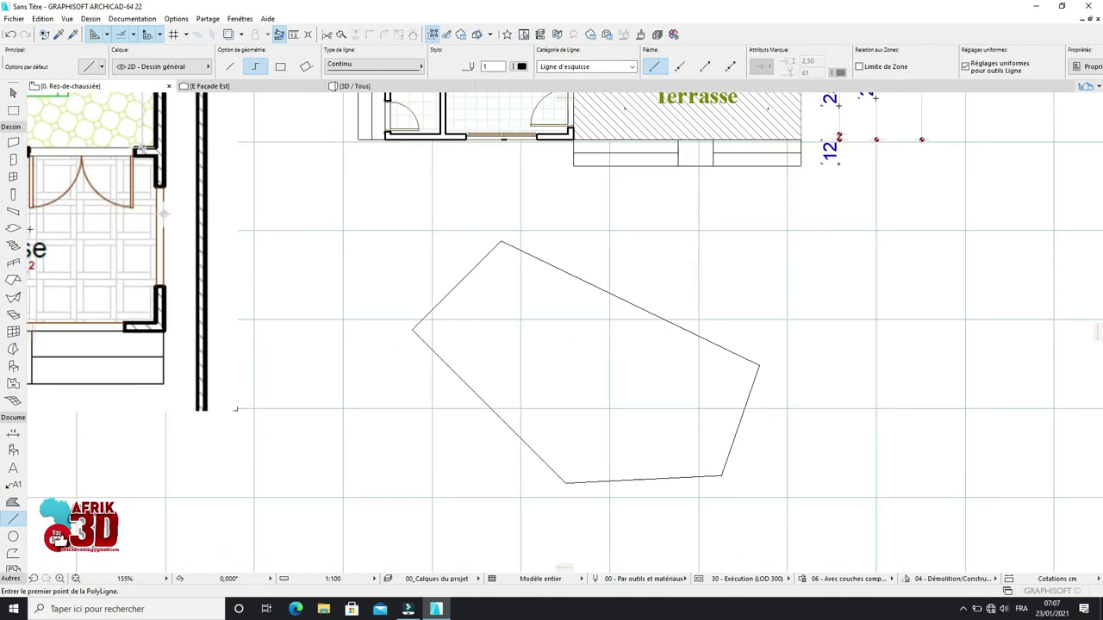
pyautogui.click(13, 142)
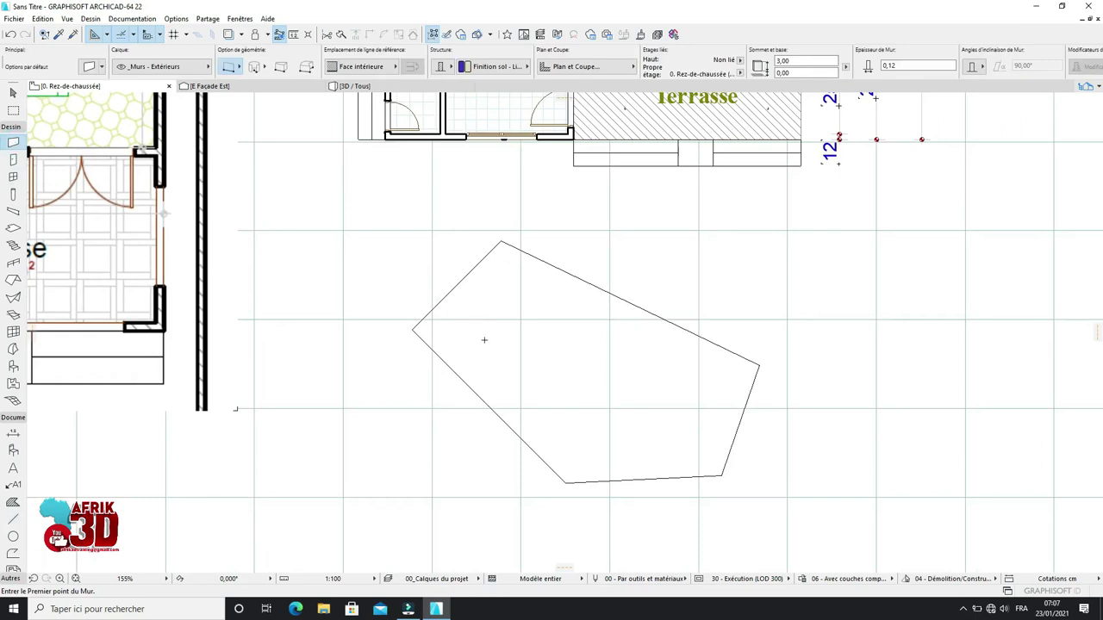
pyautogui.click(443, 287)
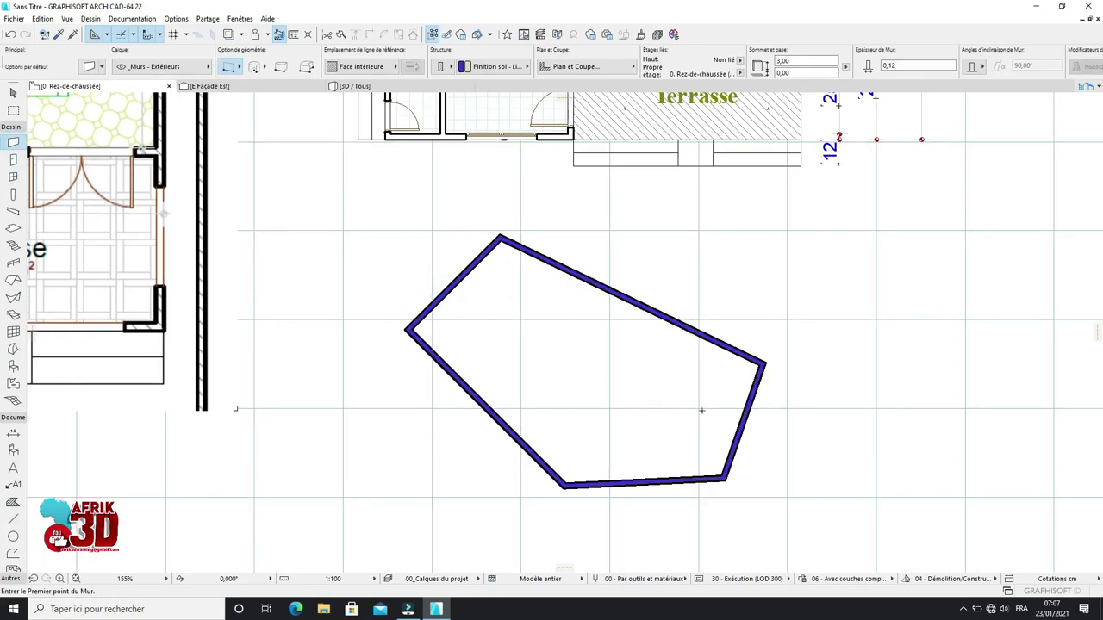
pyautogui.scroll(-3, 702, 411)
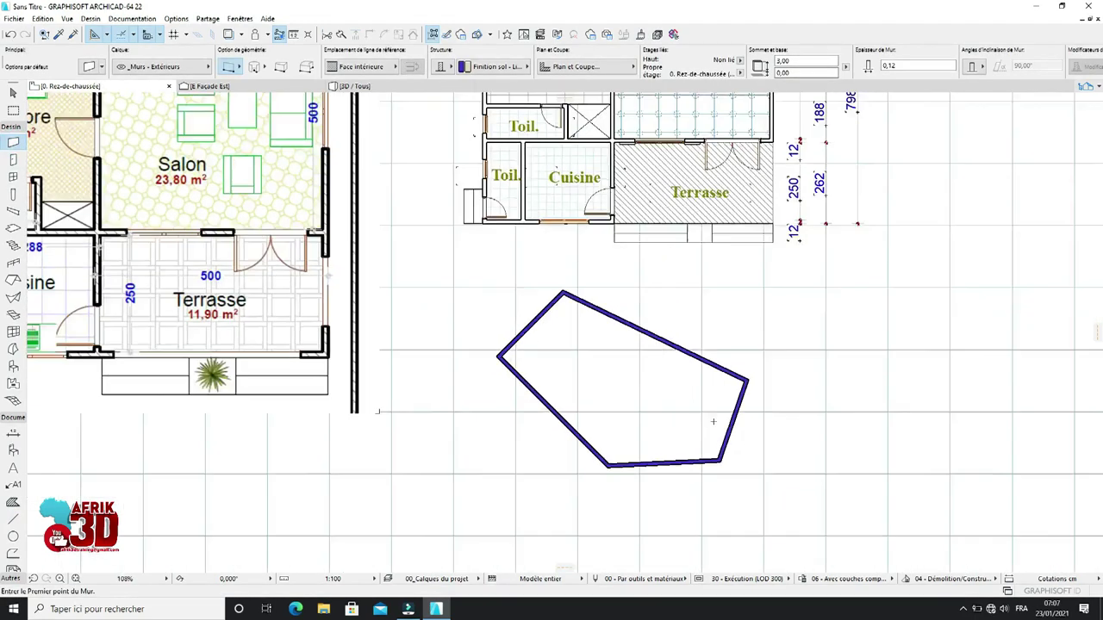
pyautogui.scroll(1, 714, 421)
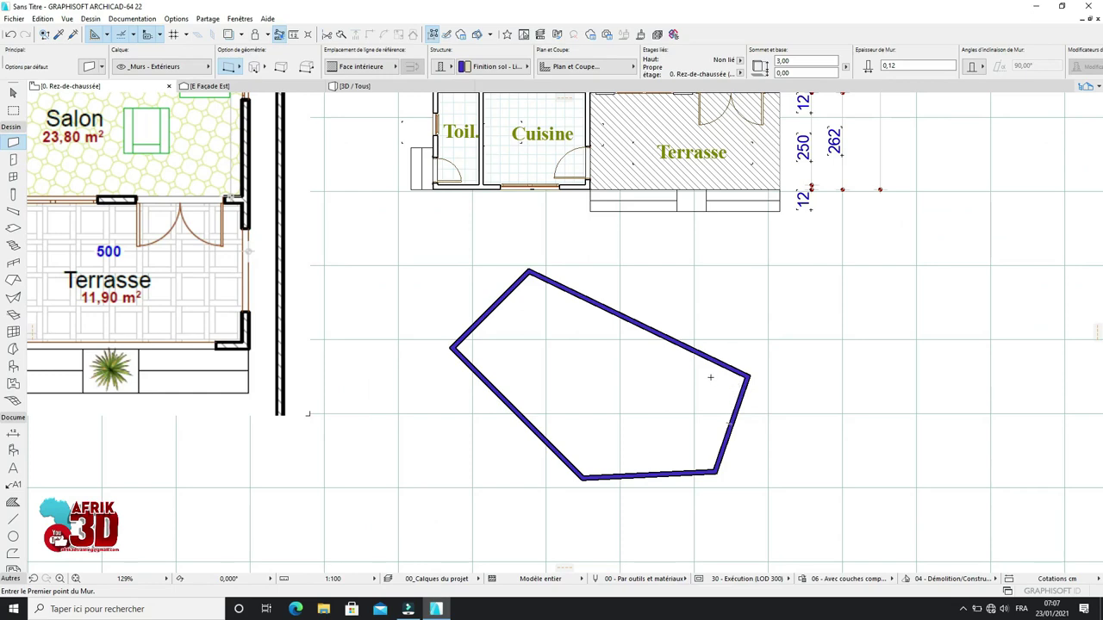
pyautogui.scroll(-2, 710, 376)
pyautogui.scroll(1, 712, 374)
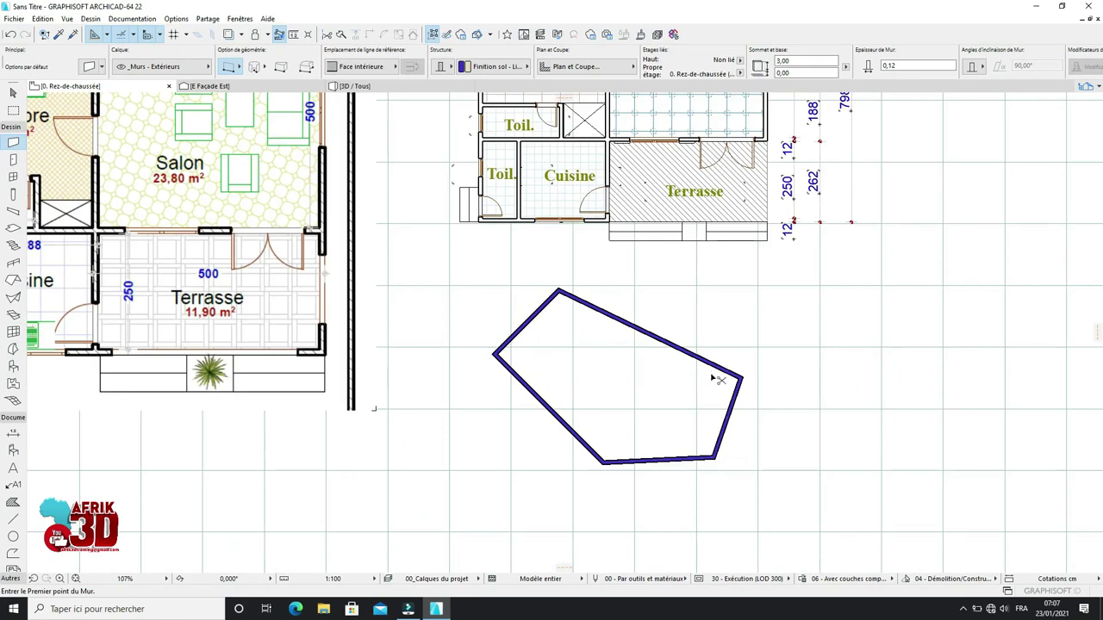
pyautogui.hotkey('ctrl', 'z')
# Step: Select all the lines of the practice outline below the house plan and delete them
pyautogui.keyDown('shift'); pyautogui.click(648, 335); pyautogui.keyUp('shift')
pyautogui.keyDown('shift'); pyautogui.click(526, 325); pyautogui.keyUp('shift')
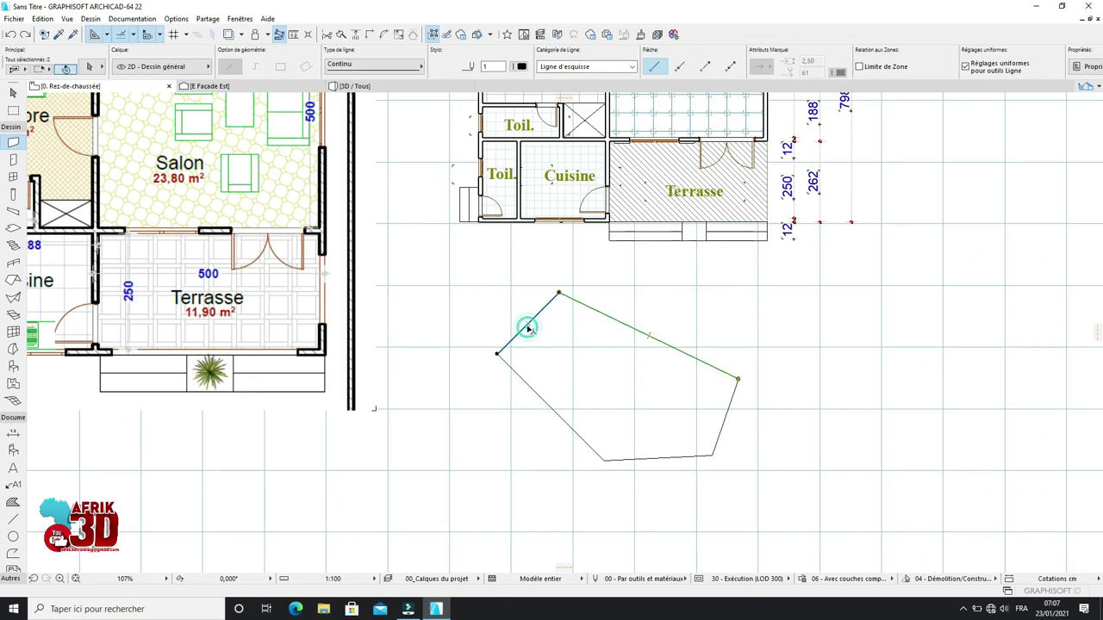
pyautogui.keyDown('shift'); pyautogui.click(525, 380); pyautogui.keyUp('shift')
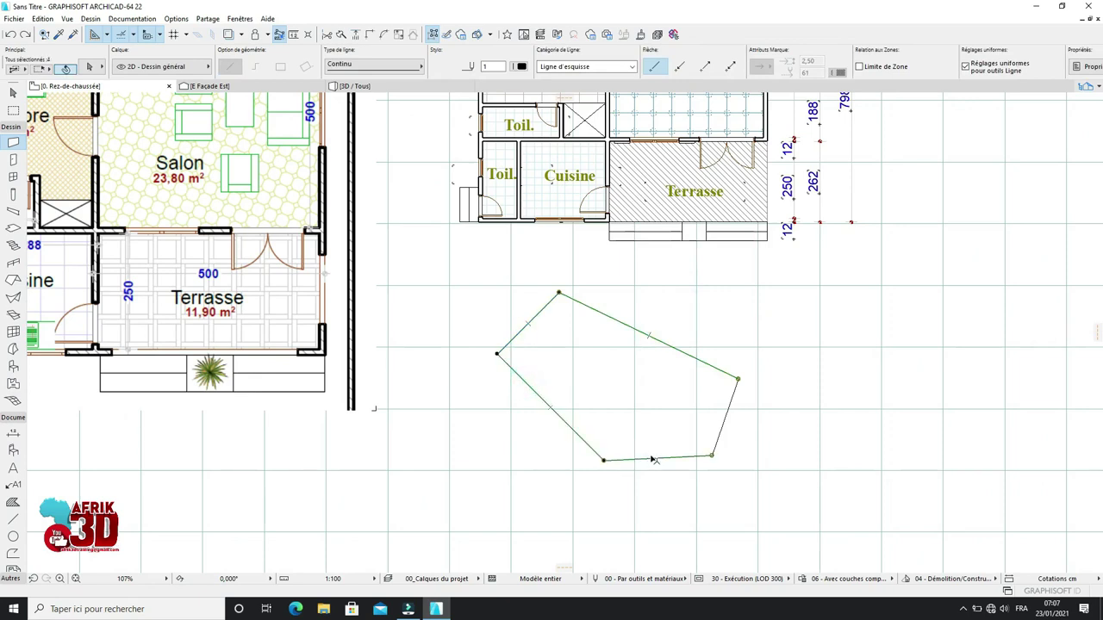
pyautogui.press('Delete')
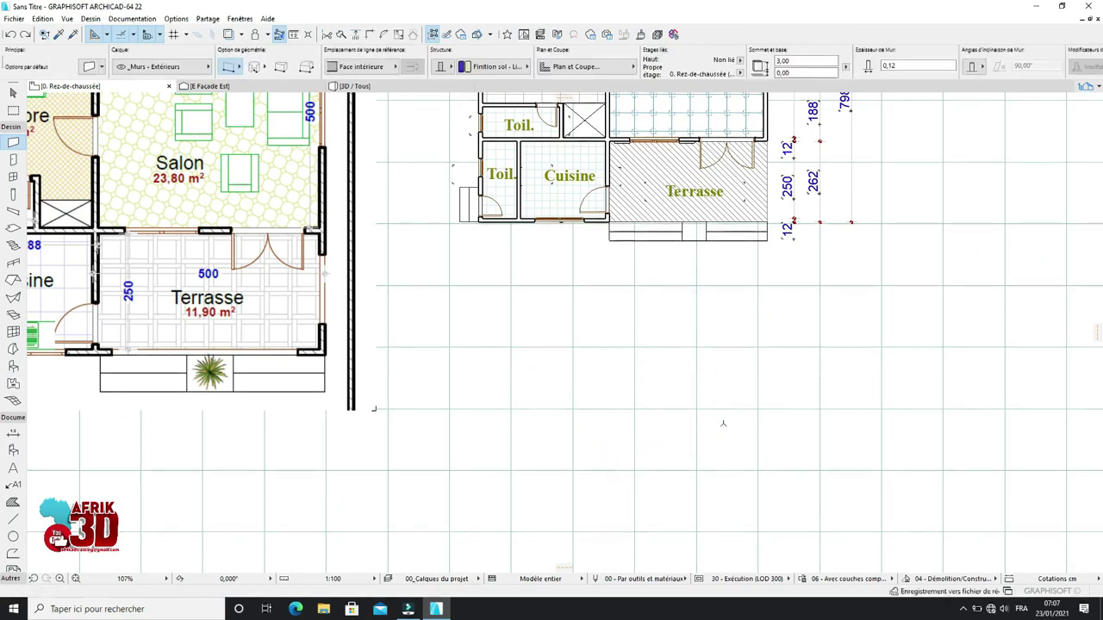
pyautogui.scroll(-3, 723, 424)
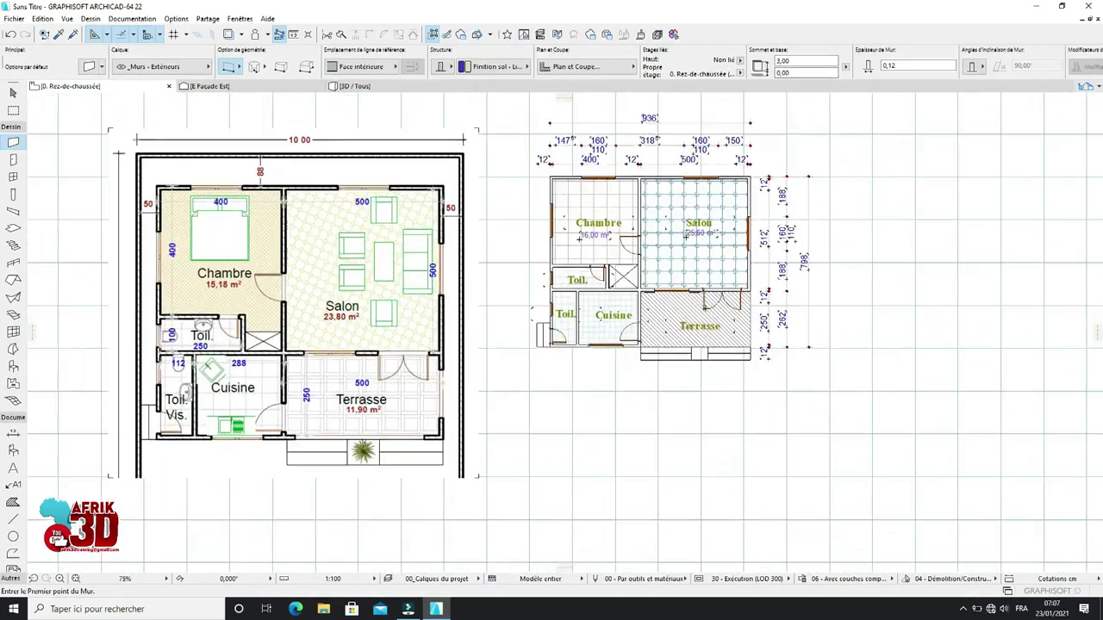
pyautogui.scroll(2, 727, 175)
pyautogui.scroll(-2, 750, 160)
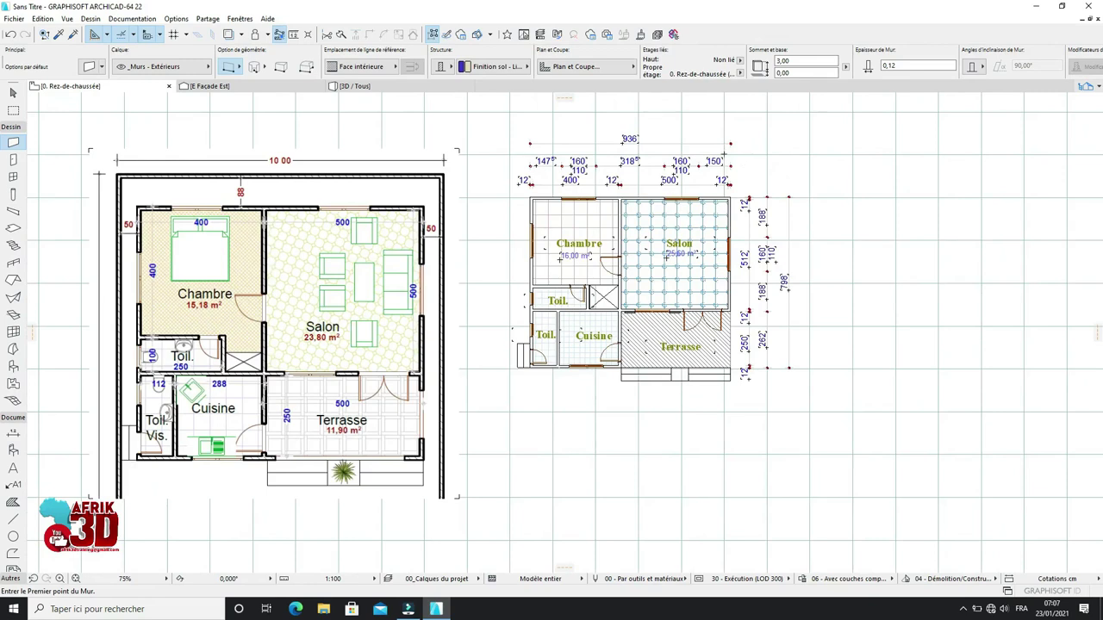
pyautogui.scroll(1, 726, 128)
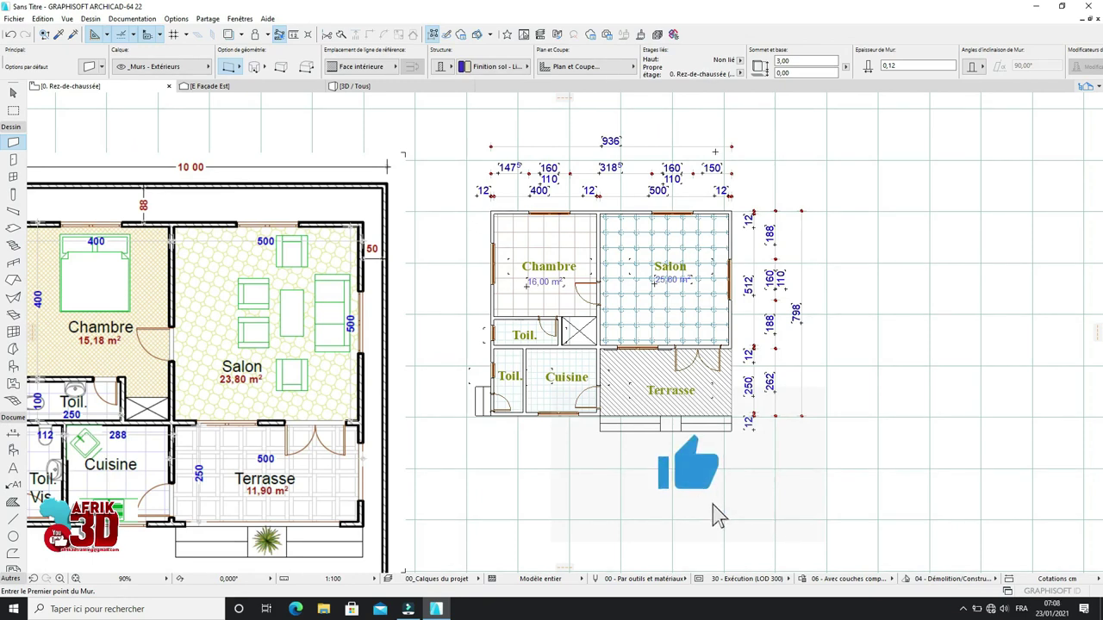
pyautogui.scroll(-2, 683, 250)
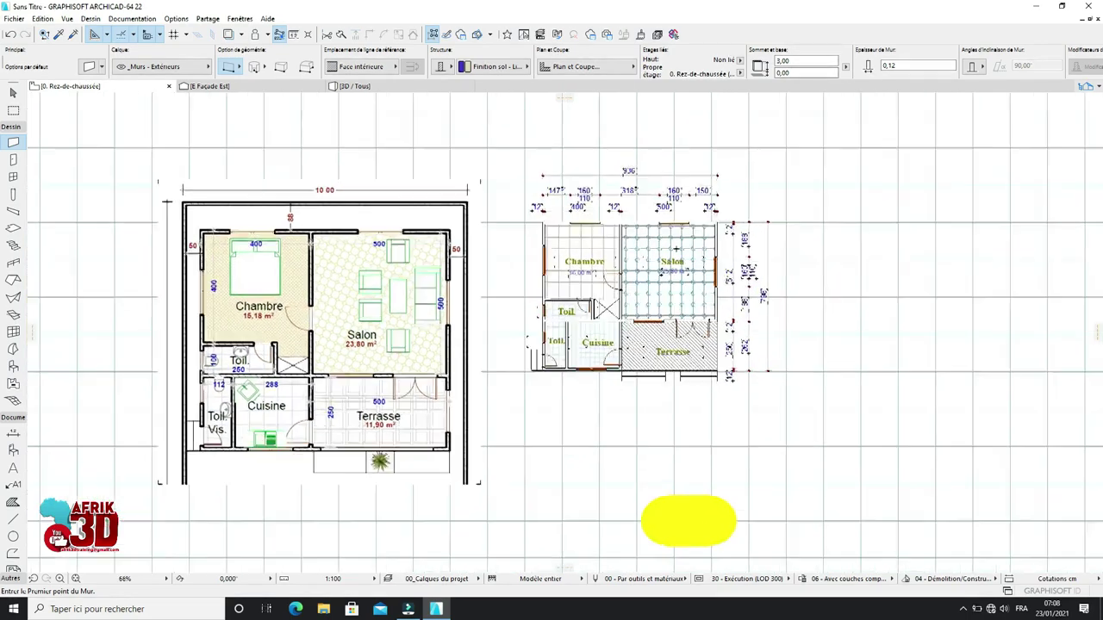
pyautogui.scroll(2, 712, 212)
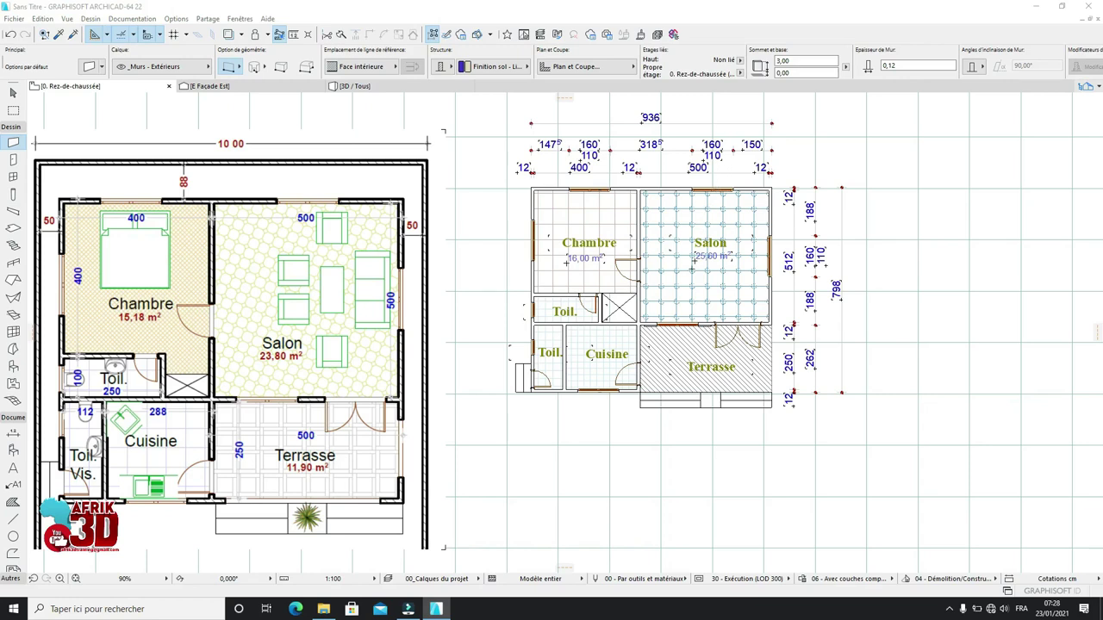
pyautogui.scroll(-2, 692, 268)
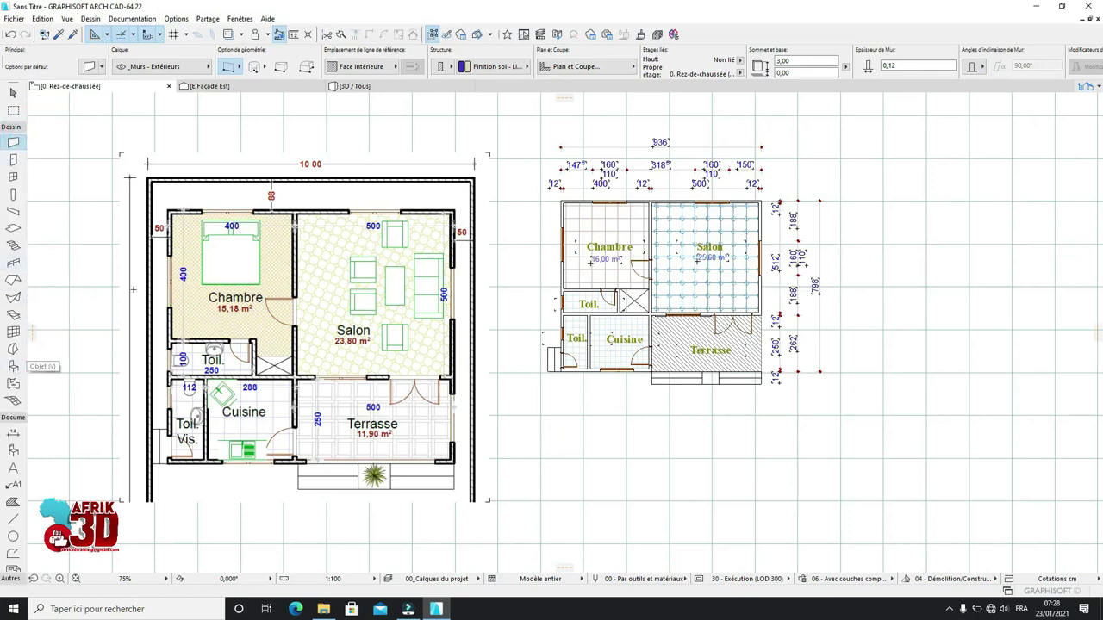
# Step: Open the default settings of the Object tool and browse the 1.1 Fournitures 22 library folders
pyautogui.press('v')
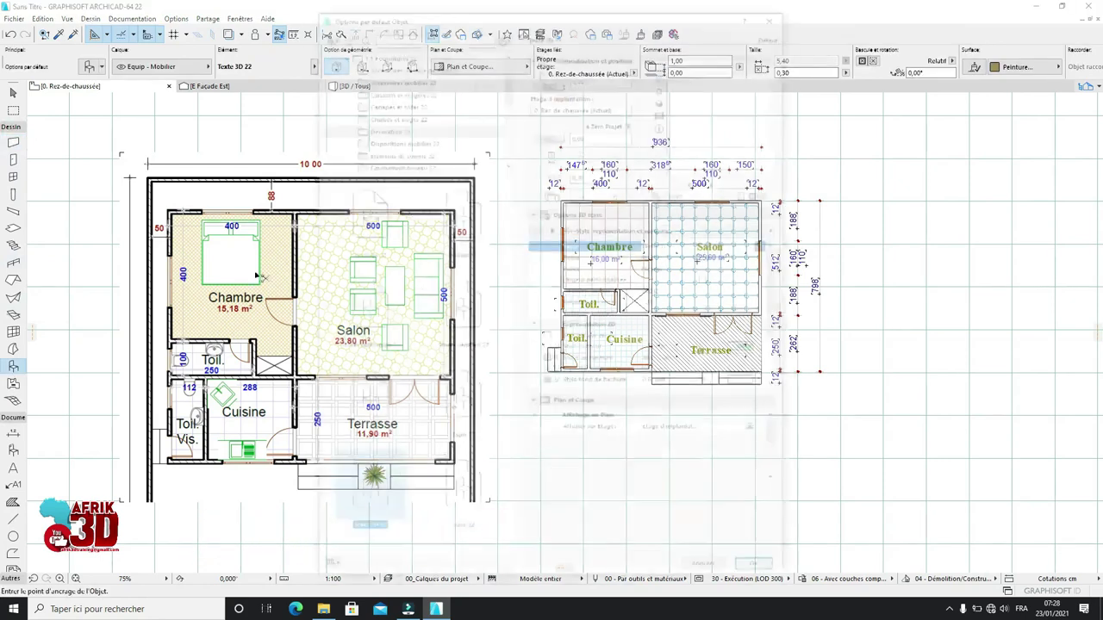
pyautogui.hotkey('ctrl', 't')
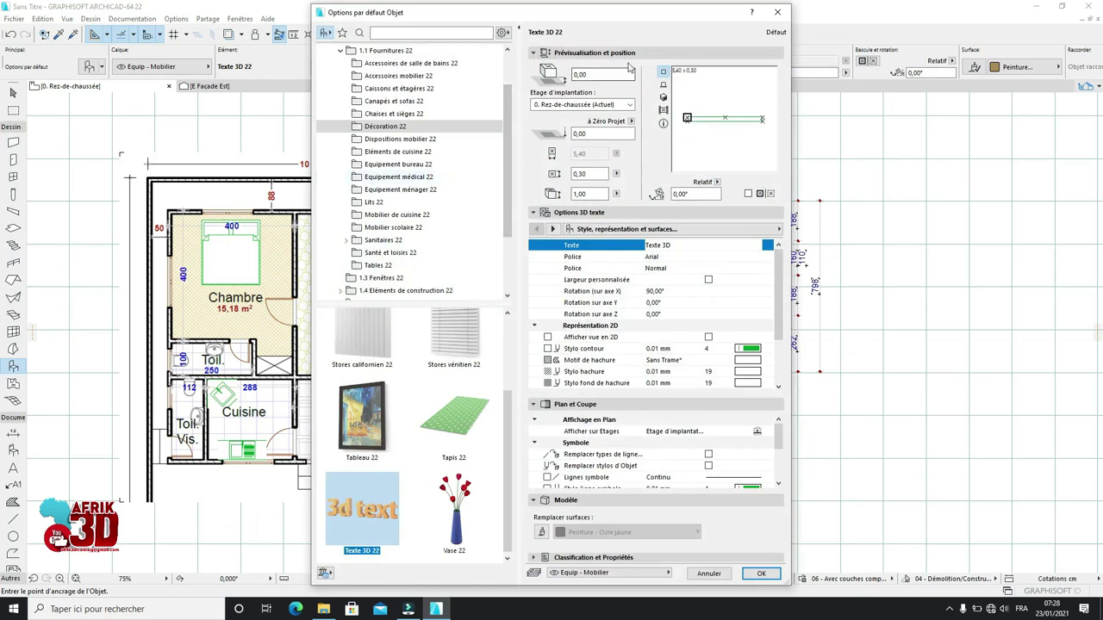
pyautogui.moveTo(514, 120); pyautogui.dragTo(510, 89)
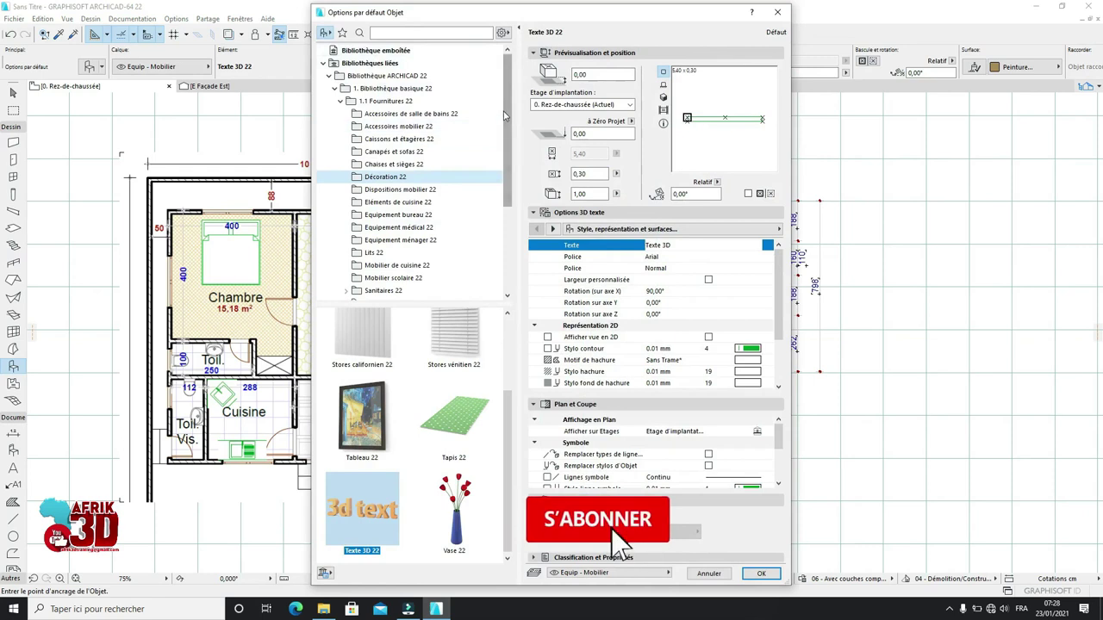
pyautogui.scroll(-1, 499, 164)
pyautogui.scroll(-1, 500, 164)
pyautogui.scroll(3, 500, 164)
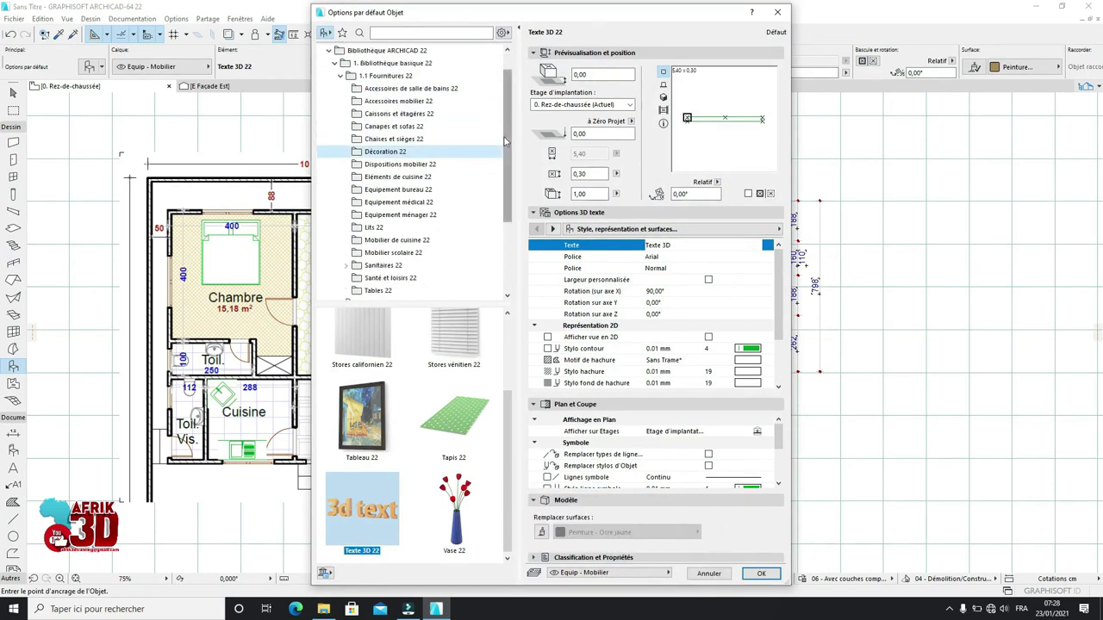
# Step: Choose the object Lit double 22 from the Lits 22 library folder
pyautogui.moveTo(593, 22); pyautogui.dragTo(752, 7)
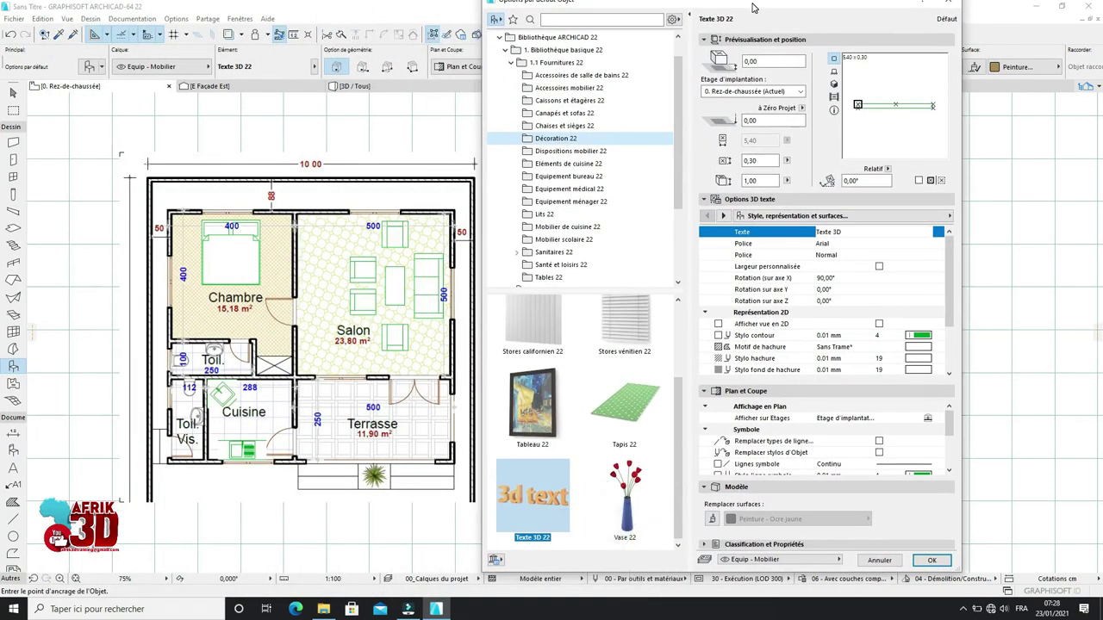
pyautogui.moveTo(753, 7); pyautogui.dragTo(417, 28)
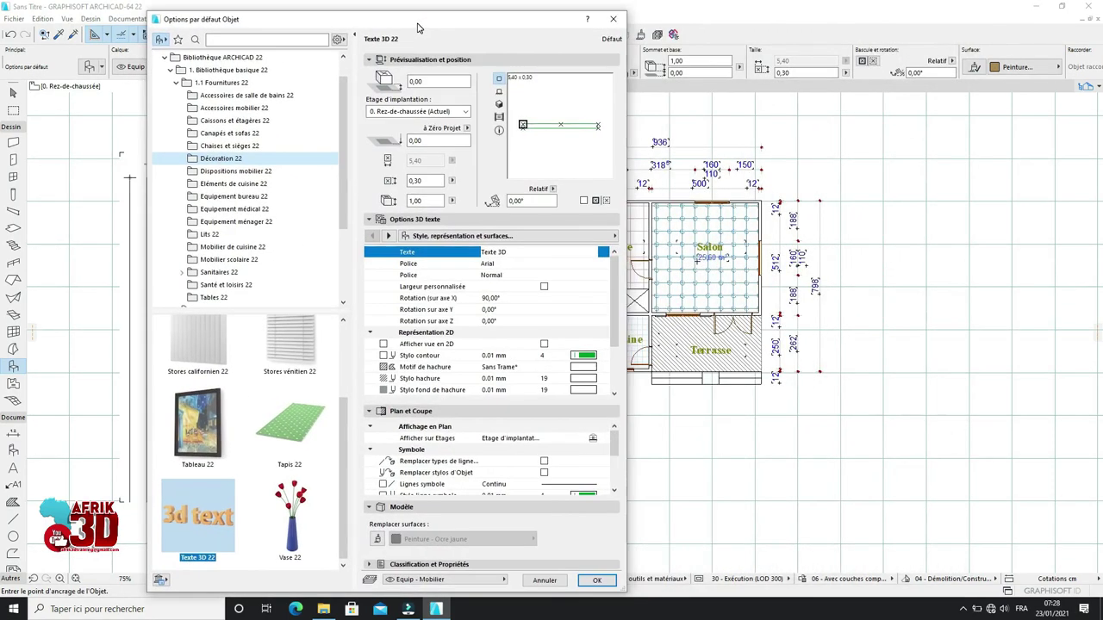
pyautogui.scroll(-1, 177, 209)
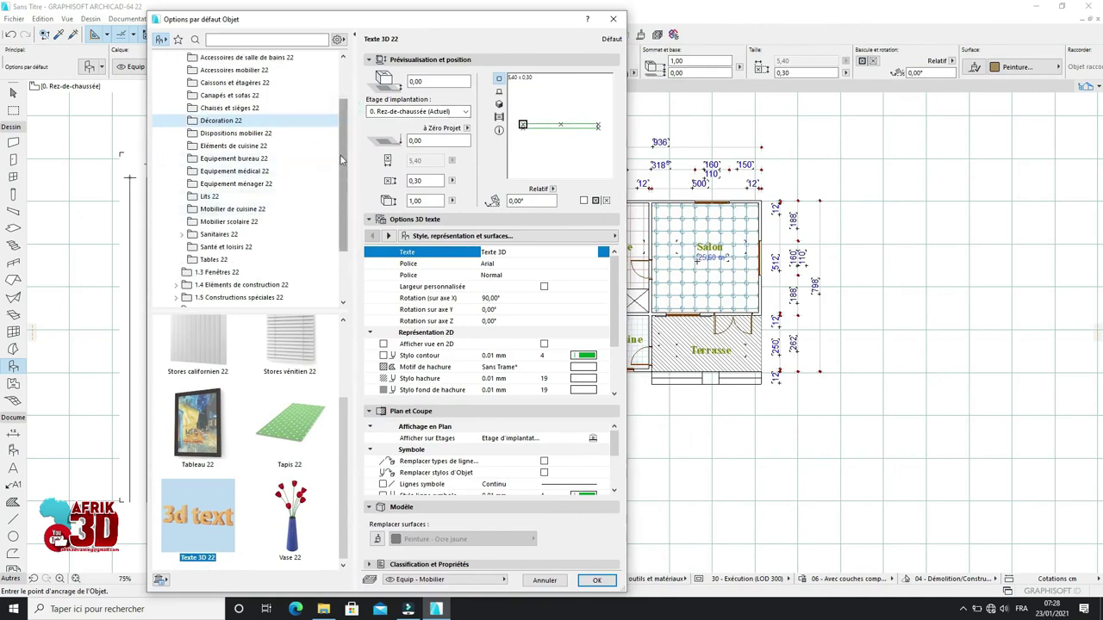
pyautogui.scroll(-1, 342, 158)
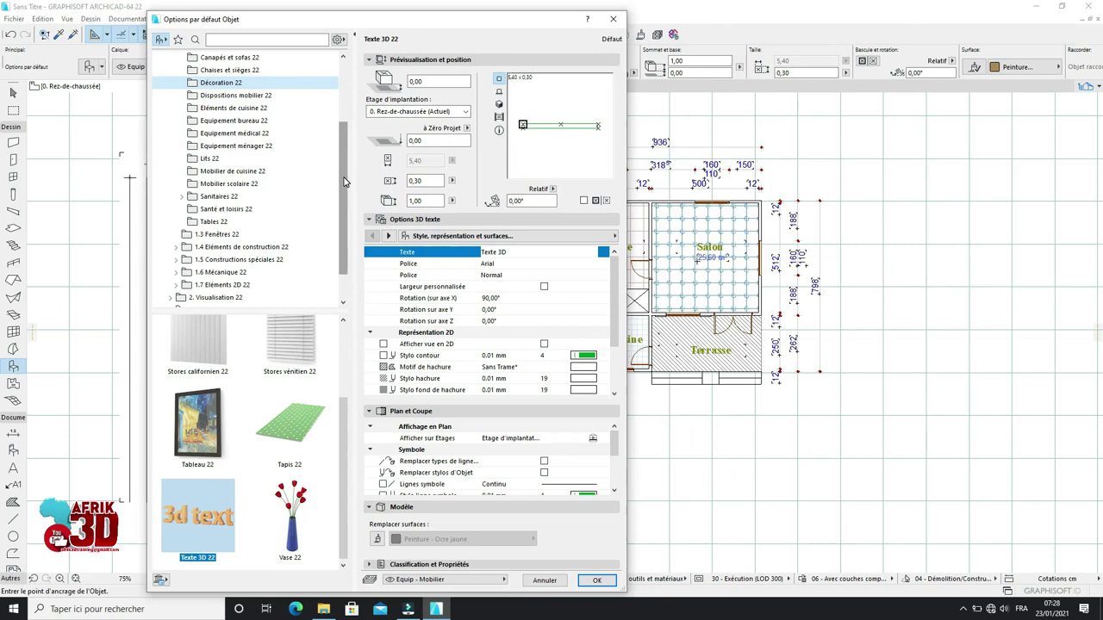
pyautogui.moveTo(343, 180); pyautogui.dragTo(343, 202)
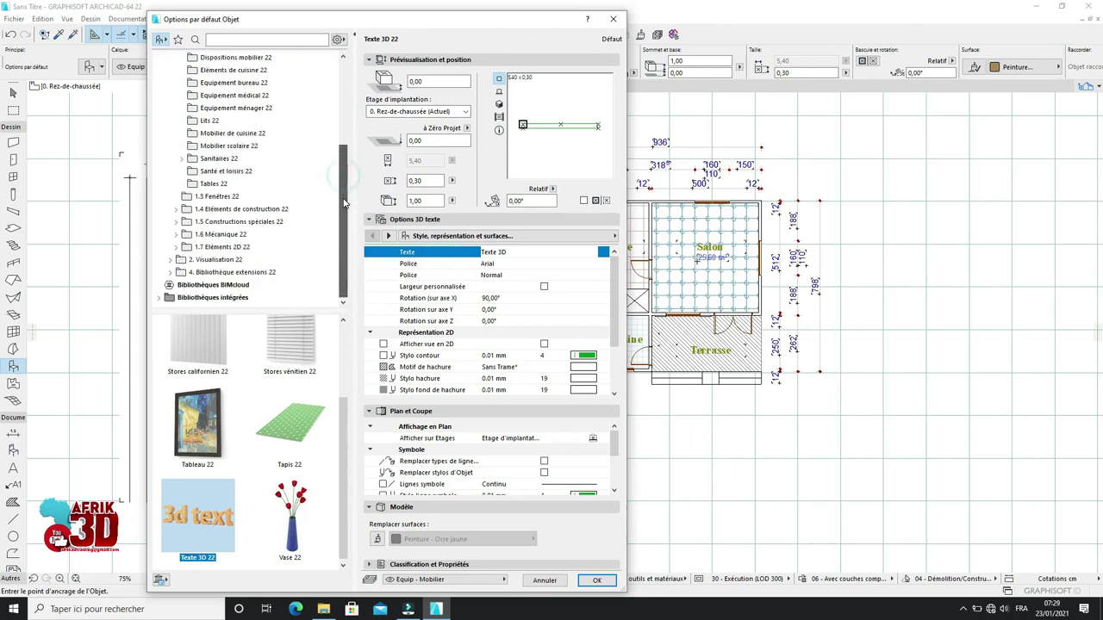
pyautogui.click(211, 121)
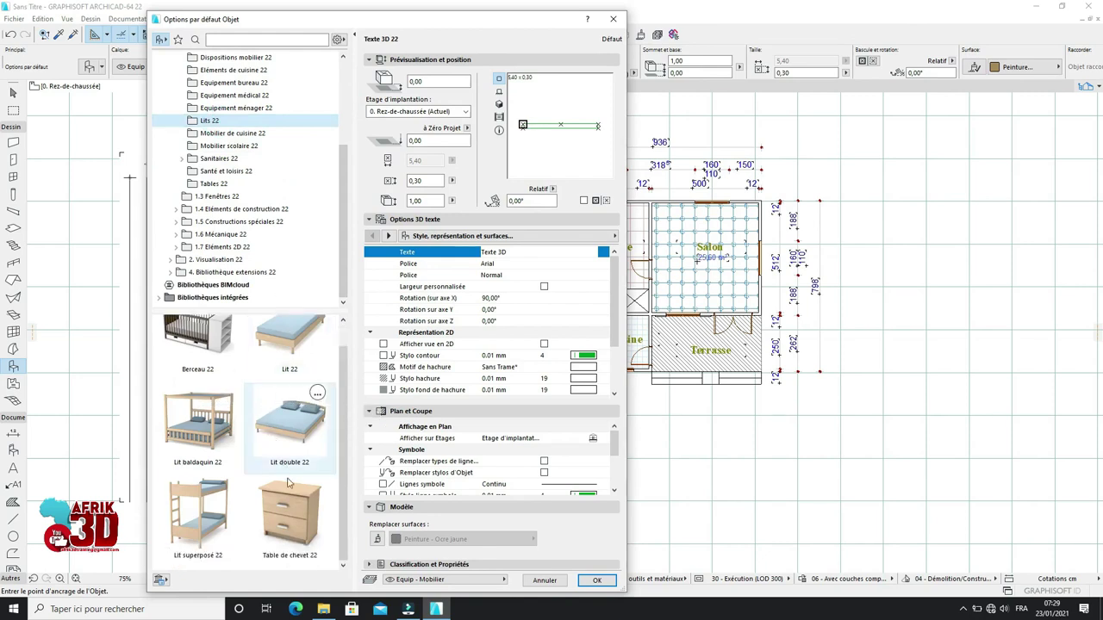
pyautogui.scroll(-1, 302, 435)
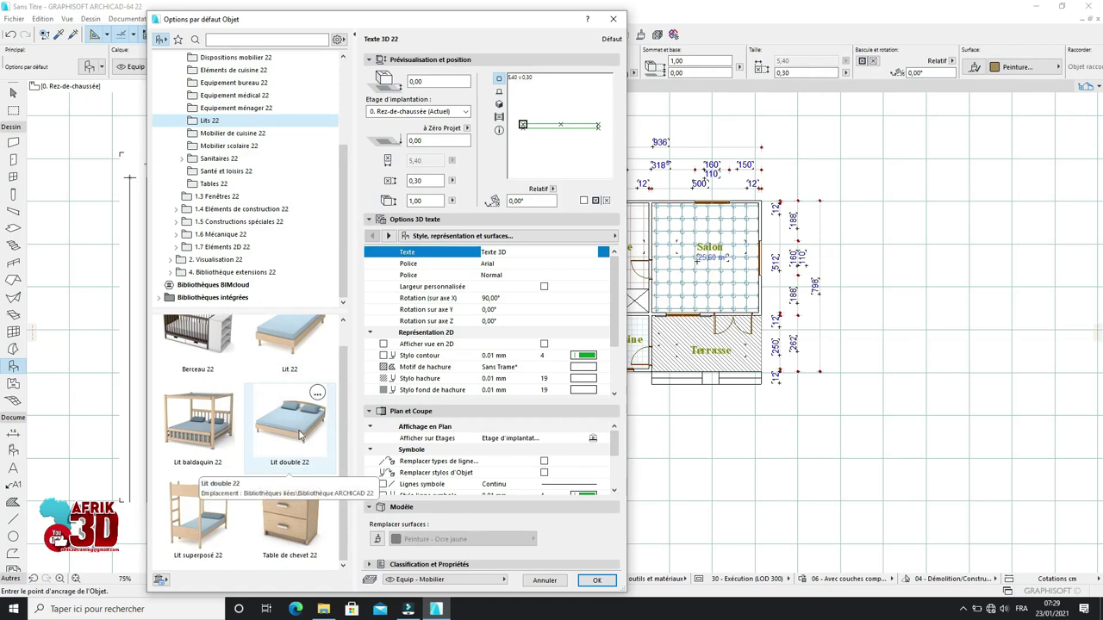
pyautogui.click(301, 438)
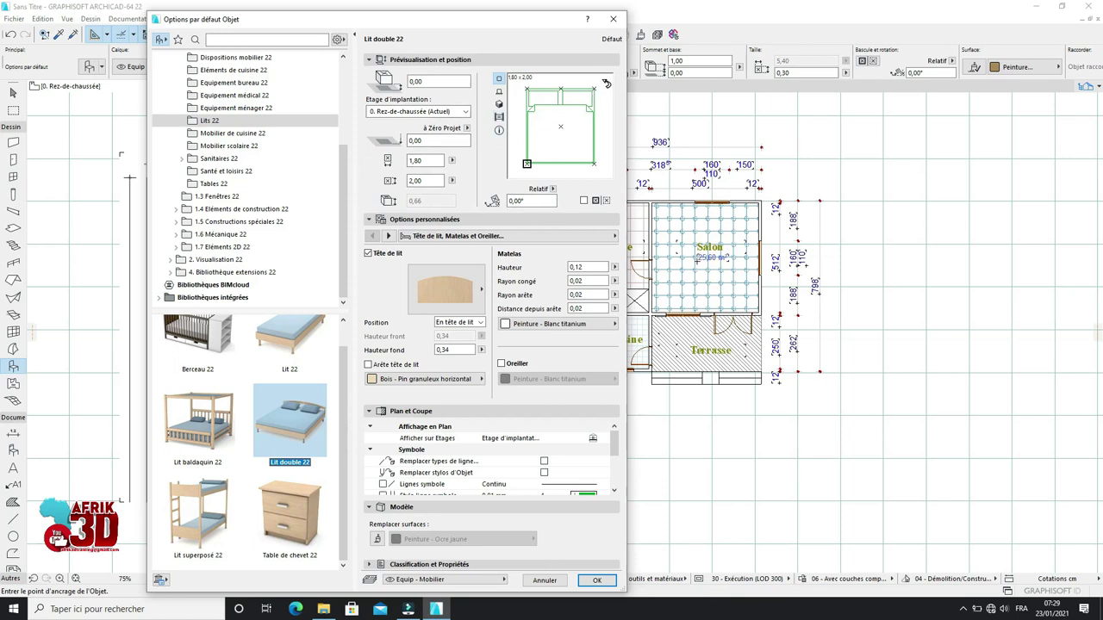
# Step: Rotate the double bed in the preview in 45° increments through full turns, back to 0,00°
pyautogui.click(605, 84)
pyautogui.click(605, 84)
pyautogui.click(605, 84)
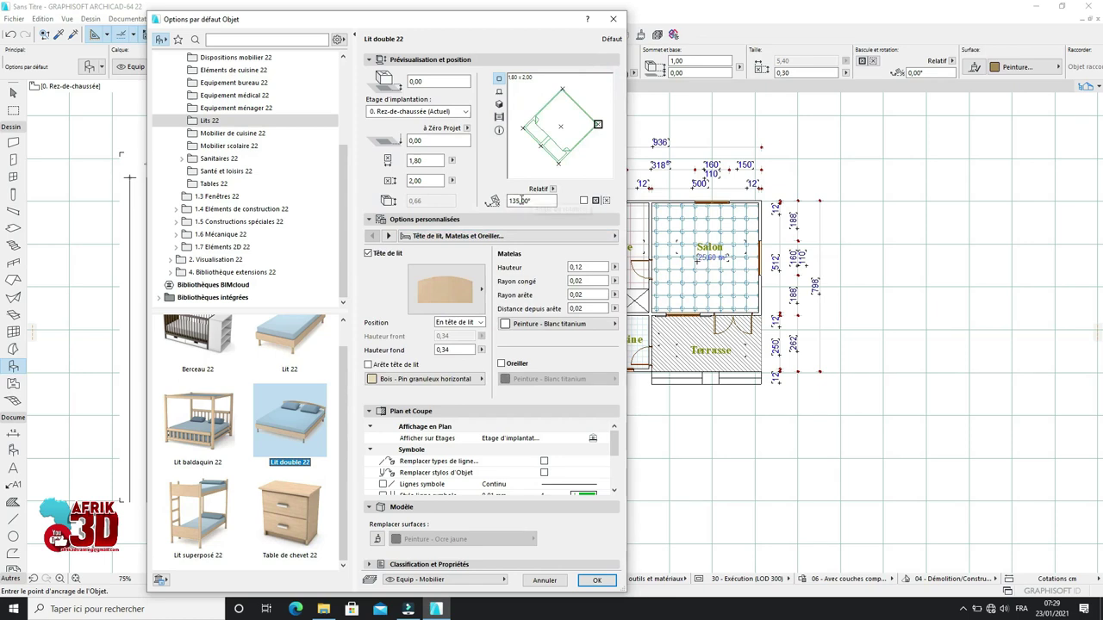
pyautogui.click(599, 97)
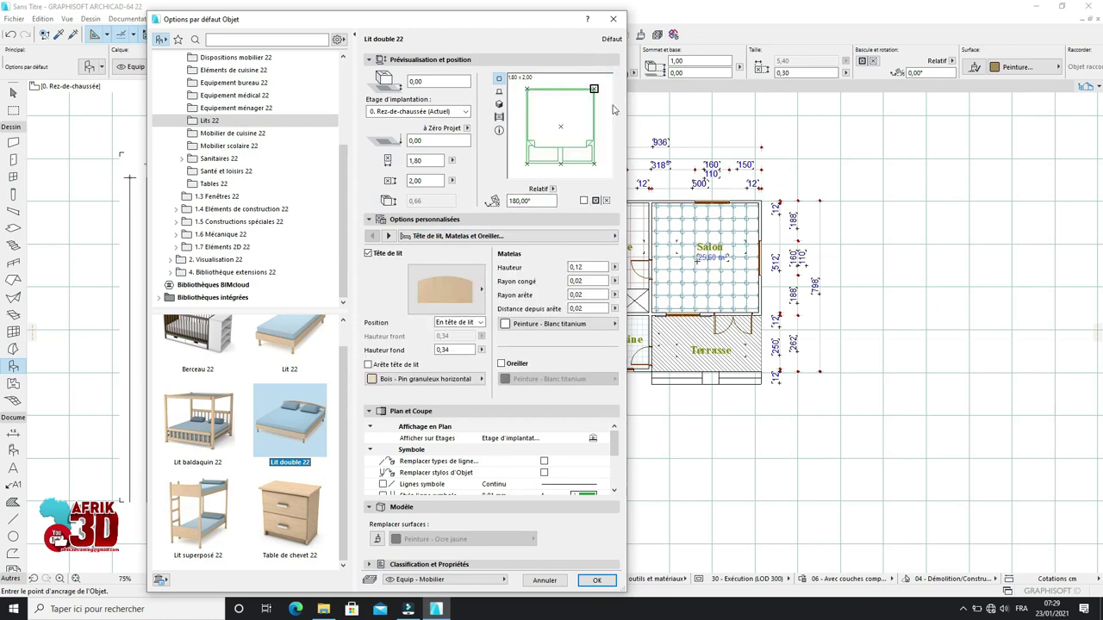
pyautogui.click(606, 87)
pyautogui.click(605, 88)
pyautogui.click(607, 86)
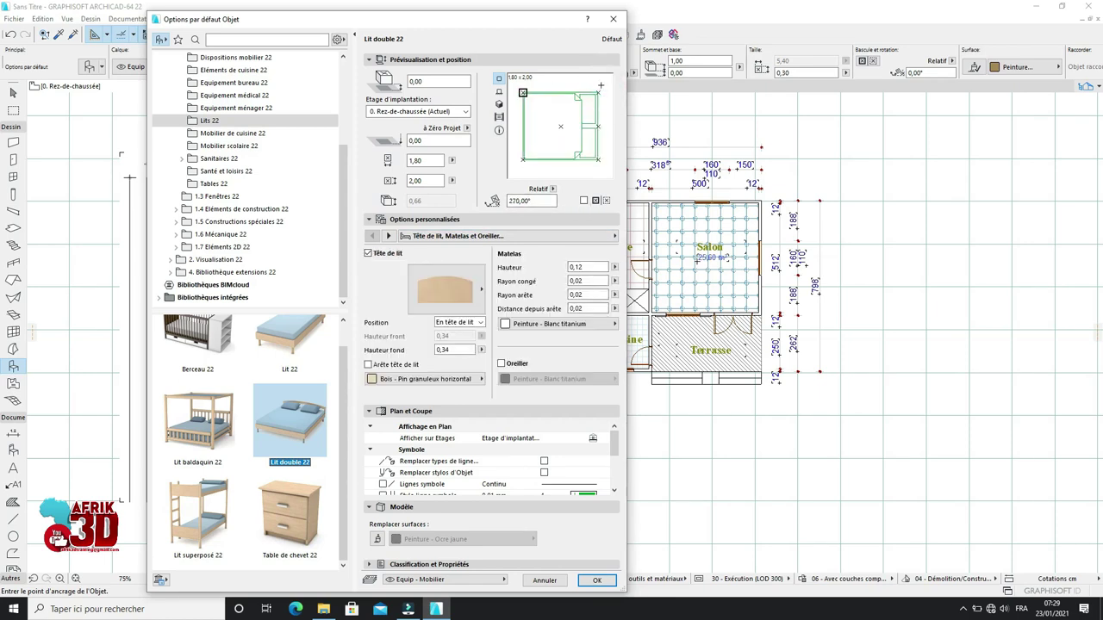
pyautogui.click(607, 83)
pyautogui.click(606, 83)
pyautogui.click(607, 83)
pyautogui.click(606, 83)
pyautogui.click(607, 83)
pyautogui.click(607, 82)
pyautogui.click(606, 83)
pyautogui.click(607, 83)
pyautogui.click(605, 84)
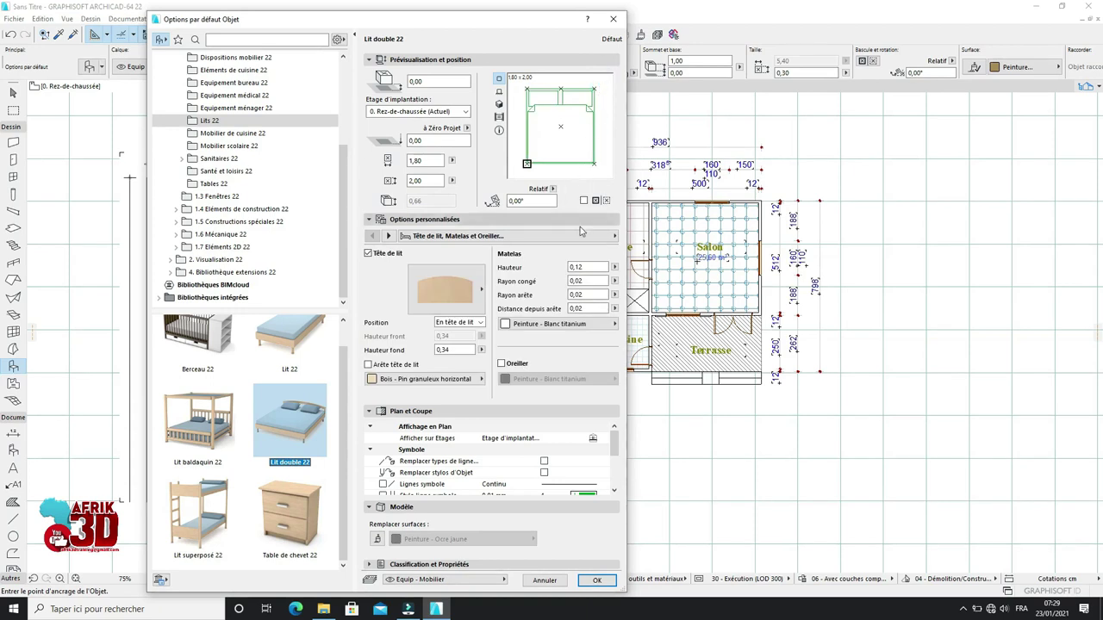
# Step: Accept the double bed settings and place the bed in the upper part of the Chambre
pyautogui.click(596, 580)
pyautogui.scroll(2, 582, 267)
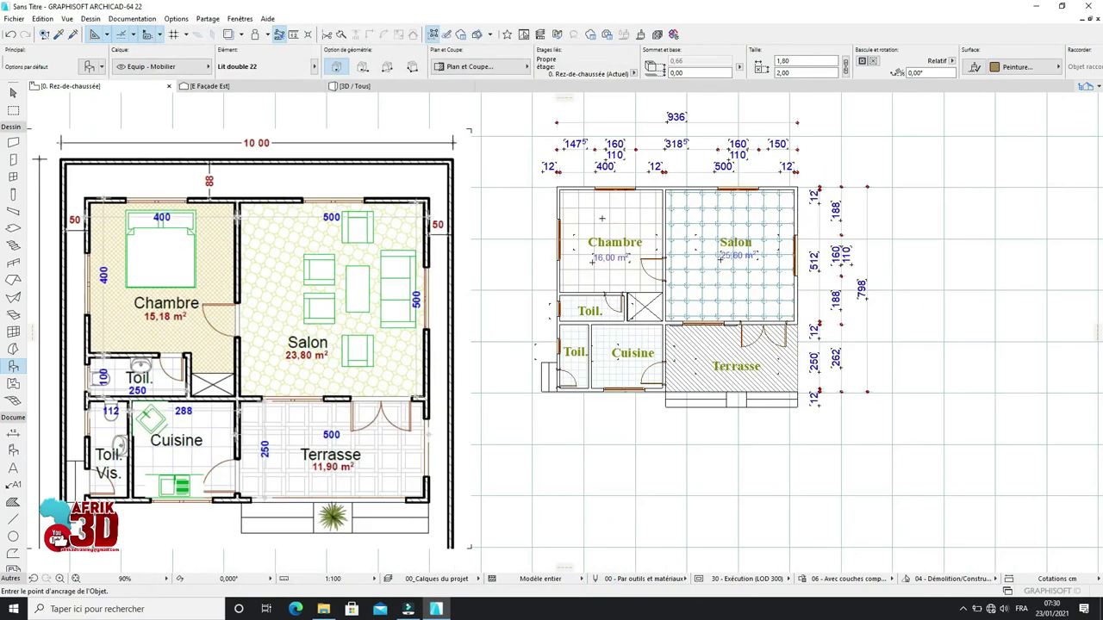
pyautogui.scroll(2, 602, 218)
pyautogui.click(614, 230)
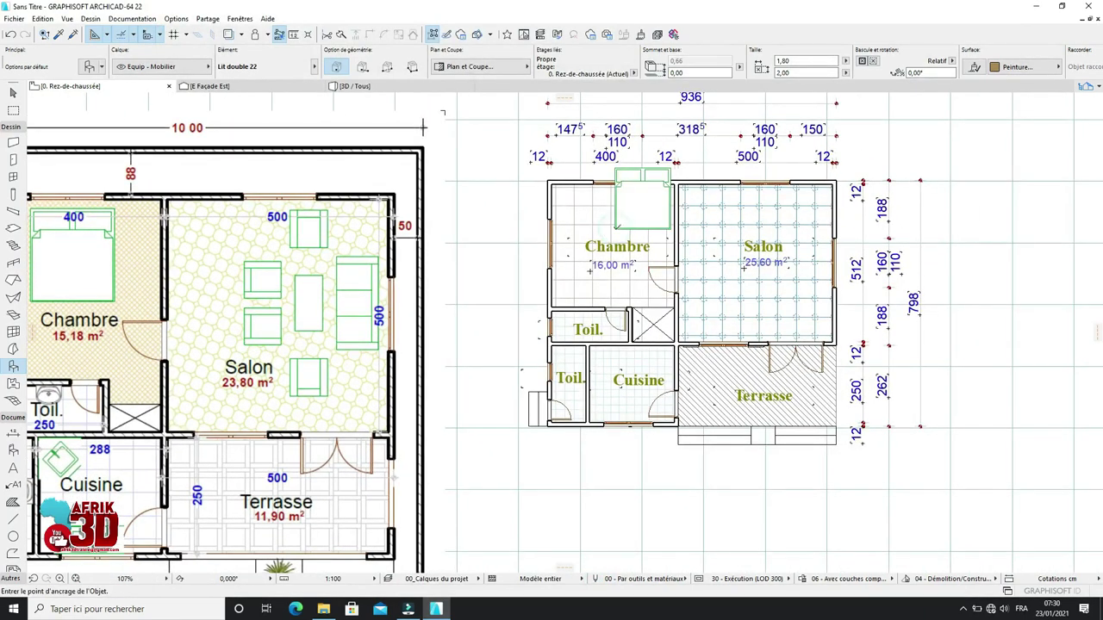
pyautogui.scroll(-2, 610, 163)
pyautogui.scroll(2, 610, 162)
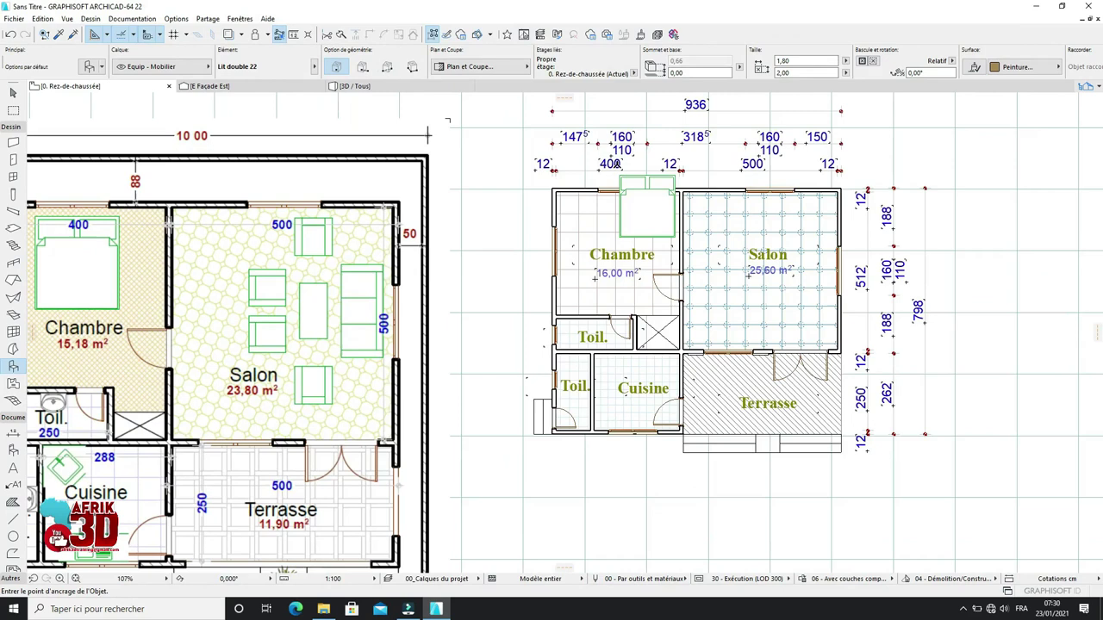
# Step: Select the double bed and move it inside the Chambre, against the upper wall and centred below the window
pyautogui.click(13, 92)
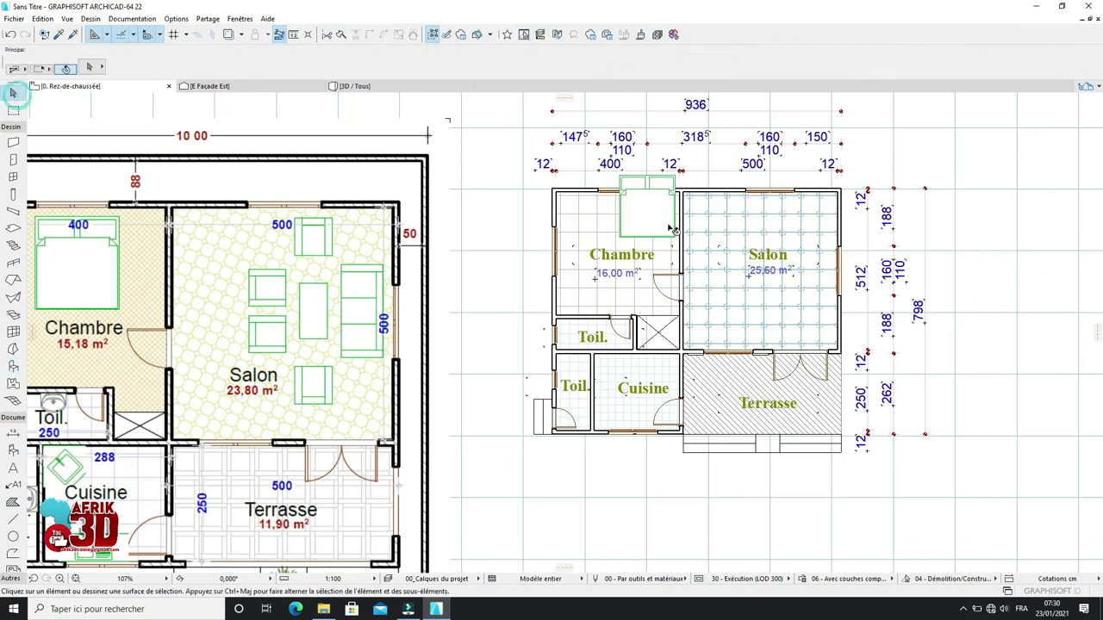
pyautogui.click(618, 177)
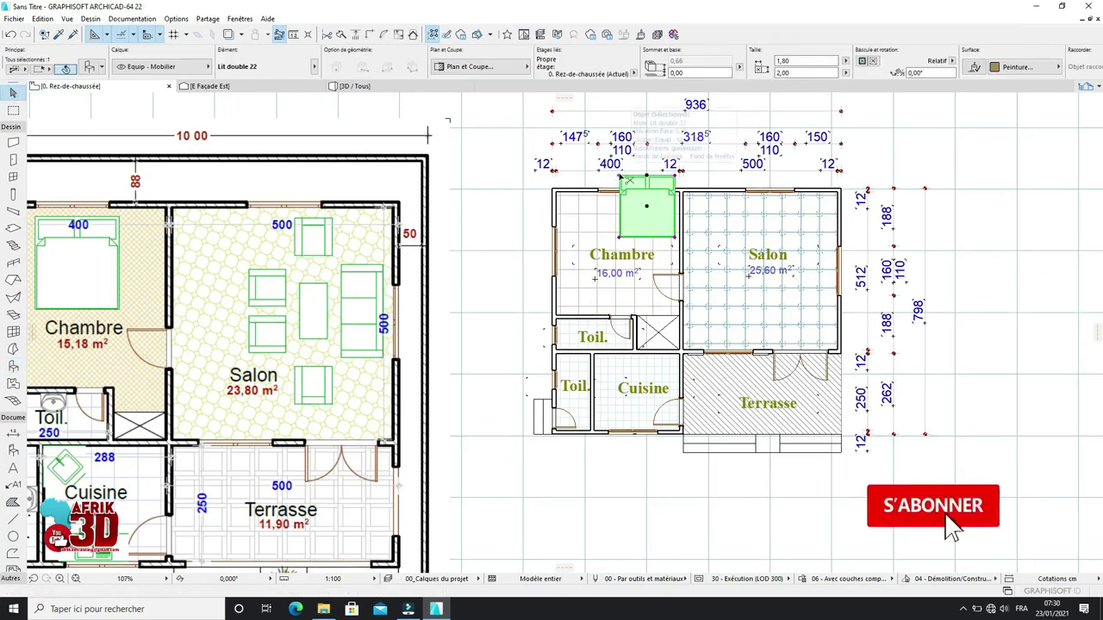
pyautogui.hotkey('ctrl', 'd')
pyautogui.click(646, 205)
pyautogui.click(618, 227)
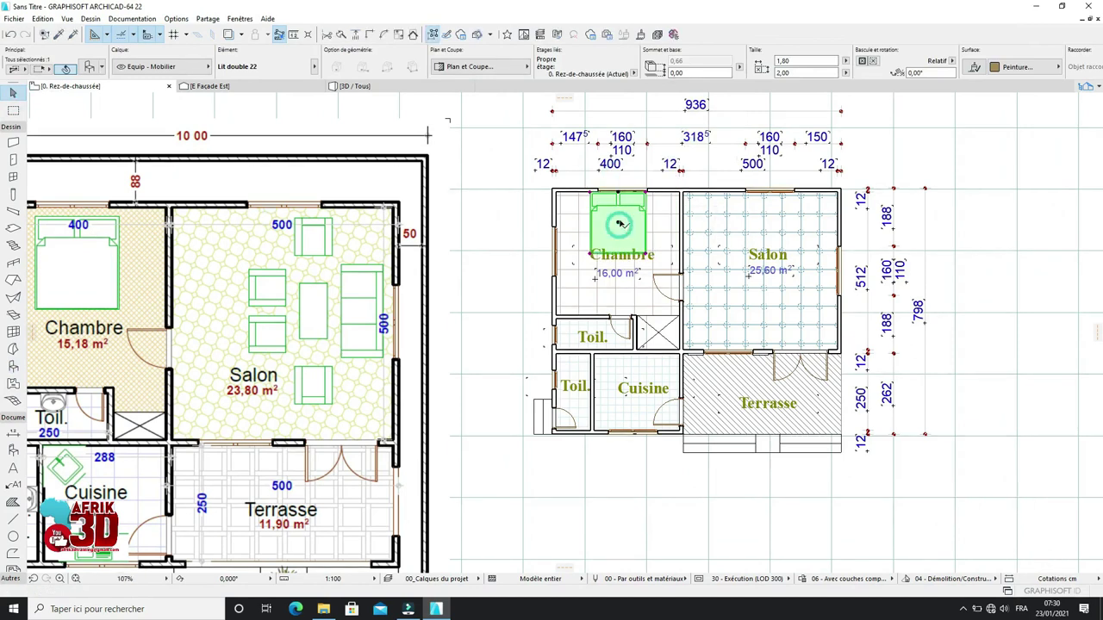
# Step: Shift the double bed to leave a small gap from the upper wall of the Chambre, and deselect it
pyautogui.hotkey('ctrl', 'd')
pyautogui.click(618, 224)
pyautogui.click(618, 232)
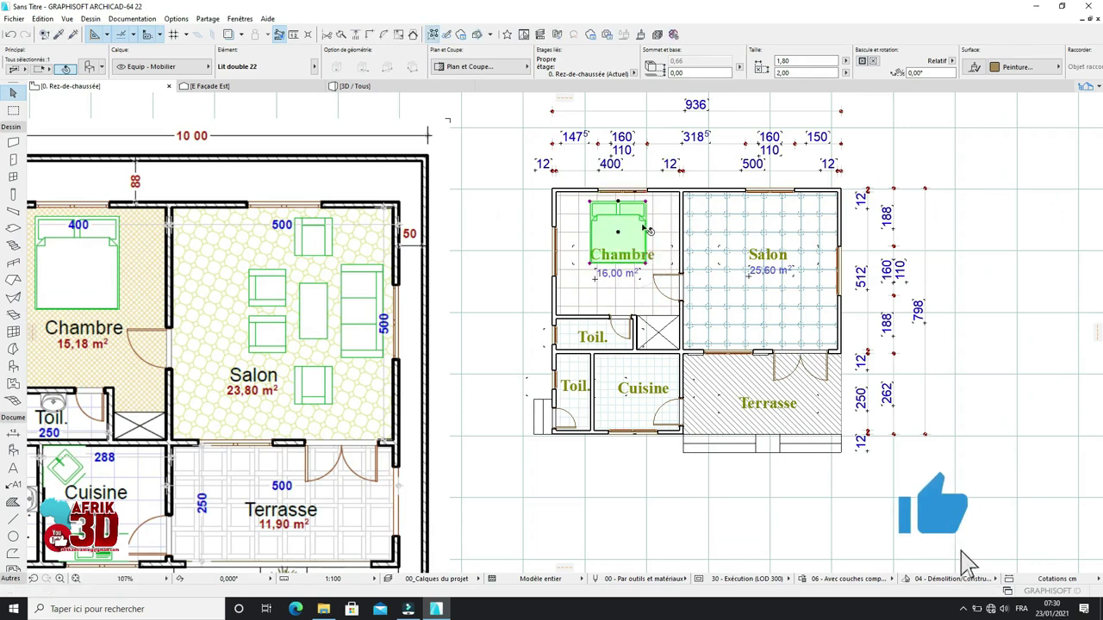
pyautogui.scroll(3, 648, 229)
pyautogui.hotkey('ctrl', 'd')
pyautogui.click(611, 240)
pyautogui.press('Escape')
pyautogui.click(397, 210)
pyautogui.scroll(-4, 632, 248)
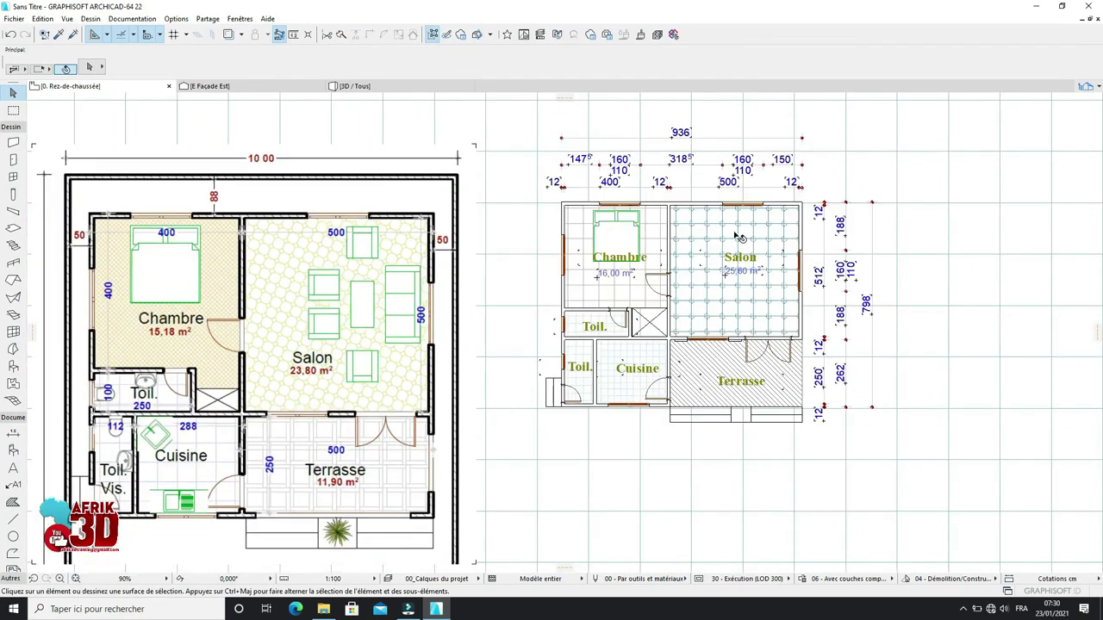
# Step: Open the default settings of the Object tool and choose Disposition canapé 22 from the Dispositions mobilier 22 folder
pyautogui.scroll(3, 740, 237)
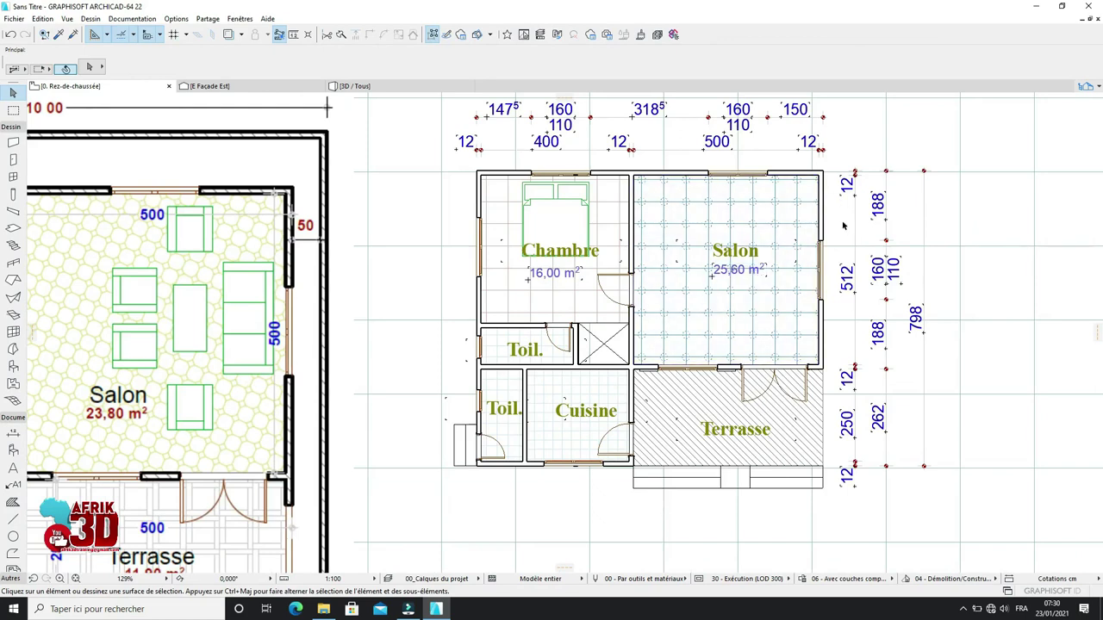
pyautogui.scroll(-3, 679, 240)
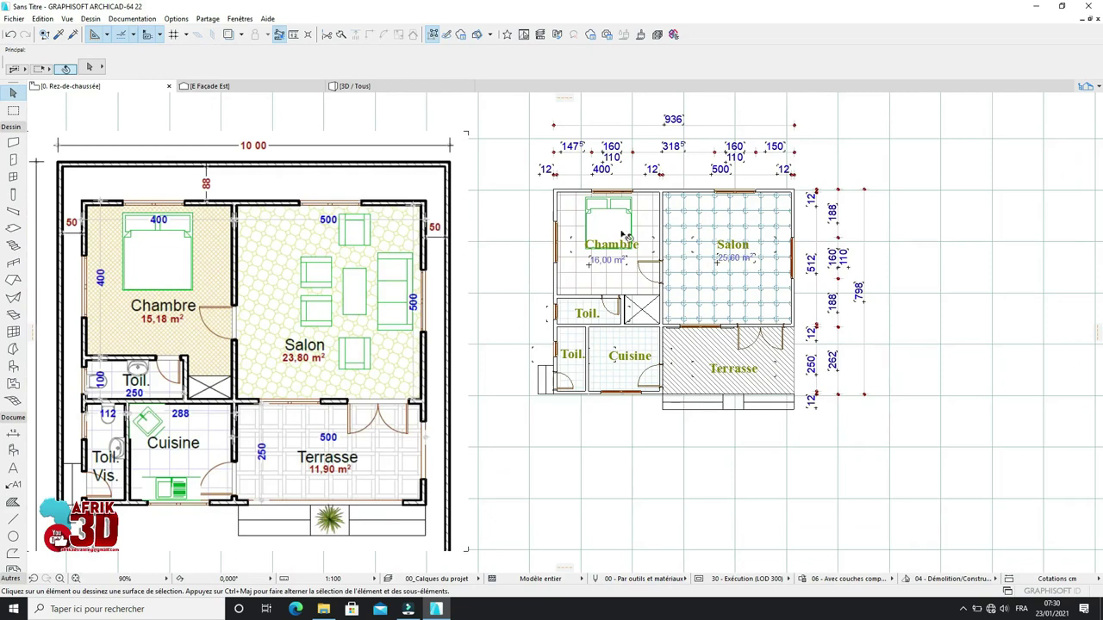
pyautogui.scroll(1, 746, 249)
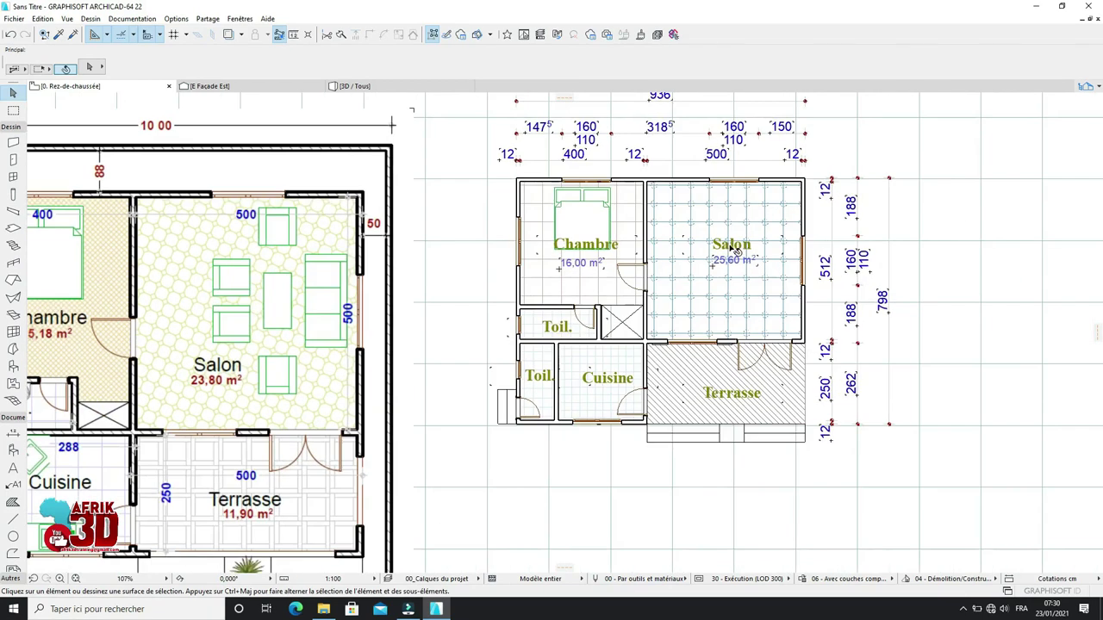
pyautogui.doubleClick(13, 366)
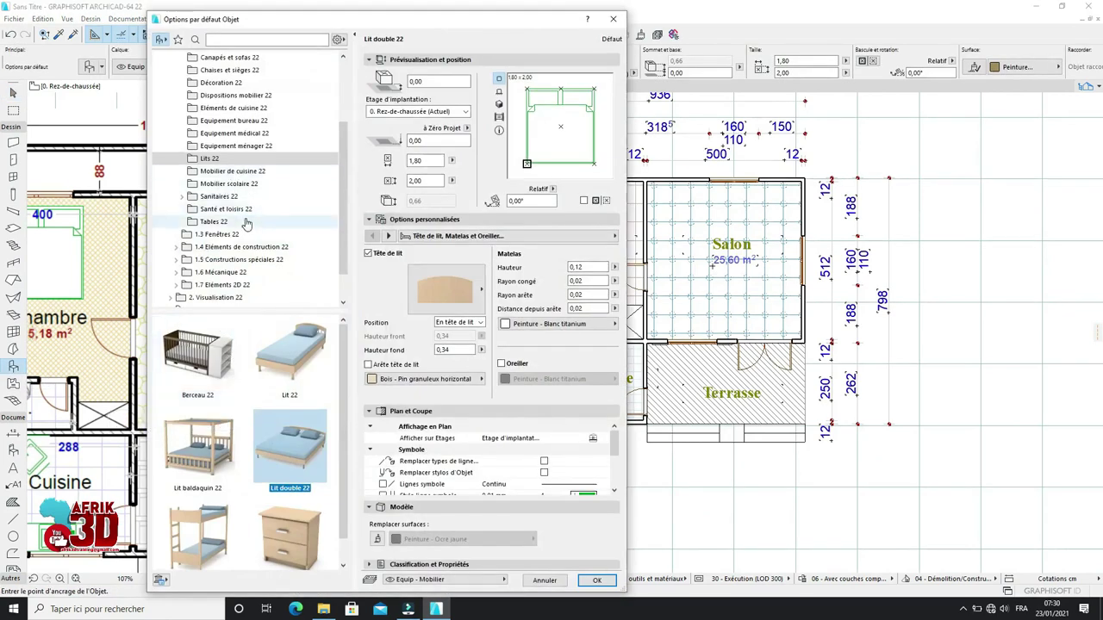
pyautogui.scroll(3, 262, 198)
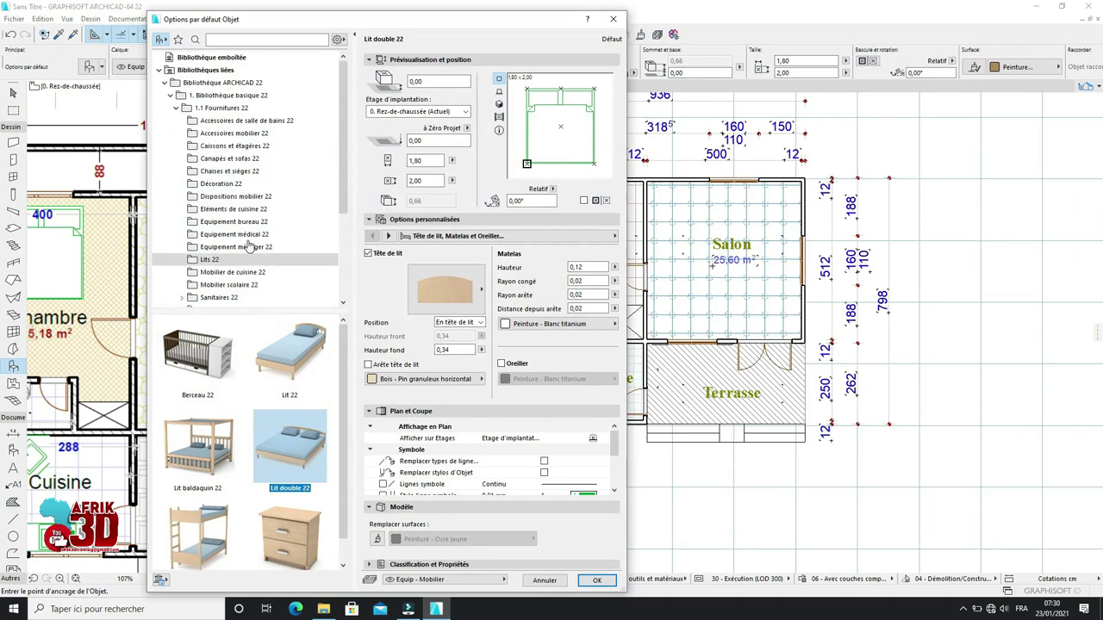
pyautogui.click(268, 200)
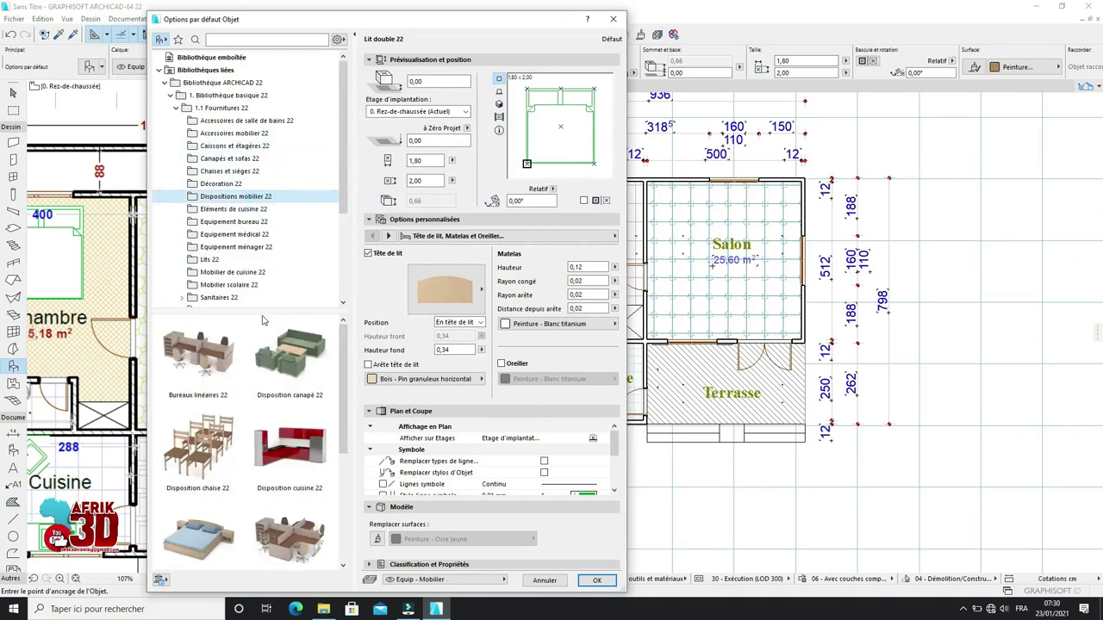
pyautogui.scroll(-1, 289, 417)
pyautogui.scroll(-2, 289, 431)
pyautogui.scroll(3, 288, 491)
pyautogui.scroll(1, 288, 508)
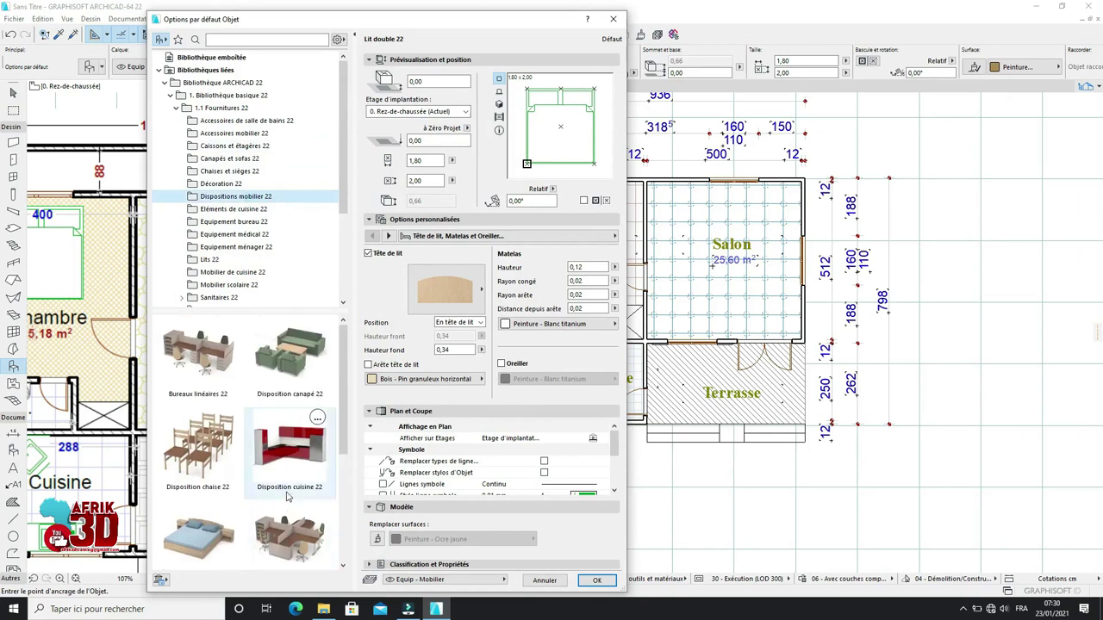
pyautogui.click(299, 362)
# Step: Rotate the sofa arrangement to 270,00° and accept the object settings
pyautogui.click(601, 87)
pyautogui.click(601, 87)
pyautogui.click(604, 85)
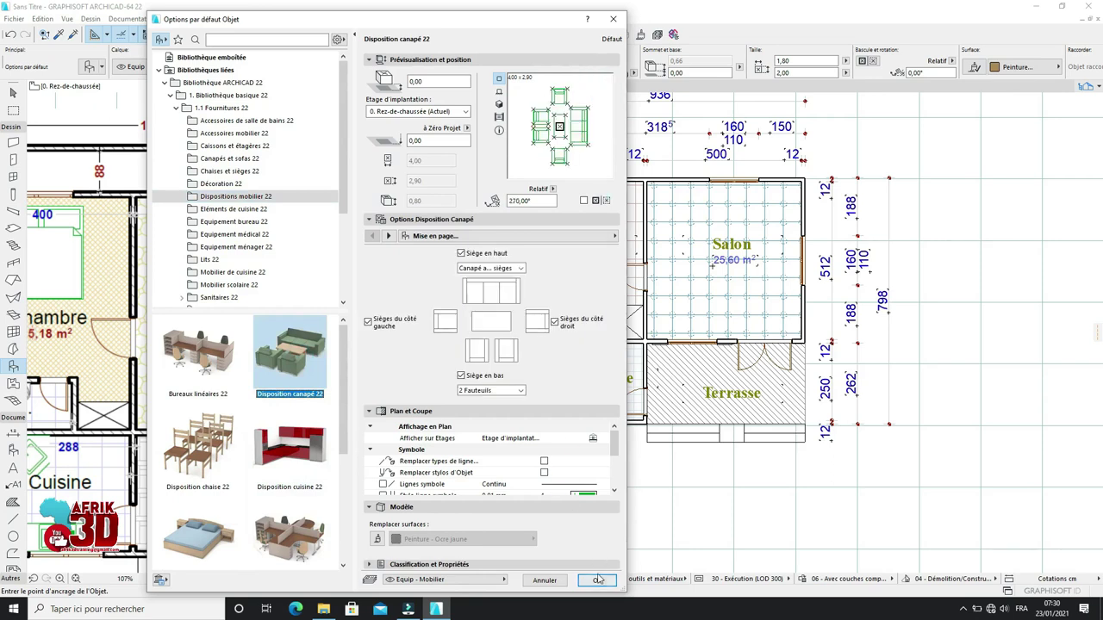
pyautogui.click(598, 582)
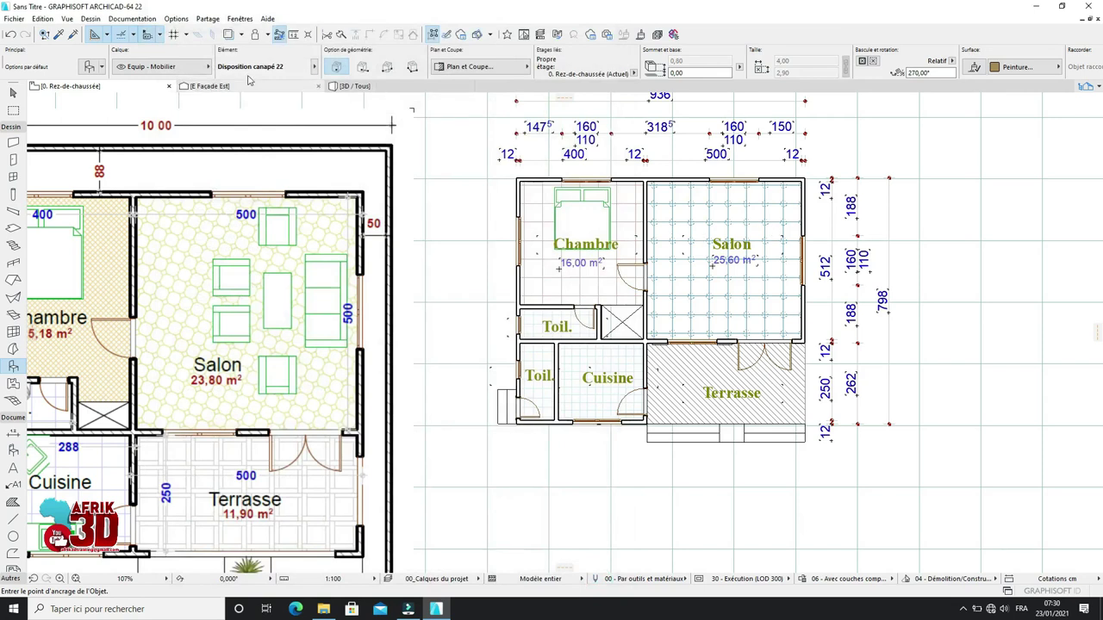
pyautogui.hotkey('ctrl', 't')
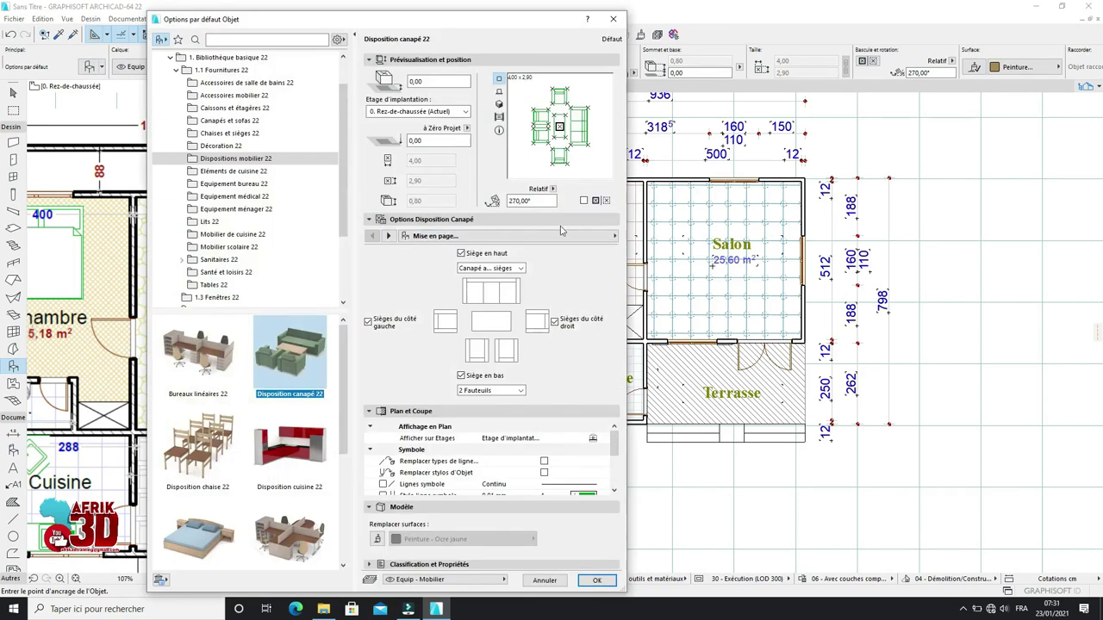
pyautogui.click(597, 580)
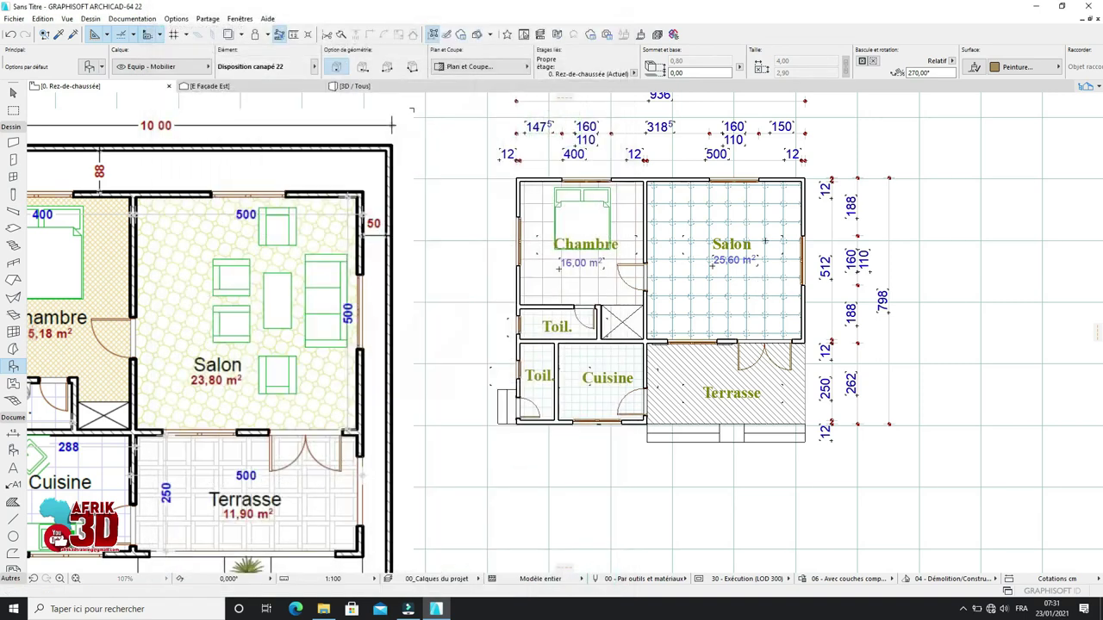
# Step: Place the sofa arrangement in the Salon and move it clear of the walls, with the sofa along the right wall
pyautogui.click(783, 193)
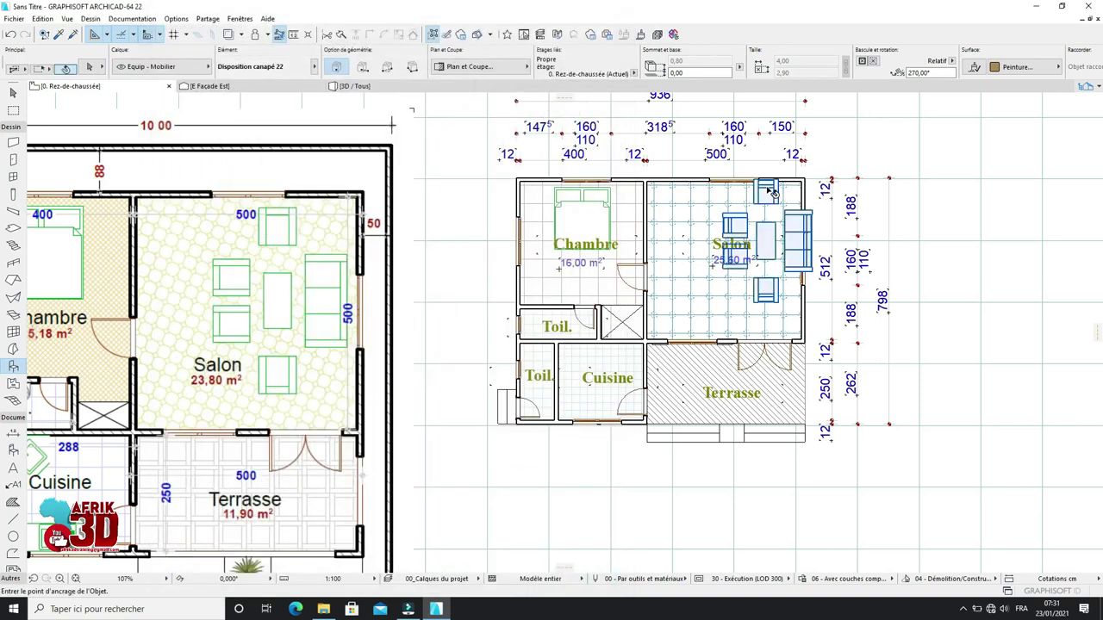
pyautogui.click(782, 199)
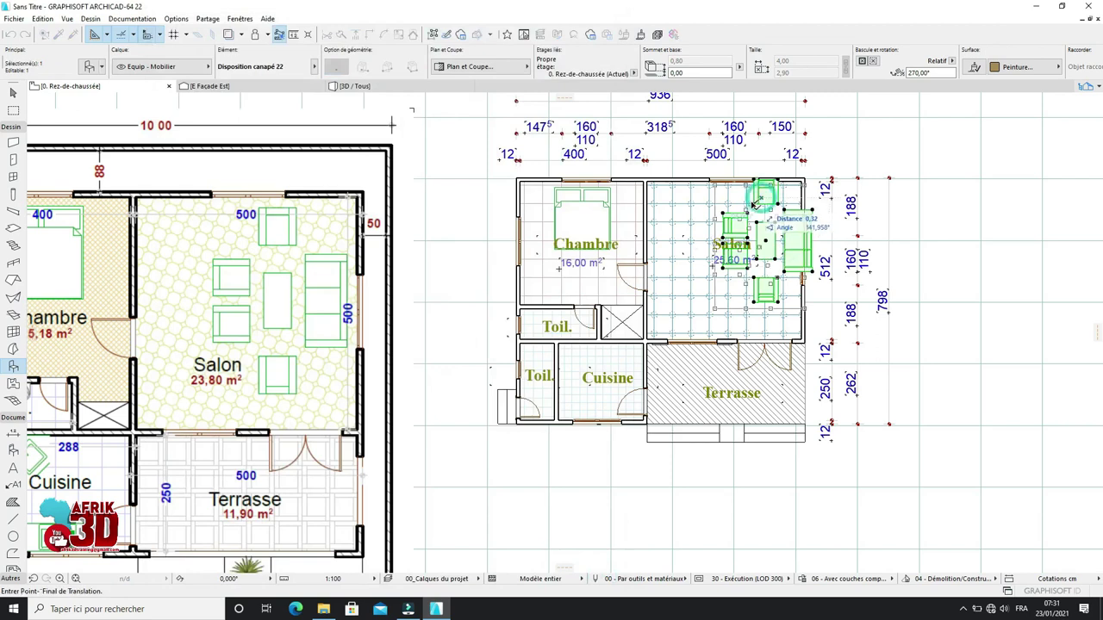
pyautogui.click(760, 220)
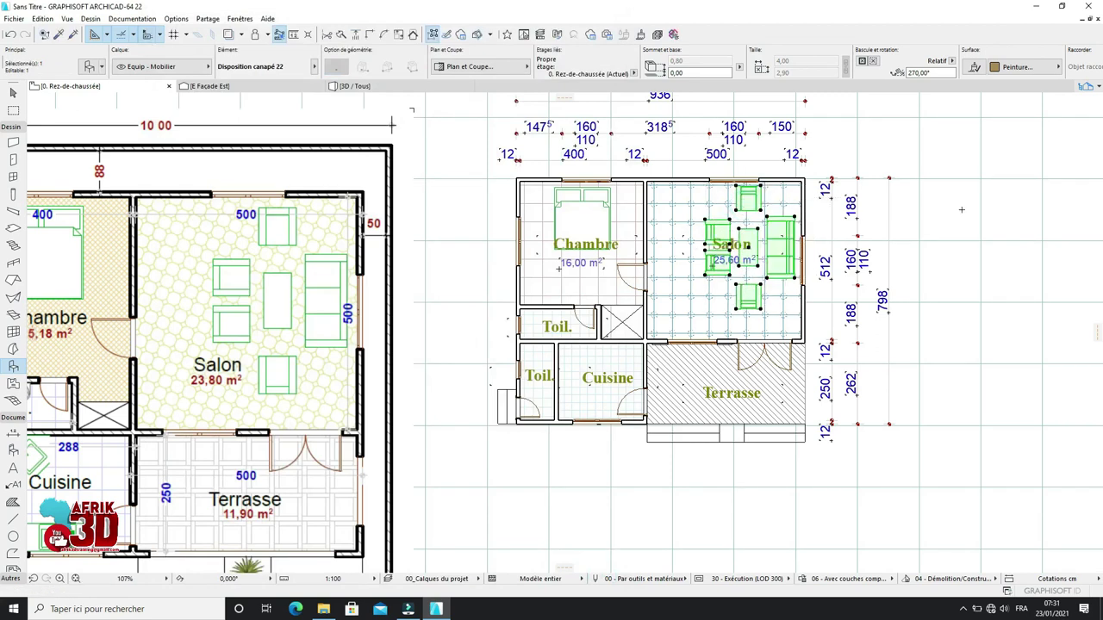
# Step: Move the Salon room label below the furniture, near the lower wall of the room
pyautogui.scroll(2, 783, 243)
pyautogui.click(783, 241)
pyautogui.hotkey('ctrl', 'd')
pyautogui.click(742, 246)
pyautogui.click(728, 340)
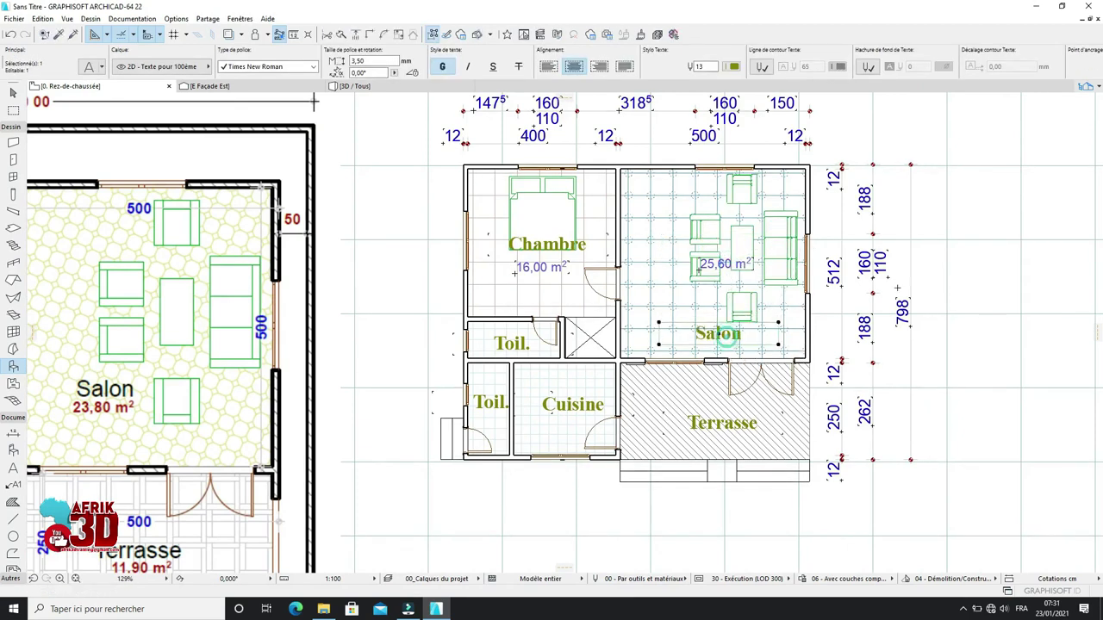
pyautogui.press('Escape')
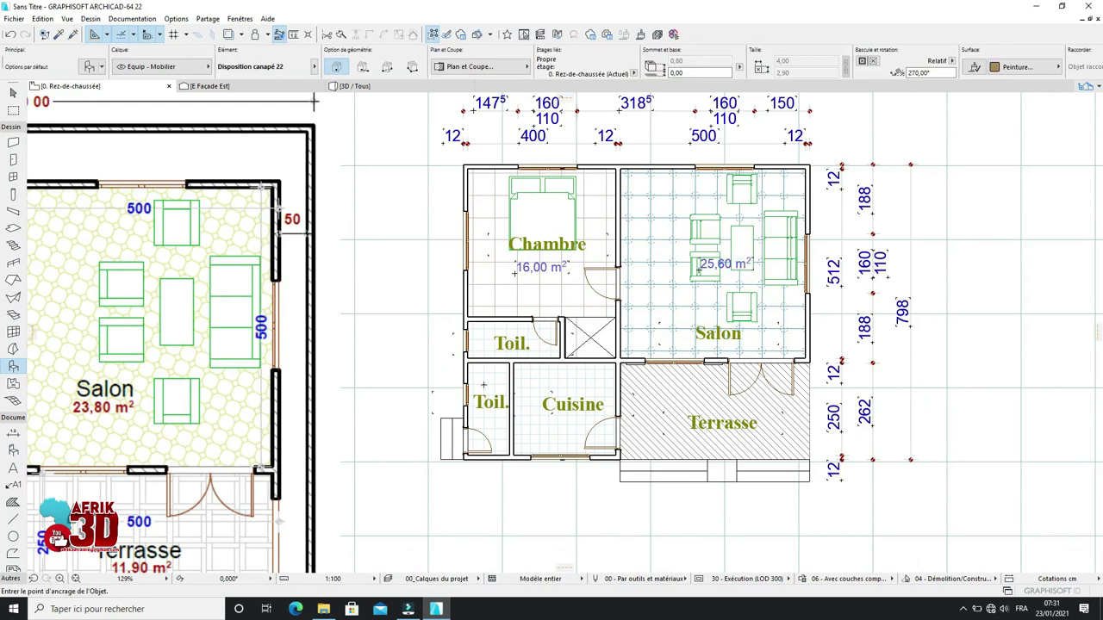
# Step: Select all the room name texts and change their pen colour to red
pyautogui.click(13, 468)
pyautogui.hotkey('ctrl', 'a')
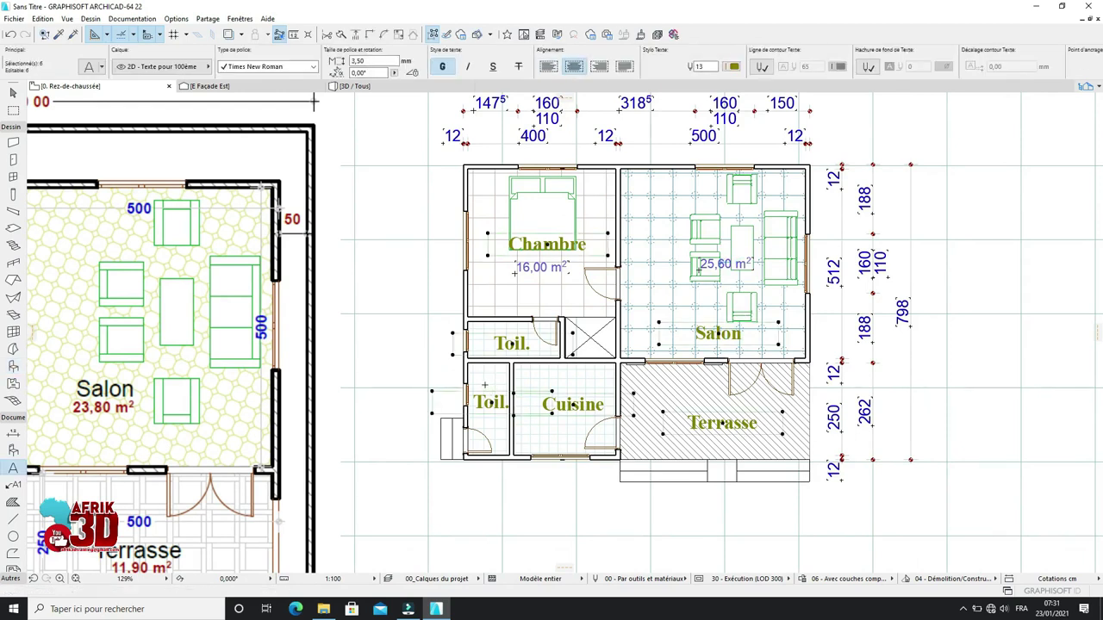
pyautogui.click(734, 68)
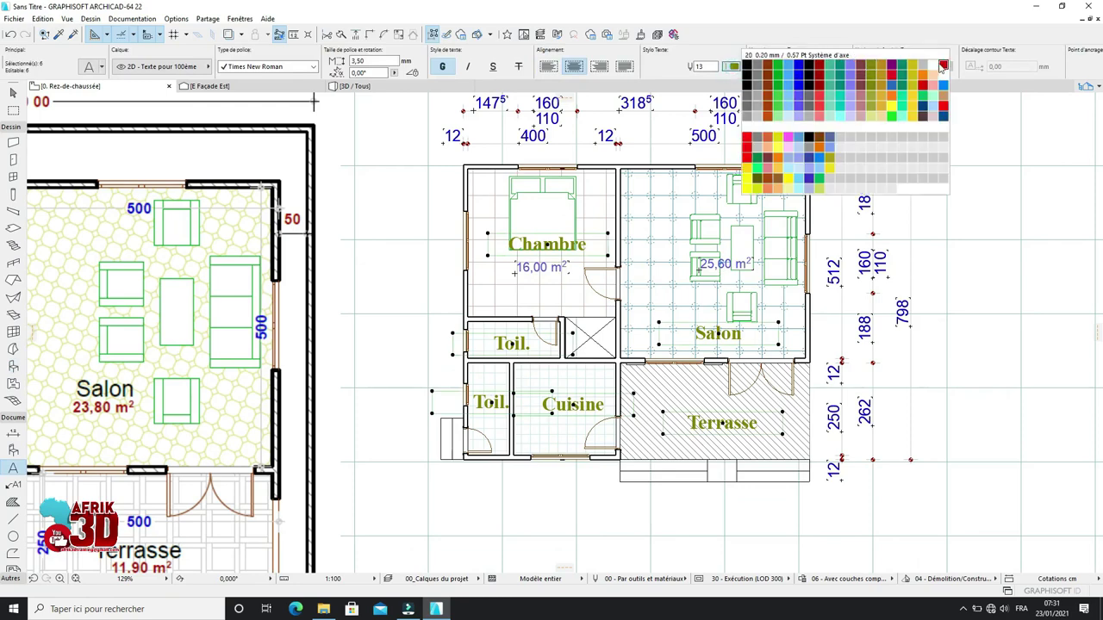
pyautogui.click(810, 55)
pyautogui.press('Escape')
pyautogui.scroll(2, 814, 177)
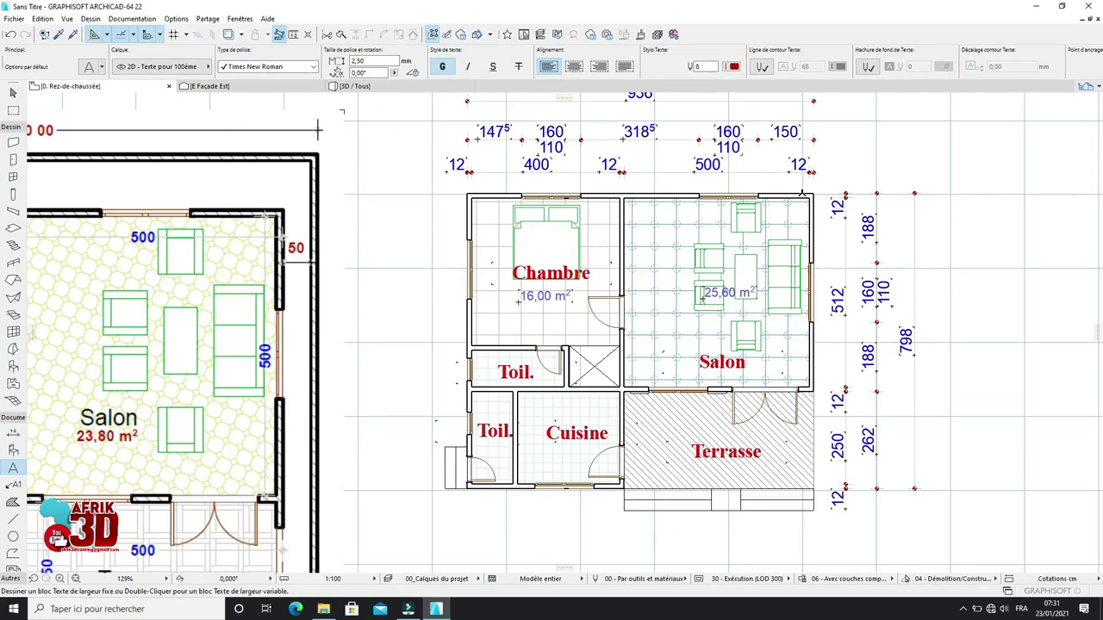
pyautogui.scroll(-2, 776, 236)
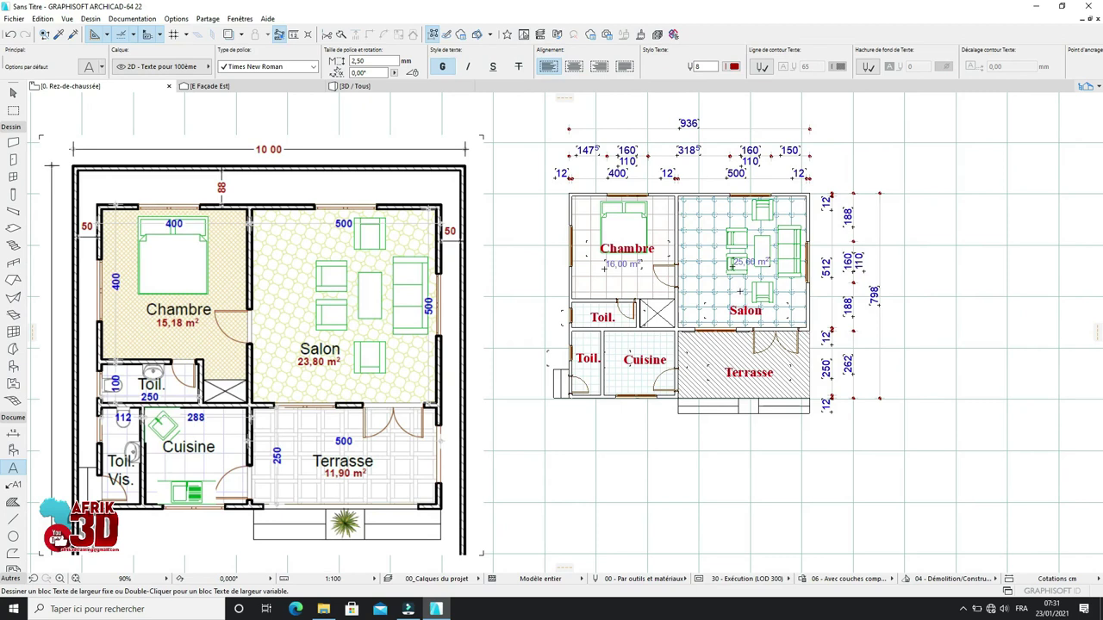
pyautogui.click(89, 66)
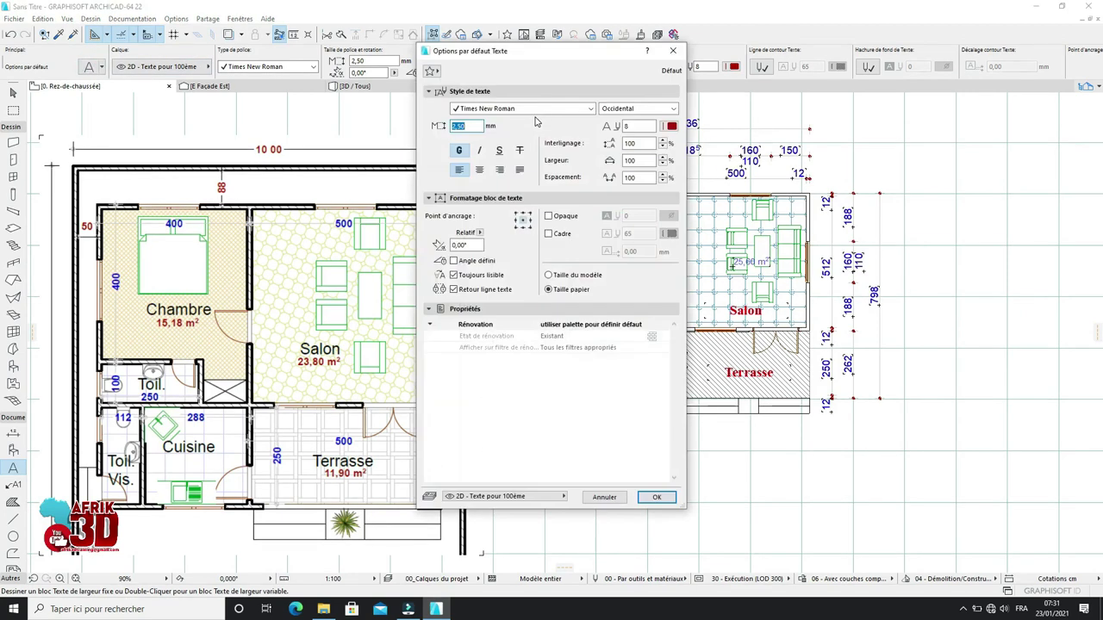
pyautogui.click(674, 50)
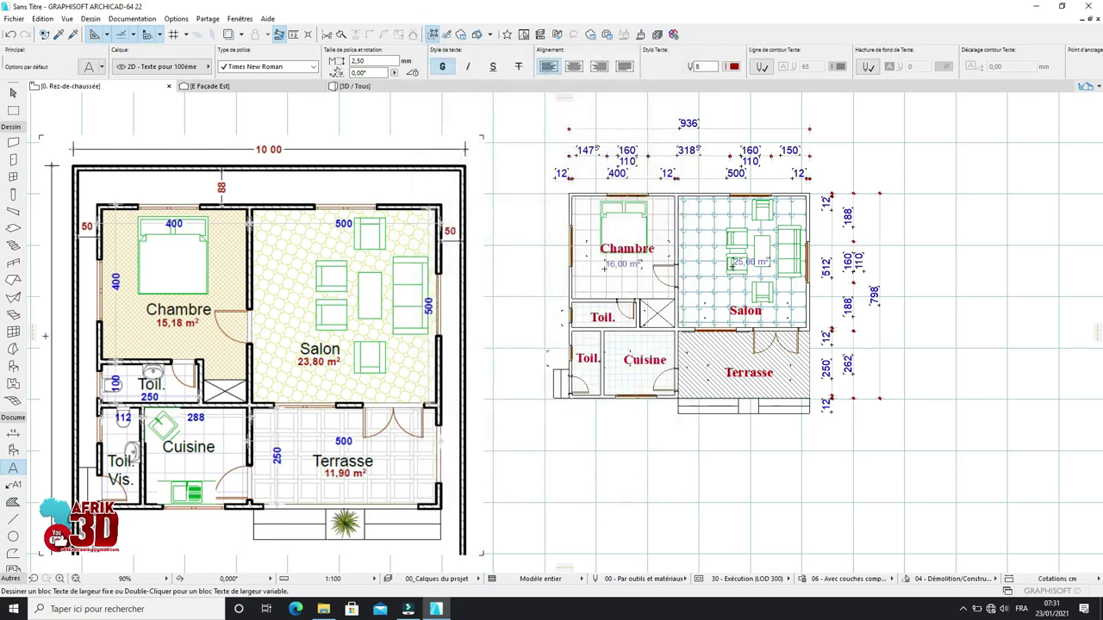
# Step: Set the Object tool to Plan de travail 22 from the Mobilier de cuisine 22 folder and accept the settings for the Cuisine
pyautogui.click(13, 367)
pyautogui.hotkey('ctrl', 't')
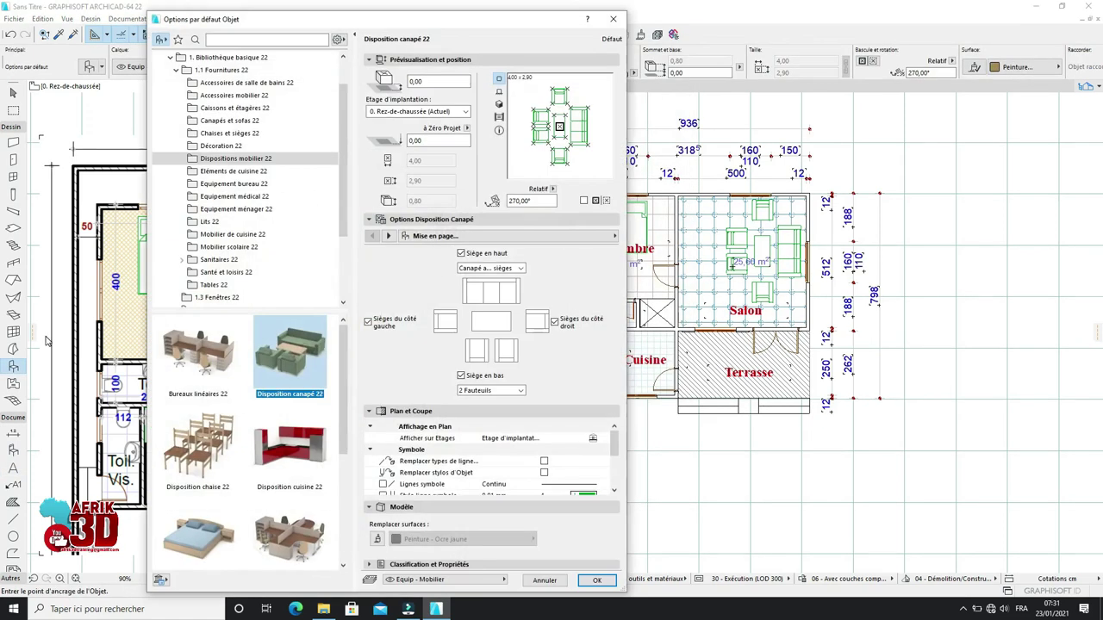
pyautogui.click(231, 234)
pyautogui.click(207, 354)
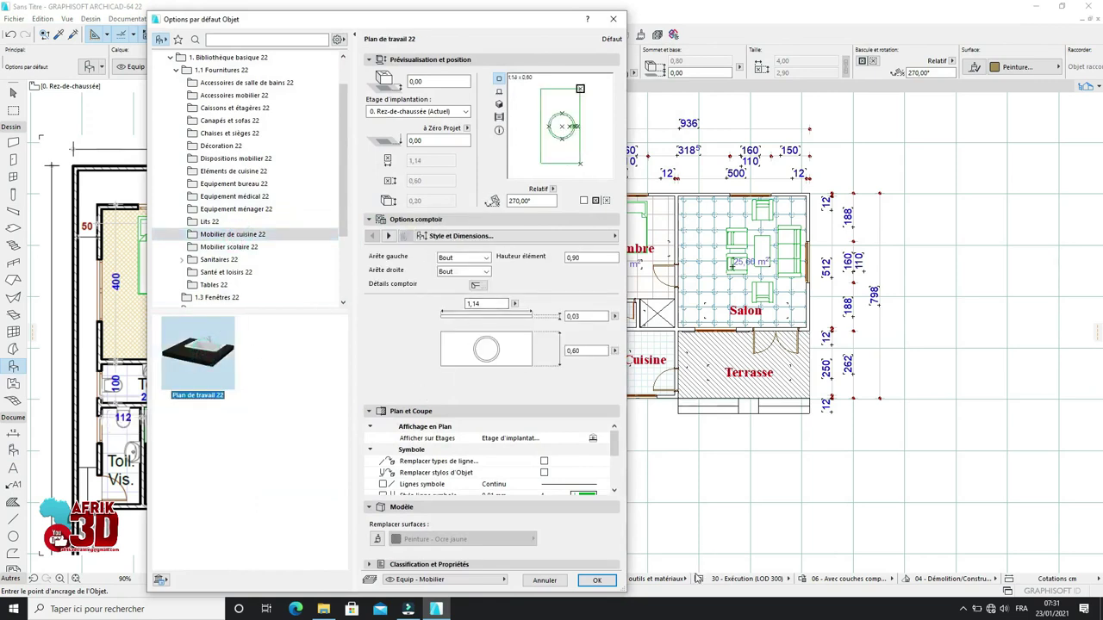
pyautogui.moveTo(342, 225); pyautogui.dragTo(343, 270)
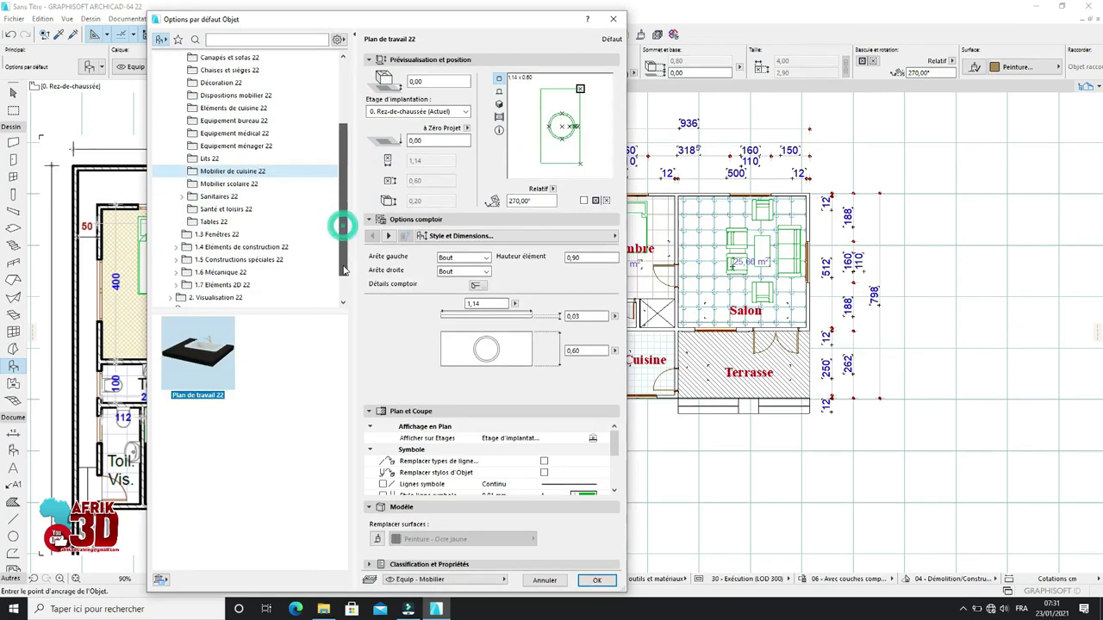
pyautogui.click(596, 580)
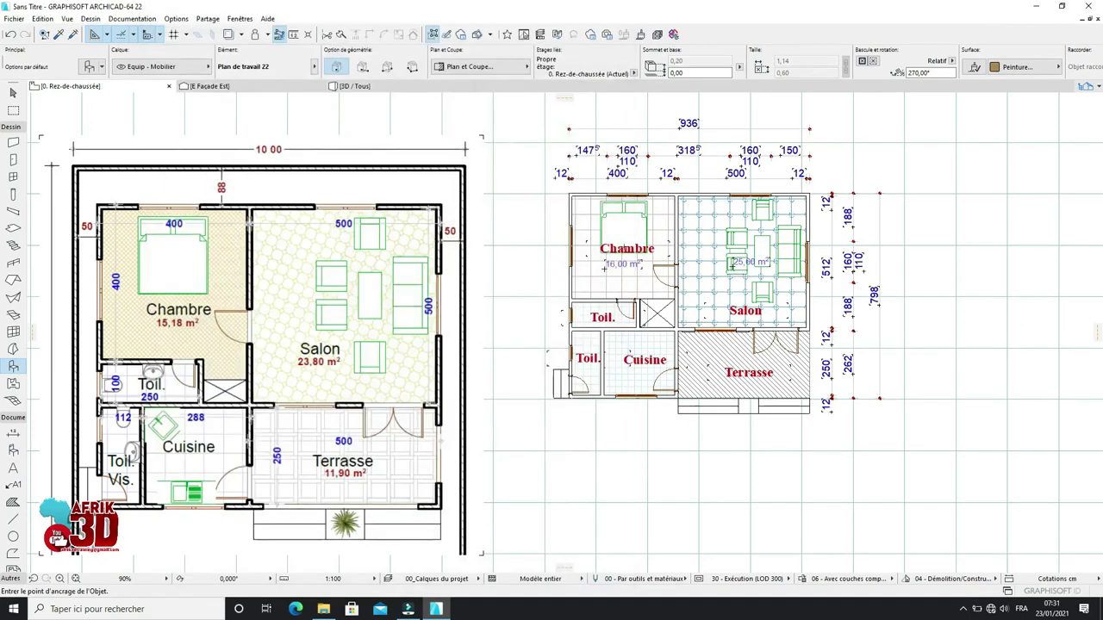
pyautogui.scroll(3, 642, 336)
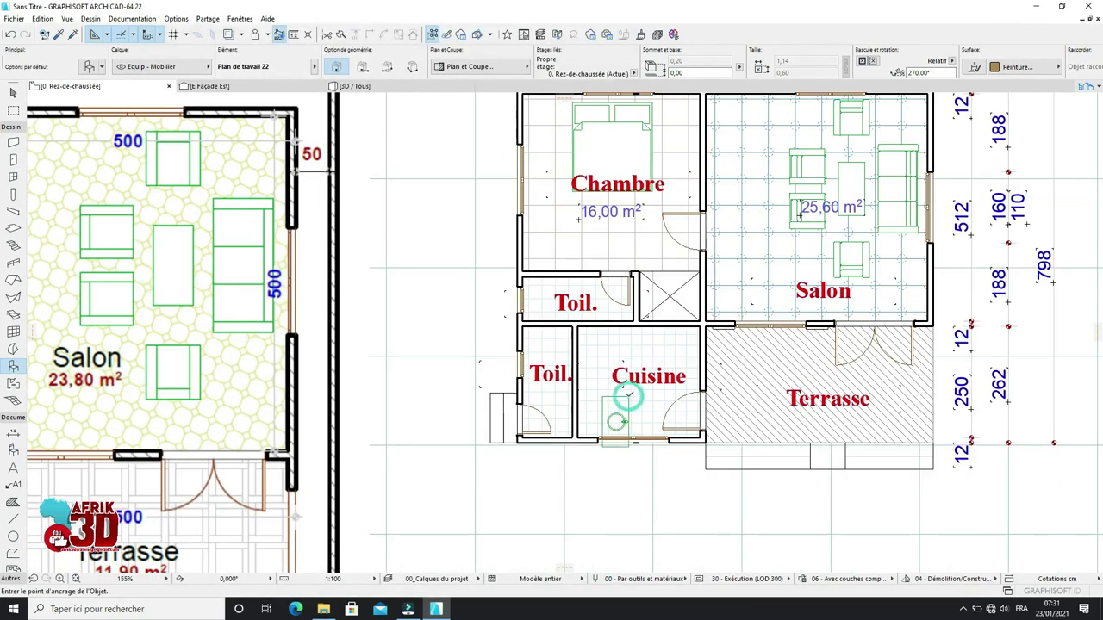
# Step: Place the Plan de travail 22 worktop in the Cuisine and set its rotation angle to 180°
pyautogui.click(634, 406)
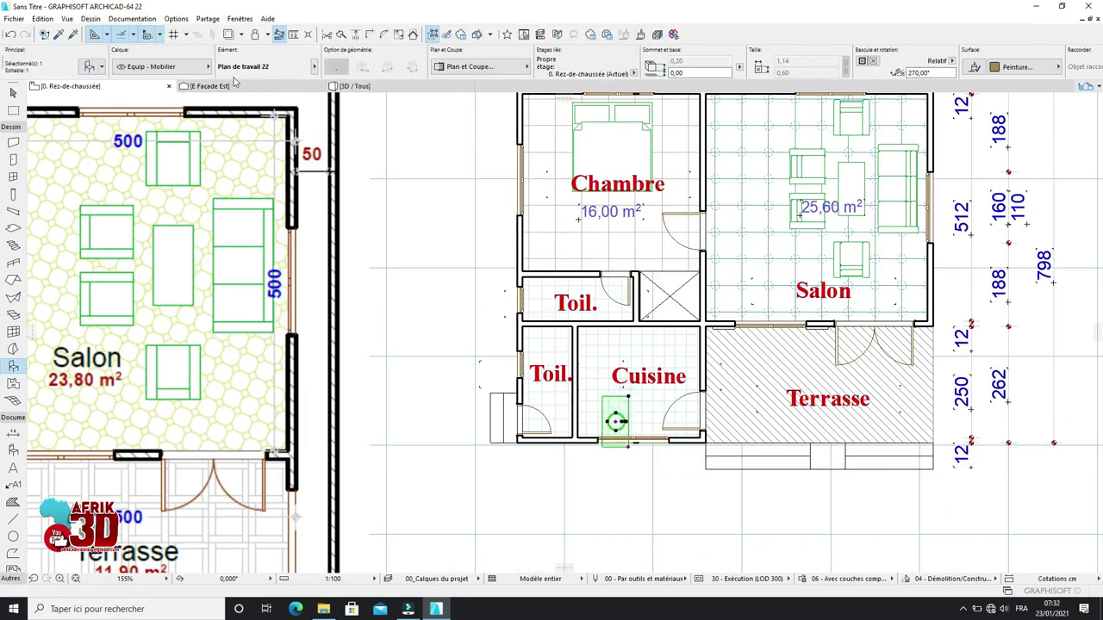
pyautogui.click(89, 66)
pyautogui.moveTo(566, 101); pyautogui.dragTo(521, 102)
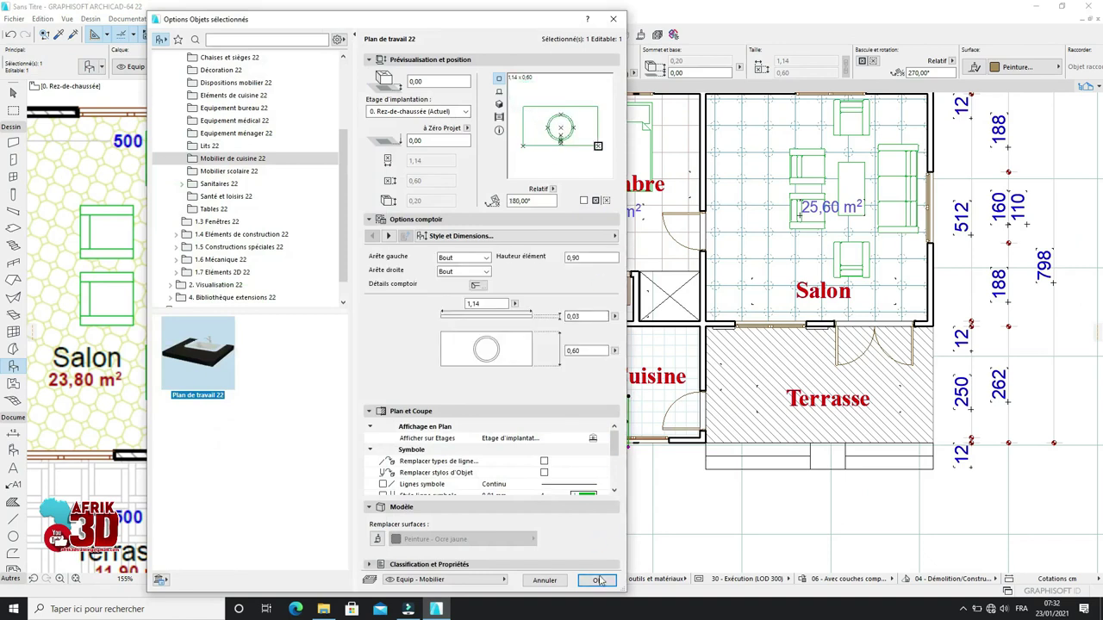
pyautogui.click(599, 579)
# Step: Move the worktop down against the lower wall of the Cuisine, in front of the window
pyautogui.scroll(4, 594, 392)
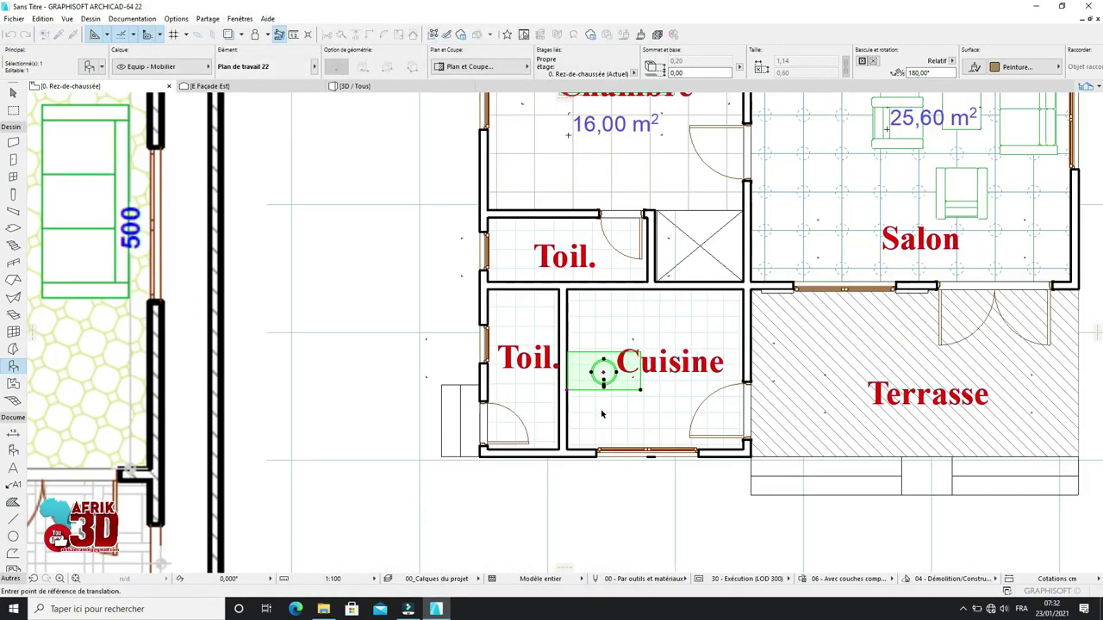
pyautogui.click(604, 382)
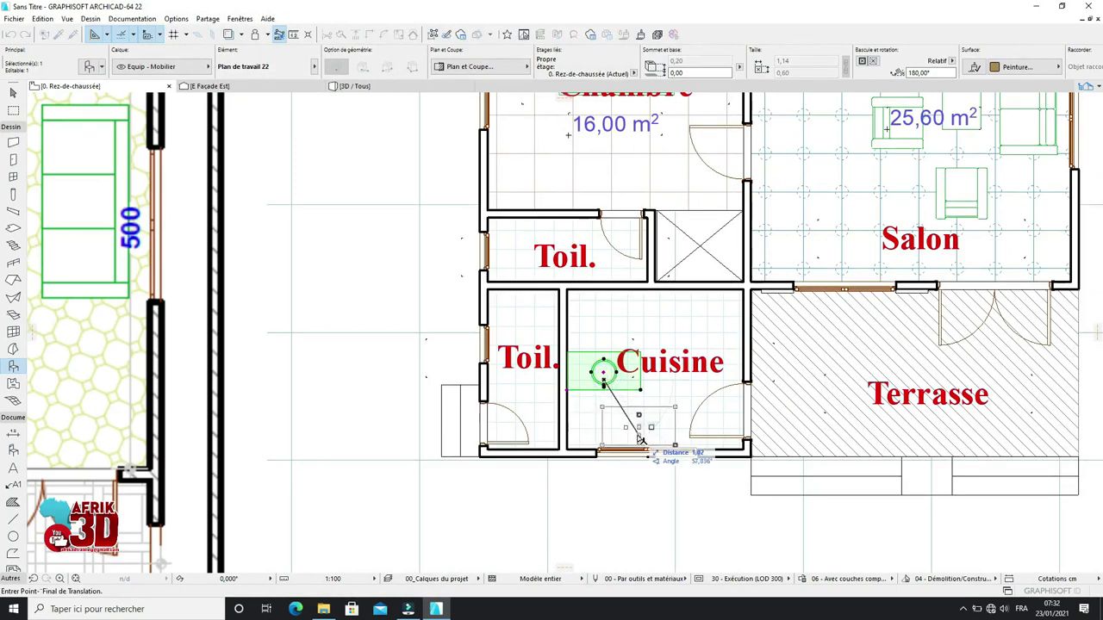
pyautogui.click(638, 442)
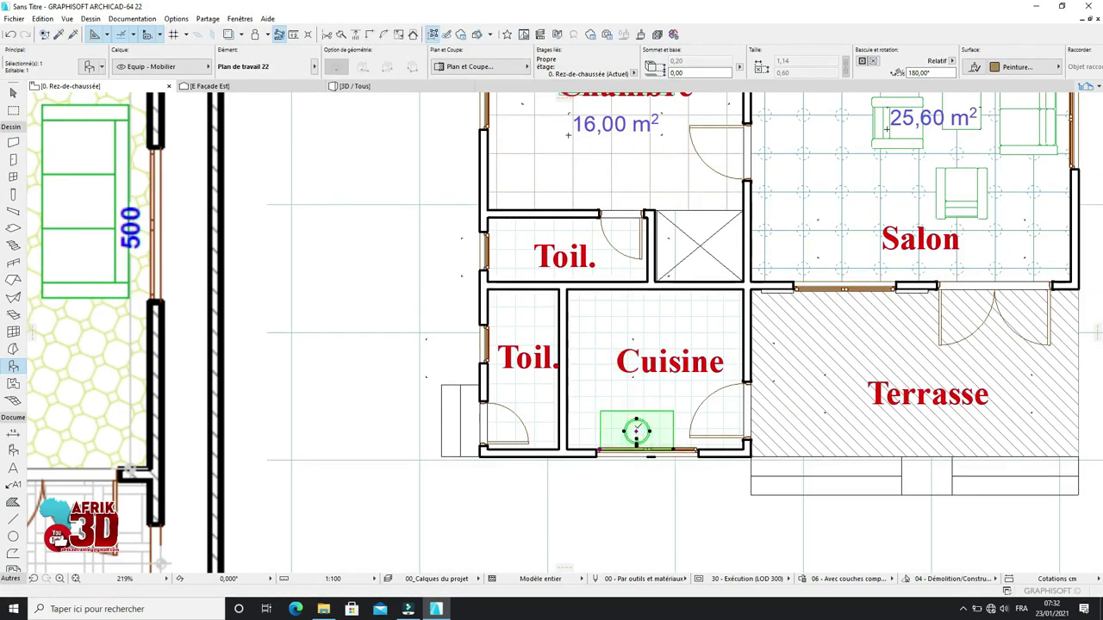
pyautogui.scroll(-5, 635, 431)
pyautogui.press('Escape')
# Step: Duplicate the Cuisine worktop and place the copy above the original, near the room's left wall
pyautogui.scroll(3, 646, 465)
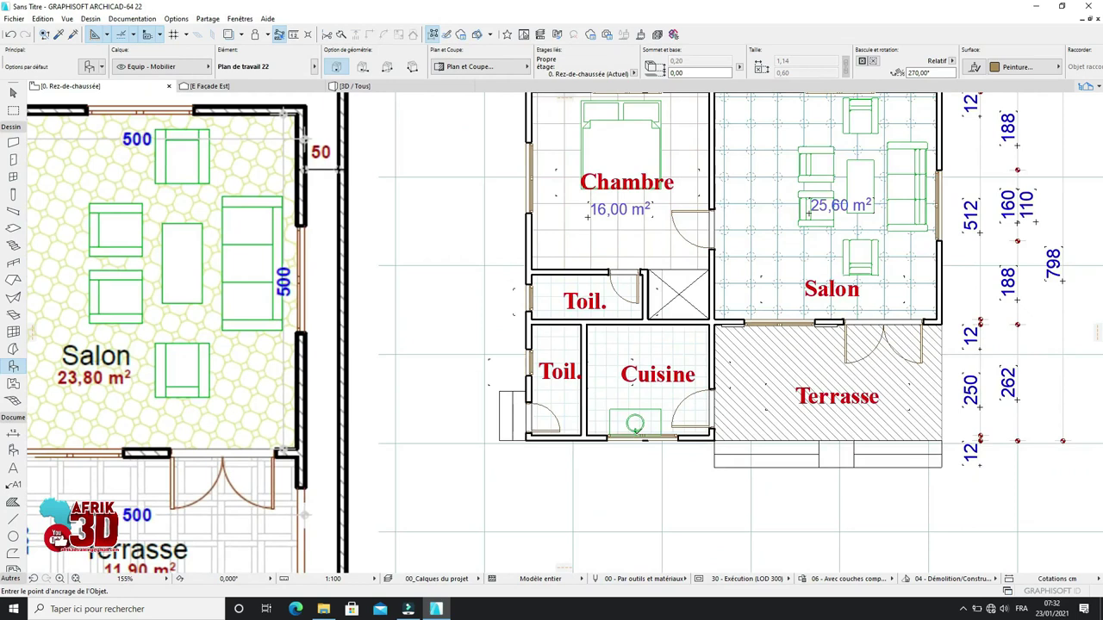
pyautogui.scroll(2, 636, 423)
pyautogui.click(633, 419)
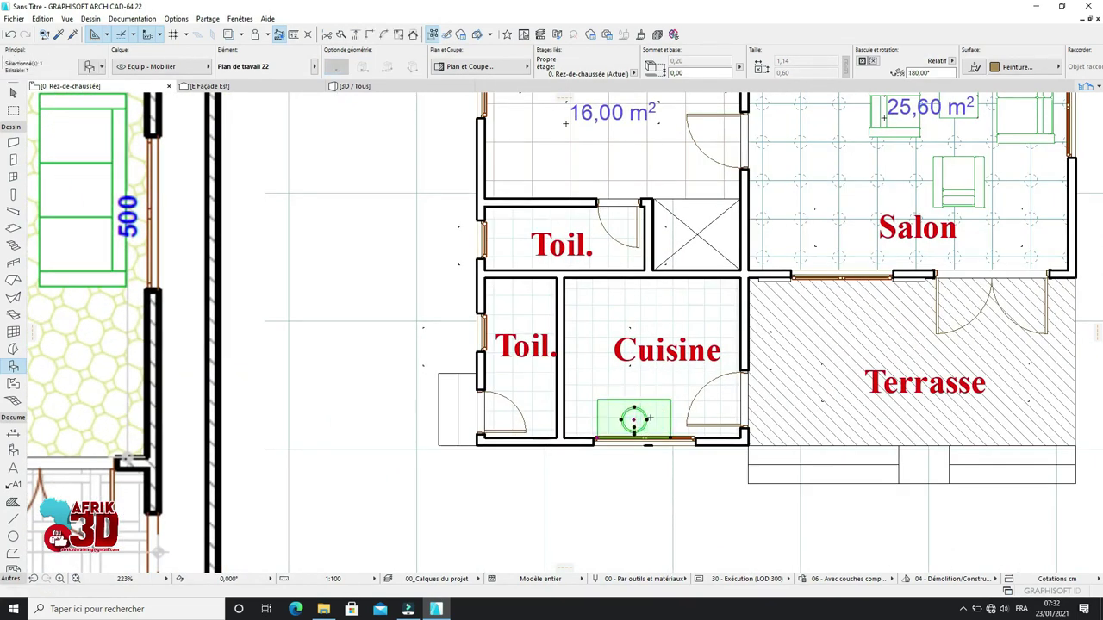
pyautogui.hotkey('ctrl', 'shift', 'd')
pyautogui.click(634, 420)
pyautogui.click(611, 358)
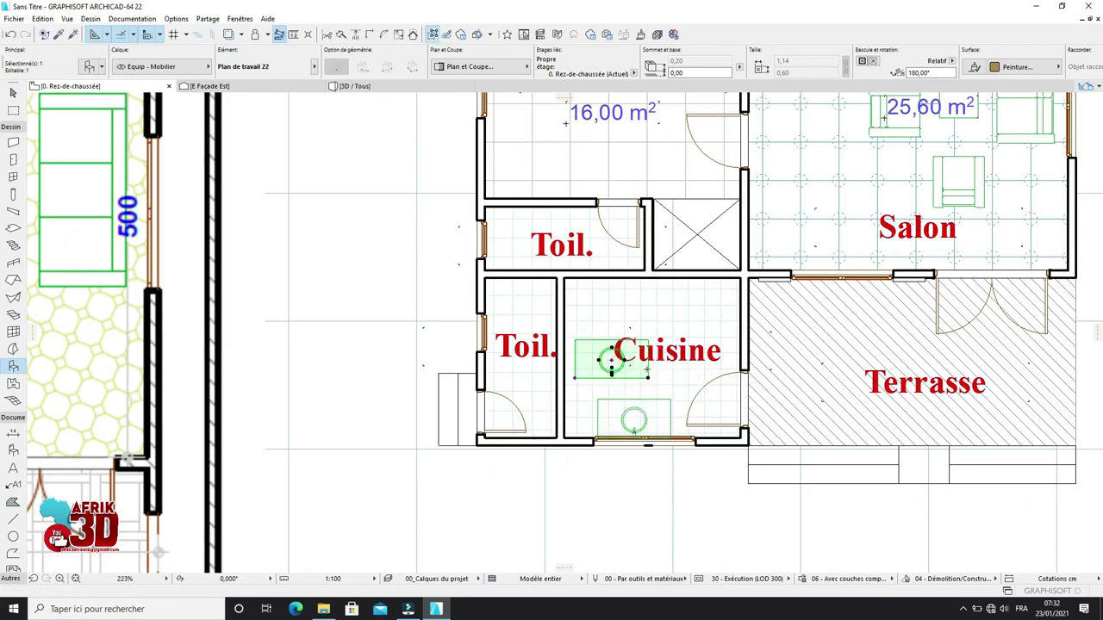
# Step: Rotate the copied worktop 90° clockwise so that it runs parallel to the Cuisine's left wall
pyautogui.hotkey('ctrl', 'e')
pyautogui.click(624, 359)
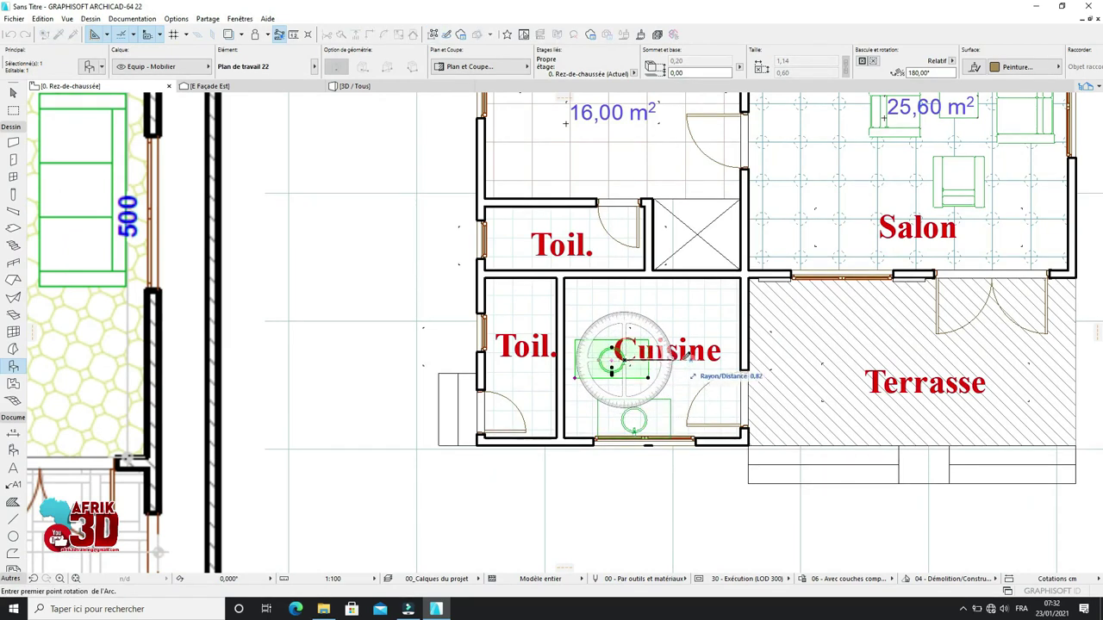
pyautogui.click(690, 362)
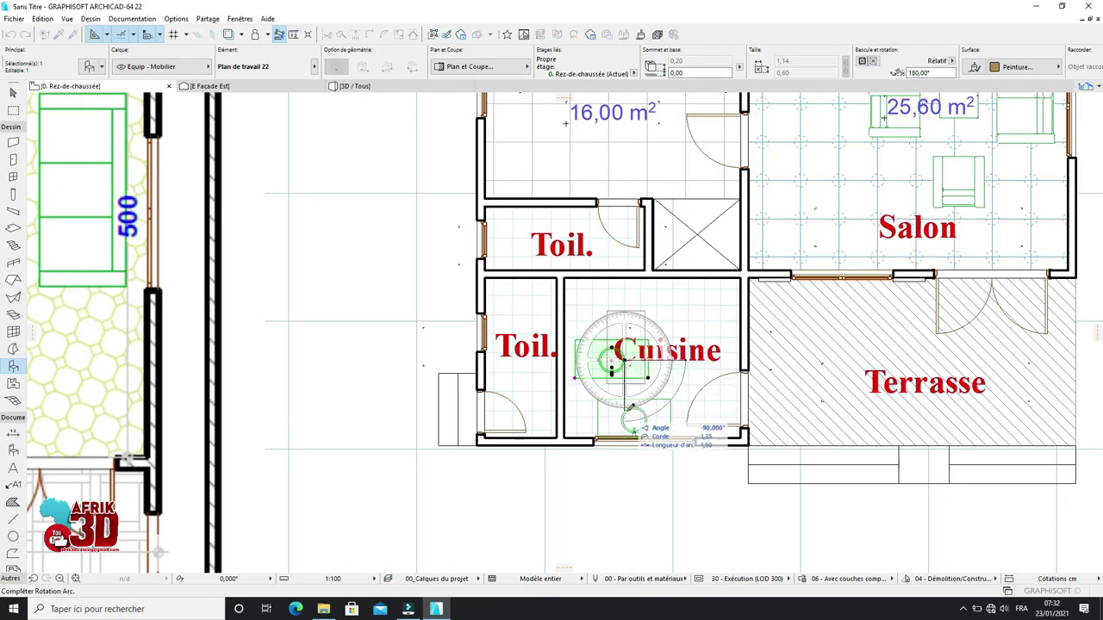
pyautogui.click(632, 406)
# Step: Move the rotated worktop against the left wall of the Cuisine and clear the selection
pyautogui.hotkey('ctrl', 'd')
pyautogui.click(623, 366)
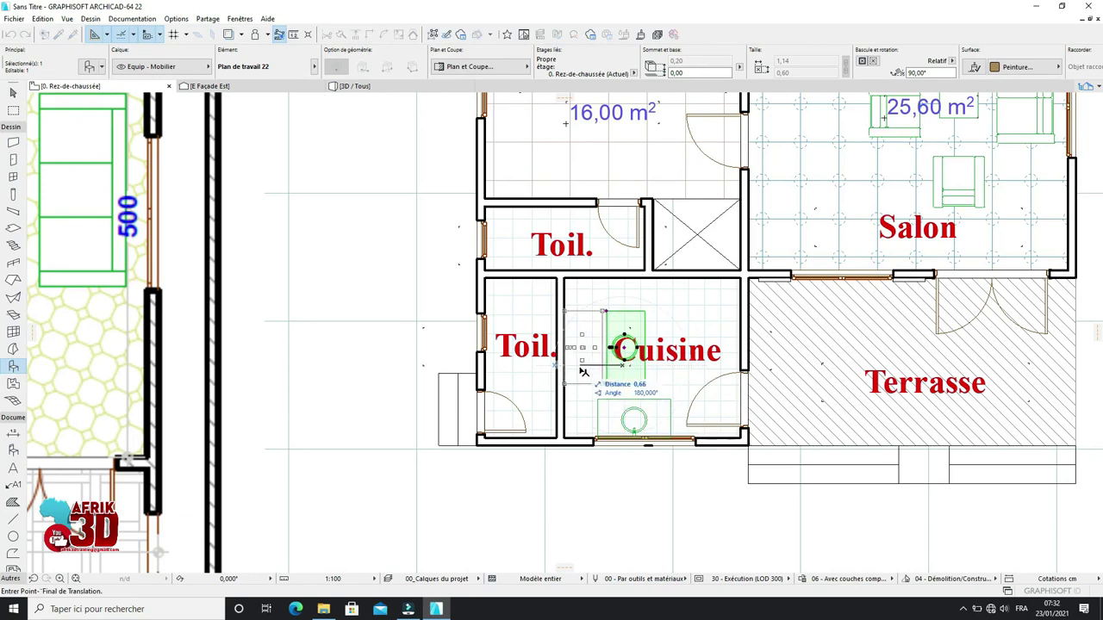
pyautogui.click(584, 370)
pyautogui.scroll(-5, 584, 371)
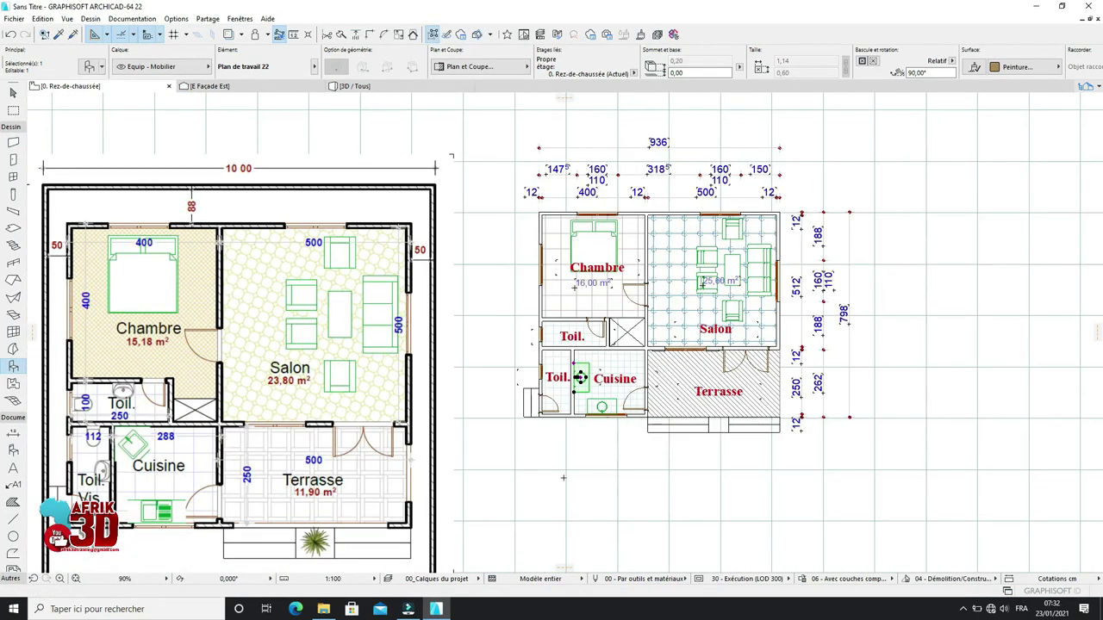
pyautogui.press('Escape')
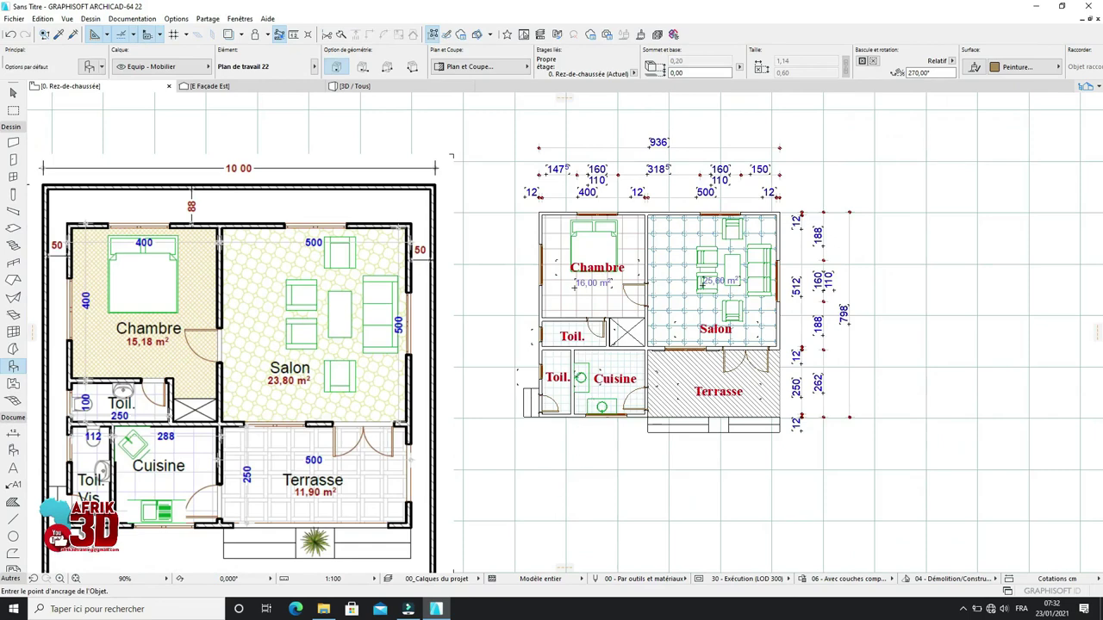
# Step: Compare the furnished plan with the reference plan to check which furniture and fixtures are missing
pyautogui.scroll(3, 561, 393)
pyautogui.scroll(-3, 561, 394)
pyautogui.scroll(1, 561, 394)
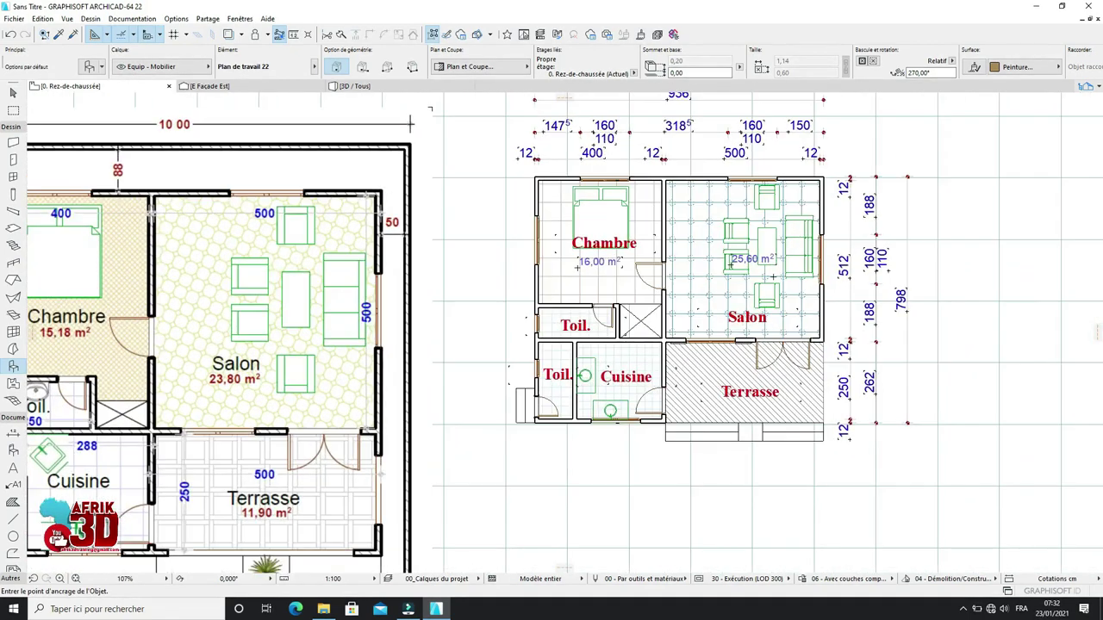
pyautogui.scroll(1, 773, 277)
pyautogui.scroll(-4, 658, 249)
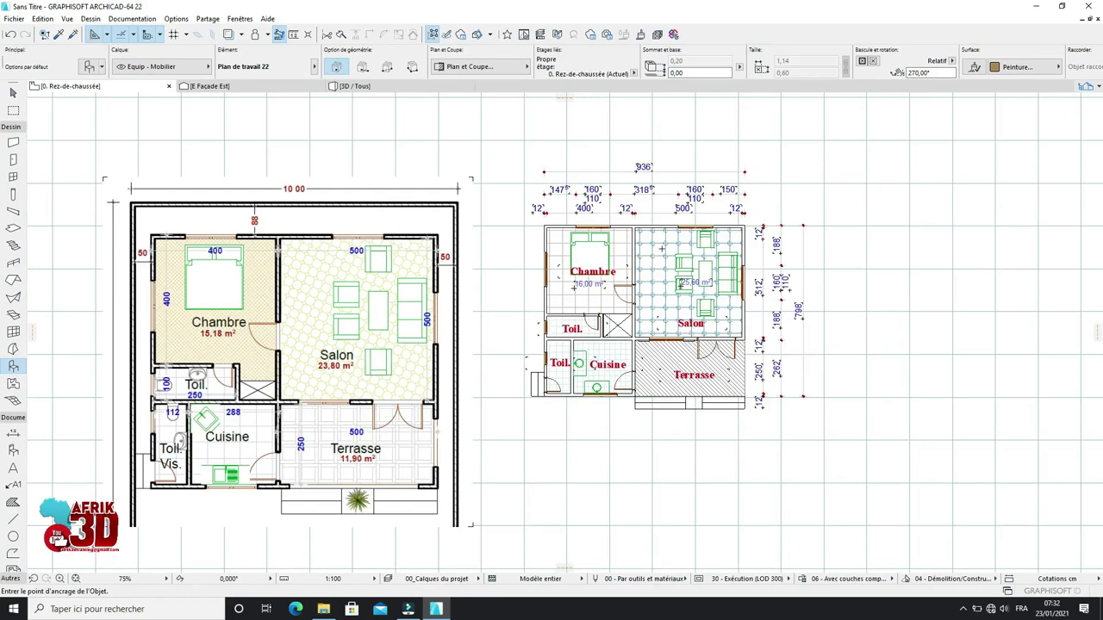
pyautogui.scroll(1, 615, 262)
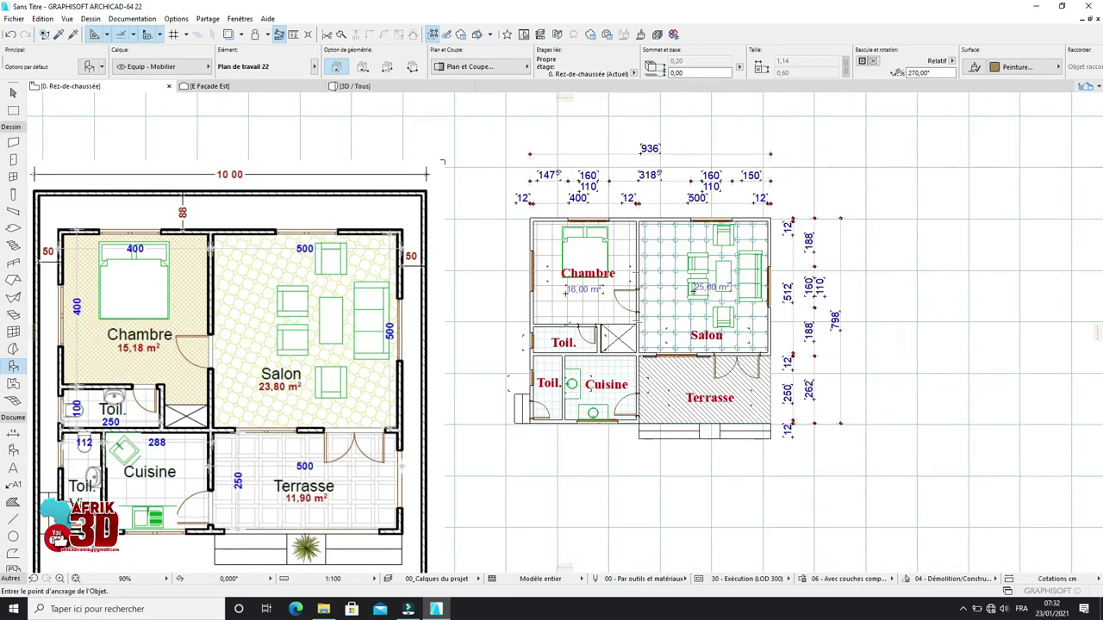
pyautogui.scroll(-2, 690, 181)
pyautogui.scroll(2, 522, 264)
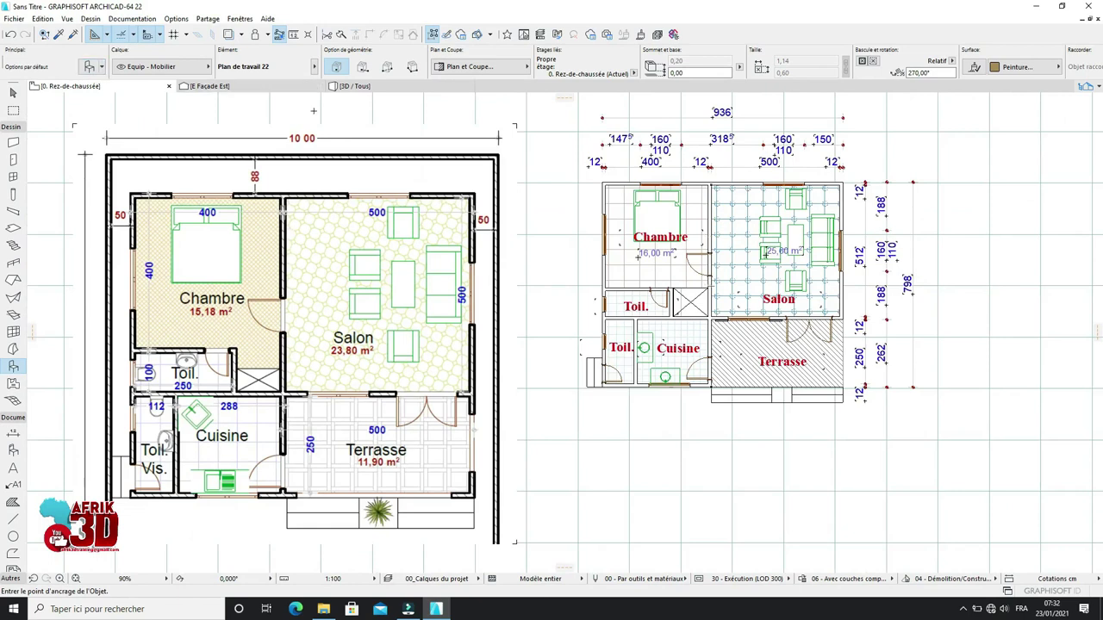
# Step: Open the default settings of the Object tool for choosing another library object
pyautogui.hotkey('ctrl', 't')
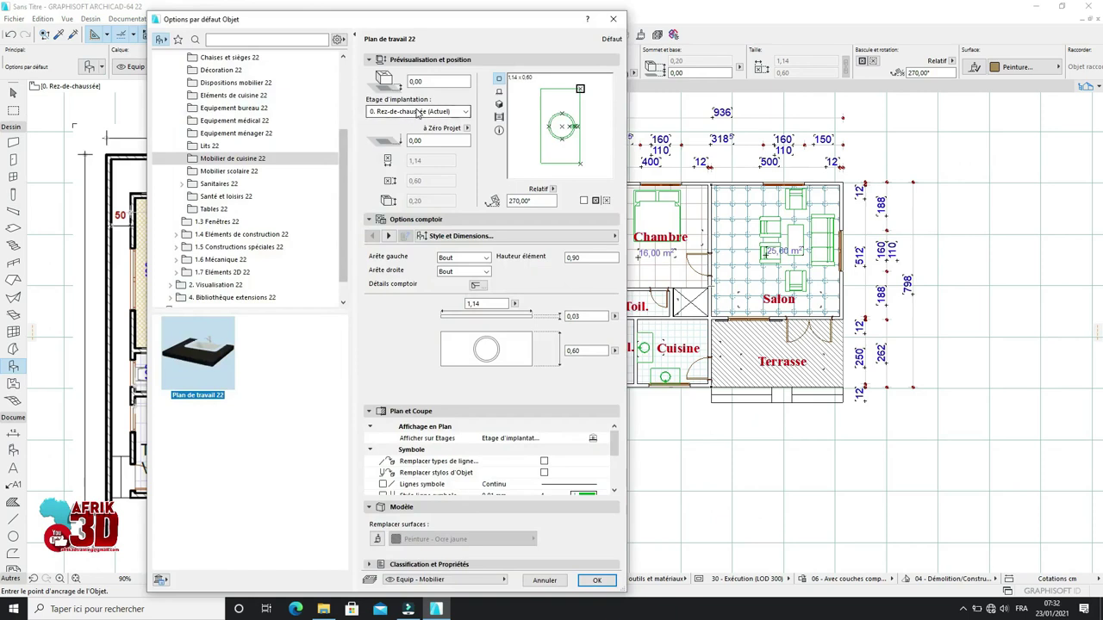
# Step: Choose the Symbole WC 22 object from the Symboles sanitaires 22 folder of 1.7 Eléments 2D 22
pyautogui.scroll(-1, 224, 211)
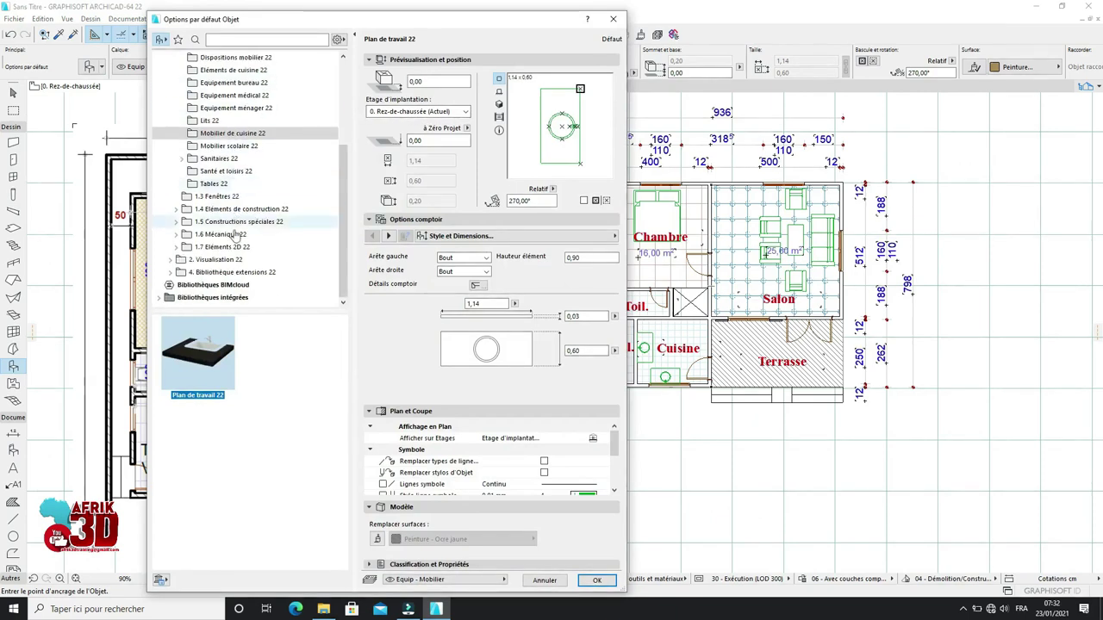
pyautogui.click(176, 248)
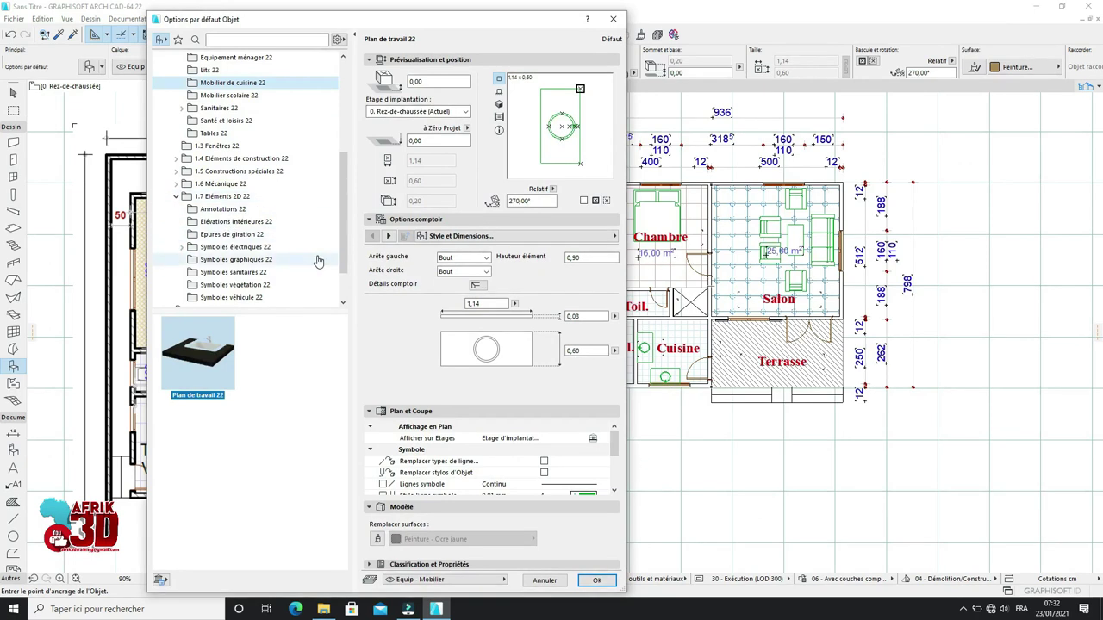
pyautogui.click(237, 272)
pyautogui.scroll(-3, 284, 431)
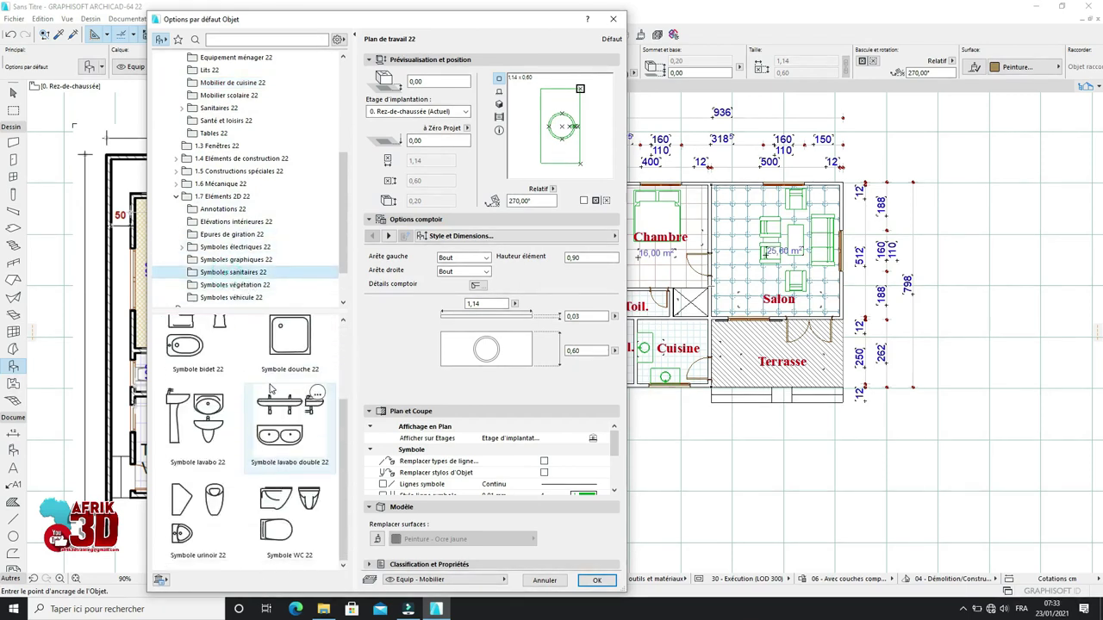
pyautogui.scroll(3, 276, 388)
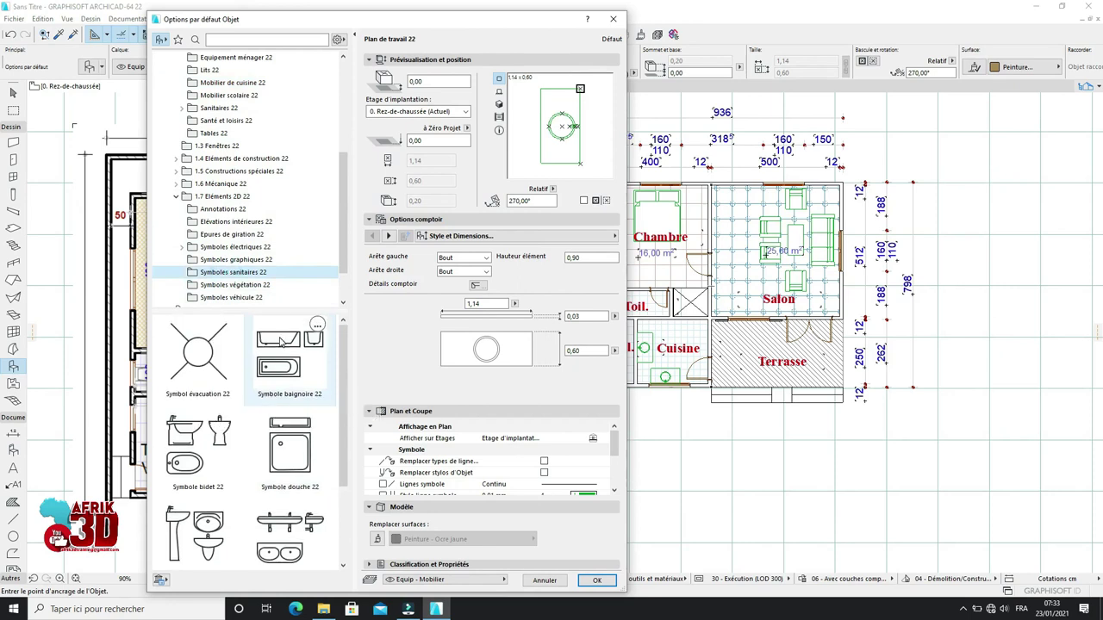
pyautogui.scroll(-1, 278, 431)
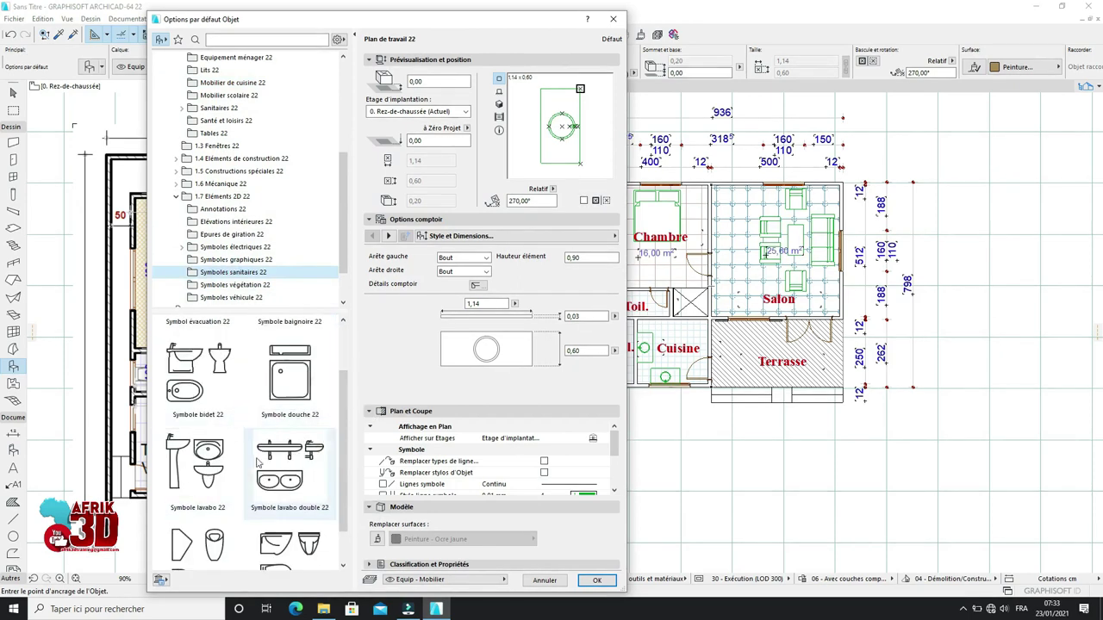
pyautogui.scroll(1, 274, 445)
pyautogui.scroll(-1, 291, 440)
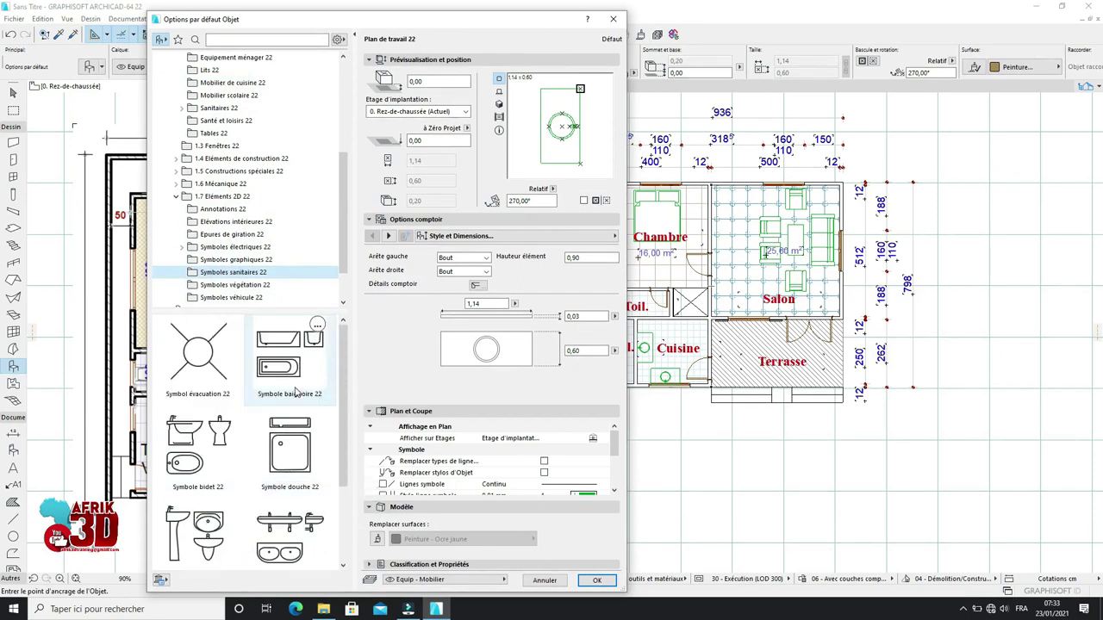
pyautogui.scroll(-1, 300, 470)
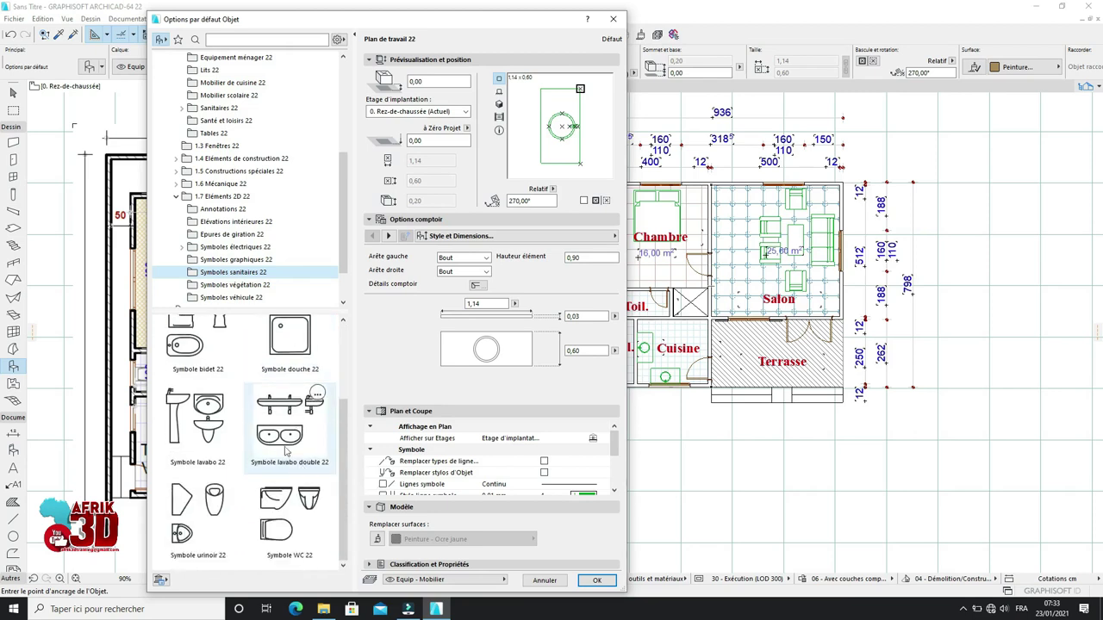
pyautogui.click(299, 510)
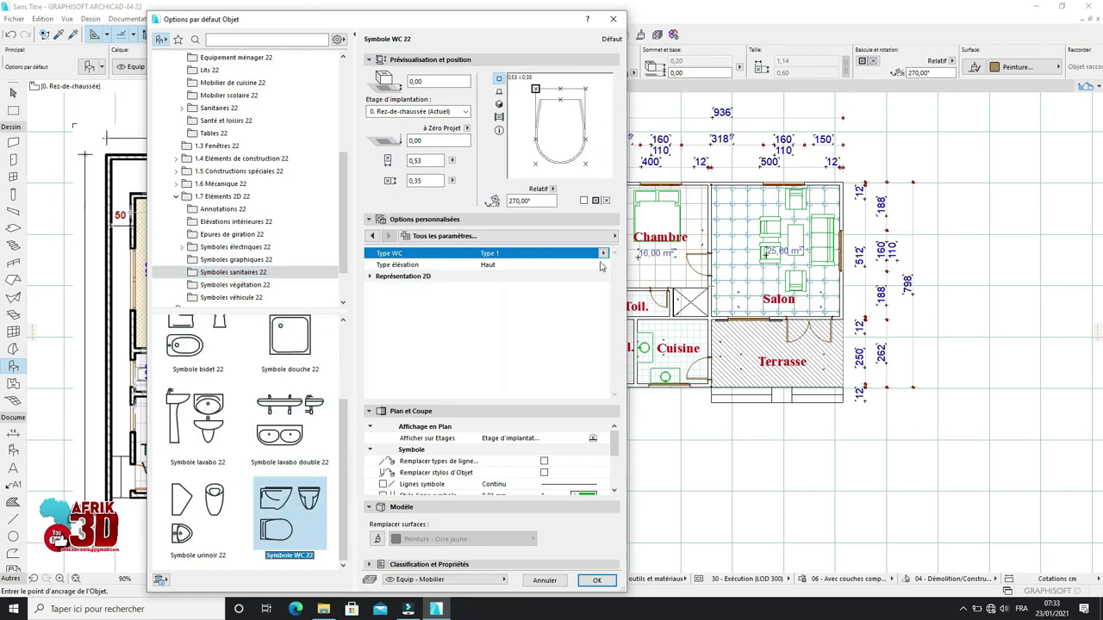
# Step: Set the WC symbol's rotation to 0° and accept the default object settings
pyautogui.click(596, 86)
pyautogui.click(595, 86)
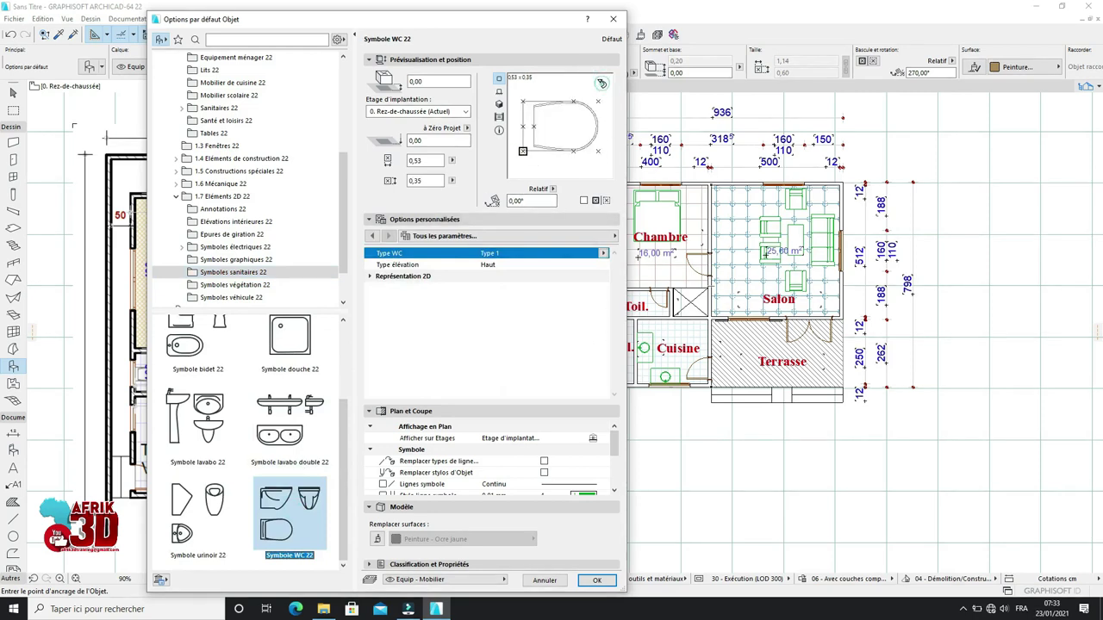
pyautogui.click(597, 581)
# Step: Place the WC symbol in the toilet below the Chambre and move it against the window wall
pyautogui.scroll(-2, 402, 356)
pyautogui.scroll(2, 338, 336)
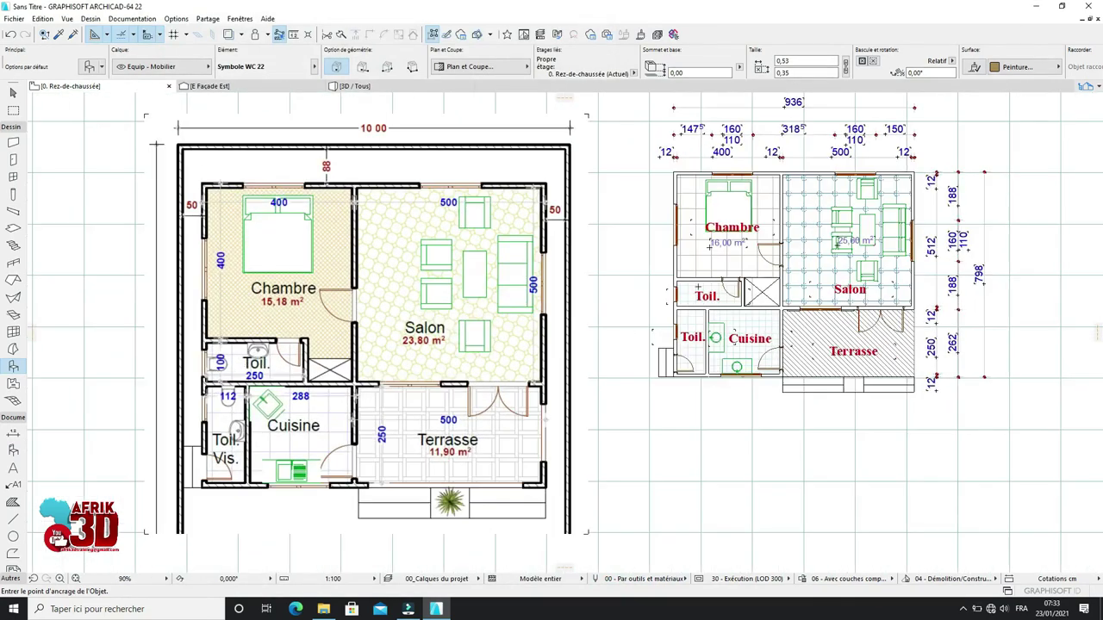
pyautogui.scroll(4, 699, 289)
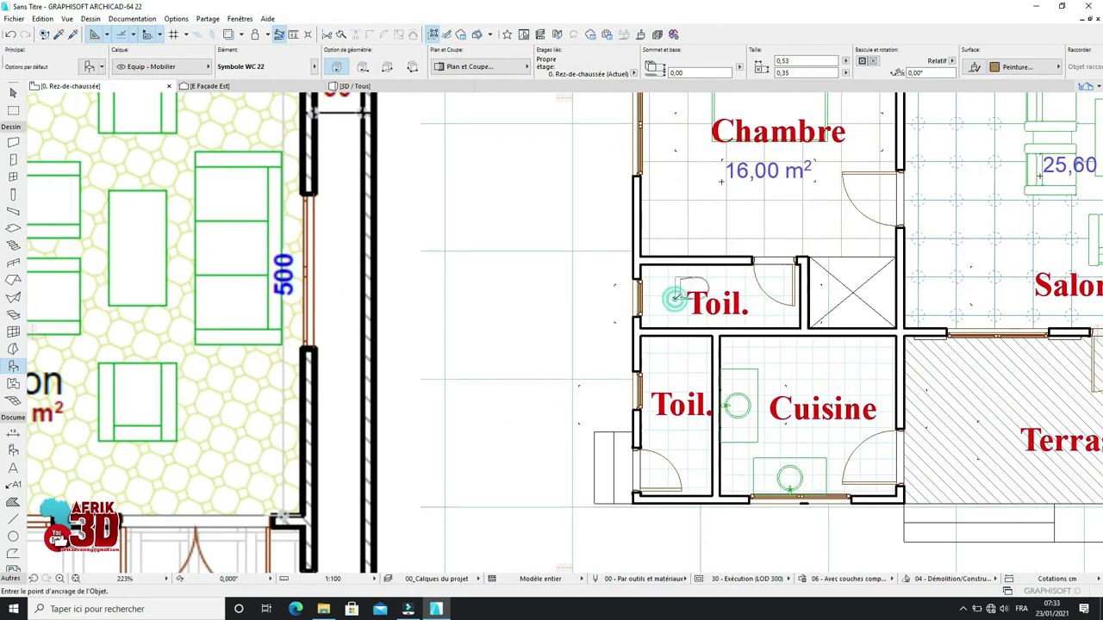
pyautogui.click(677, 290)
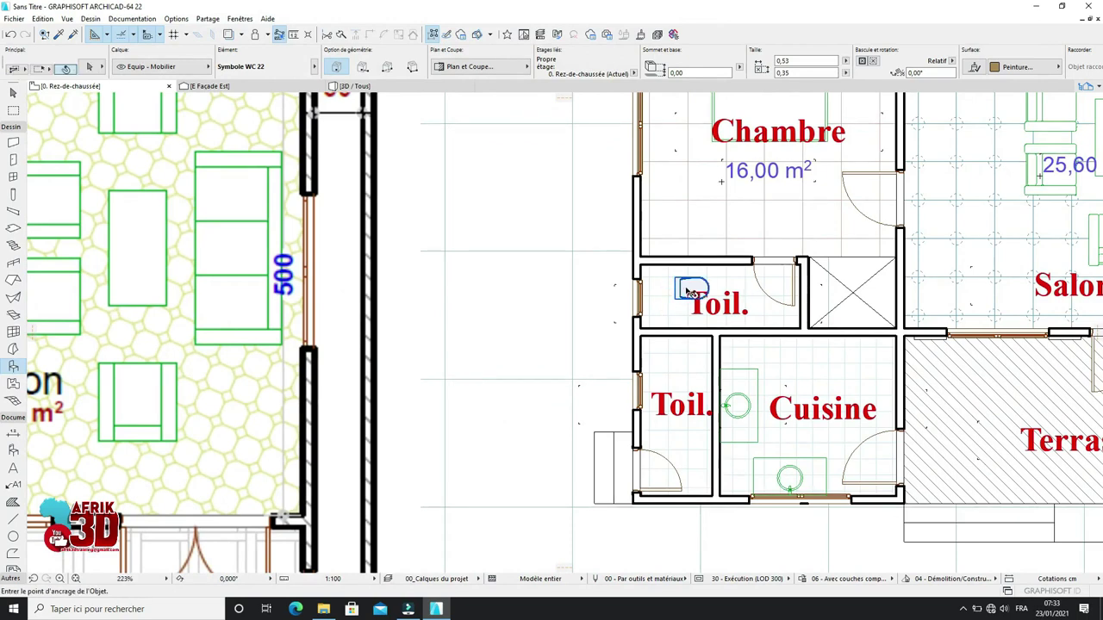
pyautogui.hotkey('ctrl', 'd')
pyautogui.click(677, 290)
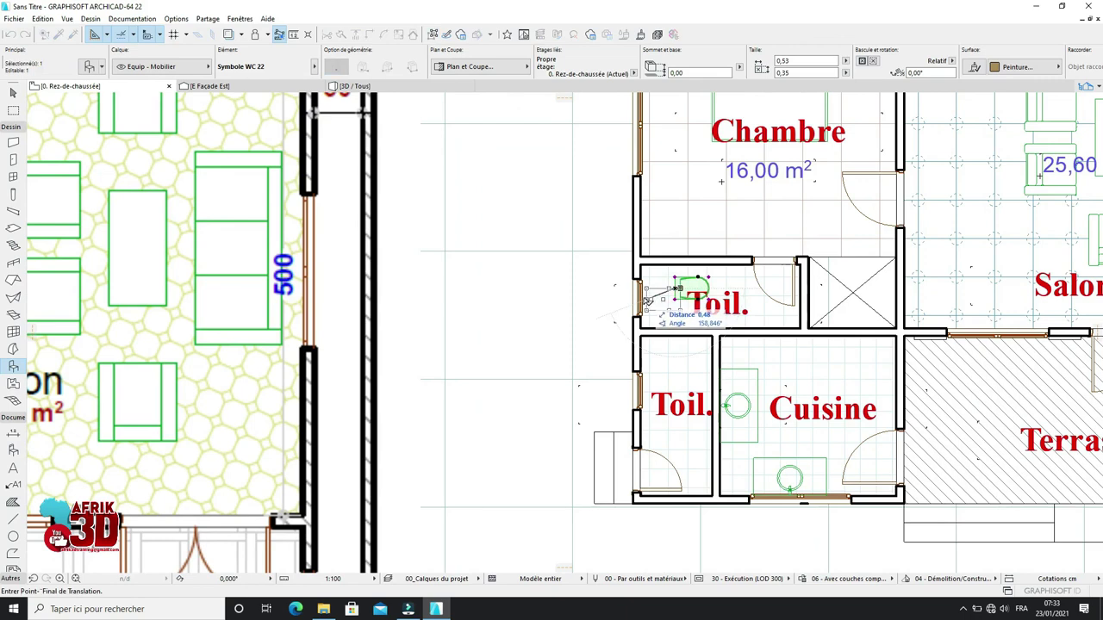
pyautogui.click(647, 298)
# Step: Move the WC about 0.04 m away from the wall so its back sits on the window frame's inner edge
pyautogui.scroll(3, 644, 299)
pyautogui.scroll(3, 645, 300)
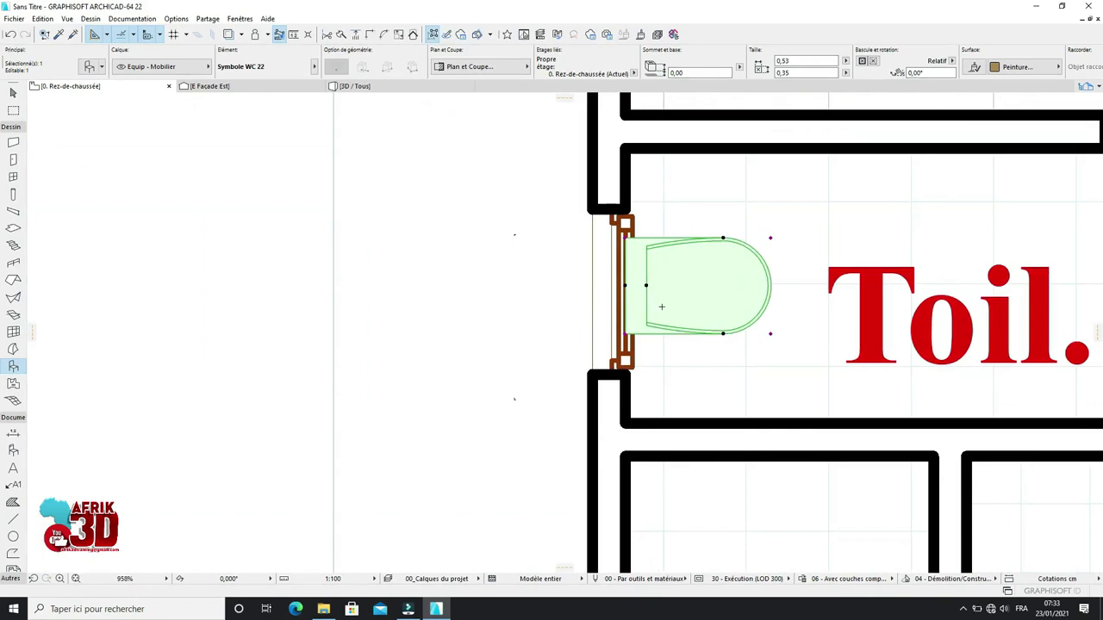
pyautogui.scroll(2, 661, 306)
pyautogui.hotkey('ctrl', 'd')
pyautogui.click(609, 208)
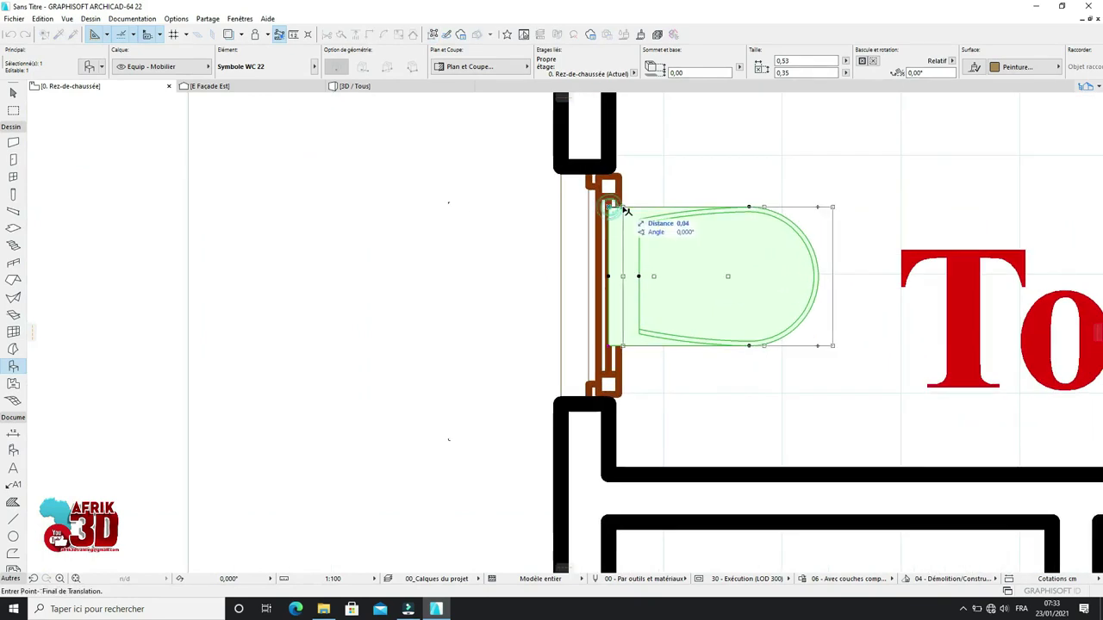
pyautogui.click(623, 209)
pyautogui.press('Escape')
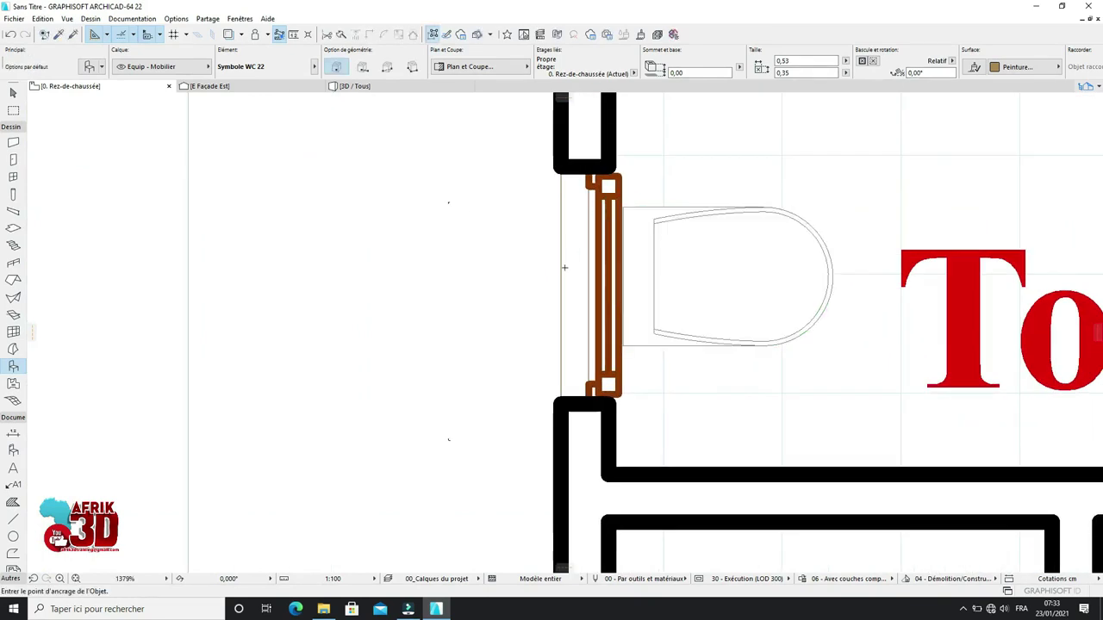
# Step: Set the default object to Symbole lavabo 22 from the Symboles sanitaires 22 folder
pyautogui.scroll(-8, 626, 284)
pyautogui.scroll(-3, 551, 328)
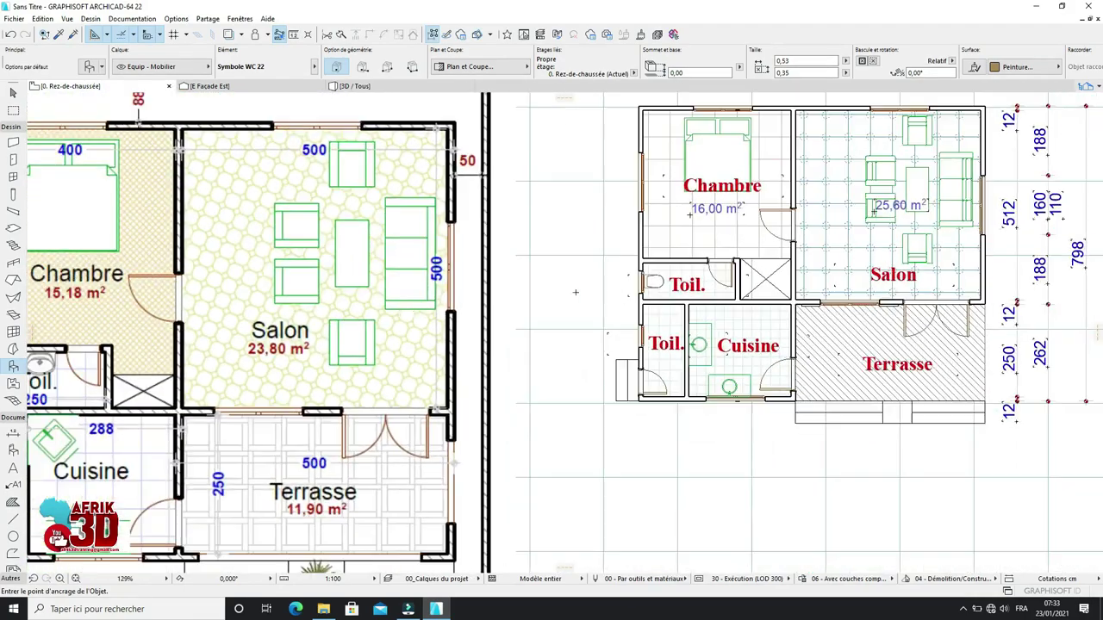
pyautogui.scroll(4, 551, 328)
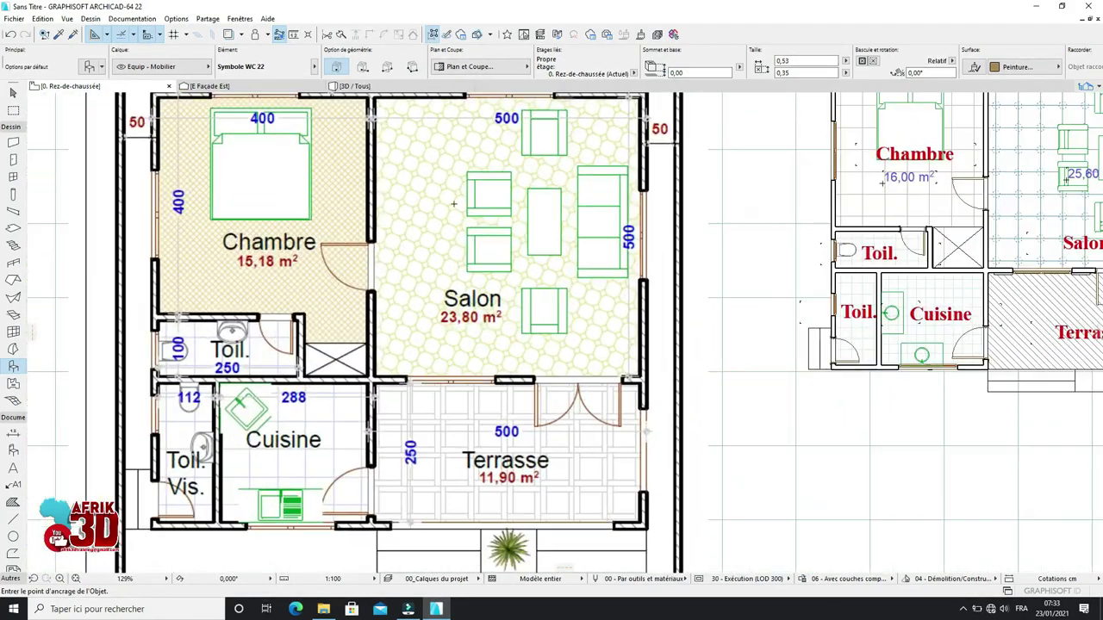
pyautogui.scroll(2, 1094, 196)
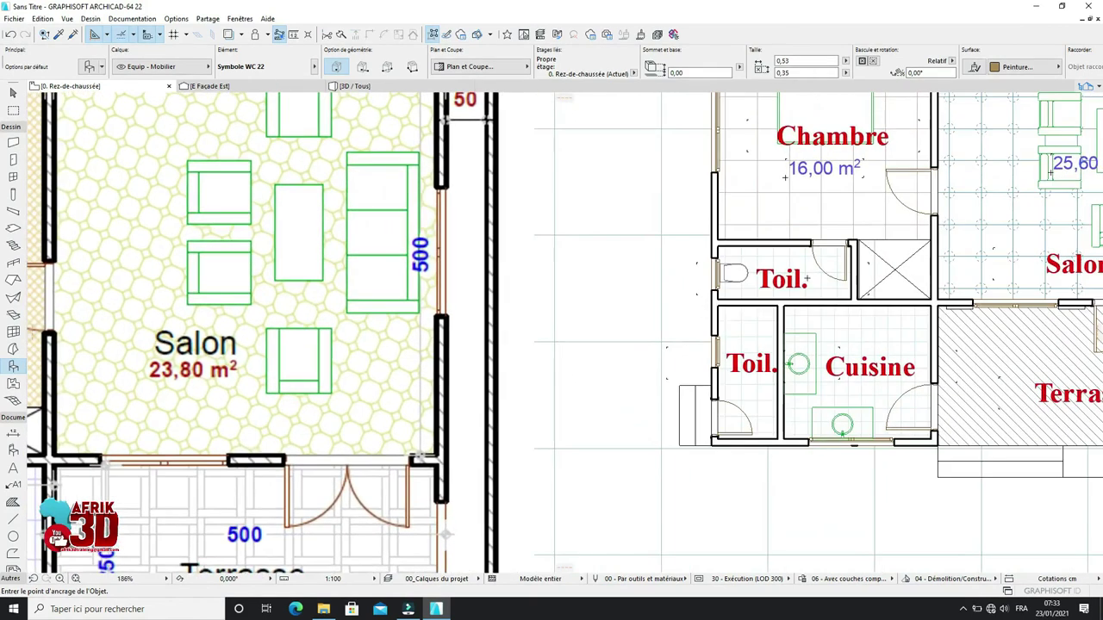
pyautogui.click(91, 69)
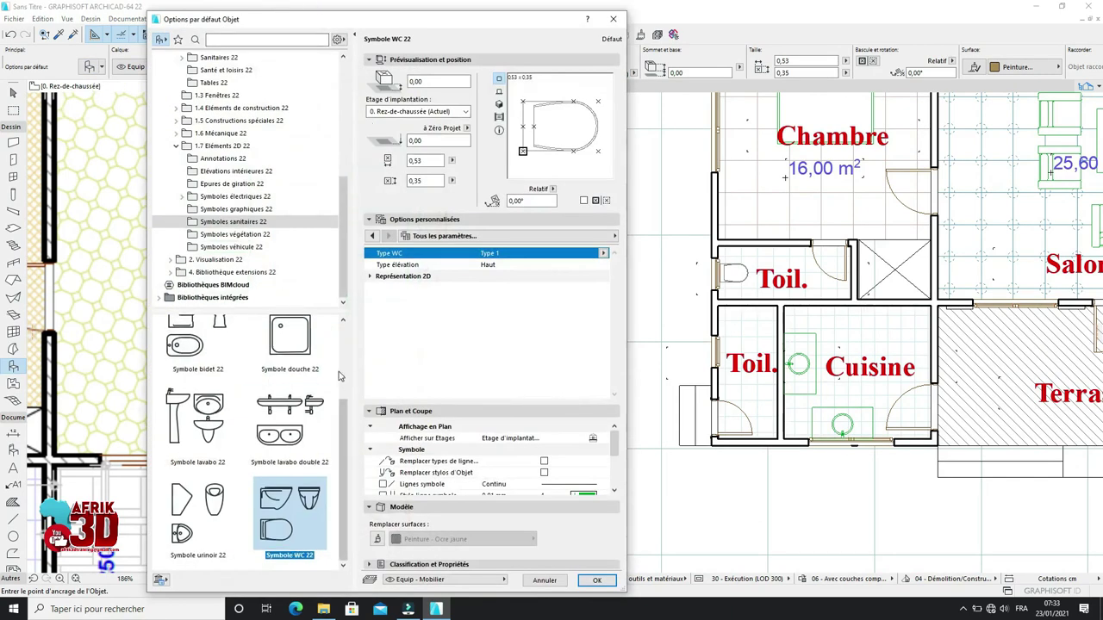
pyautogui.scroll(3, 283, 442)
pyautogui.scroll(-3, 288, 441)
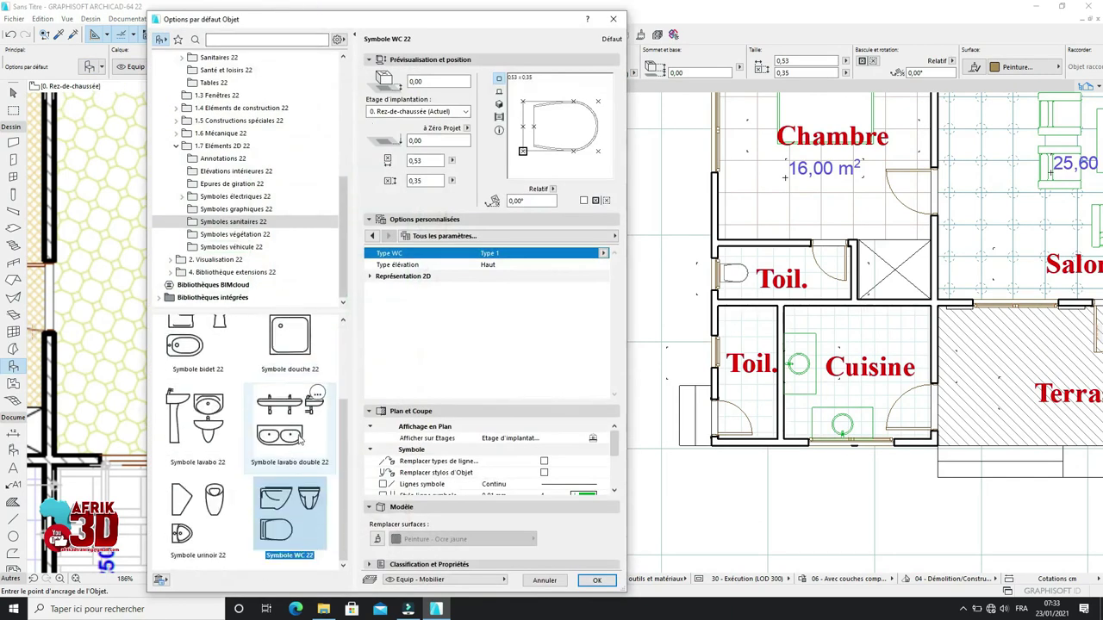
pyautogui.click(289, 422)
pyautogui.click(197, 422)
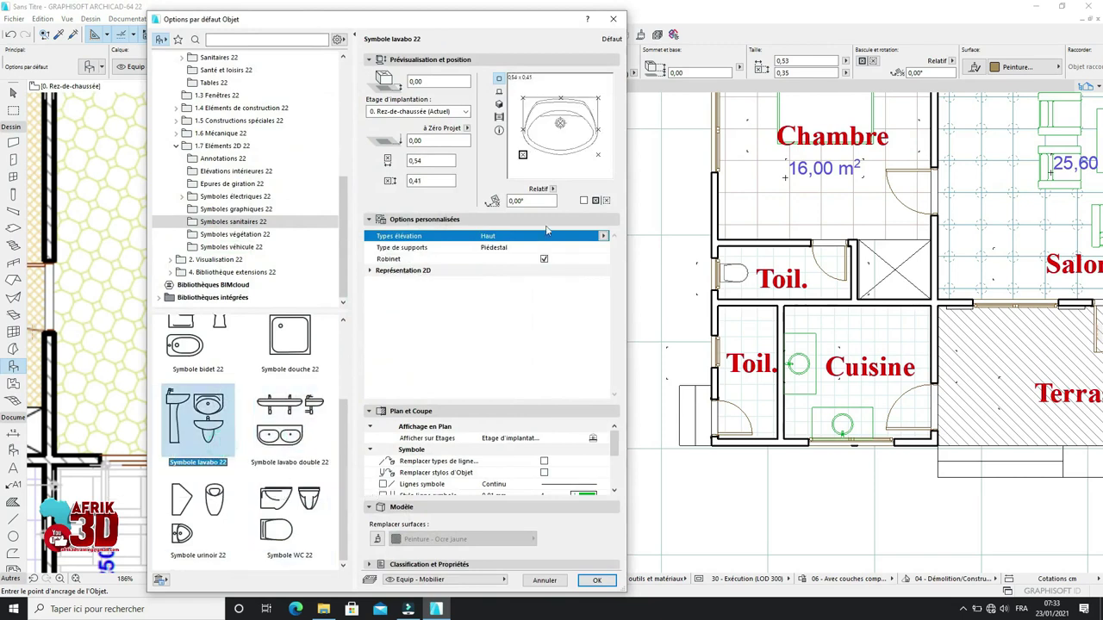
pyautogui.click(597, 580)
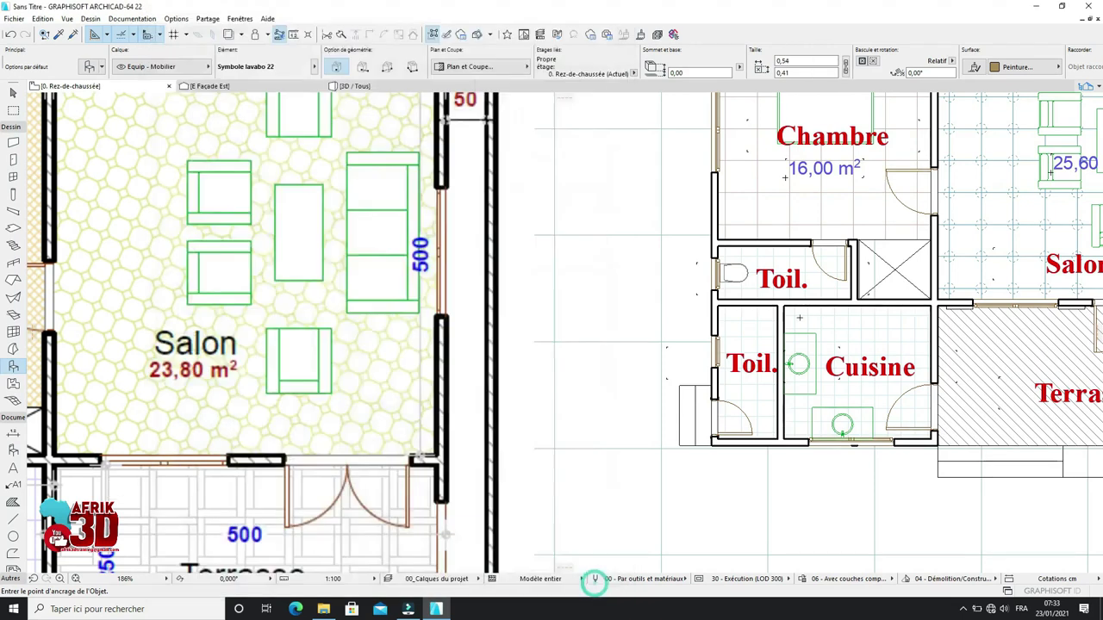
# Step: Place the washbasin in the toilet below the Chambre and move its back edge onto the upper wall's inner face
pyautogui.scroll(3, 826, 292)
pyautogui.scroll(2, 769, 249)
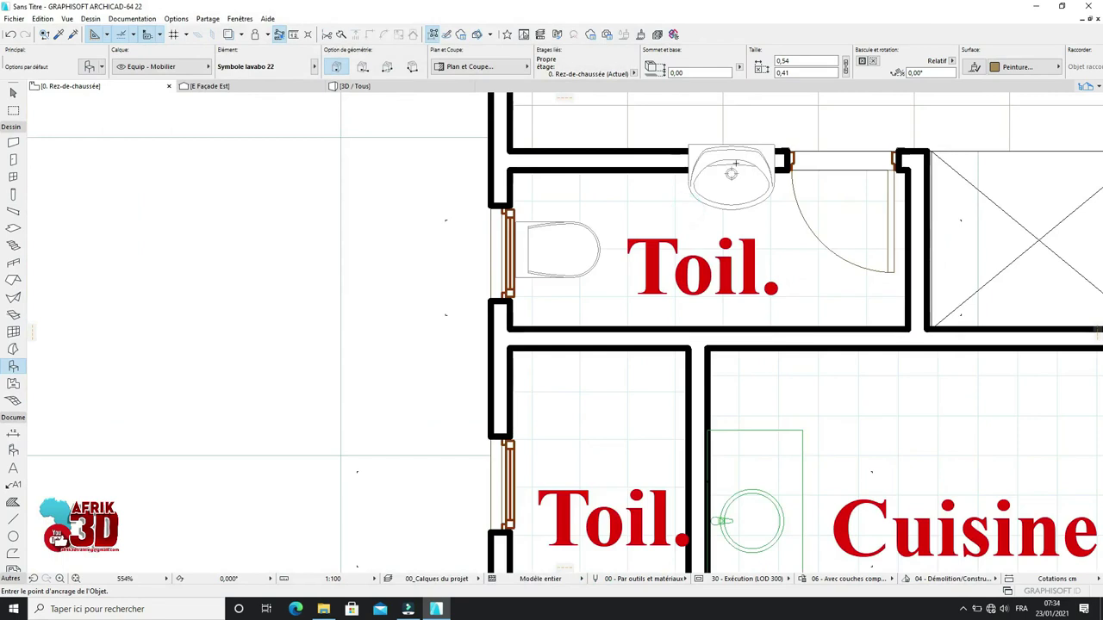
pyautogui.click(746, 155)
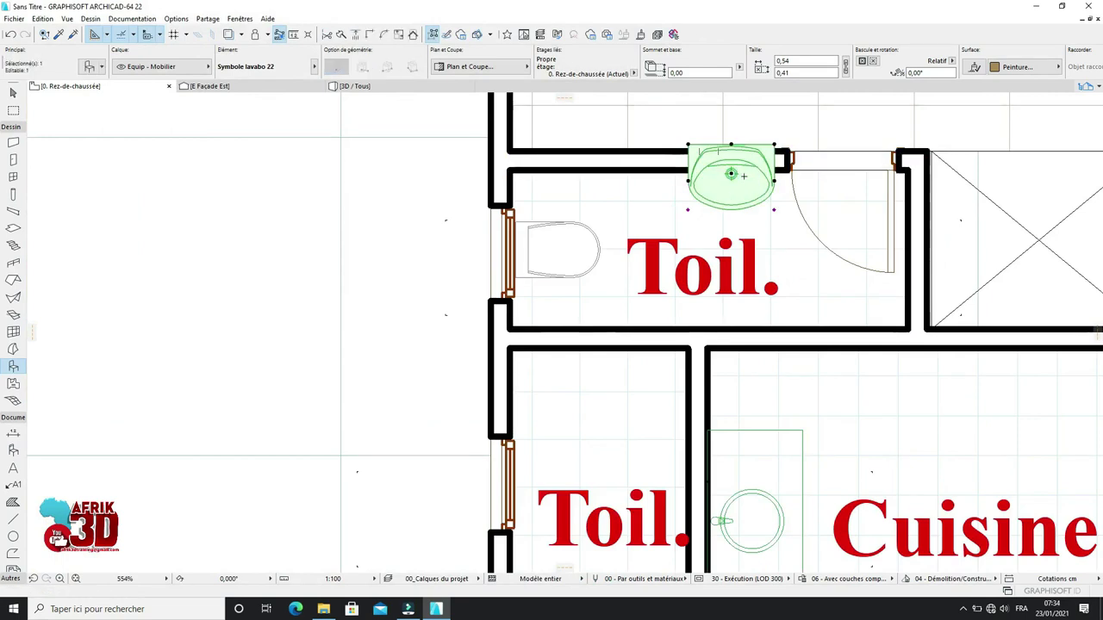
pyautogui.hotkey('ctrl', 'd')
pyautogui.click(734, 148)
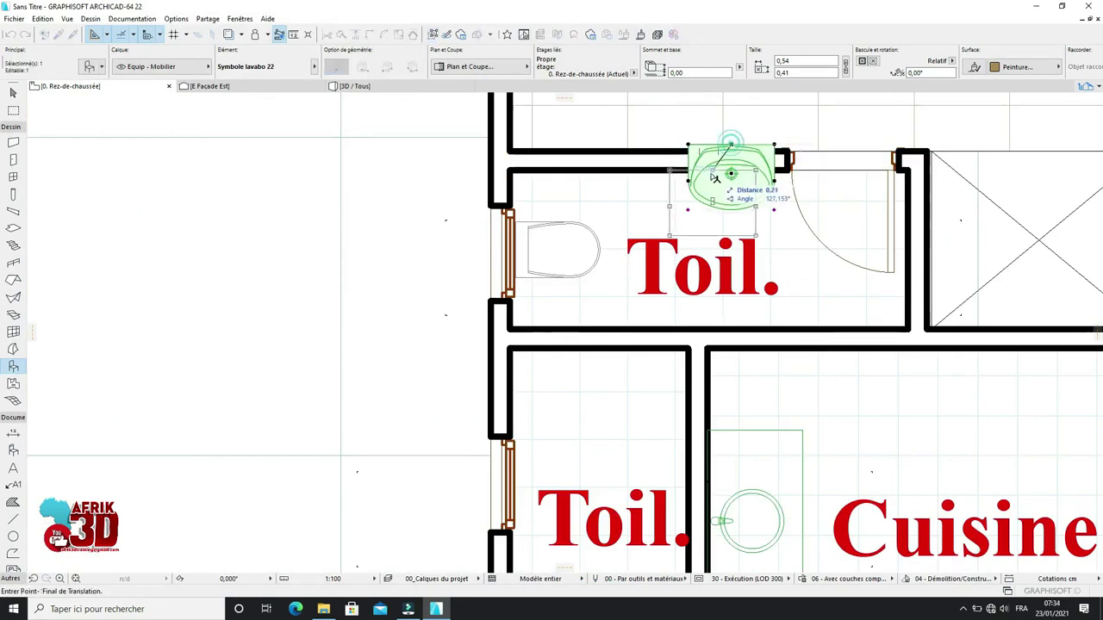
pyautogui.click(703, 171)
# Step: Mirror a copy of the WC into the toilet beside the Cuisine, using that room's upper wall face as the axis
pyautogui.scroll(-3, 703, 170)
pyautogui.scroll(-5, 714, 397)
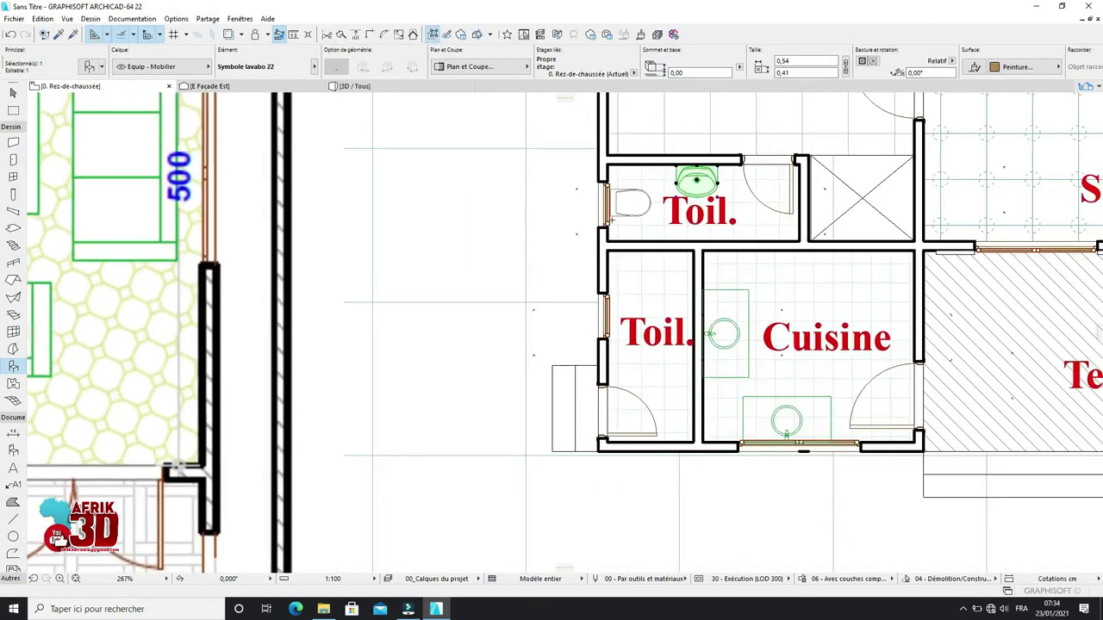
pyautogui.scroll(-3, 743, 418)
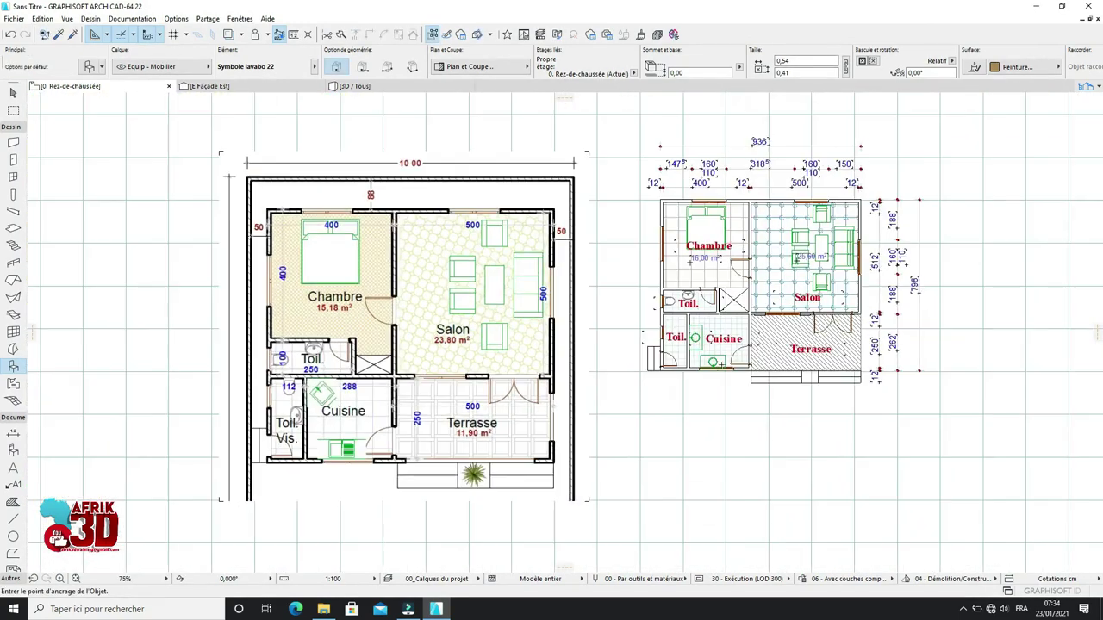
pyautogui.scroll(6, 665, 321)
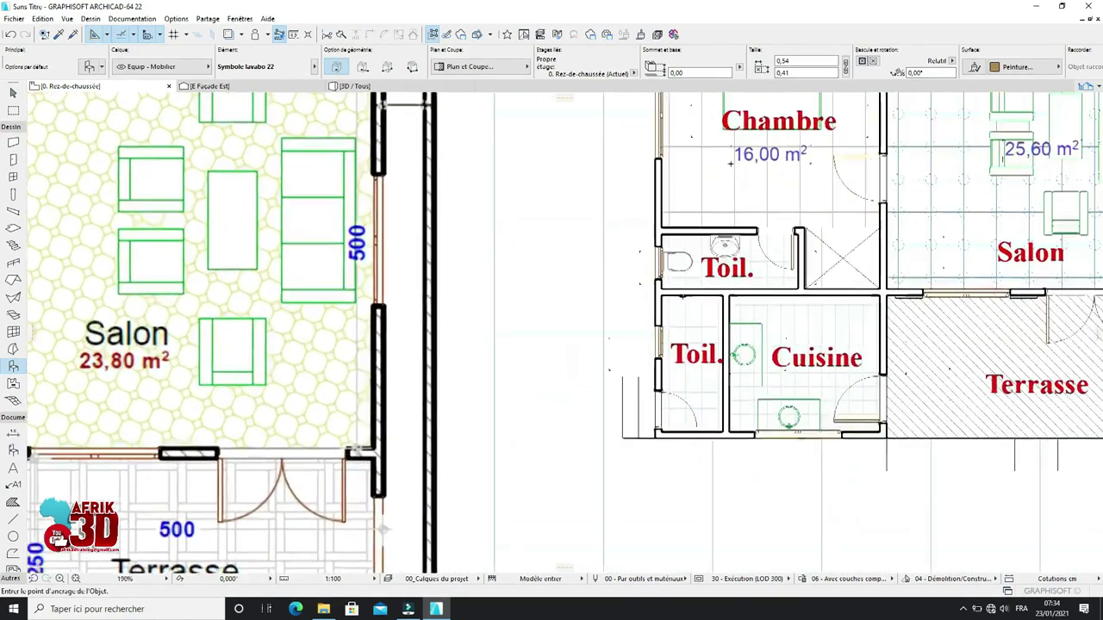
pyautogui.click(679, 257)
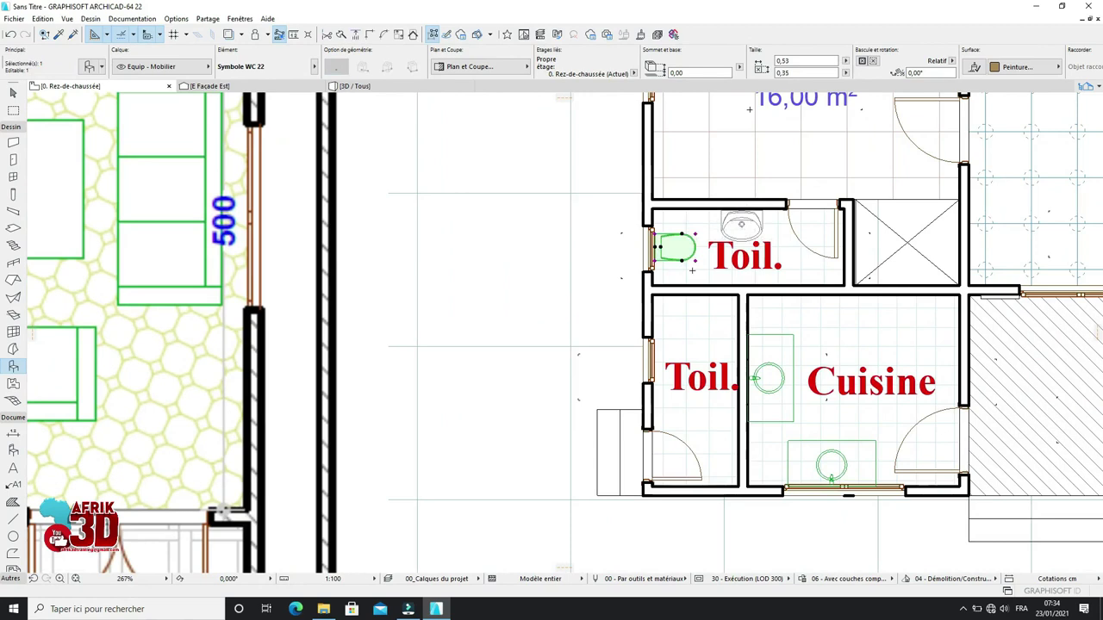
pyautogui.hotkey('ctrl', 'alt', 'm')
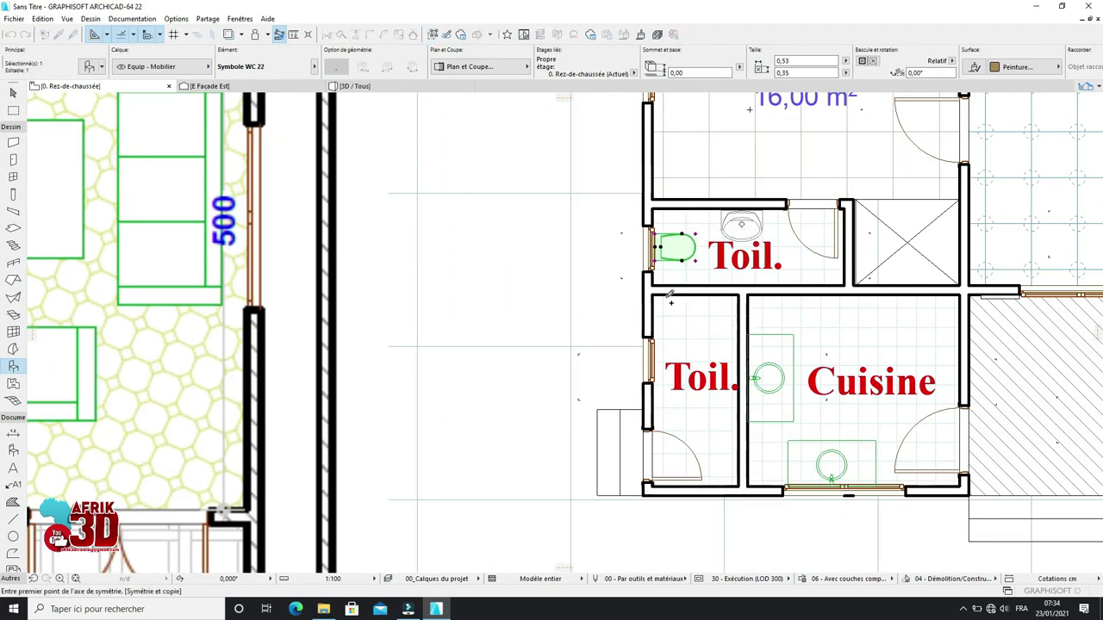
pyautogui.click(676, 295)
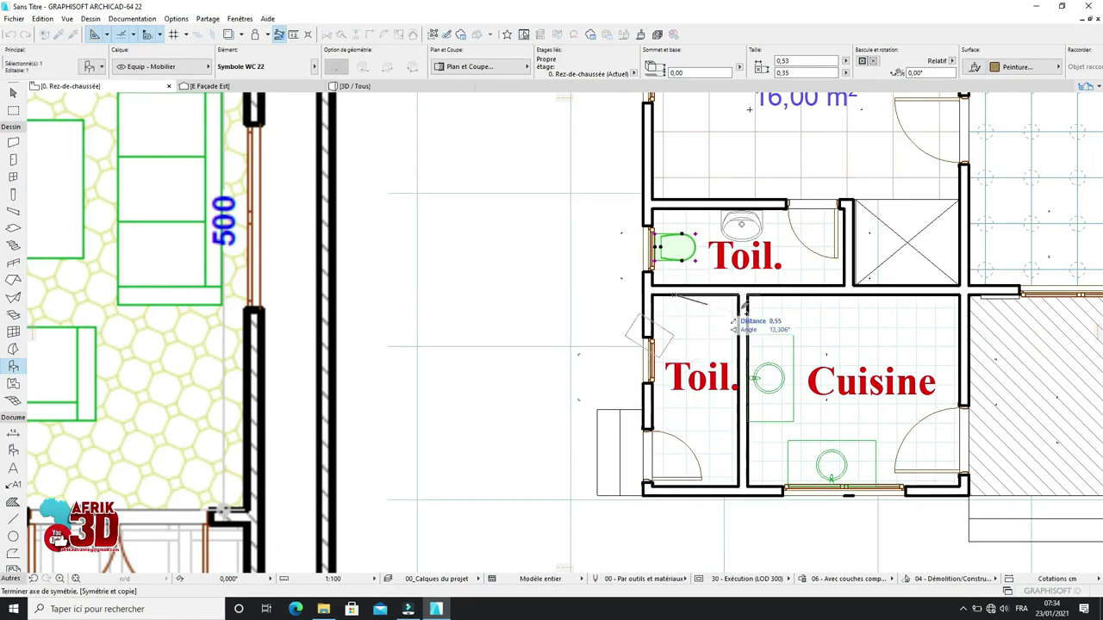
pyautogui.click(730, 296)
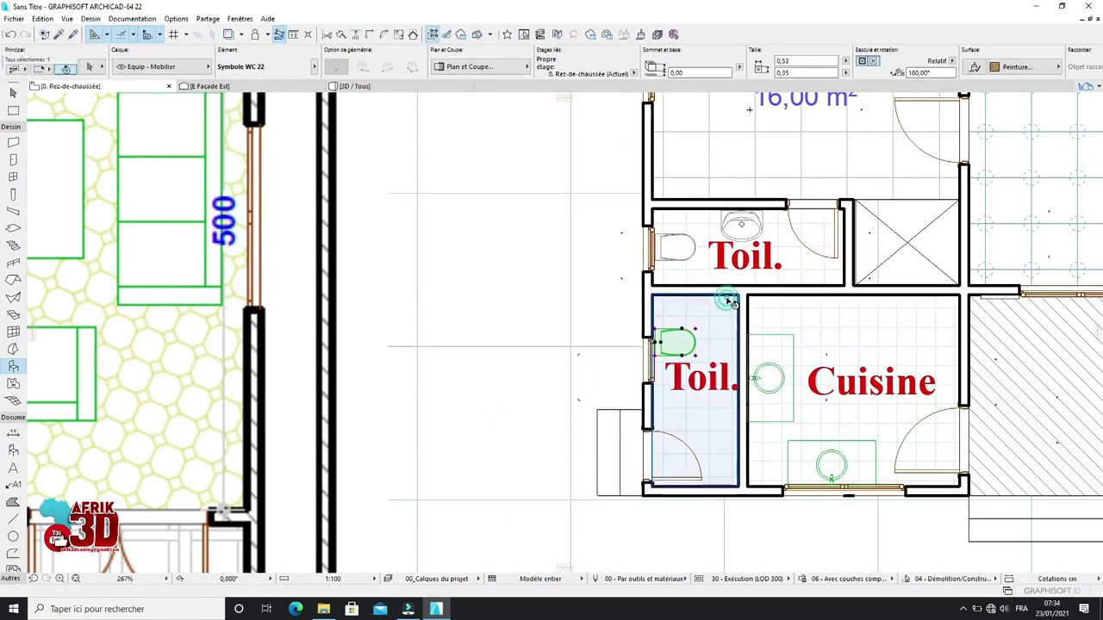
pyautogui.scroll(1, 730, 342)
pyautogui.scroll(-2, 728, 349)
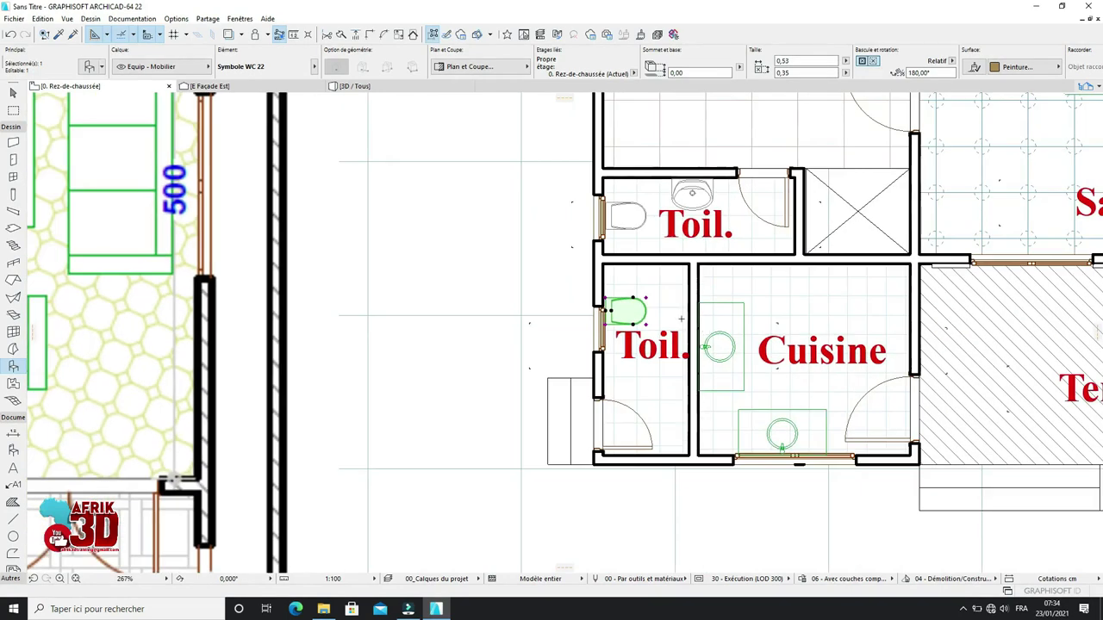
pyautogui.scroll(2, 693, 275)
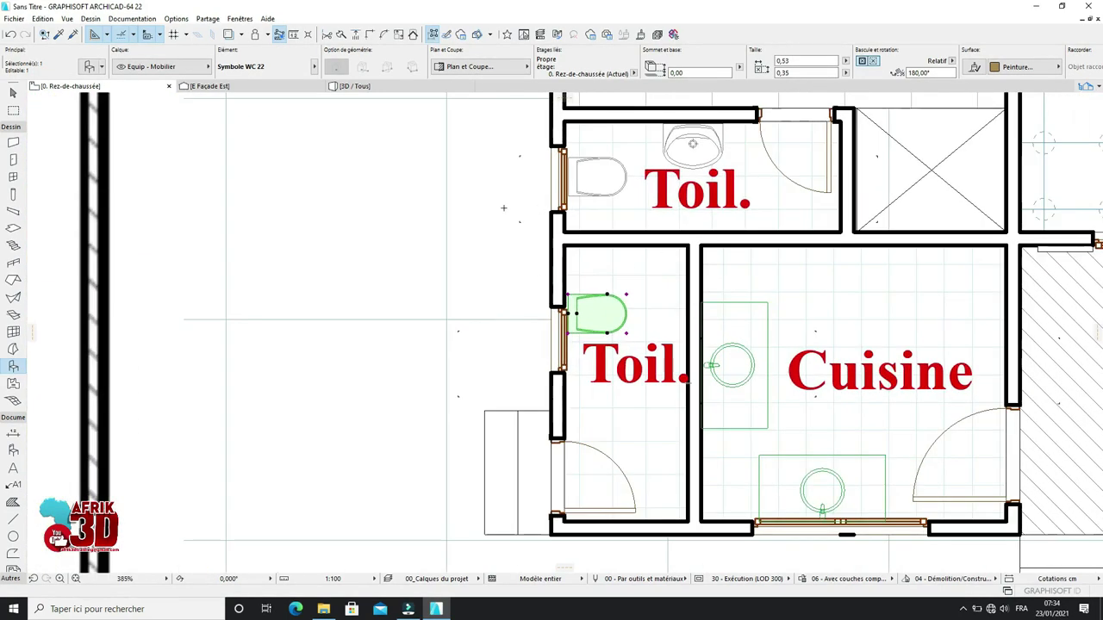
# Step: Copy the washbasin from the upper toilet into the upper inner corner of the toilet beside the Cuisine, against the shared wall
pyautogui.press('Escape')
pyautogui.click(678, 144)
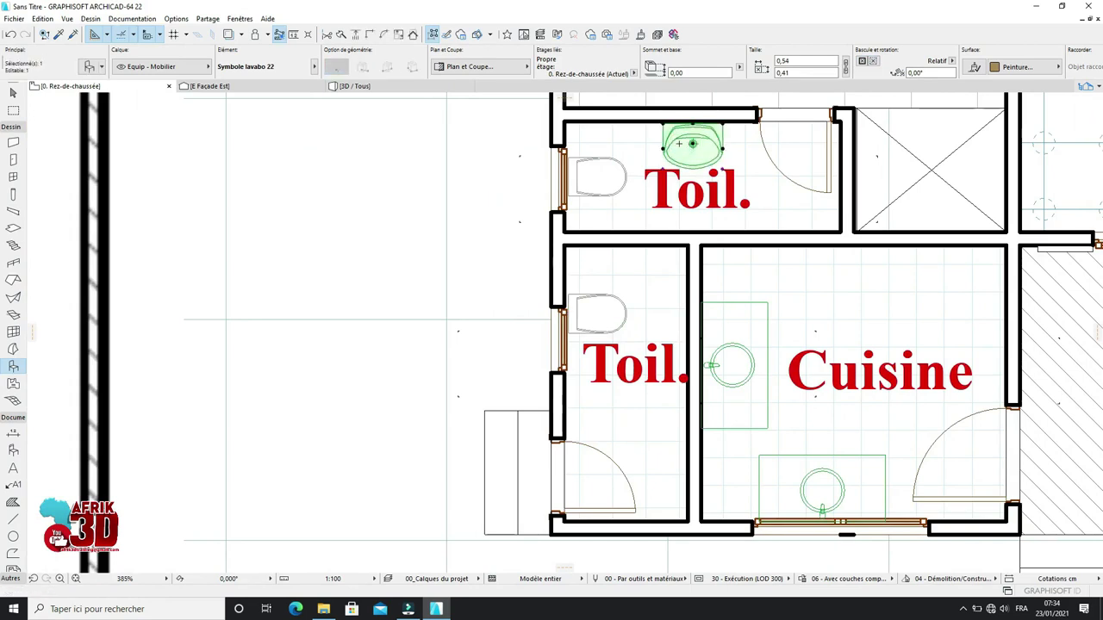
pyautogui.hotkey('ctrl', 'shift', 'd')
pyautogui.click(690, 144)
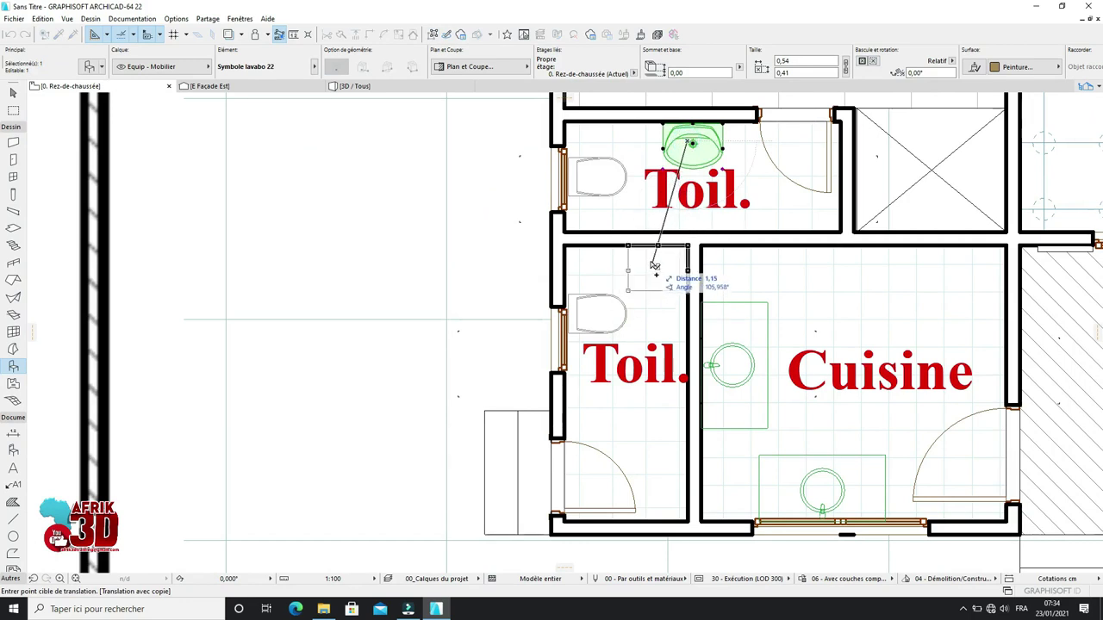
pyautogui.click(656, 265)
pyautogui.press('Escape')
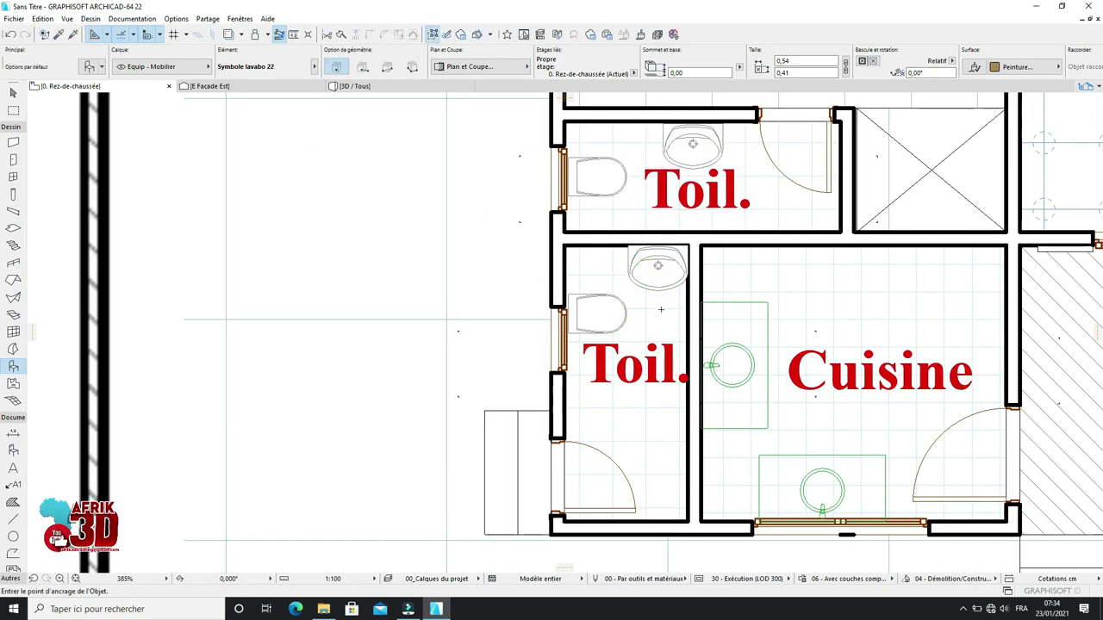
# Step: Move the WC in the toilet beside the Cuisine about 0.16 m down along the window wall
pyautogui.scroll(-2, 664, 298)
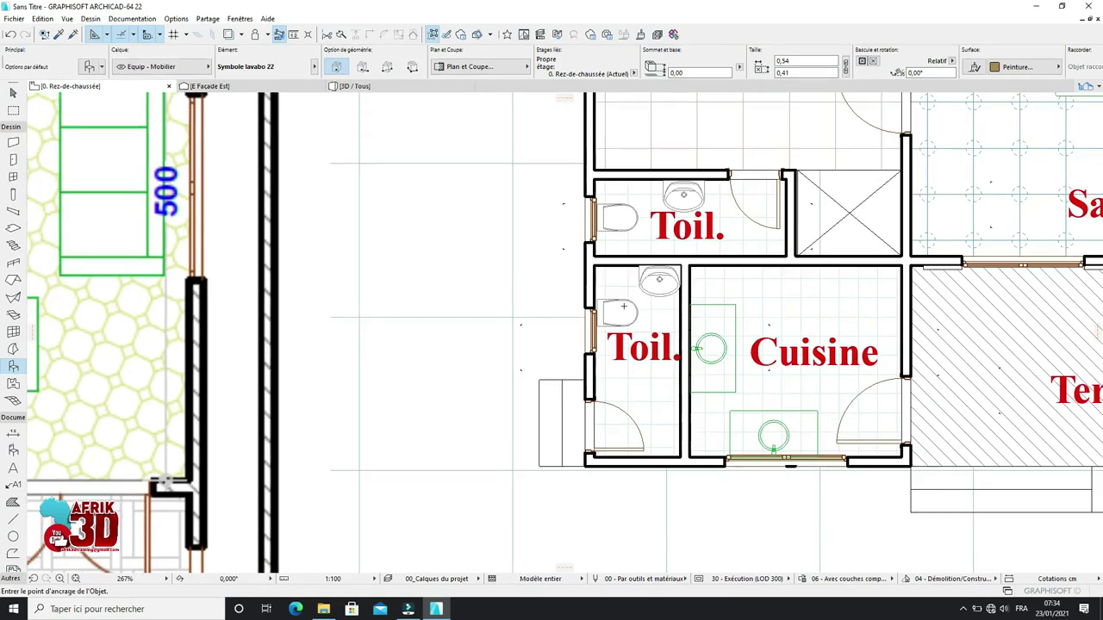
pyautogui.scroll(2, 623, 306)
pyautogui.click(609, 330)
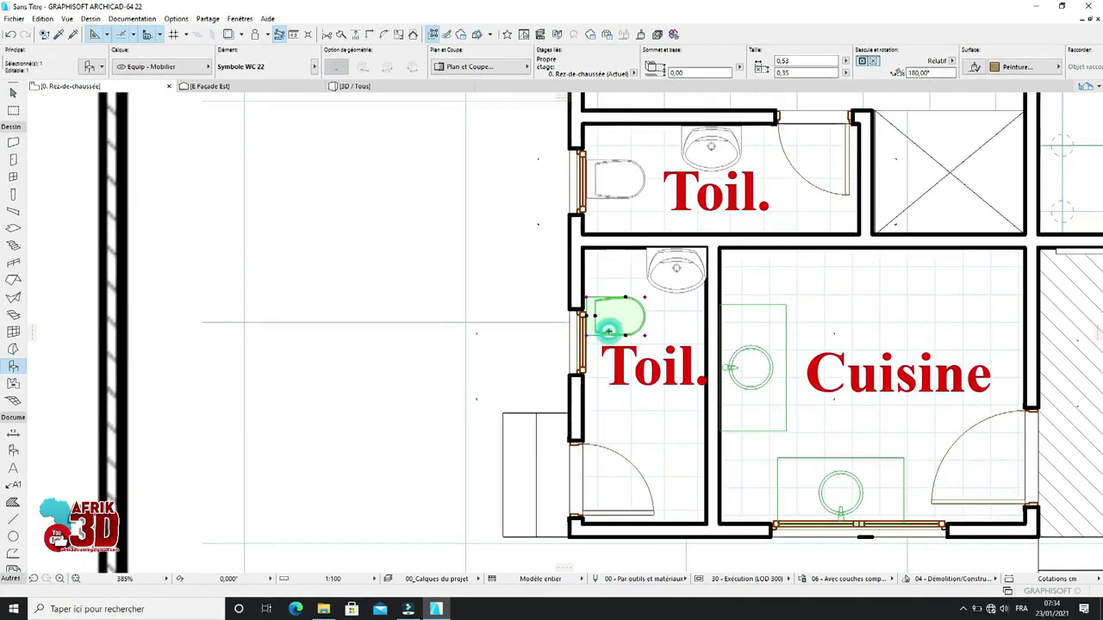
pyautogui.click(608, 330)
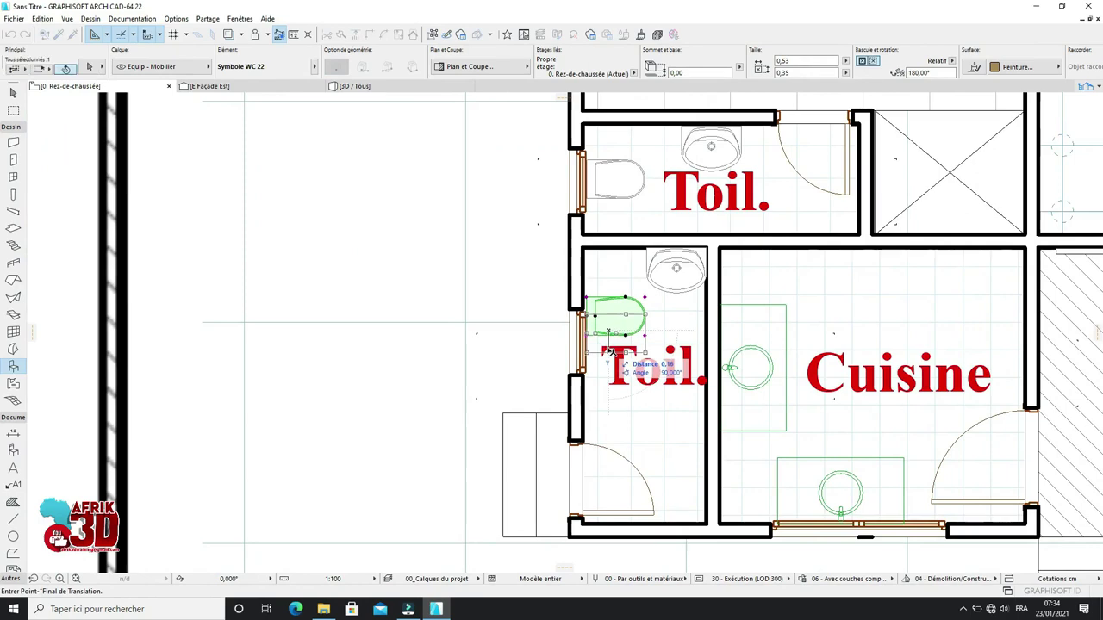
pyautogui.click(608, 352)
pyautogui.scroll(-4, 625, 343)
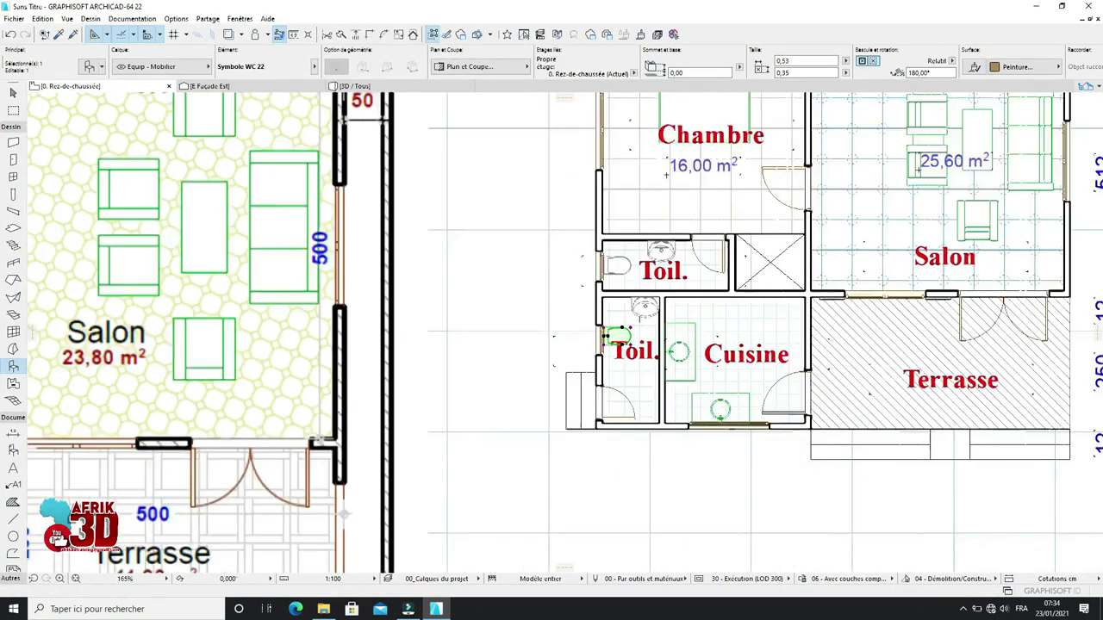
pyautogui.press('Escape')
# Step: Compare the plan with the reference and browse the object library's medical, kitchen and school furniture folders, leaving the default object unchanged
pyautogui.scroll(1, 663, 380)
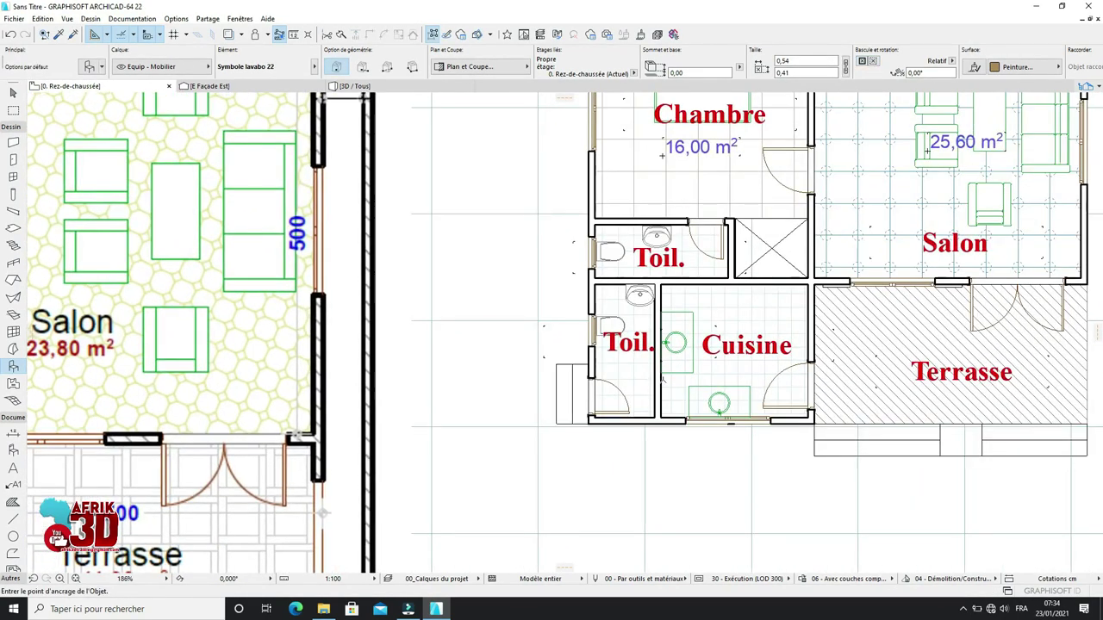
pyautogui.scroll(-3, 740, 303)
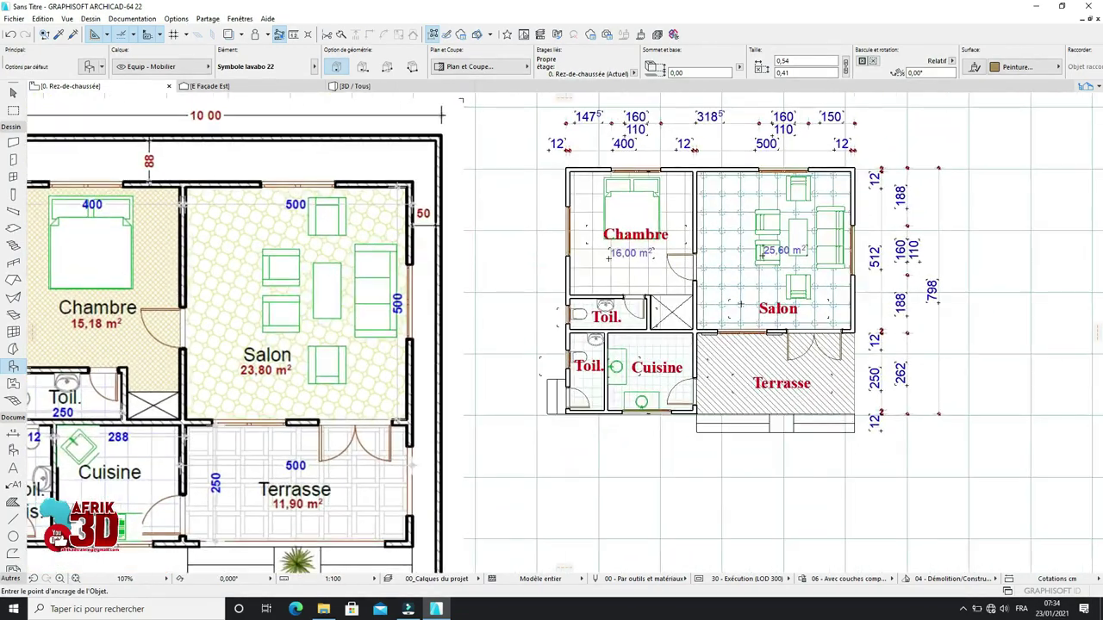
pyautogui.scroll(1, 758, 272)
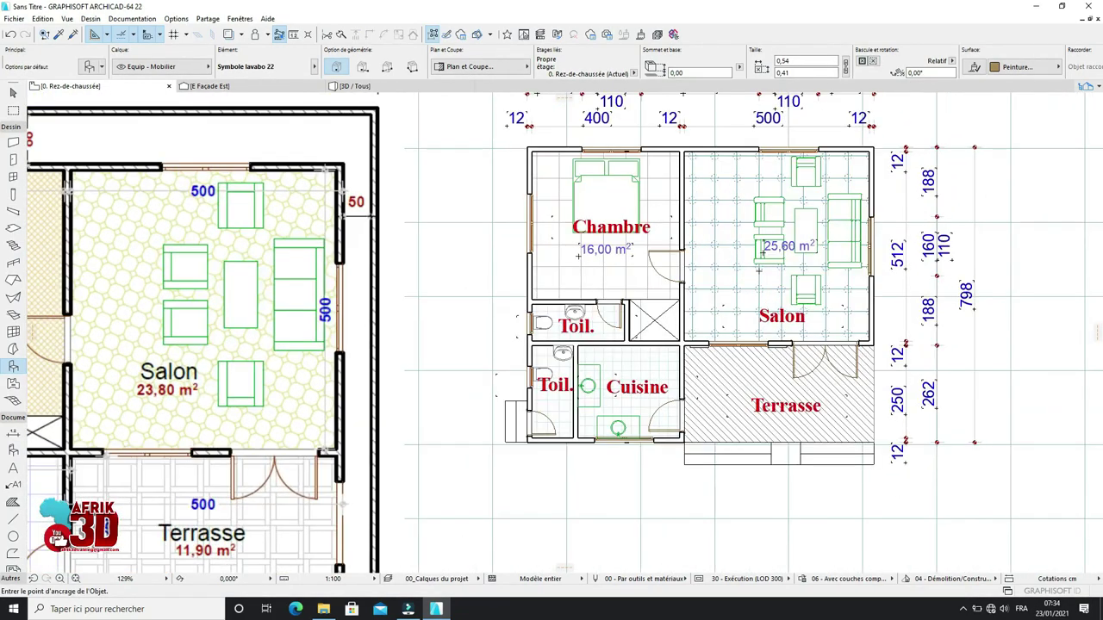
pyautogui.scroll(-2, 758, 274)
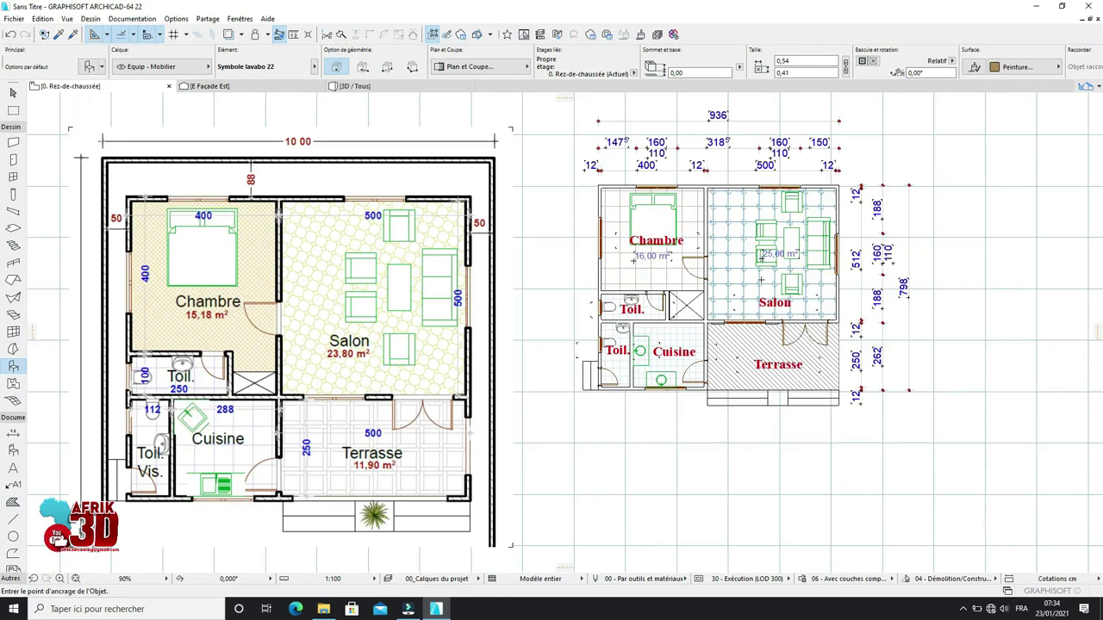
pyautogui.click(89, 67)
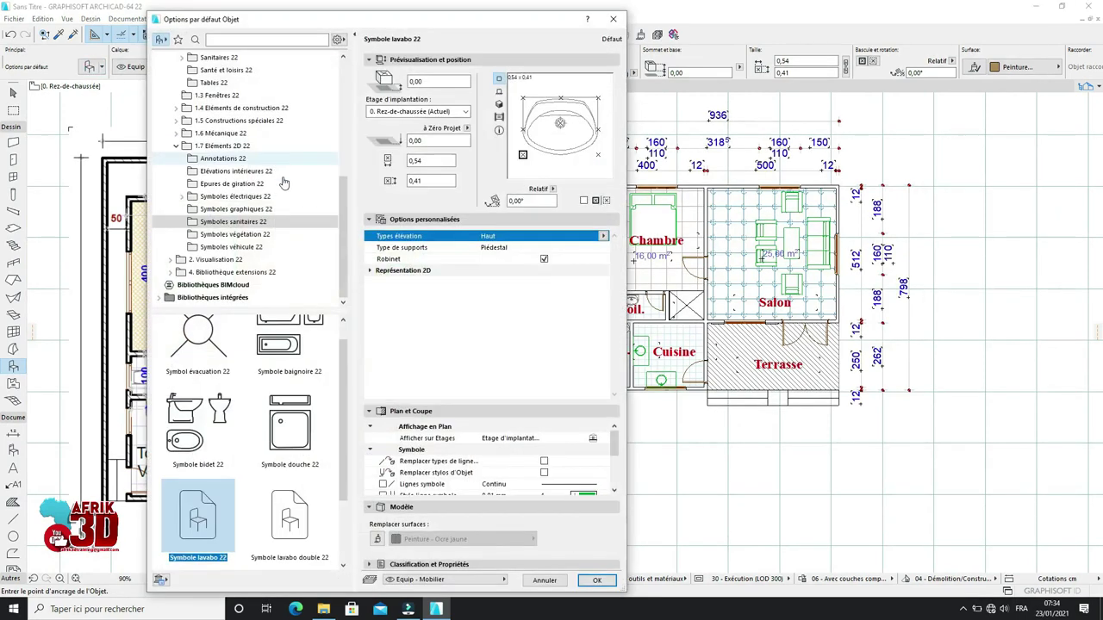
pyautogui.scroll(1, 269, 205)
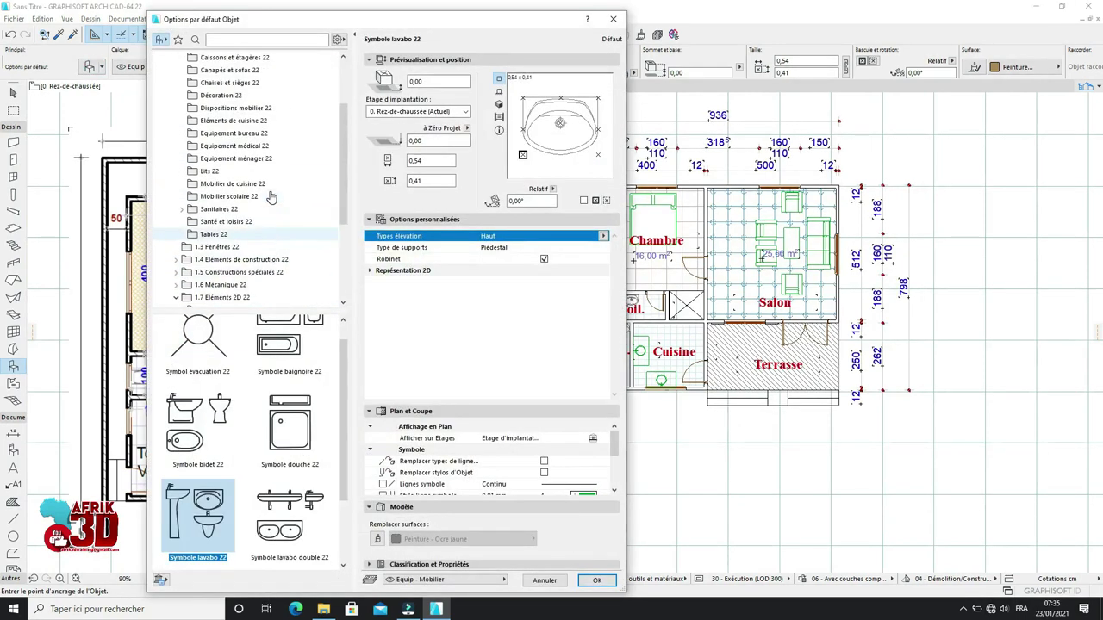
pyautogui.click(244, 160)
pyautogui.click(245, 147)
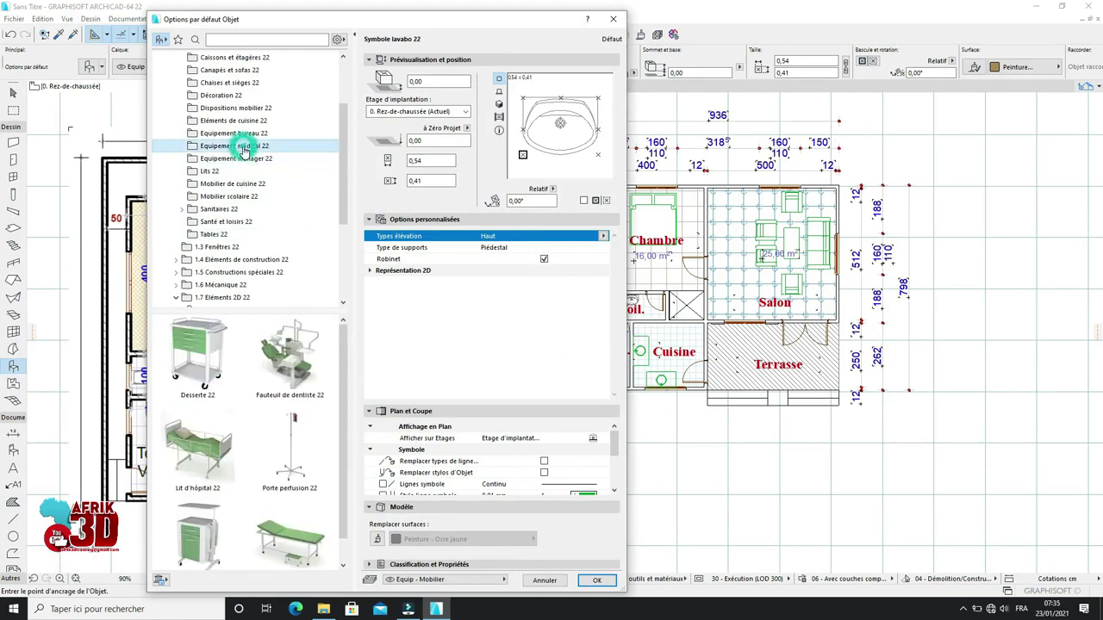
pyautogui.click(244, 134)
pyautogui.click(244, 120)
pyautogui.scroll(-2, 239, 224)
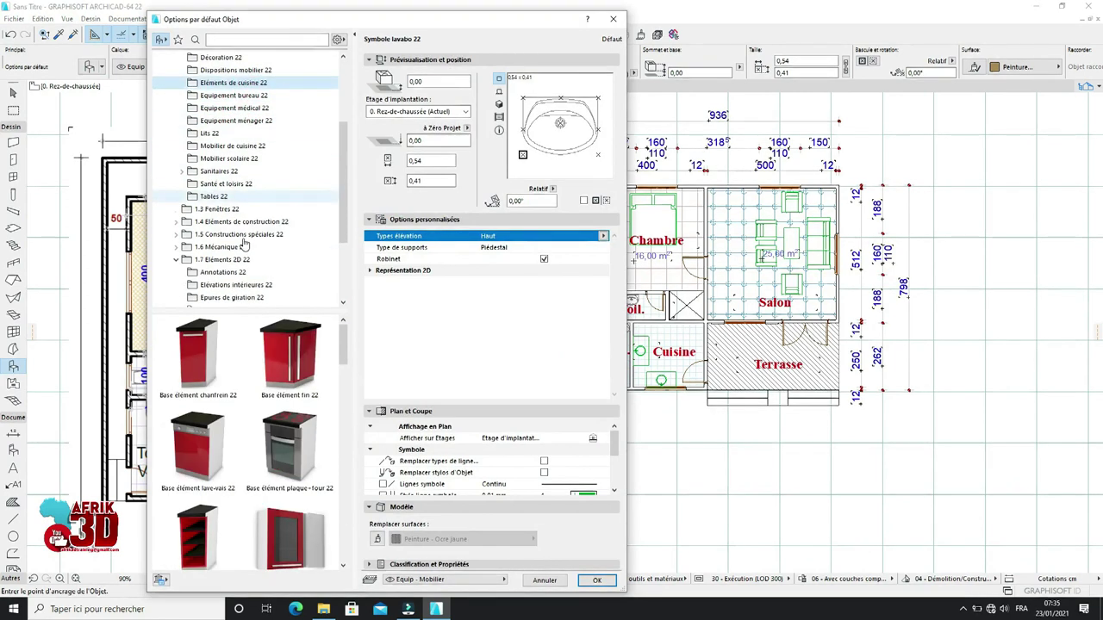
pyautogui.scroll(1, 237, 228)
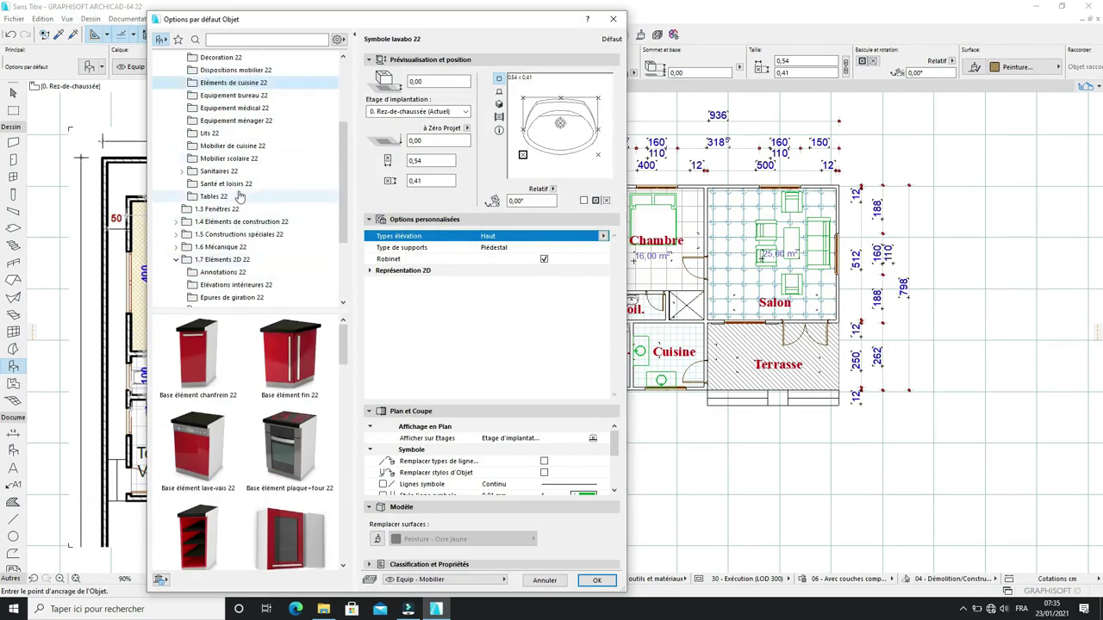
pyautogui.click(244, 146)
pyautogui.click(244, 161)
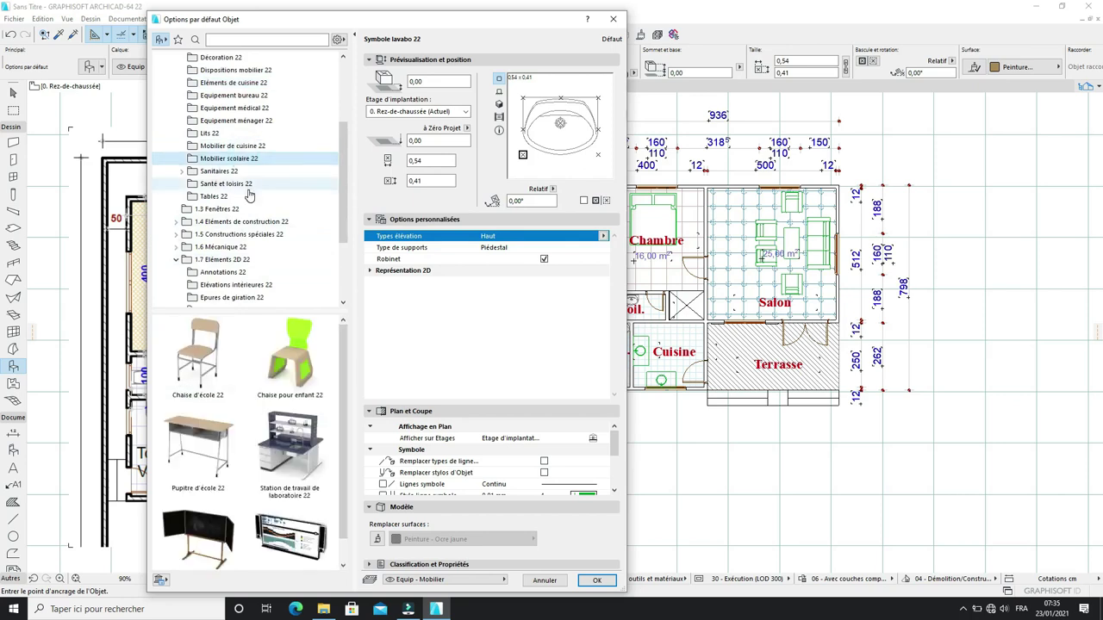
pyautogui.scroll(-1, 298, 479)
pyautogui.scroll(1, 300, 479)
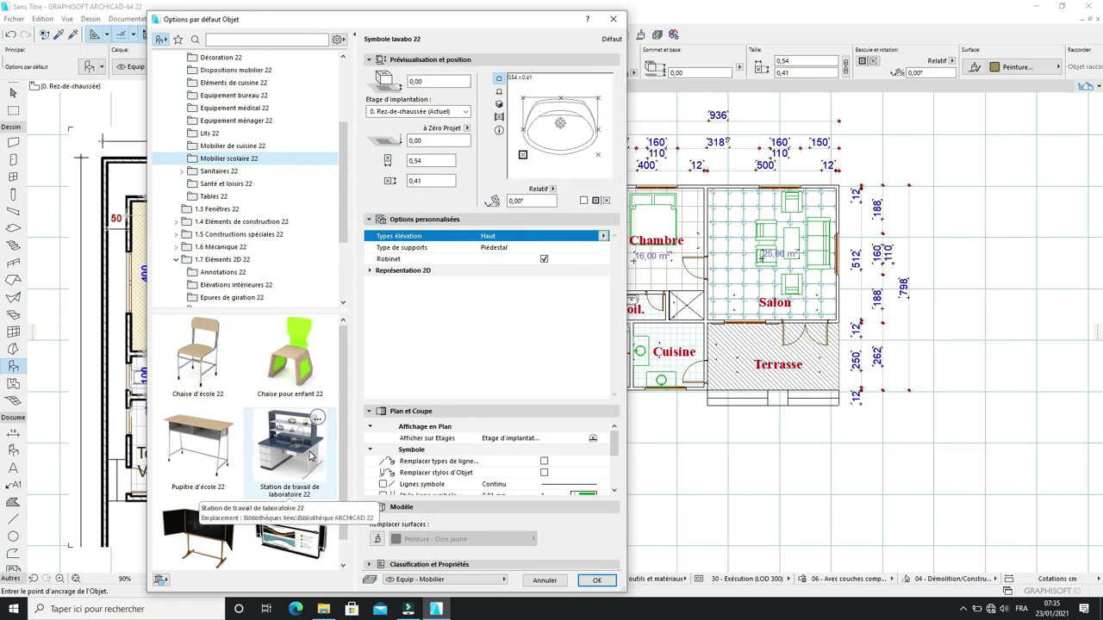
pyautogui.click(613, 19)
pyautogui.scroll(2, 738, 341)
pyautogui.scroll(1, 827, 332)
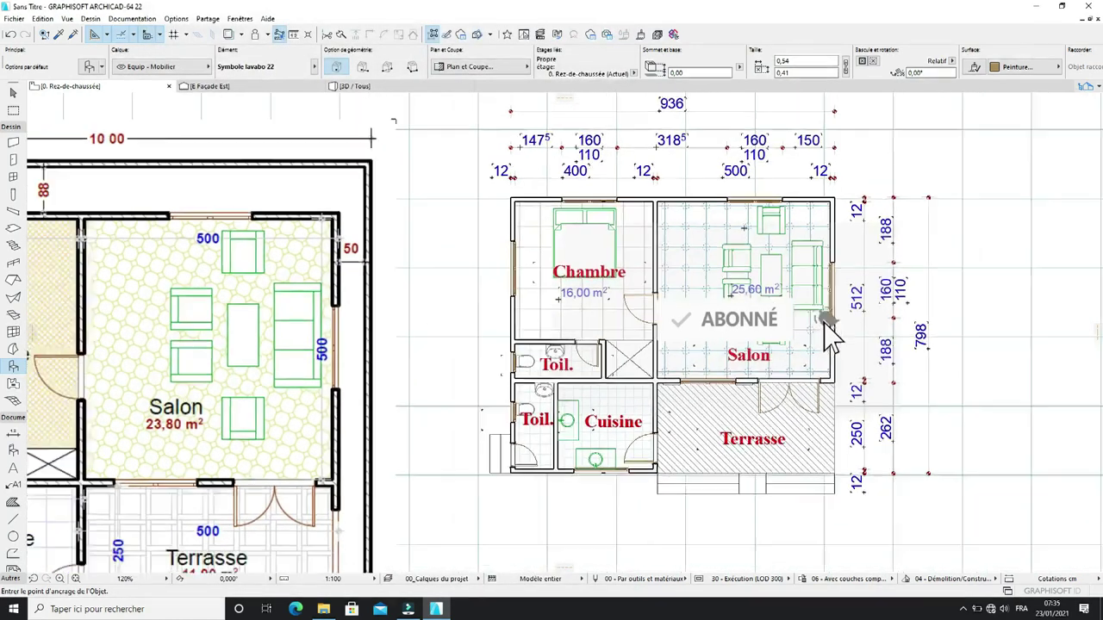
pyautogui.scroll(-1, 828, 328)
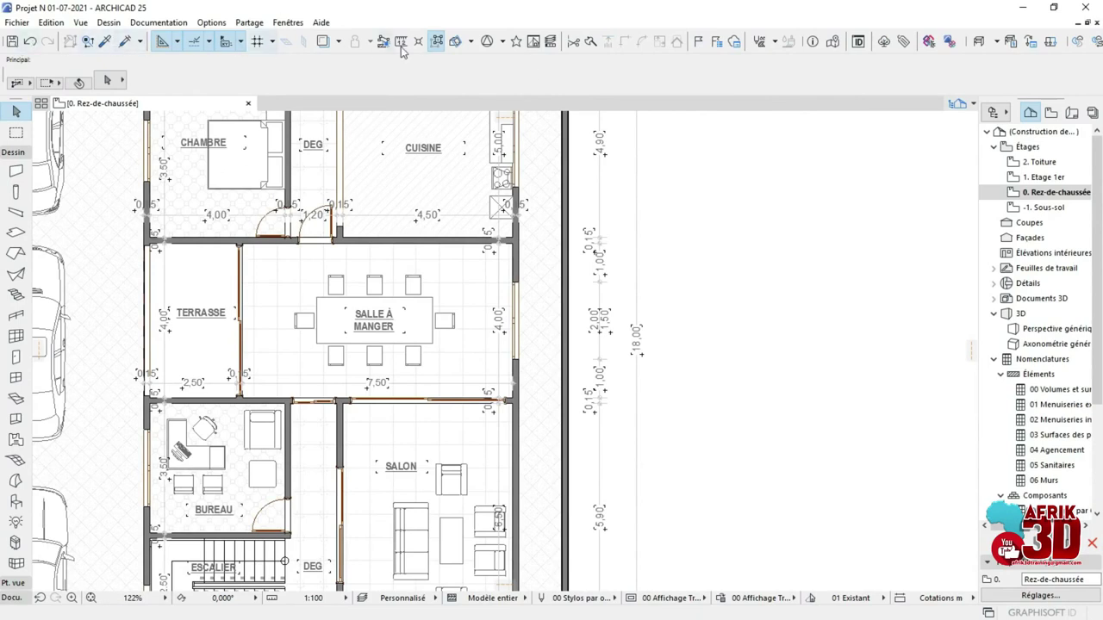
pyautogui.click(230, 47)
pyautogui.click(17, 171)
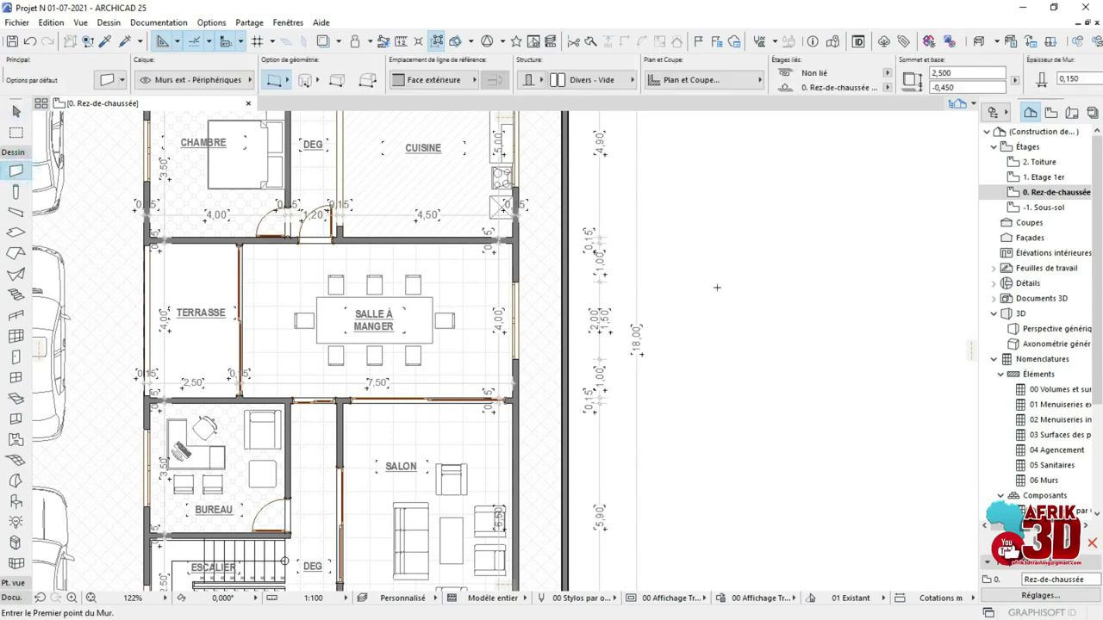
pyautogui.click(684, 259)
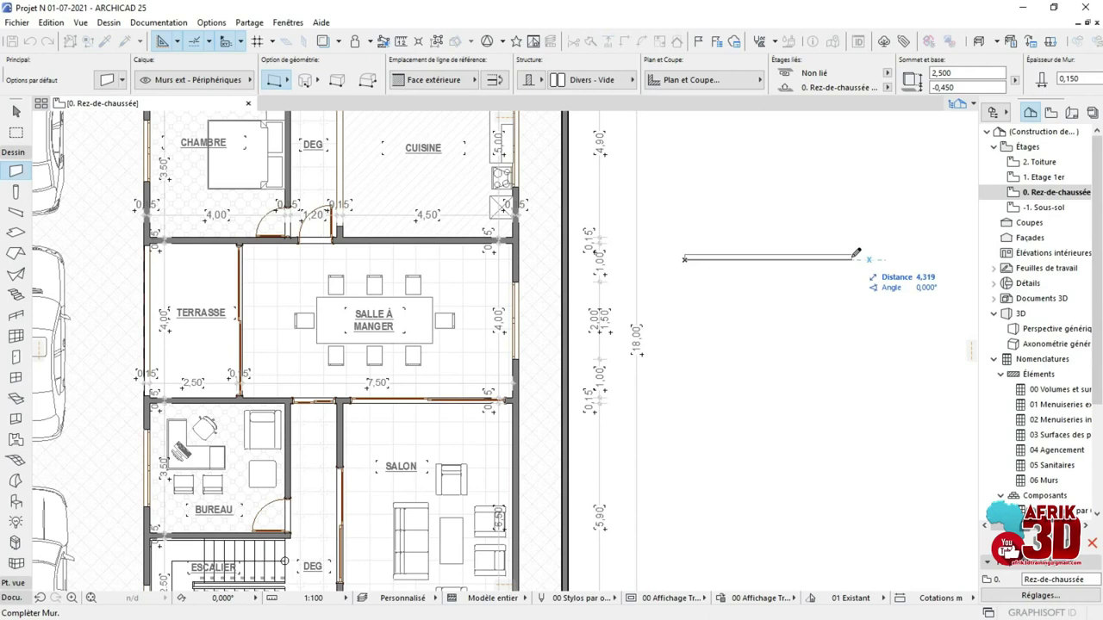
pyautogui.press('Escape')
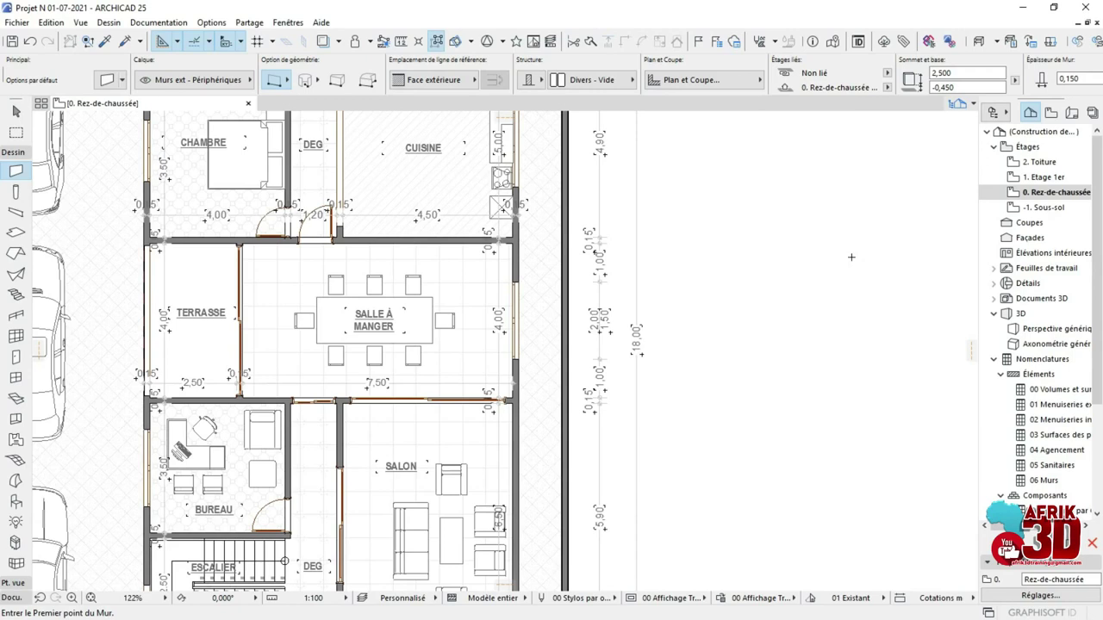
# Step: Set the Inspecteur to display Toujours in the work environment's Inspecteur et saisie de coordonnées preferences
pyautogui.click(223, 25)
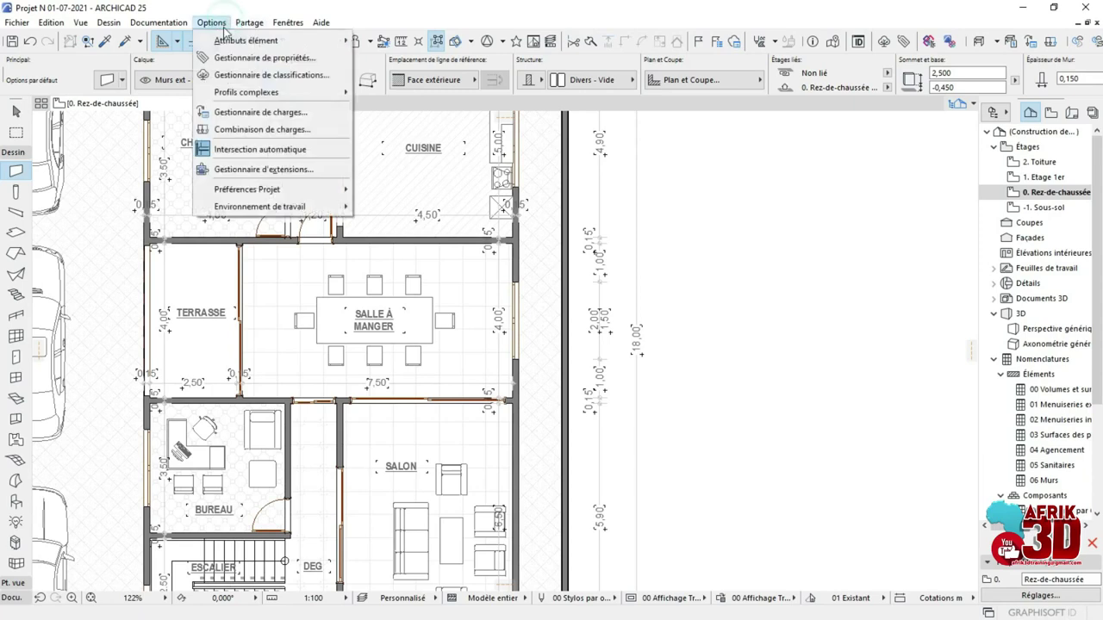
pyautogui.moveTo(297, 208)
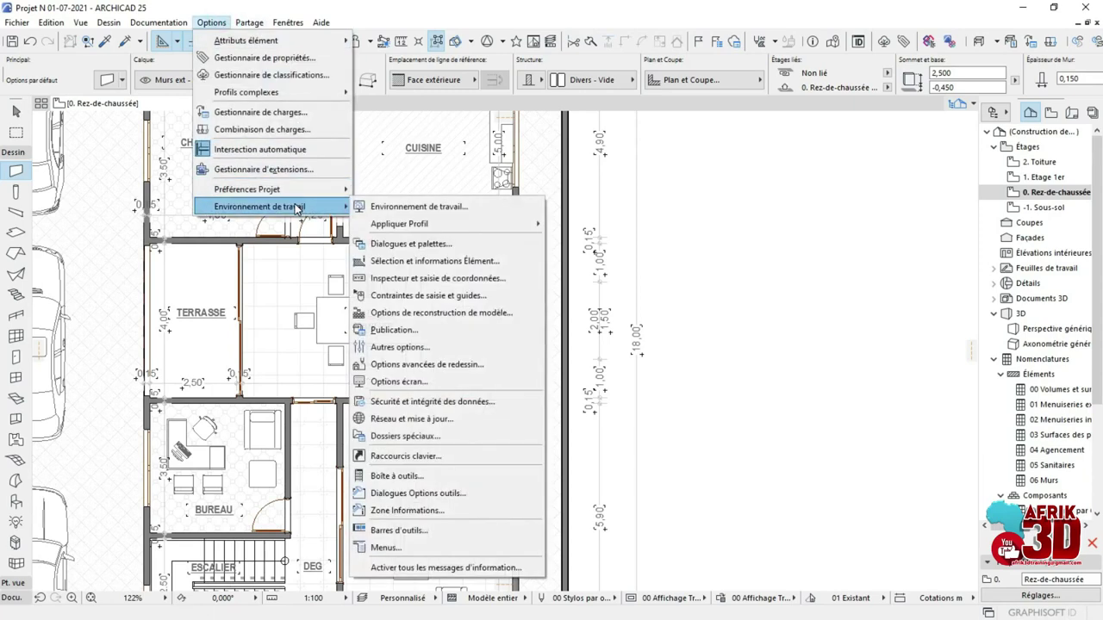
pyautogui.click(426, 279)
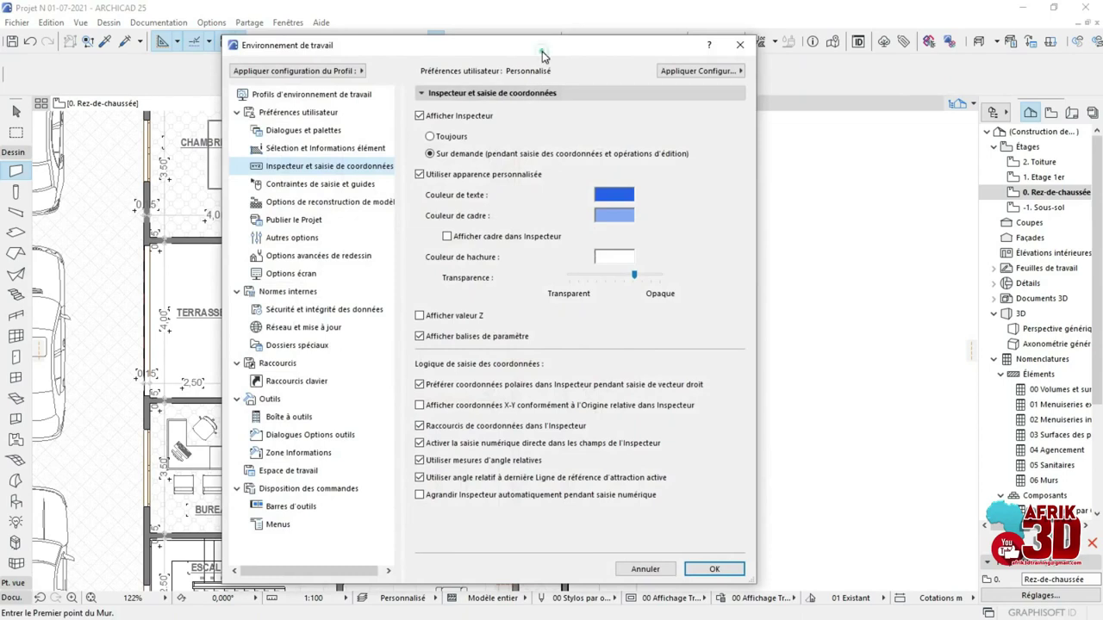
pyautogui.moveTo(543, 54); pyautogui.dragTo(543, 50)
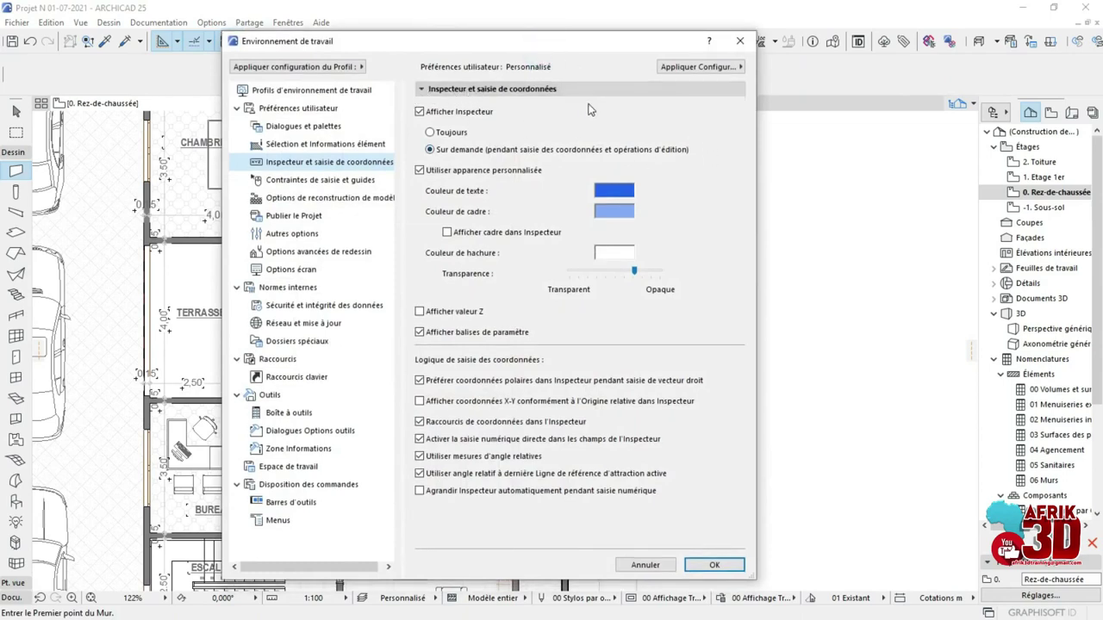
pyautogui.click(420, 113)
pyautogui.click(421, 113)
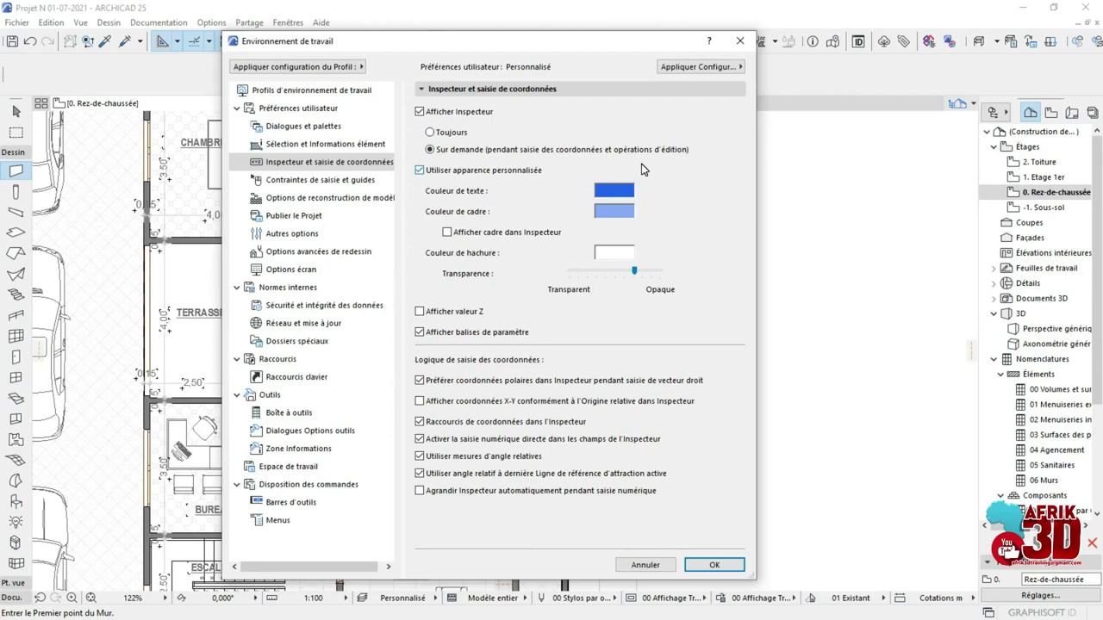
pyautogui.click(452, 135)
pyautogui.click(715, 563)
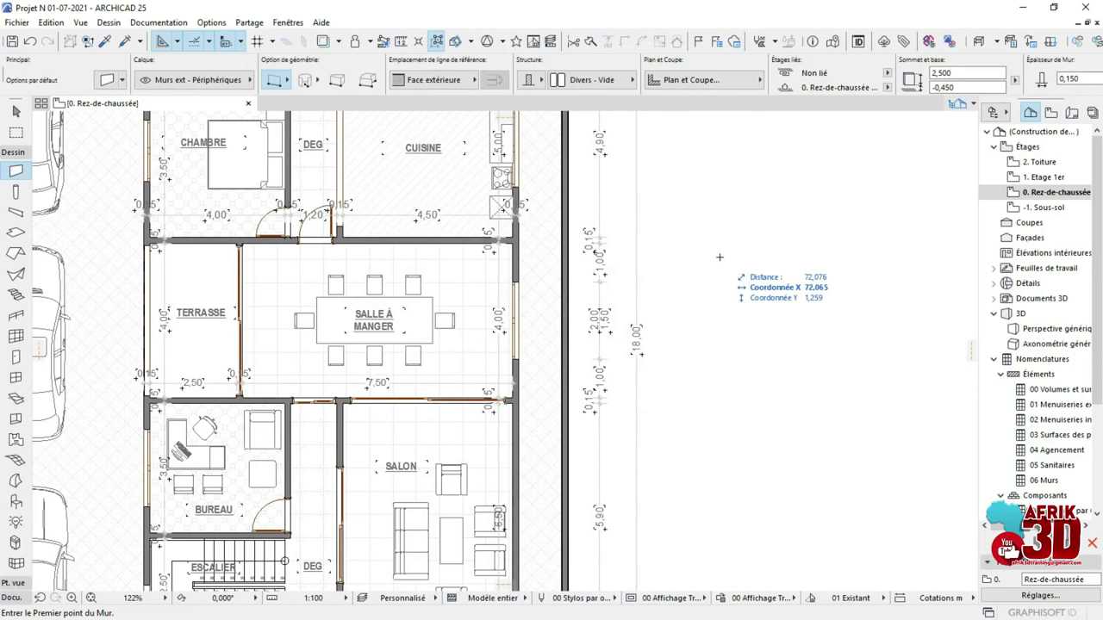
# Step: Draw a straight vertical wall 7 m long in the empty area beside the house plan
pyautogui.click(227, 43)
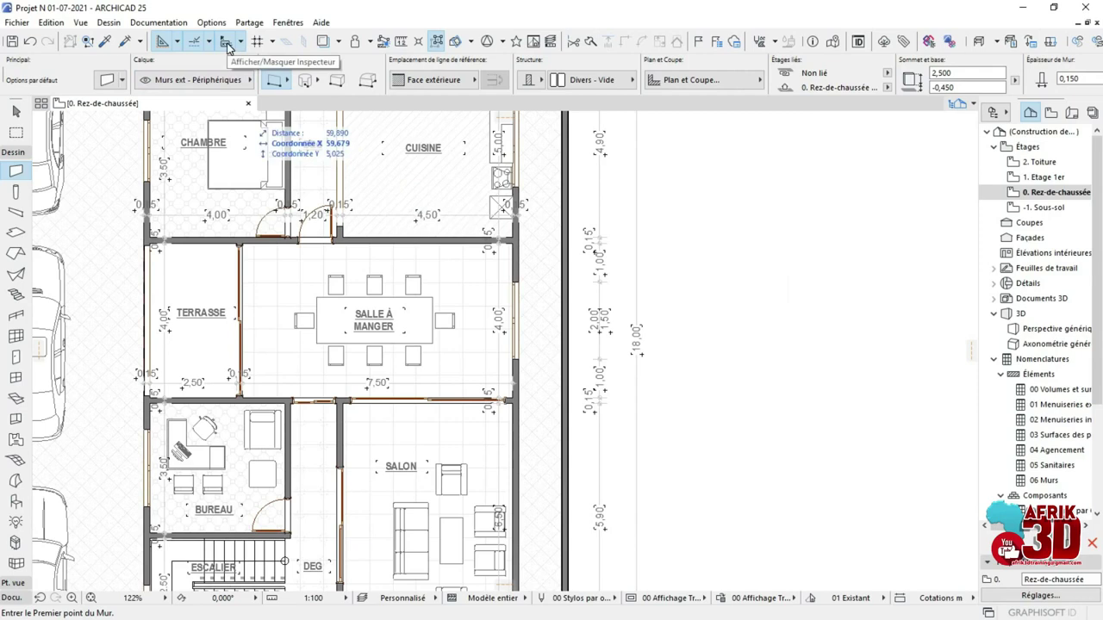
pyautogui.click(14, 172)
pyautogui.click(688, 256)
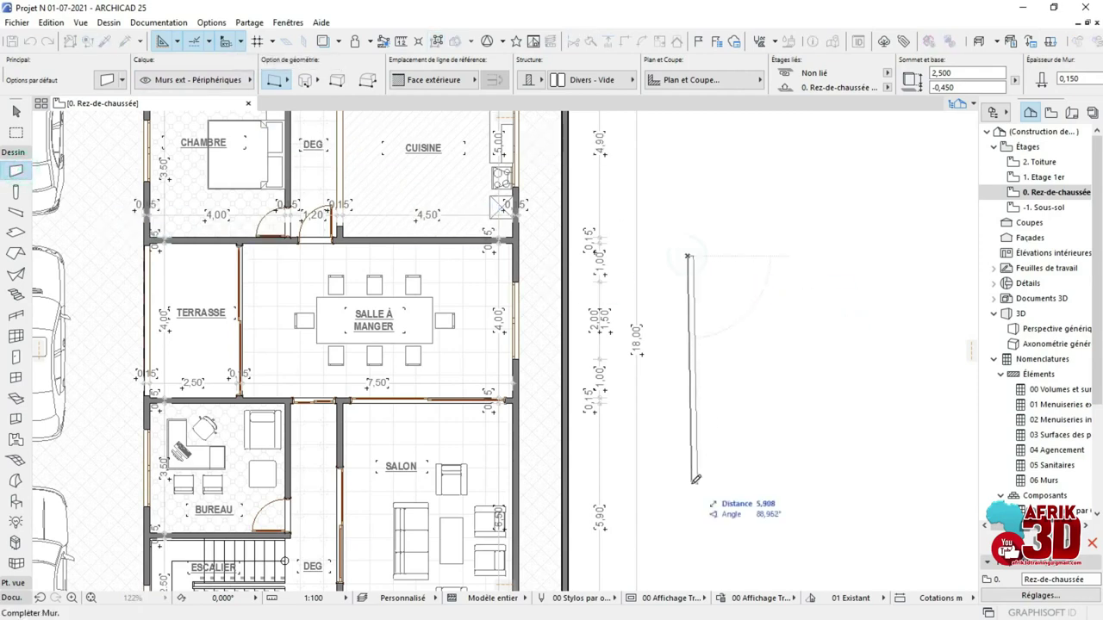
pyautogui.write('7')
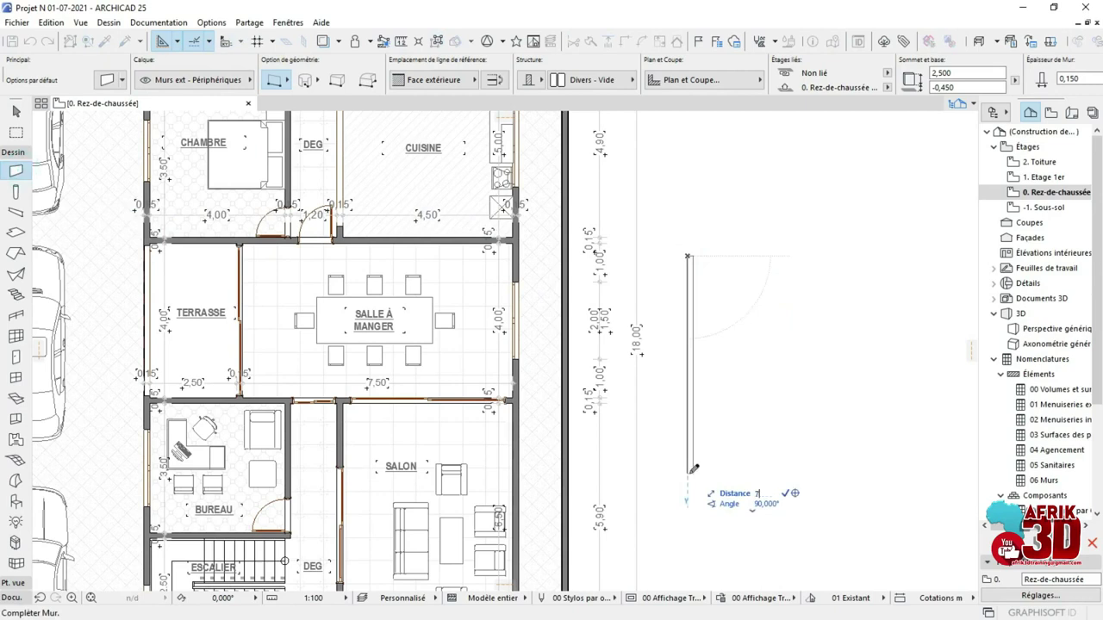
pyautogui.press('Return')
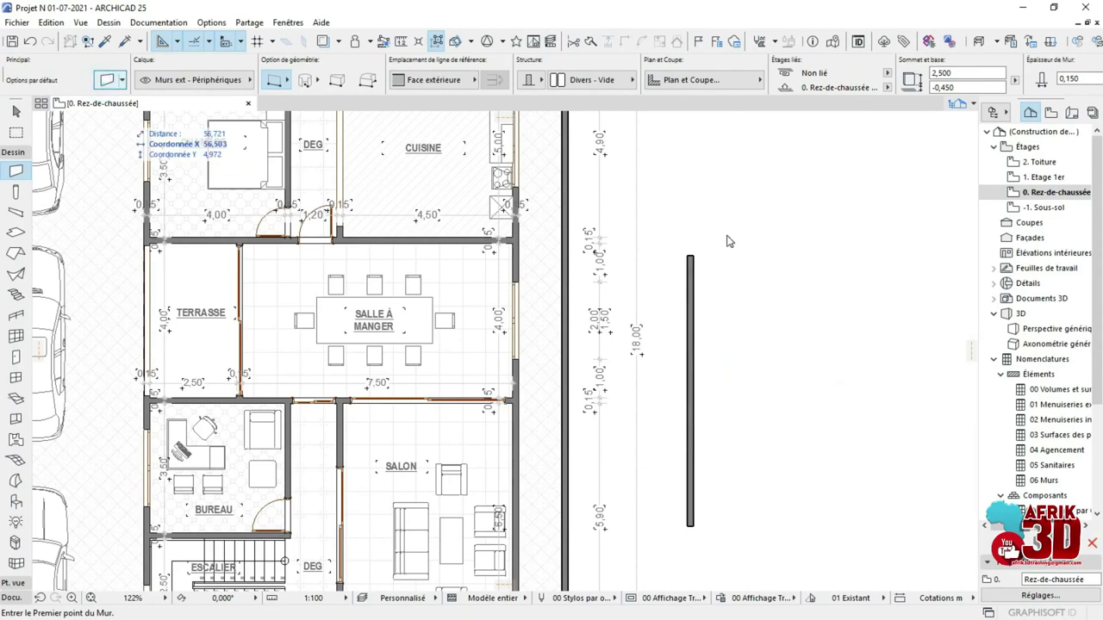
# Step: Try default wall heights of 3,000 and 4,000 in the wall settings and discard the changes
pyautogui.hotkey('ctrl', 't')
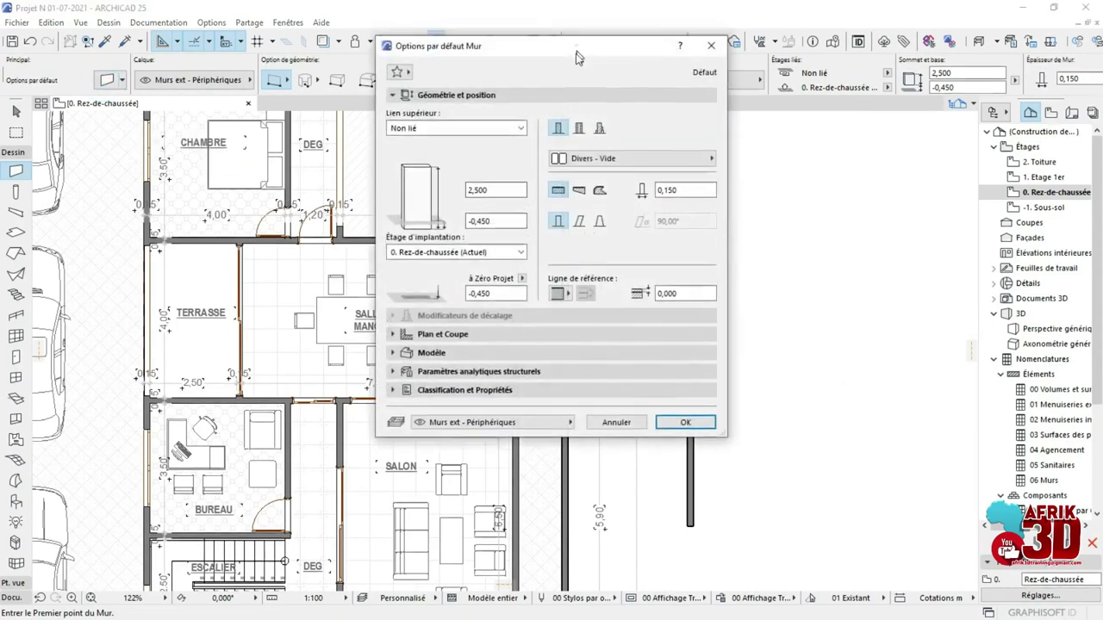
pyautogui.moveTo(576, 57); pyautogui.dragTo(566, 109)
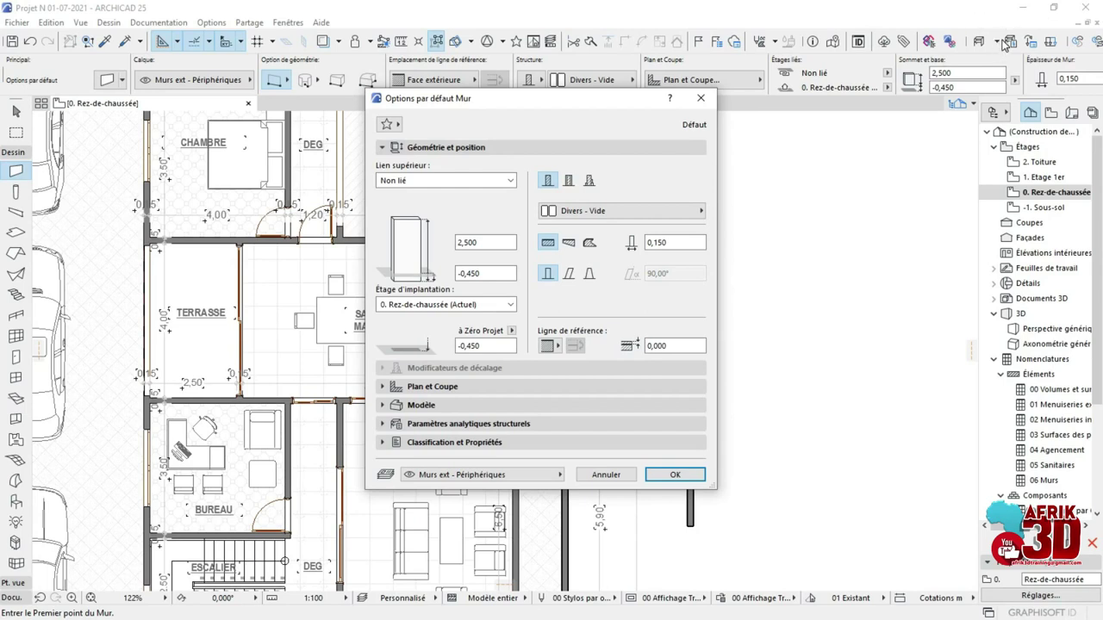
pyautogui.click(483, 242)
pyautogui.write('3')
pyautogui.press('Tab')
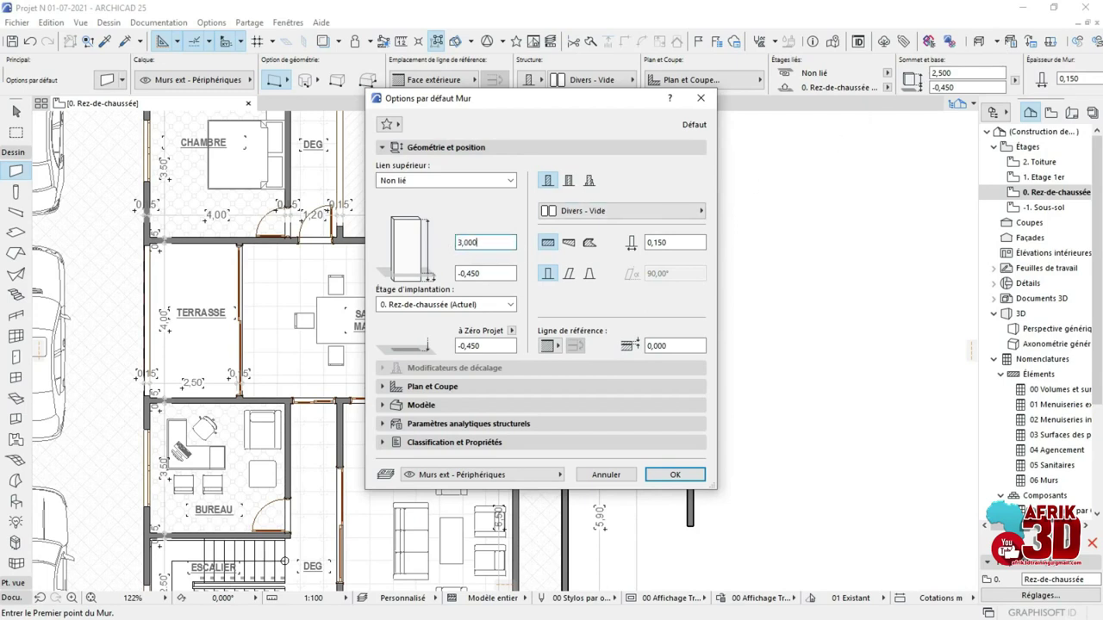
pyautogui.click(497, 244)
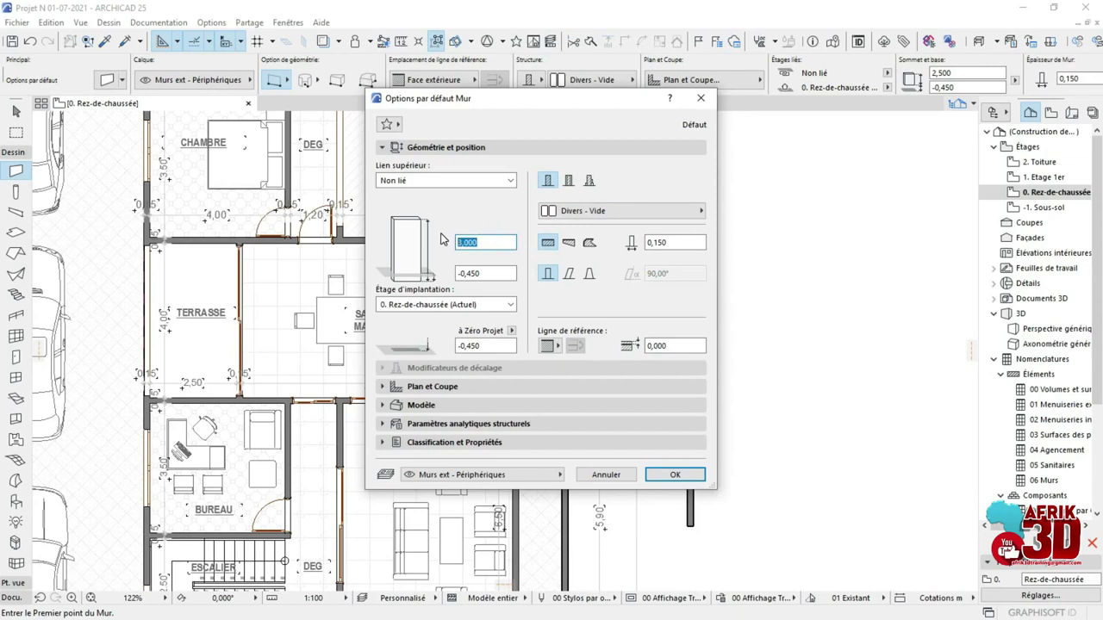
pyautogui.write('4')
pyautogui.press('Tab')
pyautogui.click(700, 97)
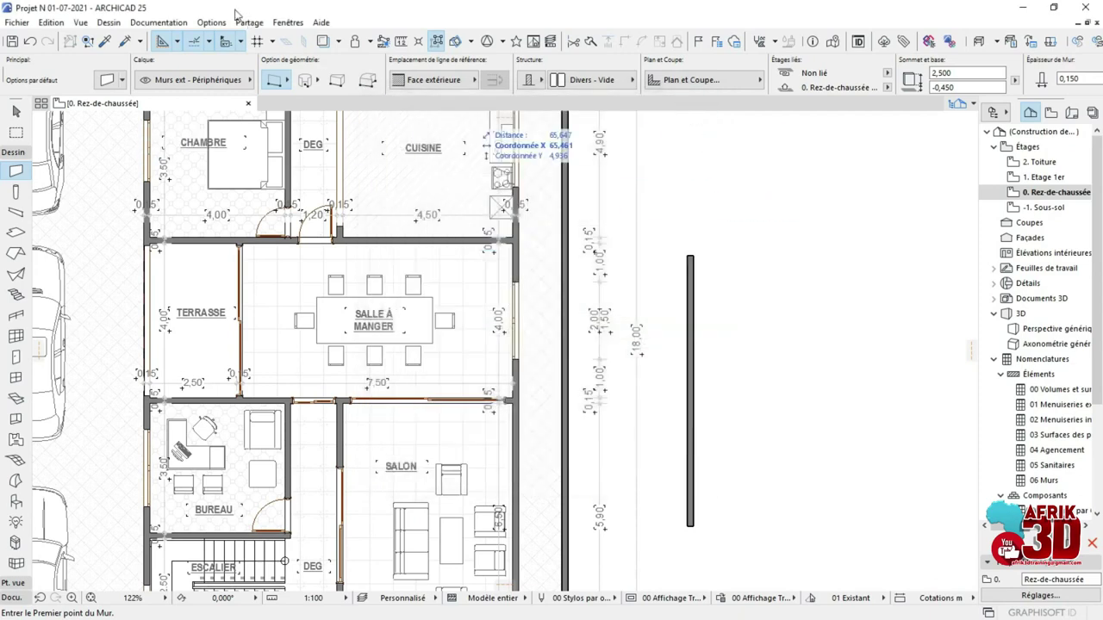
# Step: Set the automatic dialog update delay to 5,00 seconds in the work environment's Dialogues et palettes preferences
pyautogui.click(211, 22)
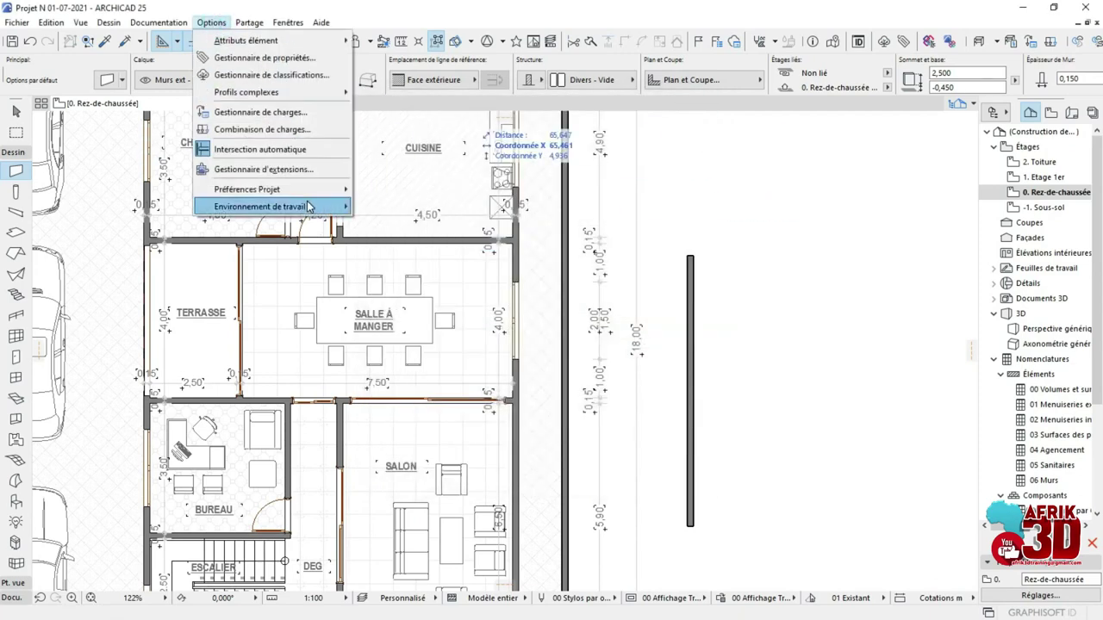
pyautogui.moveTo(308, 207)
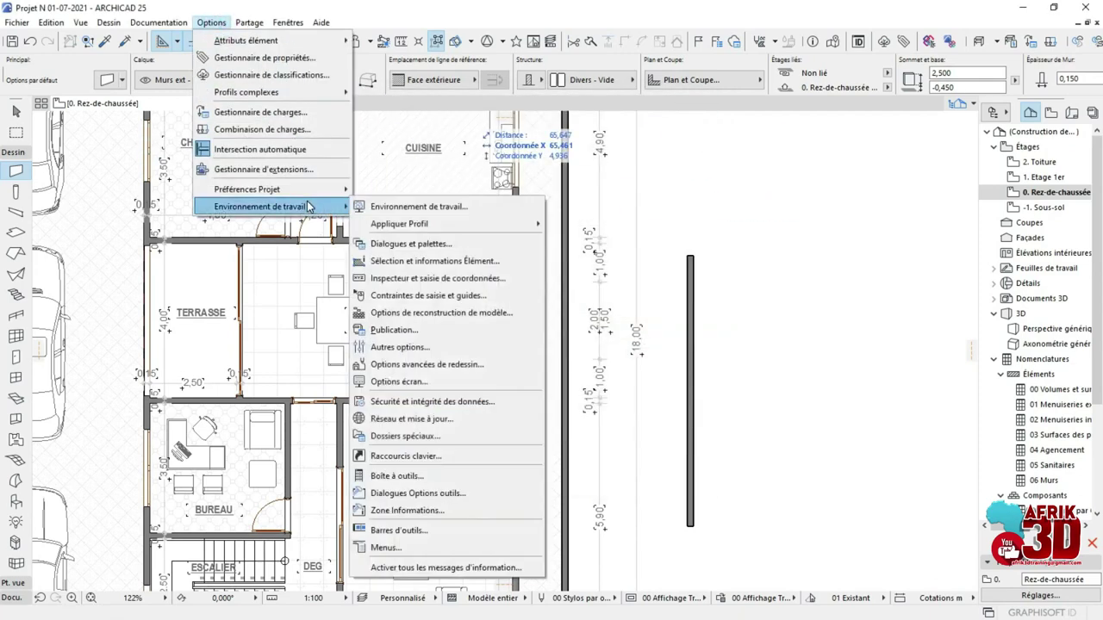
pyautogui.click(394, 245)
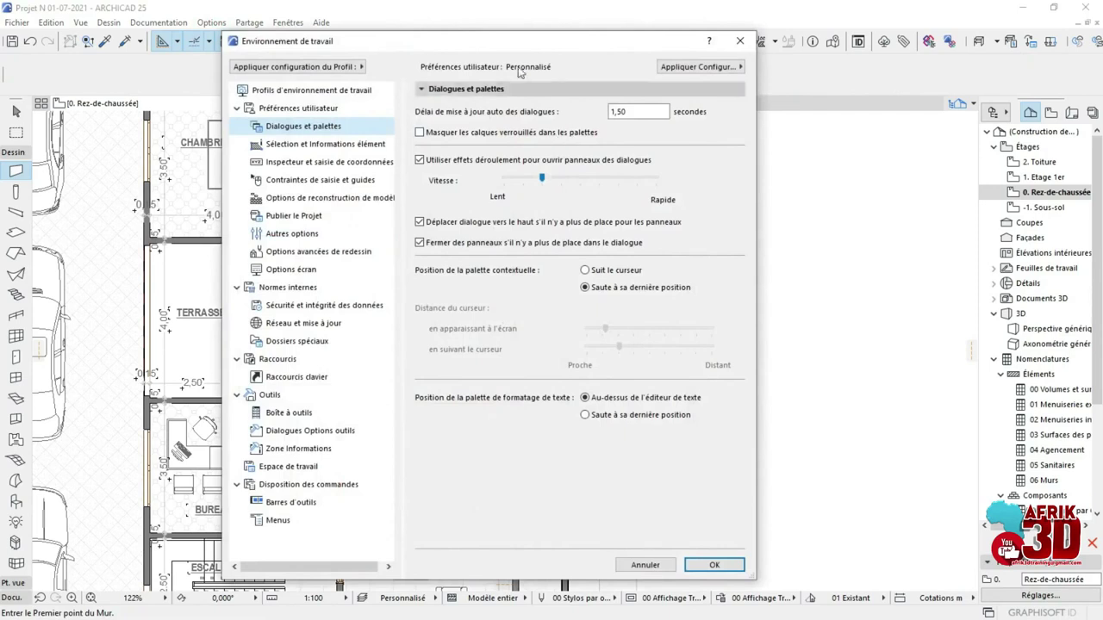
pyautogui.click(421, 90)
pyautogui.click(421, 90)
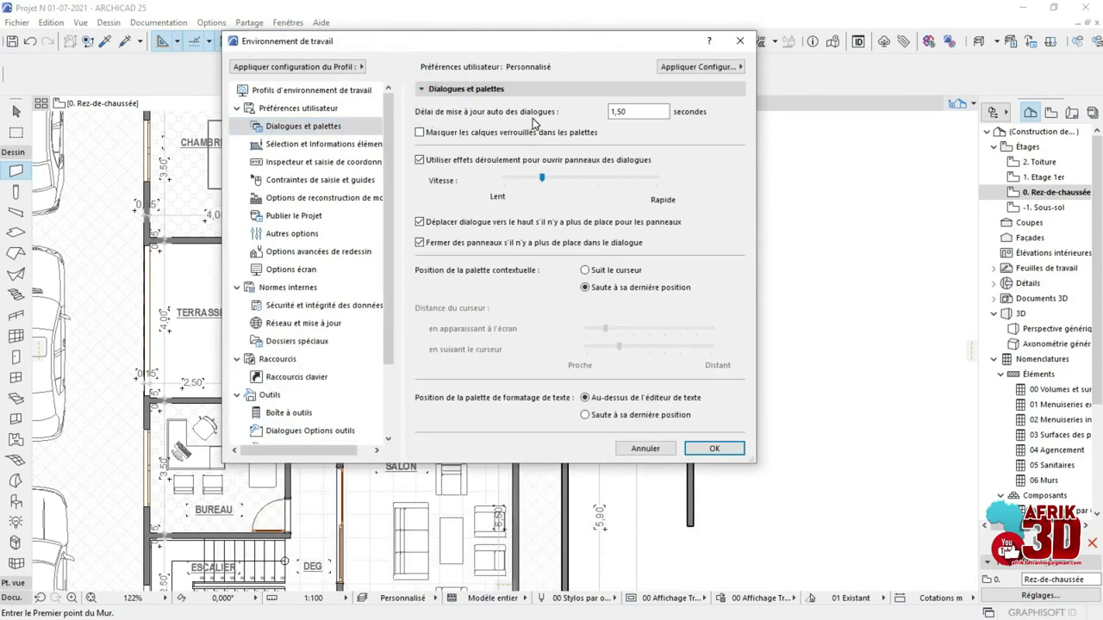
pyautogui.click(632, 113)
pyautogui.moveTo(650, 113); pyautogui.dragTo(587, 110)
pyautogui.write('5,00')
pyautogui.click(714, 449)
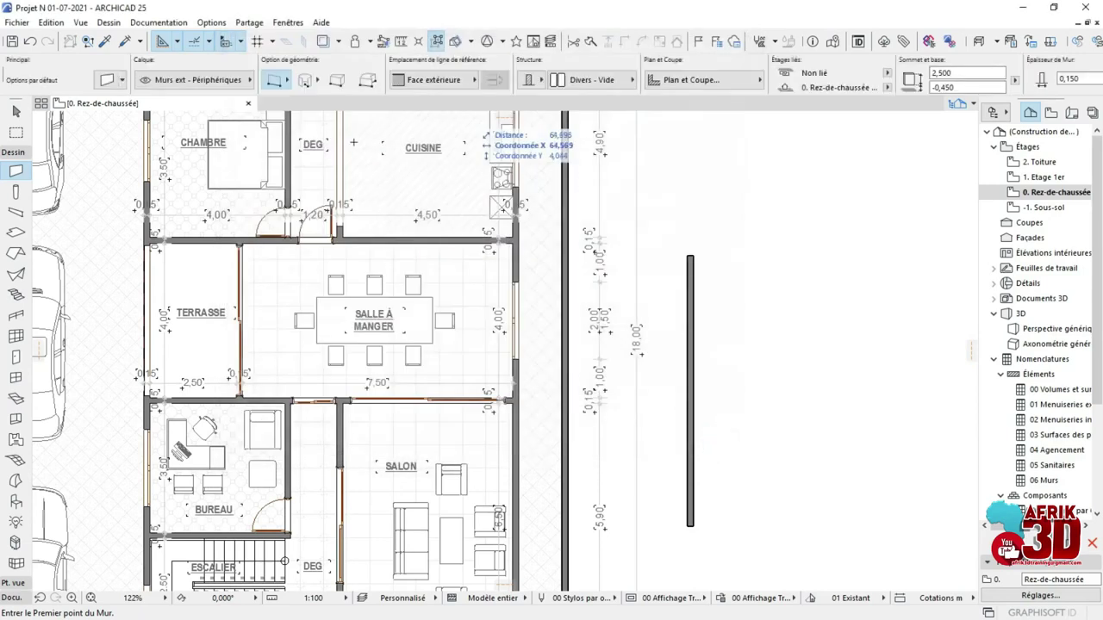
# Step: Test the dialog update delay by entering a default wall height of 5,250 and discarding it
pyautogui.click(105, 81)
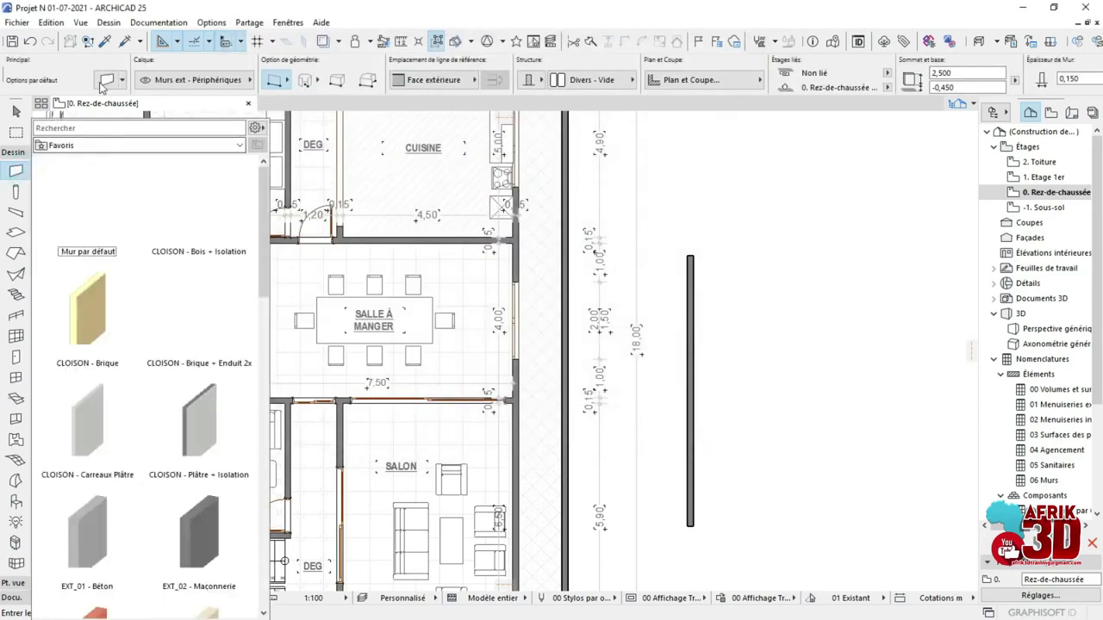
pyautogui.click(101, 82)
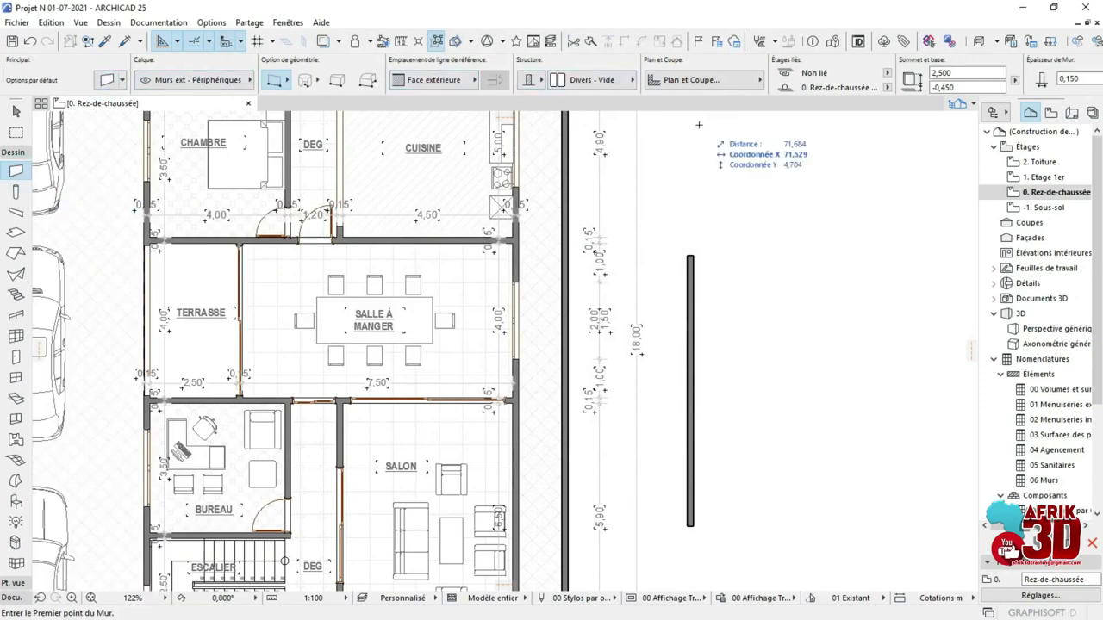
pyautogui.click(97, 78)
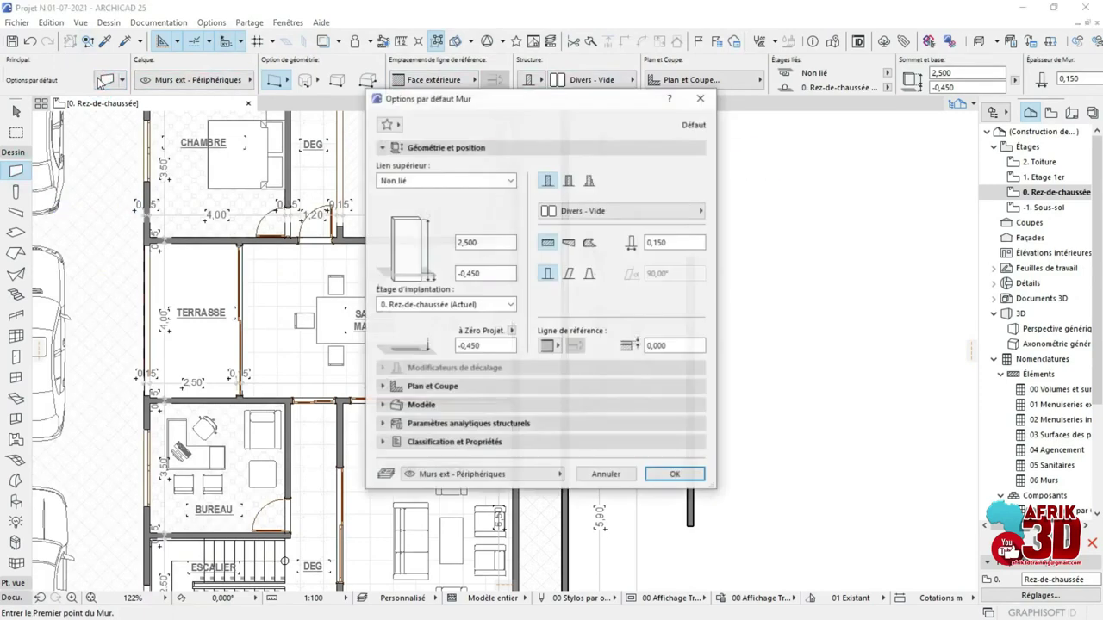
pyautogui.click(492, 244)
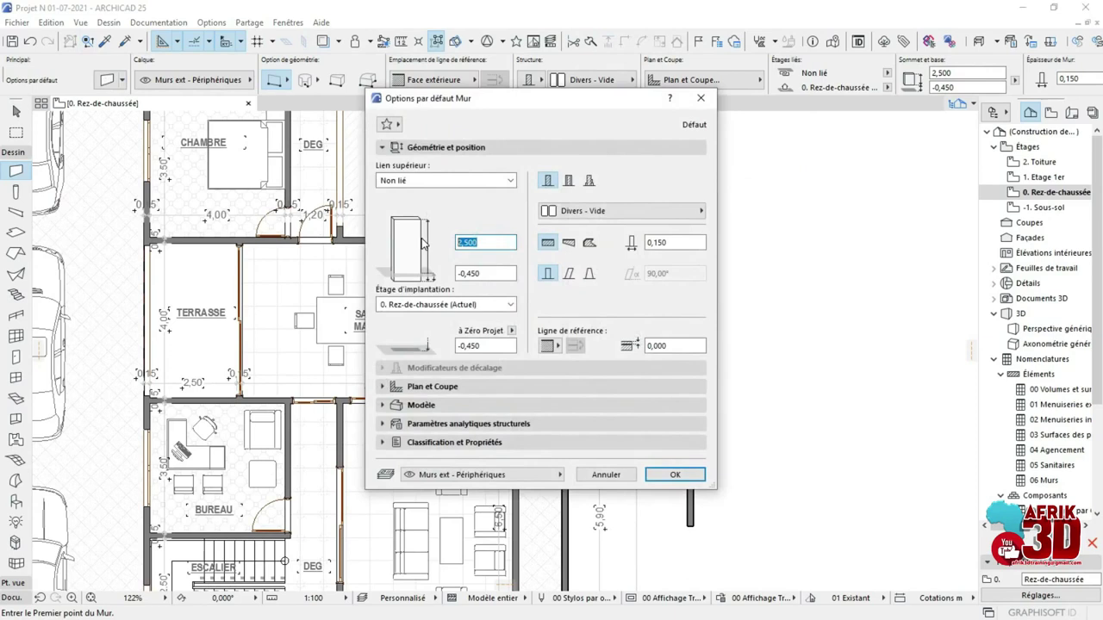
pyautogui.write('2')
pyautogui.write(',000')
pyautogui.press('BackSpace')
pyautogui.press('BackSpace')
pyautogui.press('BackSpace')
pyautogui.press('BackSpace')
pyautogui.press('BackSpace')
pyautogui.write('5,250')
pyautogui.click(700, 97)
# Step: Review the automatic dialog update delay in the Dialogues et palettes preferences without changing it
pyautogui.click(212, 23)
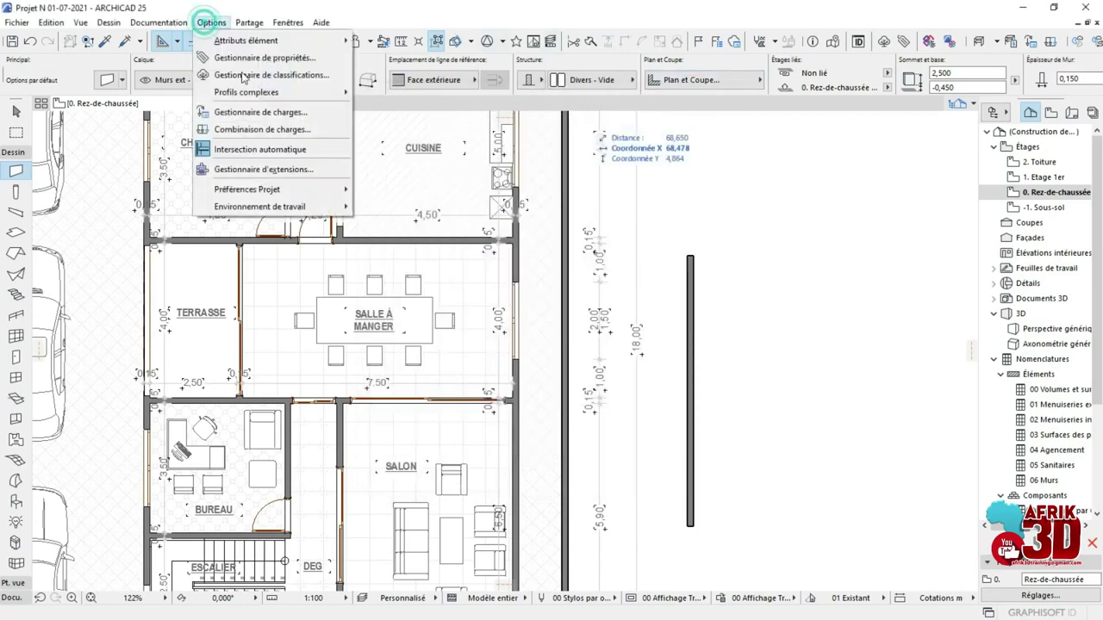
pyautogui.moveTo(302, 208)
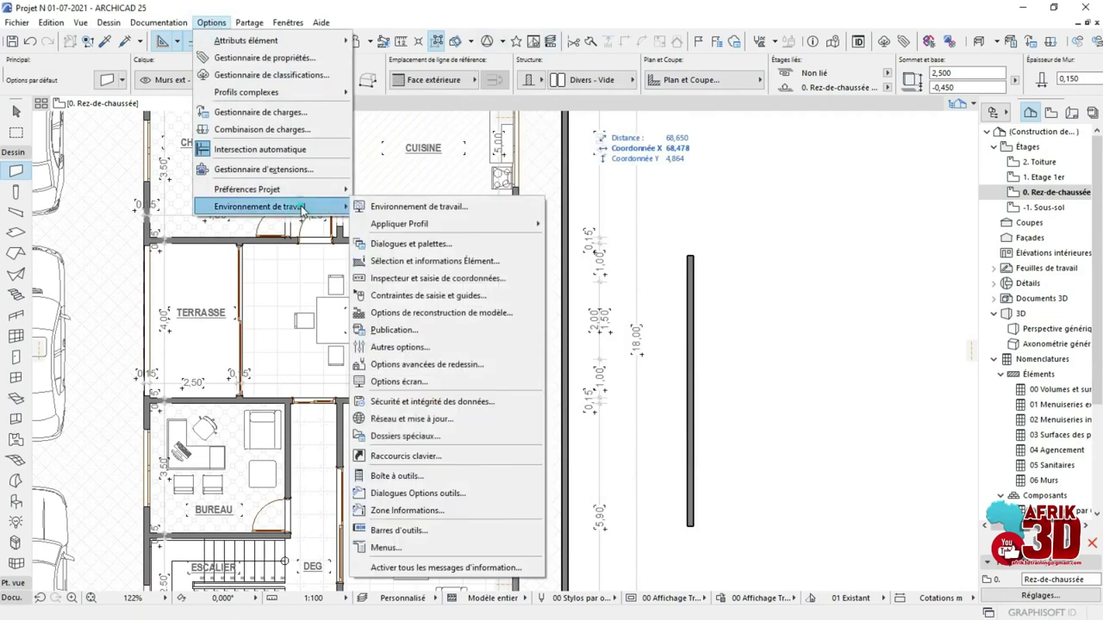
pyautogui.click(399, 243)
pyautogui.click(635, 112)
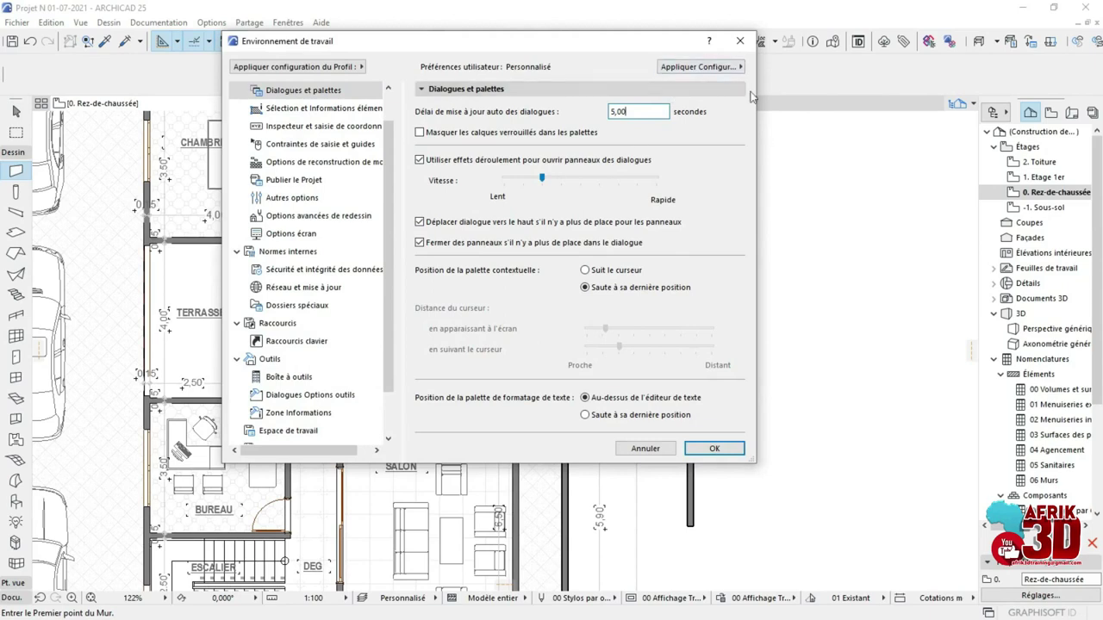
pyautogui.click(741, 41)
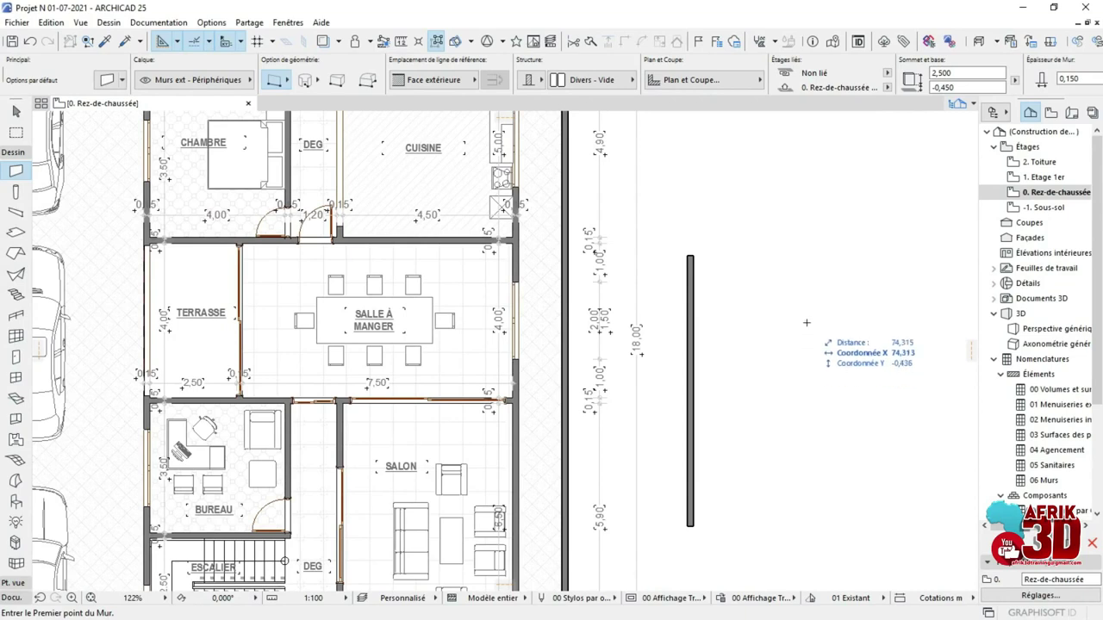
# Step: Move the detached vertical wall 4,15 m horizontally away from the house plan
pyautogui.click(17, 112)
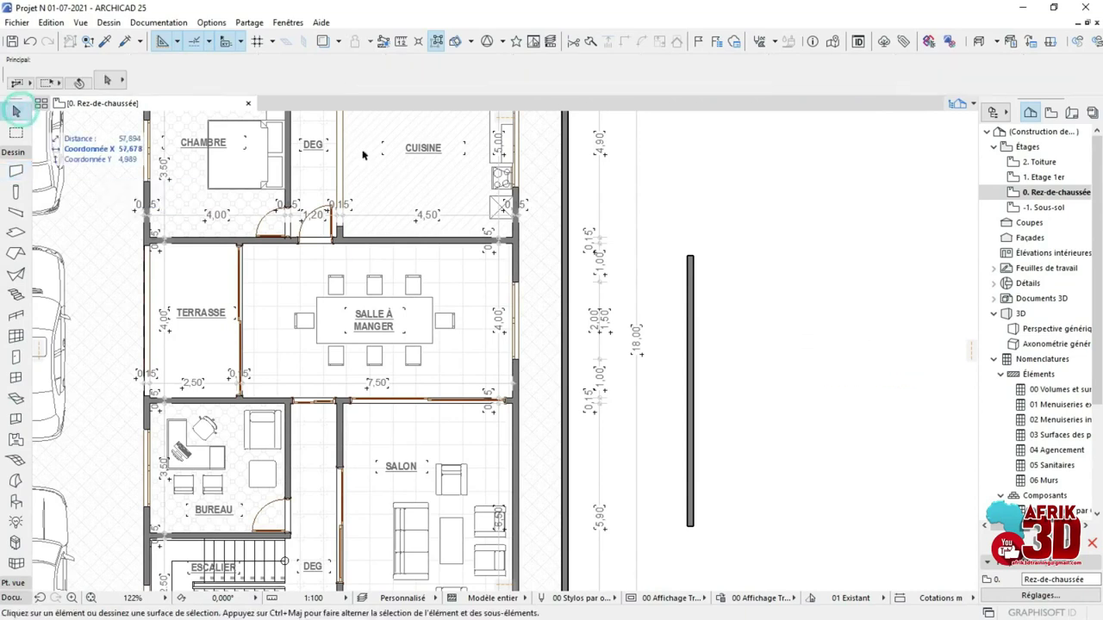
pyautogui.click(689, 264)
pyautogui.click(689, 257)
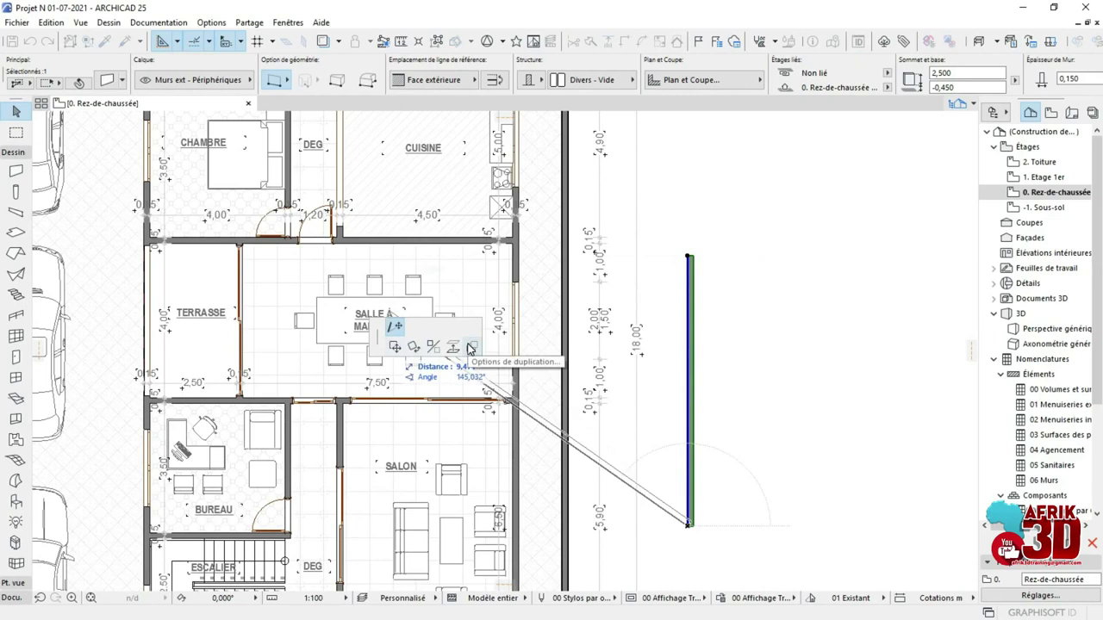
pyautogui.click(395, 346)
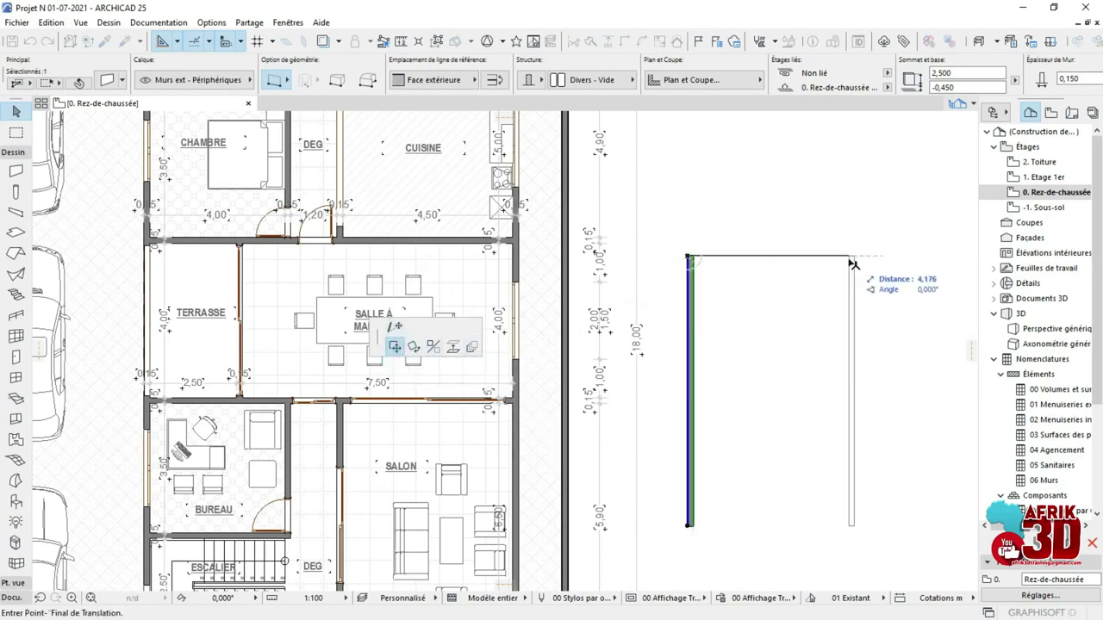
pyautogui.write('5')
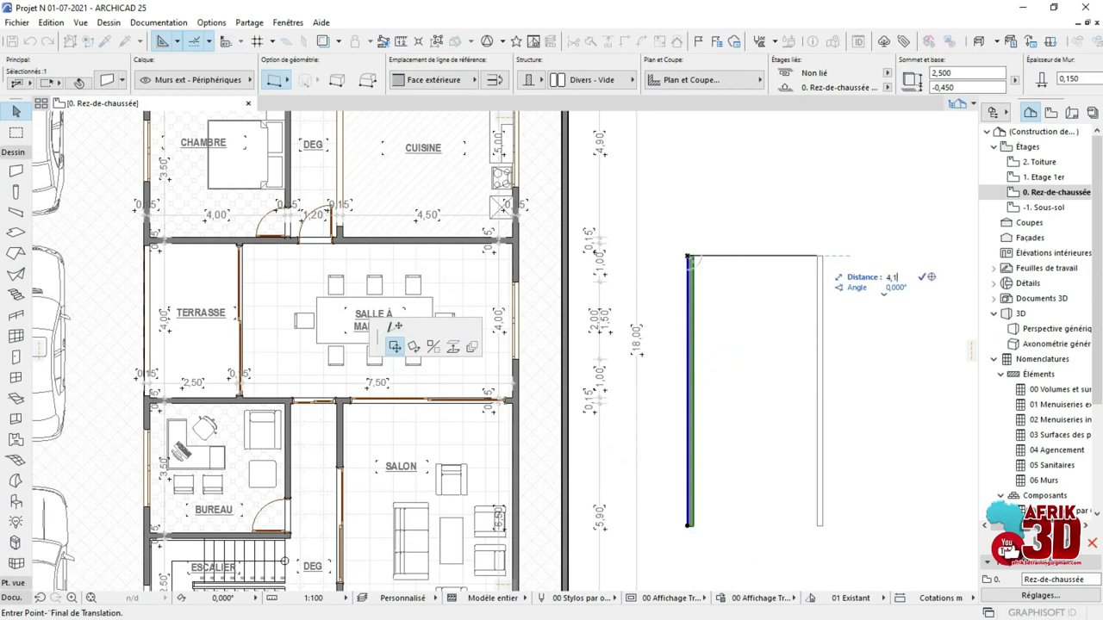
pyautogui.write(',15')
pyautogui.press('Return')
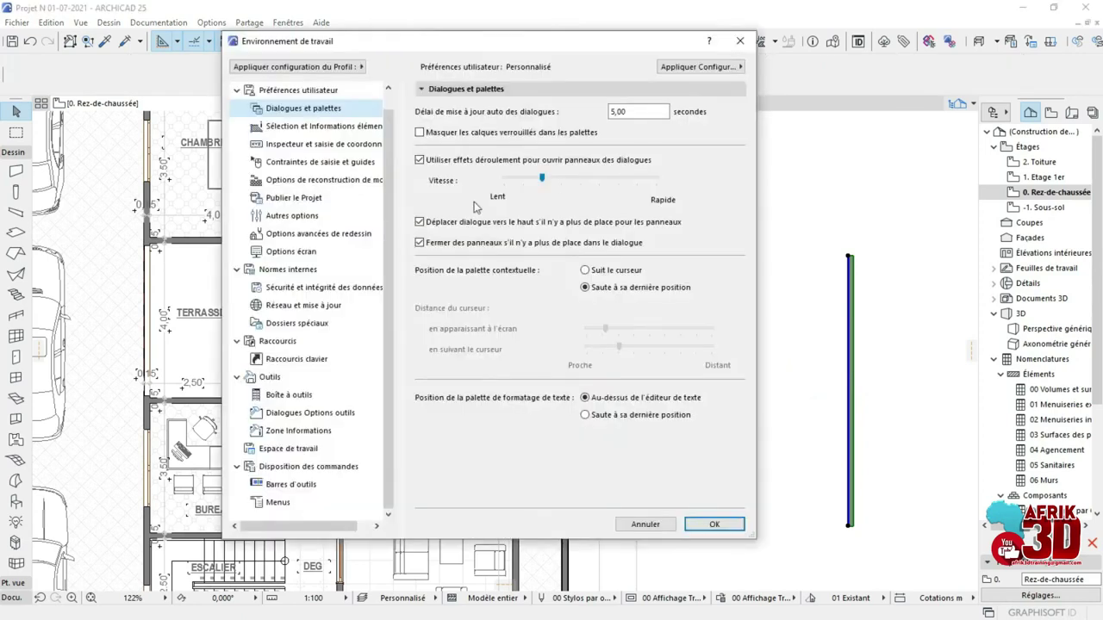
# Step: Set the contextual palette's position to Suit le curseur in the Dialogues et palettes preferences
pyautogui.click(714, 591)
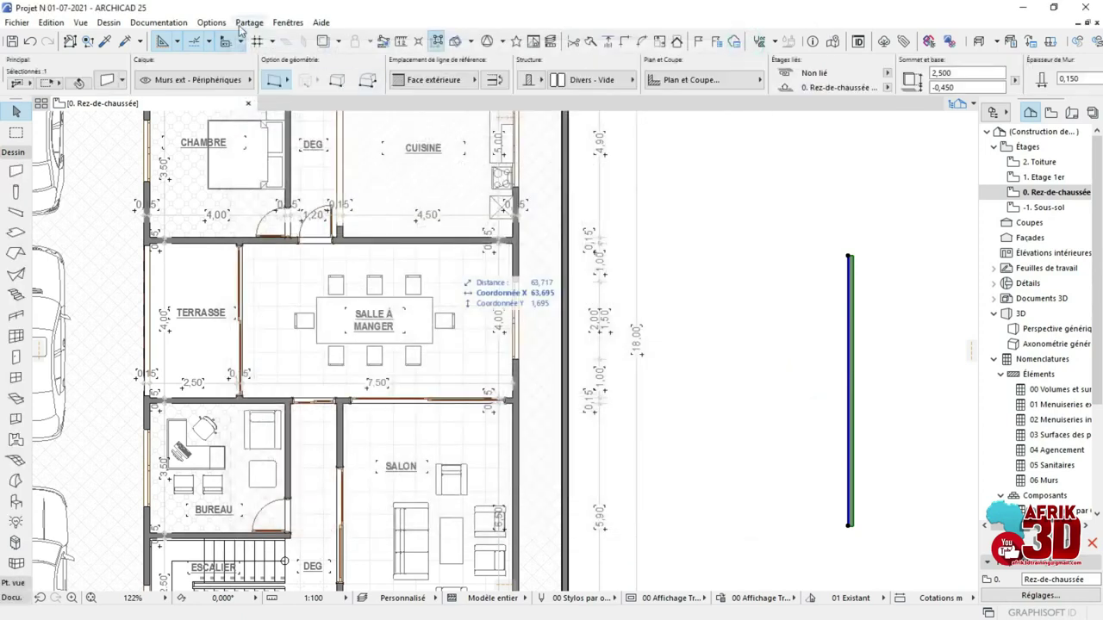
pyautogui.click(212, 22)
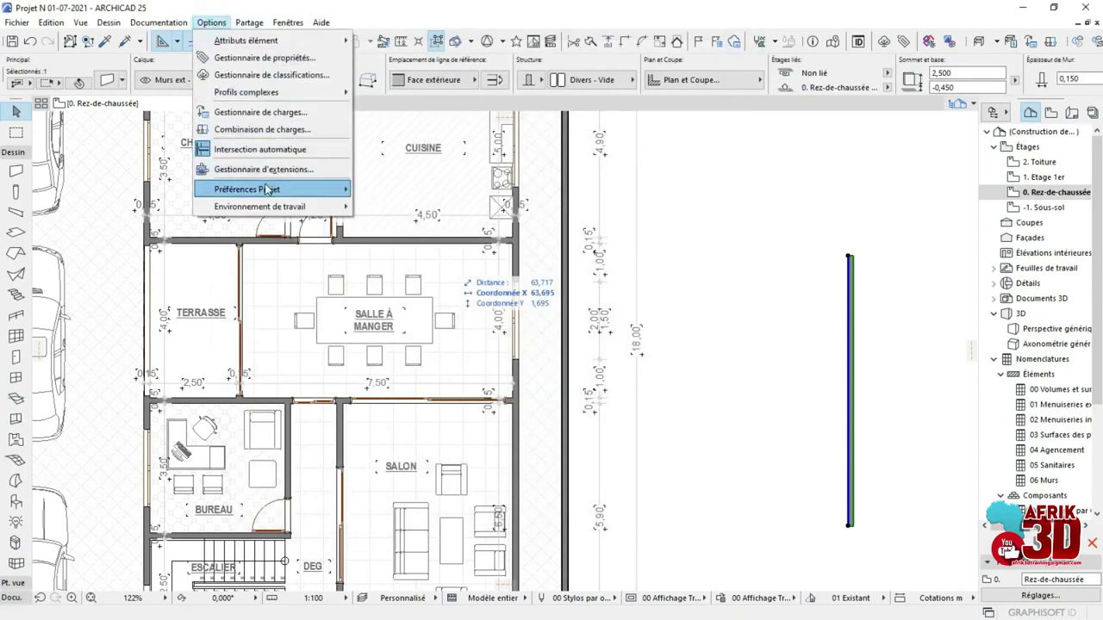
pyautogui.moveTo(283, 214)
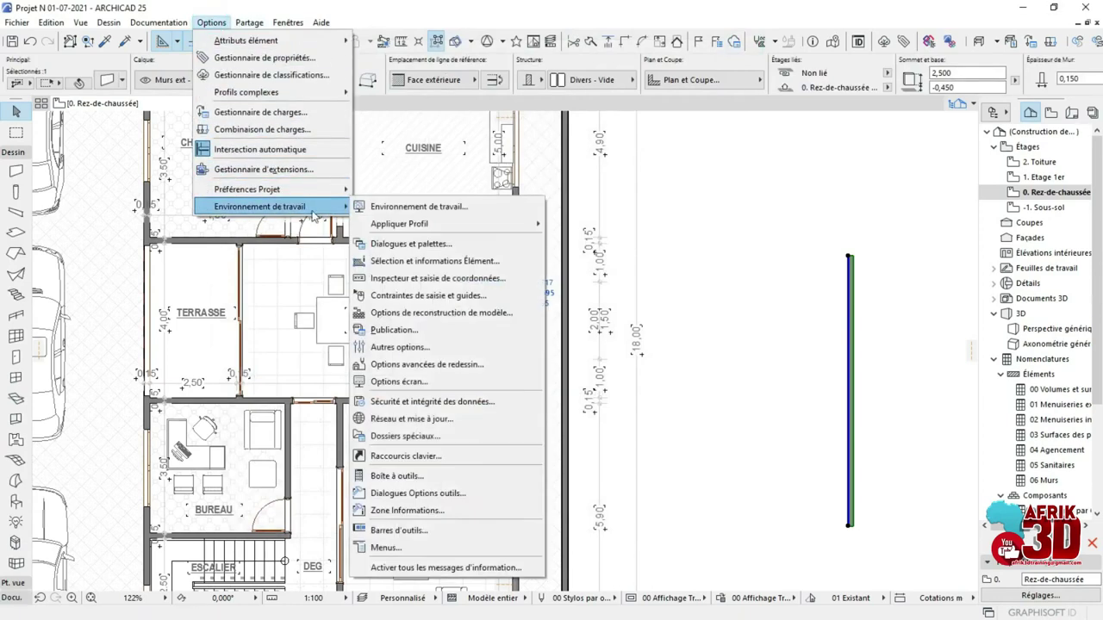
pyautogui.click(399, 243)
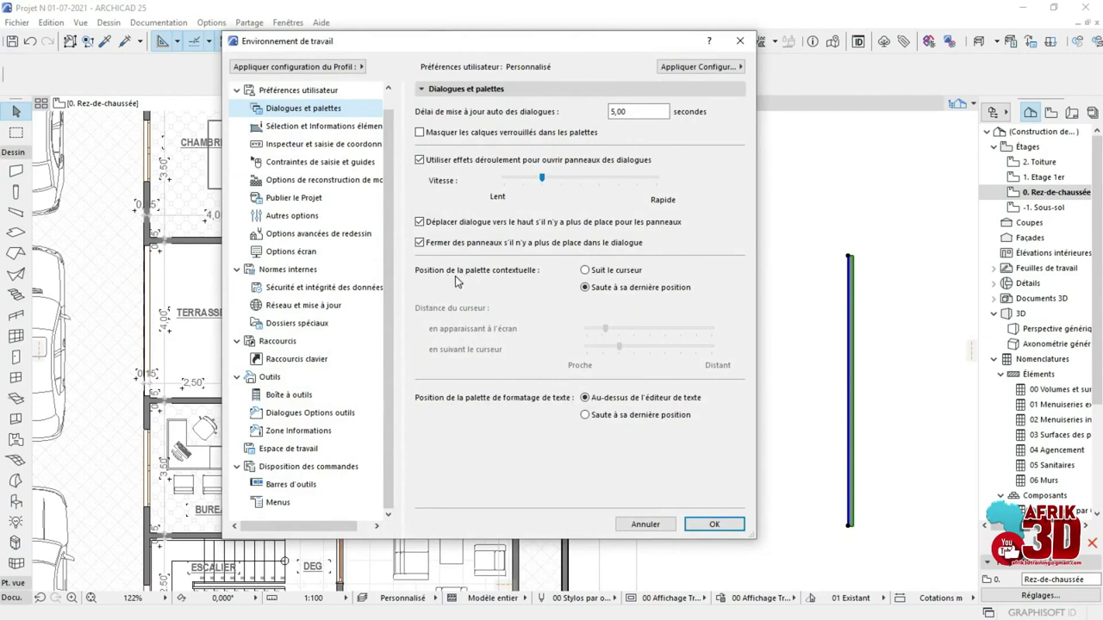
pyautogui.click(587, 272)
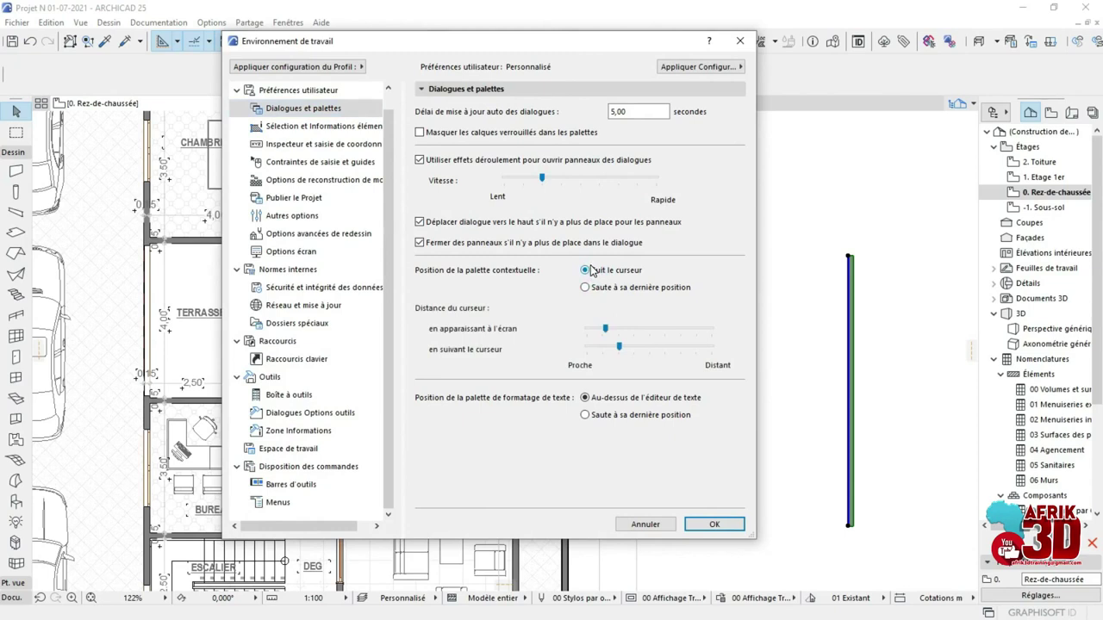
pyautogui.click(713, 525)
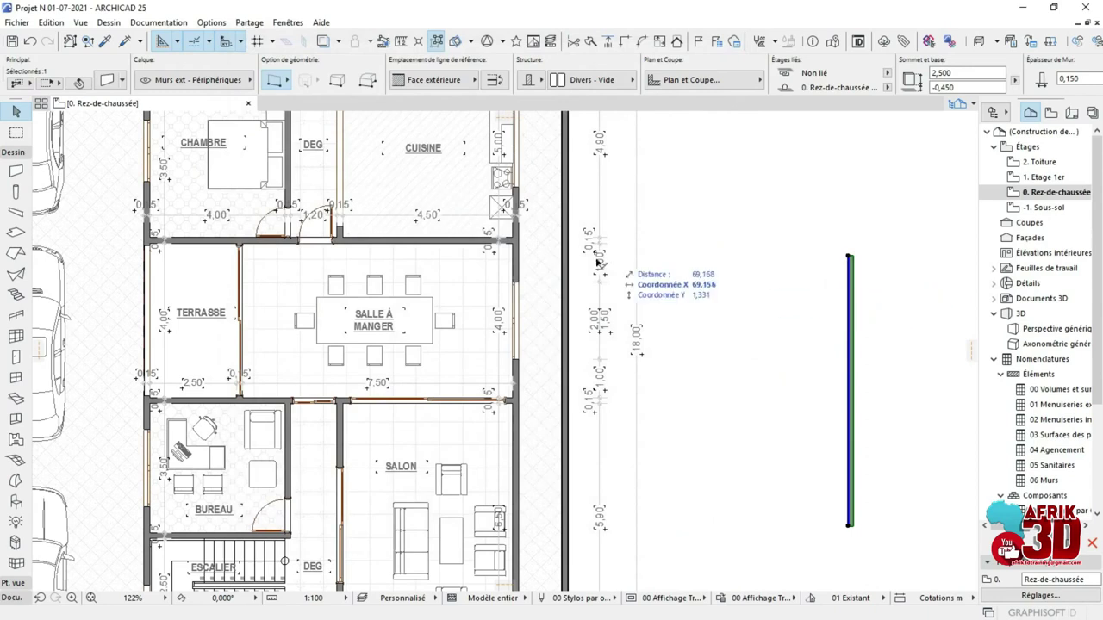
# Step: Try moving the detached wall to test how the contextual palette follows the cursor, and abandon the move
pyautogui.scroll(-2, 664, 297)
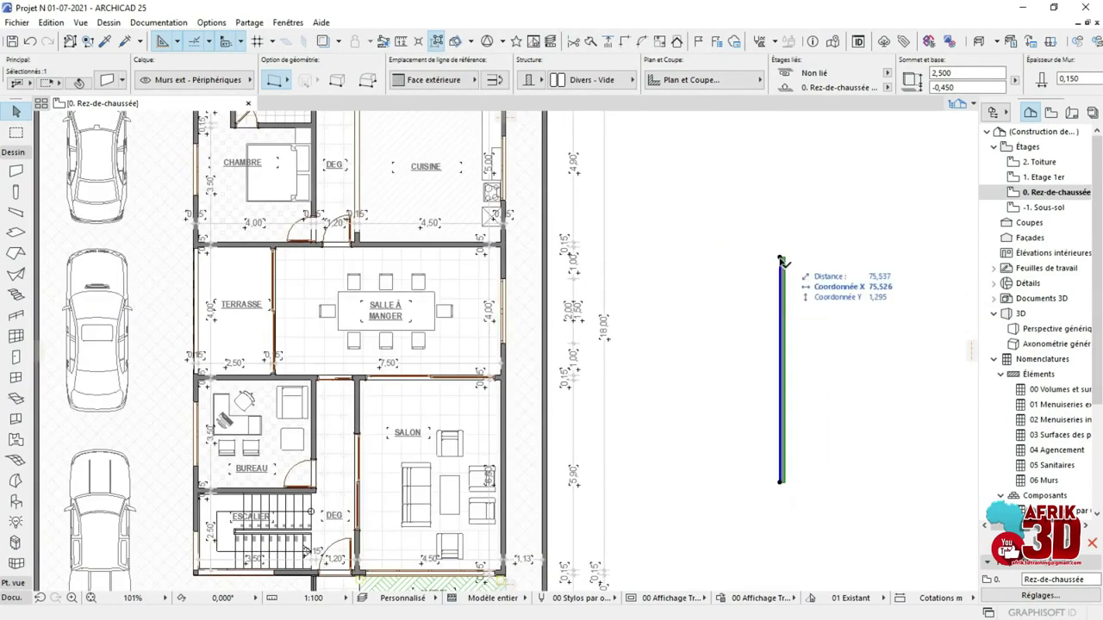
pyautogui.click(781, 259)
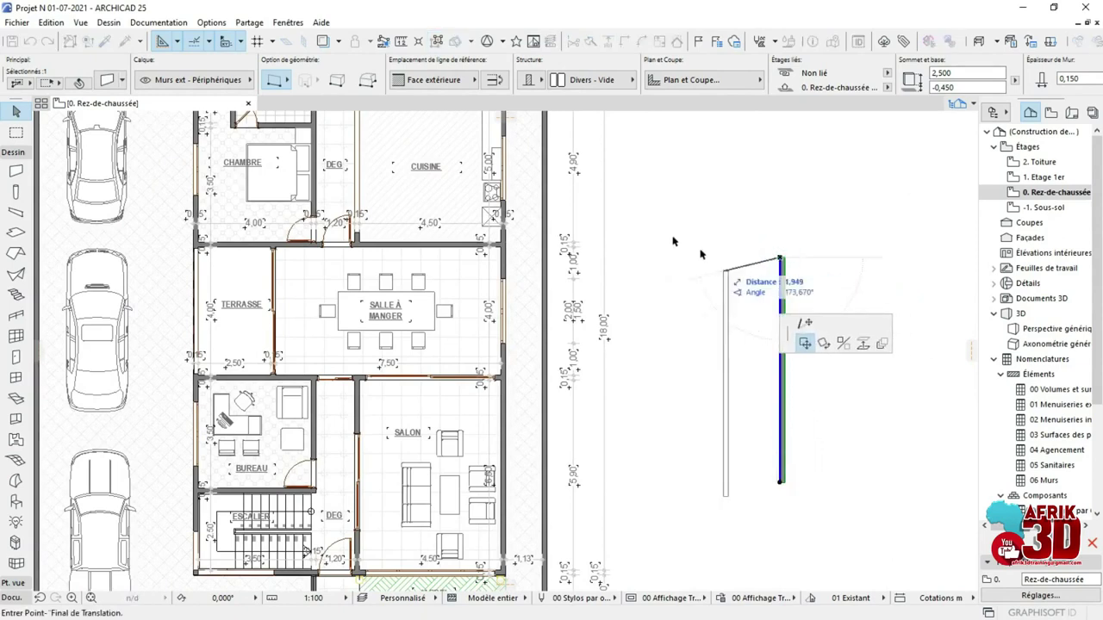
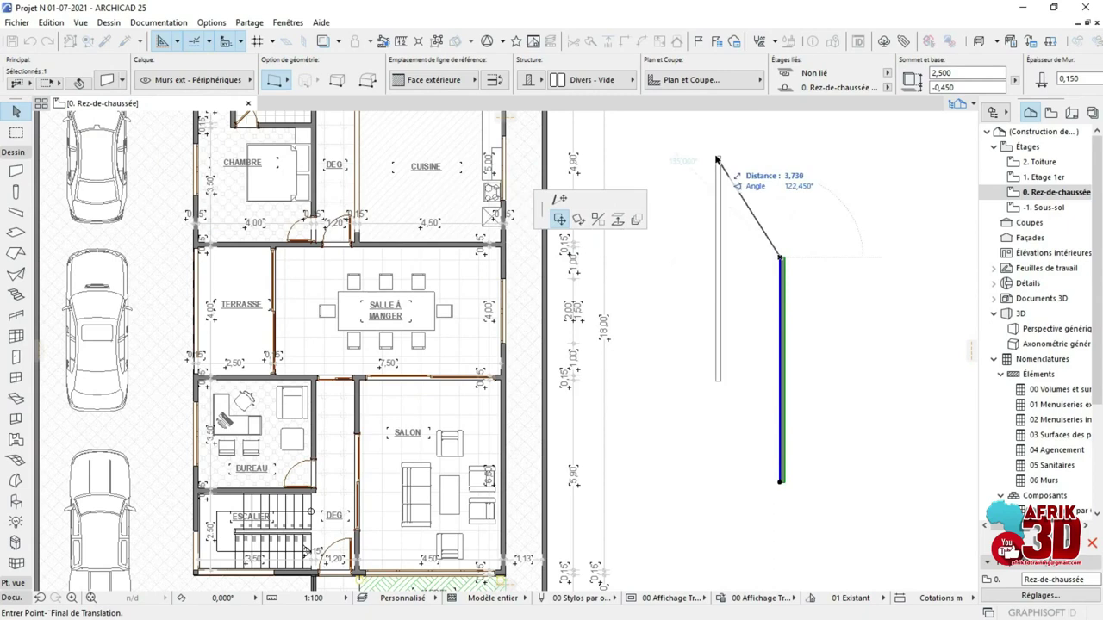
pyautogui.press('Escape')
pyautogui.scroll(2, 451, 312)
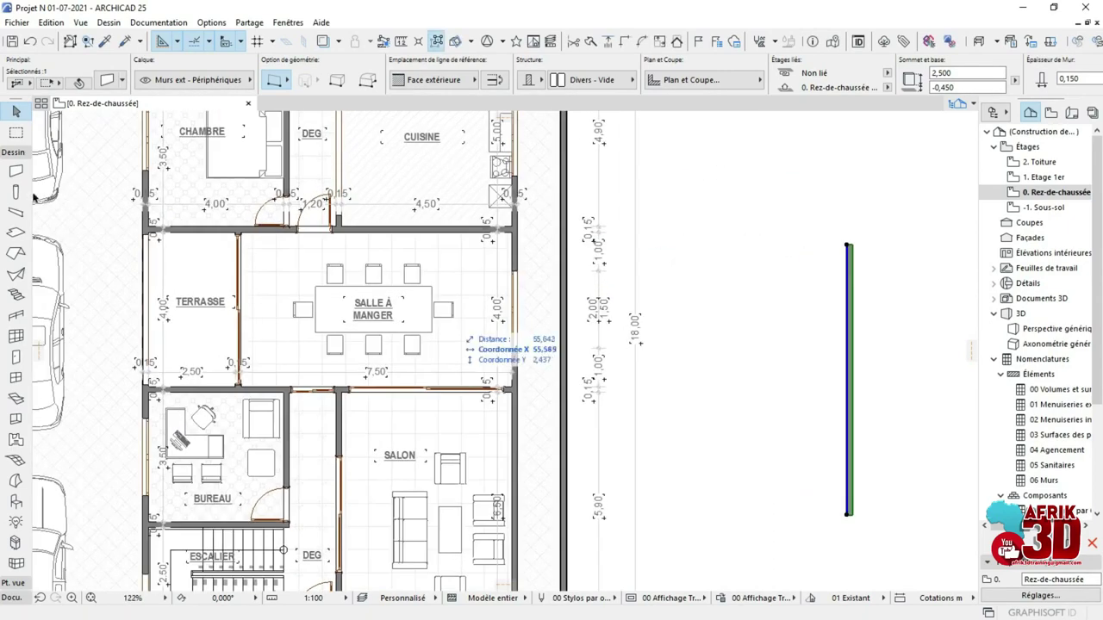
# Step: Draw a rectangular slab about 3,37 m by 6,16 m between the house plan and the detached vertical wall
pyautogui.click(15, 232)
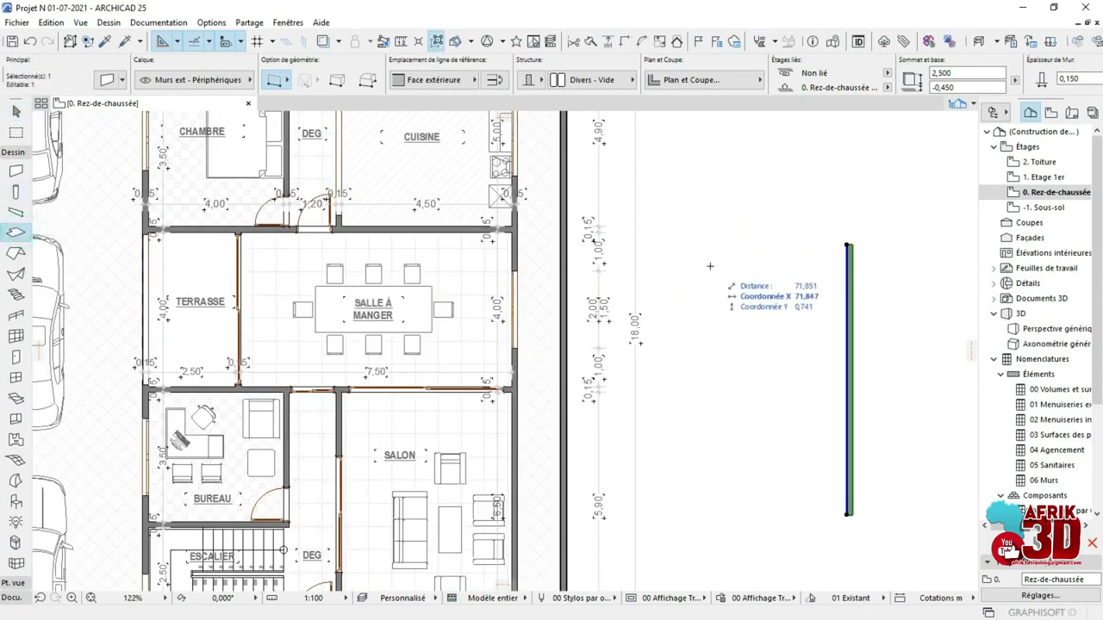
pyautogui.press('Escape')
pyautogui.click(694, 237)
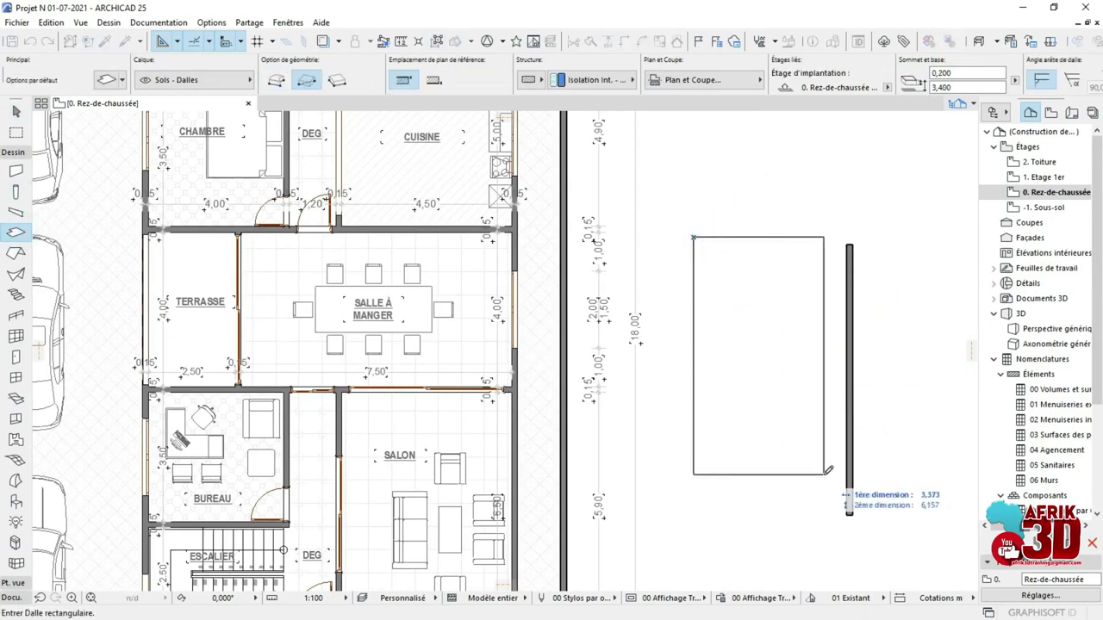
pyautogui.click(824, 474)
pyautogui.click(16, 110)
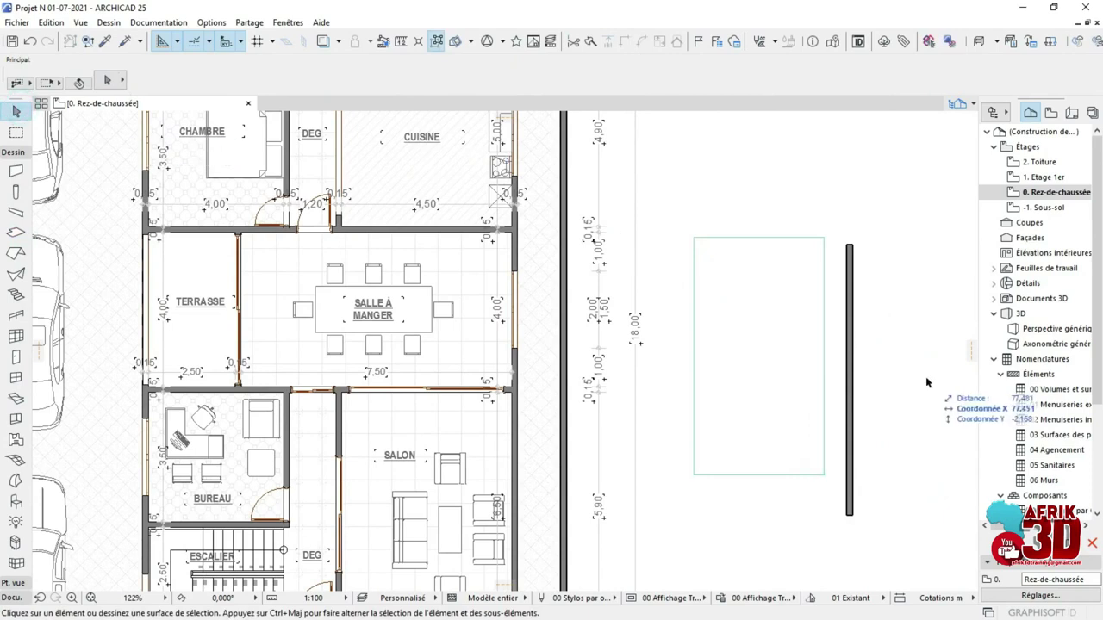
# Step: Curve the new slab's two short edges outward, the upper one with an arc radius of about 2,20 m
pyautogui.click(737, 238)
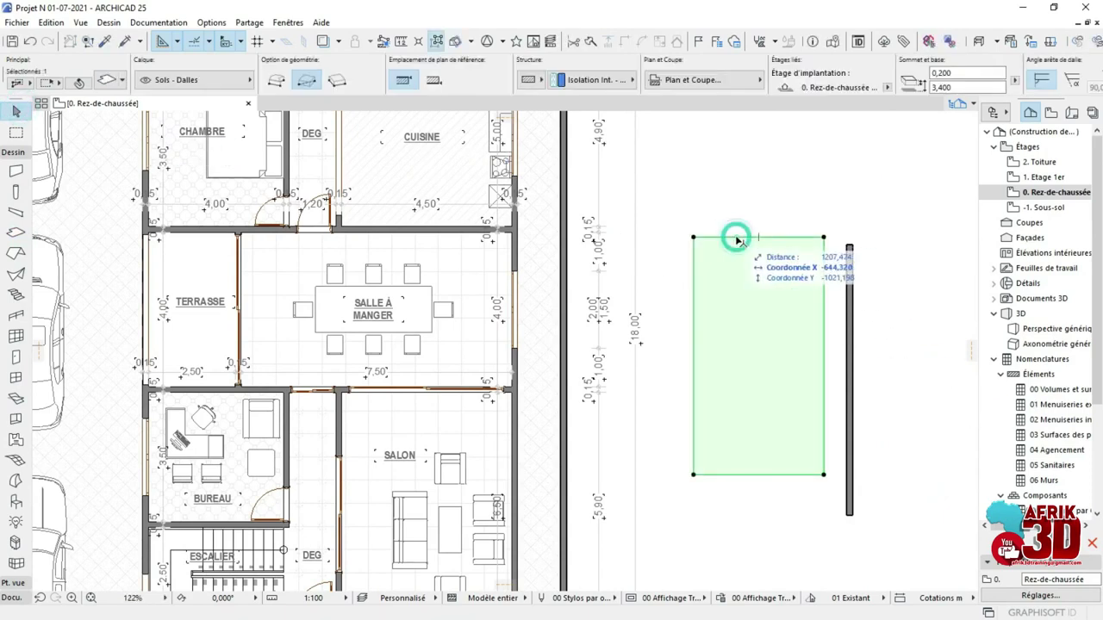
pyautogui.click(737, 239)
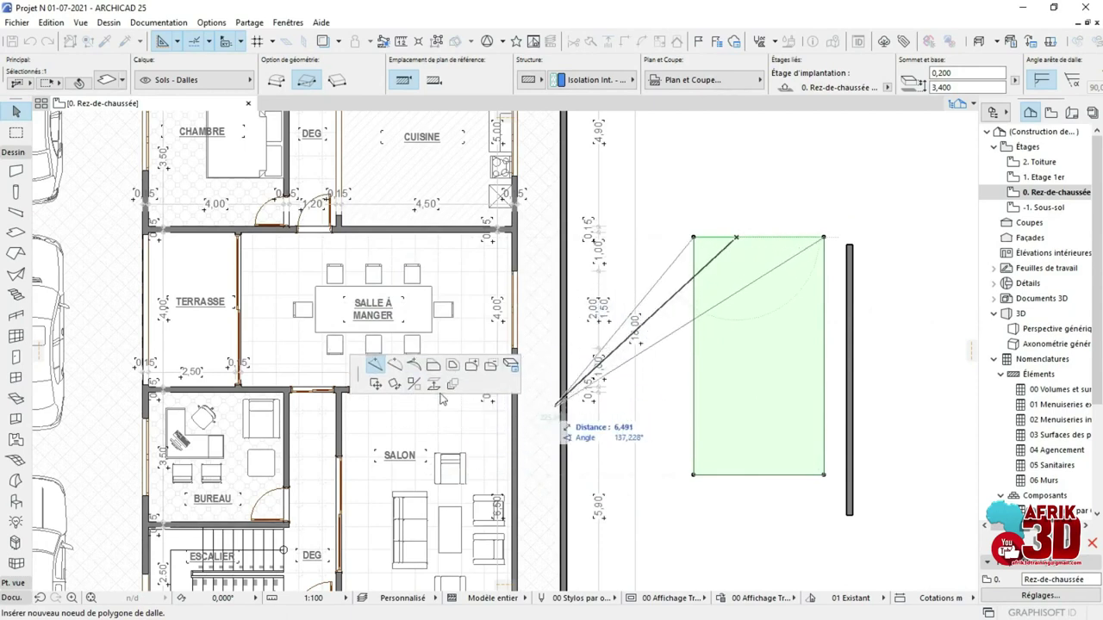
pyautogui.click(395, 364)
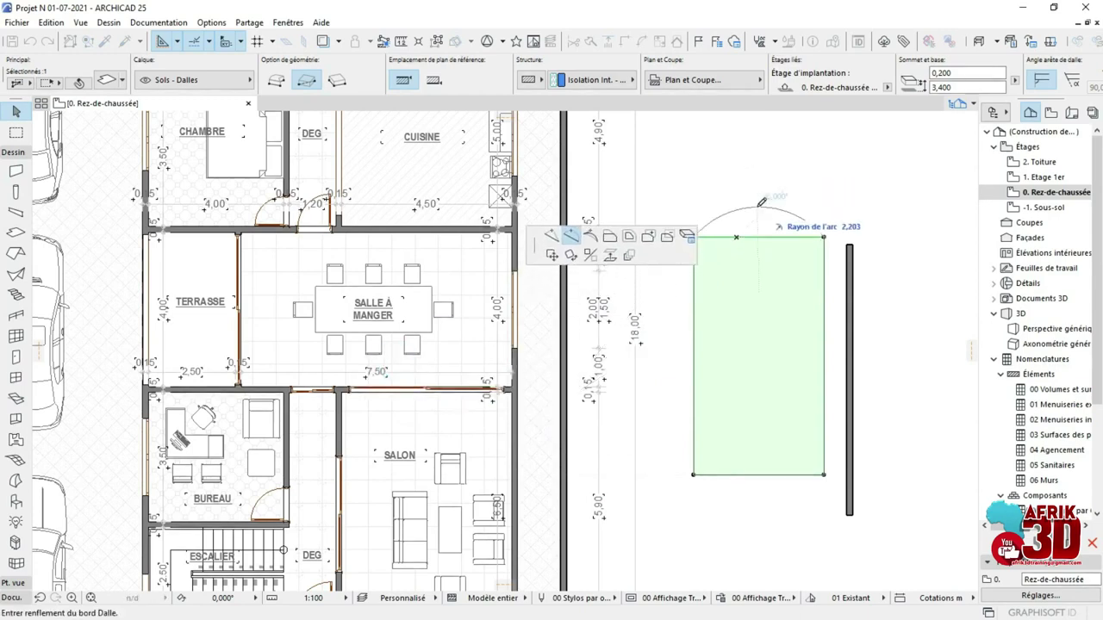
pyautogui.click(760, 209)
pyautogui.click(771, 475)
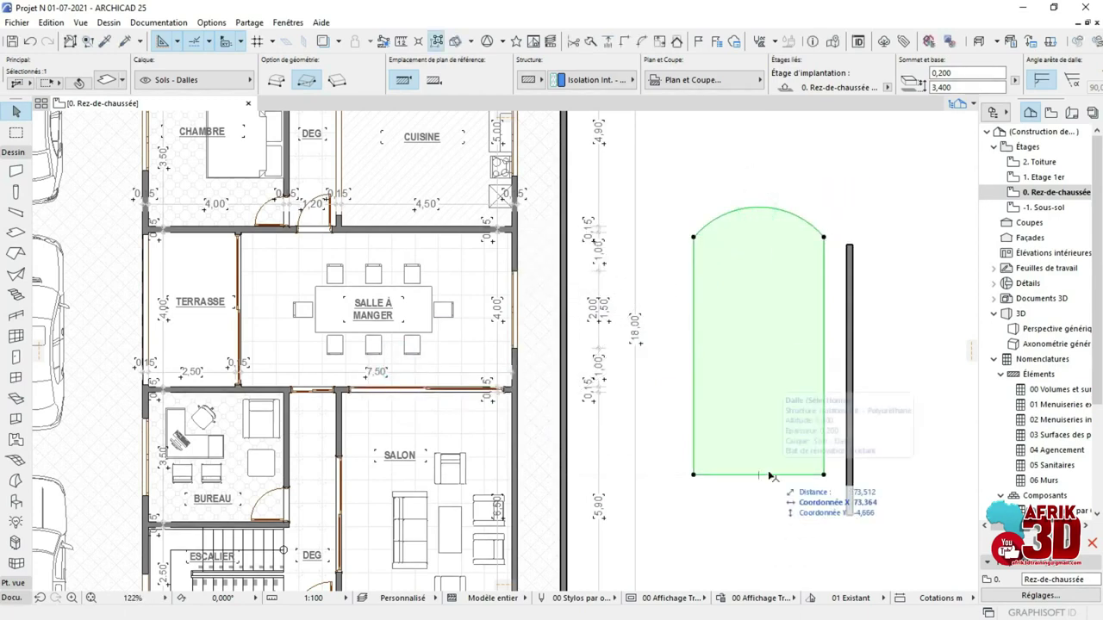
pyautogui.click(775, 482)
pyautogui.click(766, 523)
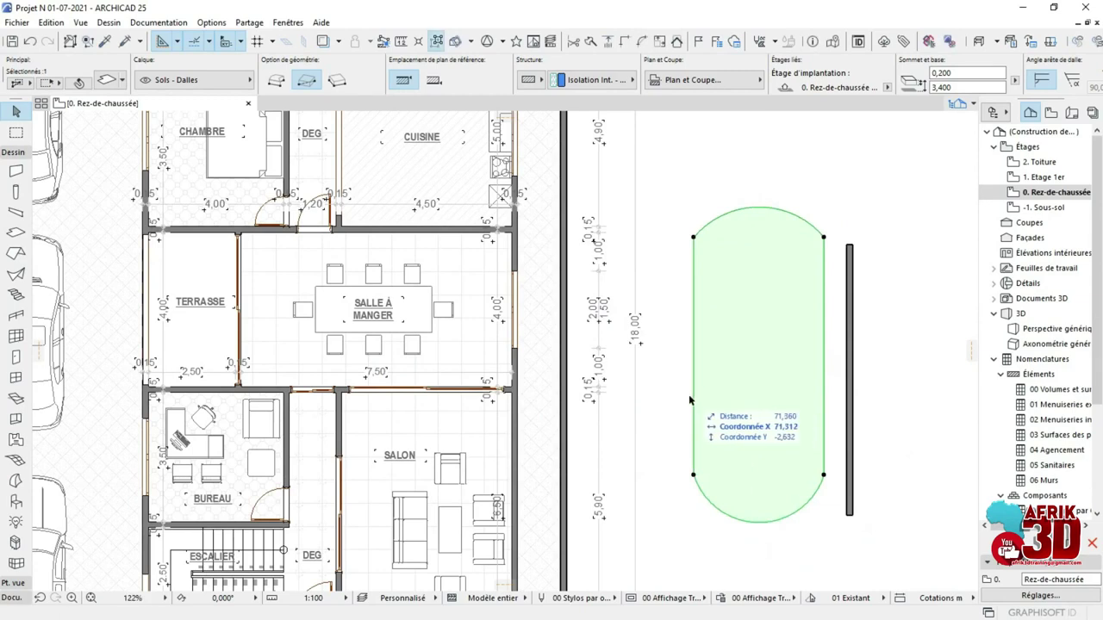
# Step: Curve the slab's two long edges outward and erase the slab
pyautogui.click(693, 395)
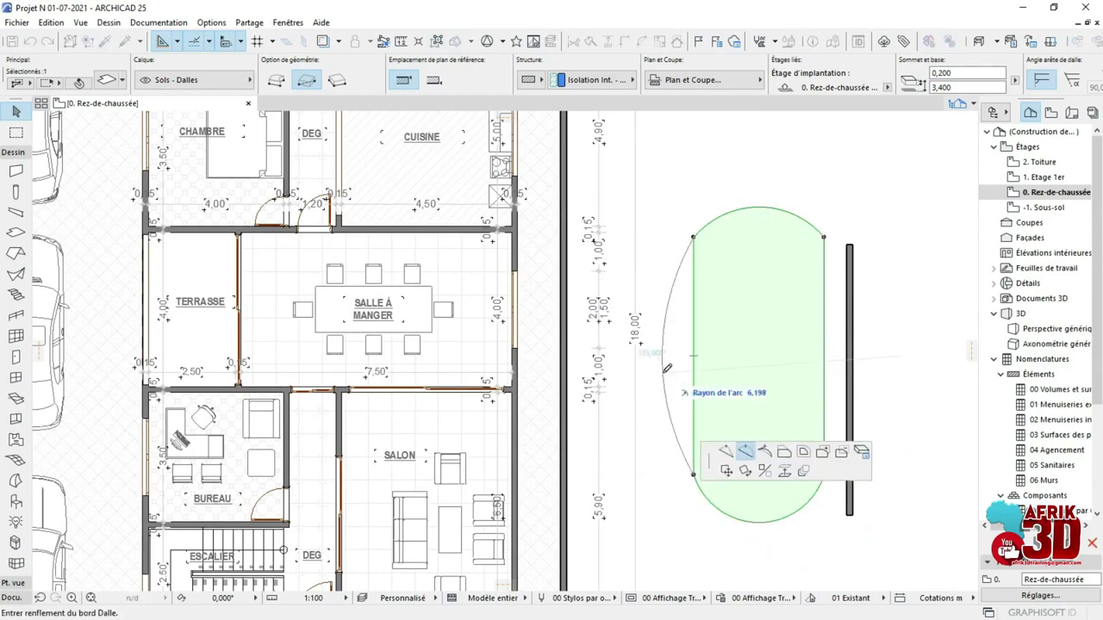
pyautogui.click(677, 365)
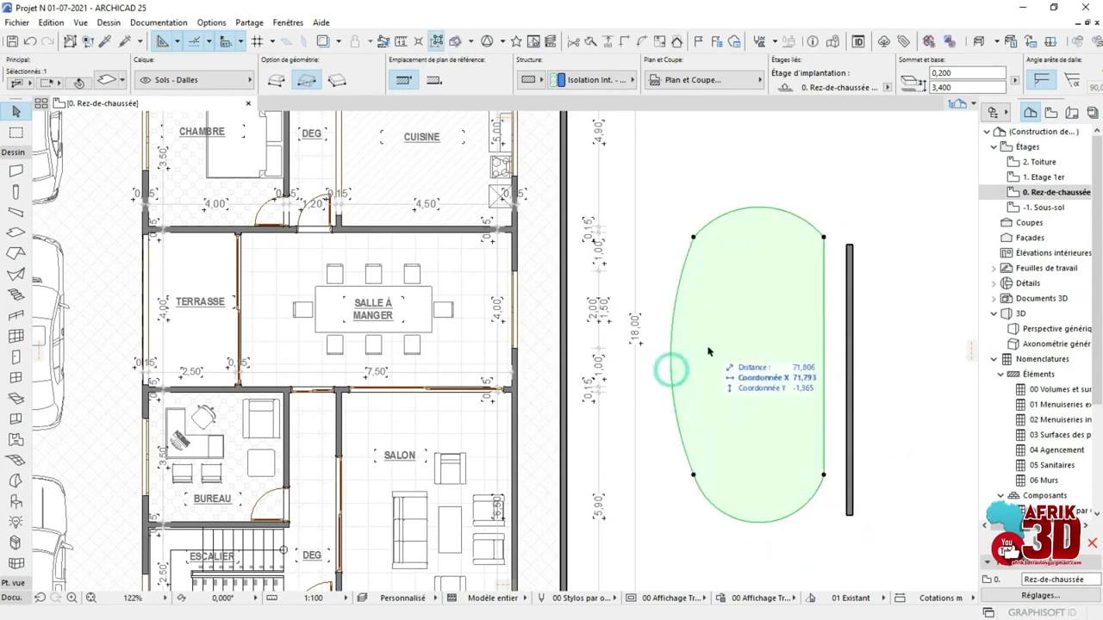
pyautogui.click(825, 324)
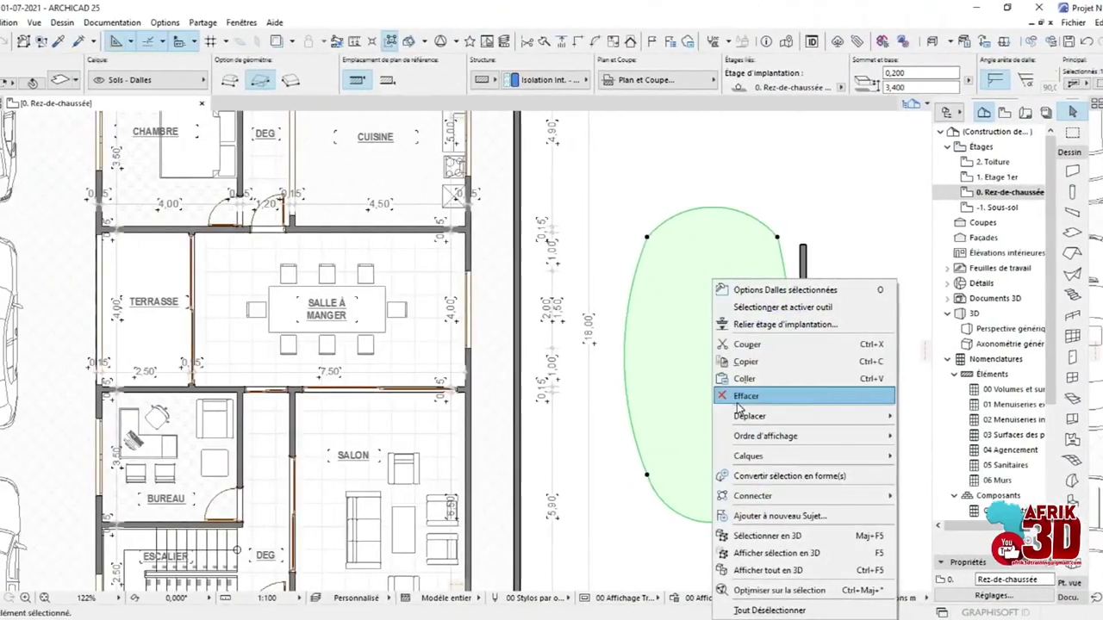
pyautogui.click(782, 397)
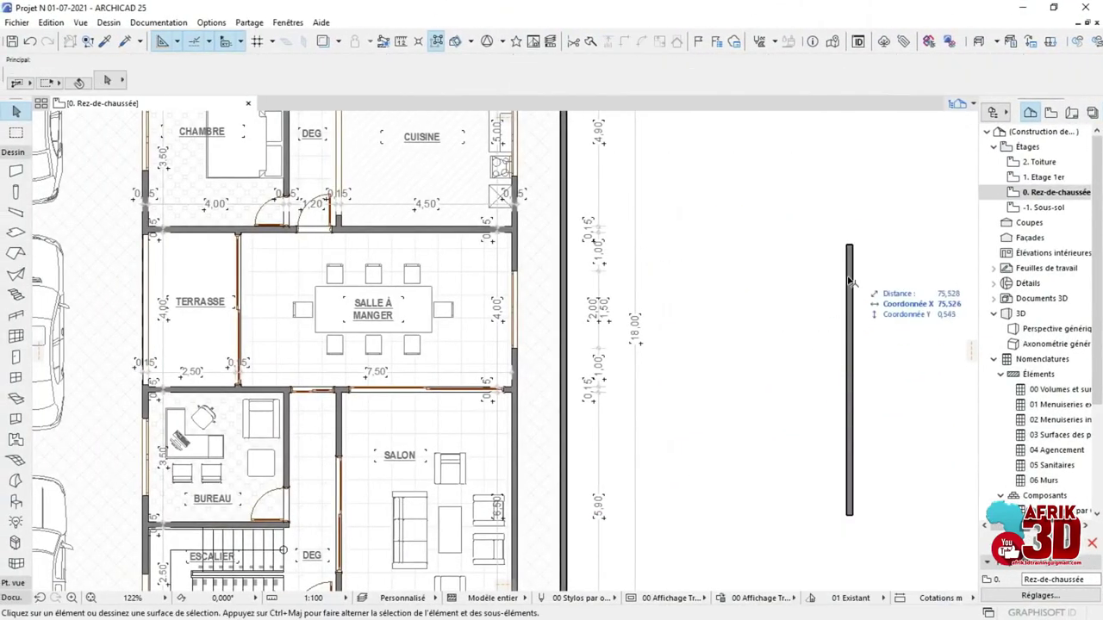
# Step: Set the pre-selection highlight delay to 0 seconds in the Sélection et Informations élément preferences
pyautogui.moveTo(850, 285)
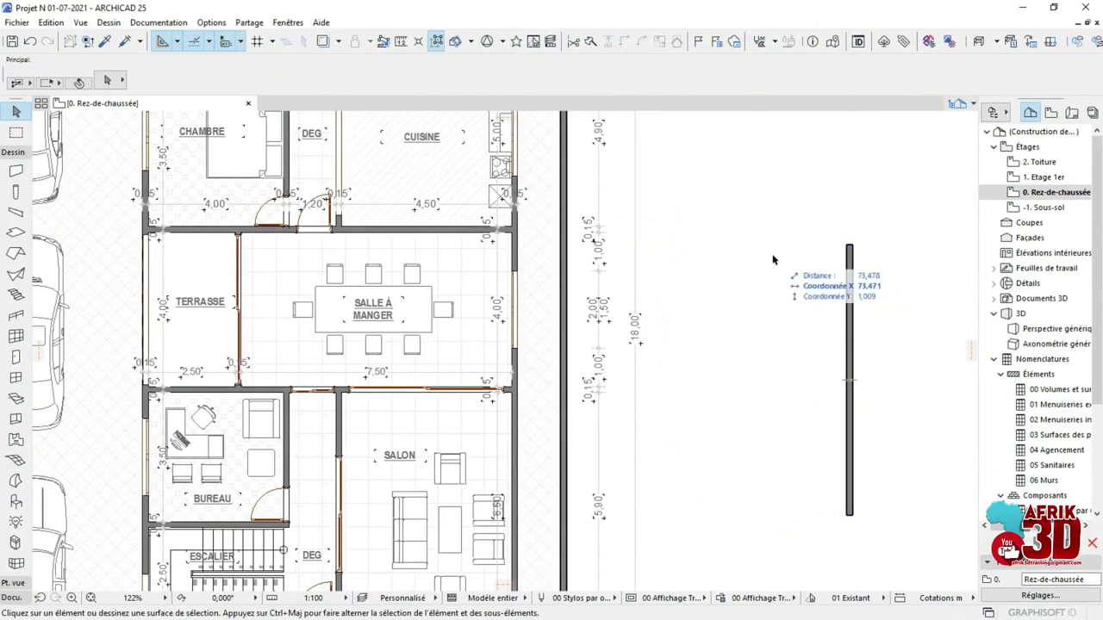
pyautogui.click(219, 24)
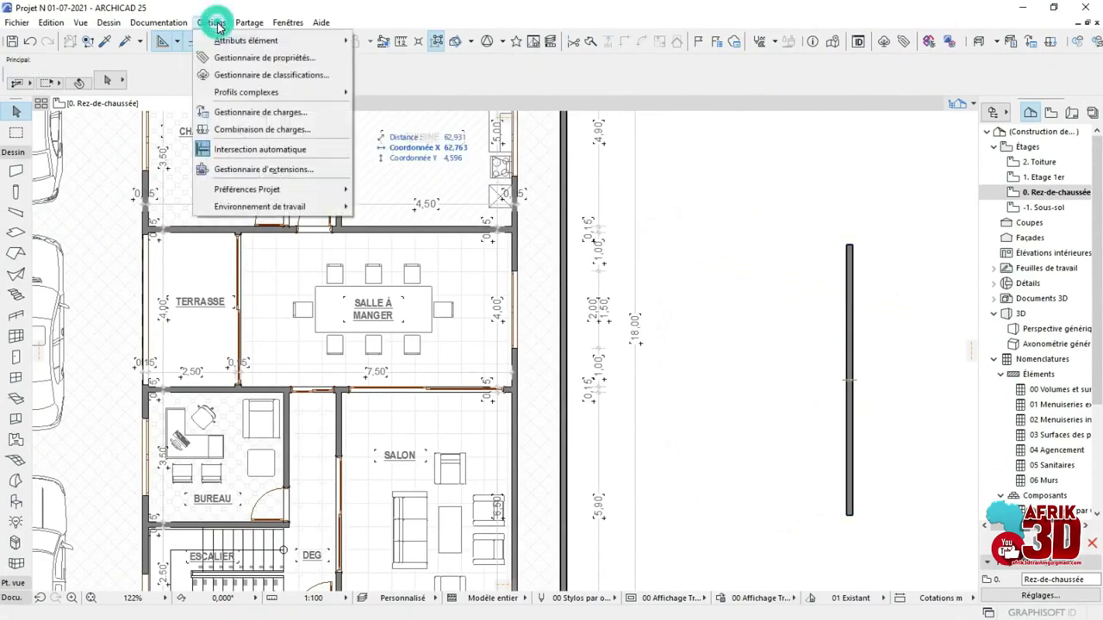
pyautogui.moveTo(254, 215)
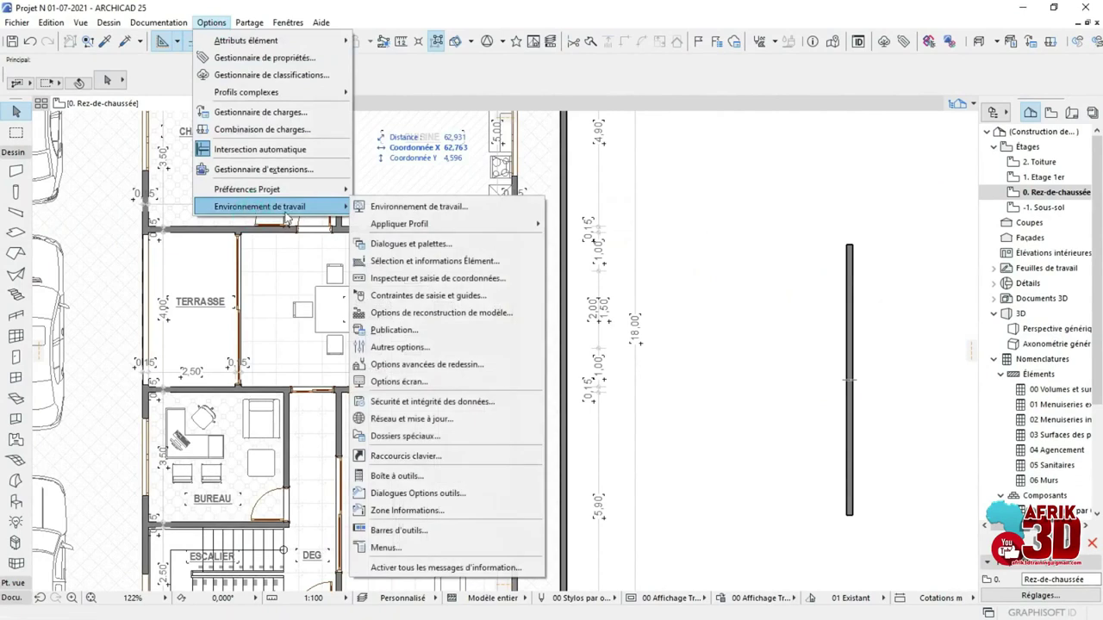
pyautogui.click(413, 262)
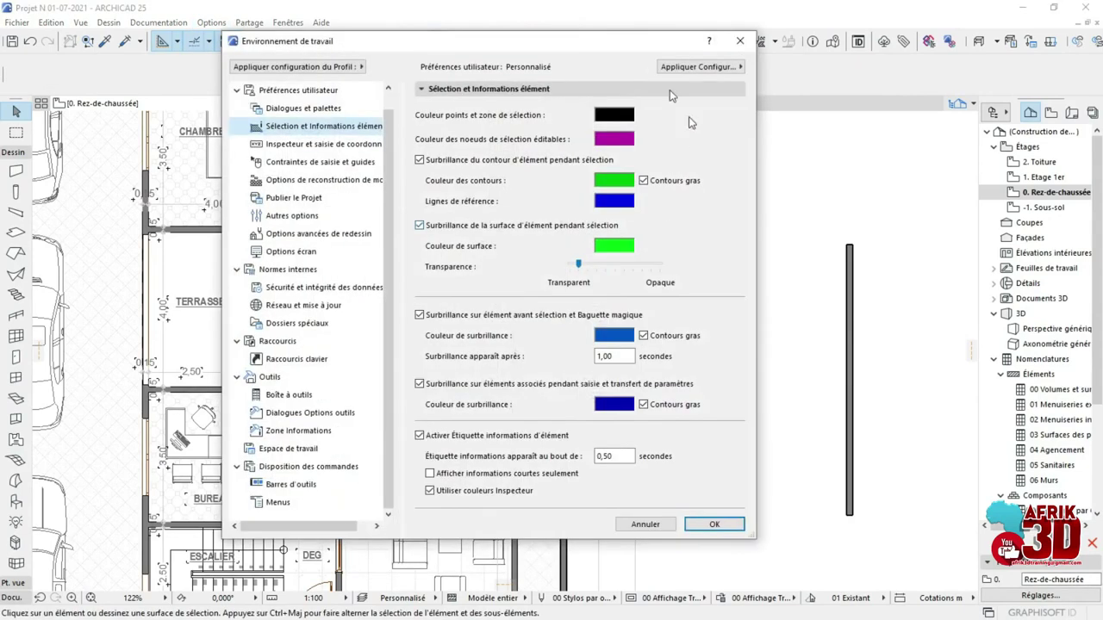
pyautogui.moveTo(622, 41); pyautogui.dragTo(581, 57)
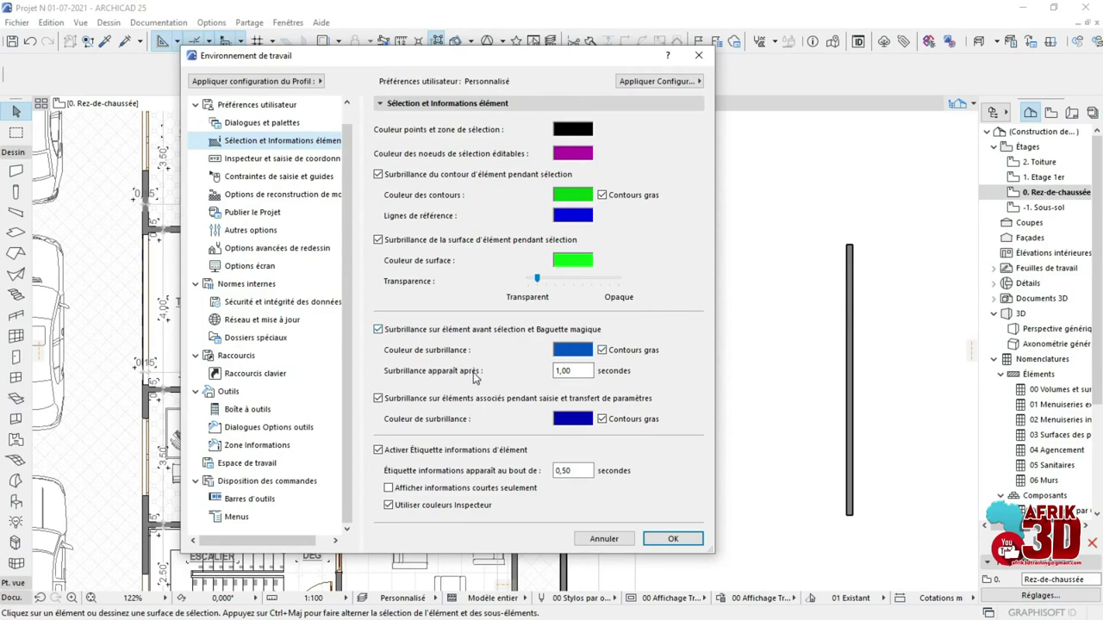
pyautogui.click(574, 371)
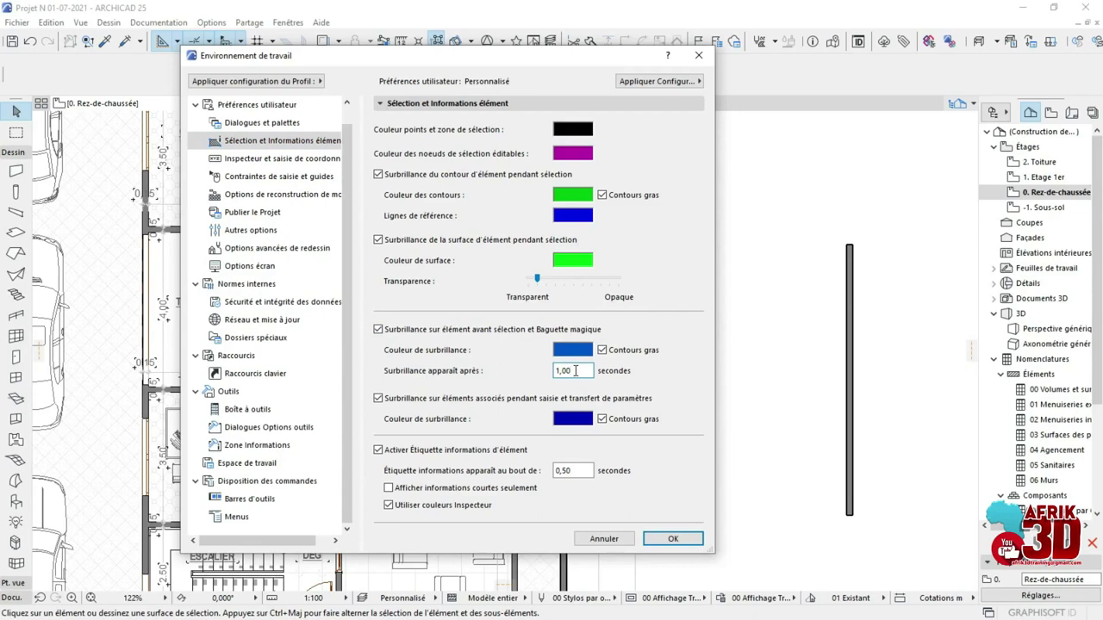
pyautogui.doubleClick(575, 371)
pyautogui.write('0')
# Step: Set the element information label's appearance delay to 0,00 seconds and apply the preferences
pyautogui.doubleClick(573, 470)
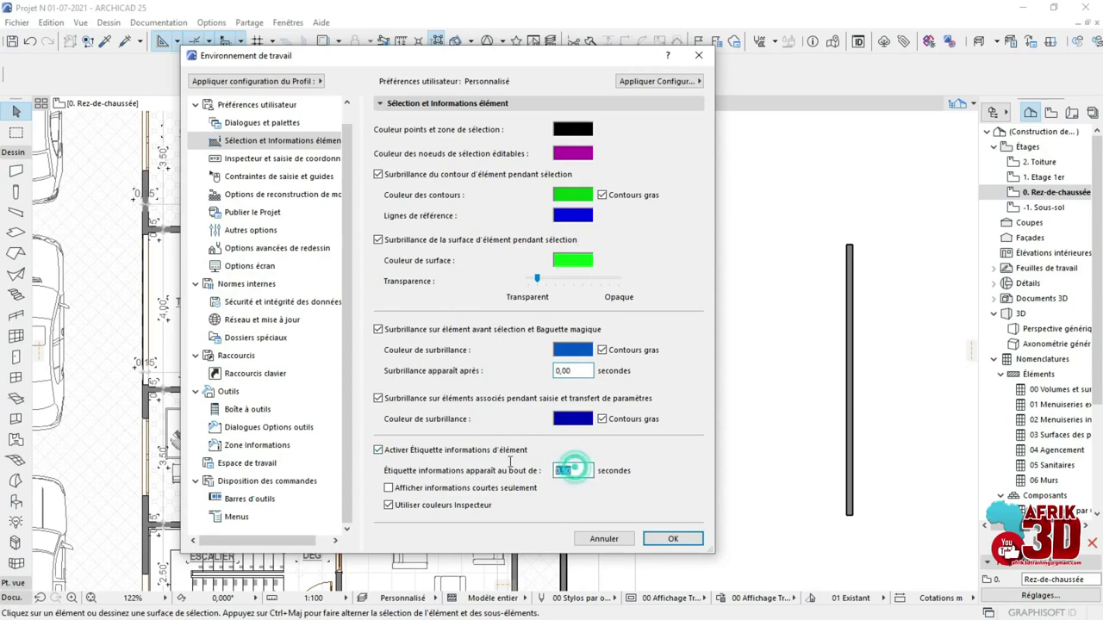
pyautogui.write('0')
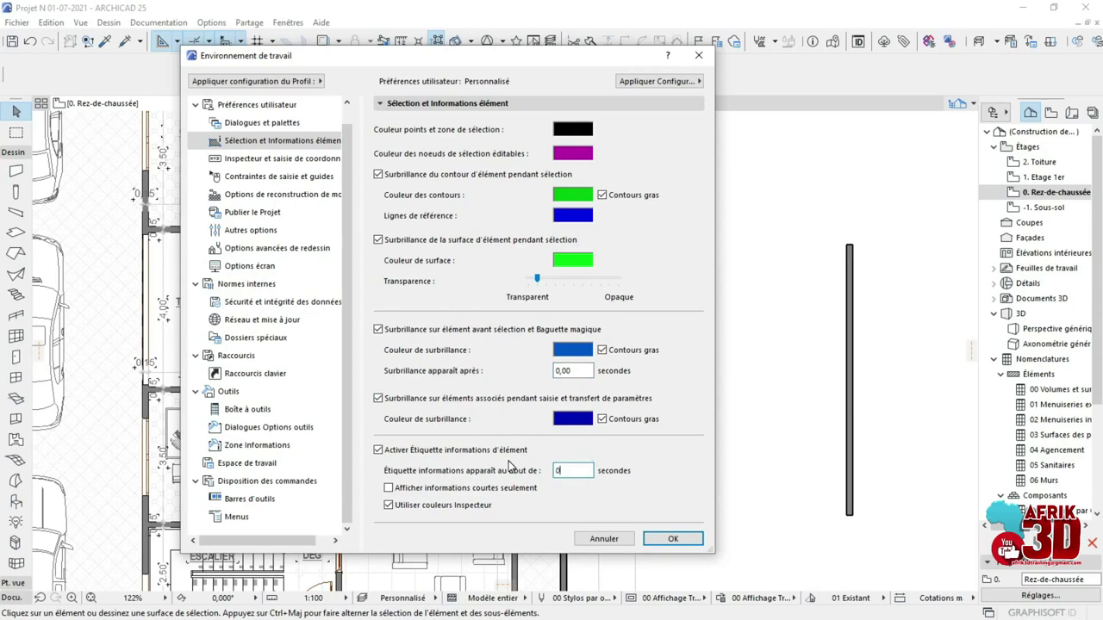
pyautogui.write(',00')
pyautogui.click(673, 539)
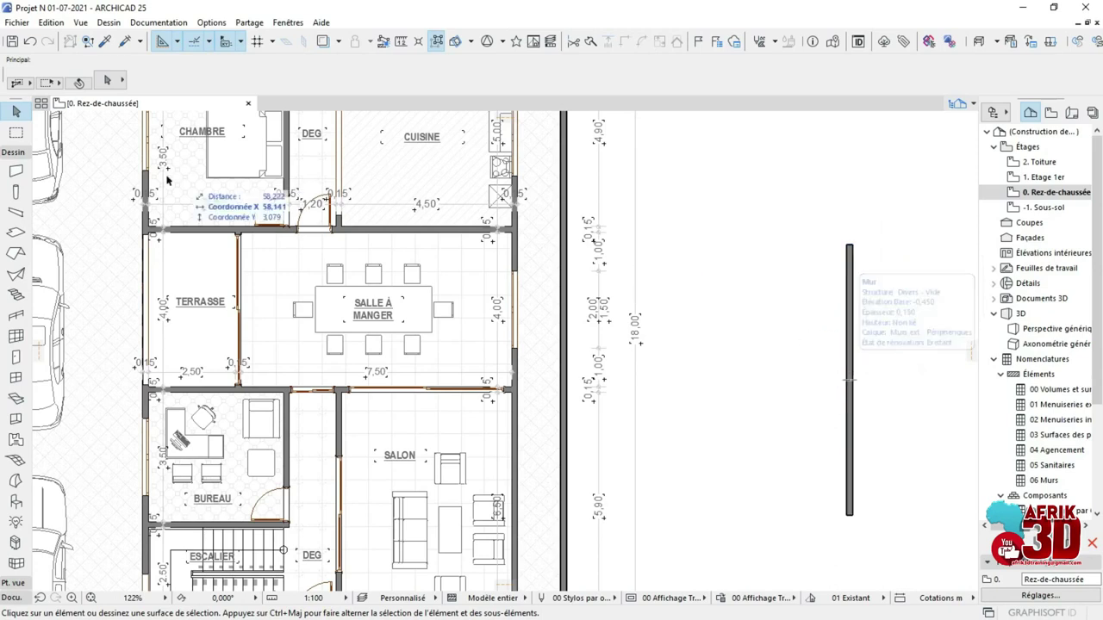
# Step: Draw a second rectangular test slab in the empty area between the house plan and the detached wall
pyautogui.click(15, 232)
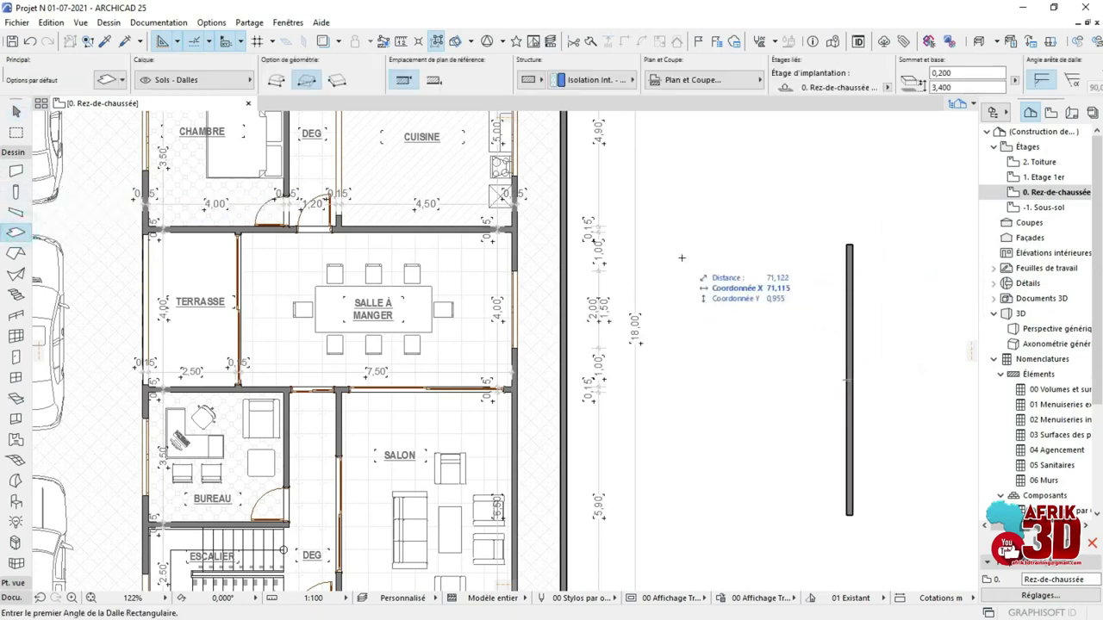
pyautogui.click(682, 257)
pyautogui.click(781, 448)
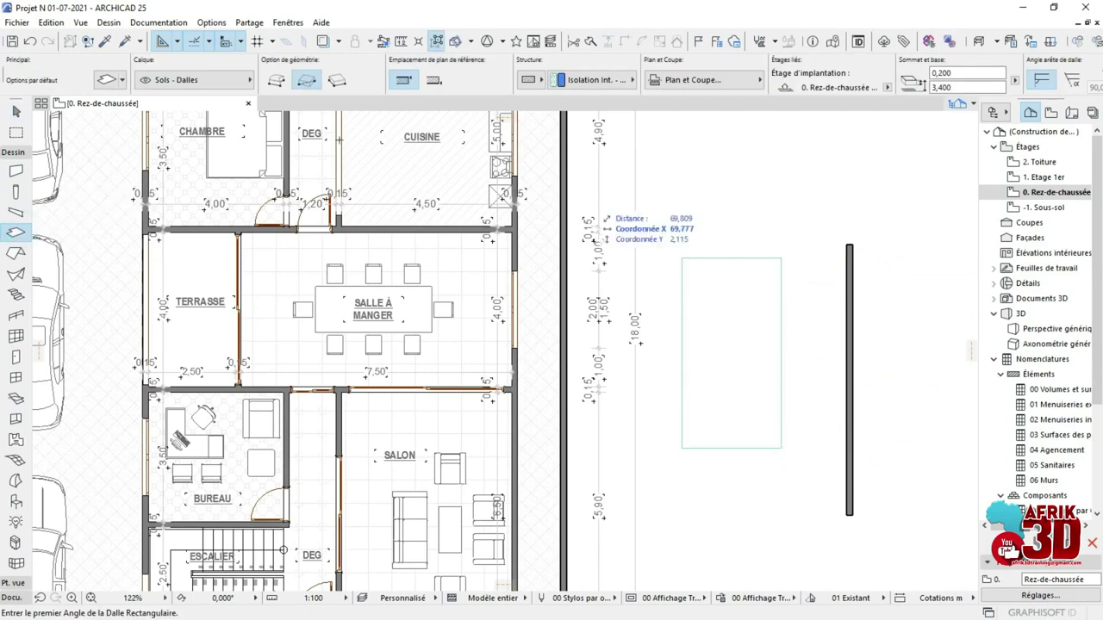
pyautogui.click(15, 110)
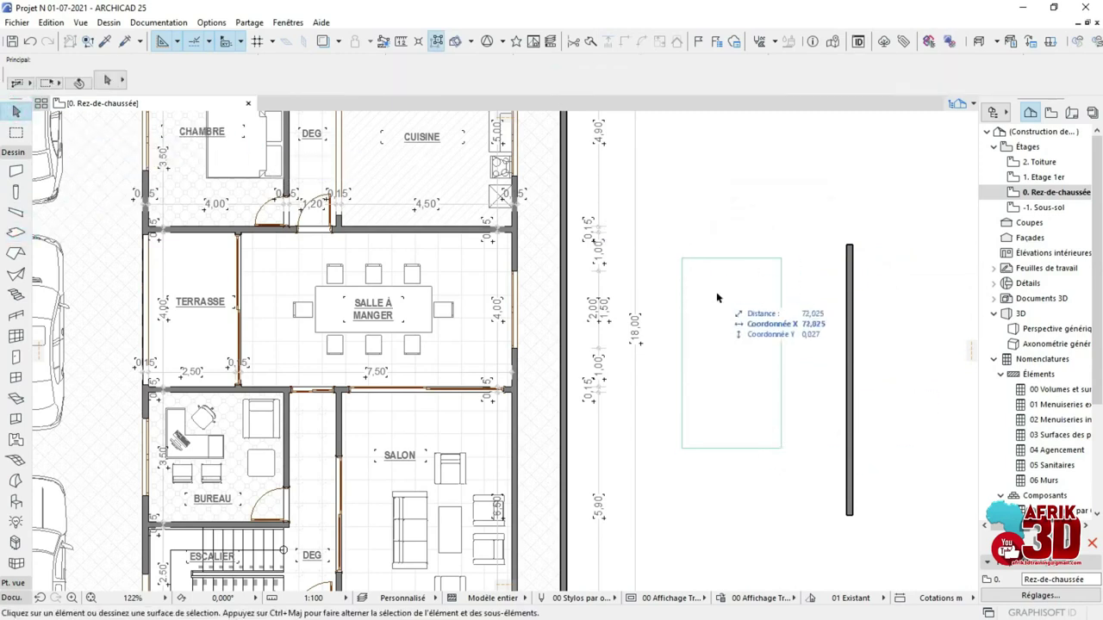
# Step: Test the highlight and information label on the slab's corner and the detached wall, and remove the test slab
pyautogui.click(681, 259)
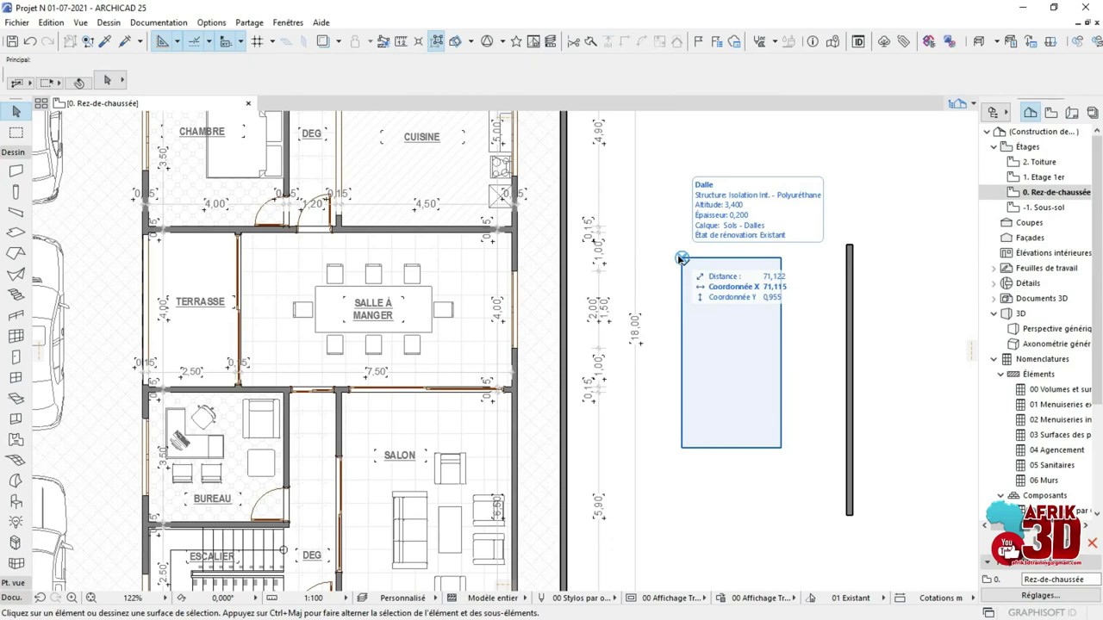
pyautogui.click(681, 258)
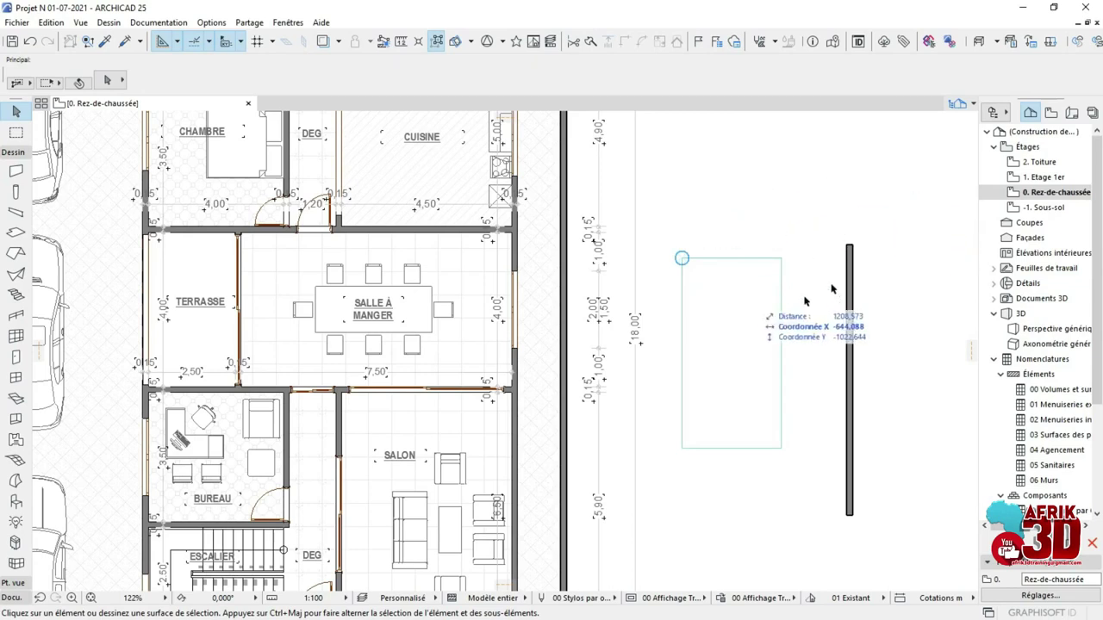
pyautogui.click(849, 259)
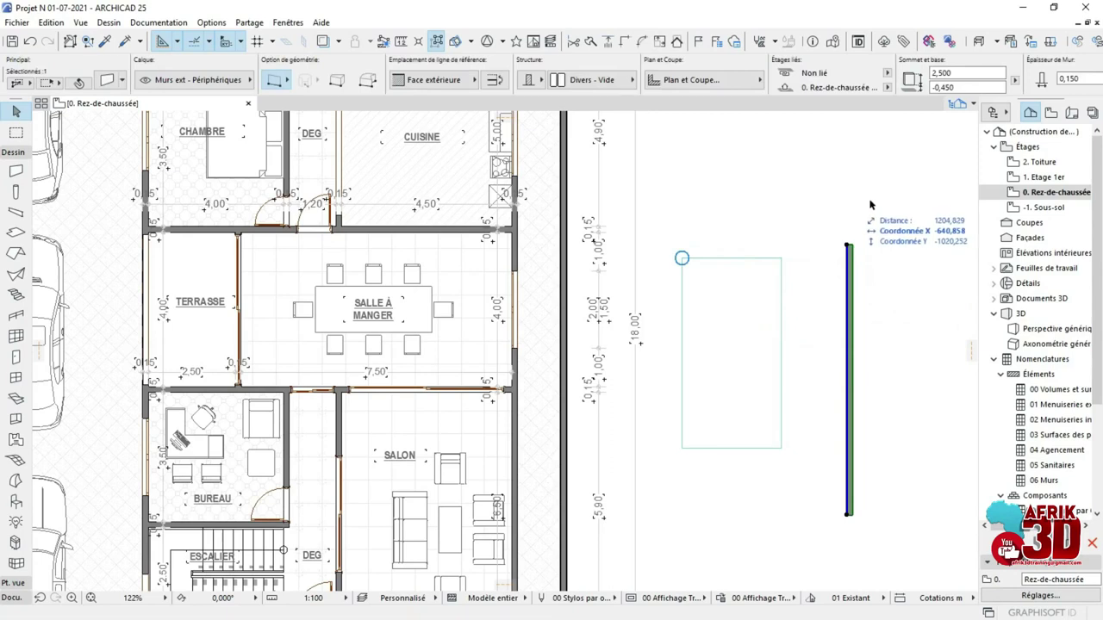
pyautogui.press('Escape')
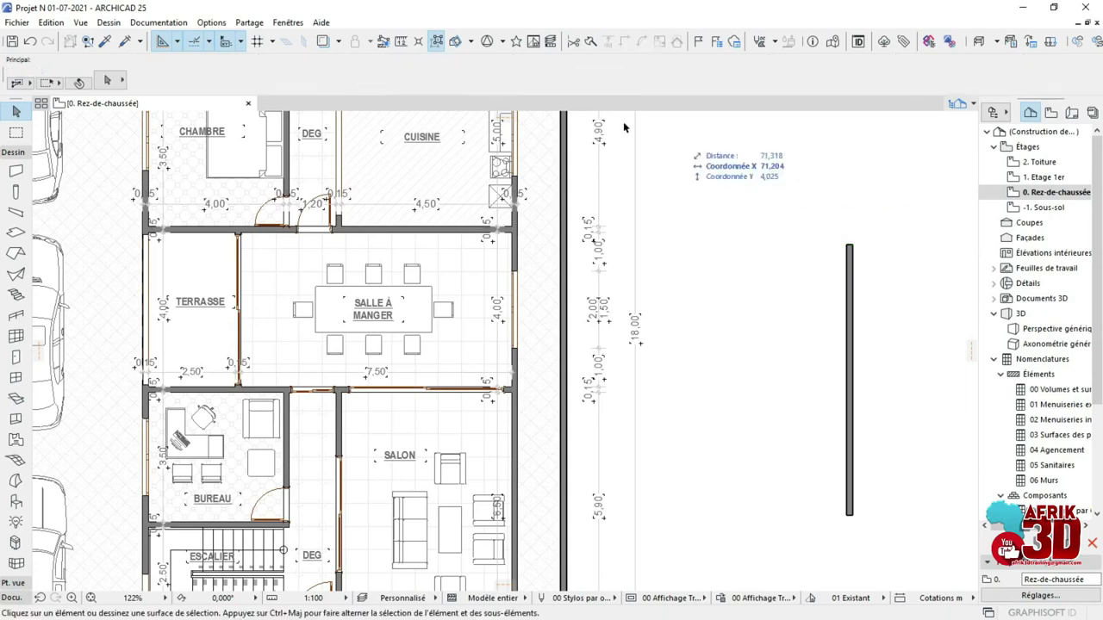
# Step: Turn on quick selection, and review the detached wall's settings without changing them
pyautogui.click(78, 82)
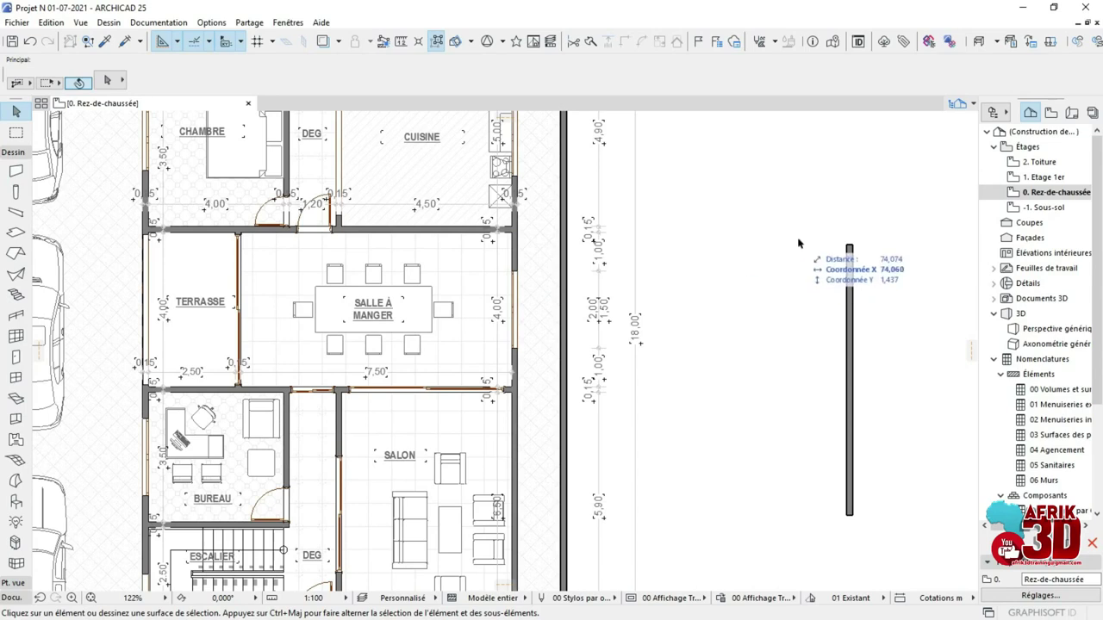
pyautogui.click(849, 258)
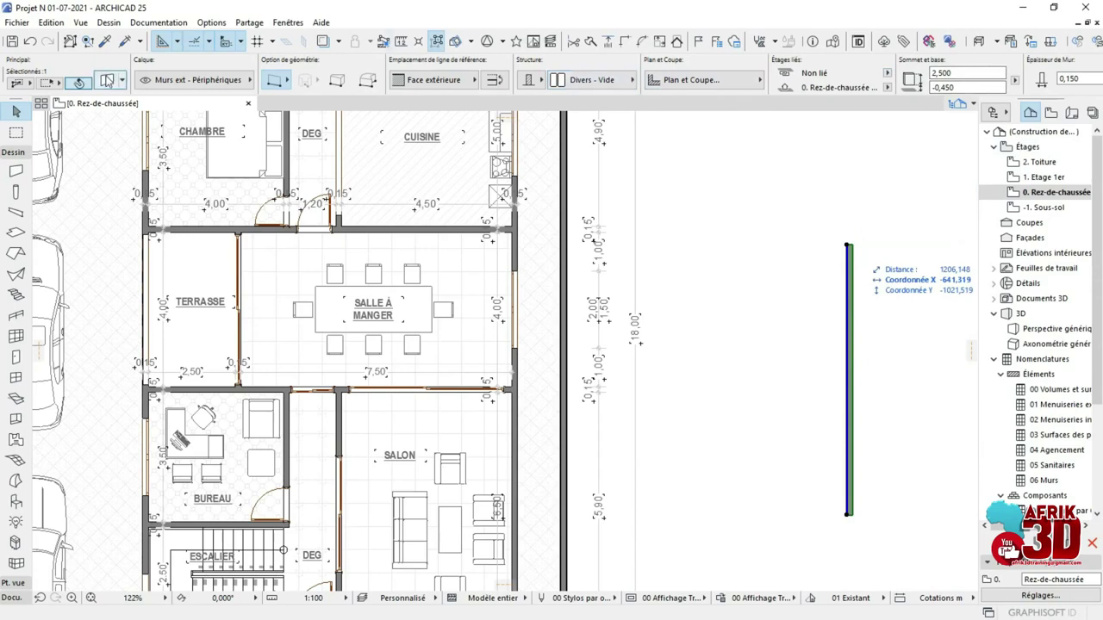
pyautogui.click(79, 82)
pyautogui.moveTo(613, 108); pyautogui.dragTo(544, 119)
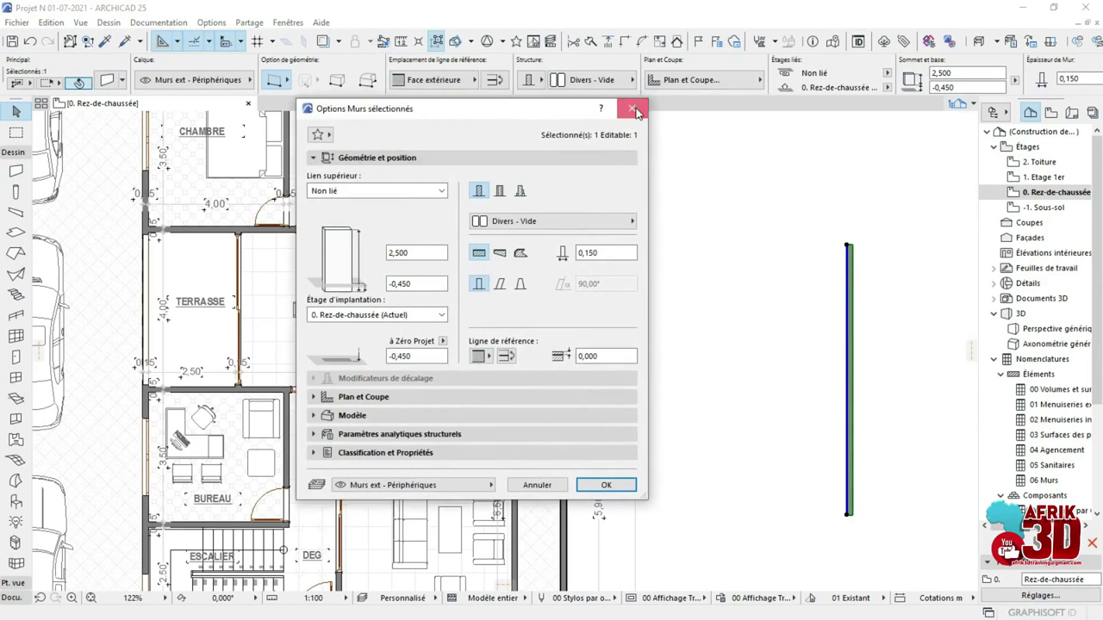
pyautogui.click(632, 109)
pyautogui.click(773, 212)
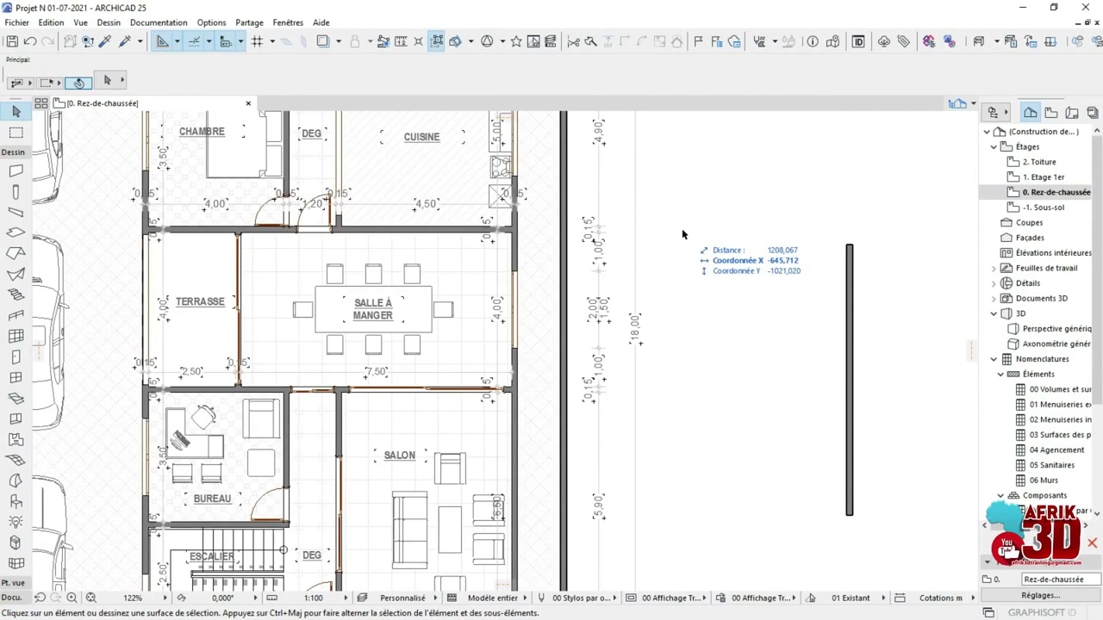
# Step: Set the undo limit to 50 steps in the data safety and integrity preferences and apply the change
pyautogui.click(213, 23)
pyautogui.moveTo(282, 207)
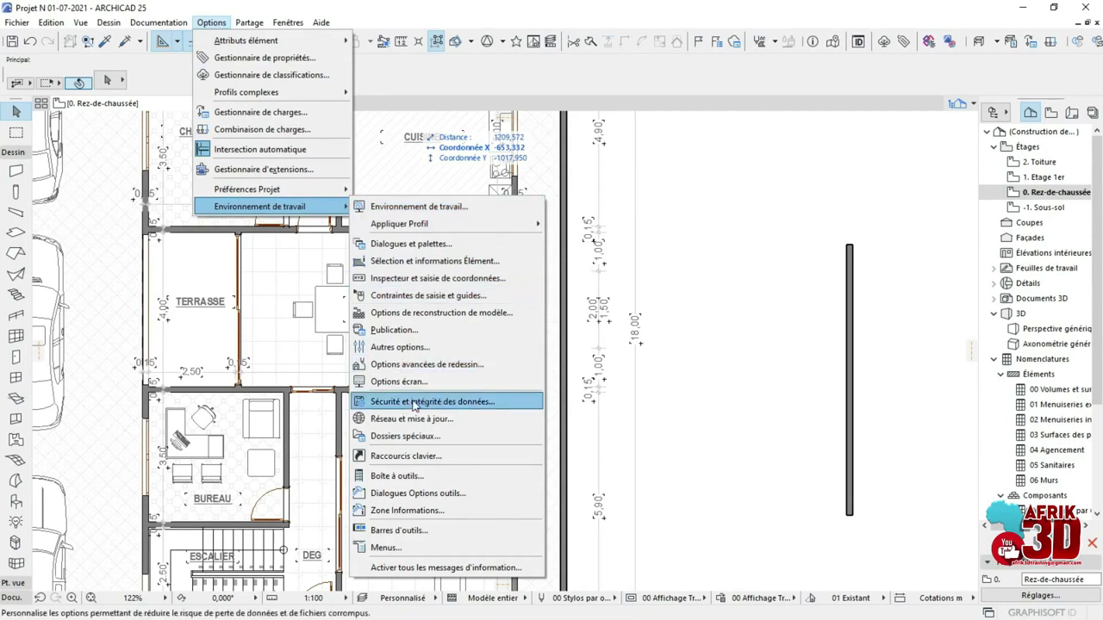
pyautogui.click(448, 403)
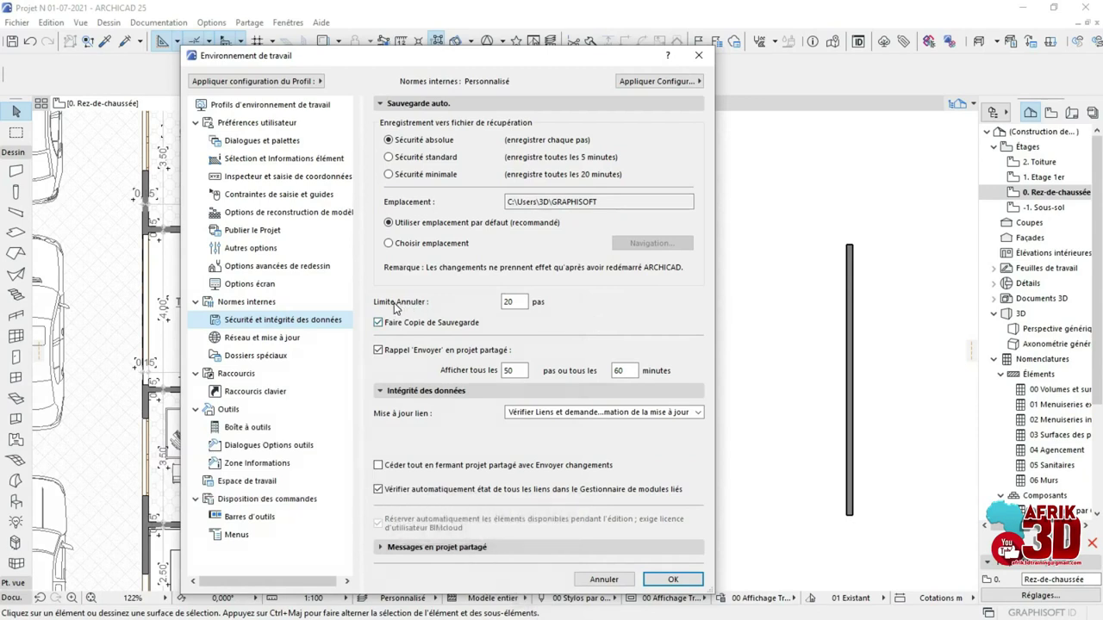
pyautogui.doubleClick(520, 303)
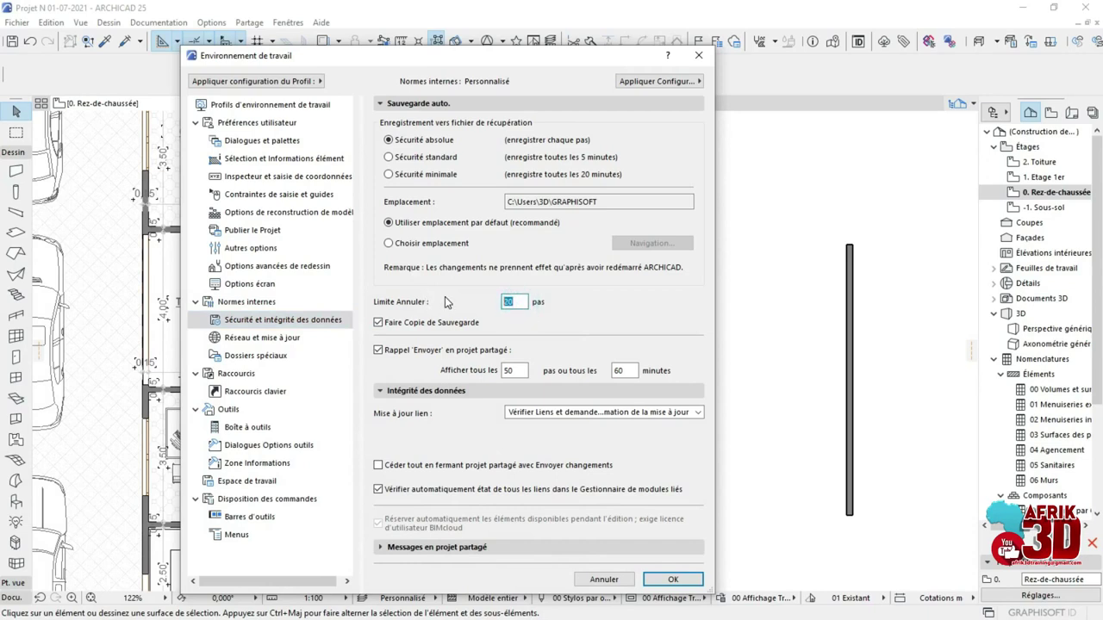
pyautogui.write('50')
pyautogui.click(671, 579)
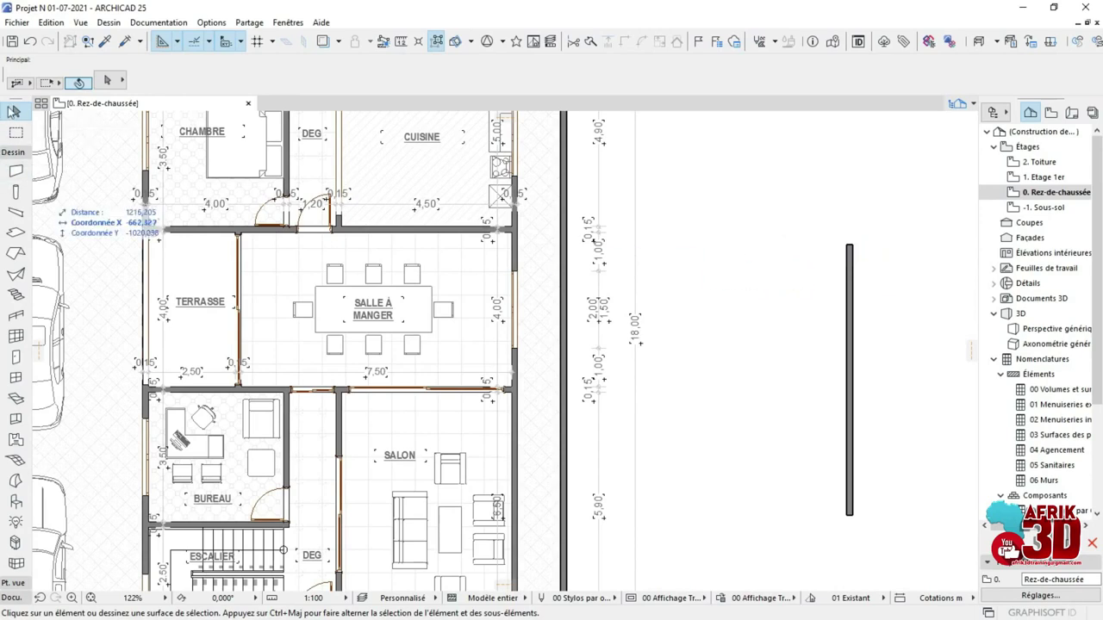
# Step: Test quick selection on the detached wall, the dining table set and the office desk in turn
pyautogui.click(16, 135)
pyautogui.click(16, 111)
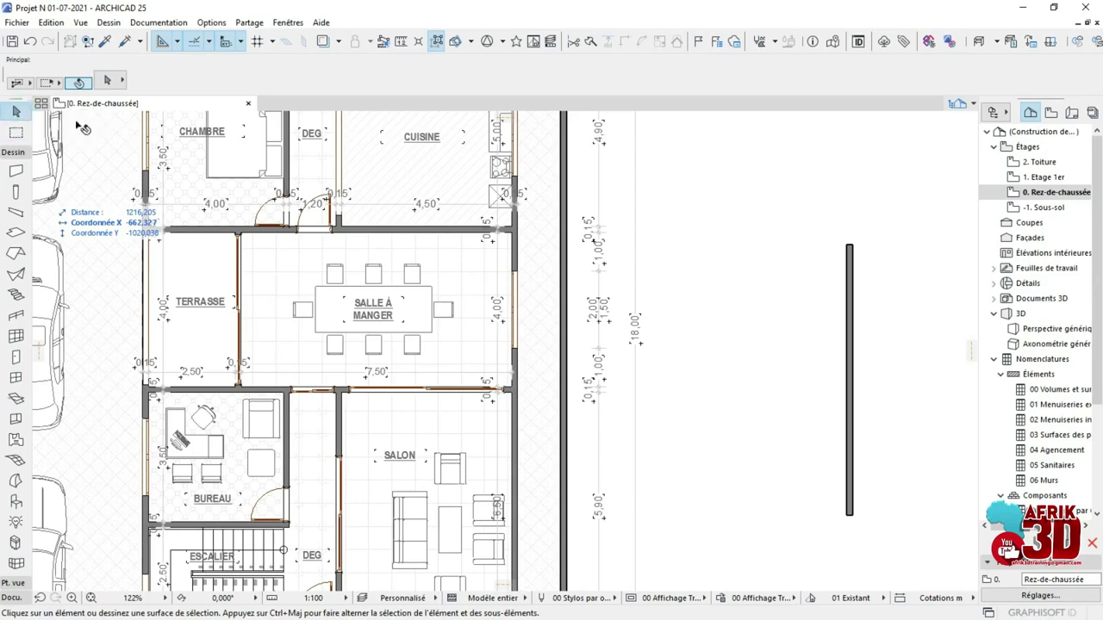
pyautogui.click(853, 317)
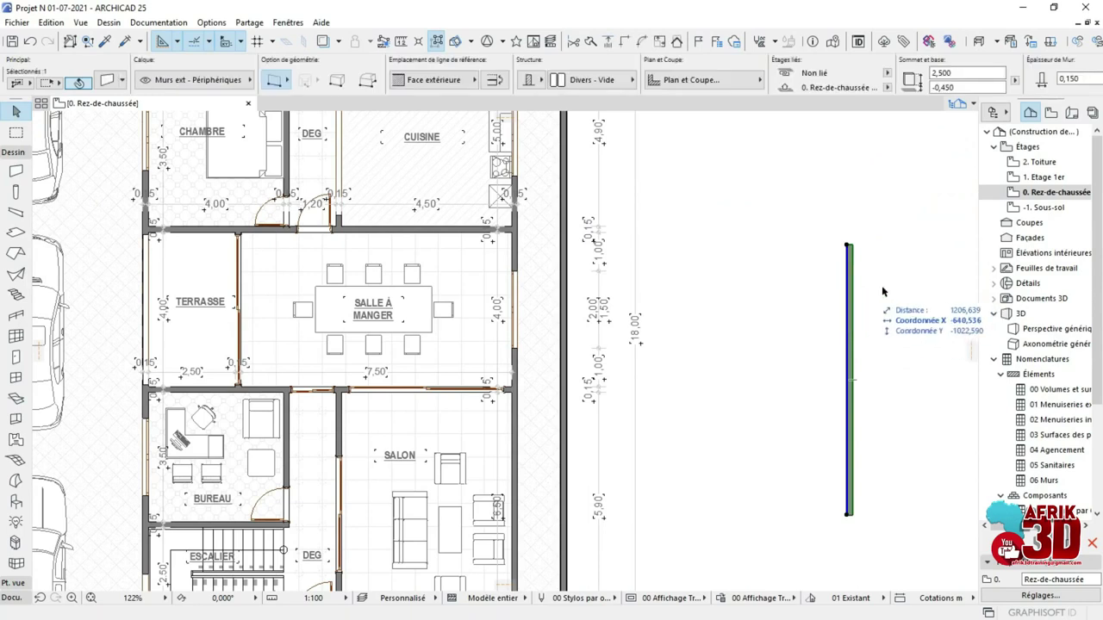
pyautogui.click(316, 334)
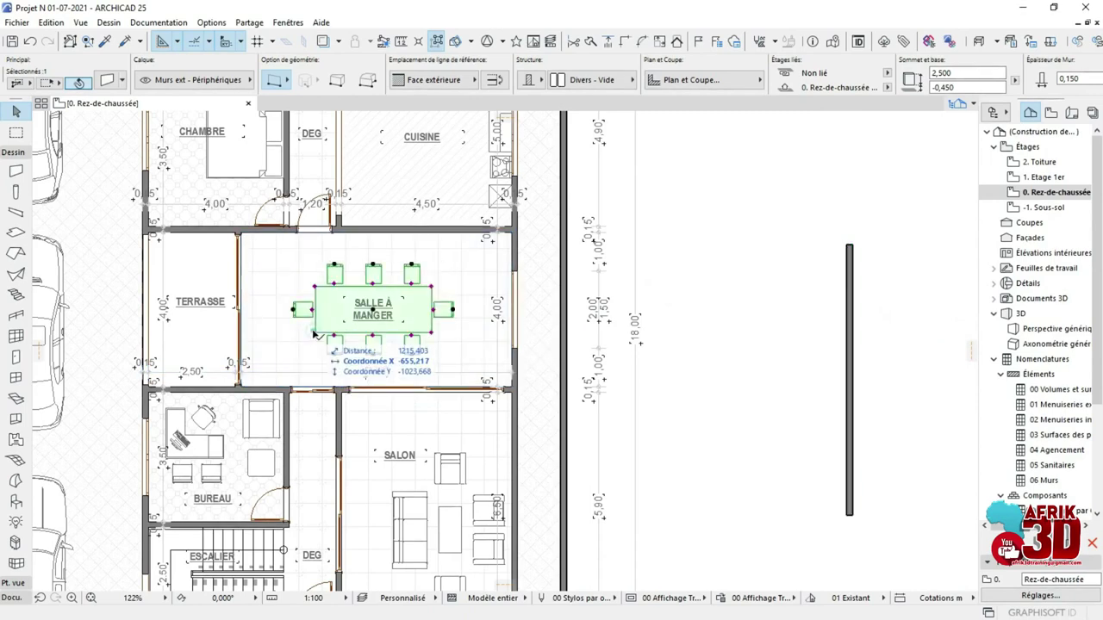
pyautogui.click(214, 443)
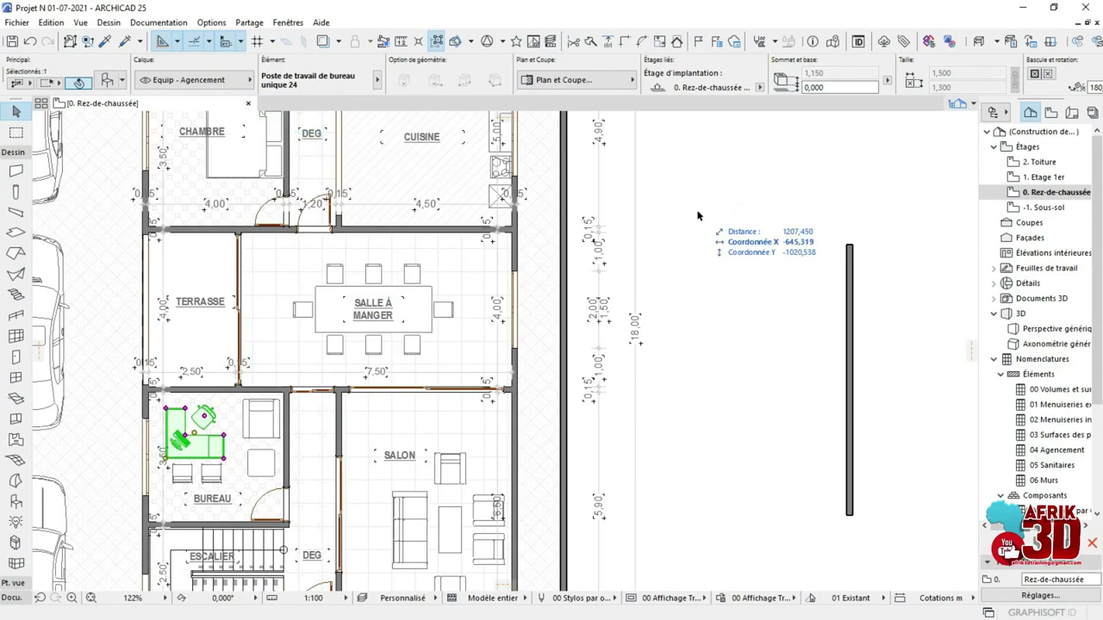
pyautogui.click(30, 81)
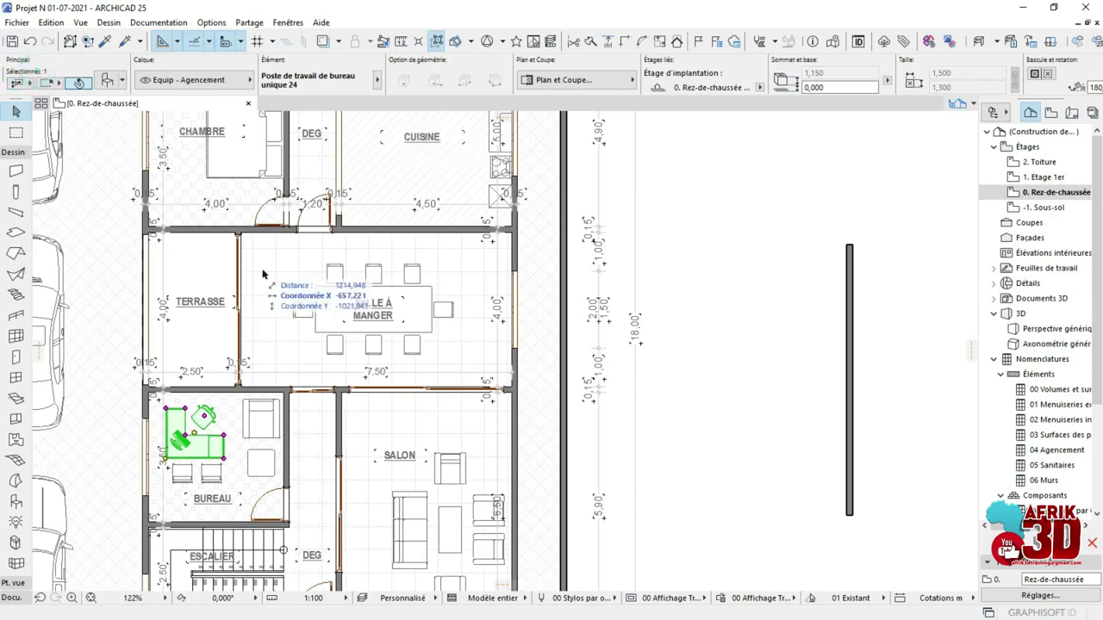
# Step: Draw a vertical test wall about 7 m long between the house plan and the detached wall
pyautogui.click(10, 175)
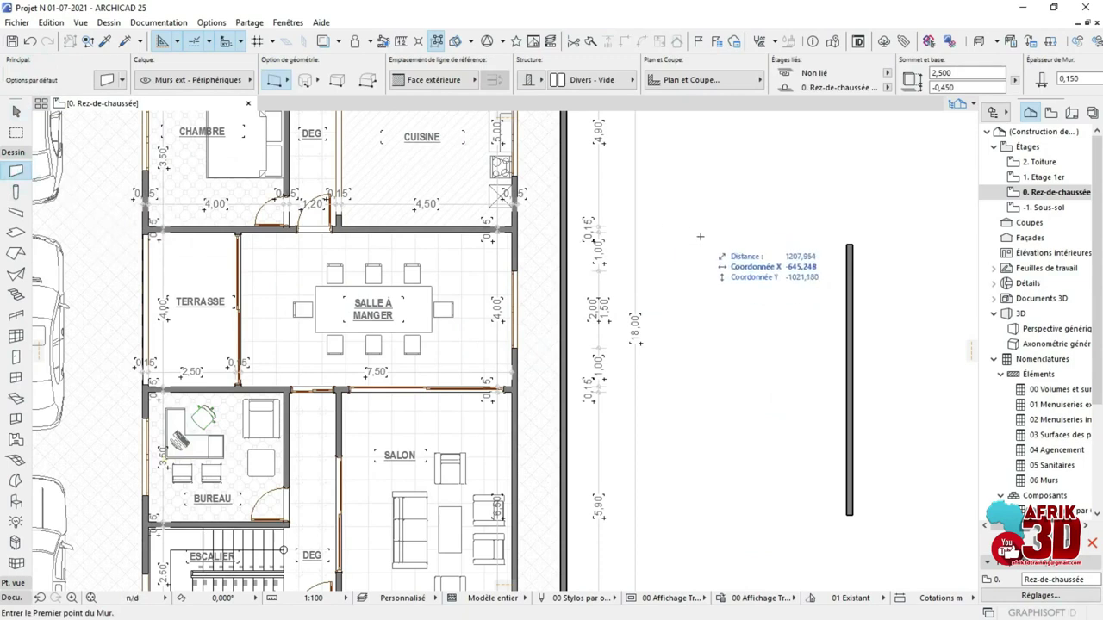
pyautogui.click(700, 237)
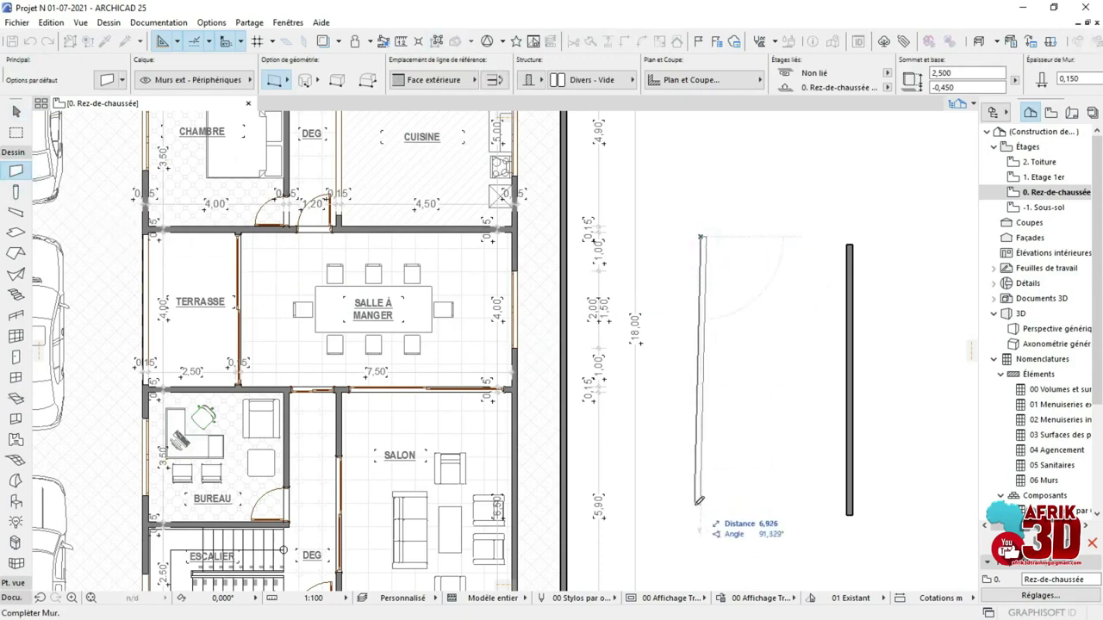
pyautogui.click(703, 507)
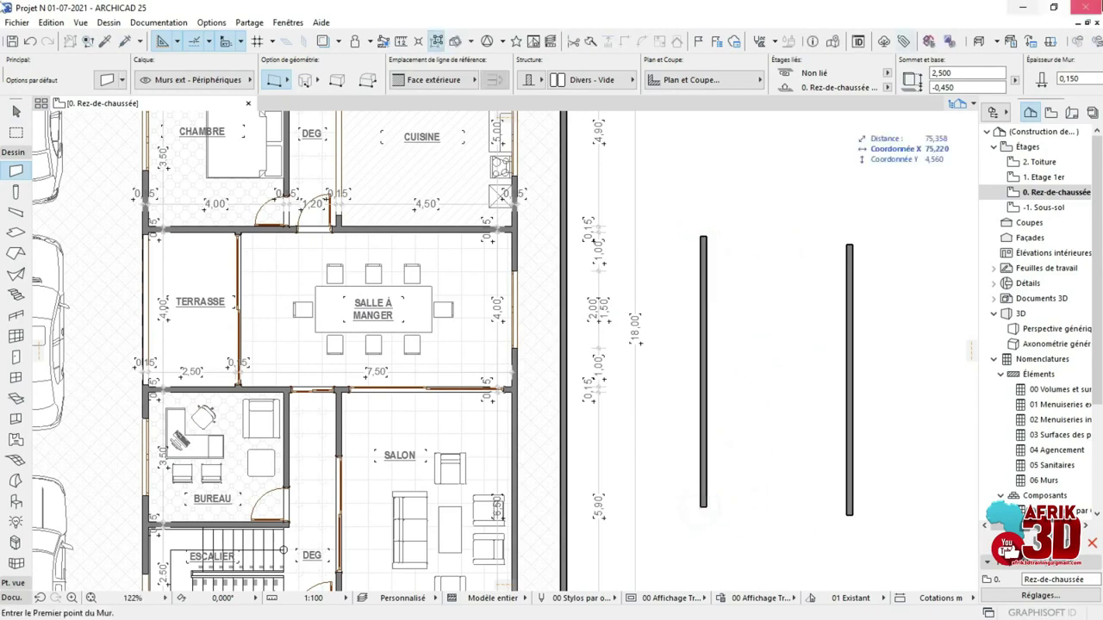
# Step: Draw a tall rectangular test slab between the two detached walls, starting above their upper ends
pyautogui.click(16, 232)
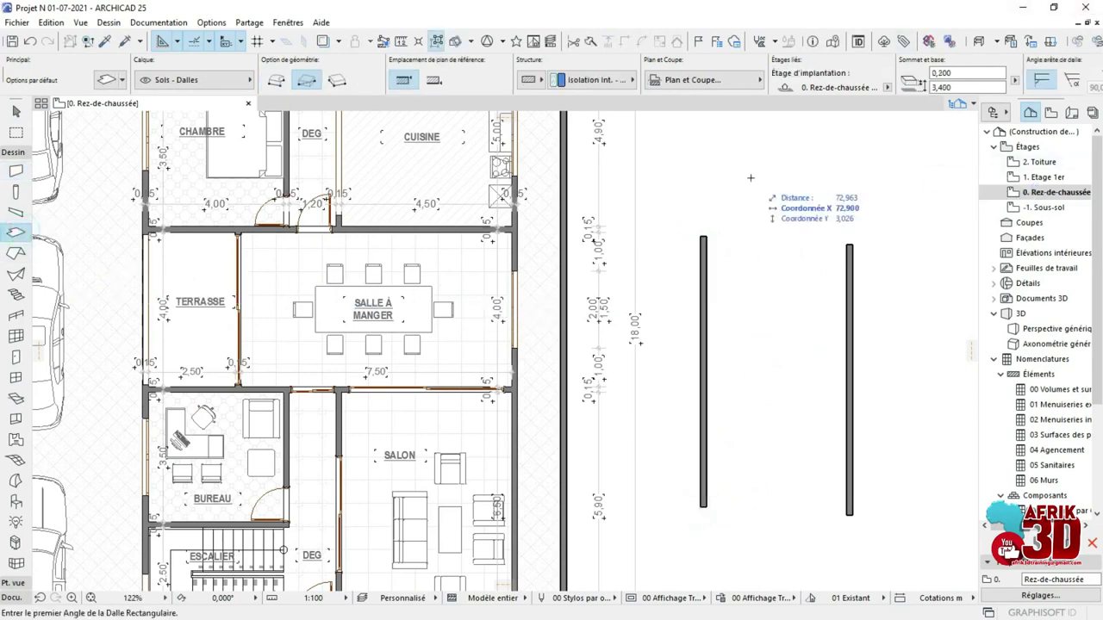
pyautogui.click(753, 169)
pyautogui.click(833, 401)
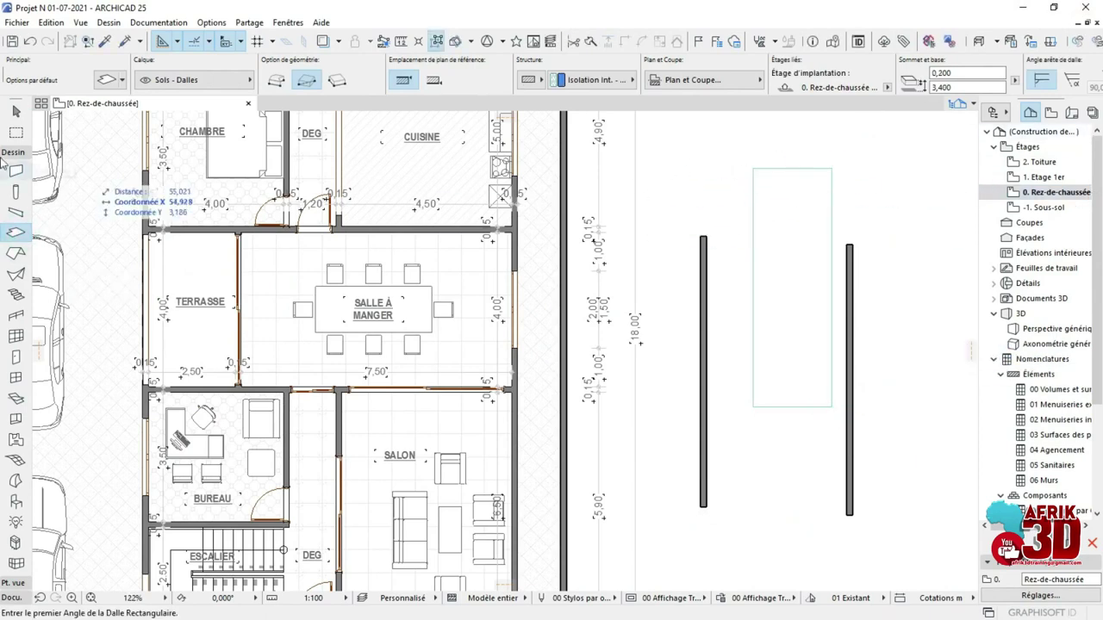
# Step: Test partial-element selection with rectangles over the new wall's upper end and one corner of the slab, and clear the selection
pyautogui.click(16, 110)
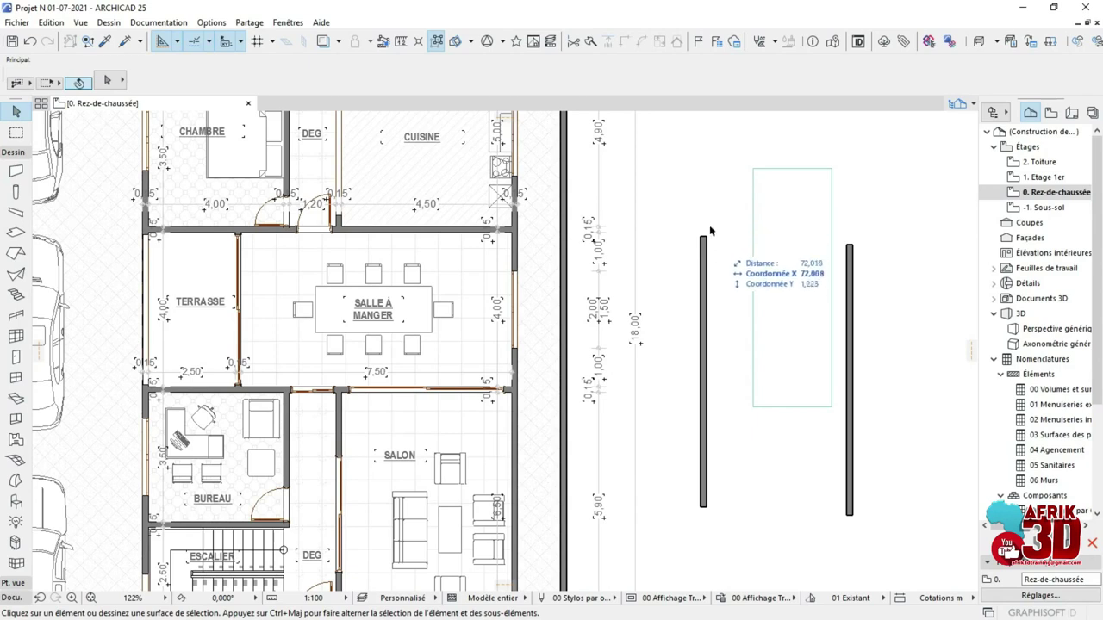
pyautogui.click(687, 209)
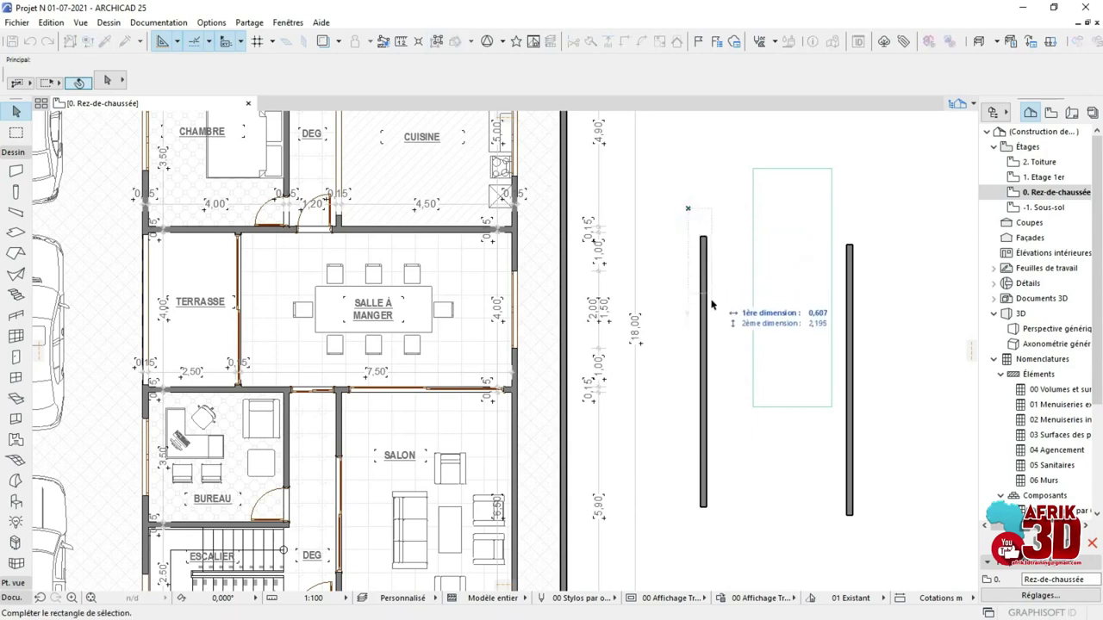
pyautogui.click(728, 277)
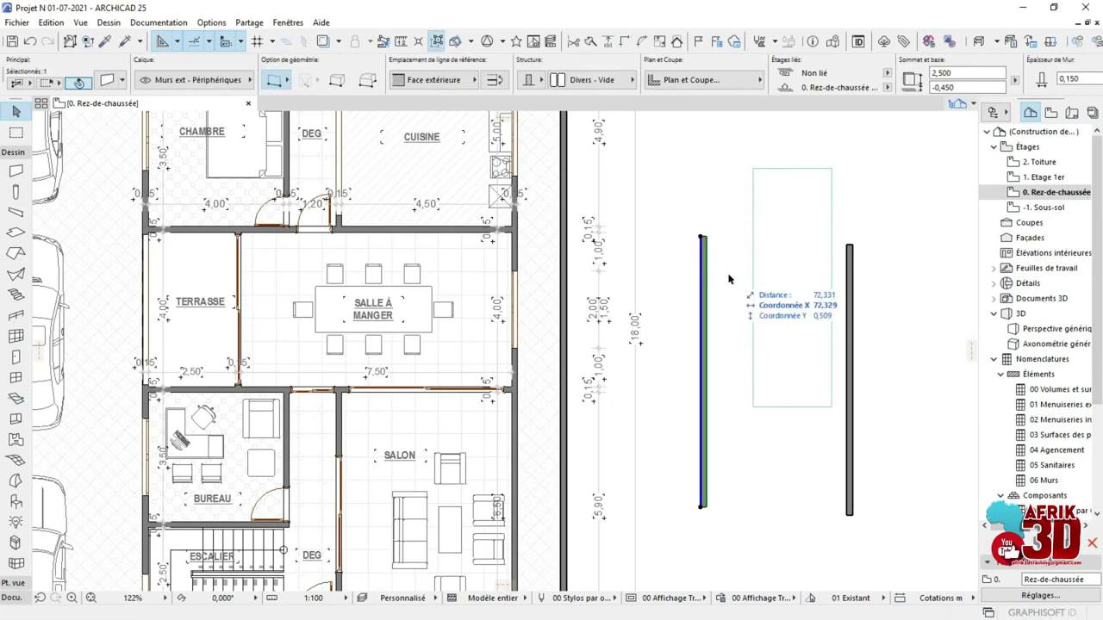
pyautogui.click(782, 458)
pyautogui.click(766, 421)
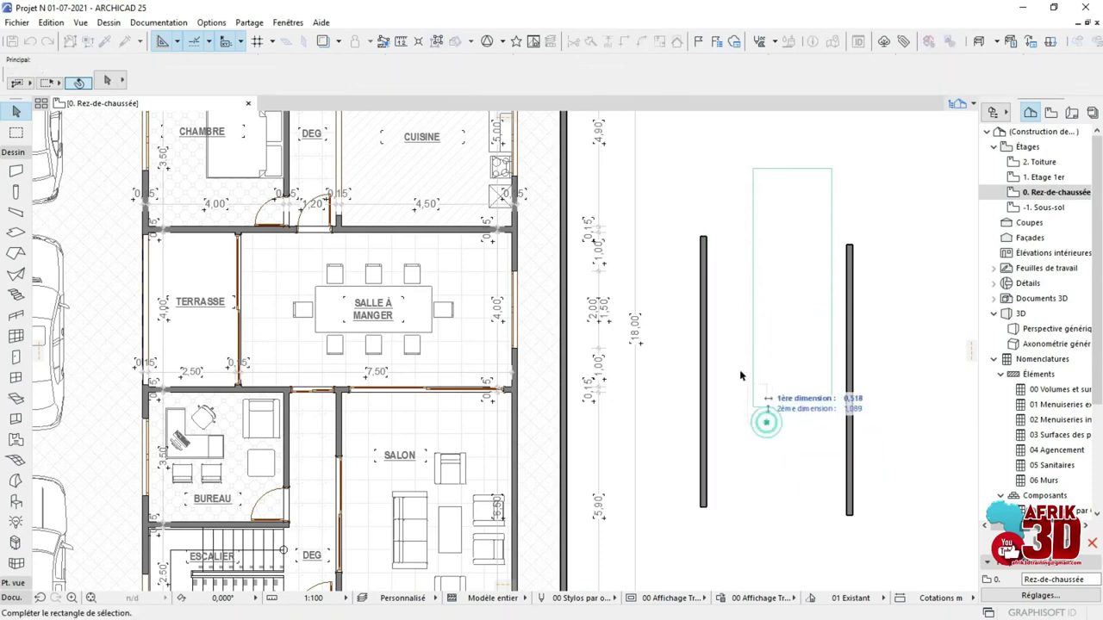
pyautogui.click(753, 405)
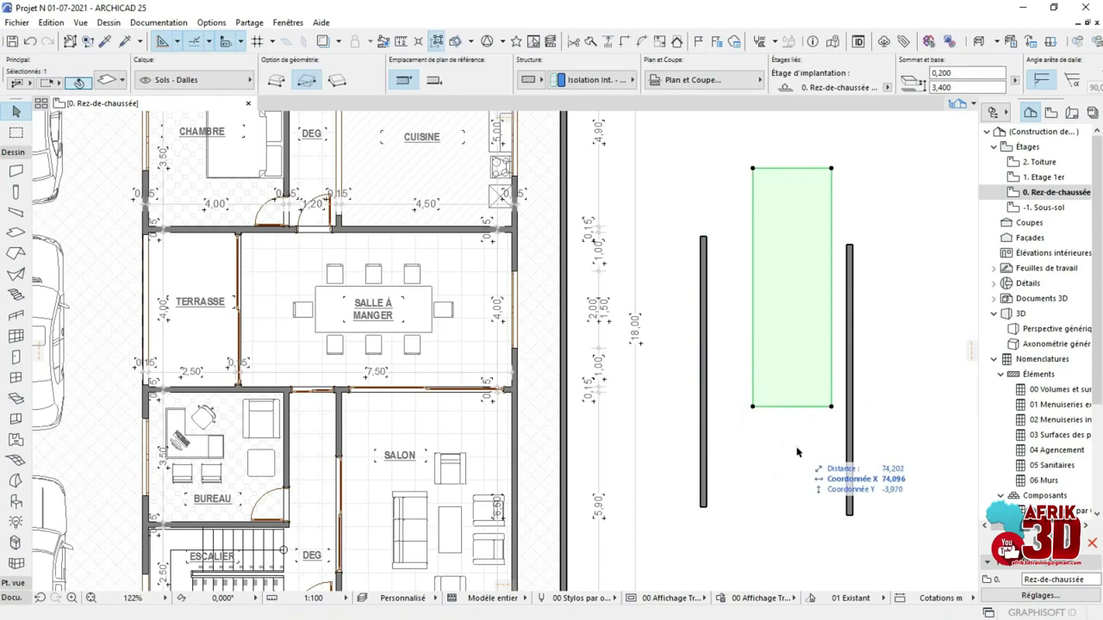
pyautogui.click(779, 424)
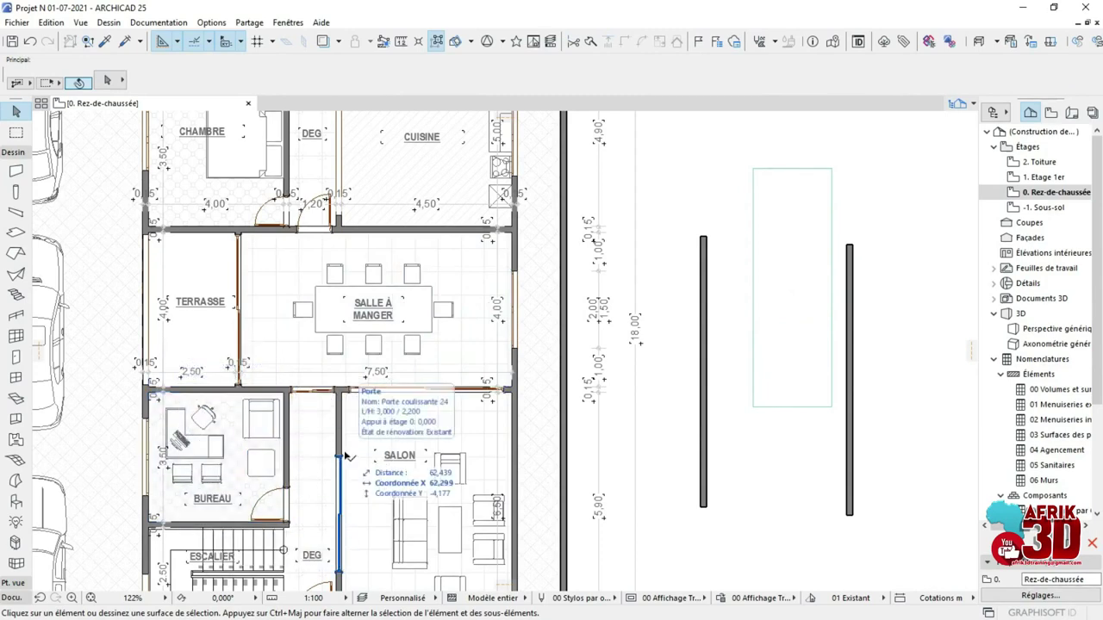
# Step: Turn off quick selection and select the BUREAU room's contents with a rectangle, using the entire-elements selection method
pyautogui.click(28, 83)
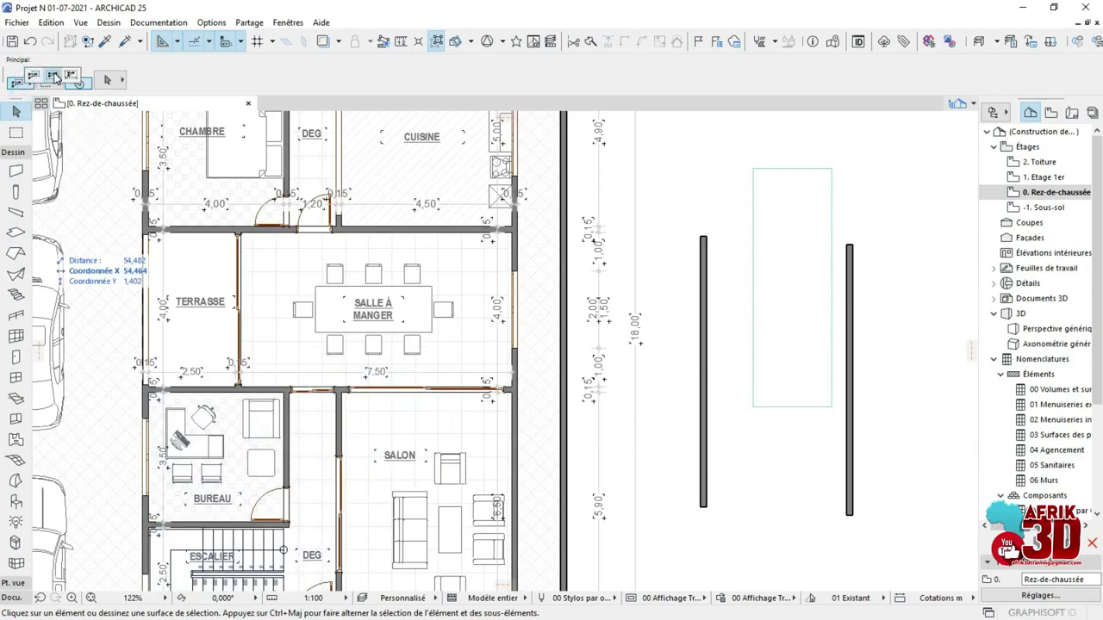
pyautogui.click(54, 78)
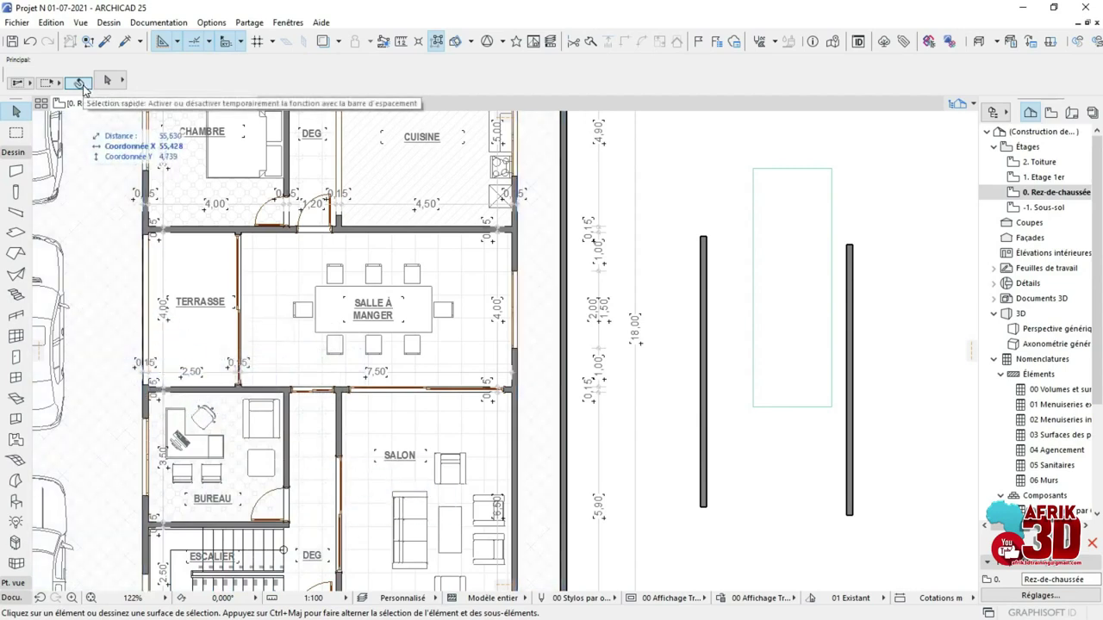
pyautogui.click(119, 358)
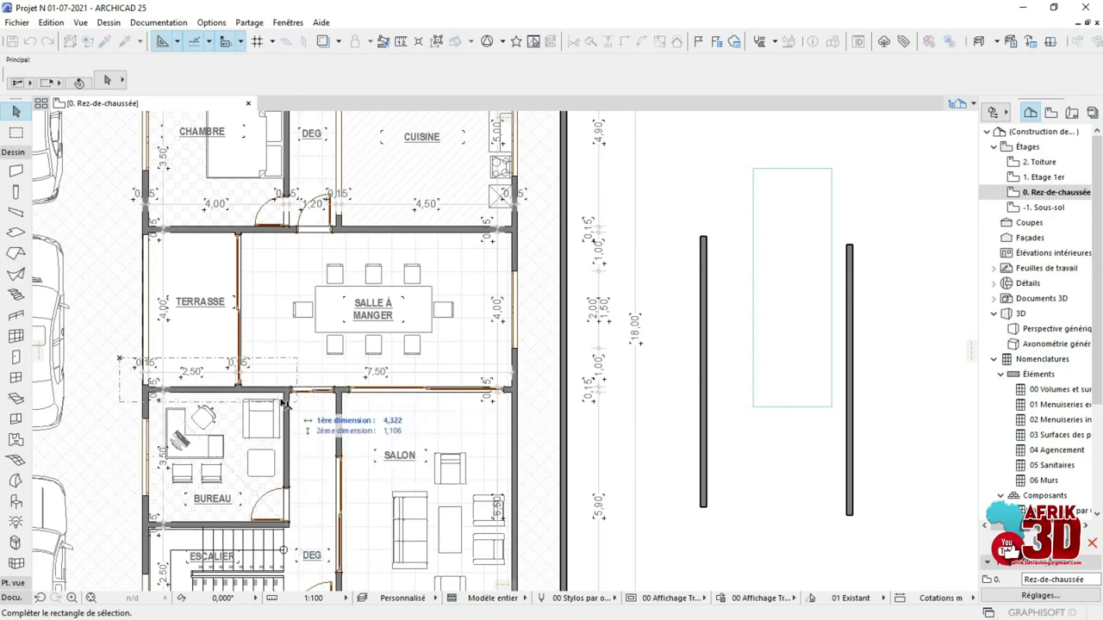
pyautogui.click(305, 536)
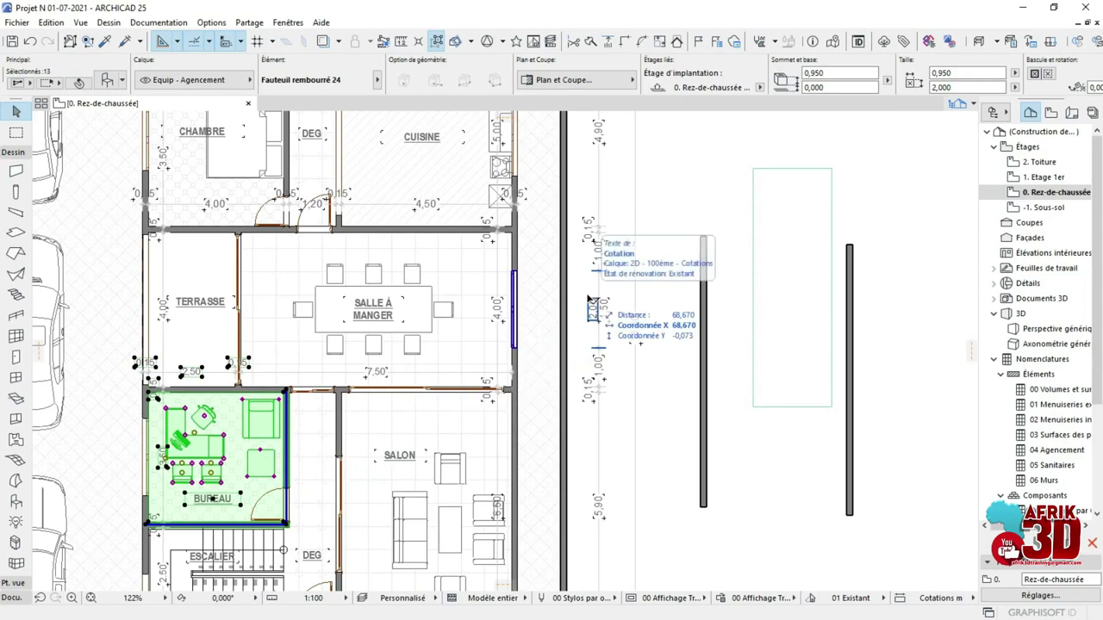
# Step: Delete the selected BUREAU elements and undo the deletion
pyautogui.press('Escape')
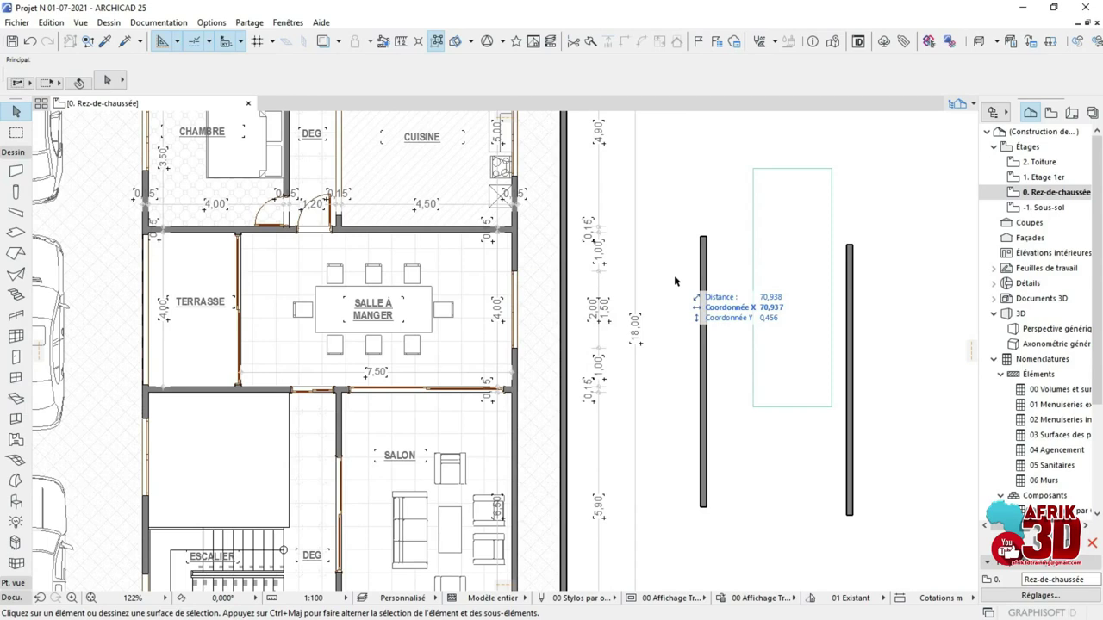
pyautogui.hotkey('ctrl', 'z')
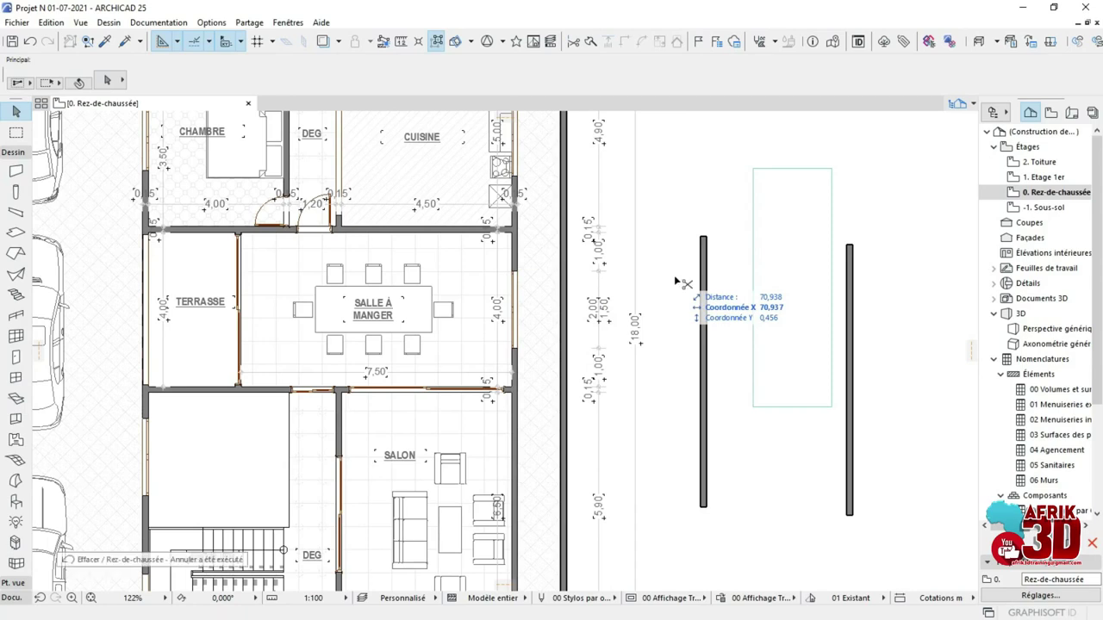
pyautogui.click(672, 241)
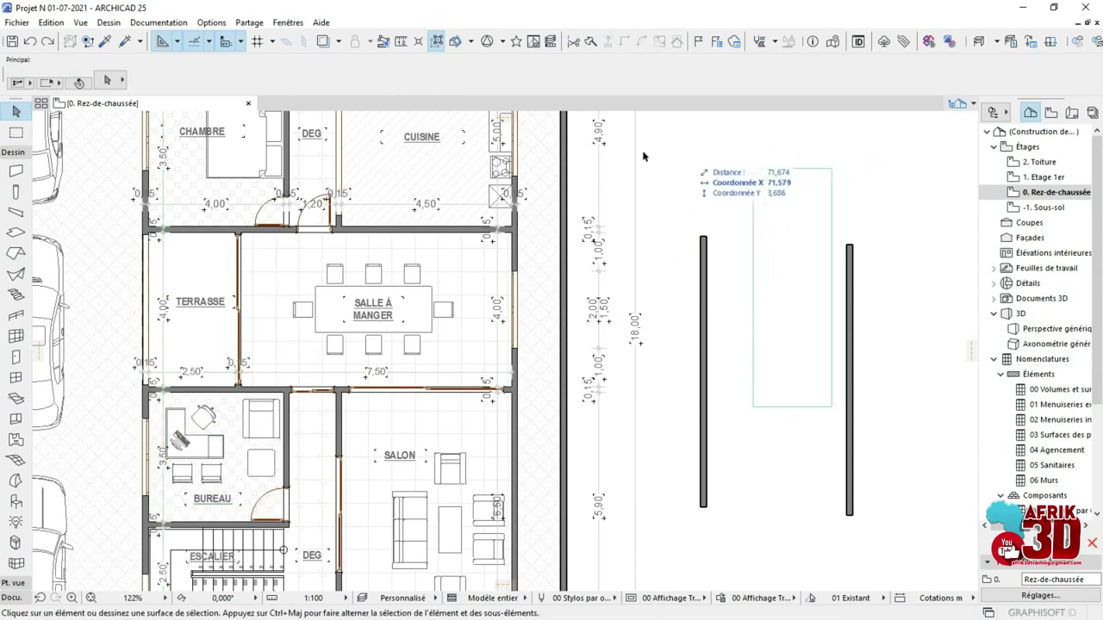
# Step: Switch to the direction-dependent selection method and try it with left-to-right rectangles over the new wall's ends
pyautogui.click(49, 82)
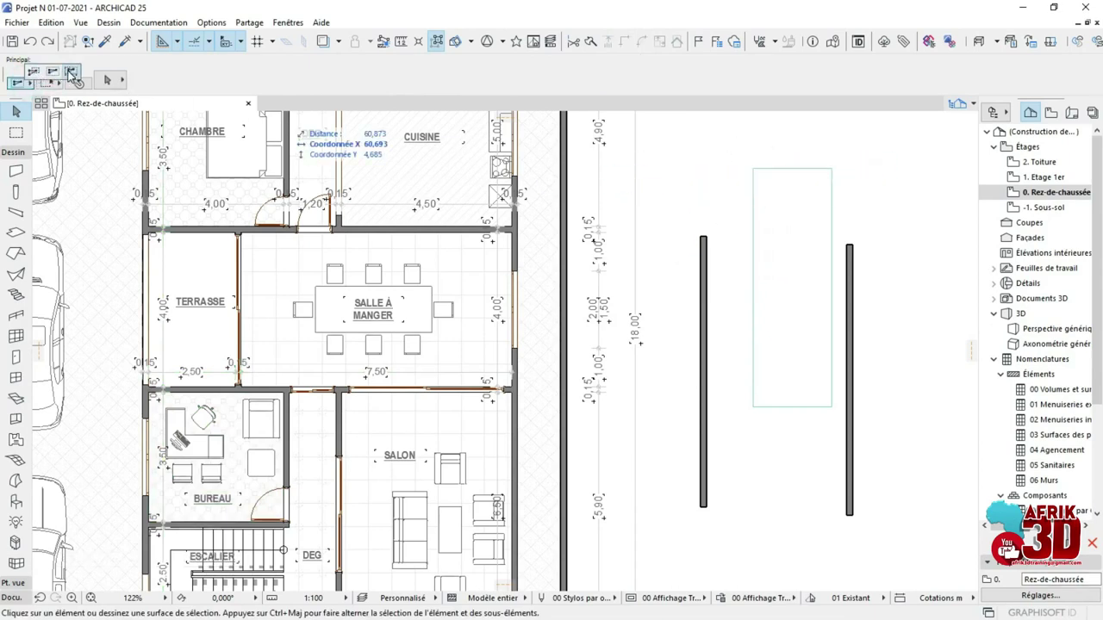
pyautogui.click(71, 73)
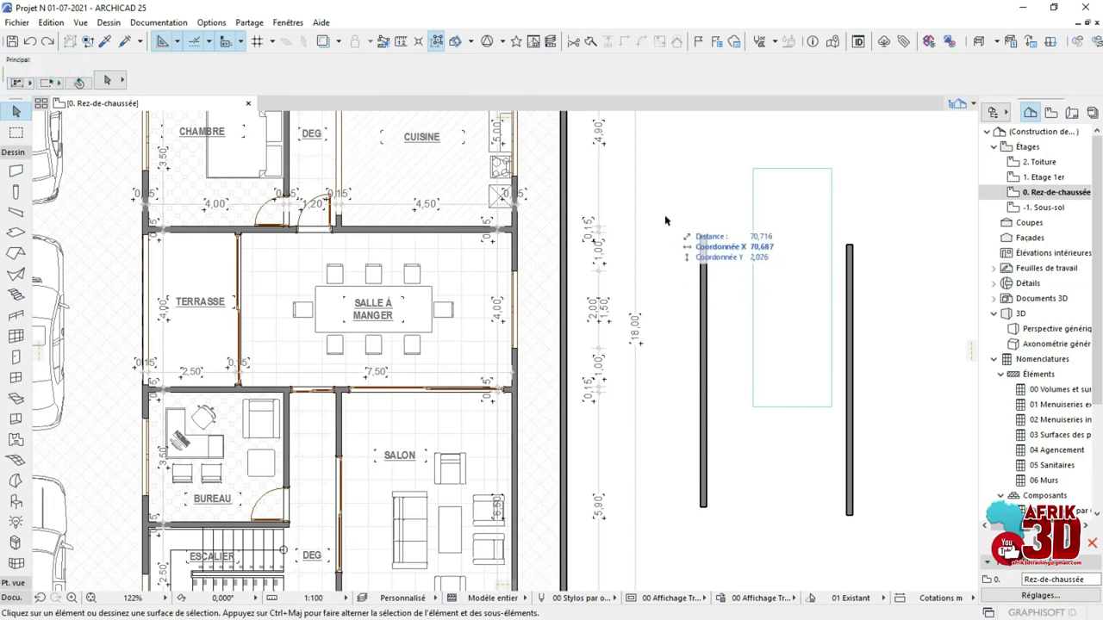
pyautogui.click(652, 172)
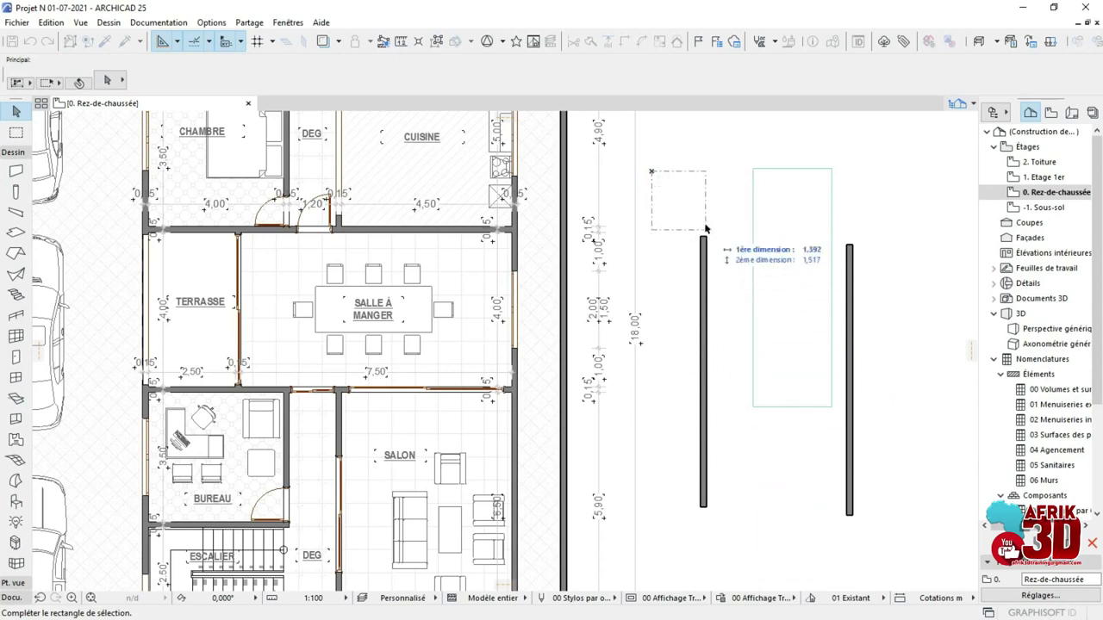
pyautogui.press('Escape')
pyautogui.click(718, 522)
pyautogui.click(724, 515)
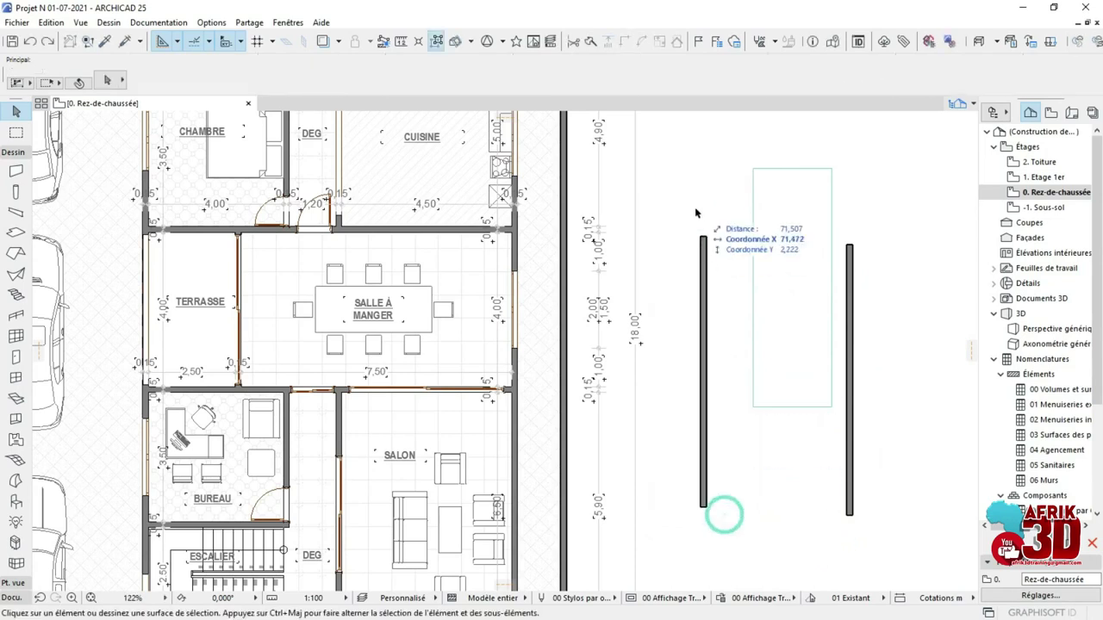
pyautogui.click(674, 204)
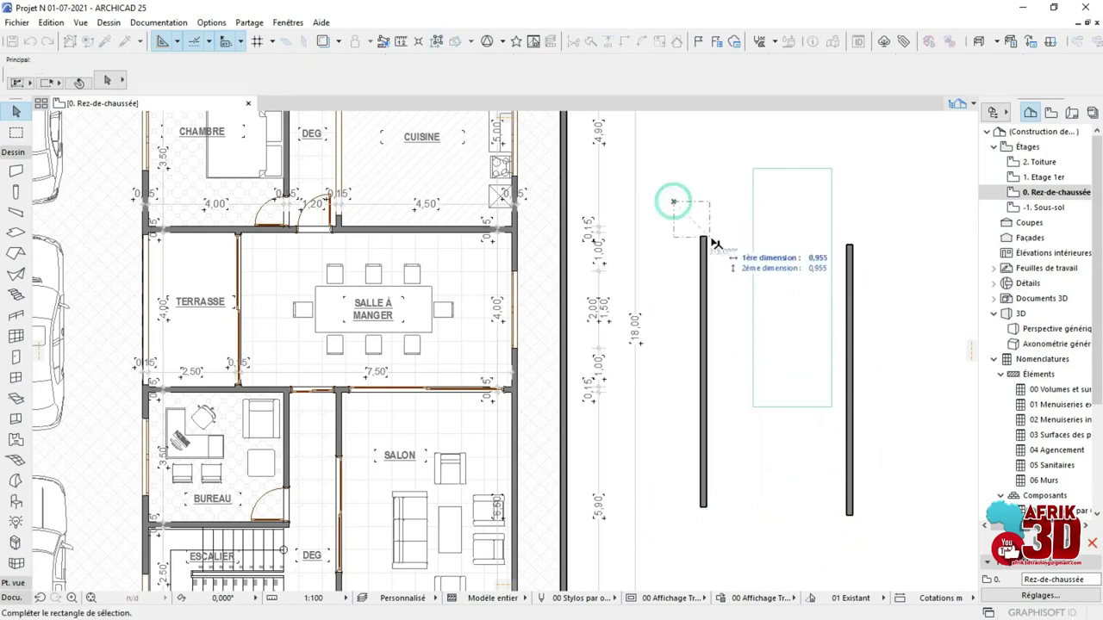
pyautogui.click(730, 315)
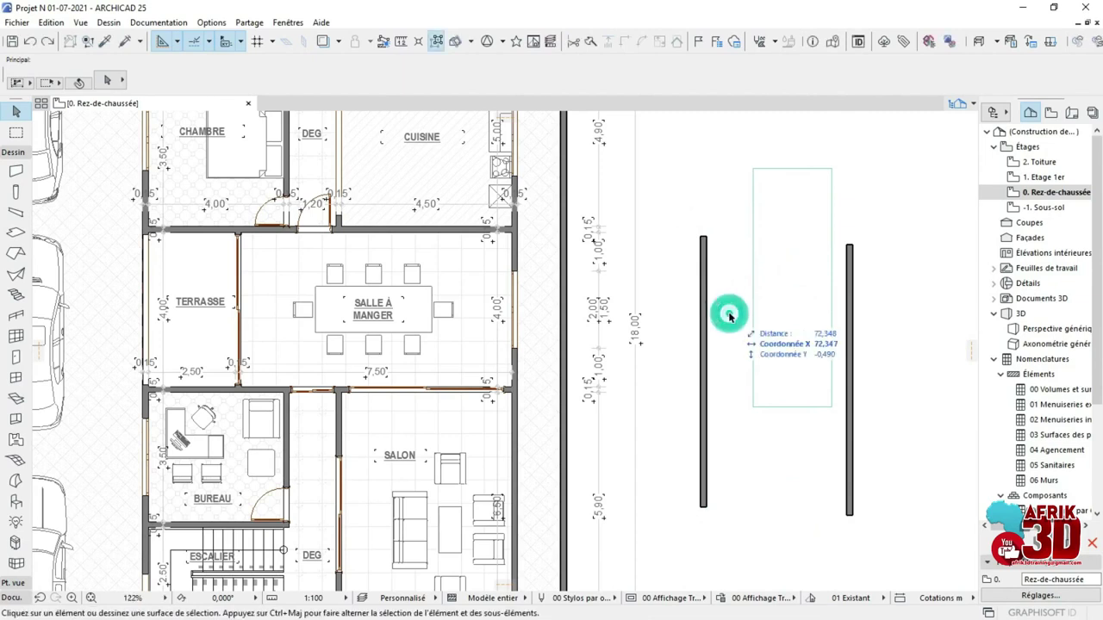
# Step: Compare rectangles covering only the new wall's upper end with a left-to-right rectangle enclosing the whole BUREAU room
pyautogui.click(668, 191)
pyautogui.click(730, 349)
pyautogui.click(671, 206)
pyautogui.click(731, 327)
pyautogui.click(681, 200)
pyautogui.click(724, 312)
pyautogui.click(124, 363)
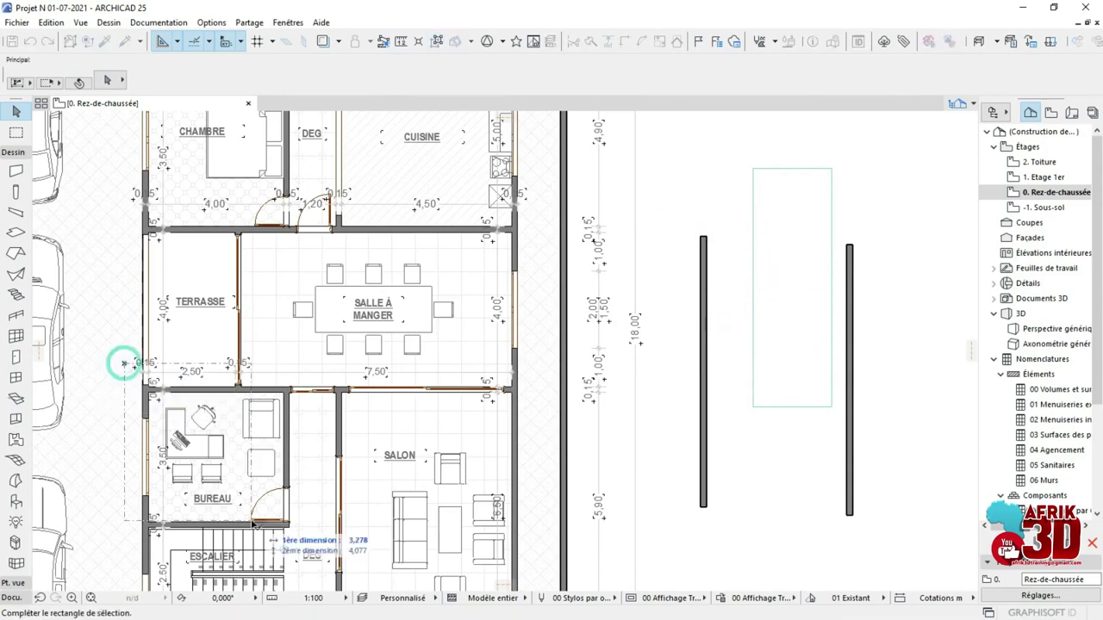
pyautogui.click(296, 538)
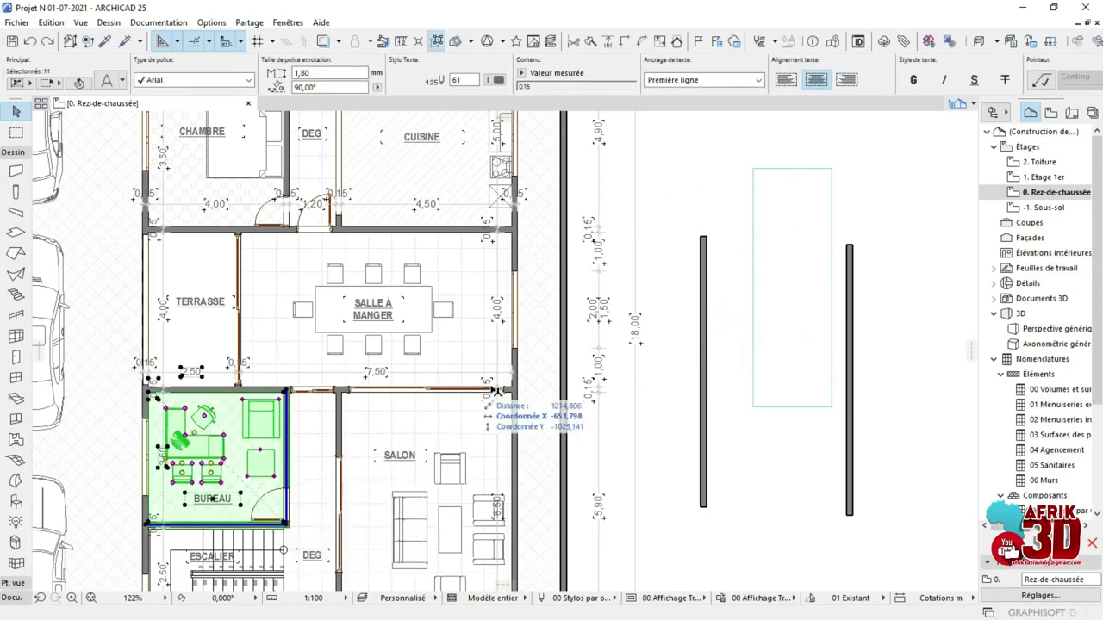
# Step: Clear the BUREAU selection and try a right-to-left selection rectangle over the new left wall's lower end, then deselect
pyautogui.press('Escape')
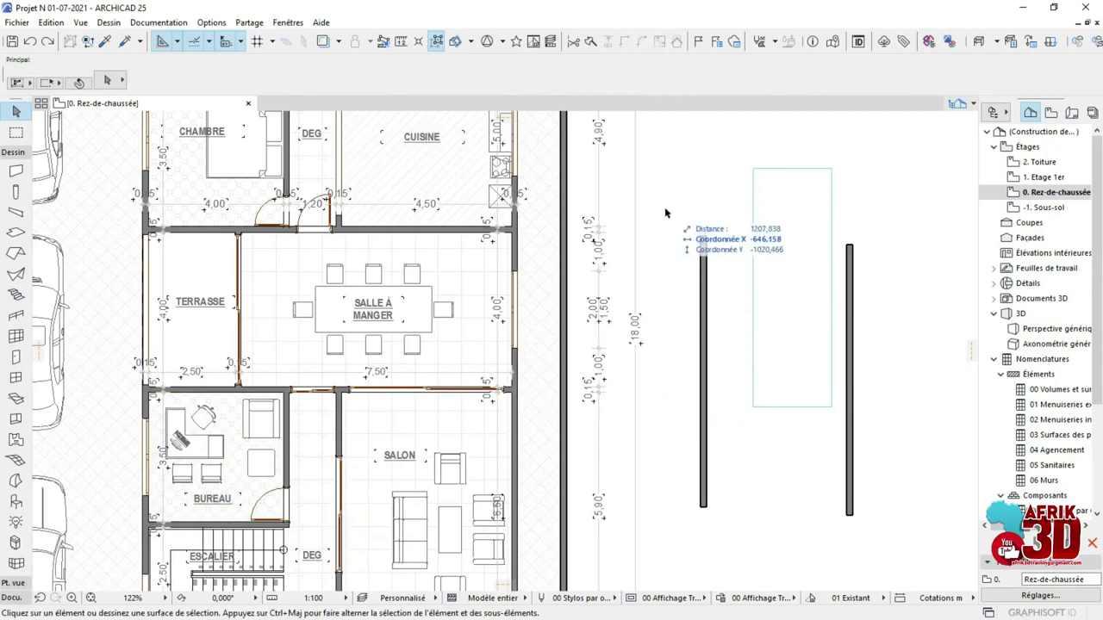
pyautogui.click(752, 546)
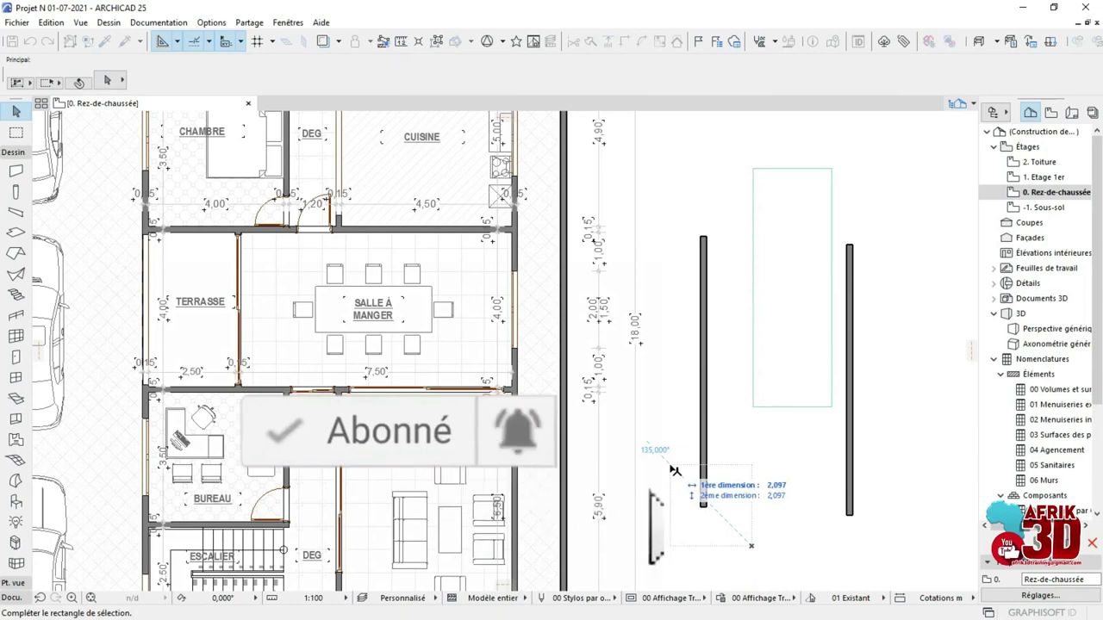
pyautogui.click(676, 471)
pyautogui.click(737, 464)
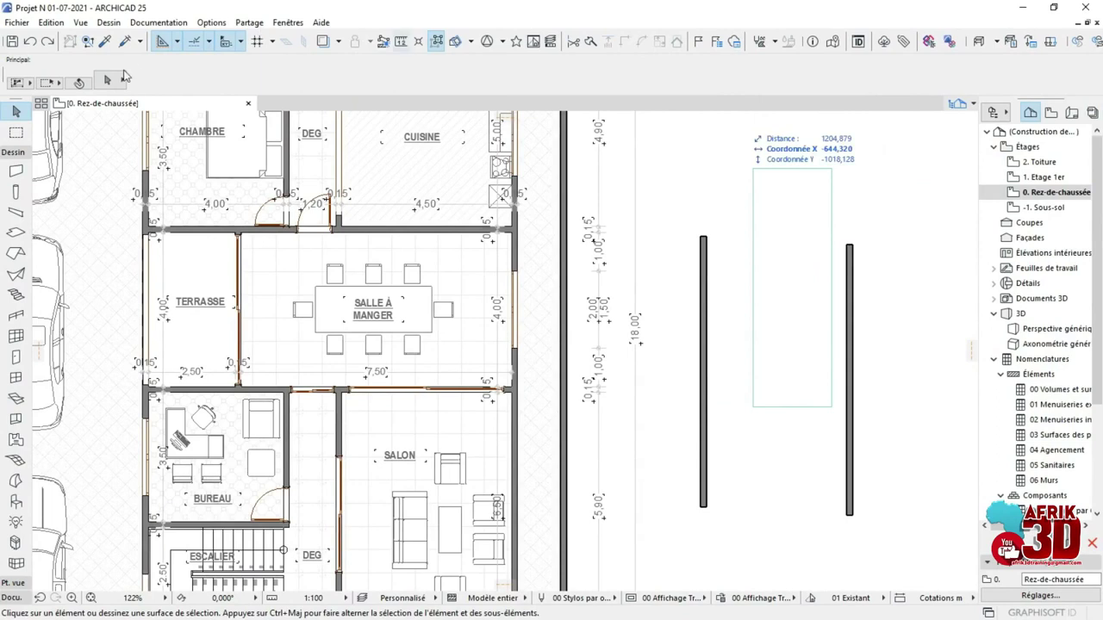
# Step: Turn on quick selection and select the dining table, the BUREAU armchair and the BUREAU desk one at a time by their surfaces
pyautogui.click(79, 82)
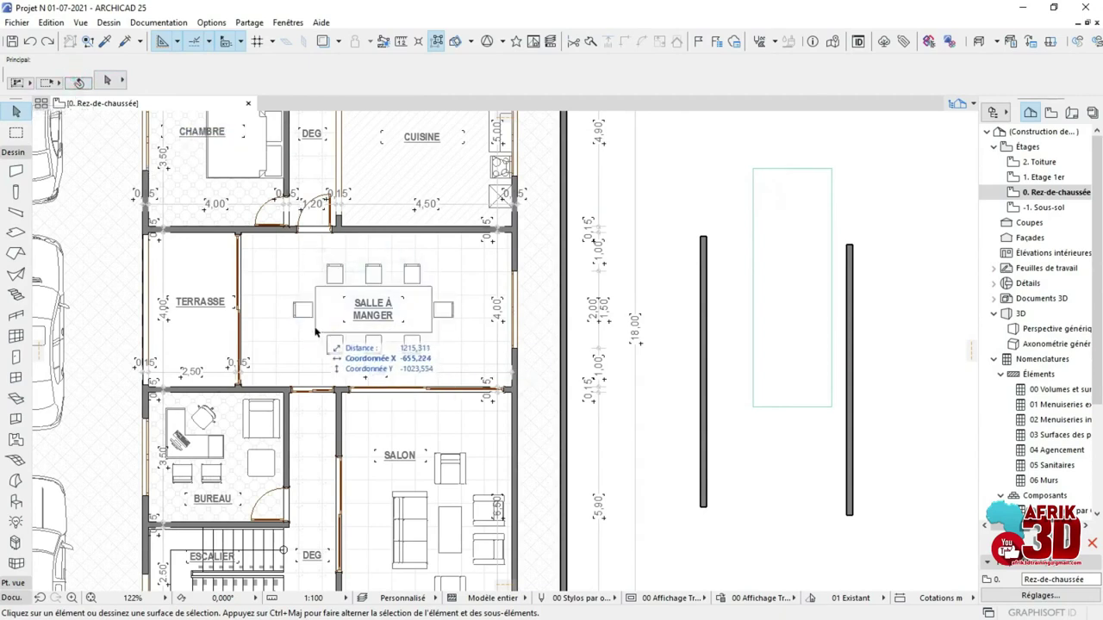
pyautogui.moveTo(317, 332)
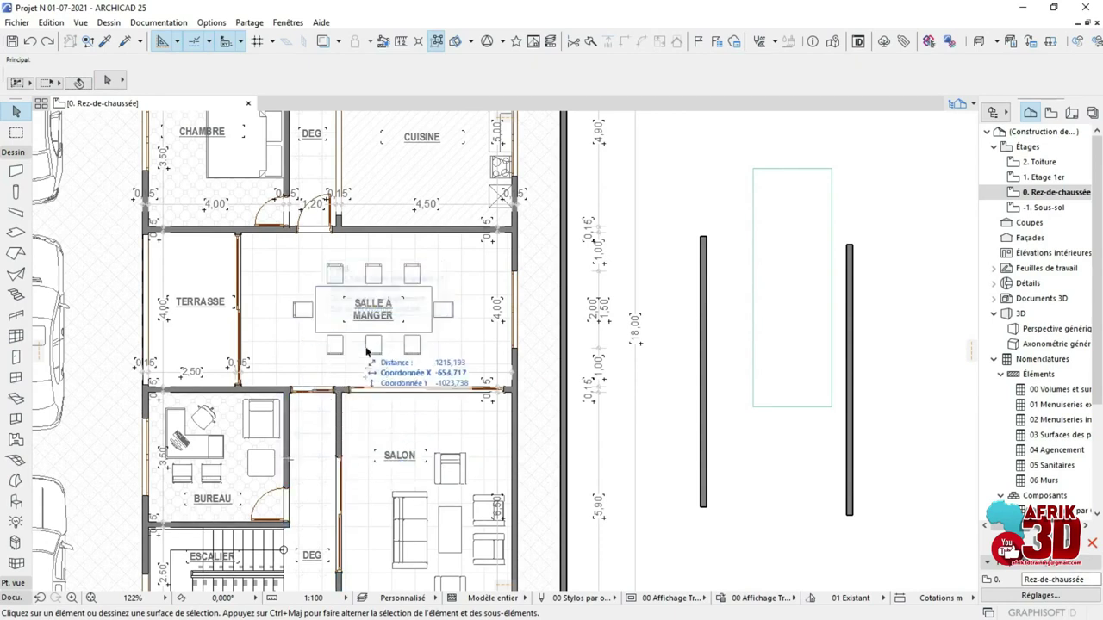
pyautogui.click(76, 84)
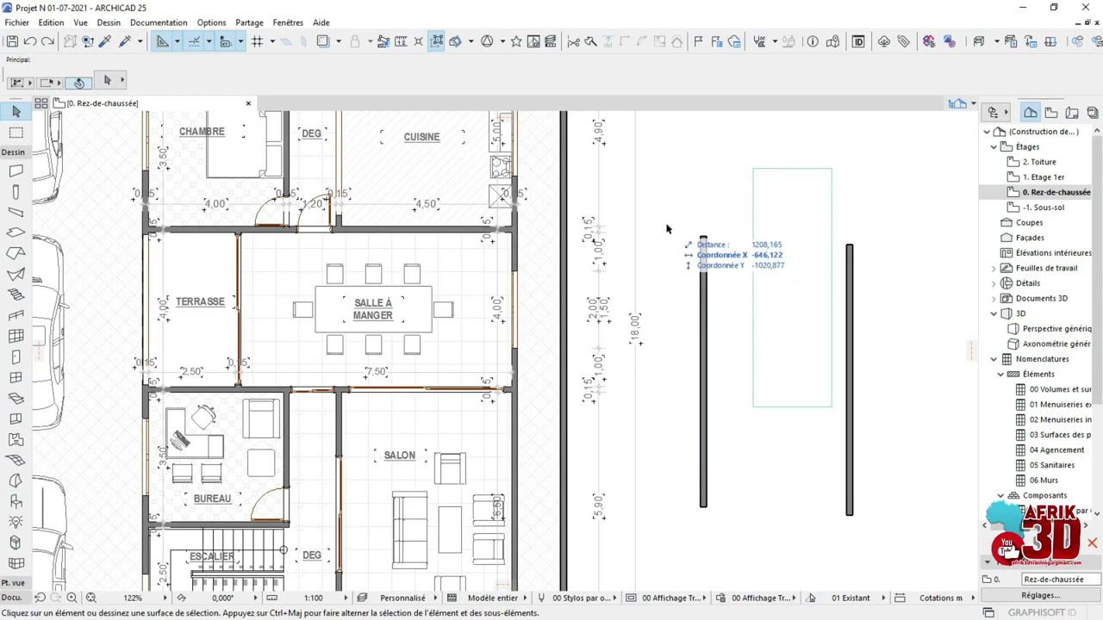
pyautogui.click(422, 309)
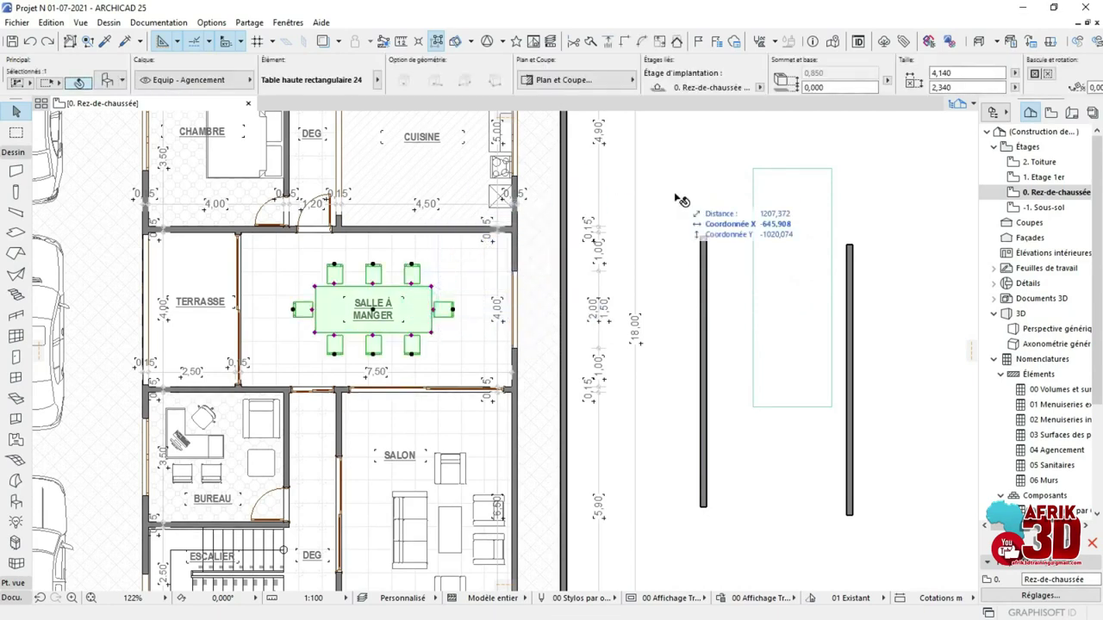
pyautogui.click(268, 429)
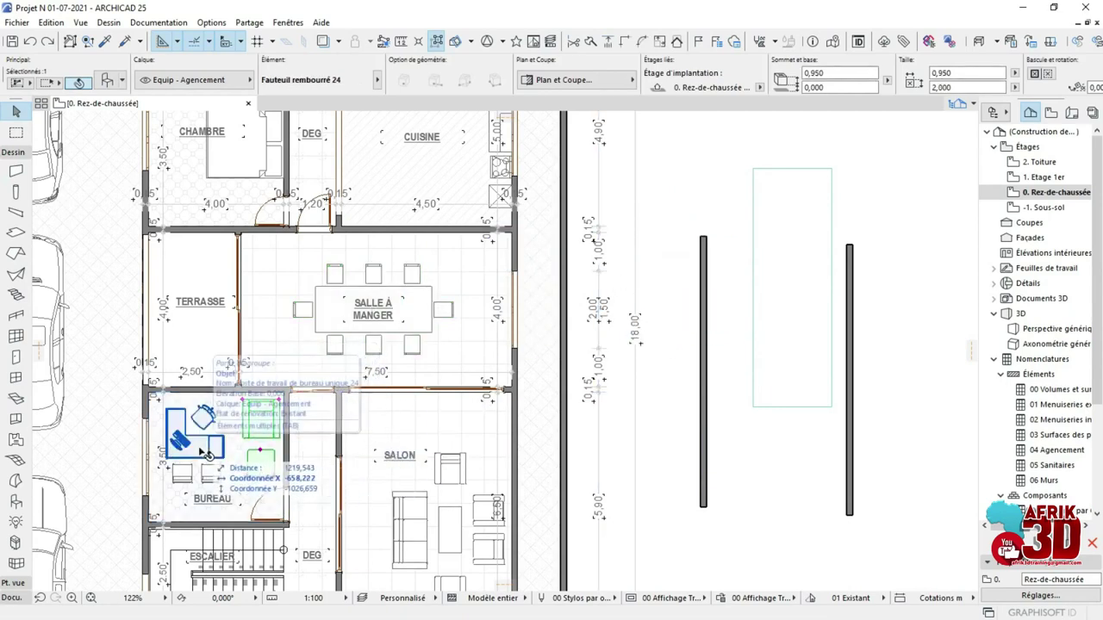
pyautogui.click(205, 453)
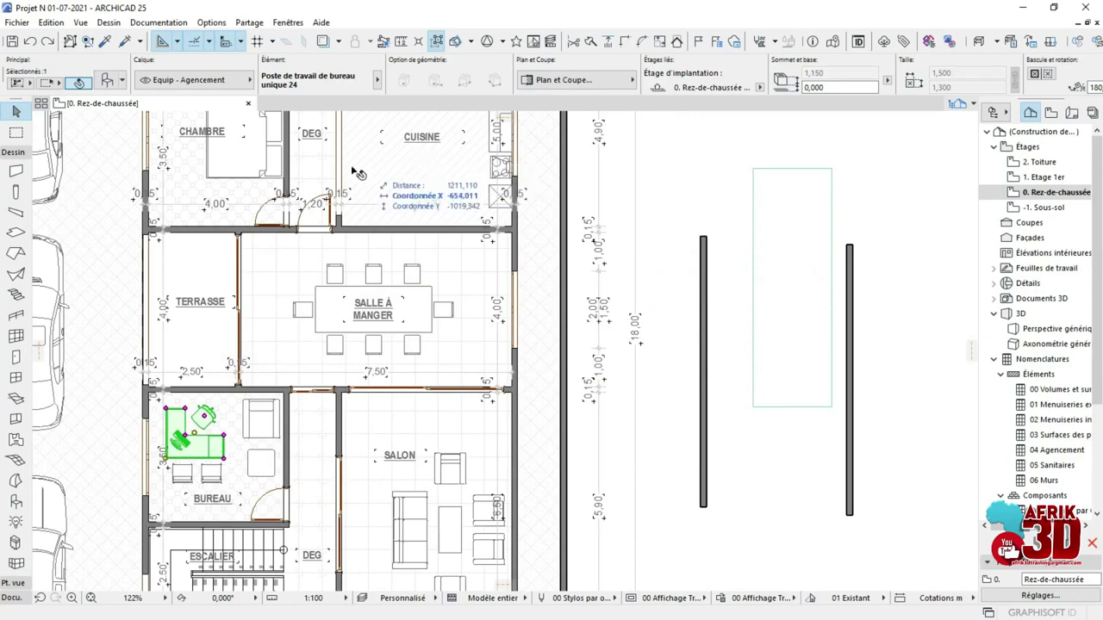
# Step: Select the CHAMBRE bed, add the BUREAU armchair and desk, dining table and SALON sofa set to the selection, then clear it
pyautogui.click(251, 158)
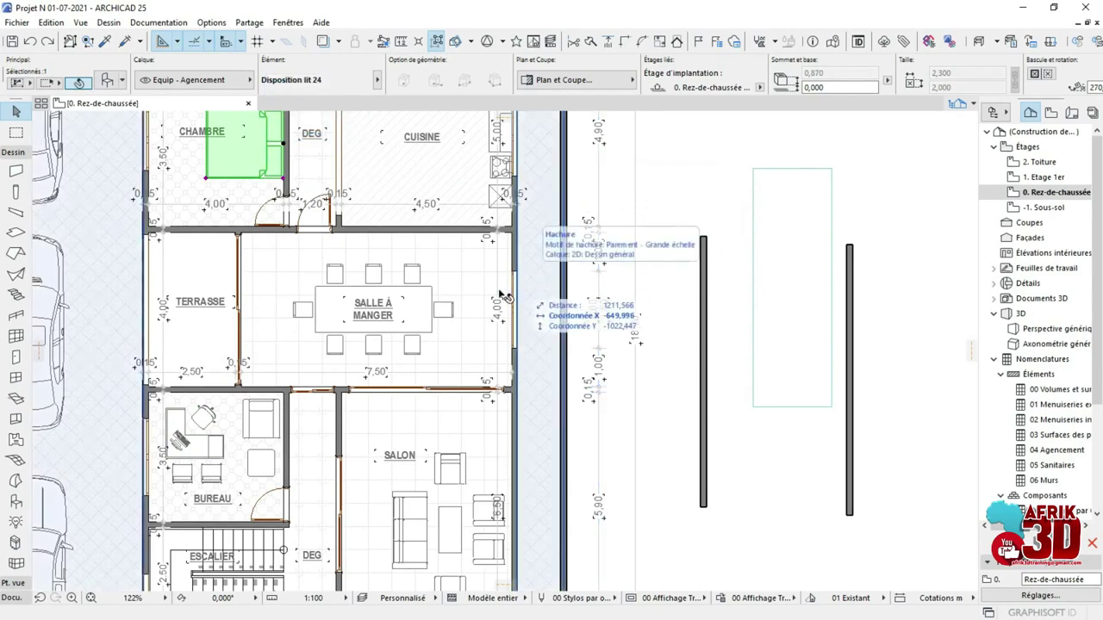
pyautogui.keyDown('shift'); pyautogui.click(266, 418); pyautogui.keyUp('shift')
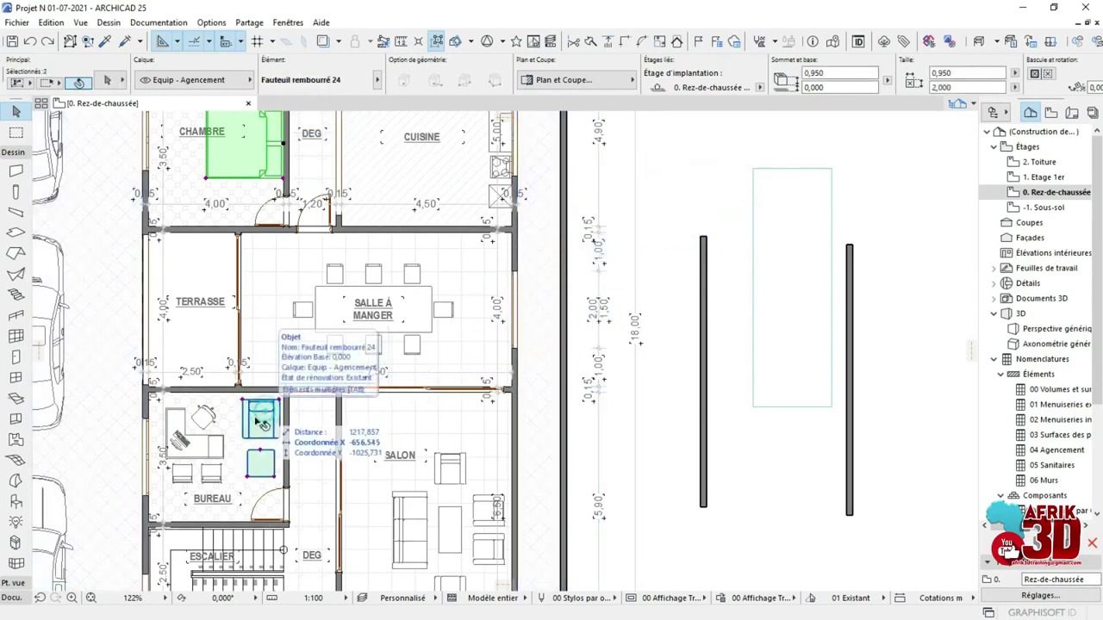
pyautogui.keyDown('shift'); pyautogui.click(207, 447); pyautogui.keyUp('shift')
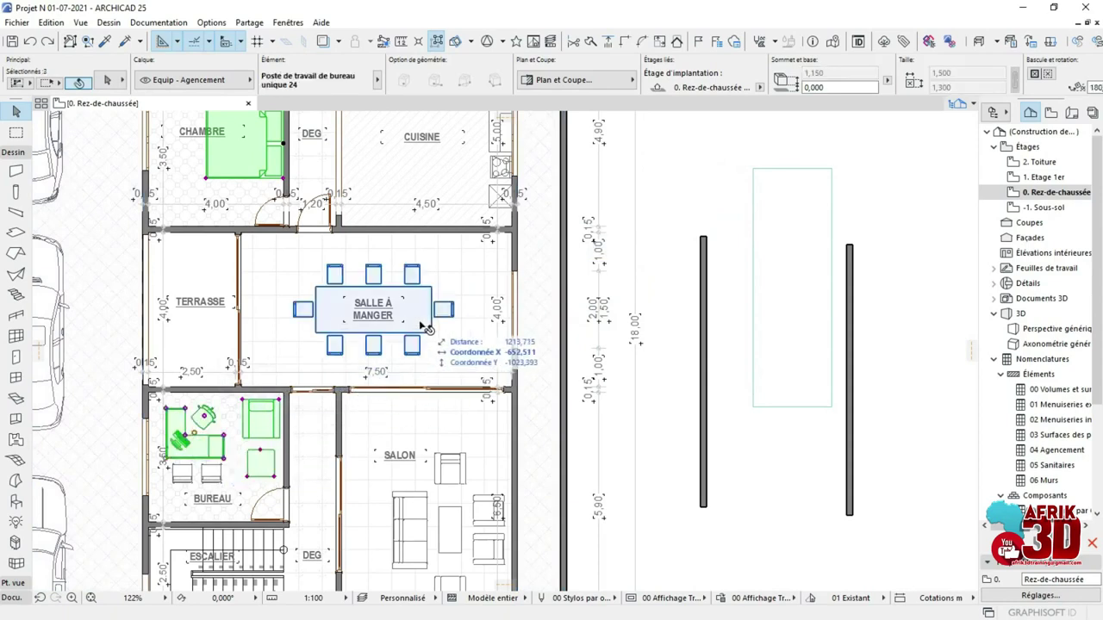
pyautogui.keyDown('shift'); pyautogui.click(388, 318); pyautogui.keyUp('shift')
pyautogui.keyDown('shift'); pyautogui.click(447, 529); pyautogui.keyUp('shift')
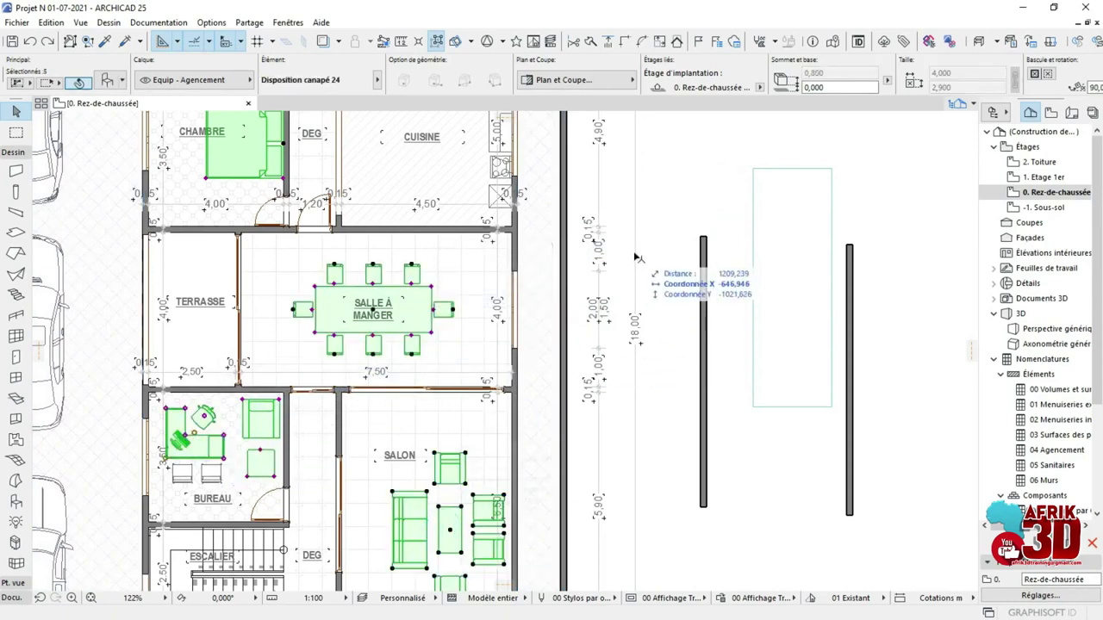
pyautogui.press('Escape')
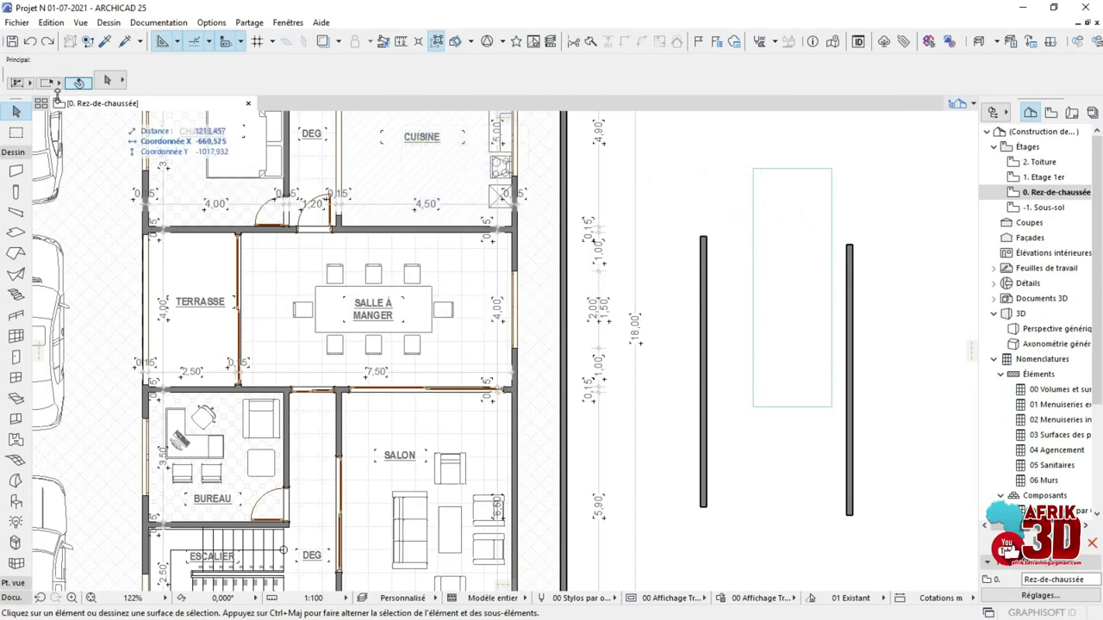
# Step: Change the rectangle selection method, select the exterior paving hatch by its surface with quick selection, and deselect it
pyautogui.click(17, 82)
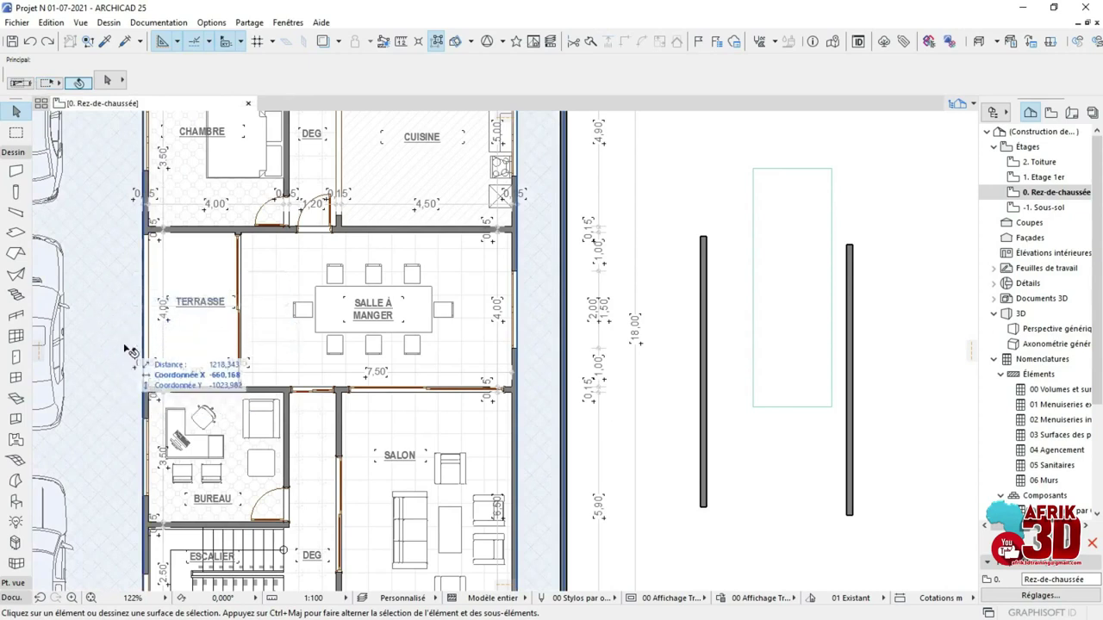
pyautogui.click(110, 352)
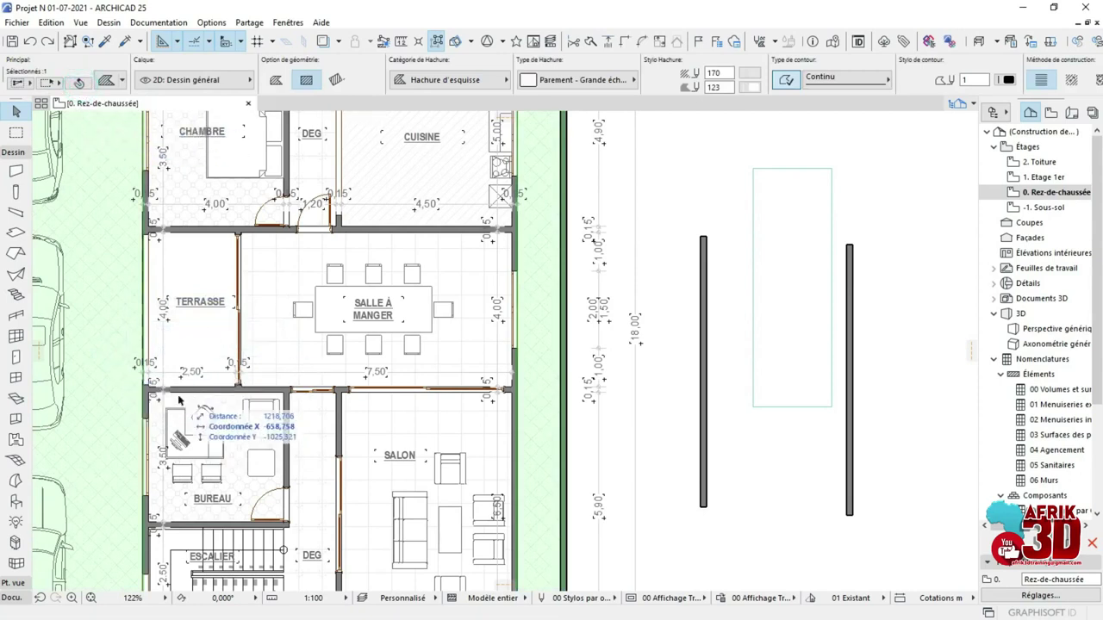
pyautogui.click(652, 282)
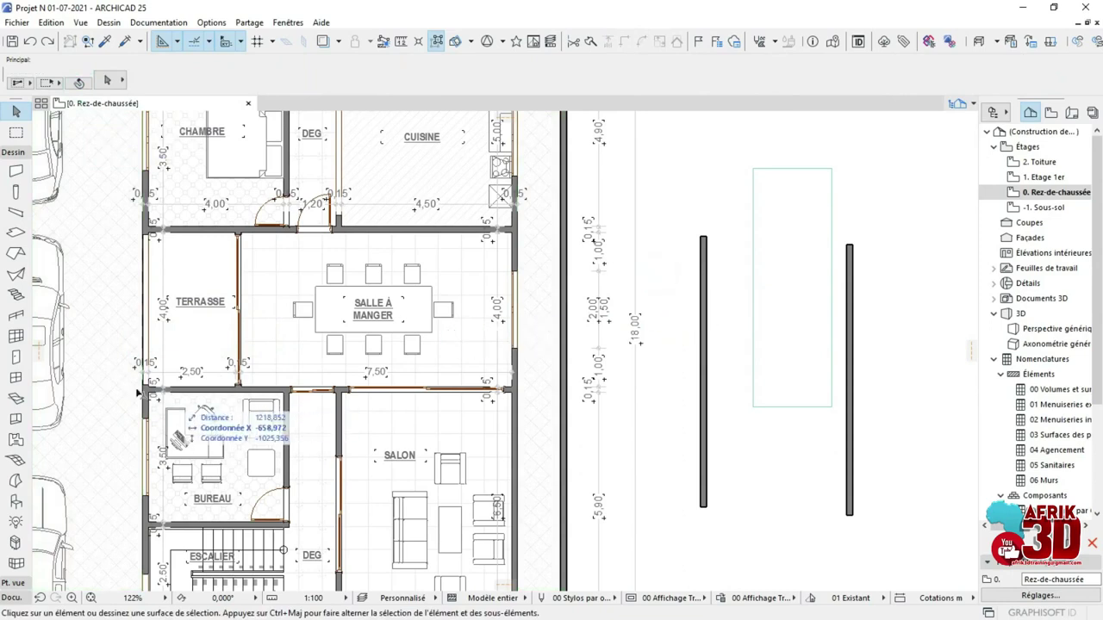
# Step: With quick selection off, enclose the whole BUREAU room in a left-to-right selection rectangle, then clear the selection
pyautogui.click(123, 364)
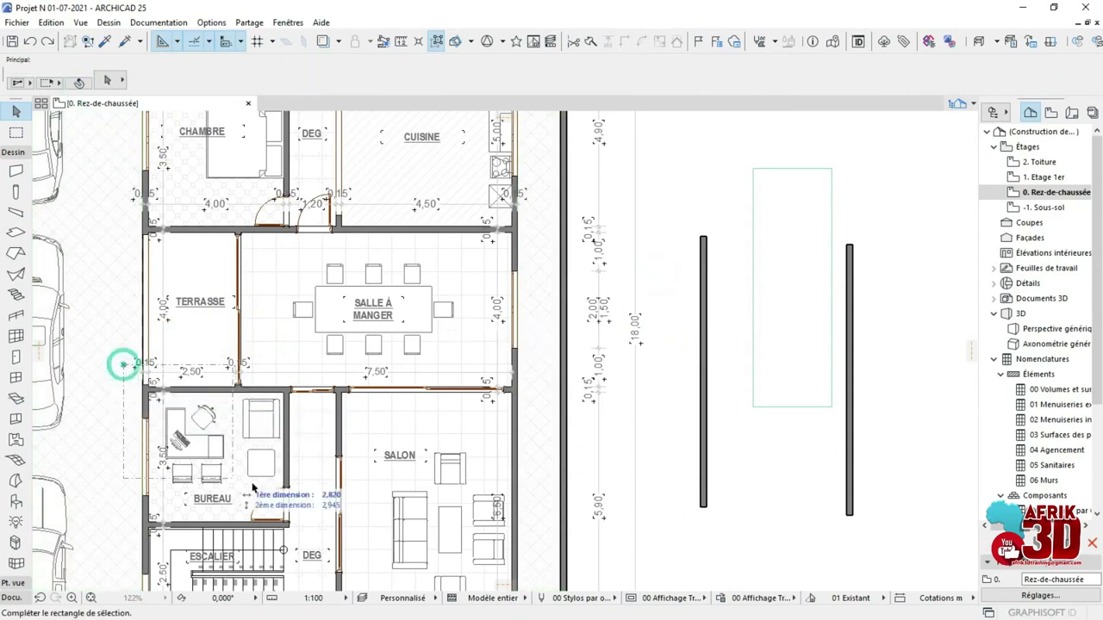
pyautogui.click(308, 538)
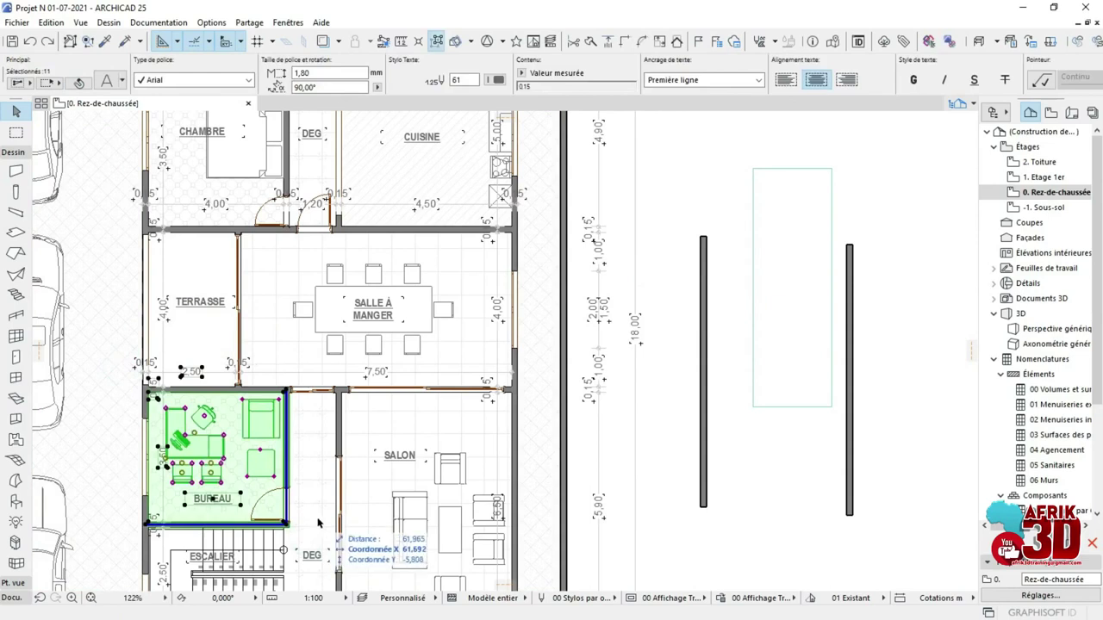
pyautogui.click(345, 493)
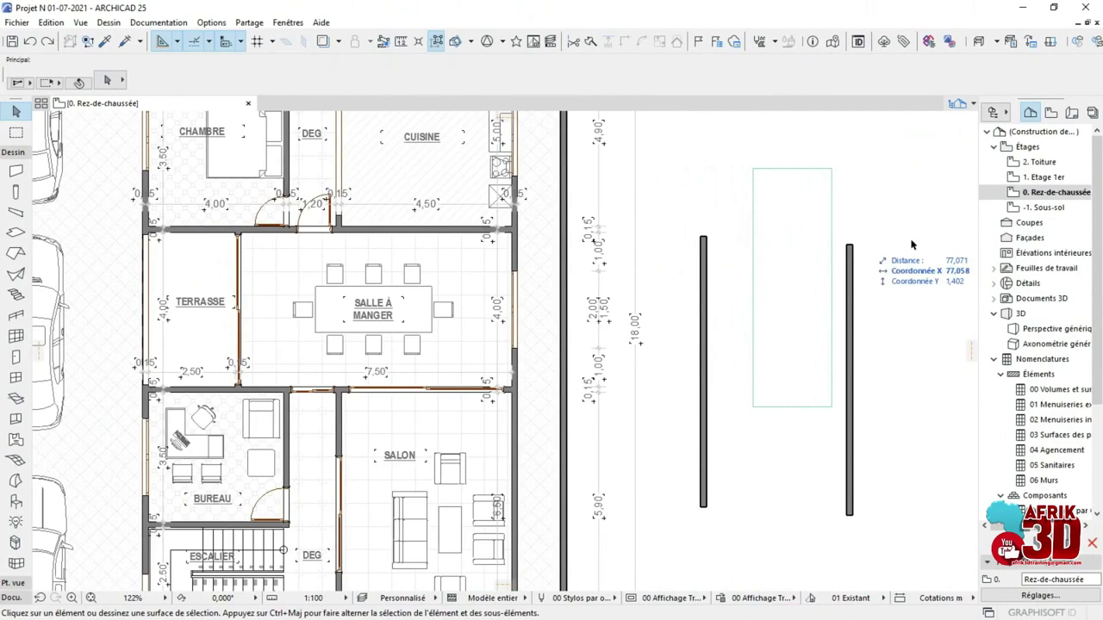
# Step: Set the slab between the two new walls to thickness 0,45, elevation 0 and top surface Béton - Lissé
pyautogui.click(828, 204)
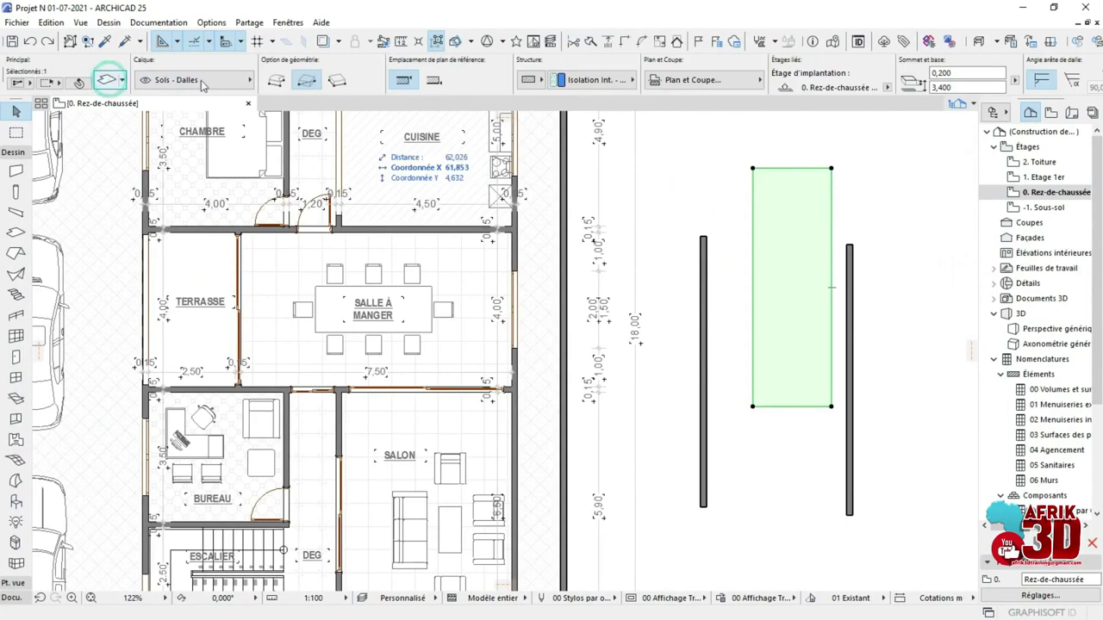
pyautogui.hotkey('ctrl', 't')
pyautogui.write('0,')
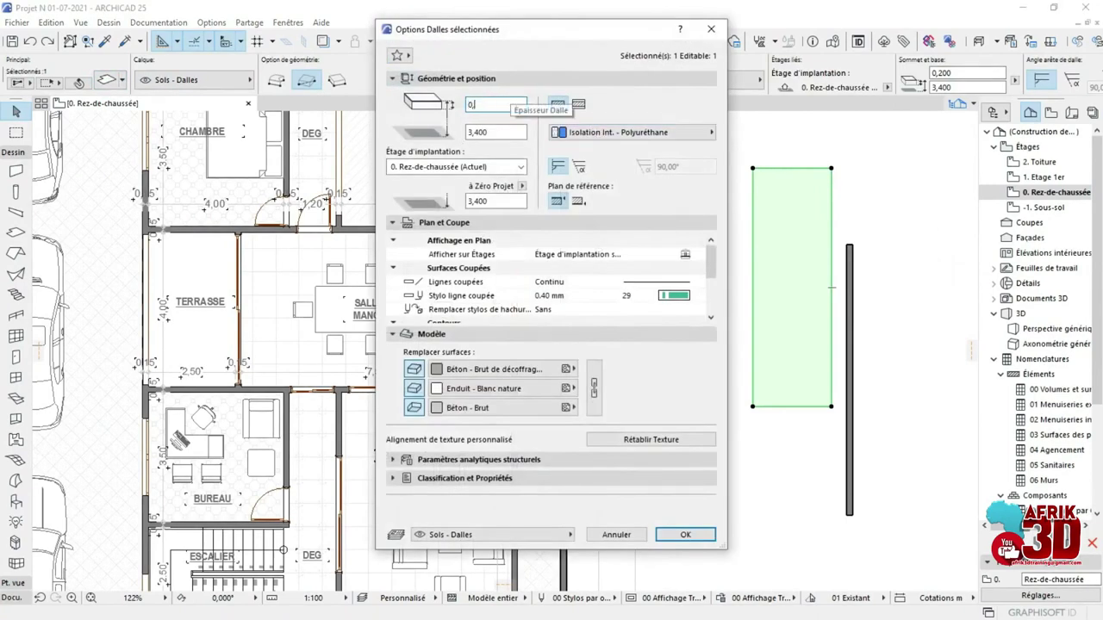
pyautogui.write('45')
pyautogui.press('Tab')
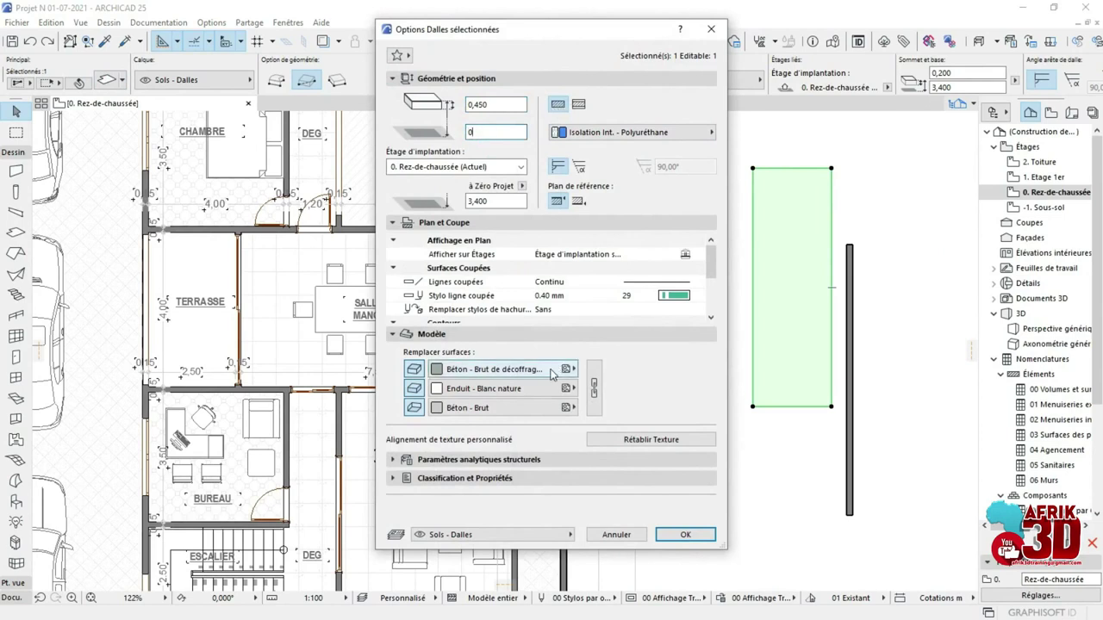
pyautogui.click(568, 369)
pyautogui.click(649, 262)
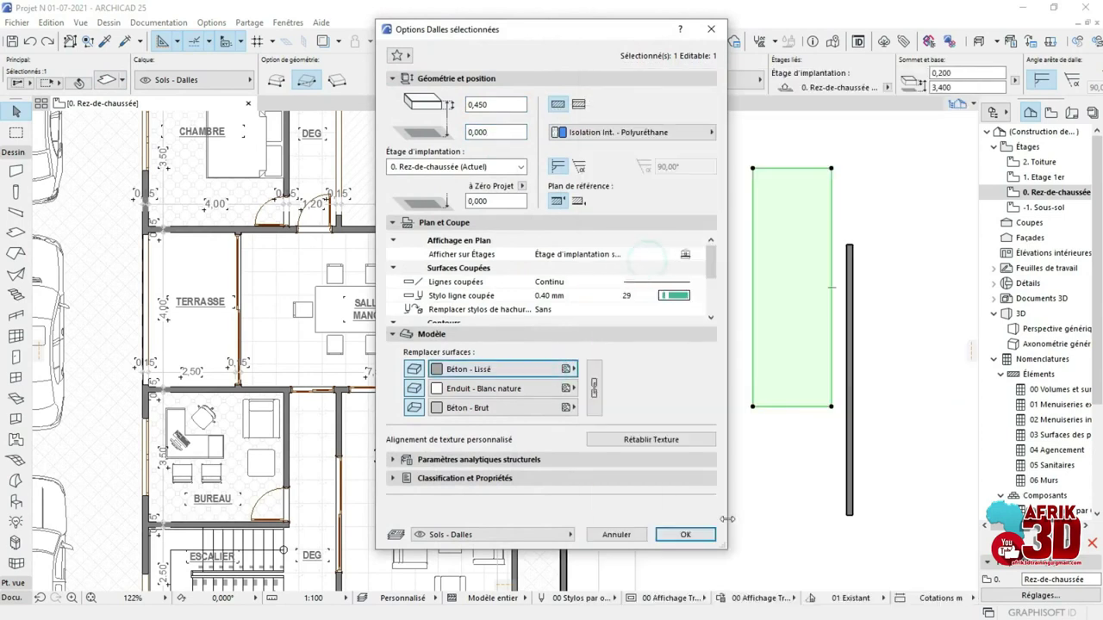
pyautogui.click(685, 534)
pyautogui.click(771, 509)
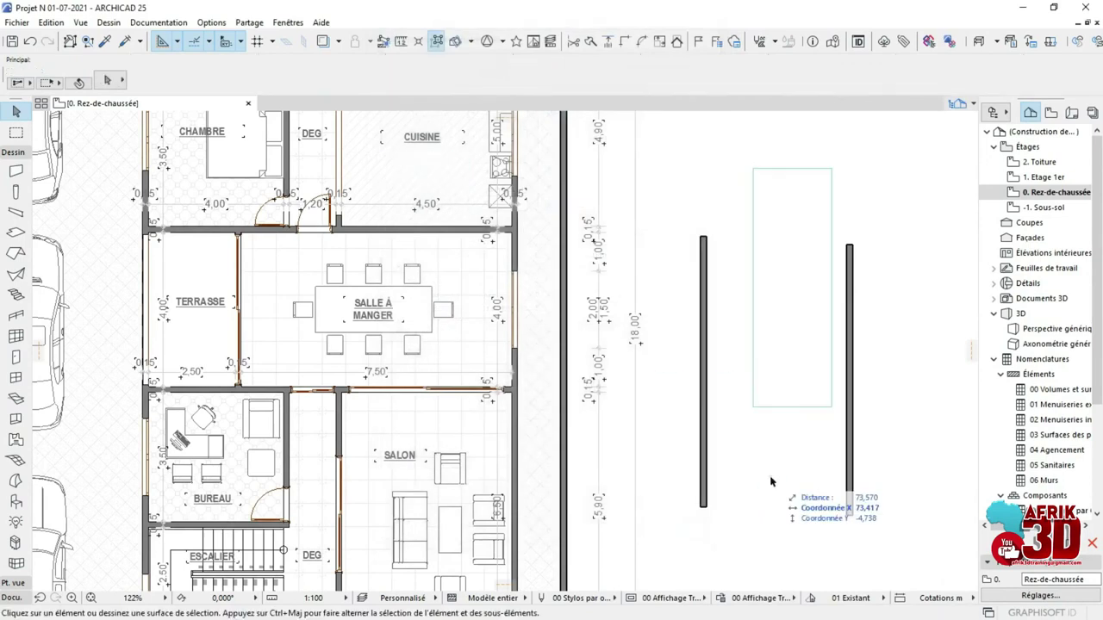
# Step: Select the slab by its edge and offset its two long edges so it extends across and beyond the right new wall
pyautogui.click(811, 364)
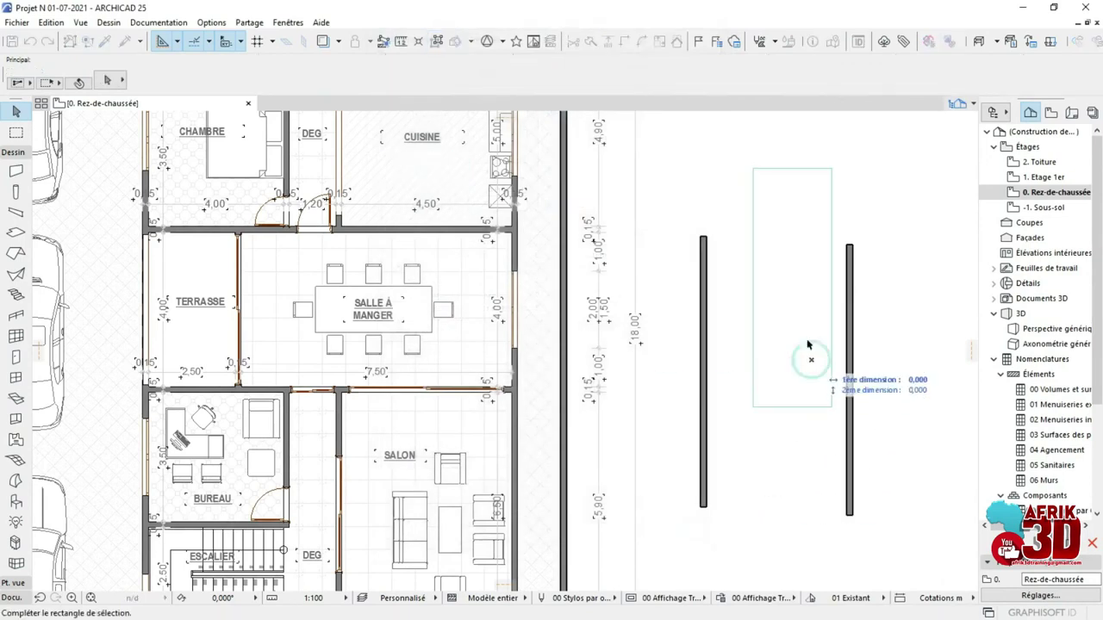
pyautogui.click(764, 466)
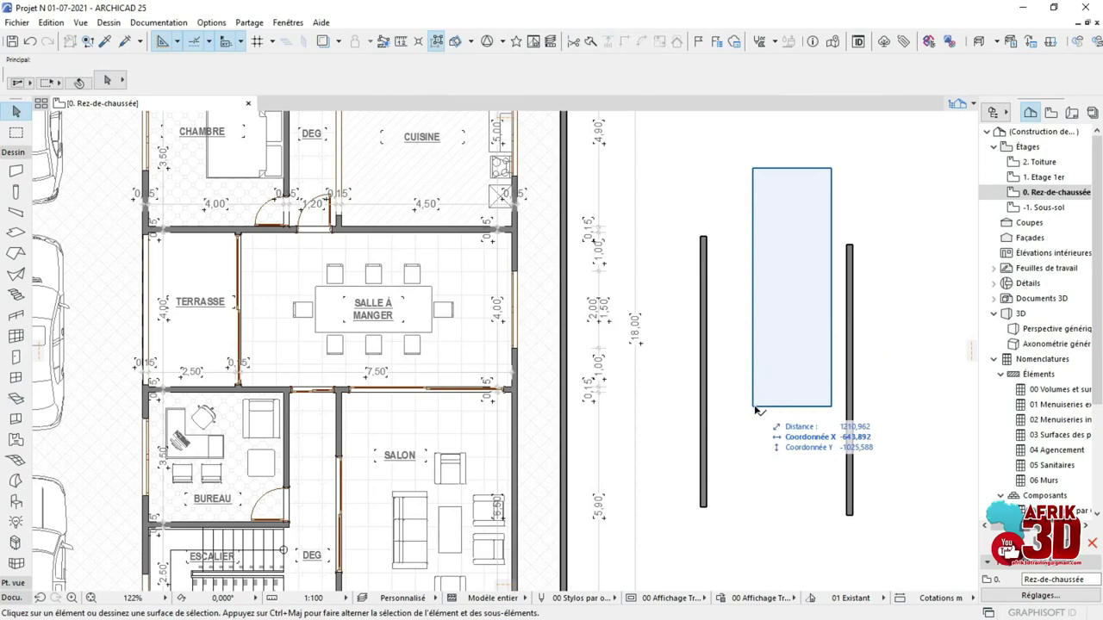
pyautogui.click(756, 336)
pyautogui.click(753, 377)
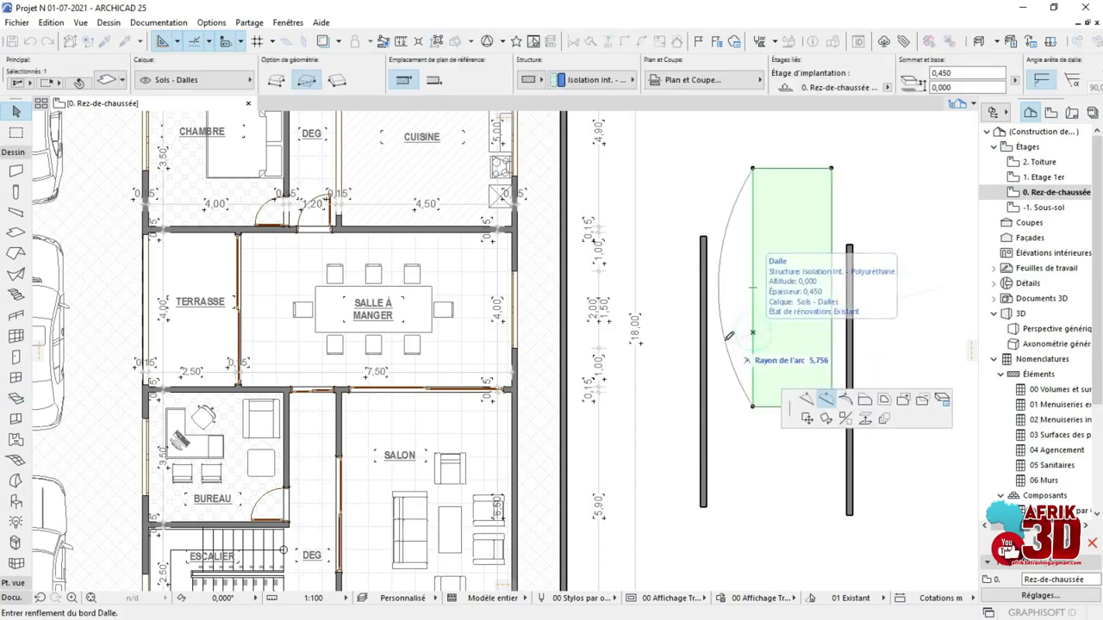
pyautogui.click(859, 396)
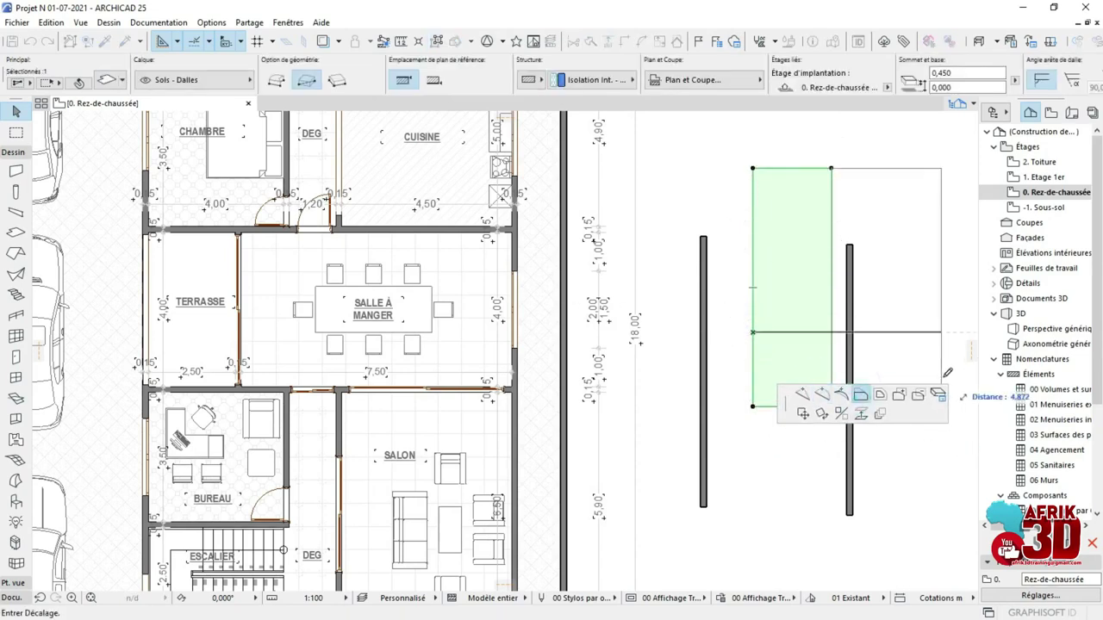
pyautogui.click(945, 378)
pyautogui.click(832, 372)
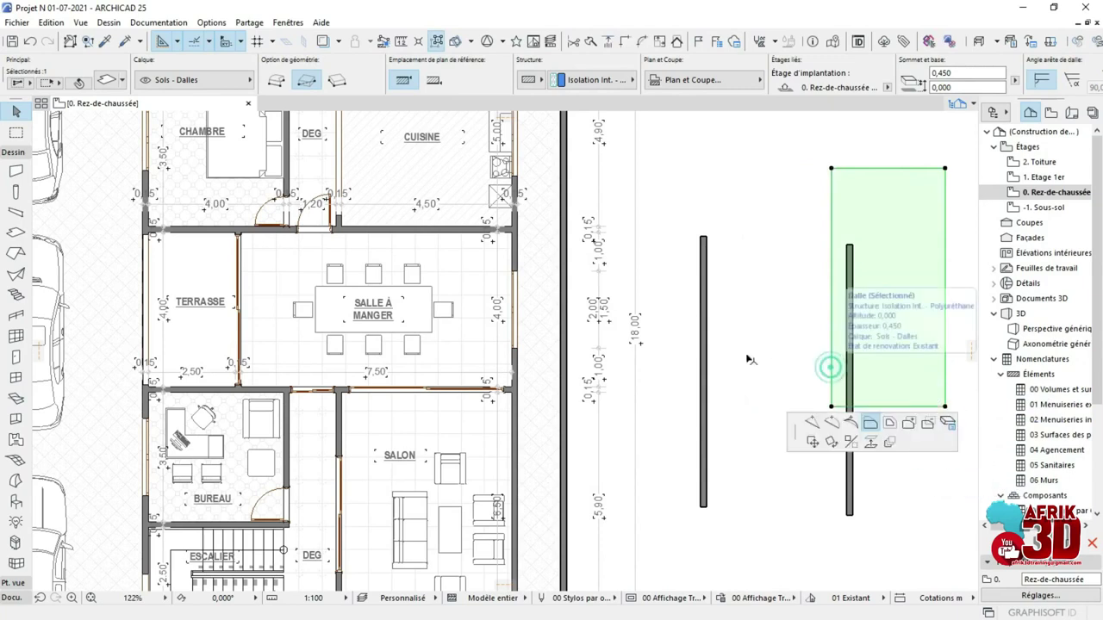
pyautogui.click(746, 370)
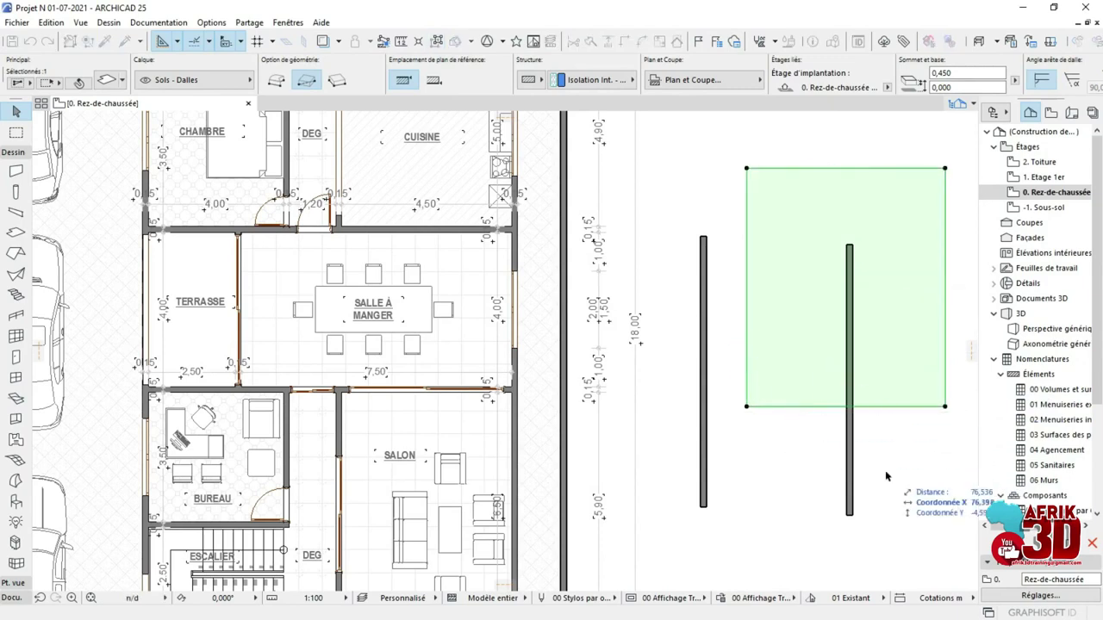
# Step: Select the new wall crossing the widened slab and delete it
pyautogui.click(885, 471)
pyautogui.rightClick(804, 493)
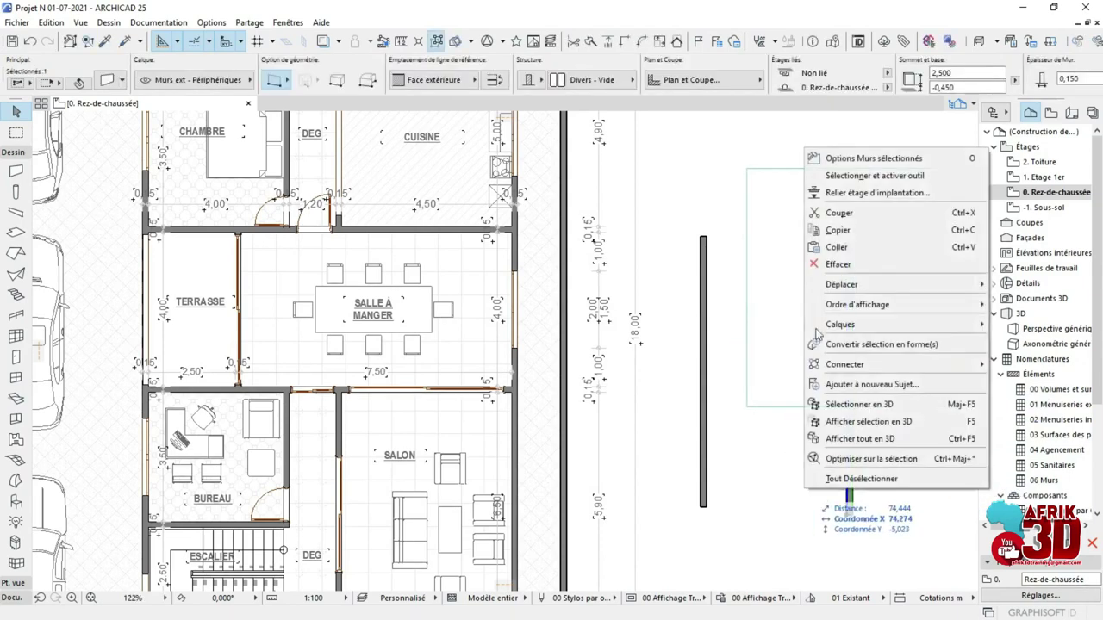
pyautogui.click(831, 266)
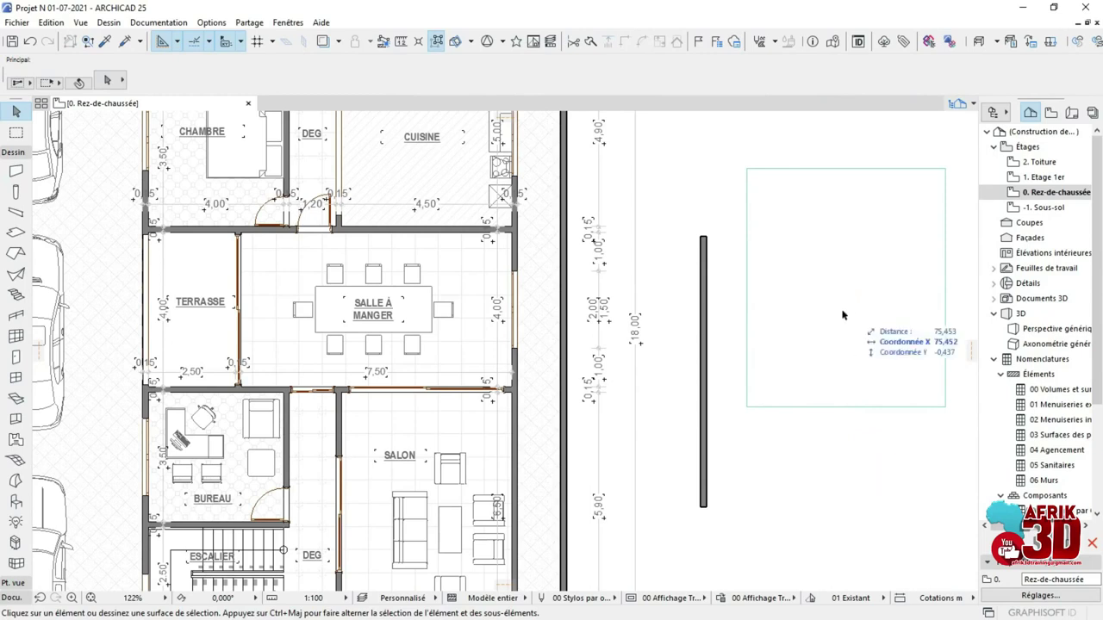
# Step: Draw a second rectangular slab, 0,200 thick at elevation 3,400, directly over the existing slab beside the remaining new wall
pyautogui.click(15, 233)
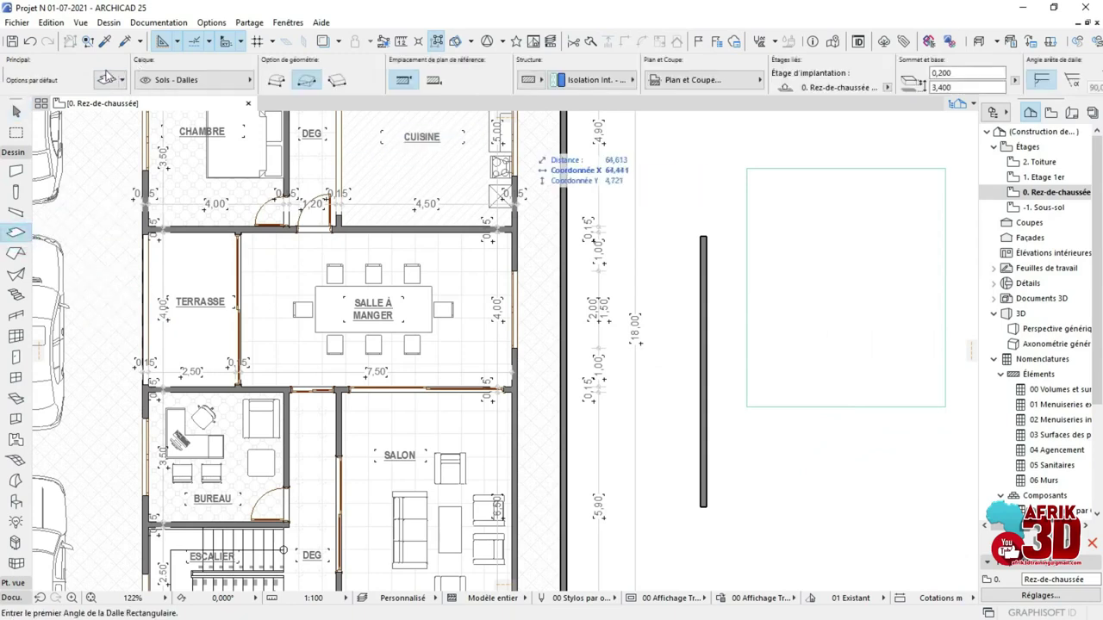
pyautogui.click(747, 168)
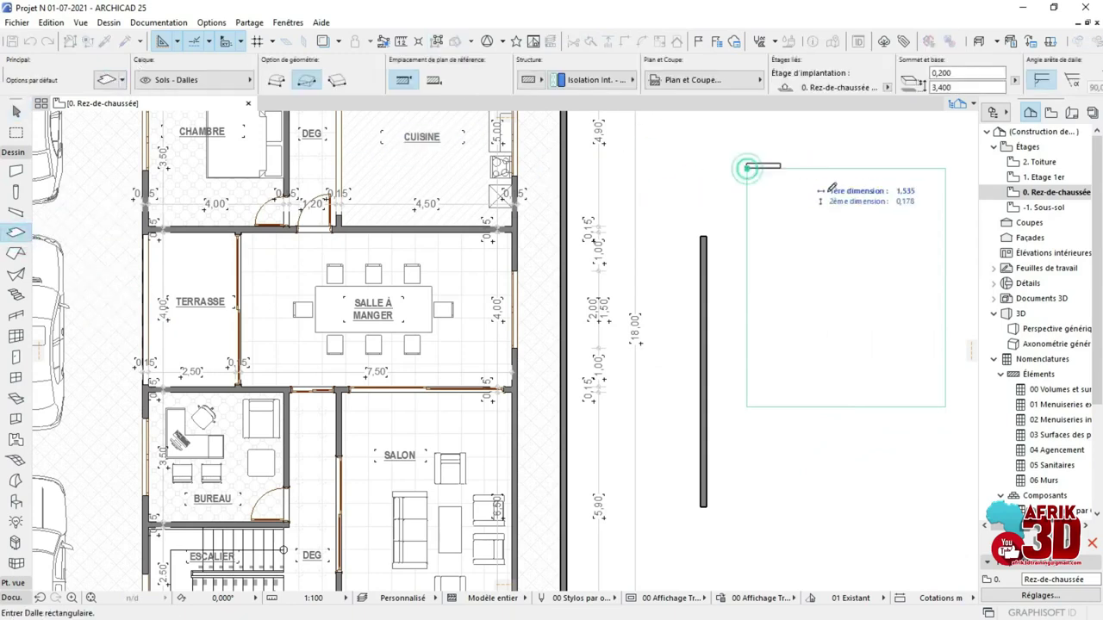
pyautogui.click(949, 403)
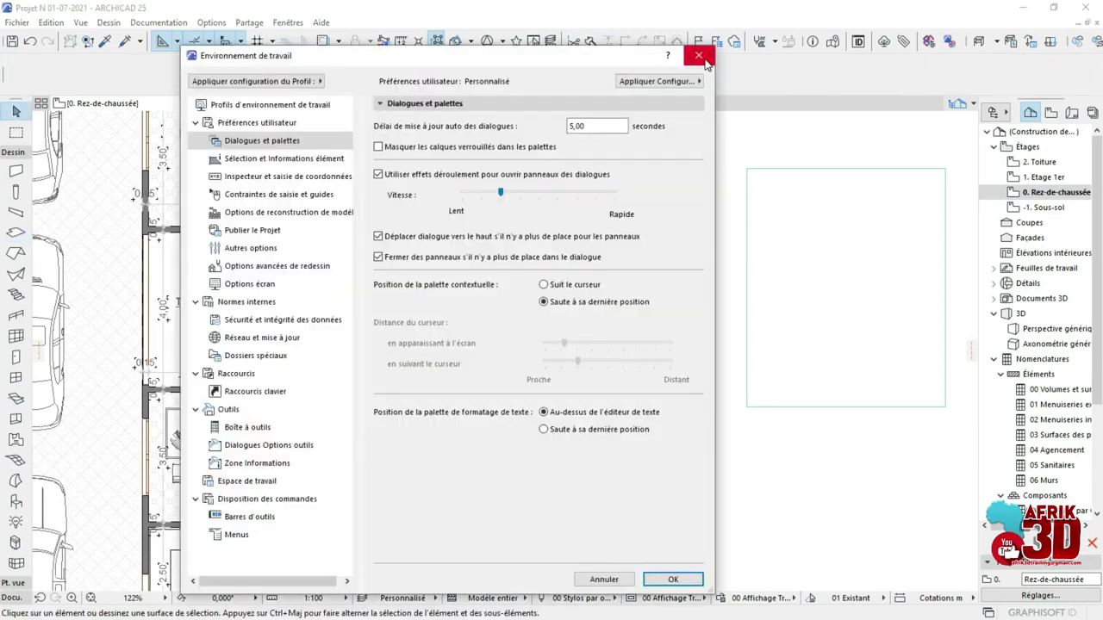
# Step: In the Dialogues et palettes work environment preferences, set the contextual palette position to Saute à sa dernière position
pyautogui.press('Escape')
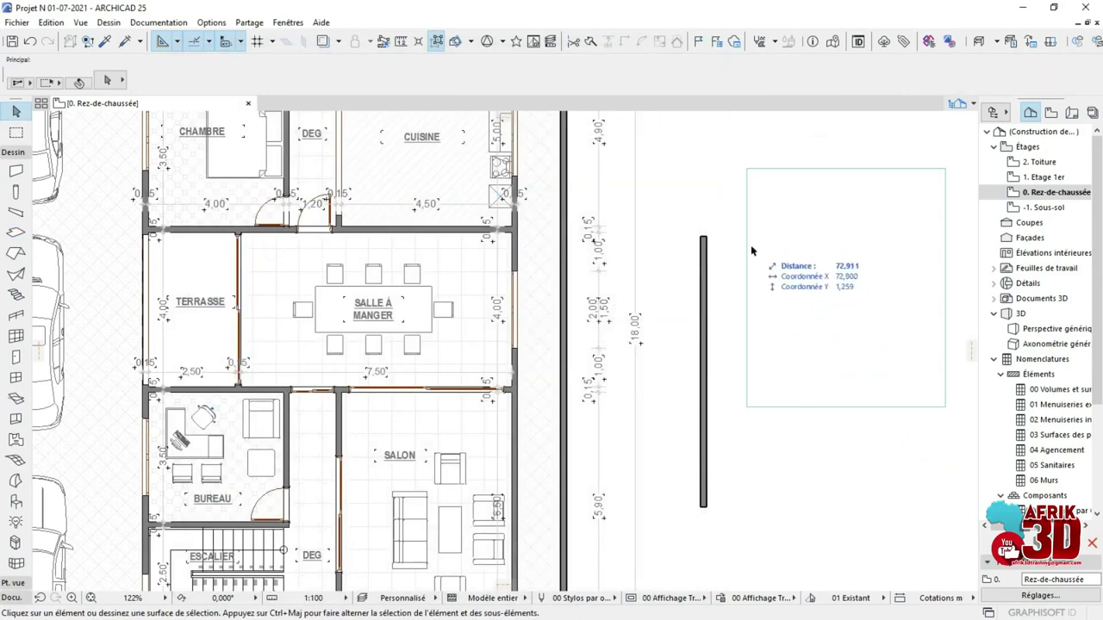
pyautogui.click(212, 22)
pyautogui.moveTo(255, 207)
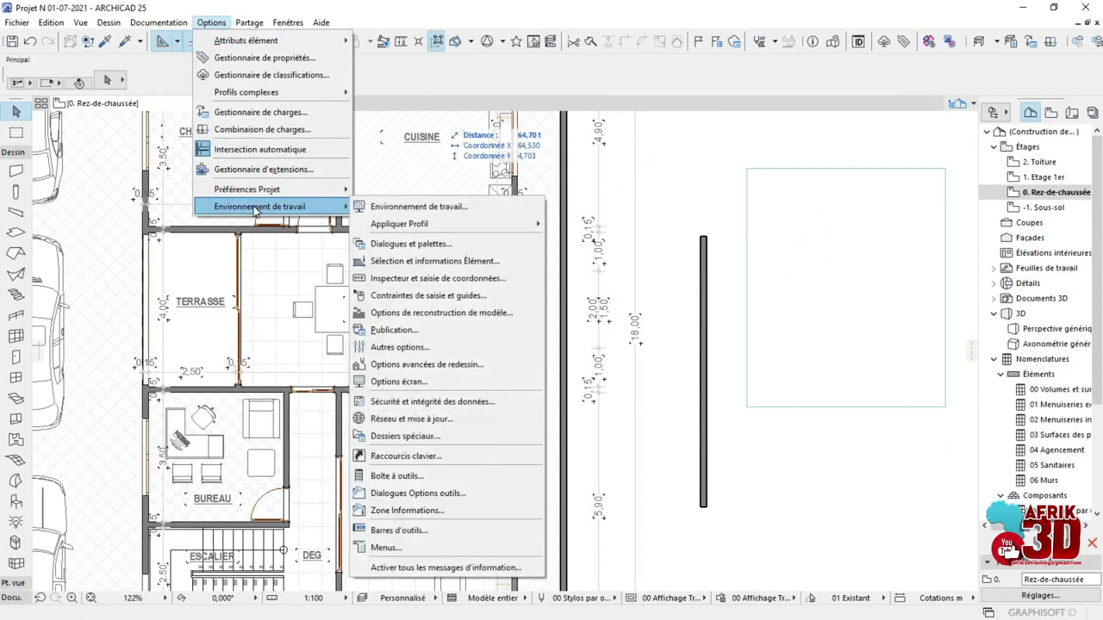
pyautogui.click(417, 244)
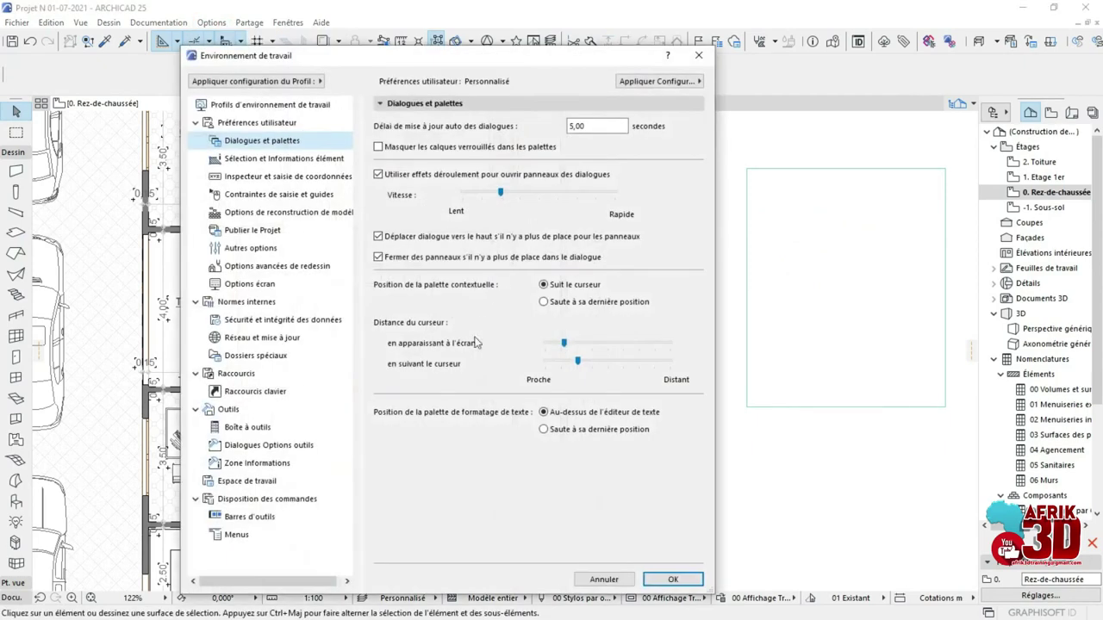
pyautogui.click(544, 302)
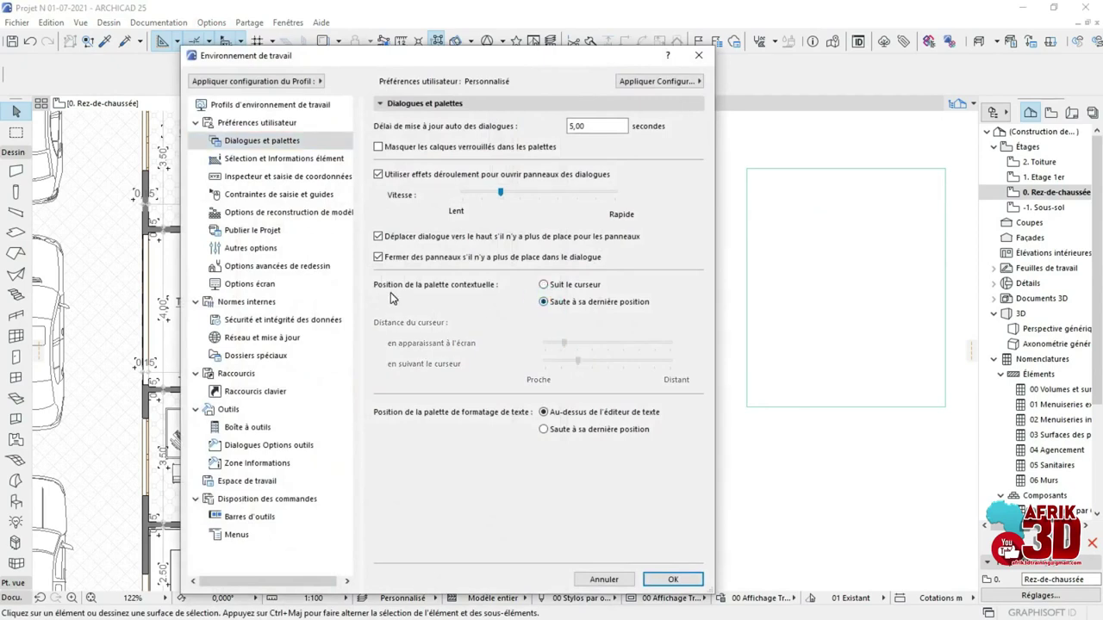
pyautogui.click(681, 580)
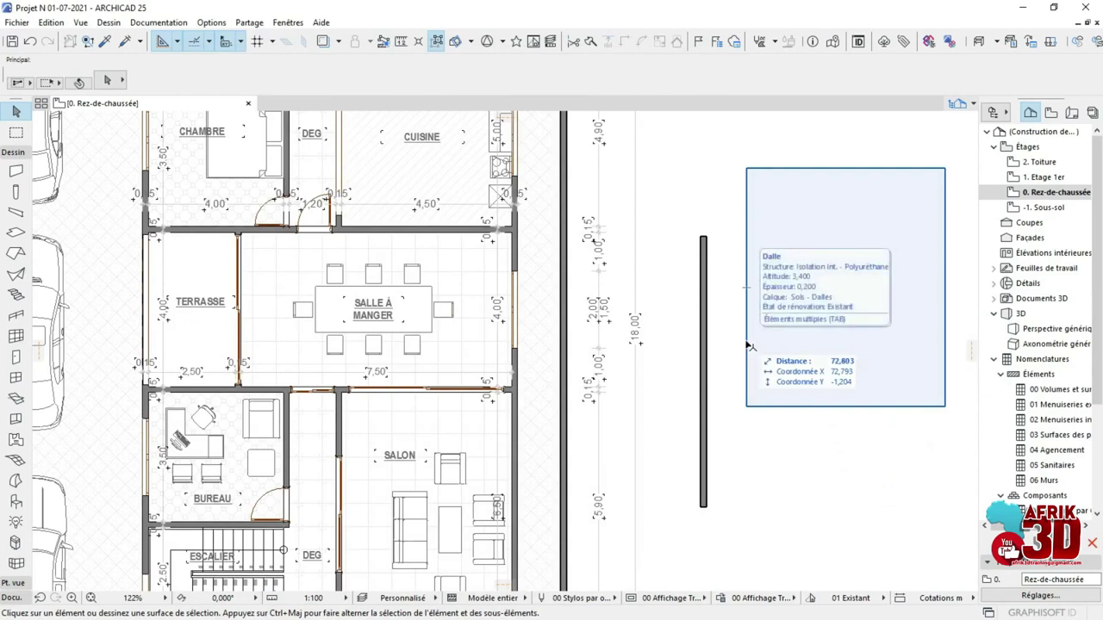
# Step: Cycle through the overlapping slabs at their shared vertical edge, select one of them, and clear the selection
pyautogui.press('Tab')
pyautogui.press('Tab')
pyautogui.click(750, 345)
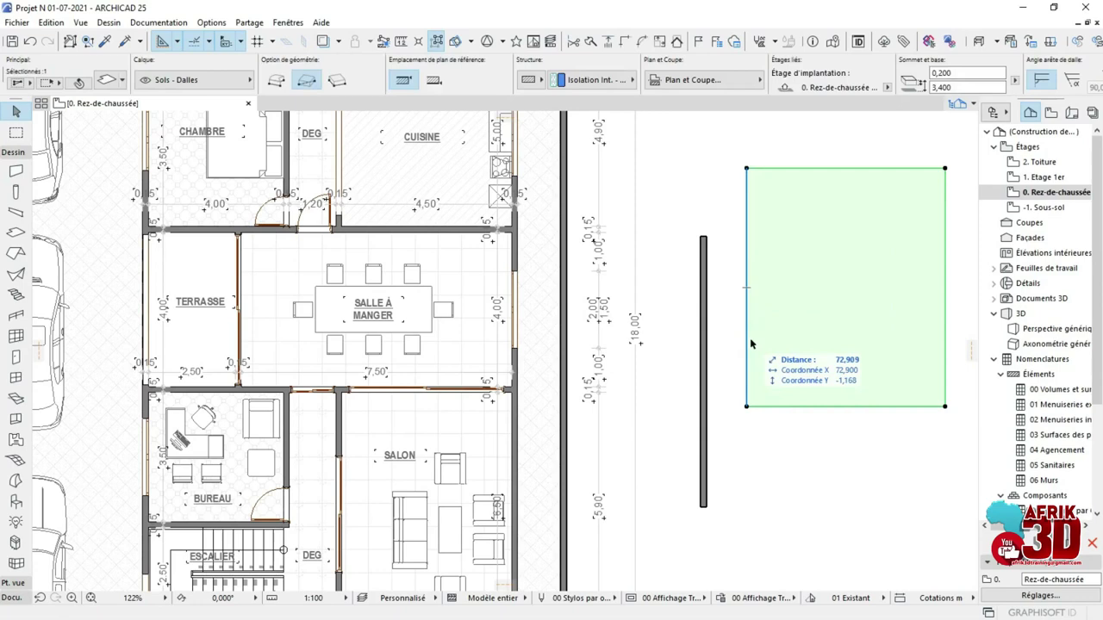
pyautogui.click(808, 520)
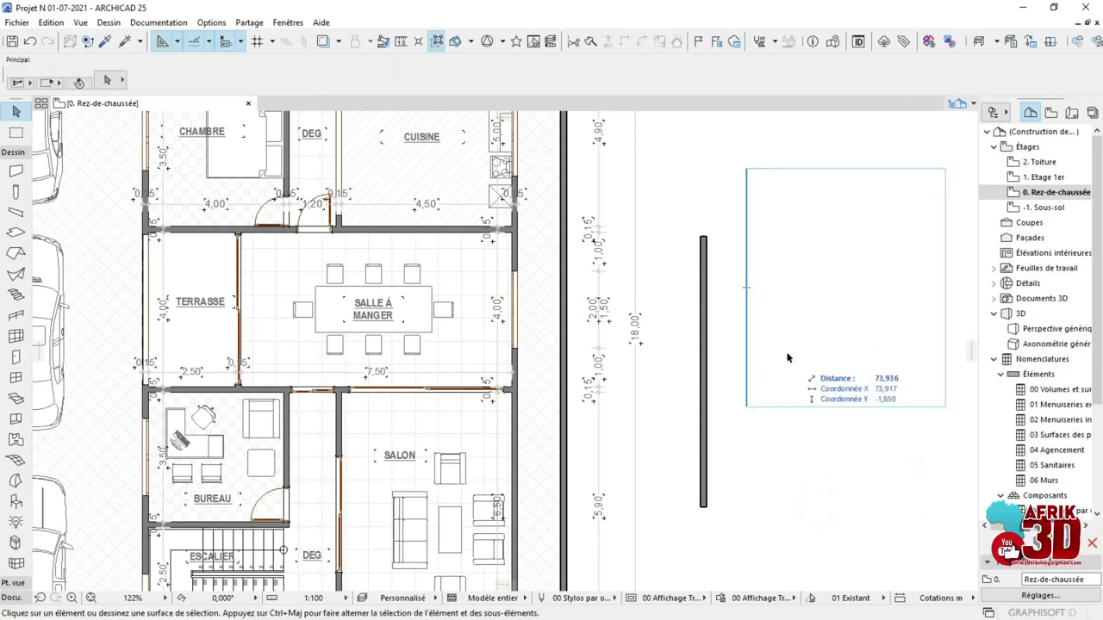
pyautogui.click(748, 404)
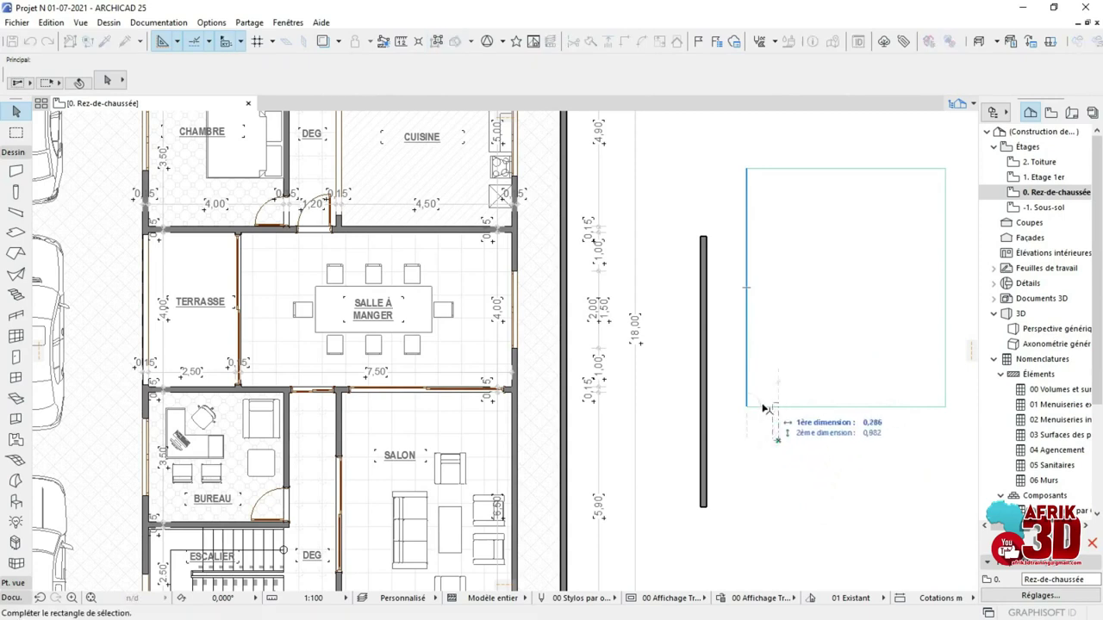
pyautogui.click(262, 166)
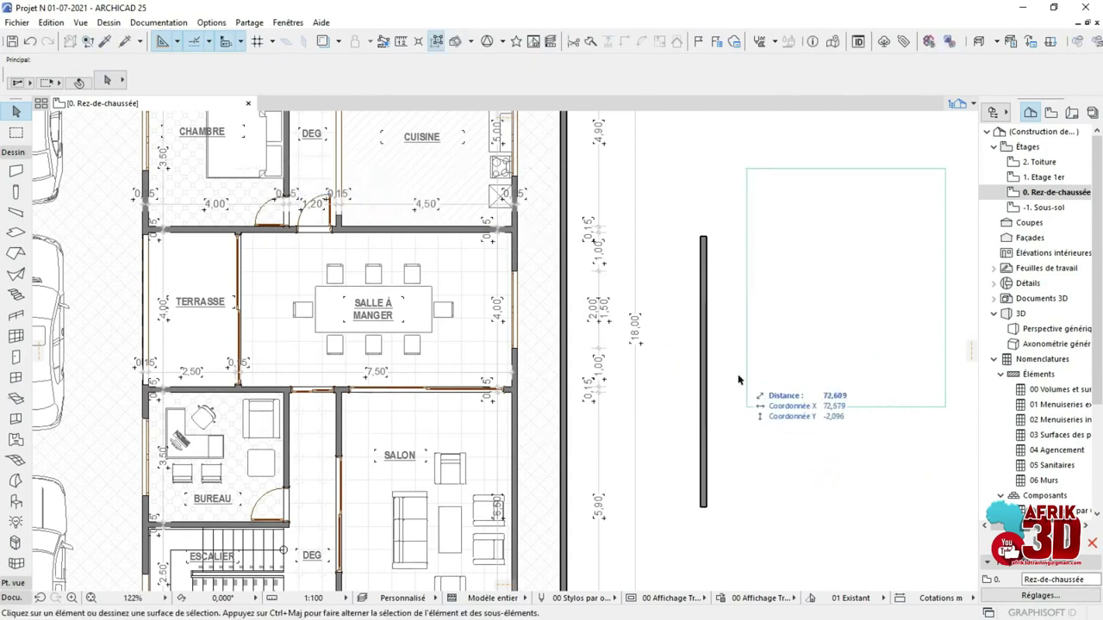
pyautogui.press('Tab')
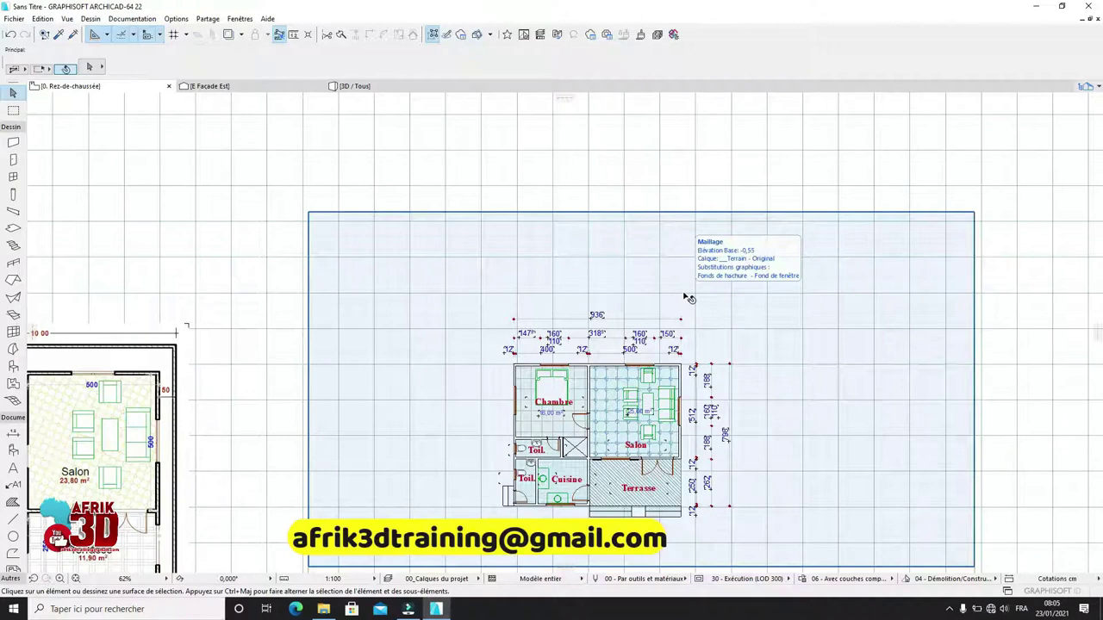
pyautogui.scroll(-3, 633, 264)
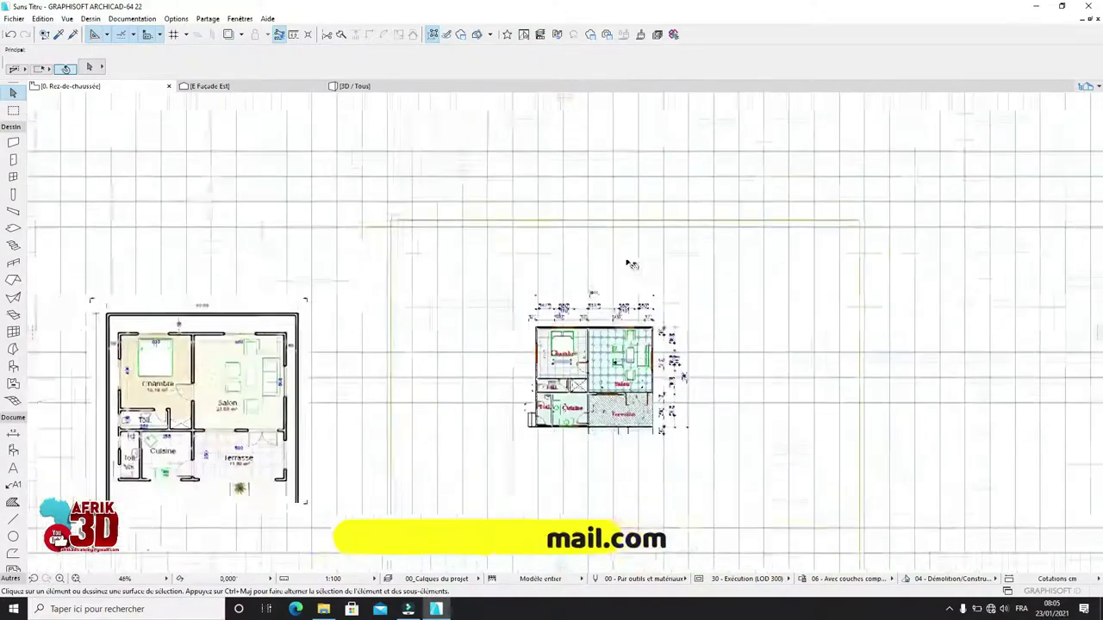
pyautogui.scroll(3, 660, 362)
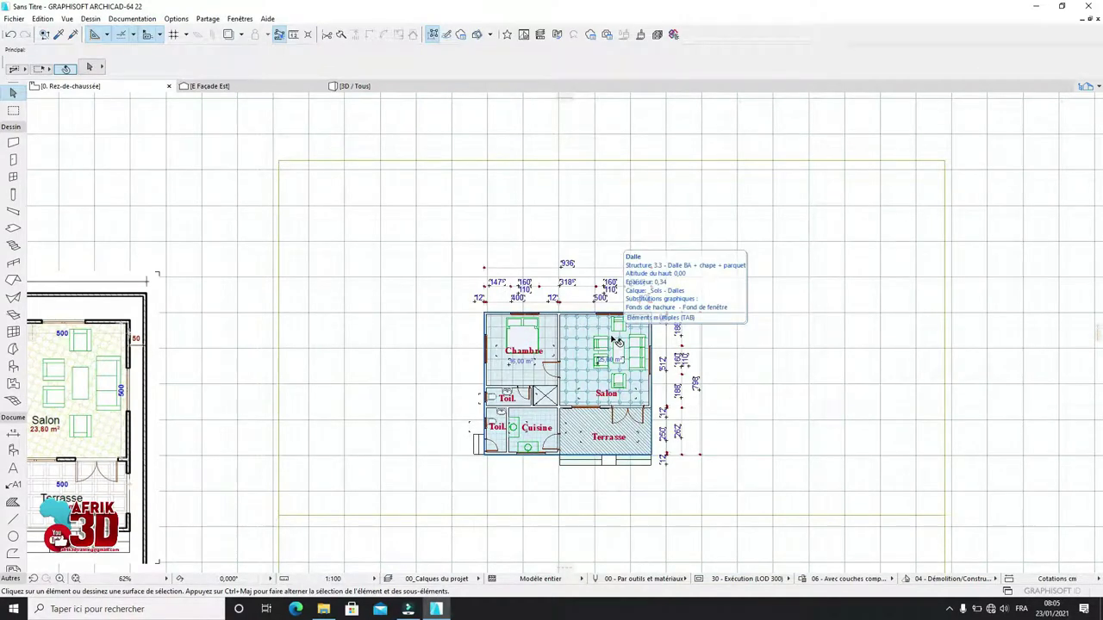
pyautogui.scroll(-2, 619, 345)
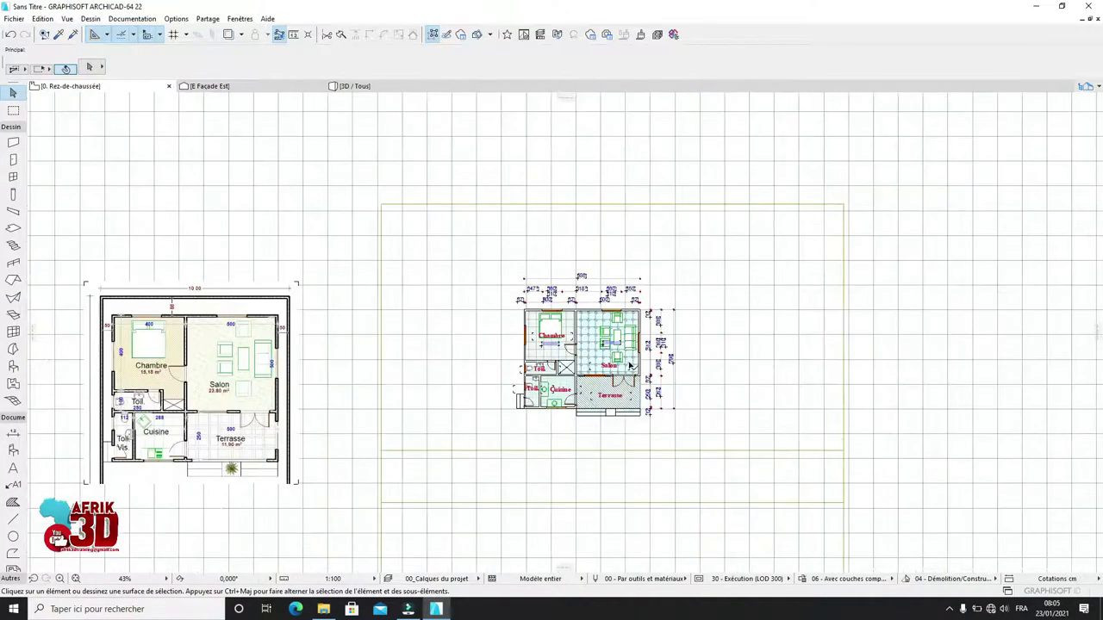
pyautogui.scroll(2, 637, 360)
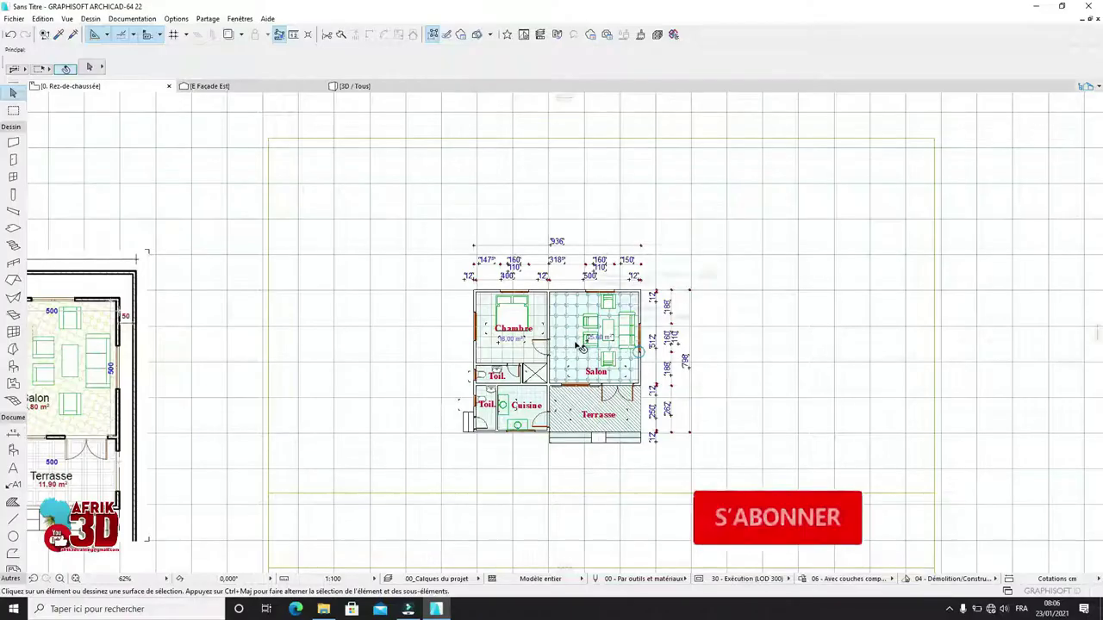
pyautogui.scroll(-2, 579, 345)
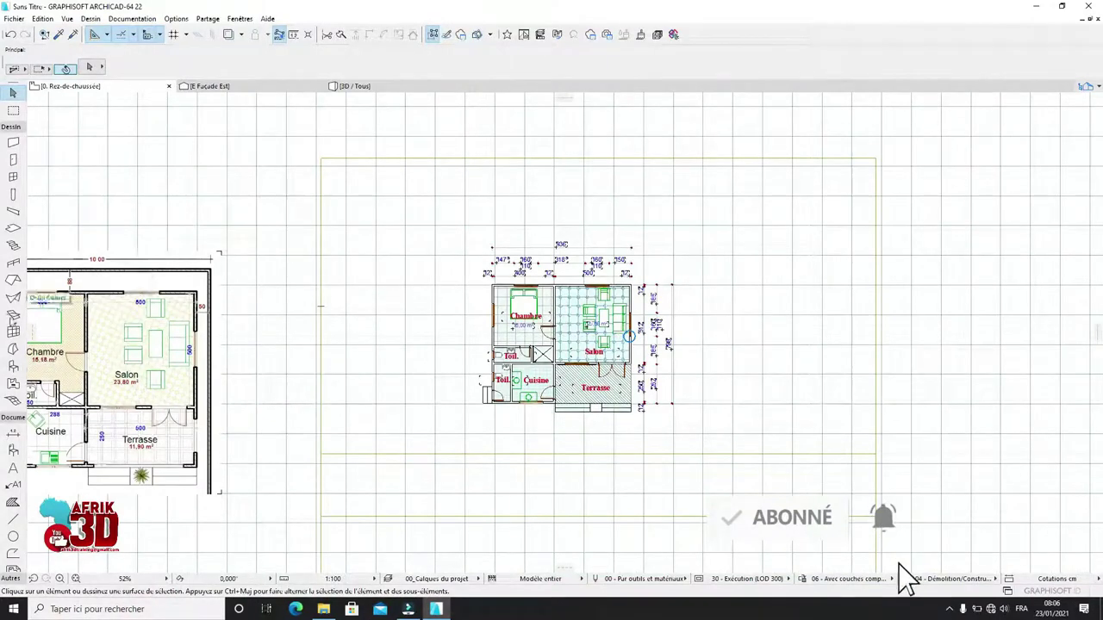
# Step: Open the default object settings and show the Jardin 22 library folder under 2.2 Environnement 22
pyautogui.click(12, 366)
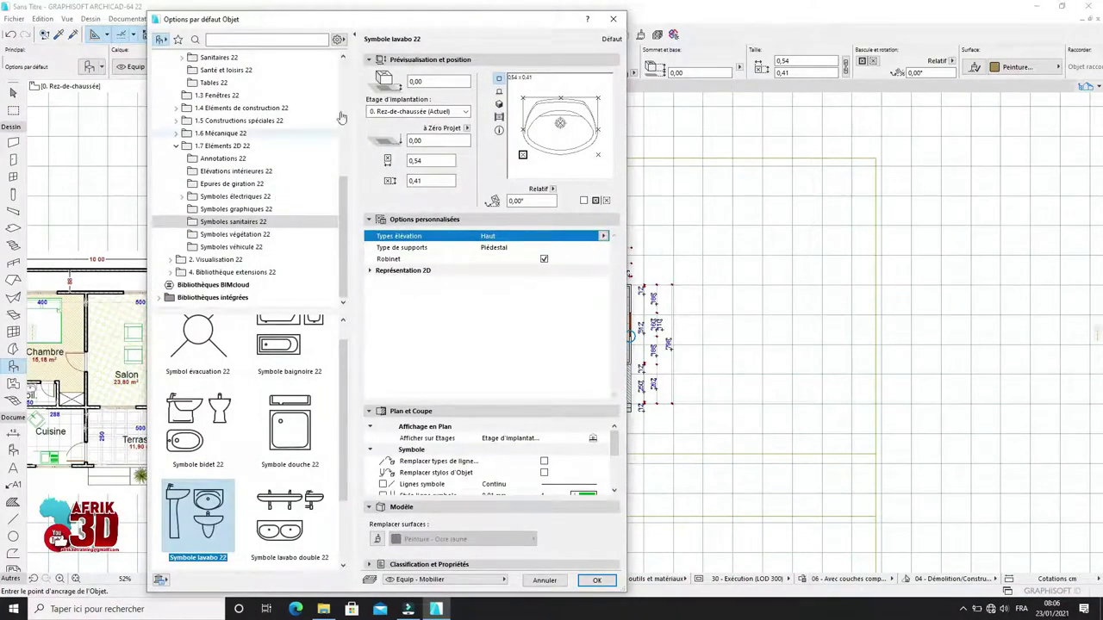
pyautogui.moveTo(489, 26)
pyautogui.mouseDown()
pyautogui.moveTo(487, 7)
pyautogui.moveTo(483, 16)
pyautogui.mouseUp()
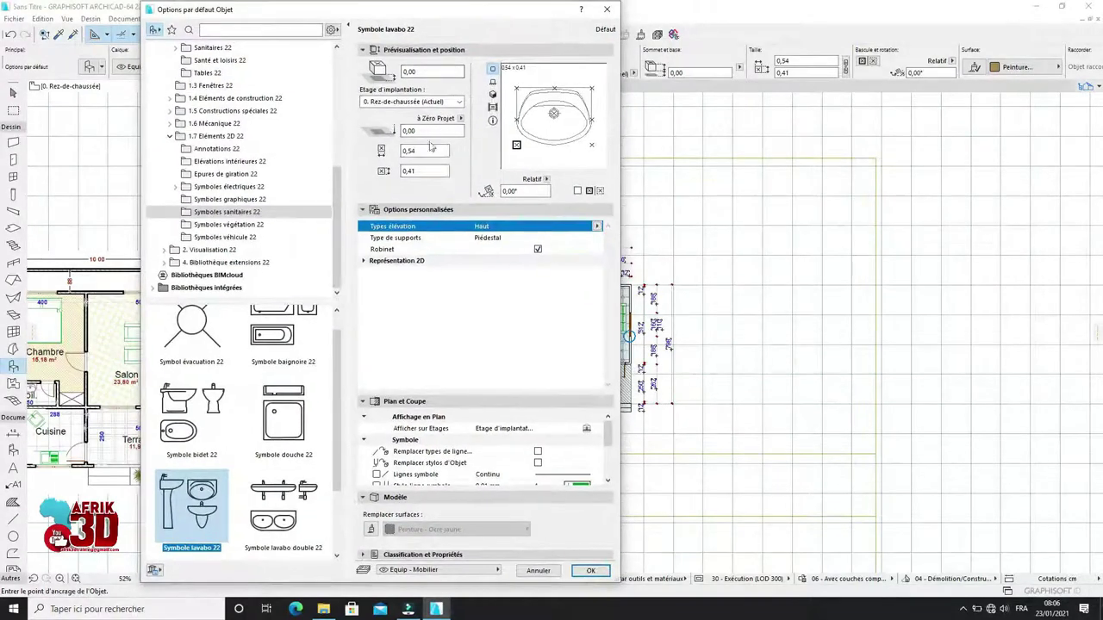
pyautogui.moveTo(340, 199)
pyautogui.mouseDown()
pyautogui.moveTo(338, 86)
pyautogui.moveTo(337, 188)
pyautogui.mouseUp()
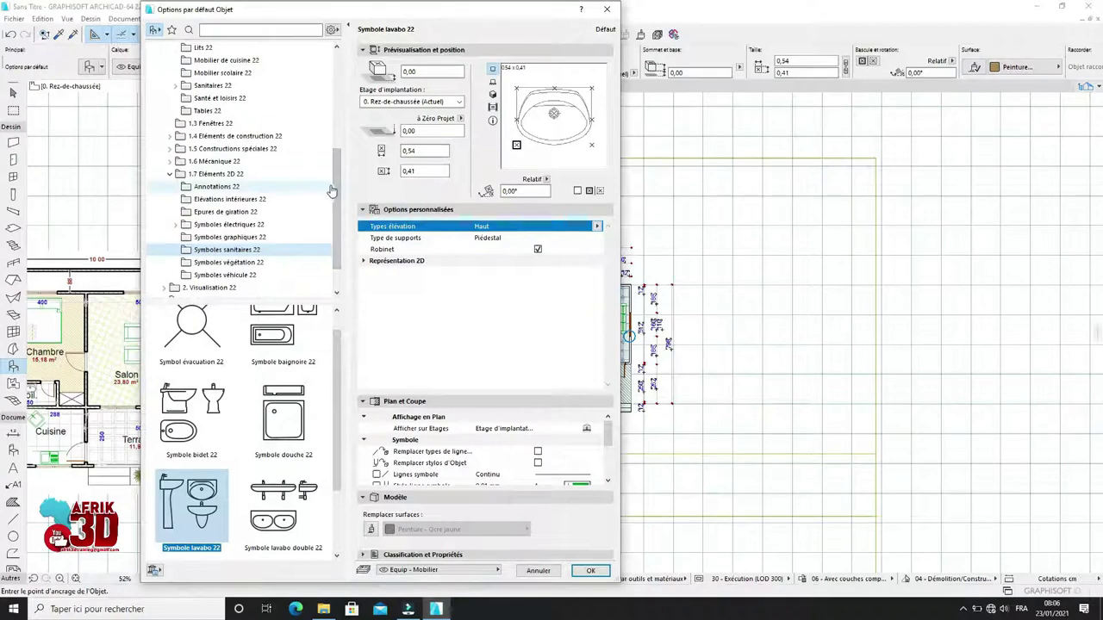
pyautogui.moveTo(337, 185); pyautogui.dragTo(348, 109)
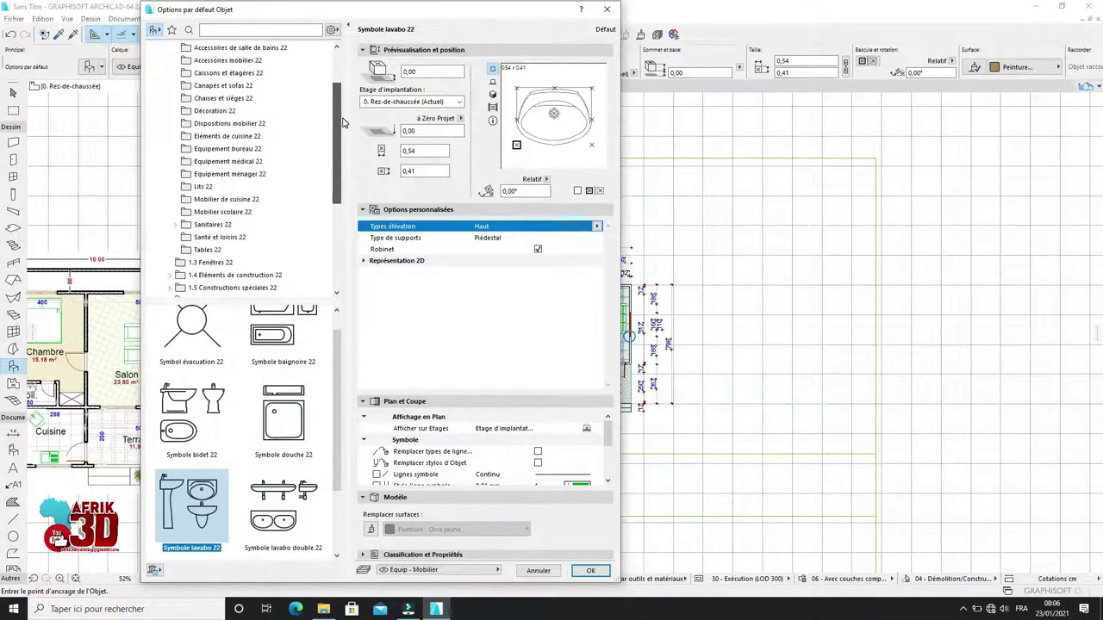
pyautogui.moveTo(338, 168); pyautogui.dragTo(338, 241)
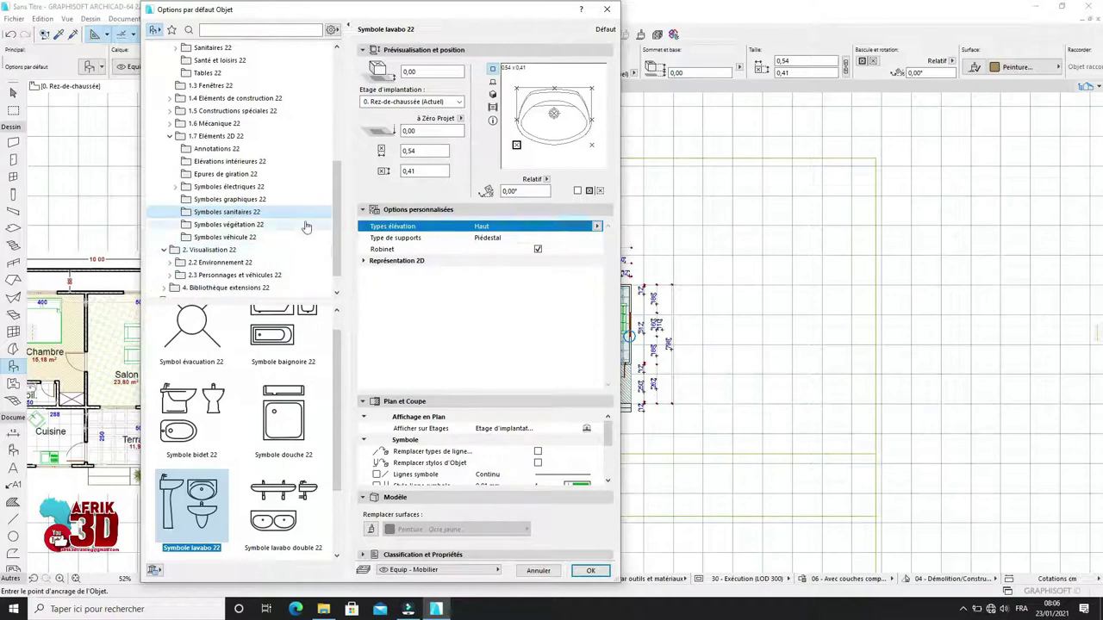
pyautogui.click(176, 263)
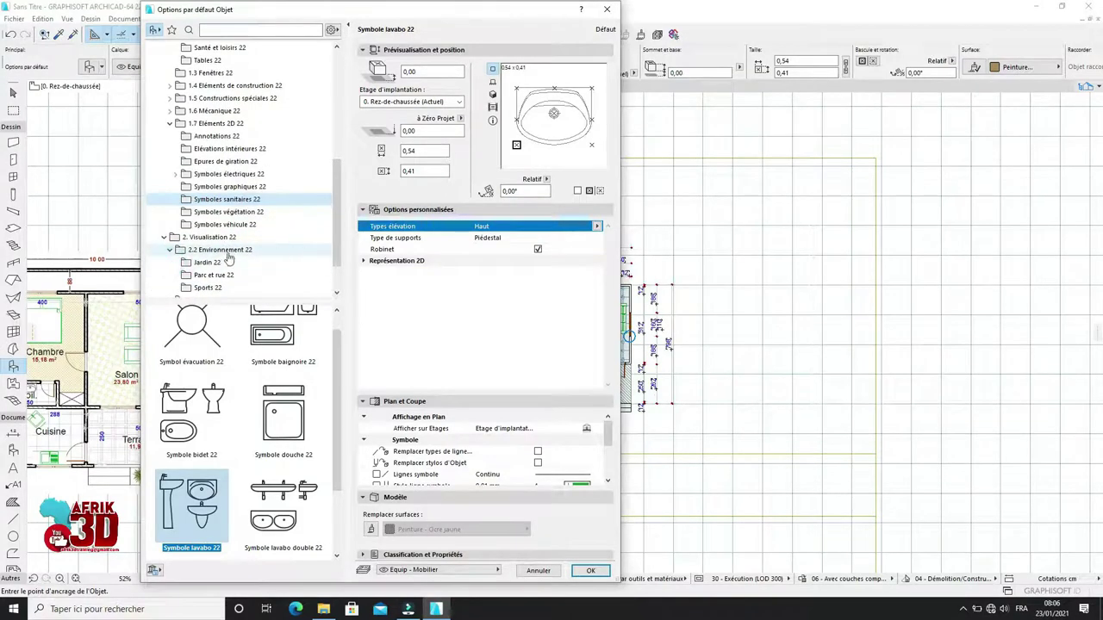
pyautogui.click(228, 261)
# Step: Browse the garden objects and choose Modèle herbe 22 as the object to place
pyautogui.scroll(-5, 309, 386)
pyautogui.scroll(-5, 302, 405)
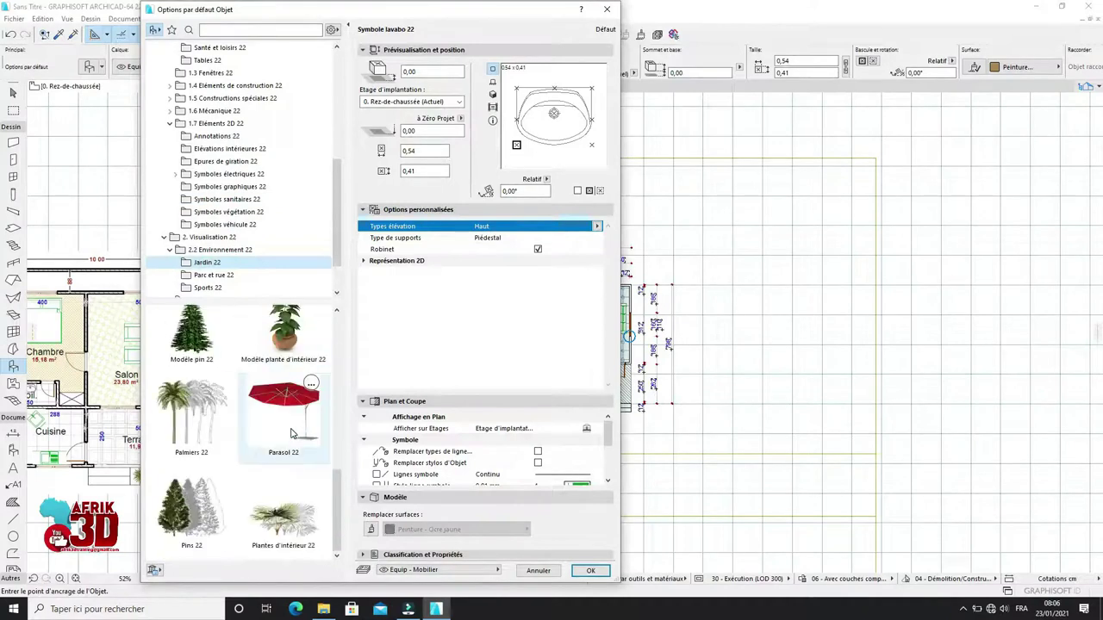
pyautogui.scroll(1, 291, 433)
pyautogui.scroll(6, 293, 433)
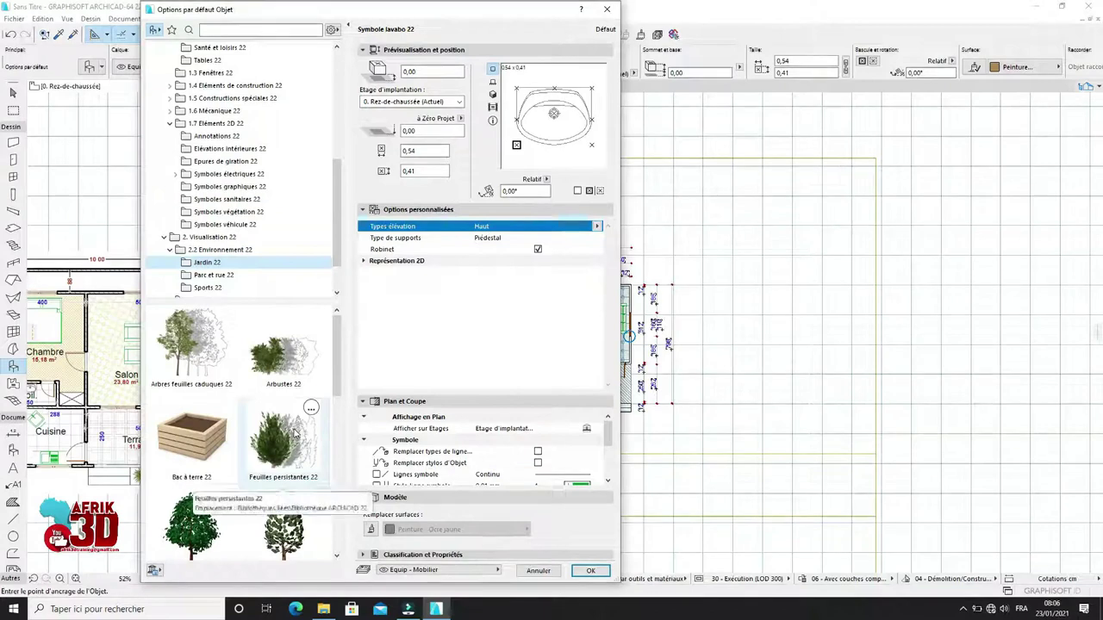
pyautogui.scroll(-7, 293, 433)
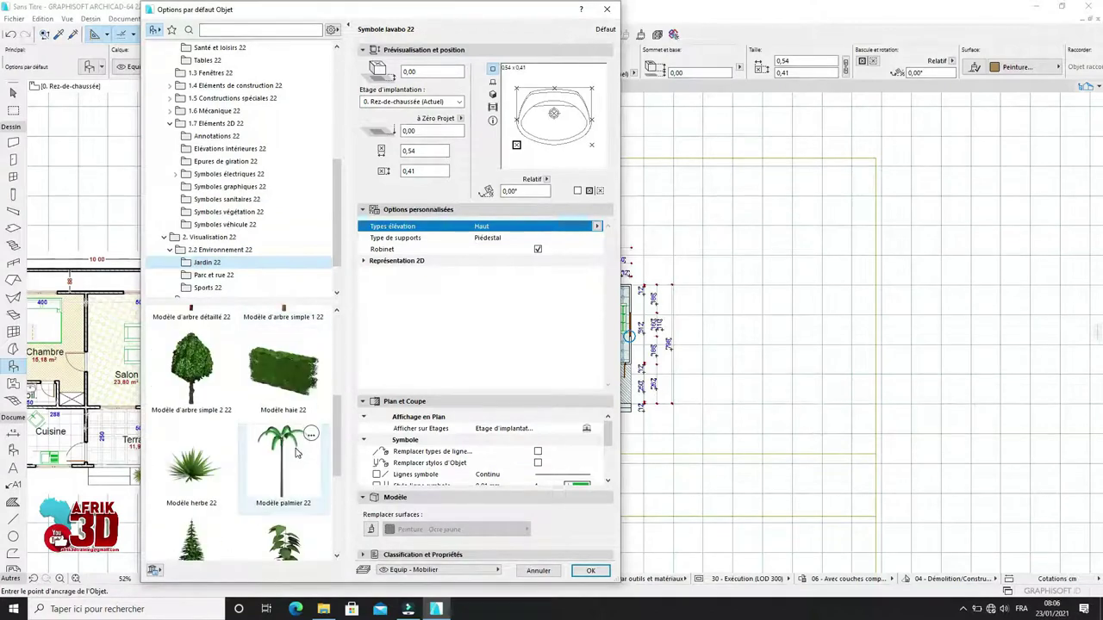
pyautogui.scroll(5, 284, 497)
pyautogui.scroll(-6, 298, 444)
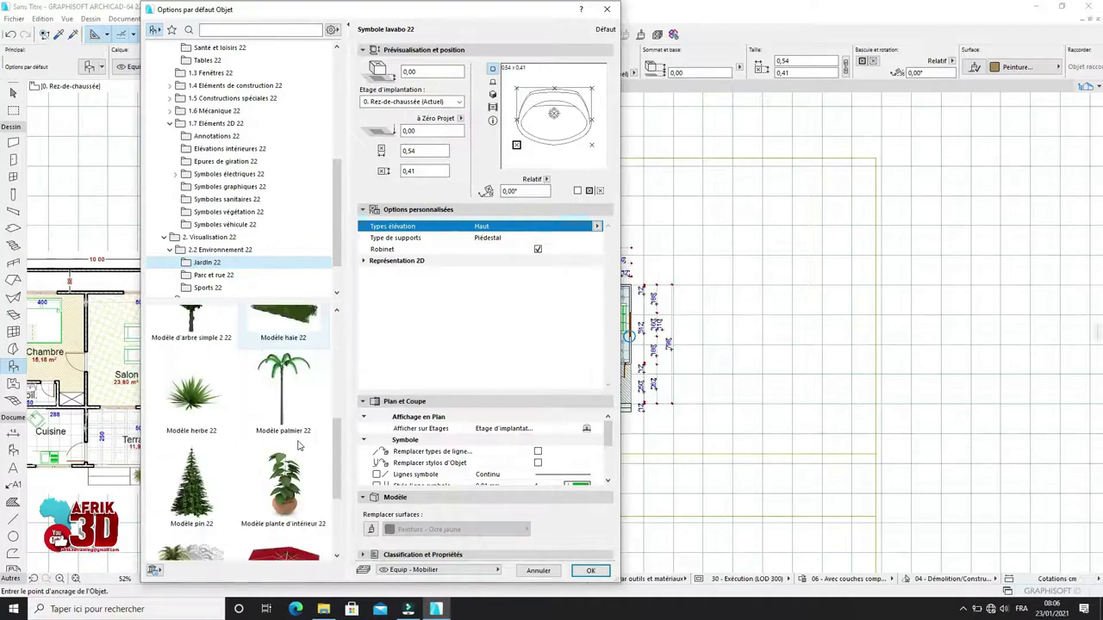
pyautogui.click(192, 395)
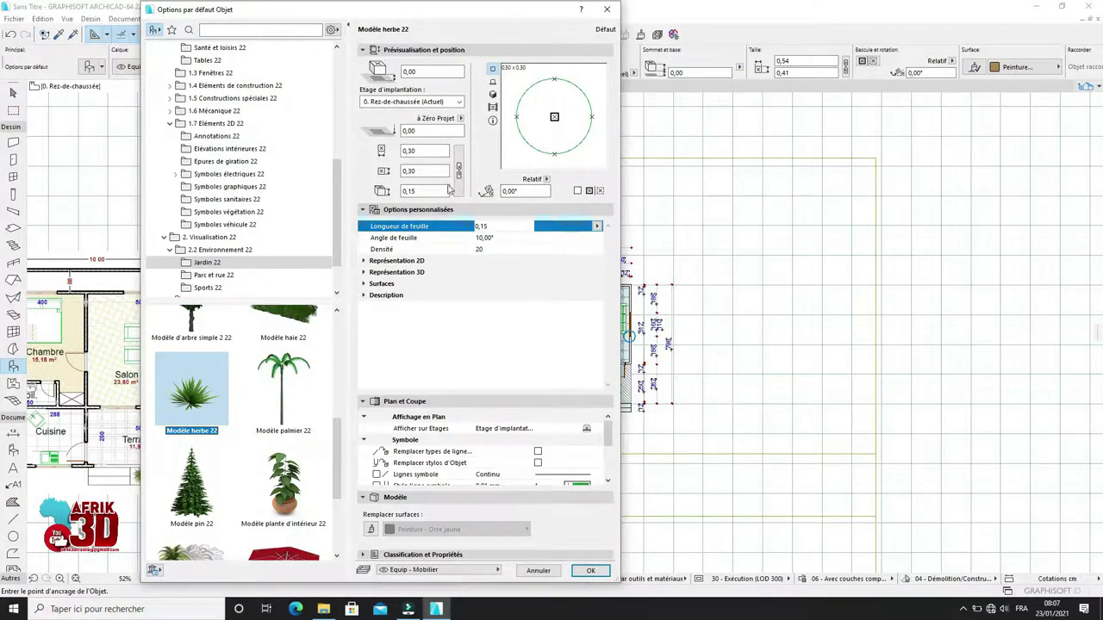
# Step: Set the grass model's base elevation to -0,45 and place it in the gap between the two flights of terrace steps
pyautogui.click(437, 71)
pyautogui.press('BackSpace')
pyautogui.write('-0,45')
pyautogui.click(589, 572)
pyautogui.scroll(10, 606, 400)
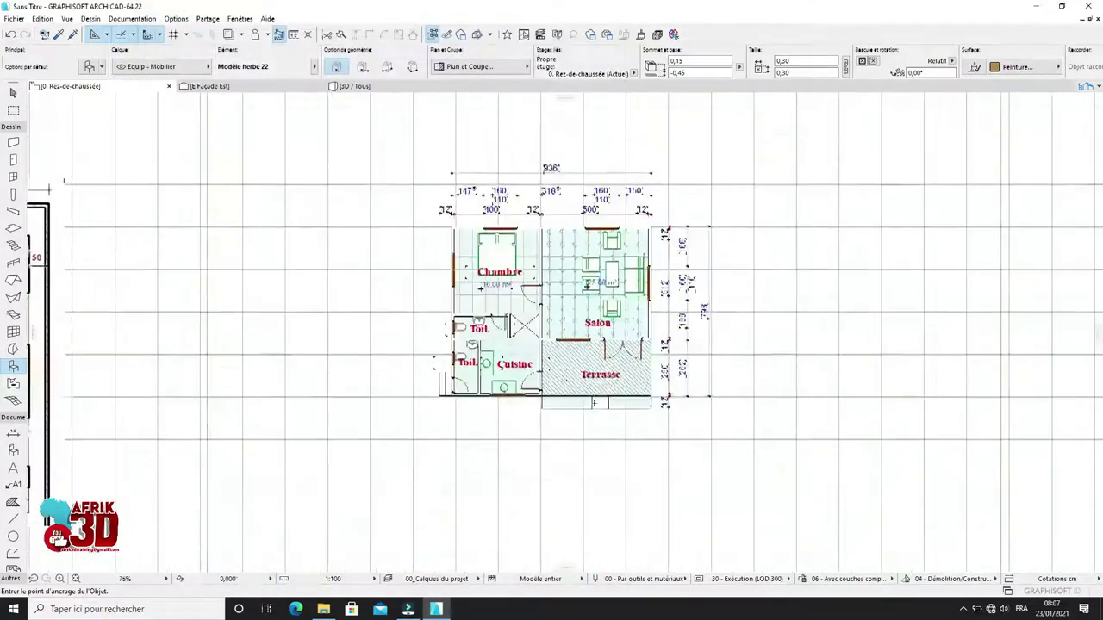
pyautogui.click(606, 399)
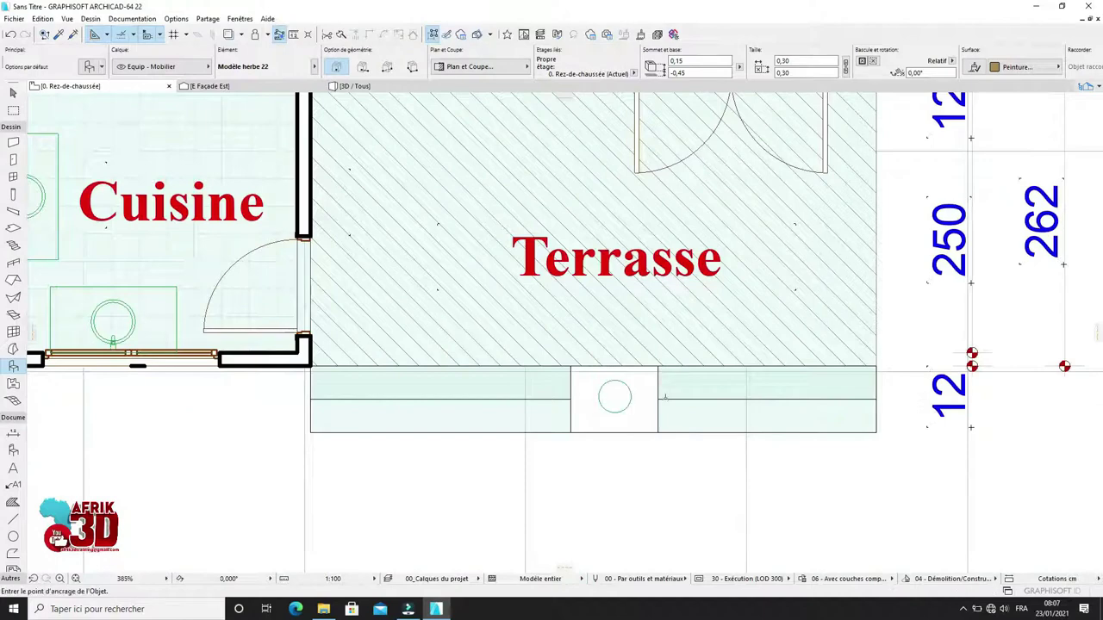
# Step: Display the whole model in 3D and examine the grass plant between the terrace steps
pyautogui.scroll(-12, 614, 396)
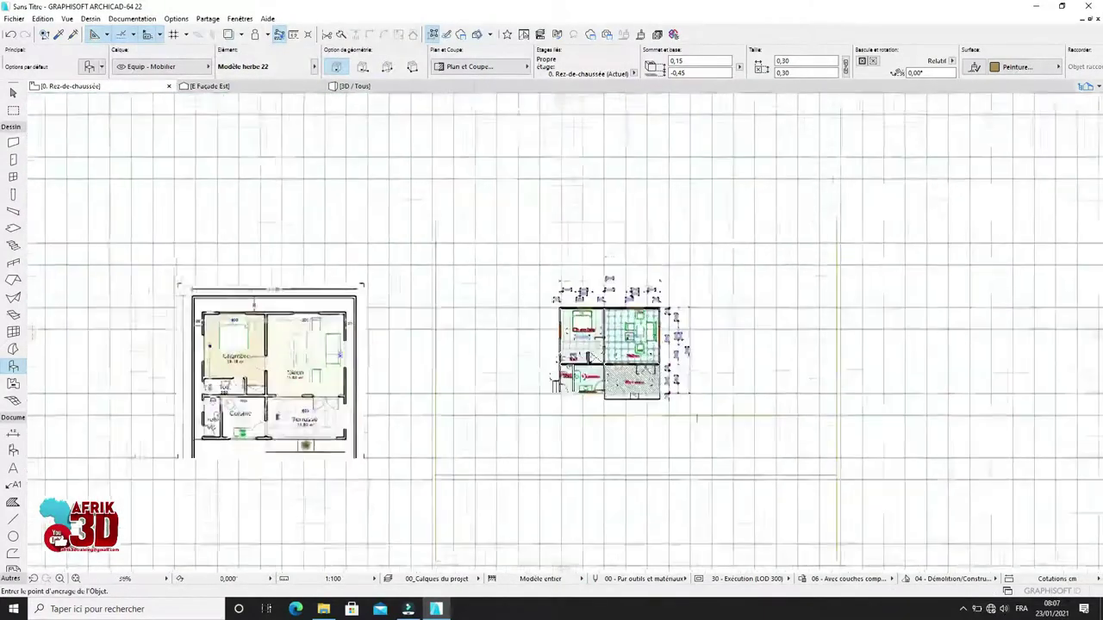
pyautogui.rightClick(900, 517)
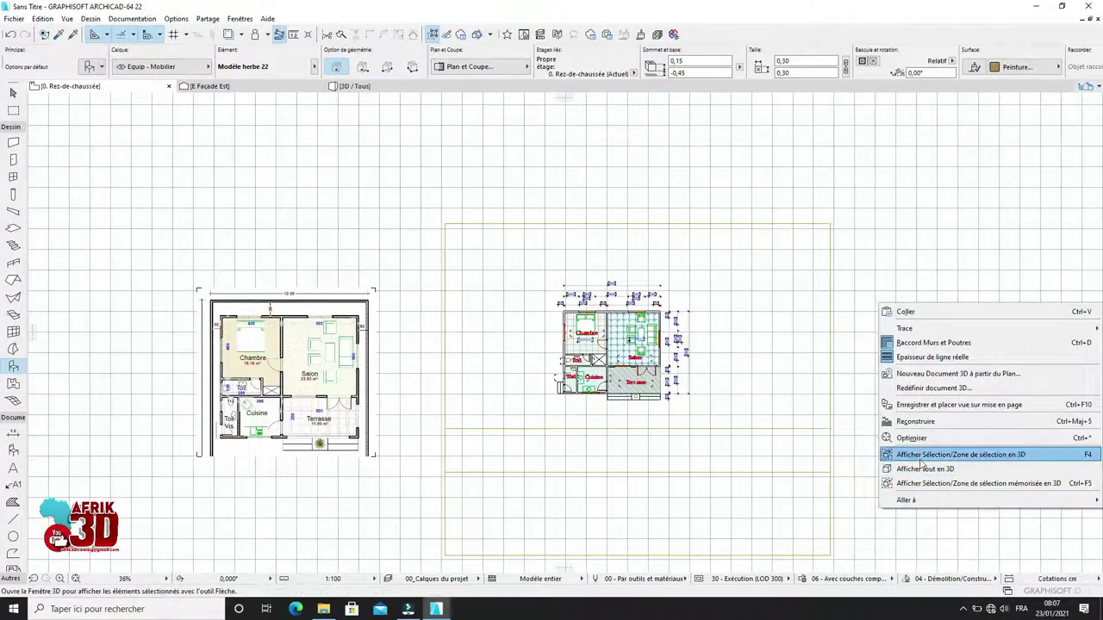
pyautogui.click(920, 470)
pyautogui.scroll(5, 549, 453)
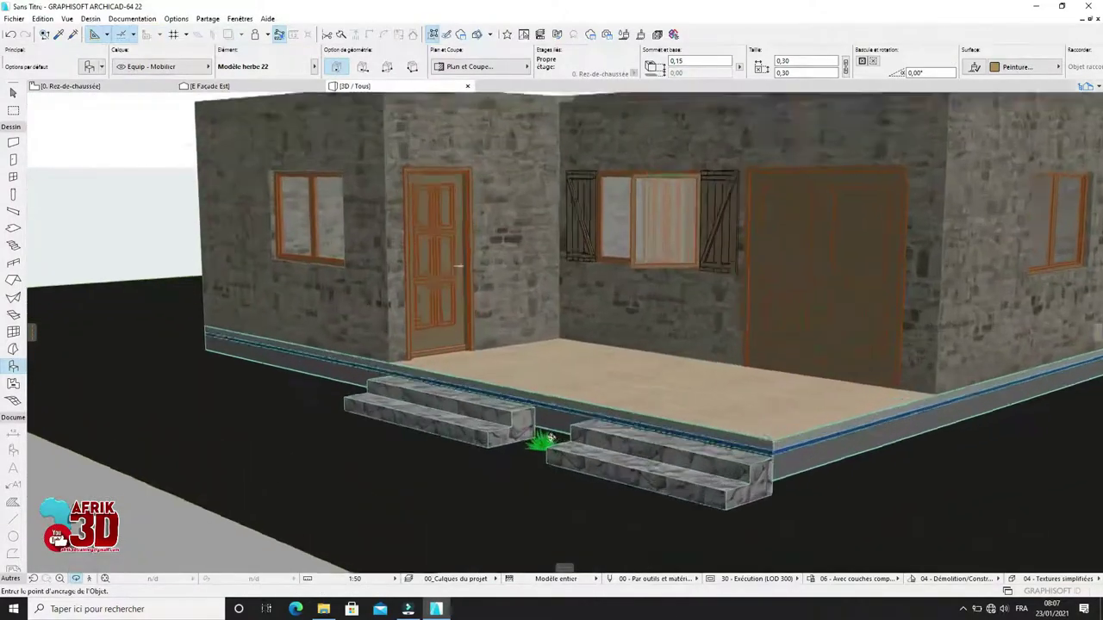
pyautogui.scroll(-3, 549, 453)
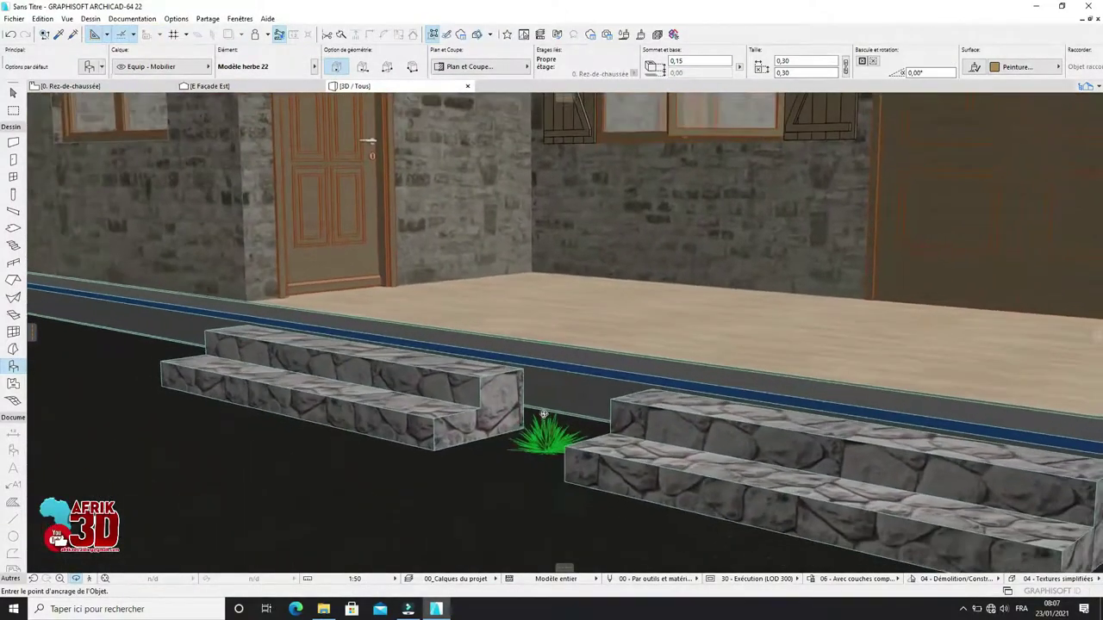
# Step: Review the grass plant in 3D, return to the ground-floor plan and examine the gap between the terrace steps
pyautogui.scroll(-5, 566, 417)
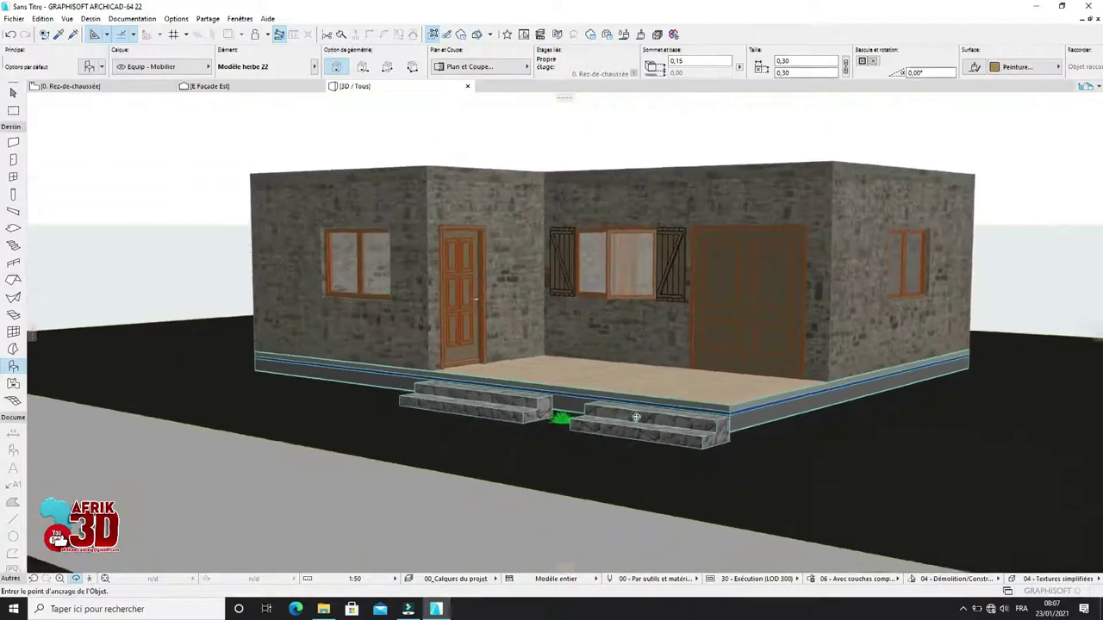
pyautogui.scroll(1, 508, 353)
pyautogui.scroll(2, 508, 353)
pyautogui.press('F2')
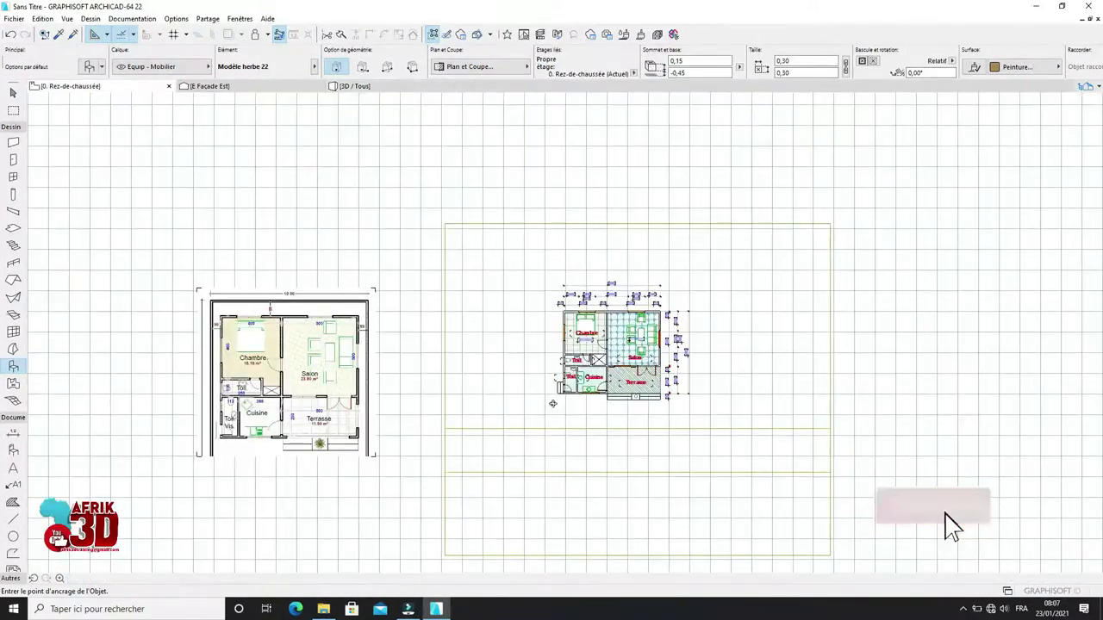
pyautogui.scroll(6, 617, 403)
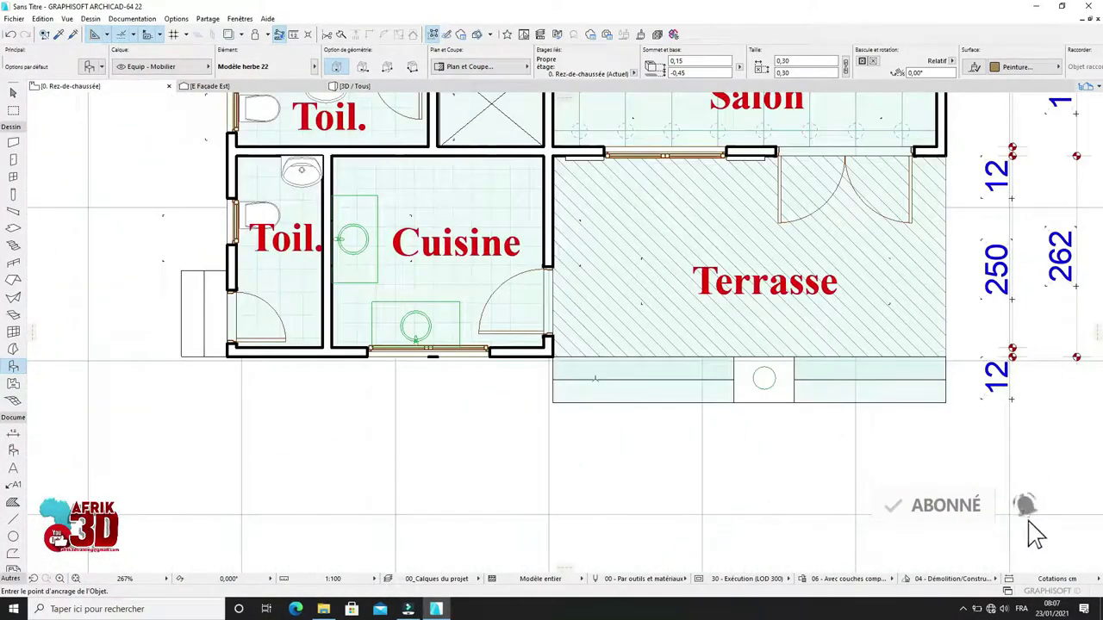
pyautogui.scroll(-1, 1034, 560)
pyautogui.scroll(2, 1034, 560)
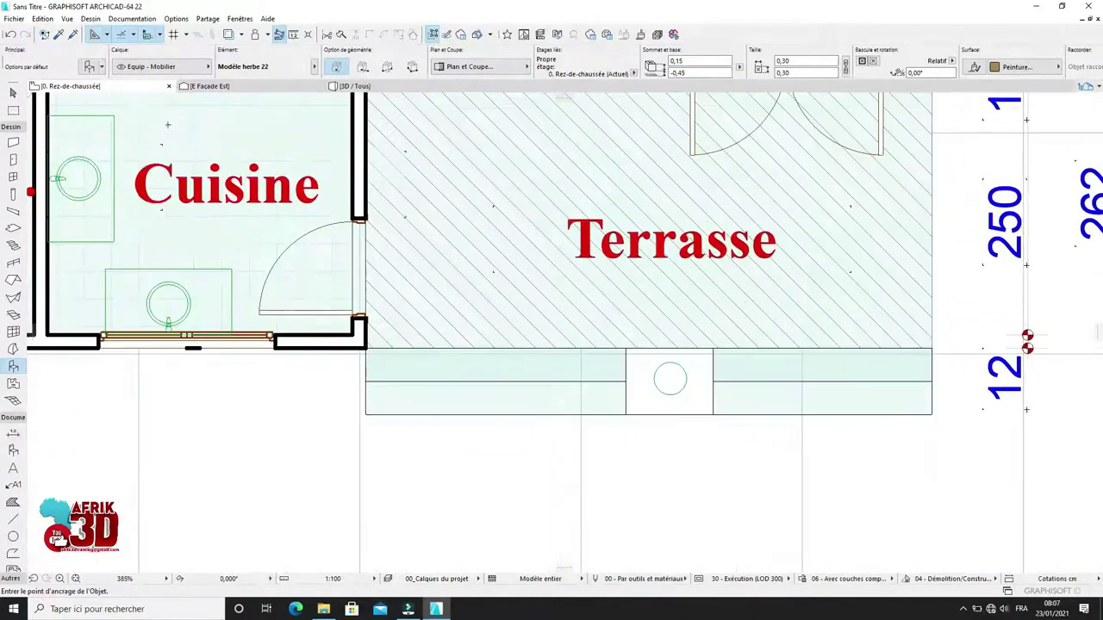
pyautogui.scroll(1, 675, 397)
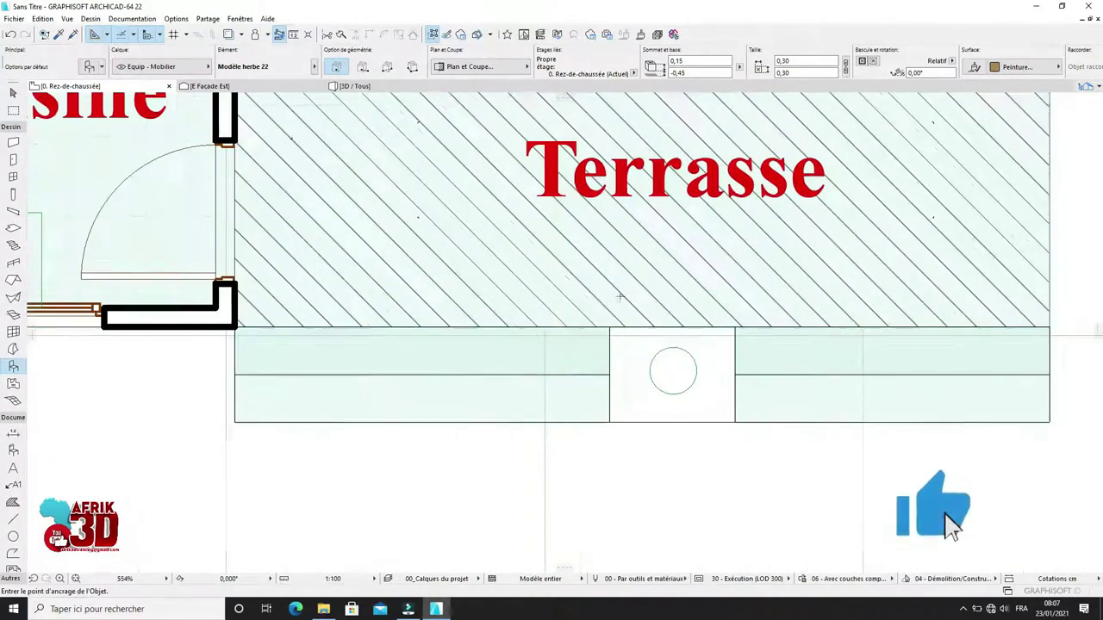
pyautogui.press('Escape')
pyautogui.scroll(1, 676, 398)
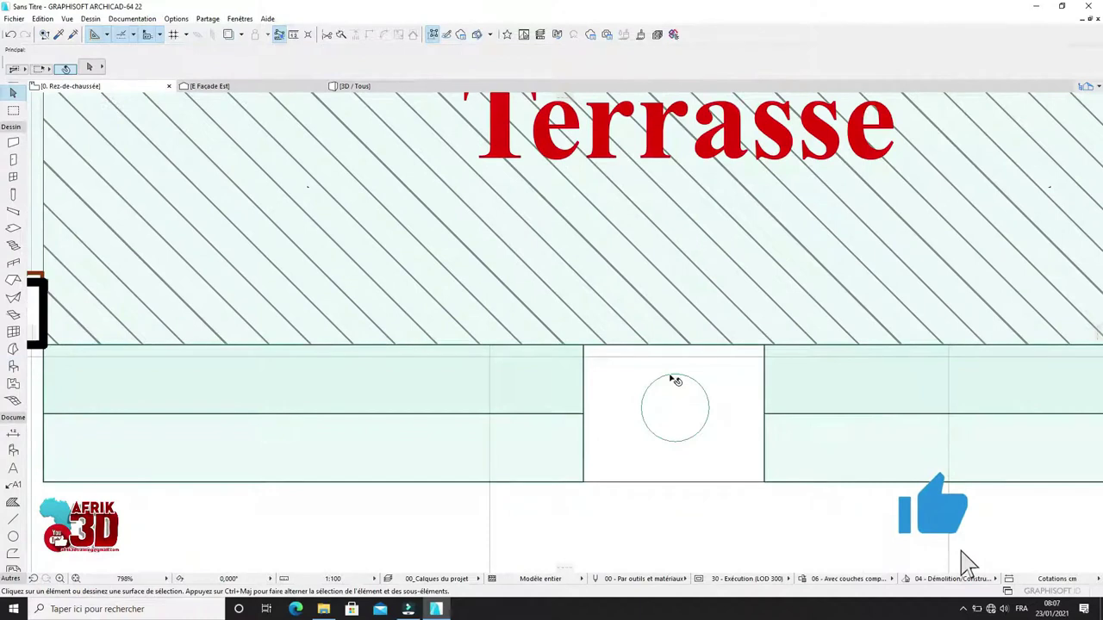
pyautogui.scroll(-2, 597, 348)
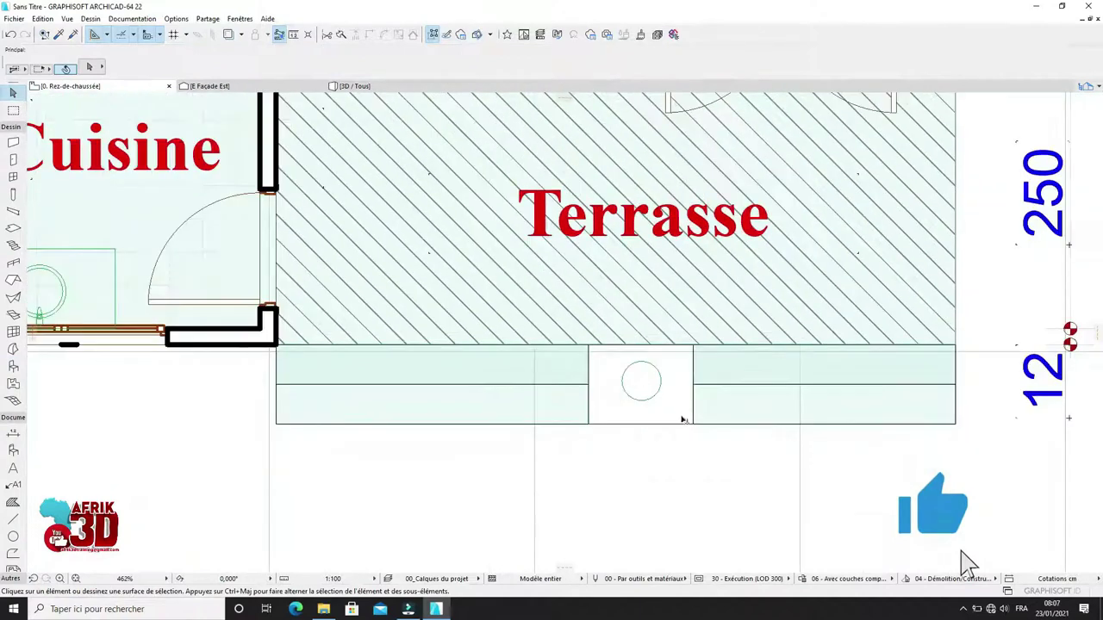
# Step: Set the default wall height to 0,45 and its base elevation to -0,45
pyautogui.click(13, 144)
pyautogui.scroll(2, 754, 415)
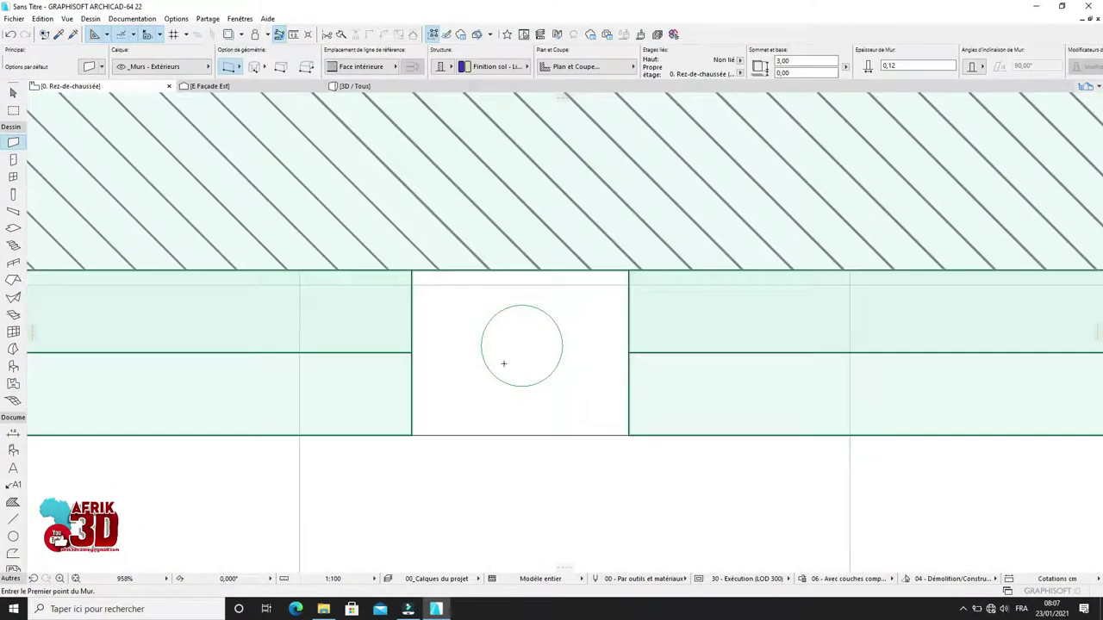
pyautogui.scroll(-2, 552, 379)
pyautogui.scroll(1, 499, 344)
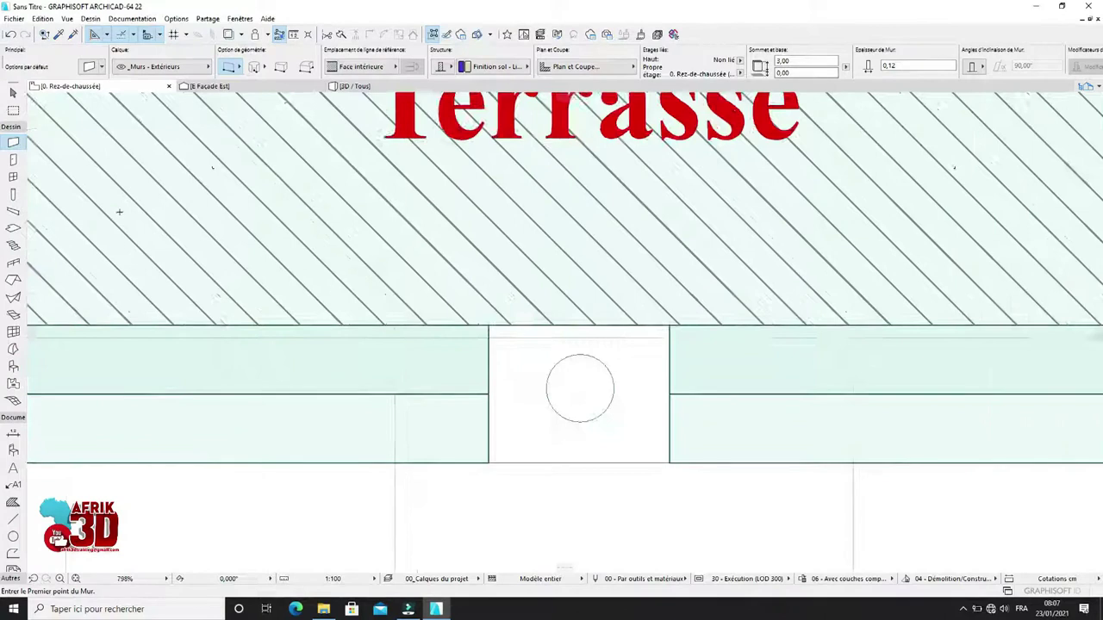
pyautogui.click(88, 67)
pyautogui.doubleClick(515, 154)
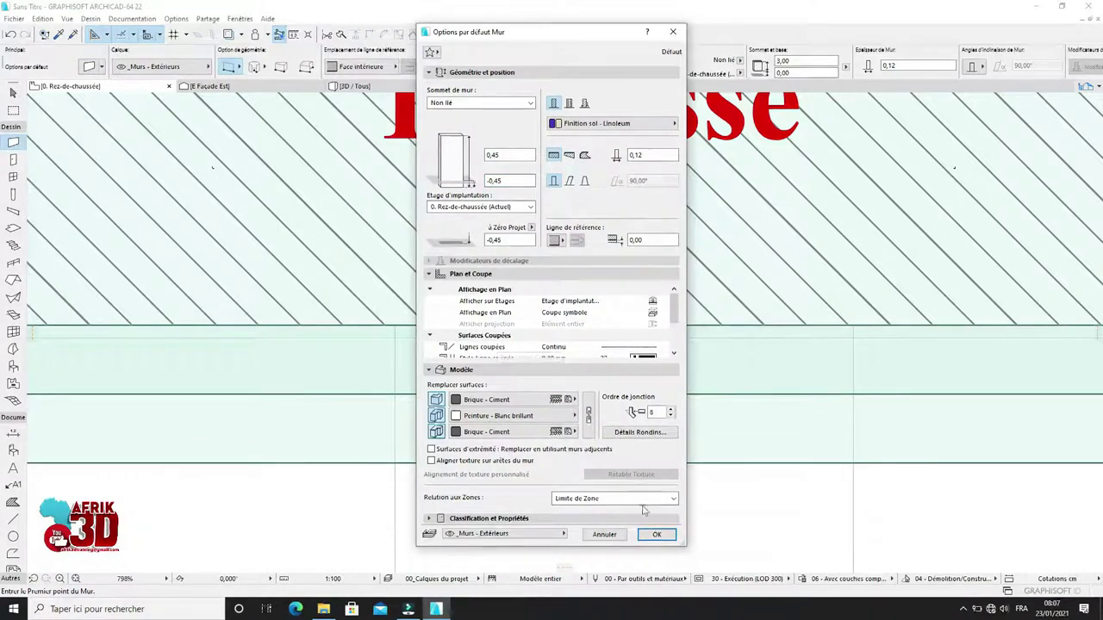
pyautogui.click(657, 535)
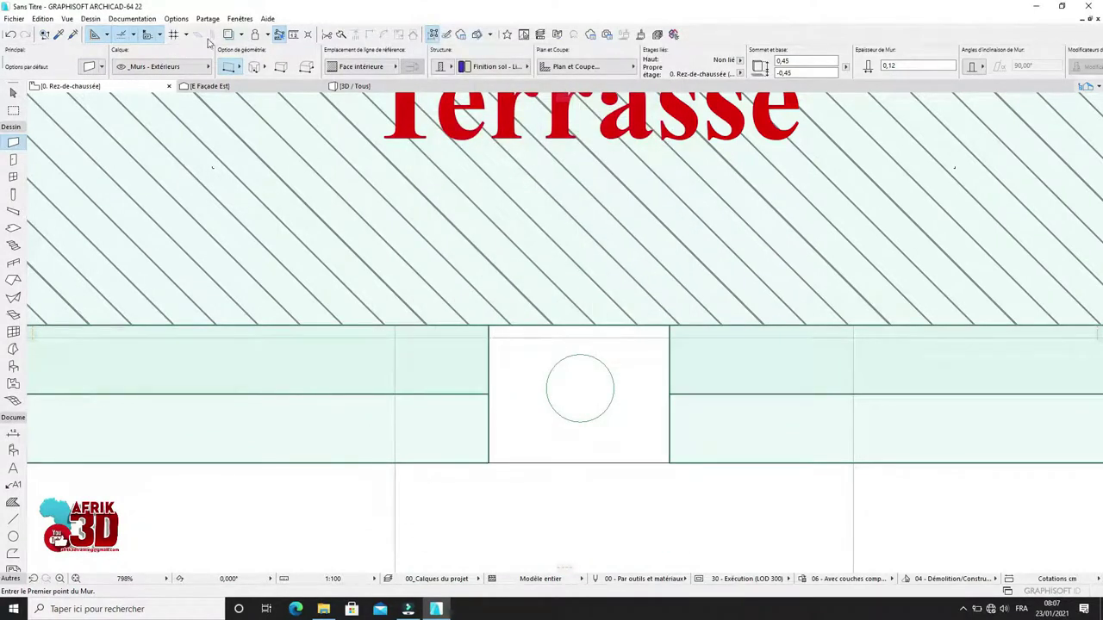
# Step: Draw a rectangular wall enclosure 0,05 thick around the grass plant, using opposite corners of the gap between the terrace steps
pyautogui.hotkey('ctrl', 't')
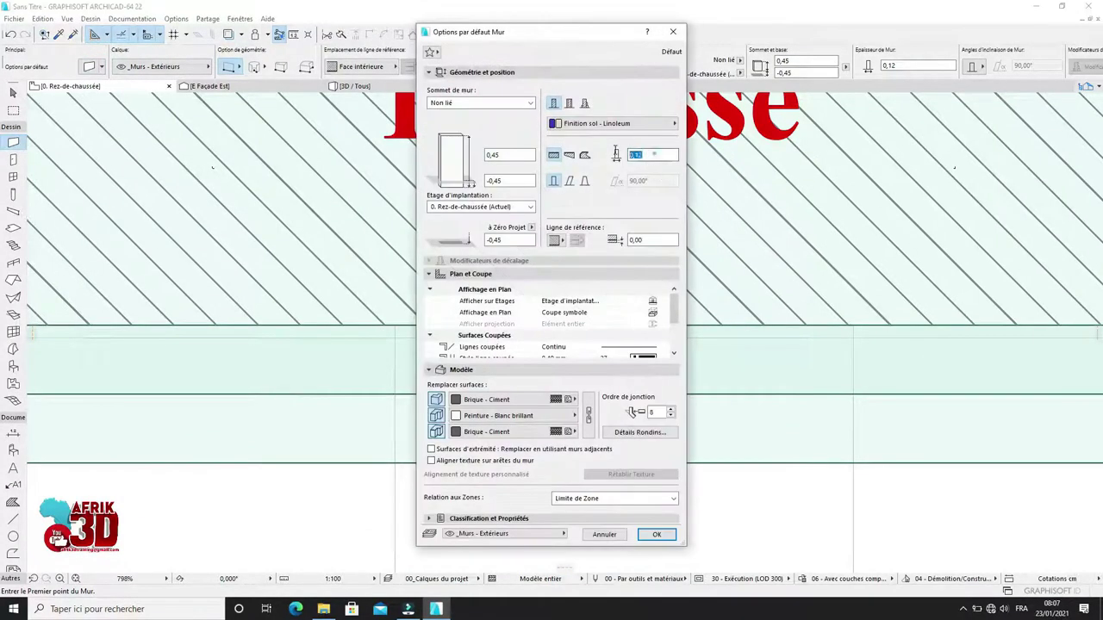
pyautogui.click(657, 535)
pyautogui.click(489, 325)
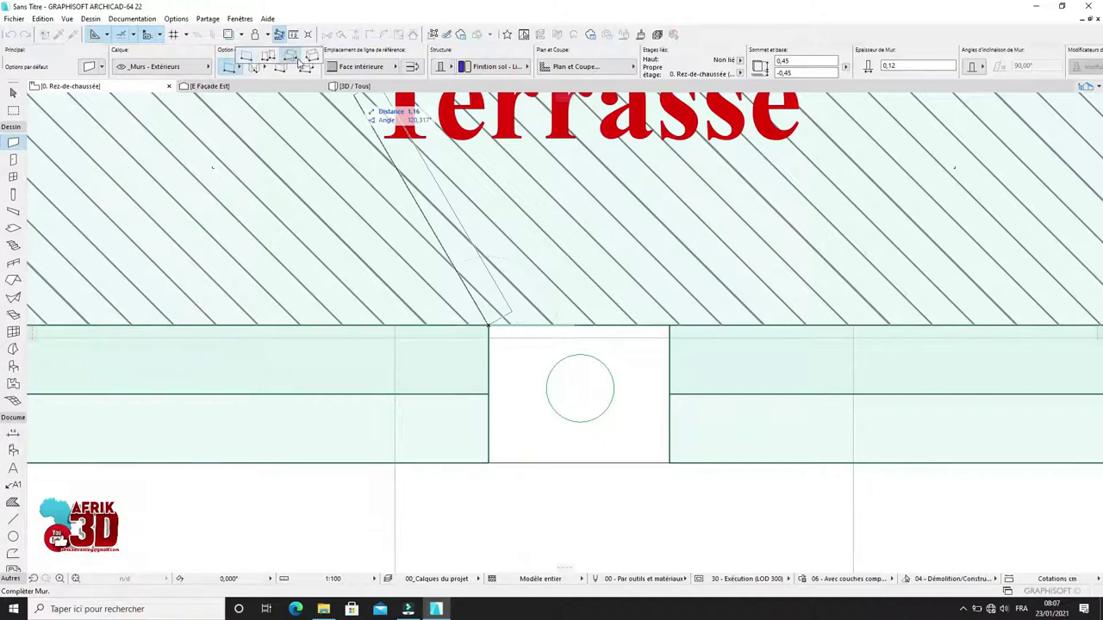
pyautogui.click(293, 58)
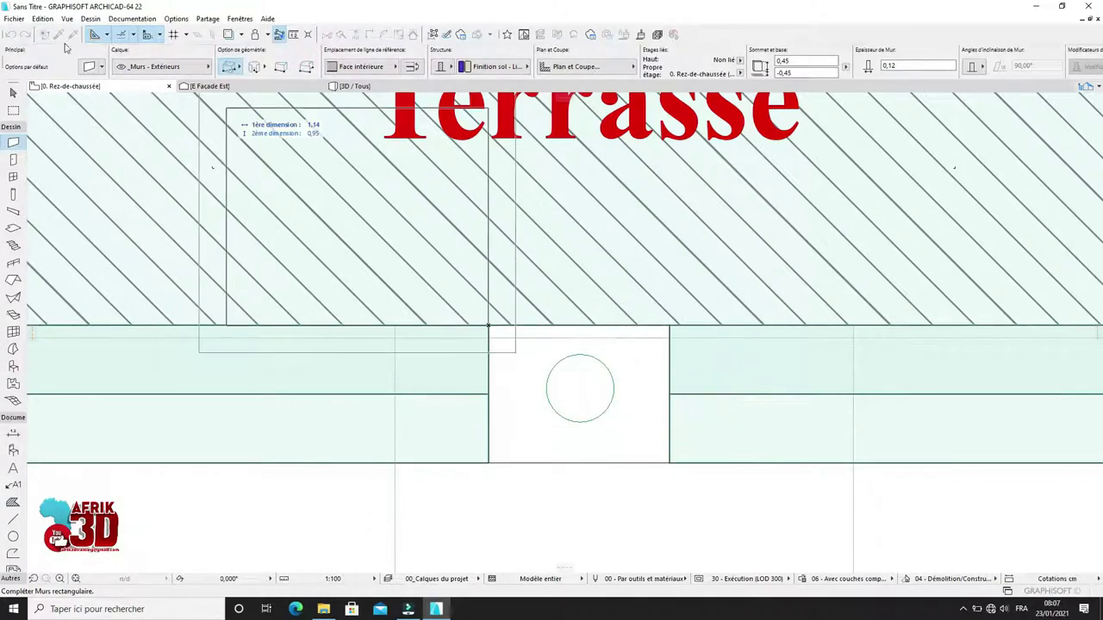
pyautogui.click(95, 68)
pyautogui.doubleClick(638, 155)
pyautogui.write('0,05')
pyautogui.press('Return')
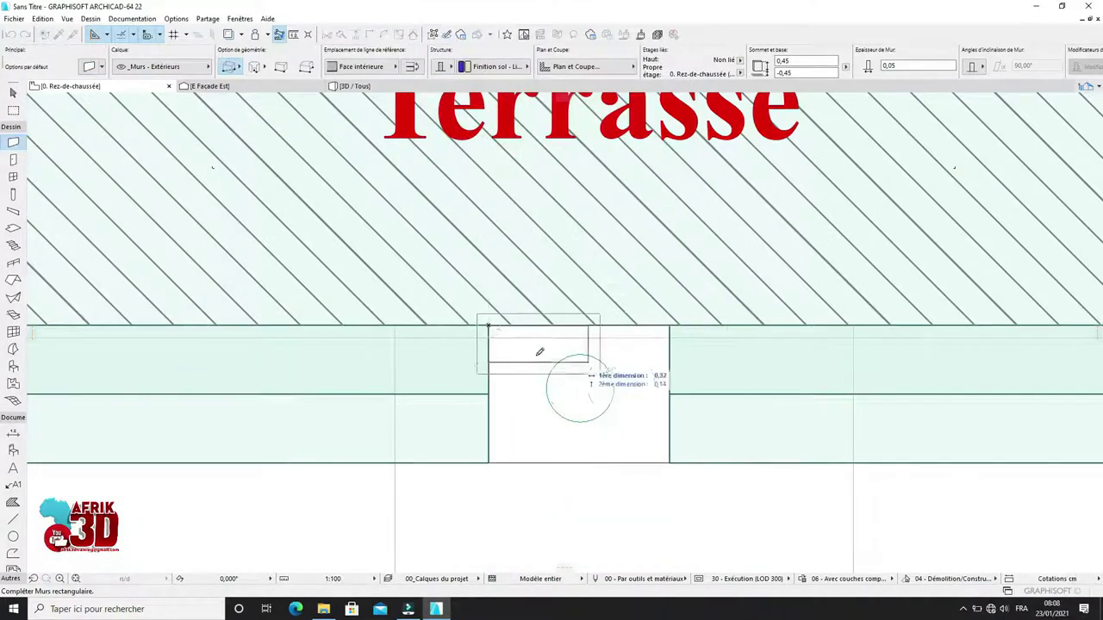
pyautogui.click(668, 463)
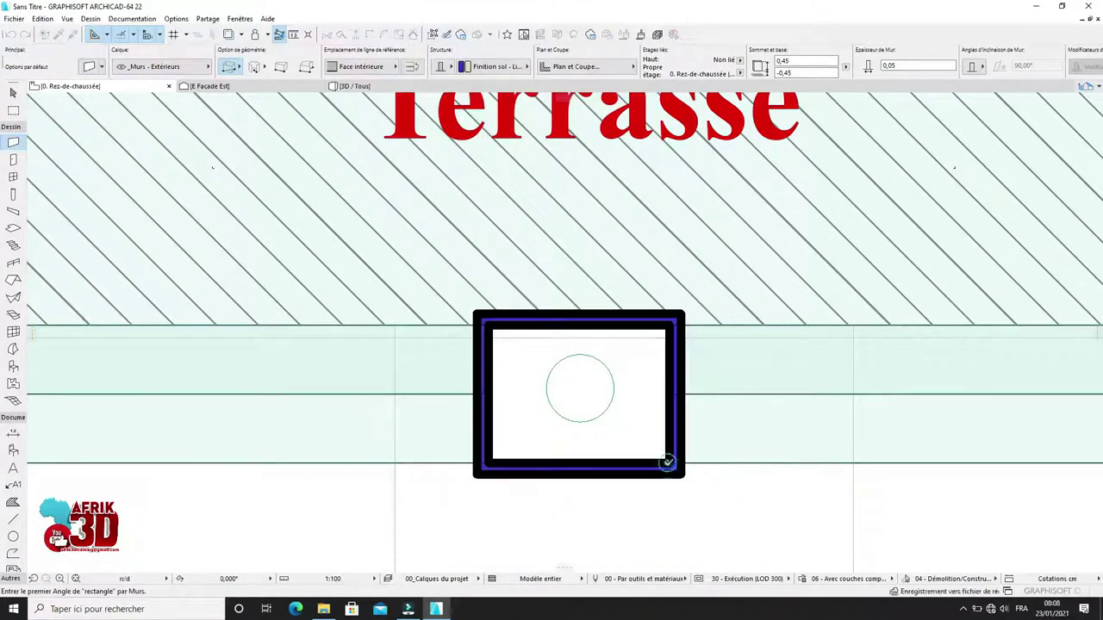
# Step: Try Face extérieure as the wall reference line position, and restore Face intérieure
pyautogui.click(362, 66)
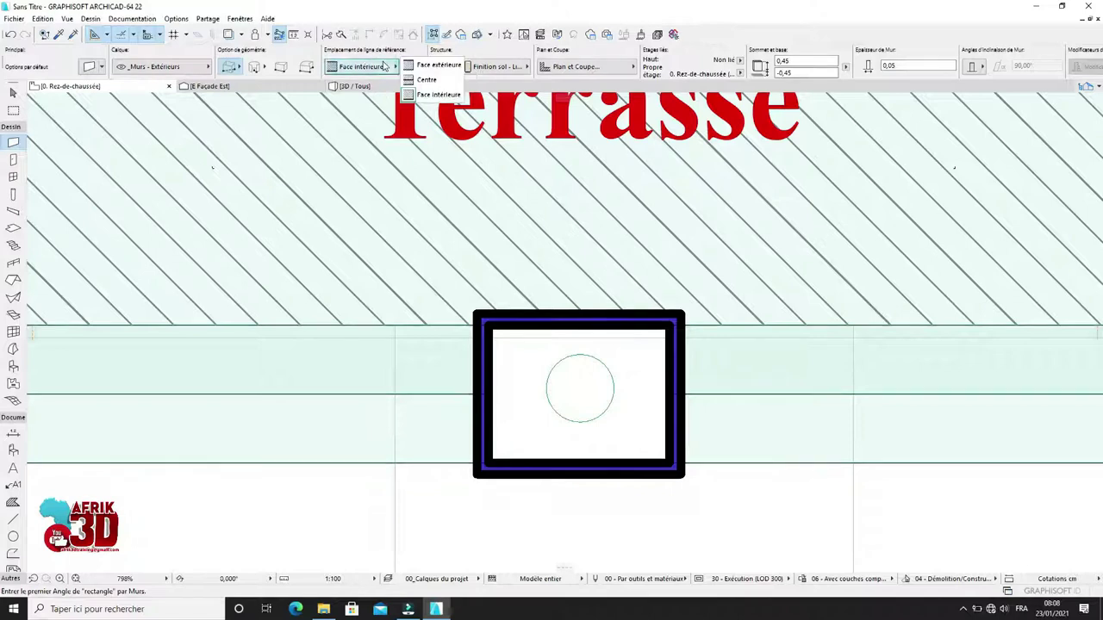
pyautogui.click(429, 94)
pyautogui.click(370, 66)
pyautogui.click(431, 71)
pyautogui.click(391, 67)
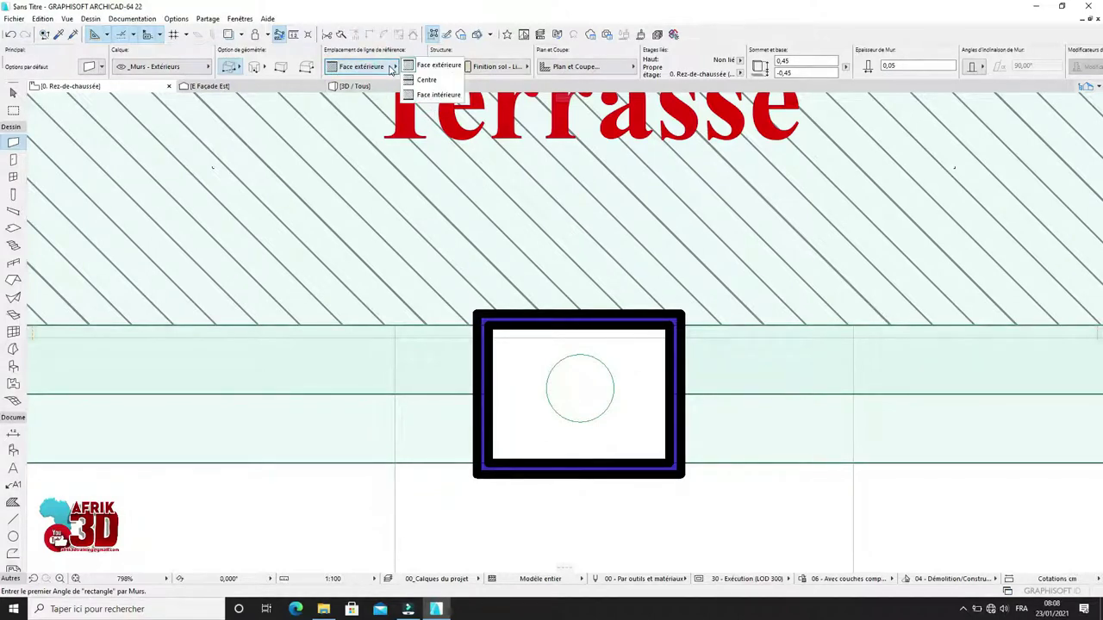
pyautogui.click(429, 95)
# Step: Display the model in 3D and examine the planter walls between the terrace steps from several angles
pyautogui.scroll(-5, 523, 329)
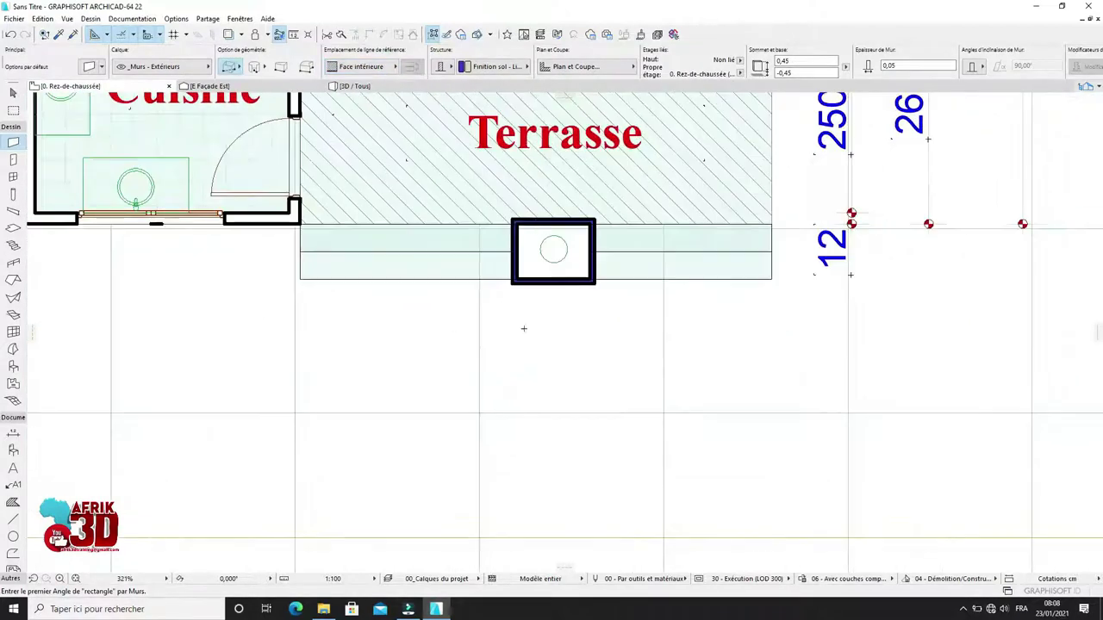
pyautogui.rightClick(527, 406)
pyautogui.click(569, 365)
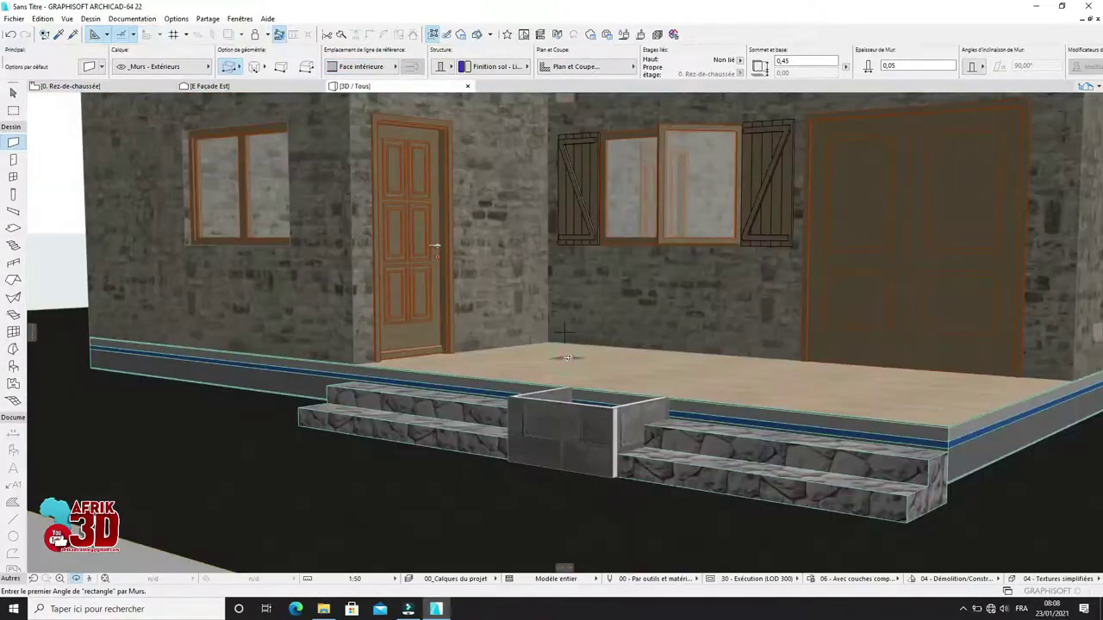
pyautogui.scroll(-5, 618, 389)
pyautogui.moveTo(618, 389)
pyautogui.keyDown('shift'); pyautogui.mouseDown(button='middle')
pyautogui.moveTo(923, 416)
pyautogui.moveTo(719, 380)
pyautogui.moveTo(661, 351)
pyautogui.moveTo(707, 217)
pyautogui.mouseUp(button='middle'); pyautogui.keyUp('shift')
pyautogui.scroll(5, 923, 416)
pyautogui.scroll(-5, 719, 380)
pyautogui.keyDown('shift'); pyautogui.moveTo(652, 350); pyautogui.dragTo(673, 319, button='middle'); pyautogui.keyUp('shift')
# Step: Return to the ground-floor plan and set the height of the grass model inside the planter to 0,6
pyautogui.press('F2')
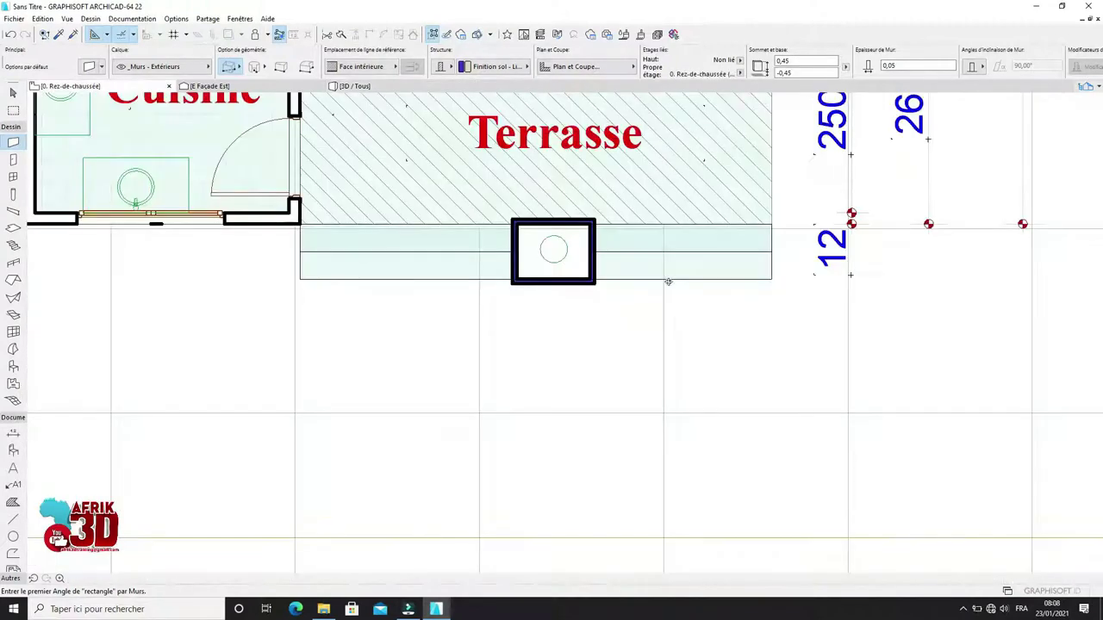
pyautogui.scroll(5, 569, 252)
pyautogui.click(13, 92)
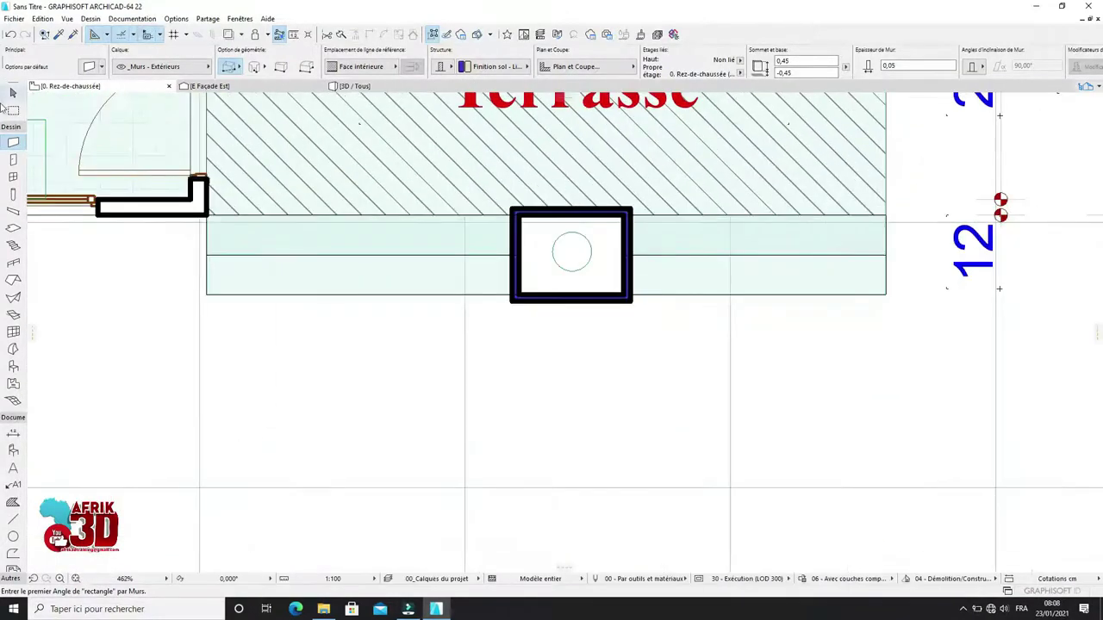
pyautogui.click(583, 243)
pyautogui.click(87, 69)
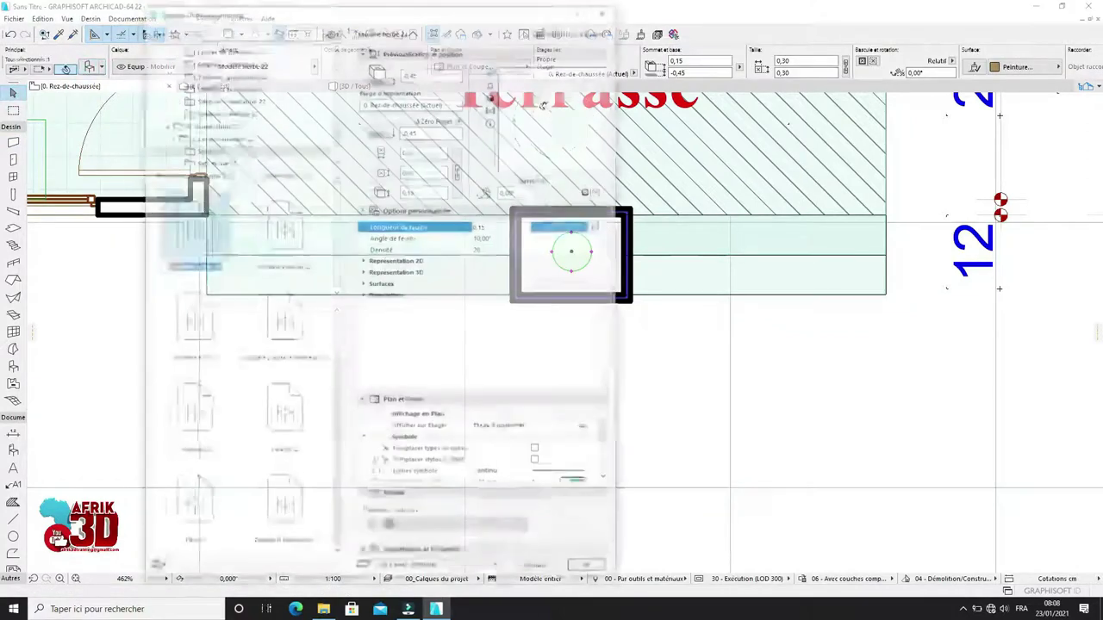
pyautogui.click(430, 190)
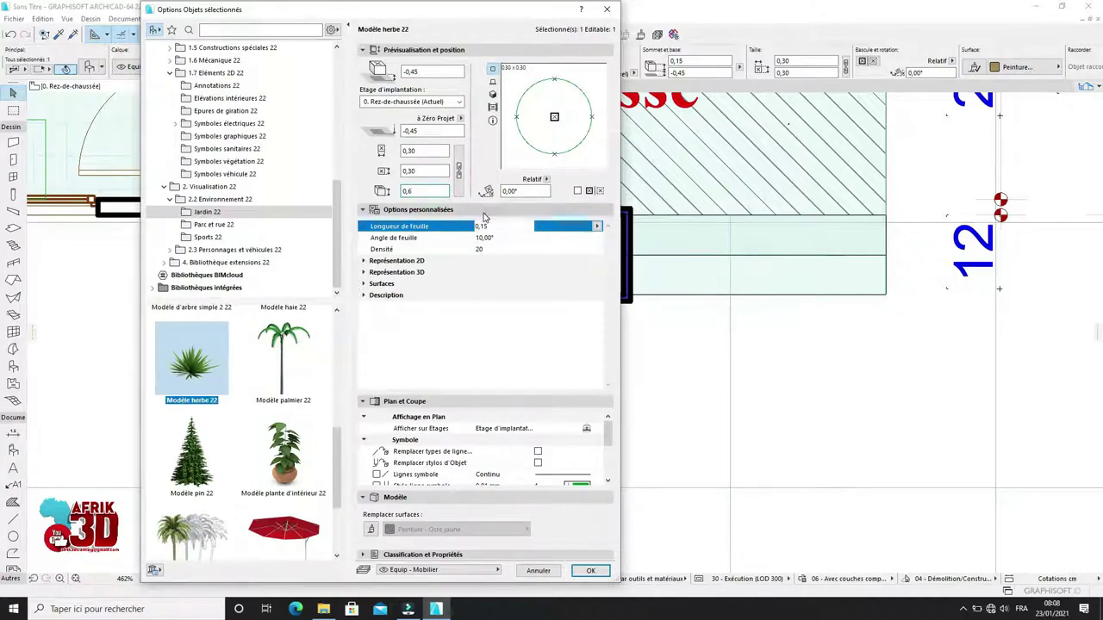
pyautogui.click(592, 572)
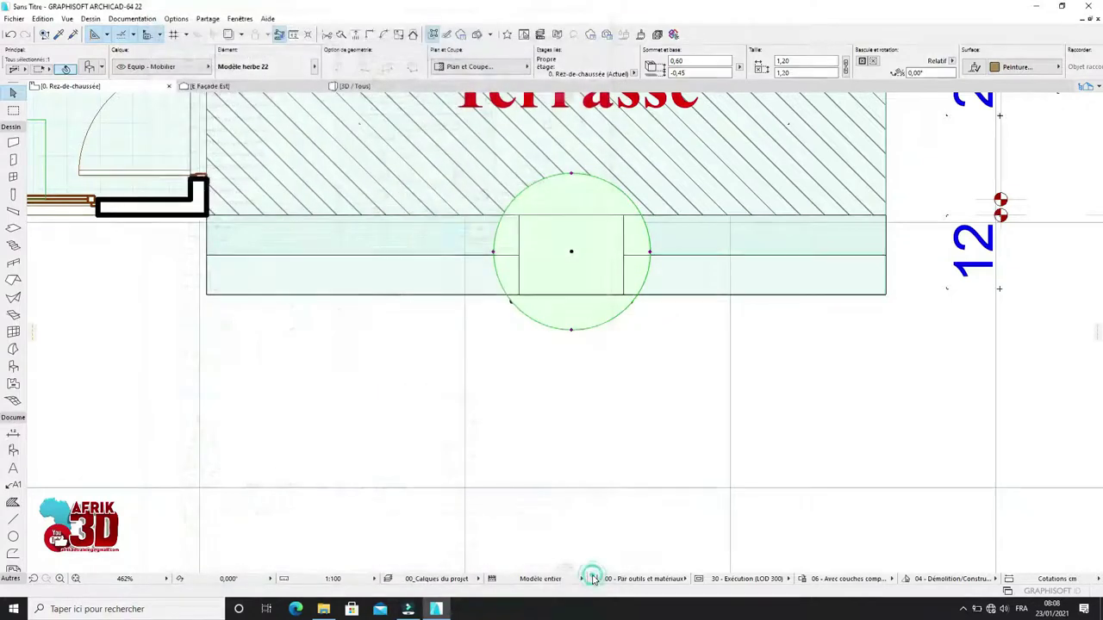
# Step: Check the resized grass model against the planter in 3D, and return to the floor plan
pyautogui.click(621, 460)
pyautogui.press('F3')
pyautogui.scroll(6, 611, 431)
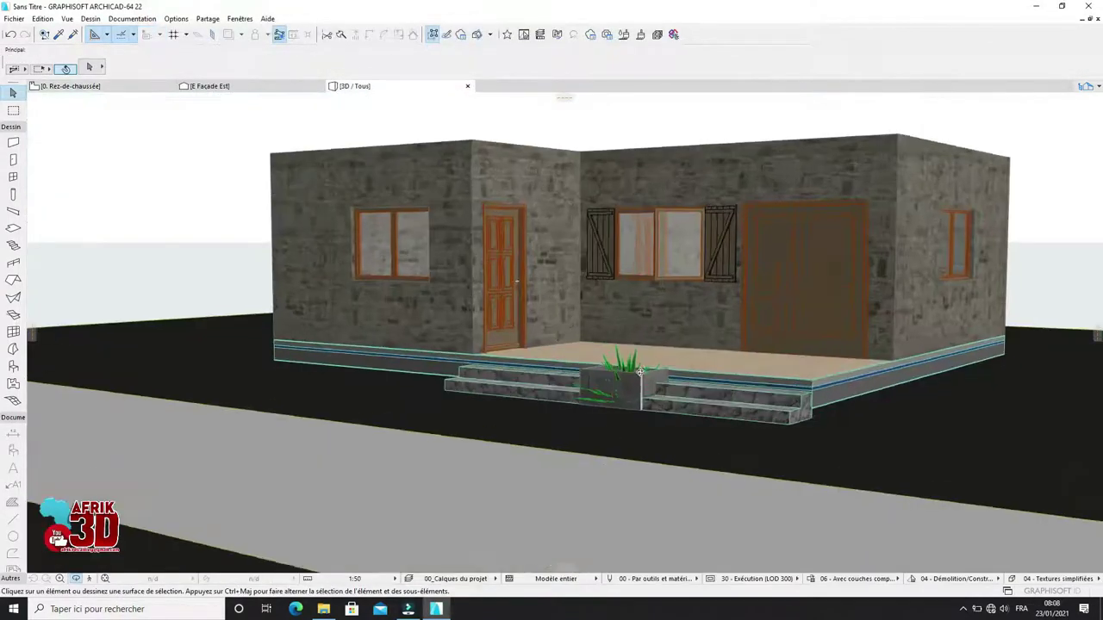
pyautogui.press('F2')
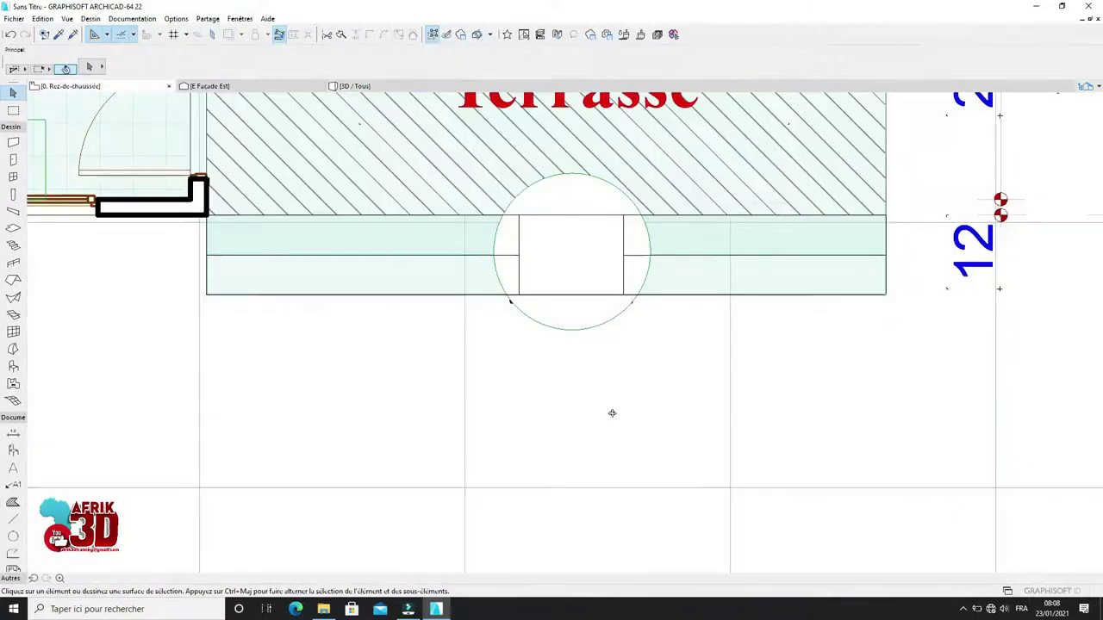
# Step: Select the grass model in the planter and set both its plan dimensions to 0,50 in the object settings
pyautogui.scroll(4, 572, 345)
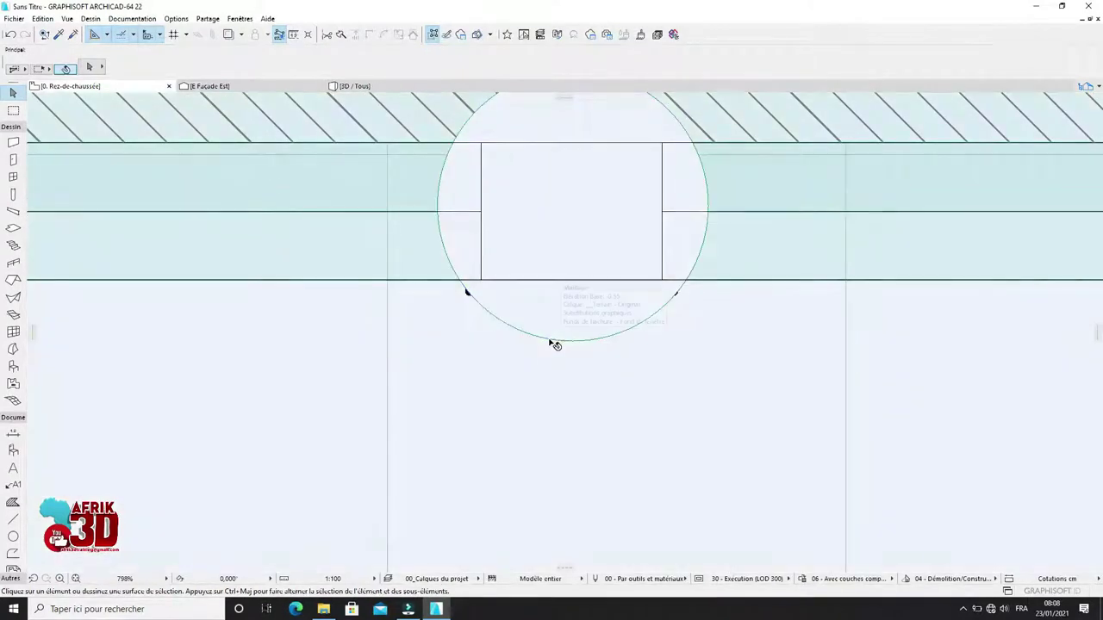
pyautogui.click(554, 342)
pyautogui.click(91, 68)
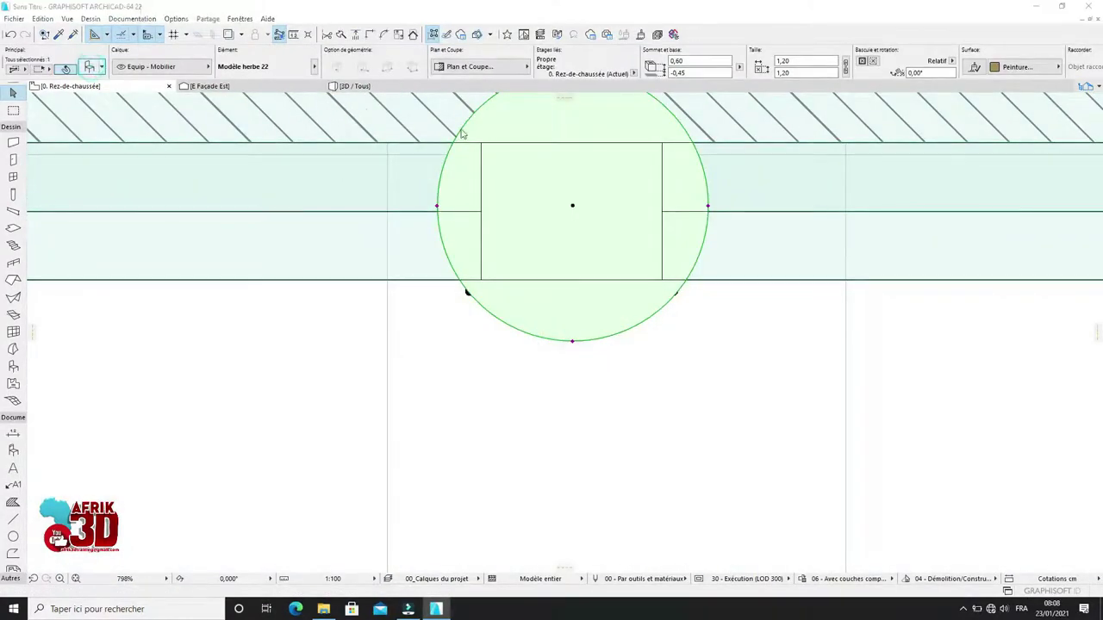
pyautogui.doubleClick(430, 150)
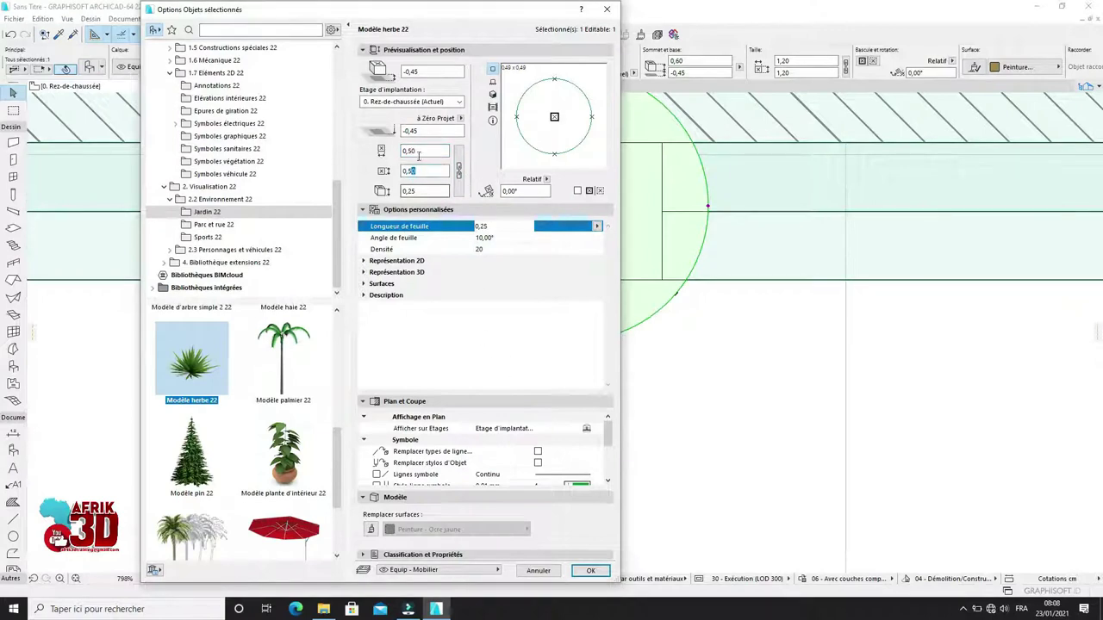
# Step: Browse the Jardin 22 objects and replace the grass model with Plantes d'intérieur 22
pyautogui.scroll(-3, 282, 483)
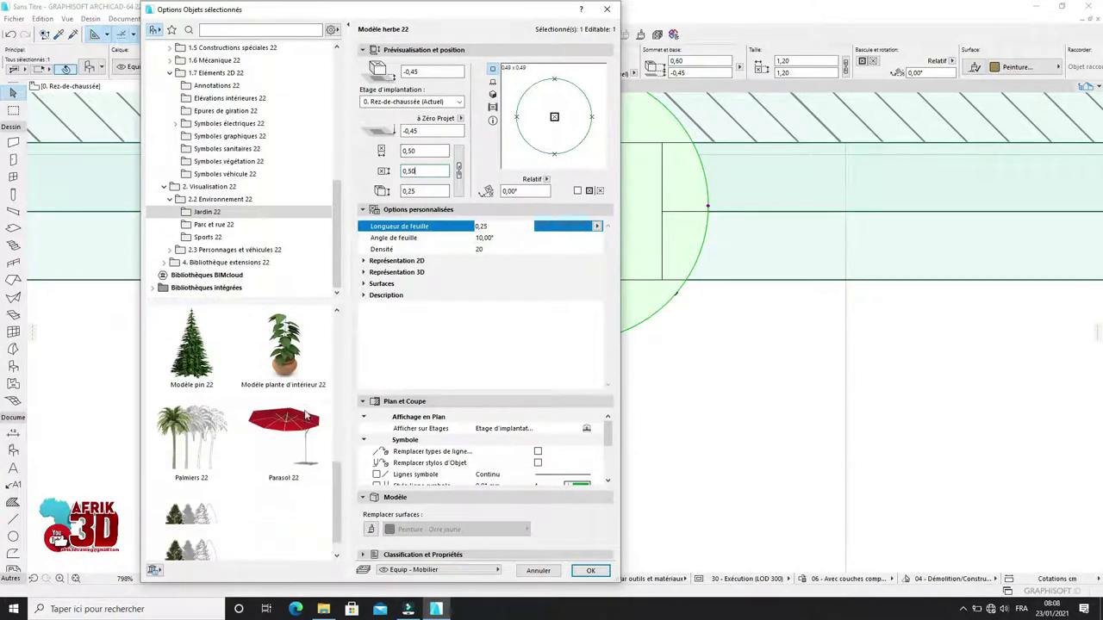
pyautogui.scroll(-1, 285, 495)
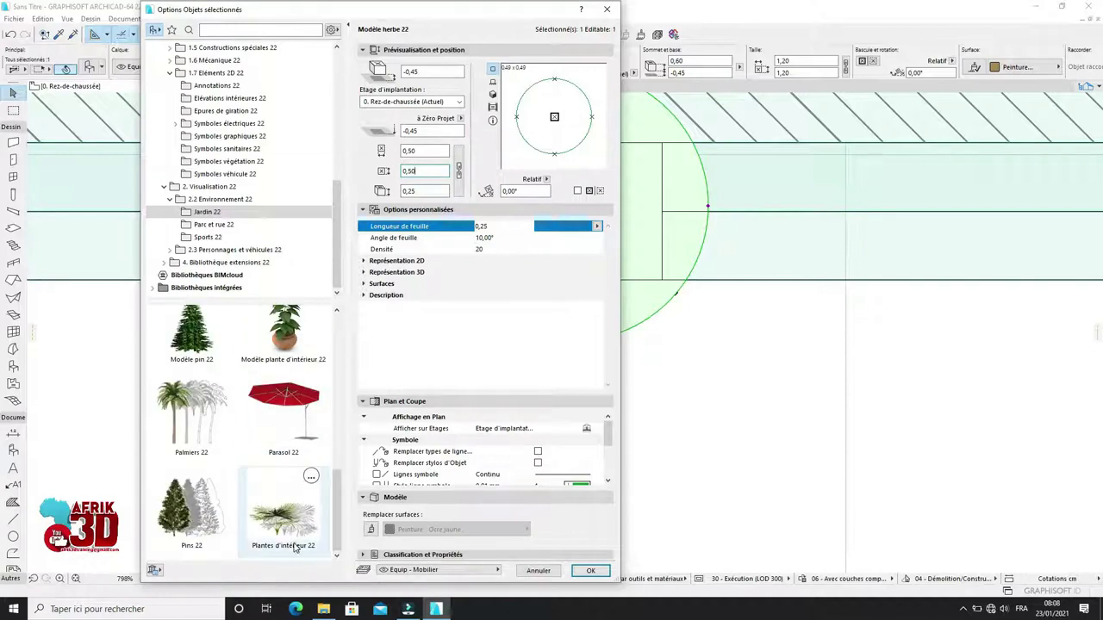
pyautogui.scroll(10, 280, 508)
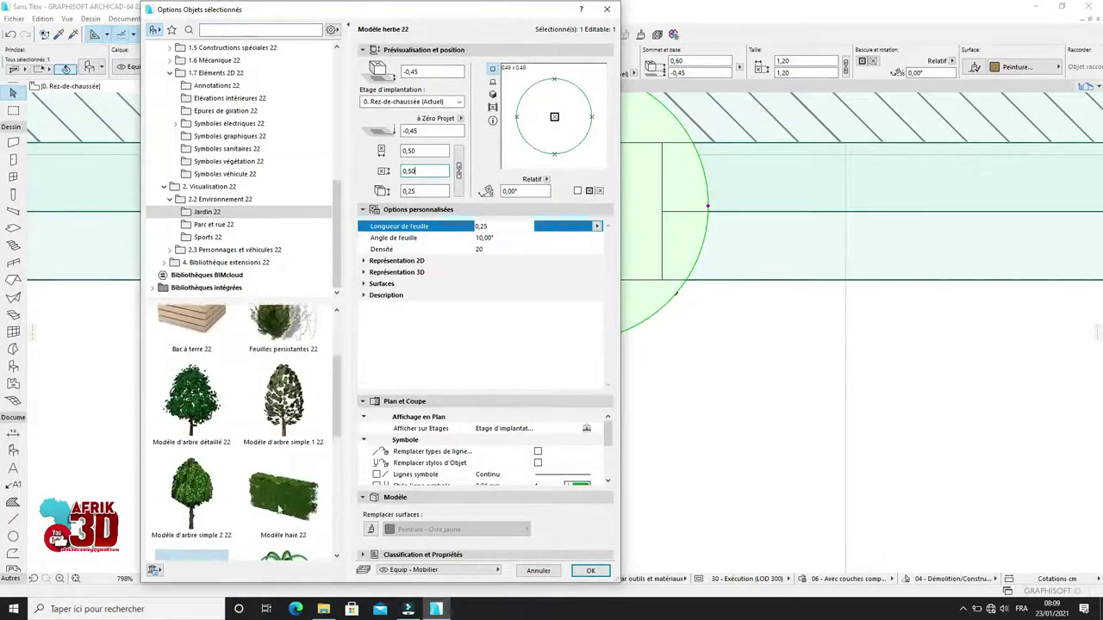
pyautogui.scroll(-10, 280, 512)
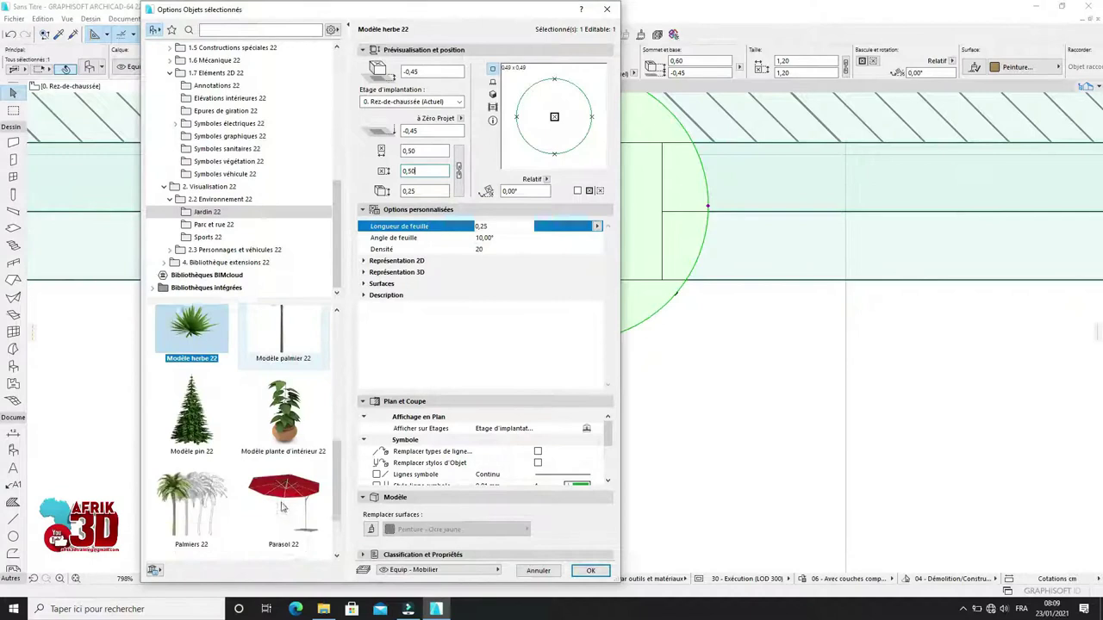
pyautogui.click(280, 517)
pyautogui.click(590, 570)
pyautogui.scroll(3, 571, 247)
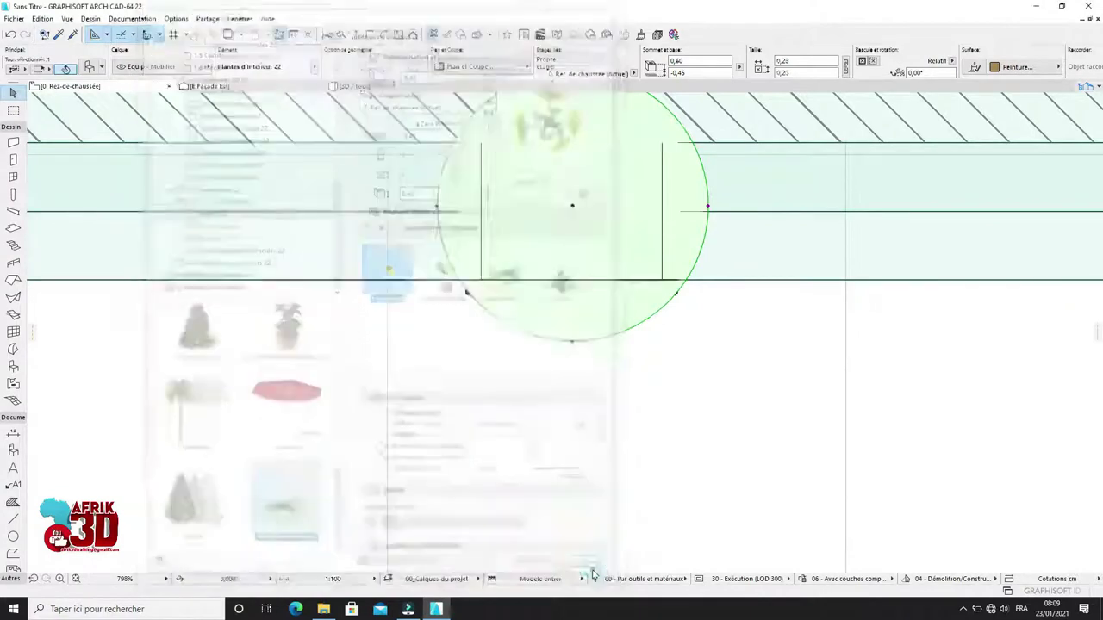
# Step: Change the plant type of the selected Plantes d'intérieur 22 object in the planter to Sabal Palmetto
pyautogui.scroll(4, 575, 211)
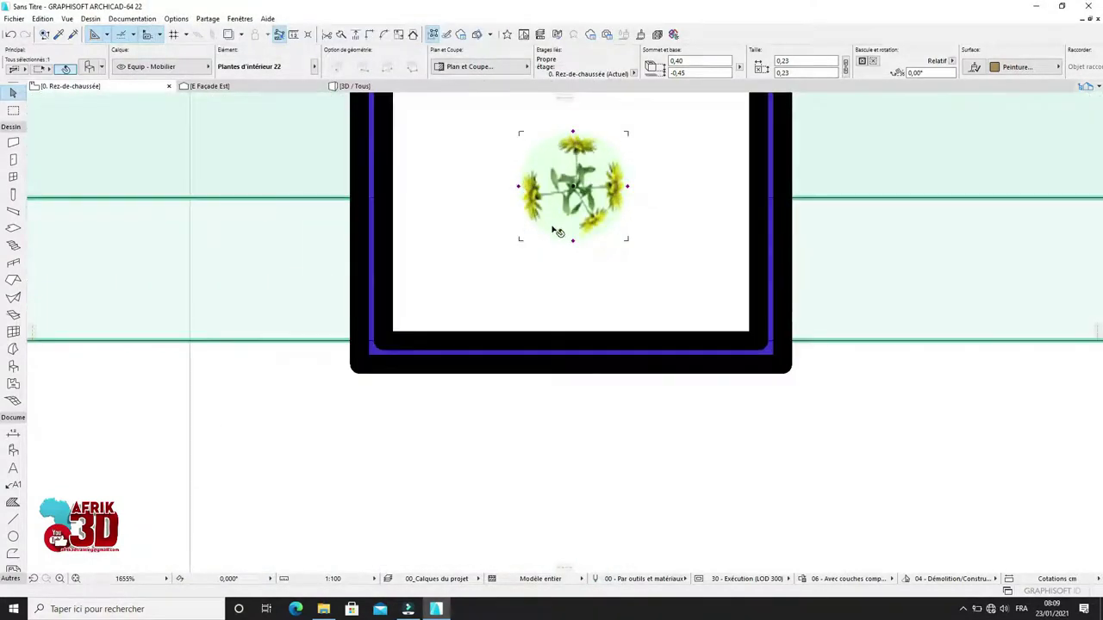
pyautogui.scroll(-3, 595, 190)
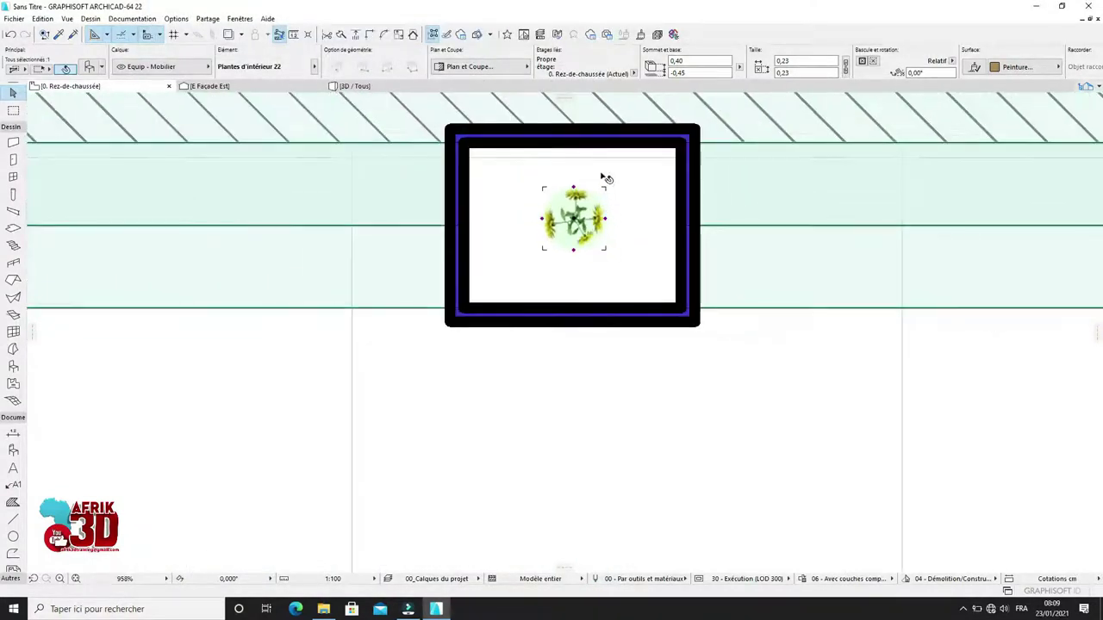
pyautogui.click(92, 69)
pyautogui.scroll(2, 301, 380)
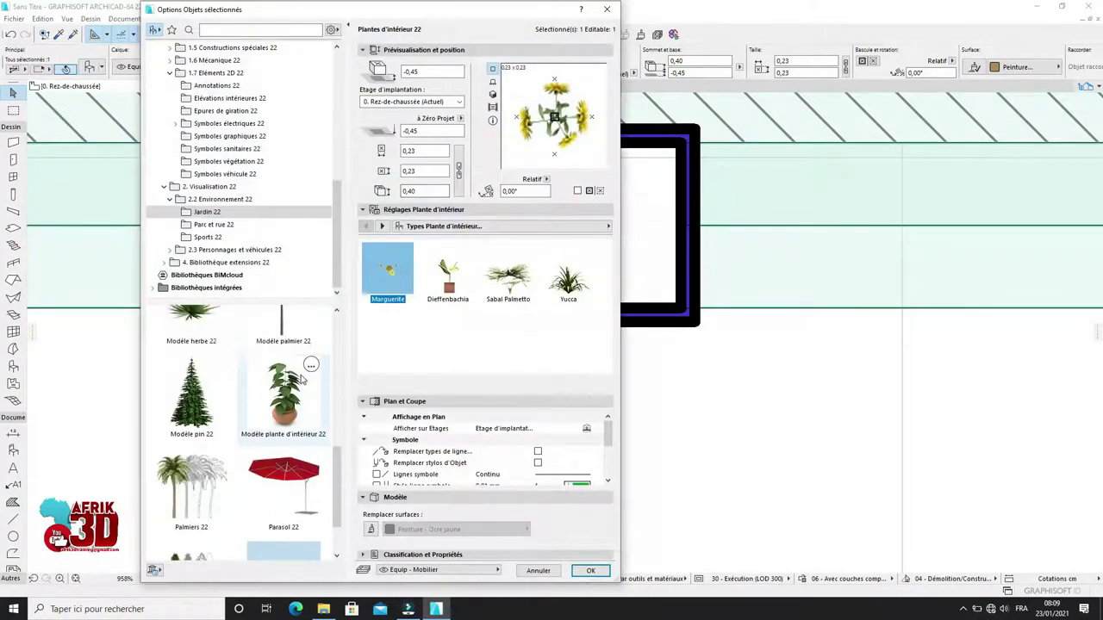
pyautogui.click(511, 276)
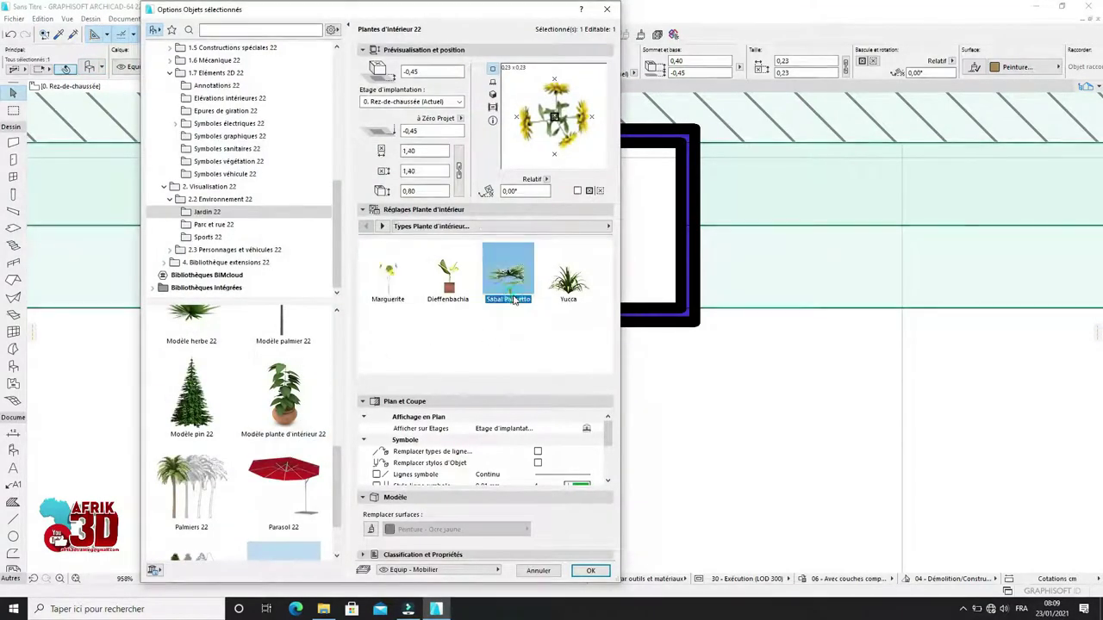
pyautogui.click(590, 570)
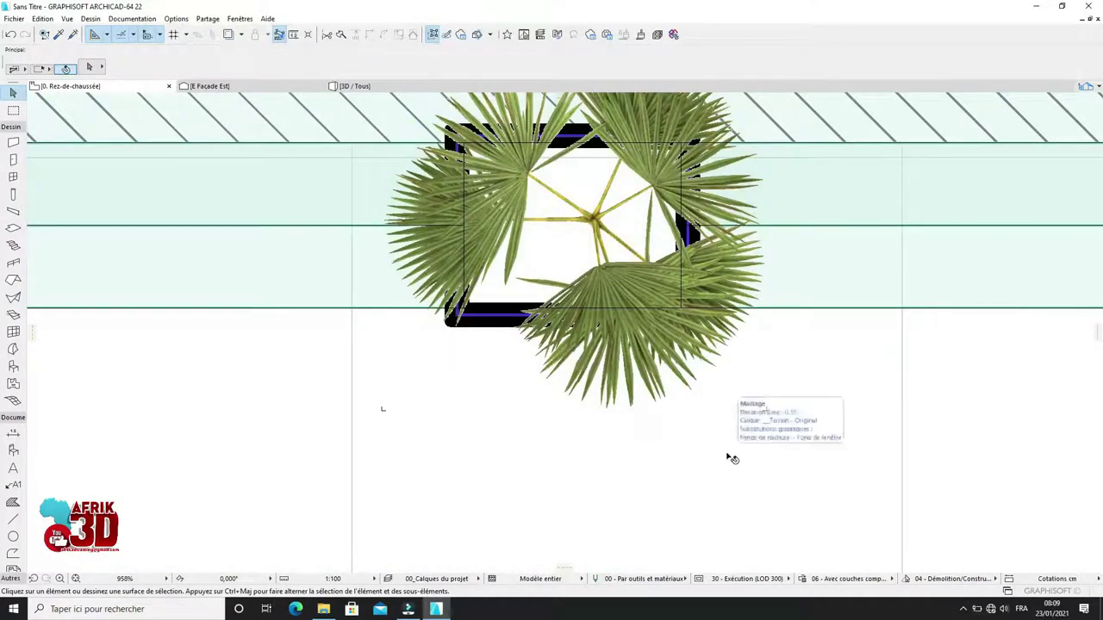
# Step: Examine the Sabal Palmetto in the planter in 3D, close up and against the whole terrace façade
pyautogui.press('F3')
pyautogui.scroll(5, 719, 410)
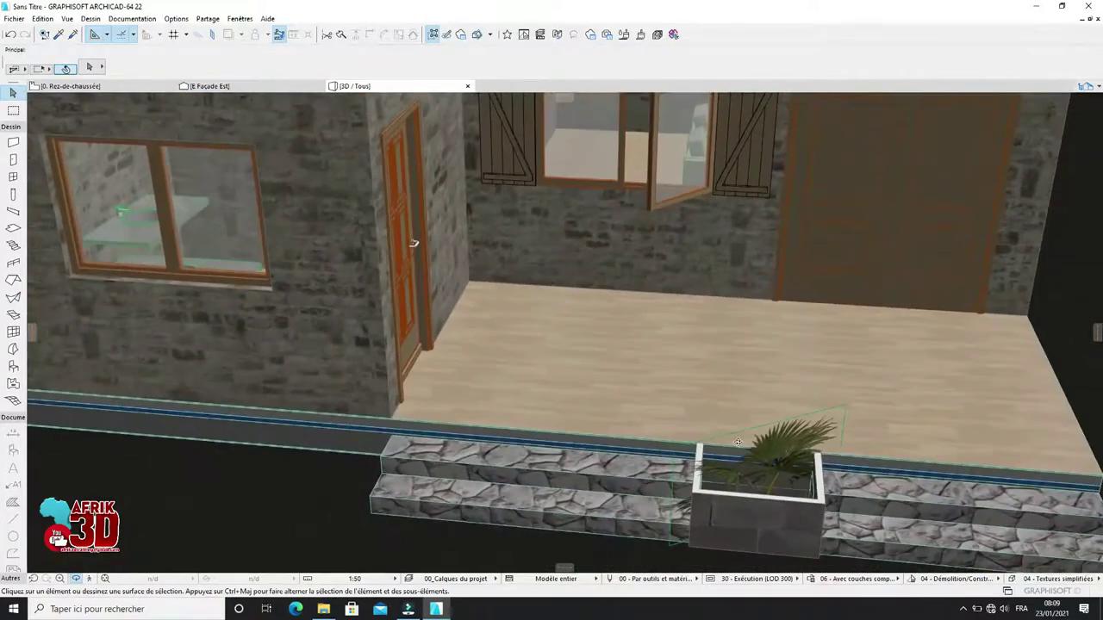
pyautogui.keyDown('shift'); pyautogui.moveTo(738, 442); pyautogui.dragTo(792, 435, button='middle'); pyautogui.keyUp('shift')
pyautogui.scroll(-6, 792, 435)
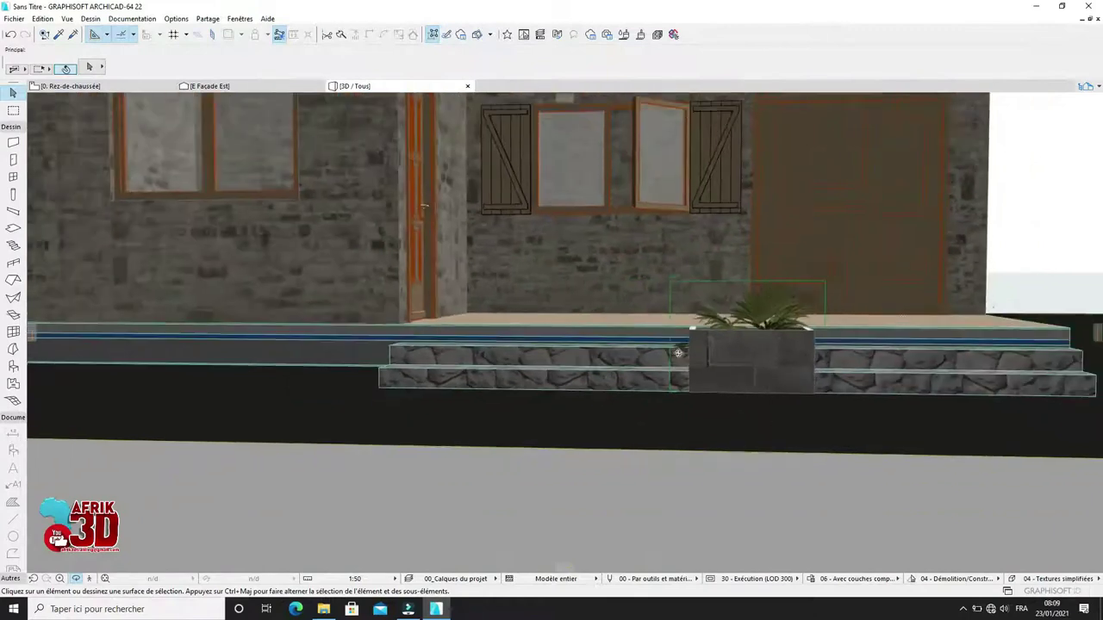
pyautogui.scroll(-3, 472, 433)
pyautogui.scroll(3, 472, 434)
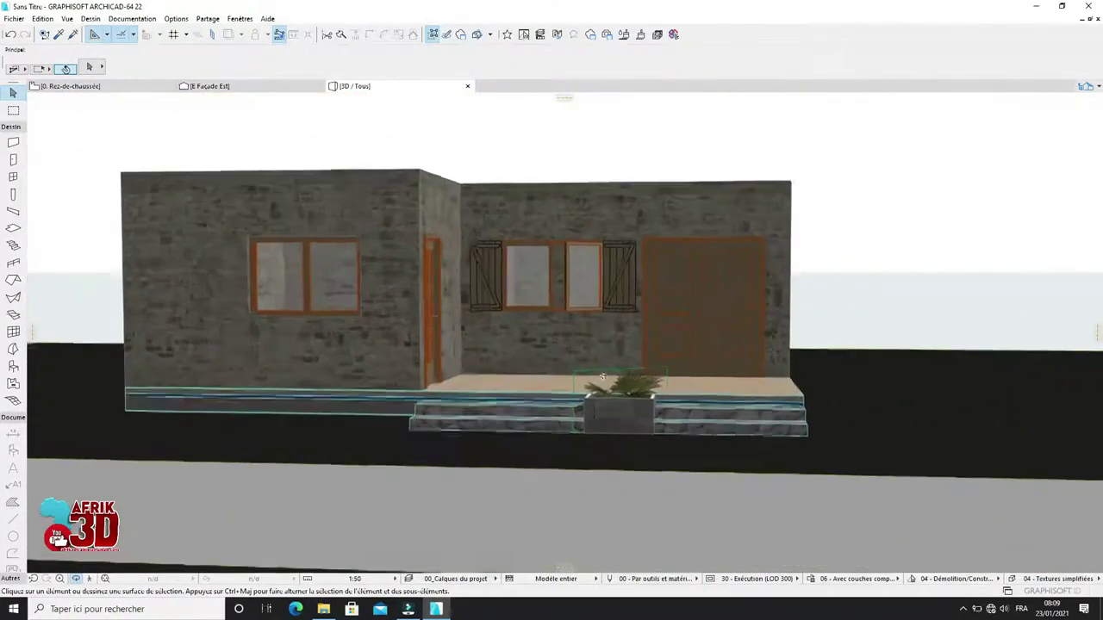
pyautogui.click(10, 112)
pyautogui.scroll(1, 576, 371)
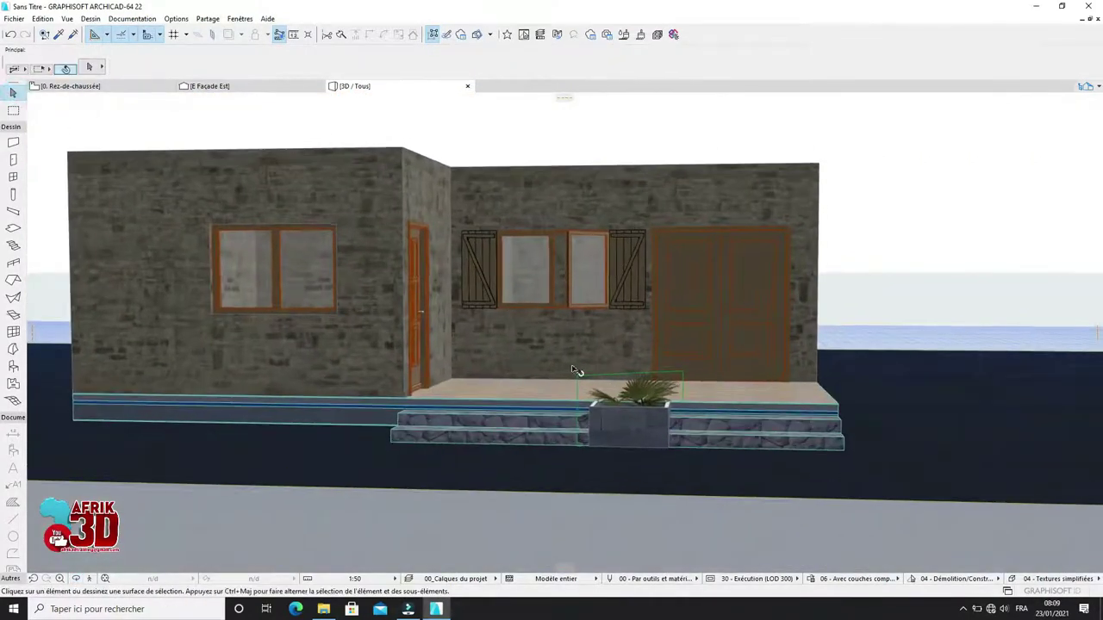
pyautogui.scroll(4, 672, 373)
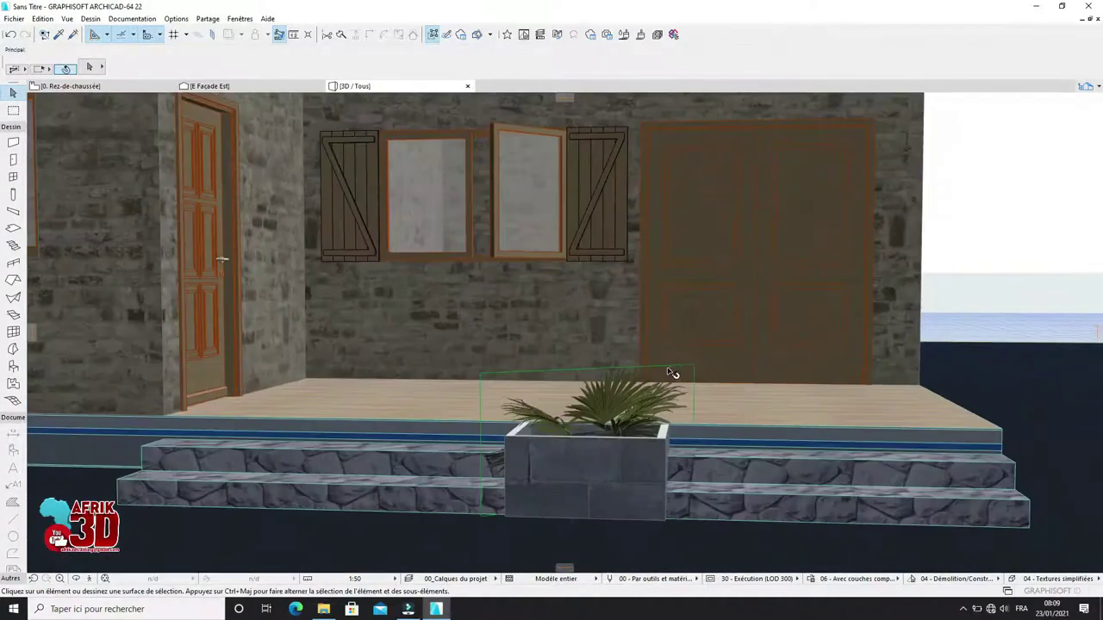
pyautogui.scroll(-1, 680, 364)
pyautogui.scroll(-1, 728, 380)
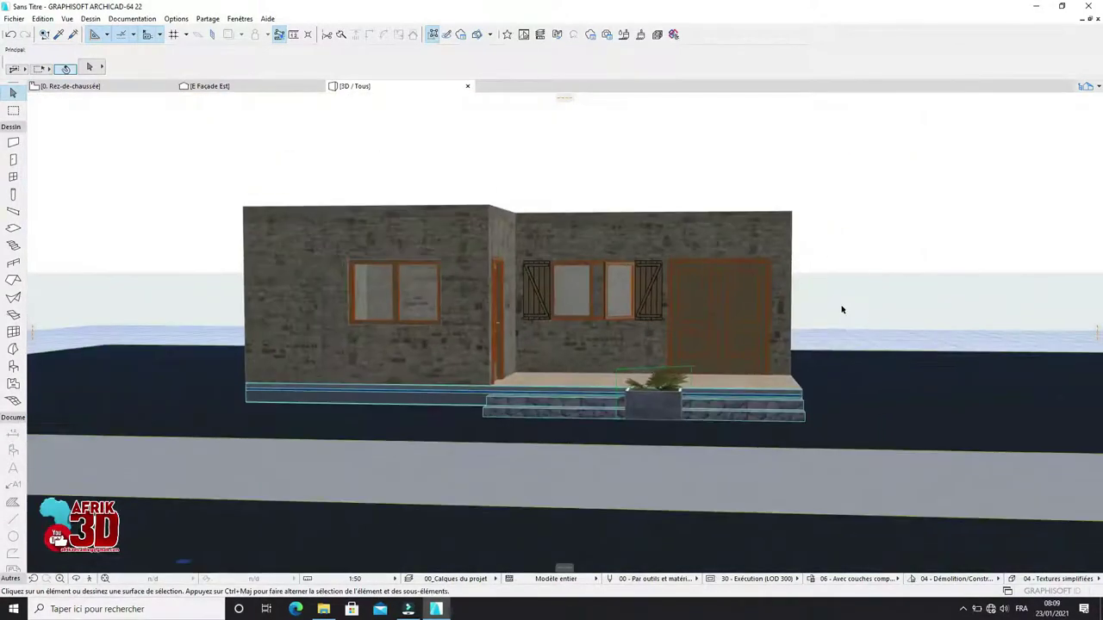
pyautogui.scroll(3, 788, 320)
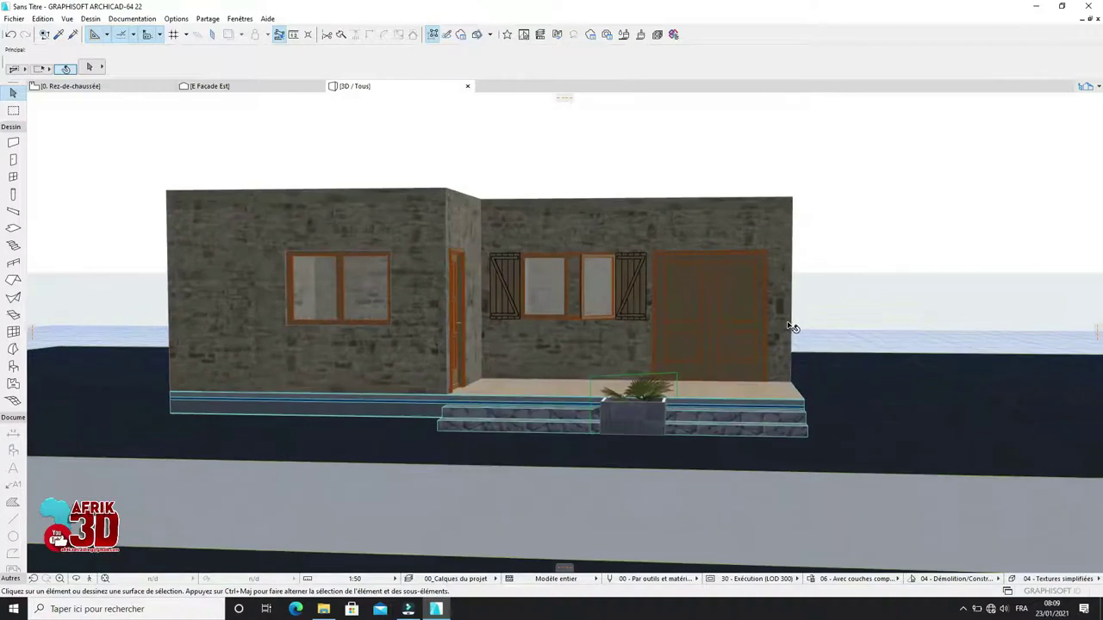
pyautogui.scroll(-3, 724, 366)
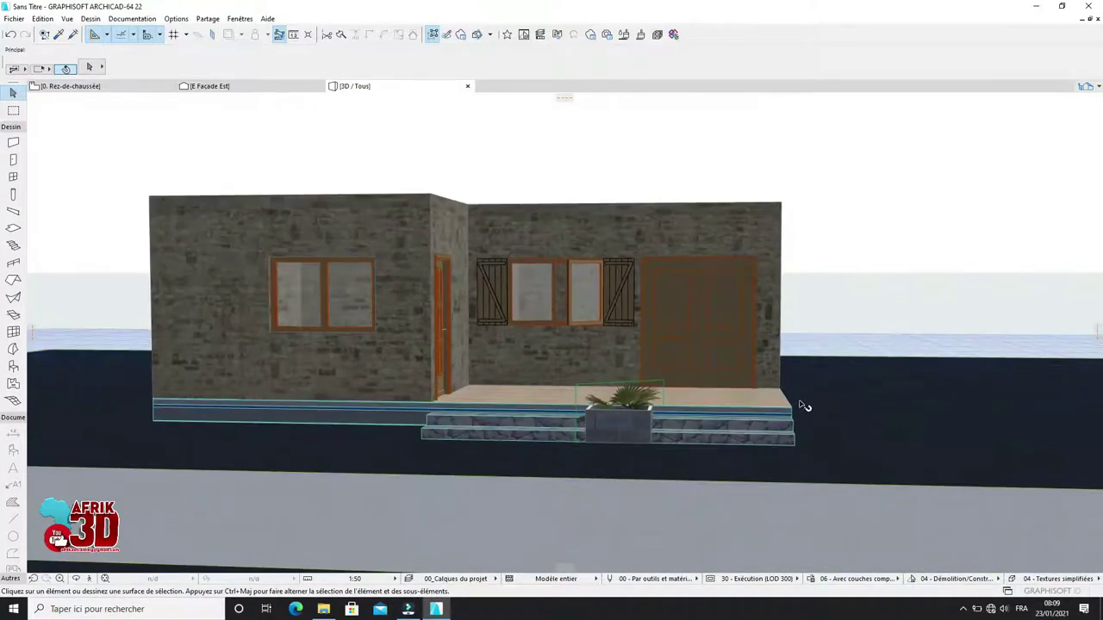
pyautogui.scroll(3, 803, 408)
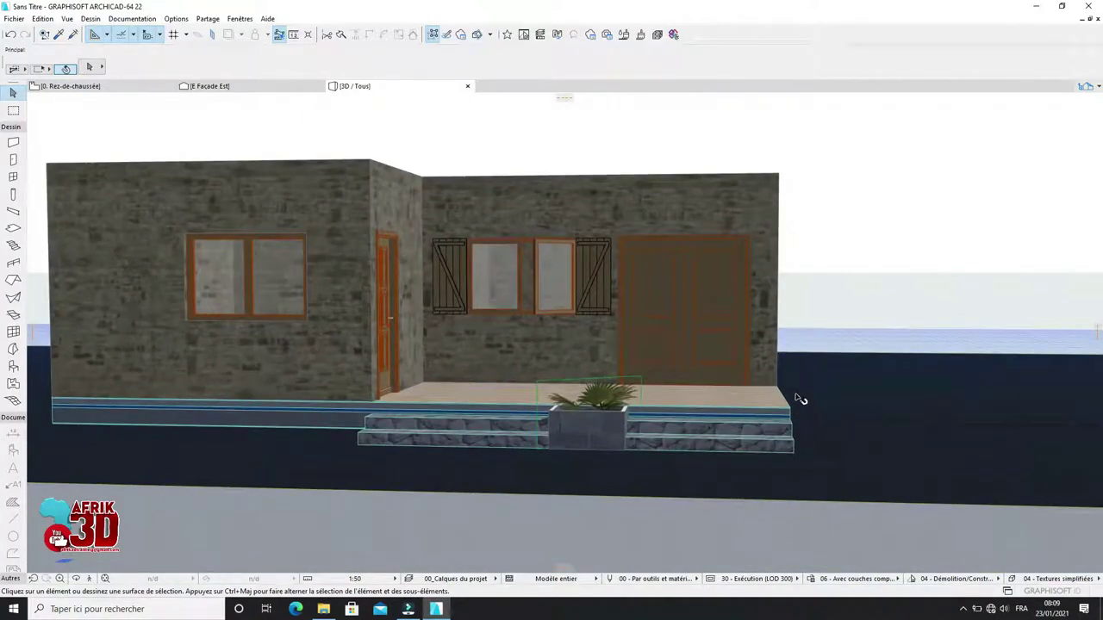
# Step: Return to the ground-floor plan and choose Palmiers 22 from Jardin 22 as the default object
pyautogui.press('F2')
pyautogui.scroll(-6, 566, 234)
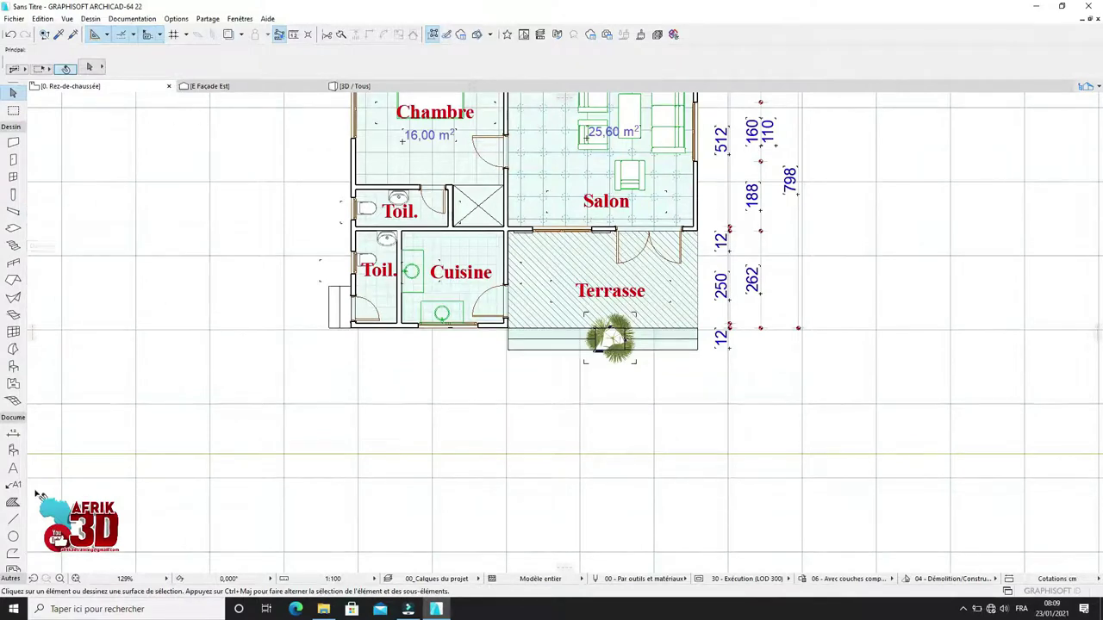
pyautogui.press('o')
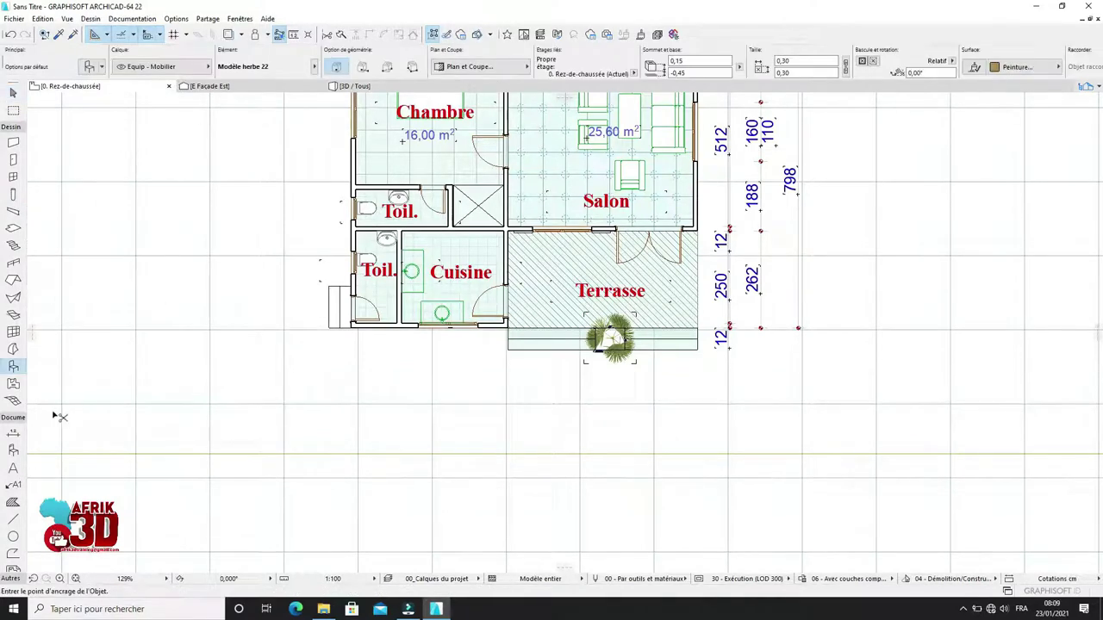
pyautogui.hotkey('ctrl', 't')
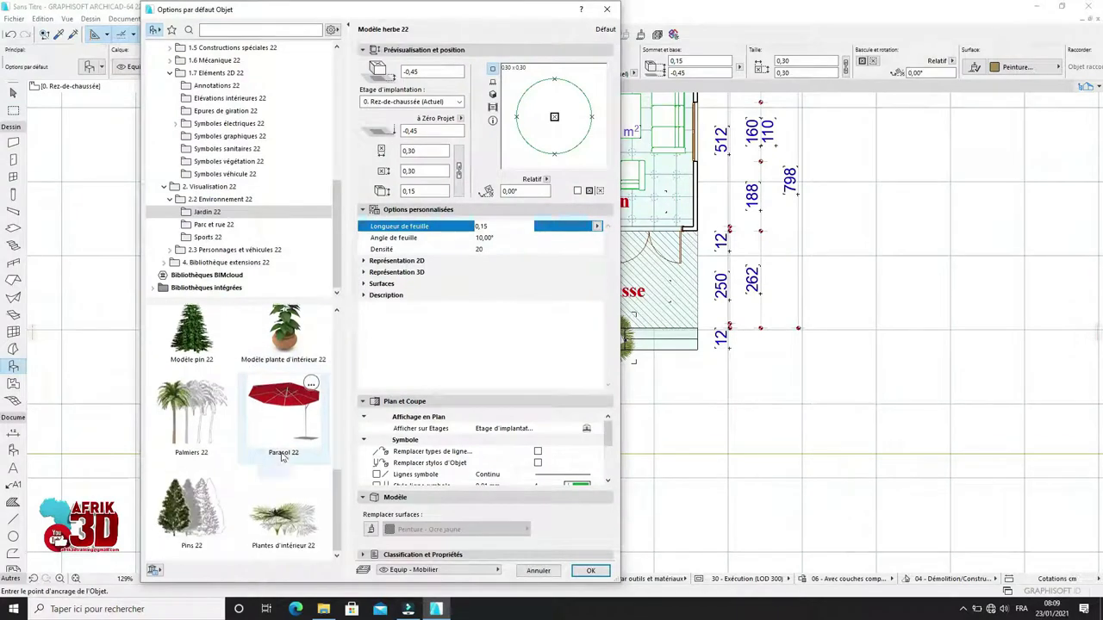
pyautogui.scroll(5, 282, 527)
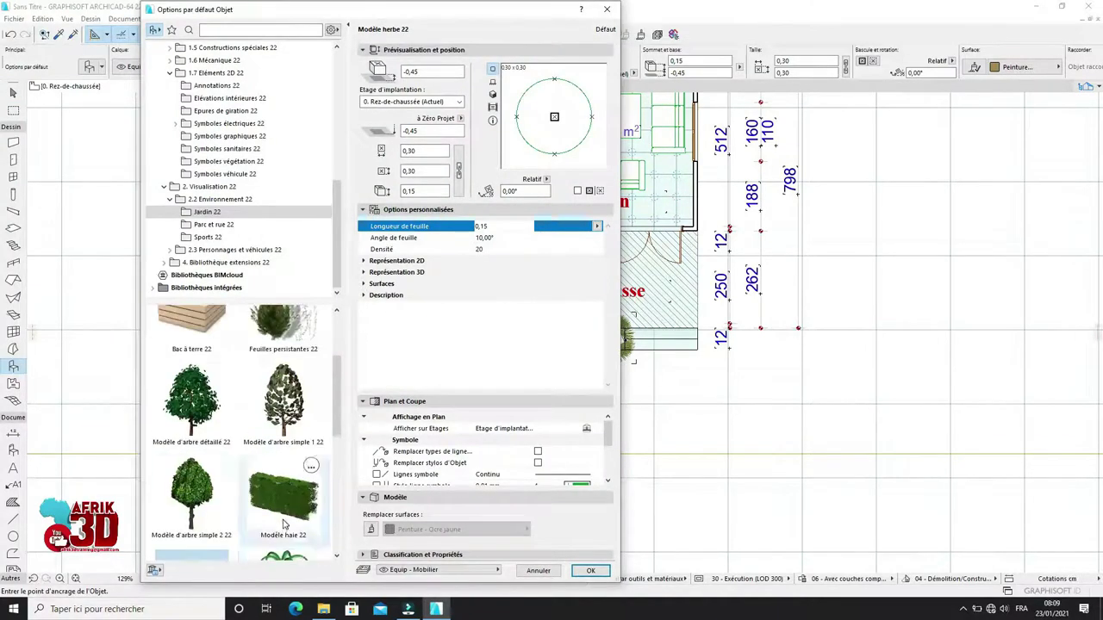
pyautogui.scroll(-3, 293, 522)
pyautogui.scroll(-2, 293, 522)
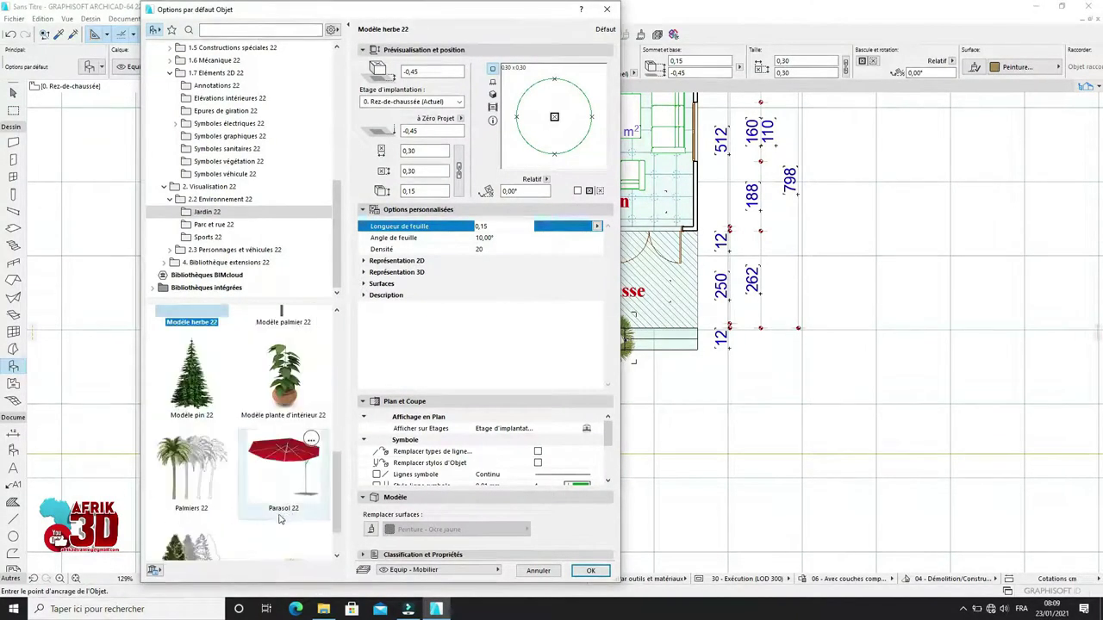
pyautogui.click(191, 470)
pyautogui.click(590, 572)
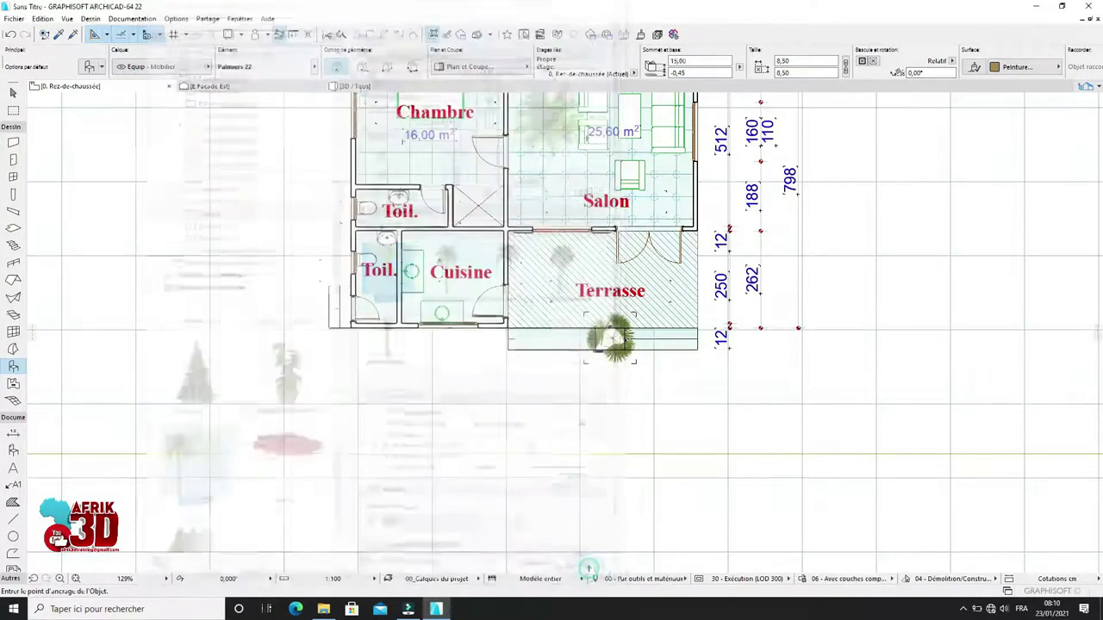
# Step: Set the default palm height to 10 and place two palms, one outside the Chambre and Toil. side and one outside the Salon
pyautogui.click(90, 66)
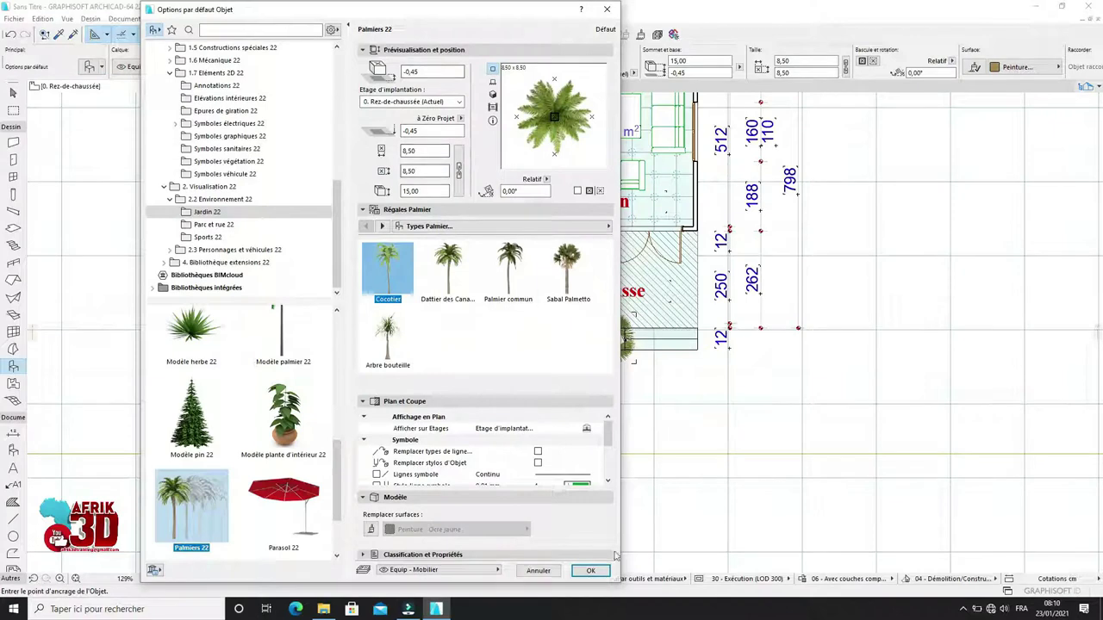
pyautogui.doubleClick(424, 191)
pyautogui.write('10')
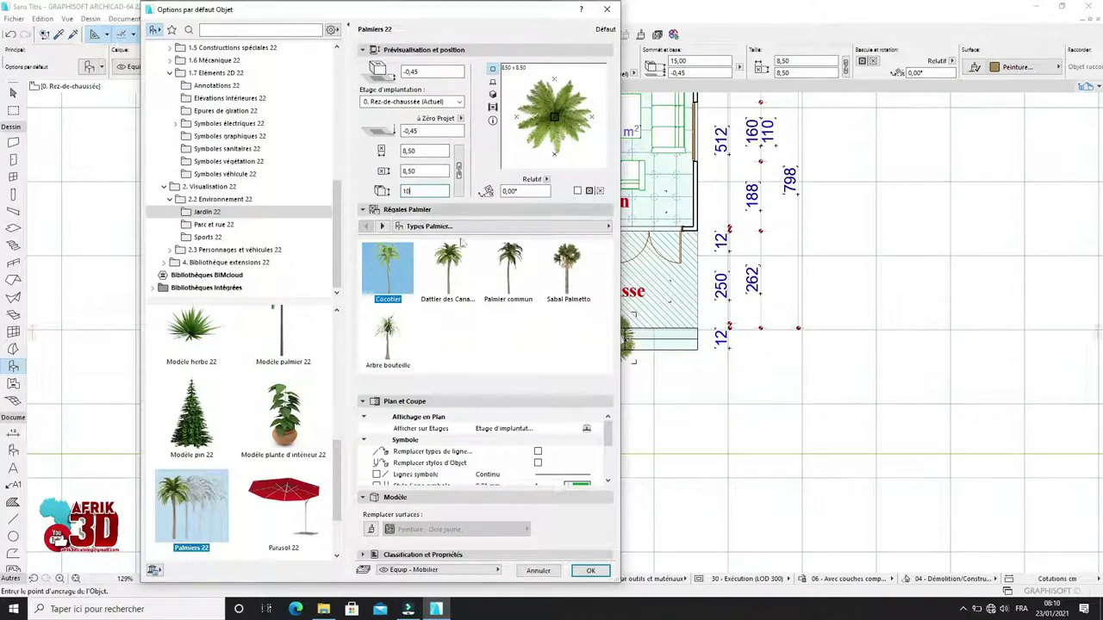
pyautogui.press('Return')
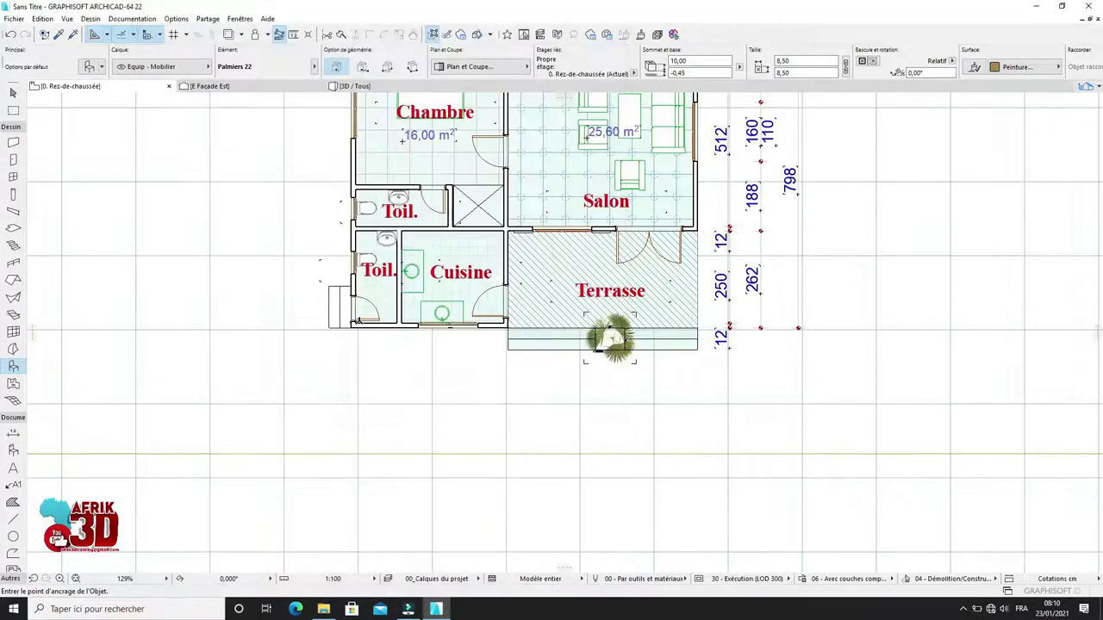
pyautogui.scroll(-3, 358, 322)
pyautogui.click(288, 257)
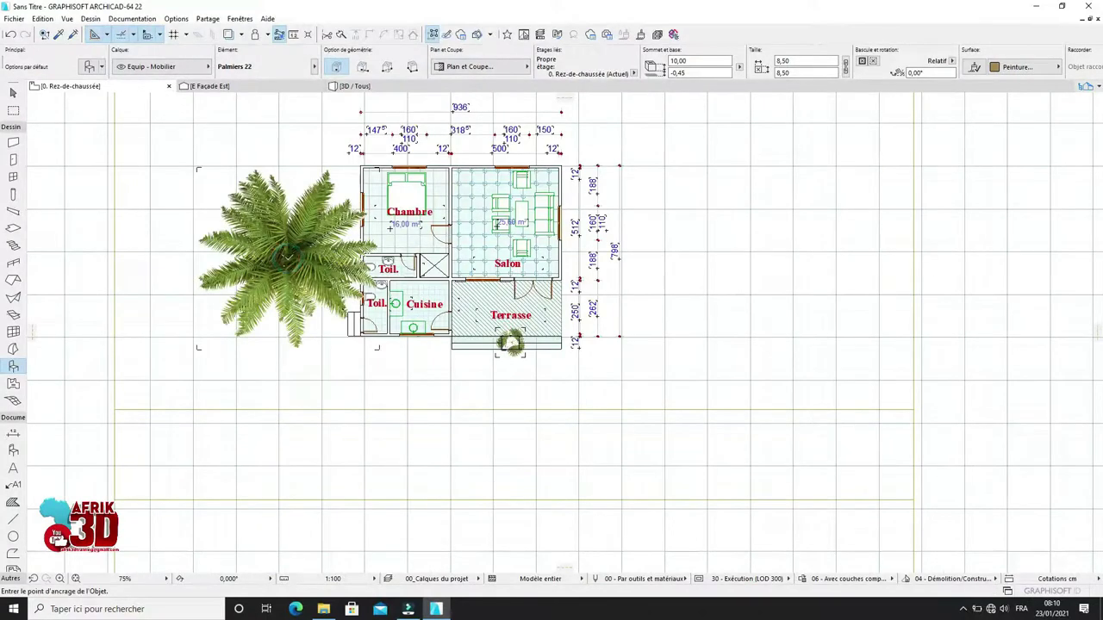
pyautogui.click(656, 183)
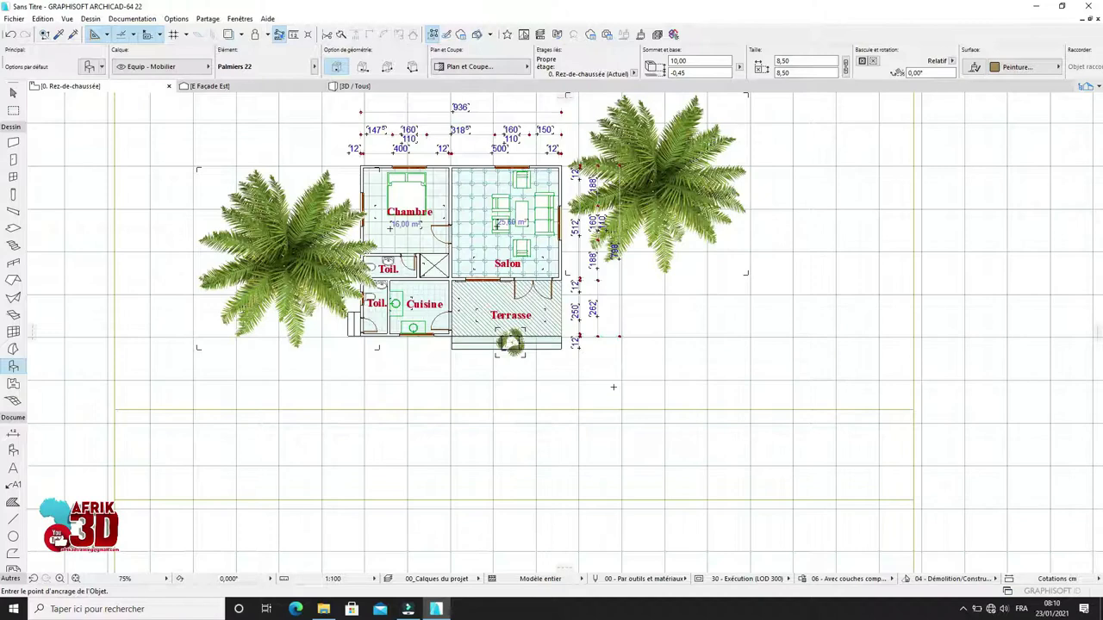
# Step: Examine the two palms beside the house in 3D, orbiting around the terrace façade
pyautogui.press('F3')
pyautogui.scroll(-3, 613, 401)
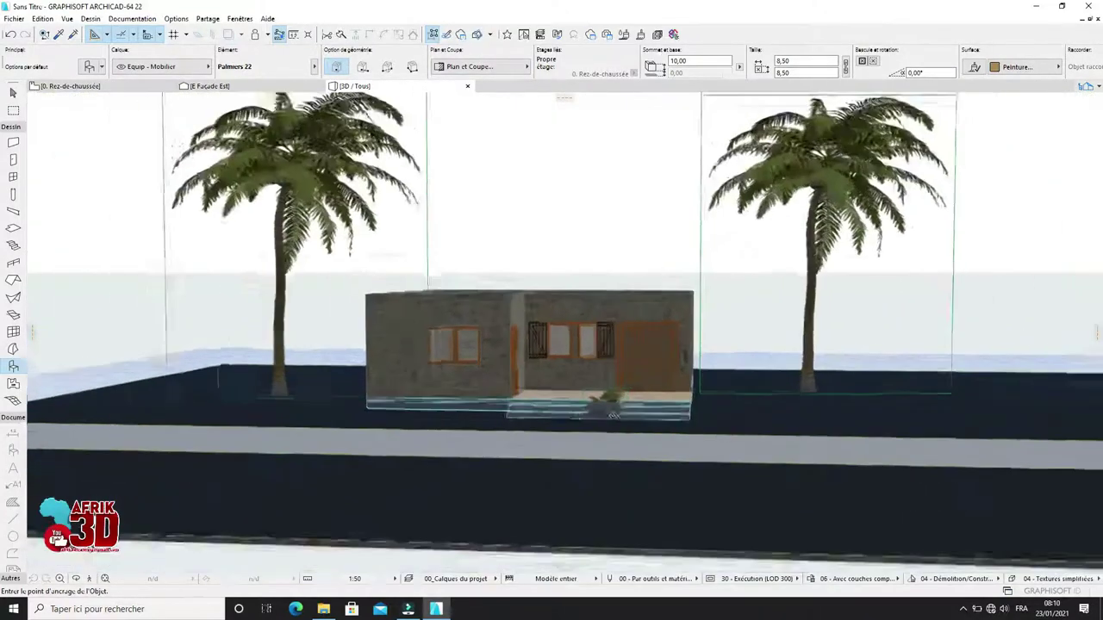
pyautogui.scroll(-1, 613, 416)
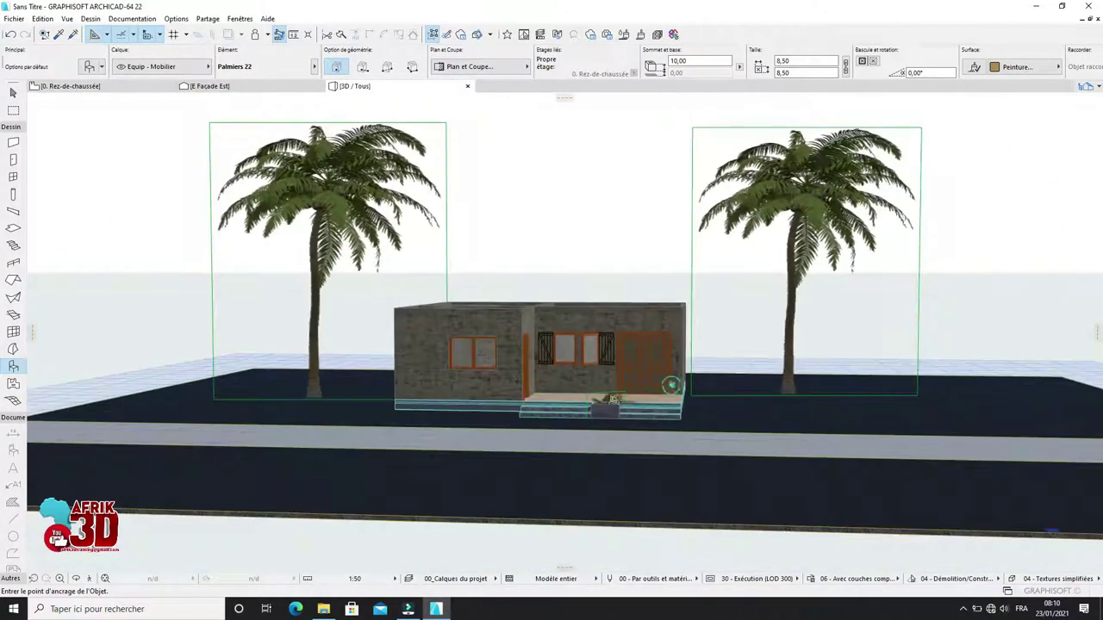
pyautogui.rightClick(150, 208)
pyautogui.click(185, 402)
pyautogui.moveTo(729, 451); pyautogui.dragTo(731, 448)
pyautogui.keyDown('shift'); pyautogui.moveTo(673, 438); pyautogui.dragTo(616, 201, button='middle'); pyautogui.keyUp('shift')
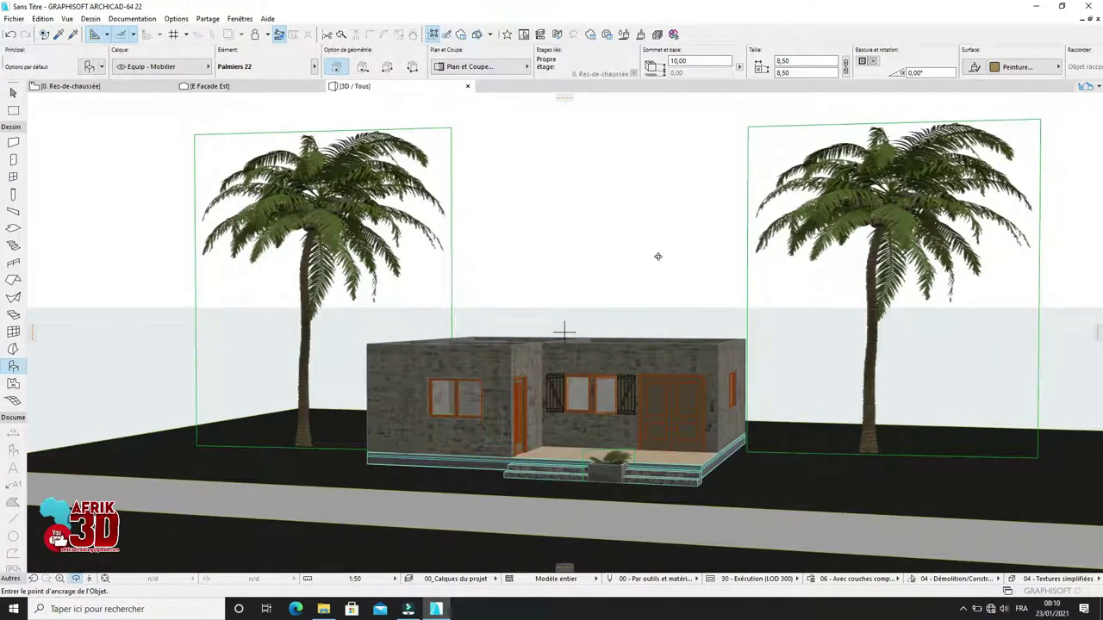
pyautogui.keyDown('shift'); pyautogui.moveTo(725, 299); pyautogui.dragTo(733, 307, button='middle'); pyautogui.keyUp('shift')
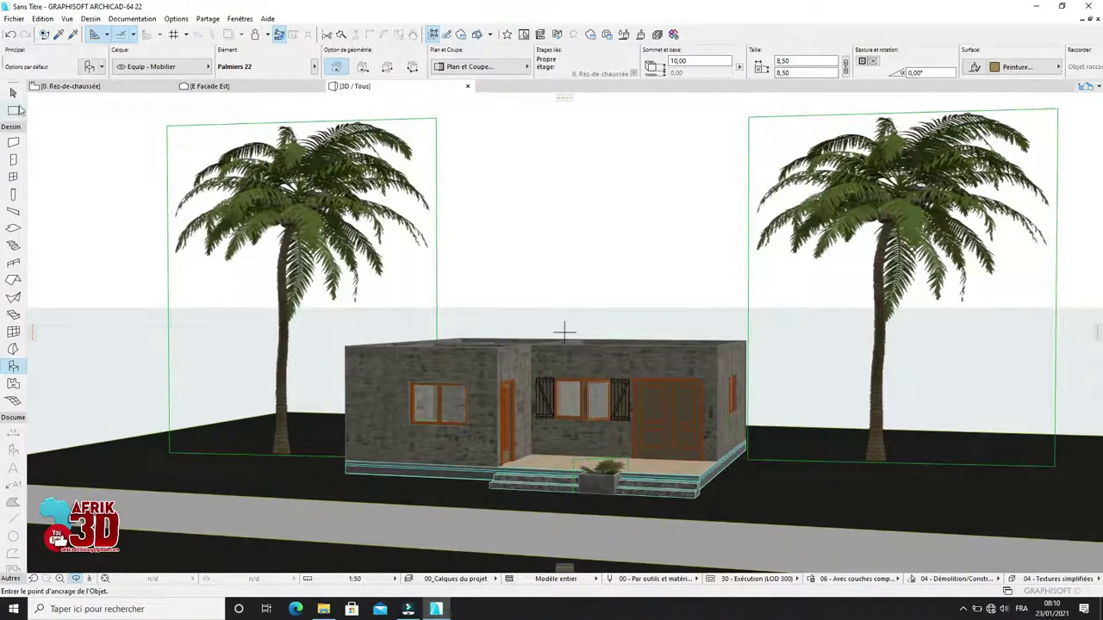
# Step: Select and delete the palm on the Chambre and Toil. side of the house in the 3D view
pyautogui.click(13, 92)
pyautogui.click(296, 205)
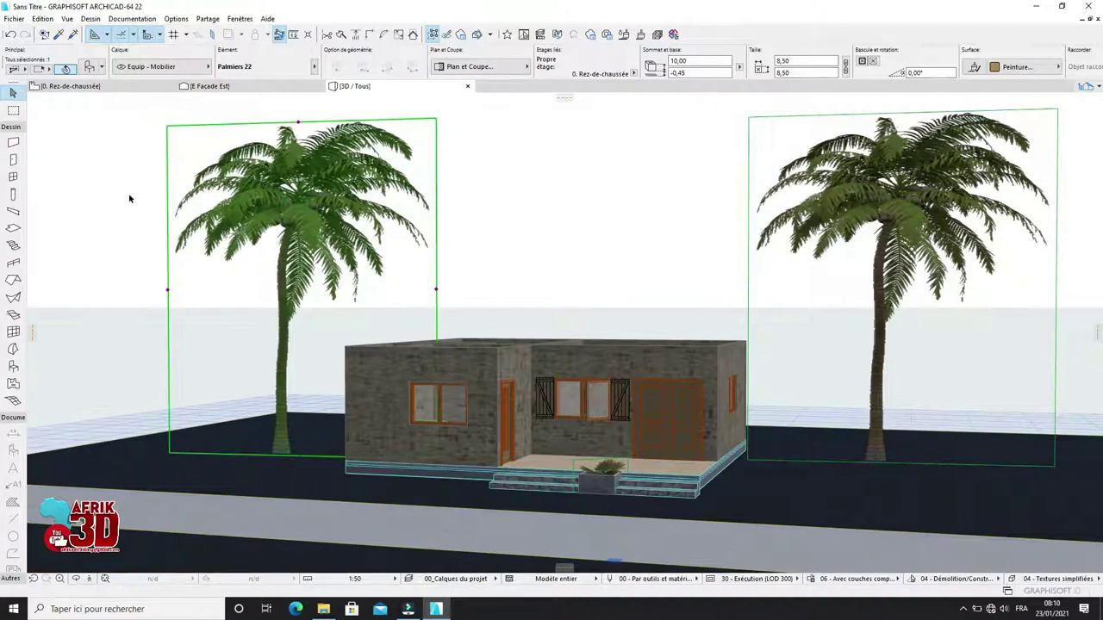
pyautogui.click(448, 191)
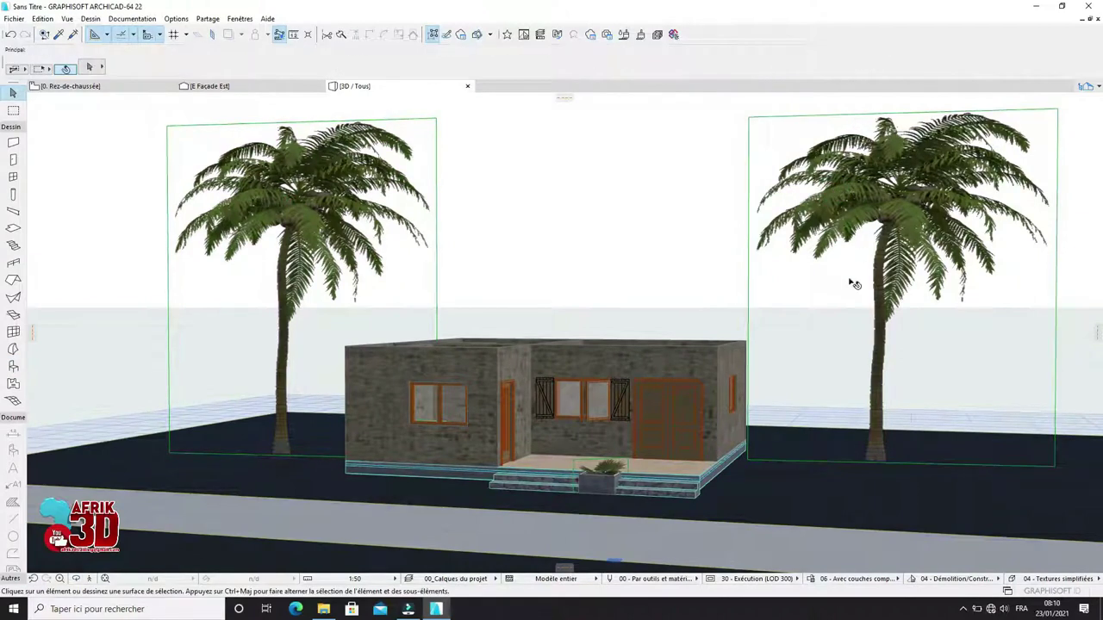
pyautogui.rightClick(91, 128)
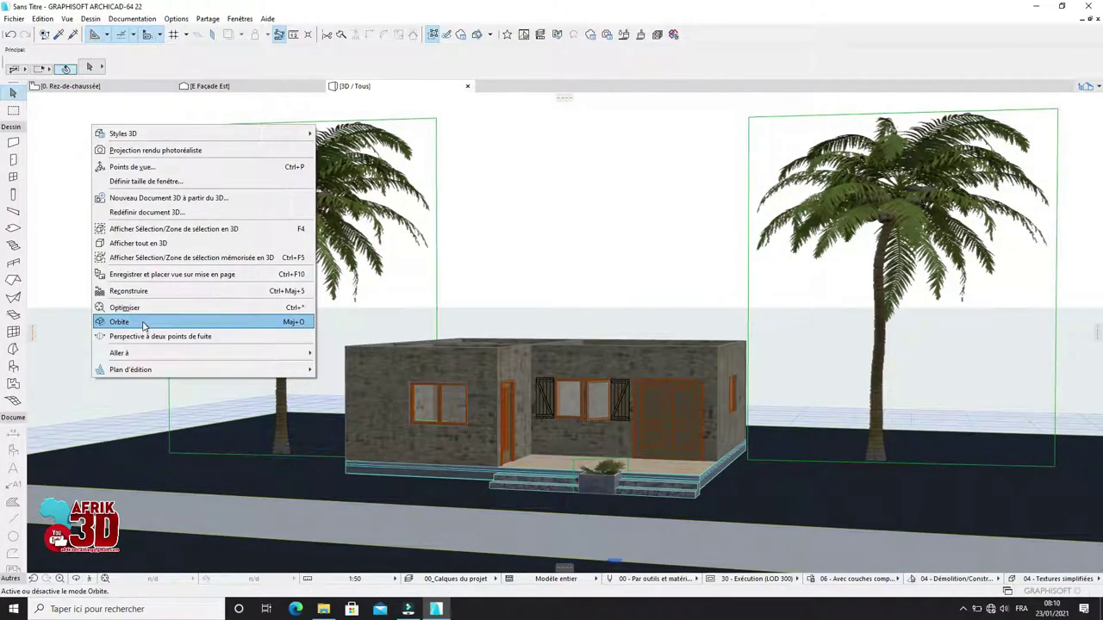
pyautogui.click(125, 308)
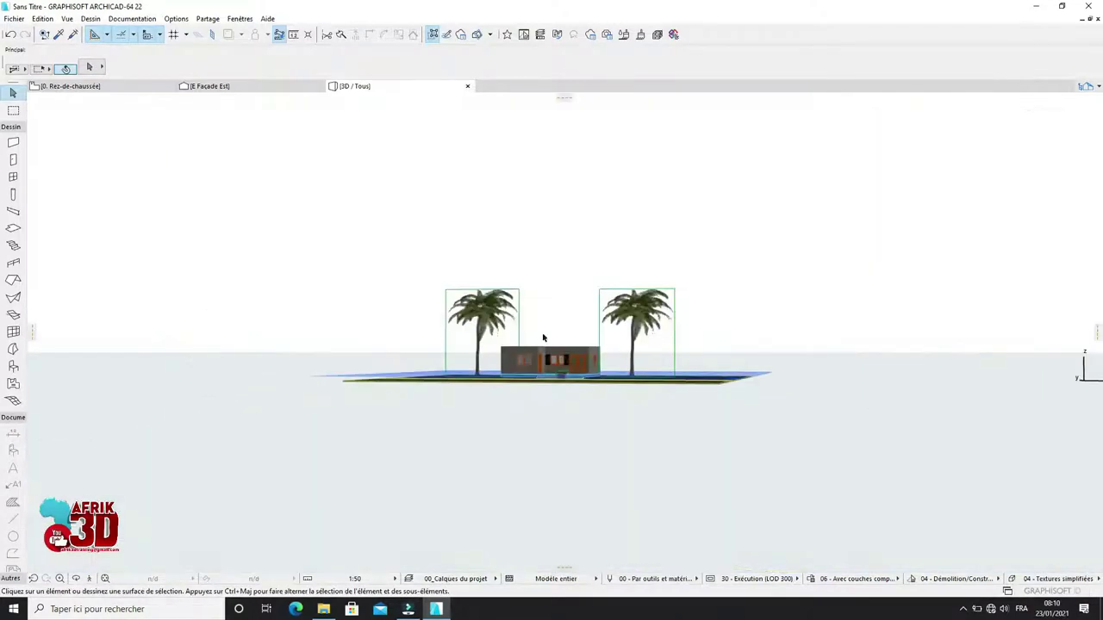
pyautogui.scroll(6, 543, 338)
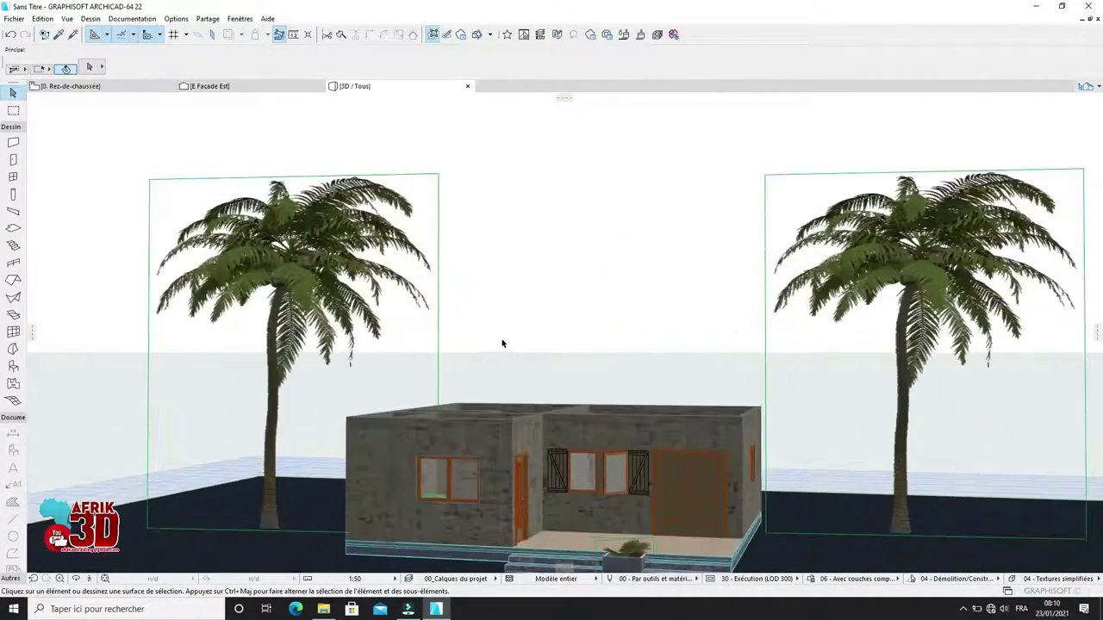
pyautogui.click(286, 220)
pyautogui.press('Delete')
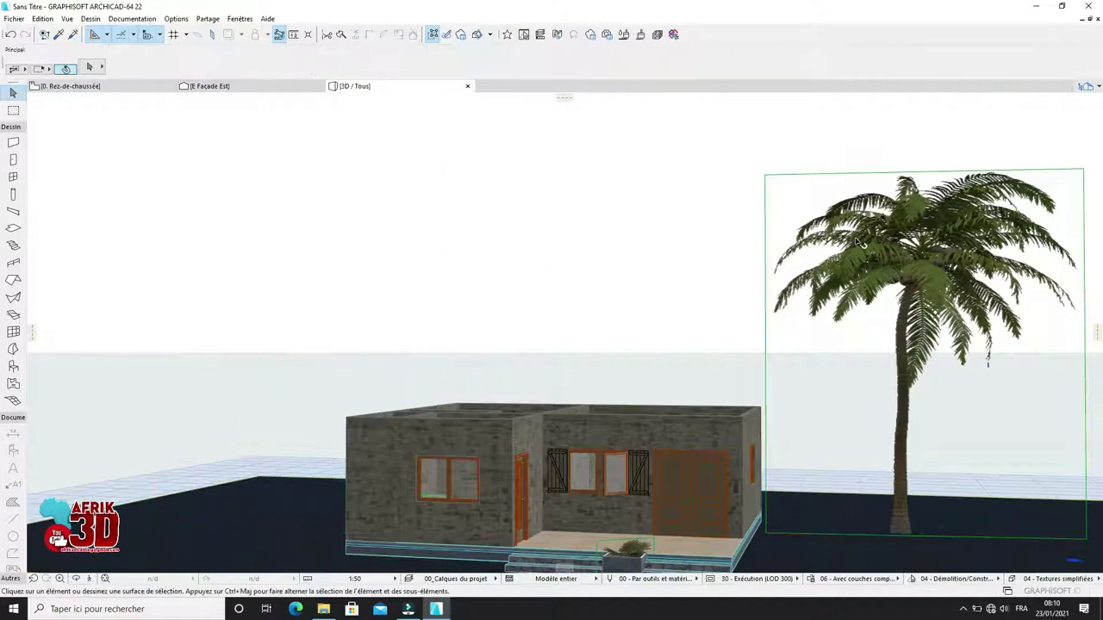
# Step: Delete the remaining palm standing beside the Salon side of the house in the 3D view
pyautogui.click(748, 185)
pyautogui.press('Delete')
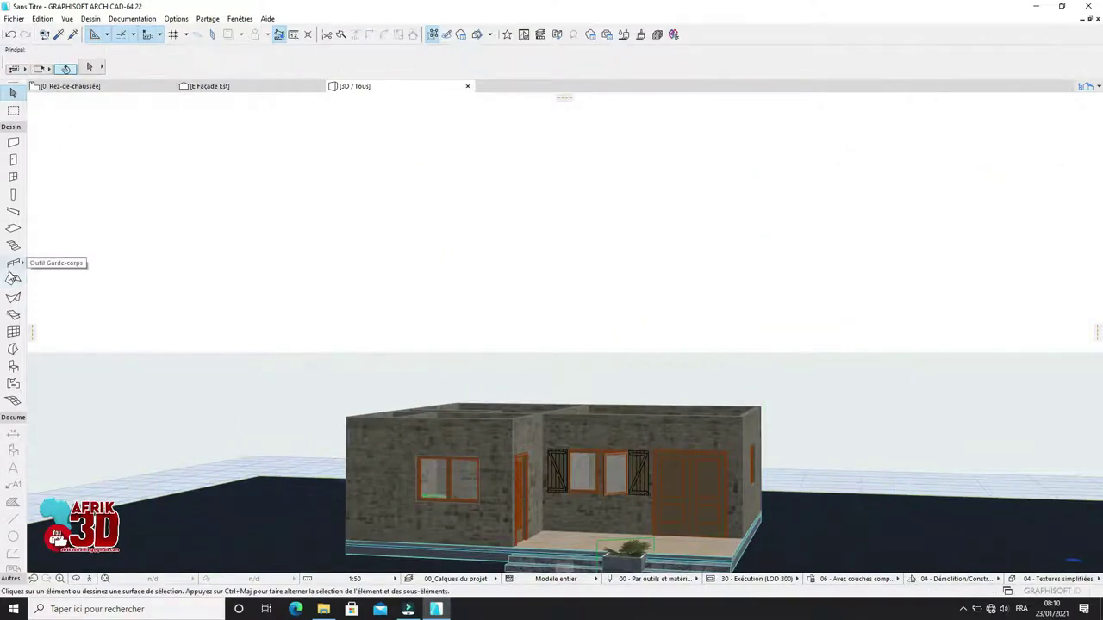
# Step: Choose Modèle pin 22 from Jardin 22 as the default object, with the Type 4 symbol for its 2D representation
pyautogui.click(13, 367)
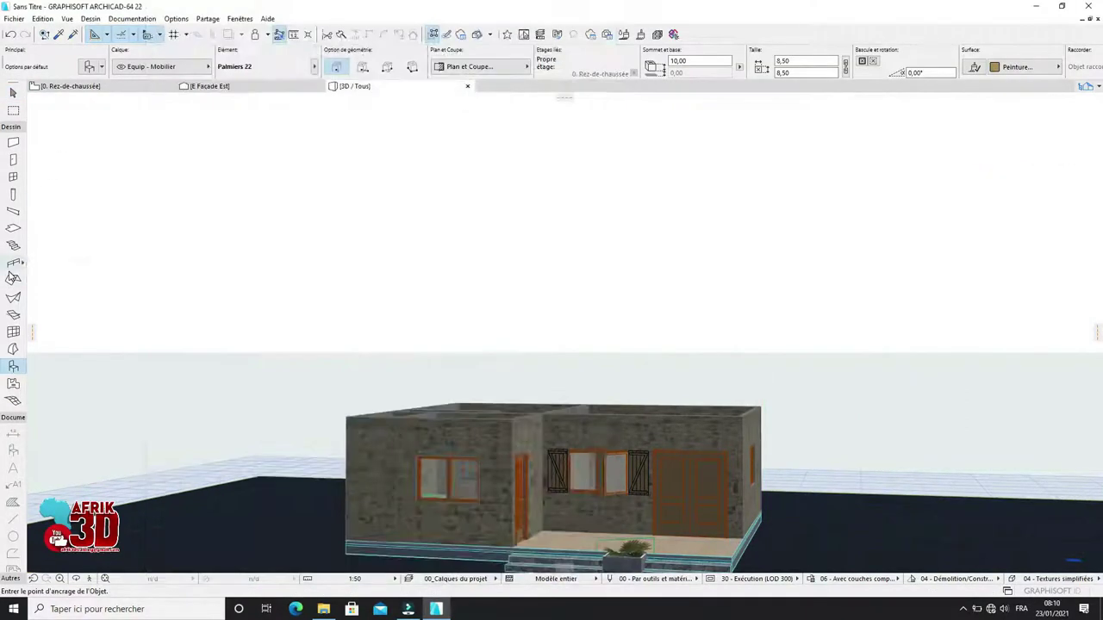
pyautogui.click(90, 67)
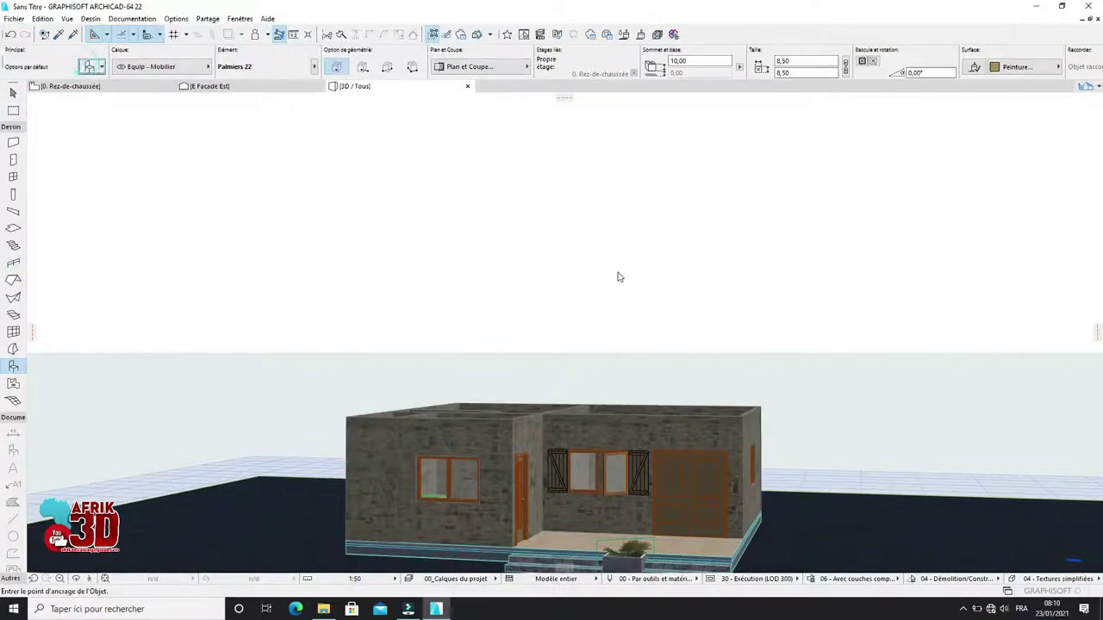
pyautogui.click(517, 276)
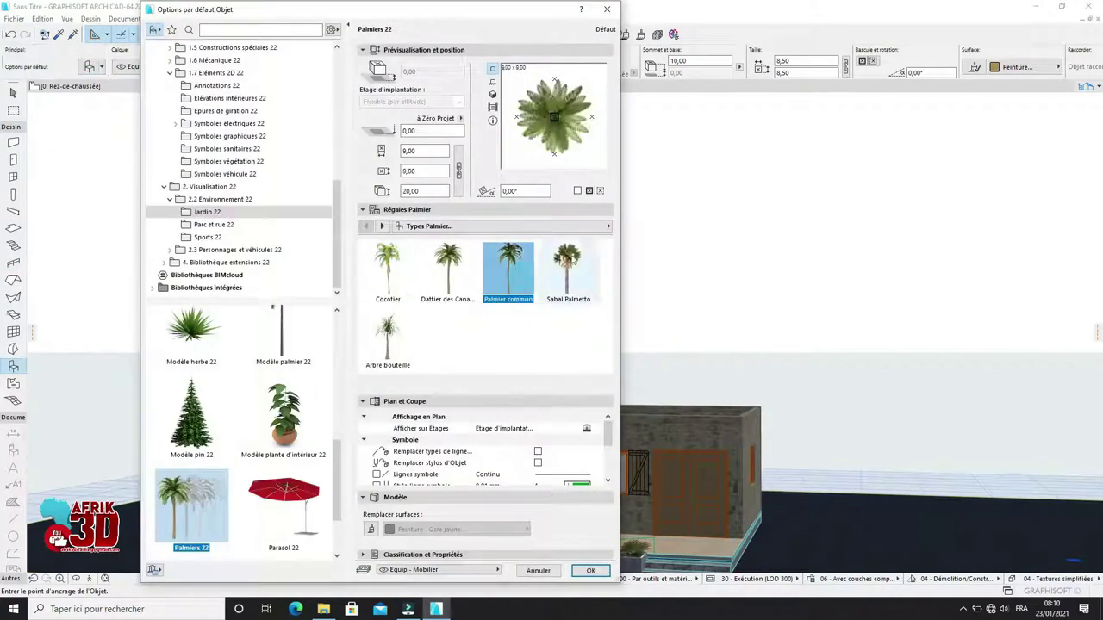
pyautogui.click(567, 272)
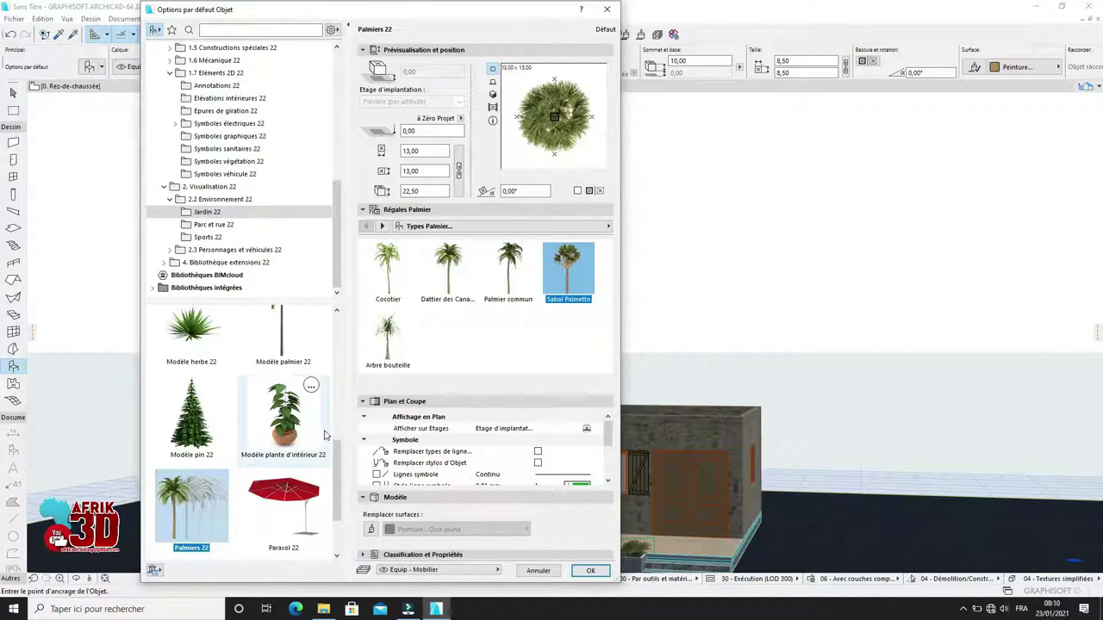
pyautogui.scroll(5, 263, 398)
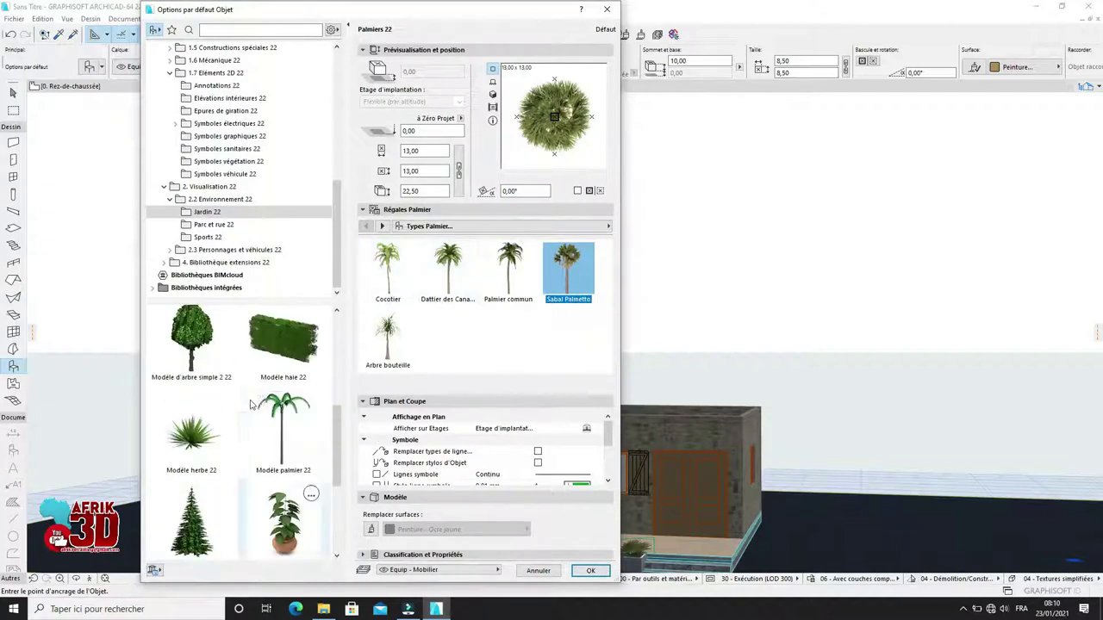
pyautogui.scroll(-5, 263, 398)
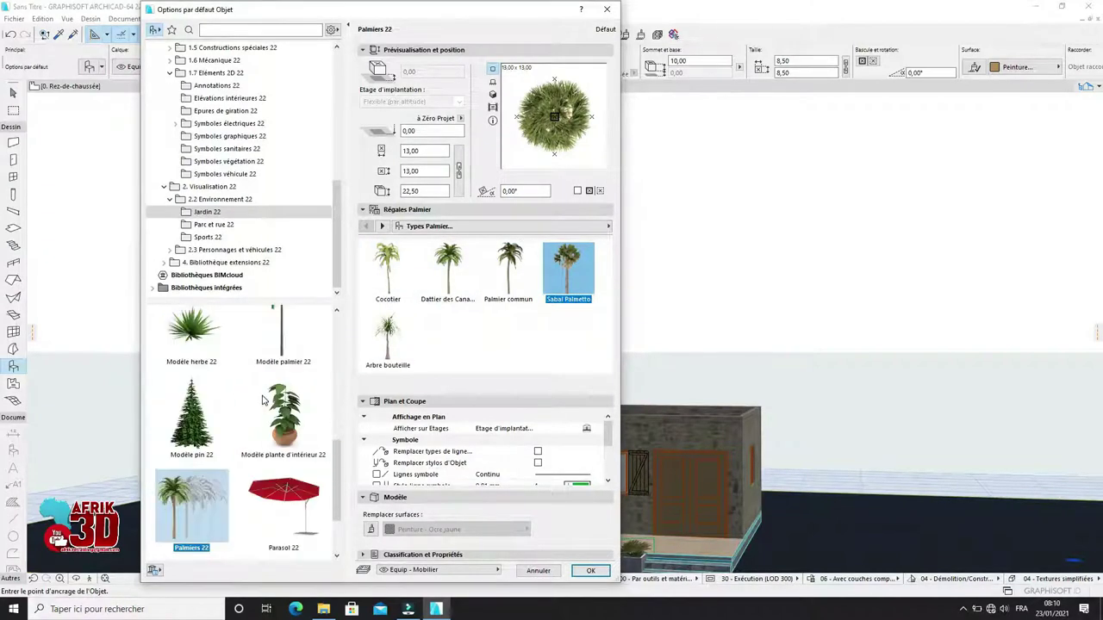
pyautogui.click(191, 413)
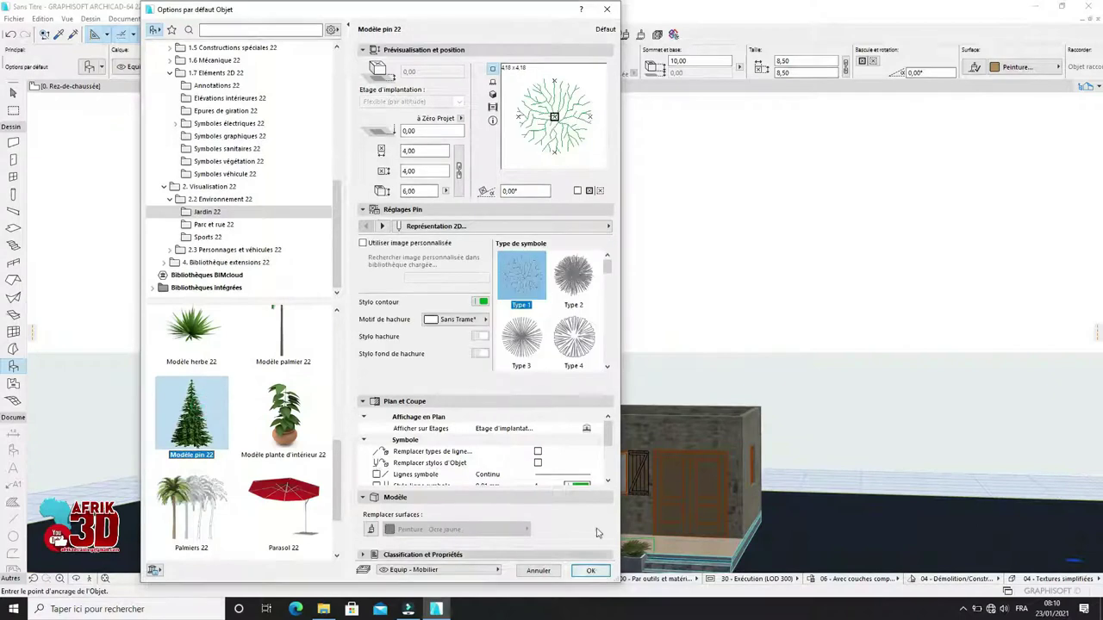
pyautogui.click(579, 290)
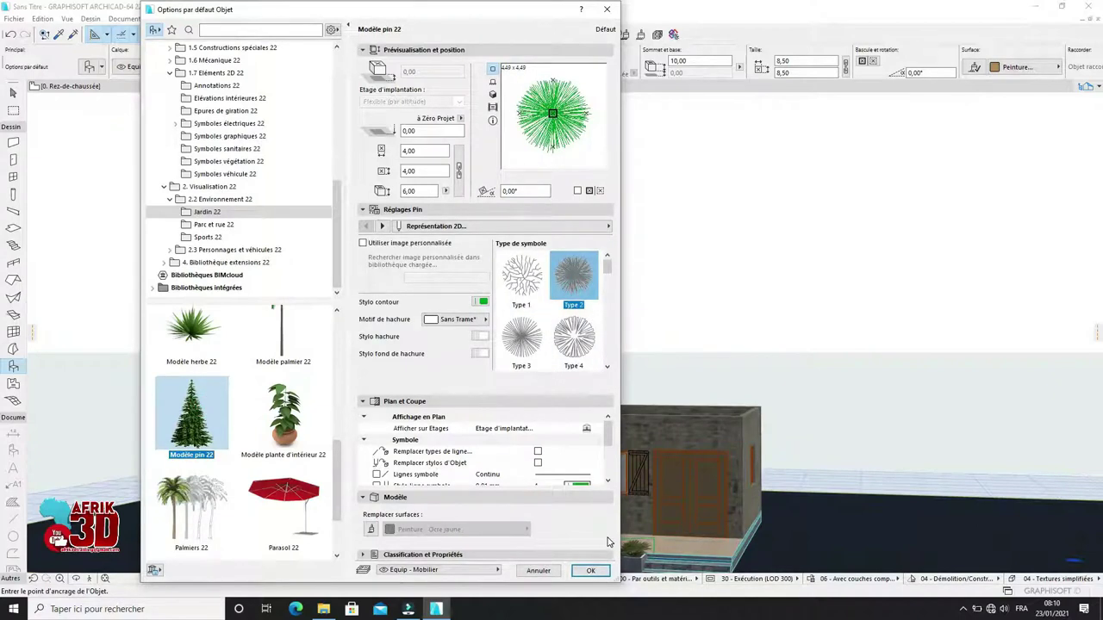
pyautogui.click(576, 345)
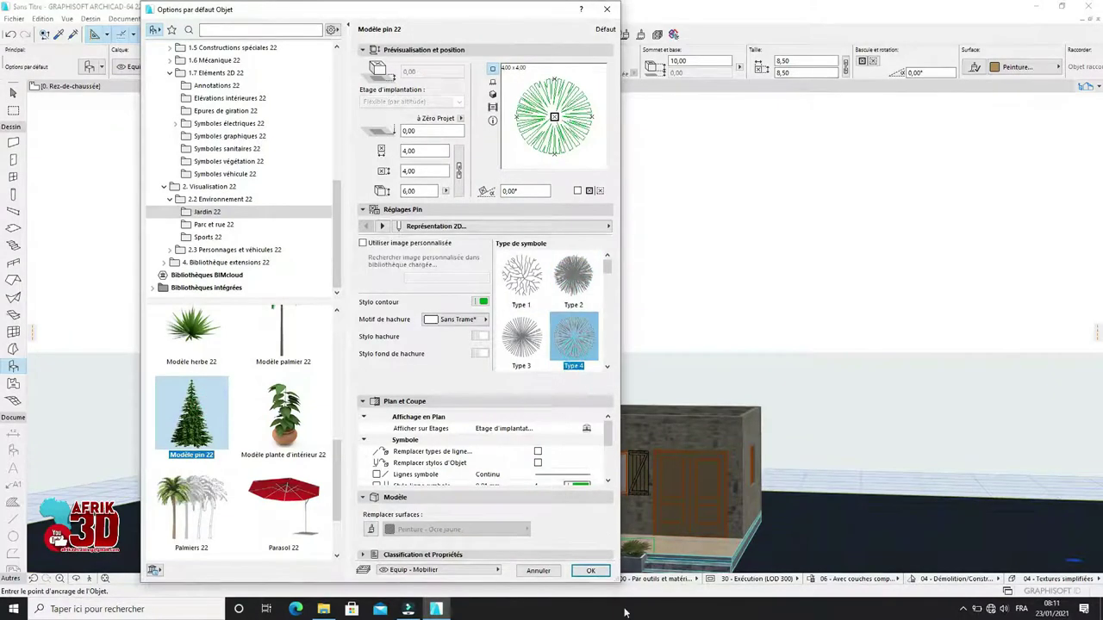
pyautogui.click(591, 572)
# Step: Place two pines on the ground-floor plan, one outside the Toil. side and one outside the Salon, and check them in 3D
pyautogui.press('F2')
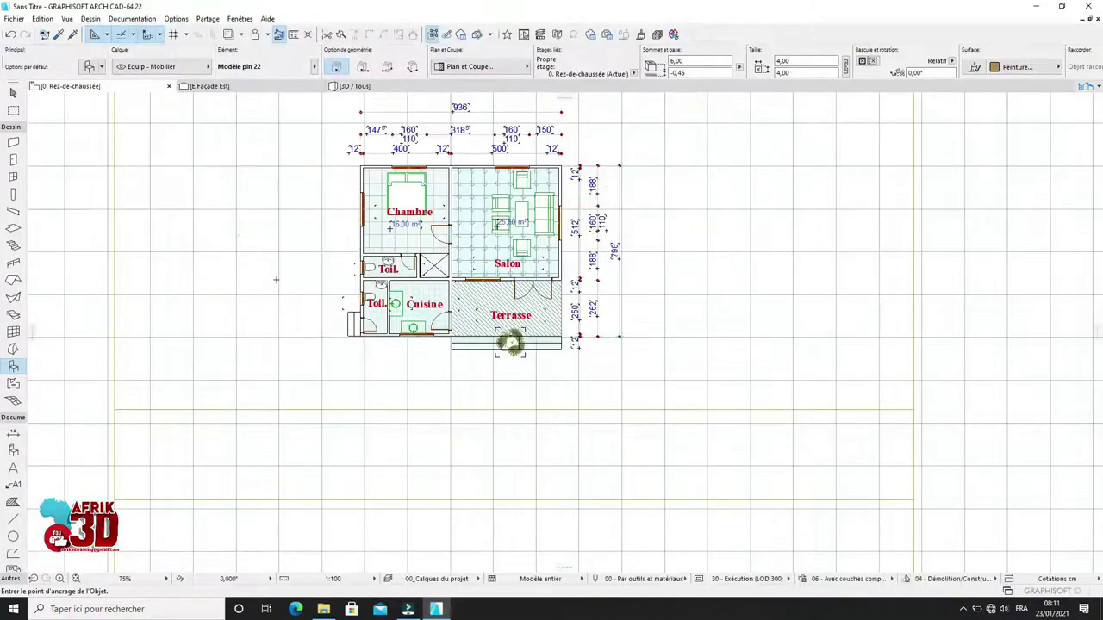
pyautogui.click(276, 279)
pyautogui.click(662, 209)
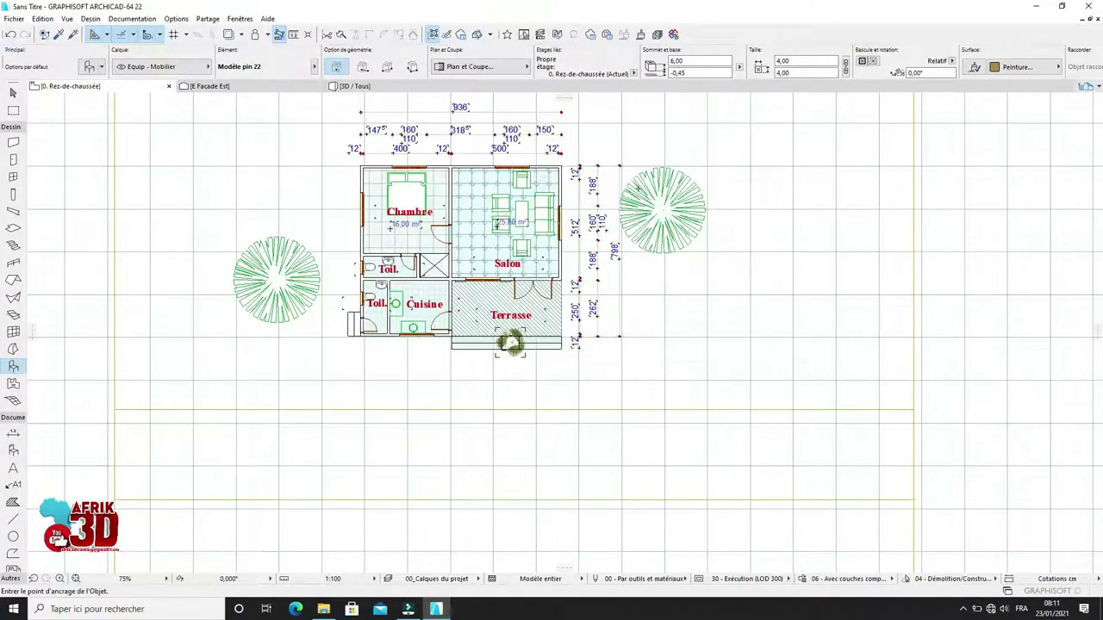
pyautogui.press('F3')
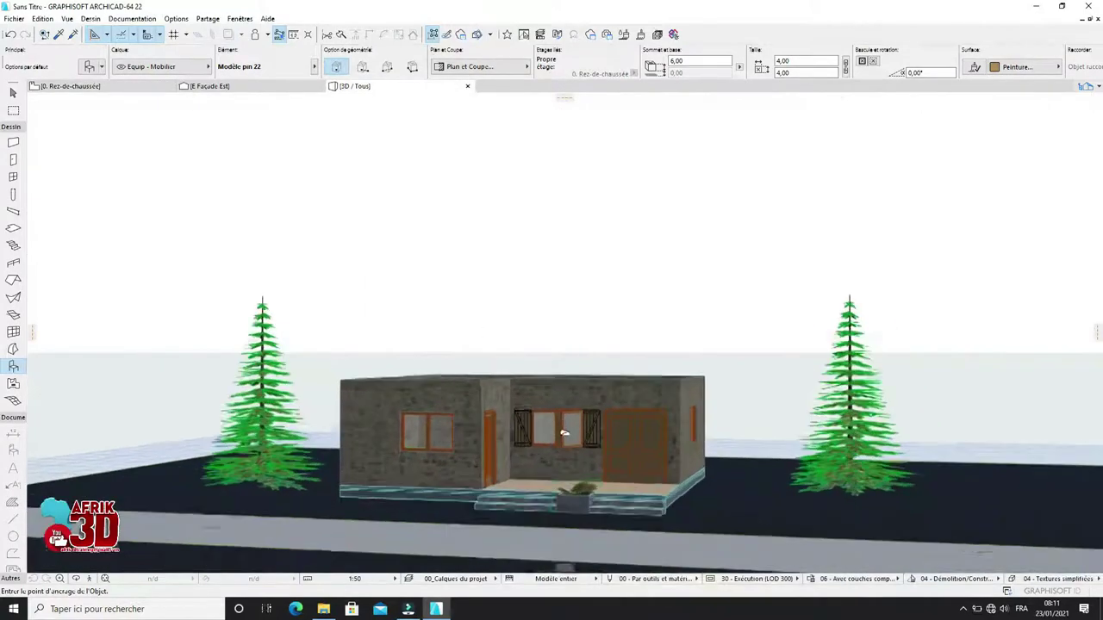
pyautogui.rightClick(422, 175)
pyautogui.click(490, 373)
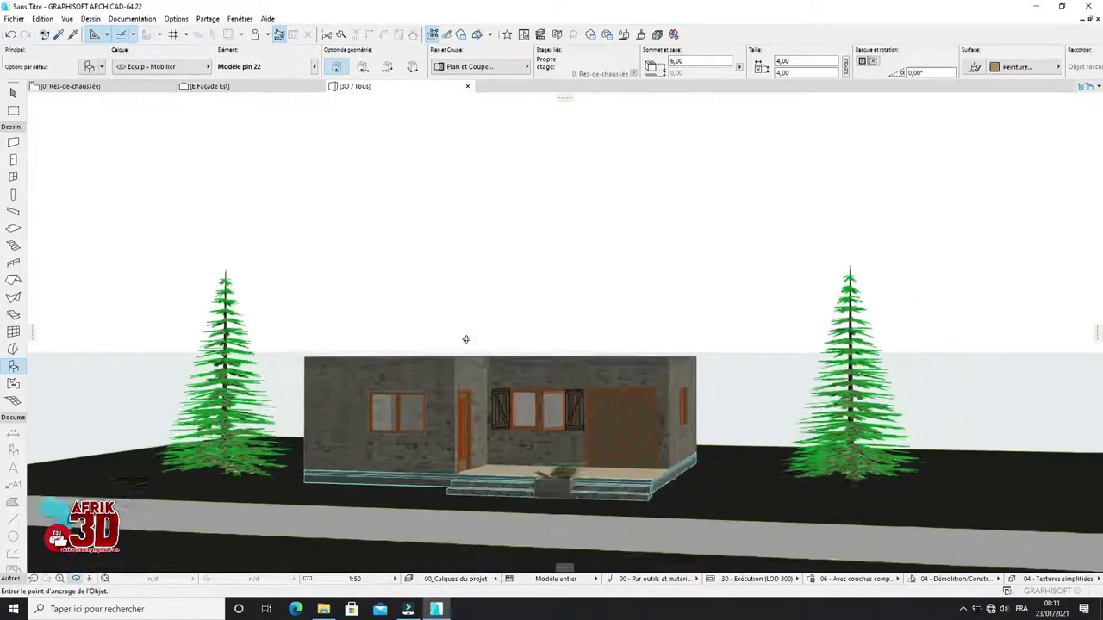
pyautogui.keyDown('shift'); pyautogui.moveTo(609, 449); pyautogui.dragTo(573, 446, button='middle'); pyautogui.keyUp('shift')
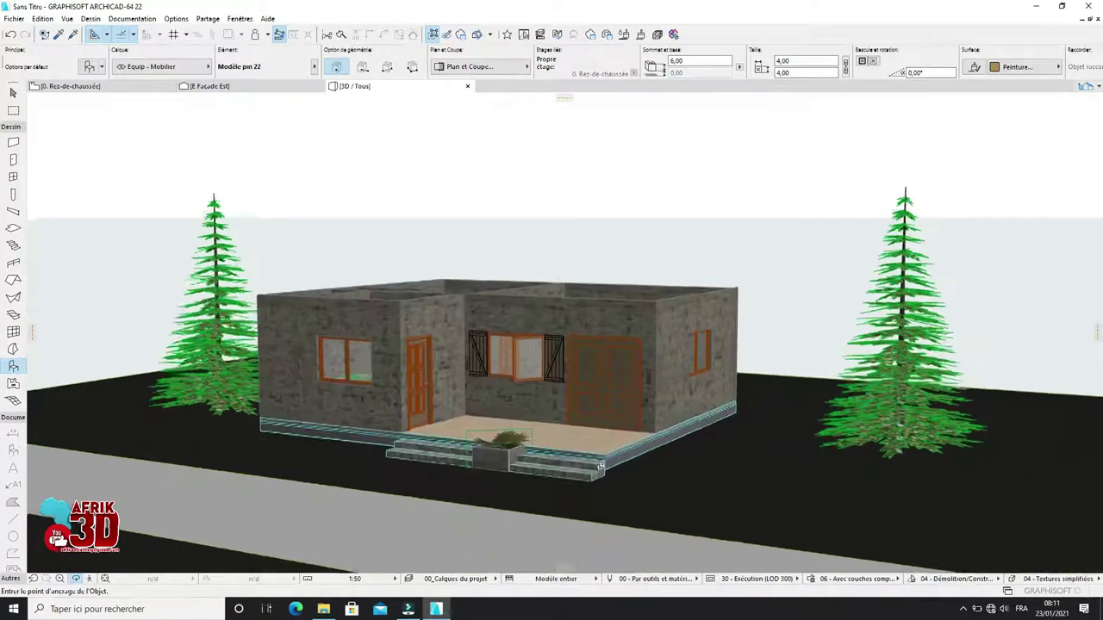
pyautogui.scroll(3, 573, 445)
pyautogui.scroll(3, 573, 445)
# Step: Move the pine outside the Salon toward the room's outer rear corner in plan and check its position in 3D
pyautogui.press('F2')
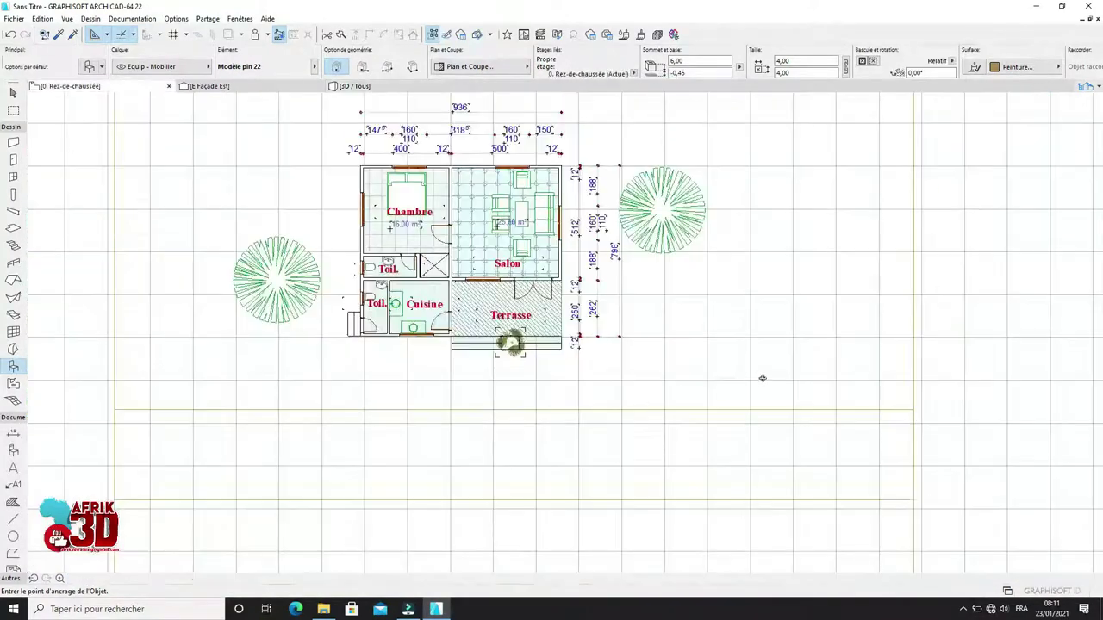
pyautogui.click(660, 184)
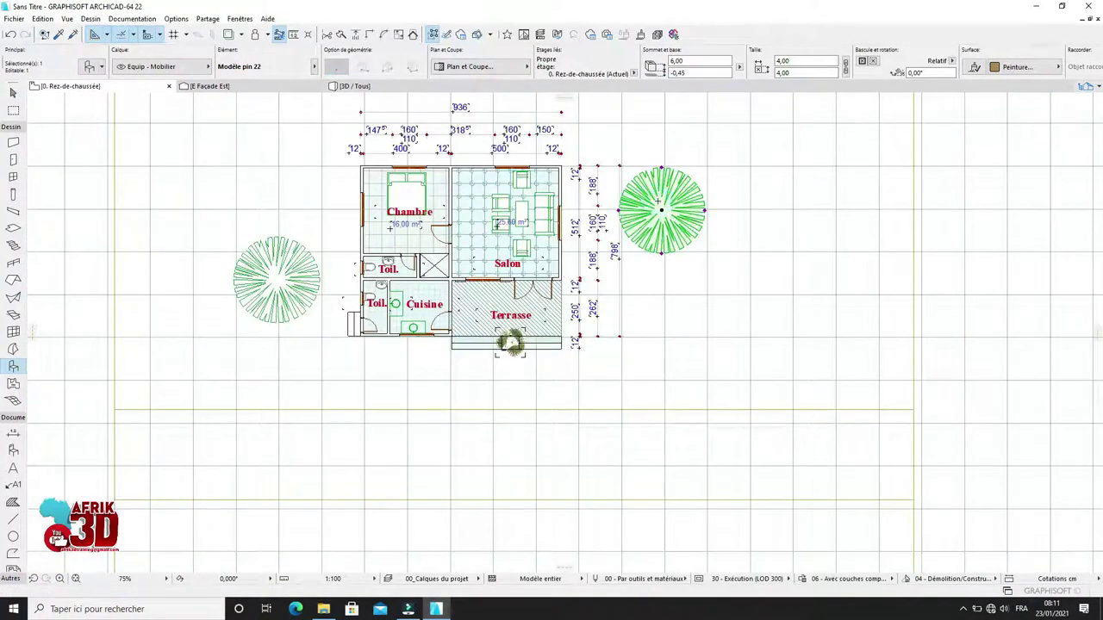
pyautogui.moveTo(659, 203); pyautogui.dragTo(619, 148)
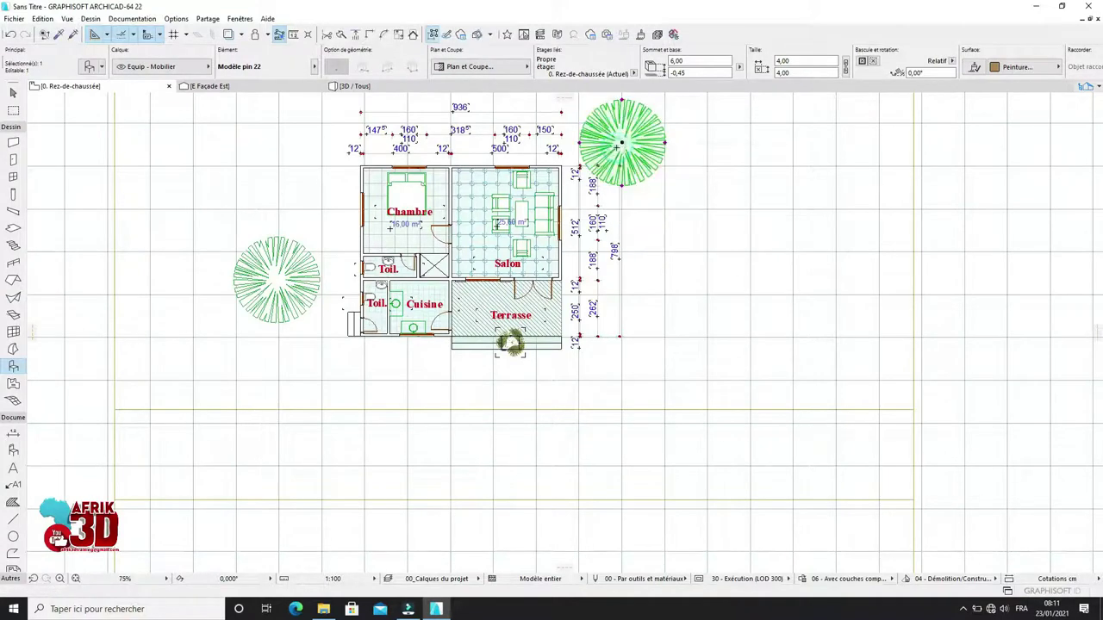
pyautogui.press('F3')
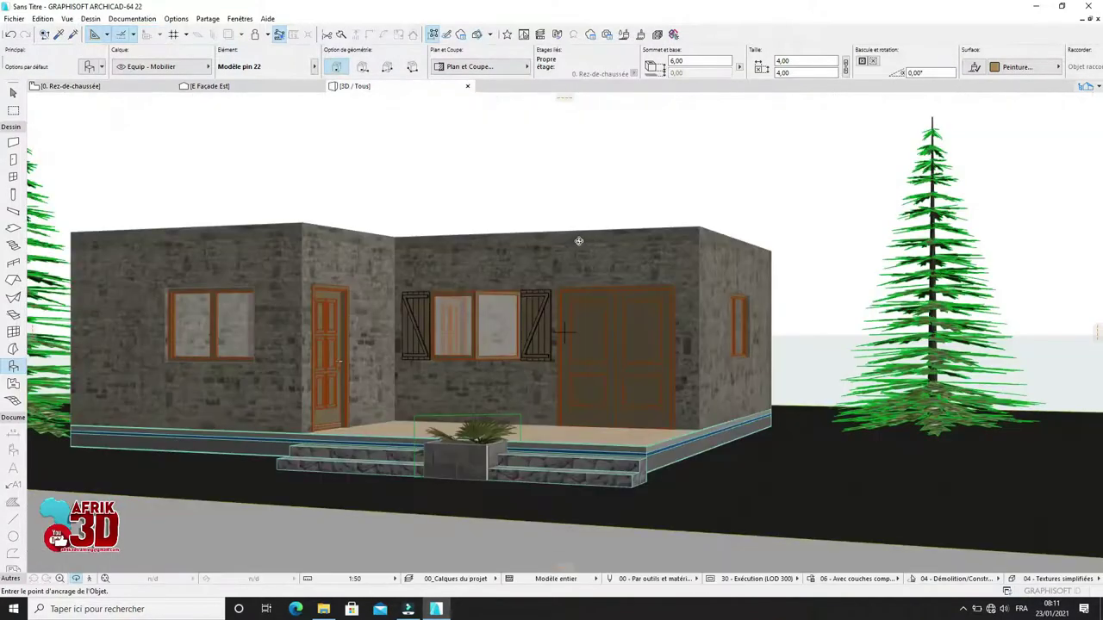
pyautogui.scroll(-3, 548, 314)
pyautogui.keyDown('shift'); pyautogui.moveTo(550, 323); pyautogui.dragTo(548, 350, button='middle'); pyautogui.keyUp('shift')
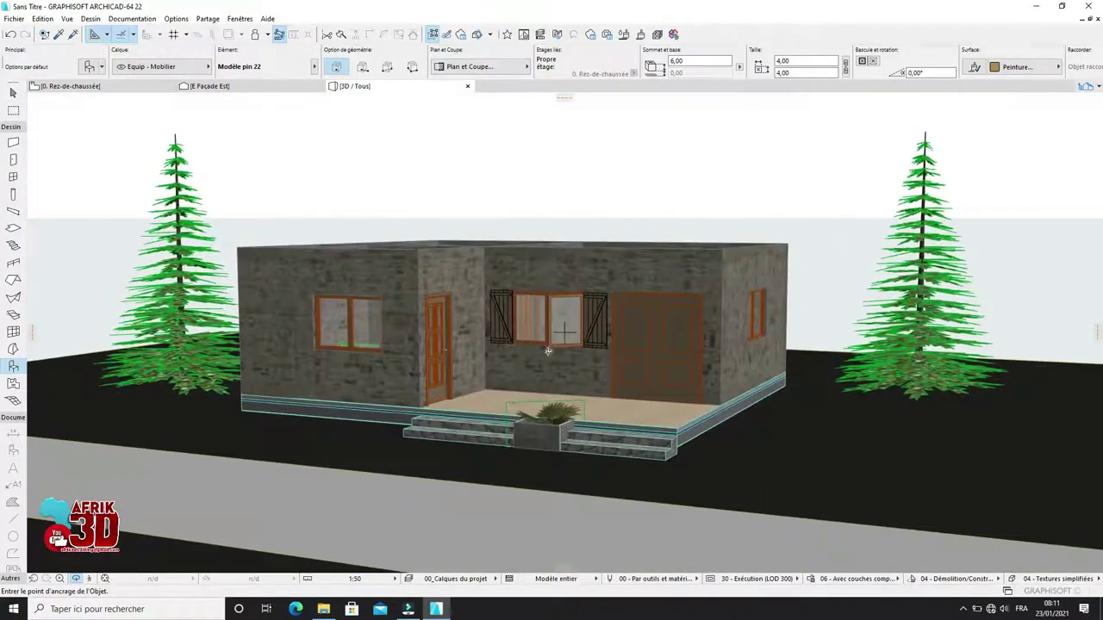
pyautogui.keyDown('shift'); pyautogui.moveTo(513, 406); pyautogui.dragTo(621, 465, button='middle'); pyautogui.keyUp('shift')
# Step: Return to the ground-floor plan and choose Table haute ronde 22 from Dispositions mobilier 22 as the default object
pyautogui.press('F2')
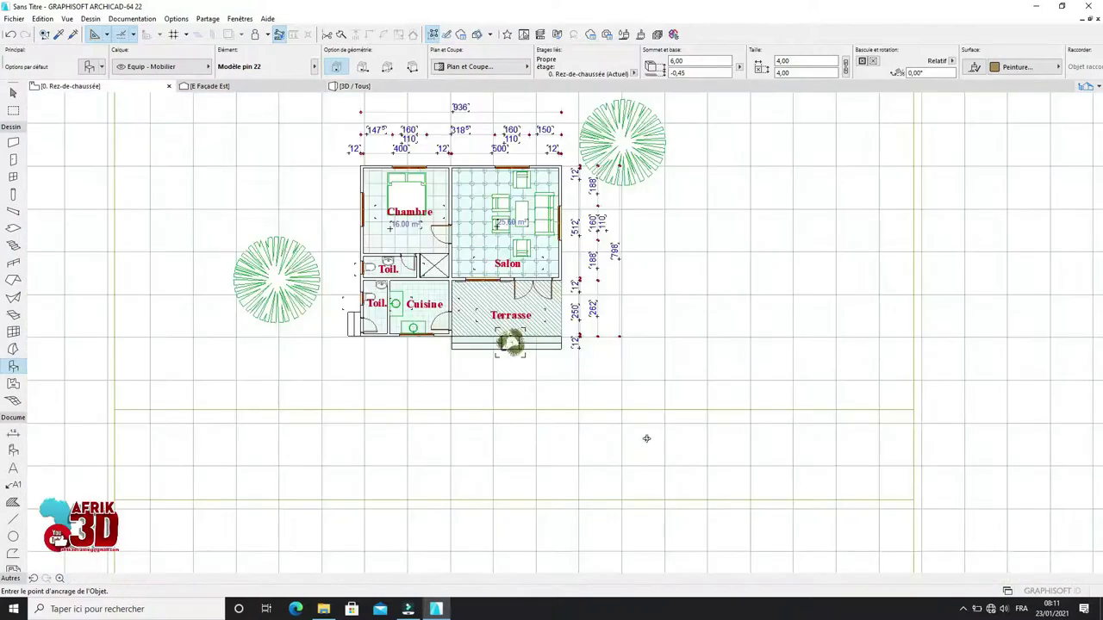
pyautogui.scroll(6, 603, 440)
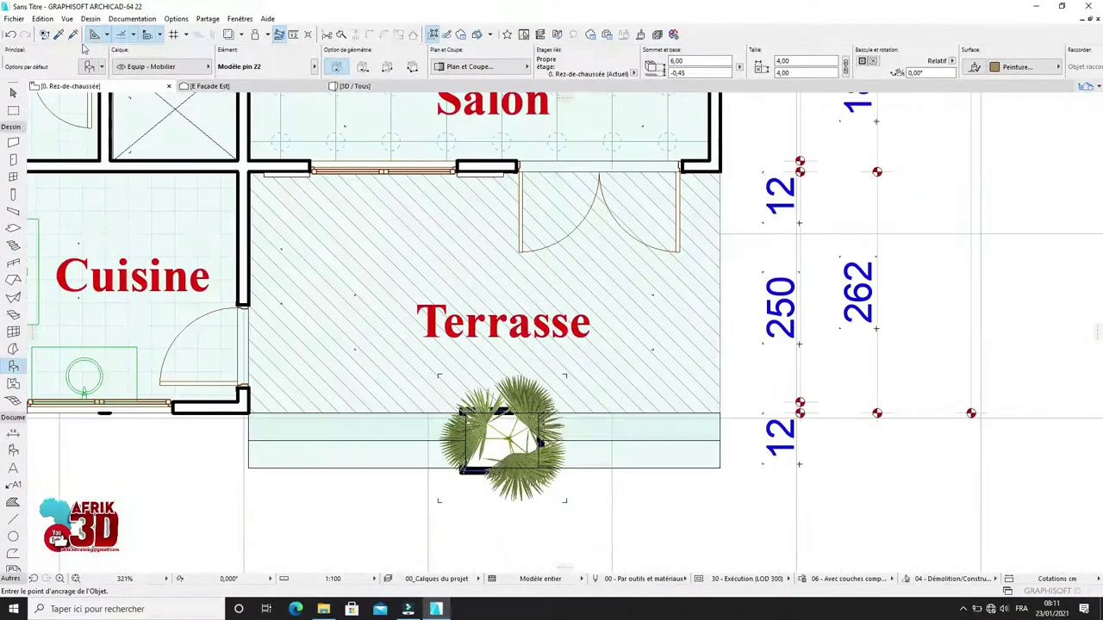
pyautogui.hotkey('ctrl', 't')
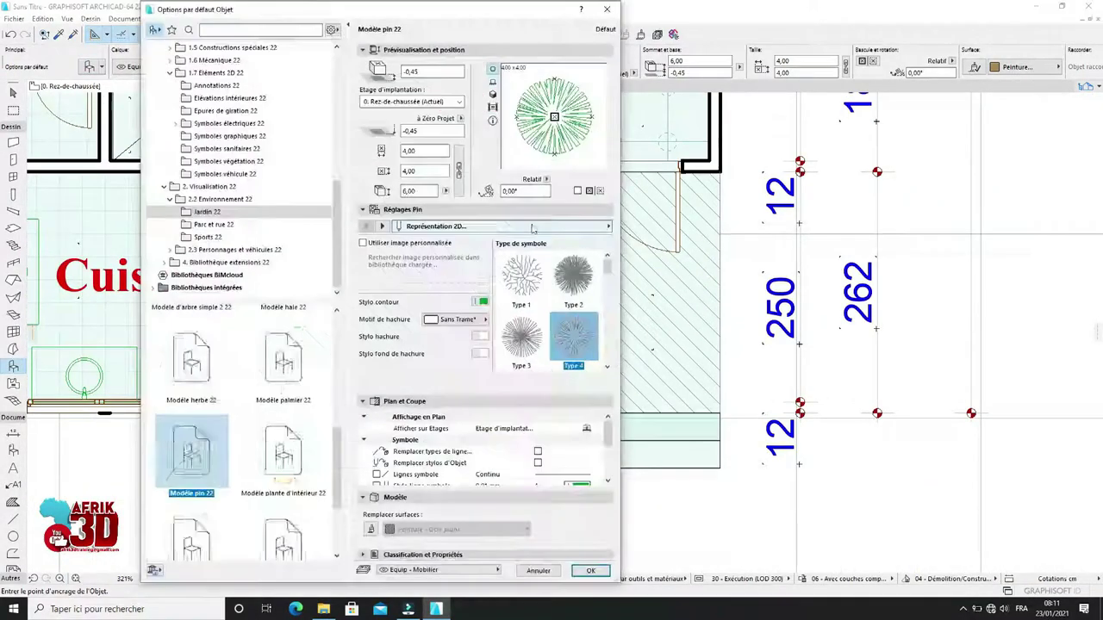
pyautogui.moveTo(336, 210); pyautogui.dragTo(326, 159)
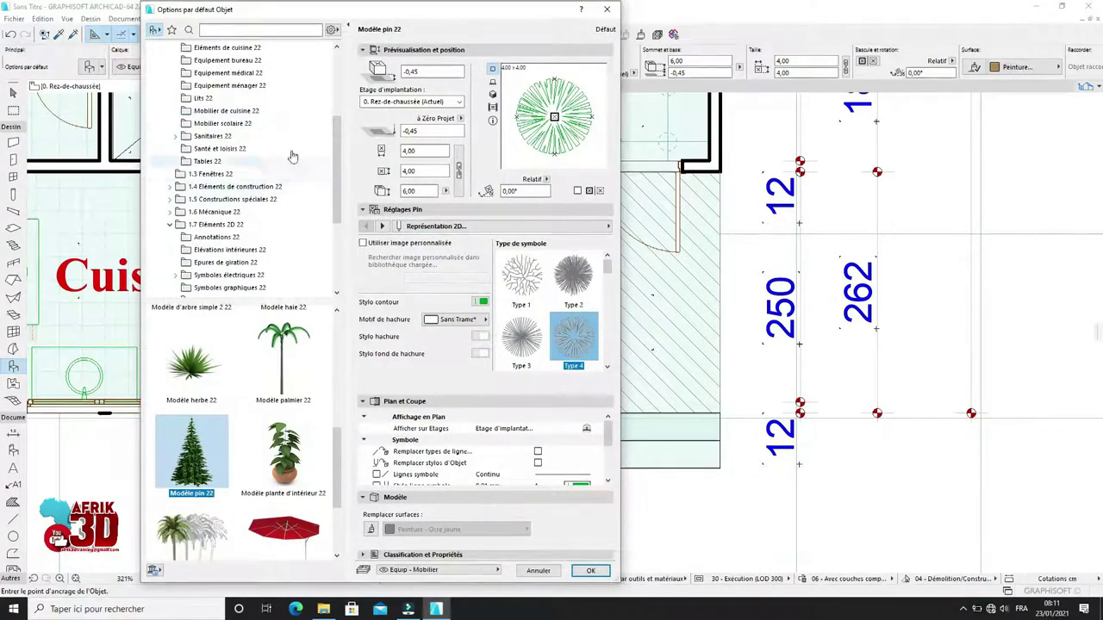
pyautogui.scroll(2, 291, 162)
pyautogui.click(254, 112)
pyautogui.scroll(-5, 310, 476)
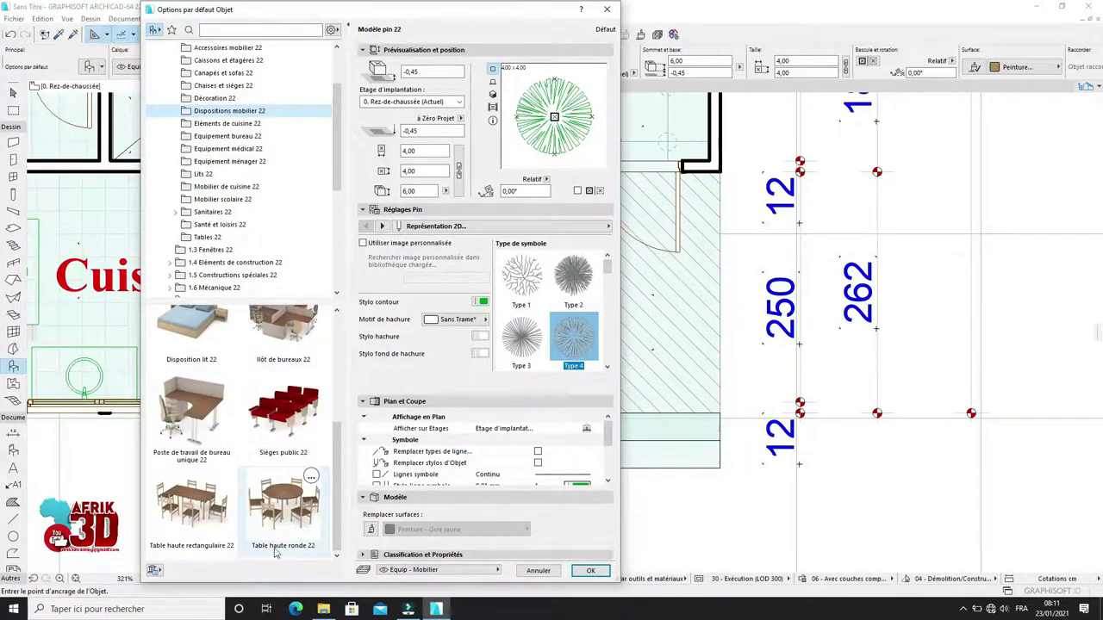
pyautogui.scroll(2, 289, 517)
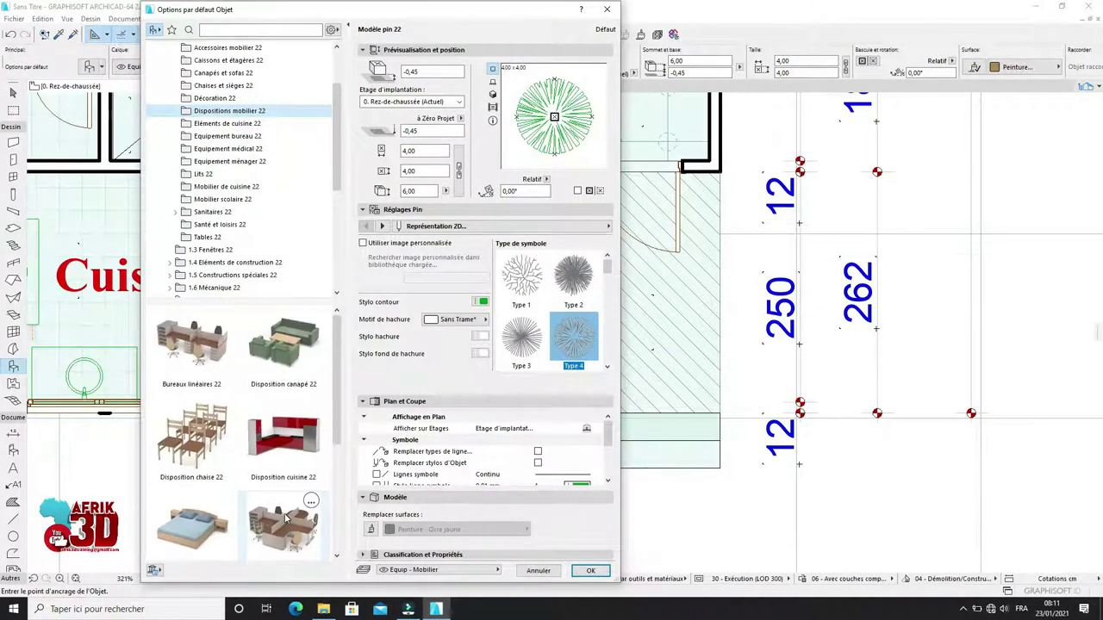
pyautogui.scroll(-2, 287, 517)
pyautogui.click(283, 509)
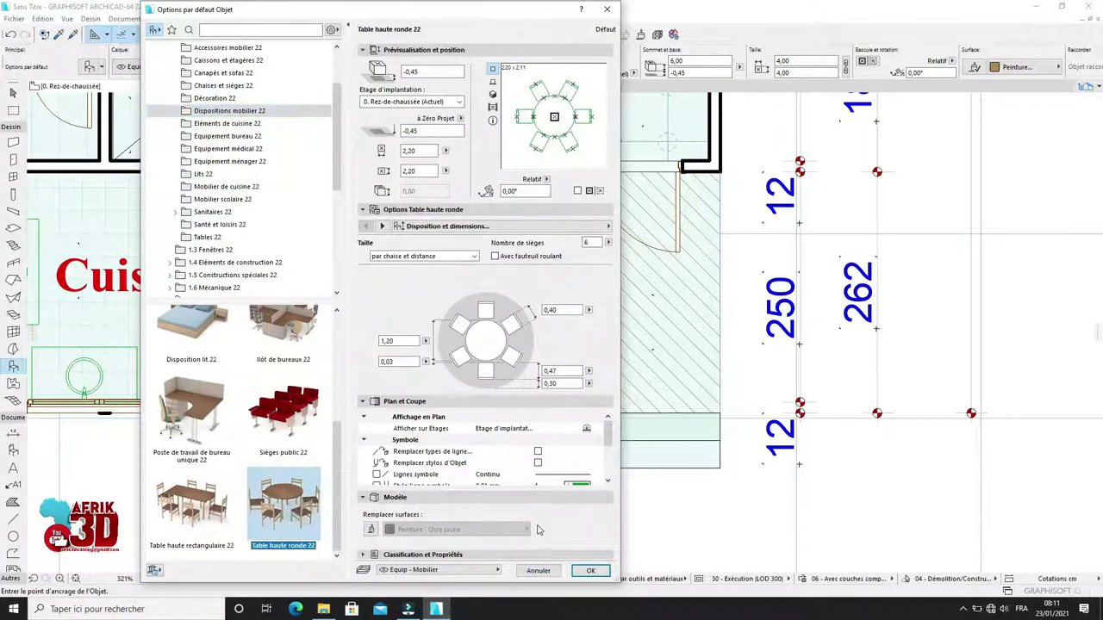
pyautogui.click(591, 571)
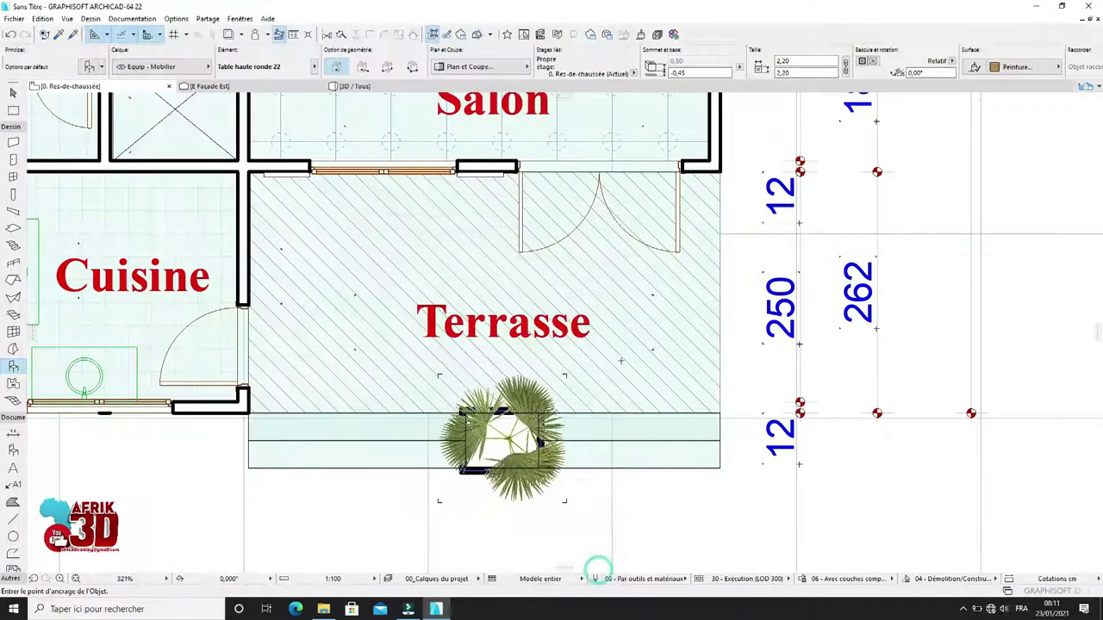
# Step: Place the round table with six chairs on the Terrasse near the Cuisine door and inspect it in 3D
pyautogui.click(368, 273)
pyautogui.keyDown('shift'); pyautogui.click(412, 293); pyautogui.keyUp('shift')
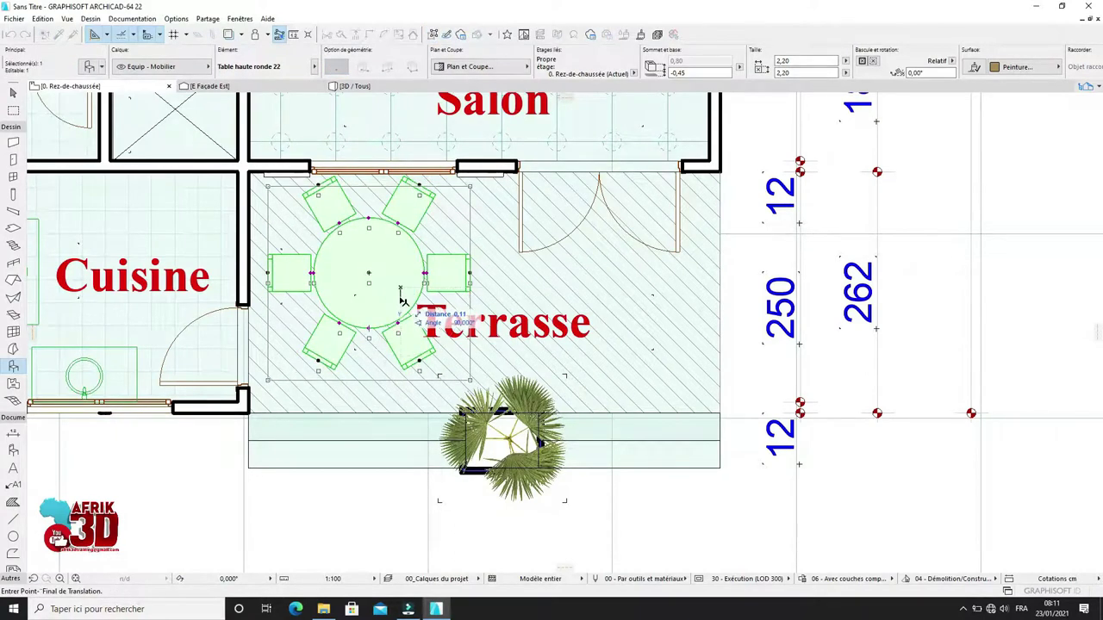
pyautogui.press('Escape')
pyautogui.press('F3')
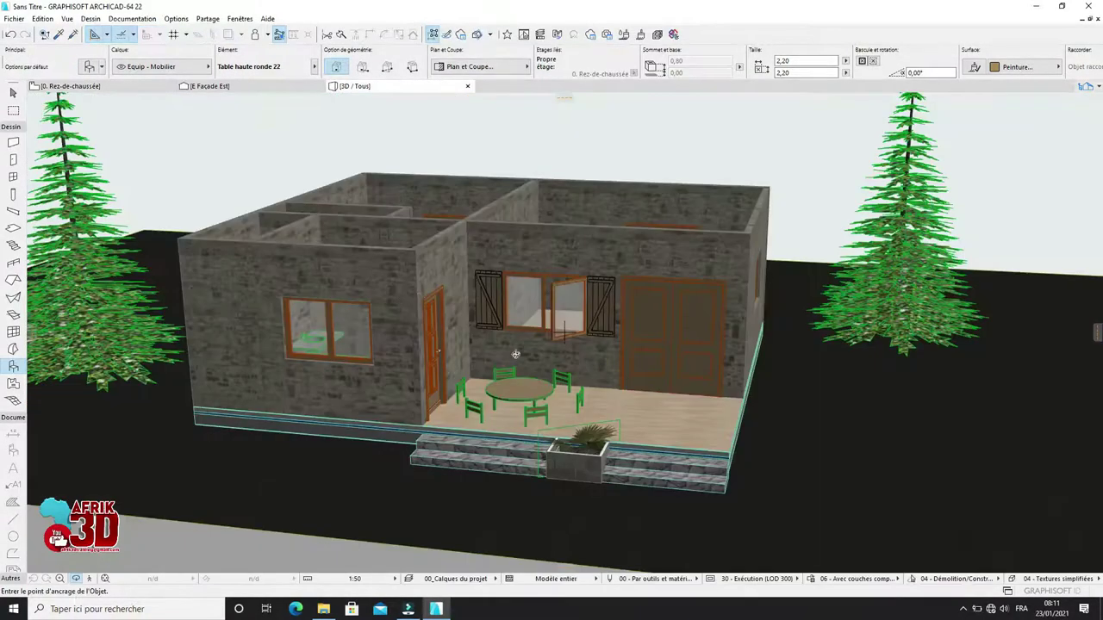
pyautogui.scroll(3, 526, 415)
pyautogui.scroll(1, 526, 416)
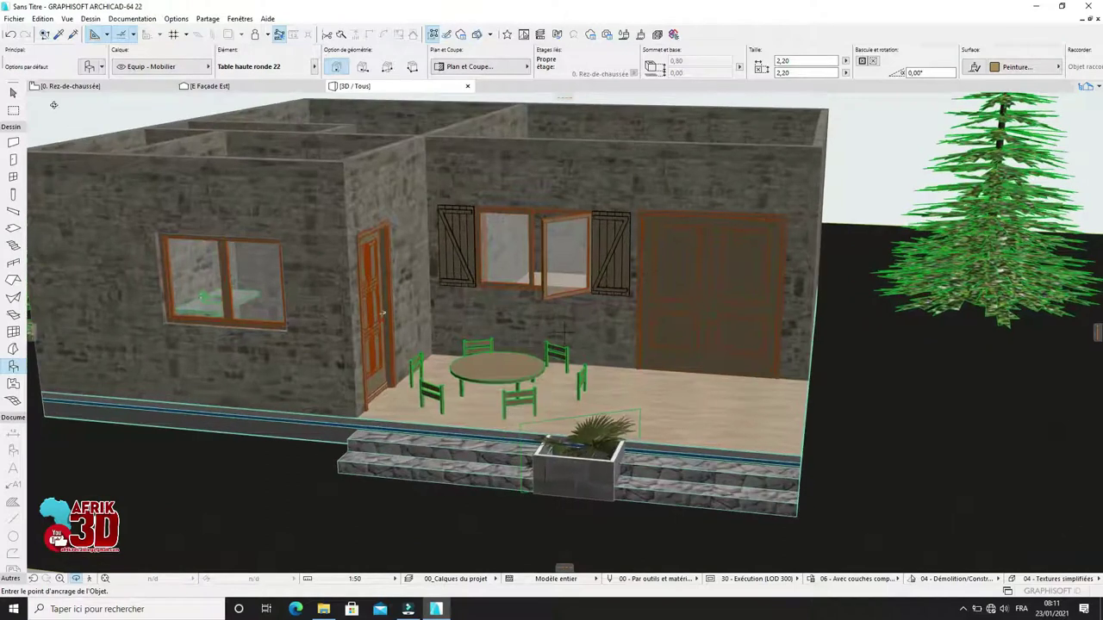
# Step: Select the round table in the 3D view and set its base elevation to 0
pyautogui.click(13, 93)
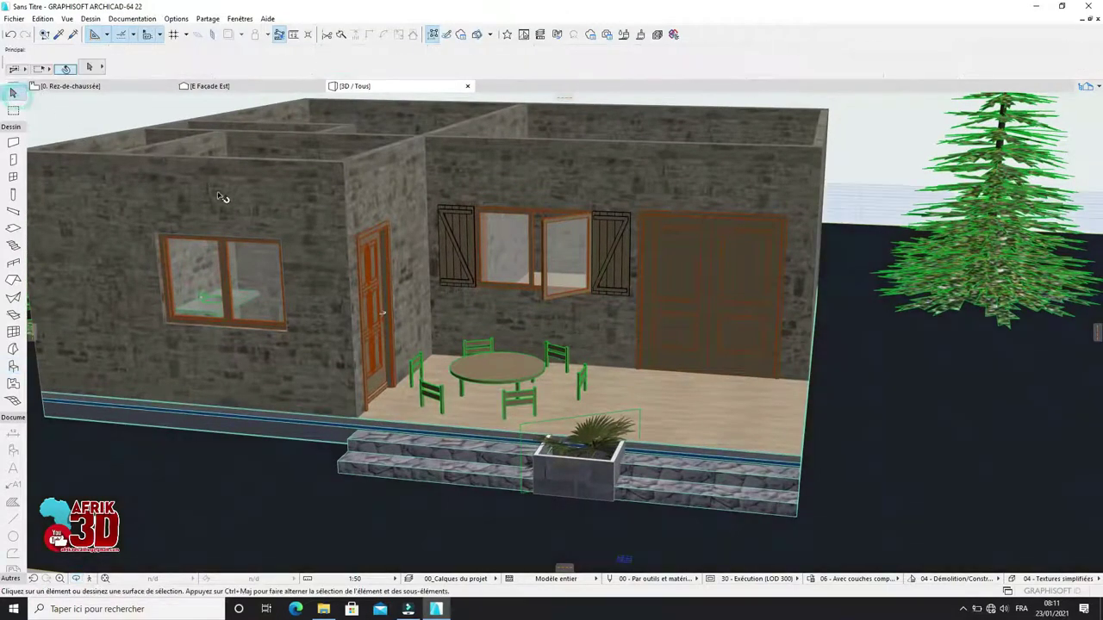
pyautogui.click(477, 377)
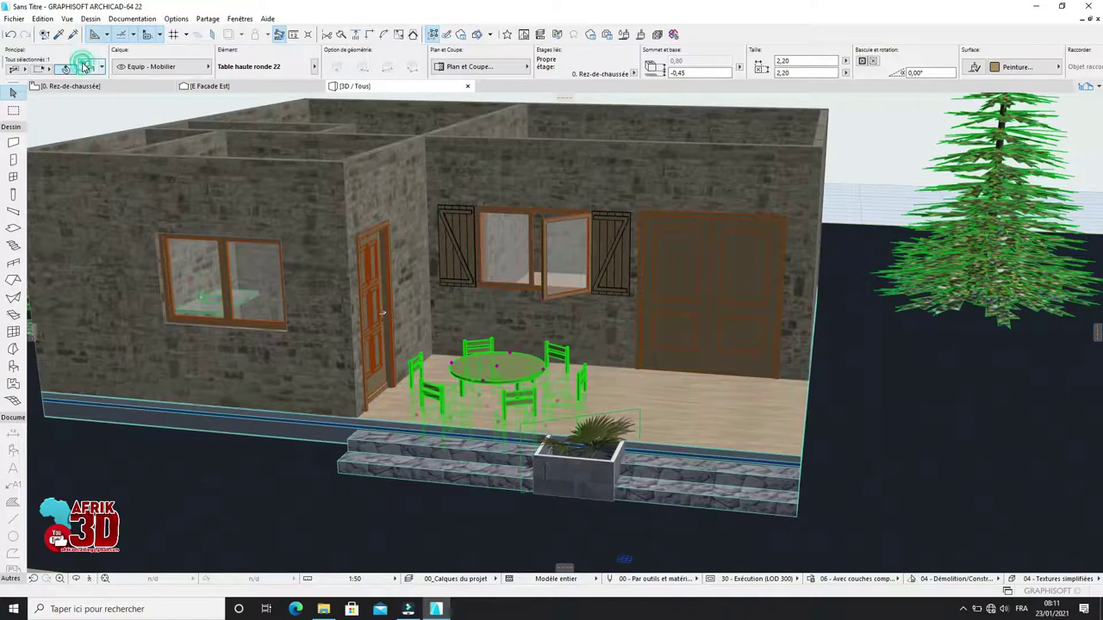
pyautogui.click(83, 67)
pyautogui.click(433, 74)
pyautogui.write('0')
pyautogui.press('Return')
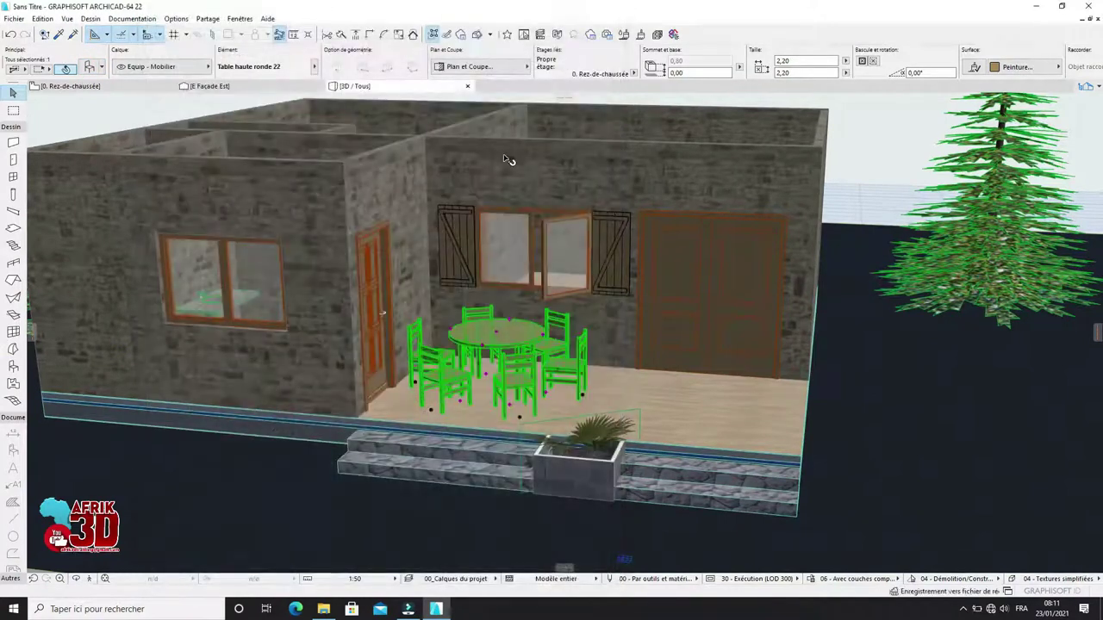
# Step: Deselect the round table and orbit the 3D view to examine the furnished terrace and the house from several angles
pyautogui.click(885, 127)
pyautogui.rightClick(849, 150)
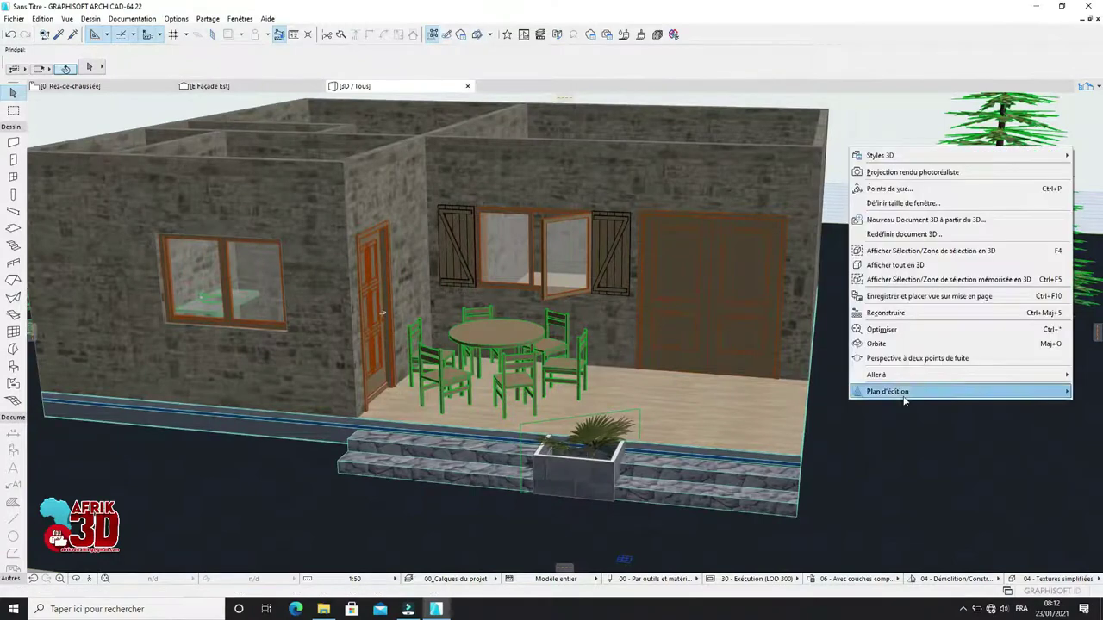
pyautogui.click(879, 346)
pyautogui.moveTo(883, 361); pyautogui.dragTo(437, 298)
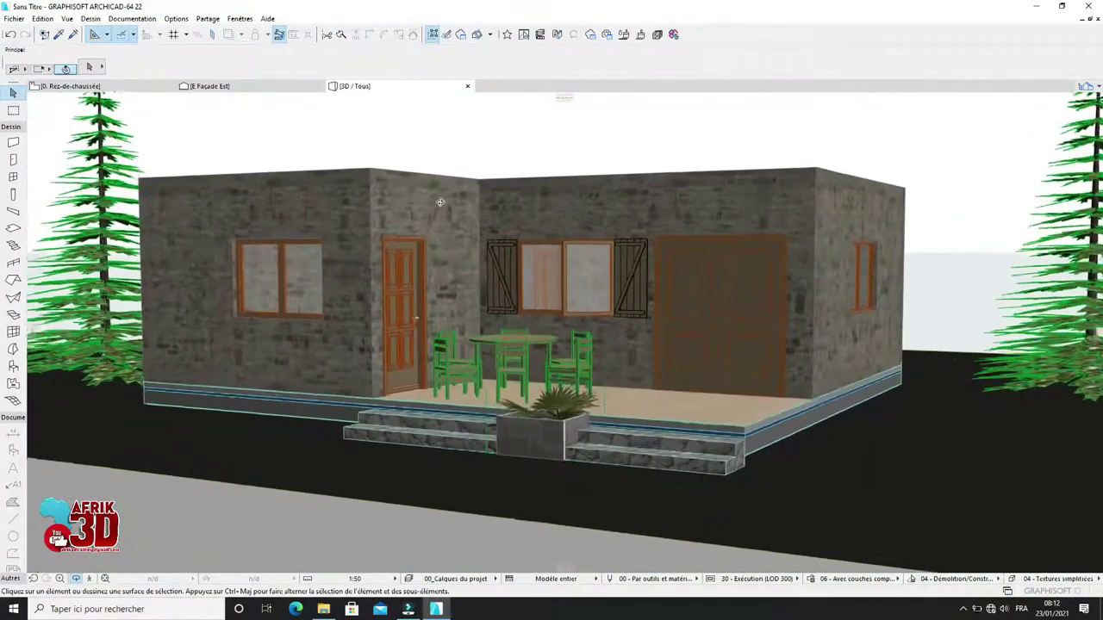
pyautogui.scroll(2, 553, 285)
pyautogui.scroll(-3, 714, 348)
pyautogui.moveTo(715, 348); pyautogui.dragTo(606, 408)
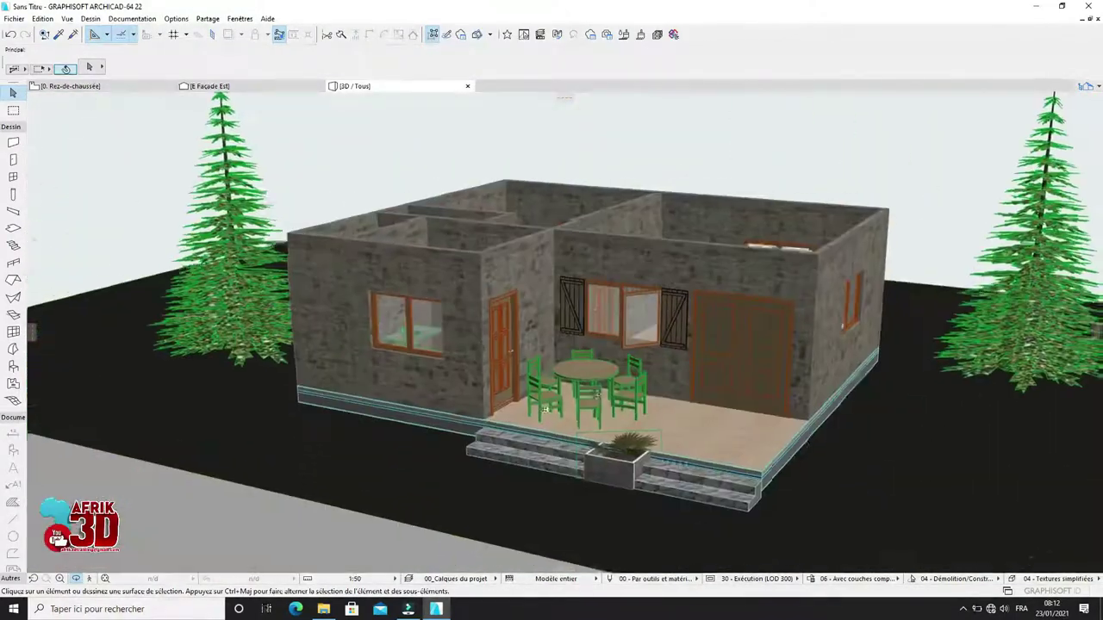
pyautogui.scroll(2, 606, 408)
# Step: Return to the ground-floor plan and browse the Parc et rue 22 library folder in the default object settings
pyautogui.press('F2')
pyautogui.scroll(-10, 660, 345)
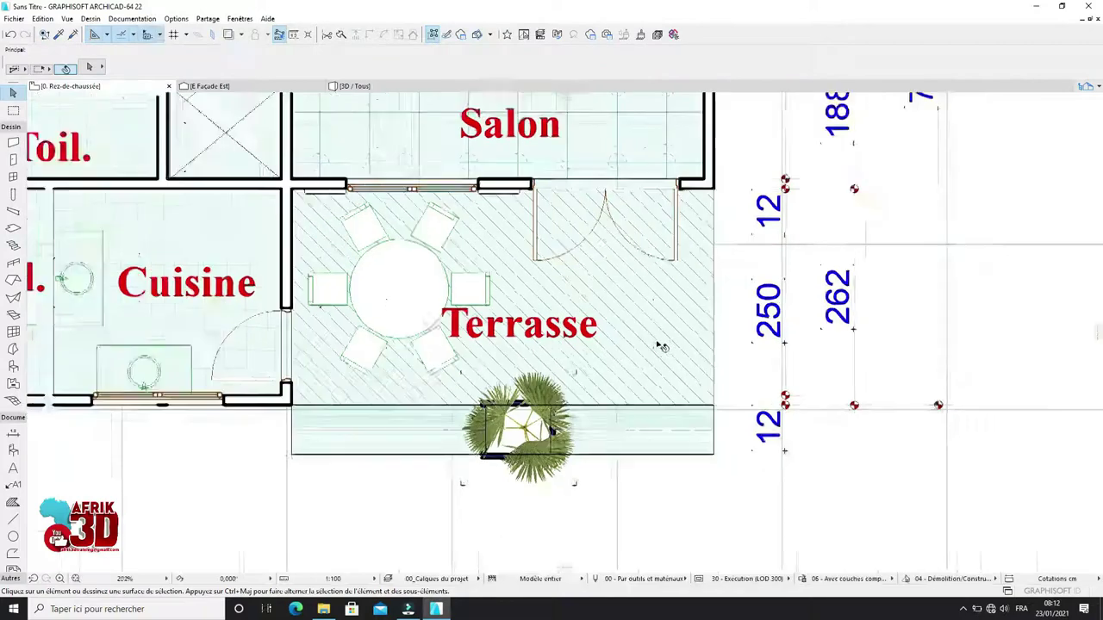
pyautogui.scroll(2, 652, 411)
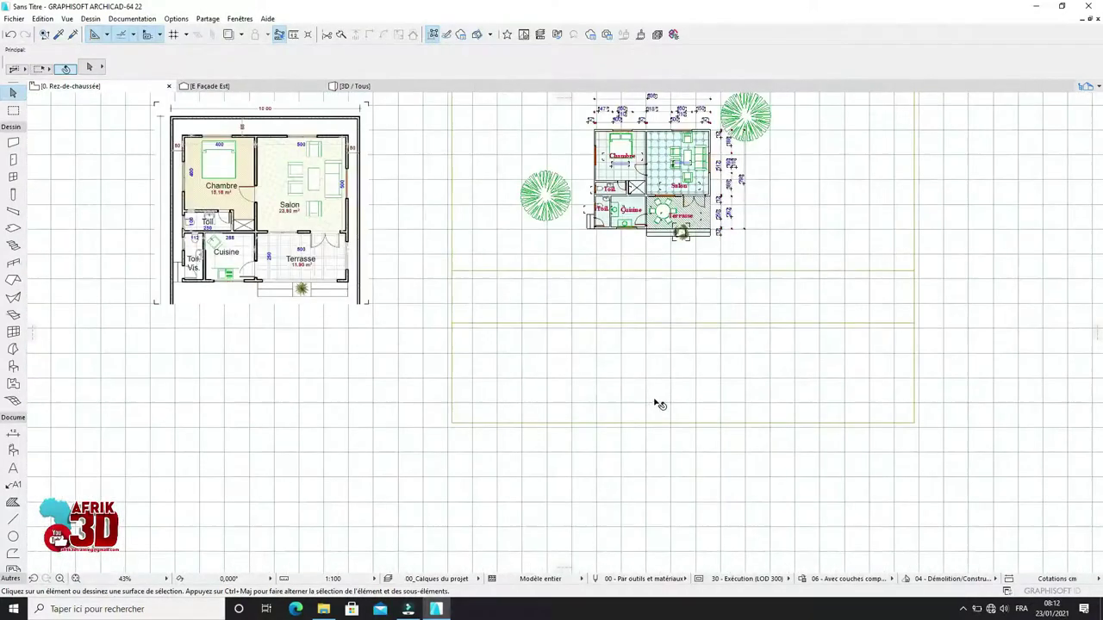
pyautogui.scroll(3, 696, 305)
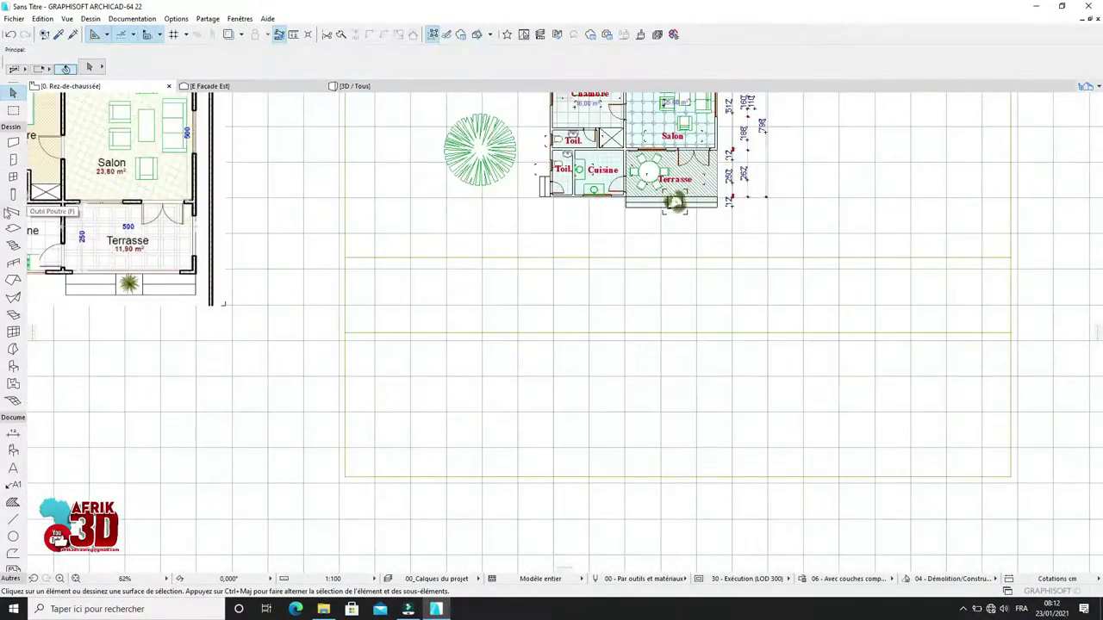
pyautogui.scroll(3, 705, 193)
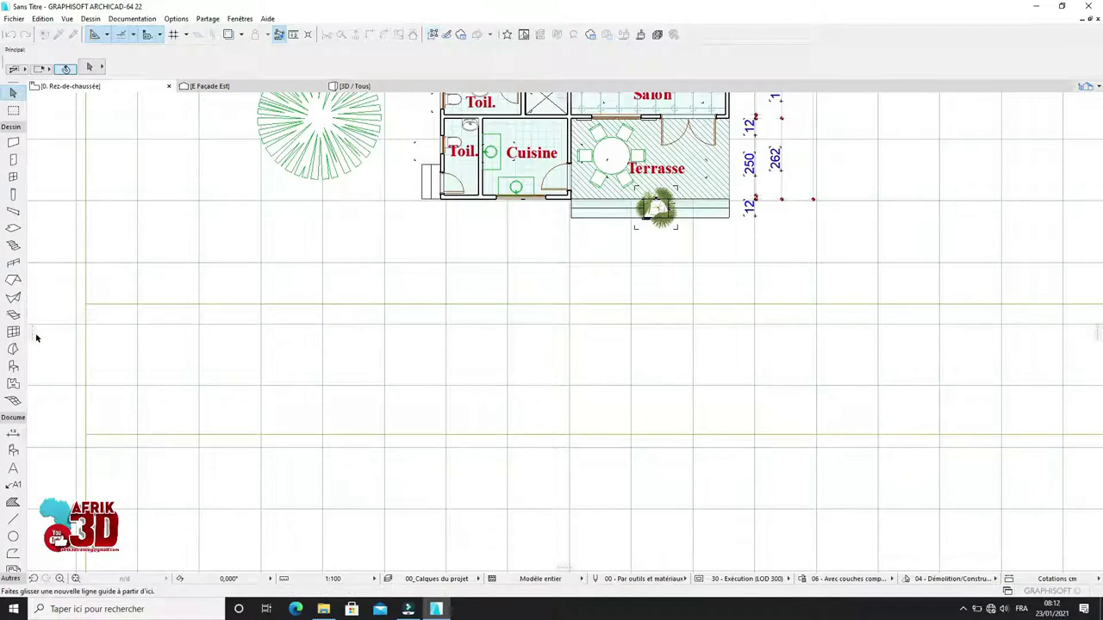
pyautogui.doubleClick(13, 366)
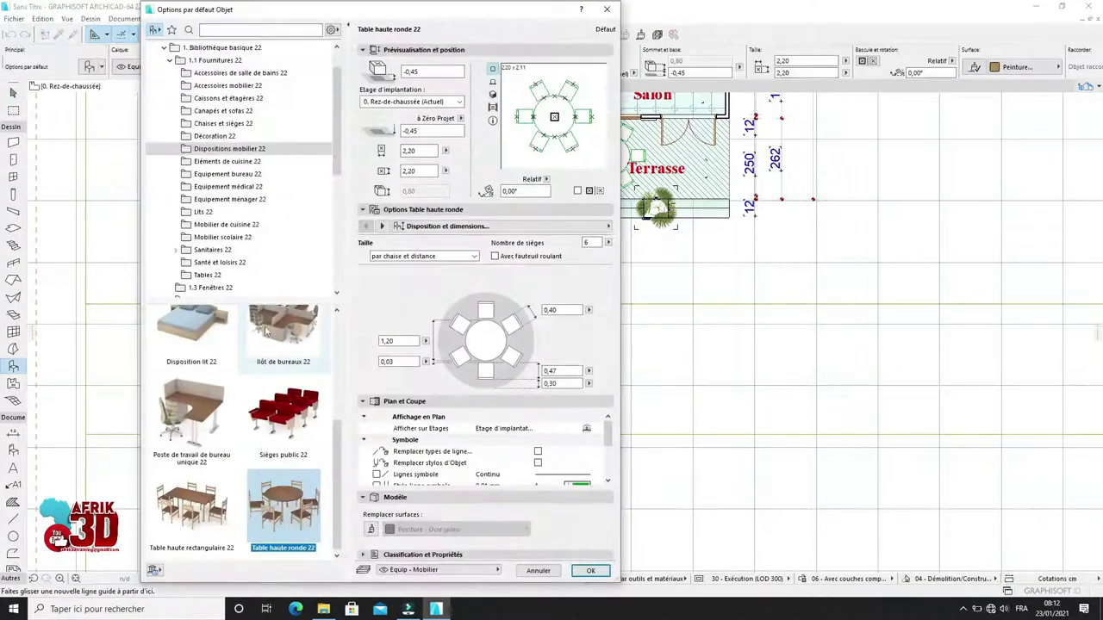
pyautogui.scroll(-6, 276, 256)
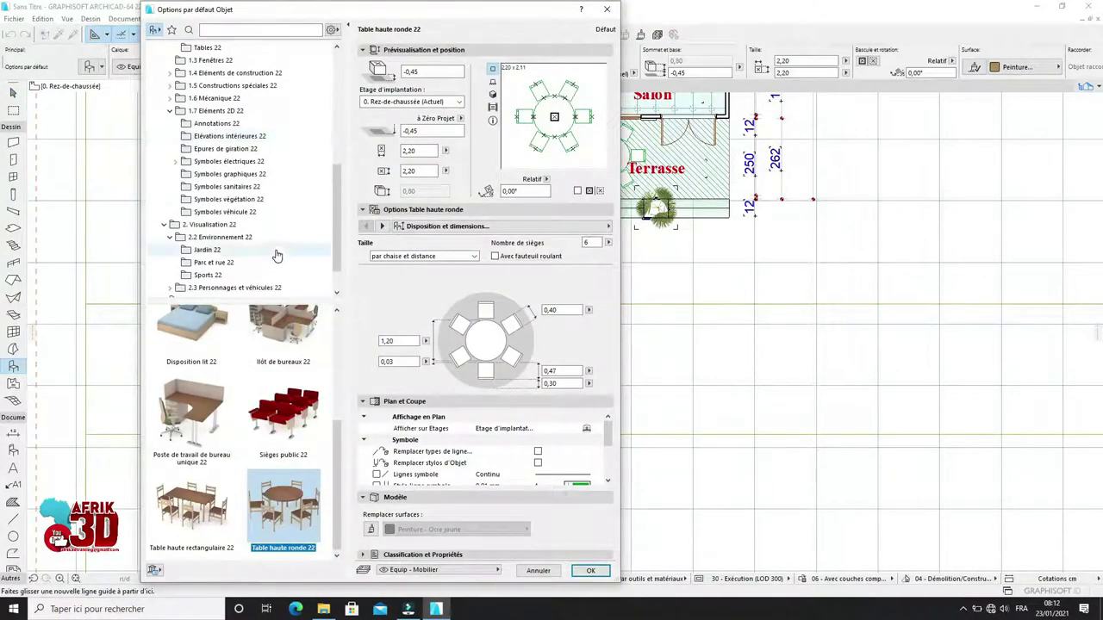
pyautogui.scroll(-1, 260, 233)
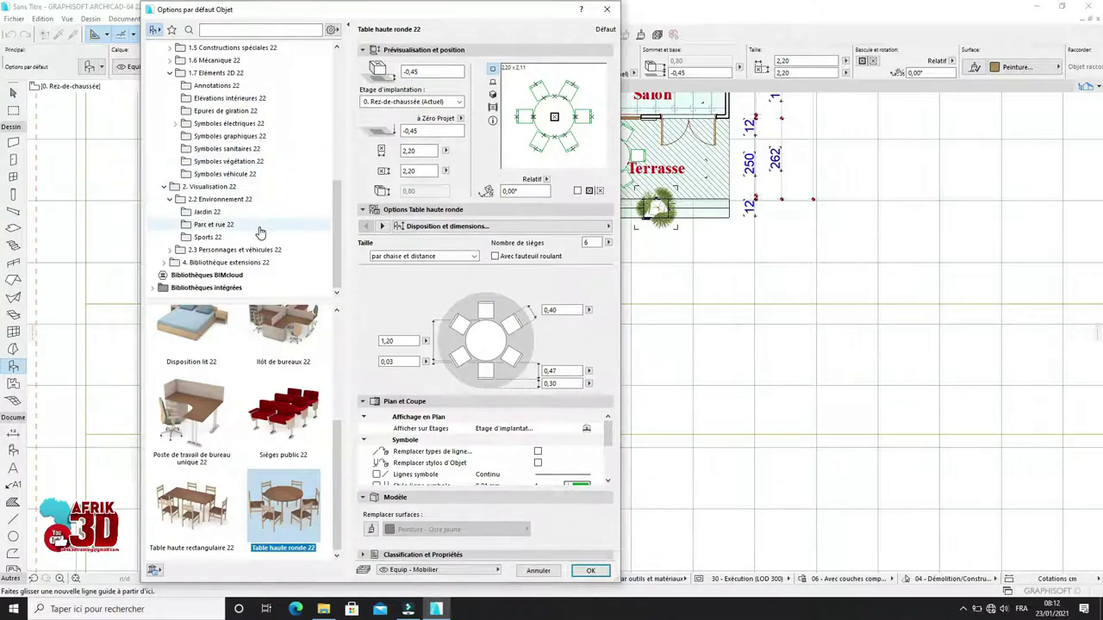
pyautogui.click(215, 224)
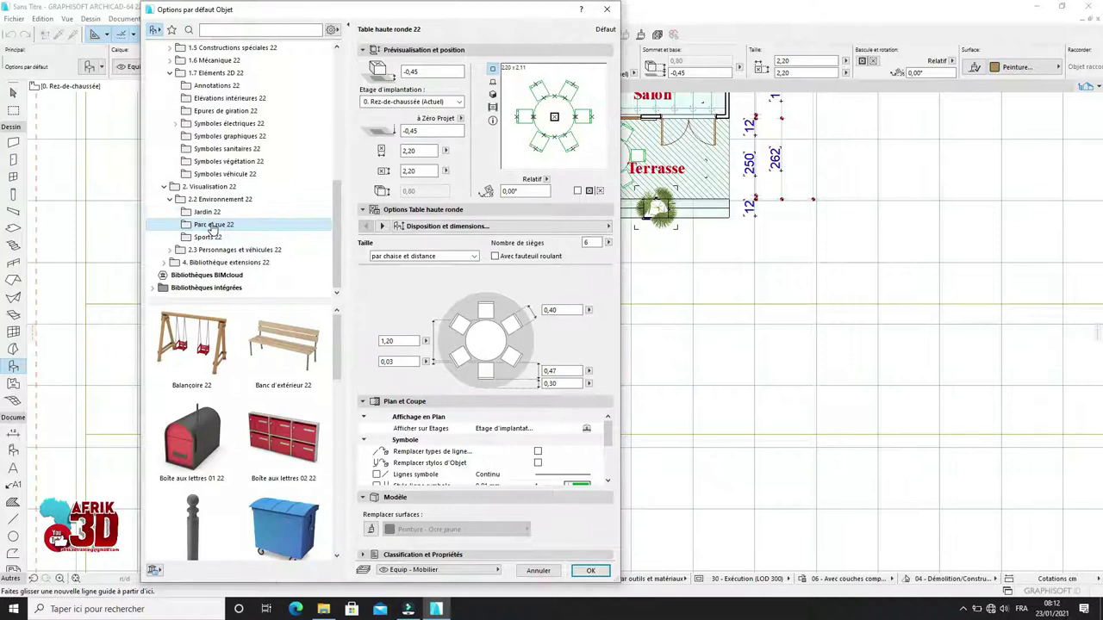
# Step: Choose the Berline 02 22 car from the Véhicules 22 library folder as the default object
pyautogui.click(166, 200)
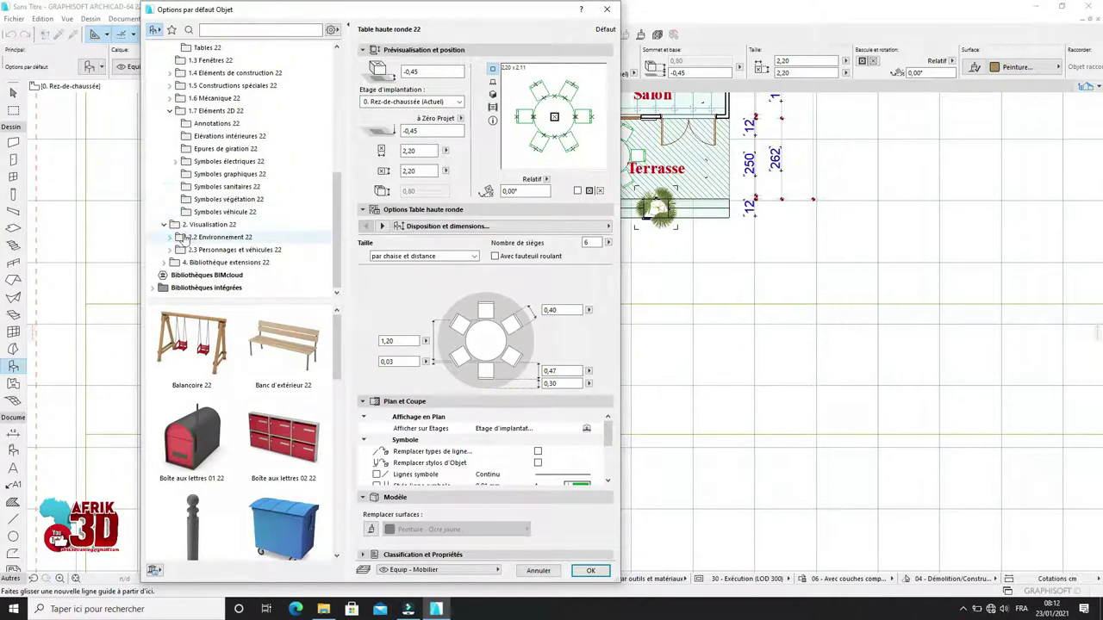
pyautogui.click(164, 224)
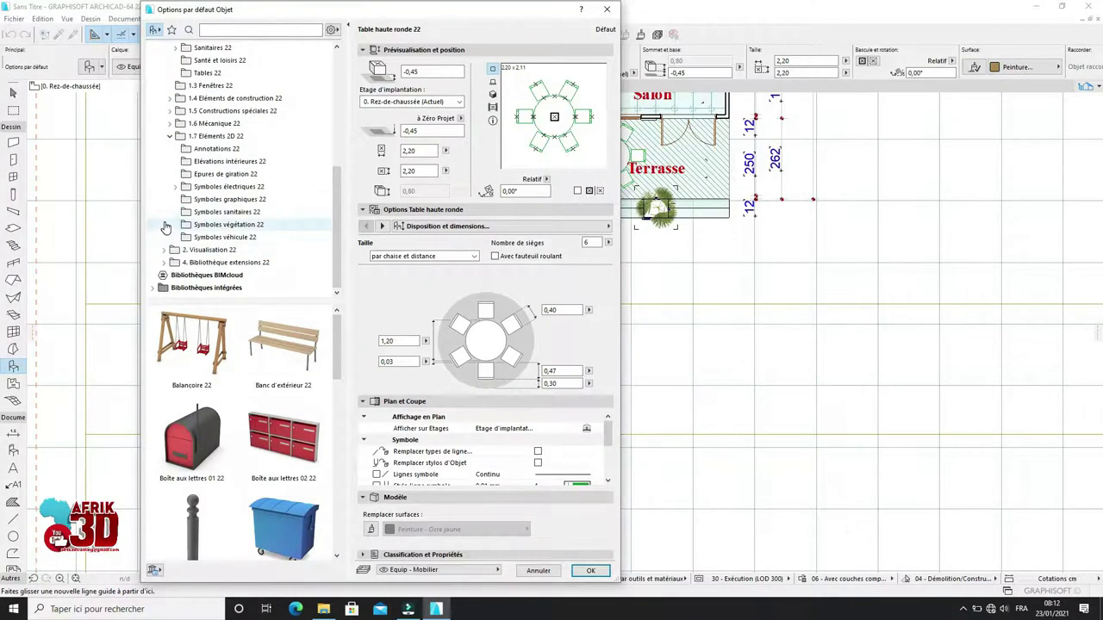
pyautogui.click(164, 249)
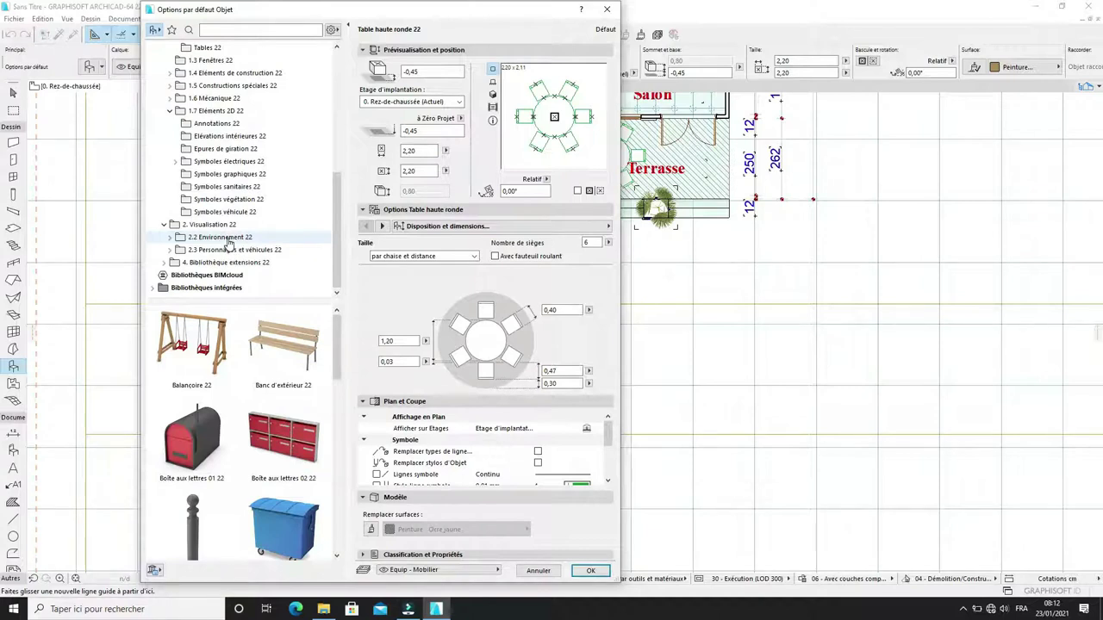
pyautogui.click(169, 238)
pyautogui.click(169, 239)
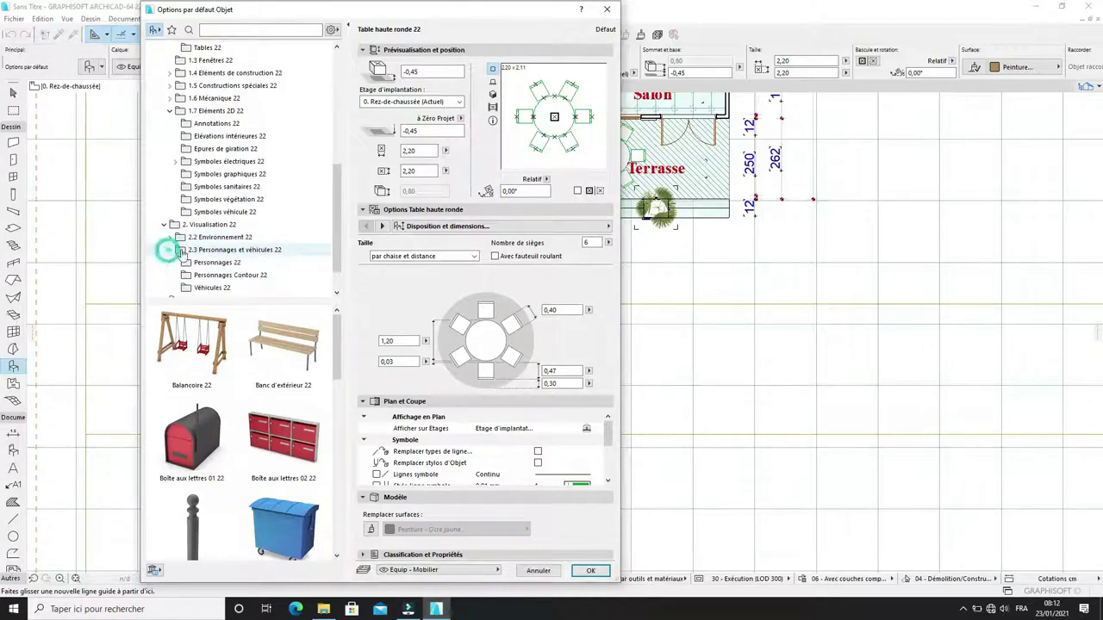
pyautogui.click(212, 288)
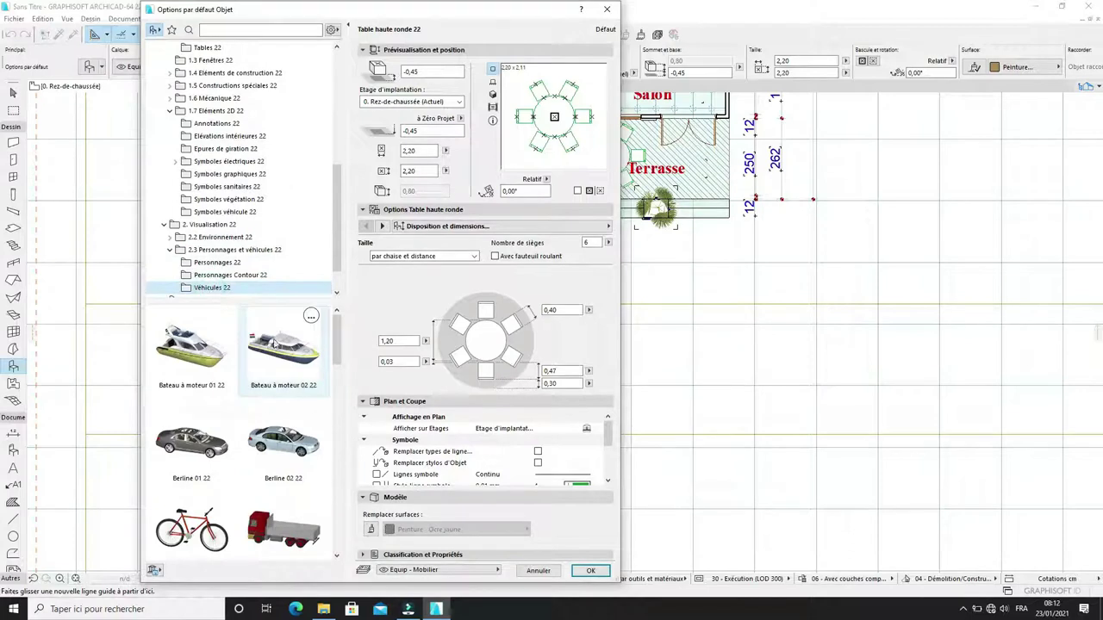
pyautogui.scroll(-2, 202, 388)
pyautogui.scroll(-1, 259, 405)
pyautogui.scroll(2, 287, 422)
pyautogui.click(287, 422)
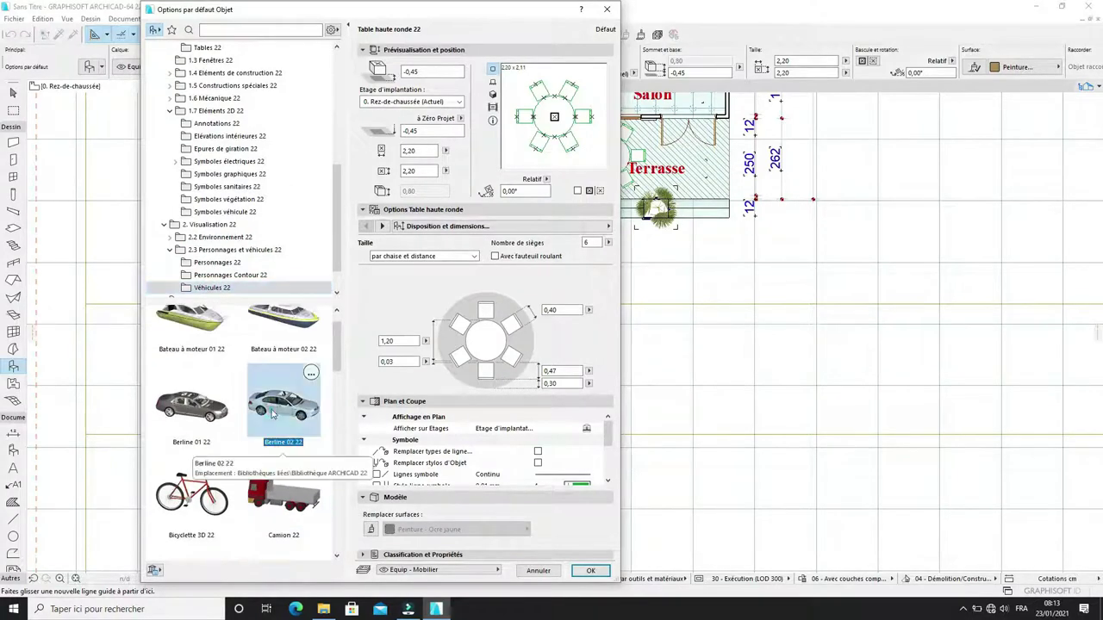
pyautogui.click(592, 571)
# Step: Place the car on the road in front of the terrace steps and inspect it in 3D
pyautogui.scroll(-2, 595, 305)
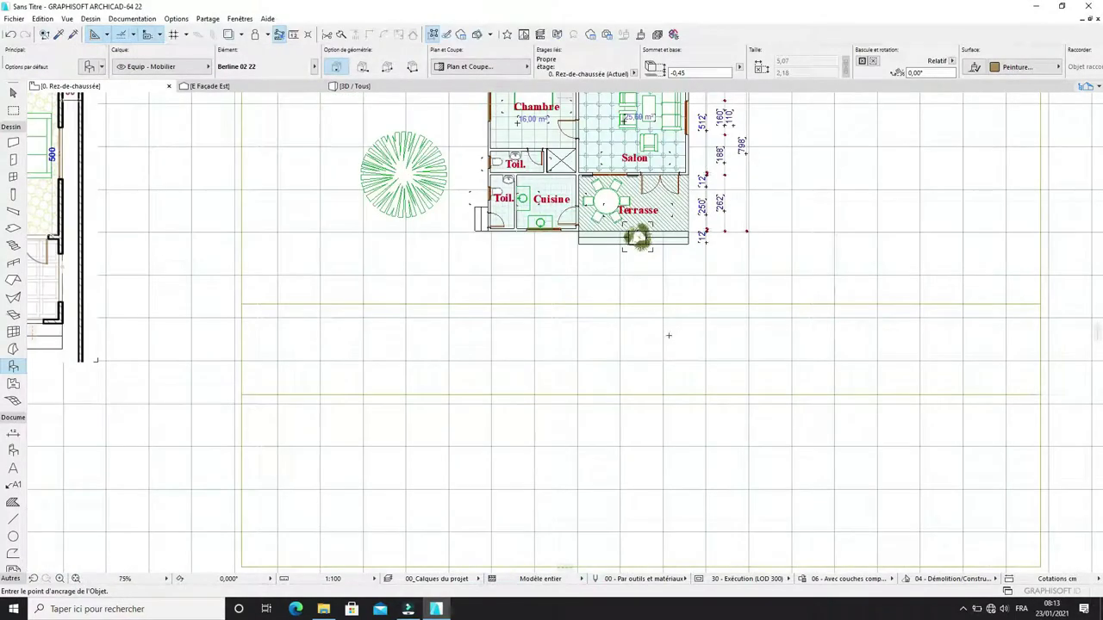
pyautogui.click(627, 332)
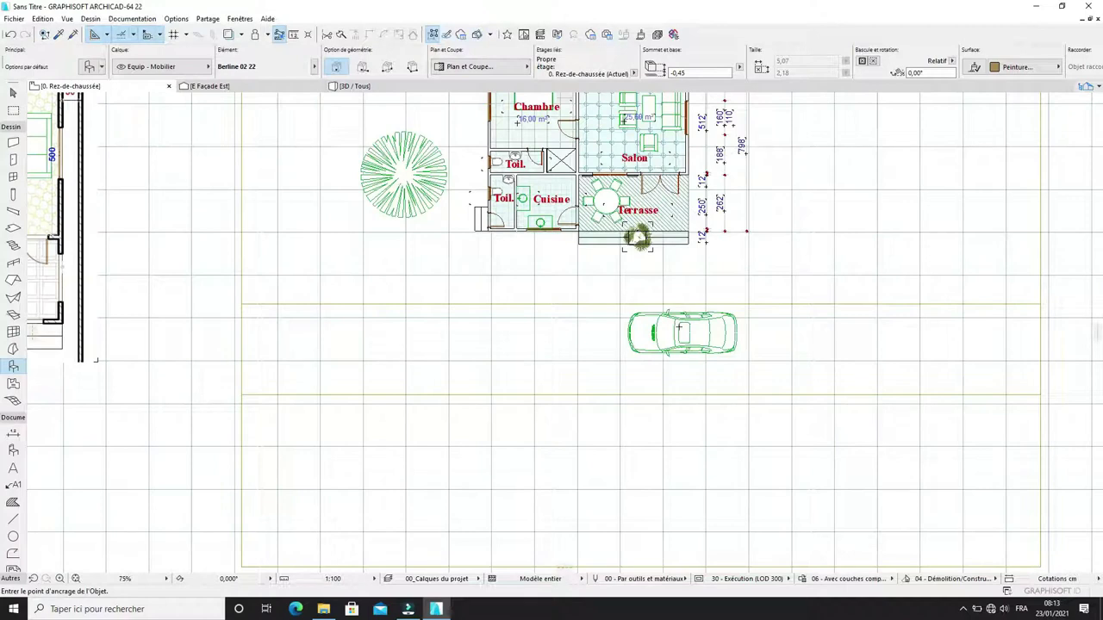
pyautogui.press('F3')
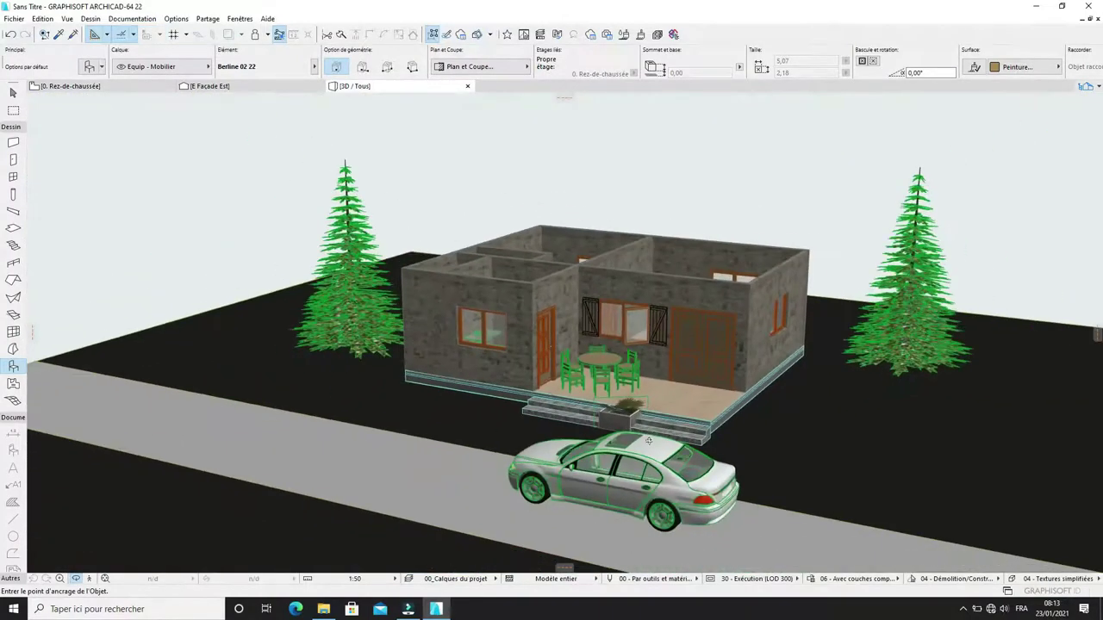
pyautogui.keyDown('shift'); pyautogui.moveTo(648, 442); pyautogui.dragTo(718, 418, button='middle'); pyautogui.keyUp('shift')
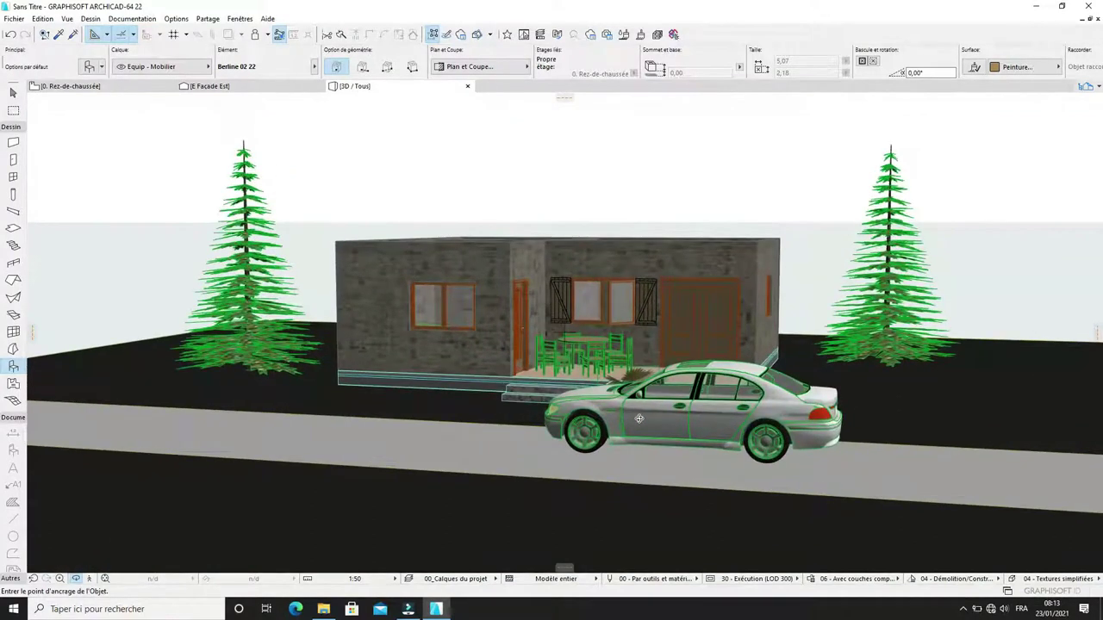
# Step: Rotate the car 180° in the ground-floor plan so that it faces the opposite direction along the road
pyautogui.press('F2')
pyautogui.click(688, 340)
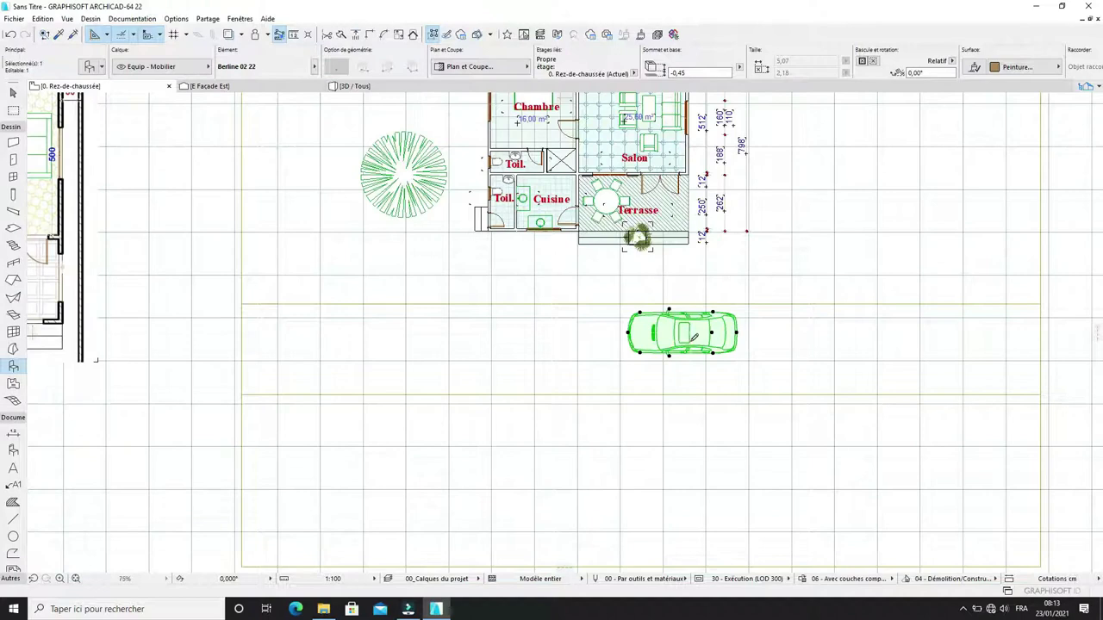
pyautogui.hotkey('ctrl', 'e')
pyautogui.click(712, 333)
pyautogui.click(781, 337)
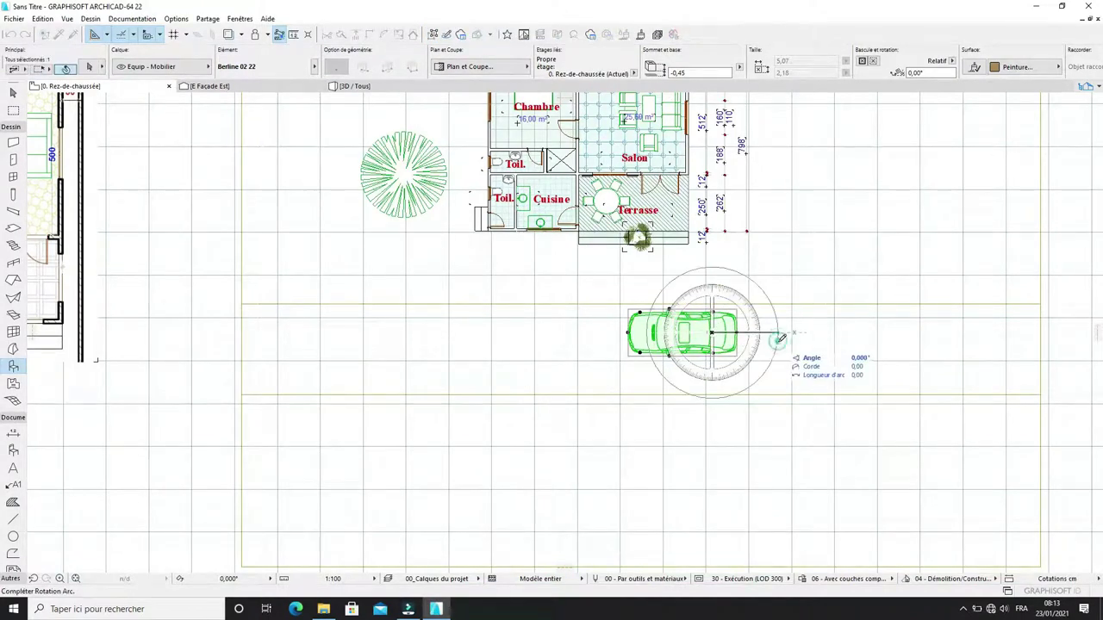
pyautogui.click(672, 336)
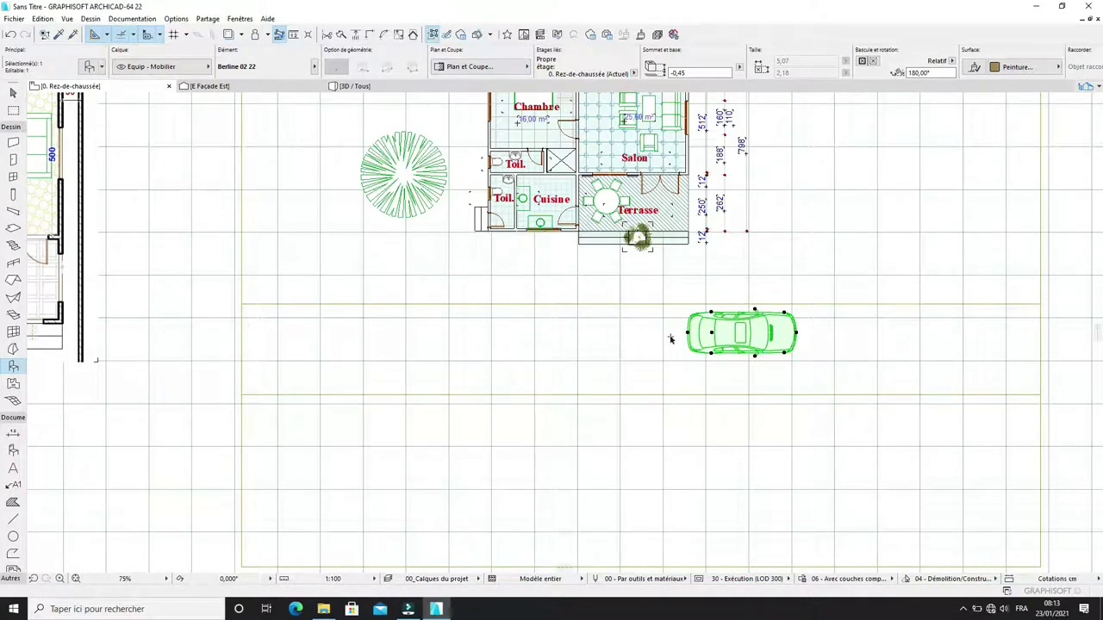
# Step: Move the rotated car back in line with the terrace and closer to the road's far edge, and check it in 3D
pyautogui.hotkey('ctrl', 'd')
pyautogui.click(671, 339)
pyautogui.click(609, 369)
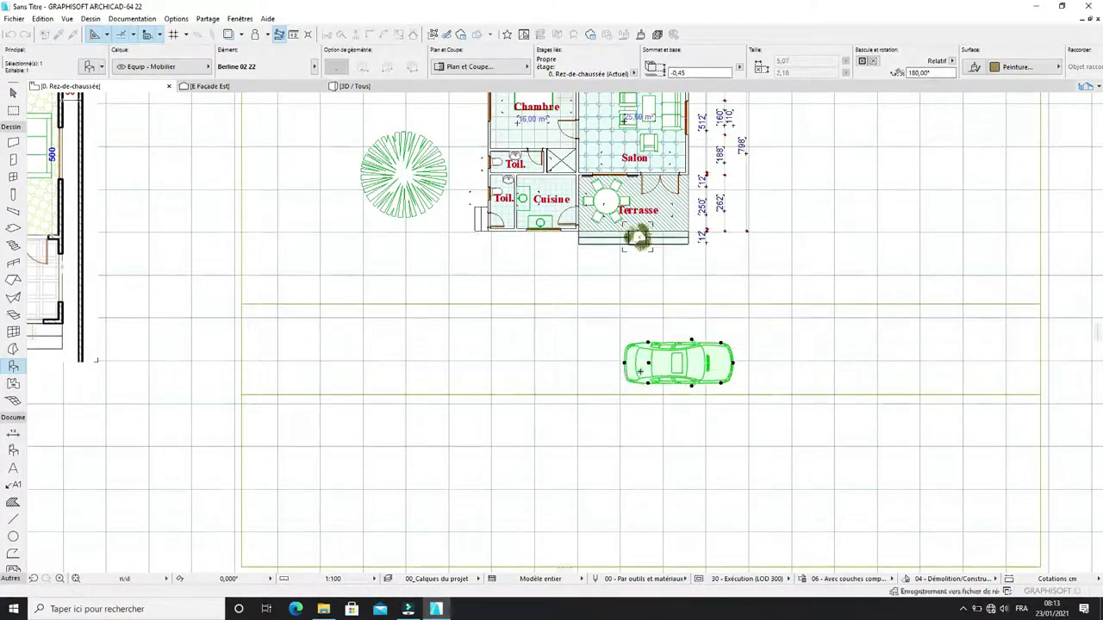
pyautogui.press('F3')
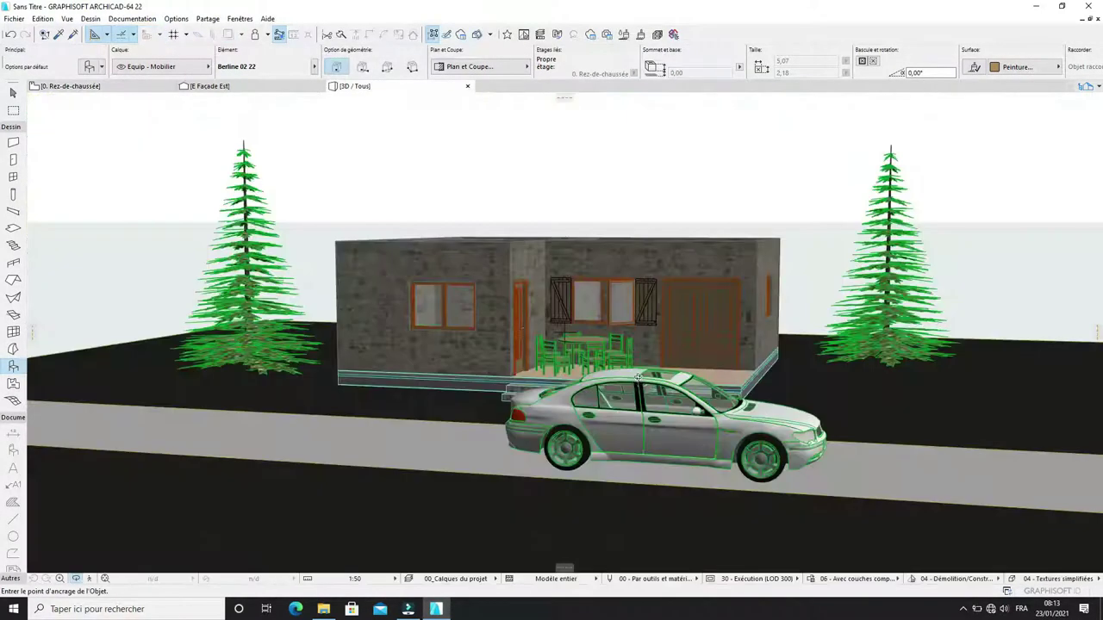
pyautogui.scroll(-1, 638, 377)
# Step: Move the car along the road in plan, away from the terrace past the Cuisine, and inspect the scene in 3D
pyautogui.press('F2')
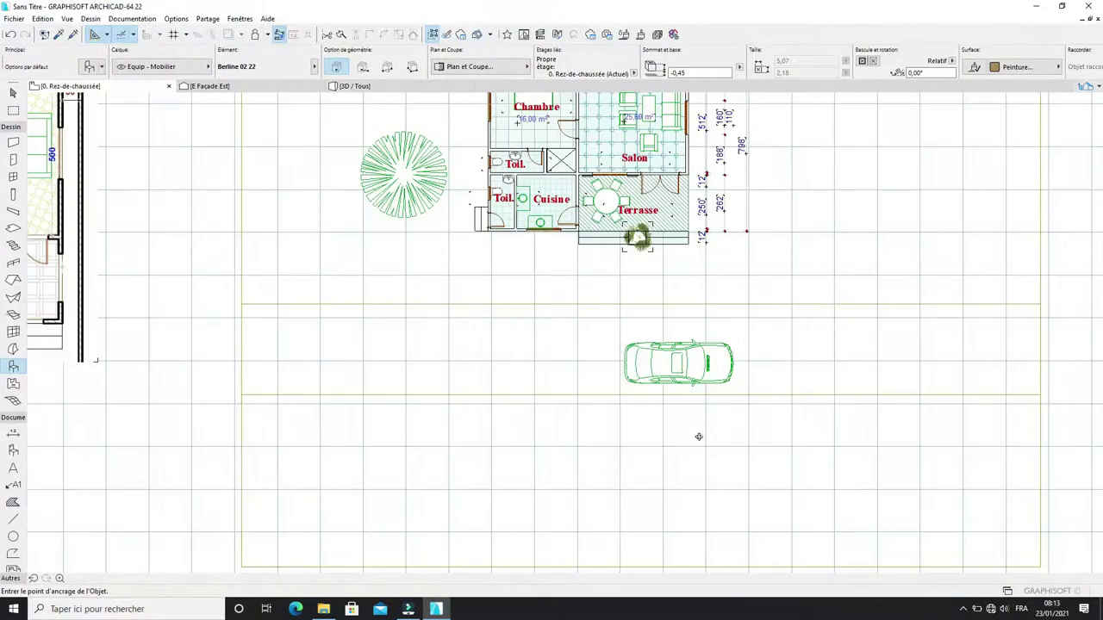
pyautogui.moveTo(678, 364); pyautogui.dragTo(469, 359)
pyautogui.press('Escape')
pyautogui.press('F3')
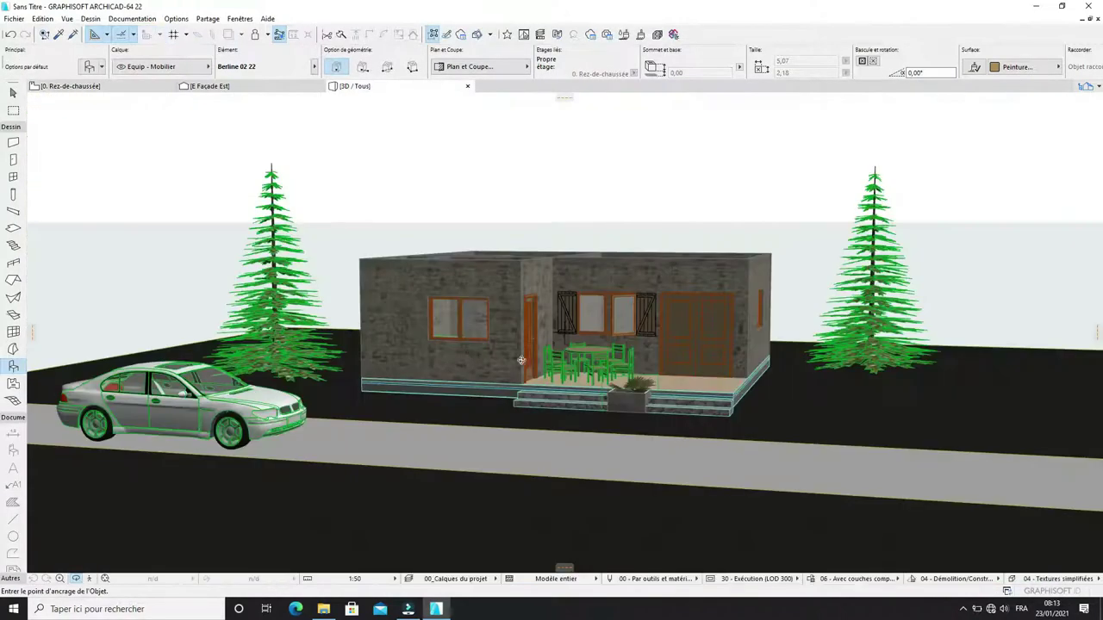
pyautogui.keyDown('shift'); pyautogui.moveTo(509, 422); pyautogui.dragTo(682, 418, button='middle'); pyautogui.keyUp('shift')
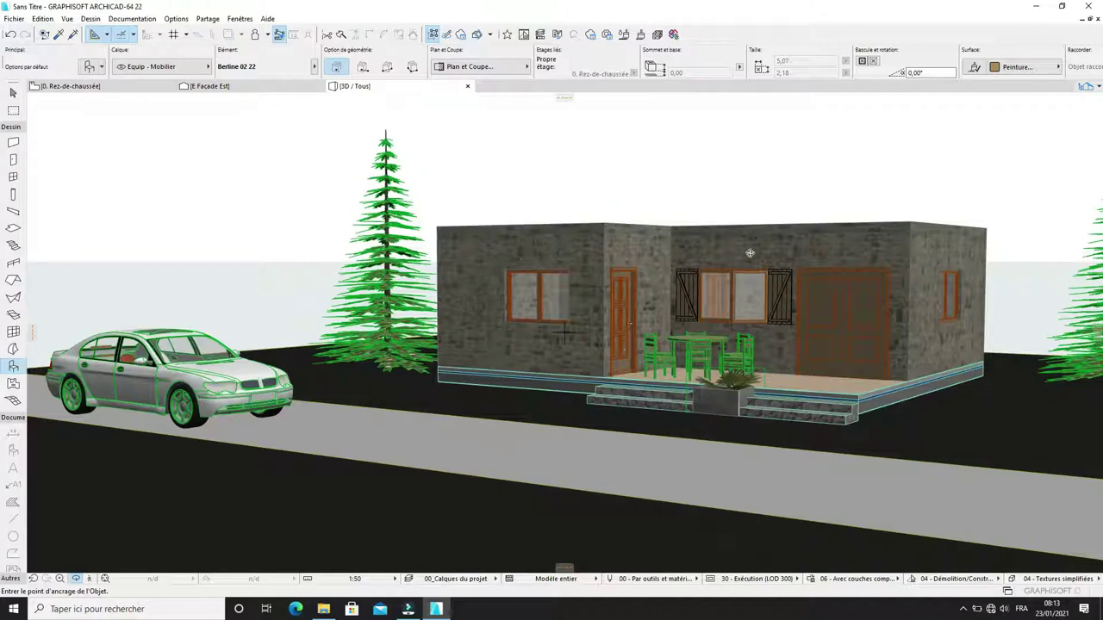
pyautogui.keyDown('shift'); pyautogui.moveTo(740, 256); pyautogui.dragTo(704, 339, button='middle'); pyautogui.keyUp('shift')
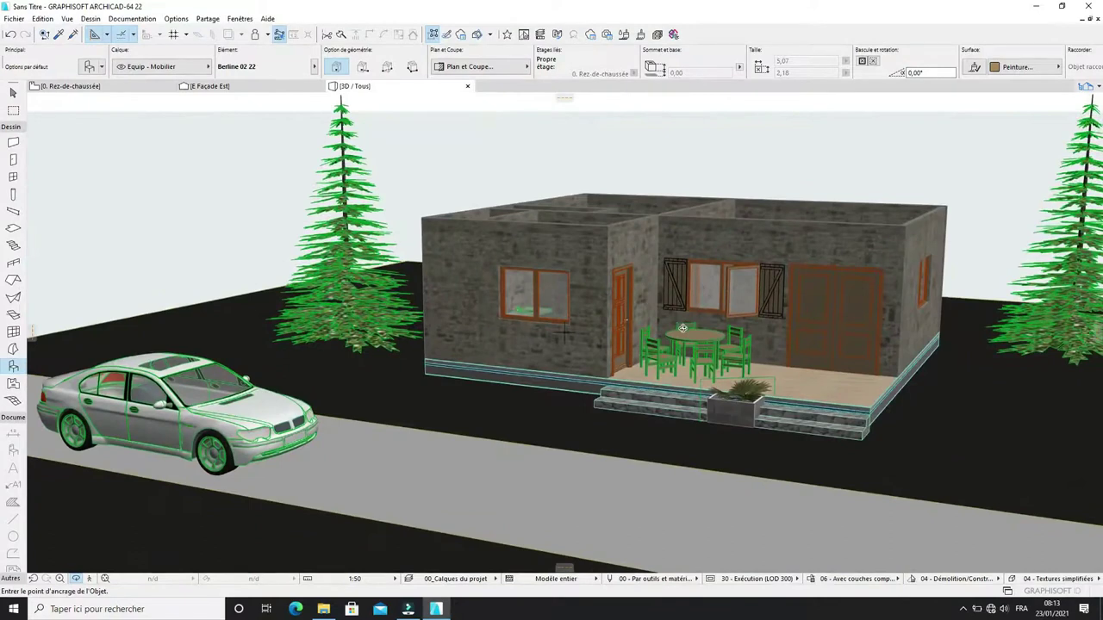
# Step: Return to the ground-floor plan and choose Homme à vélo 22 from the Personnages 22 library folder as the default object
pyautogui.click(67, 86)
pyautogui.scroll(3, 491, 336)
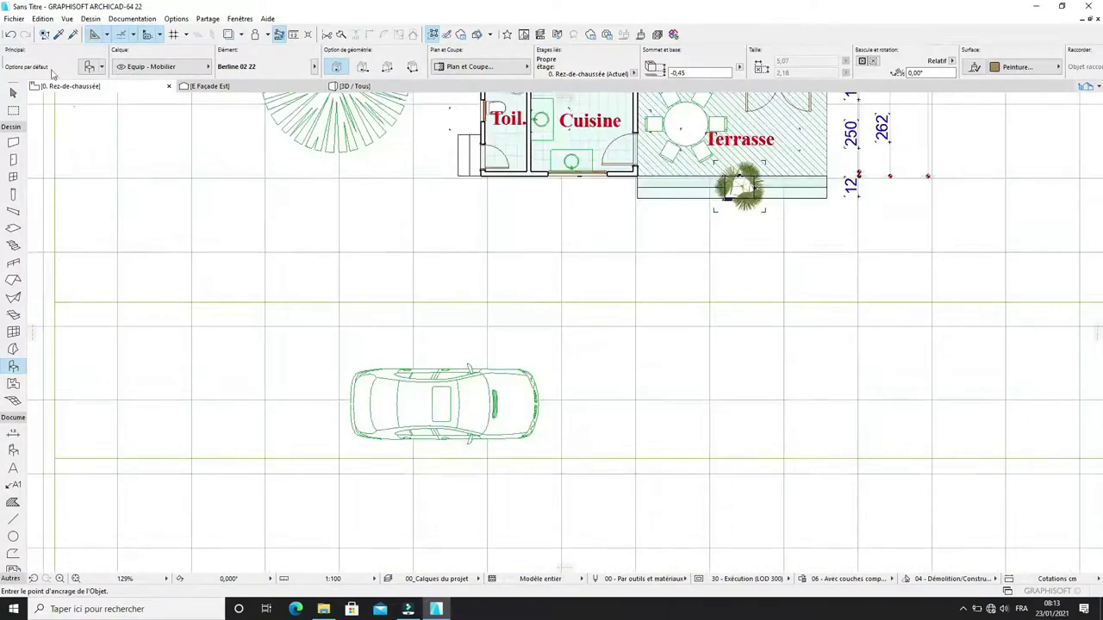
pyautogui.click(89, 66)
pyautogui.click(230, 237)
pyautogui.scroll(-5, 276, 448)
pyautogui.scroll(-10, 276, 448)
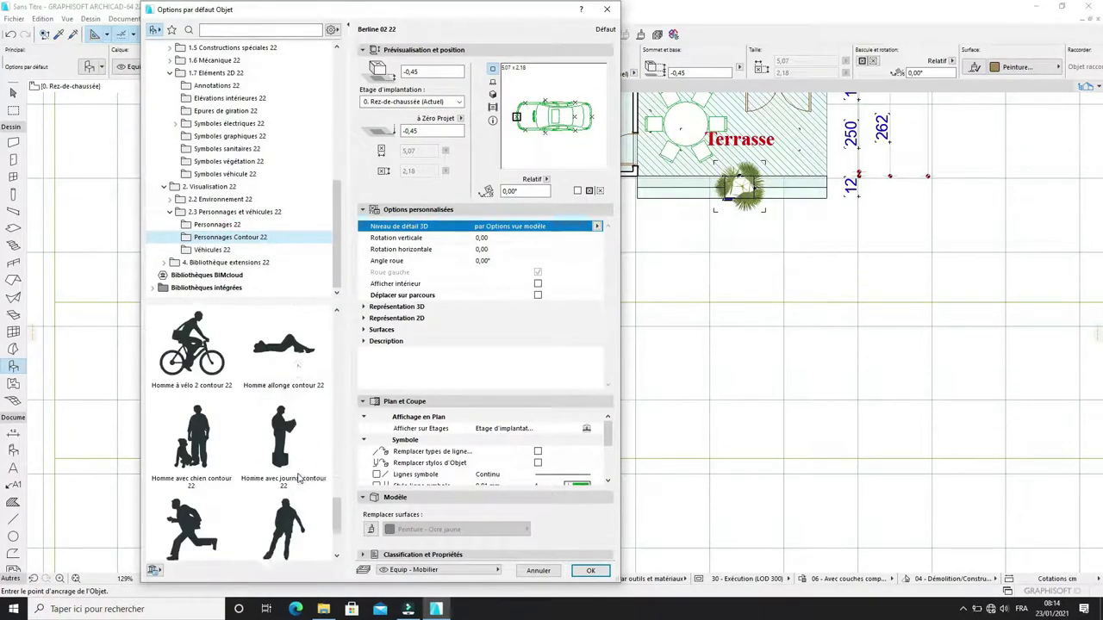
pyautogui.scroll(-2, 298, 479)
pyautogui.click(217, 224)
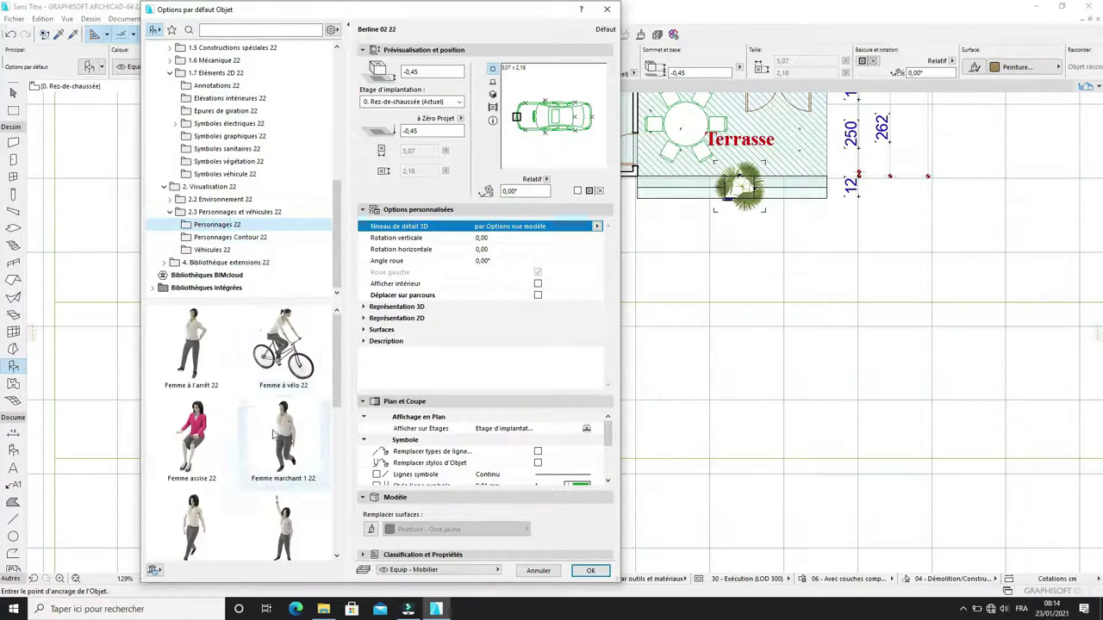
pyautogui.scroll(-6, 274, 435)
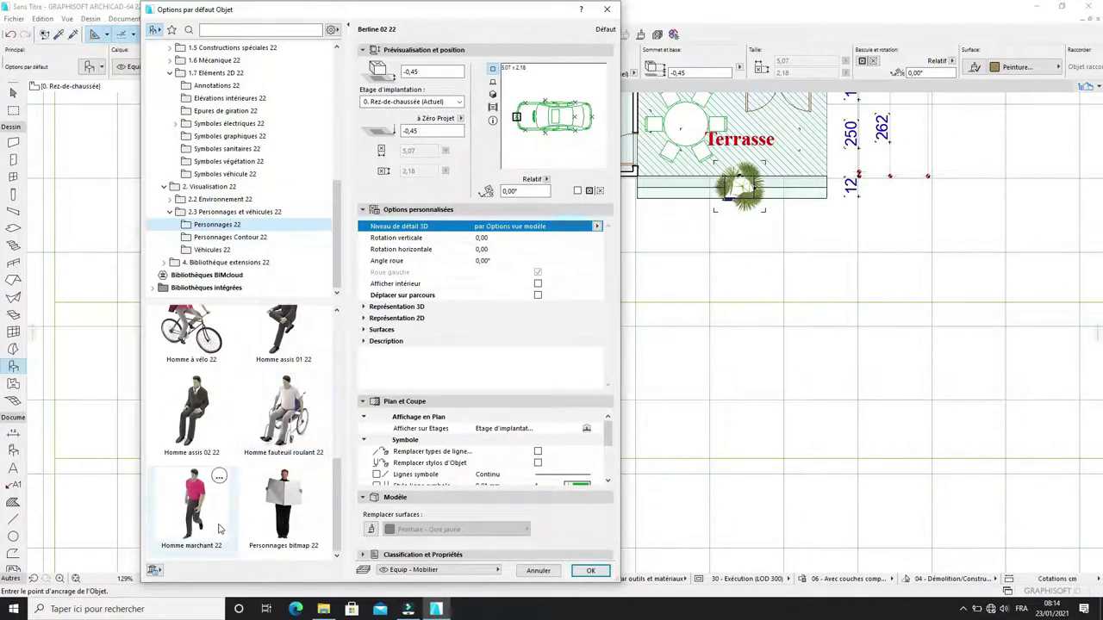
pyautogui.scroll(1, 219, 529)
pyautogui.click(214, 390)
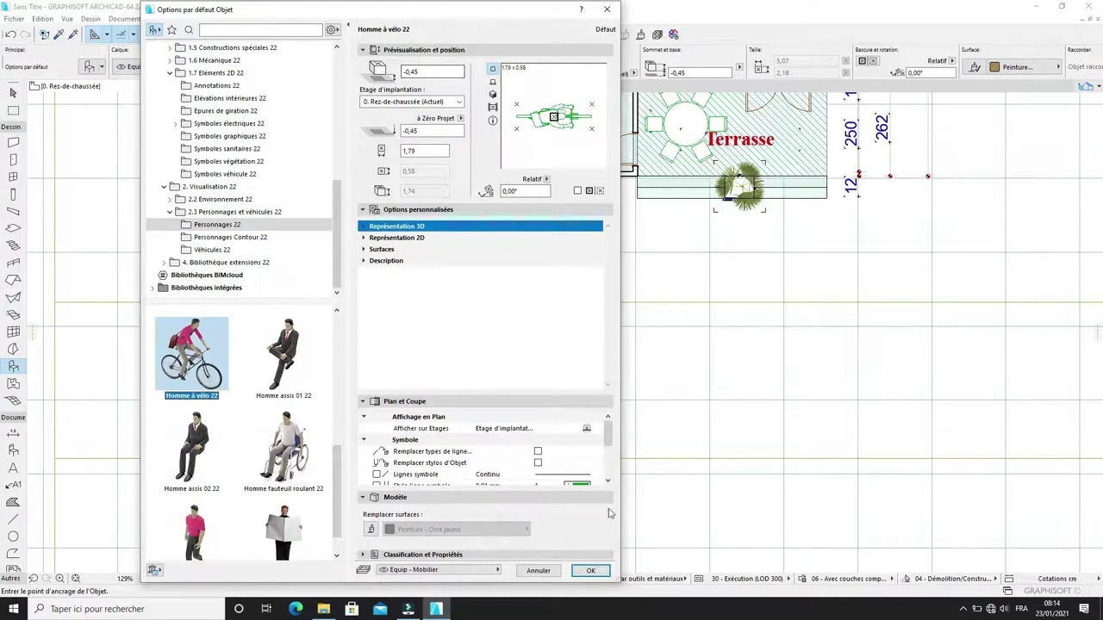
pyautogui.click(591, 572)
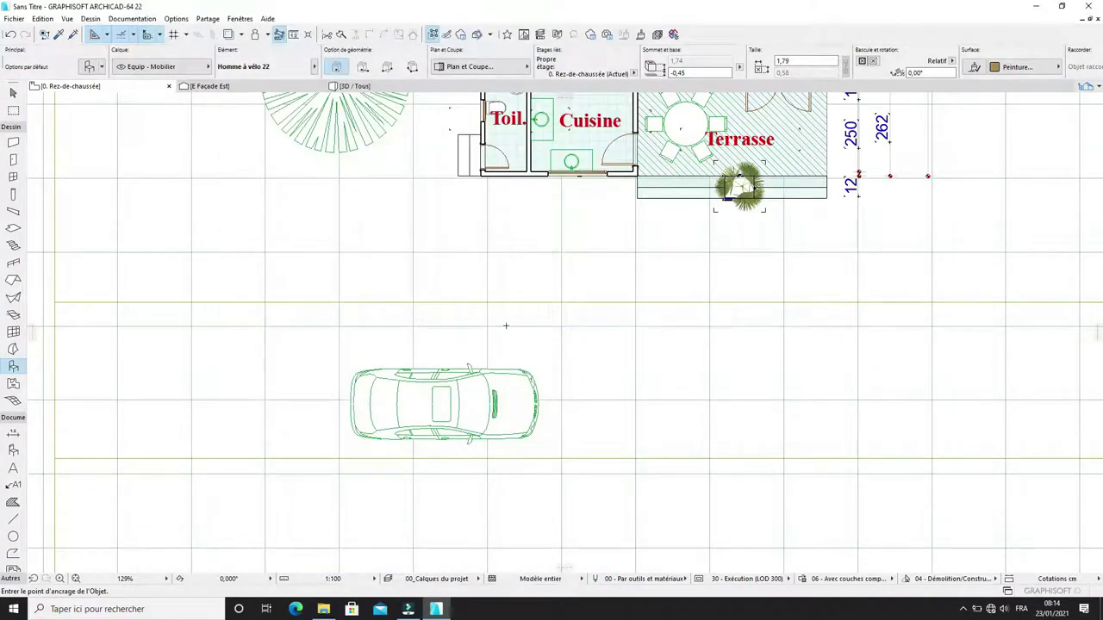
# Step: Place the cyclist on the road beside the car, on the side nearest the house, and inspect the scene in 3D
pyautogui.click(506, 326)
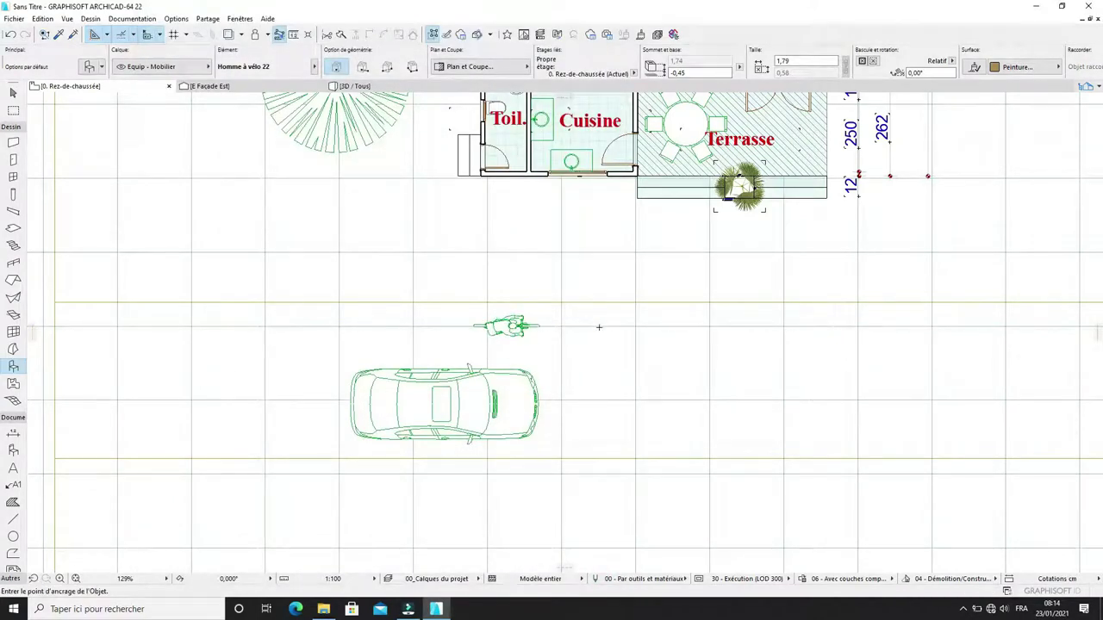
pyautogui.press('F3')
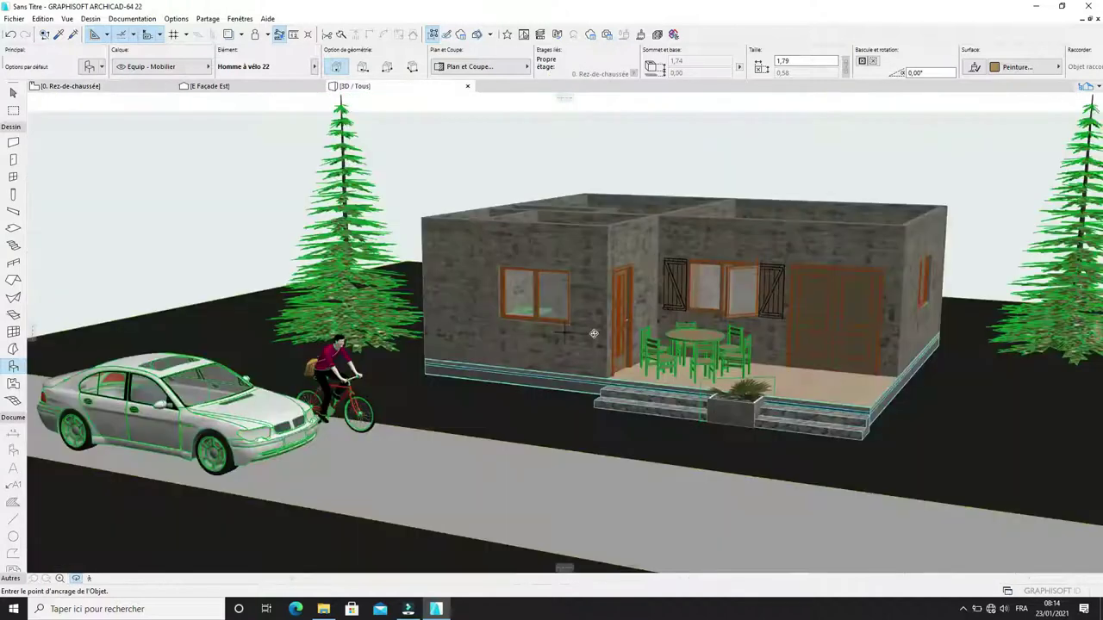
pyautogui.moveTo(553, 471)
pyautogui.keyDown('shift'); pyautogui.mouseDown(button='middle')
pyautogui.moveTo(475, 445)
pyautogui.moveTo(529, 384)
pyautogui.moveTo(551, 411)
pyautogui.moveTo(603, 419)
pyautogui.moveTo(566, 419)
pyautogui.moveTo(588, 431)
pyautogui.moveTo(557, 421)
pyautogui.mouseUp(button='middle'); pyautogui.keyUp('shift')
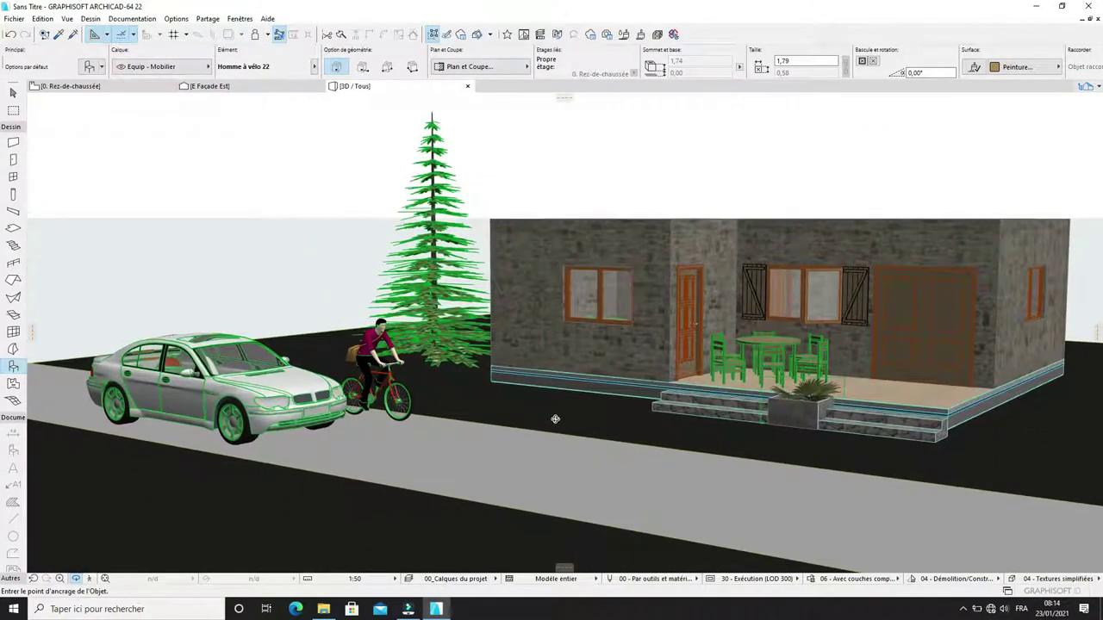